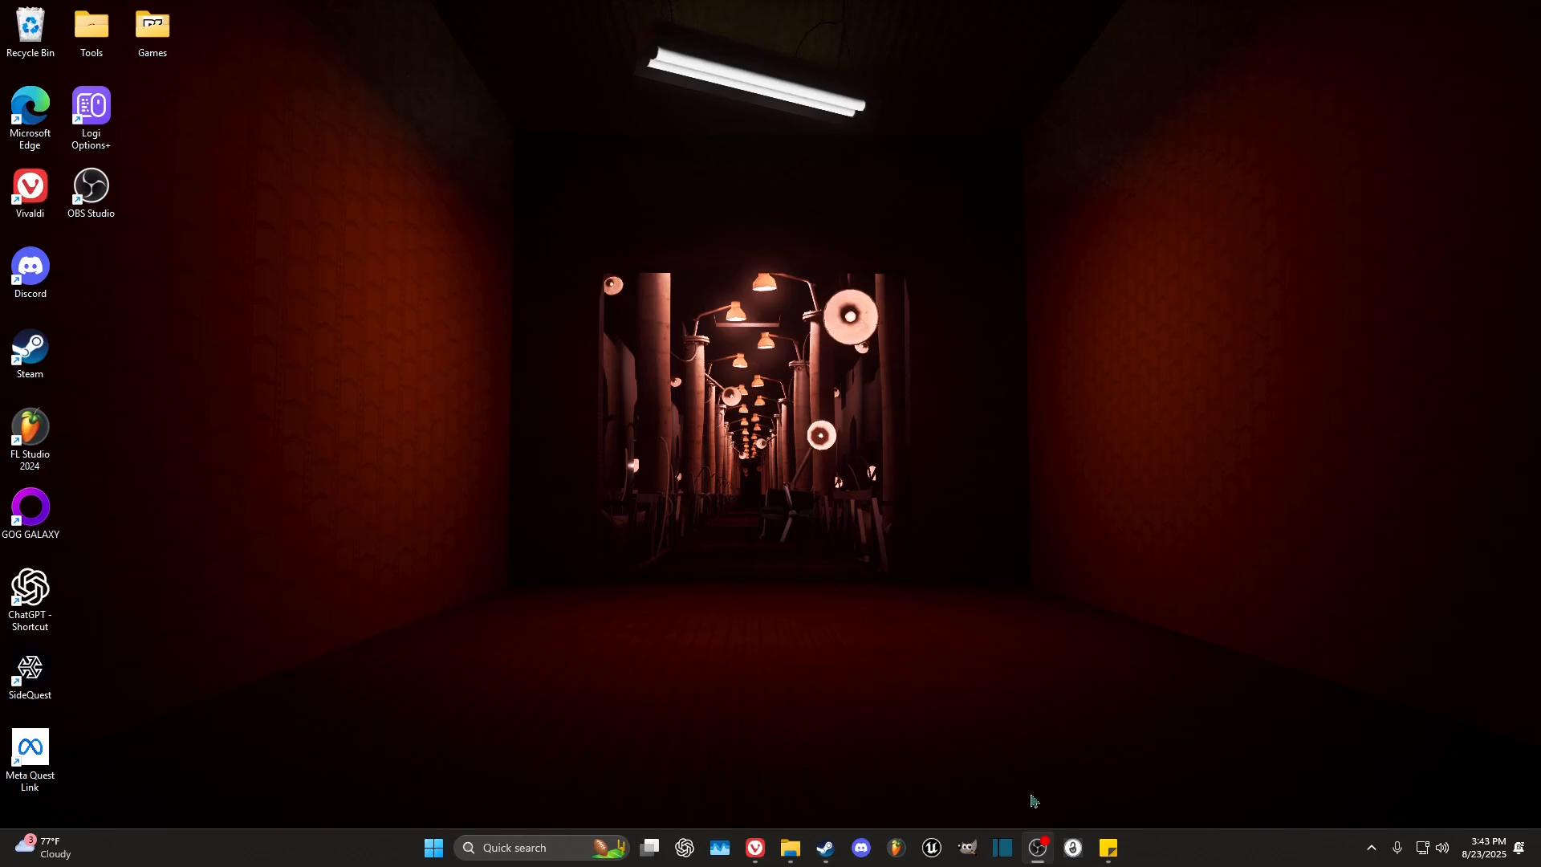
Step: Launch Unreal Editor and open the most recent TheKillingAntidote project
{"action": "left_click", "coordinate": [1112, 852]}
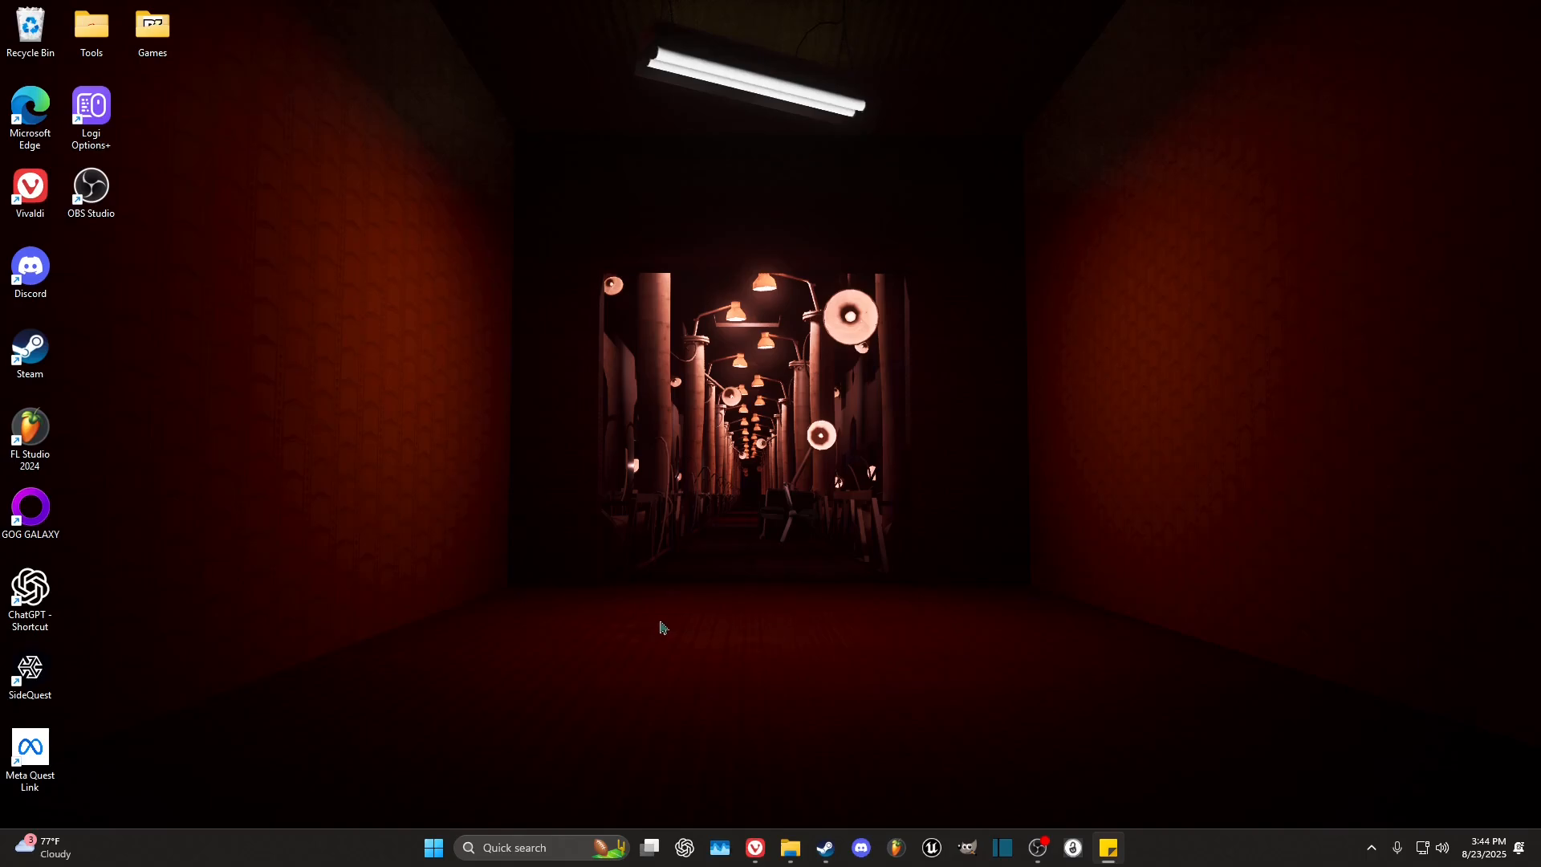
{"action": "left_click", "coordinate": [944, 846]}
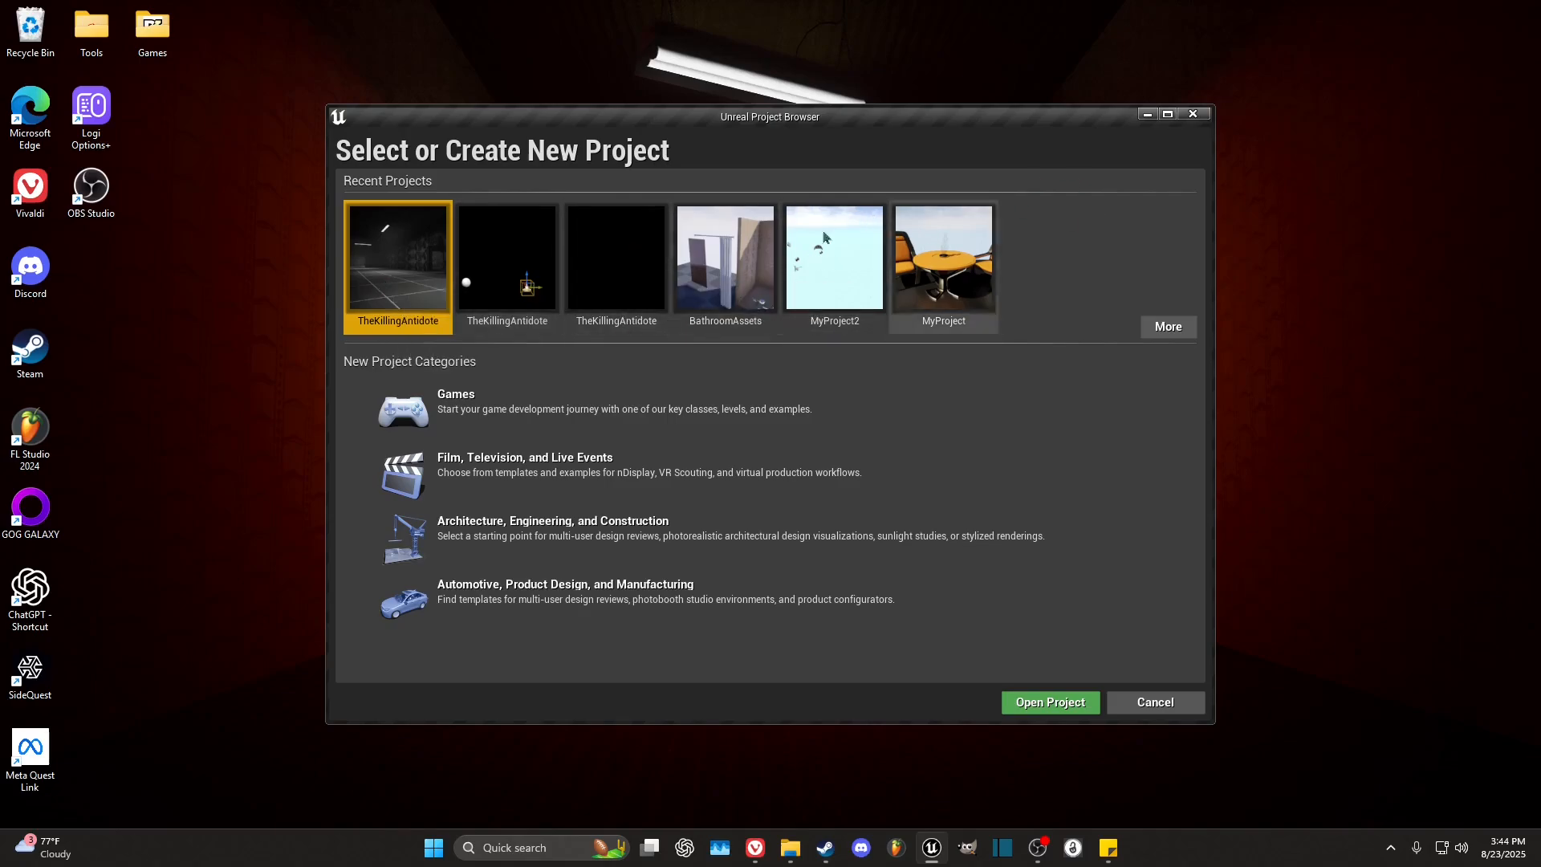
{"action": "double_click", "coordinate": [401, 261]}
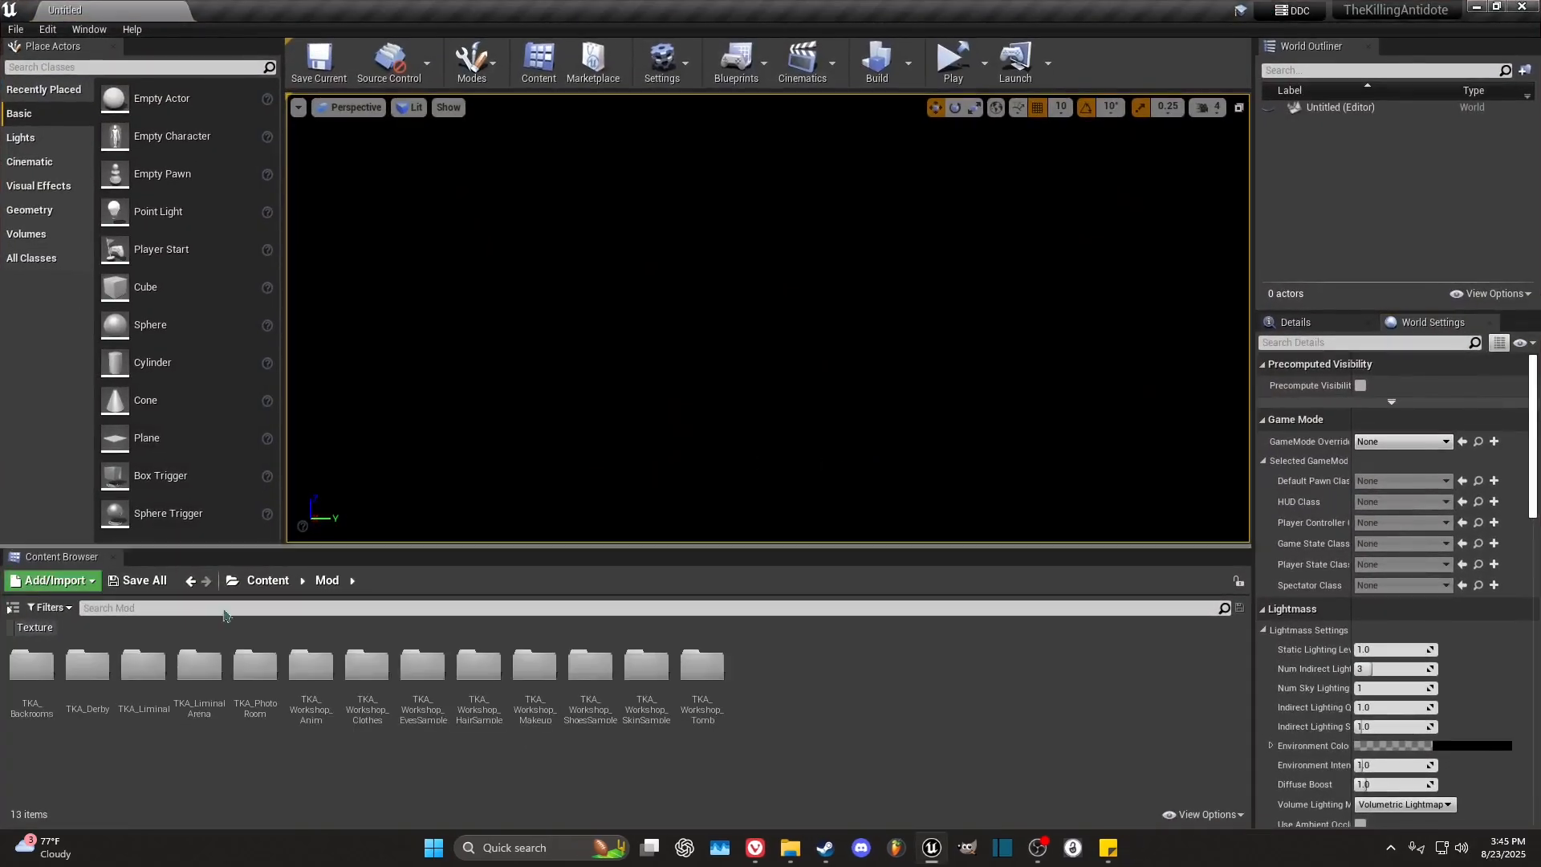
Step: Examine the project folders in Content and the TKA_Workshop sample folders inside the Mod folder
{"action": "left_click", "coordinate": [267, 581]}
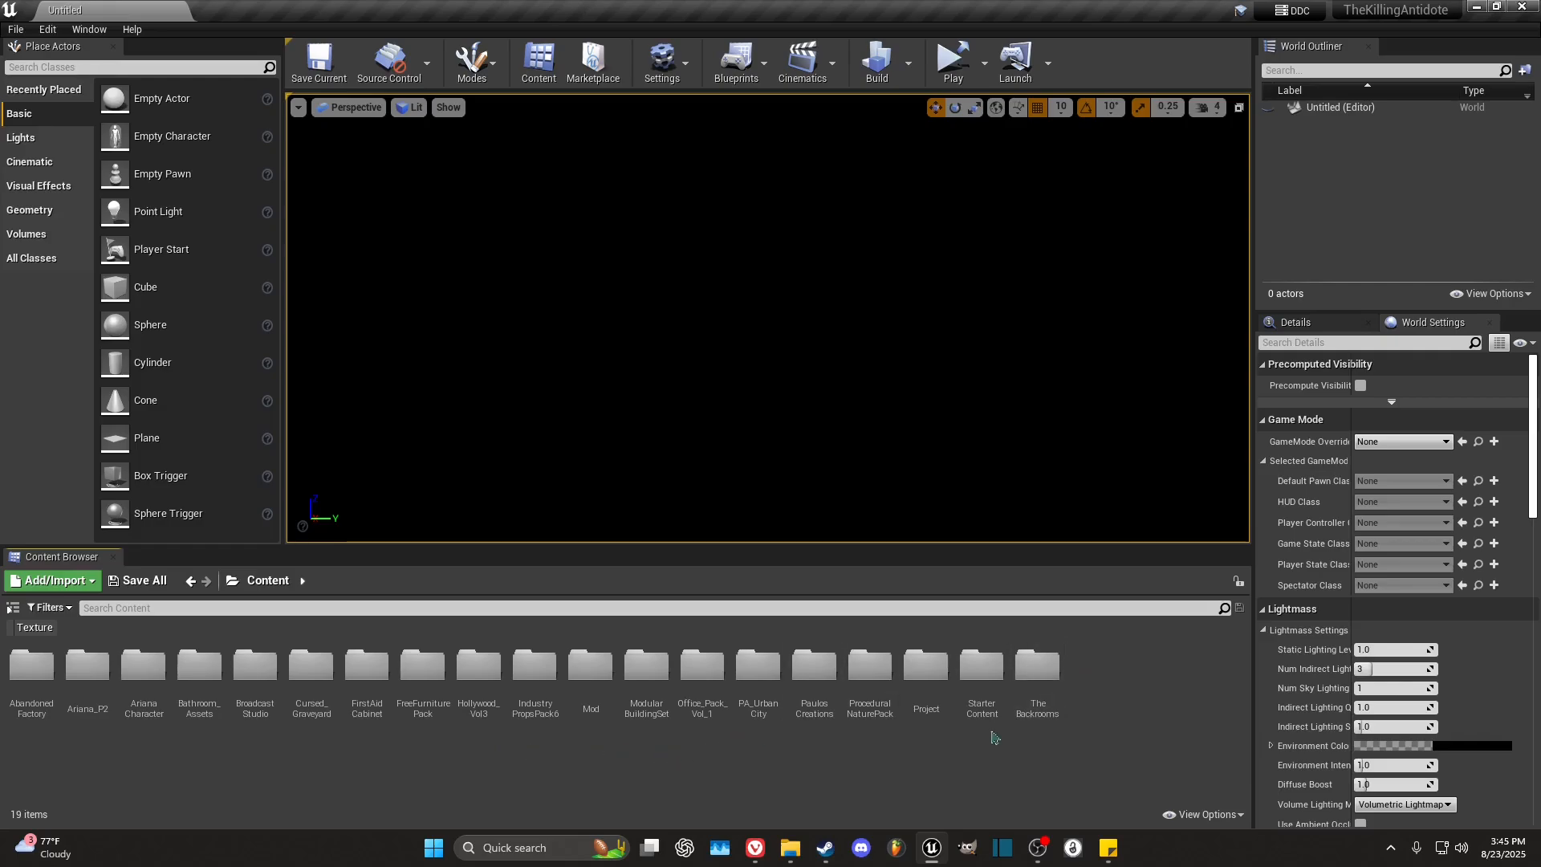
{"action": "left_click", "coordinate": [591, 676]}
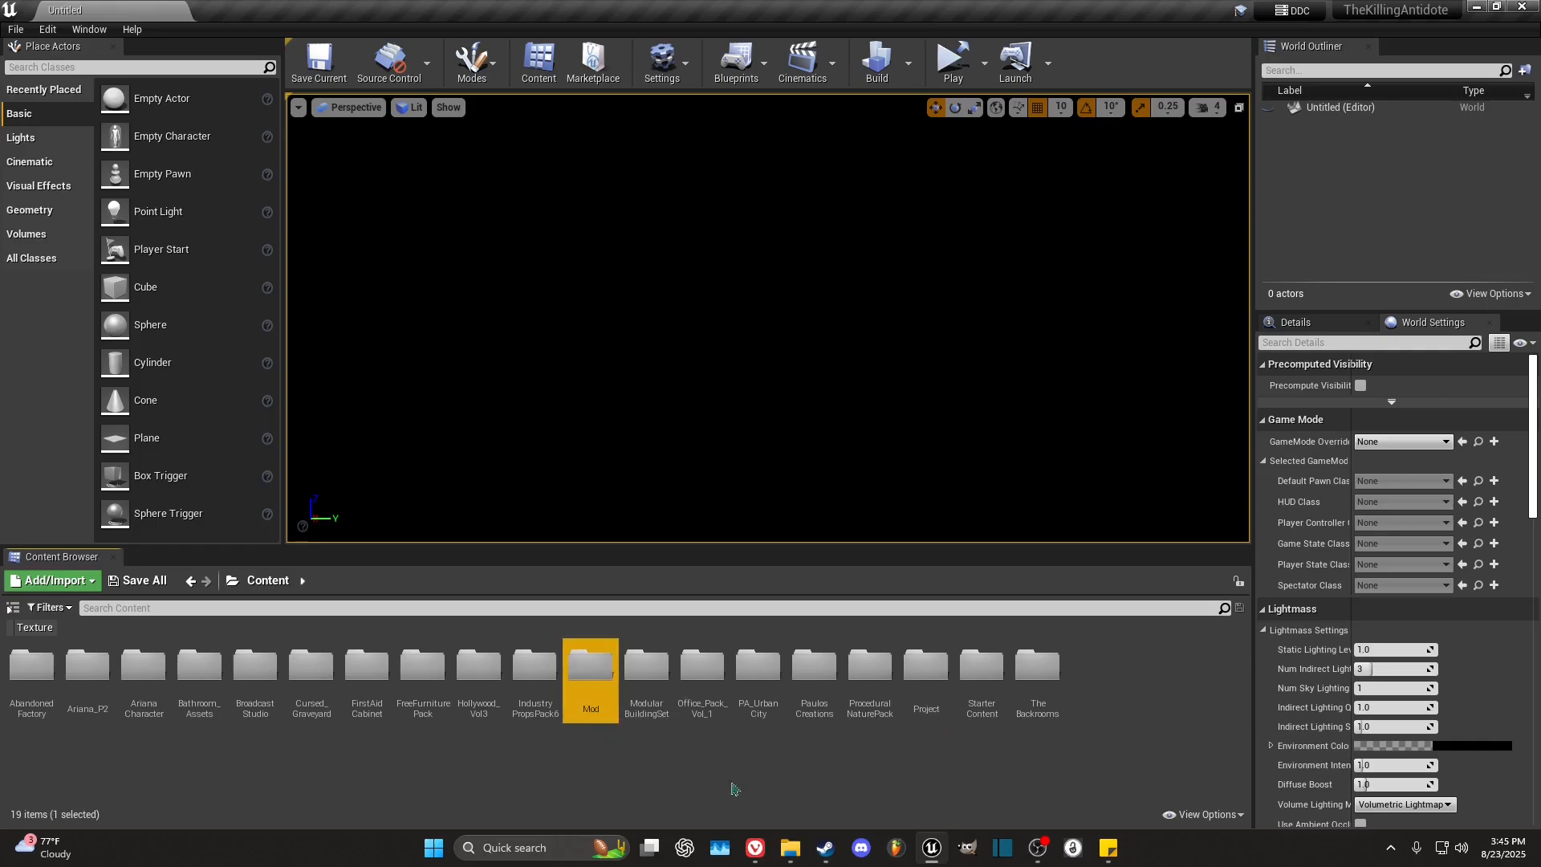
{"action": "left_click", "coordinate": [913, 693]}
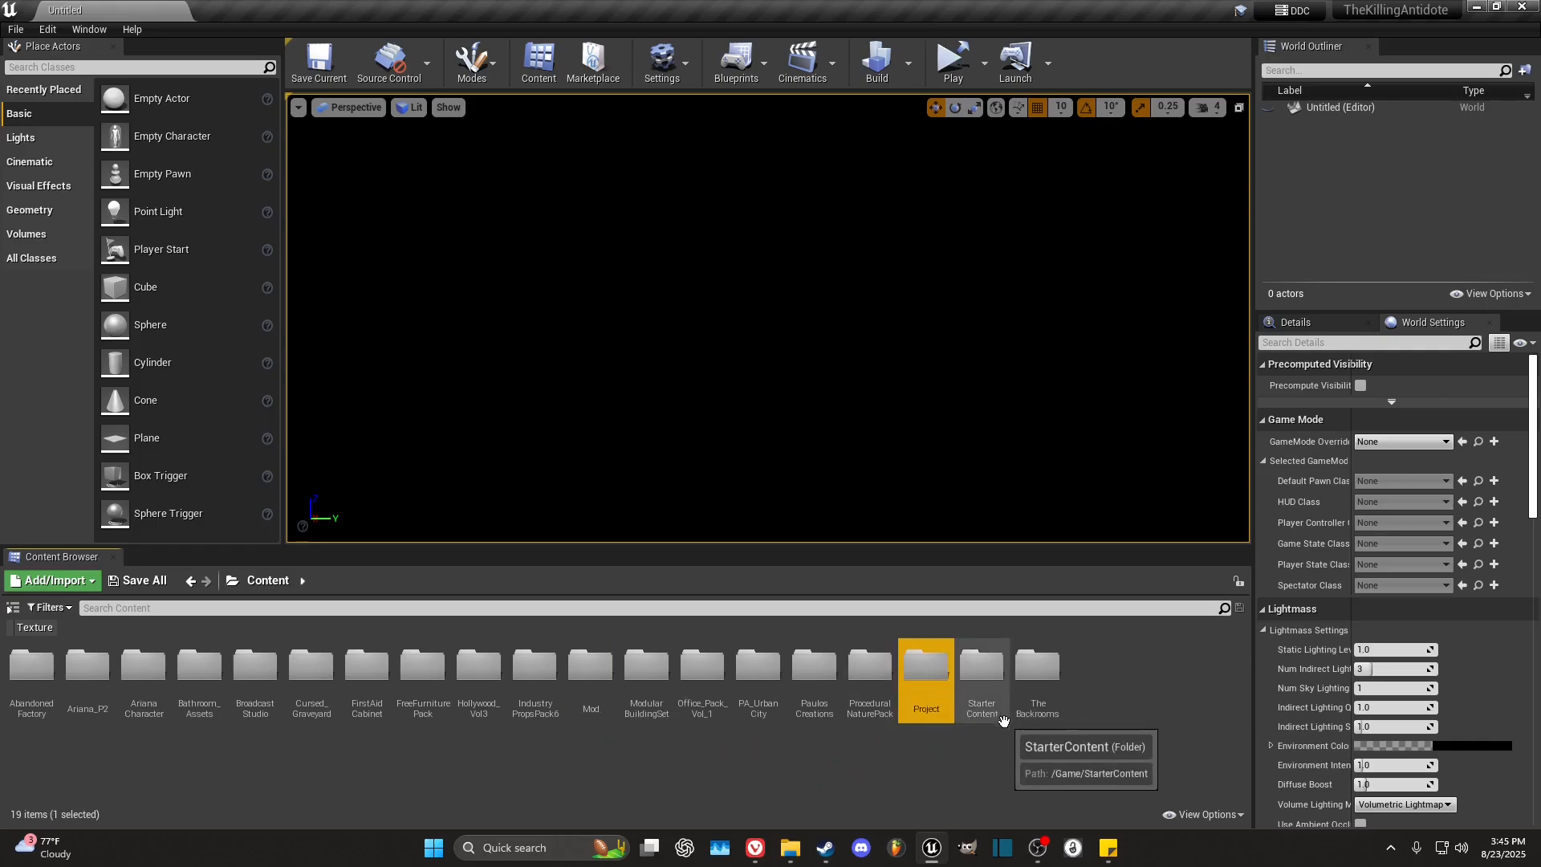
{"action": "left_click", "coordinate": [1002, 710]}
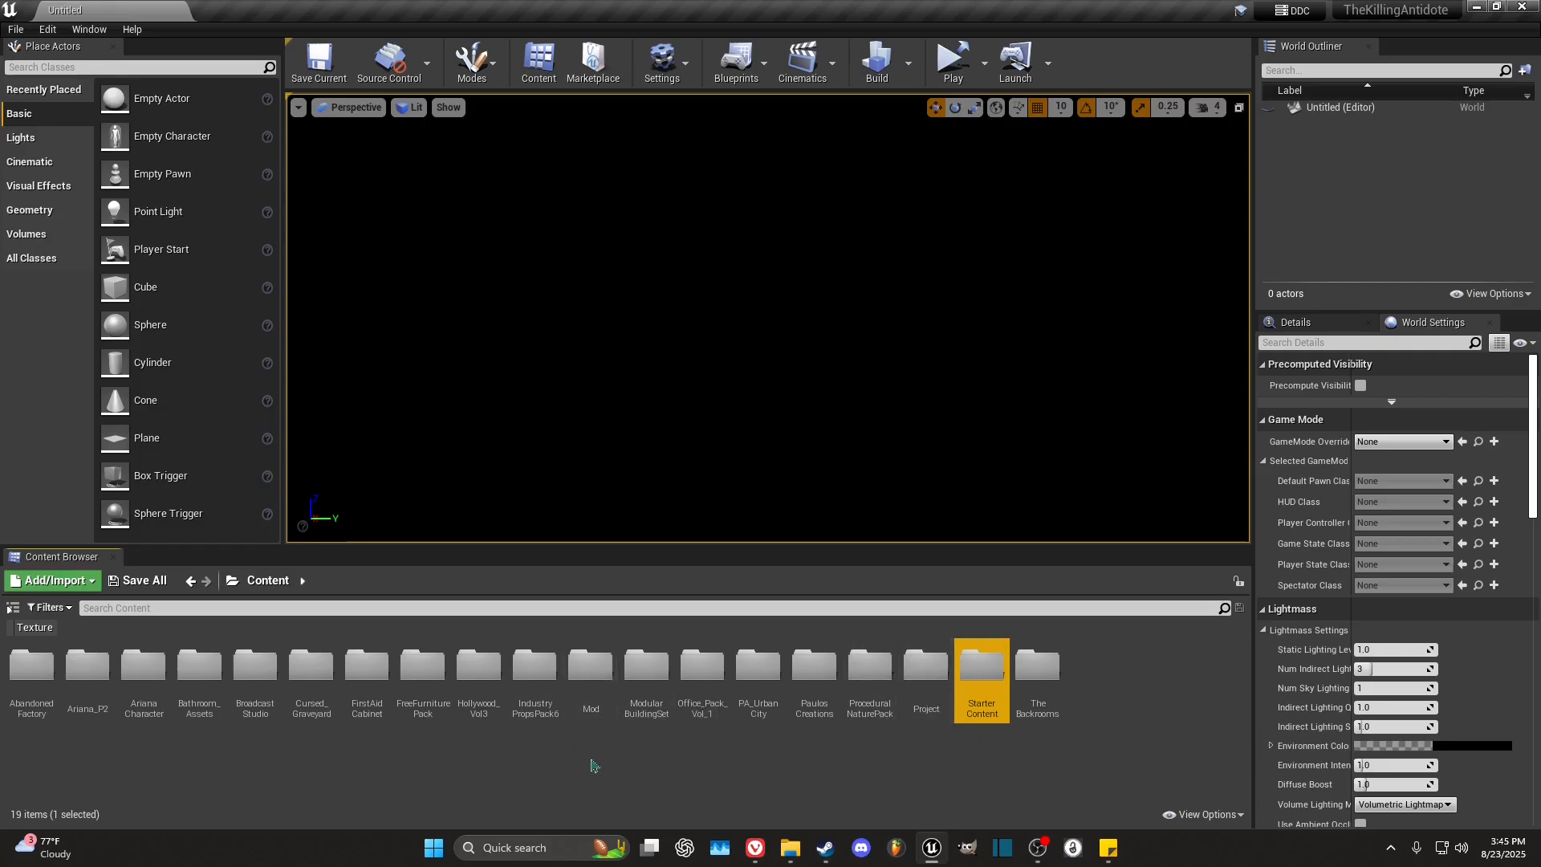
{"action": "double_click", "coordinate": [596, 692]}
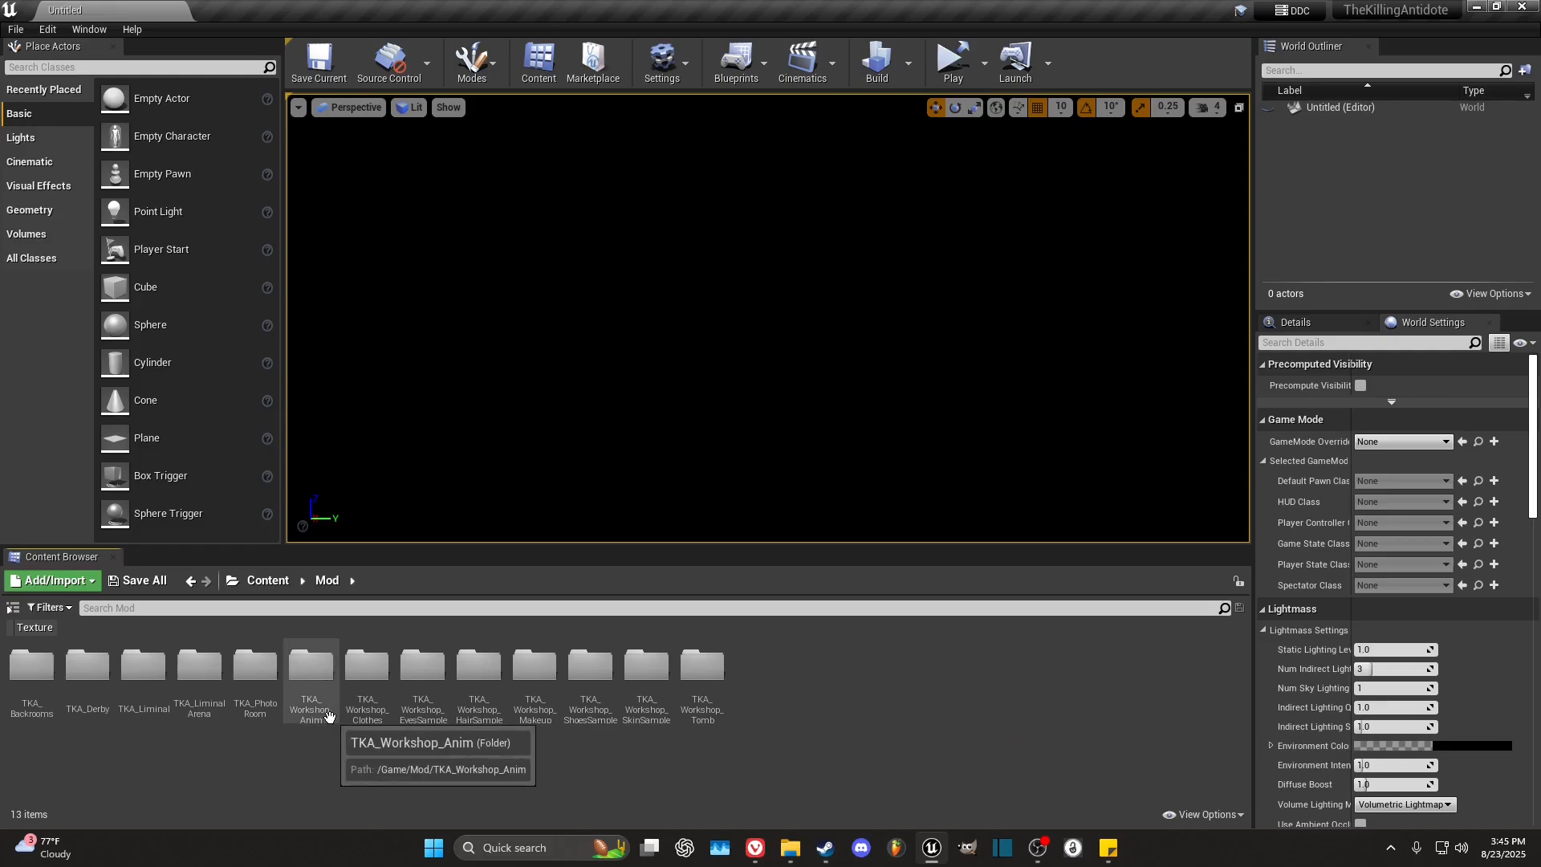
{"action": "left_click", "coordinate": [700, 692]}
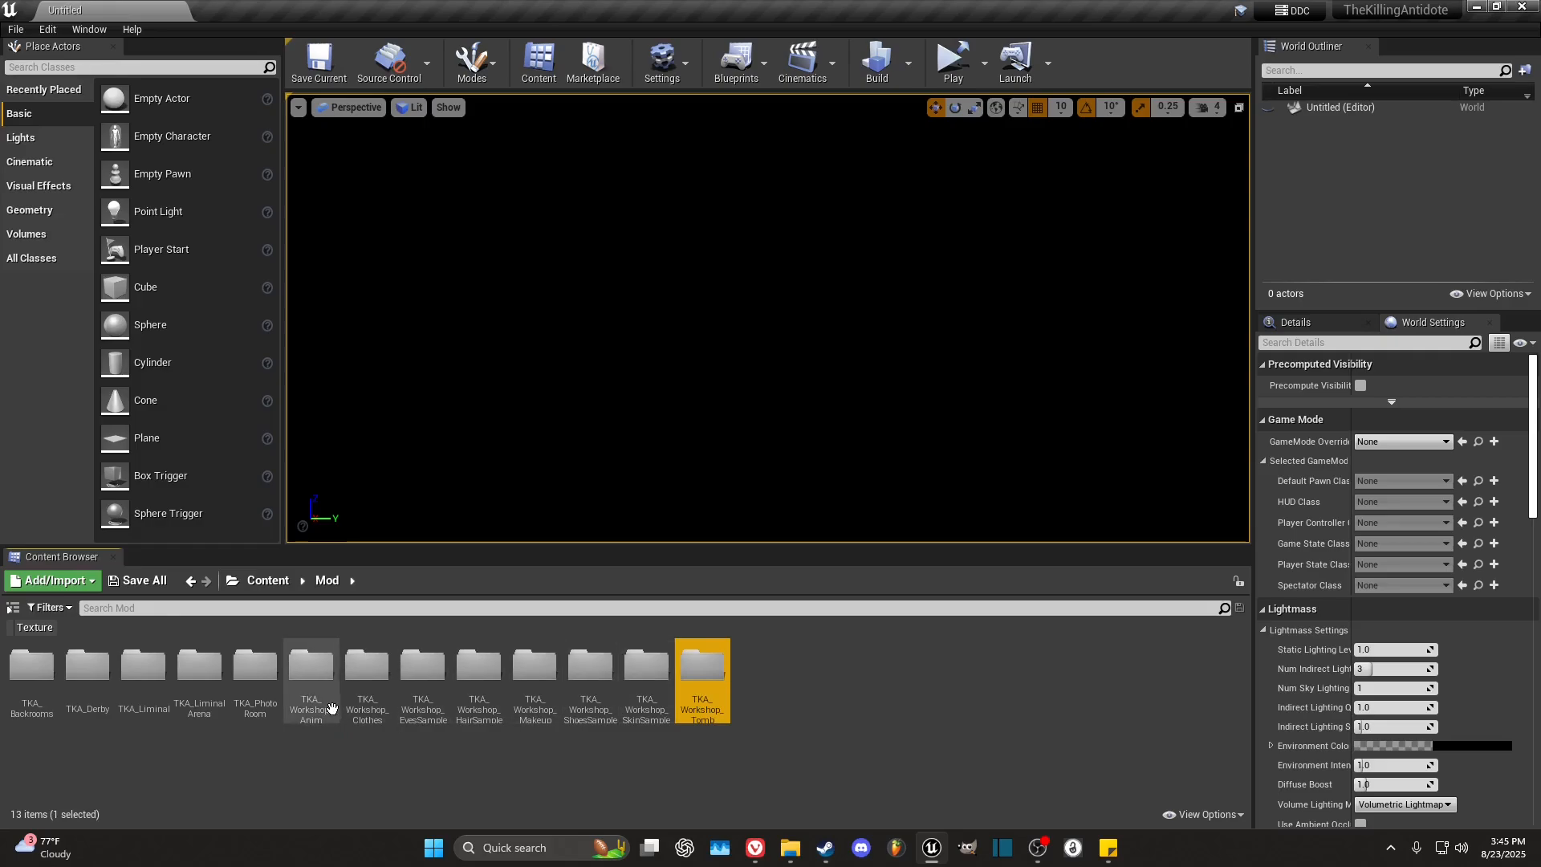
{"action": "left_click", "coordinate": [332, 708]}
{"action": "left_click", "coordinate": [423, 699]}
{"action": "left_click", "coordinate": [463, 713]}
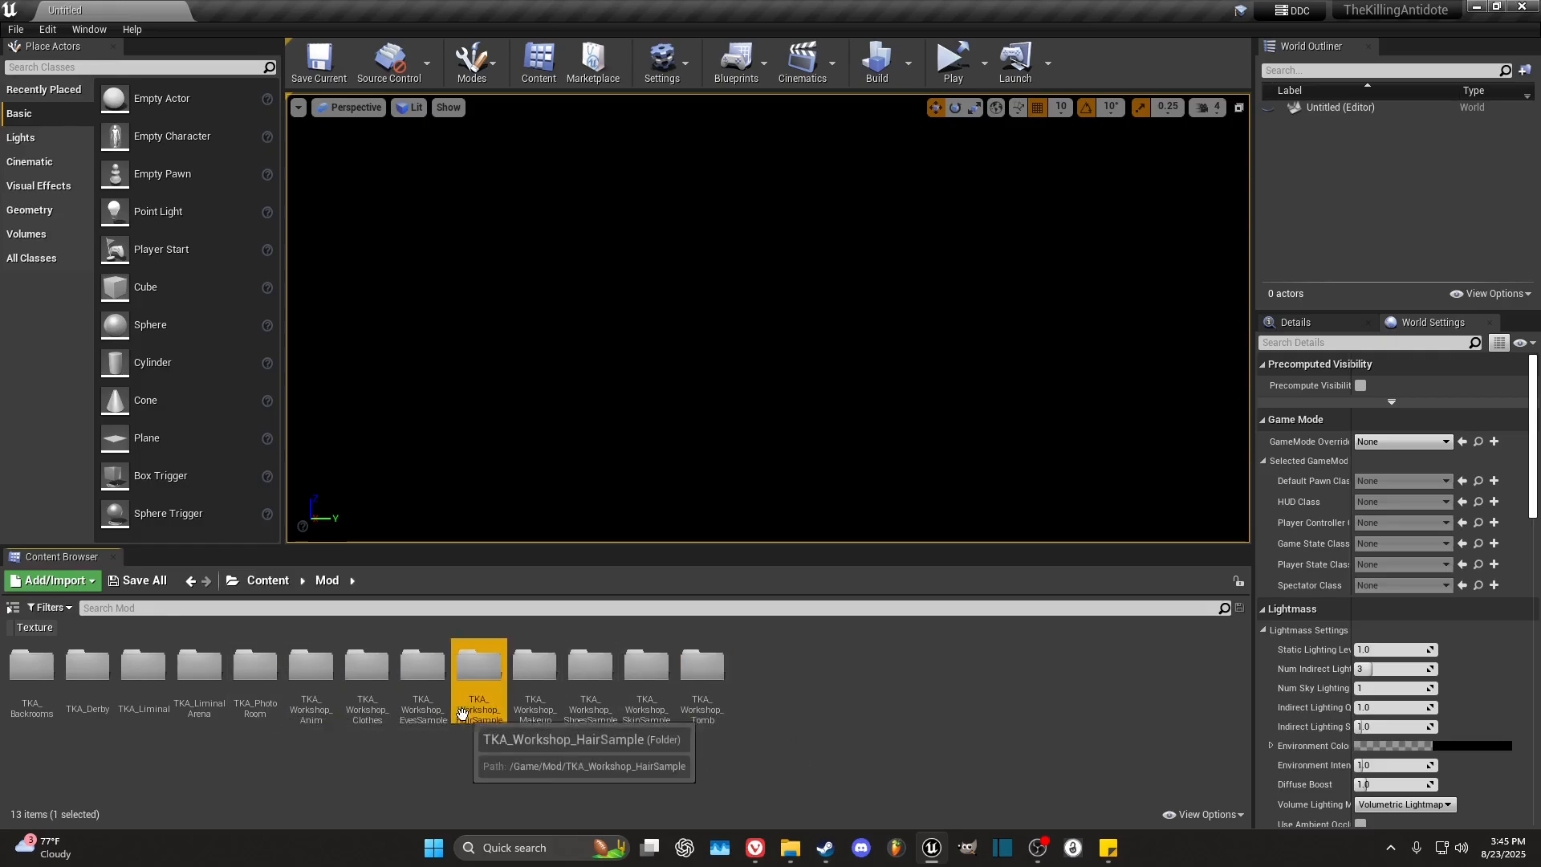
{"action": "left_click", "coordinate": [533, 698]}
{"action": "left_click", "coordinate": [423, 706]}
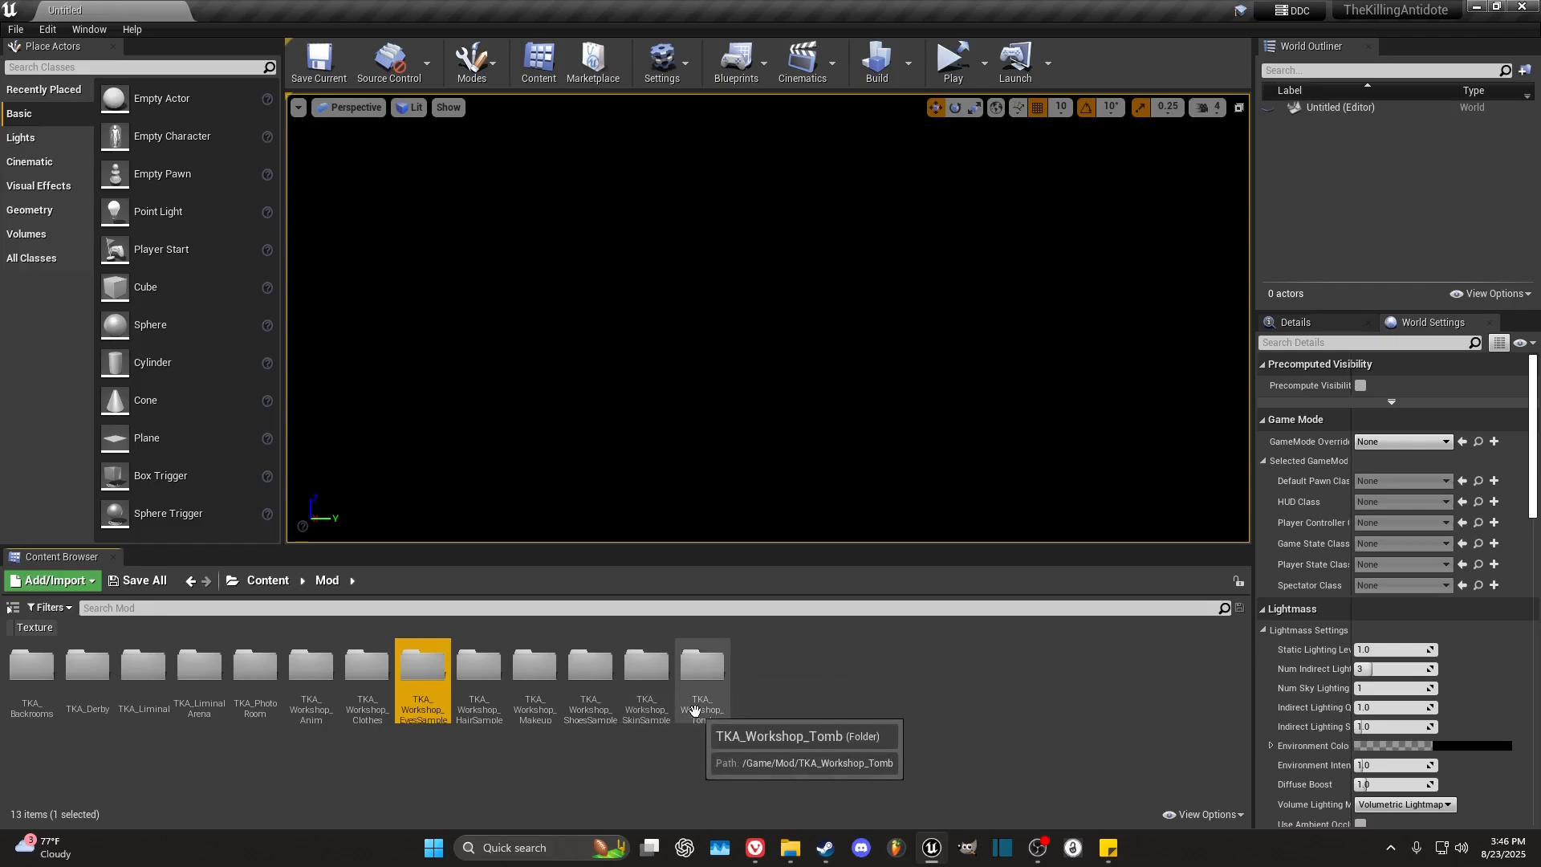
{"action": "left_click", "coordinate": [938, 751]}
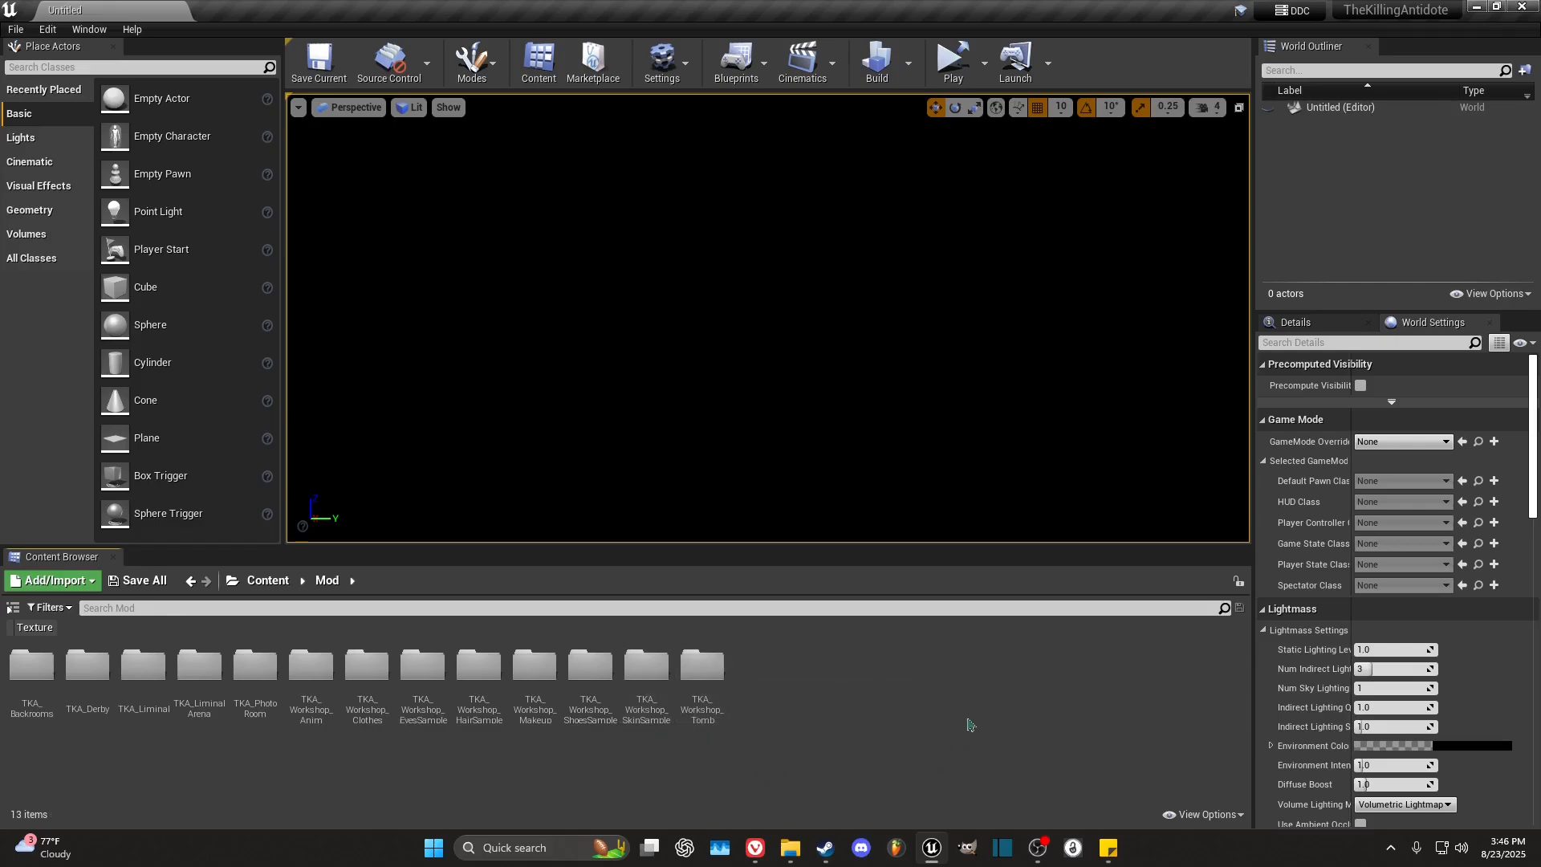
Step: Create a new folder named TKA_New inside the Mod folder
{"action": "right_click", "coordinate": [781, 695]}
{"action": "left_click", "coordinate": [818, 202]}
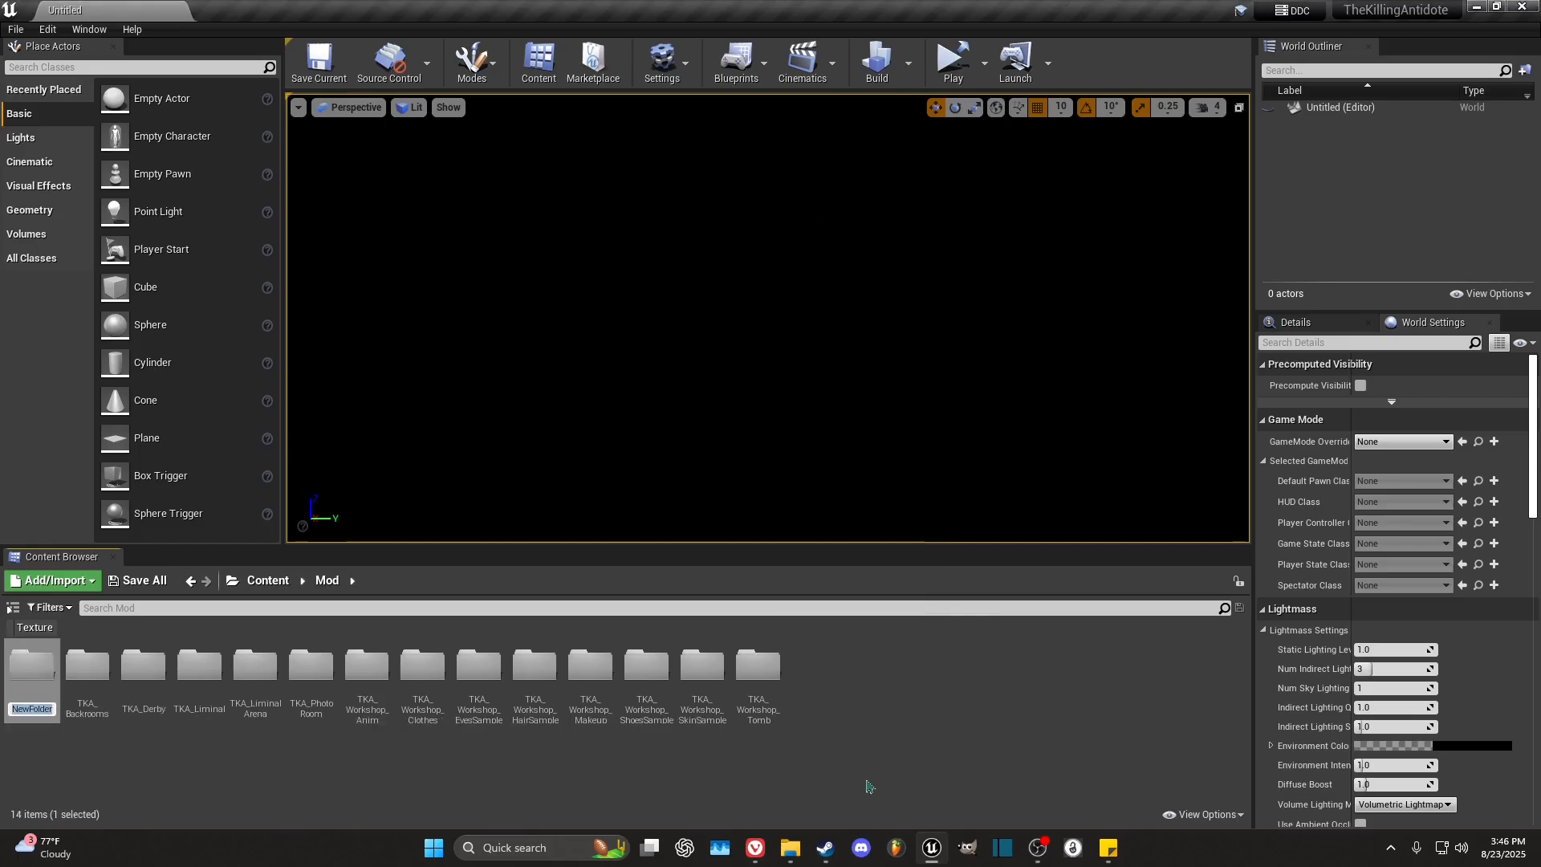
{"action": "type", "text": "TKA_New"}
{"action": "key", "text": "Return"}
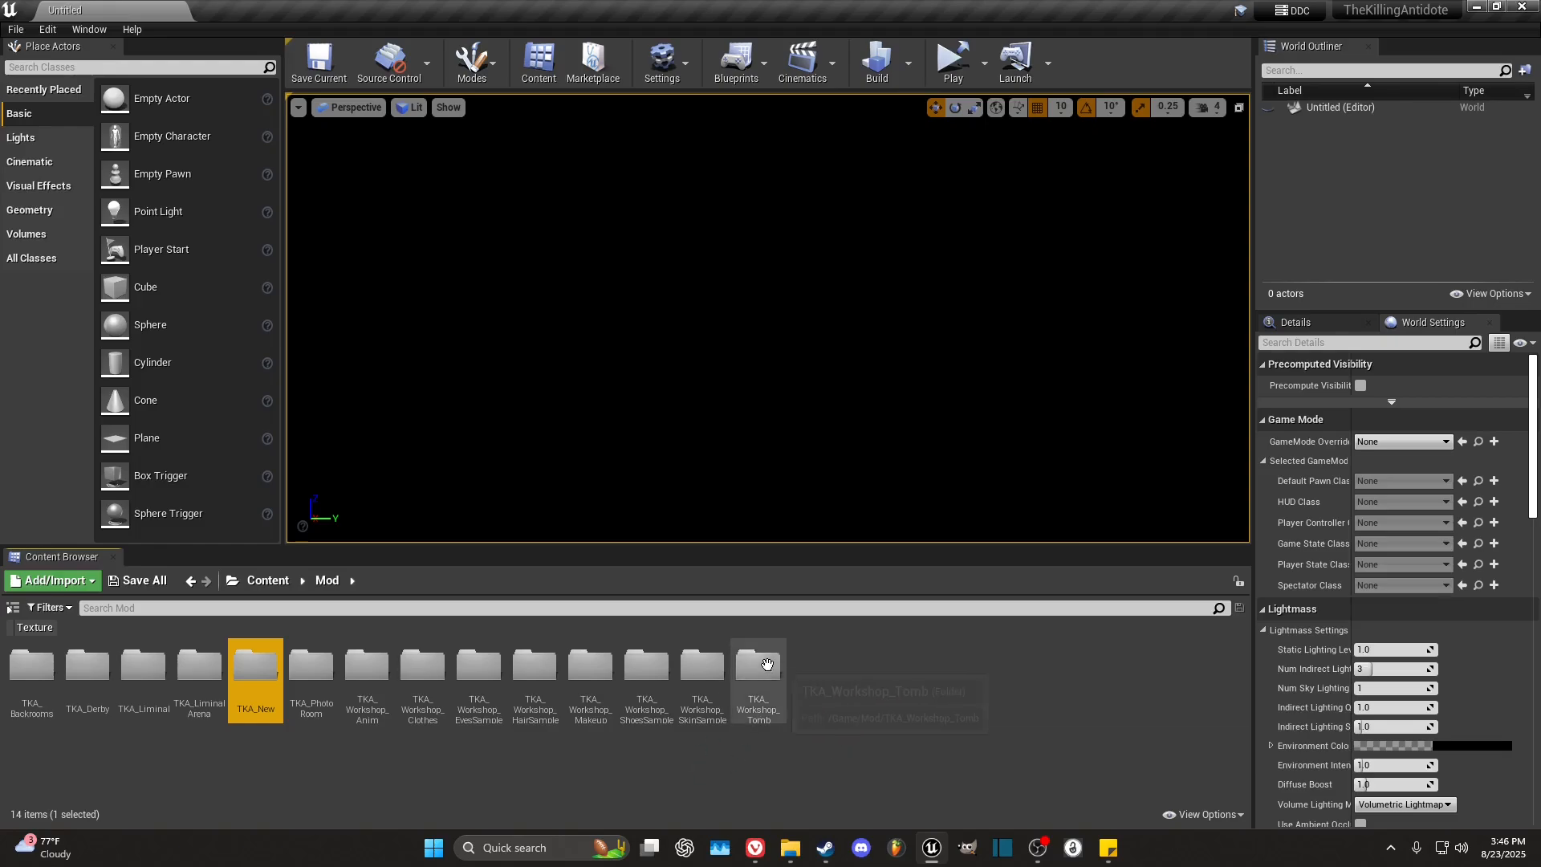
Step: Open the TKA_Workshop_Tomb sample folder and examine its Mod_LevelTable, TKA_Mod_Table and TKA_Sample_Tomb_6 assets
{"action": "left_click", "coordinate": [763, 714]}
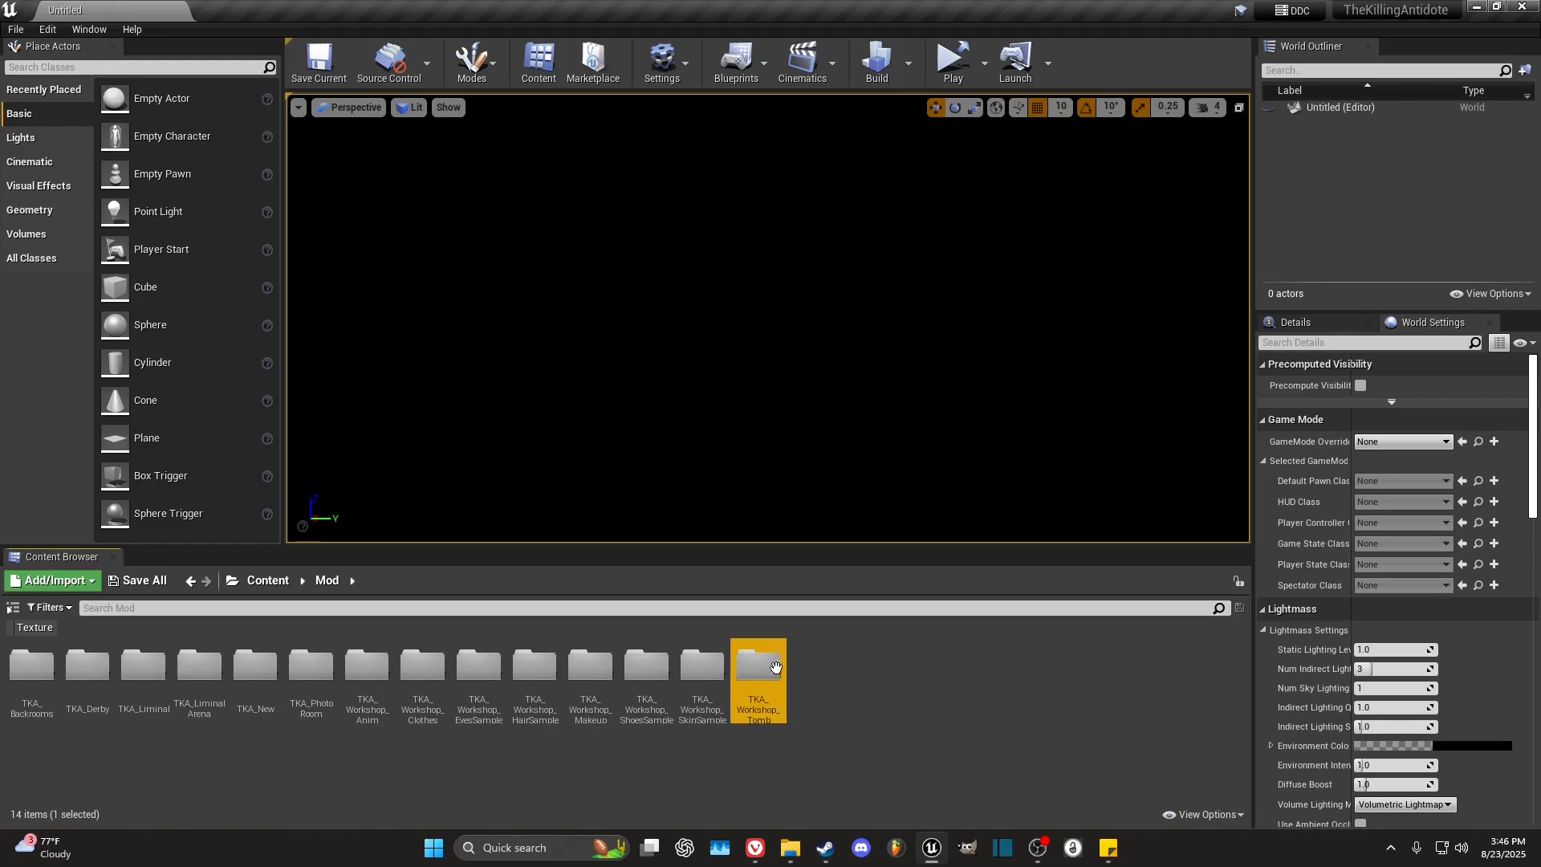
{"action": "double_click", "coordinate": [762, 715]}
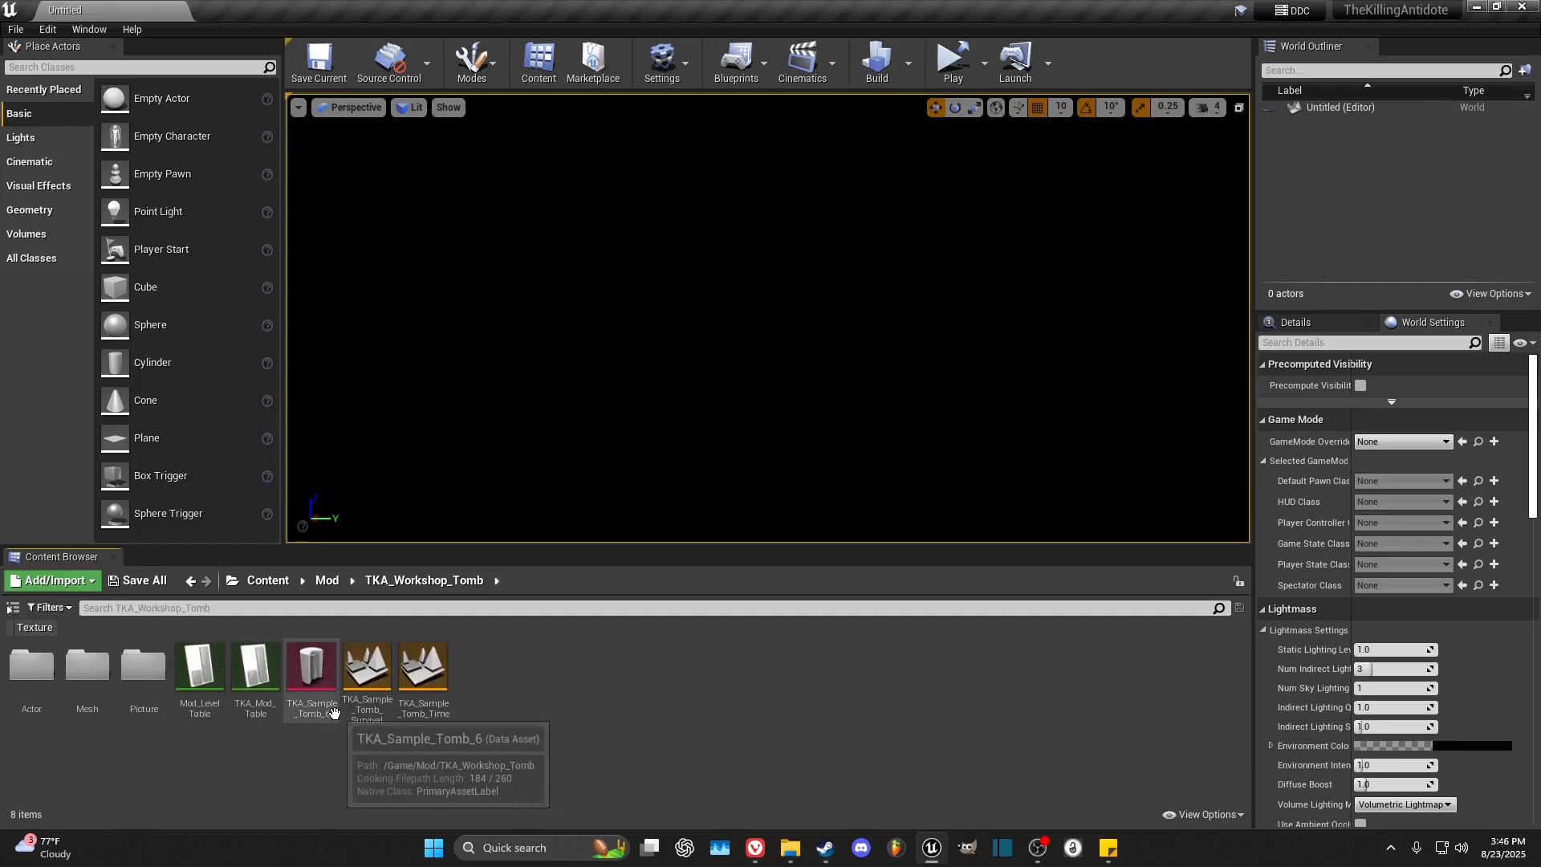
{"action": "left_click", "coordinate": [309, 692]}
{"action": "left_click", "coordinate": [256, 707], "text": "ctrl"}
{"action": "left_click", "coordinate": [207, 708], "text": "ctrl"}
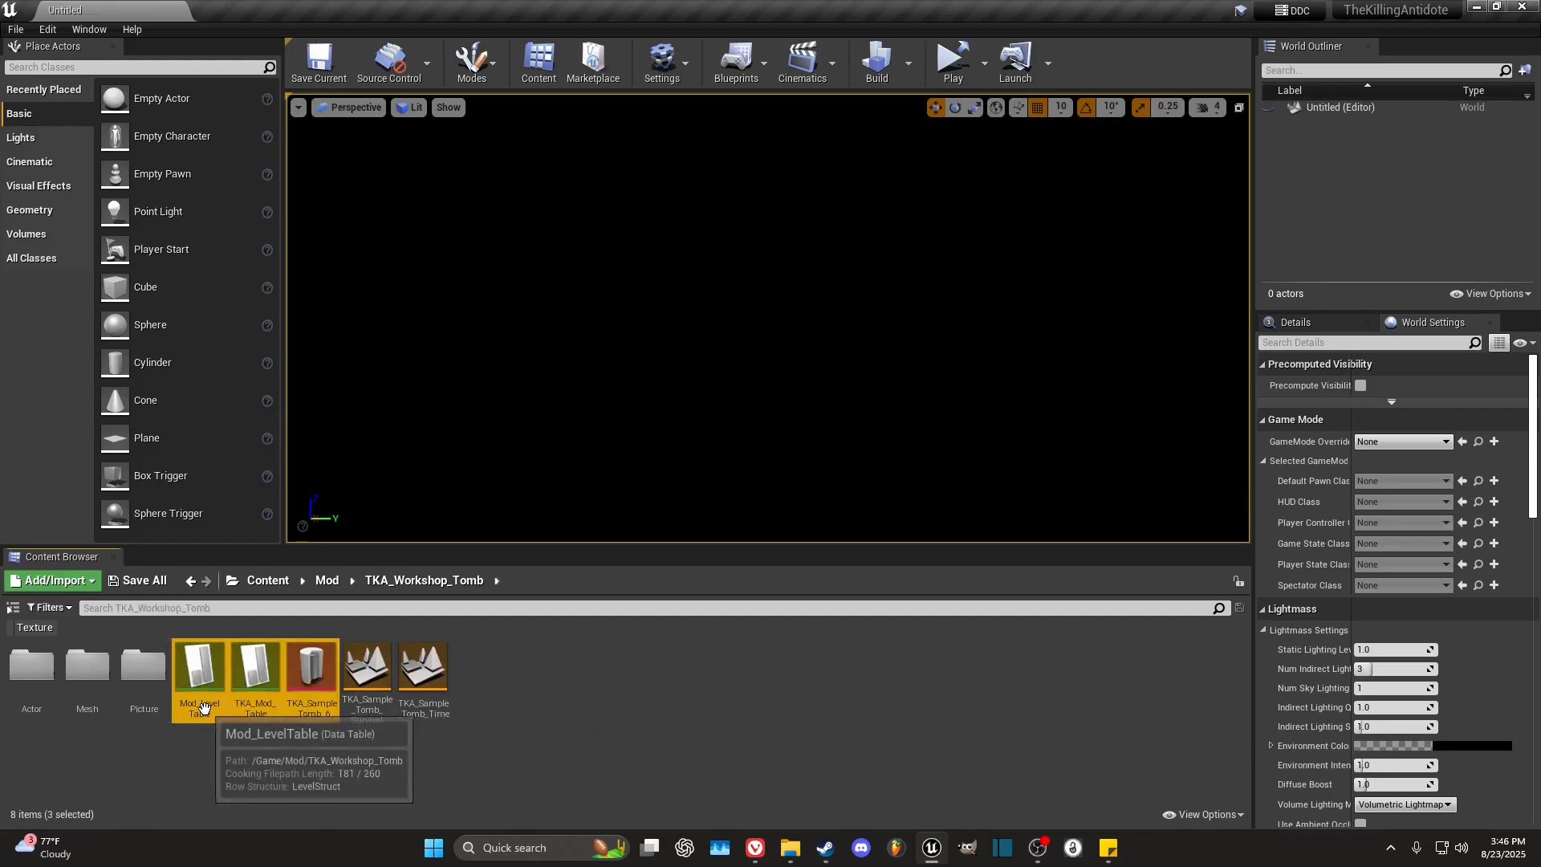
{"action": "left_click", "coordinate": [227, 751]}
{"action": "left_click", "coordinate": [325, 704]}
{"action": "left_click", "coordinate": [327, 770]}
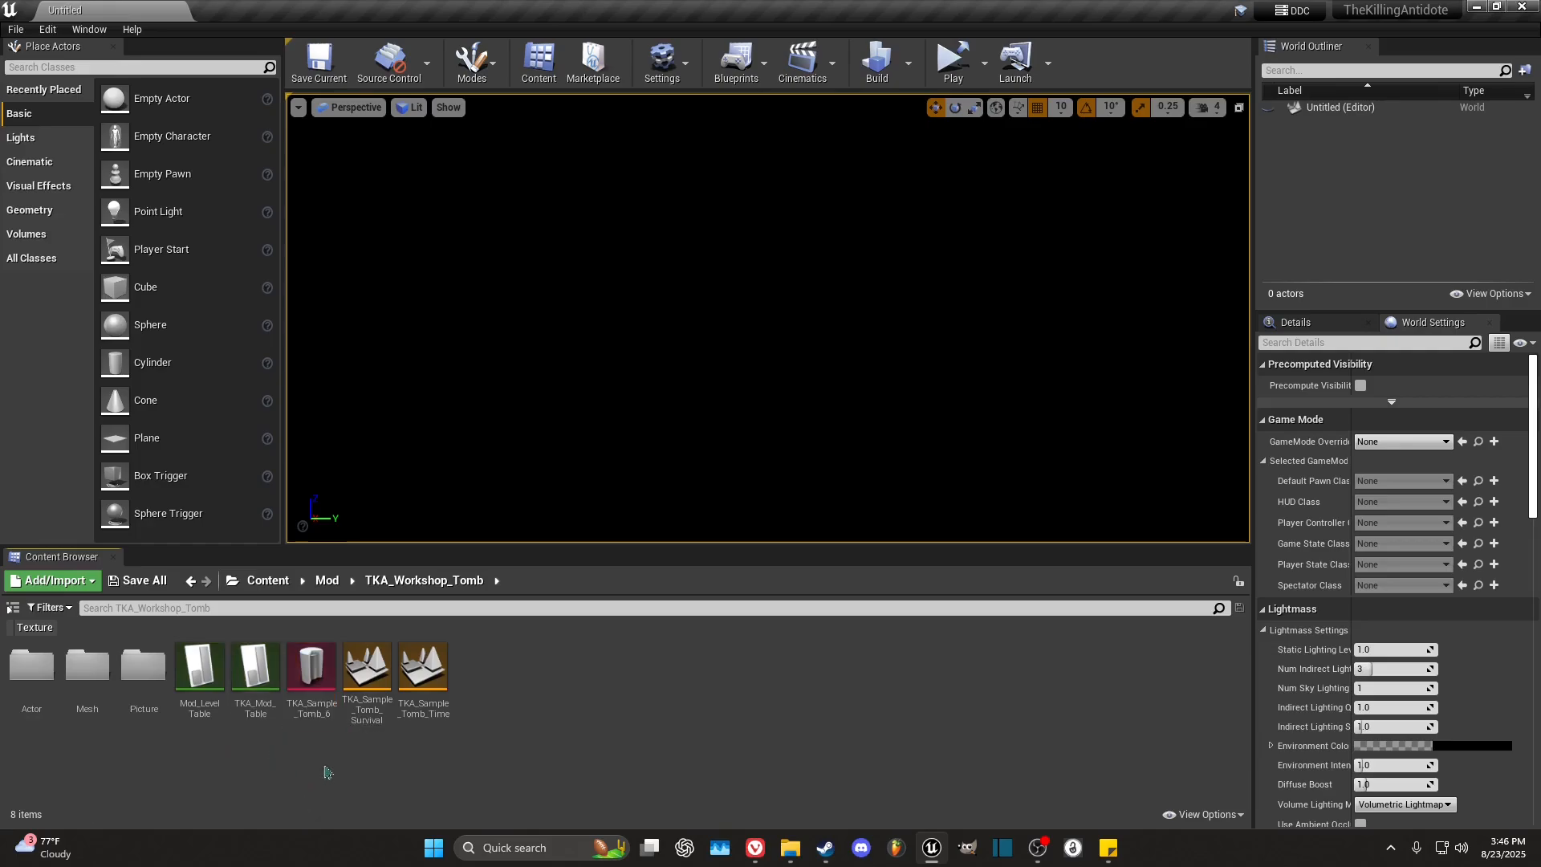
Step: Copy Mod_LevelTable, TKA_Mod_Table and TKA_Sample_Tomb_6 from TKA_Workshop_Tomb into the TKA_New folder
{"action": "left_click", "coordinate": [310, 701]}
{"action": "left_click", "coordinate": [257, 703], "text": "ctrl"}
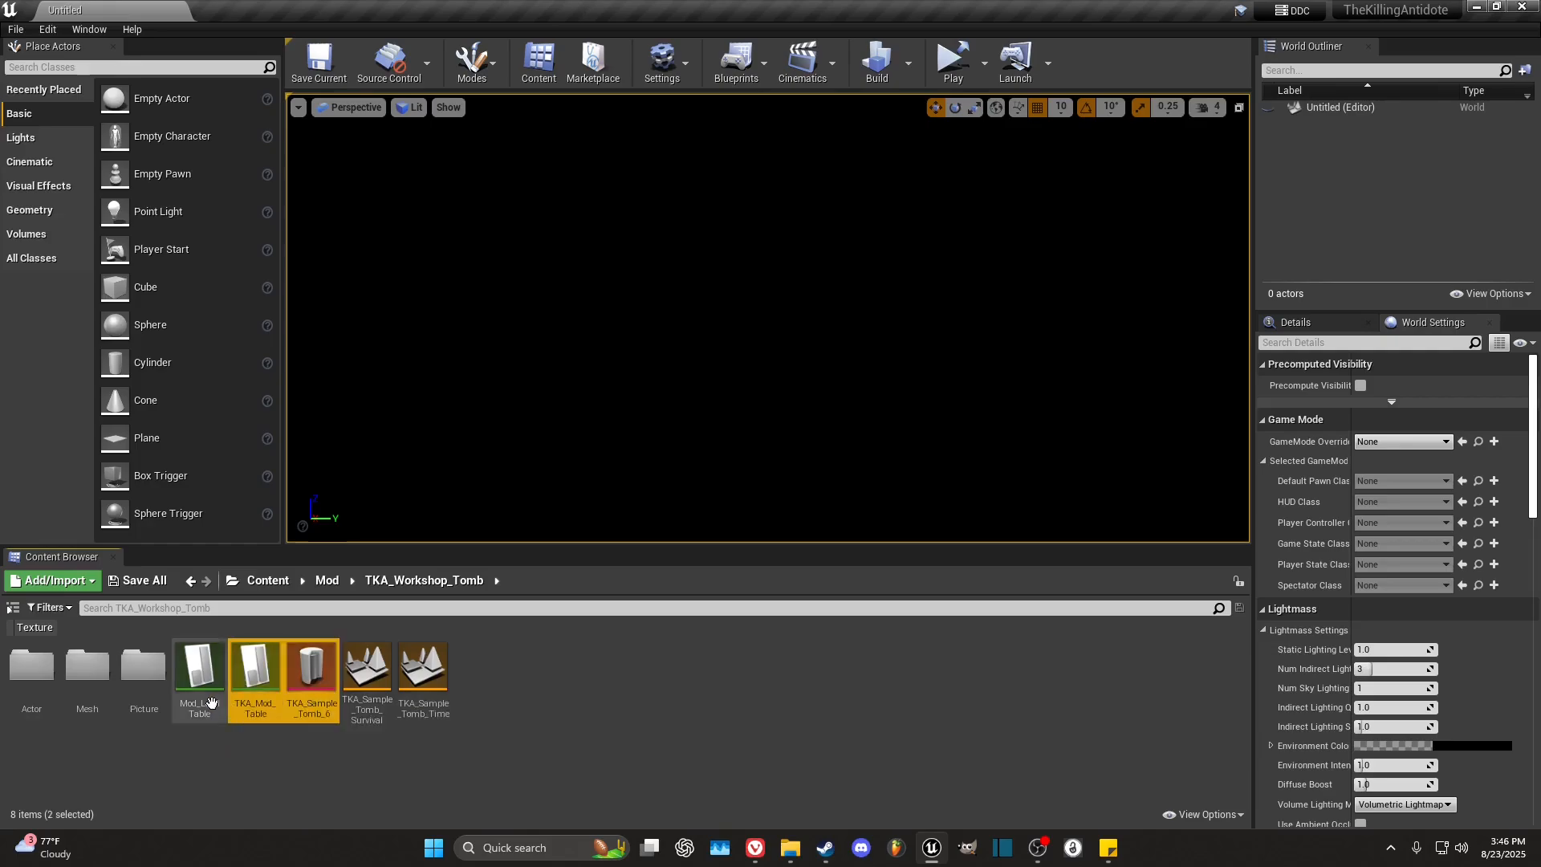
{"action": "left_click", "coordinate": [200, 704], "text": "ctrl"}
{"action": "left_click", "coordinate": [327, 579]}
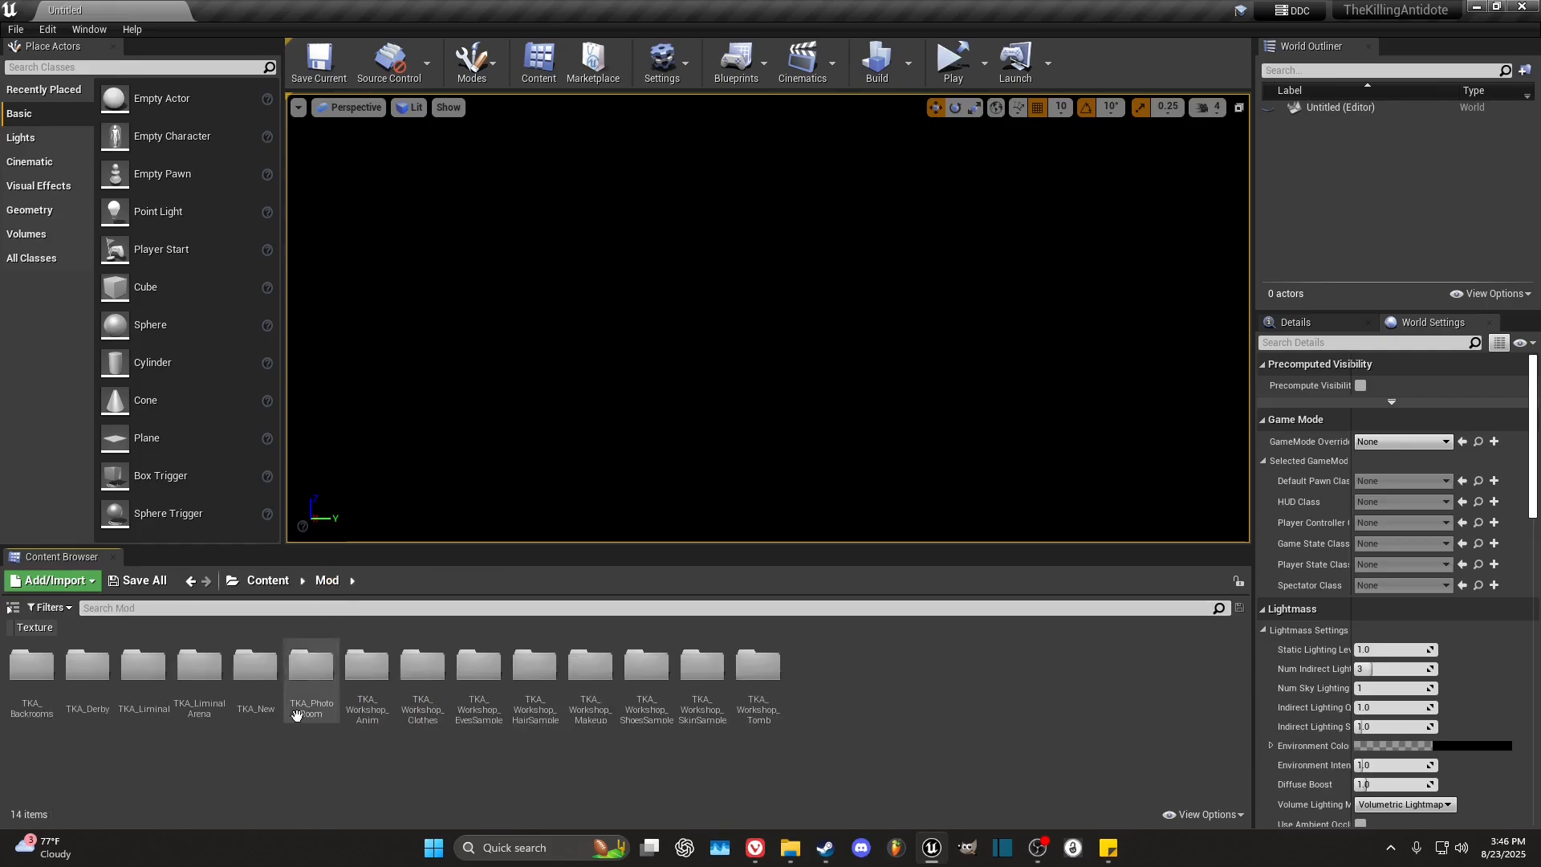
{"action": "double_click", "coordinate": [250, 696]}
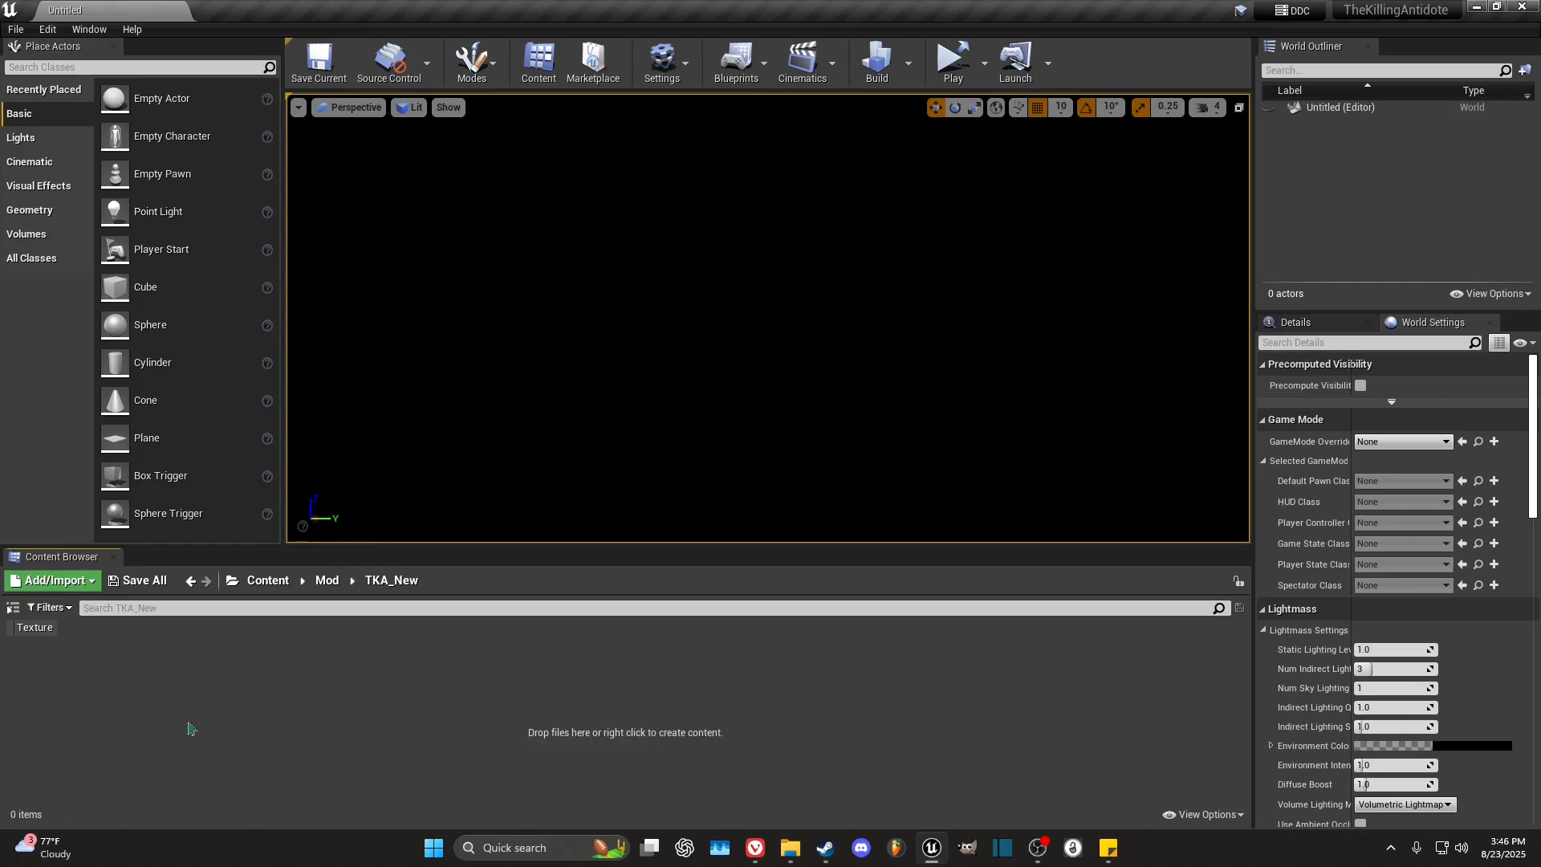
{"action": "key", "text": "ctrl+v"}
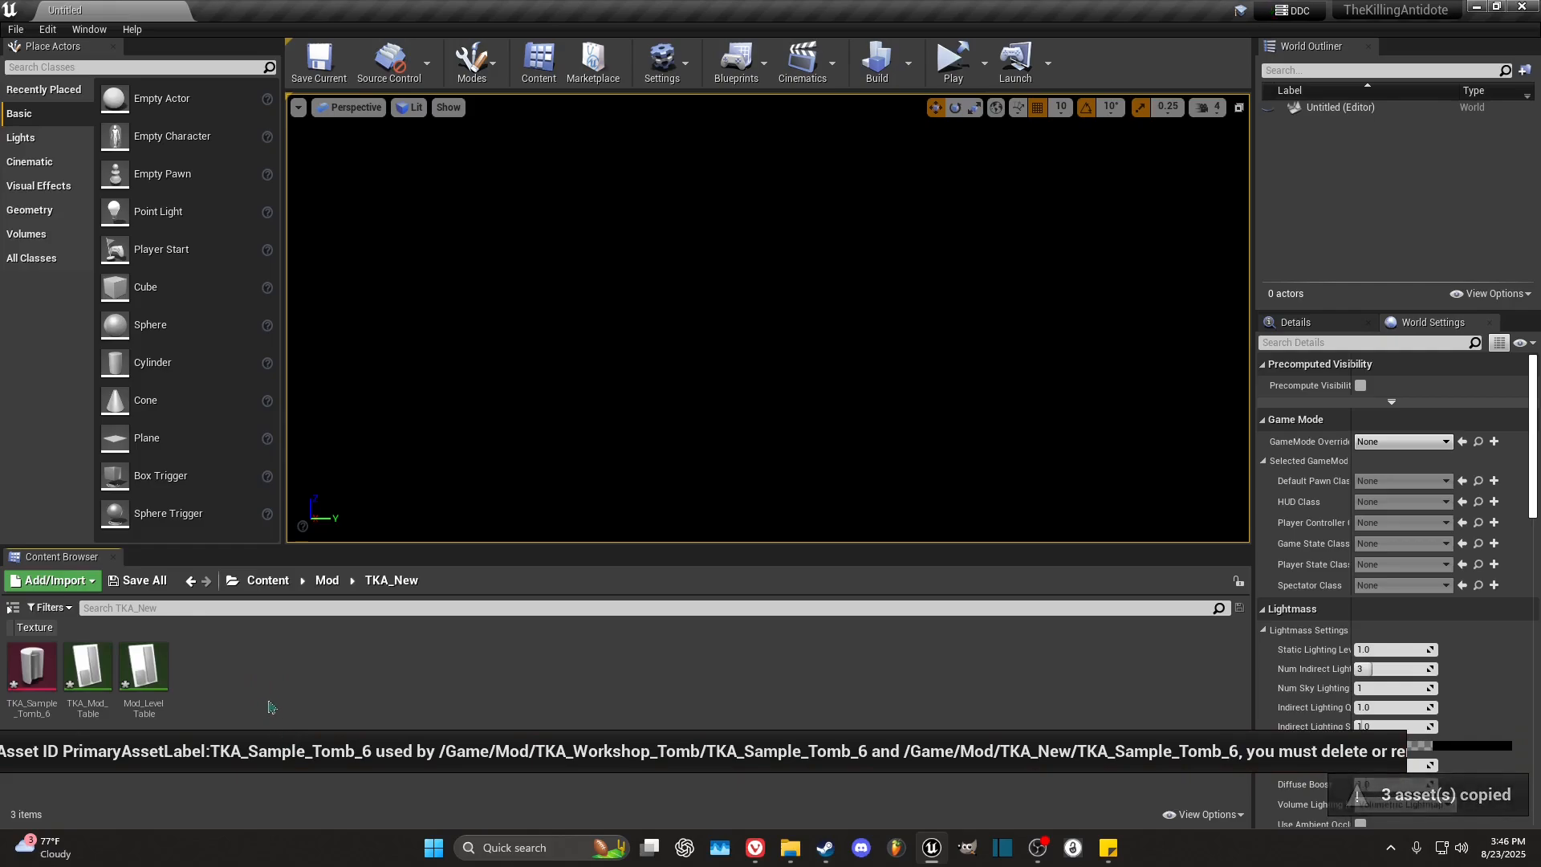
Step: Create a new level named TKA_New in the TKA_New folder
{"action": "right_click", "coordinate": [224, 698]}
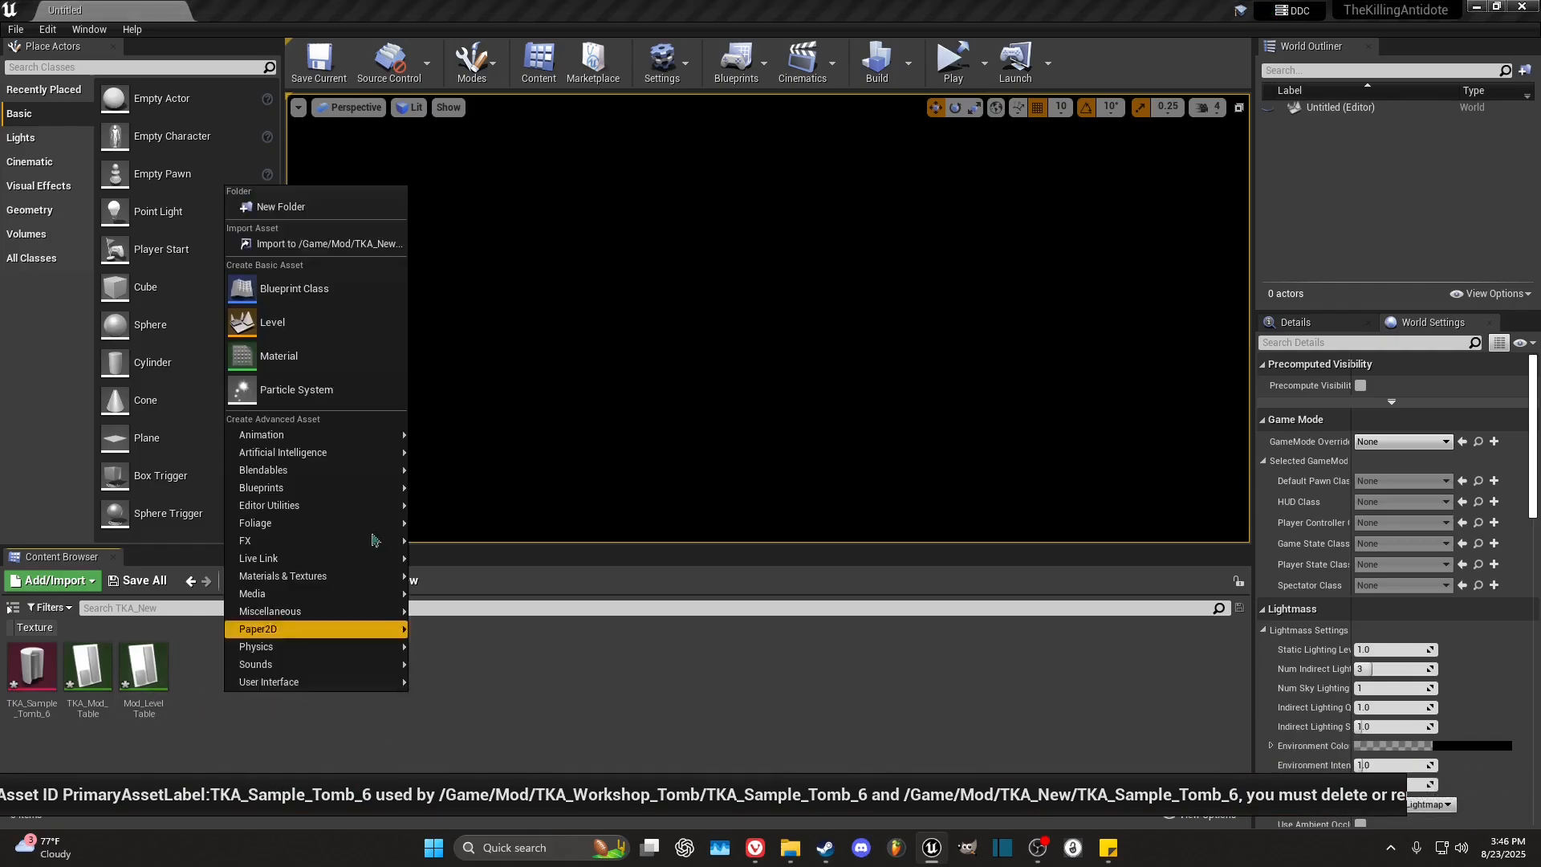
{"action": "left_click", "coordinate": [293, 330]}
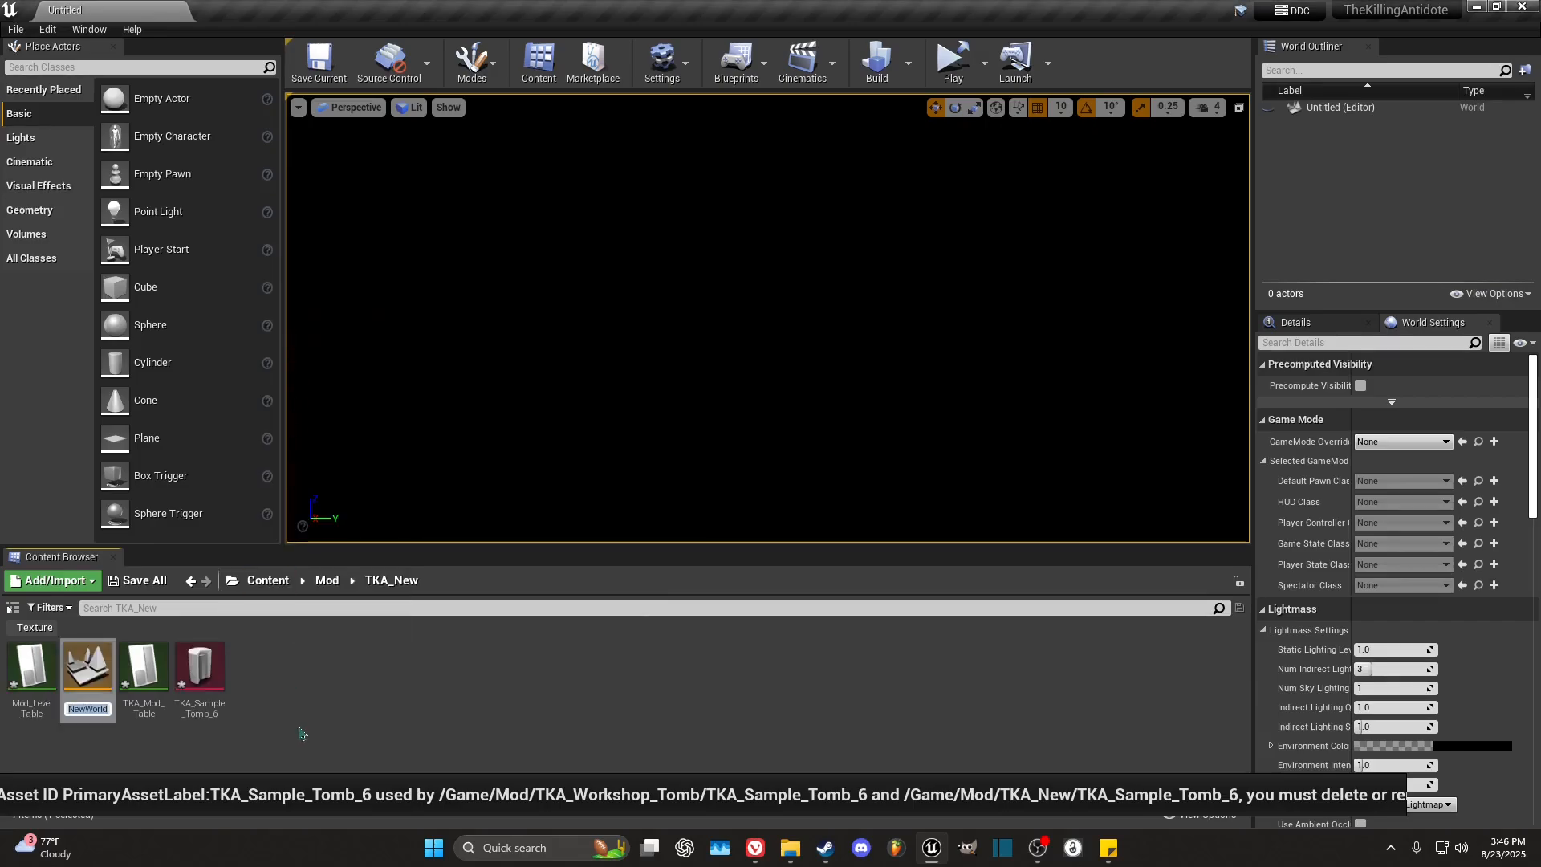
{"action": "type", "text": "TKA_New"}
{"action": "key", "text": "Return"}
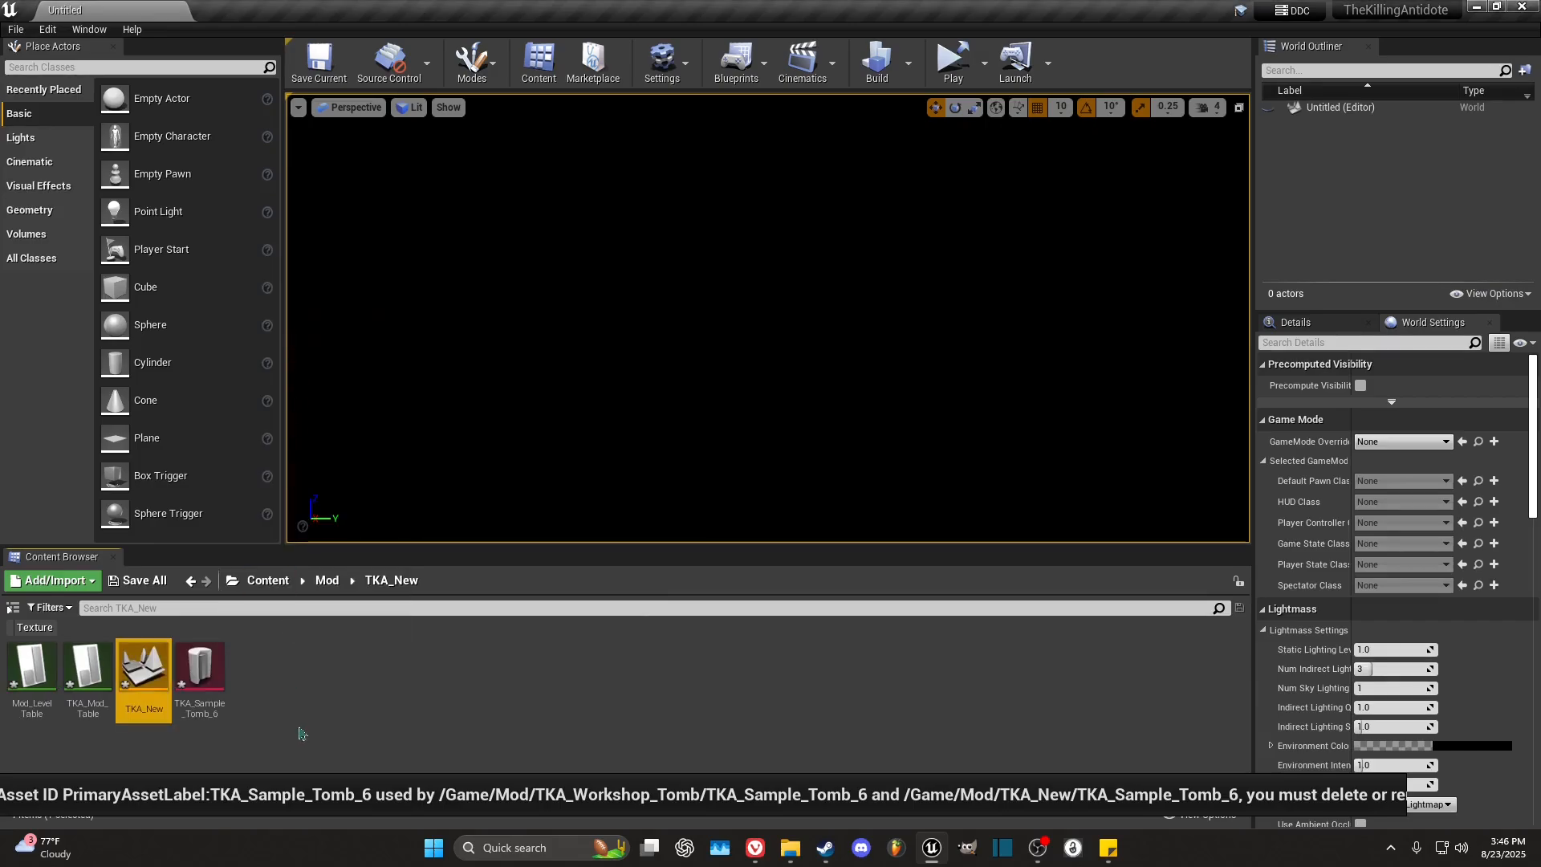
{"action": "left_click", "coordinate": [314, 700]}
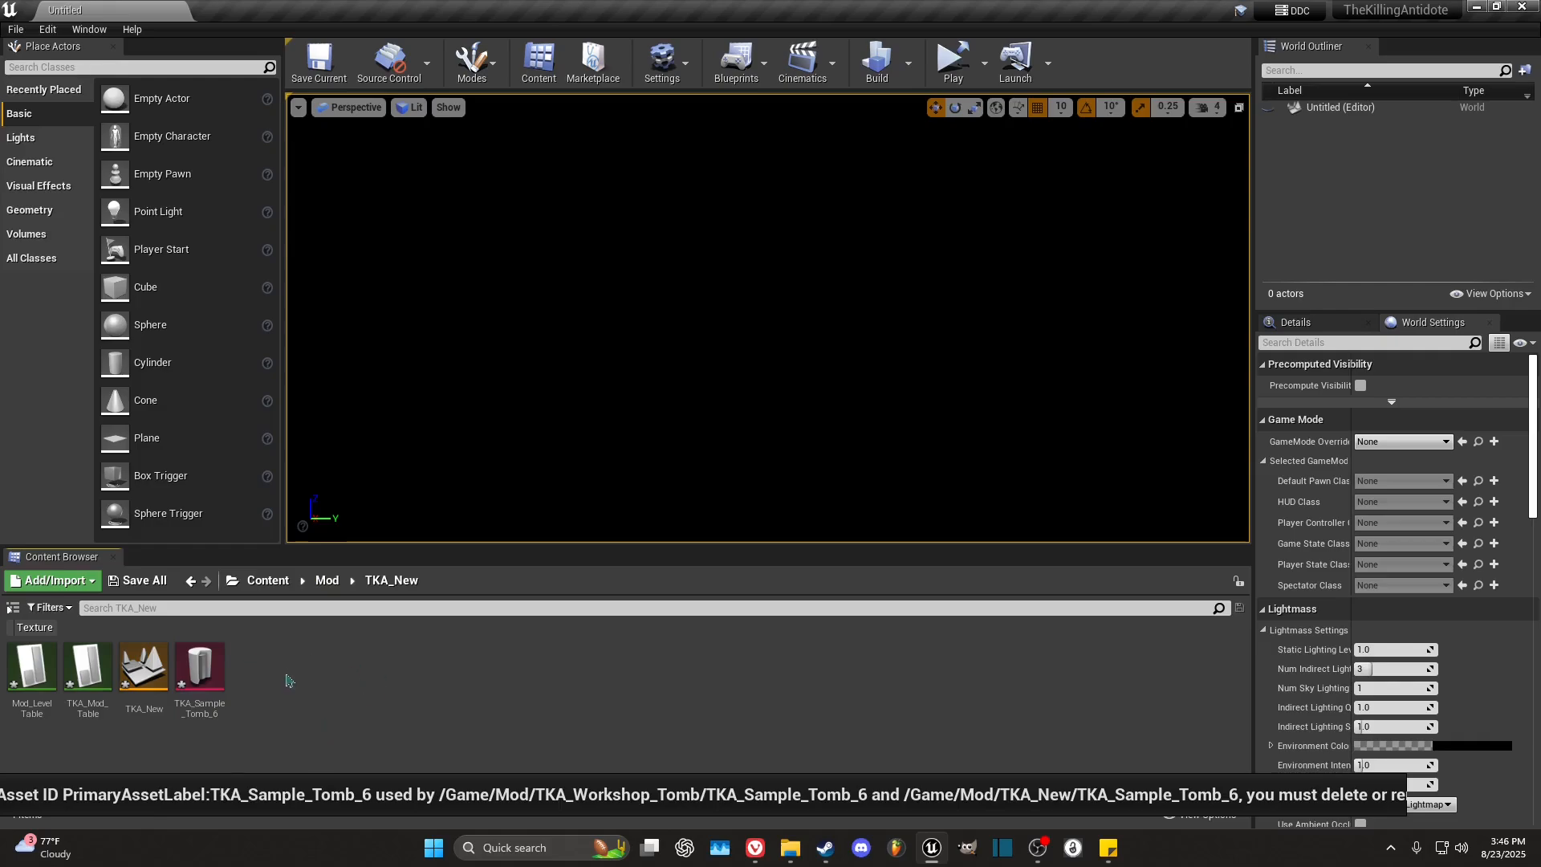
Step: Create two subfolders named Meshes and Textures in the TKA_New folder
{"action": "right_click", "coordinate": [282, 707]}
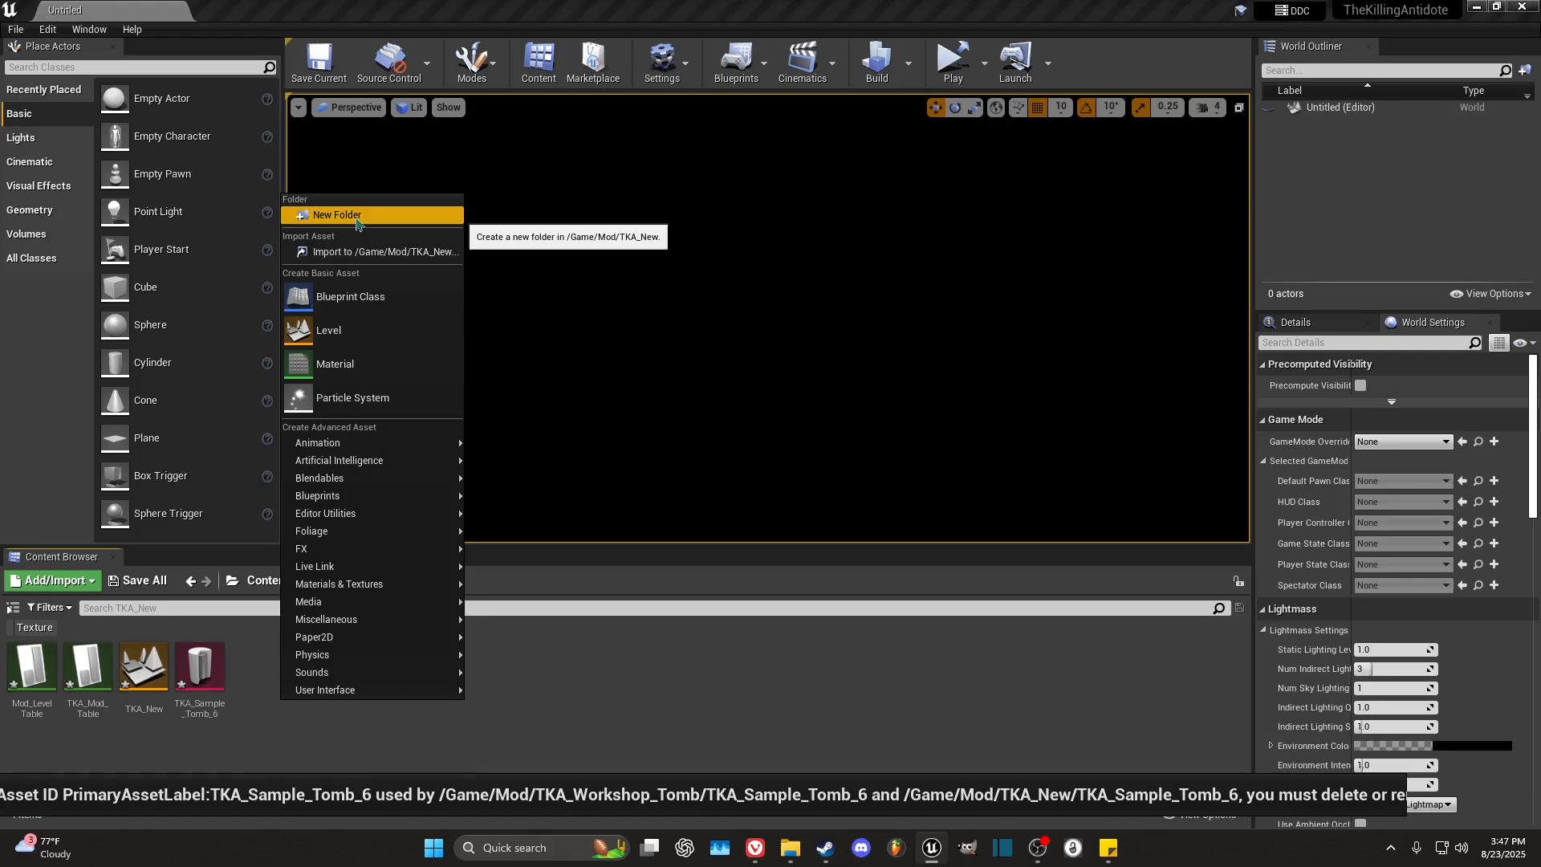
{"action": "left_click", "coordinate": [357, 215]}
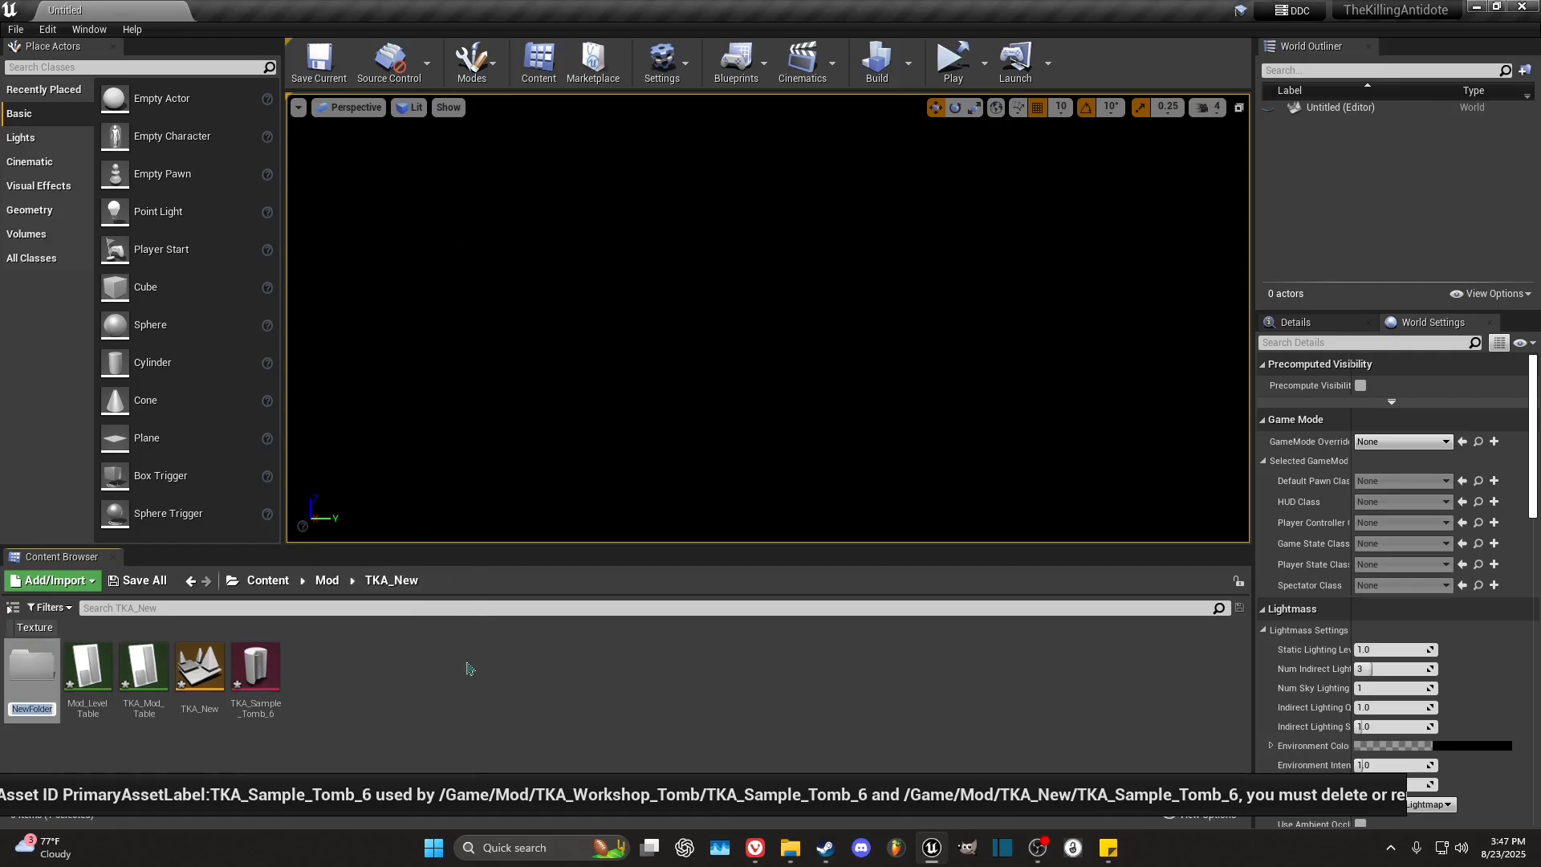
{"action": "type", "text": "Meshes"}
{"action": "key", "text": "Return"}
{"action": "right_click", "coordinate": [470, 669]}
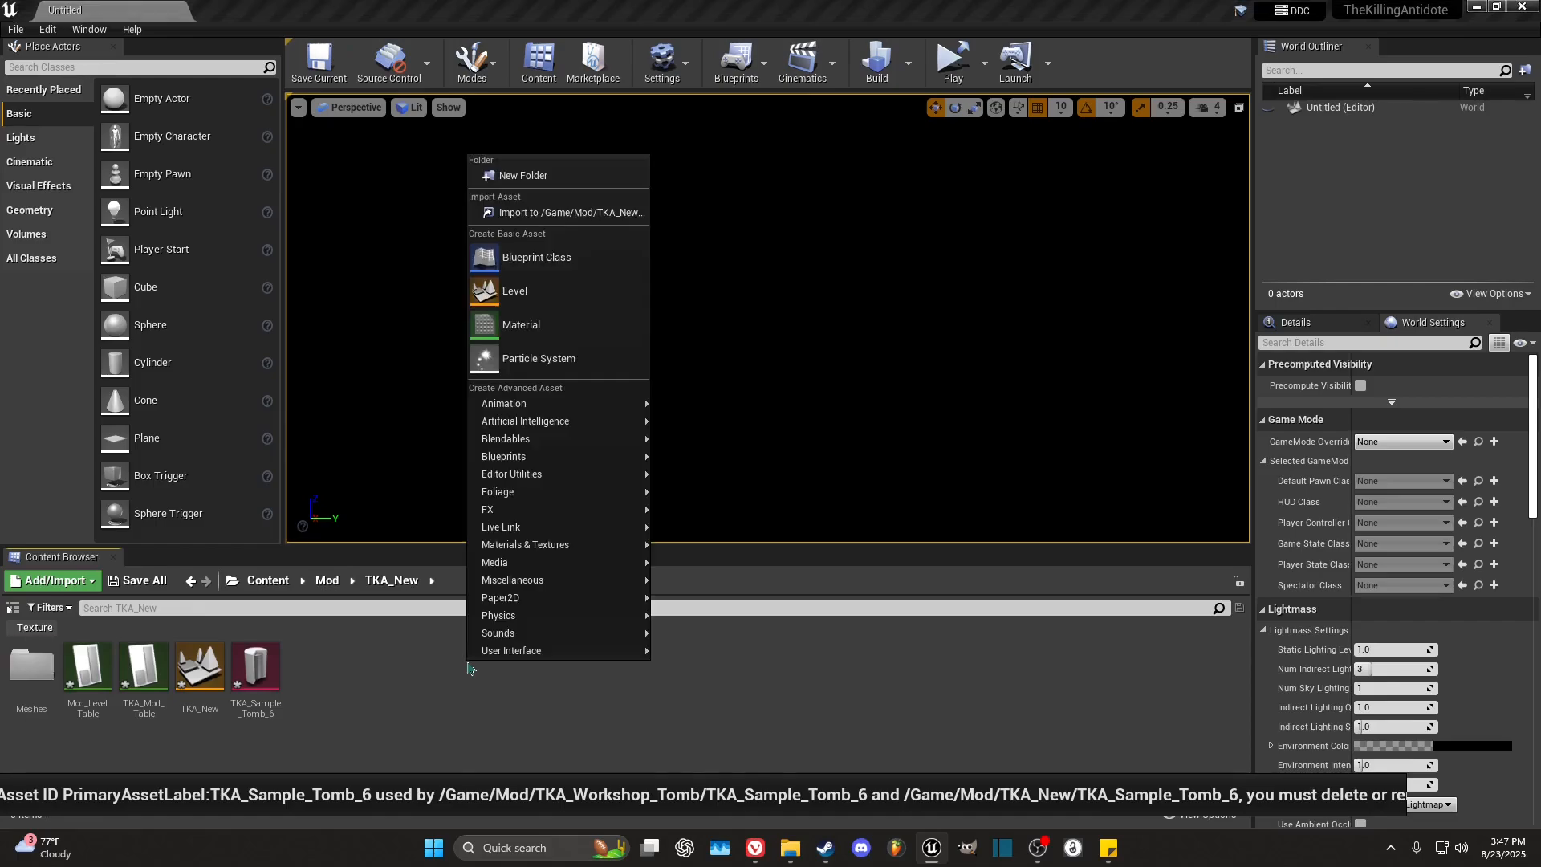
{"action": "left_click", "coordinate": [495, 183]}
{"action": "type", "text": "Textures"}
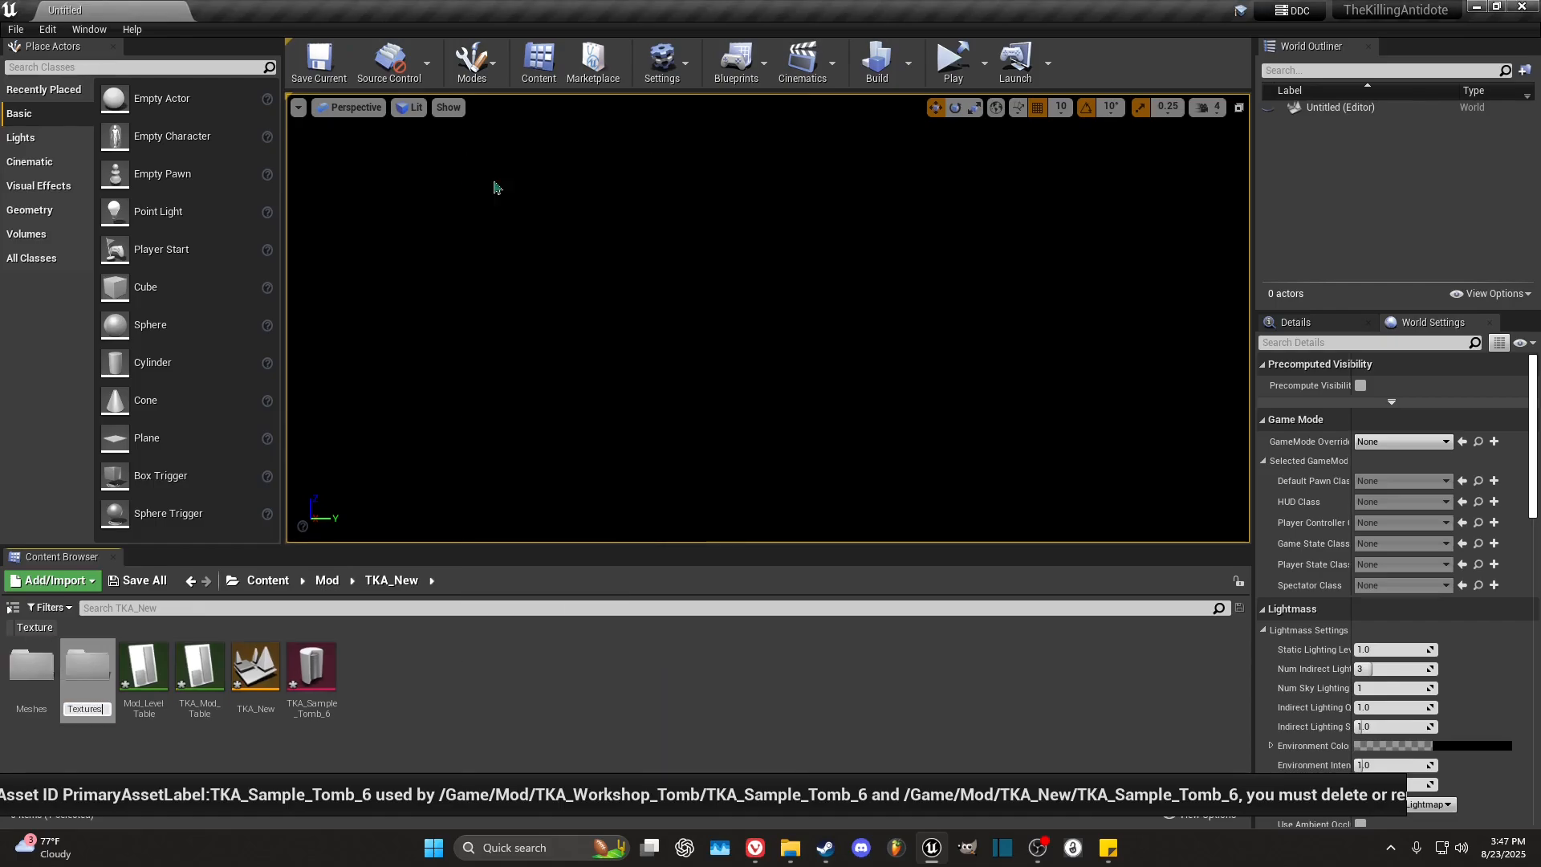
{"action": "key", "text": "Return"}
Step: Add two more subfolders named Materials and Actors to the TKA_New folder
{"action": "right_click", "coordinate": [475, 674]}
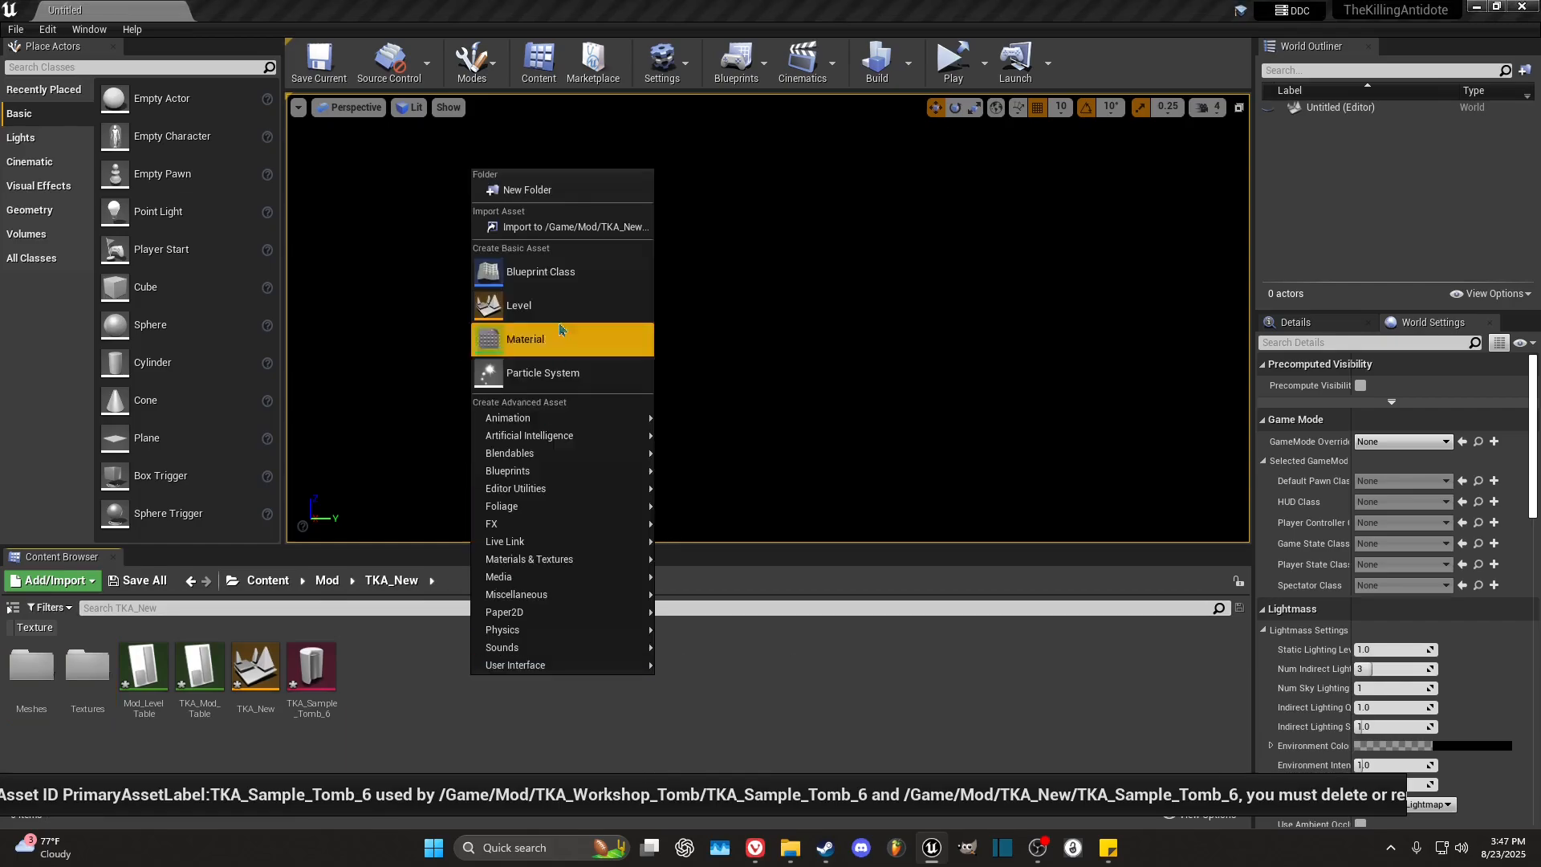
{"action": "left_click", "coordinate": [526, 187]}
{"action": "type", "text": "Materials"}
{"action": "key", "text": "Return"}
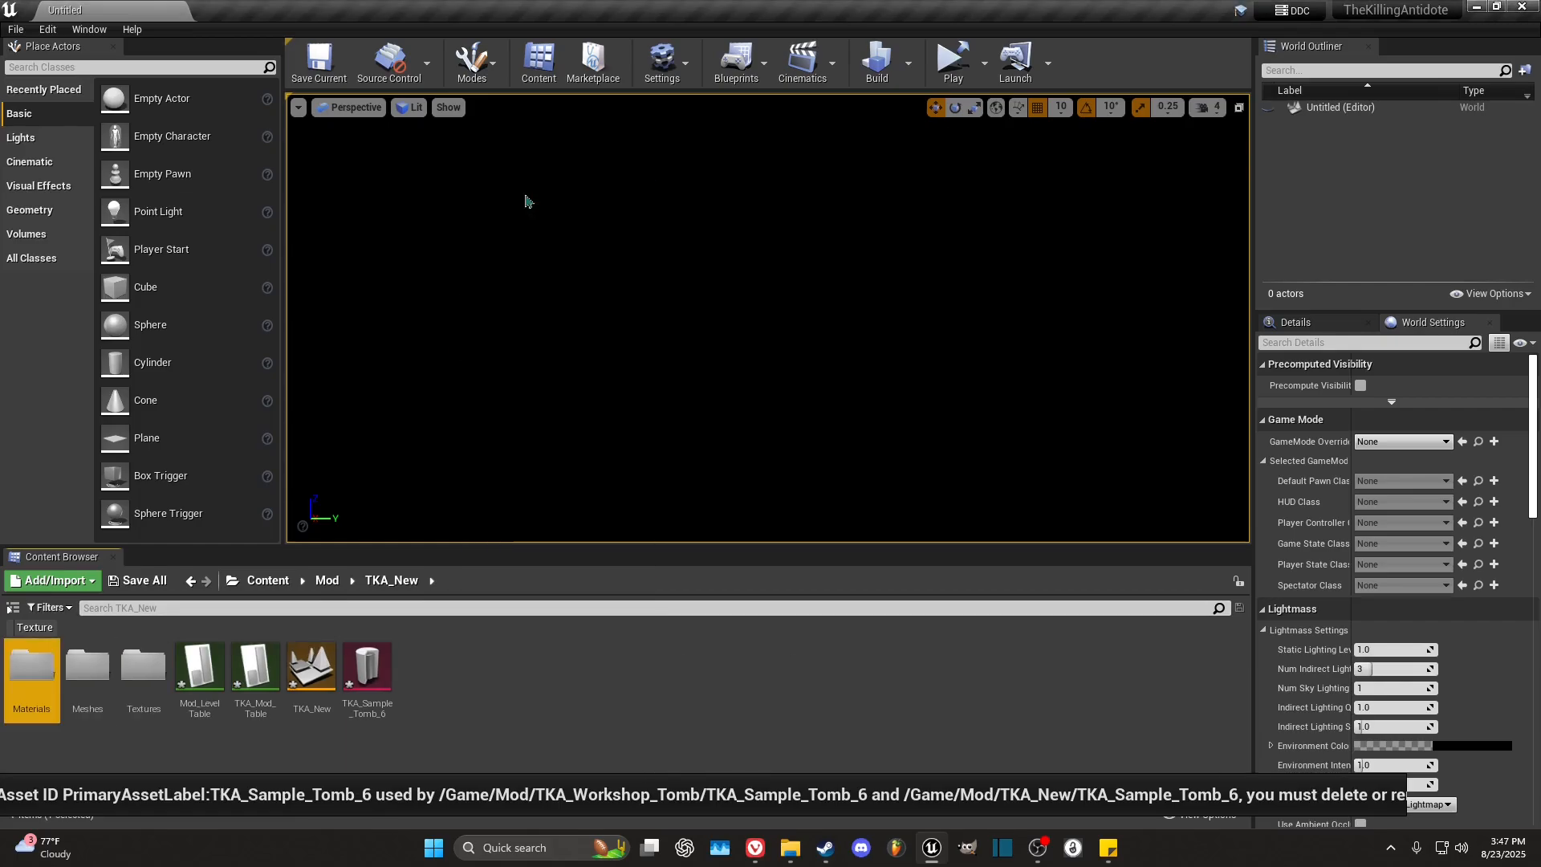
{"action": "right_click", "coordinate": [491, 680]}
{"action": "left_click", "coordinate": [538, 188]}
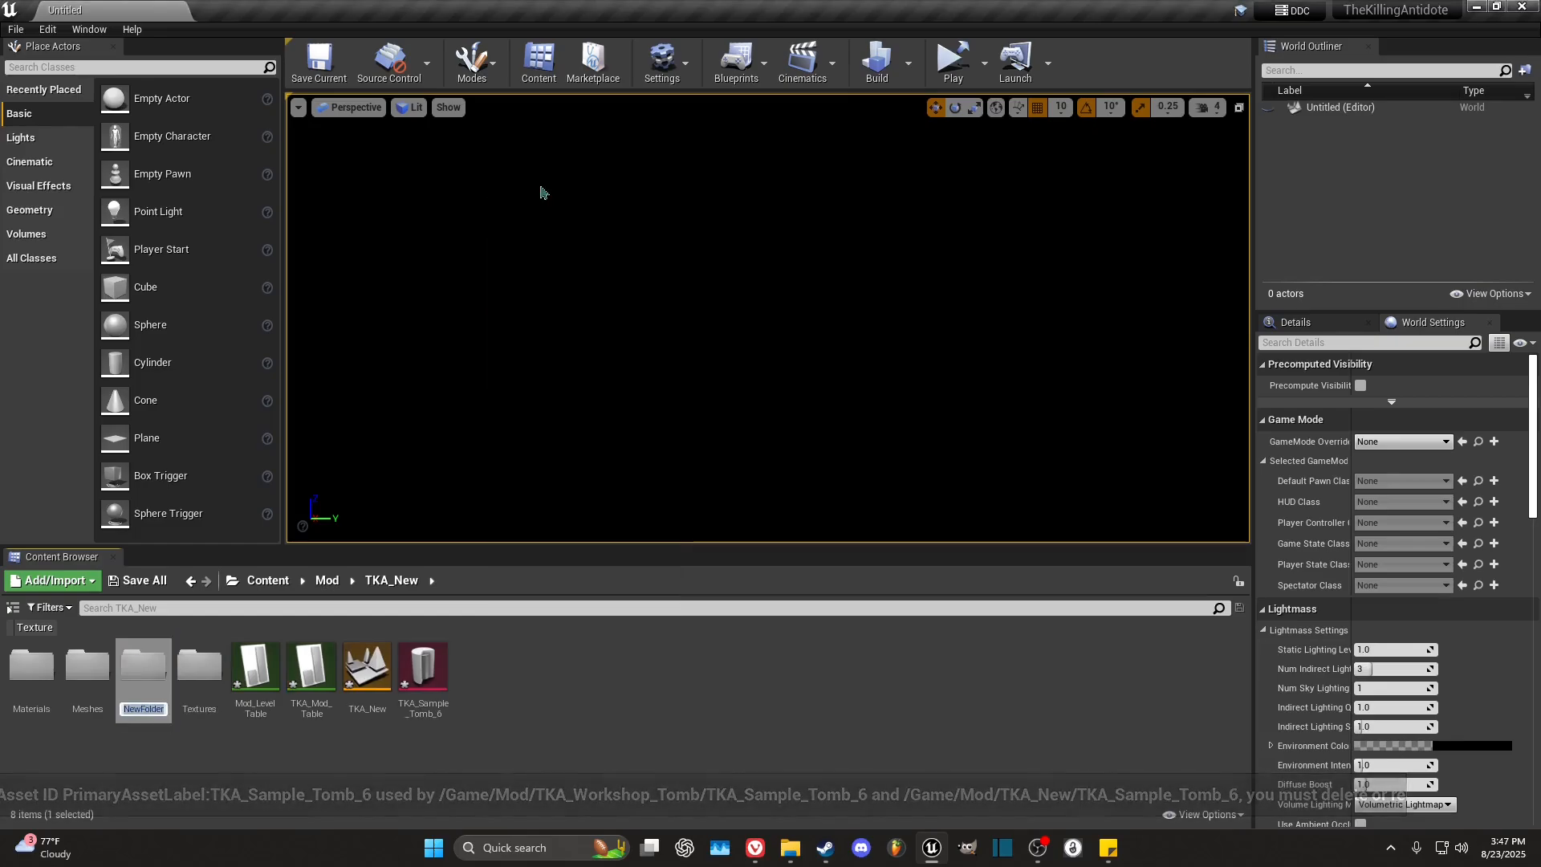
{"action": "type", "text": "Actors"}
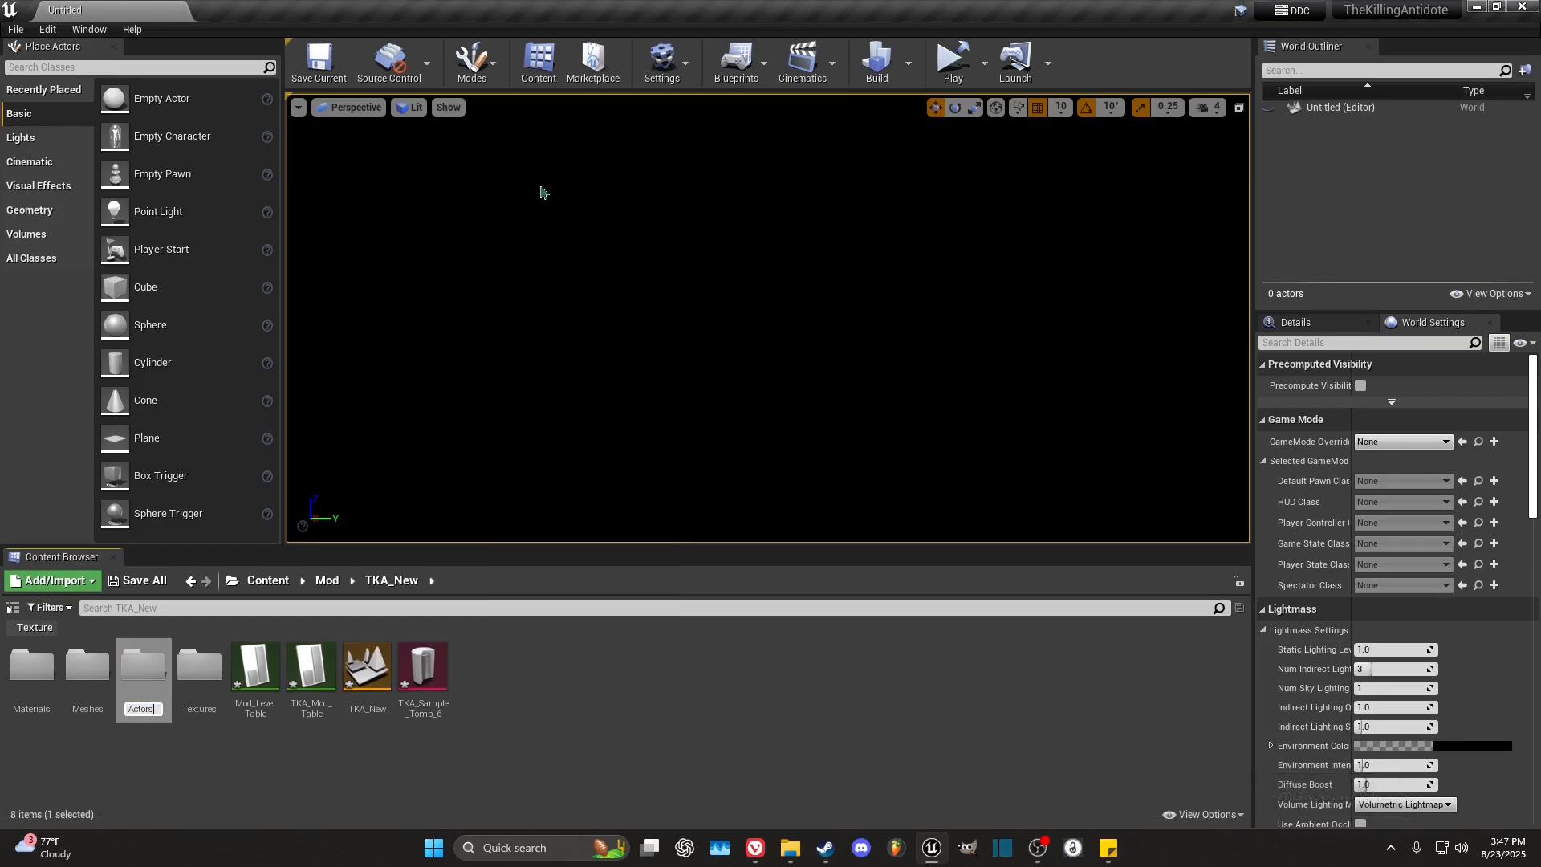
{"action": "key", "text": "Return"}
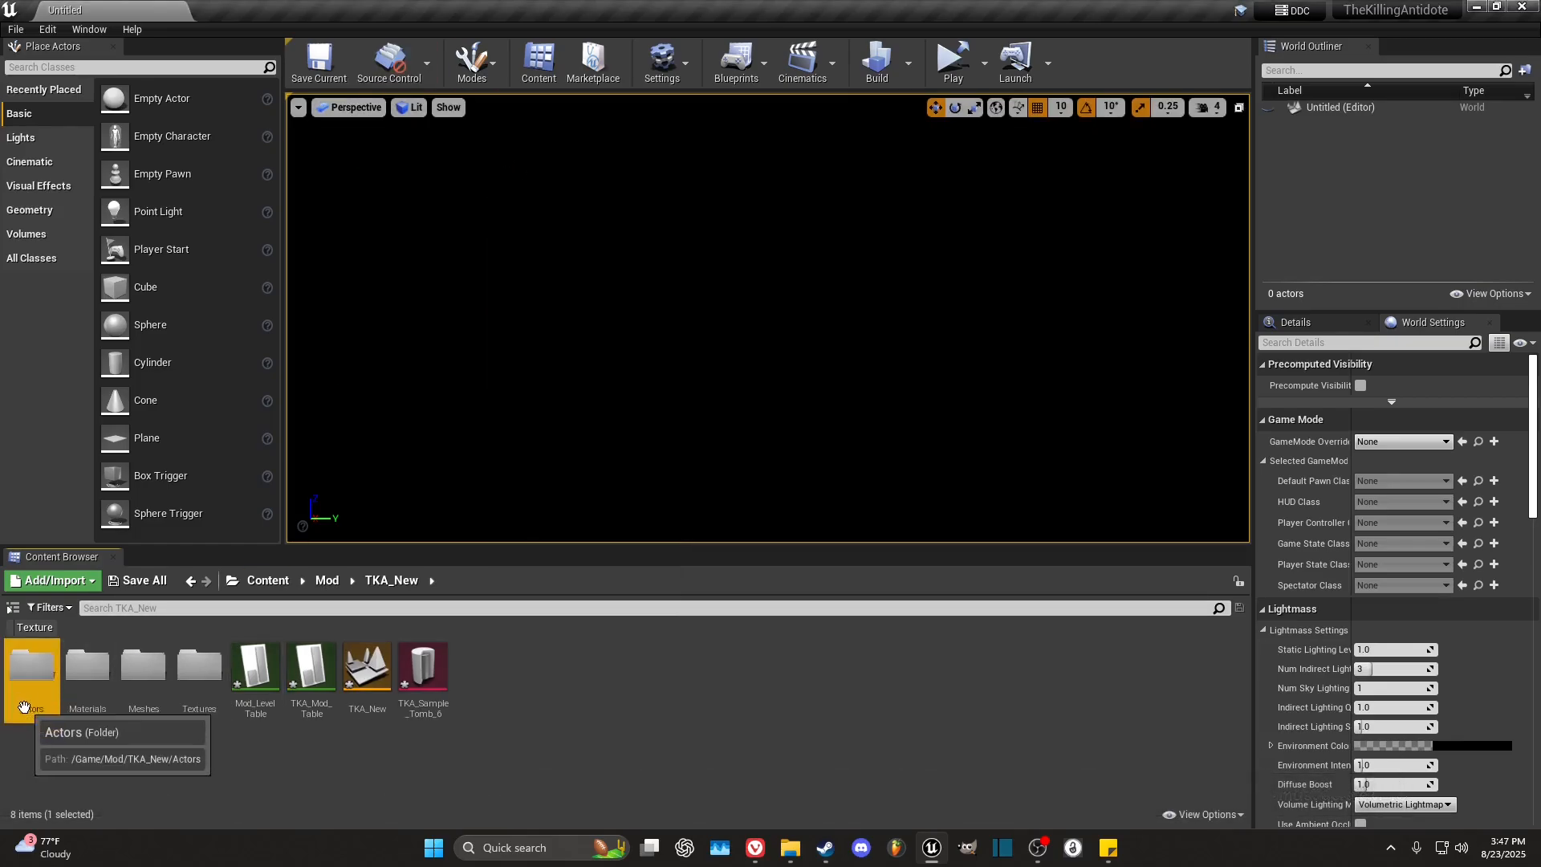
{"action": "left_click", "coordinate": [58, 759]}
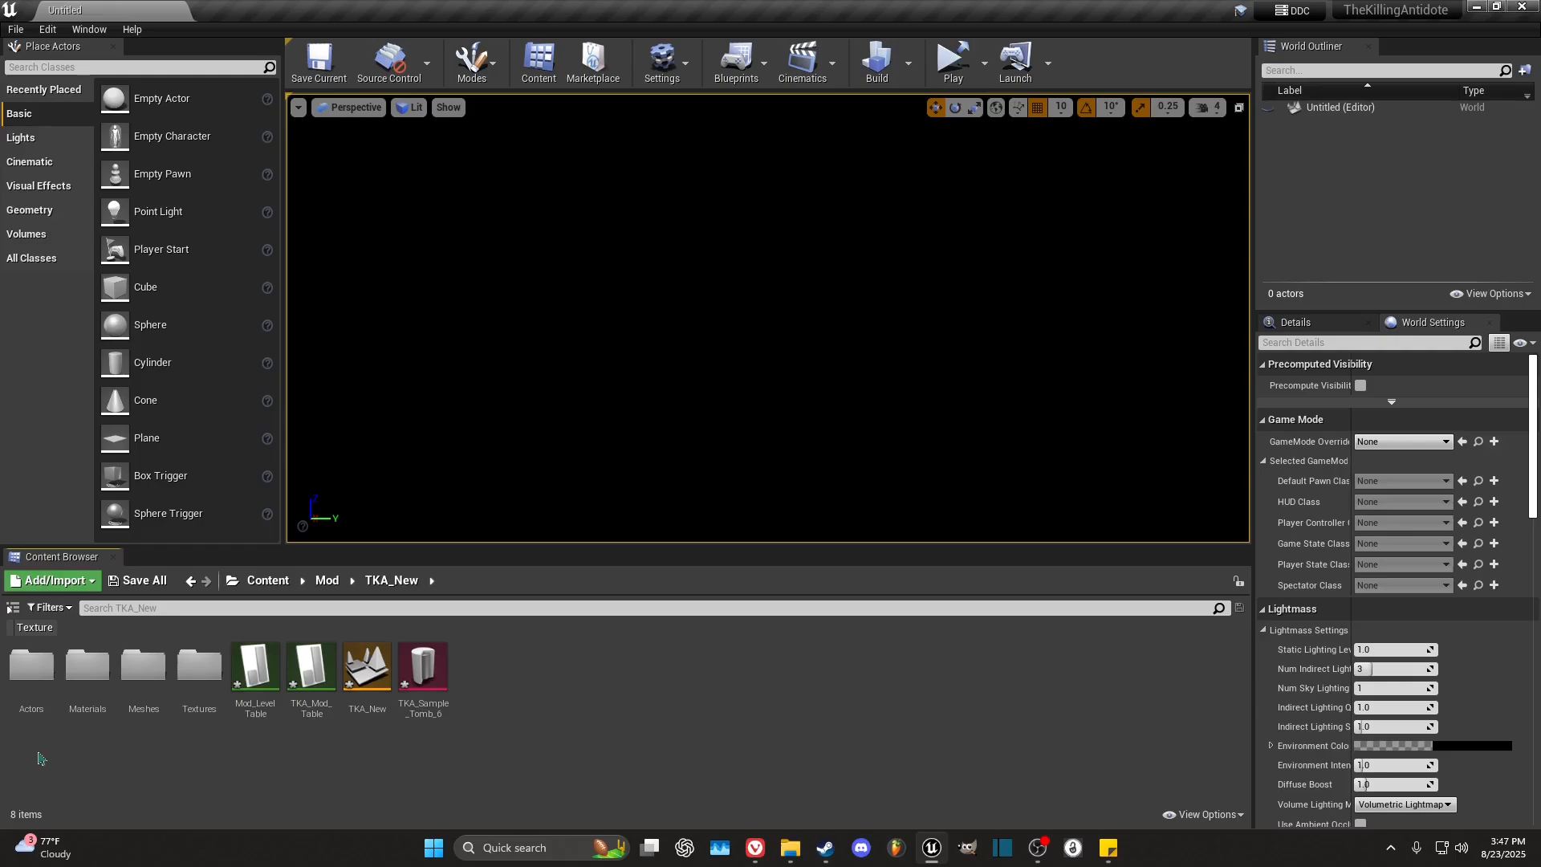
{"action": "left_click", "coordinate": [70, 716]}
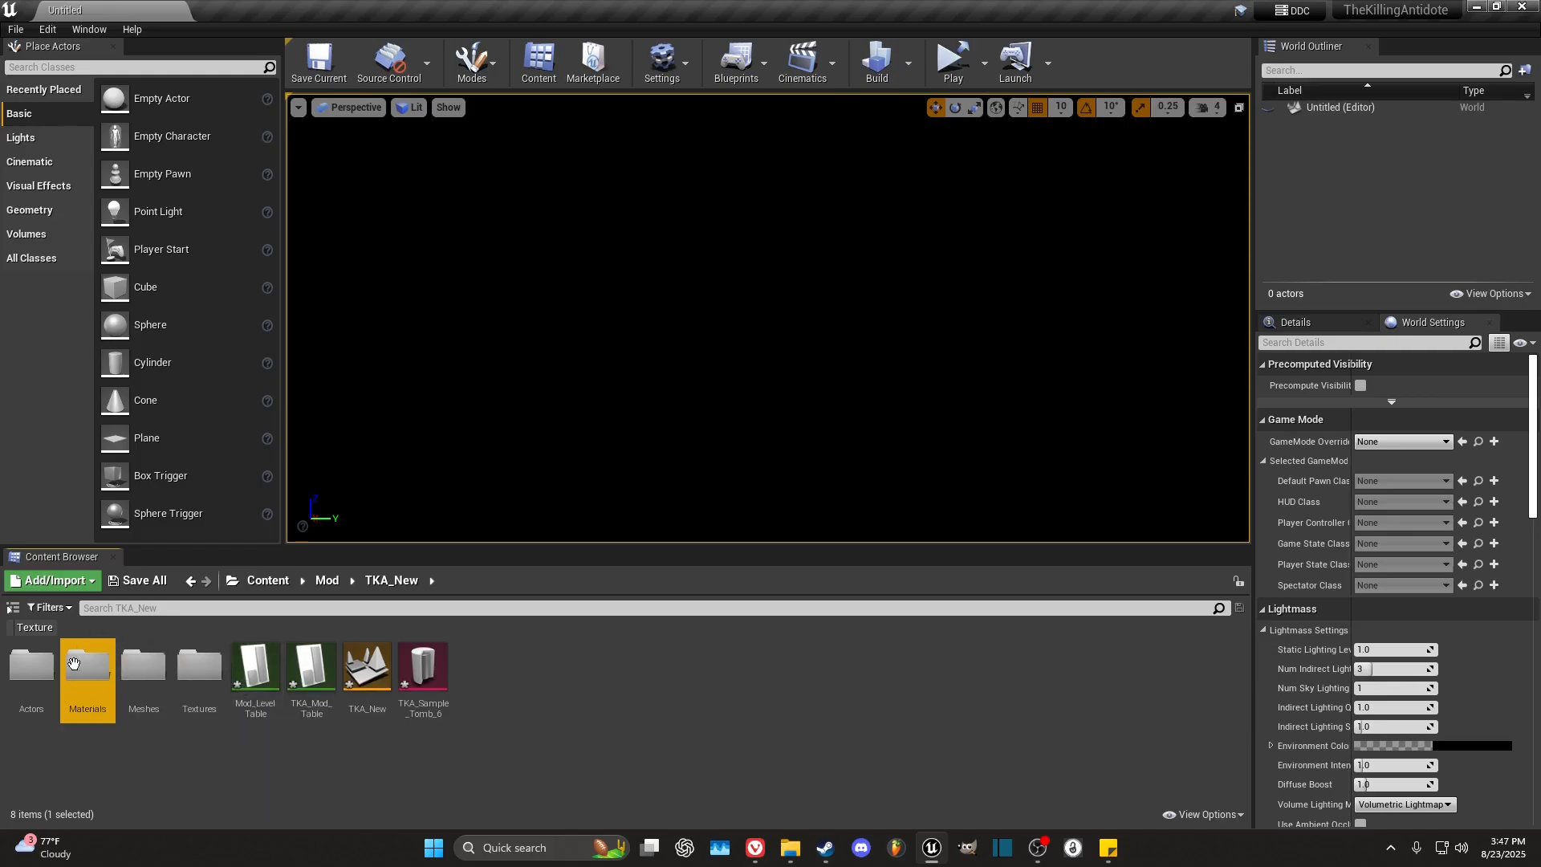
{"action": "left_click", "coordinate": [155, 682]}
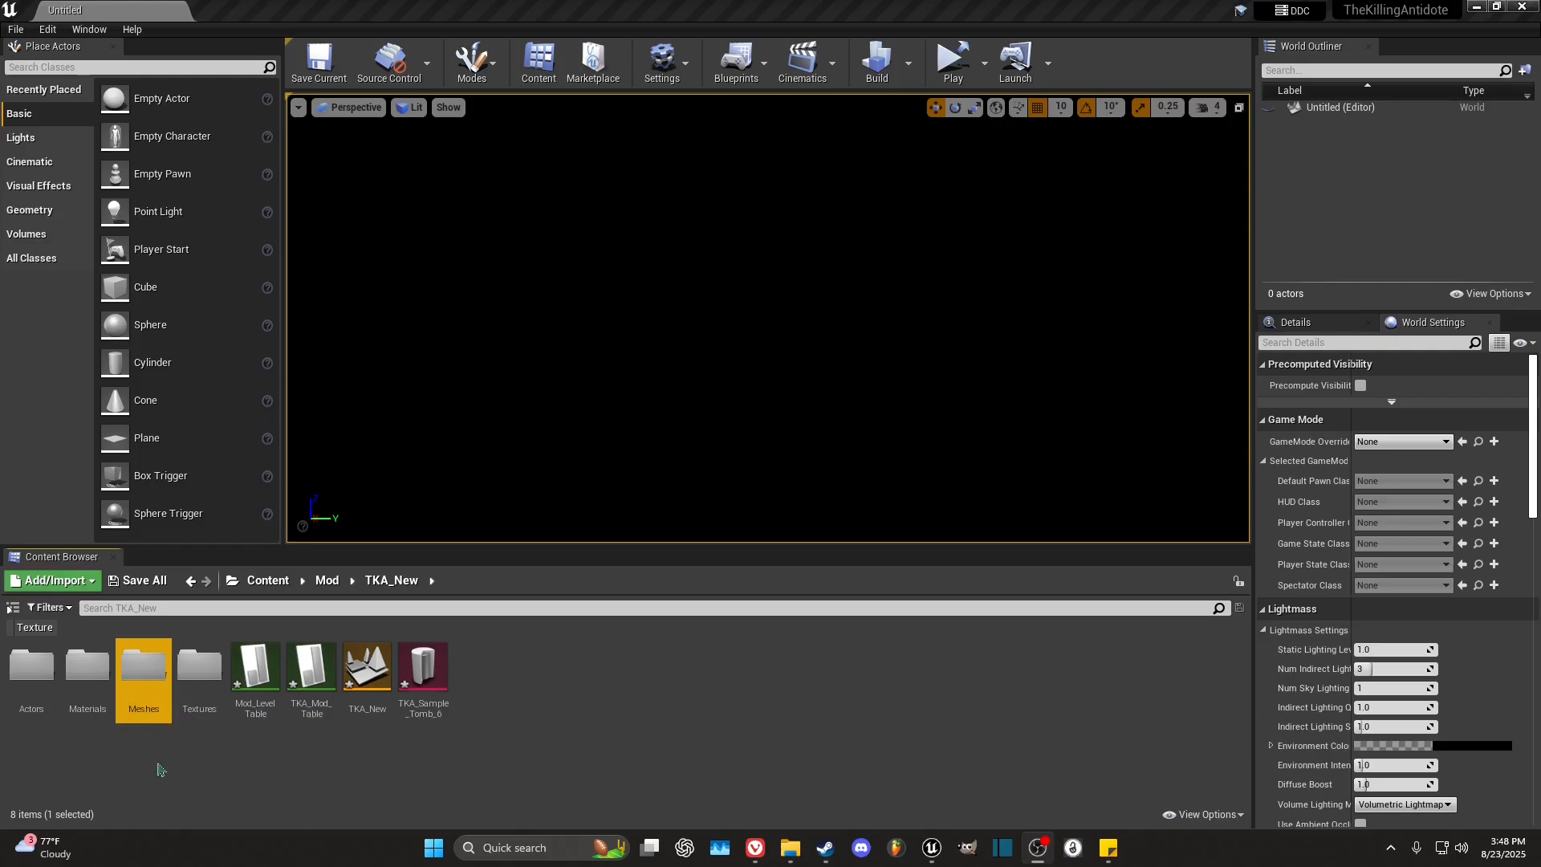
{"action": "double_click", "coordinate": [193, 694]}
{"action": "left_click", "coordinate": [391, 580]}
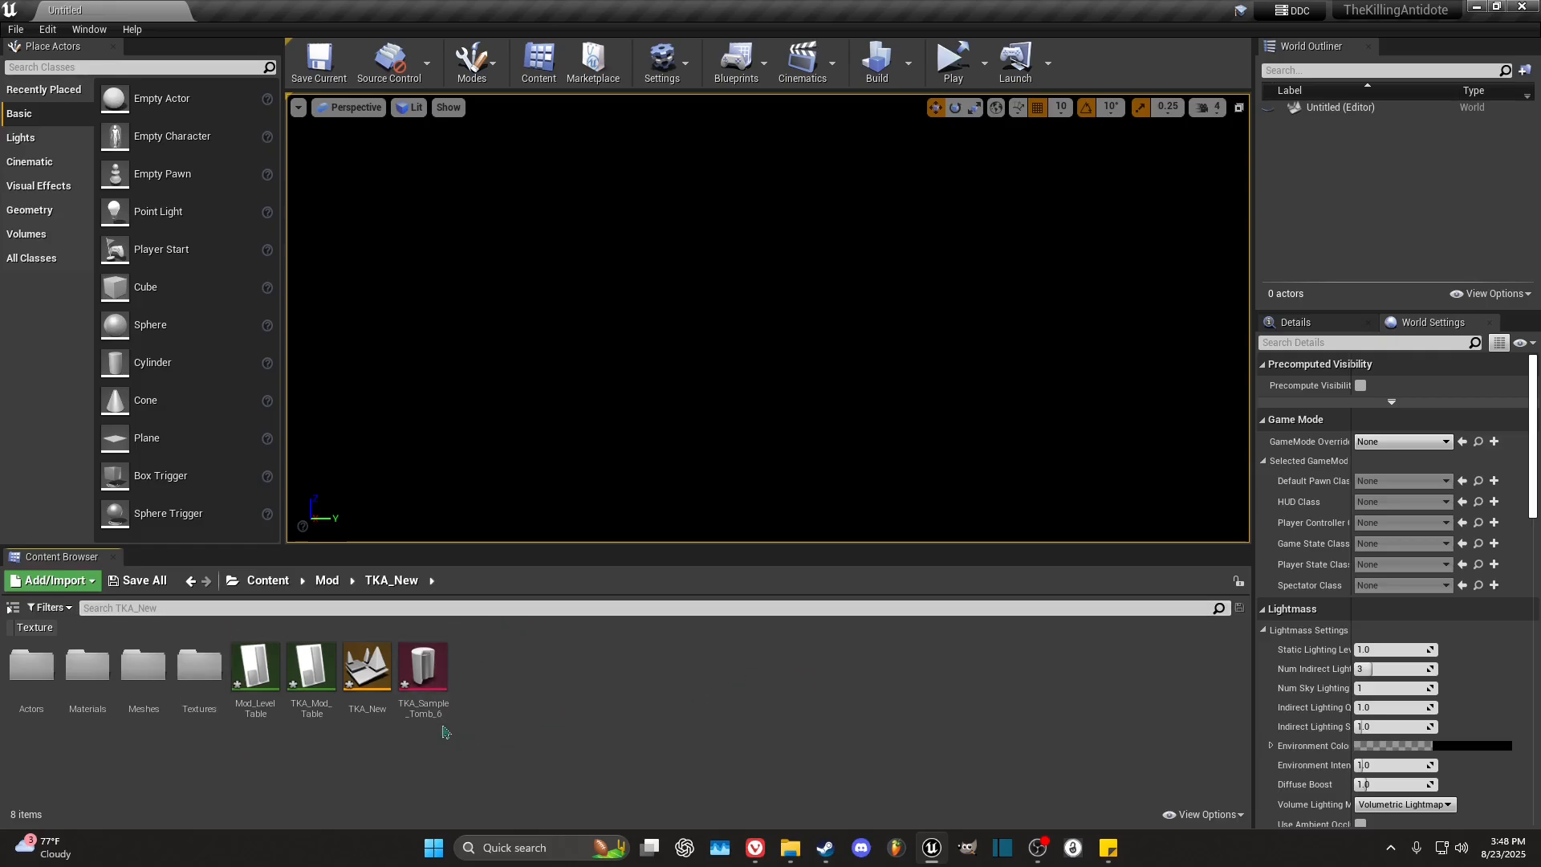
Step: Set the Chunk ID of the TKA_Sample_Tomb_6 asset label to 13 and save the asset
{"action": "left_click", "coordinate": [425, 700]}
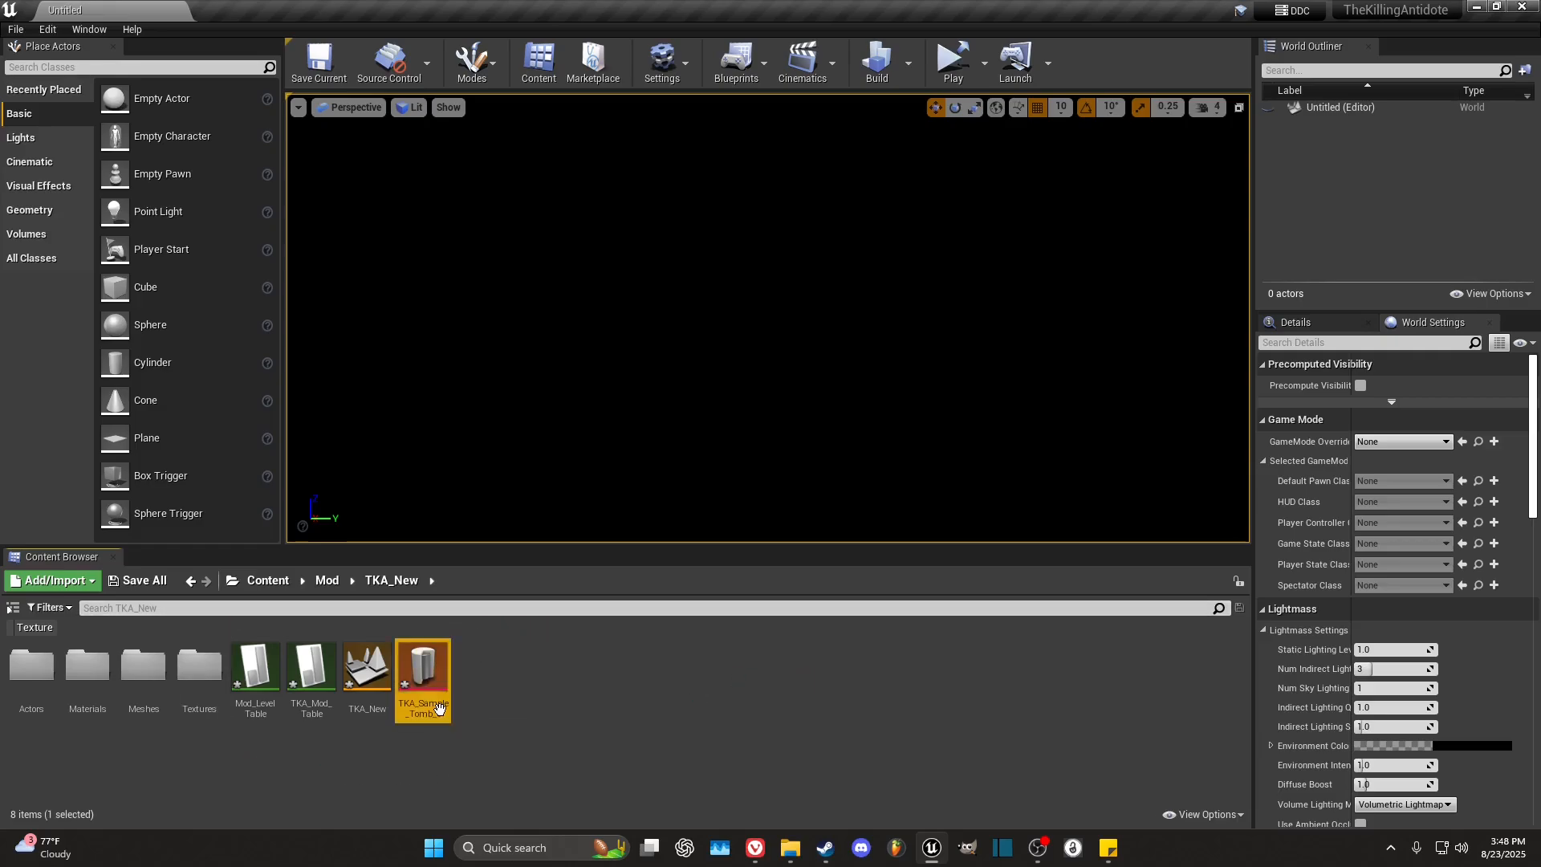
{"action": "double_click", "coordinate": [438, 713]}
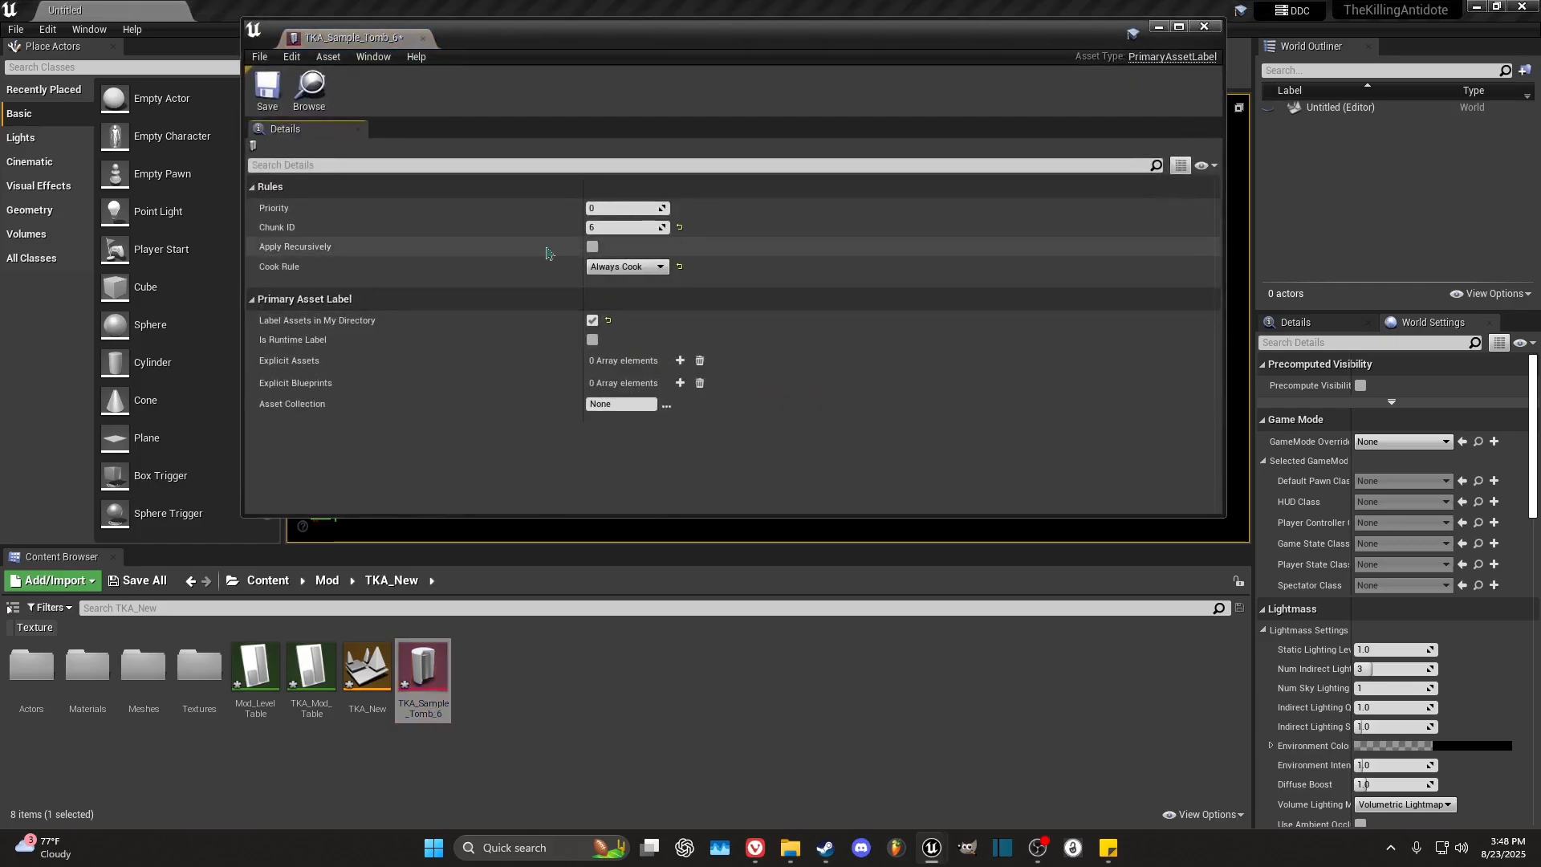
{"action": "left_click", "coordinate": [633, 231]}
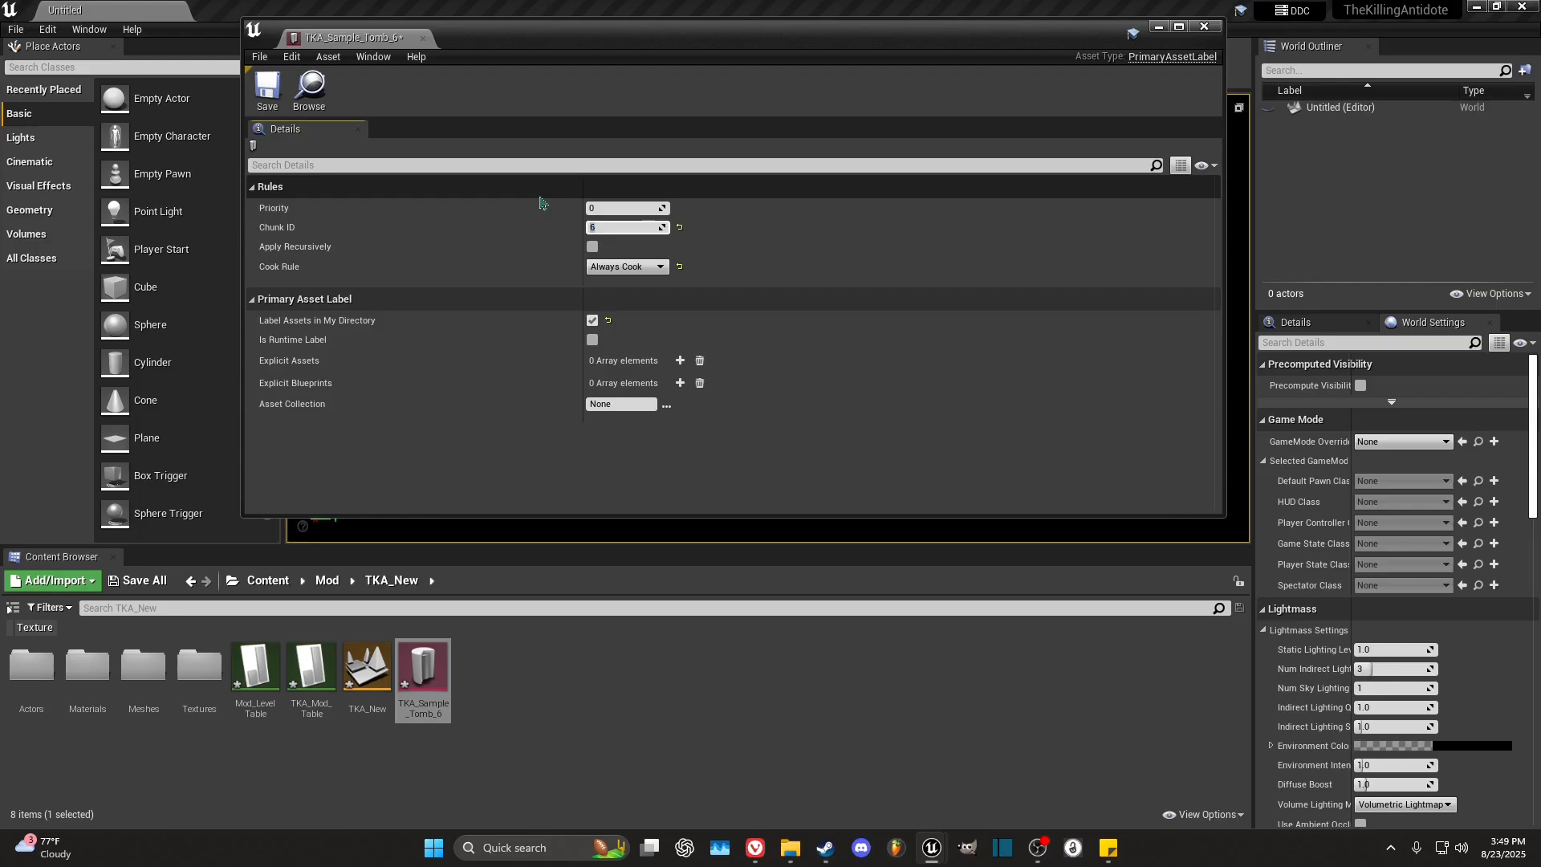
{"action": "type", "text": "13"}
{"action": "left_click", "coordinate": [266, 92]}
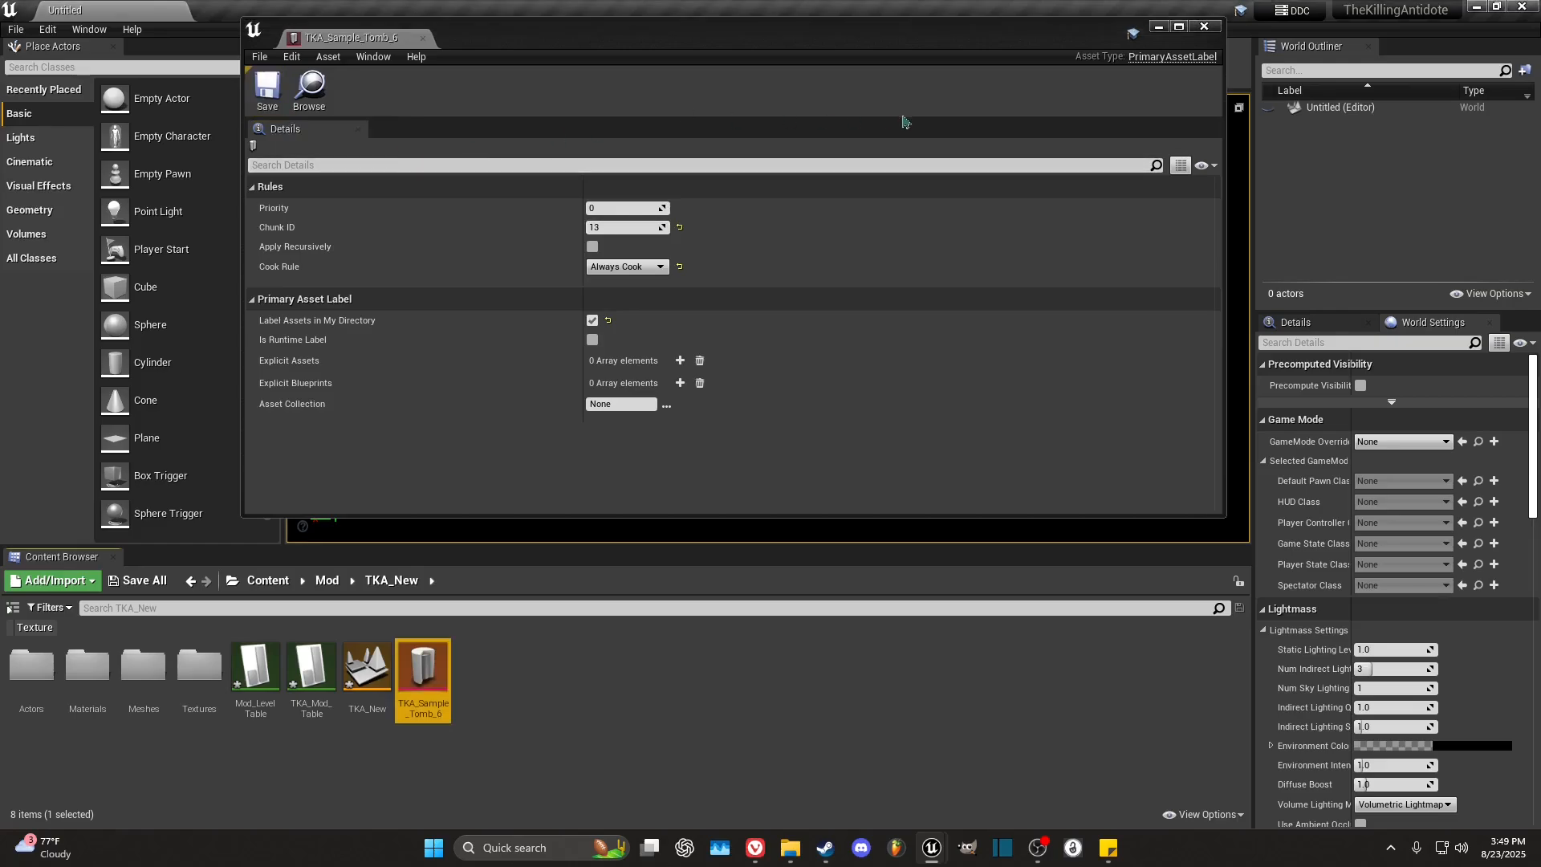
{"action": "left_click", "coordinate": [1204, 27]}
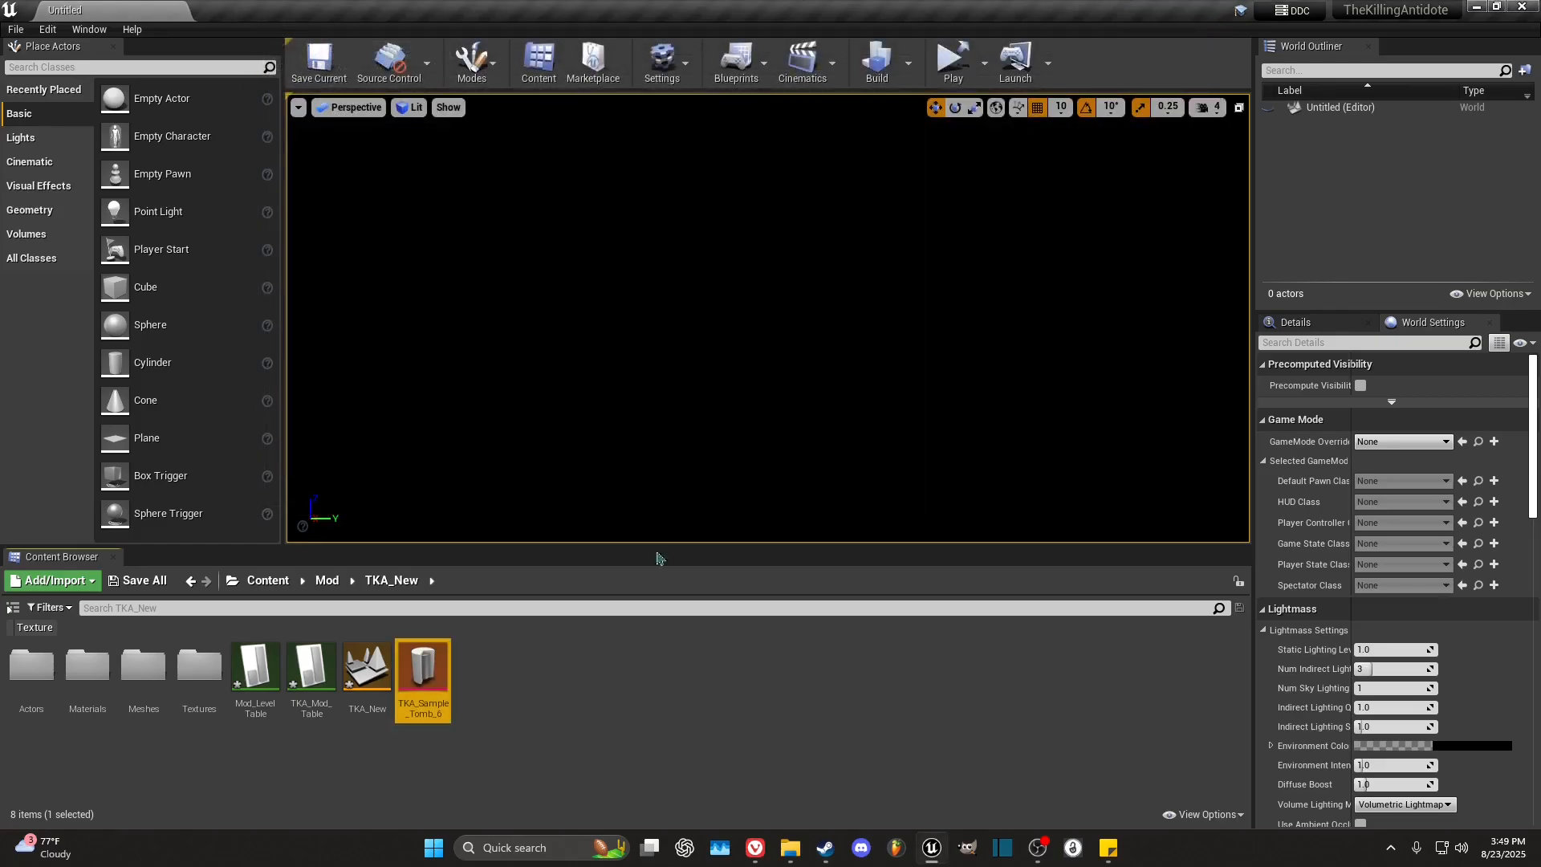
{"action": "right_click", "coordinate": [441, 685]}
{"action": "left_click", "coordinate": [486, 367]}
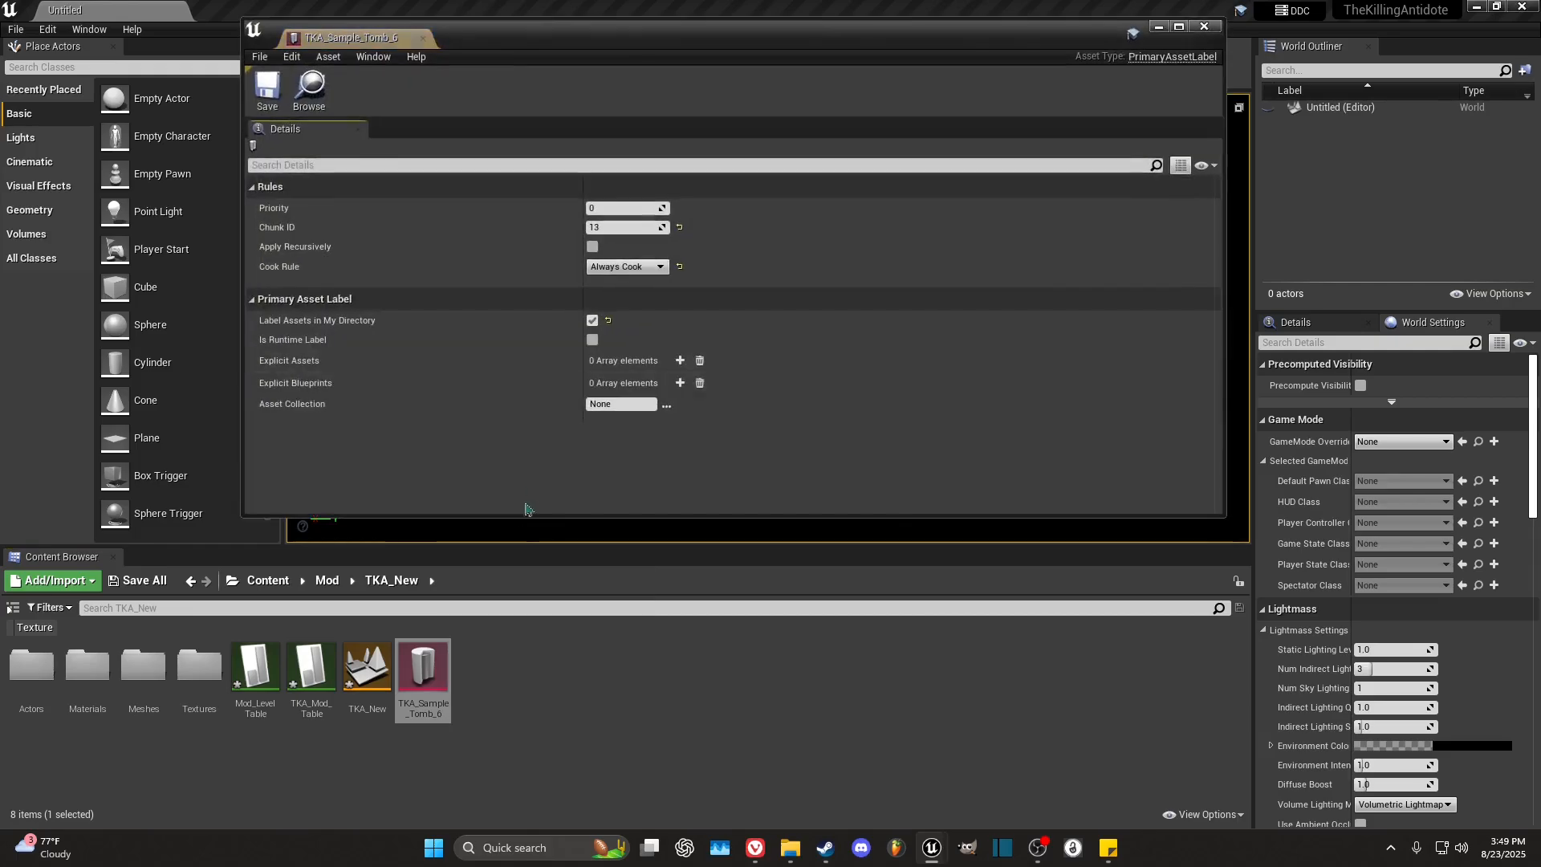
{"action": "left_click", "coordinate": [1204, 26]}
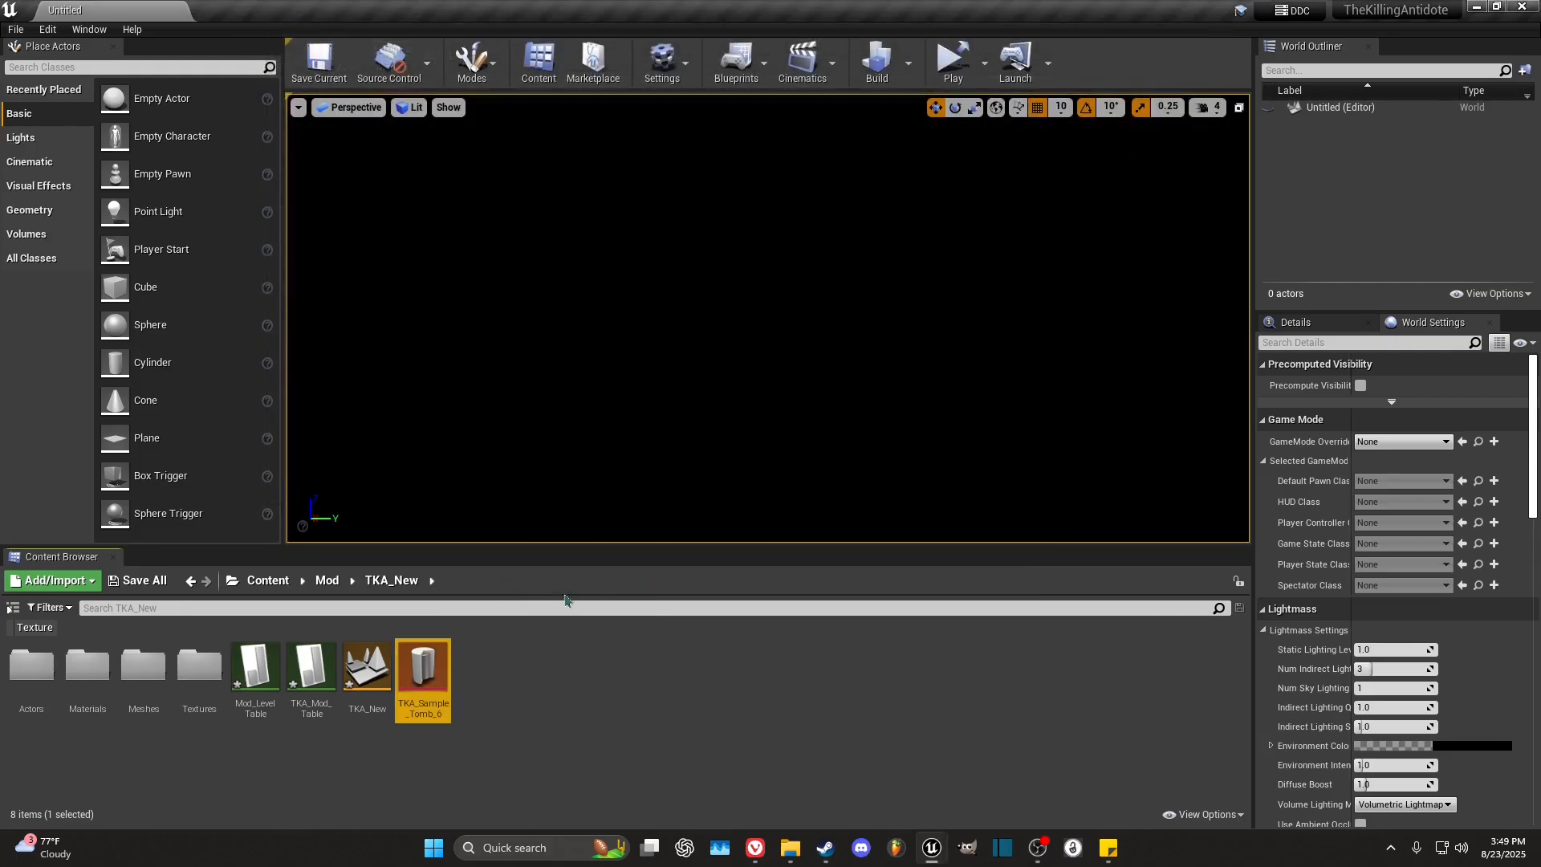
Step: Rename the TKA_Sample_Tomb_6 asset label in the TKA_New folder as TKA_New_13
{"action": "right_click", "coordinate": [447, 684]}
{"action": "left_click", "coordinate": [563, 366]}
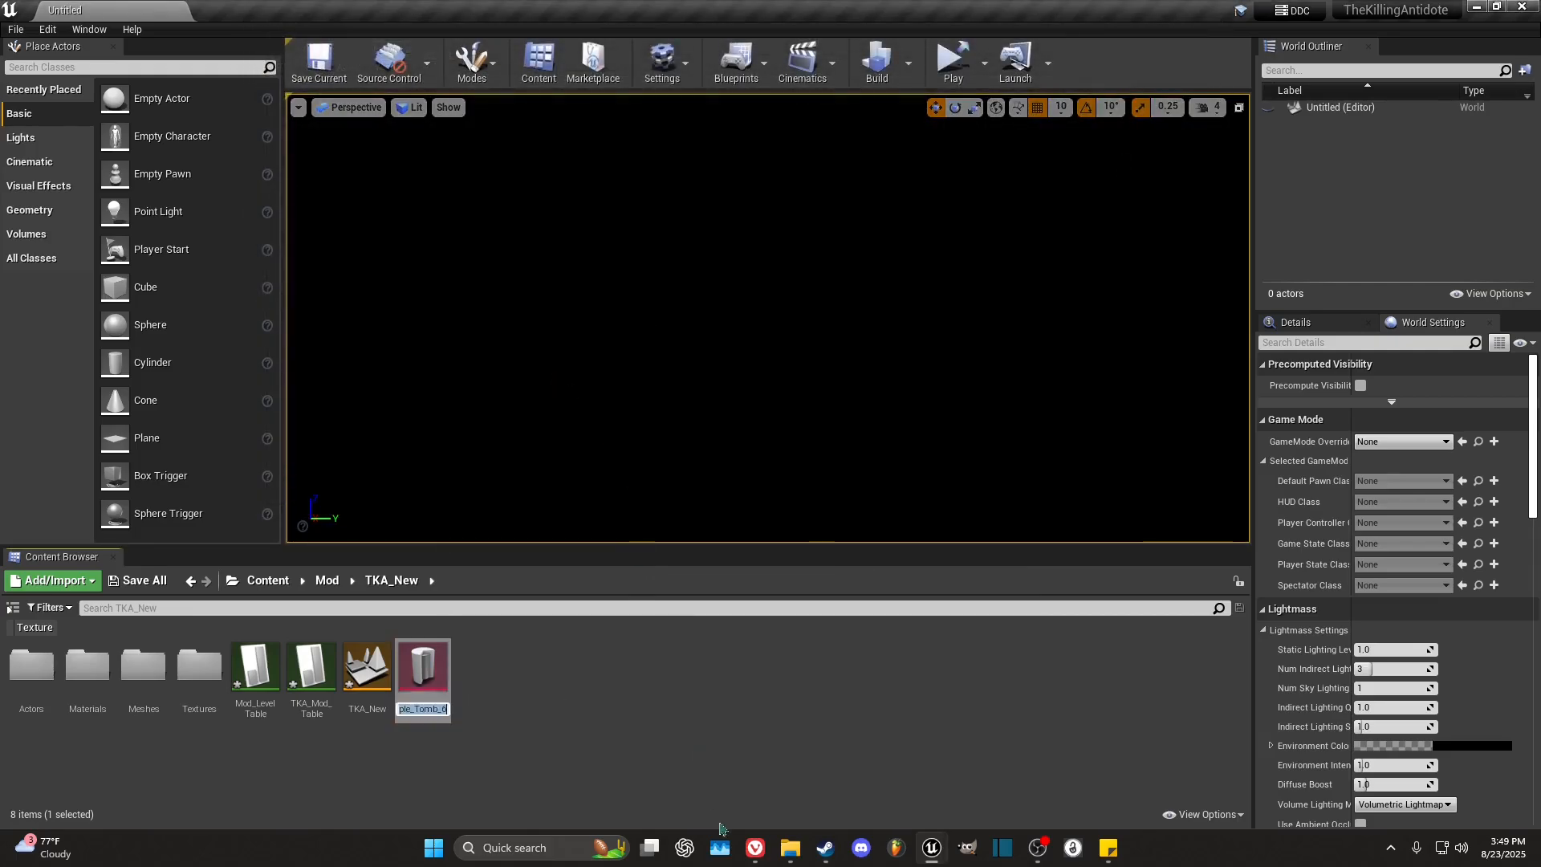
{"action": "key", "text": "Home"}
{"action": "key", "text": "Right"}
{"action": "key", "text": "Right"}
{"action": "key", "text": "Right"}
{"action": "key", "text": "Right"}
{"action": "key", "text": "Right"}
{"action": "key", "text": "Right"}
{"action": "key", "text": "Right"}
{"action": "key", "text": "Right"}
{"action": "key", "text": "BackSpace"}
{"action": "type", "text": "13"}
{"action": "key", "text": "BackSpace"}
{"action": "key", "text": "BackSpace"}
{"action": "key", "text": "BackSpace"}
{"action": "key", "text": "BackSpace"}
{"action": "key", "text": "BackSpace"}
{"action": "key", "text": "BackSpace"}
{"action": "key", "text": "BackSpace"}
{"action": "key", "text": "BackSpace"}
{"action": "key", "text": "BackSpace"}
{"action": "key", "text": "BackSpace"}
{"action": "key", "text": "BackSpace"}
{"action": "key", "text": "BackSpace"}
{"action": "type", "text": "TKA_New"}
{"action": "key", "text": "Return"}
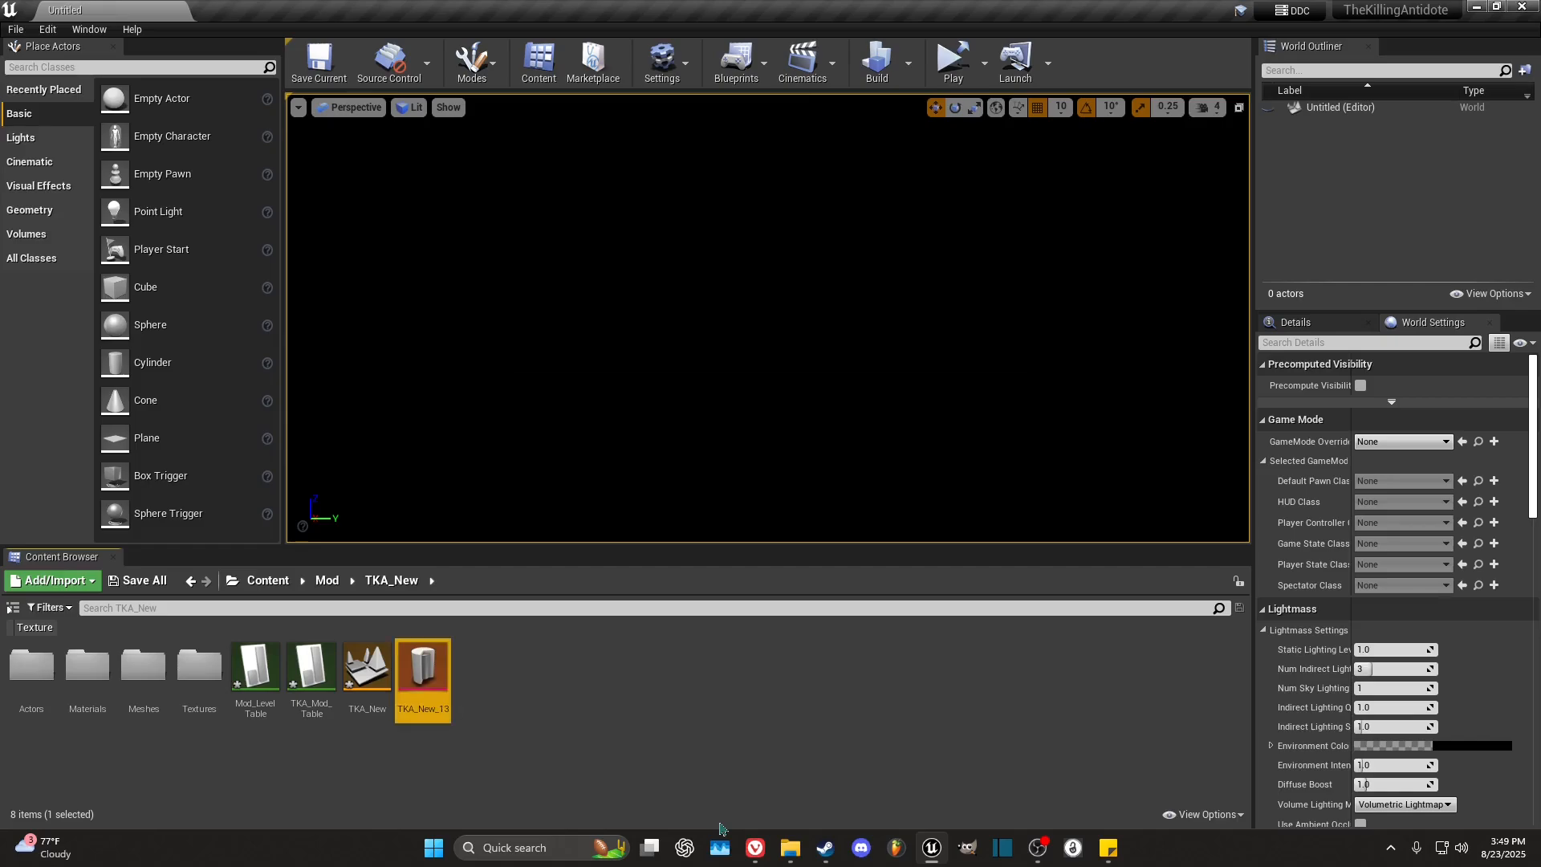
{"action": "left_click", "coordinate": [544, 742]}
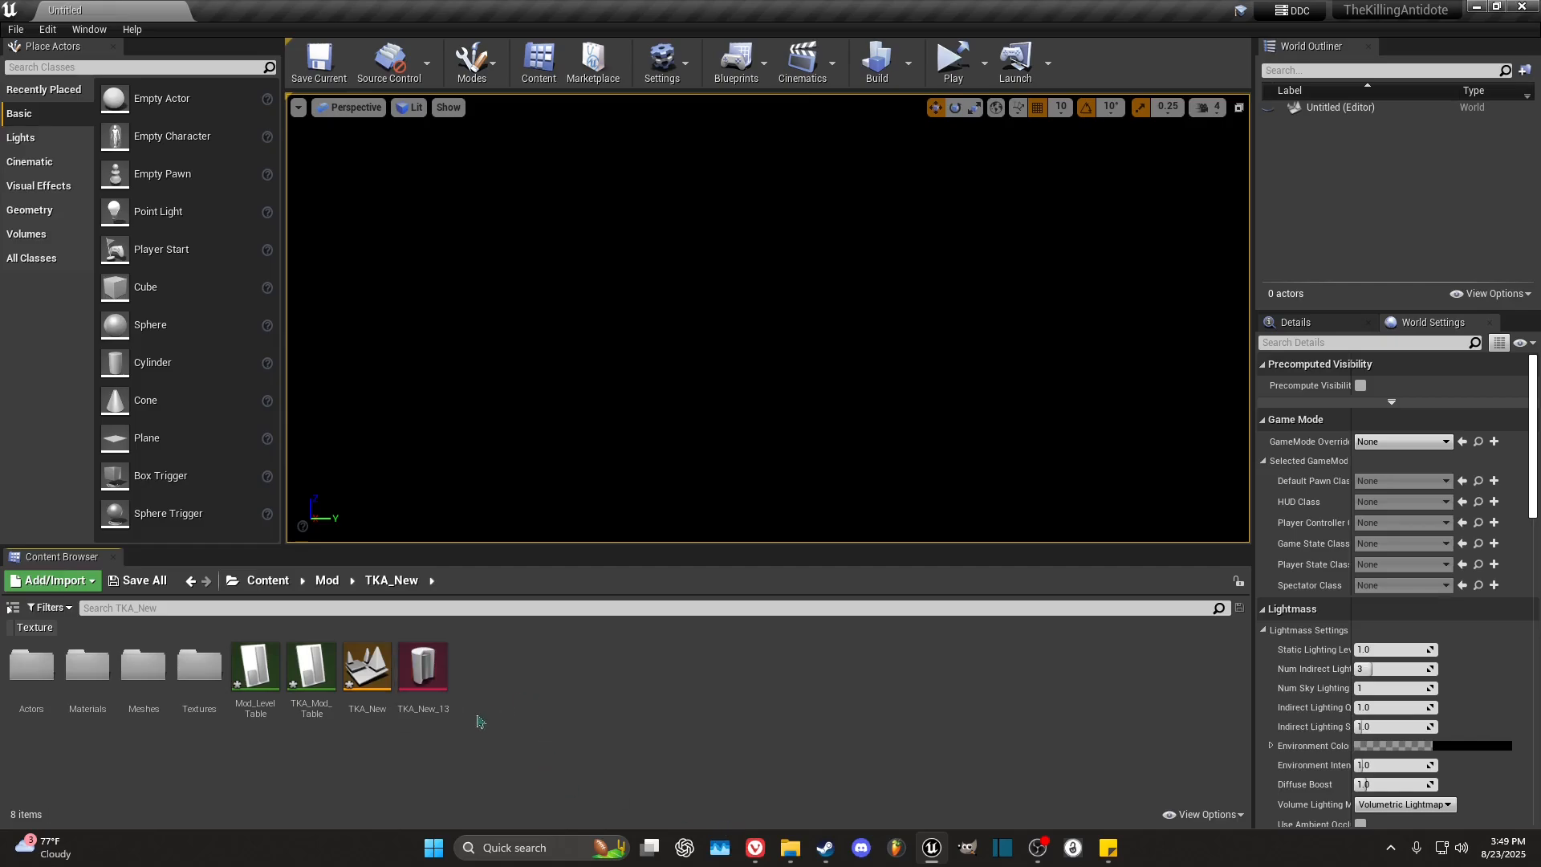
Step: Open the TKA_Mod_Table data table, save it with its existing row and close it
{"action": "double_click", "coordinate": [309, 712]}
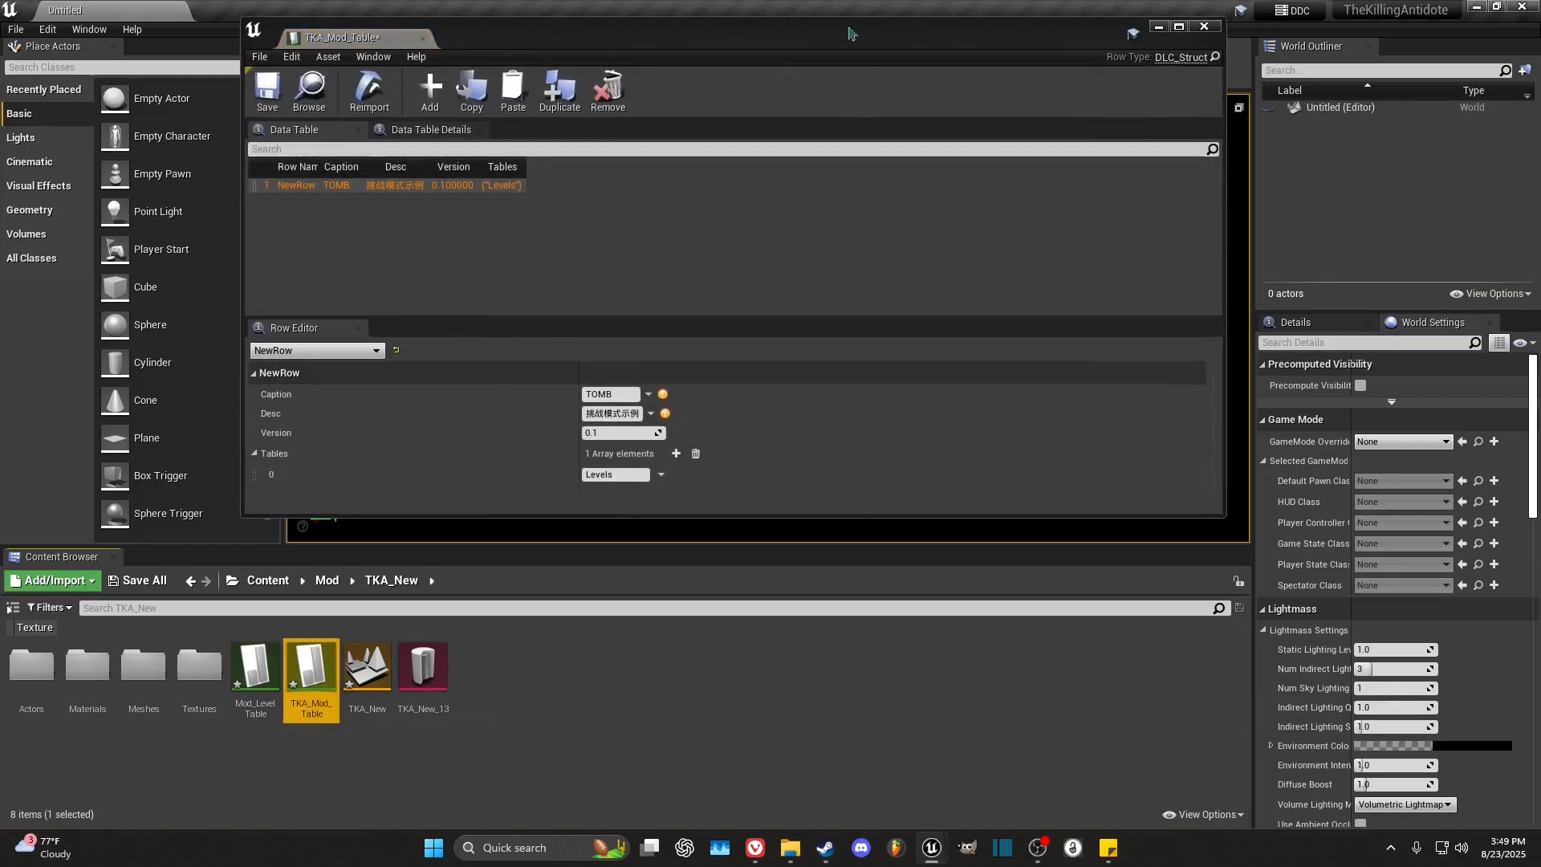
{"action": "double_click", "coordinate": [775, 38]}
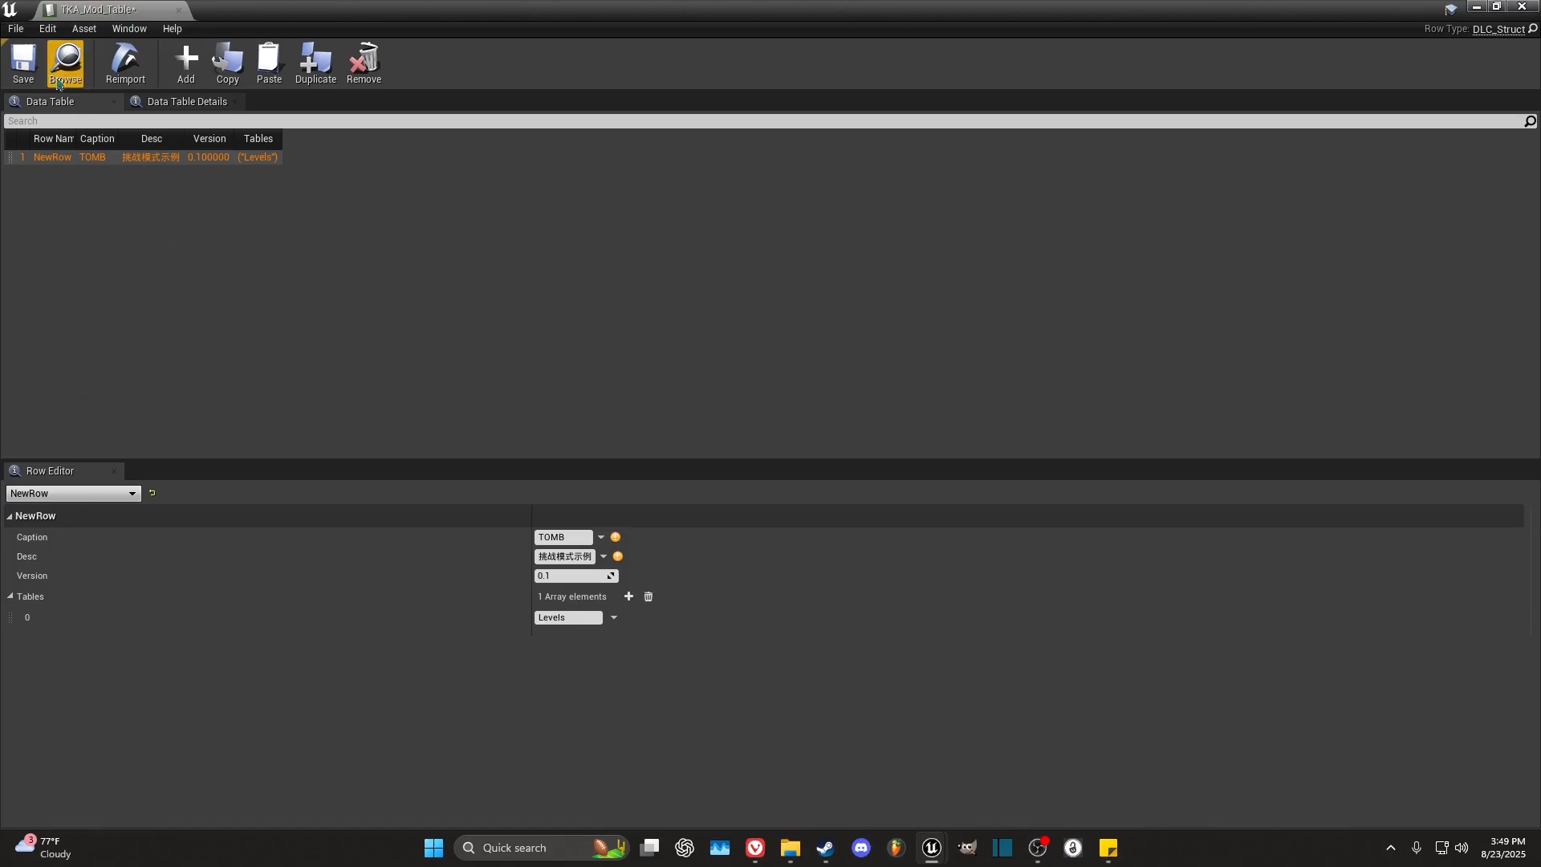
{"action": "left_click", "coordinate": [24, 63]}
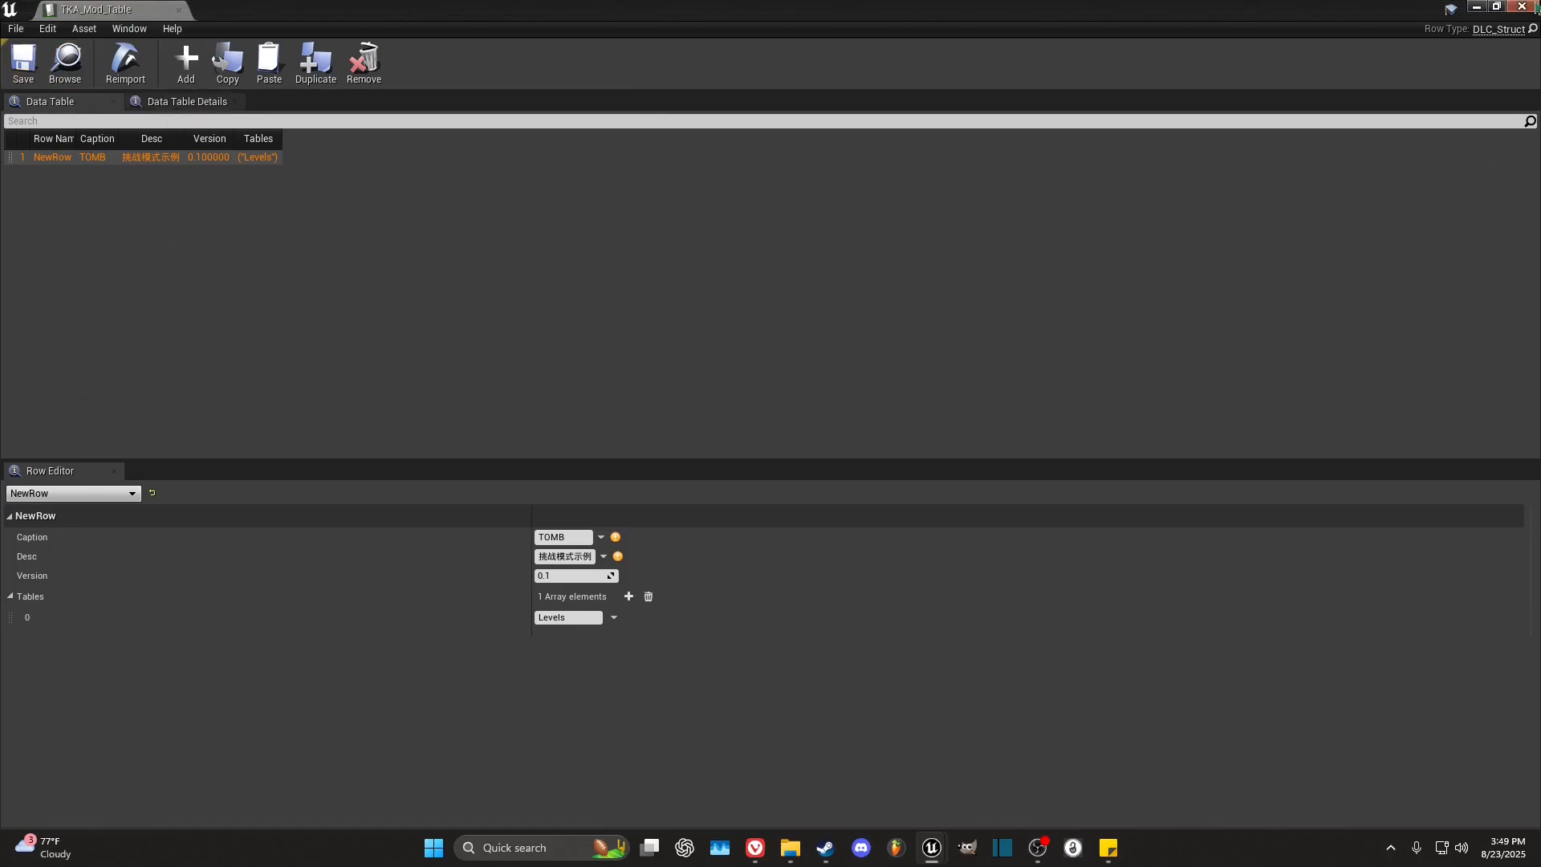
{"action": "left_click", "coordinate": [1522, 6]}
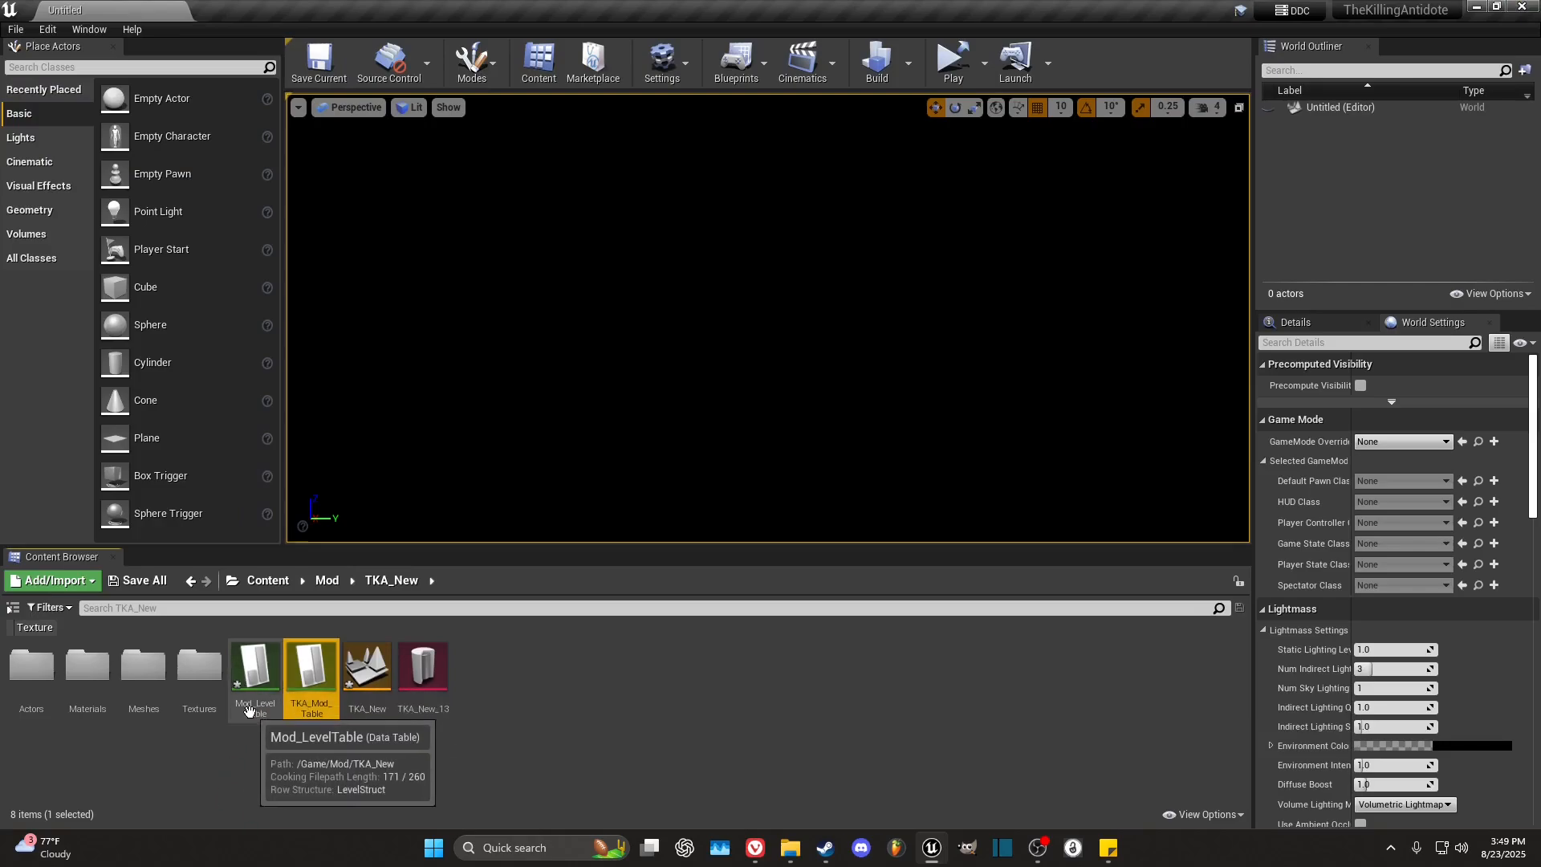
Step: Delete the TKA_Sample_Tomb_Time row from the Mod_LevelTable data table
{"action": "double_click", "coordinate": [254, 712]}
{"action": "left_click", "coordinate": [150, 173]}
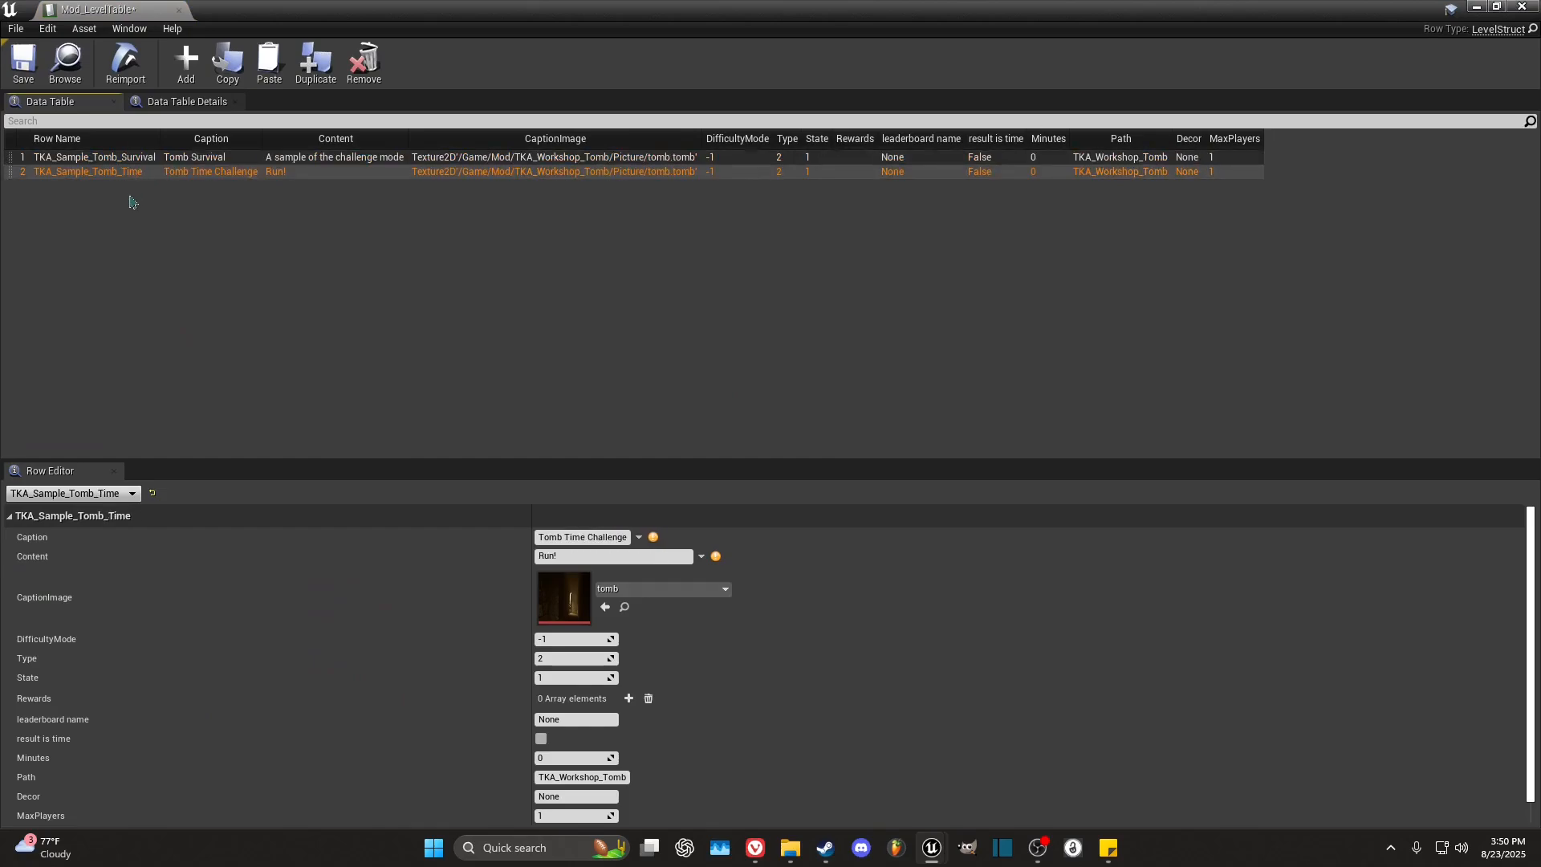
{"action": "left_click", "coordinate": [114, 157]}
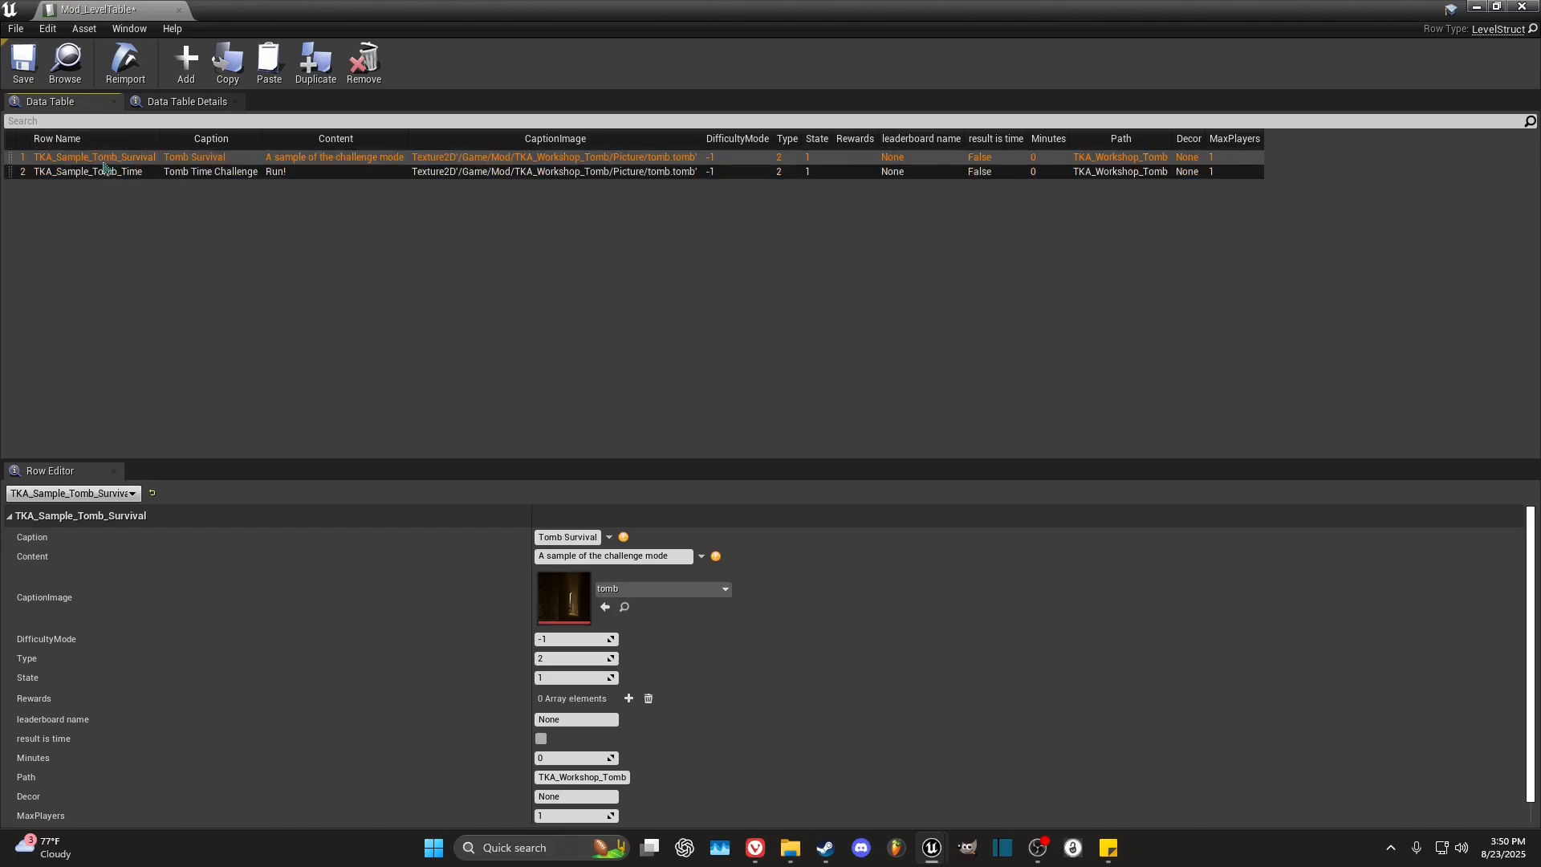
{"action": "left_click", "coordinate": [104, 171]}
{"action": "left_click", "coordinate": [143, 189]}
{"action": "left_click", "coordinate": [138, 173]}
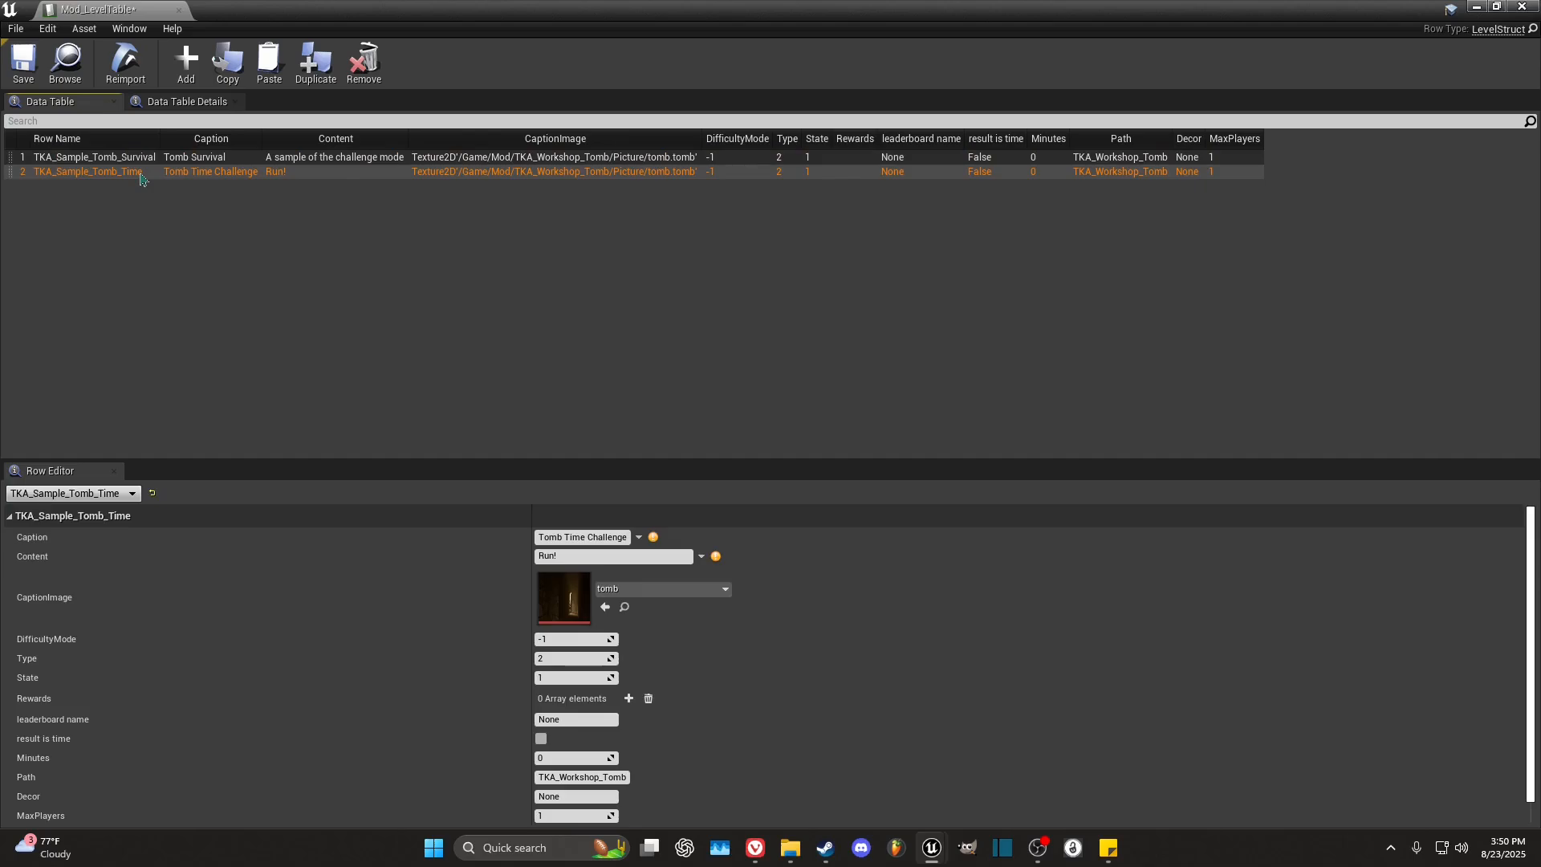
{"action": "key", "text": "Delete"}
{"action": "left_click", "coordinate": [252, 161]}
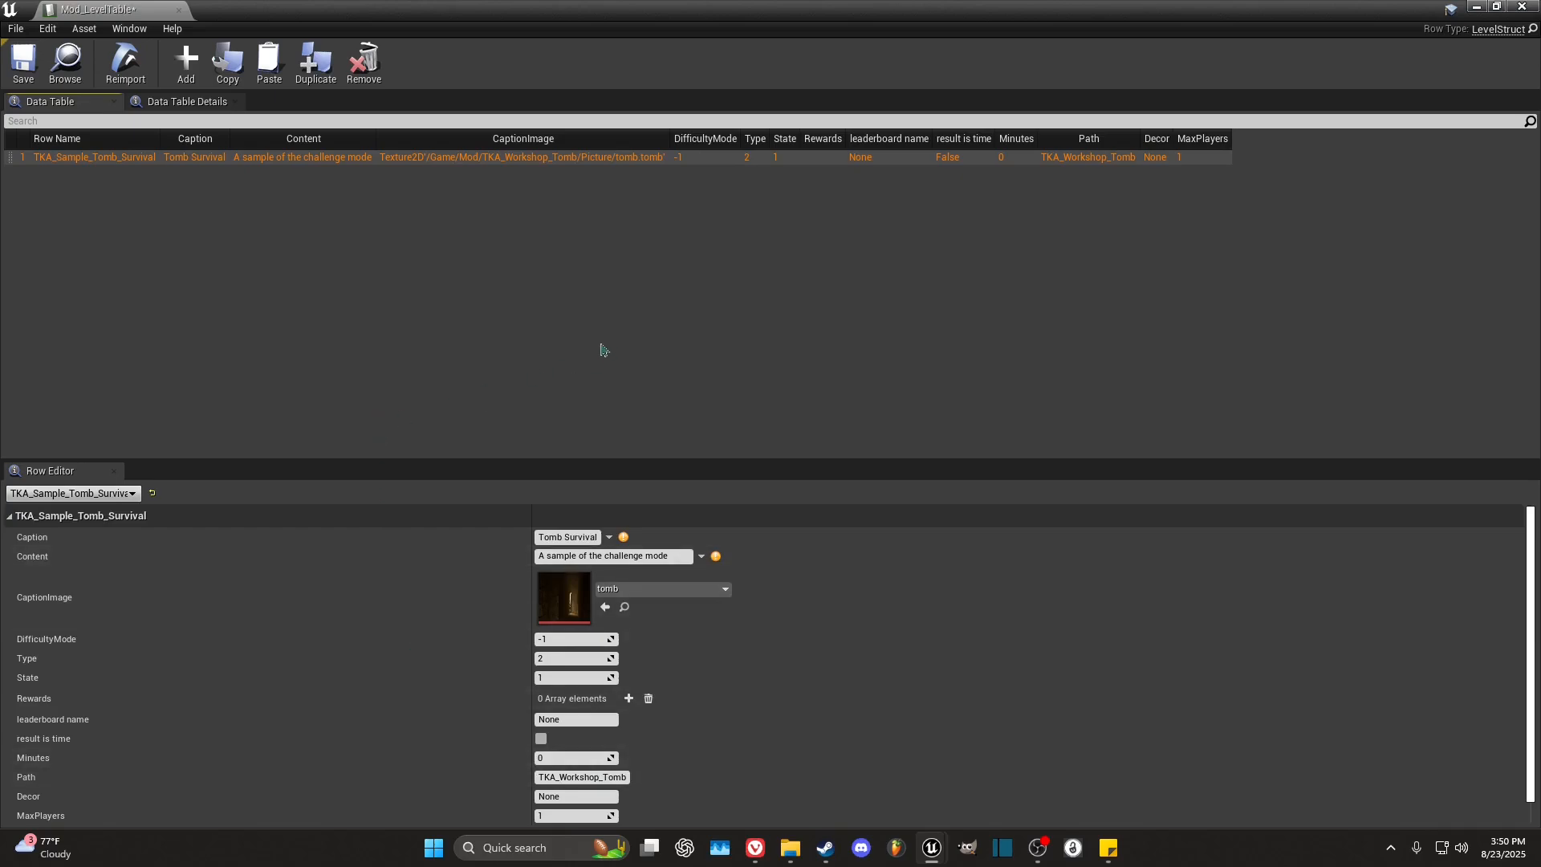
Step: Rename the TKA_Sample_Tomb_Survival row of Mod_LevelTable as TKA_New
{"action": "double_click", "coordinate": [124, 159]}
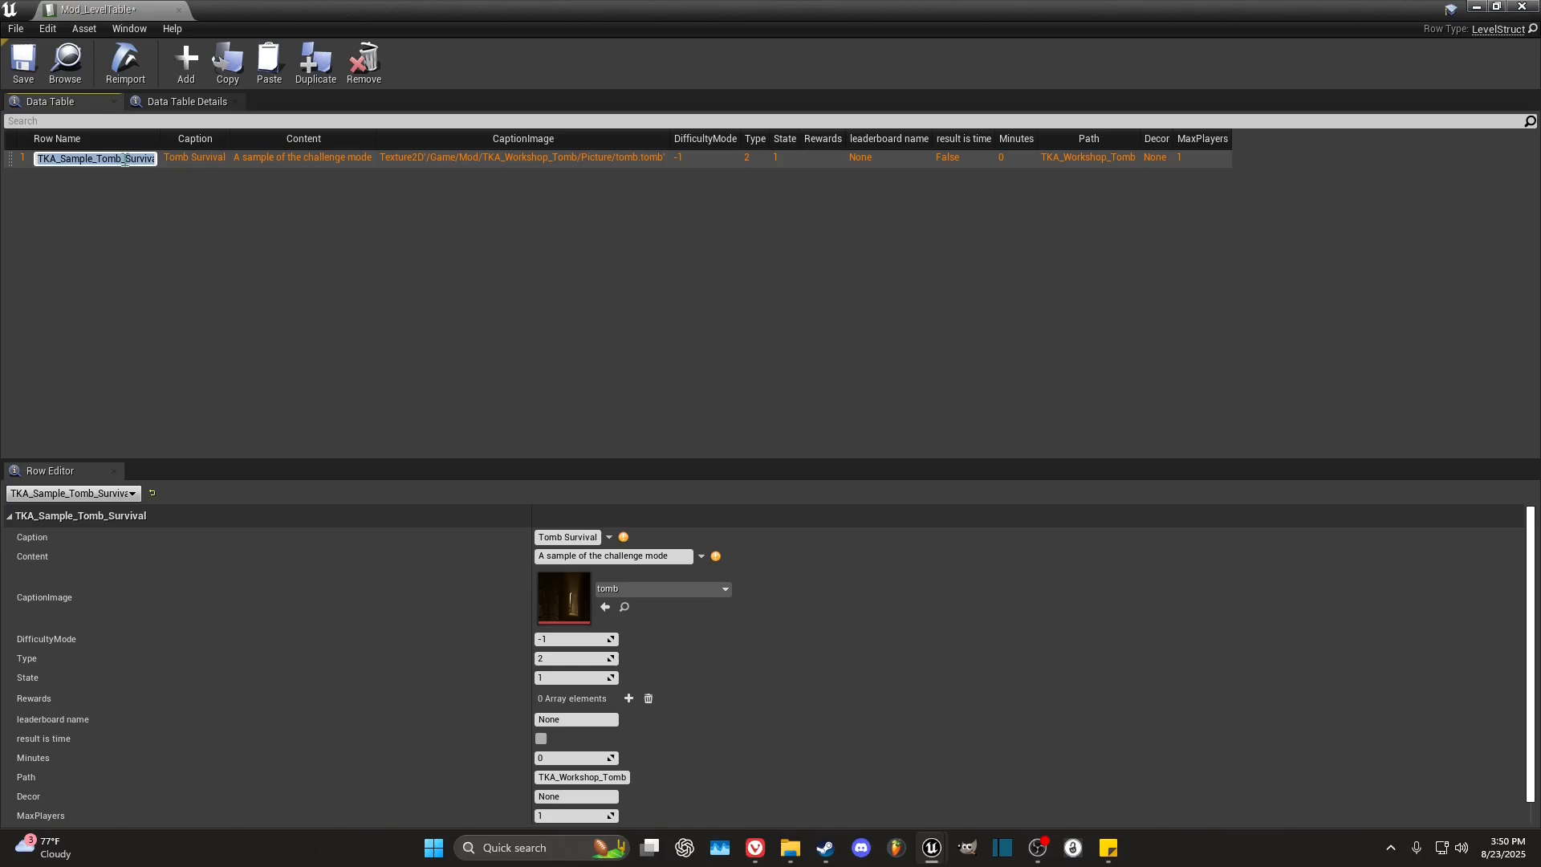
{"action": "type", "text": "TKA_New"}
{"action": "key", "text": "Return"}
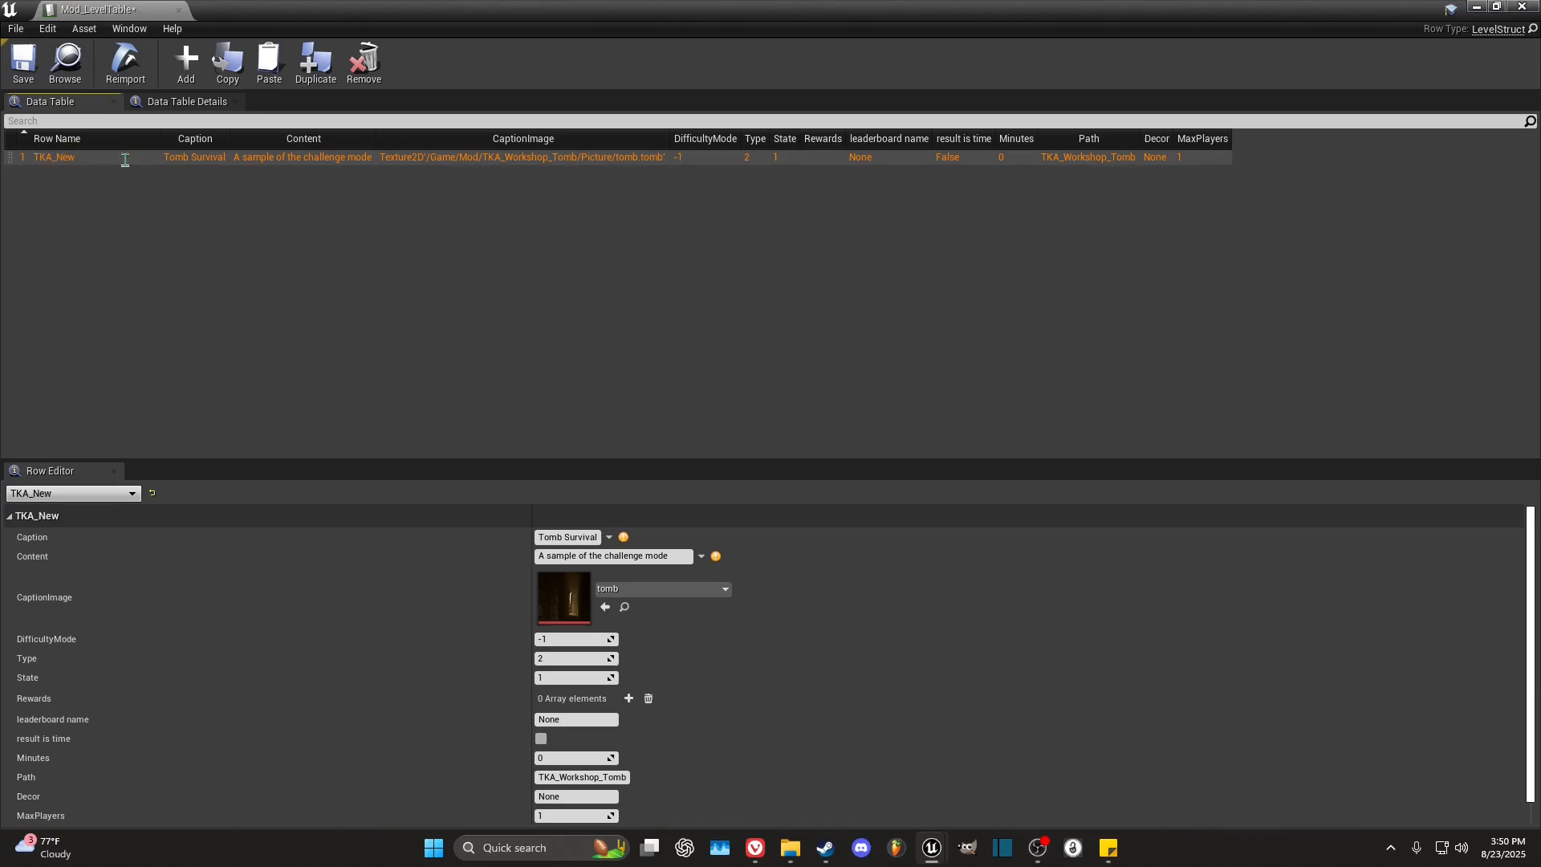
Step: Set the TKA_New row's Caption to "New Level" and its Content to "This is a caption for my level."
{"action": "left_click", "coordinate": [553, 532]}
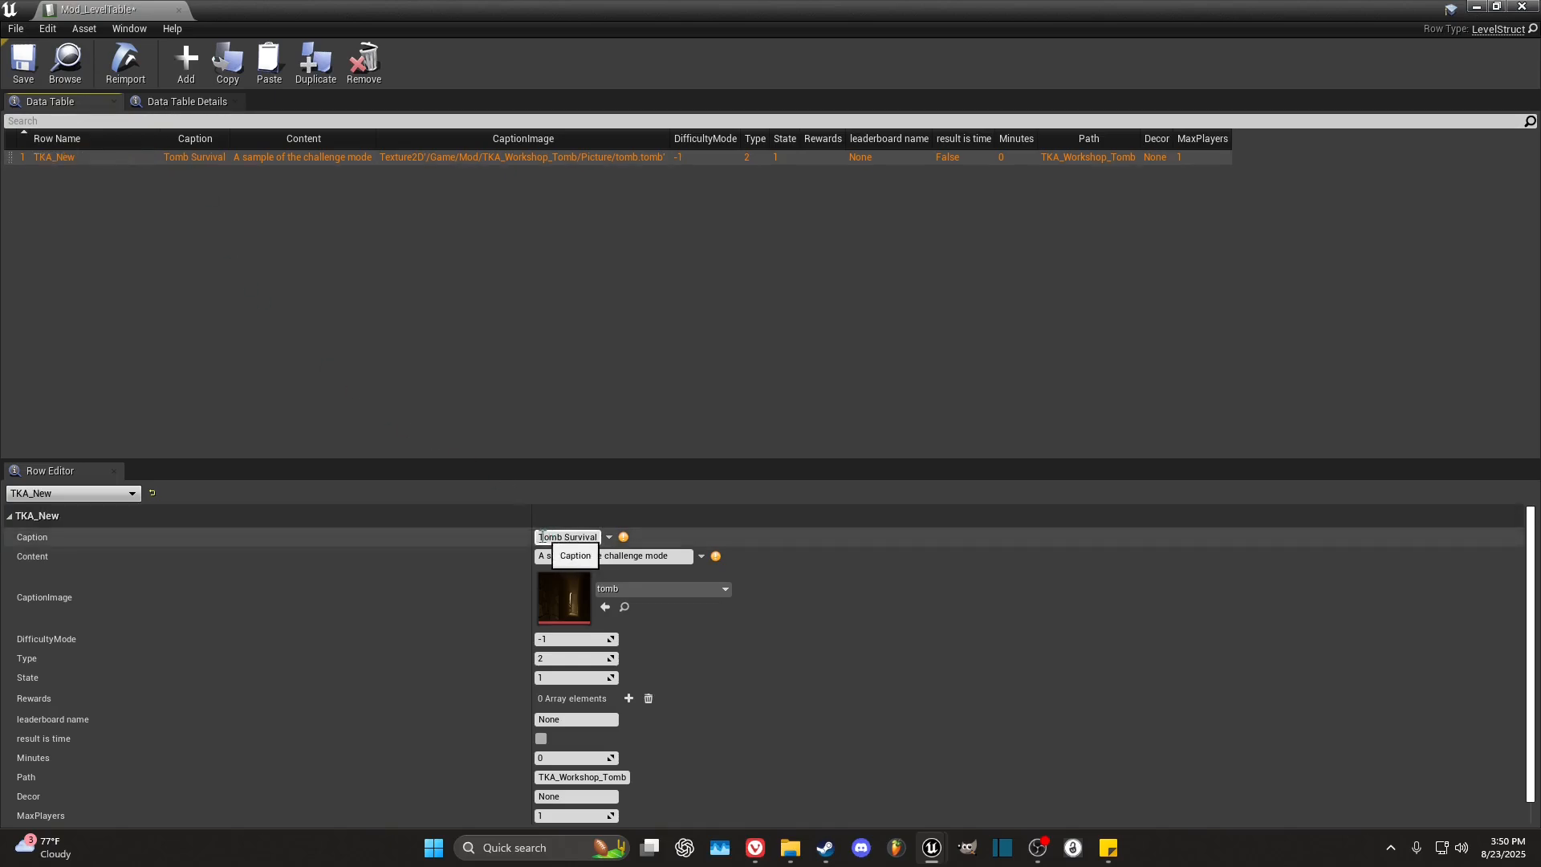
{"action": "key", "text": "BackSpace"}
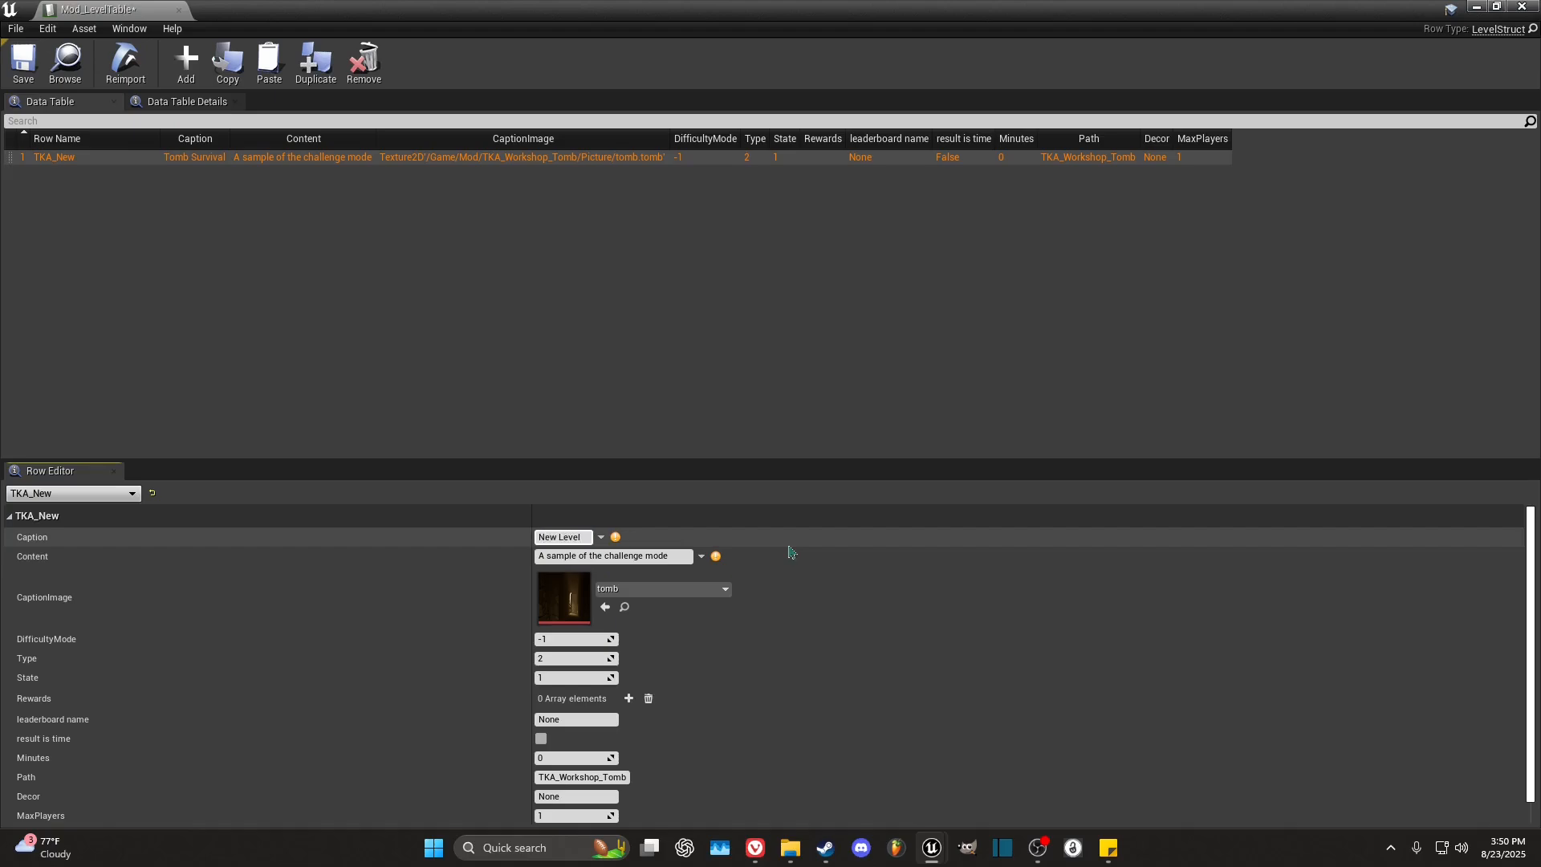
{"action": "left_click", "coordinate": [326, 538]}
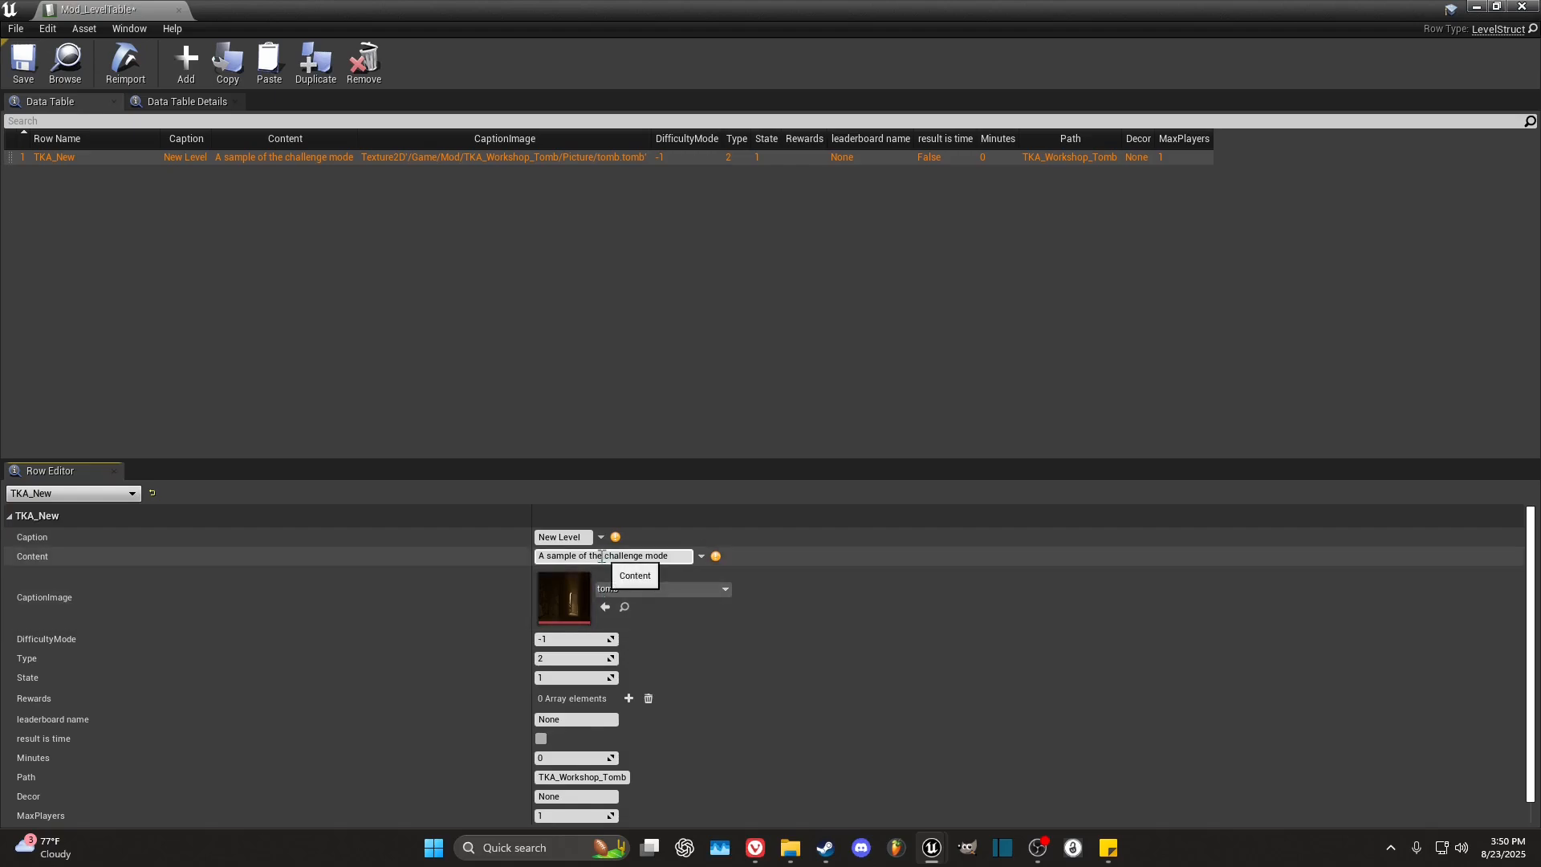
{"action": "left_click", "coordinate": [602, 556]}
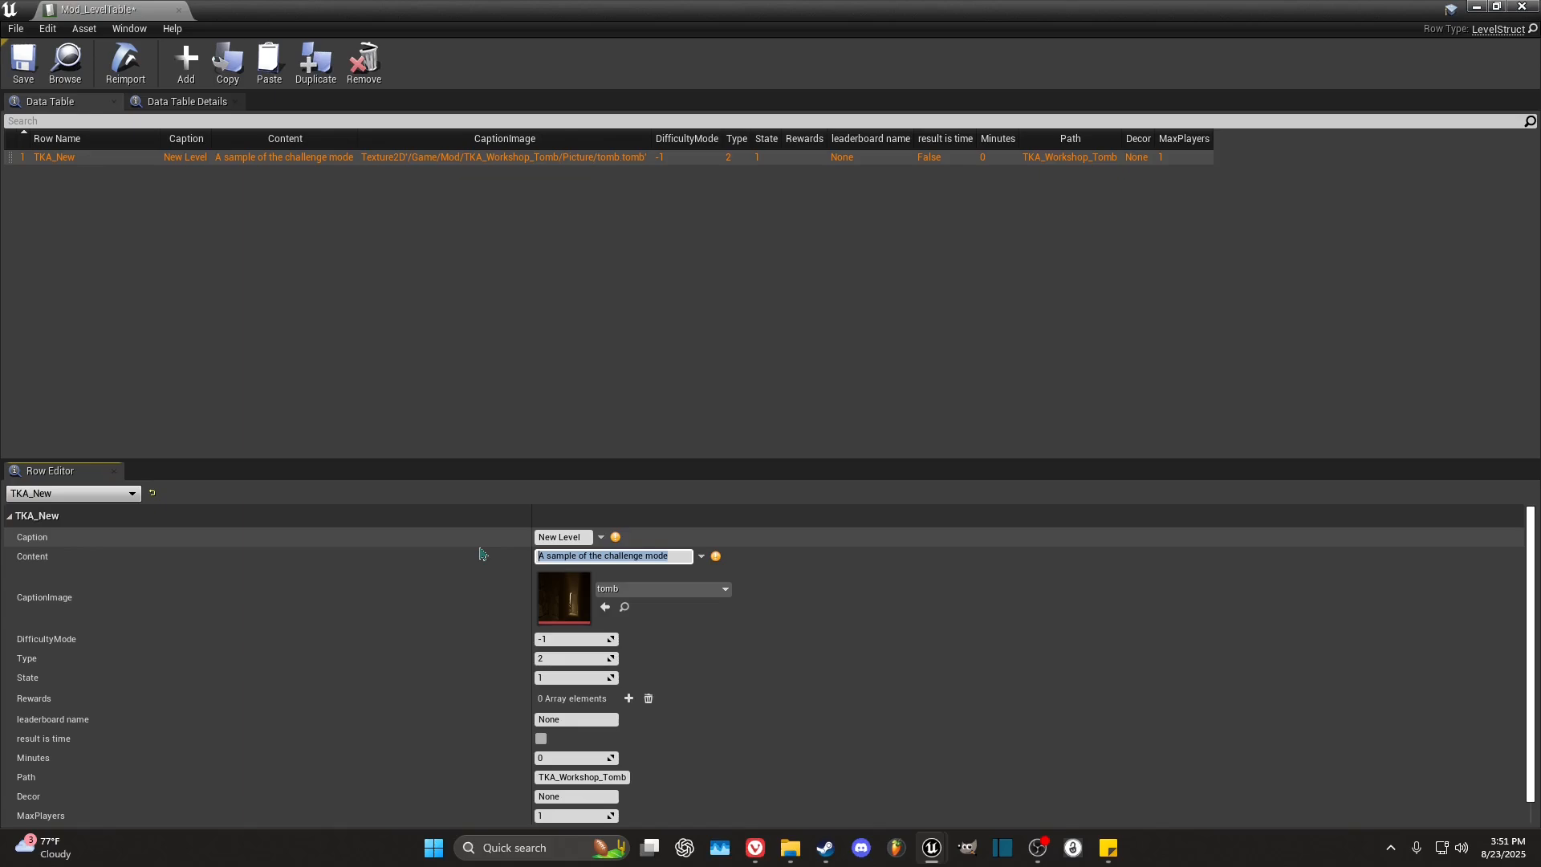
{"action": "key", "text": "BackSpace"}
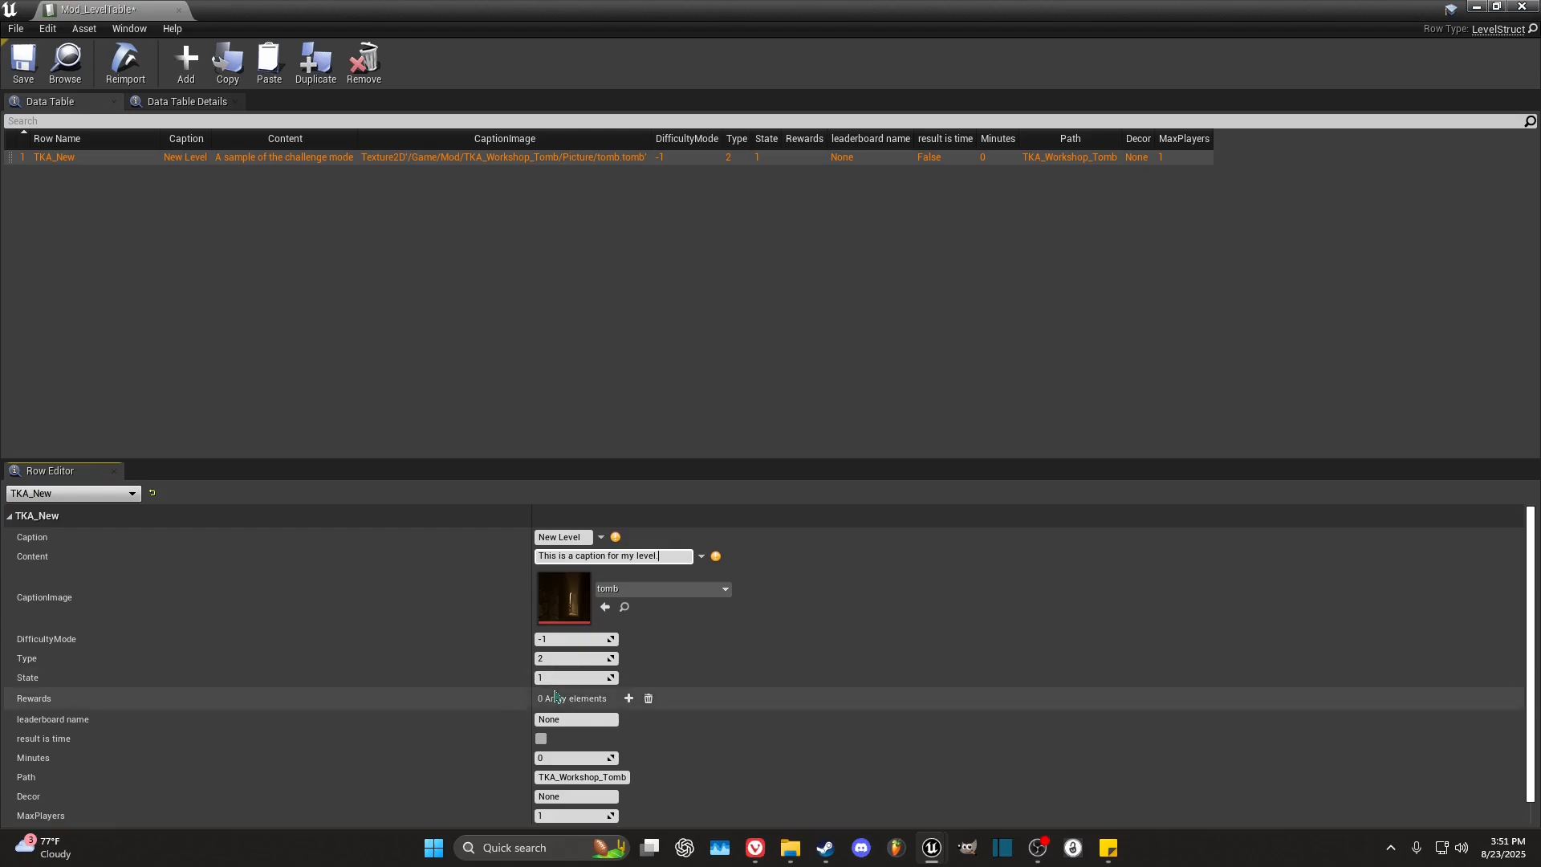
Step: Set the TKA_New row's Path to TKA_New, then save and close Mod_LevelTable
{"action": "scroll", "coordinate": [792, 652], "scroll_direction": "down", "scroll_amount": 1}
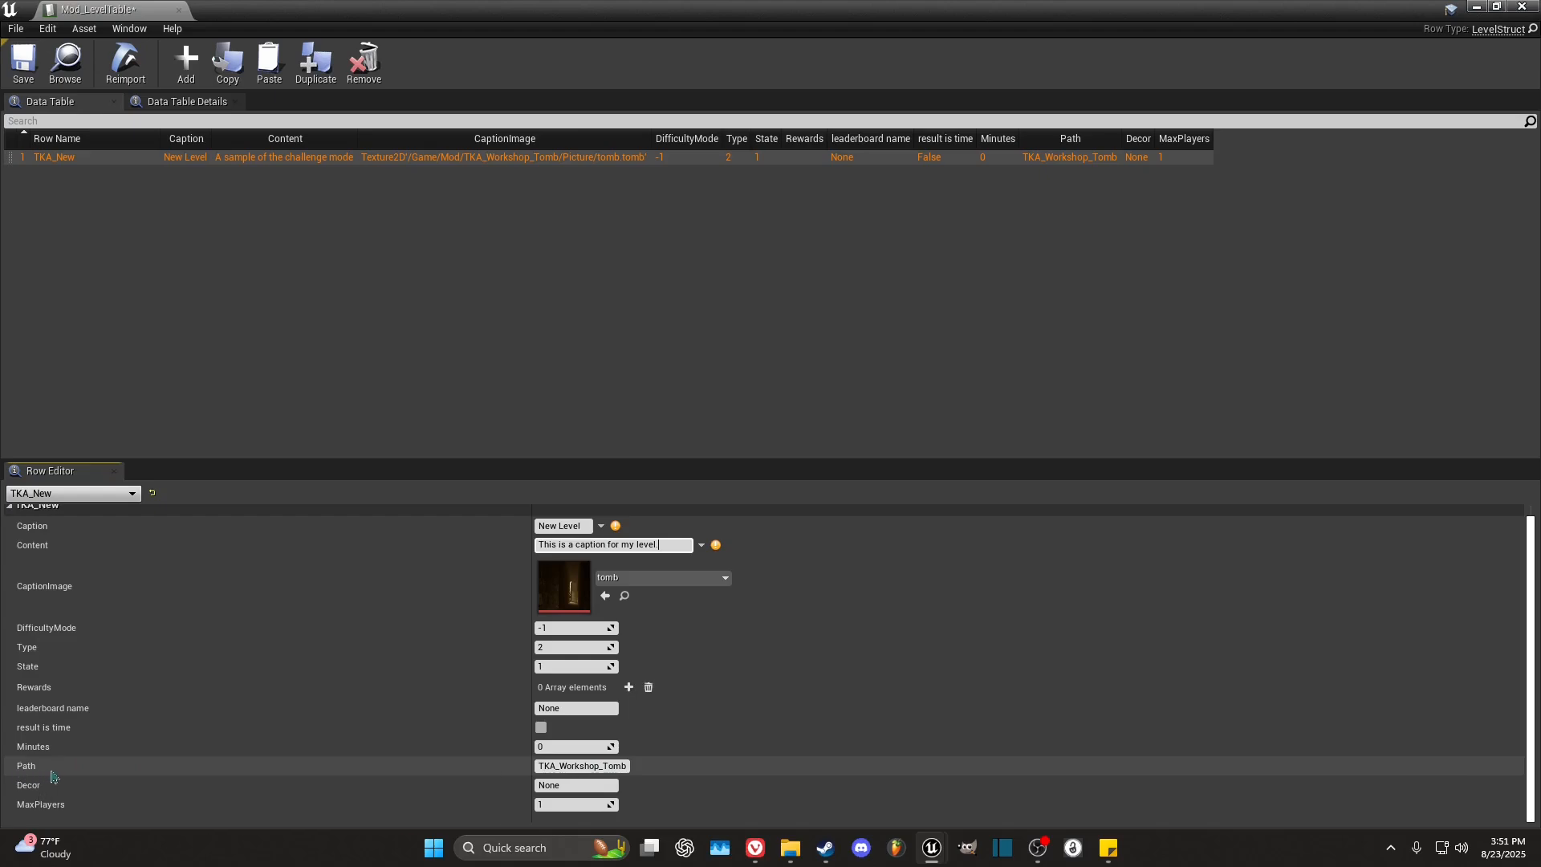
{"action": "left_click", "coordinate": [560, 766]}
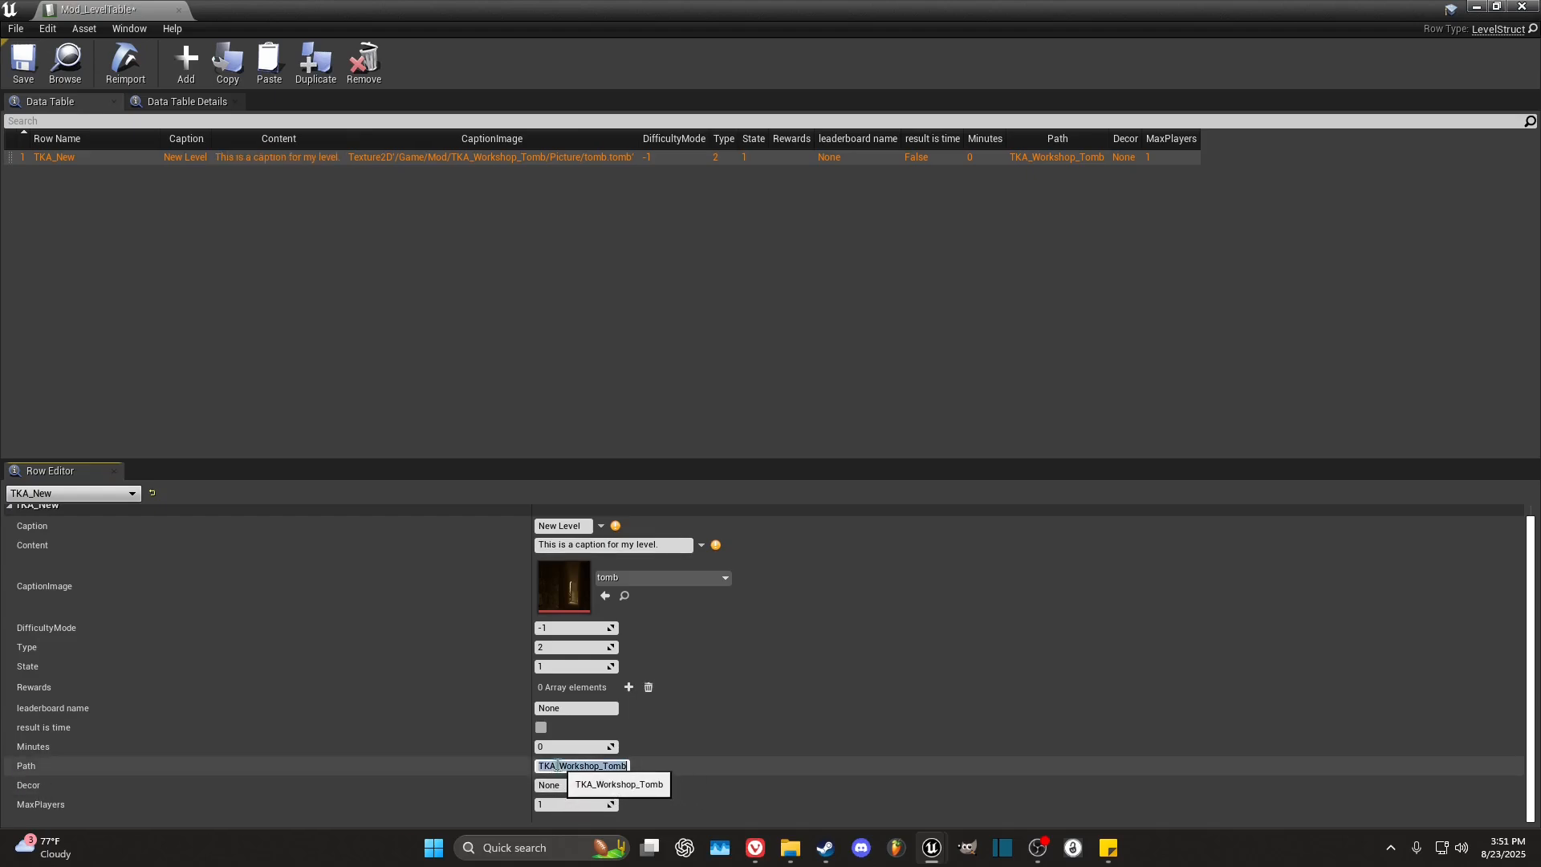
{"action": "key", "text": "shift+End"}
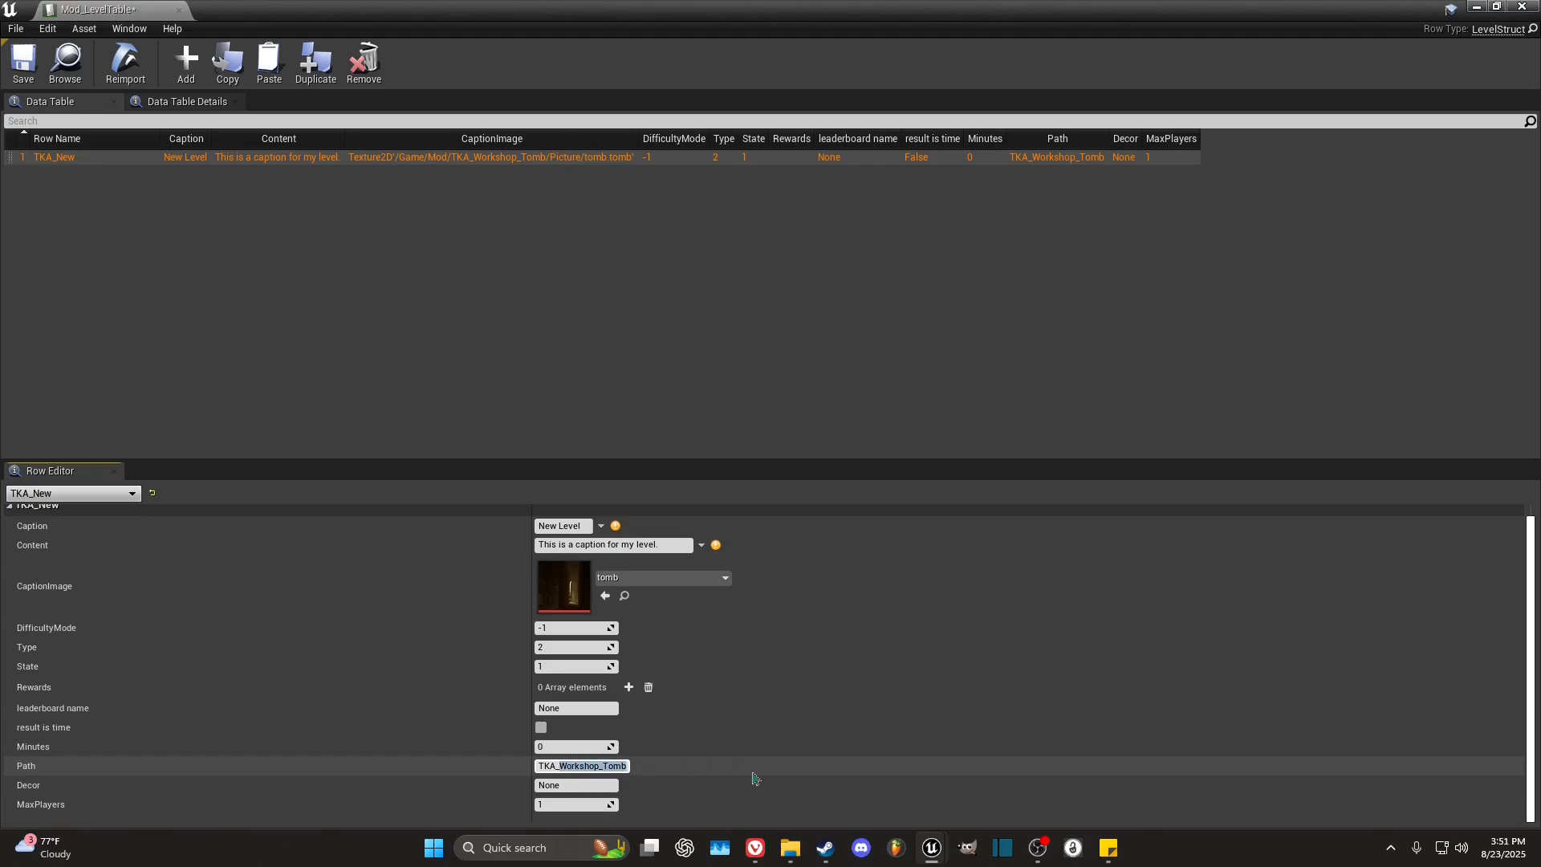
{"action": "type", "text": "New"}
{"action": "key", "text": "Return"}
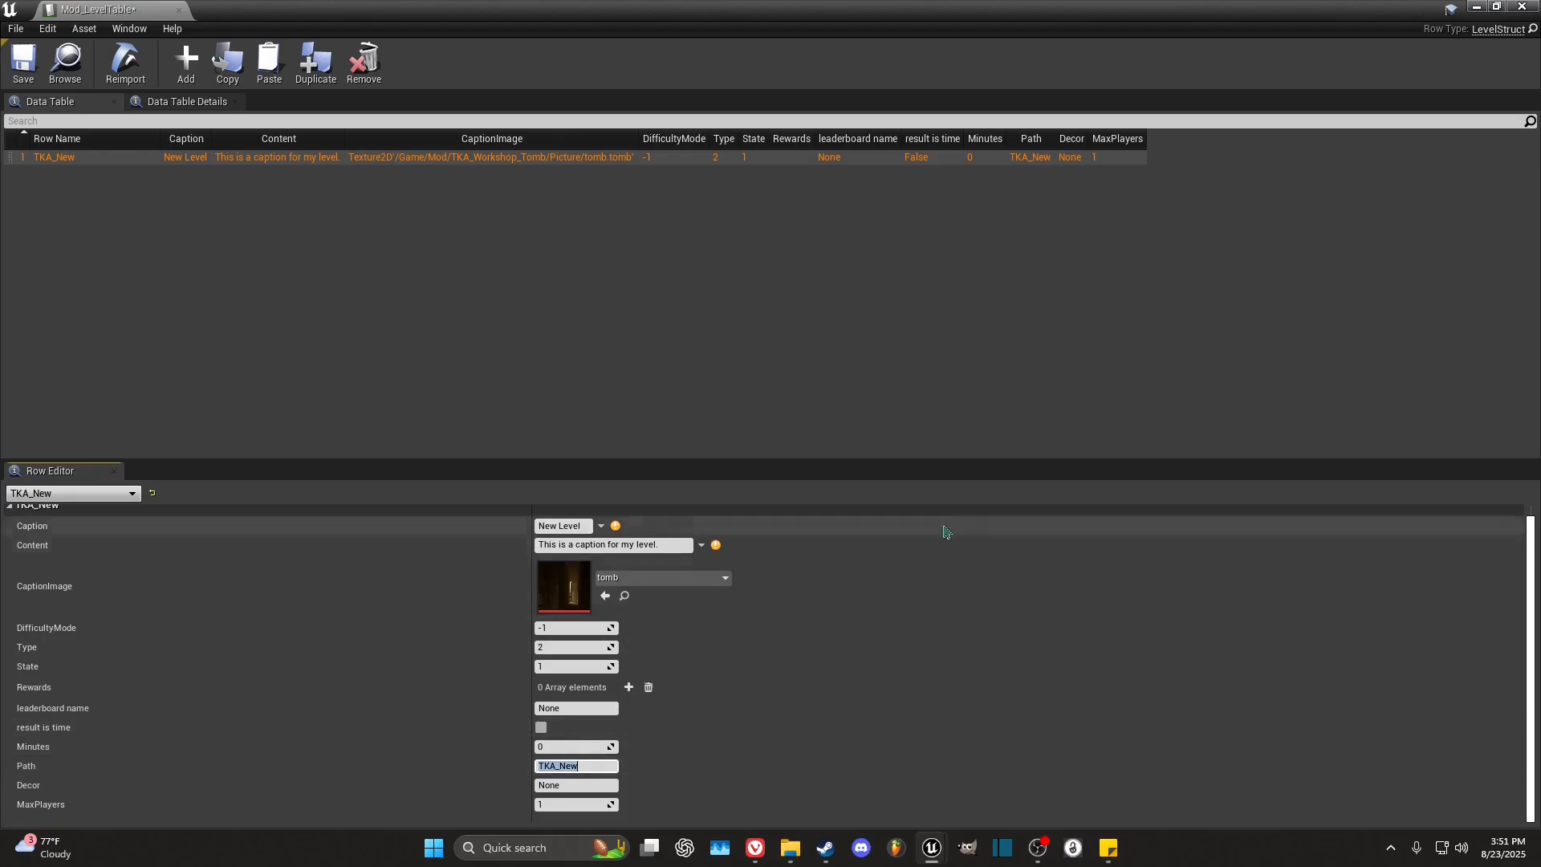
{"action": "left_click", "coordinate": [24, 63]}
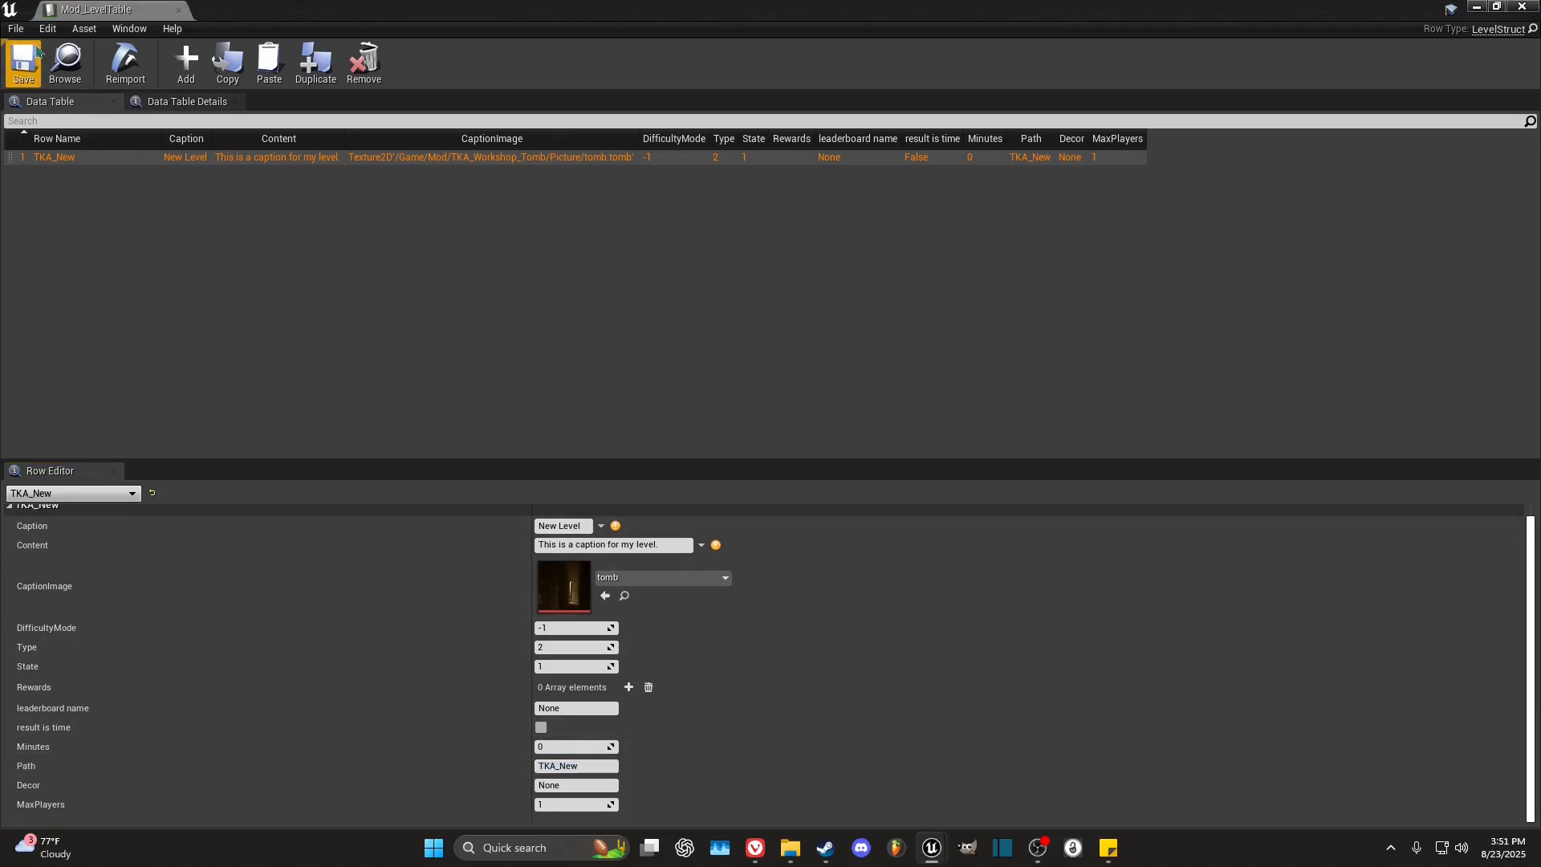
{"action": "left_click", "coordinate": [1523, 6]}
{"action": "left_click", "coordinate": [379, 719]}
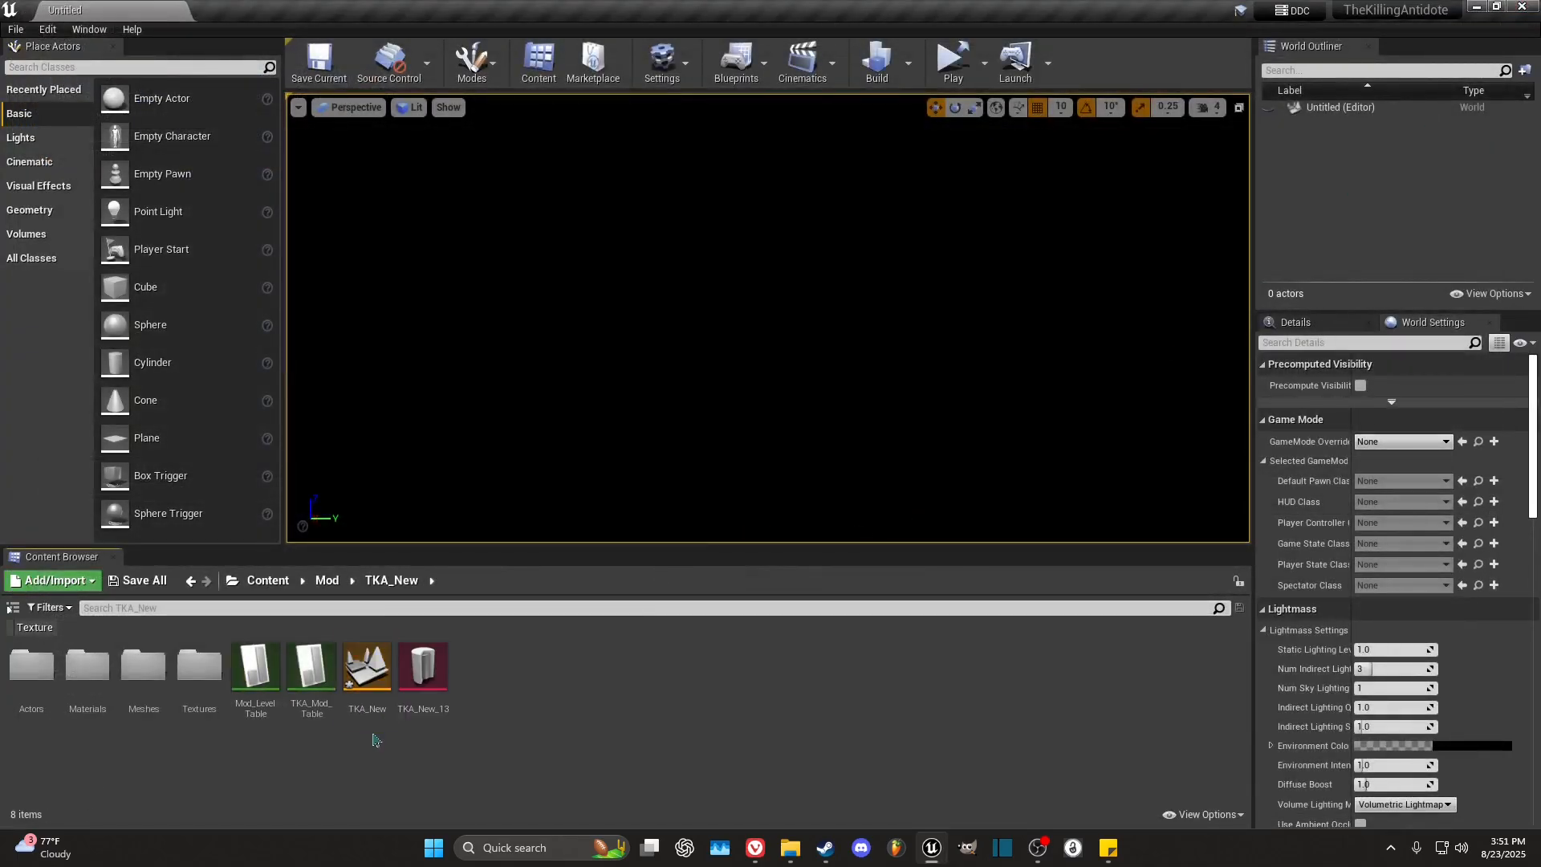
Step: Review the TKA_New row in Mod_LevelTable and the contents of TKA_Mod_Table, closing both data tables unchanged
{"action": "double_click", "coordinate": [255, 666]}
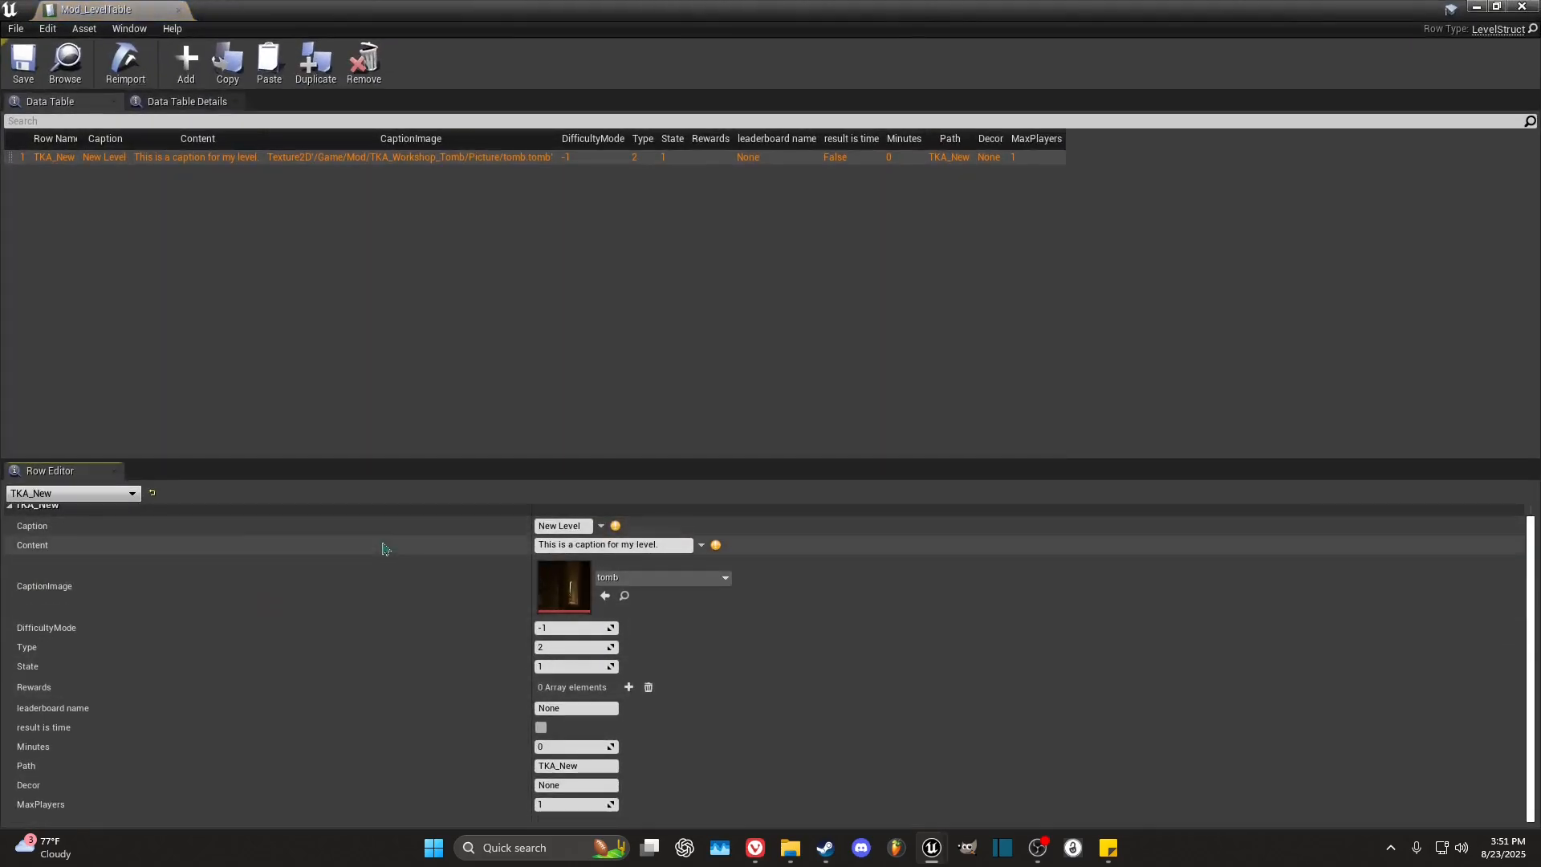
{"action": "scroll", "coordinate": [550, 591], "scroll_direction": "down", "scroll_amount": 1}
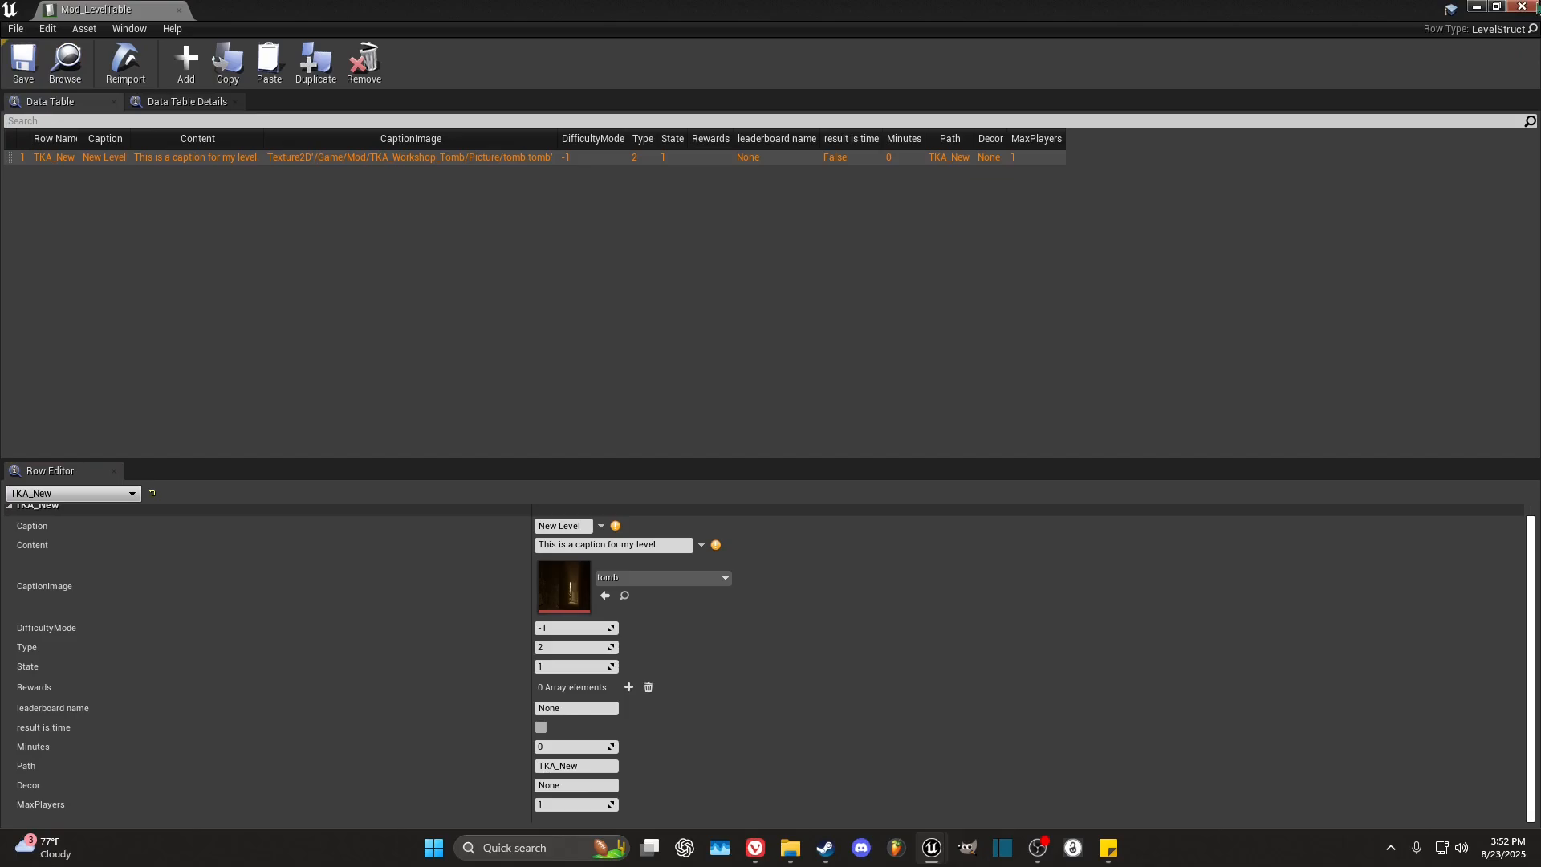
{"action": "left_click", "coordinate": [1537, 7]}
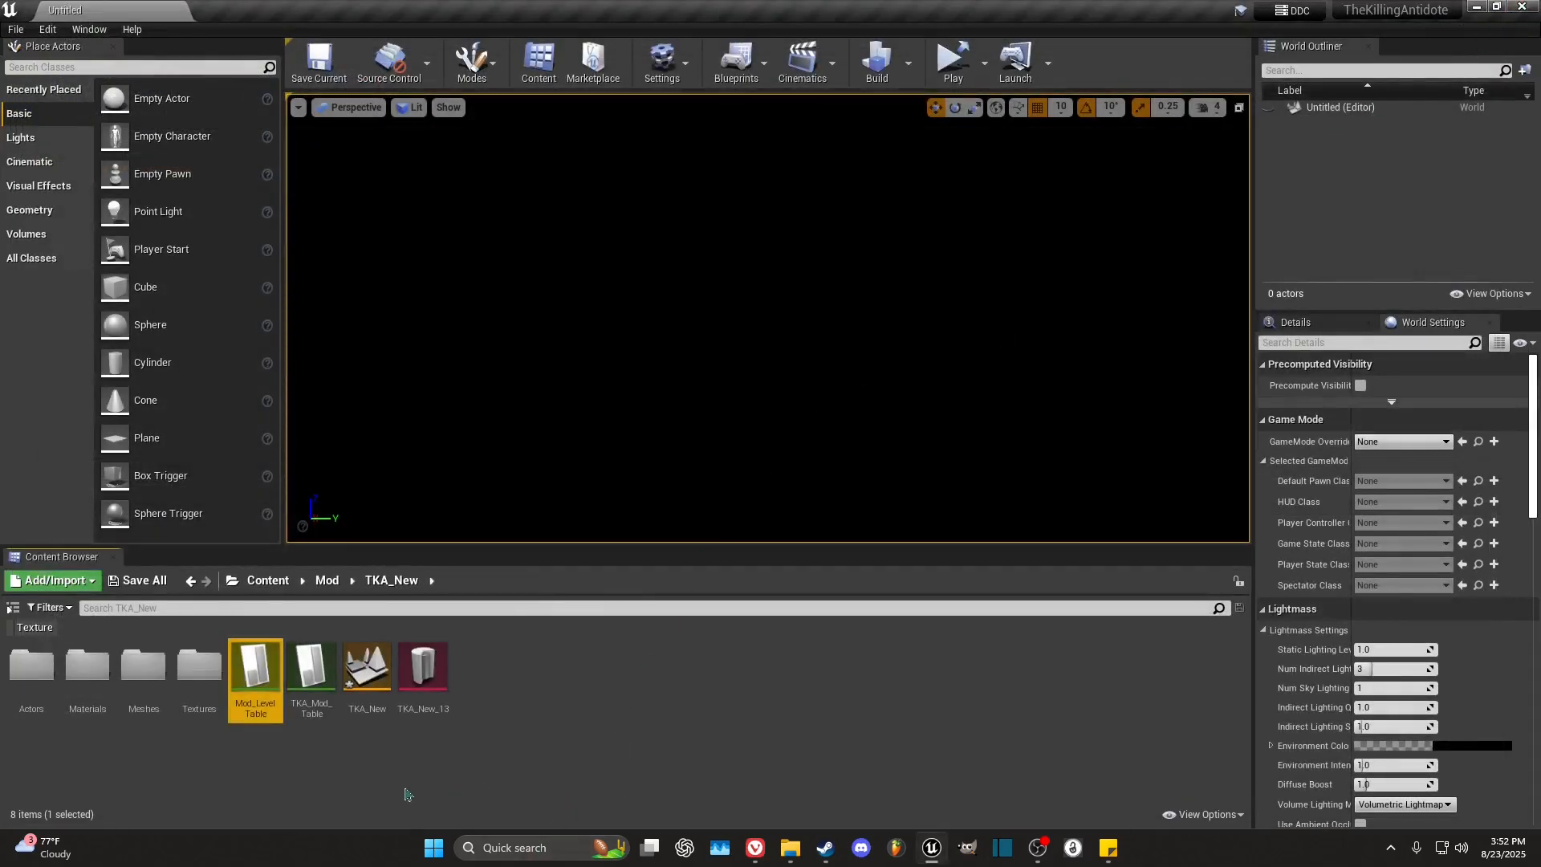
{"action": "double_click", "coordinate": [312, 671]}
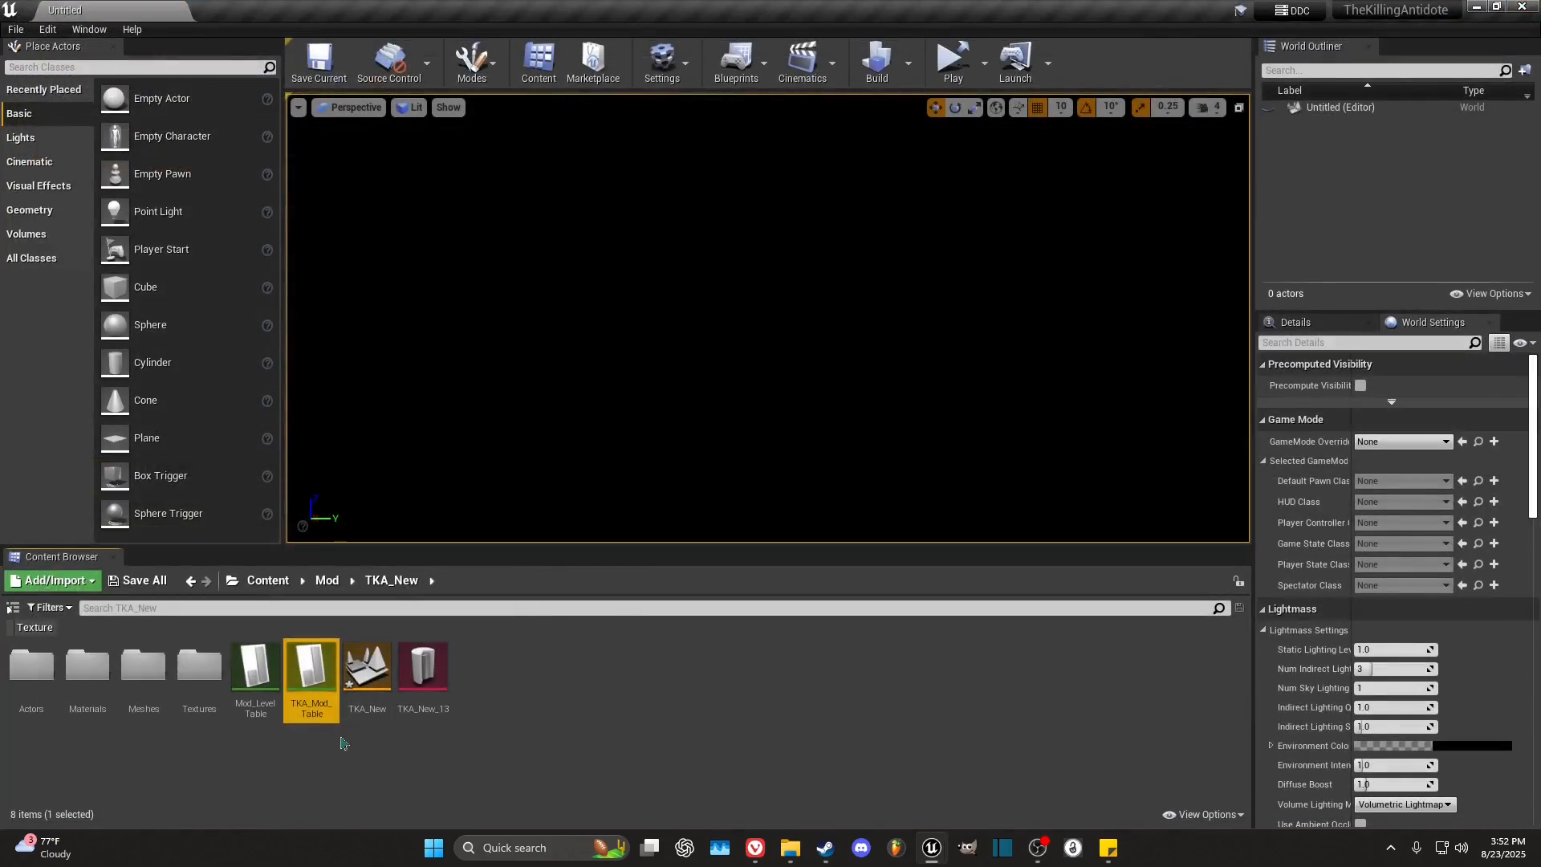
{"action": "left_click", "coordinate": [1522, 7]}
Step: Check the Chunk ID of the TKA_New_13 primary asset label and close its editor
{"action": "left_click", "coordinate": [441, 719]}
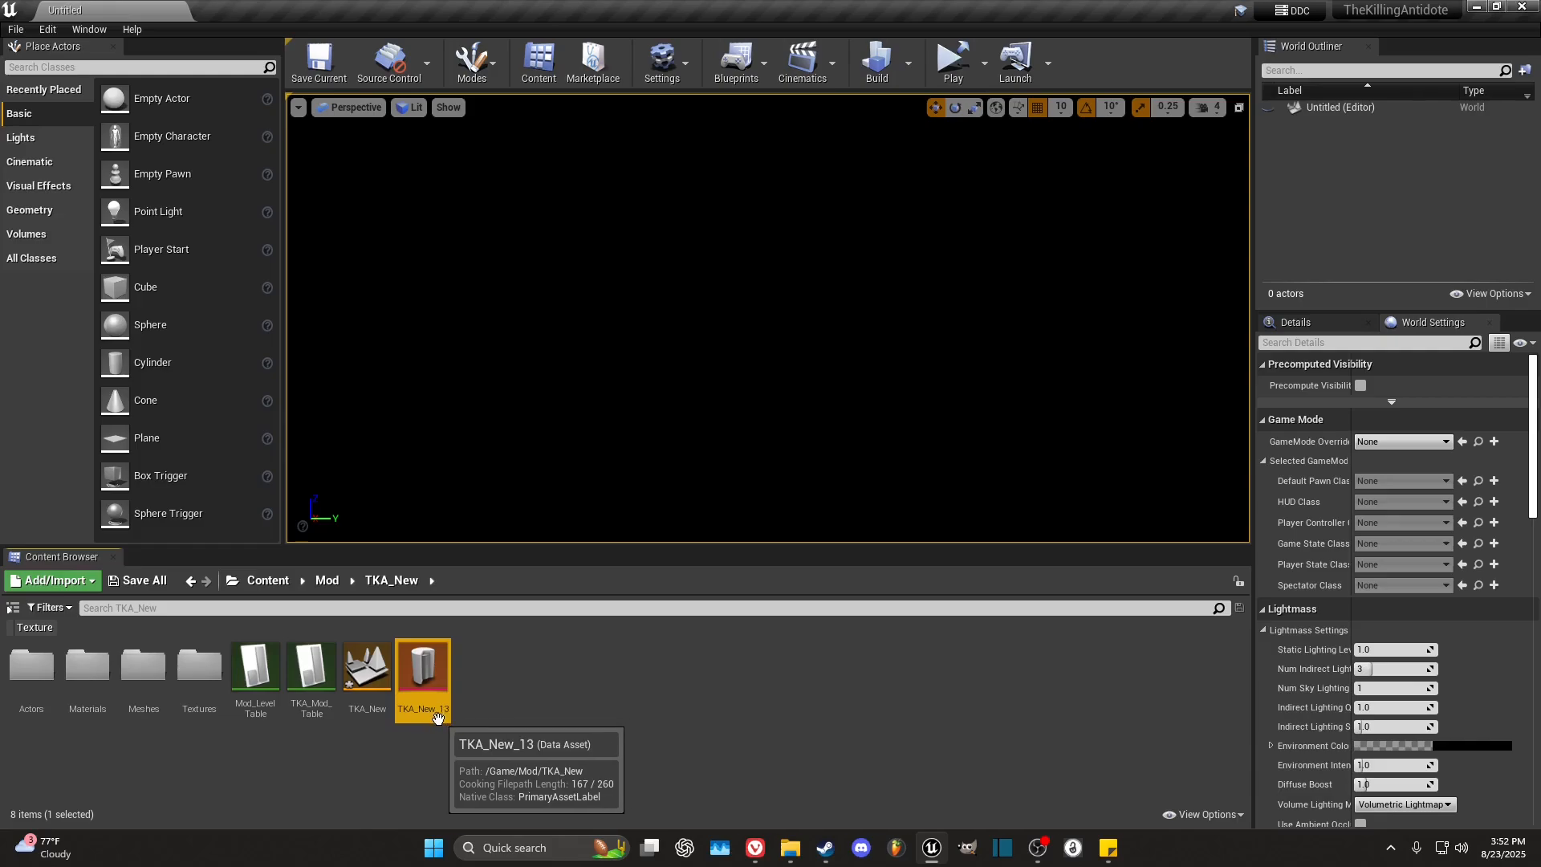
{"action": "double_click", "coordinate": [423, 682]}
{"action": "left_click", "coordinate": [578, 201]}
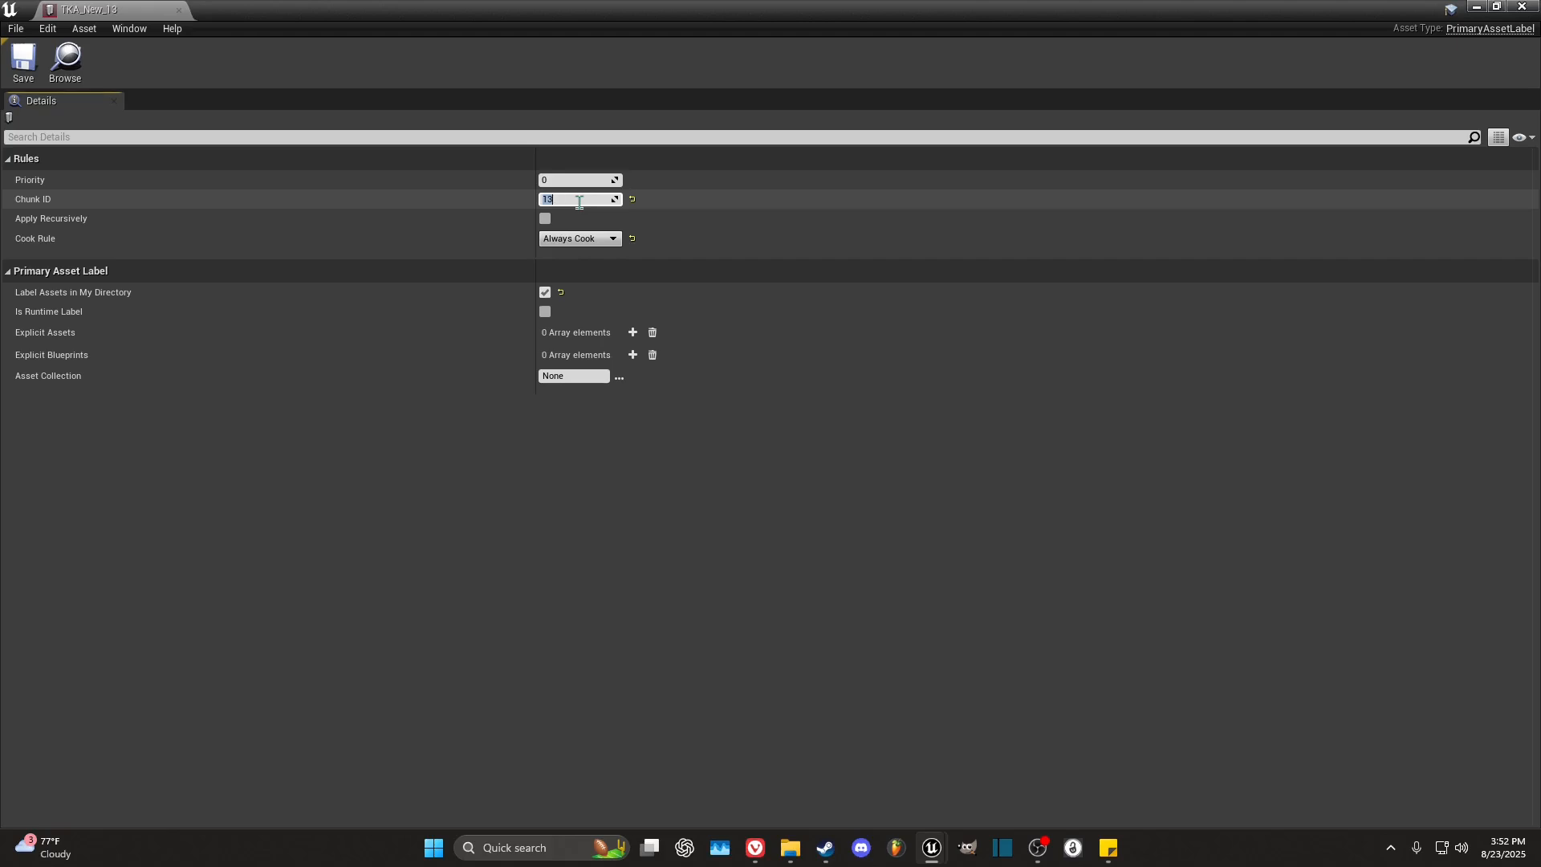
{"action": "left_click", "coordinate": [1523, 7]}
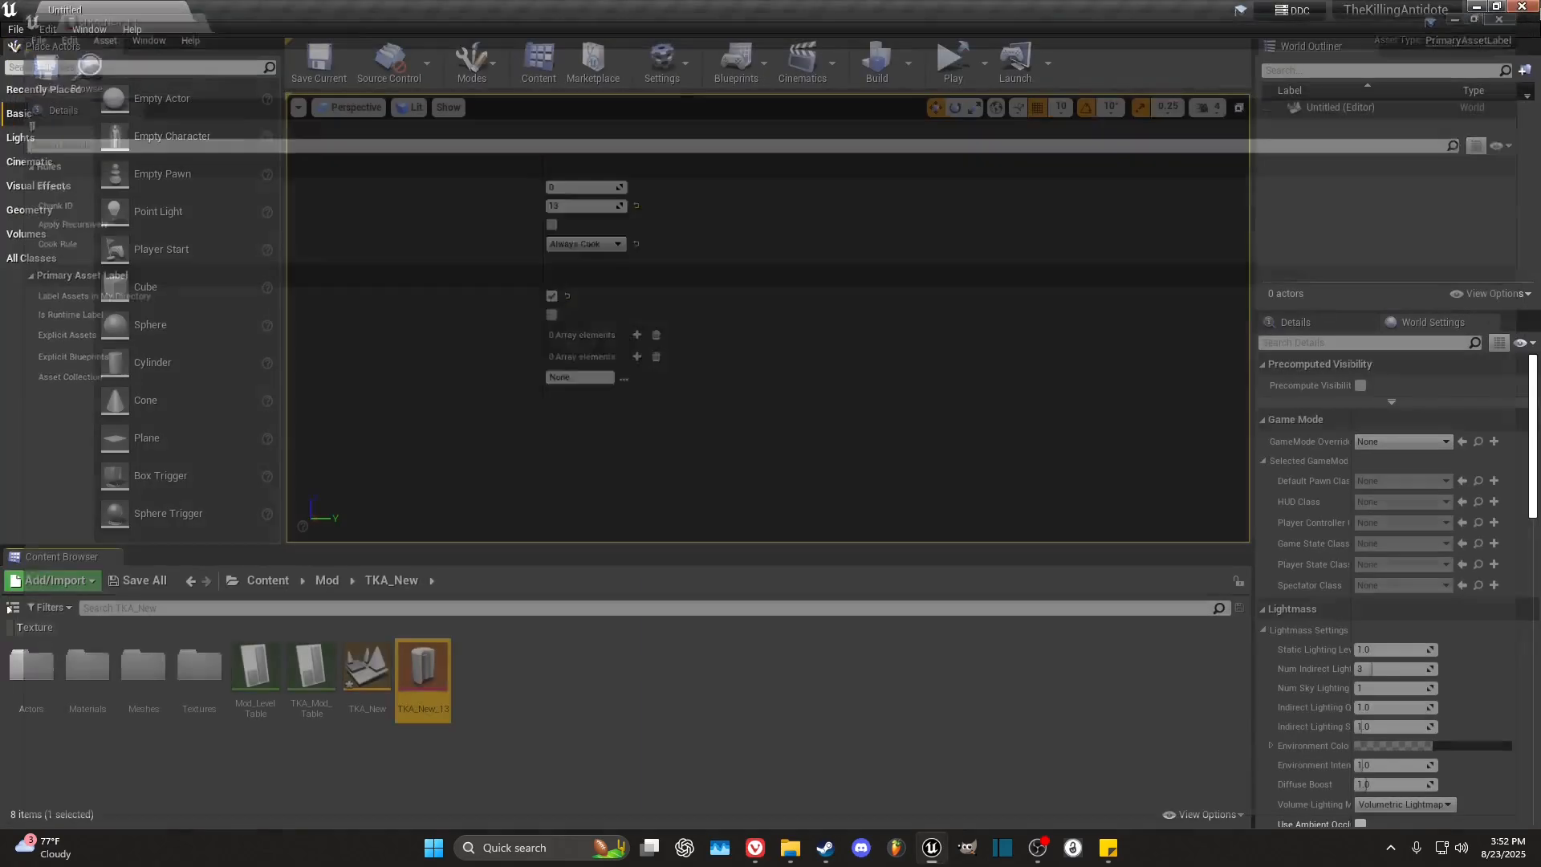
{"action": "left_click", "coordinate": [520, 722]}
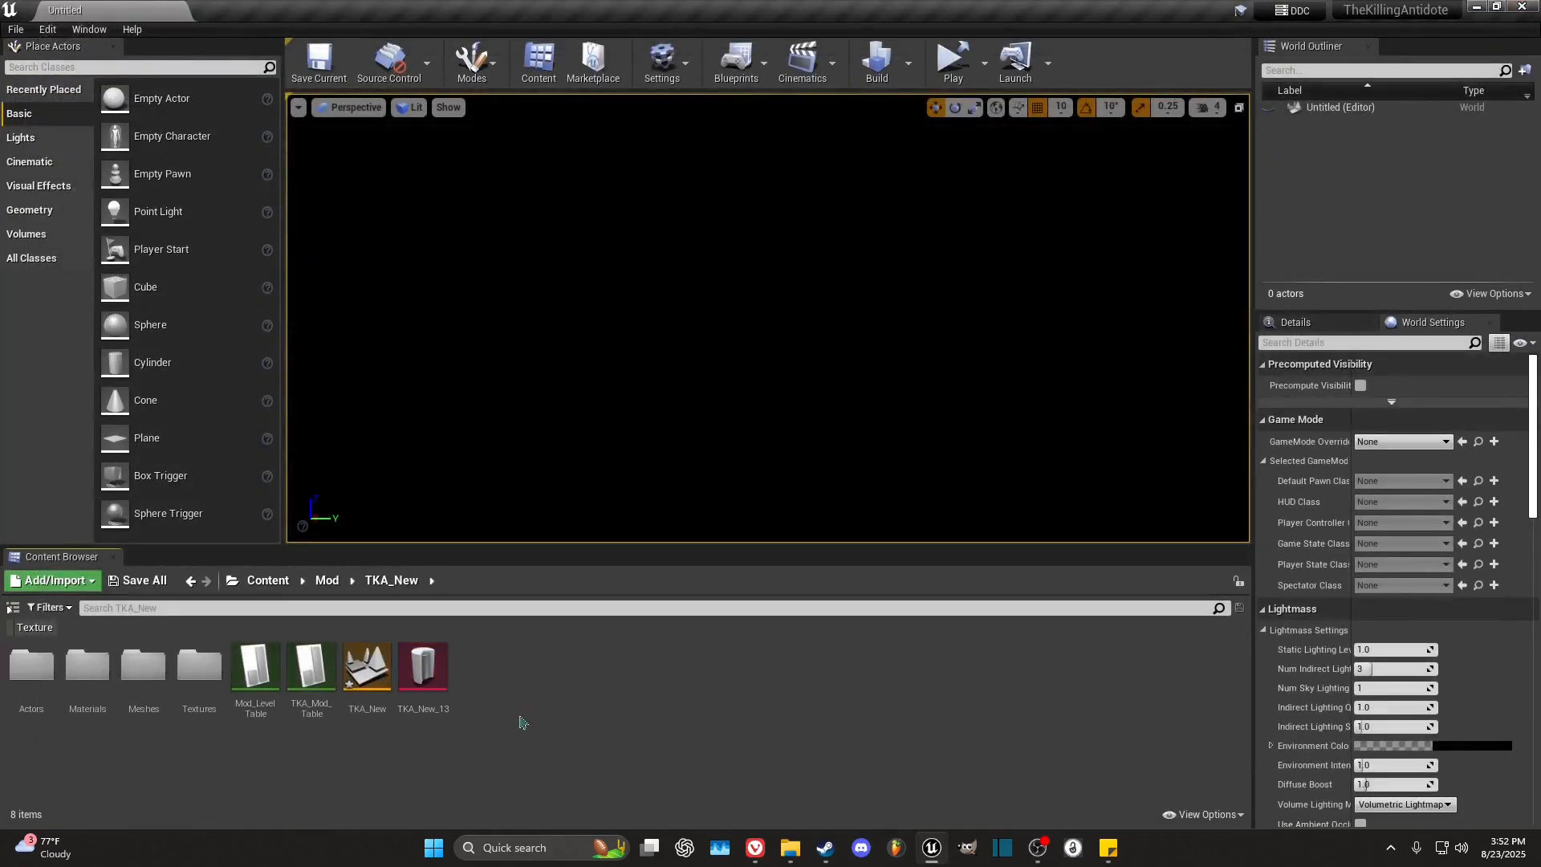
Step: Open the TKA_New level without saving the pending content beforehand, and save the opened level
{"action": "double_click", "coordinate": [392, 682]}
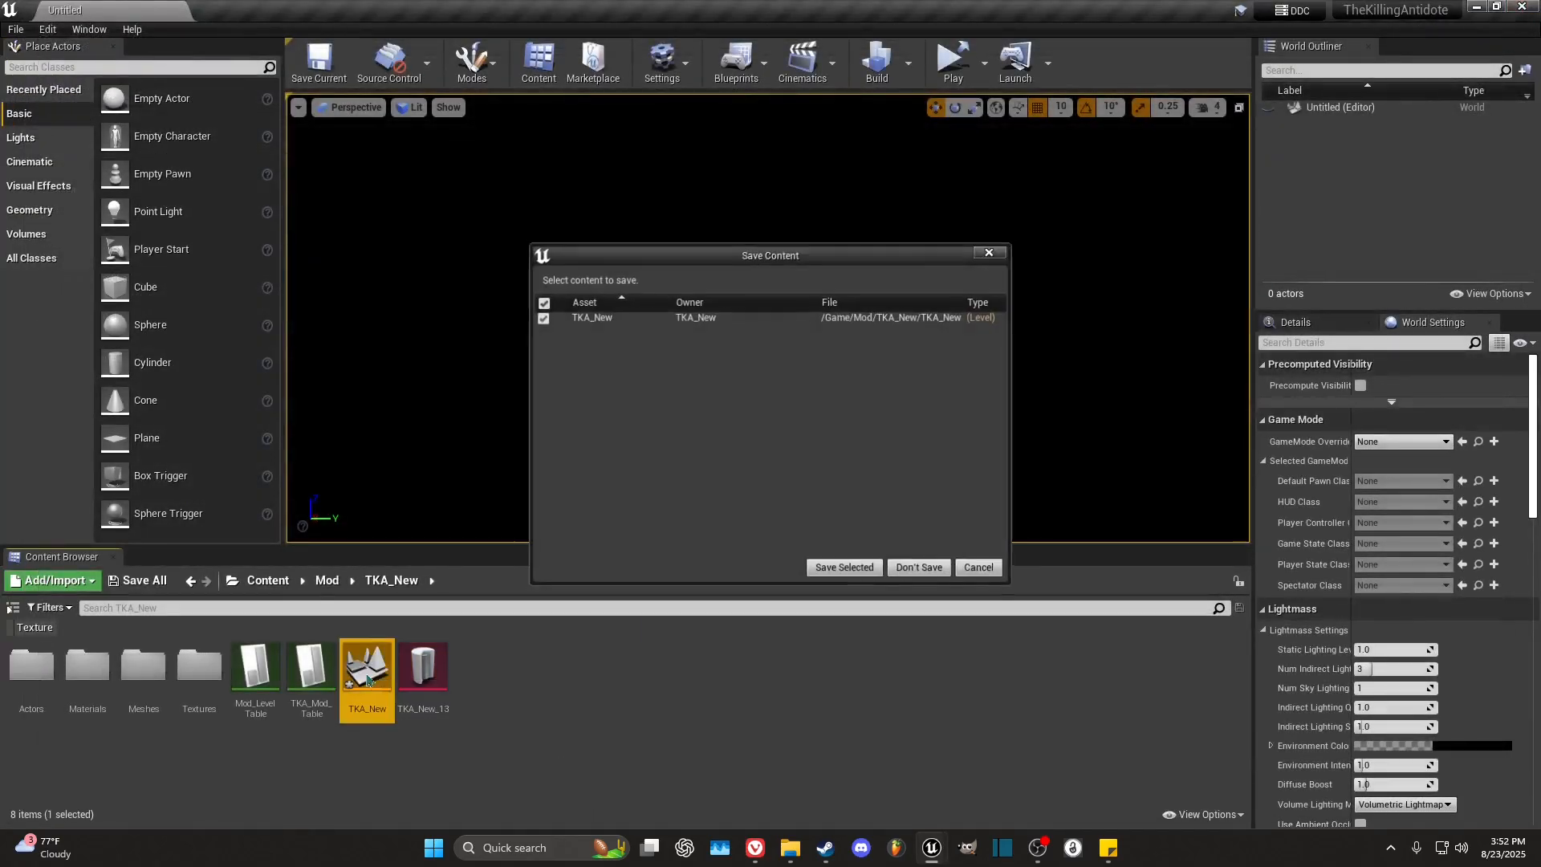
{"action": "left_click", "coordinate": [908, 571]}
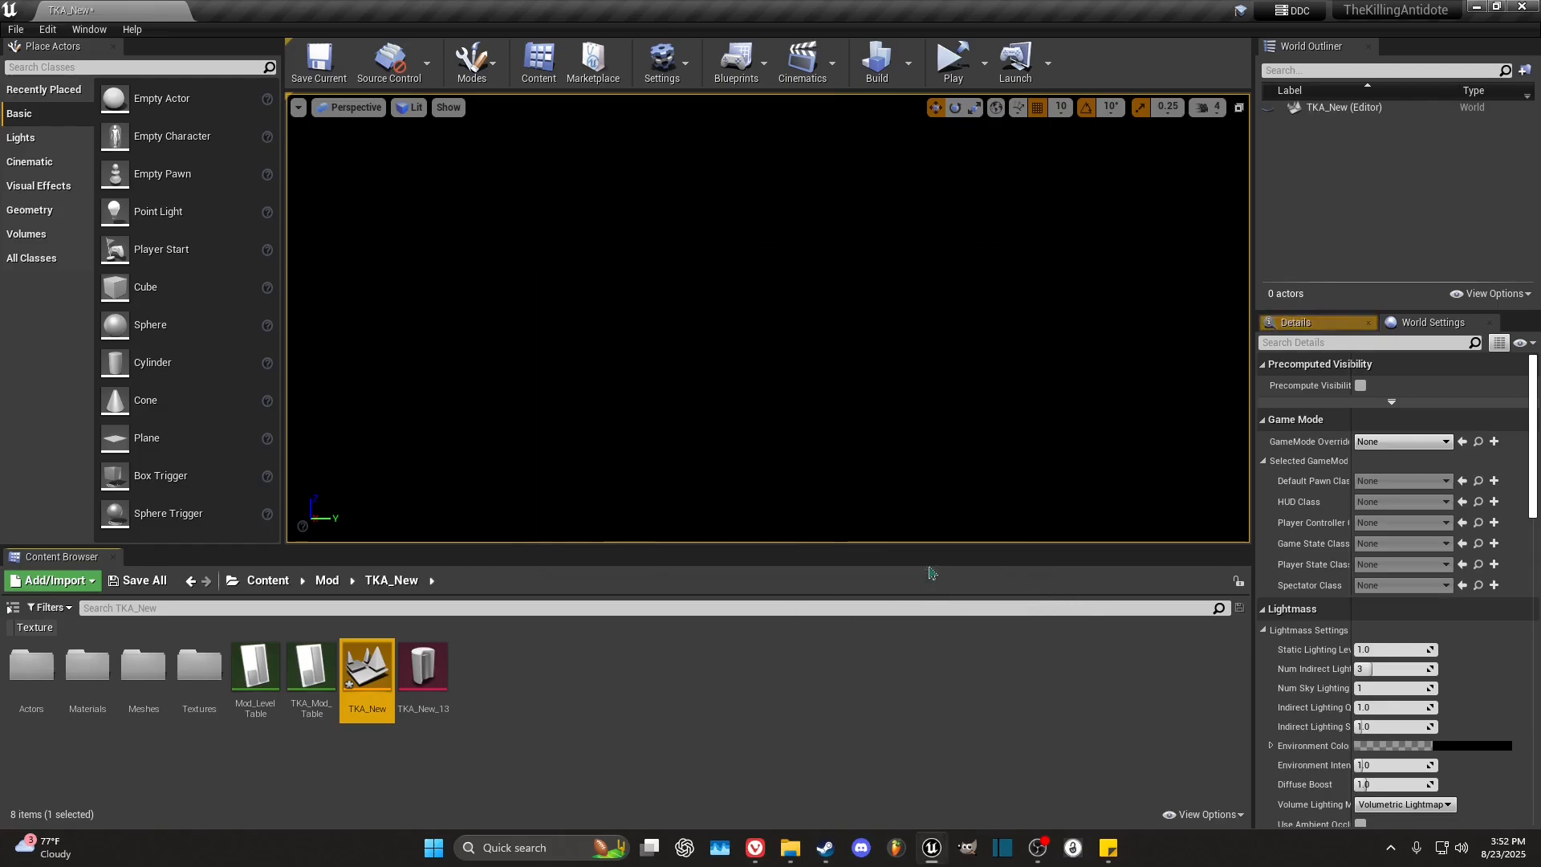
{"action": "left_click", "coordinate": [16, 29]}
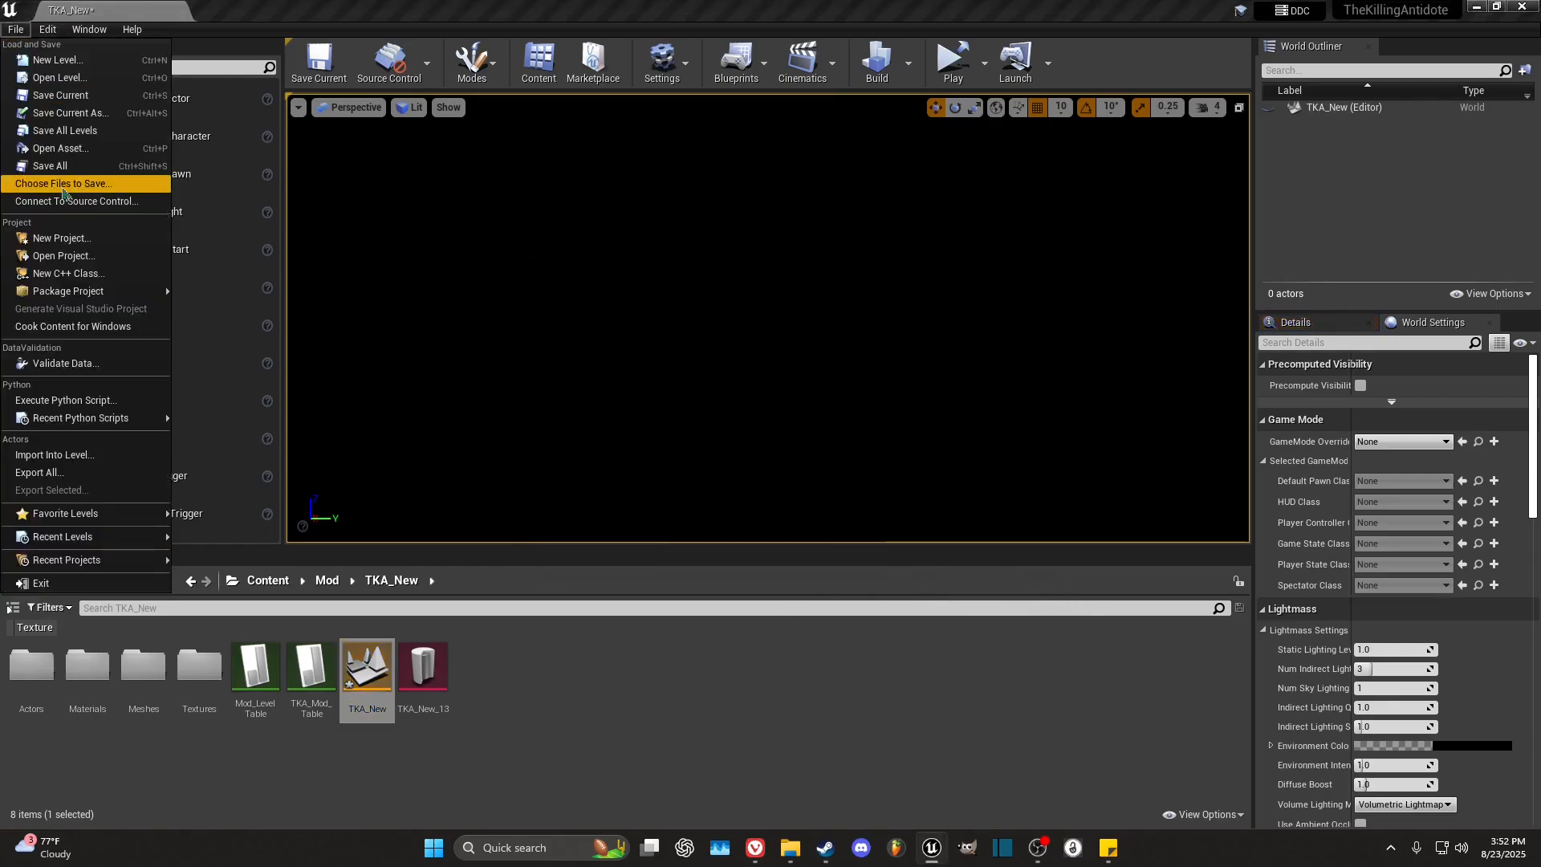
{"action": "left_click", "coordinate": [89, 182]}
{"action": "left_click", "coordinate": [464, 732]}
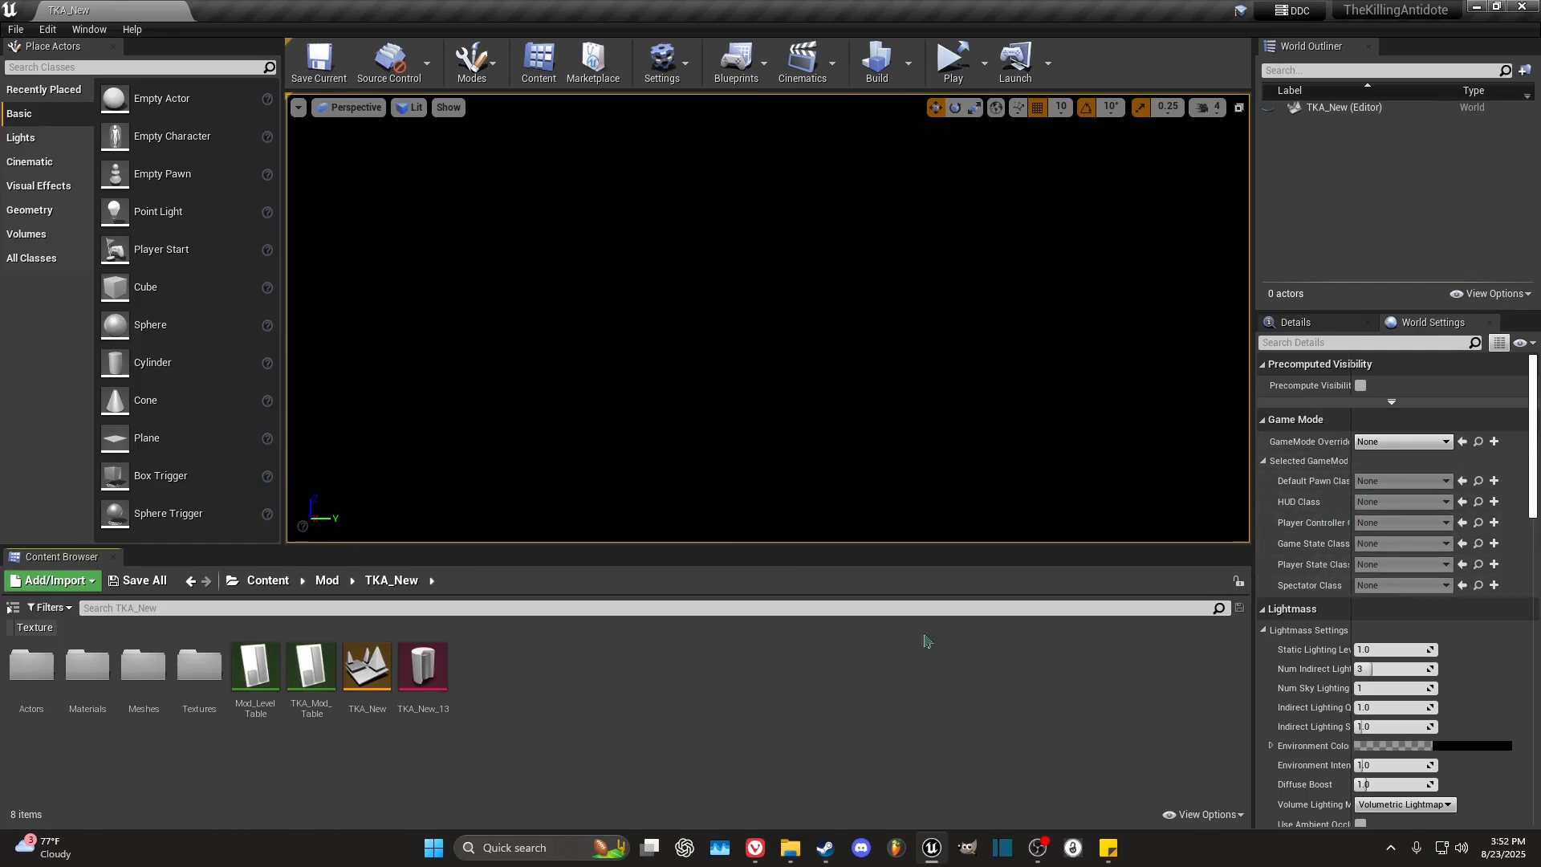
Step: Set the GameMode Override in the TKA_New level's World Settings to Time_GameMode_Challenge
{"action": "left_click", "coordinate": [1318, 324]}
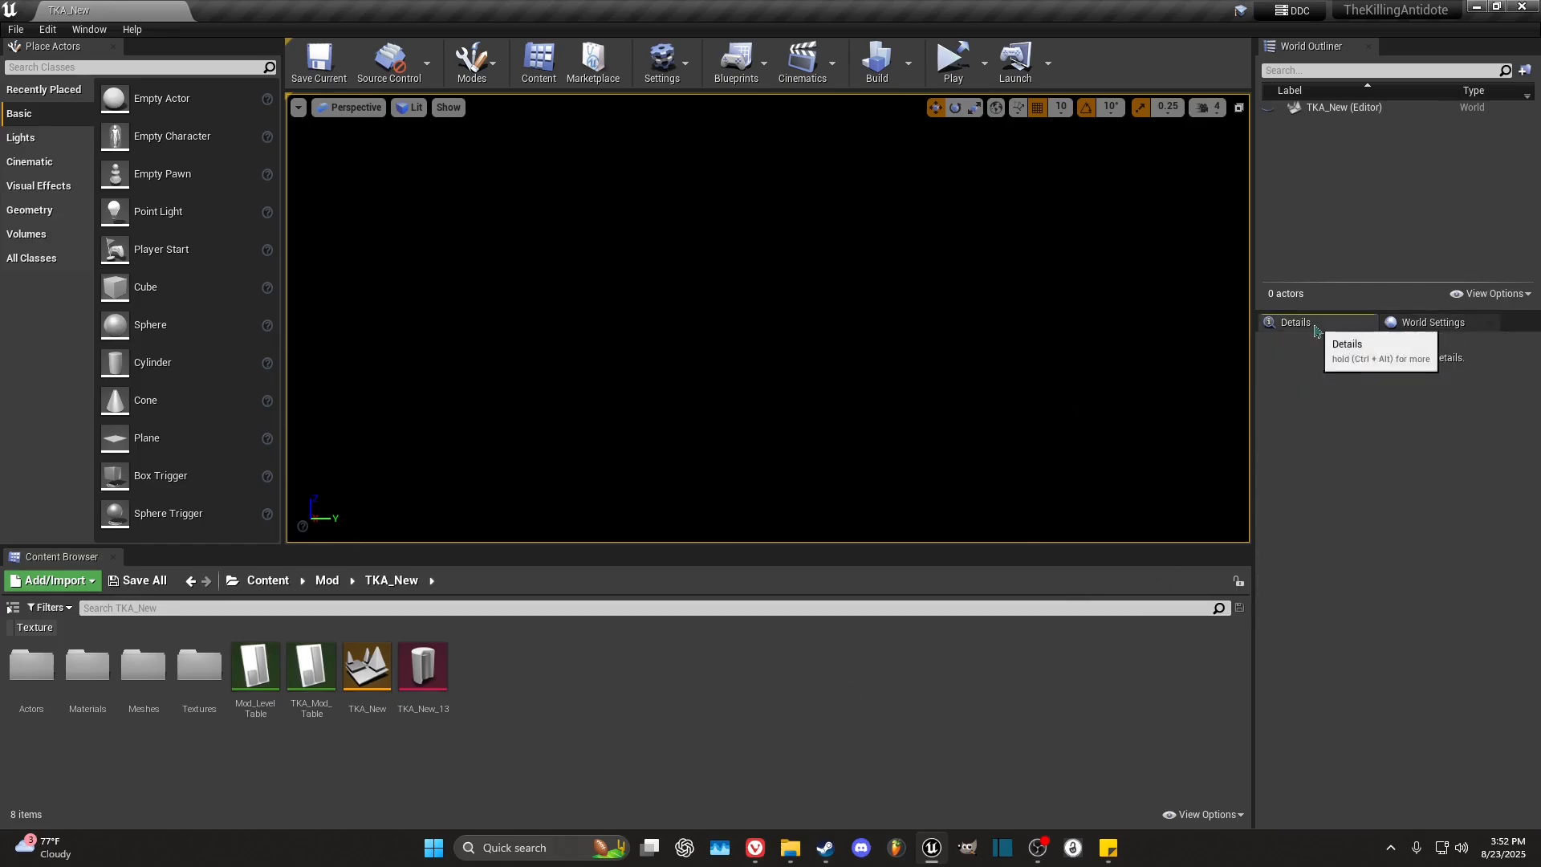
{"action": "left_click", "coordinate": [1435, 324]}
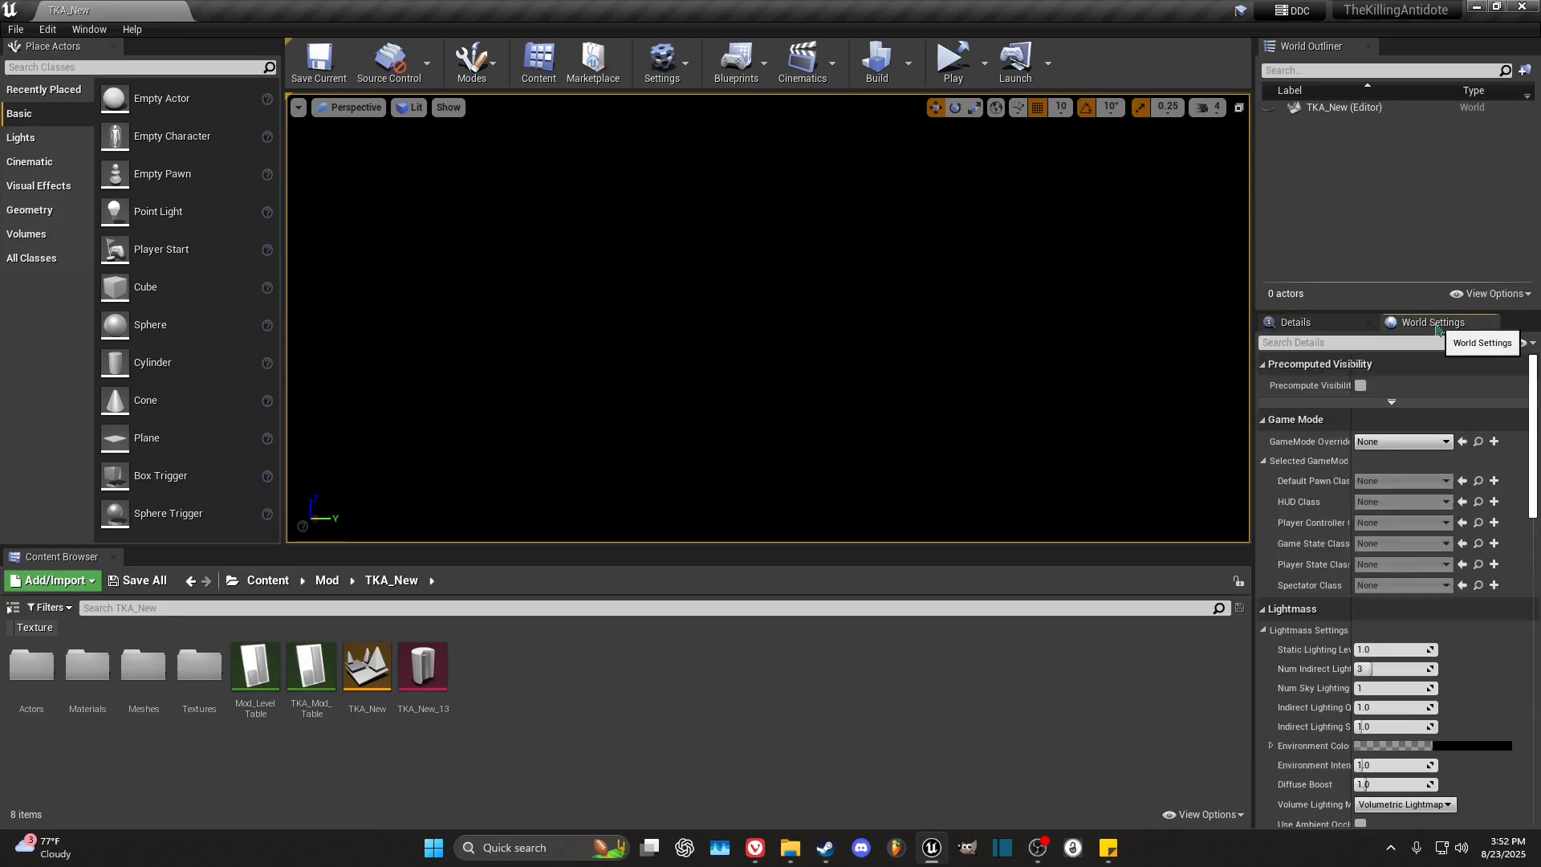
{"action": "left_click", "coordinate": [1380, 442]}
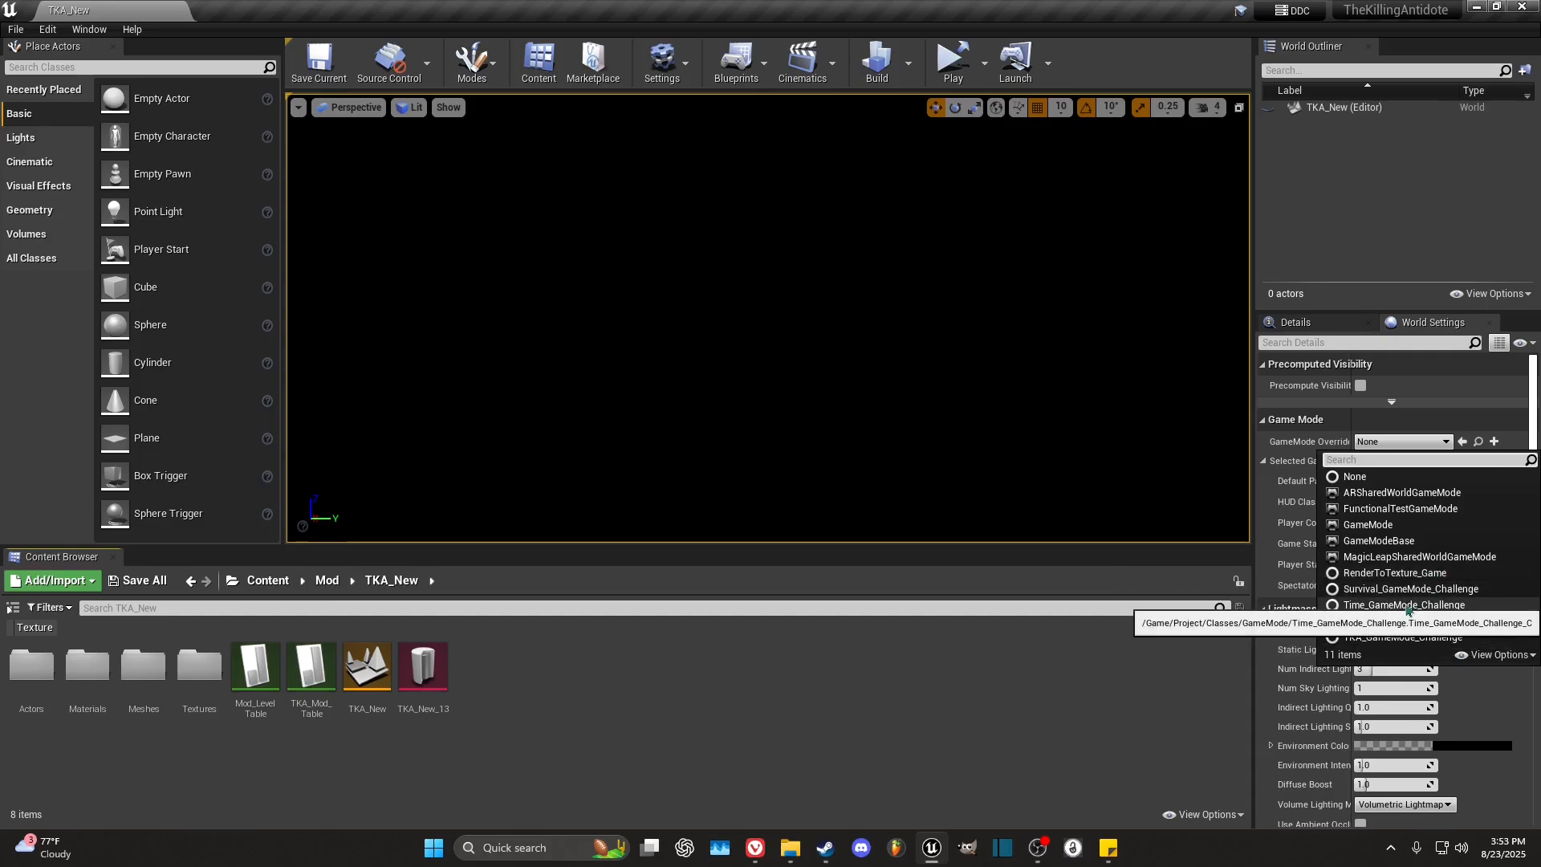
{"action": "left_click", "coordinate": [1392, 441]}
{"action": "left_click", "coordinate": [1391, 442]}
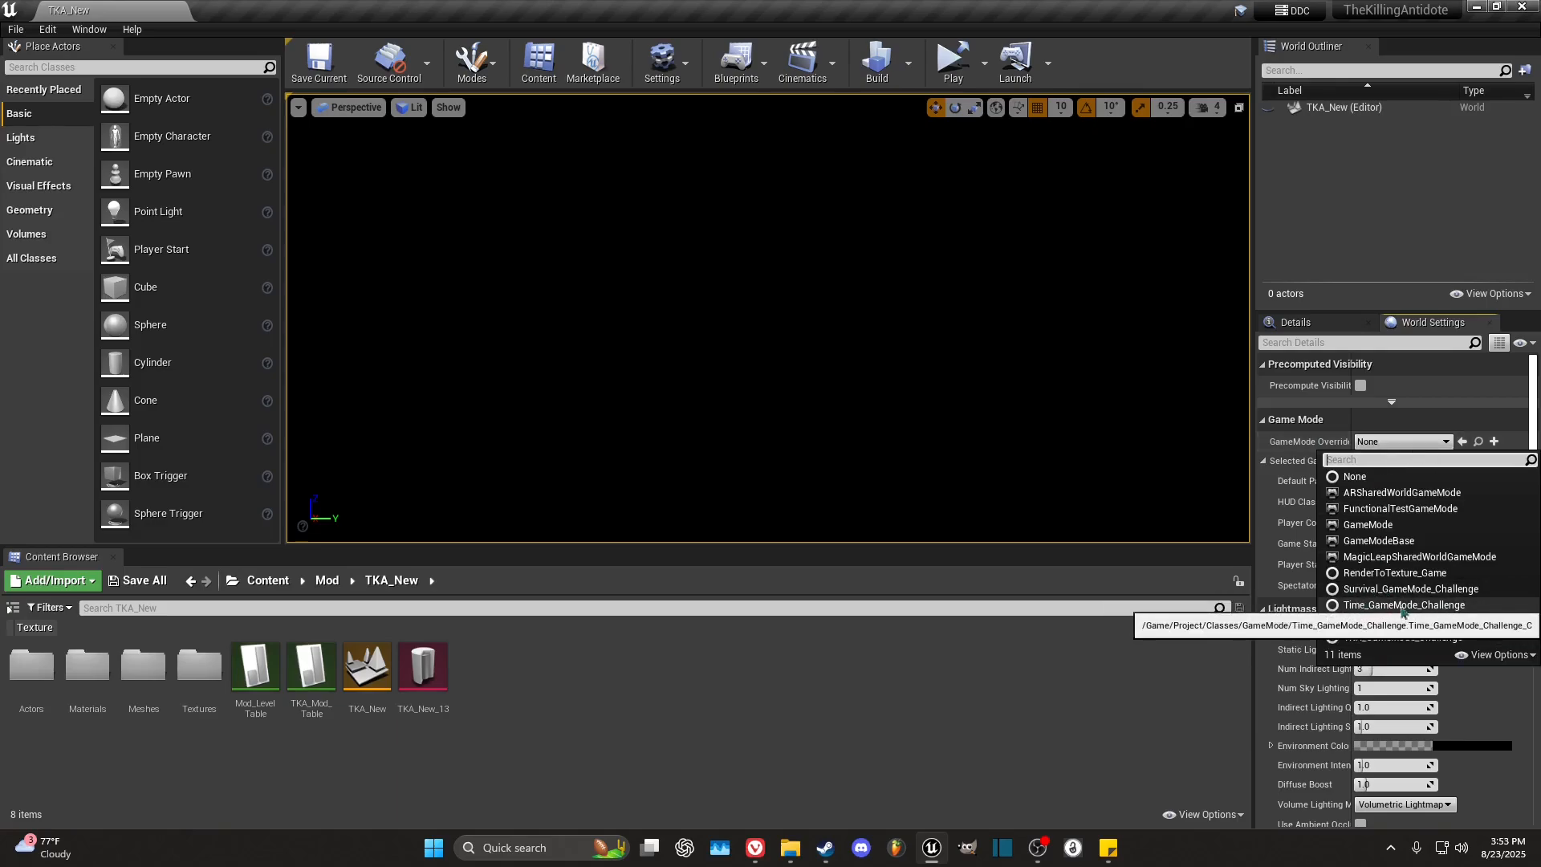
{"action": "left_click", "coordinate": [1445, 607]}
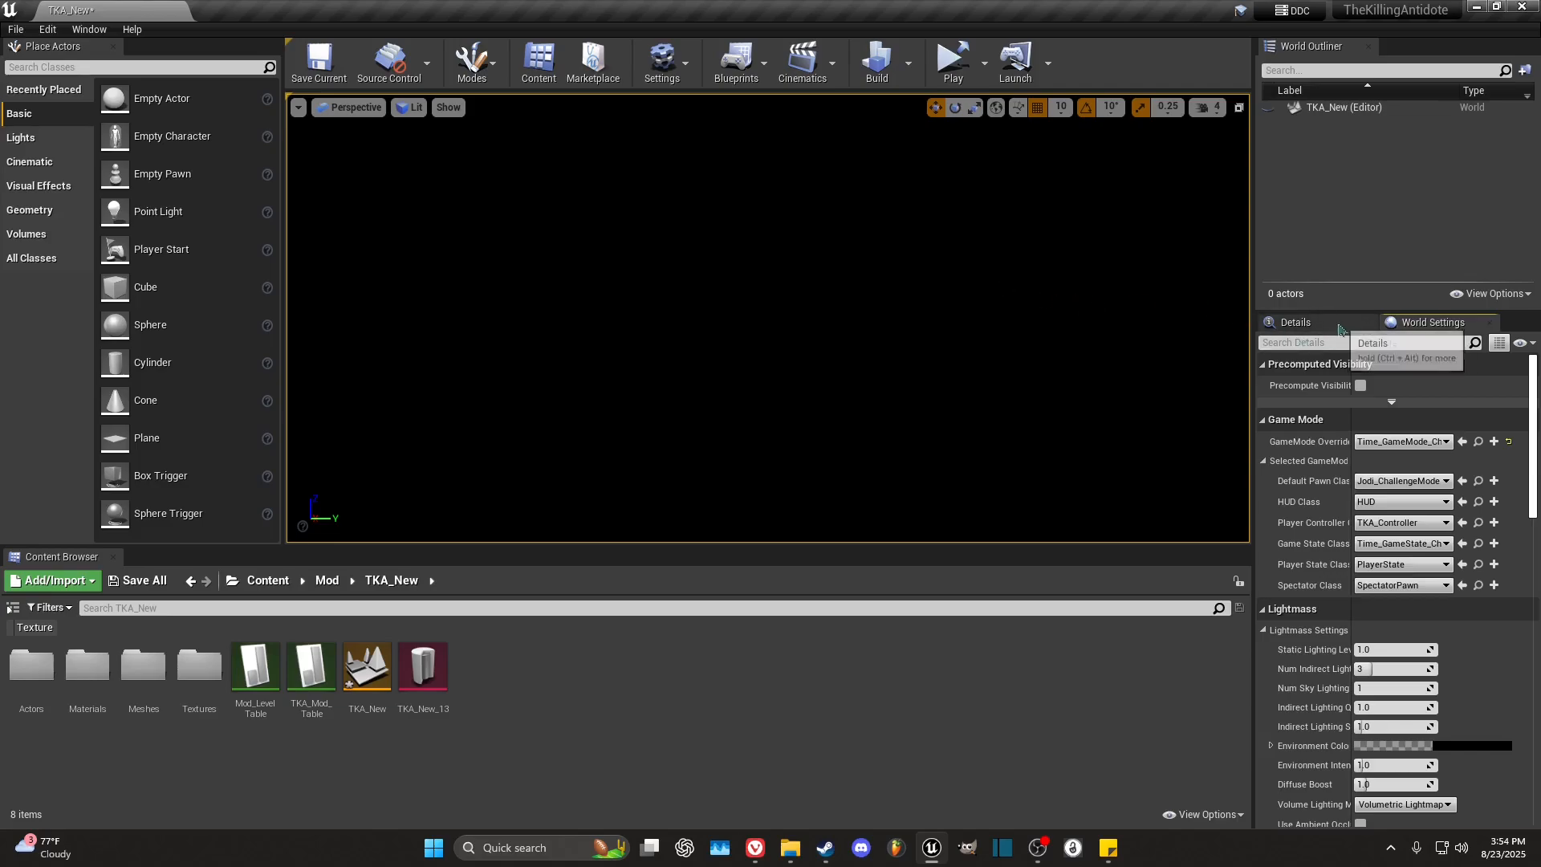
{"action": "left_click", "coordinate": [1382, 443]}
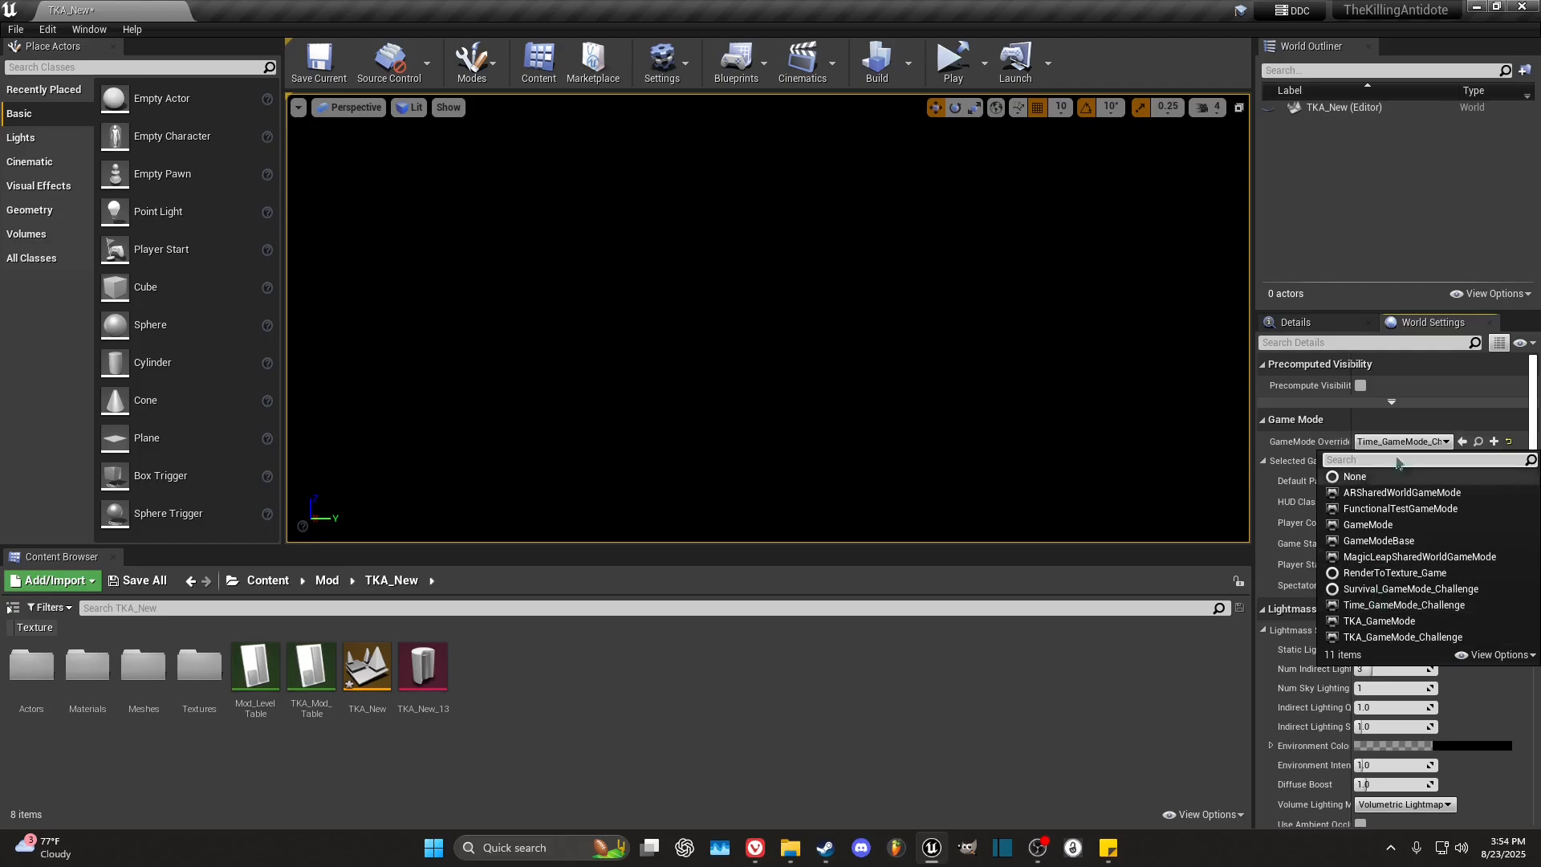
{"action": "left_click", "coordinate": [1376, 610]}
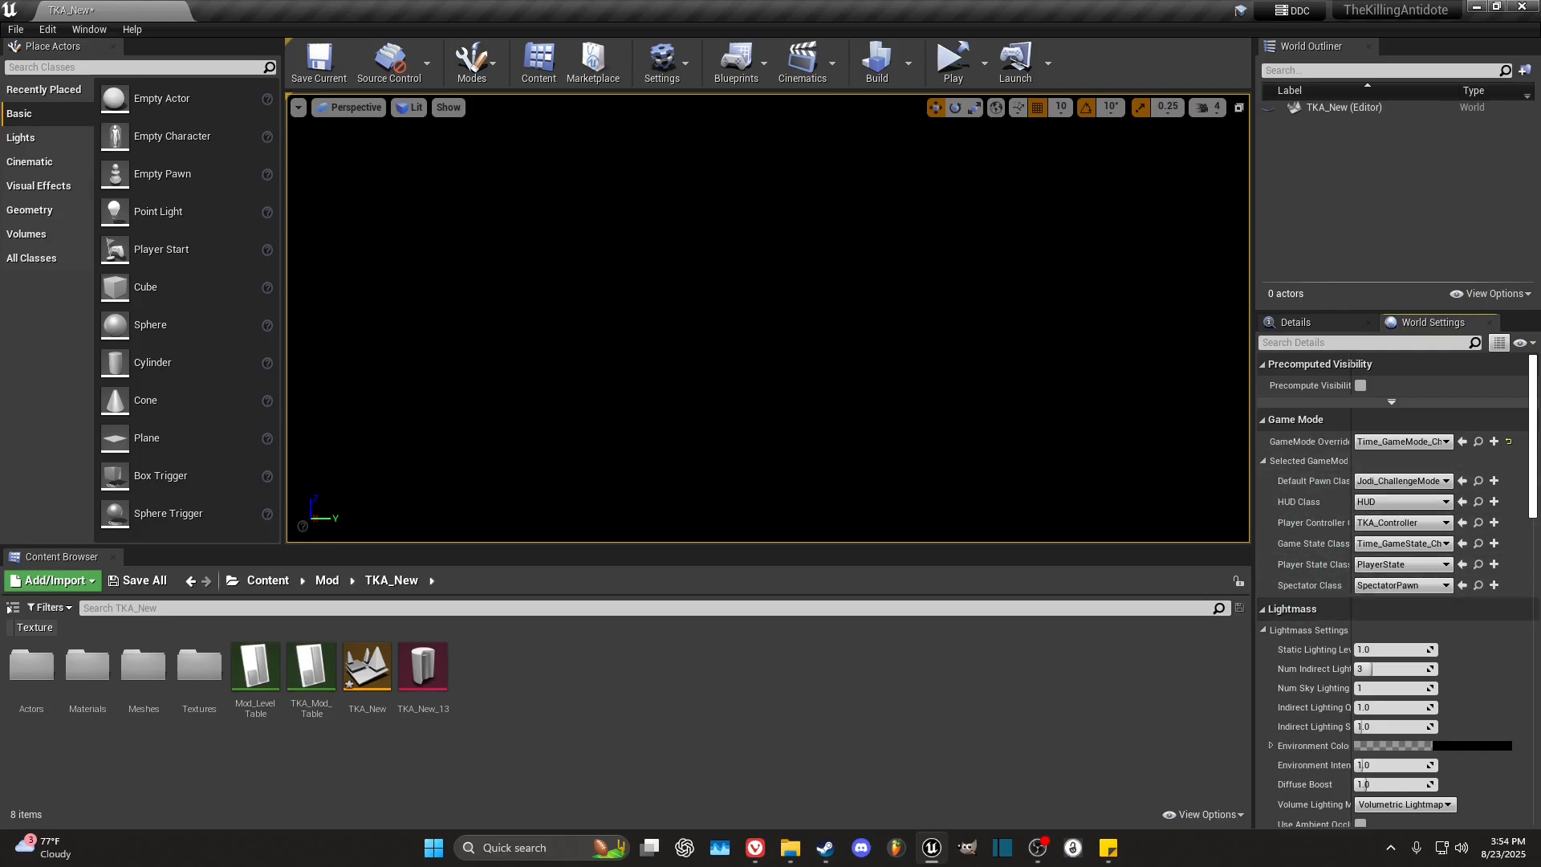
Step: Save all unsaved levels and assets
{"action": "left_click", "coordinate": [15, 29]}
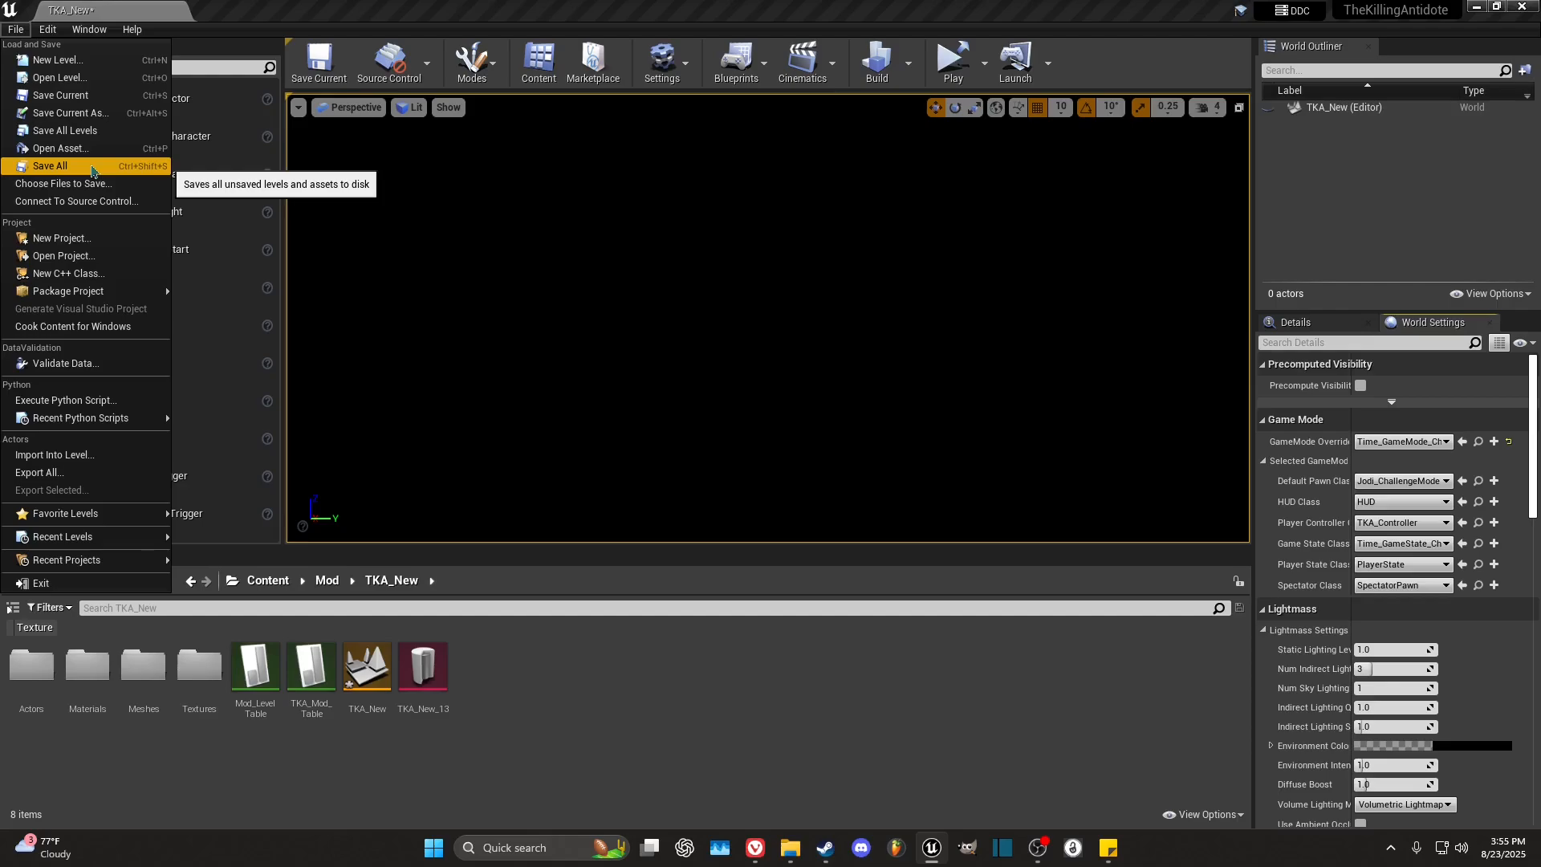
{"action": "left_click", "coordinate": [92, 169]}
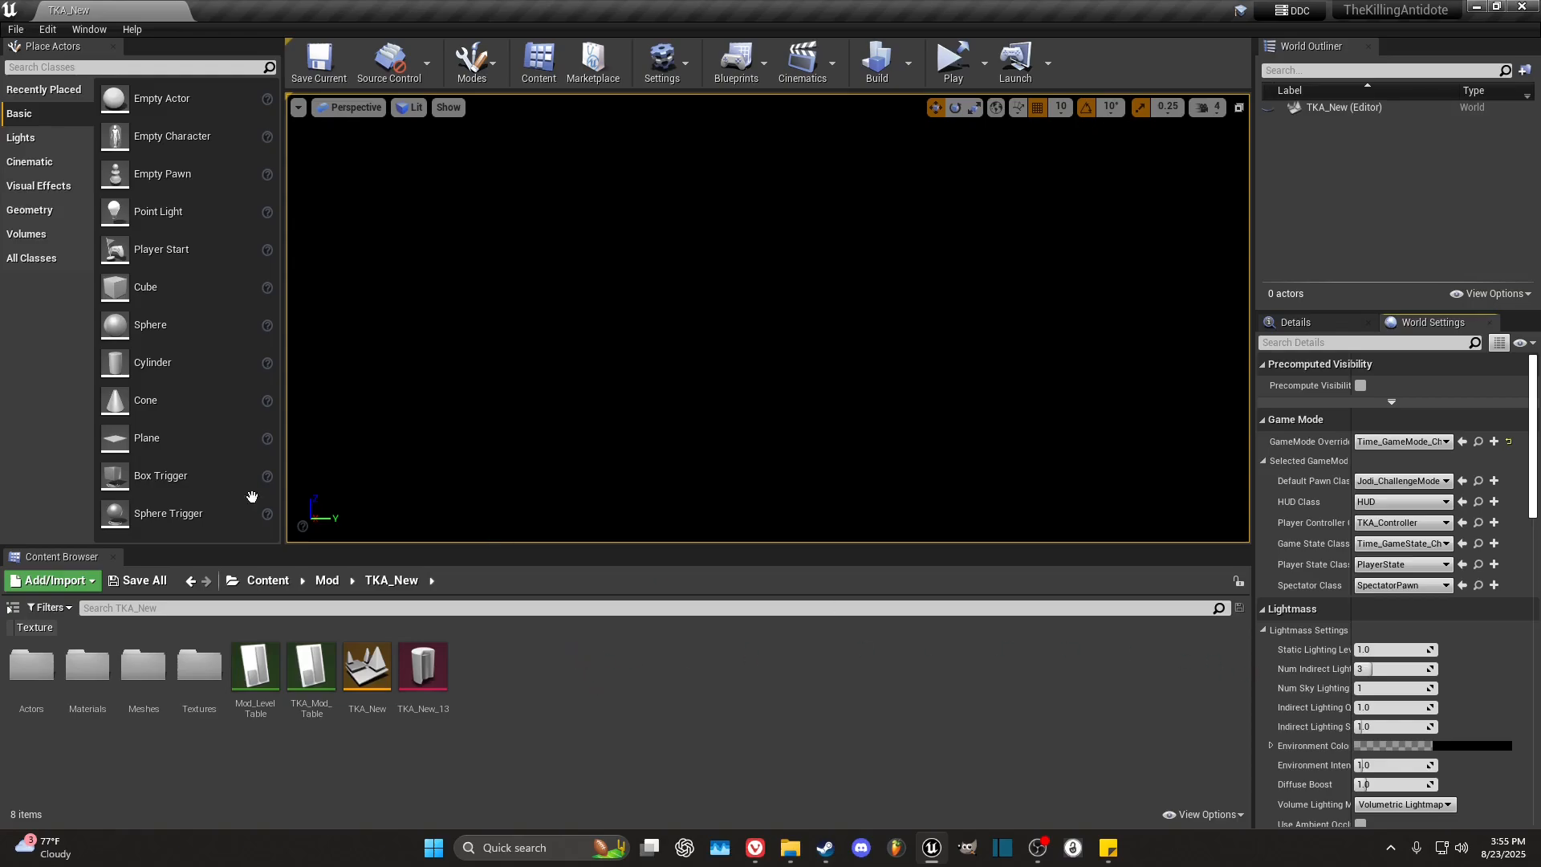
{"action": "left_click", "coordinate": [16, 29]}
{"action": "left_click", "coordinate": [44, 166]}
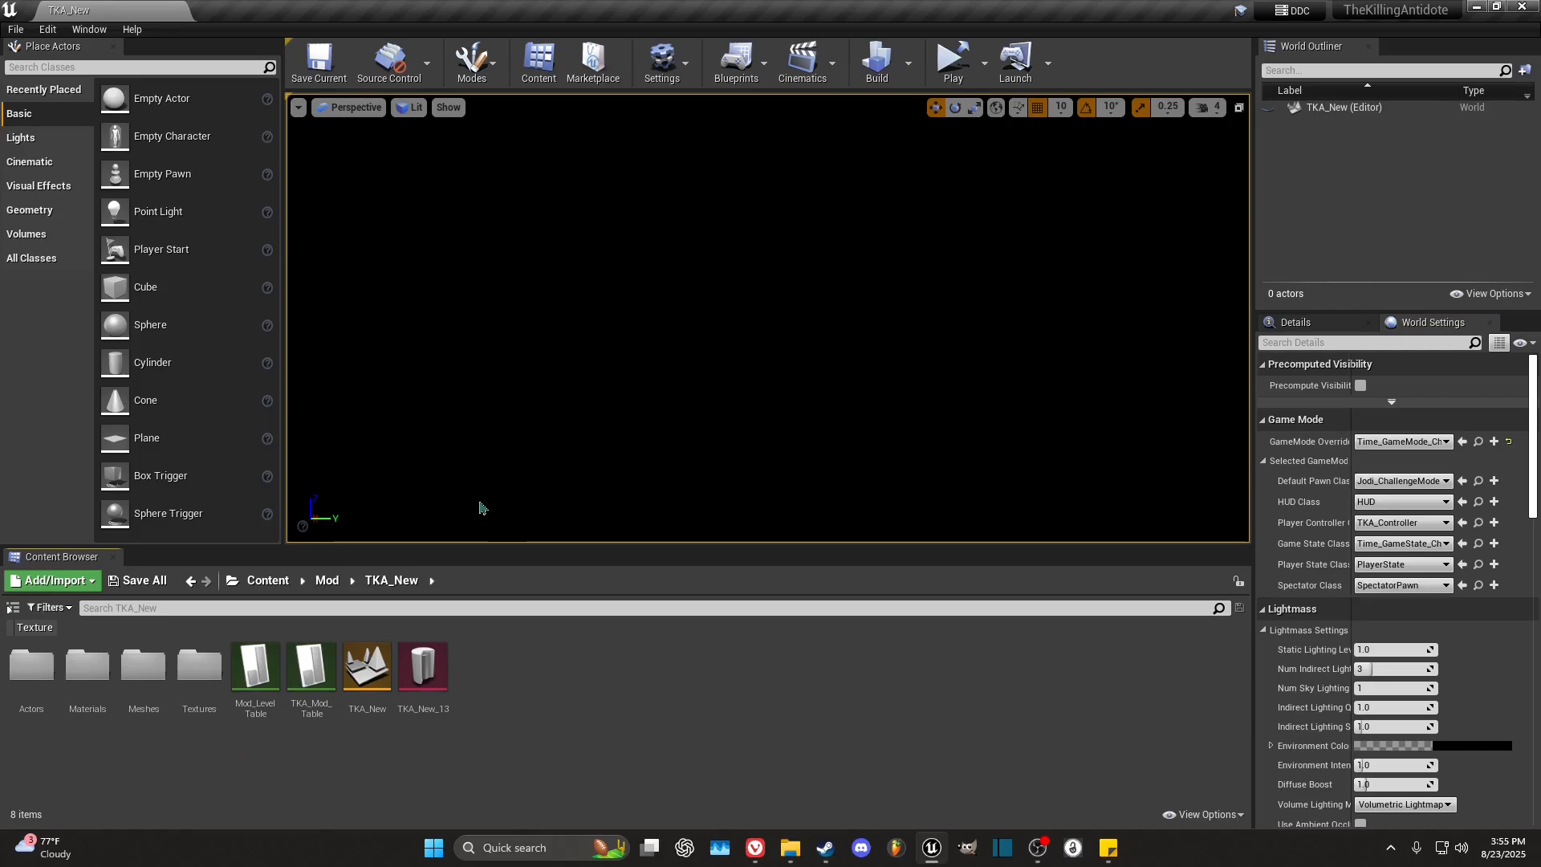
Step: Look through the meshes in the Architecture folder of StarterContent and return to the Content root
{"action": "left_click", "coordinate": [269, 581]}
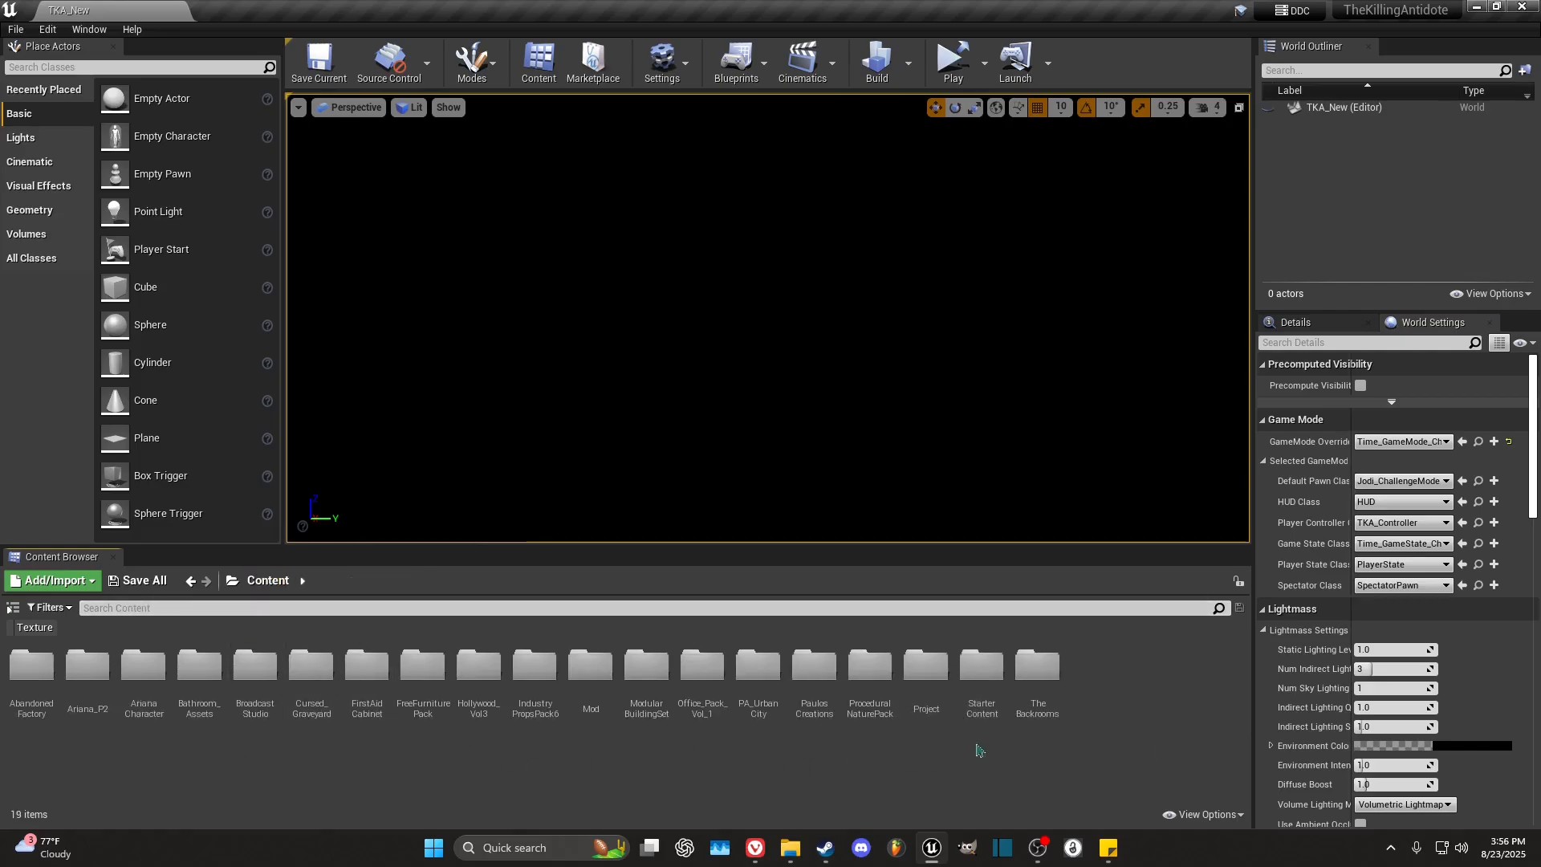
{"action": "left_click", "coordinate": [999, 685]}
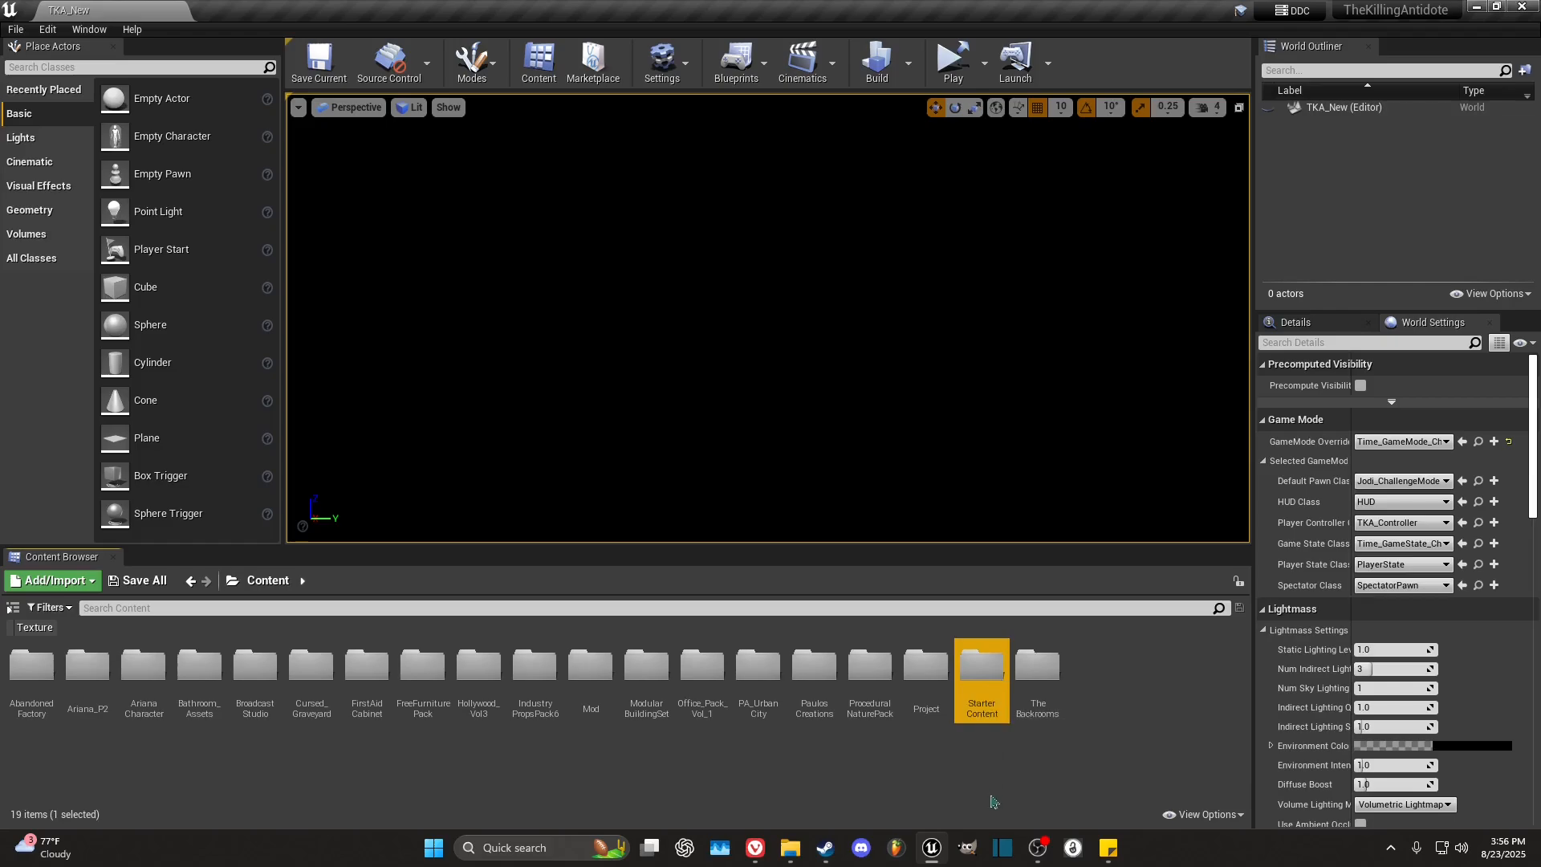
{"action": "left_click", "coordinate": [998, 791]}
{"action": "double_click", "coordinate": [982, 674]}
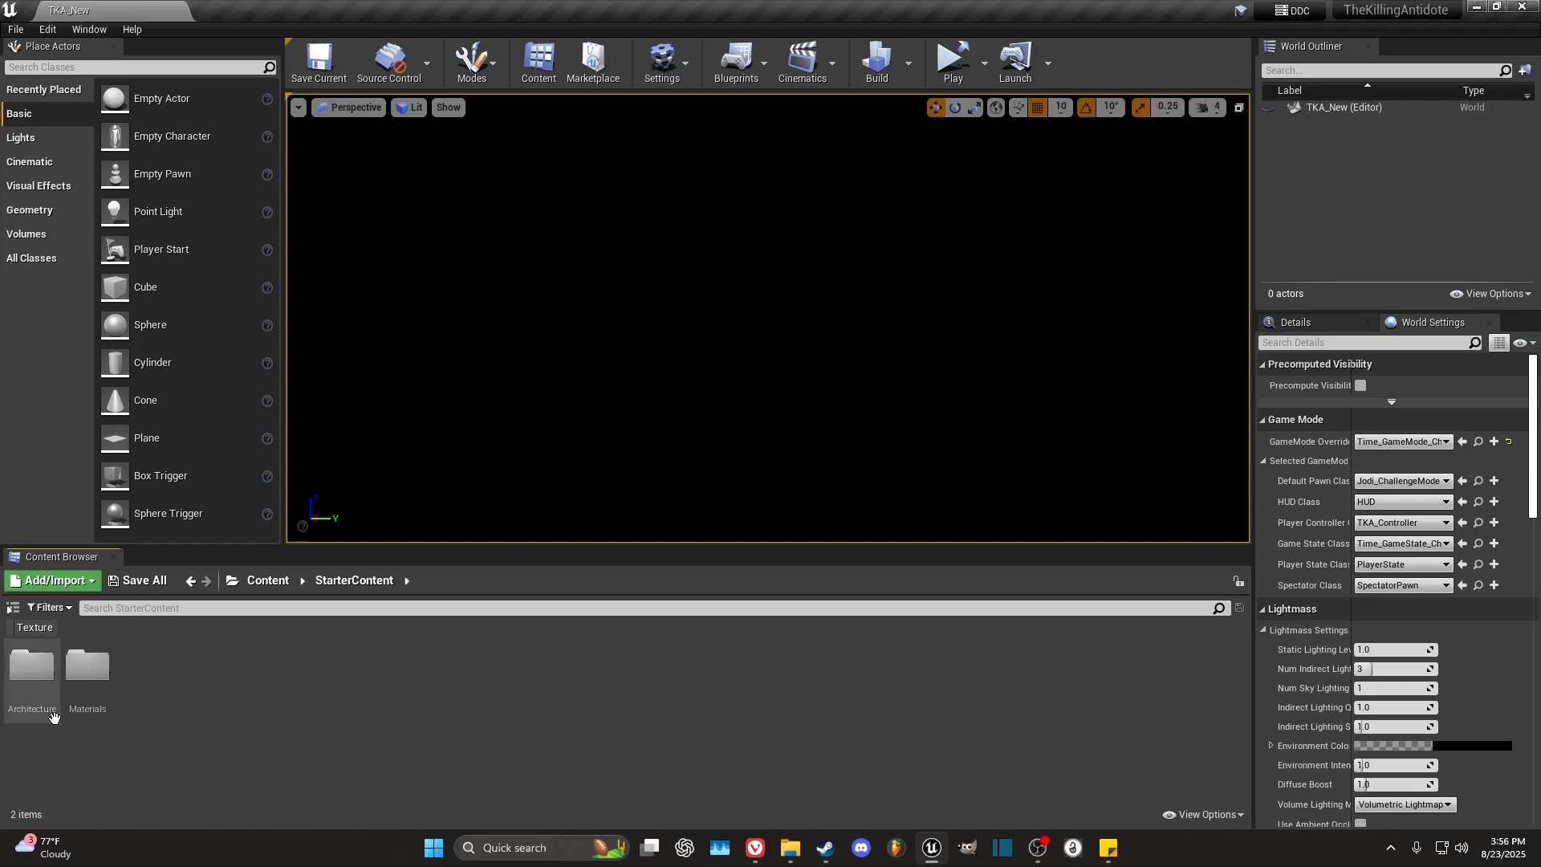
{"action": "double_click", "coordinate": [33, 667]}
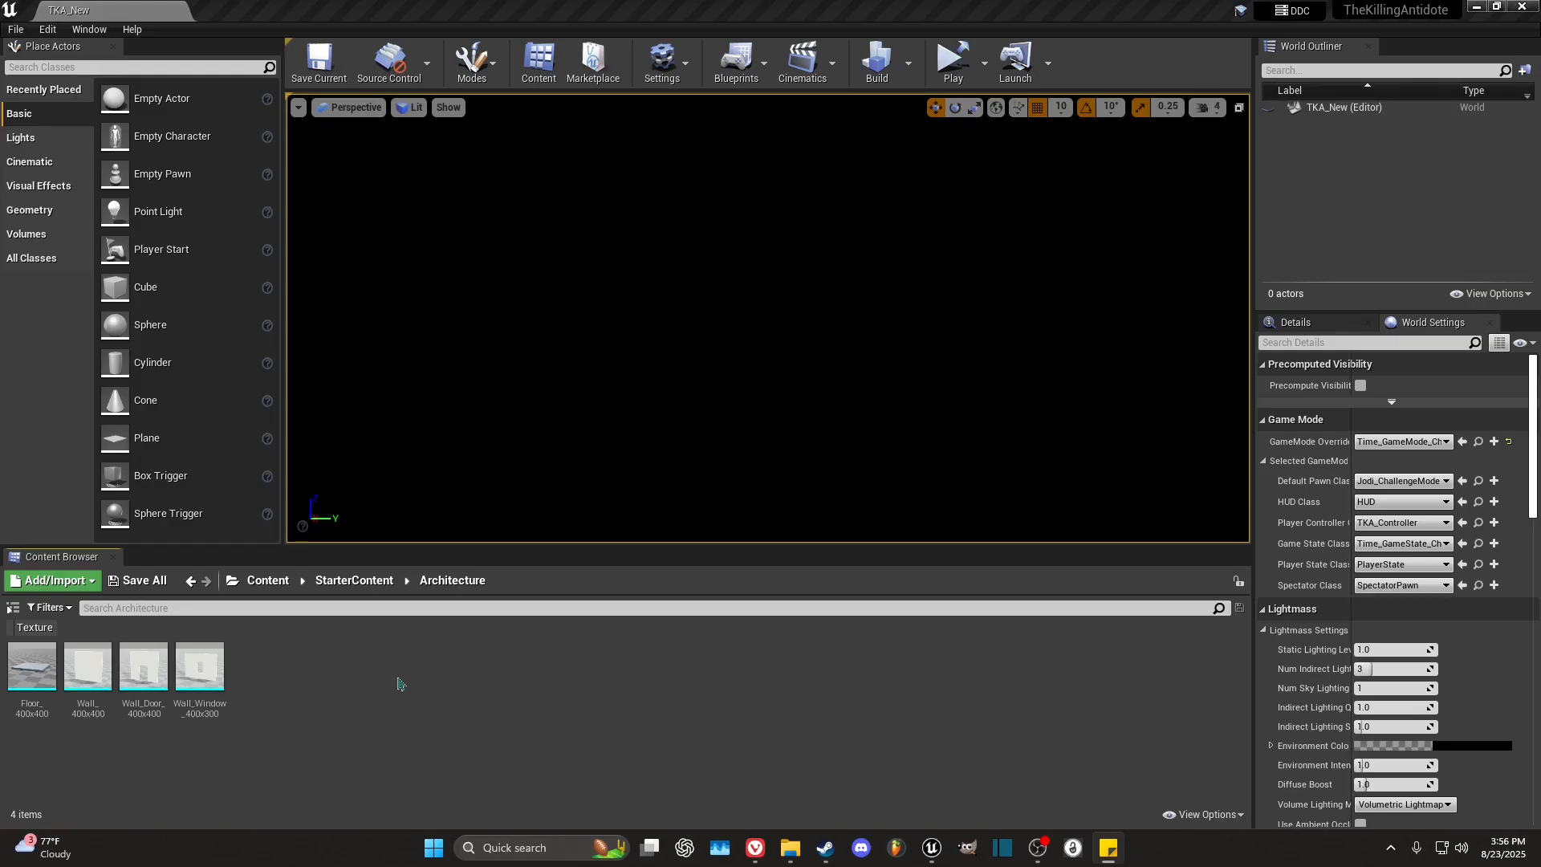
{"action": "left_click", "coordinate": [267, 579]}
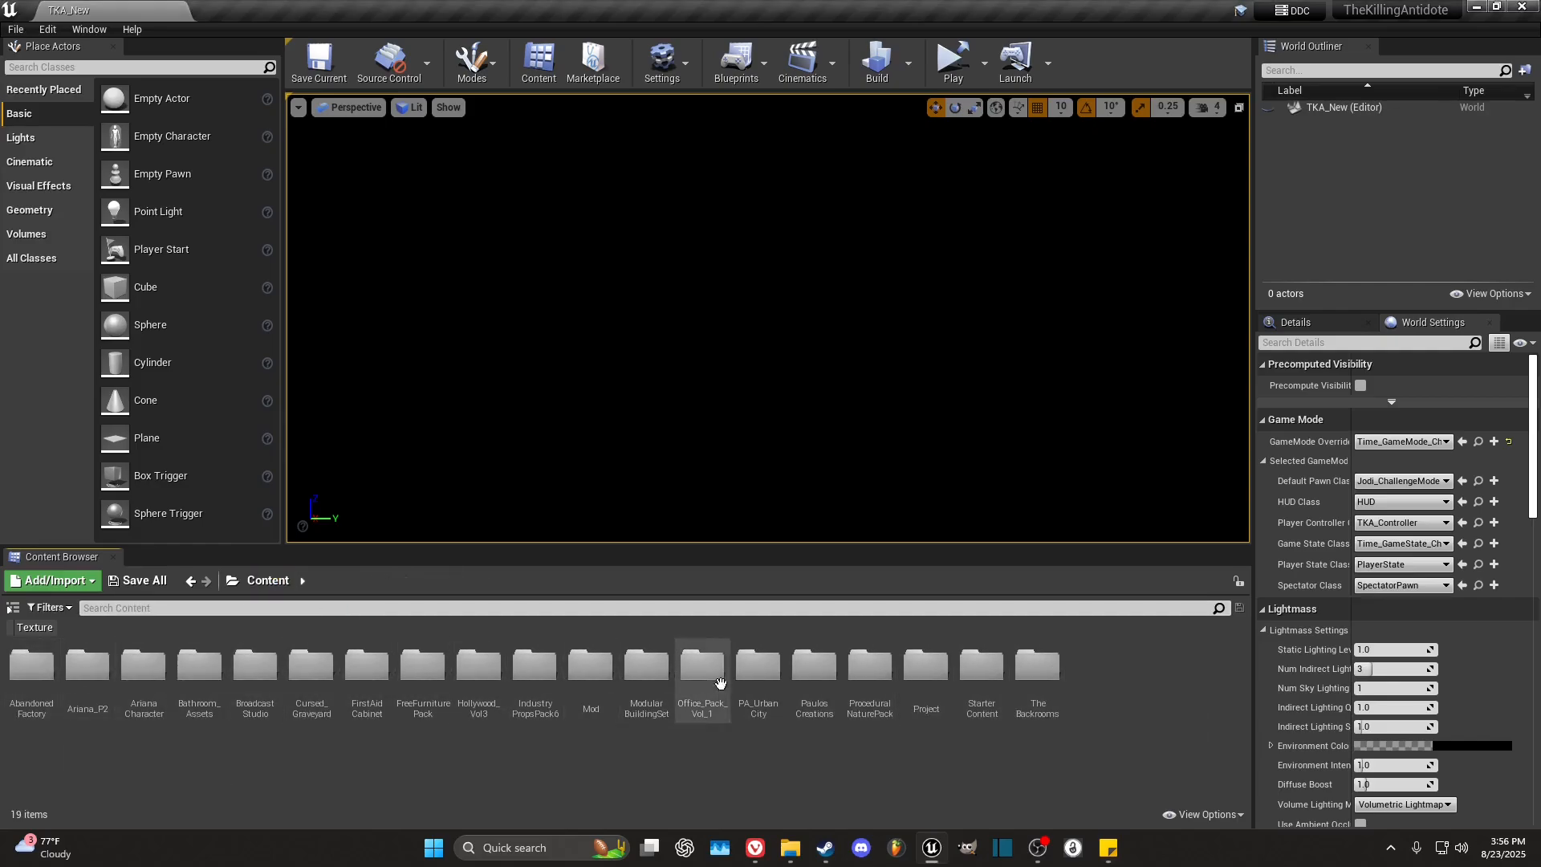
Step: Copy Floor_400x400, Wall_400x400, Wall_Door_400x400 and Wall_Window_400x300 from StarterContent's Architecture folder into the Meshes folder of TKA_New
{"action": "double_click", "coordinate": [982, 666]}
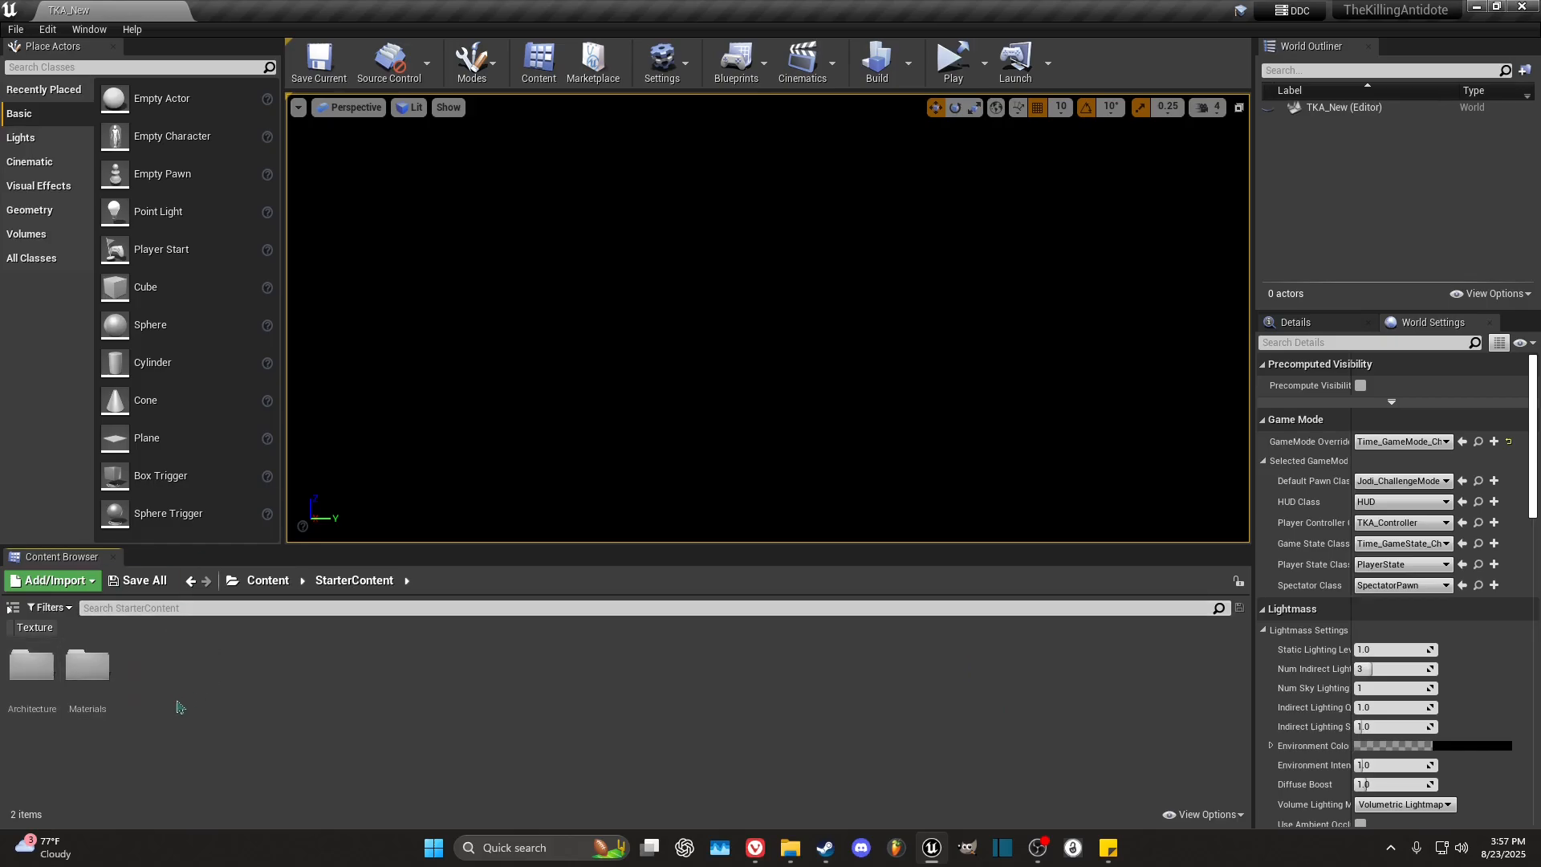
{"action": "double_click", "coordinate": [32, 670]}
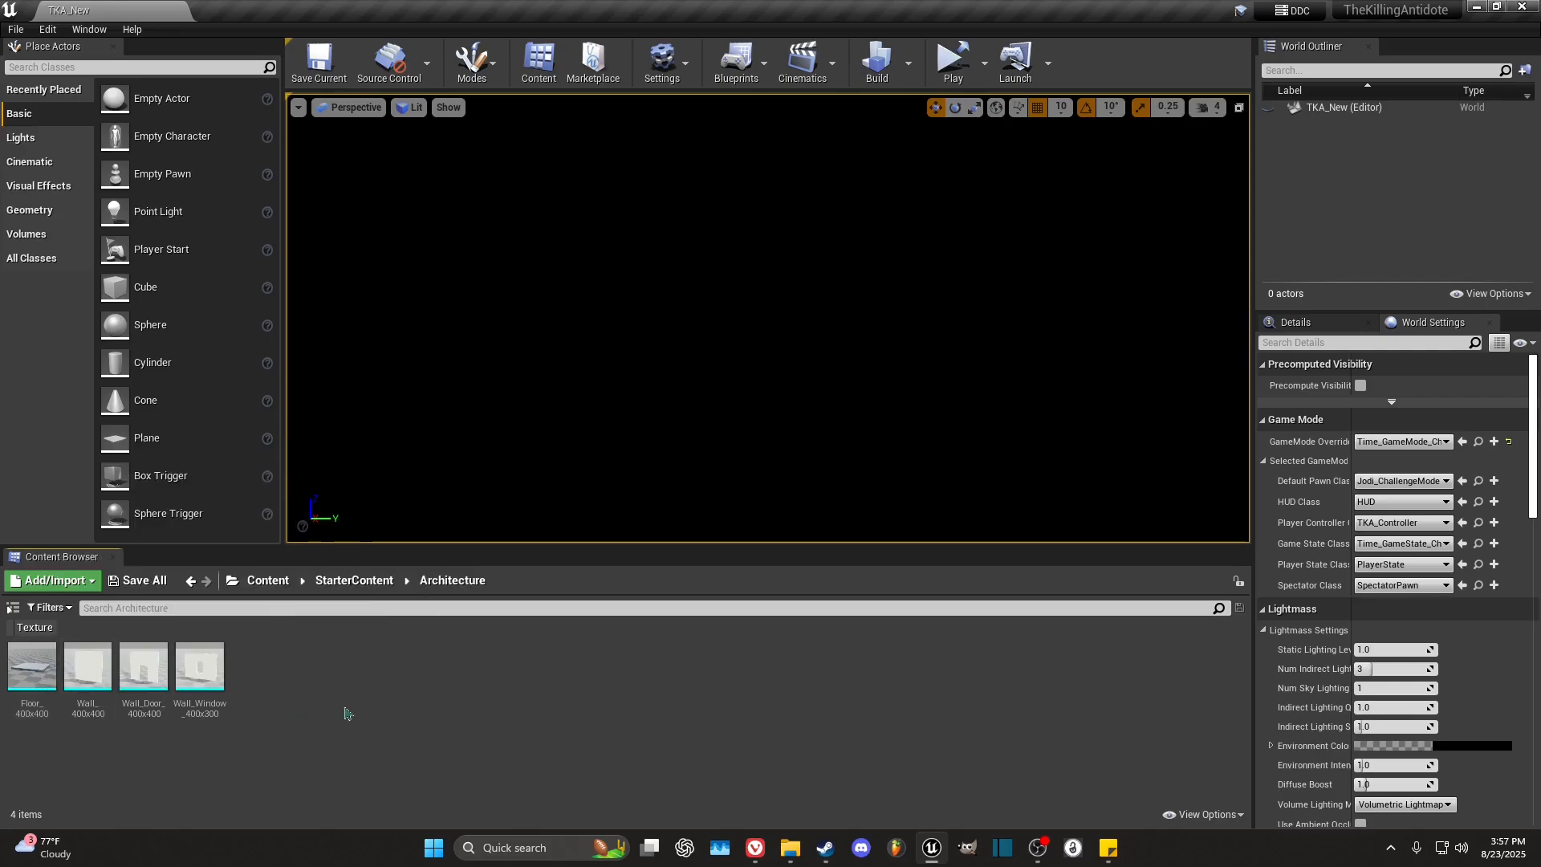
{"action": "left_click", "coordinate": [200, 668]}
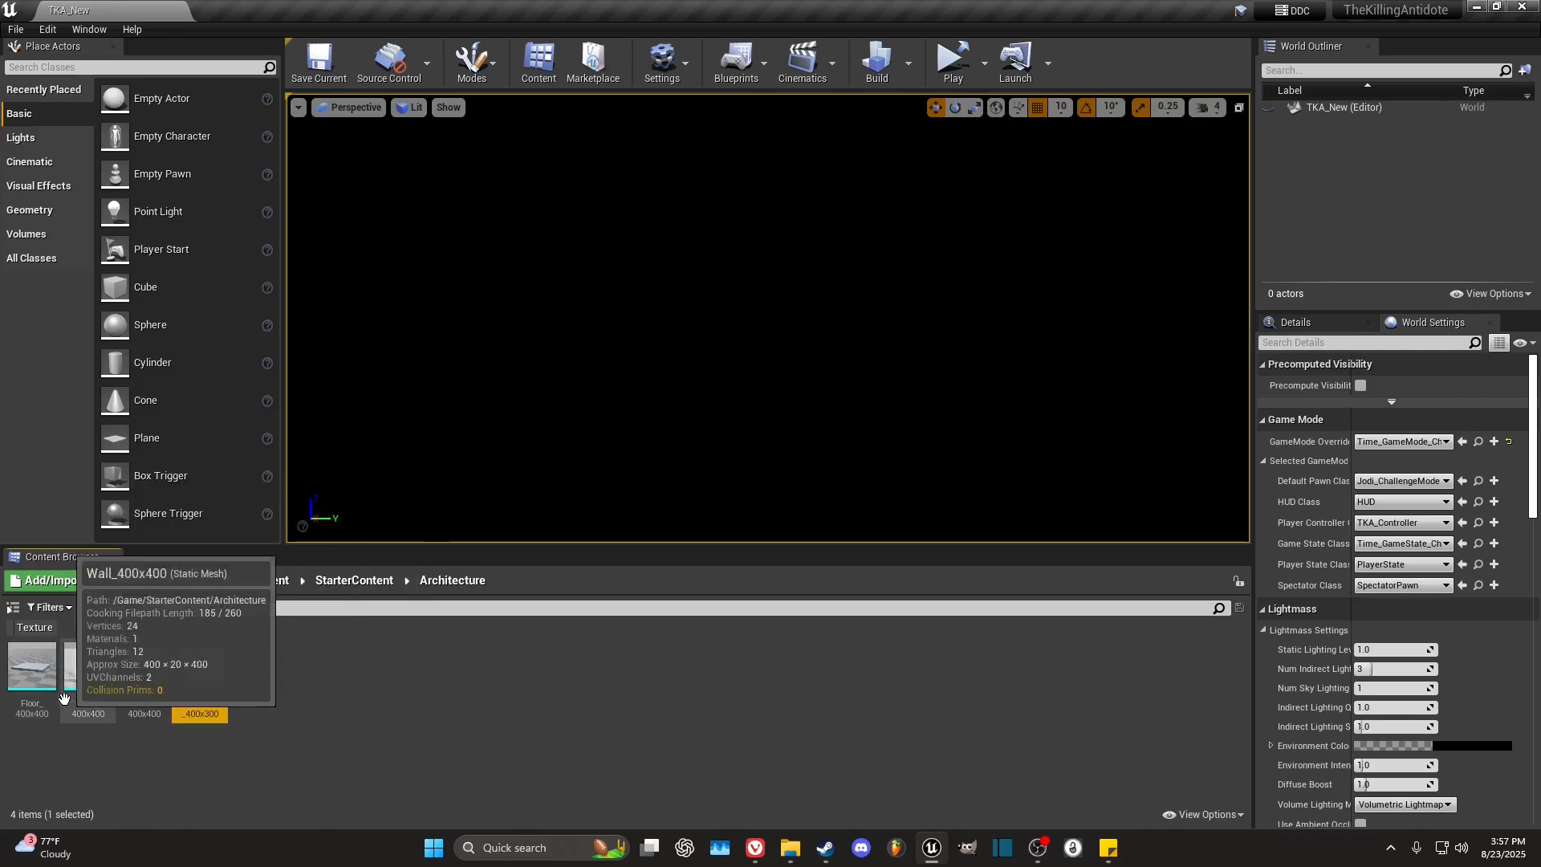
{"action": "left_click", "coordinate": [36, 682], "text": "shift"}
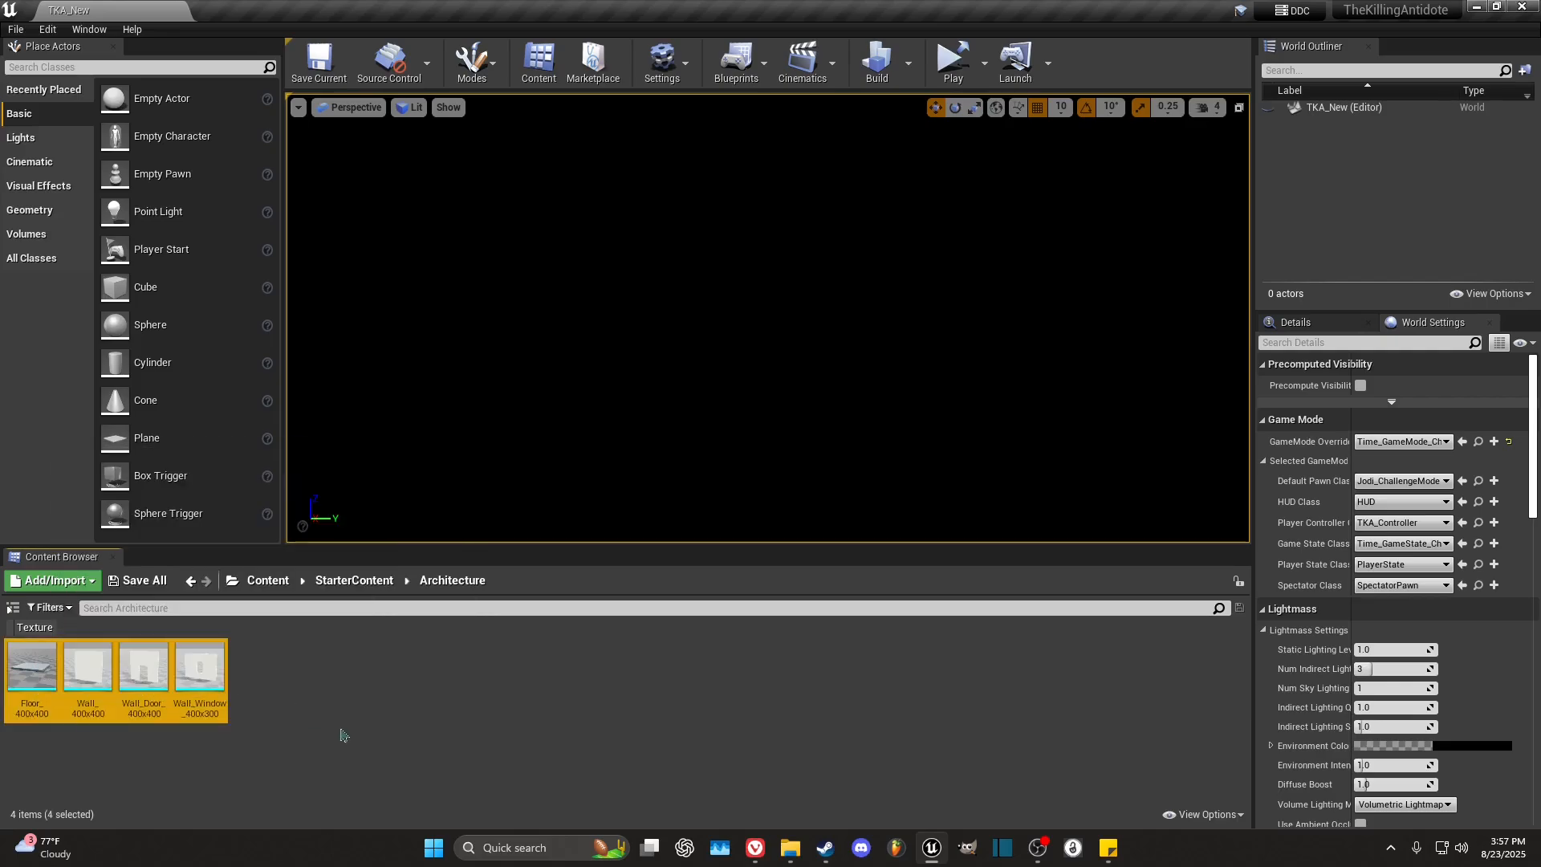
{"action": "left_click", "coordinate": [267, 580]}
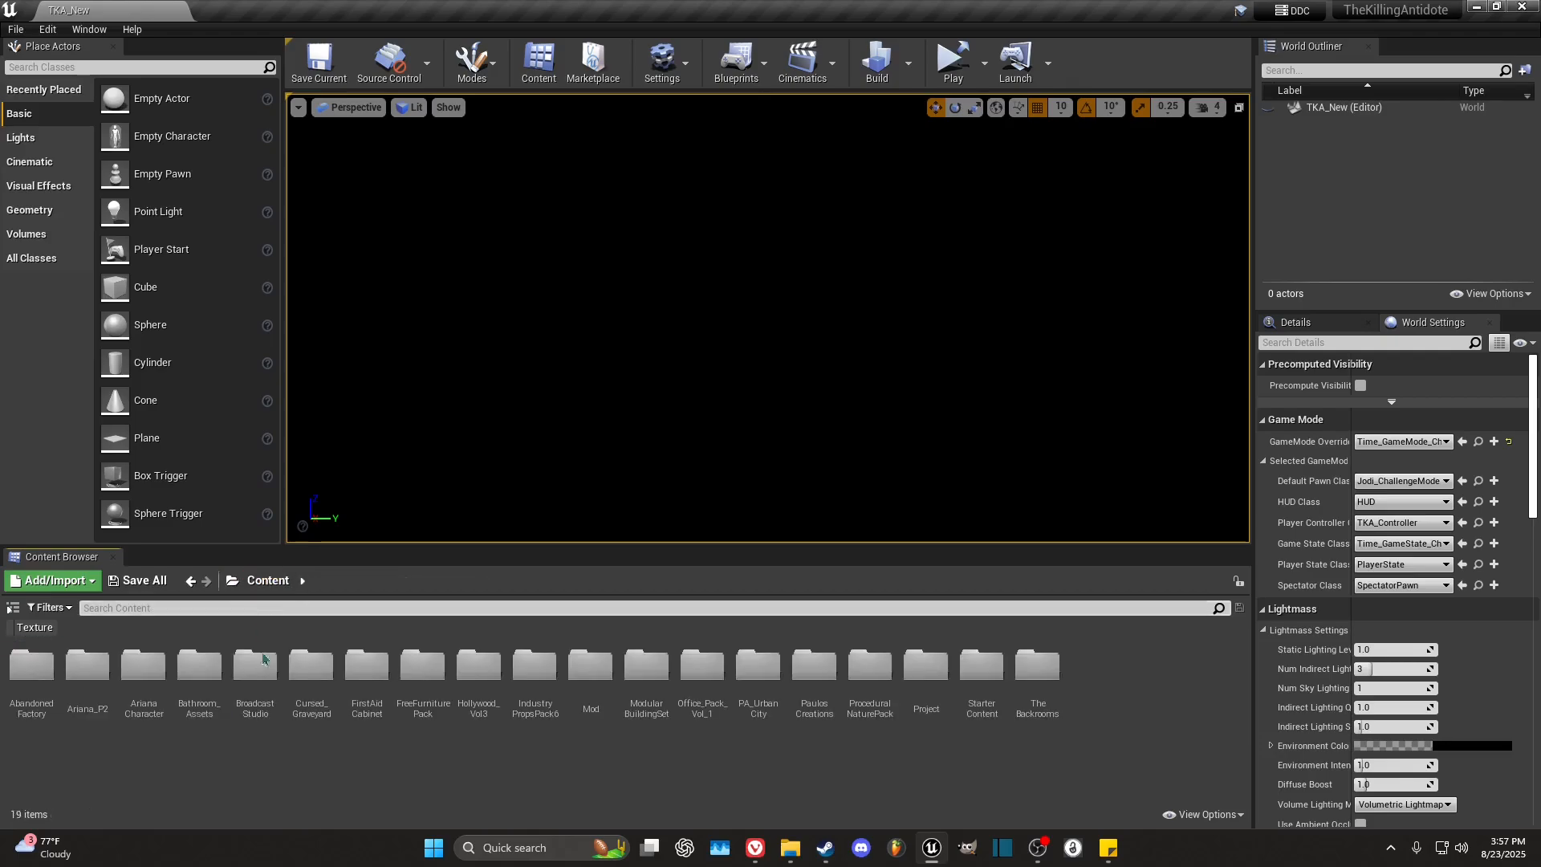
{"action": "double_click", "coordinate": [583, 671]}
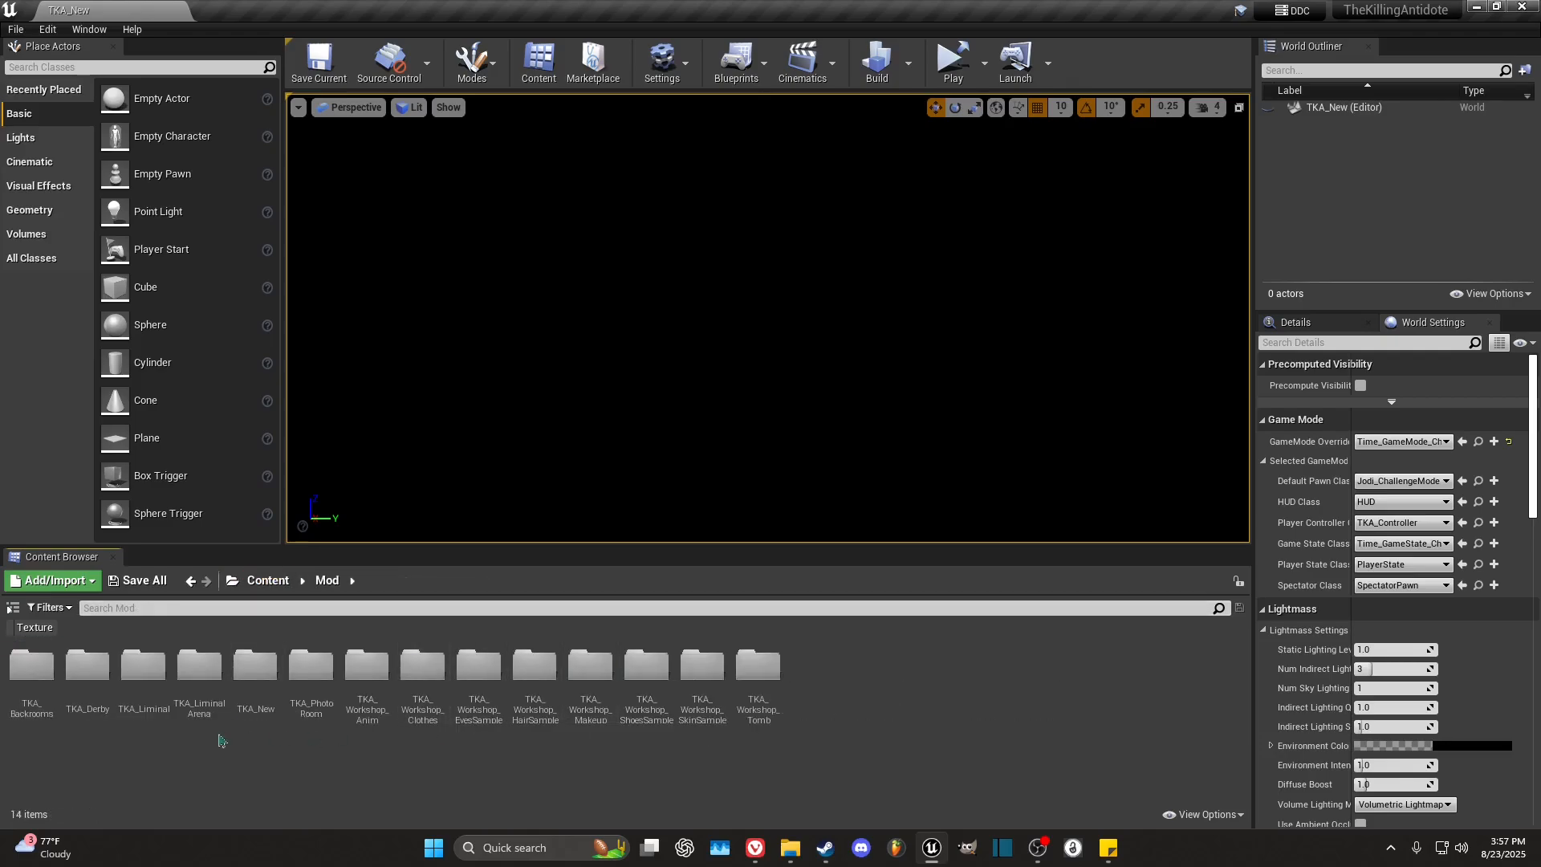
{"action": "double_click", "coordinate": [265, 694]}
{"action": "double_click", "coordinate": [138, 696]}
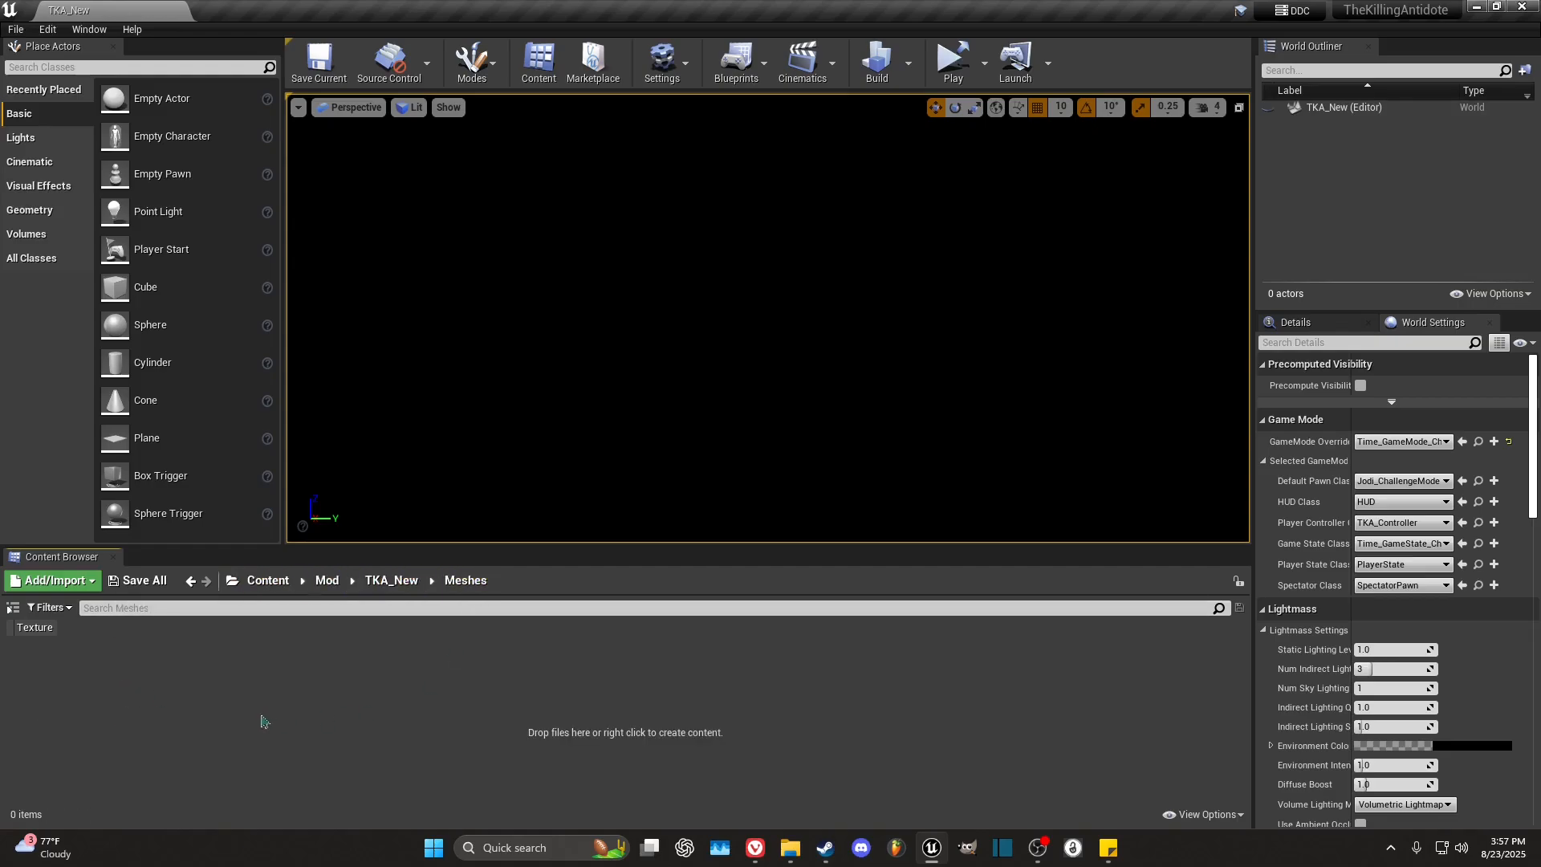
{"action": "key", "text": "ctrl+v"}
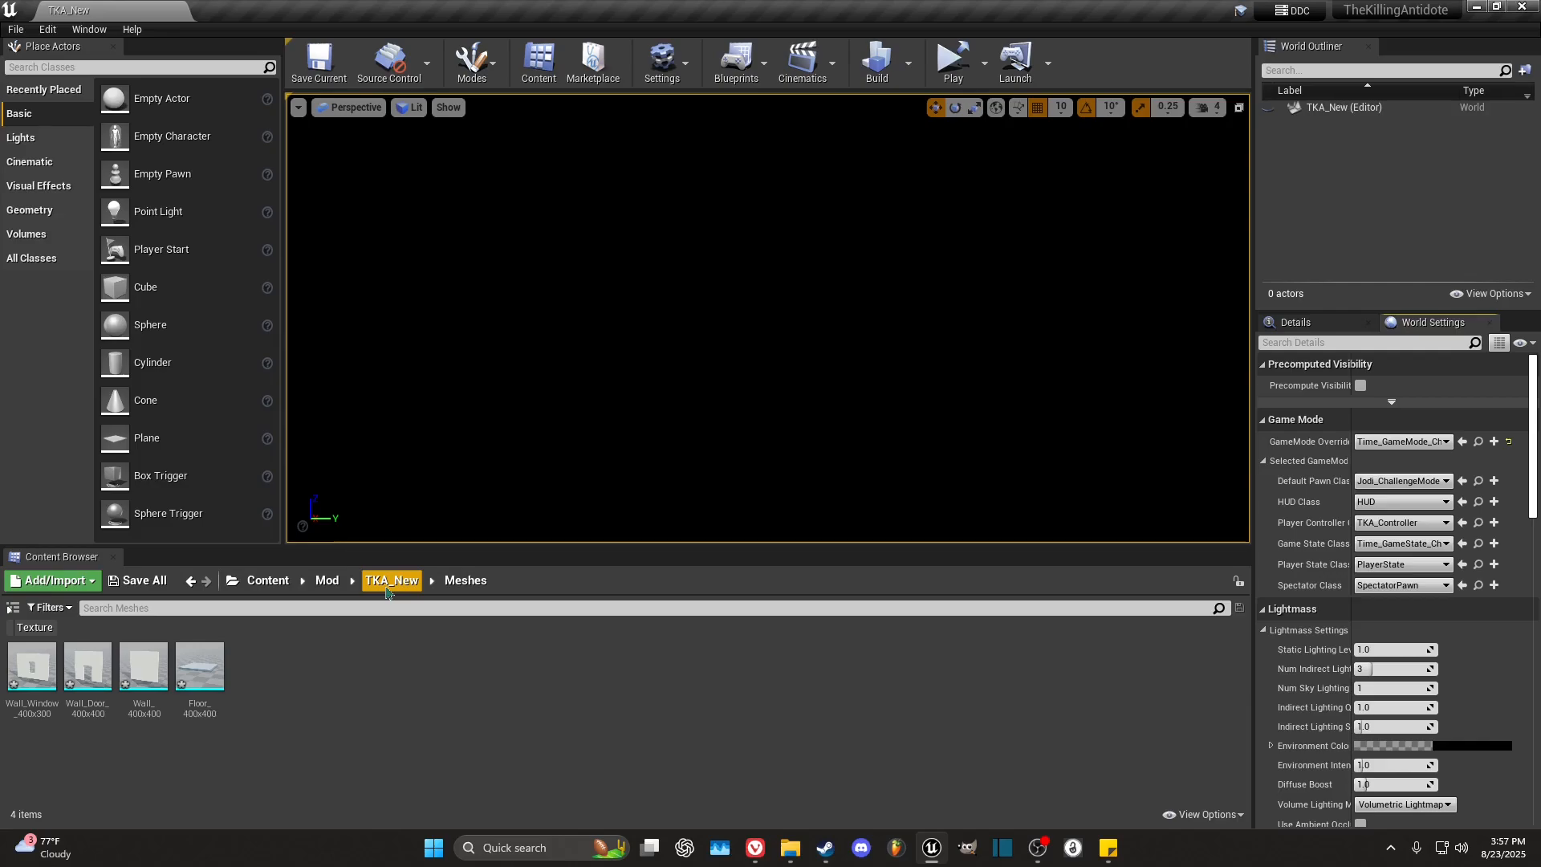
Step: Look through the Content, Mod and TKA_New folders, including the copied meshes in TKA_New's Meshes folder
{"action": "left_click", "coordinate": [269, 580]}
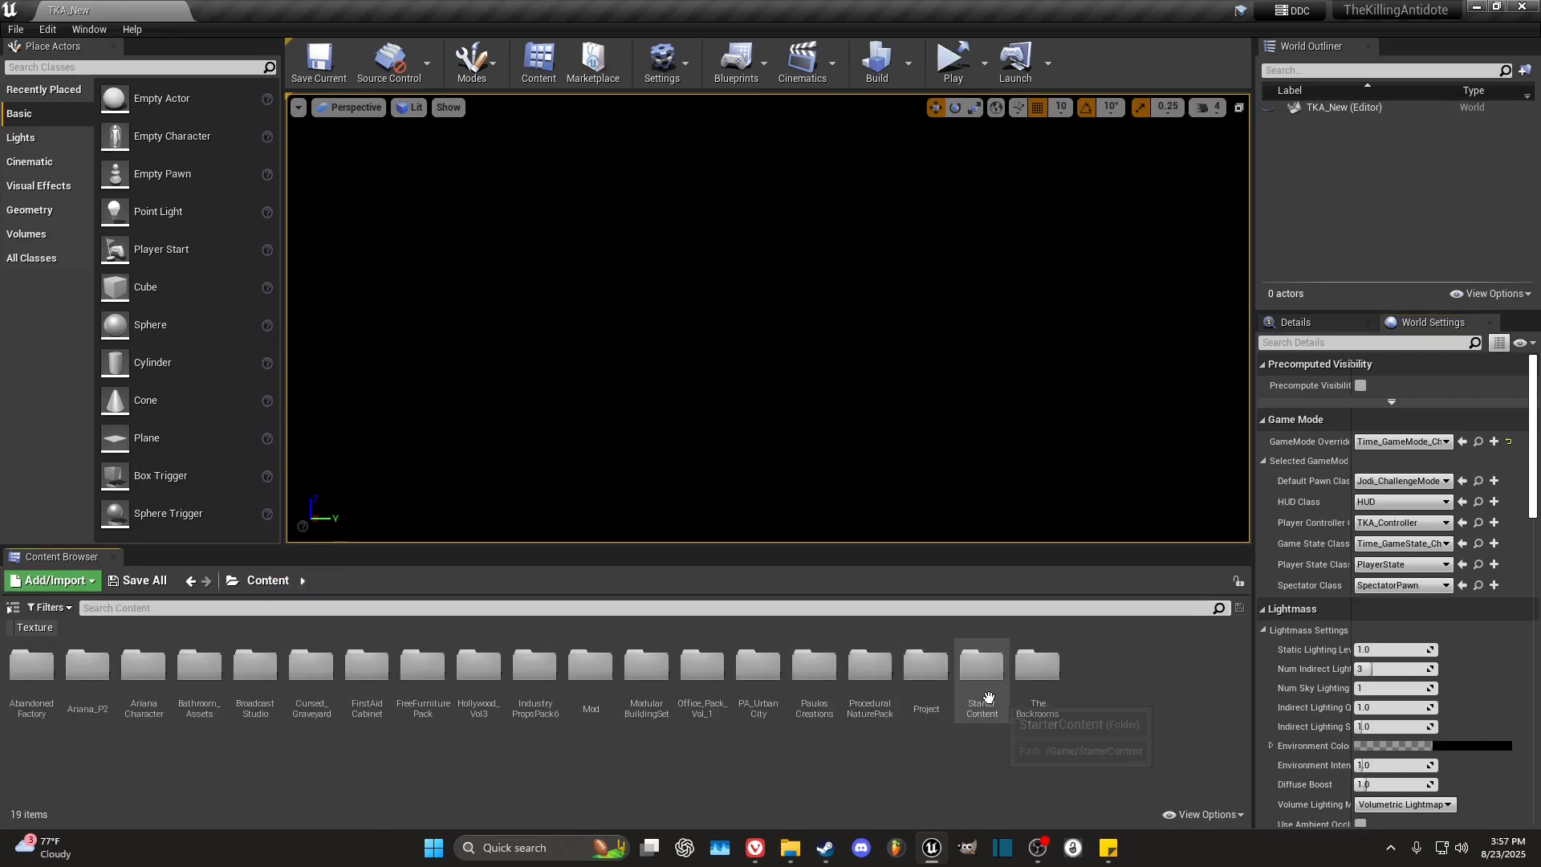
{"action": "double_click", "coordinate": [988, 697]}
{"action": "left_click", "coordinate": [273, 583]}
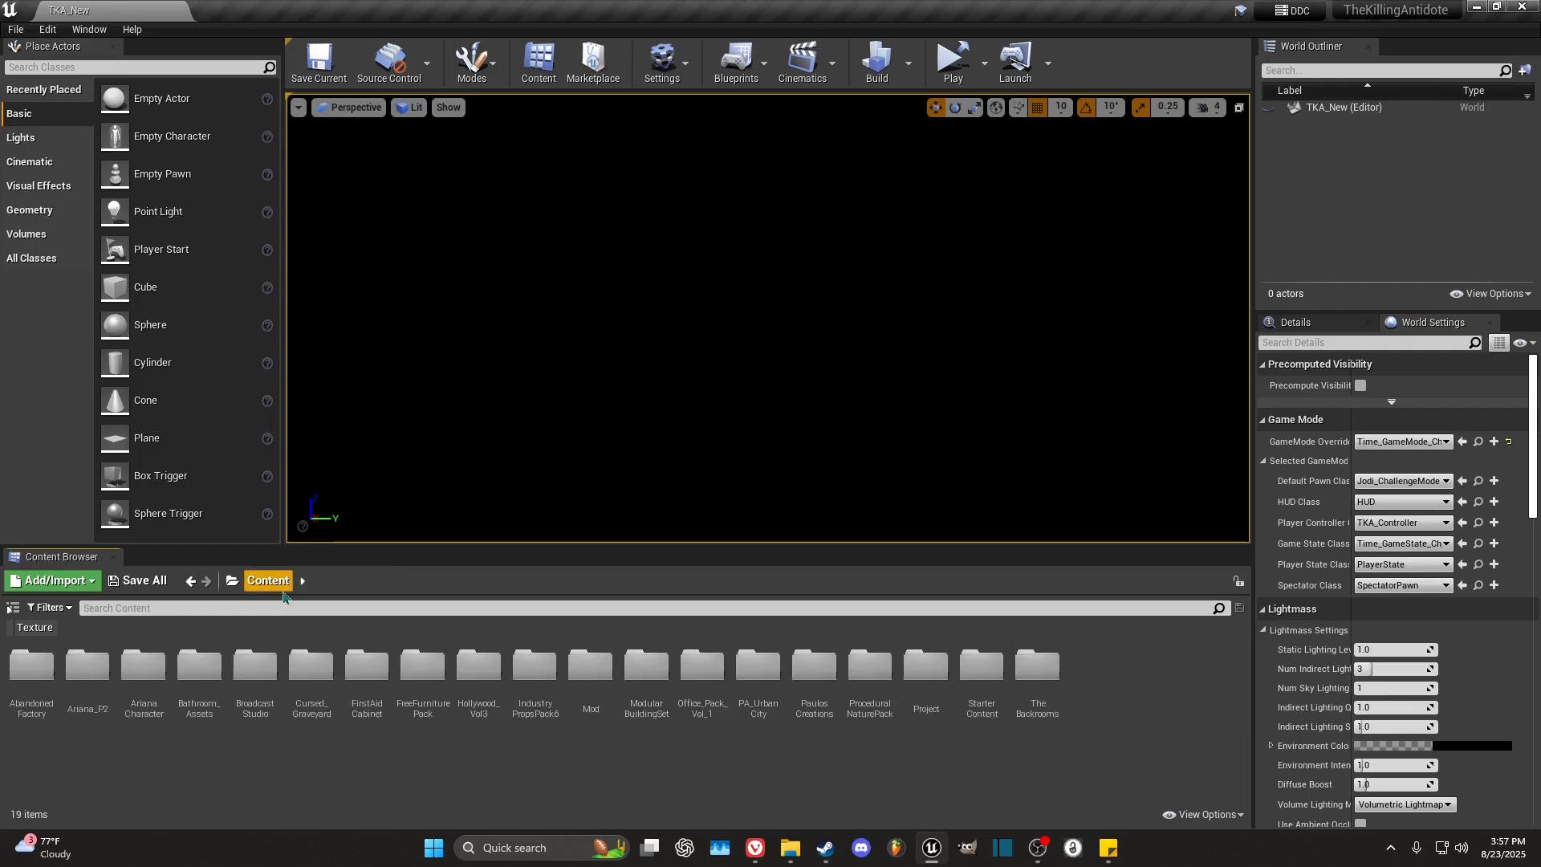
{"action": "double_click", "coordinate": [590, 674]}
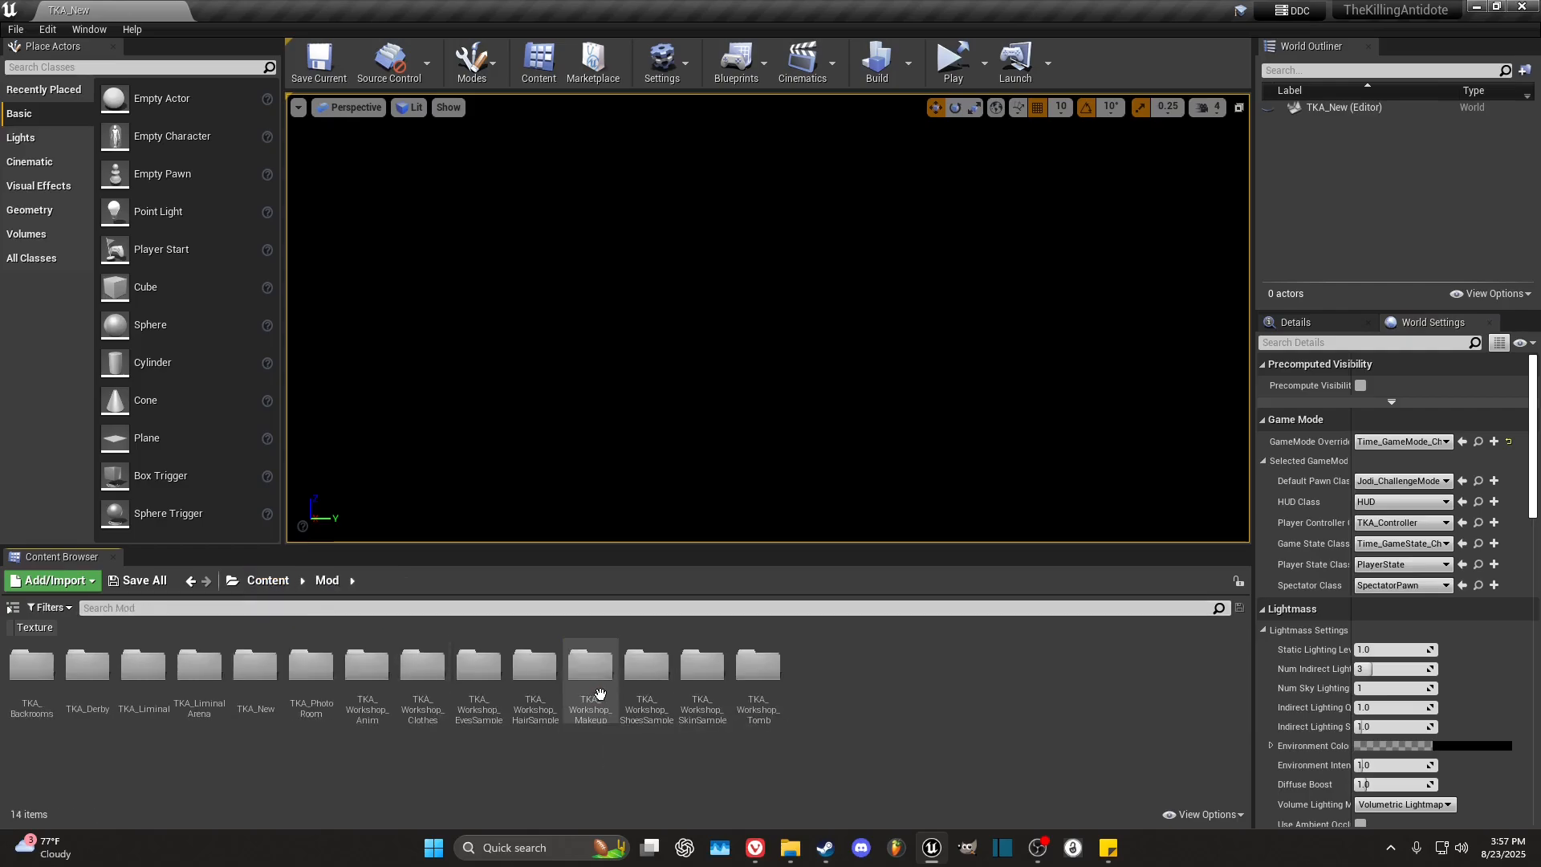
{"action": "double_click", "coordinate": [271, 707]}
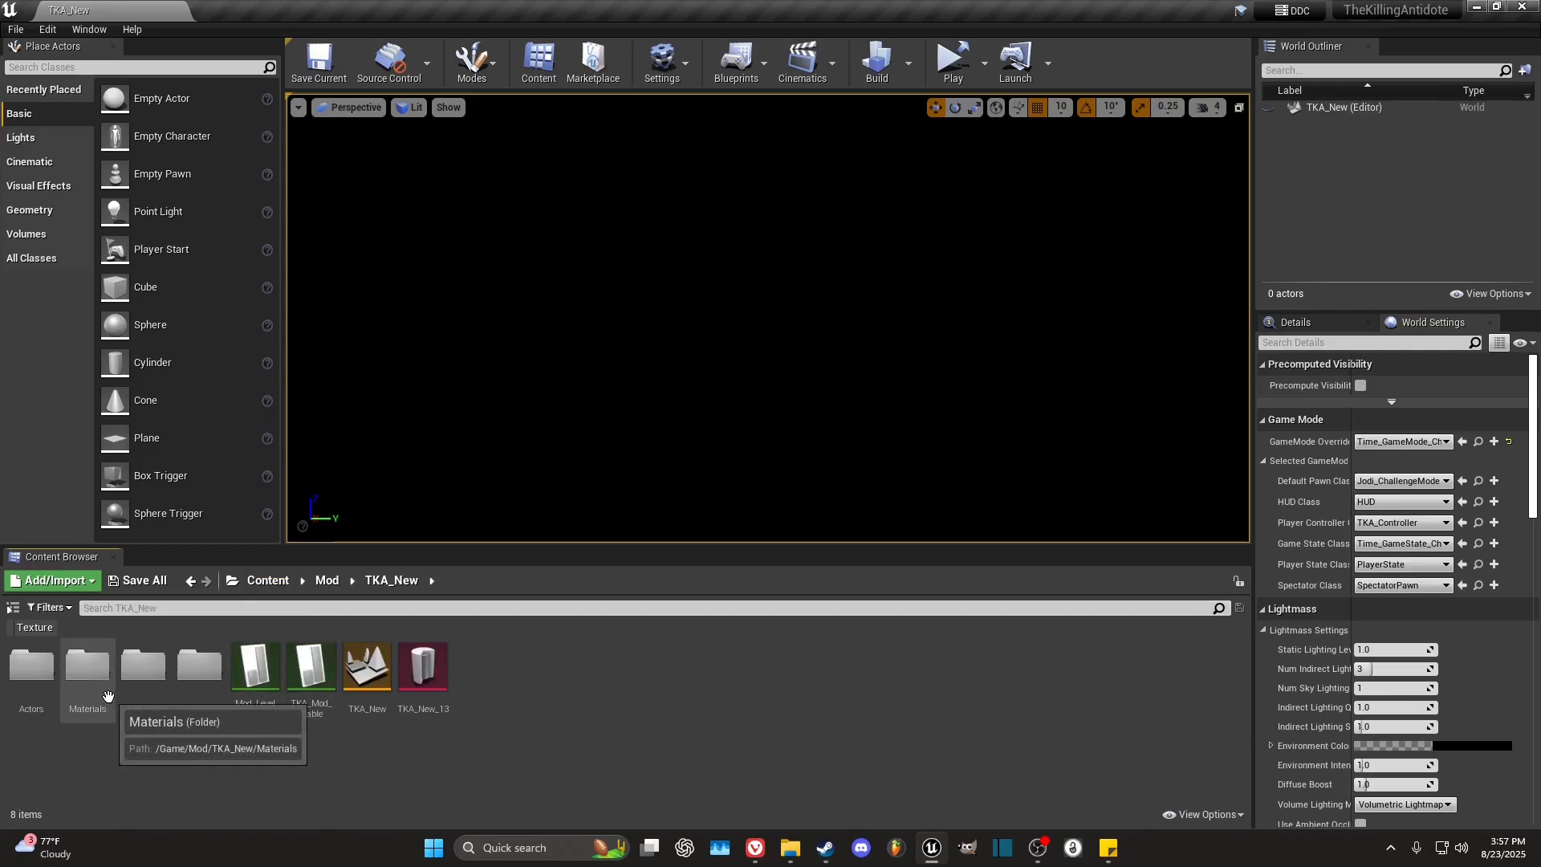
{"action": "double_click", "coordinate": [143, 671]}
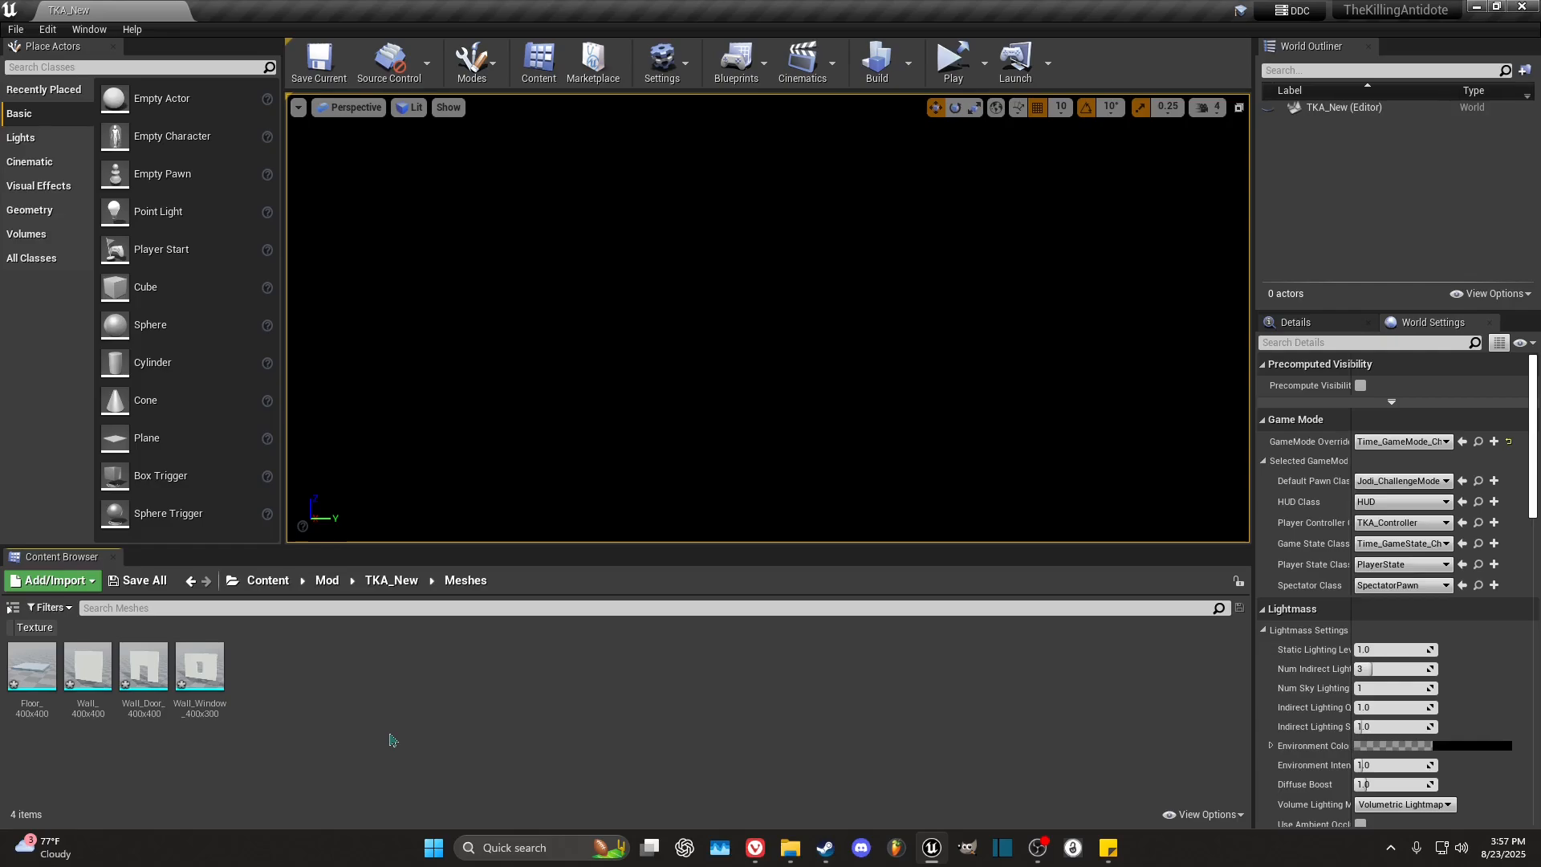
{"action": "left_click", "coordinate": [387, 584]}
{"action": "left_click", "coordinate": [363, 671]}
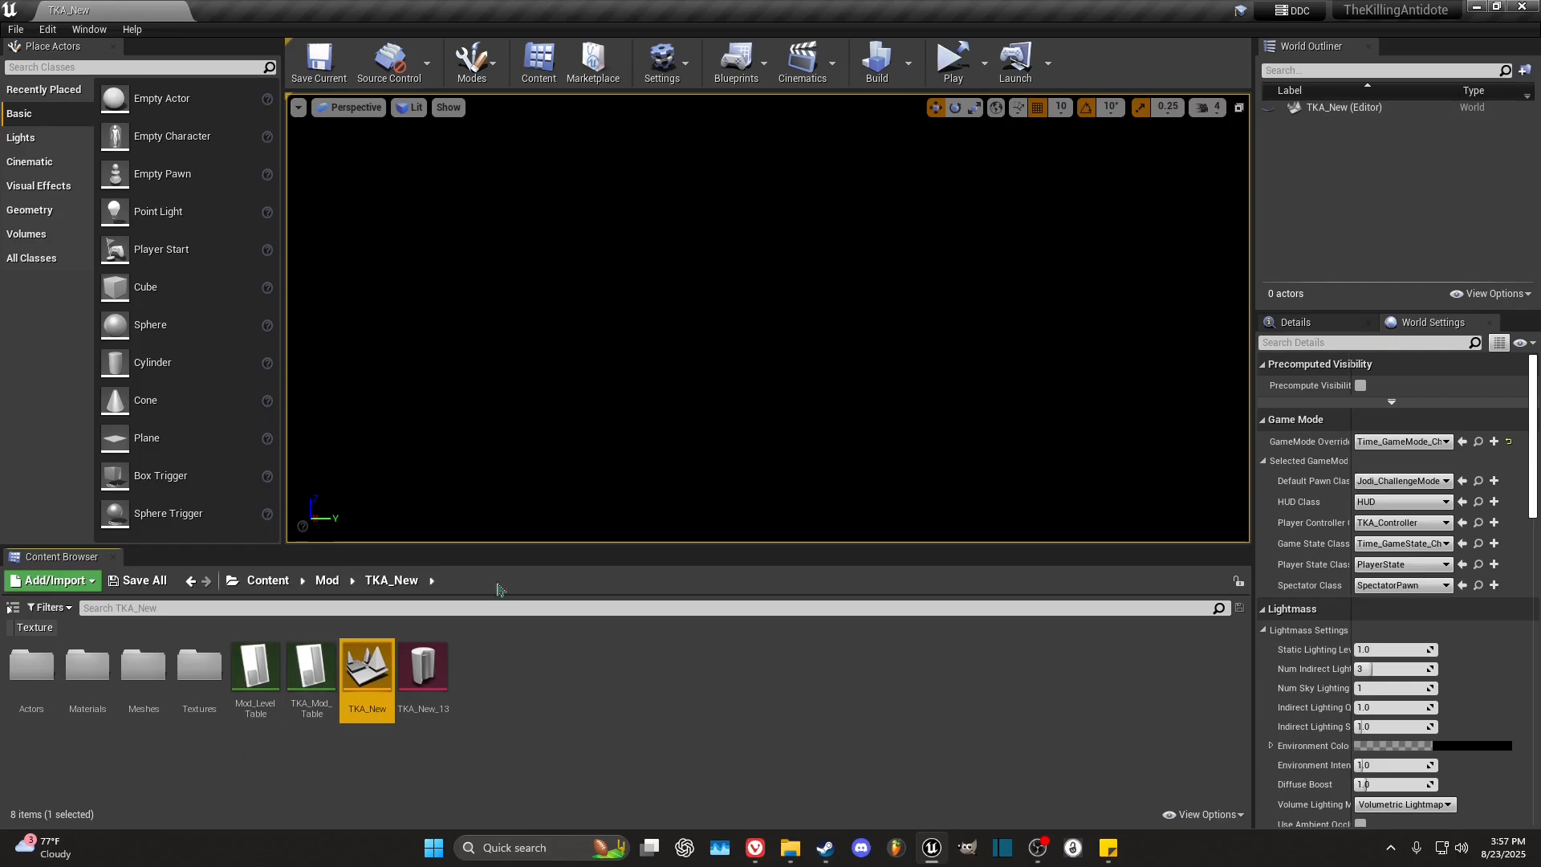
{"action": "left_click", "coordinate": [268, 580]}
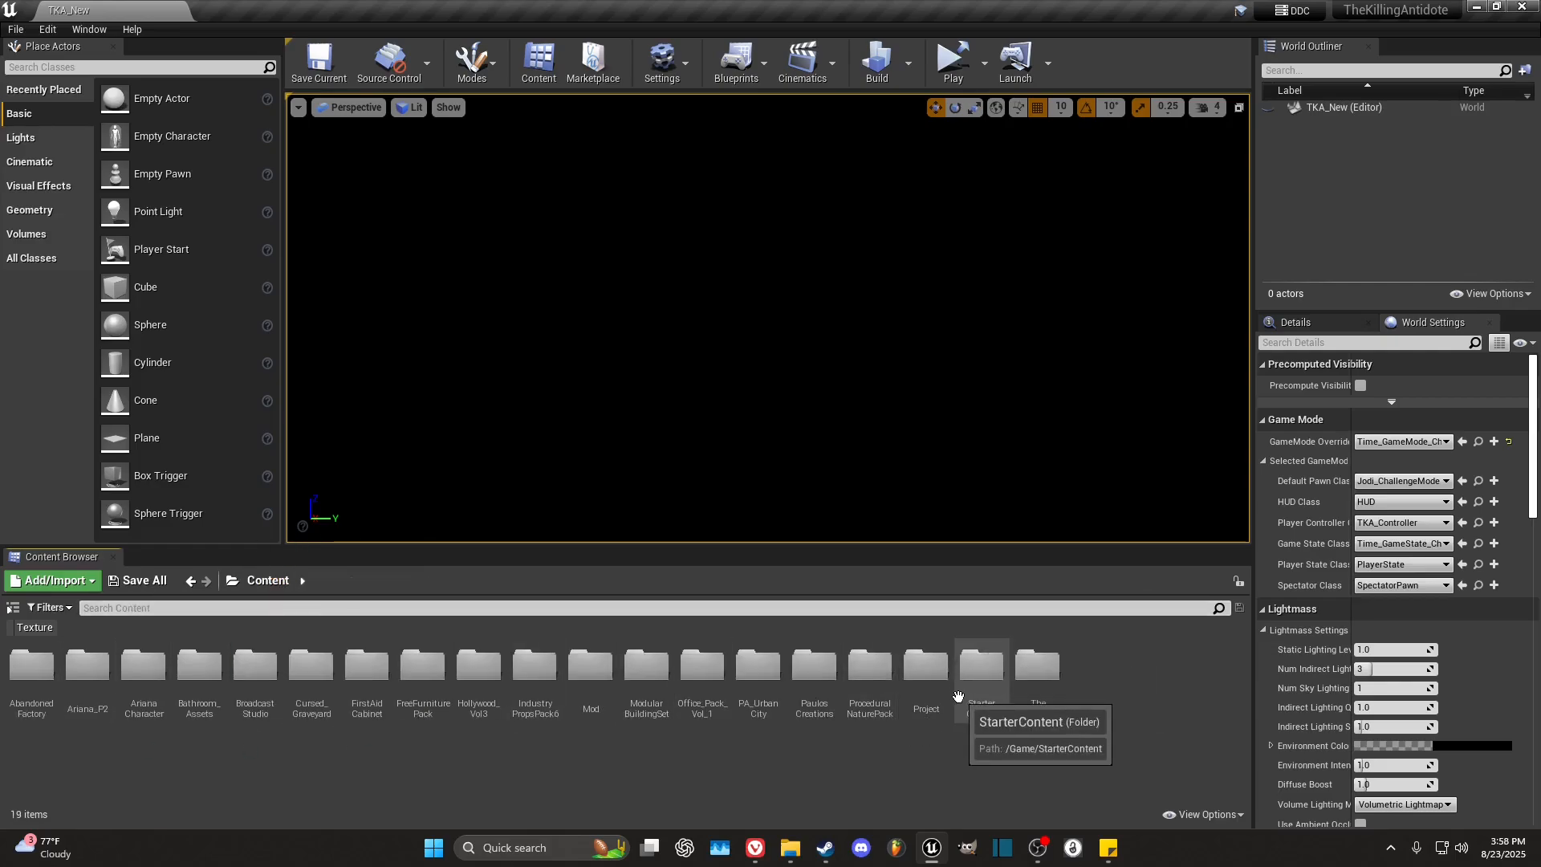
{"action": "double_click", "coordinate": [592, 671]}
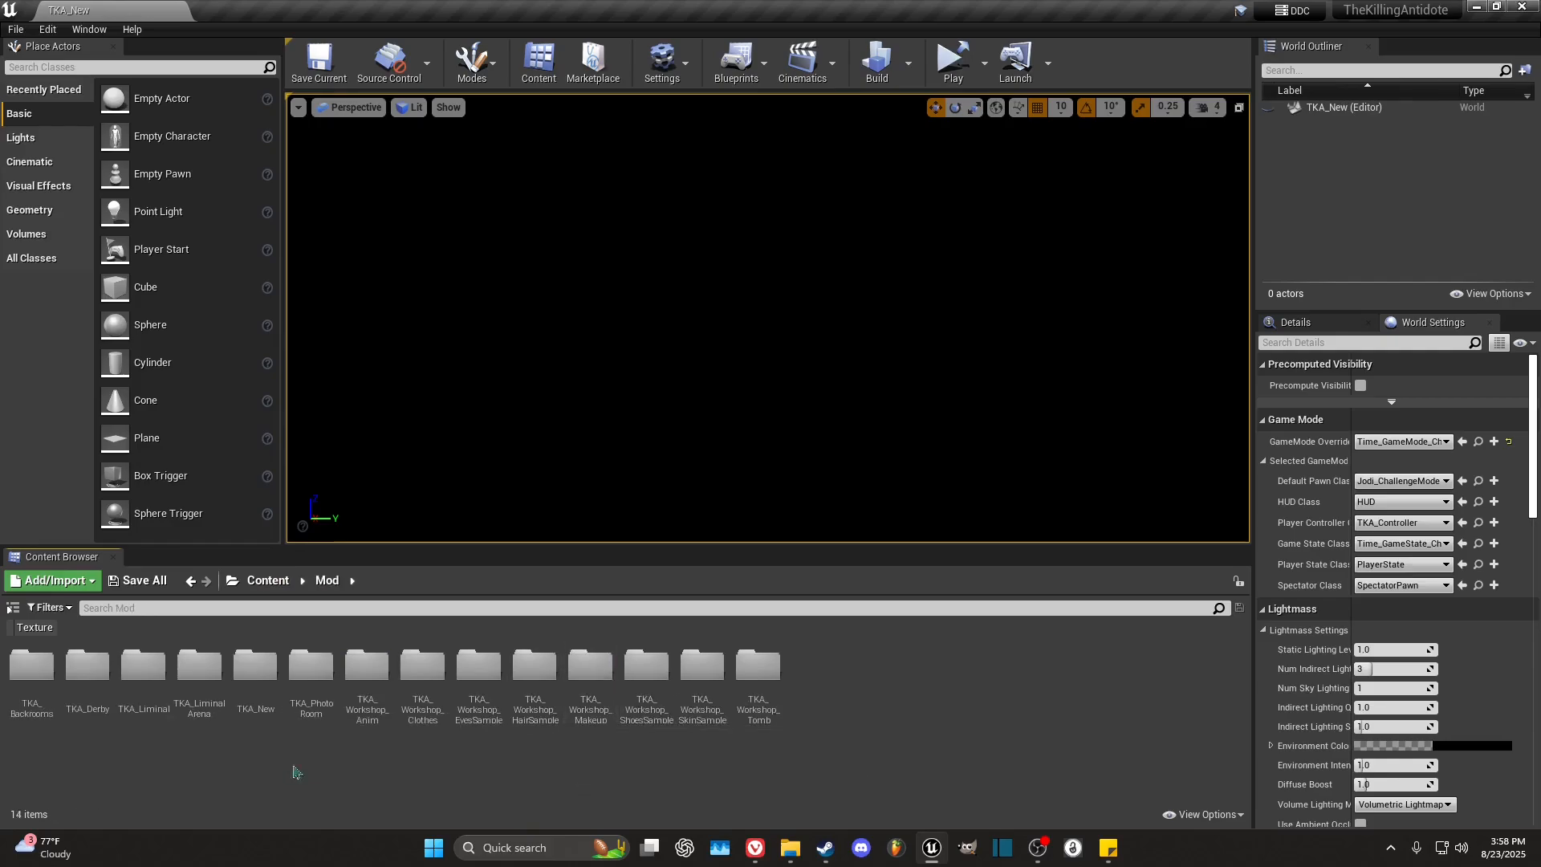
{"action": "double_click", "coordinate": [250, 704]}
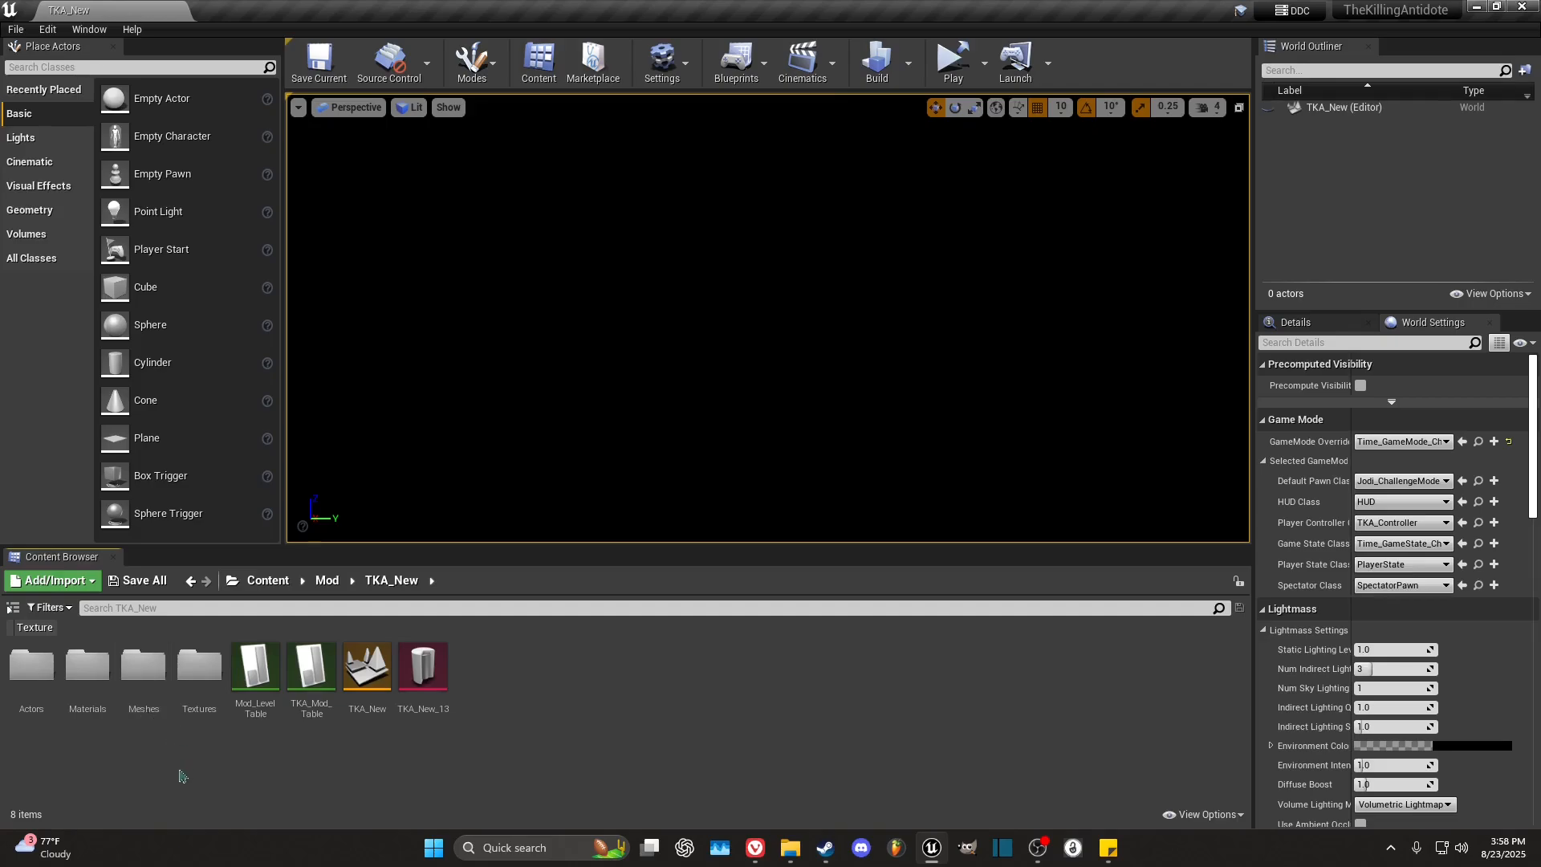
{"action": "double_click", "coordinate": [143, 668]}
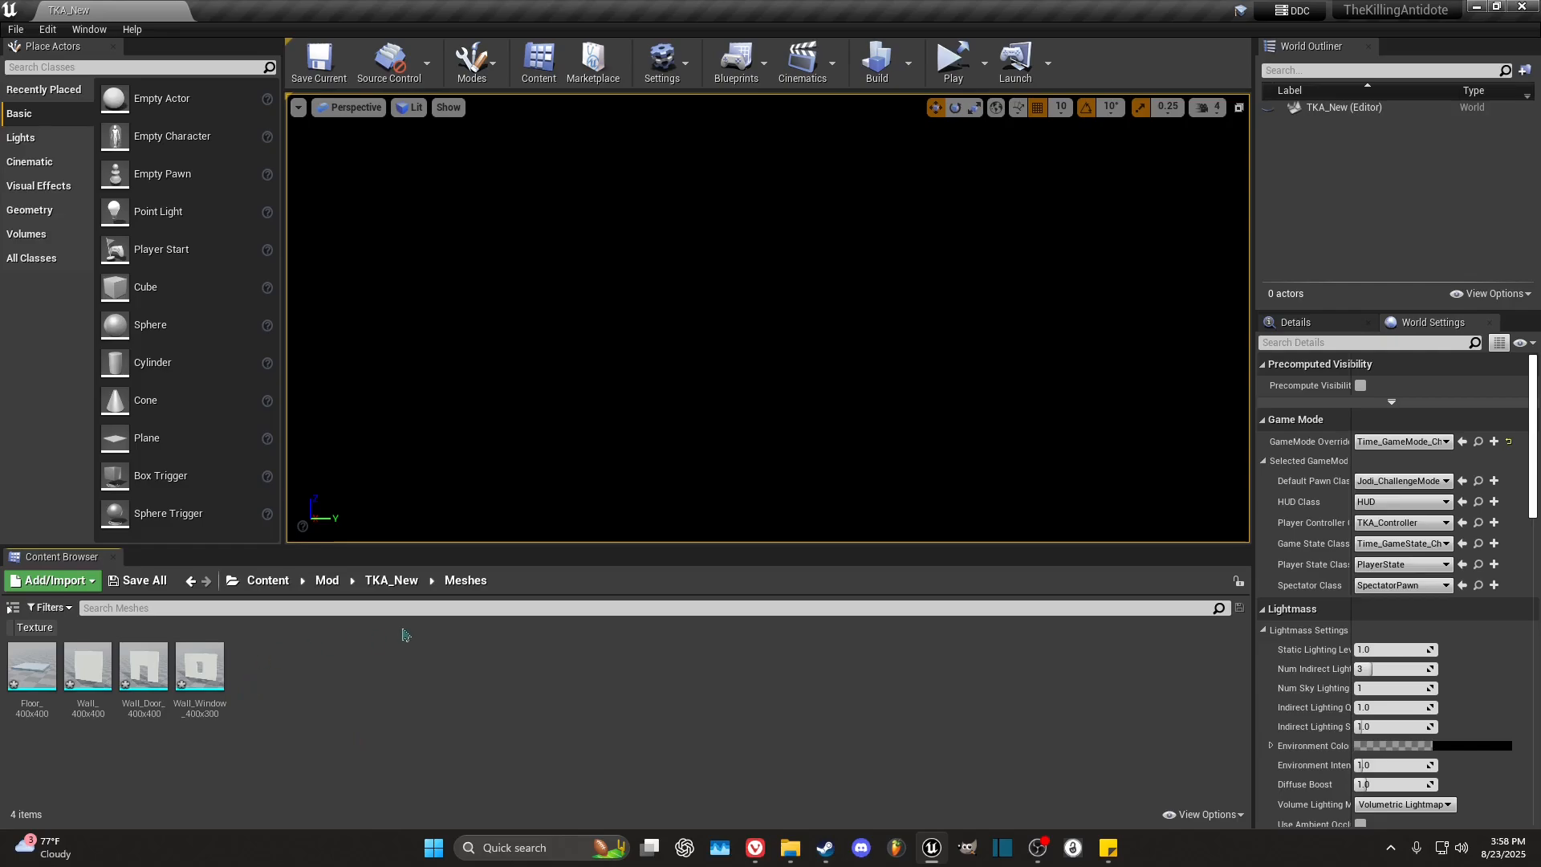
Step: Copy M_Basic_Floor and M_Basic_Wall from StarterContent's Materials folder into the Materials folder of TKA_New
{"action": "left_click", "coordinate": [327, 580]}
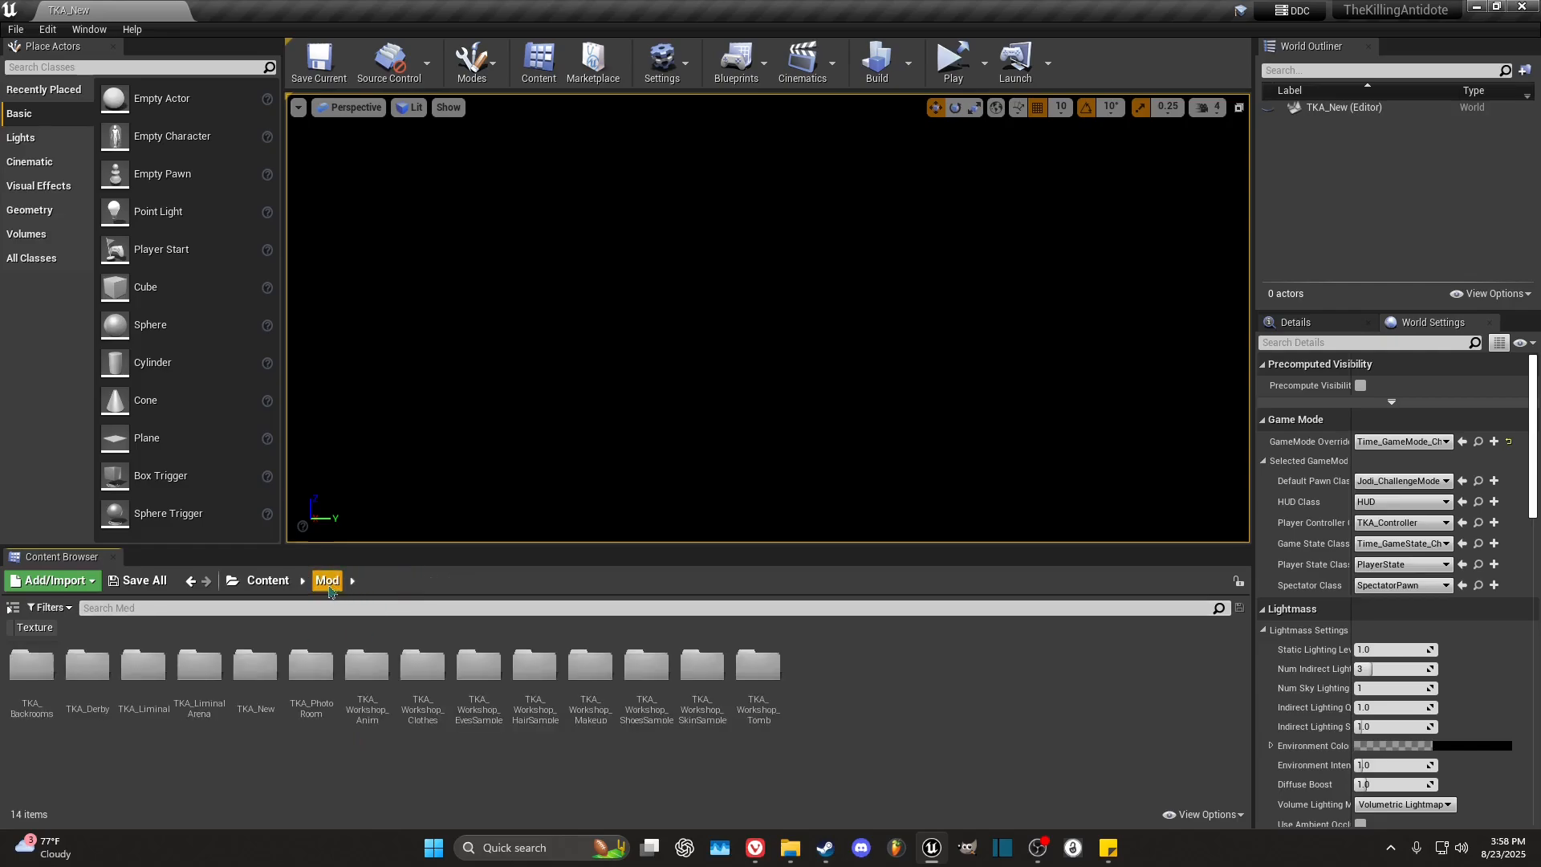
{"action": "left_click", "coordinate": [253, 584]}
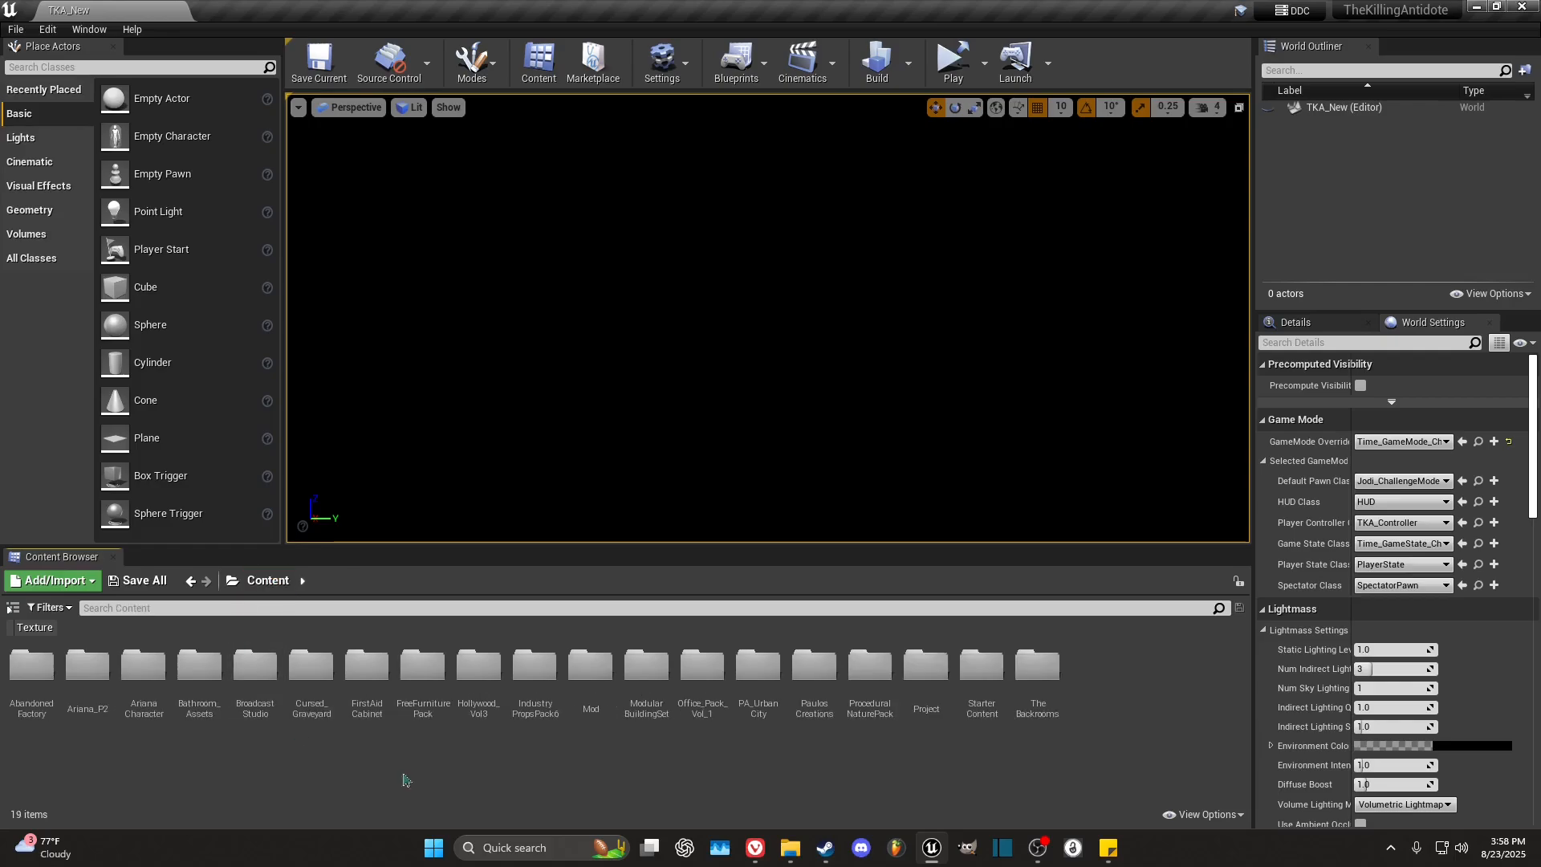
{"action": "double_click", "coordinate": [979, 705]}
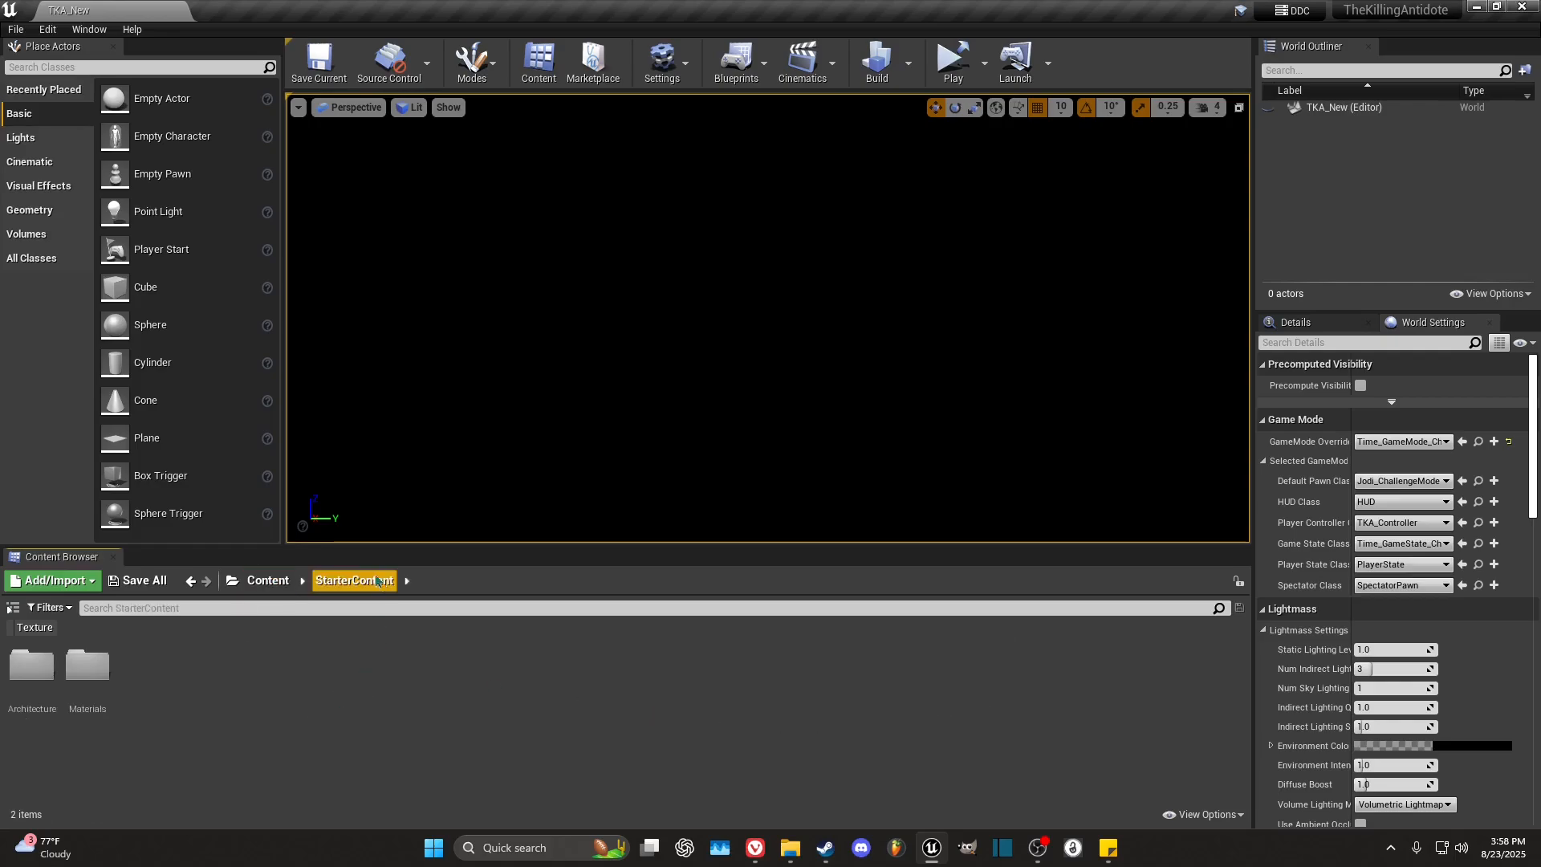
{"action": "double_click", "coordinate": [88, 666]}
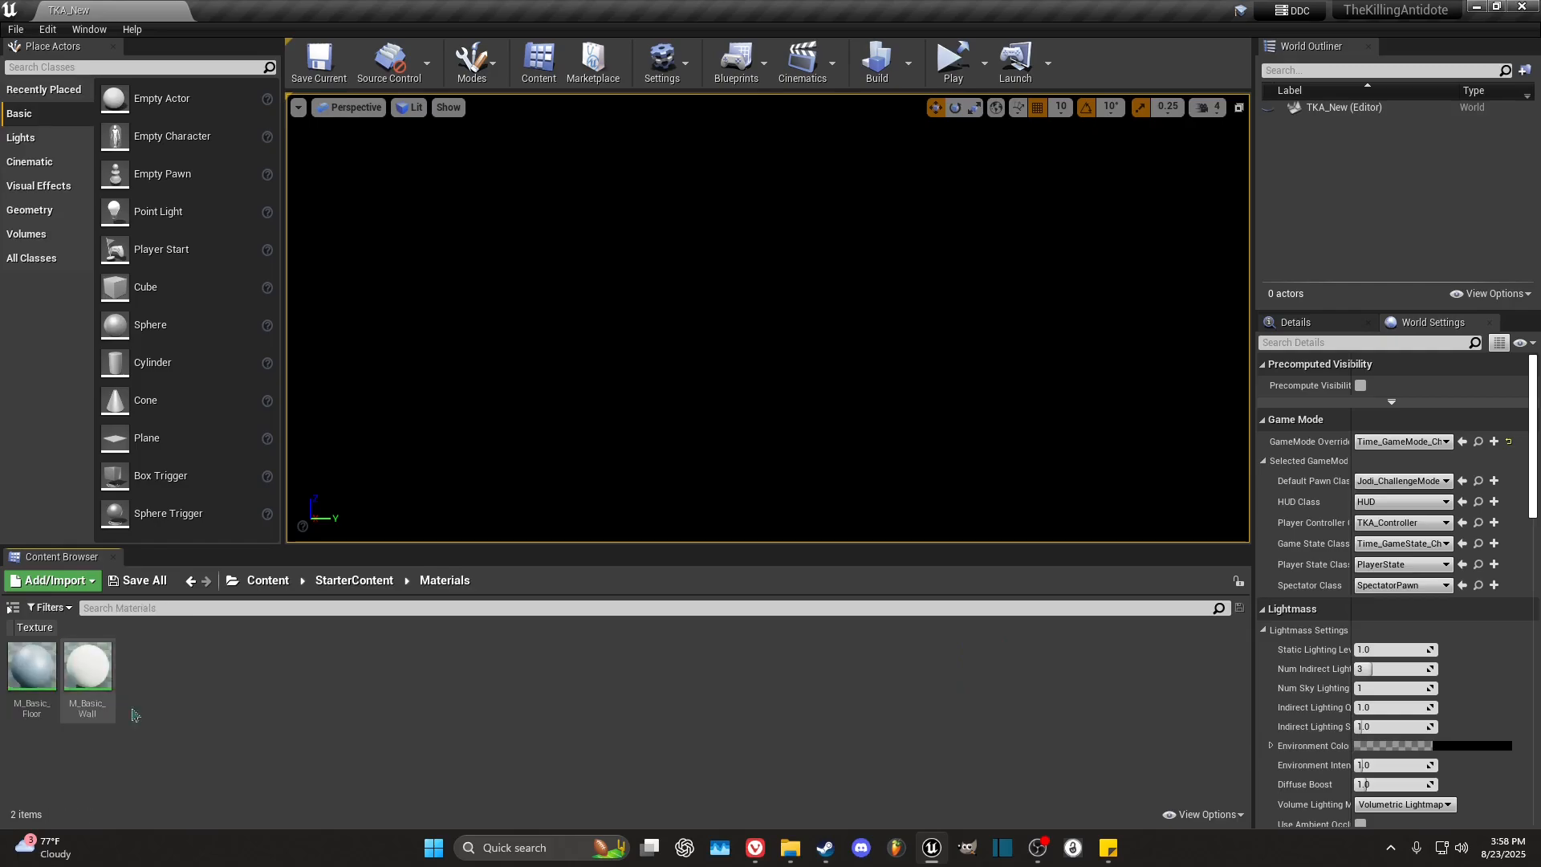
{"action": "left_click", "coordinate": [102, 697]}
{"action": "left_click", "coordinate": [36, 696], "text": "shift"}
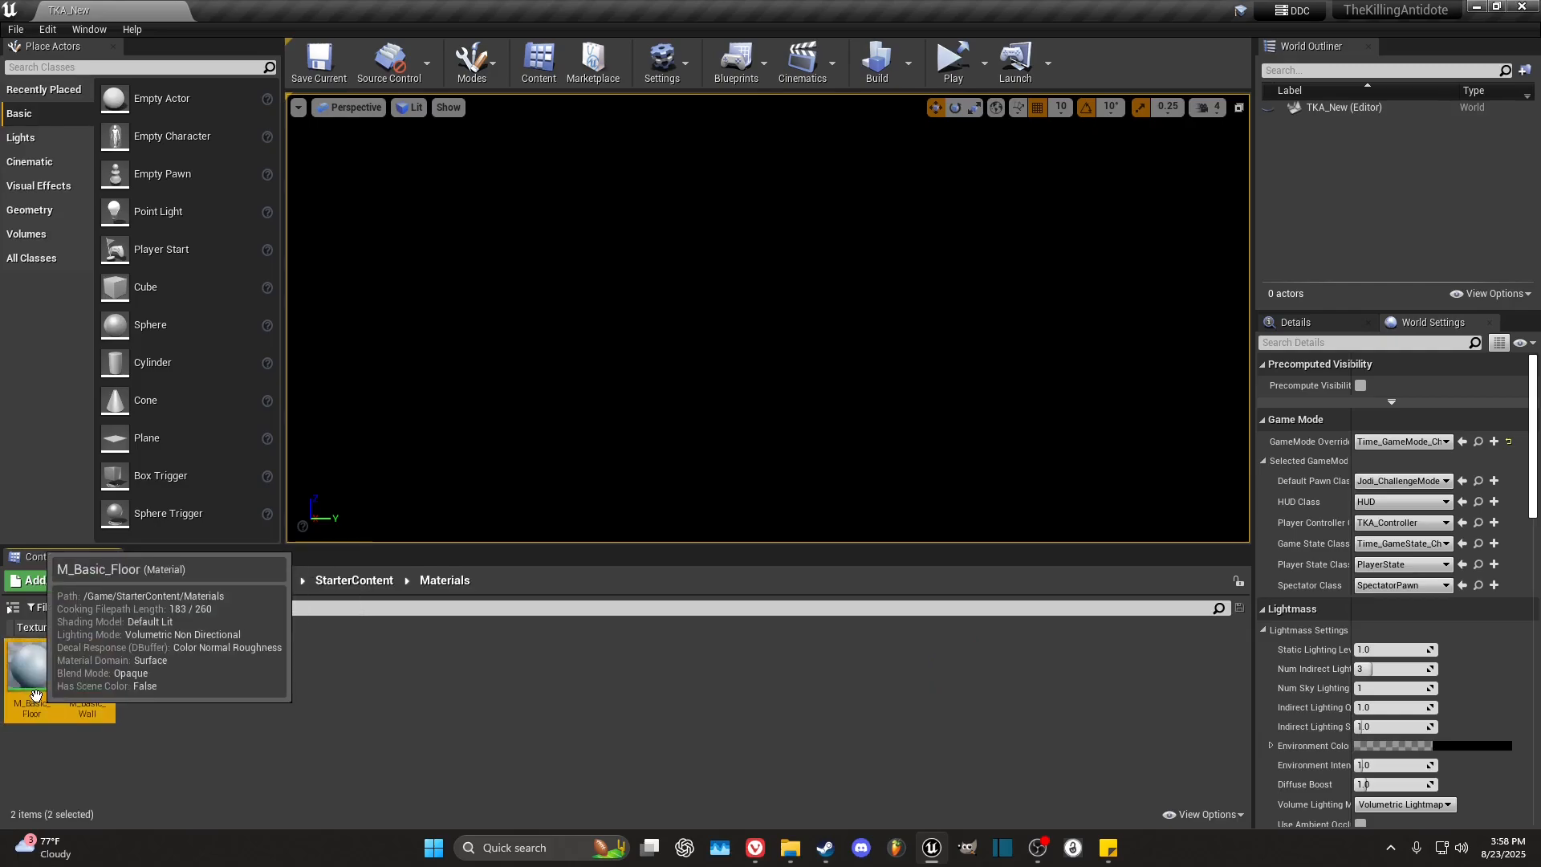
{"action": "left_click", "coordinate": [265, 579]}
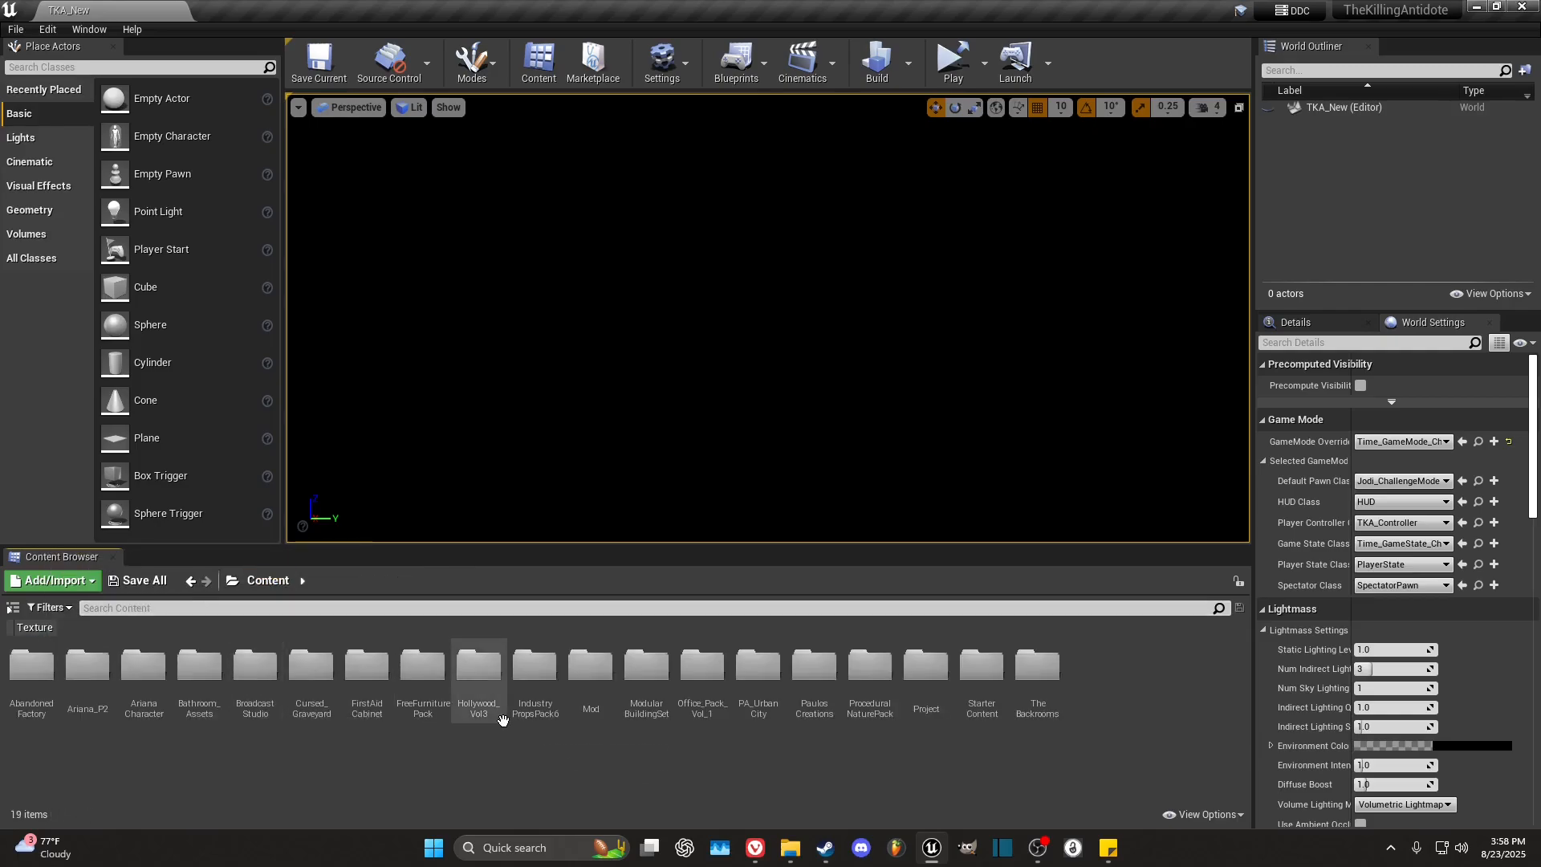
{"action": "left_click", "coordinate": [585, 693]}
{"action": "double_click", "coordinate": [585, 692]}
{"action": "double_click", "coordinate": [290, 686]}
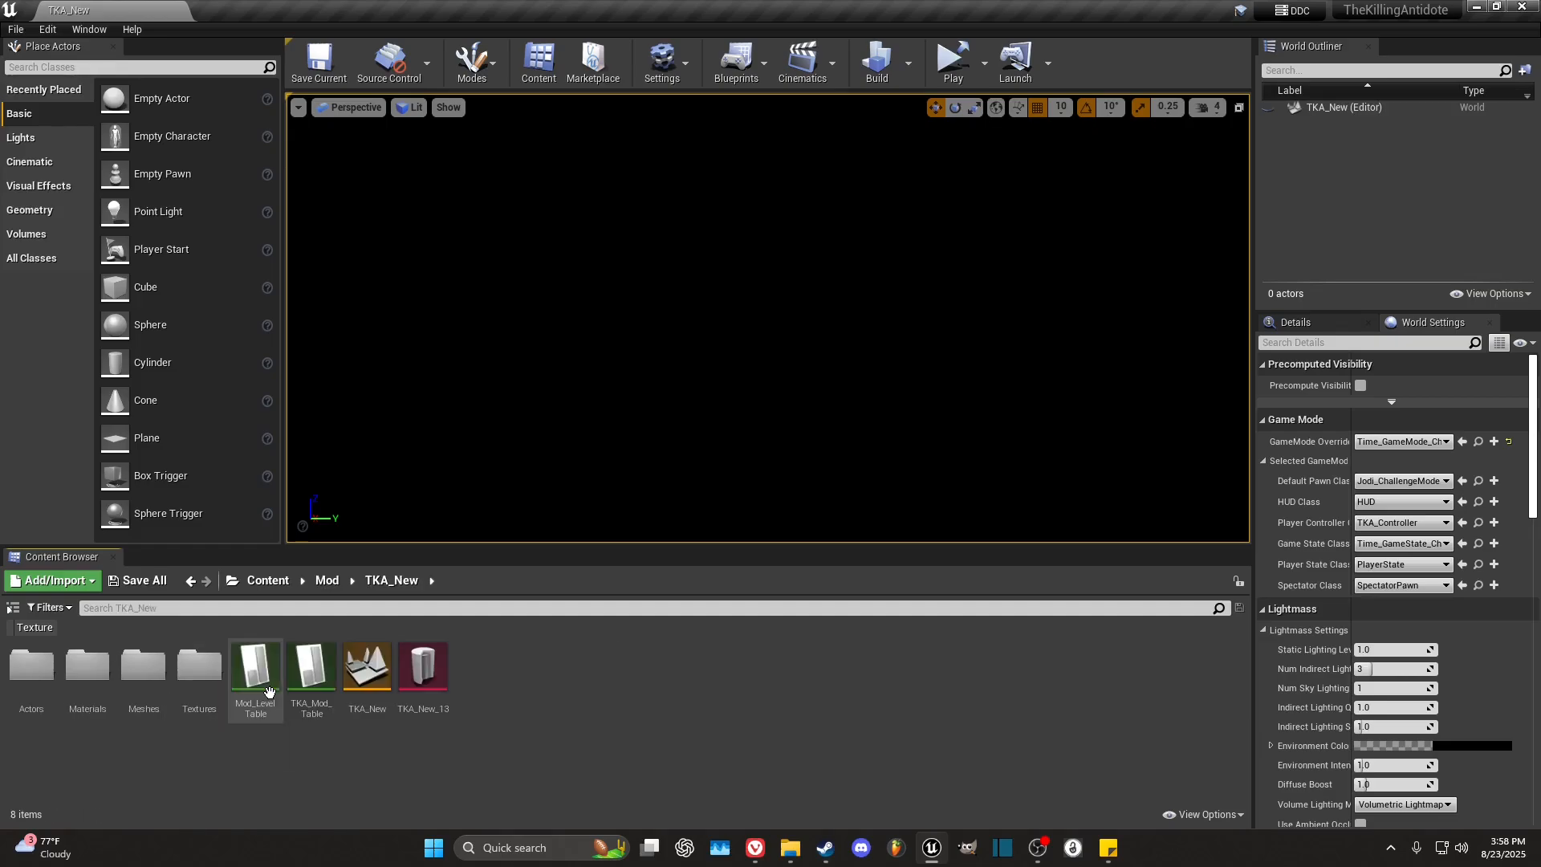
{"action": "left_click", "coordinate": [90, 692]}
{"action": "double_click", "coordinate": [90, 692]}
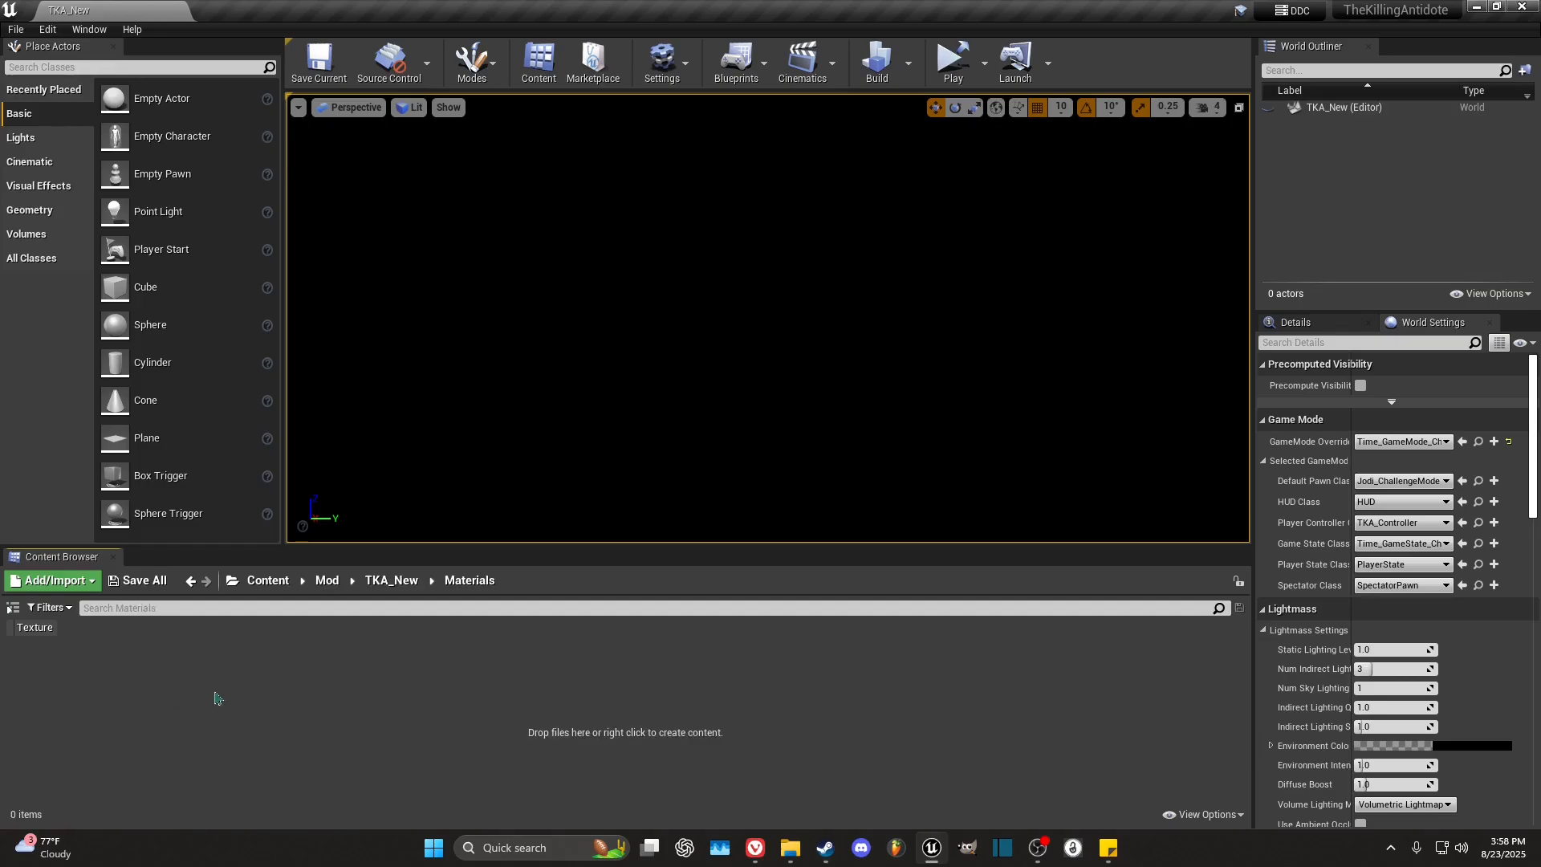
{"action": "key", "text": "ctrl+v"}
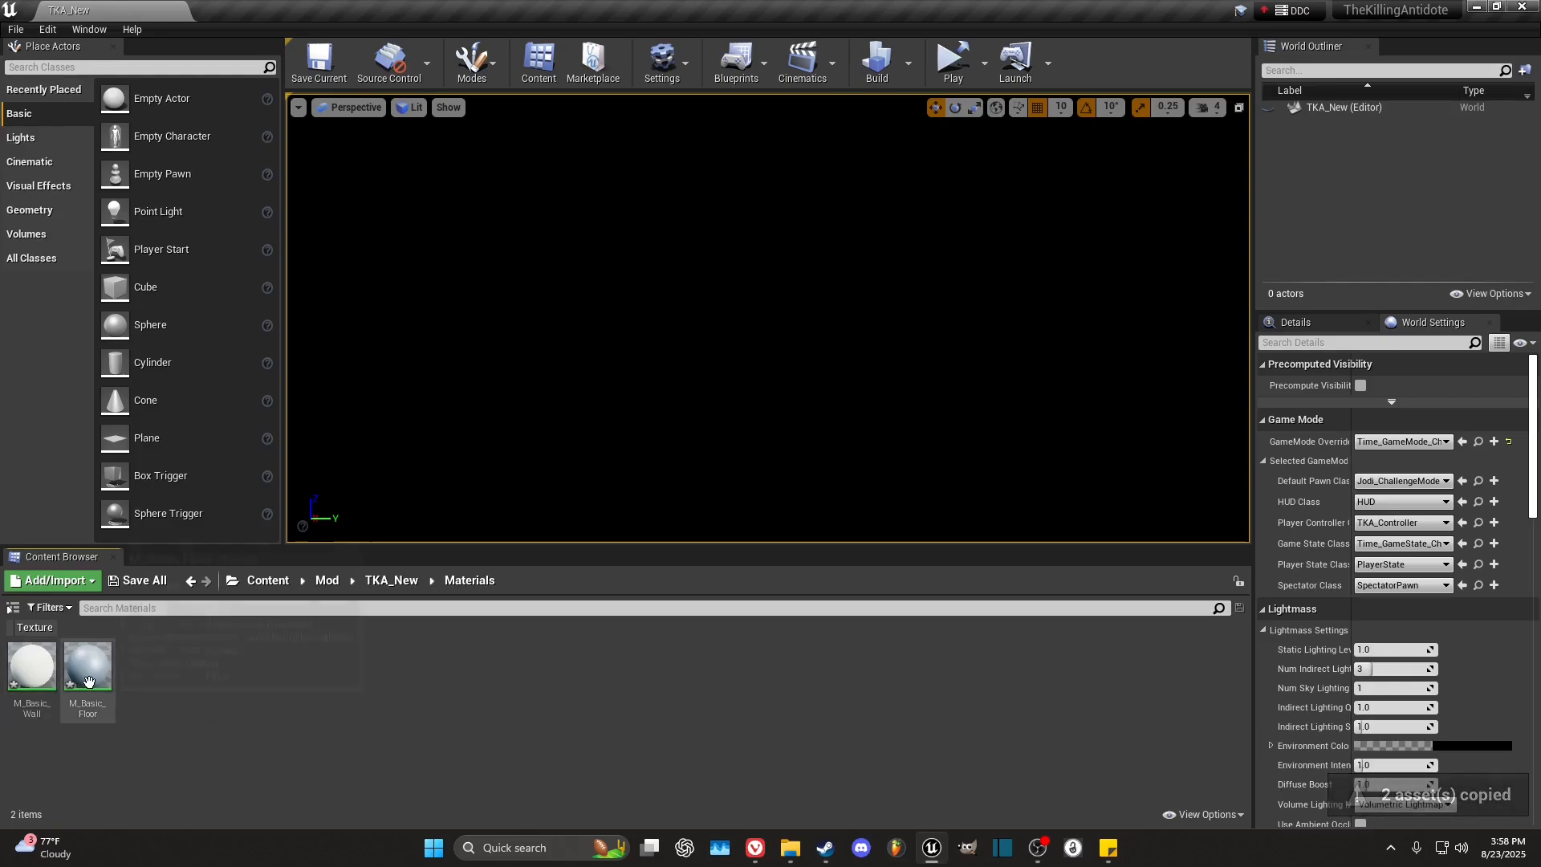
{"action": "left_click", "coordinate": [88, 681]}
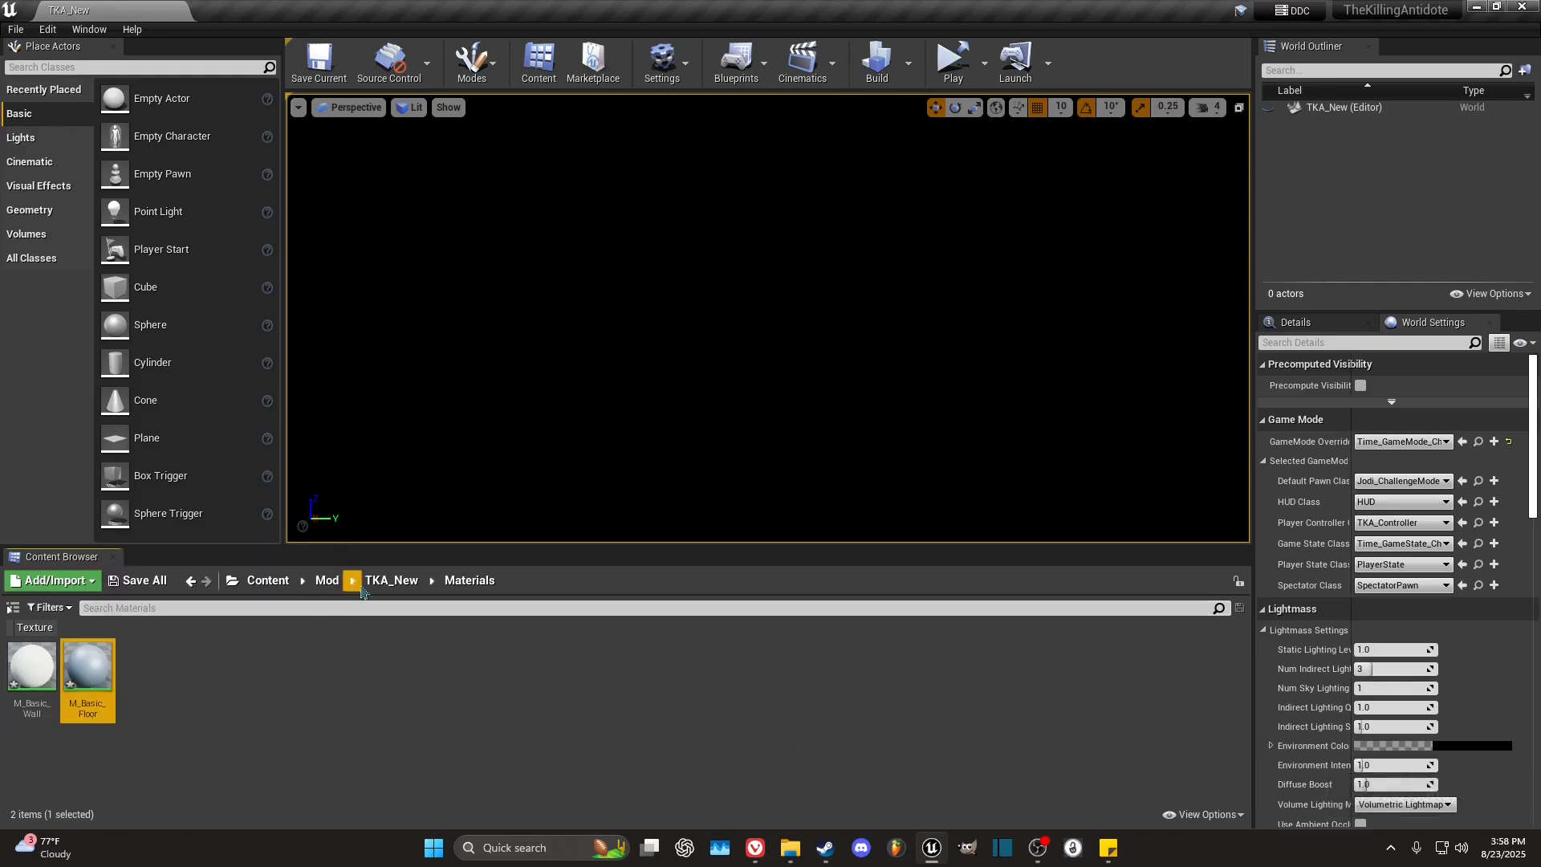
Step: Return to TKA_New's Meshes folder and save all unsaved assets
{"action": "left_click", "coordinate": [391, 580]}
{"action": "double_click", "coordinate": [148, 671]}
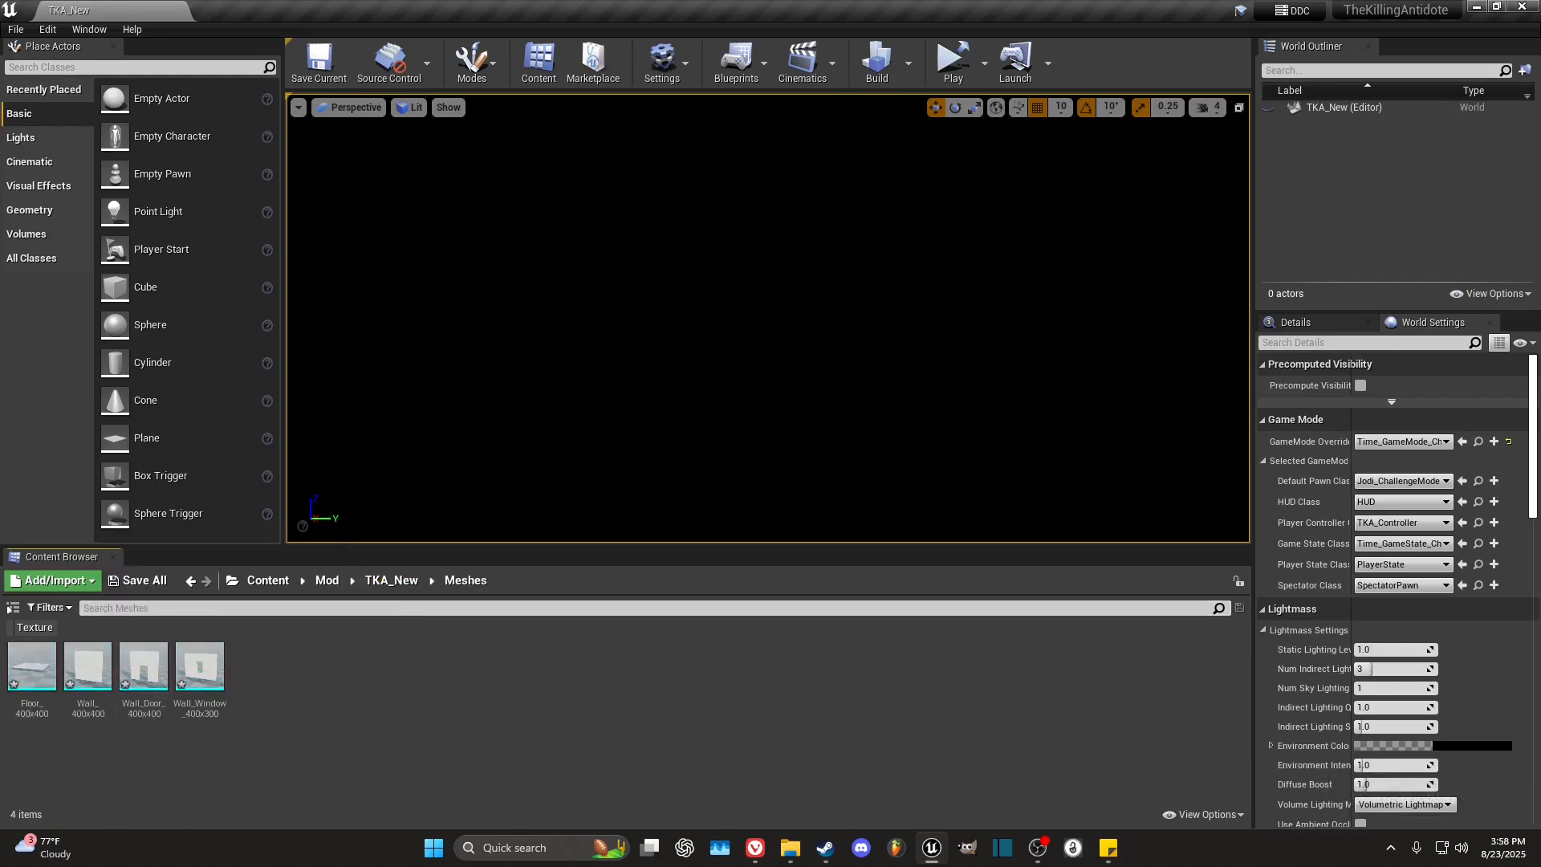
{"action": "left_click", "coordinate": [15, 29]}
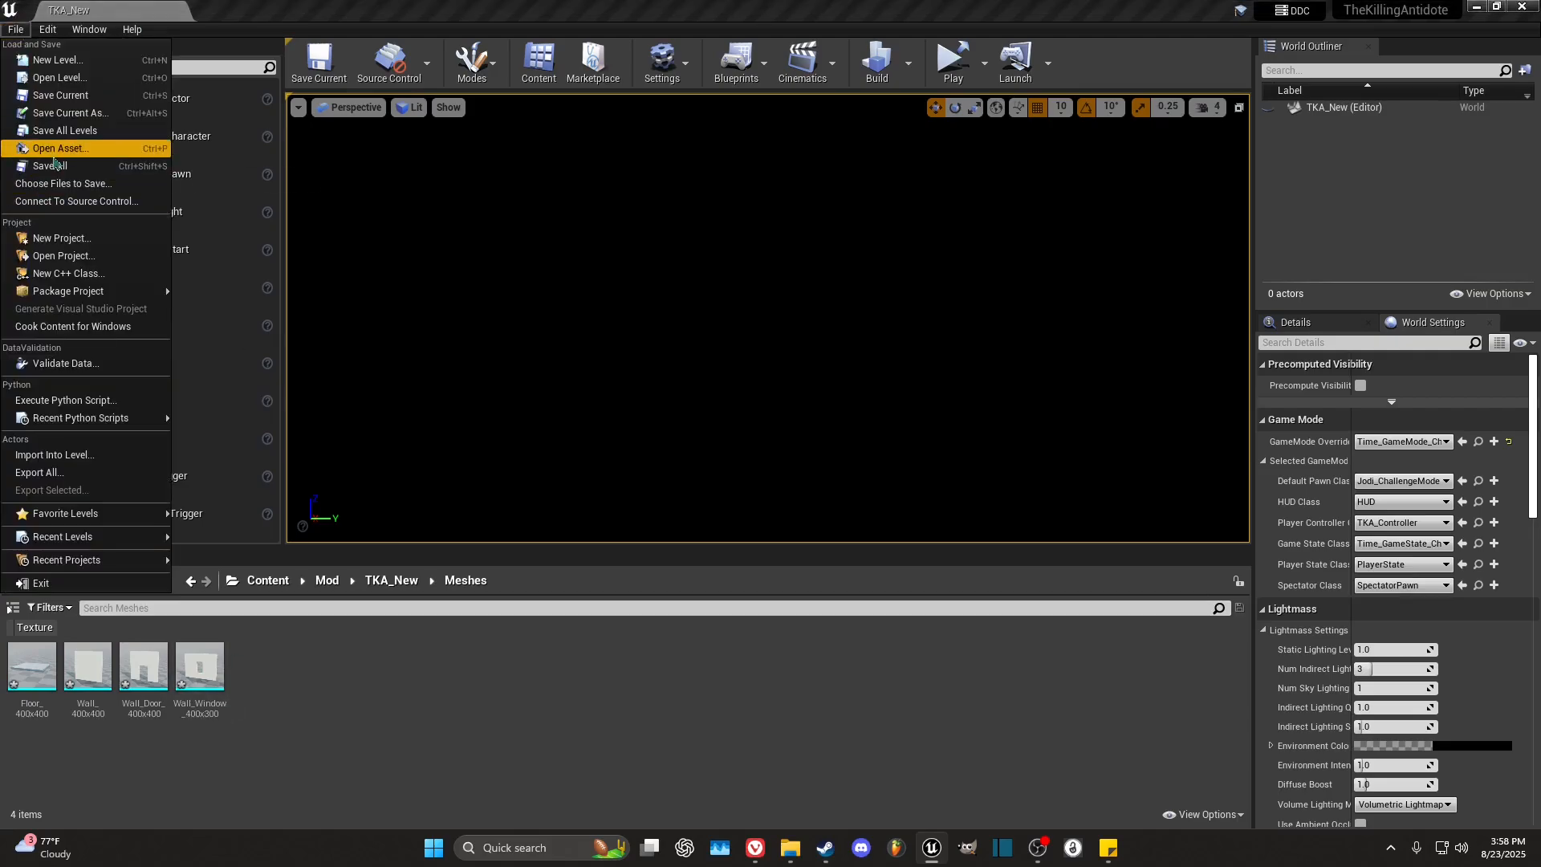
{"action": "left_click", "coordinate": [52, 178]}
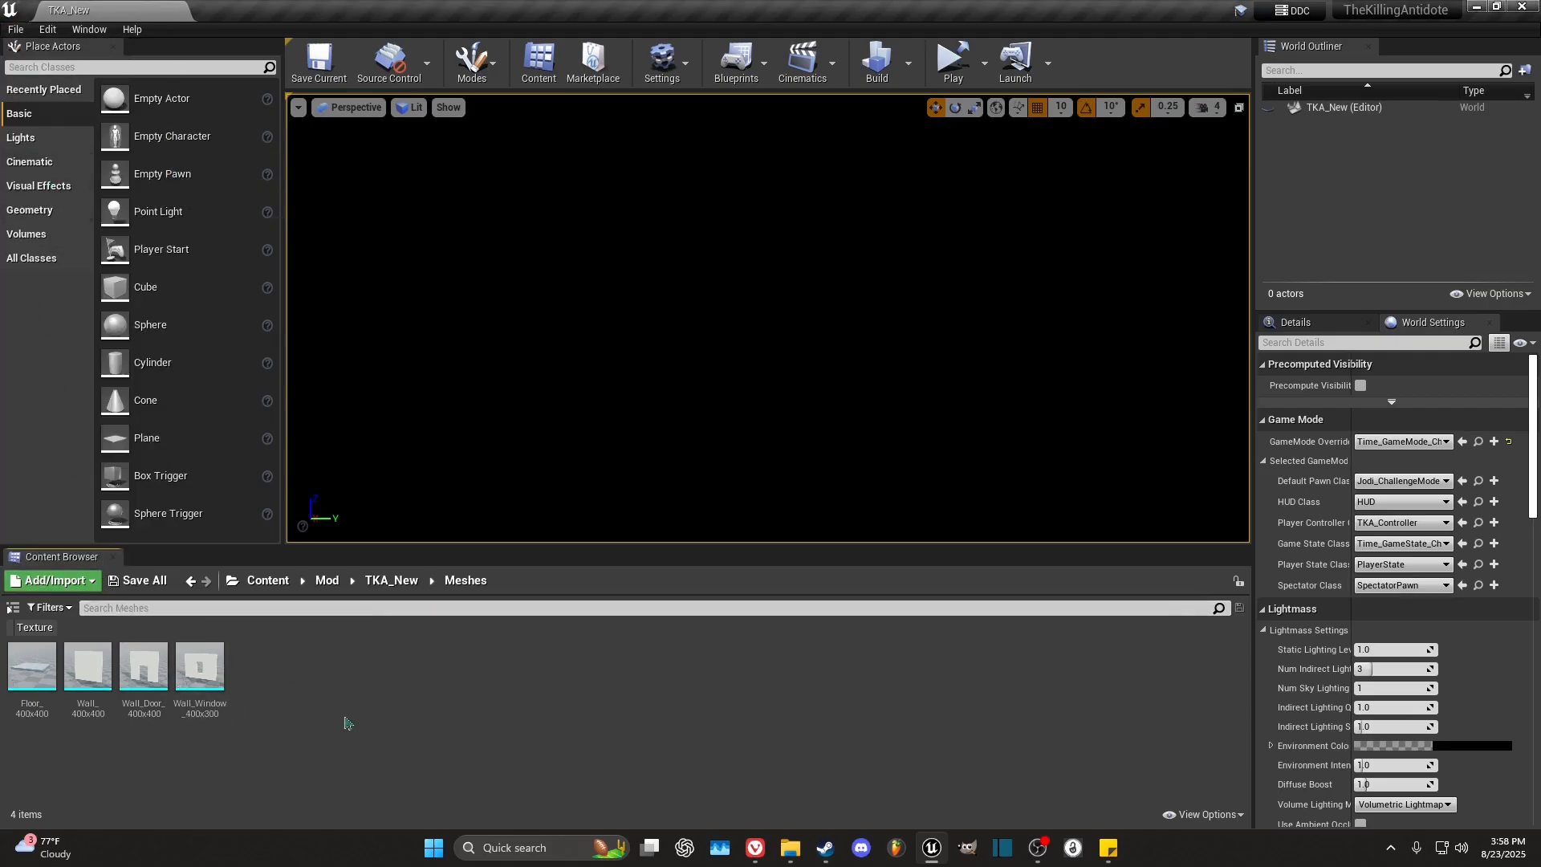
Step: Place the Floor_400x400 mesh in the empty level and switch the viewport to Unlit view mode
{"action": "left_click_drag", "start_coordinate": [38, 683], "coordinate": [671, 468]}
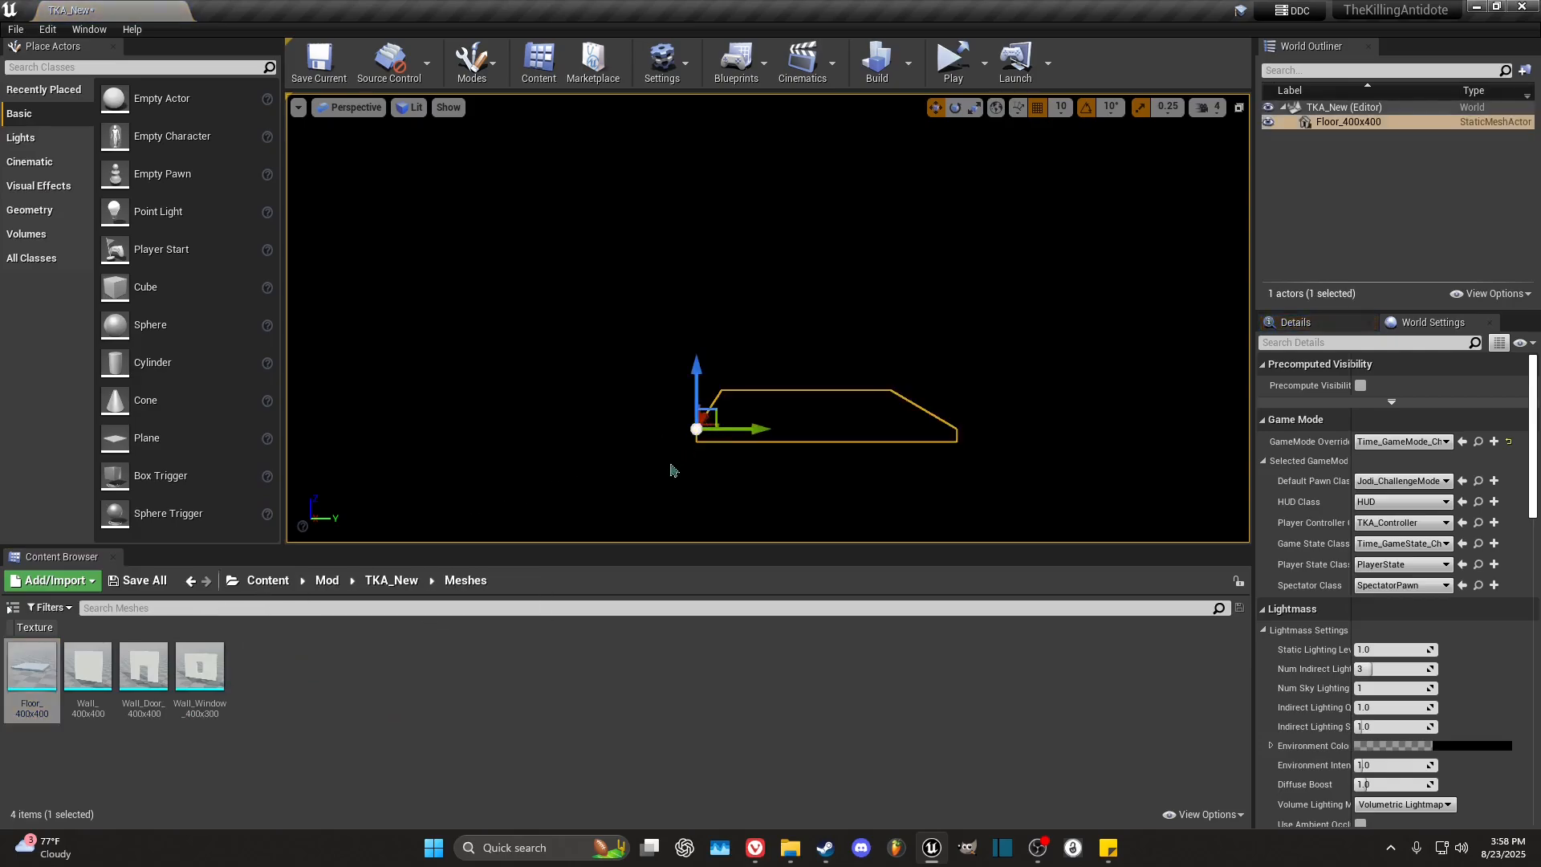
{"action": "left_click", "coordinate": [410, 106]}
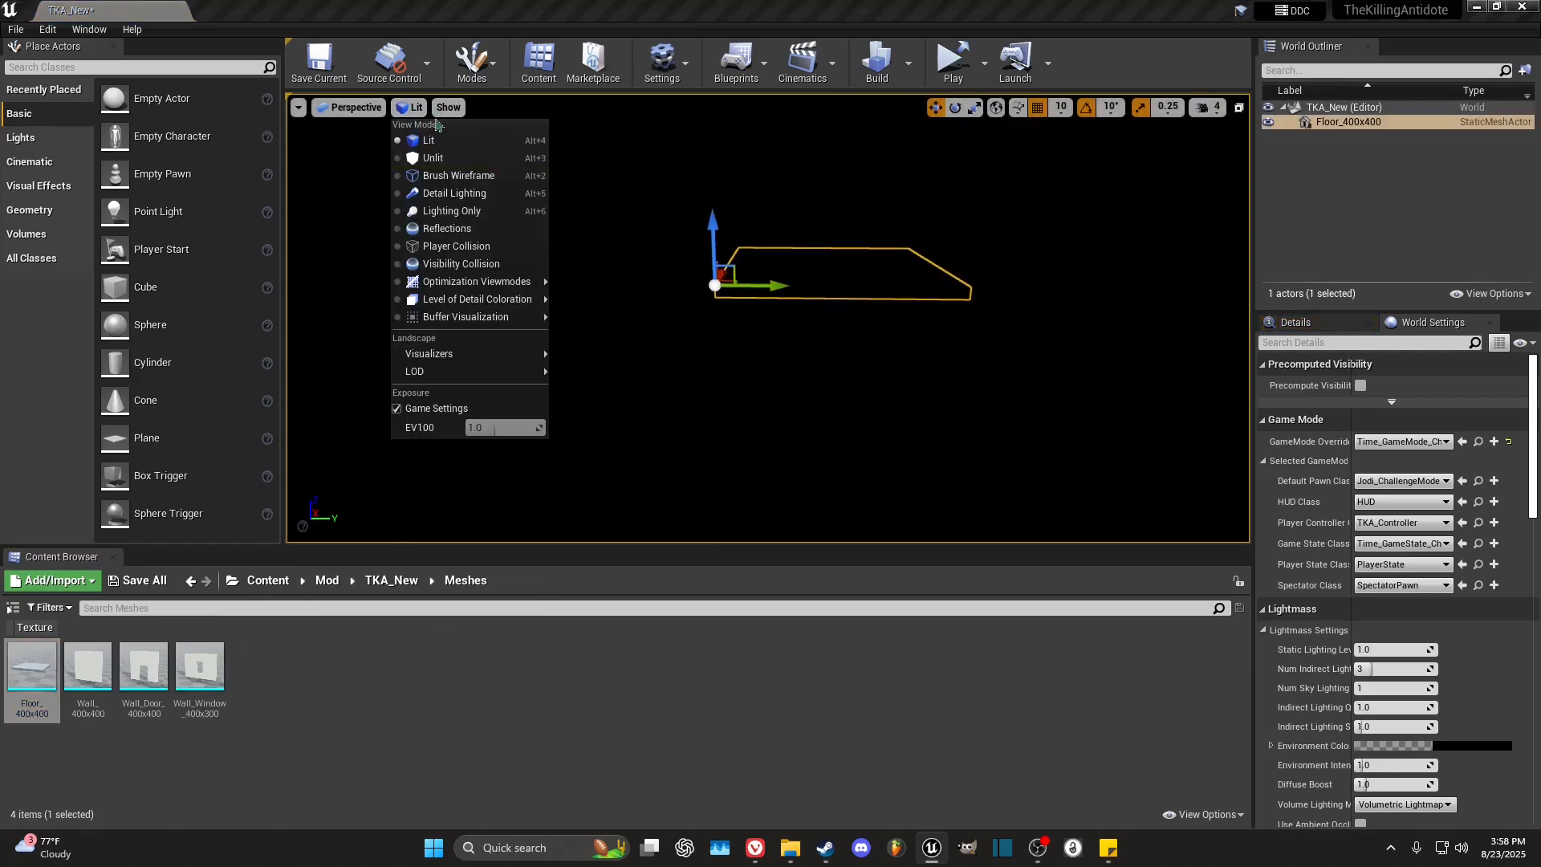
{"action": "left_click", "coordinate": [456, 163]}
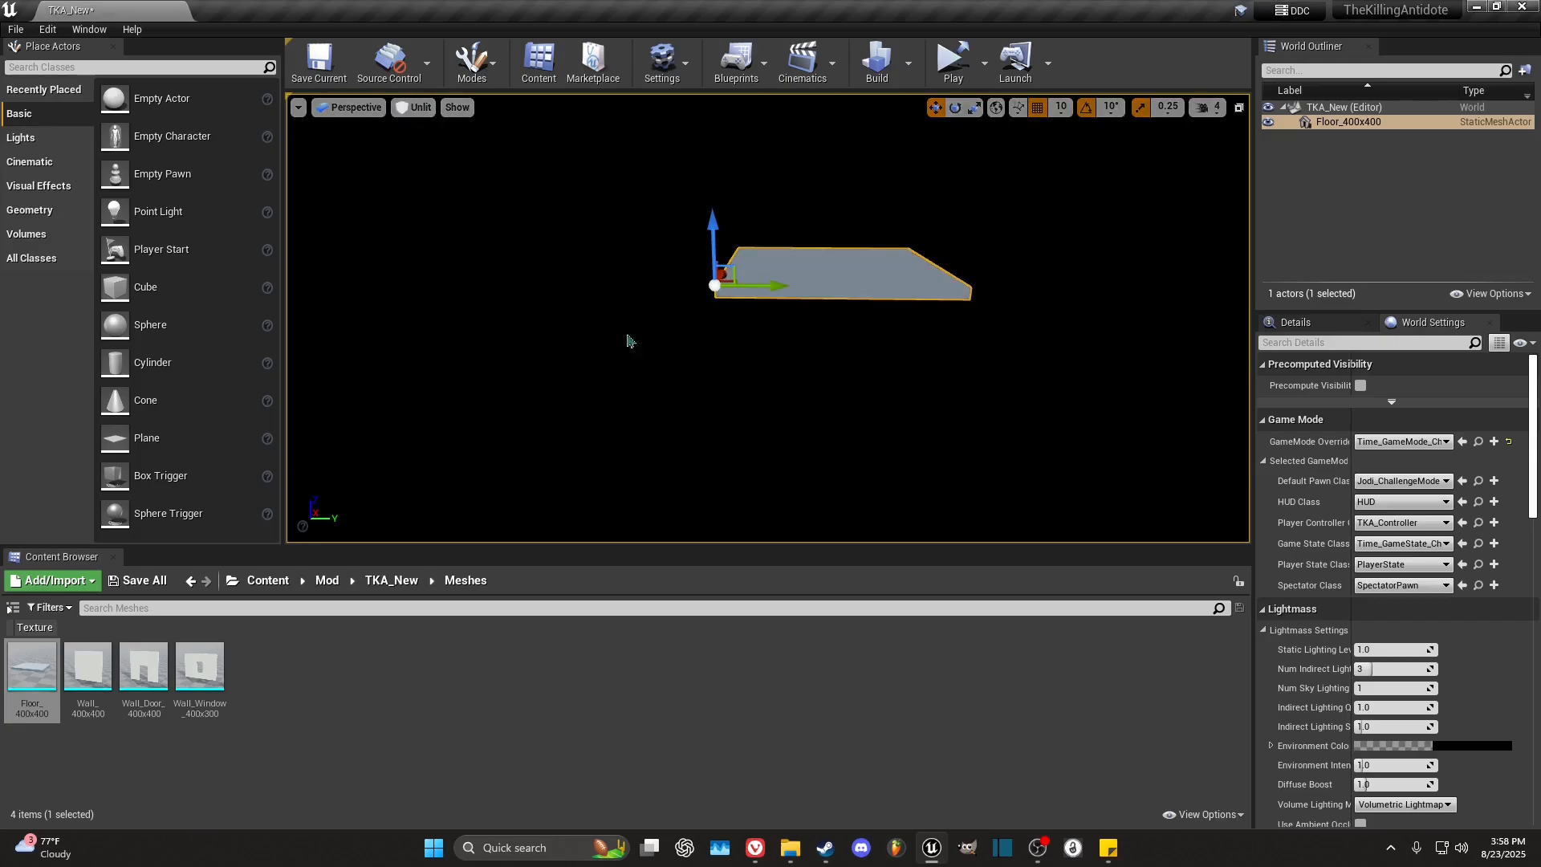
{"action": "right_click_drag", "start_coordinate": [627, 336], "coordinate": [875, 381]}
{"action": "key", "text": "f"}
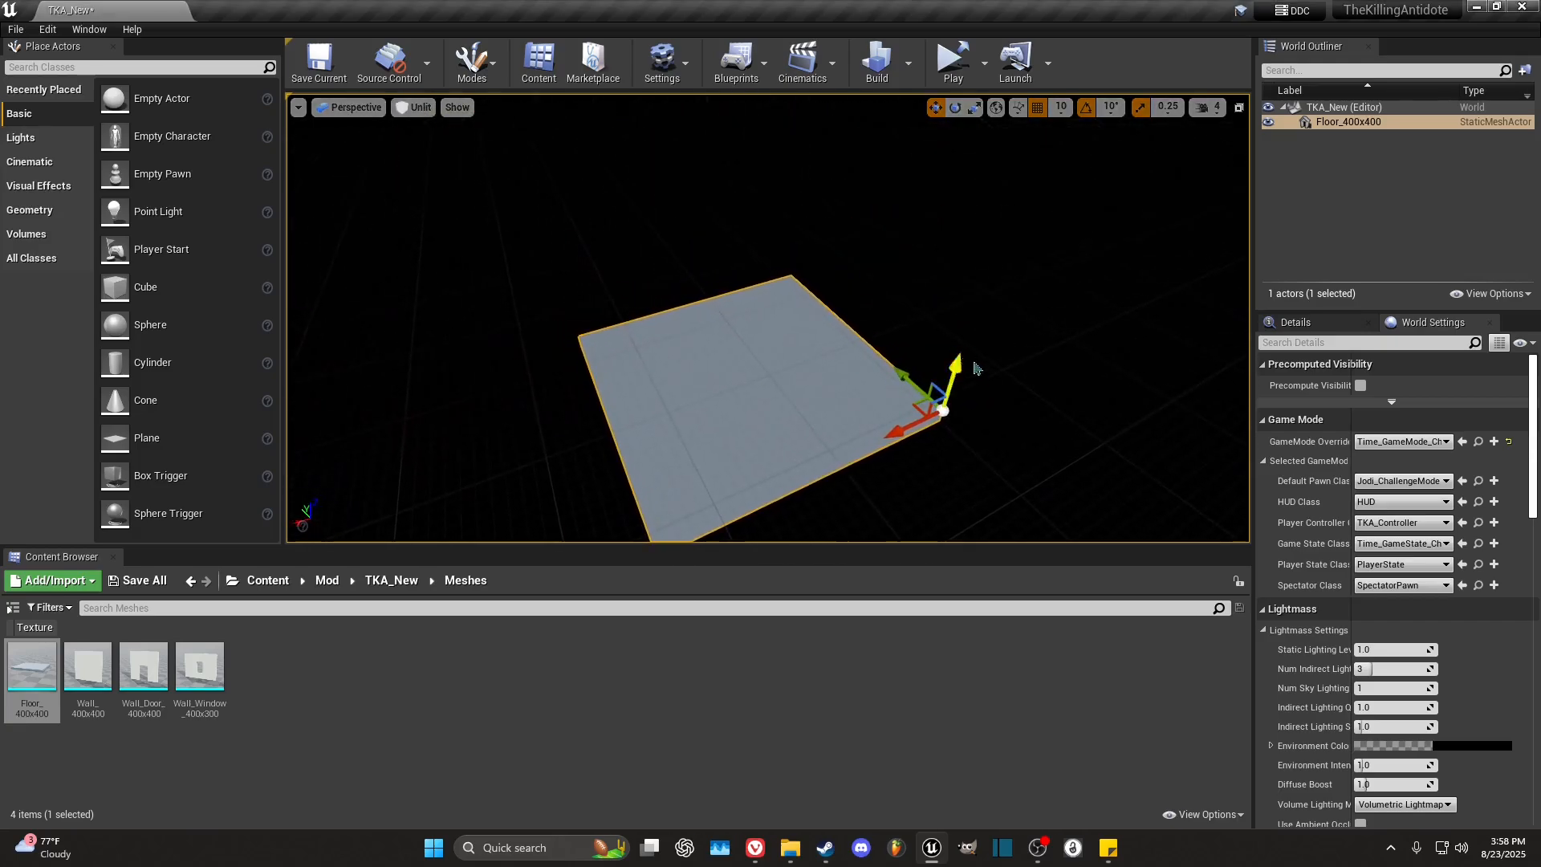
Step: Move the placed floor along the vertical axis to a Z location of about 20 and display its details
{"action": "left_click_drag", "start_coordinate": [966, 365], "coordinate": [869, 178]}
{"action": "right_click_drag", "start_coordinate": [768, 251], "coordinate": [851, 253]}
{"action": "right_click_drag", "start_coordinate": [901, 350], "coordinate": [964, 386]}
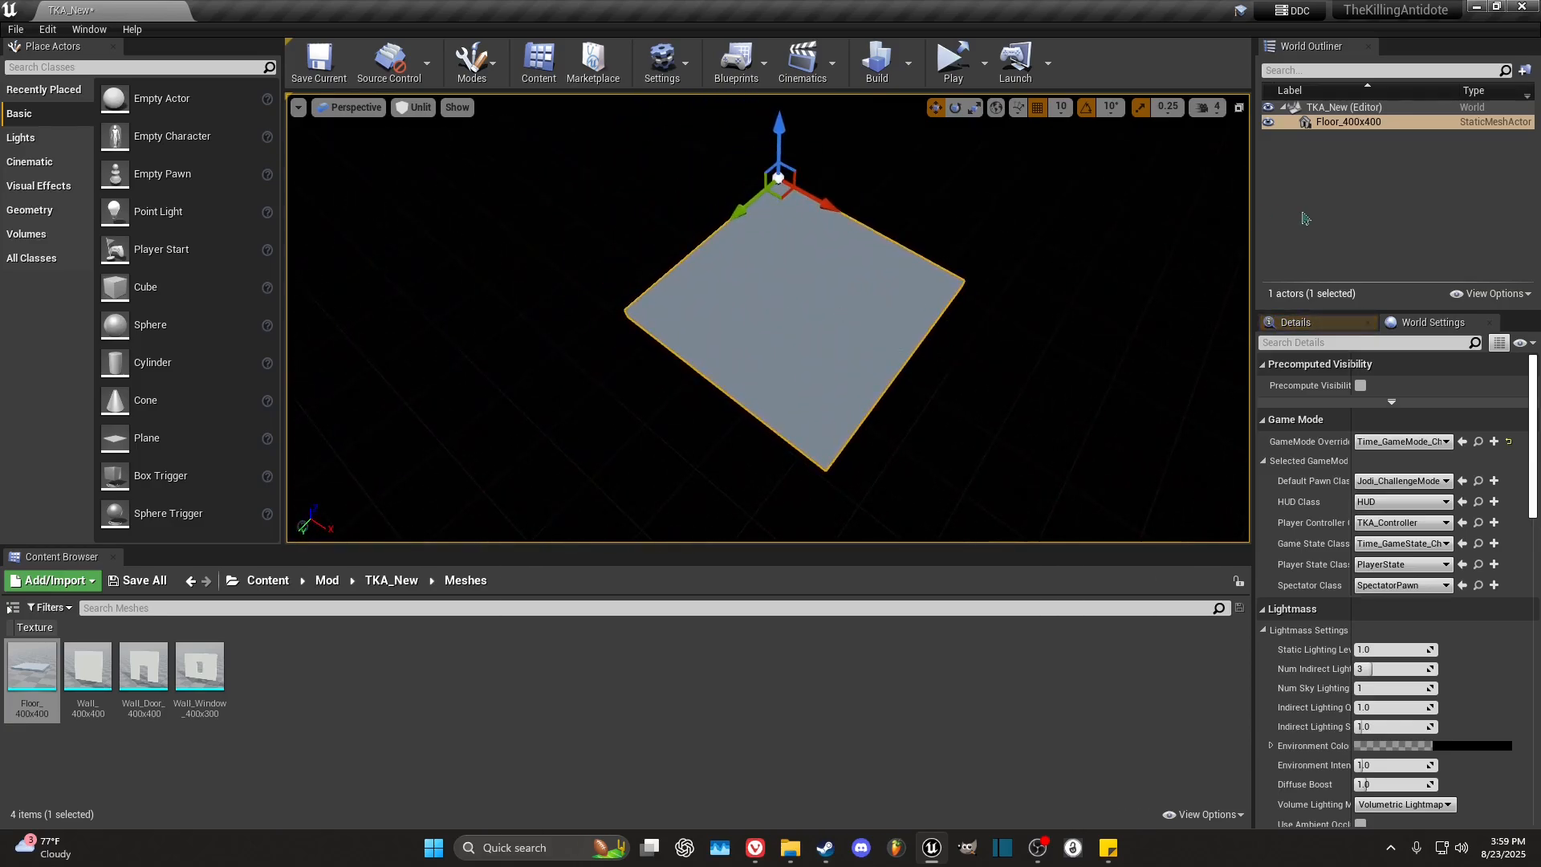
{"action": "left_click", "coordinate": [1296, 322]}
{"action": "right_click_drag", "start_coordinate": [861, 482], "coordinate": [1019, 468]}
{"action": "scroll", "coordinate": [1326, 426], "scroll_direction": "down", "scroll_amount": 1}
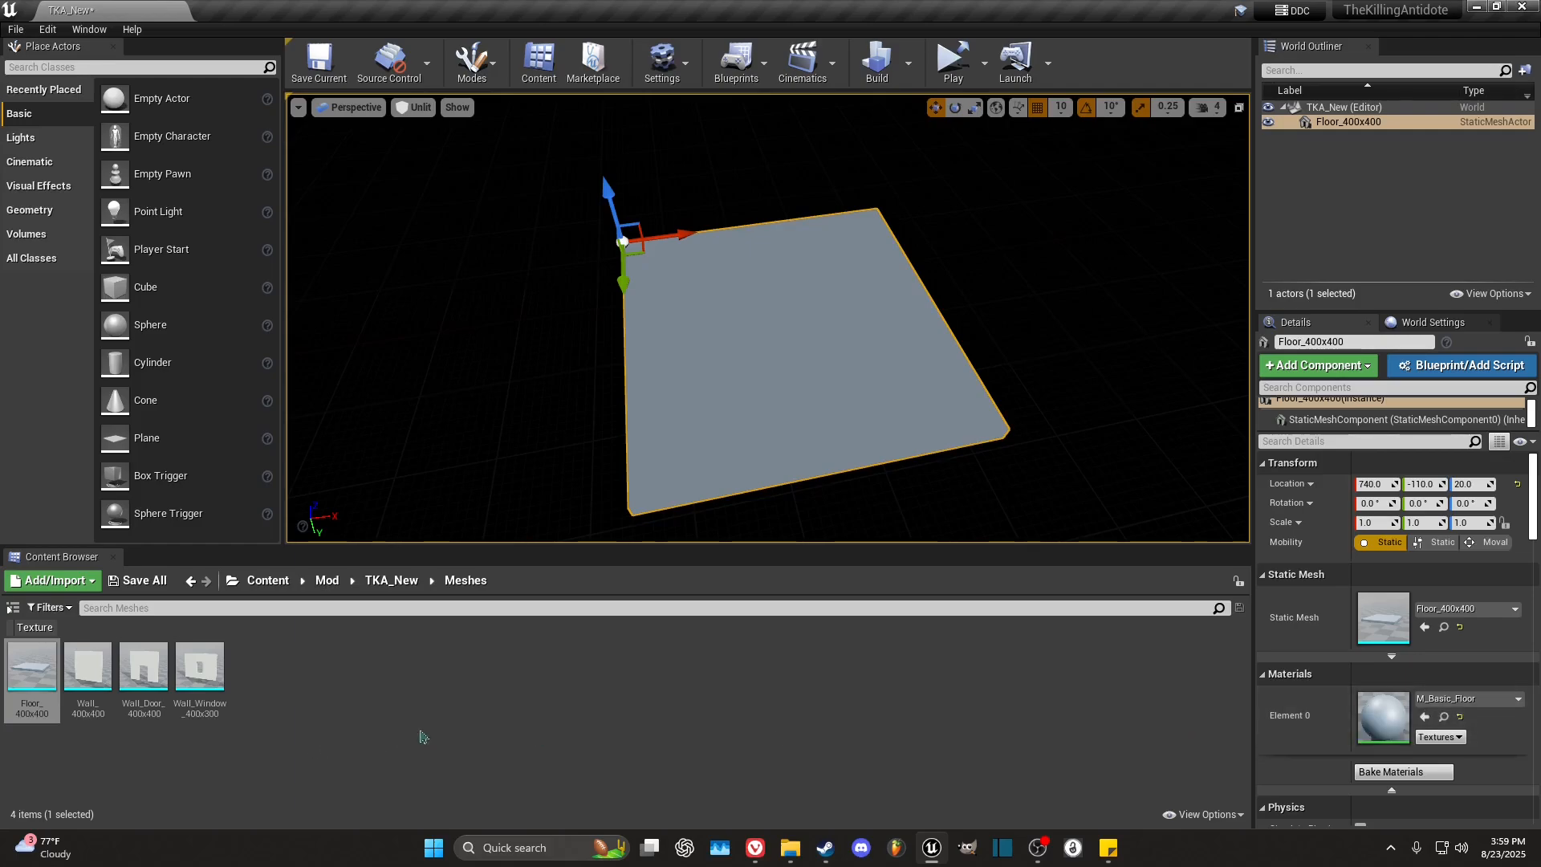
Step: Assign M_Basic_Floor from TKA_New's Materials folder to Element 0 of the placed floor
{"action": "left_click", "coordinate": [393, 582]}
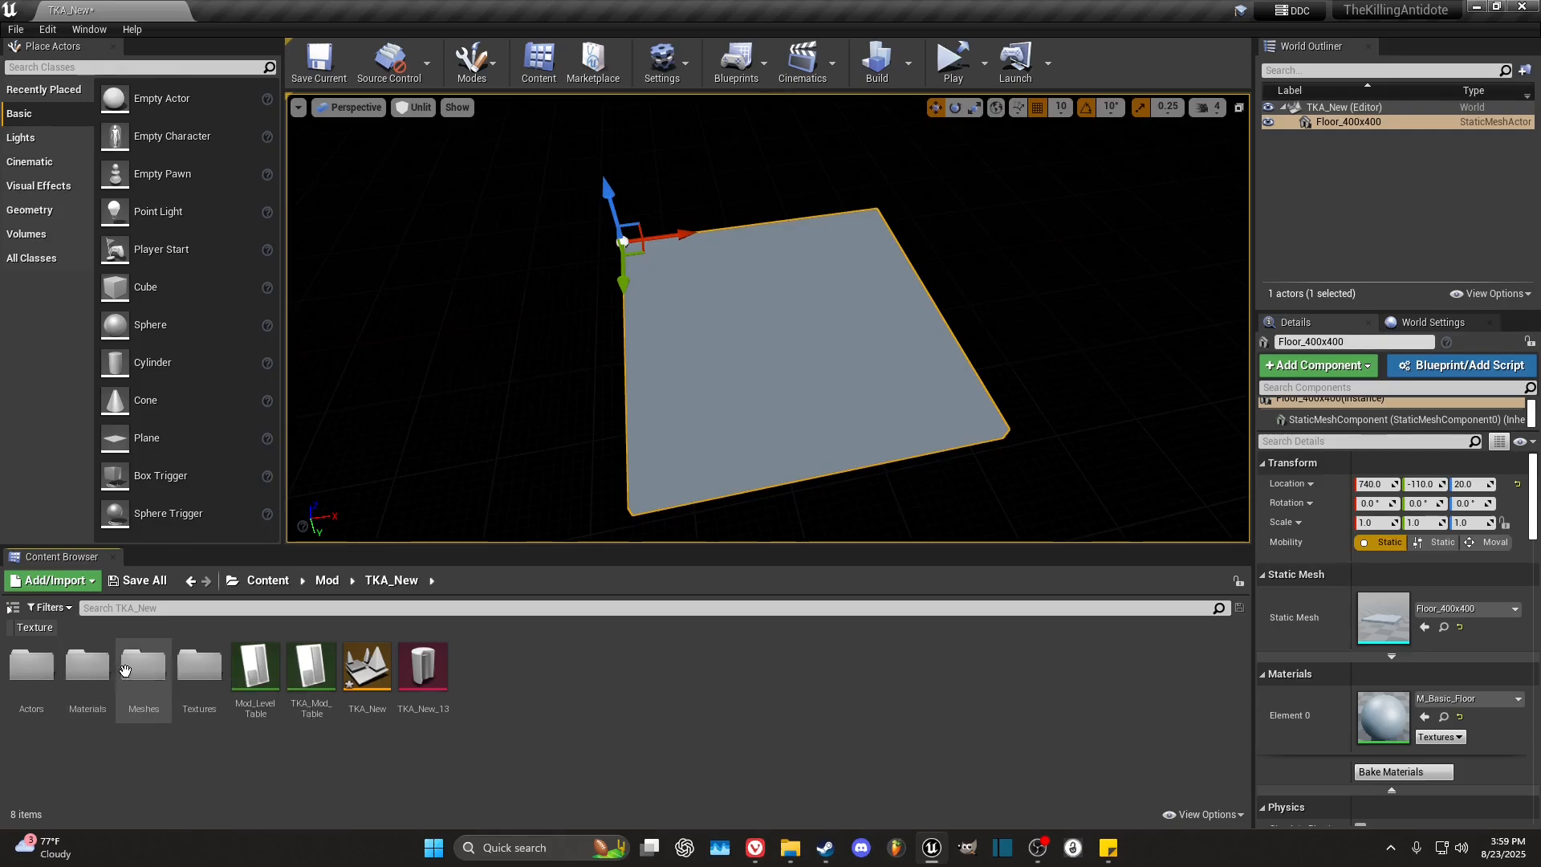
{"action": "double_click", "coordinate": [87, 665]}
{"action": "left_click", "coordinate": [24, 698]}
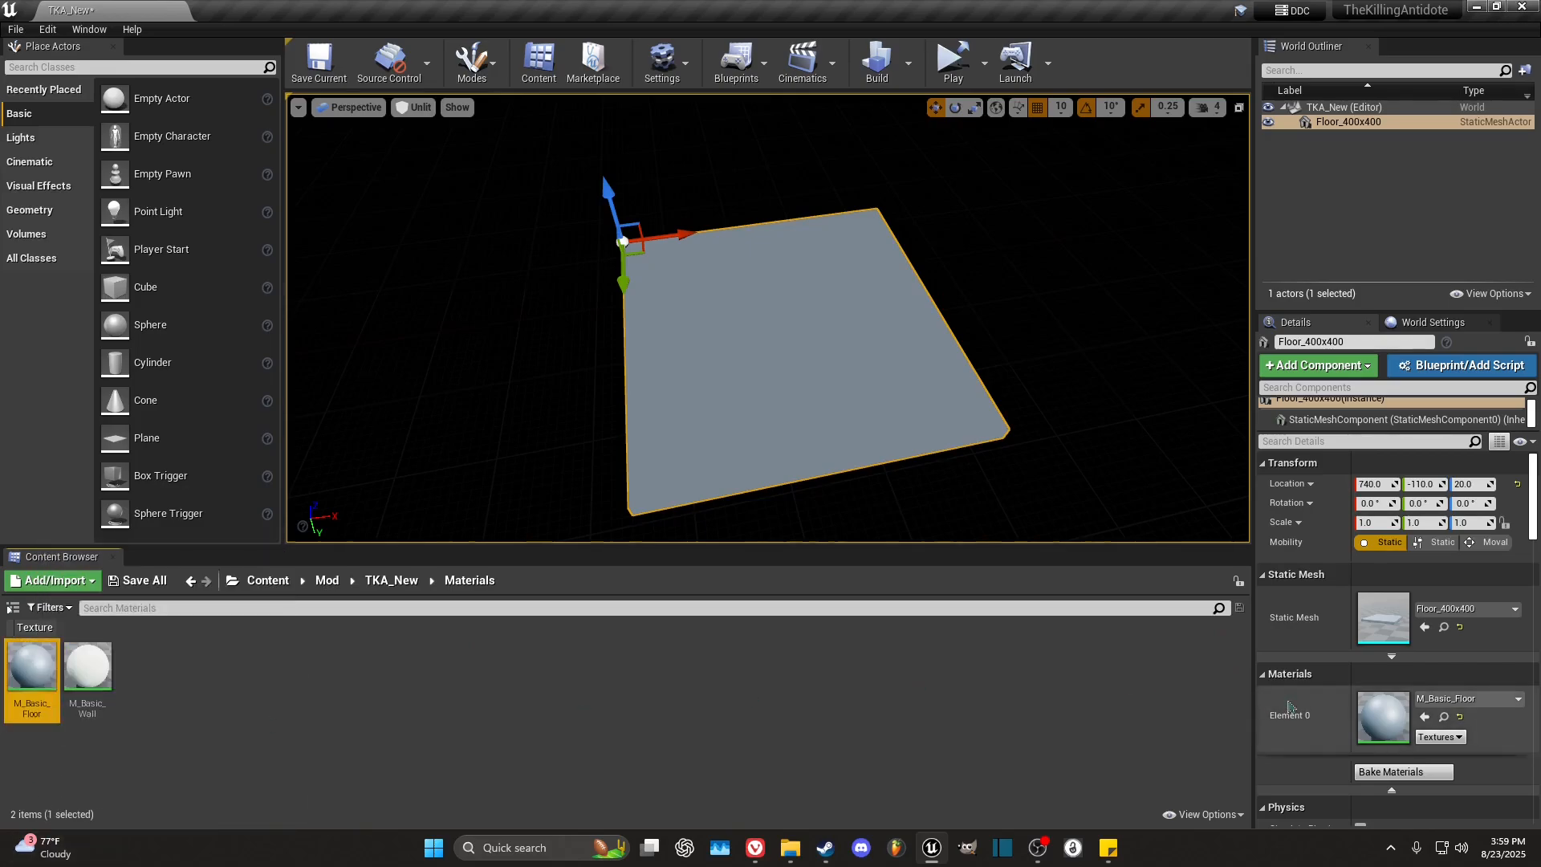
{"action": "left_click", "coordinate": [1426, 720]}
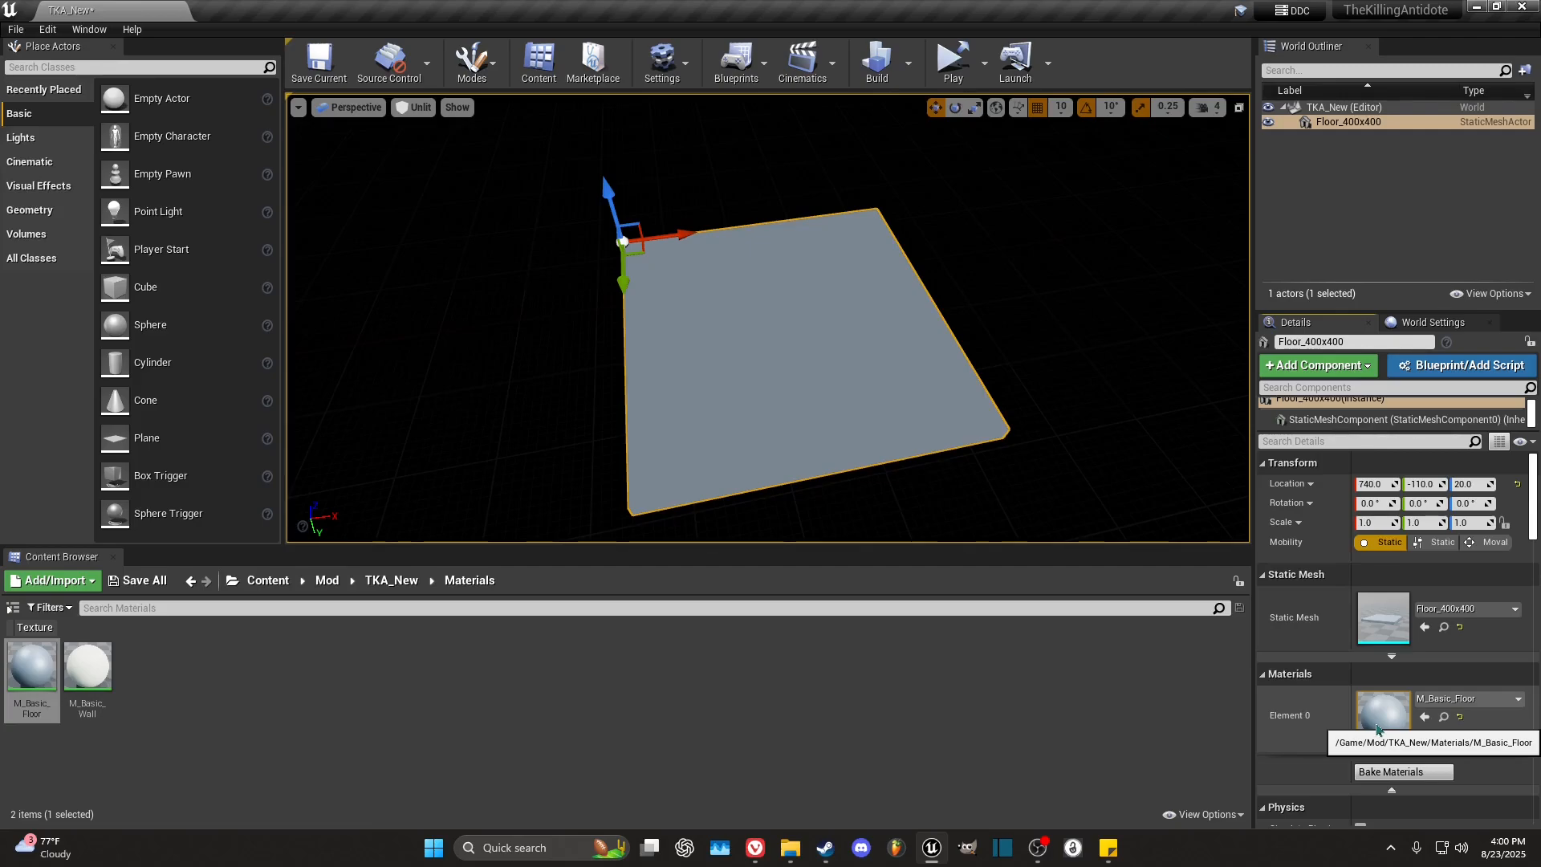
{"action": "right_click_drag", "start_coordinate": [789, 393], "coordinate": [850, 367]}
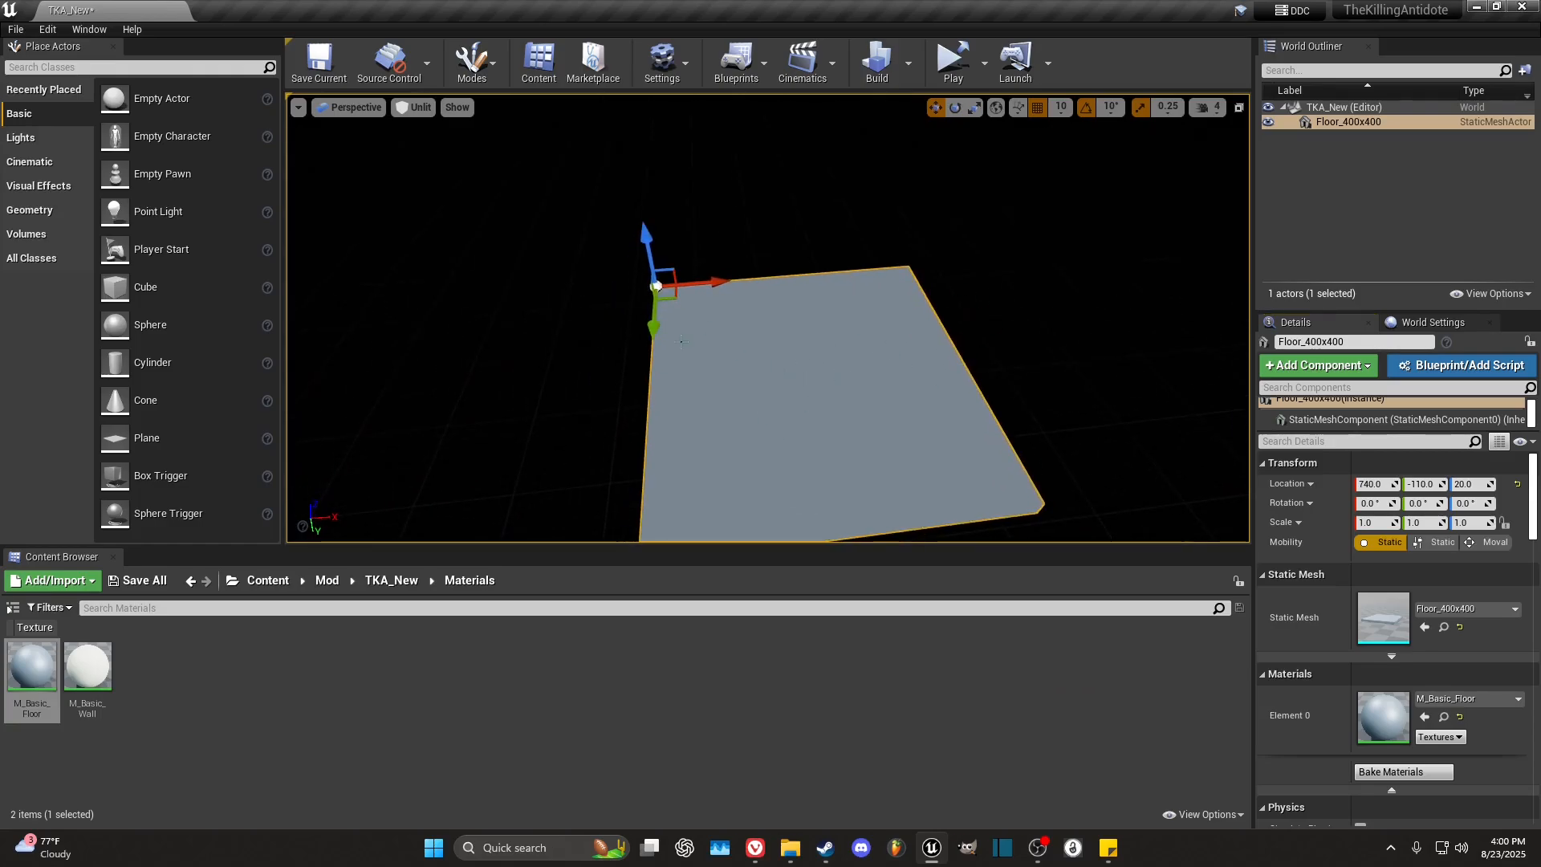
Step: Go back up to the Mod folder and select the TKA_New folder
{"action": "left_click", "coordinate": [389, 582]}
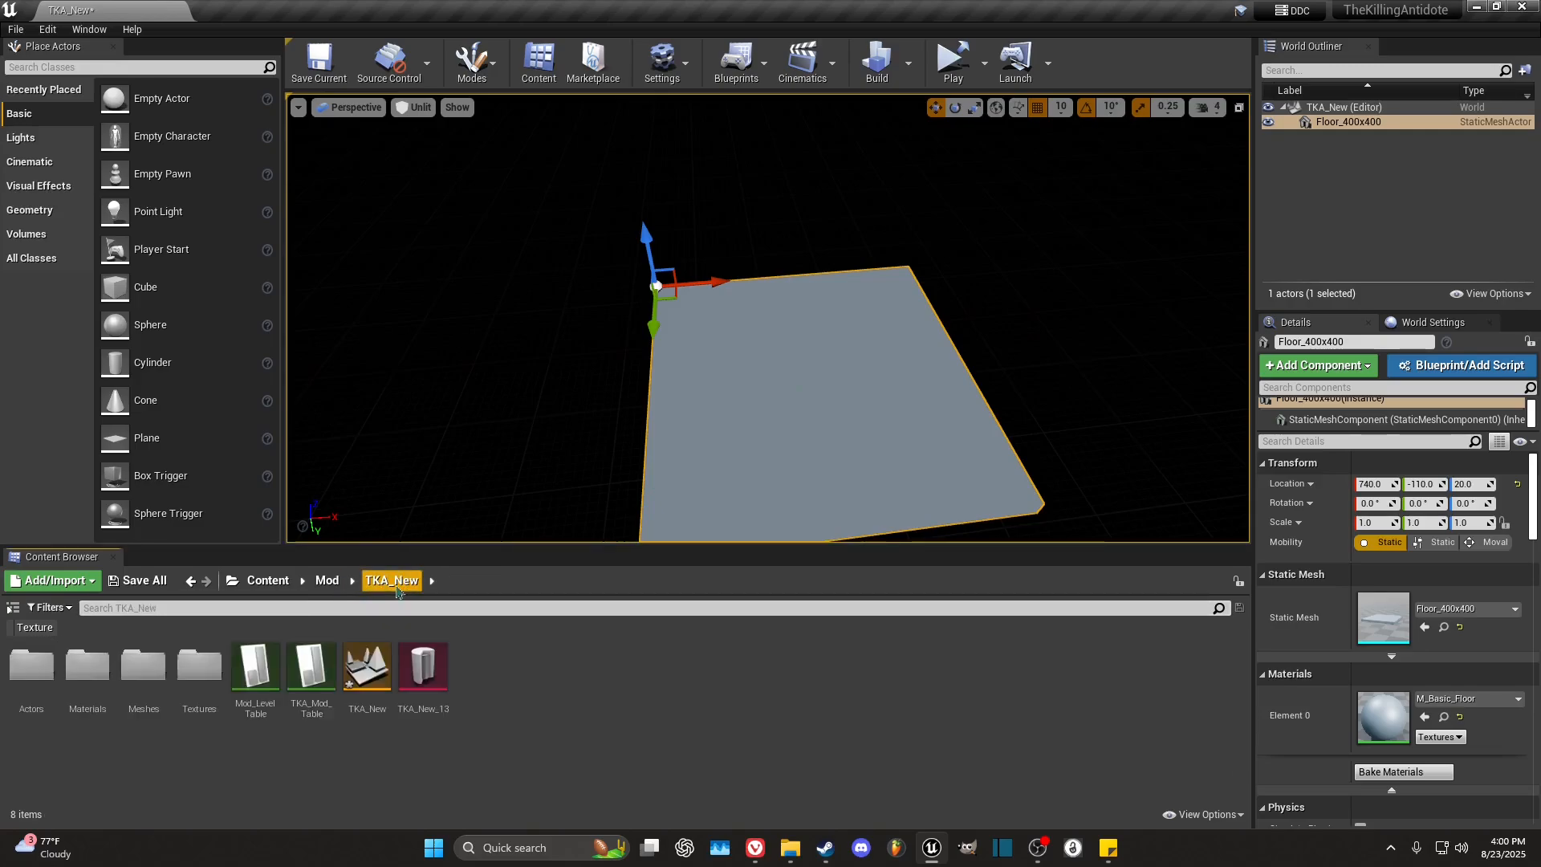
{"action": "left_click", "coordinate": [326, 582]}
{"action": "left_click", "coordinate": [247, 695]}
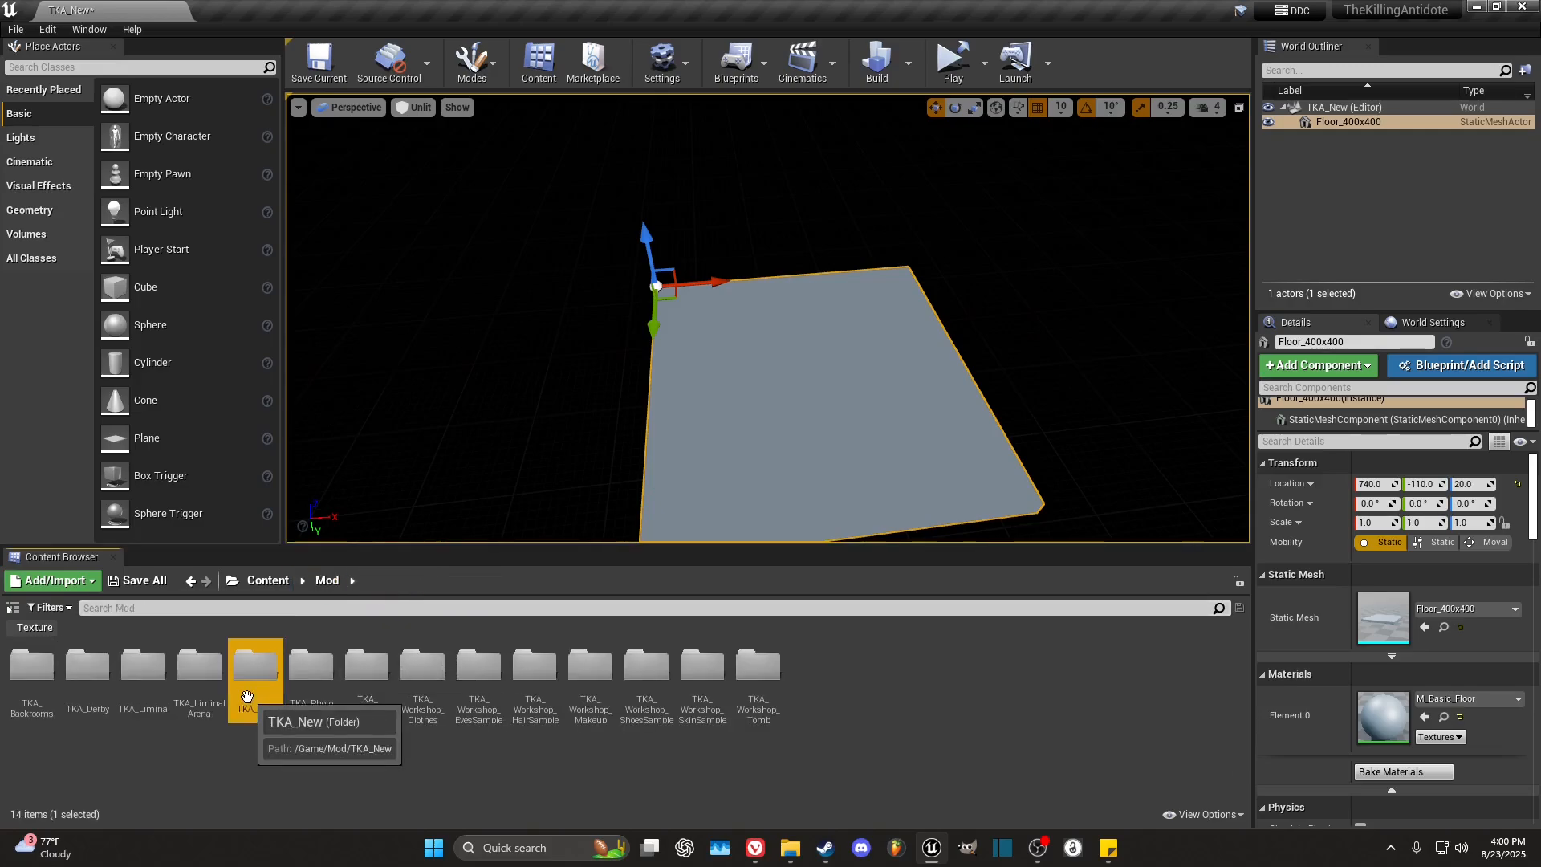
Step: Open TKA_New's Meshes folder and scale the placed floor to 1.75 on both the X and Y axes
{"action": "double_click", "coordinate": [247, 695]}
{"action": "double_click", "coordinate": [146, 696]}
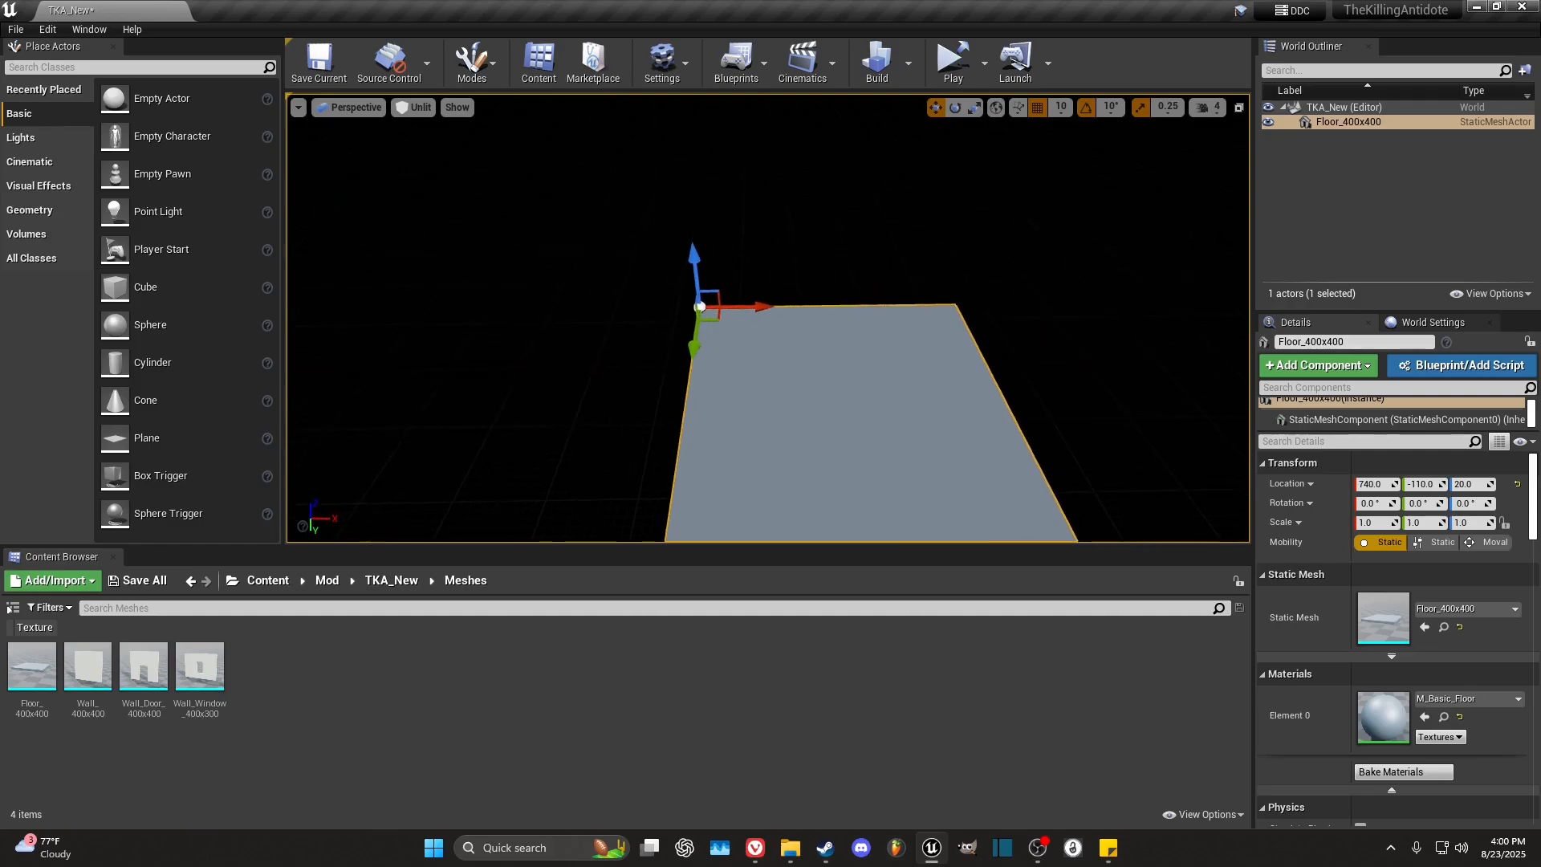
{"action": "right_click_drag", "start_coordinate": [835, 417], "coordinate": [803, 417]}
{"action": "key", "text": "s"}
{"action": "key", "text": "d"}
{"action": "key", "text": "r"}
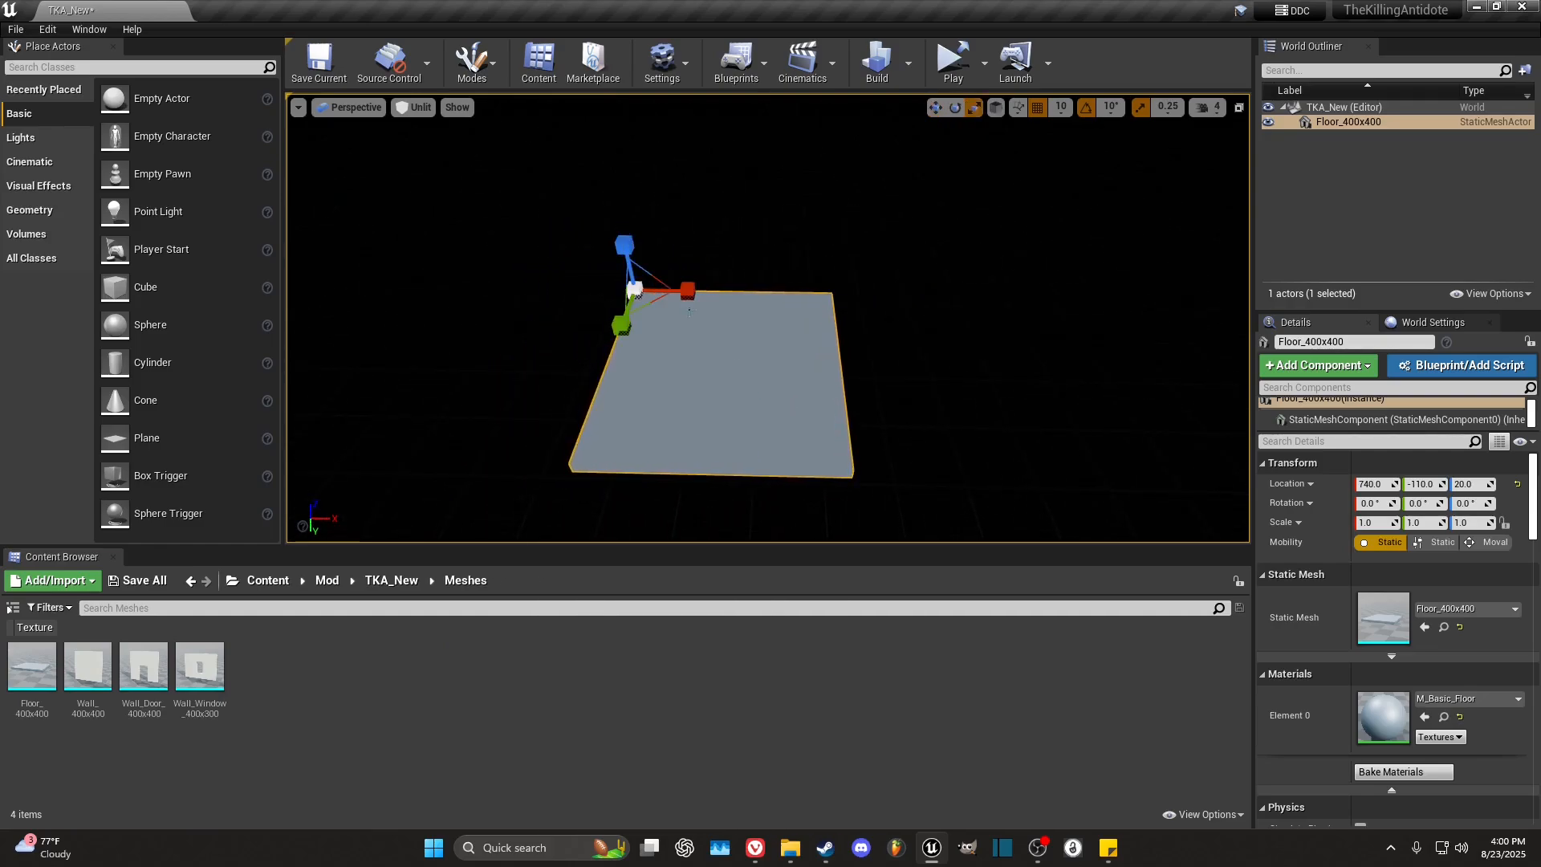
{"action": "left_click_drag", "start_coordinate": [689, 294], "coordinate": [763, 294]}
{"action": "key", "text": "a"}
{"action": "right_click_drag", "start_coordinate": [699, 321], "coordinate": [855, 333]}
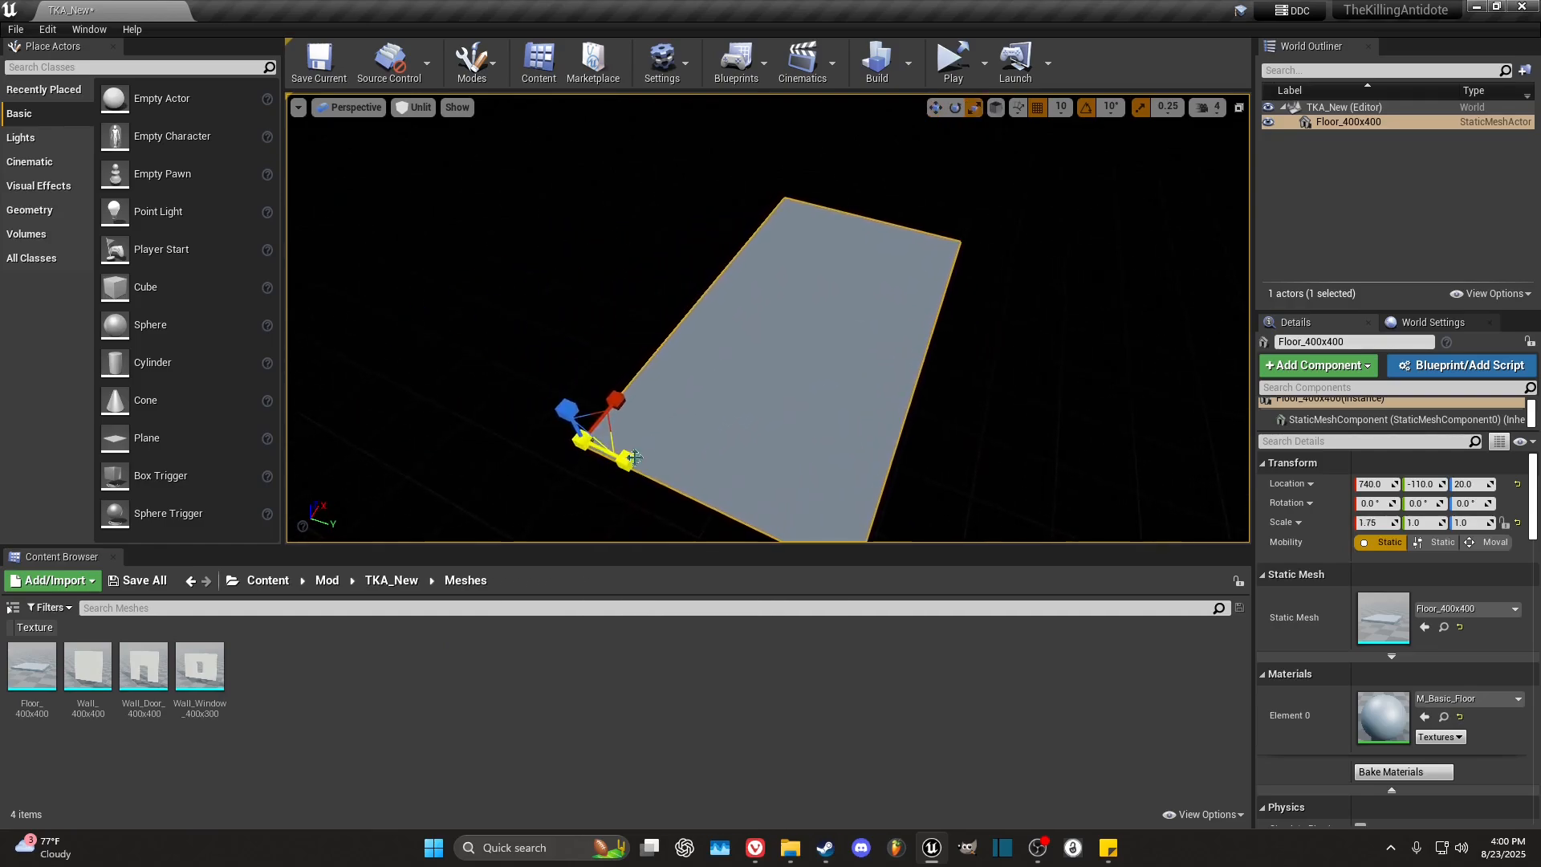
{"action": "left_click_drag", "start_coordinate": [633, 458], "coordinate": [686, 475]}
{"action": "key", "text": "d"}
{"action": "right_click_drag", "start_coordinate": [687, 475], "coordinate": [414, 387]}
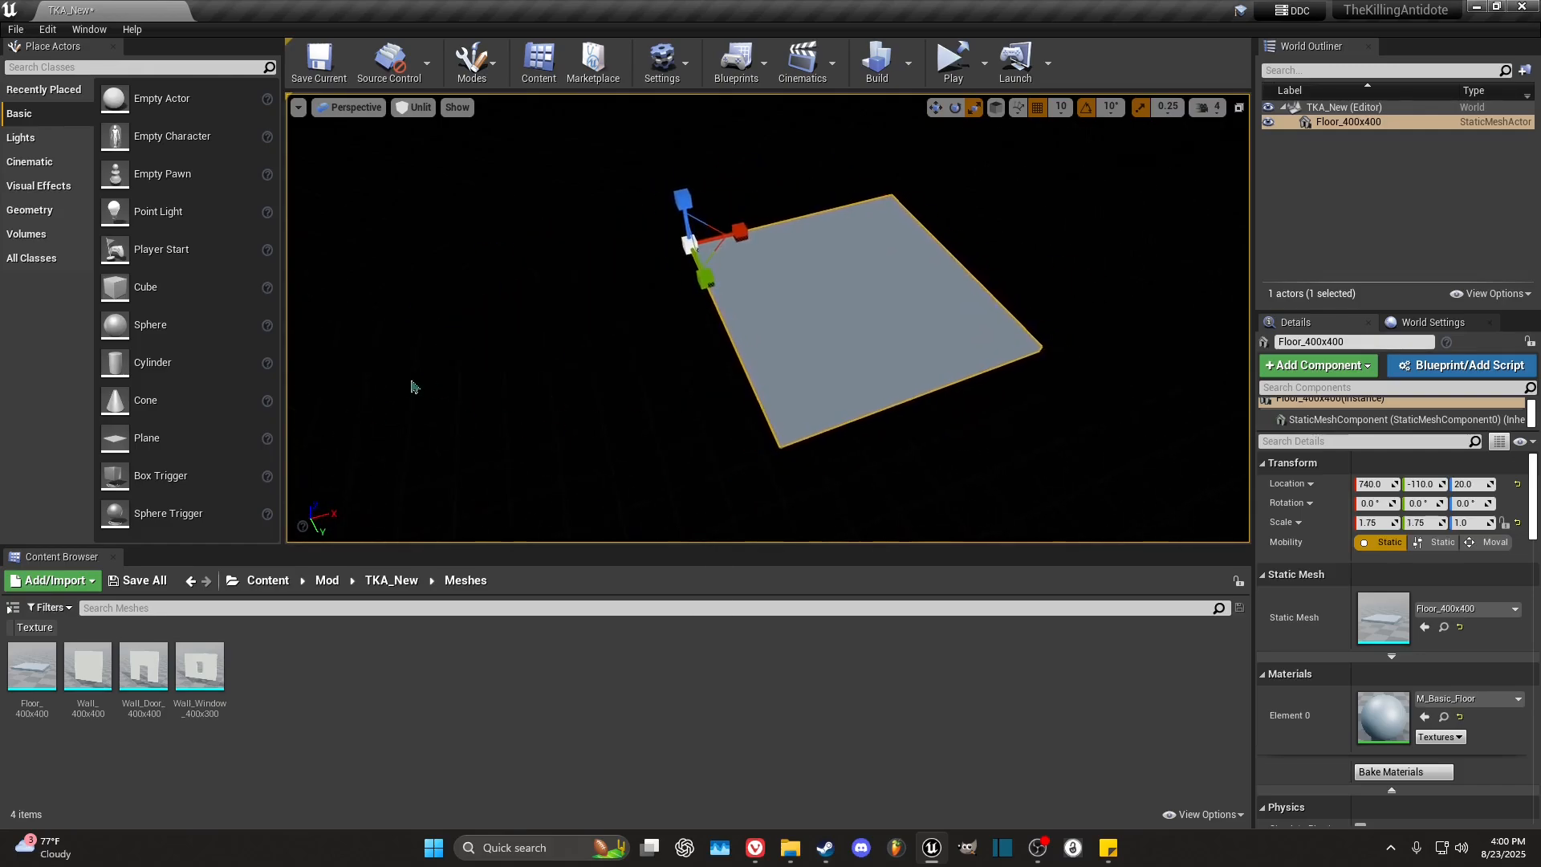
Step: Place a Wall_400x400 mesh and move it onto the floor's edge at X 740, Y 580, Z 20
{"action": "left_click_drag", "start_coordinate": [88, 667], "coordinate": [759, 337]}
{"action": "right_click_drag", "start_coordinate": [760, 337], "coordinate": [714, 342]}
{"action": "key", "text": "w"}
{"action": "left_click_drag", "start_coordinate": [746, 345], "coordinate": [707, 340]}
{"action": "key", "text": "a"}
{"action": "right_click_drag", "start_coordinate": [706, 340], "coordinate": [743, 344]}
{"action": "left_click_drag", "start_coordinate": [638, 421], "coordinate": [820, 421]}
{"action": "right_click_drag", "start_coordinate": [820, 420], "coordinate": [627, 419]}
Step: Scale the placed wall to 1.75 on the X axis so it spans the floor's edge
{"action": "key", "text": "d"}
{"action": "key", "text": "r"}
{"action": "left_click_drag", "start_coordinate": [719, 337], "coordinate": [772, 337]}
{"action": "key", "text": "d"}
{"action": "right_click_drag", "start_coordinate": [772, 337], "coordinate": [562, 342]}
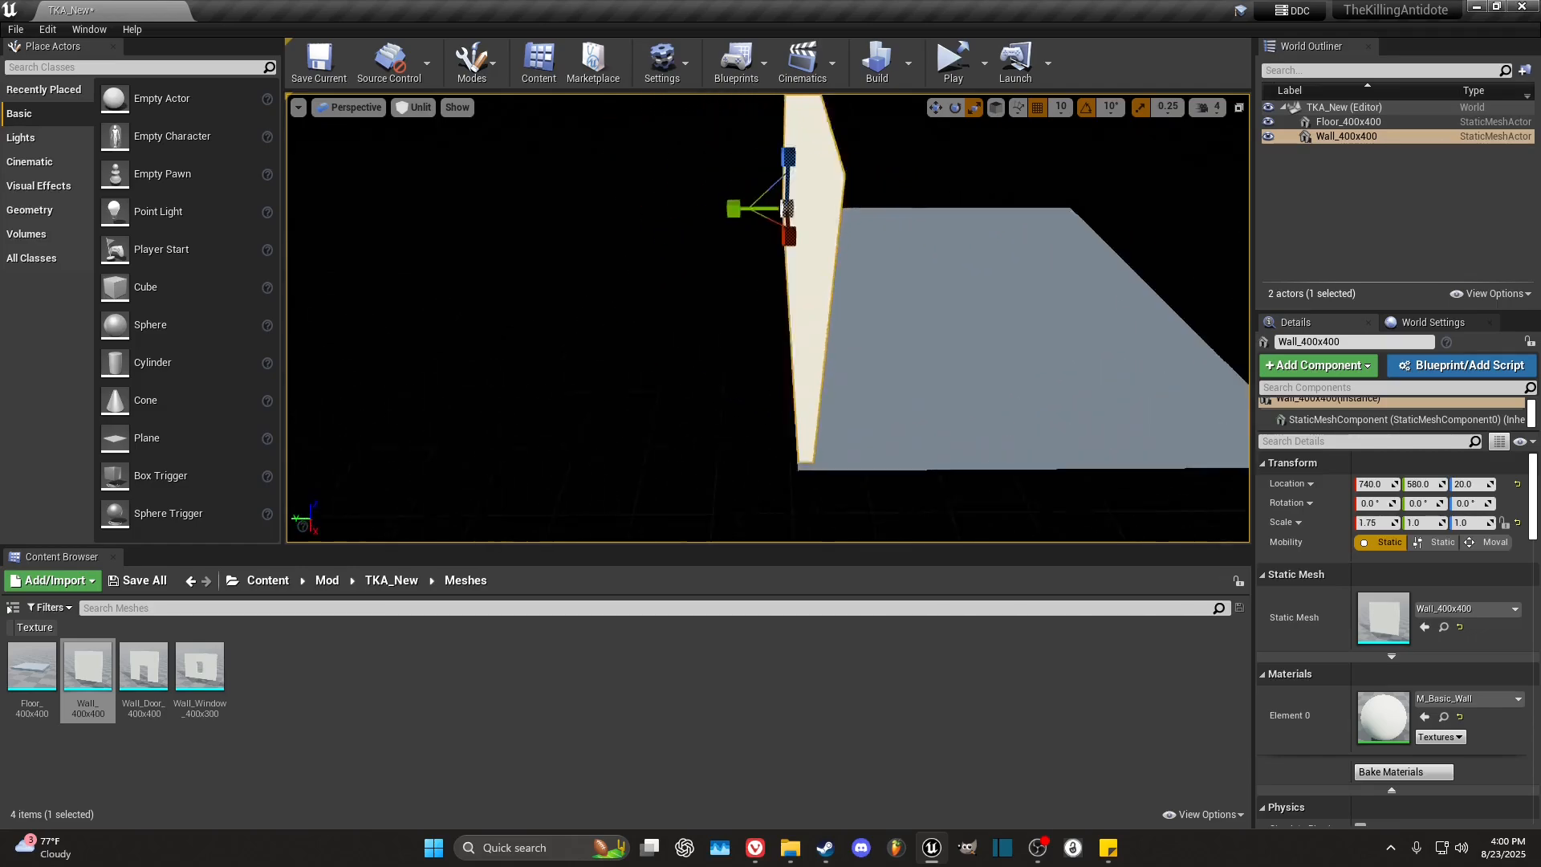
Step: Duplicate the wall and rotate the copy -90 degrees about Z to line the adjacent floor edge
{"action": "right_click_drag", "start_coordinate": [1012, 339], "coordinate": [899, 347]}
{"action": "key", "text": "ctrl+w"}
{"action": "key", "text": "w"}
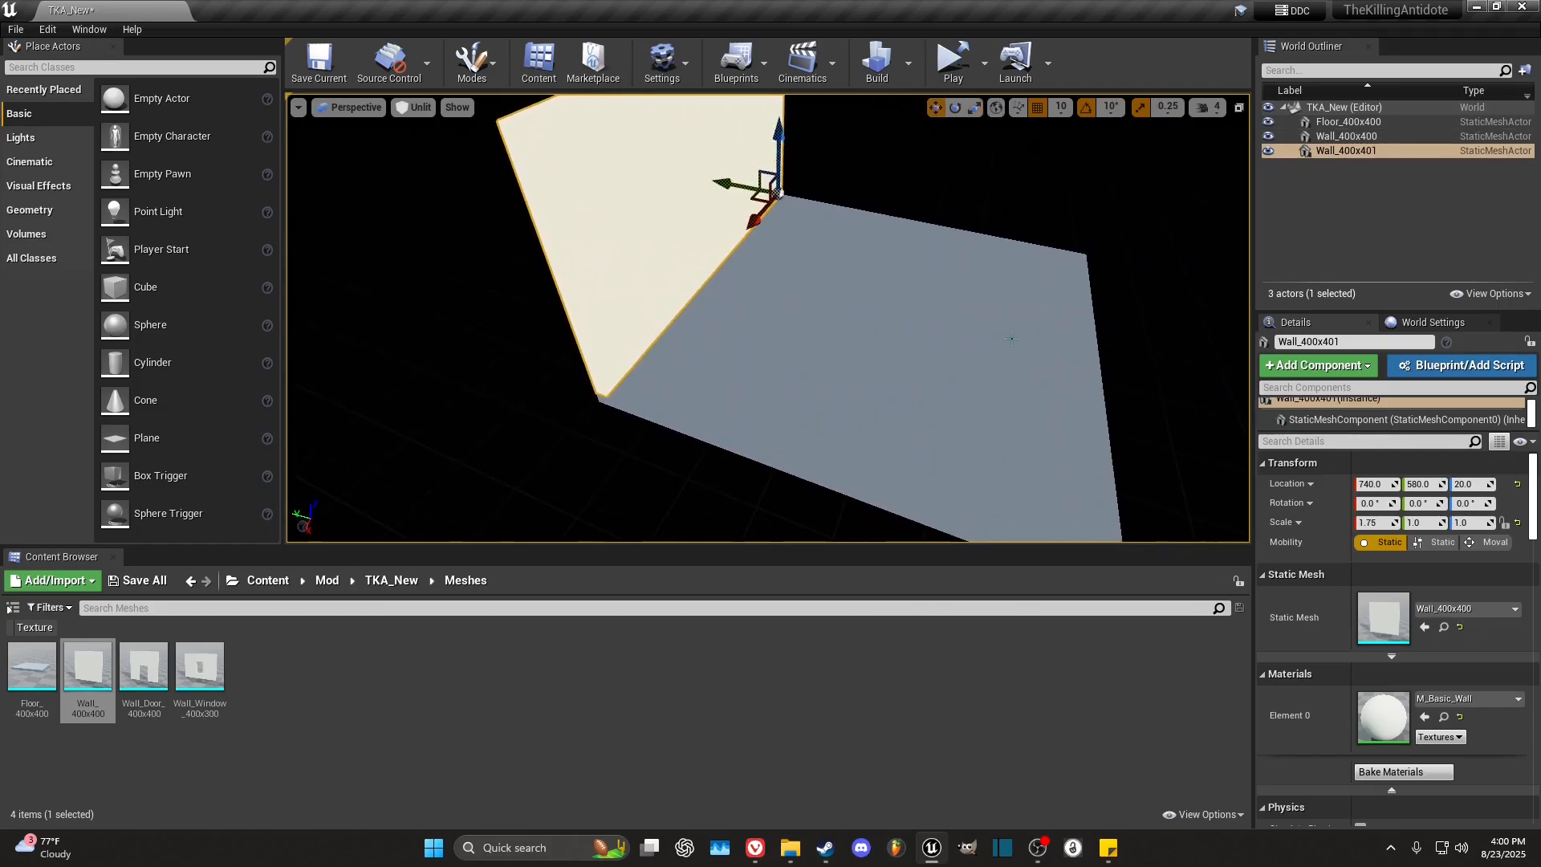
{"action": "key", "text": "e"}
{"action": "left_click_drag", "start_coordinate": [803, 239], "coordinate": [968, 244]}
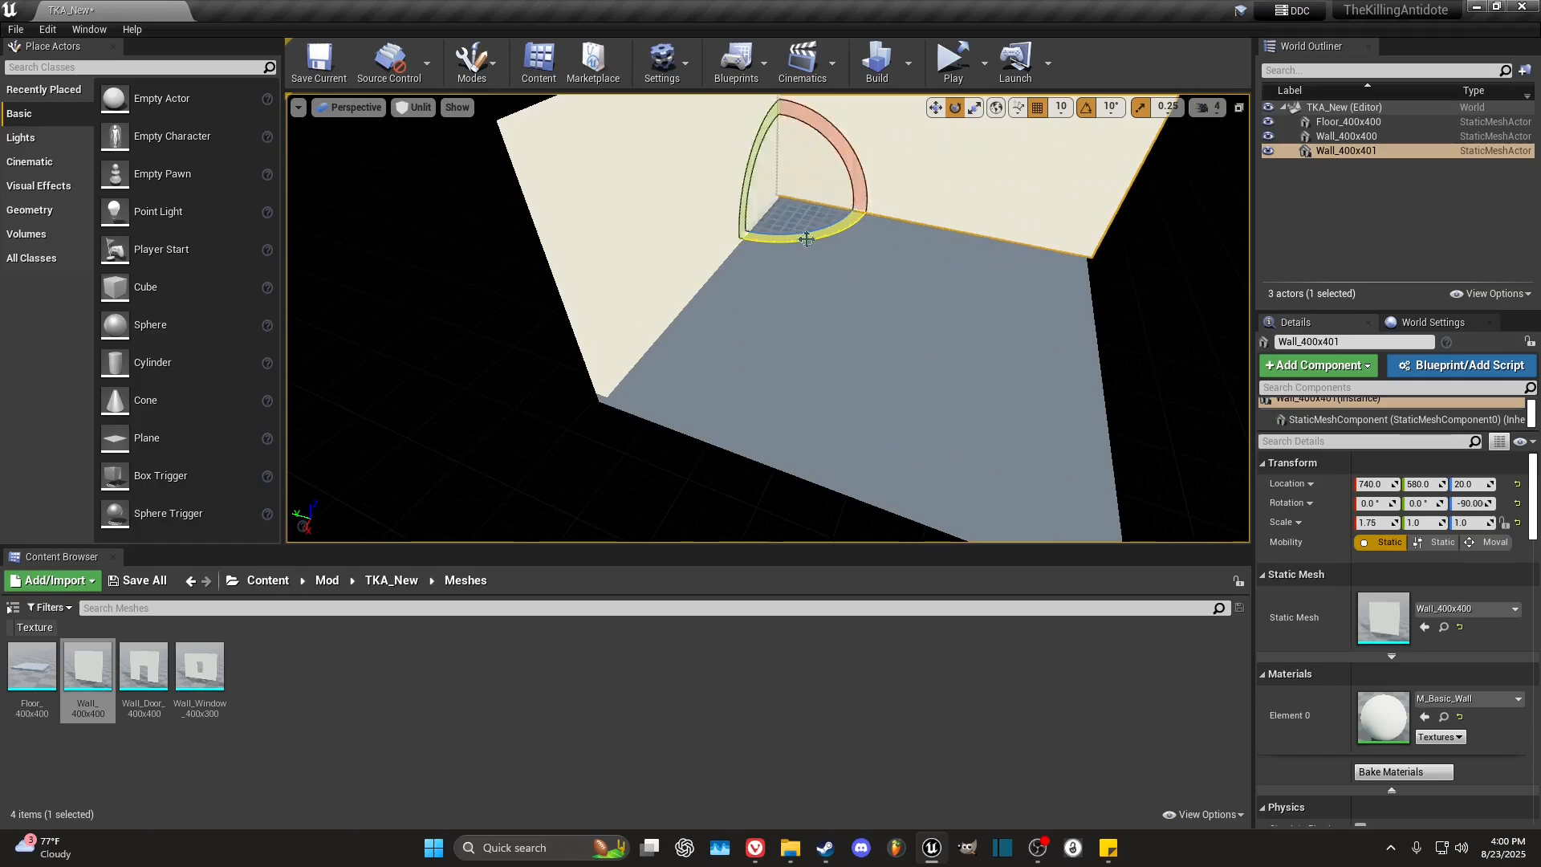
Step: Move the rotated wall to X 750, Y 570 so it fits the floor corner and meets the first wall
{"action": "key", "text": "d"}
{"action": "right_click_drag", "start_coordinate": [802, 238], "coordinate": [723, 257]}
{"action": "key", "text": "w"}
{"action": "left_click_drag", "start_coordinate": [936, 196], "coordinate": [925, 195]}
{"action": "right_click_drag", "start_coordinate": [925, 196], "coordinate": [883, 238]}
{"action": "mouse_move", "coordinate": [859, 229]}
{"action": "left_mouse_down"}
{"action": "mouse_move", "coordinate": [836, 235]}
{"action": "mouse_move", "coordinate": [851, 234]}
{"action": "left_mouse_up"}
{"action": "right_click_drag", "start_coordinate": [847, 262], "coordinate": [932, 216]}
{"action": "left_click", "coordinate": [847, 262]}
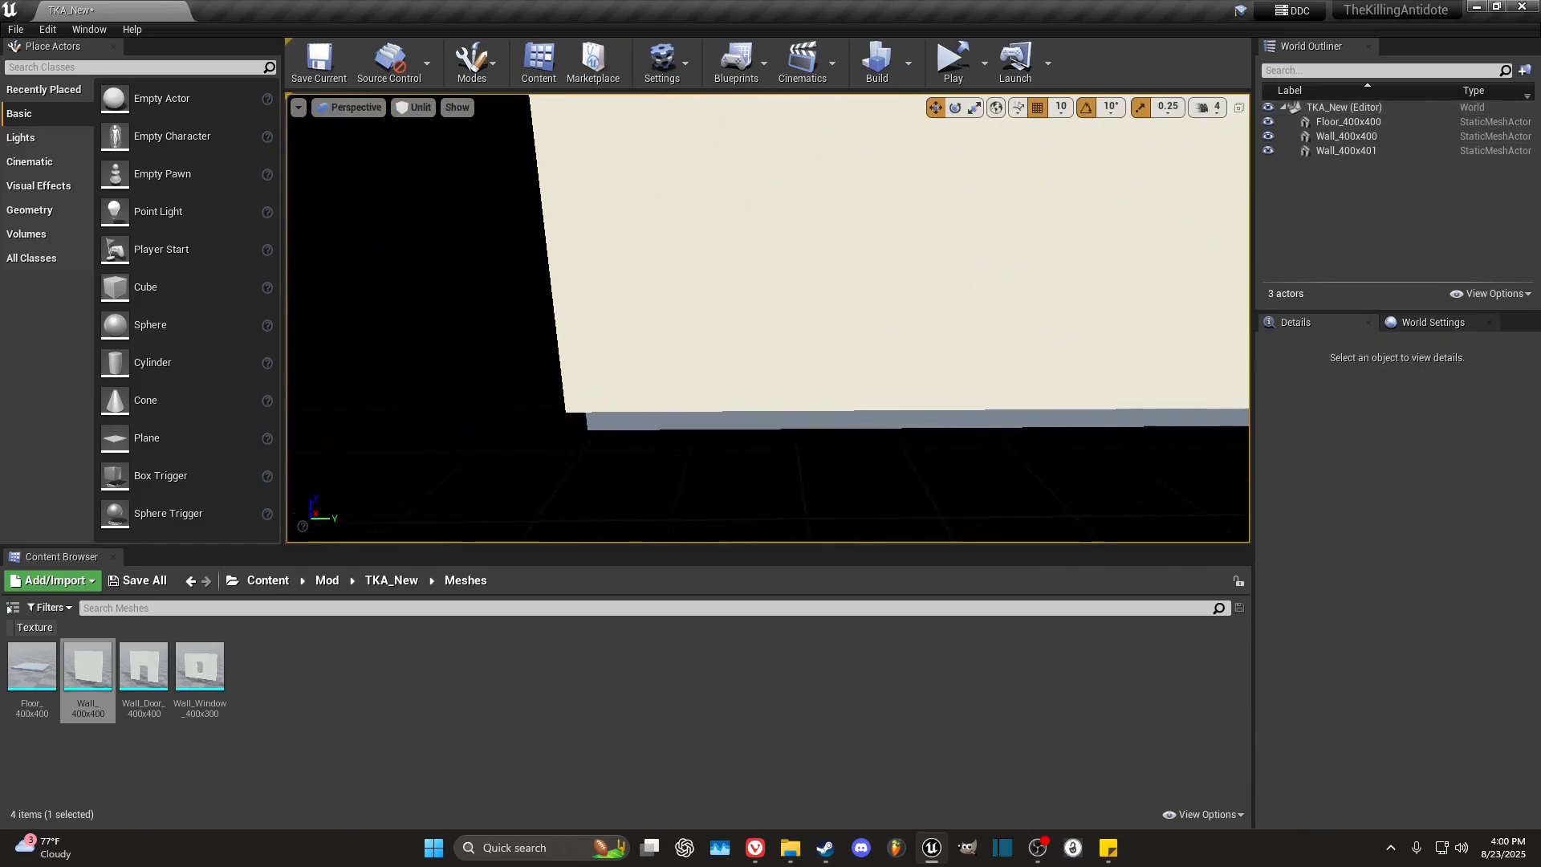
{"action": "right_click_drag", "start_coordinate": [844, 309], "coordinate": [1035, 361]}
{"action": "left_click", "coordinate": [844, 309]}
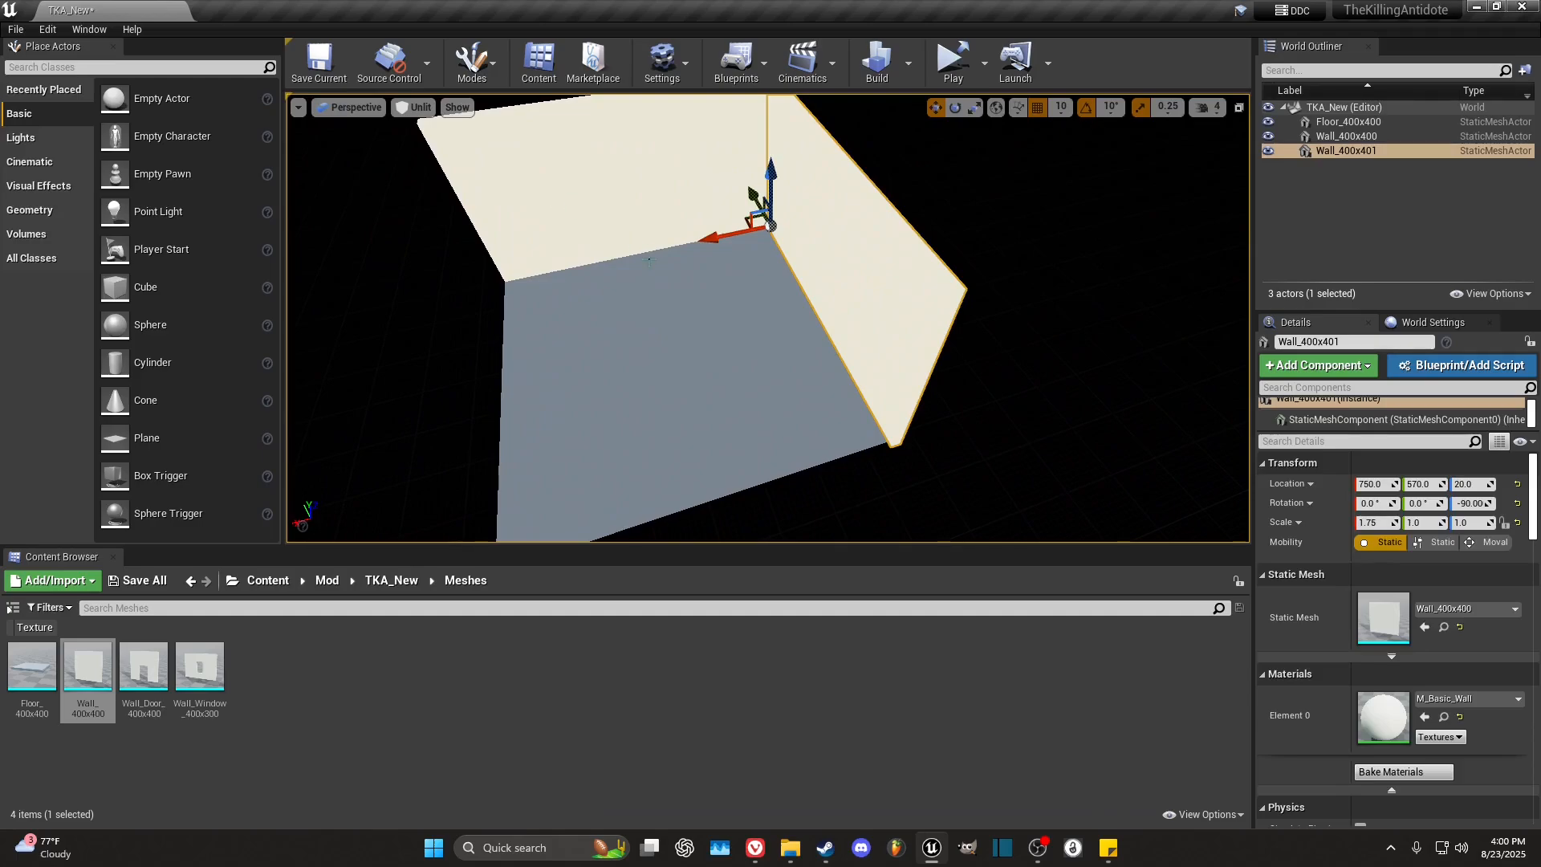
Step: Duplicate the first wall and move the copy across the floor to the opposite edge at Y -100
{"action": "left_click", "coordinate": [560, 164]}
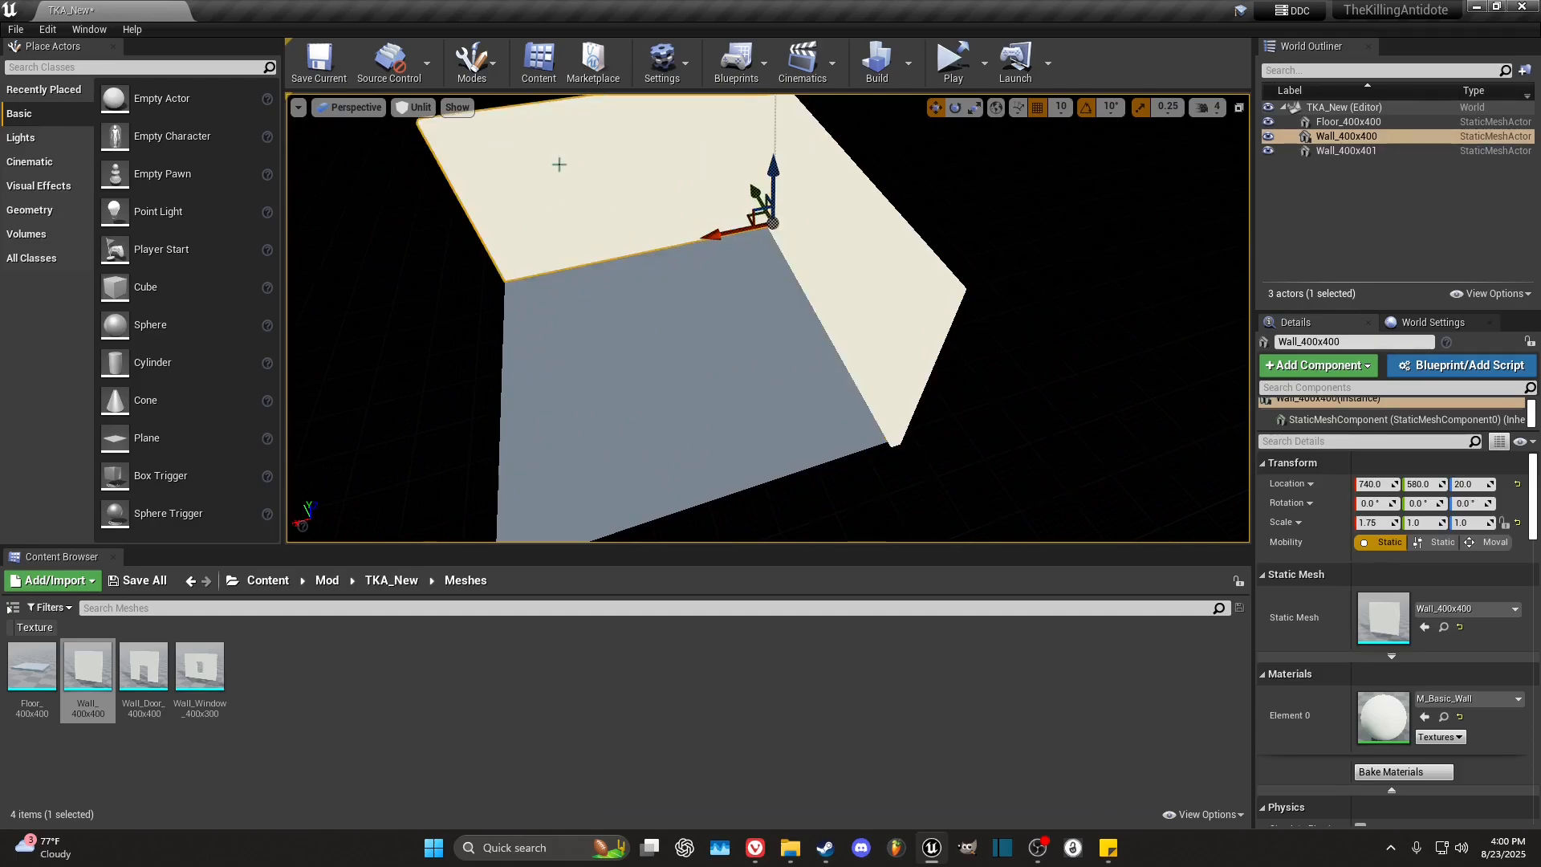
{"action": "key", "text": "ctrl+w"}
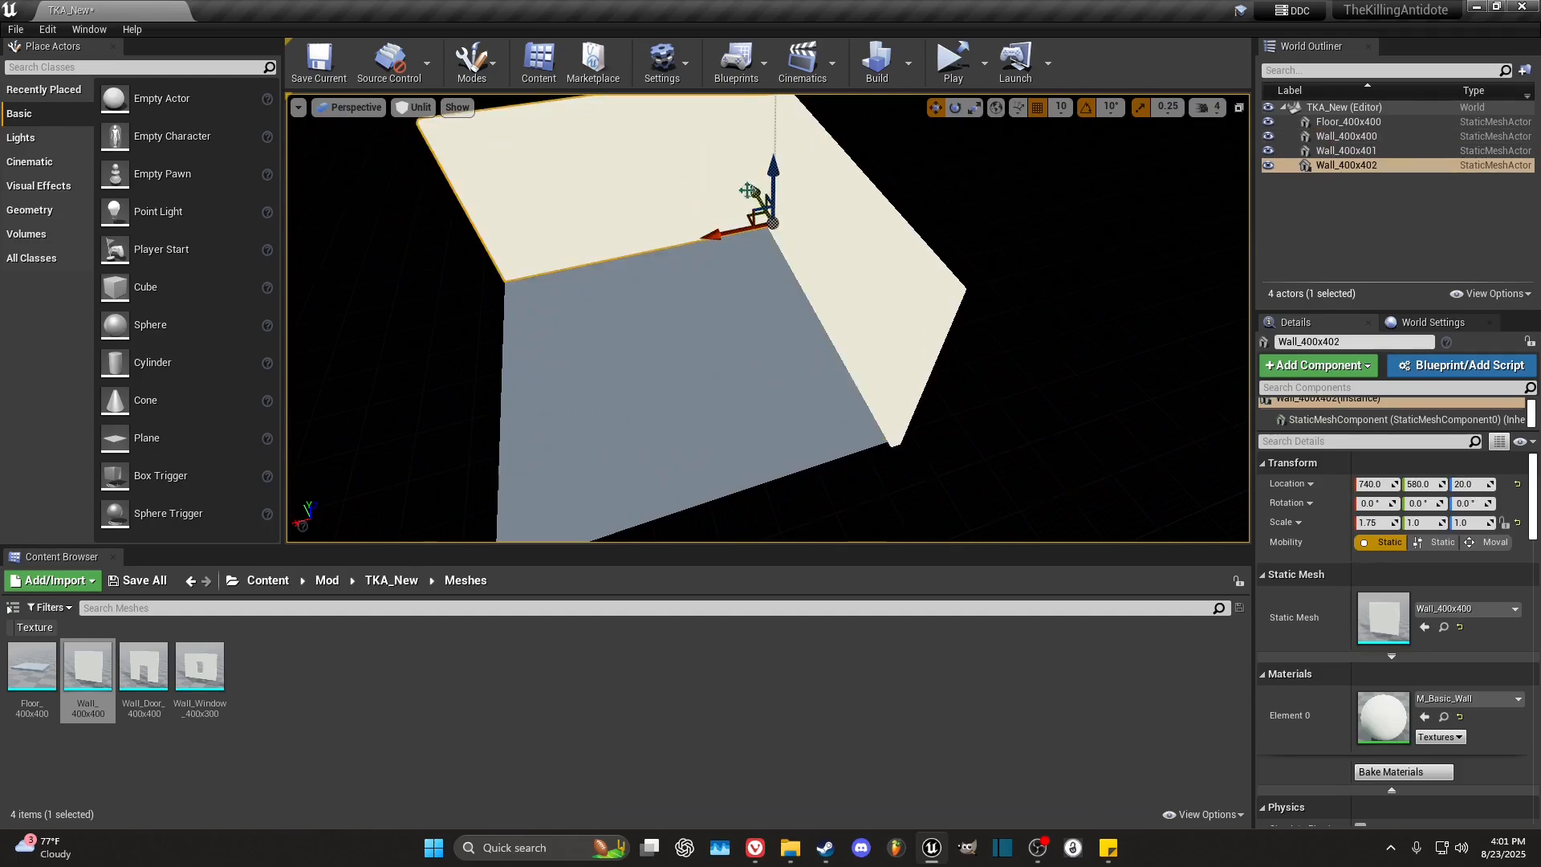
{"action": "left_click_drag", "start_coordinate": [748, 190], "coordinate": [841, 364]}
{"action": "right_click_drag", "start_coordinate": [841, 365], "coordinate": [782, 279]}
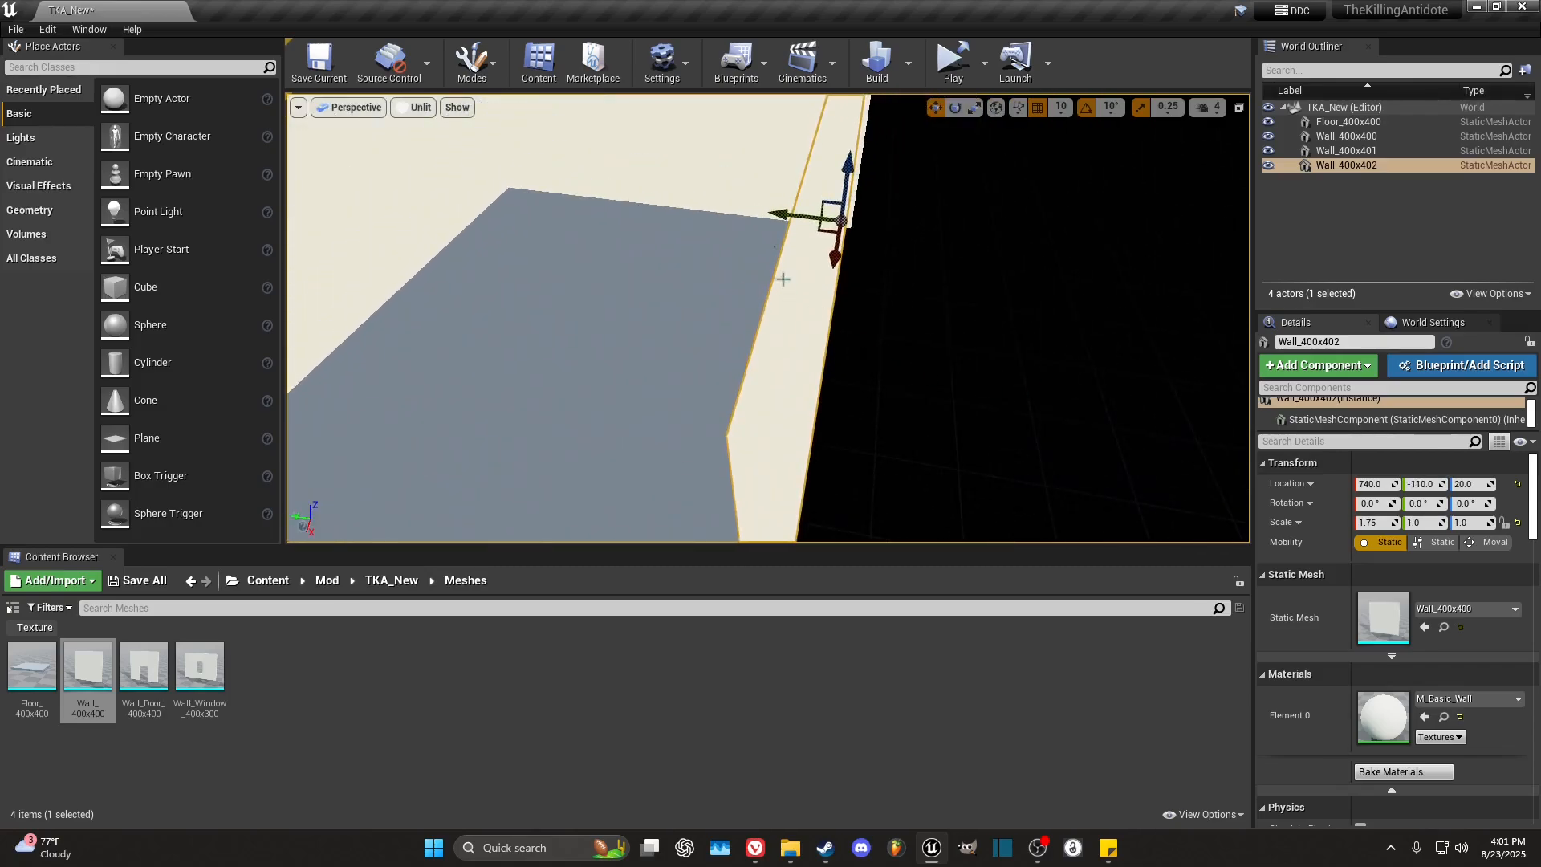
{"action": "left_click_drag", "start_coordinate": [785, 213], "coordinate": [768, 214]}
{"action": "right_click_drag", "start_coordinate": [774, 248], "coordinate": [697, 288]}
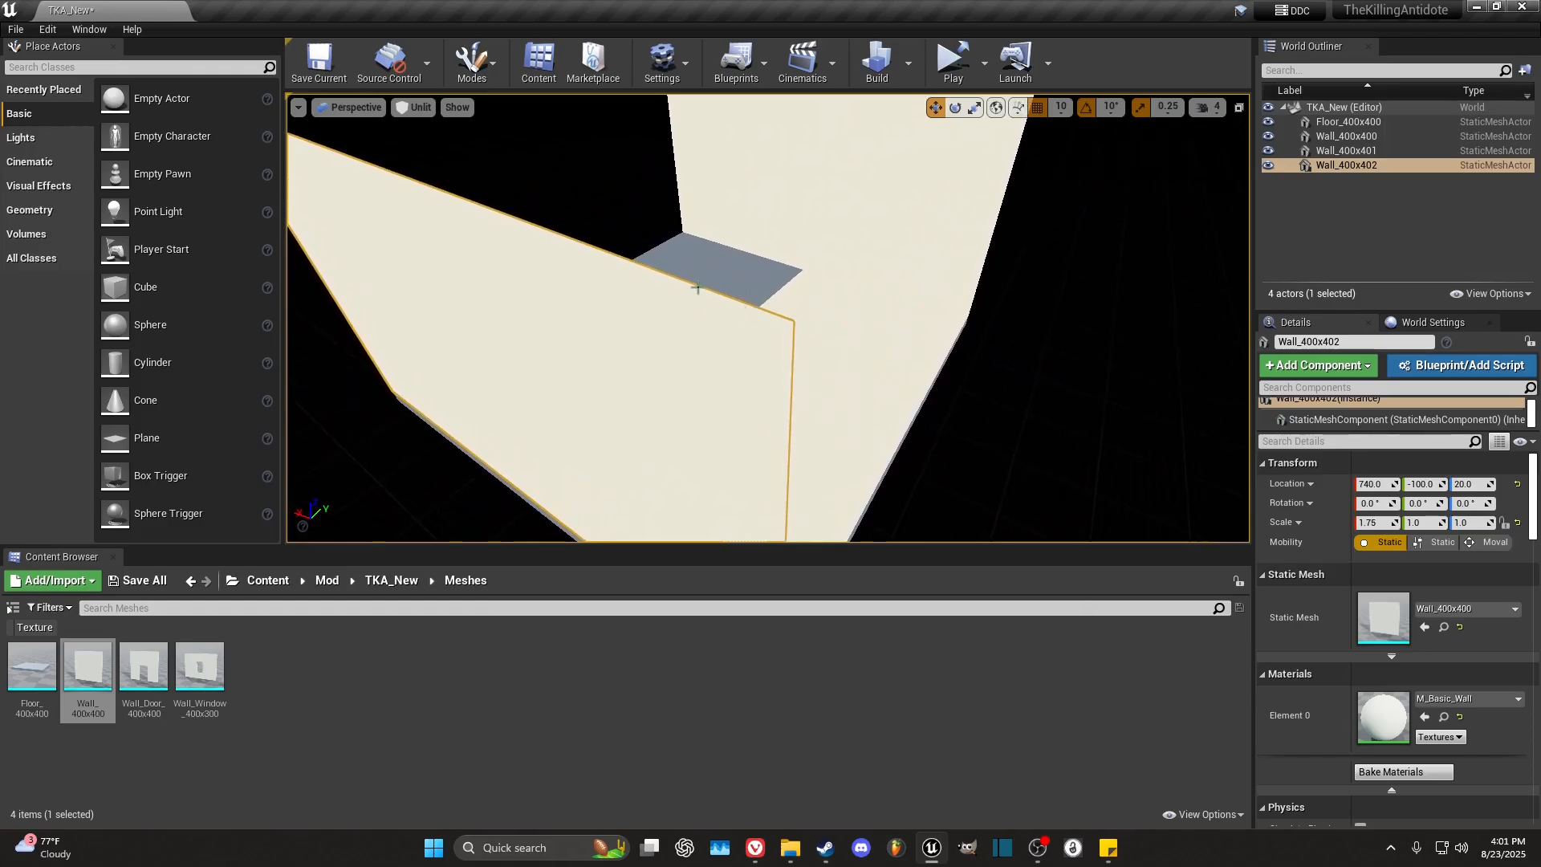
Step: Shift the opposite wall along X to about 760 to tuck its end into the adjoining wall
{"action": "right_click_drag", "start_coordinate": [820, 302], "coordinate": [797, 272]}
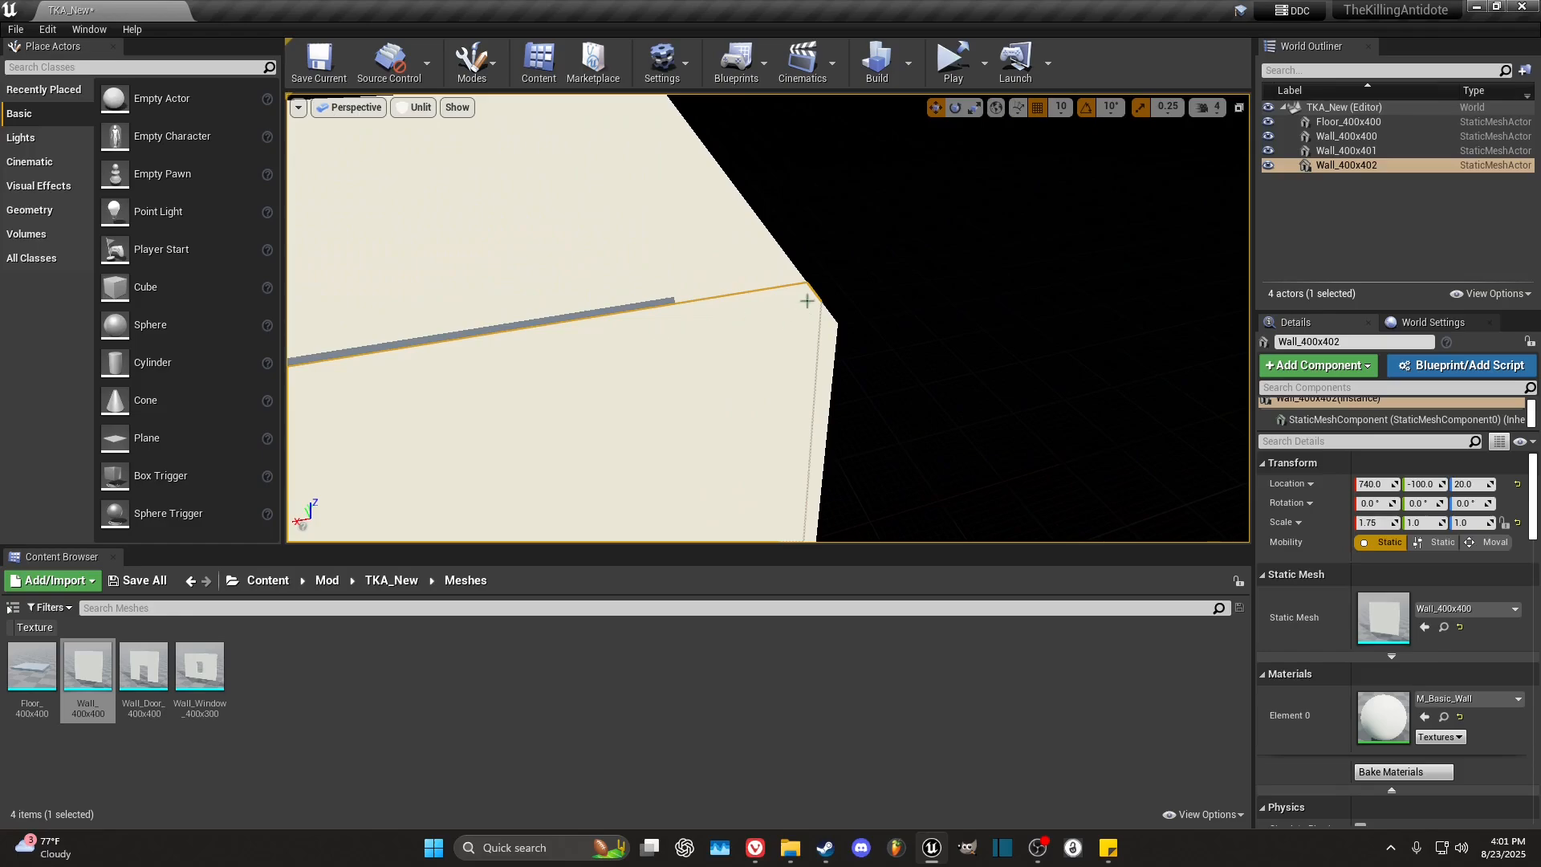
{"action": "right_click_drag", "start_coordinate": [943, 328], "coordinate": [927, 346]}
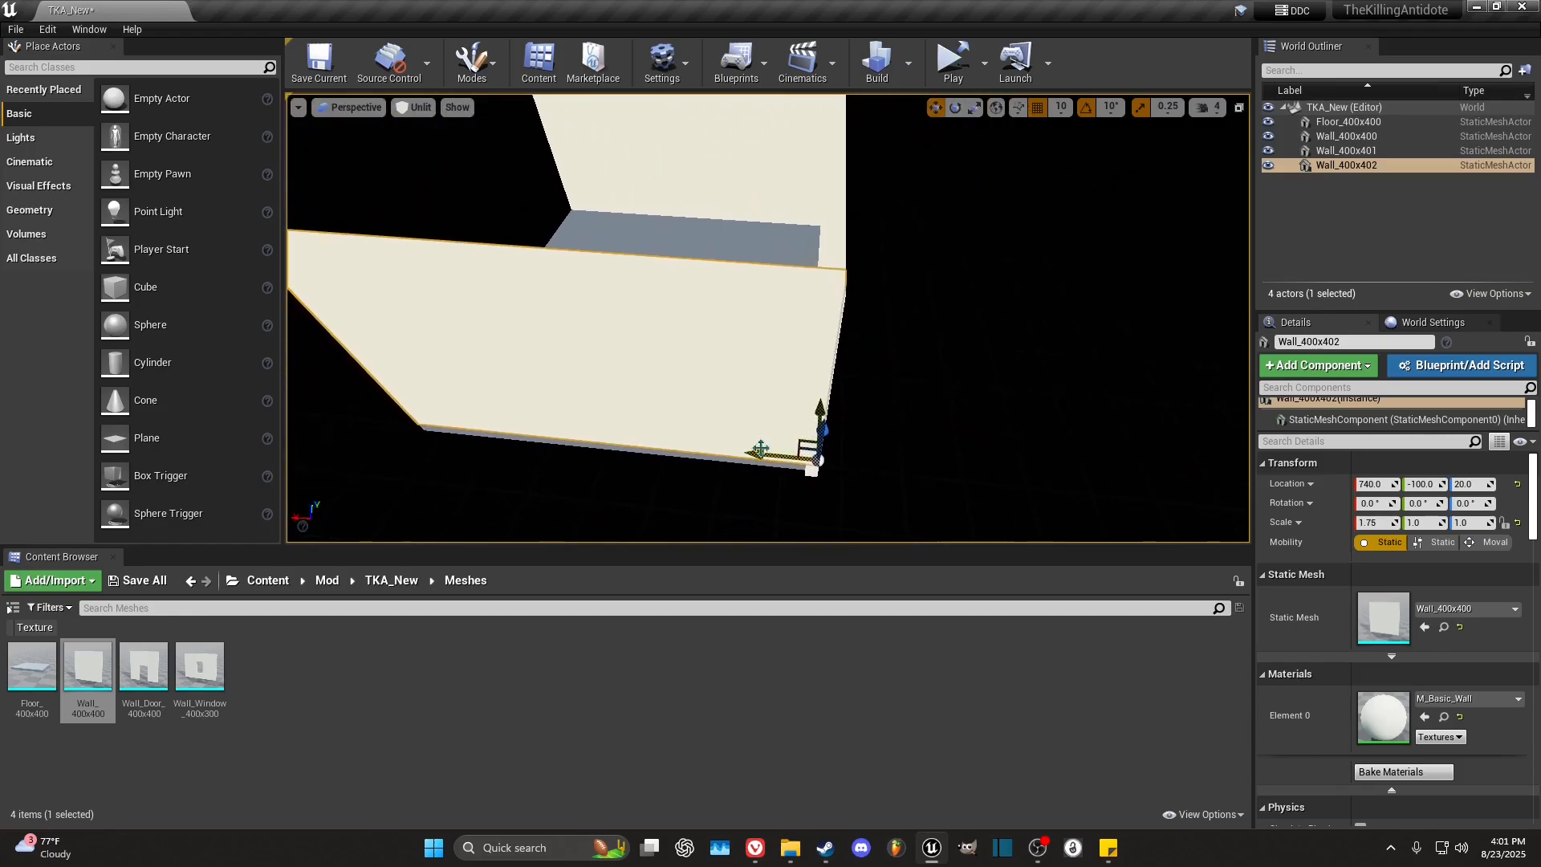
{"action": "left_click_drag", "start_coordinate": [758, 454], "coordinate": [747, 455]}
{"action": "key", "text": "f"}
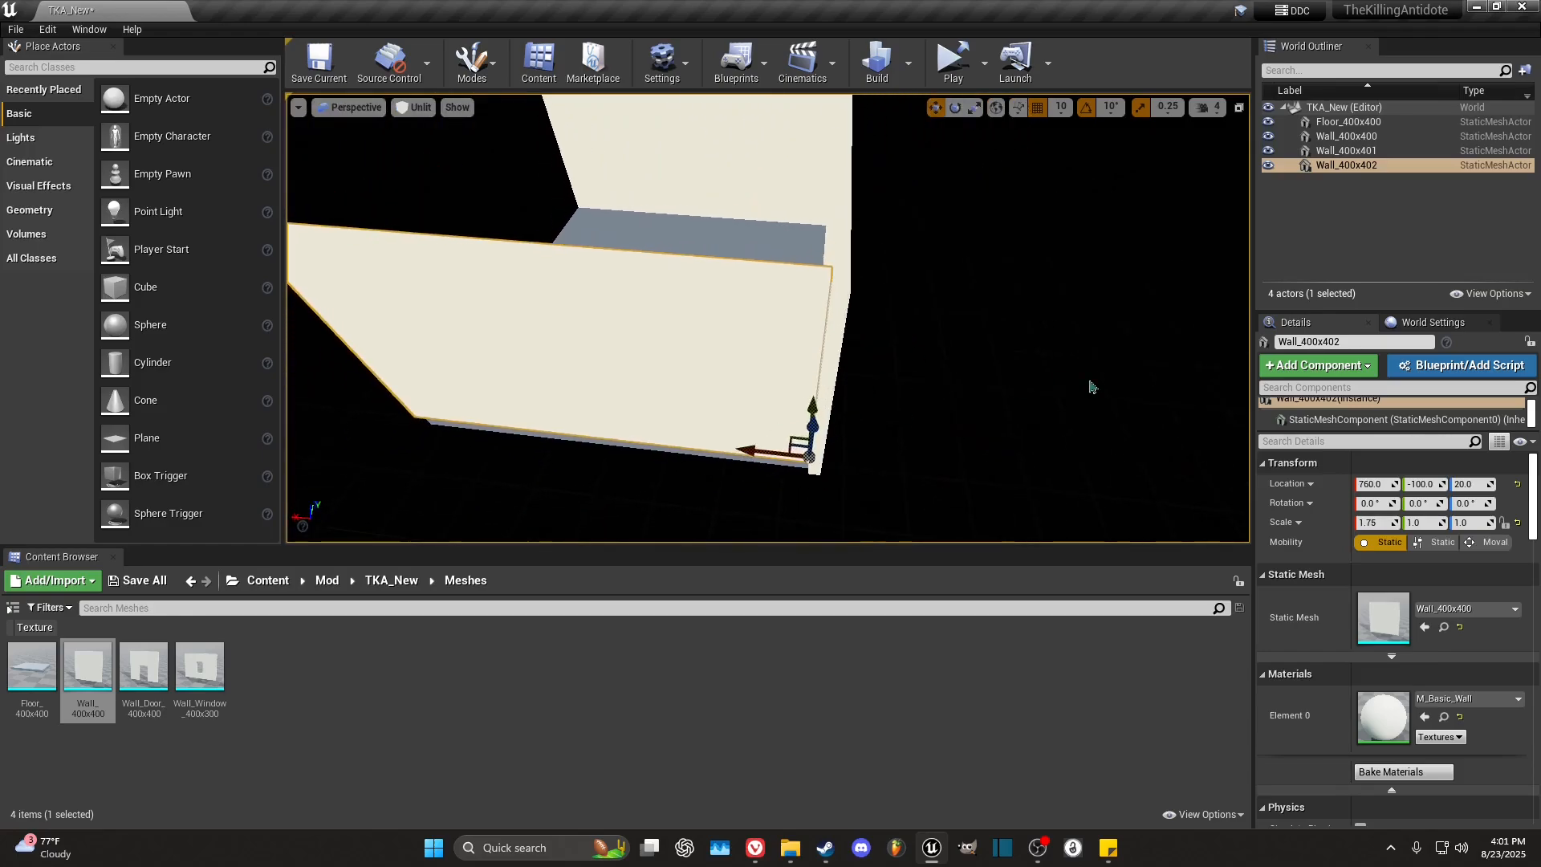
{"action": "left_click", "coordinate": [1090, 387]}
{"action": "right_click_drag", "start_coordinate": [1089, 387], "coordinate": [1066, 379]}
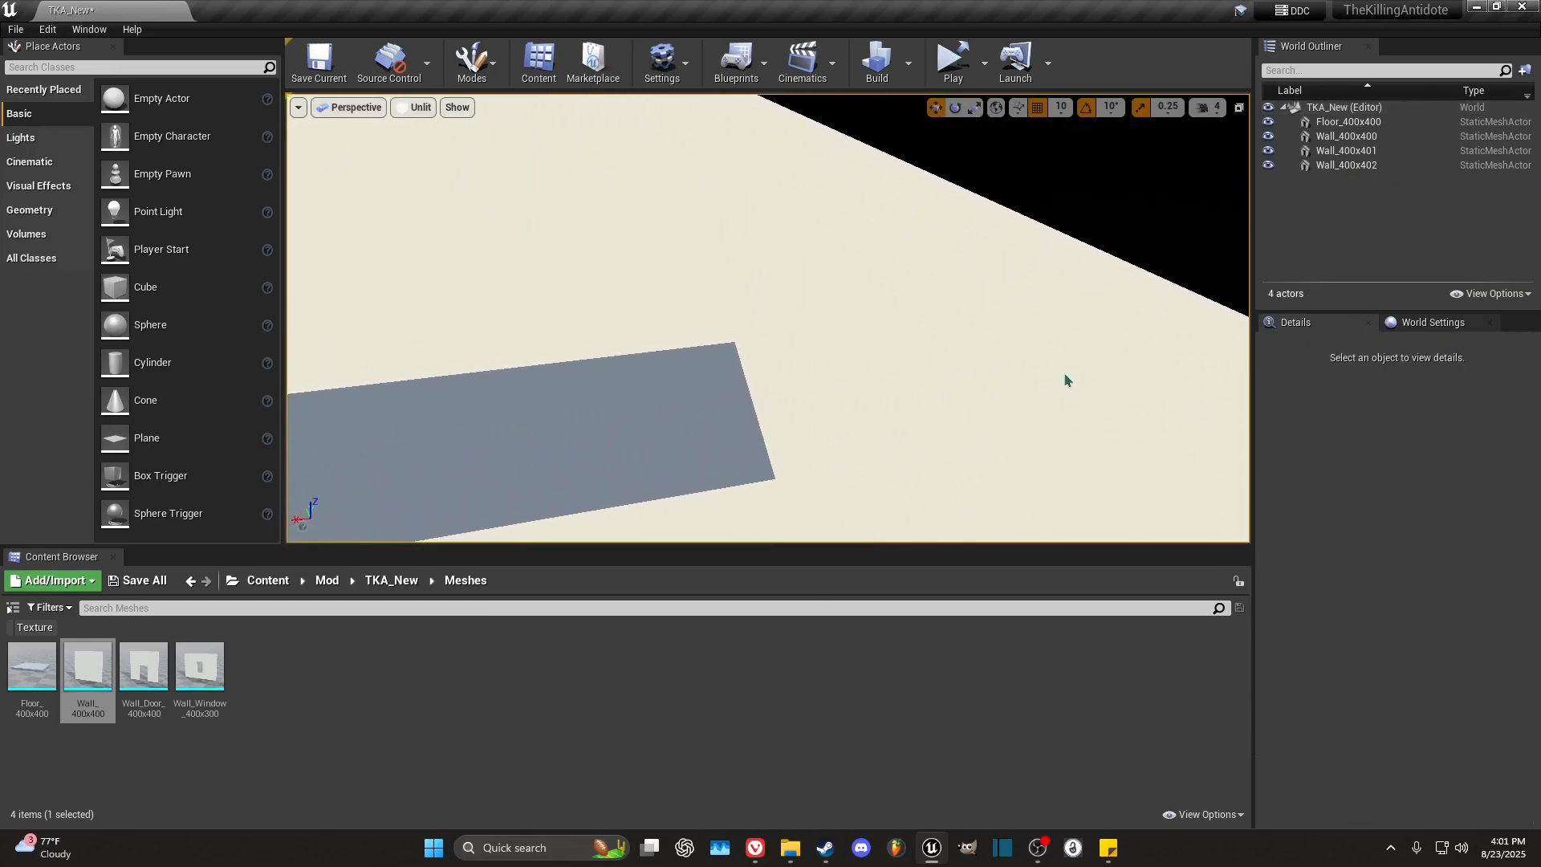
{"action": "right_click_drag", "start_coordinate": [993, 352], "coordinate": [872, 267]}
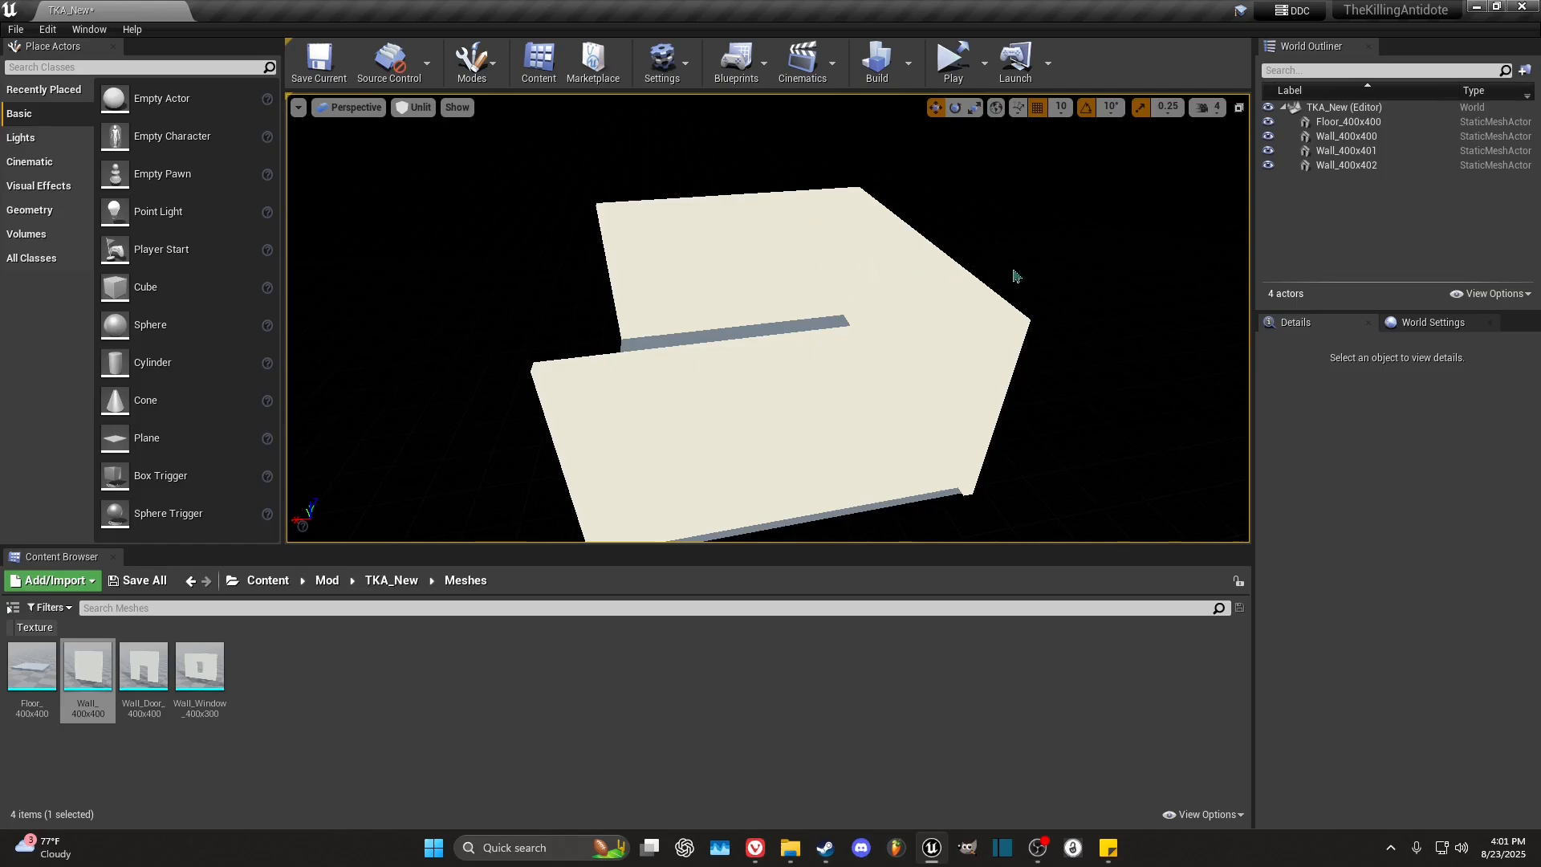
{"action": "right_click_drag", "start_coordinate": [1017, 277], "coordinate": [1018, 289]}
{"action": "key", "text": "a"}
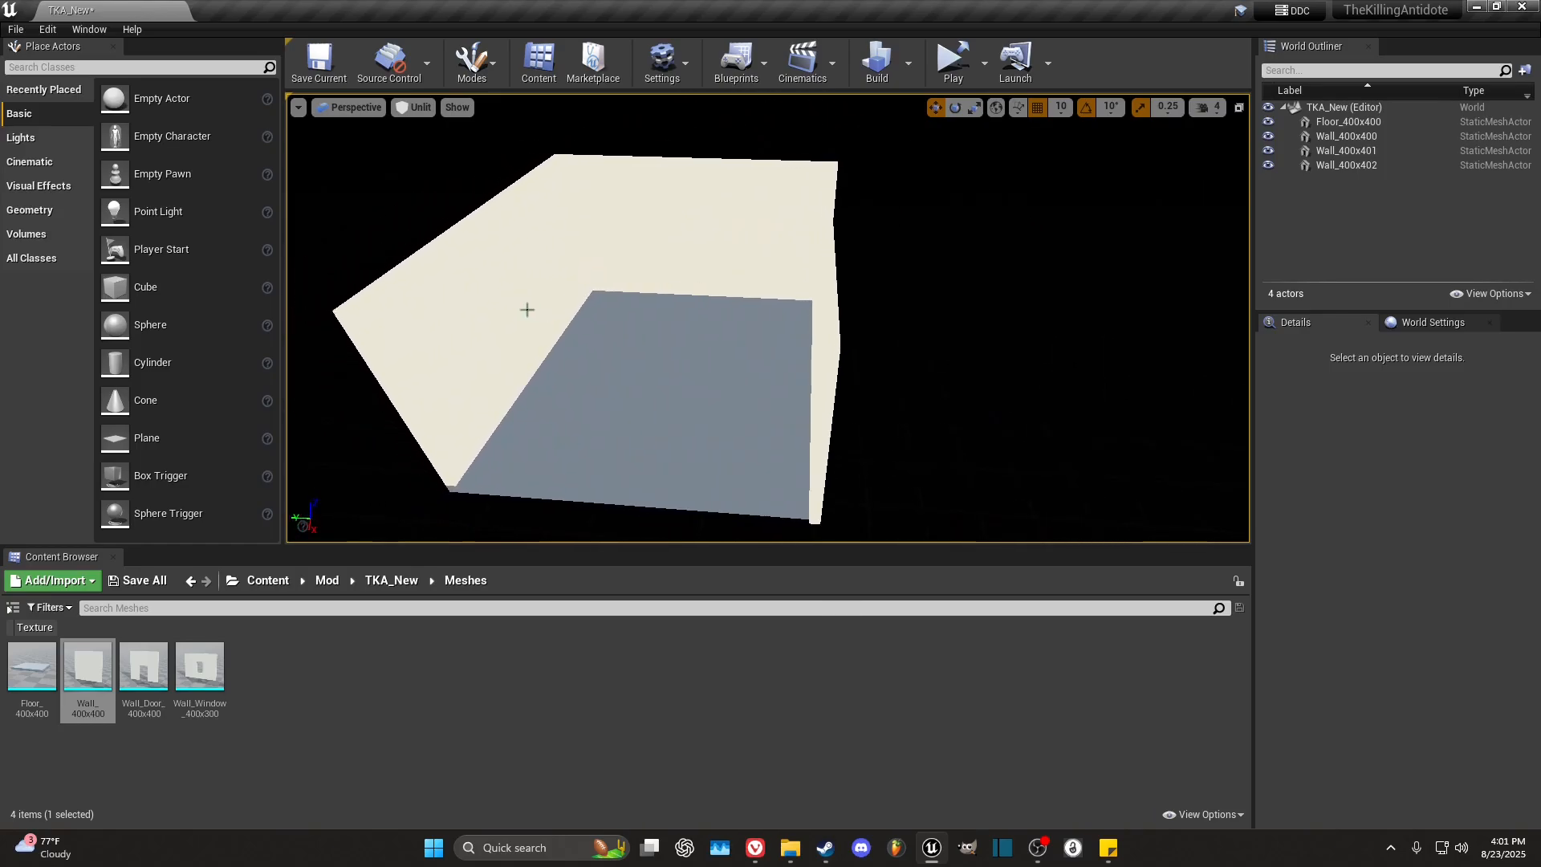
Step: Duplicate the first wall again, move the copy towards the room's open side and rotate it -90 degrees about Z
{"action": "left_click", "coordinate": [528, 310]}
{"action": "right_click_drag", "start_coordinate": [527, 310], "coordinate": [531, 311]}
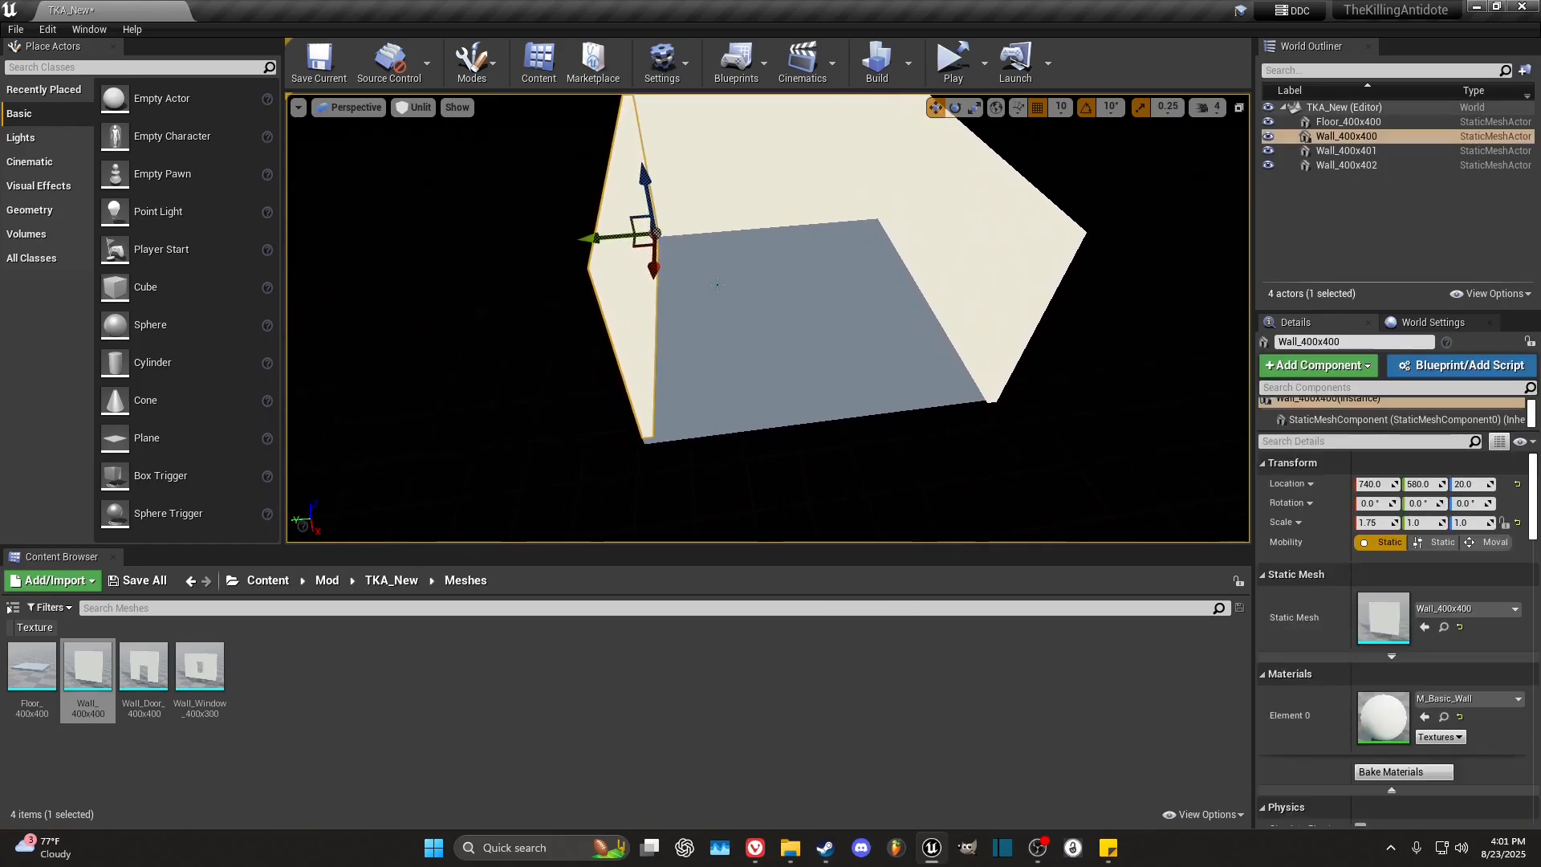
{"action": "key", "text": "ctrl+w"}
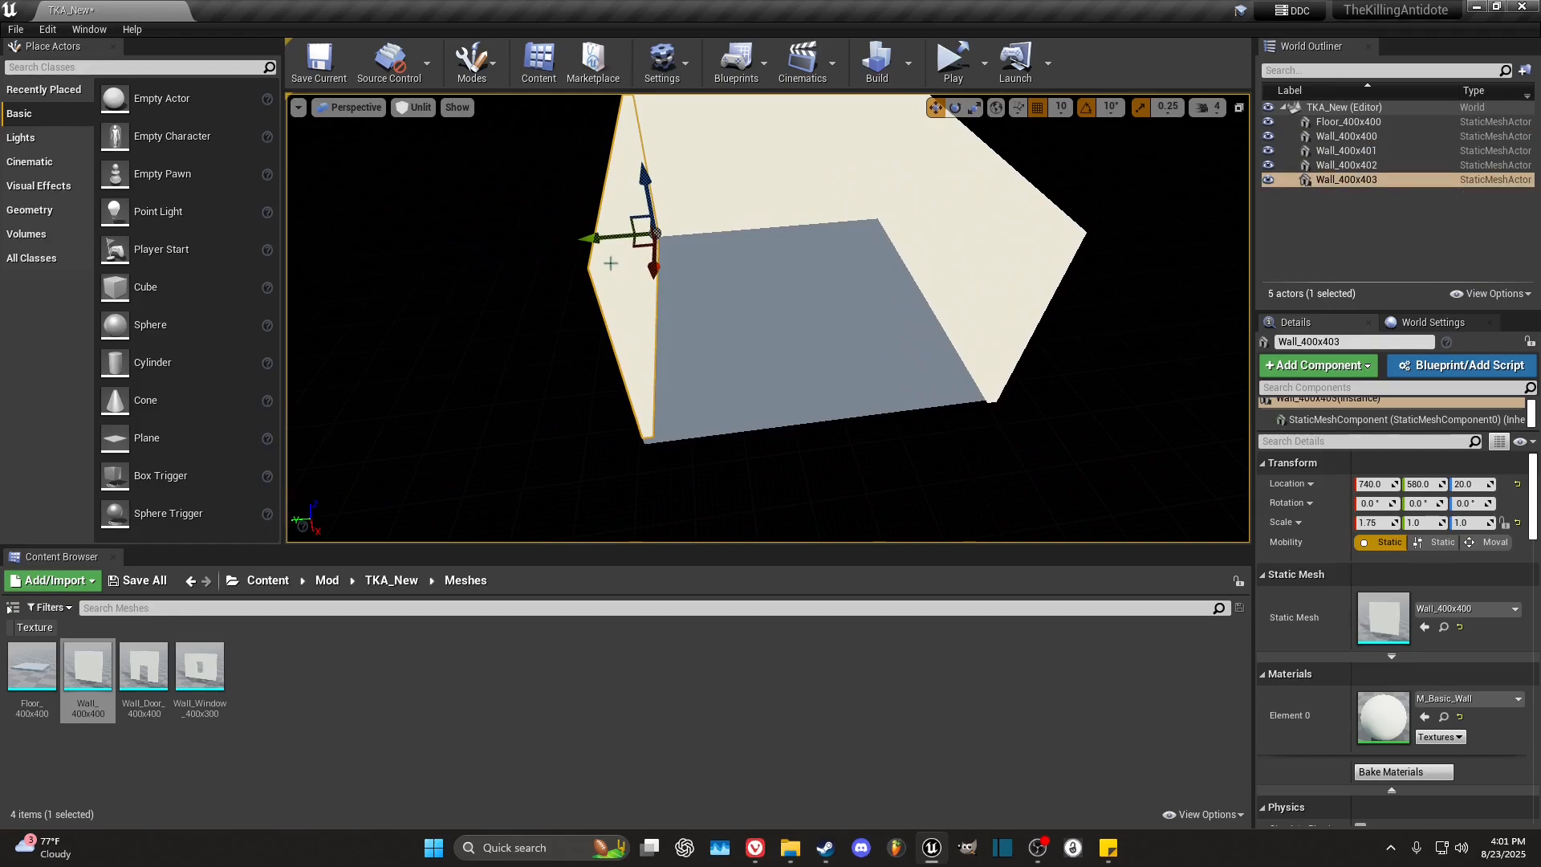
{"action": "left_click_drag", "start_coordinate": [651, 245], "coordinate": [634, 357]}
{"action": "key", "text": "e"}
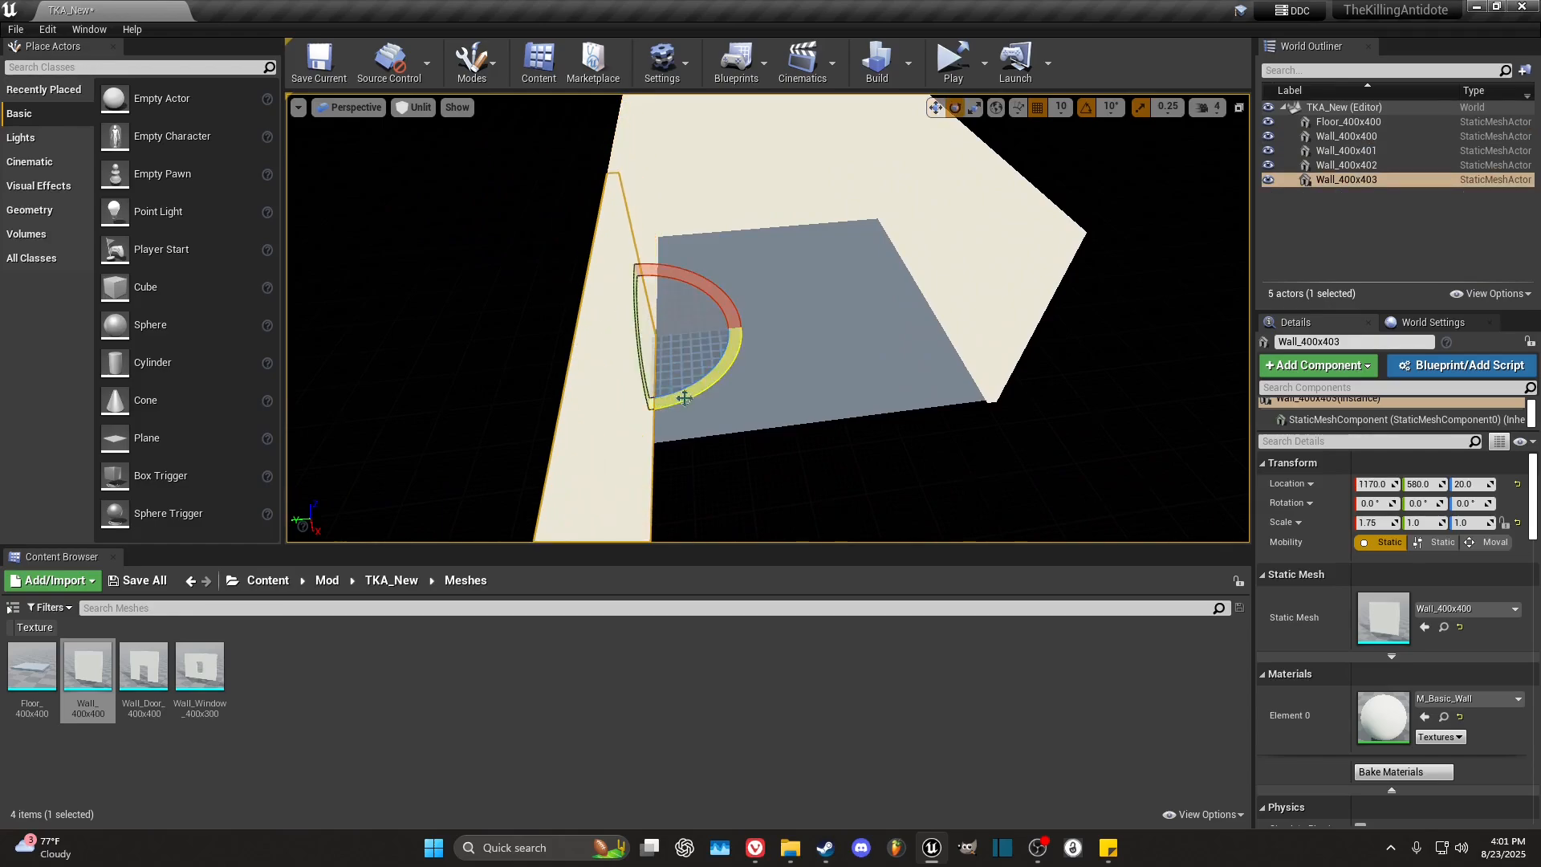
{"action": "mouse_move", "coordinate": [726, 333]}
{"action": "left_mouse_down"}
{"action": "mouse_move", "coordinate": [743, 369]}
{"action": "mouse_move", "coordinate": [752, 328]}
{"action": "left_mouse_up"}
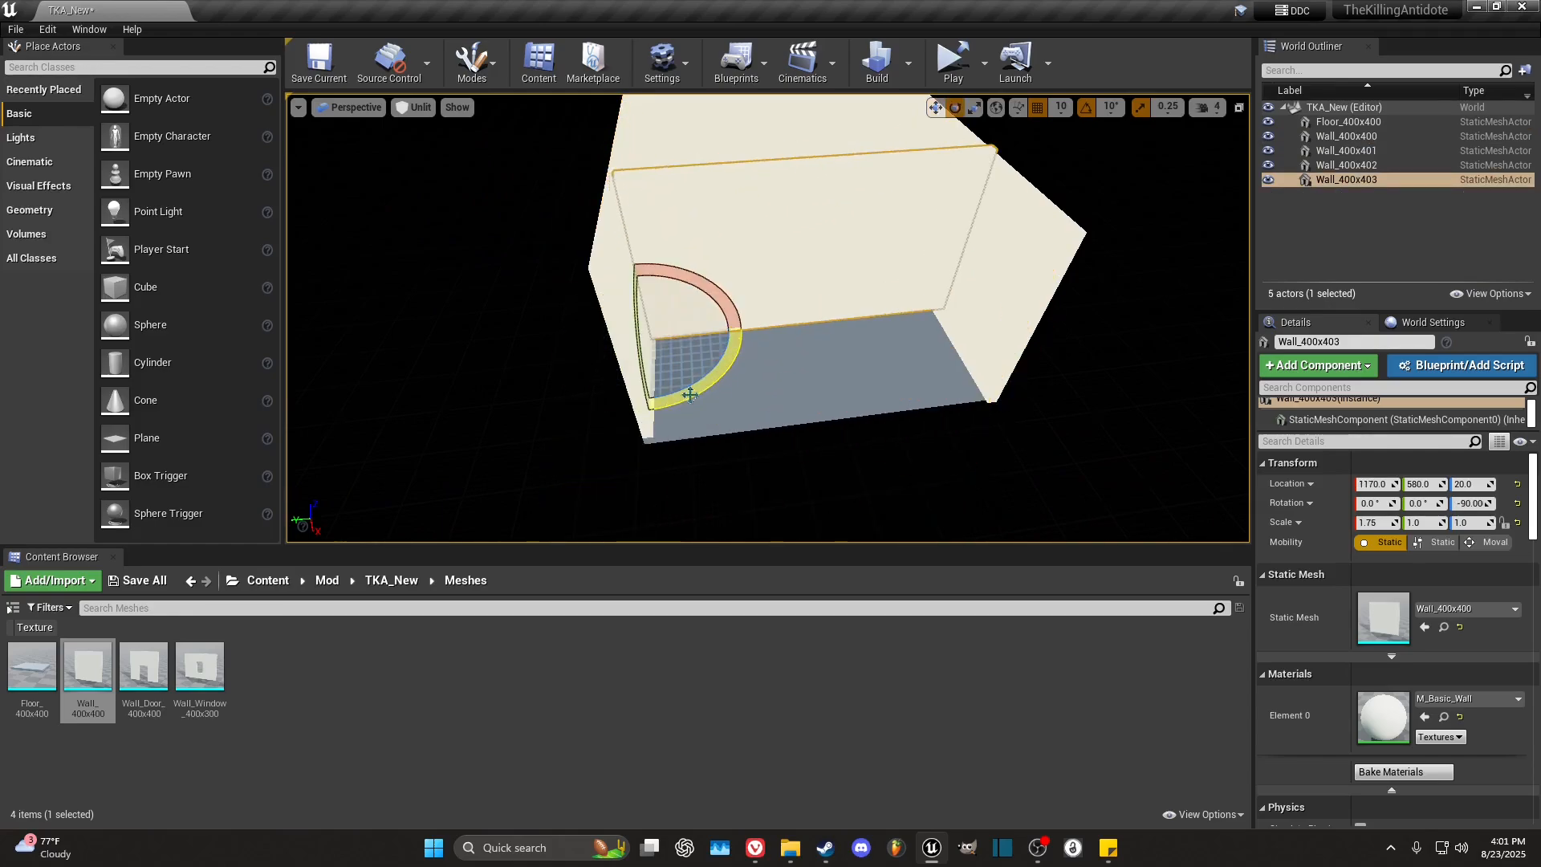
Step: Move the new wall to the floor's open edge at X 1430, Y 570
{"action": "key", "text": "r"}
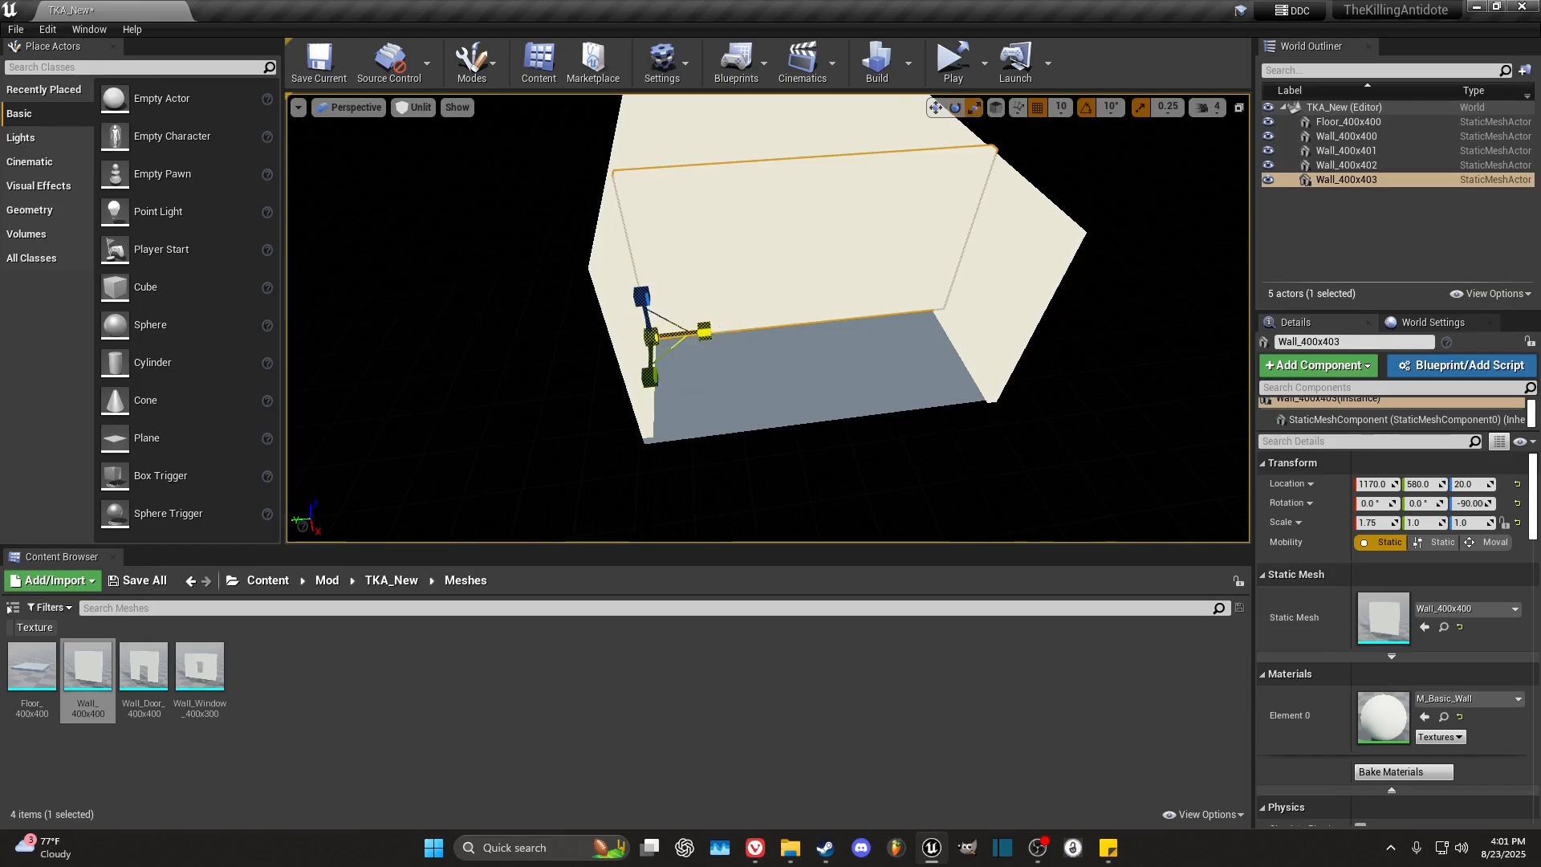
{"action": "key", "text": "e"}
{"action": "key", "text": "w"}
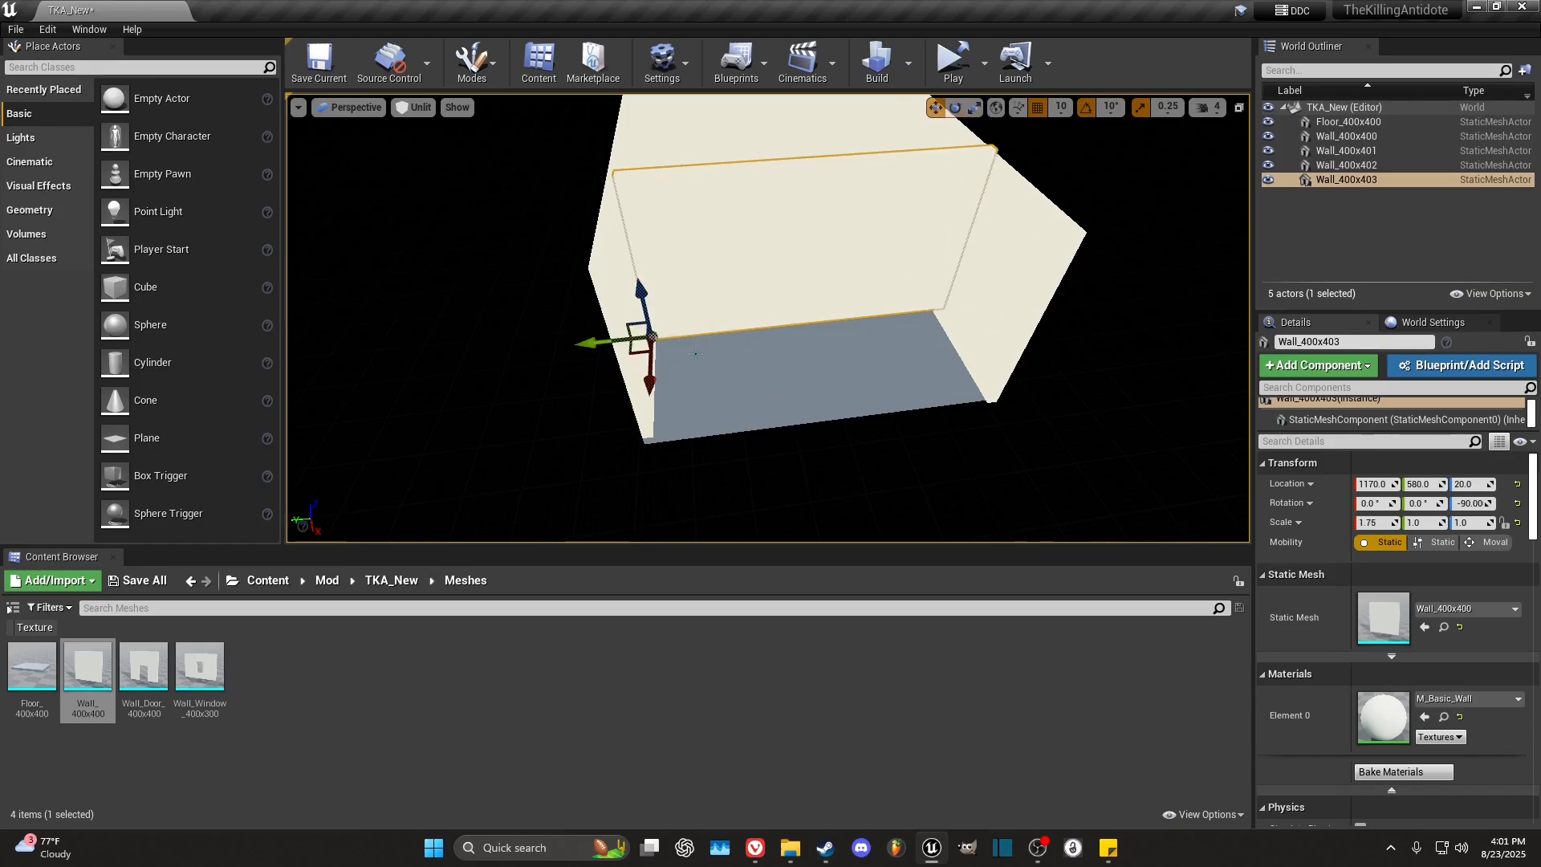
{"action": "left_click_drag", "start_coordinate": [649, 379], "coordinate": [648, 492]}
{"action": "key", "text": "a"}
{"action": "mouse_move", "coordinate": [704, 363]}
{"action": "right_mouse_down"}
{"action": "mouse_move", "coordinate": [771, 353]}
{"action": "mouse_move", "coordinate": [782, 426]}
{"action": "mouse_move", "coordinate": [733, 356]}
{"action": "mouse_move", "coordinate": [682, 361]}
{"action": "right_mouse_up"}
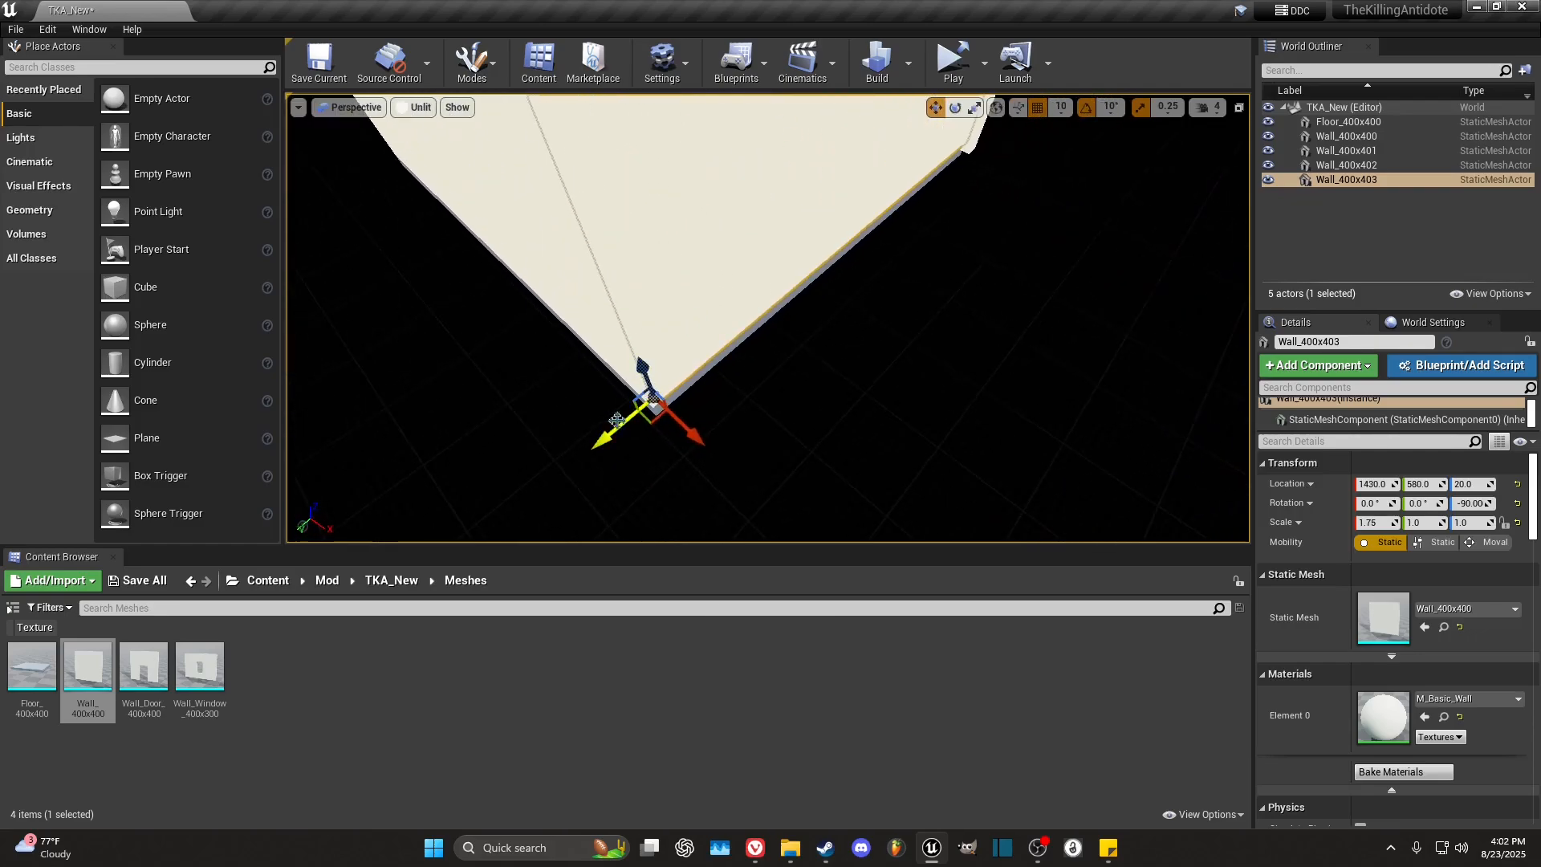
{"action": "left_click_drag", "start_coordinate": [614, 424], "coordinate": [620, 418]}
{"action": "key", "text": "d"}
{"action": "right_click_drag", "start_coordinate": [621, 418], "coordinate": [546, 401]}
Step: Scale the front wall down to 0.75 on the X axis to leave room for a door section
{"action": "key", "text": "s"}
{"action": "right_click_drag", "start_coordinate": [839, 342], "coordinate": [819, 382]}
{"action": "key", "text": "d"}
{"action": "key", "text": "r"}
{"action": "left_click_drag", "start_coordinate": [672, 397], "coordinate": [598, 397]}
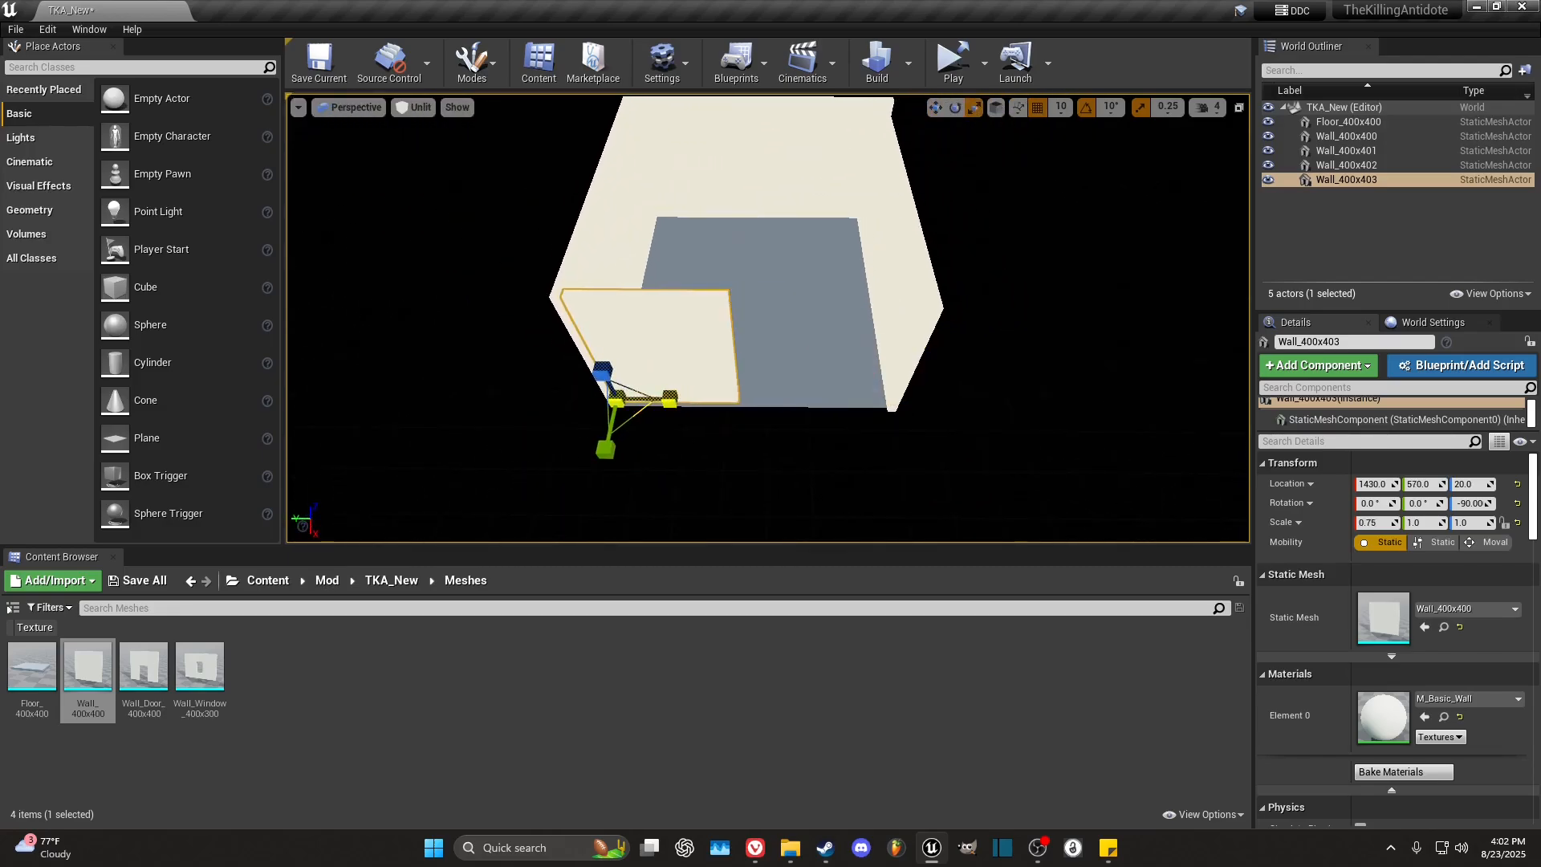
Step: Place Wall_Door_400x400 beside the shortened wall, rotated -90 degrees about Z, at X 1430, Y 270, Z 20
{"action": "left_click_drag", "start_coordinate": [145, 668], "coordinate": [883, 357]}
{"action": "key", "text": "w"}
{"action": "left_click_drag", "start_coordinate": [738, 363], "coordinate": [689, 363]}
{"action": "left_click_drag", "start_coordinate": [731, 421], "coordinate": [731, 472]}
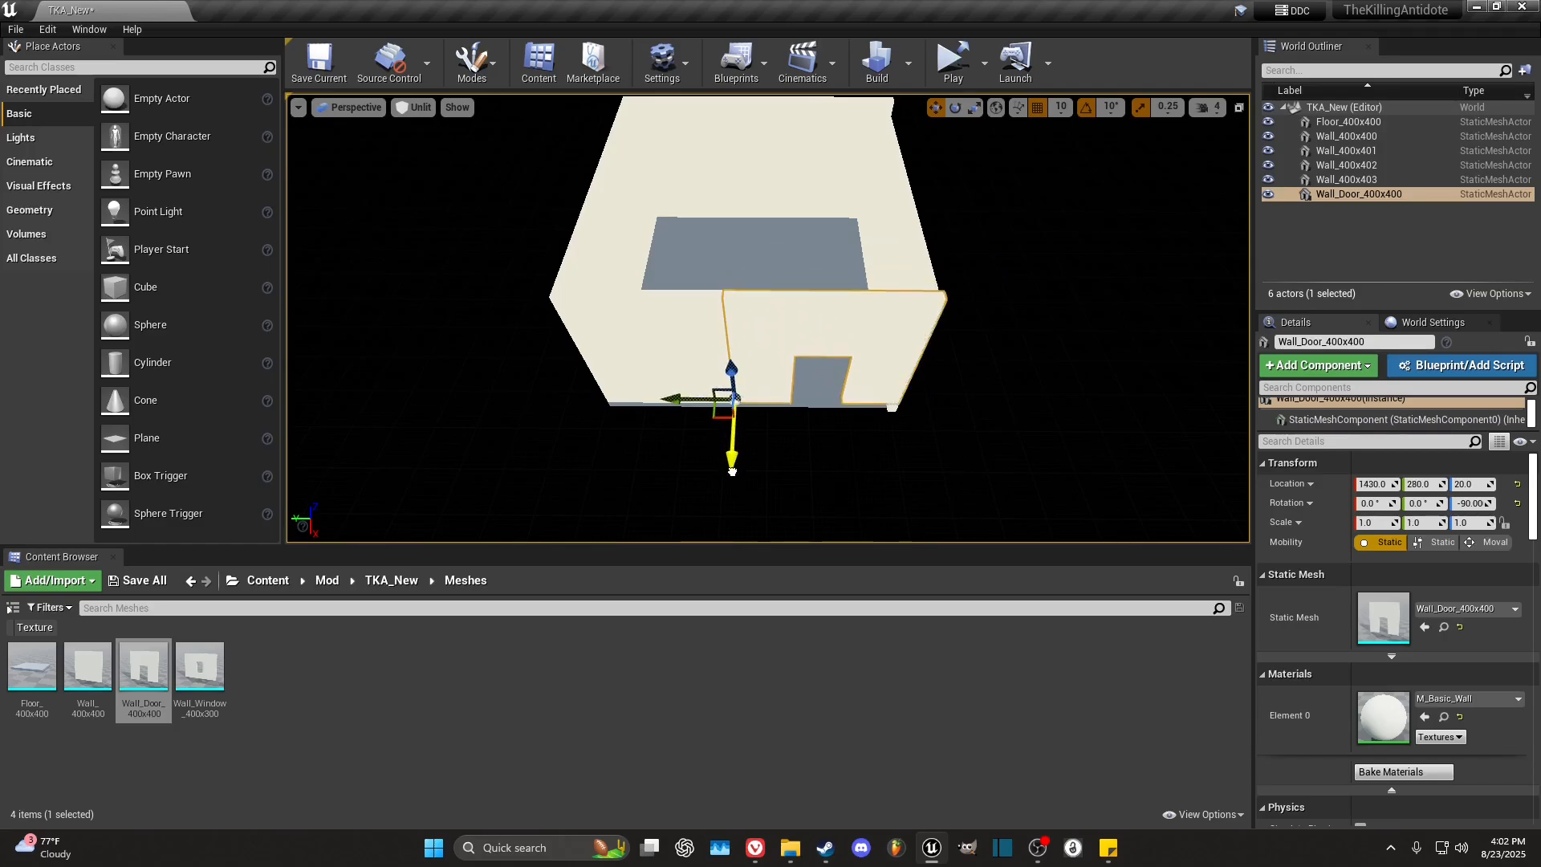
{"action": "key", "text": "w"}
{"action": "right_click_drag", "start_coordinate": [732, 473], "coordinate": [745, 475]}
{"action": "left_click_drag", "start_coordinate": [660, 397], "coordinate": [669, 397]}
{"action": "left_click", "coordinate": [1104, 359]}
{"action": "right_click_drag", "start_coordinate": [1104, 359], "coordinate": [1152, 353]}
{"action": "key", "text": "s"}
Step: Scale the door wall to 0.9 on the X axis so it ends inside the side wall
{"action": "left_click", "coordinate": [961, 365]}
{"action": "right_click_drag", "start_coordinate": [961, 365], "coordinate": [896, 300]}
{"action": "key", "text": "w"}
{"action": "left_click", "coordinate": [908, 299]}
{"action": "key", "text": "d"}
{"action": "key", "text": "r"}
{"action": "right_click_drag", "start_coordinate": [925, 364], "coordinate": [909, 372]}
{"action": "right_click_drag", "start_coordinate": [623, 419], "coordinate": [606, 421]}
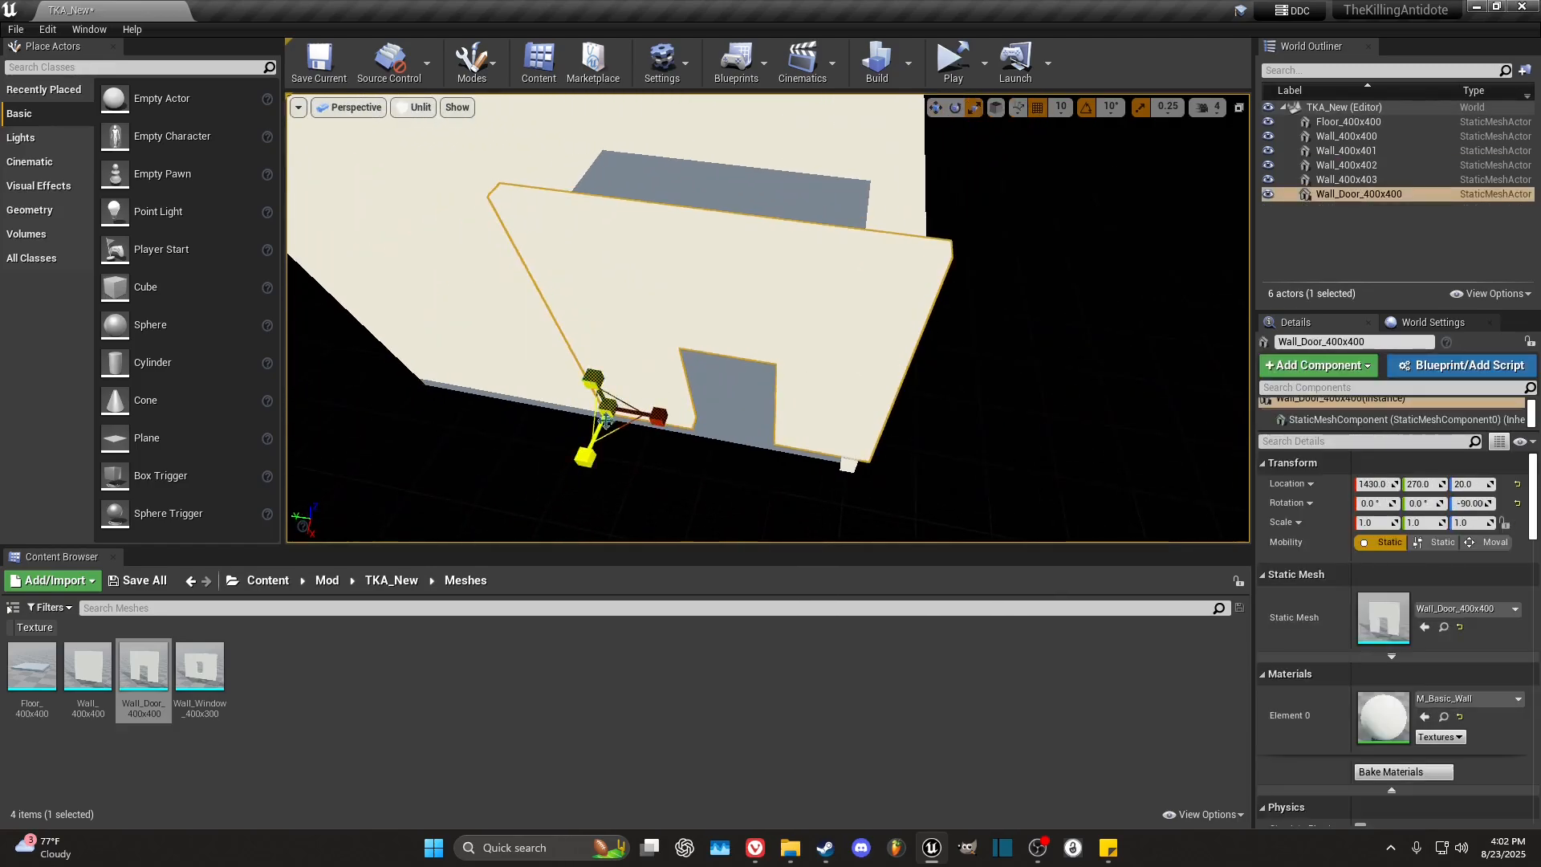
{"action": "key", "text": "w"}
{"action": "right_click_drag", "start_coordinate": [917, 347], "coordinate": [935, 340]}
{"action": "key", "text": "w"}
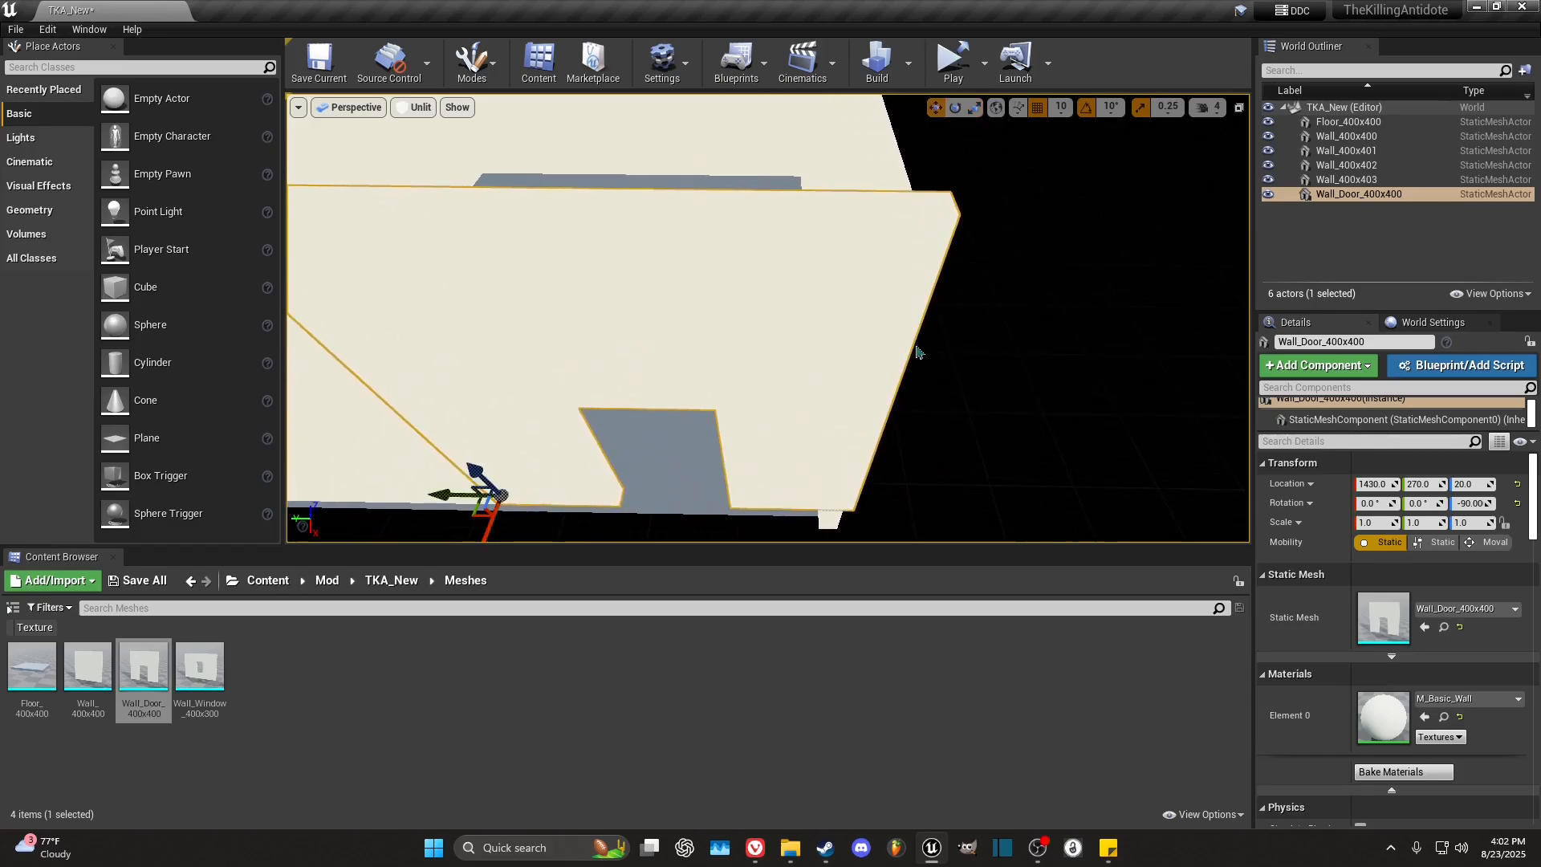
{"action": "key", "text": "r"}
{"action": "right_click_drag", "start_coordinate": [584, 429], "coordinate": [610, 407]}
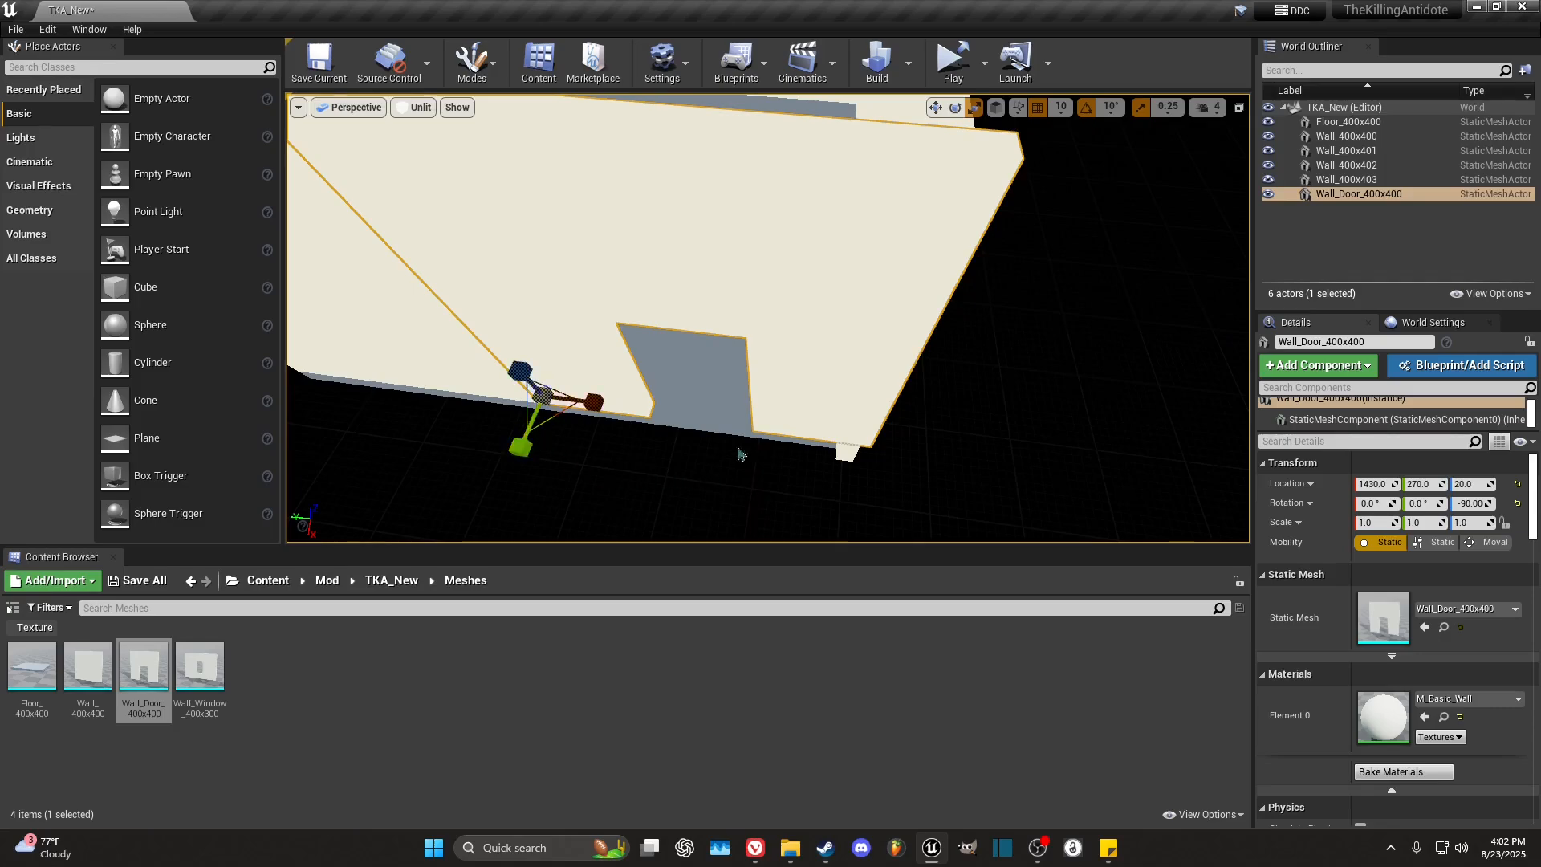
{"action": "right_click_drag", "start_coordinate": [741, 456], "coordinate": [827, 473]}
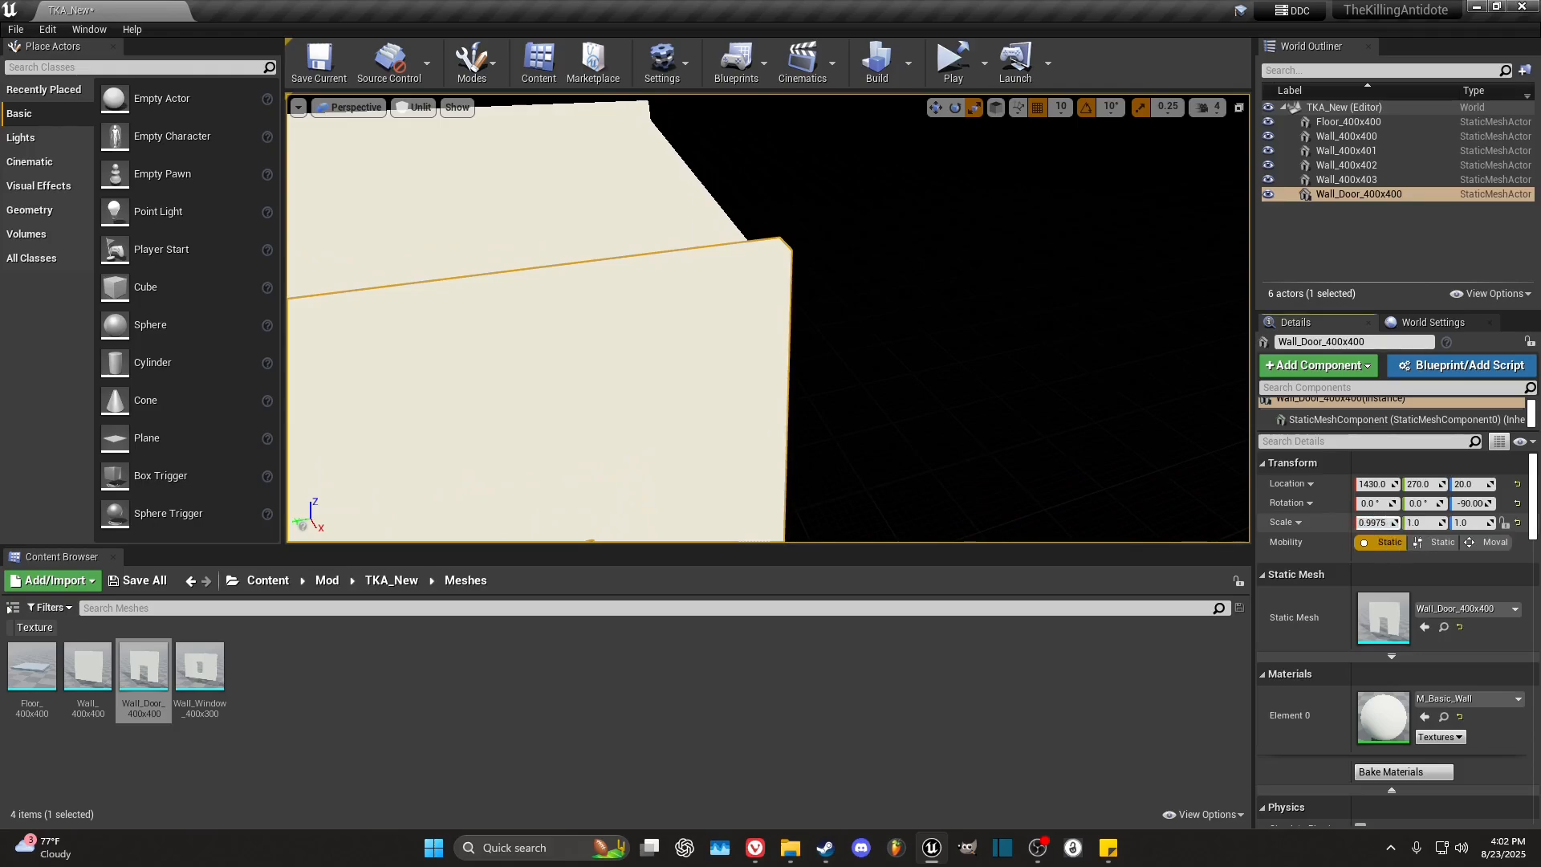
{"action": "mouse_move", "coordinate": [1375, 522]}
{"action": "left_mouse_down"}
{"action": "mouse_move", "coordinate": [1325, 523]}
{"action": "mouse_move", "coordinate": [1346, 523]}
{"action": "left_mouse_up"}
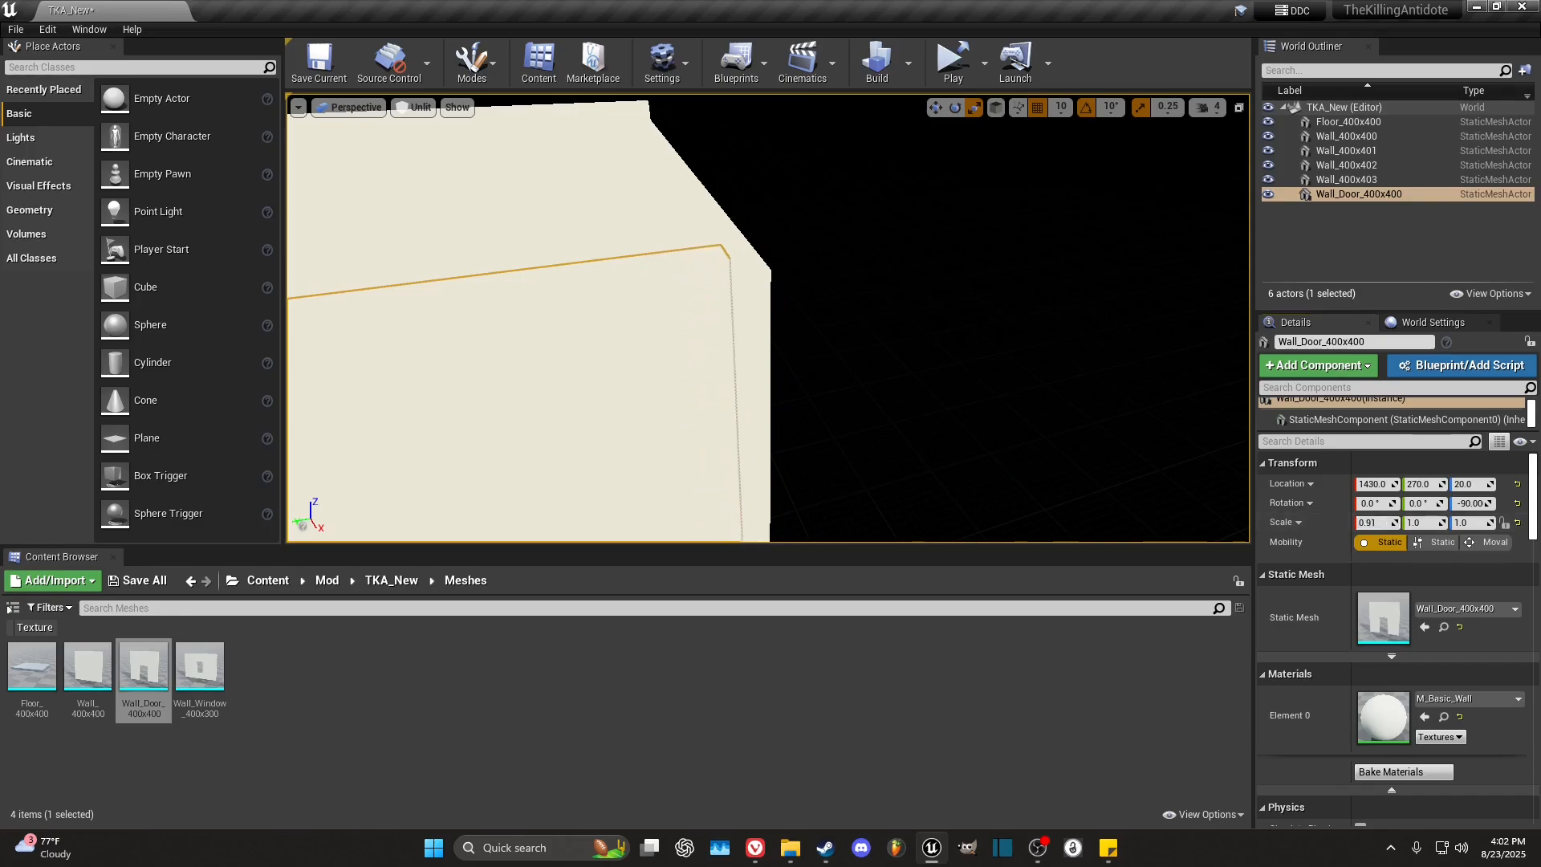
{"action": "right_click_drag", "start_coordinate": [768, 317], "coordinate": [964, 379]}
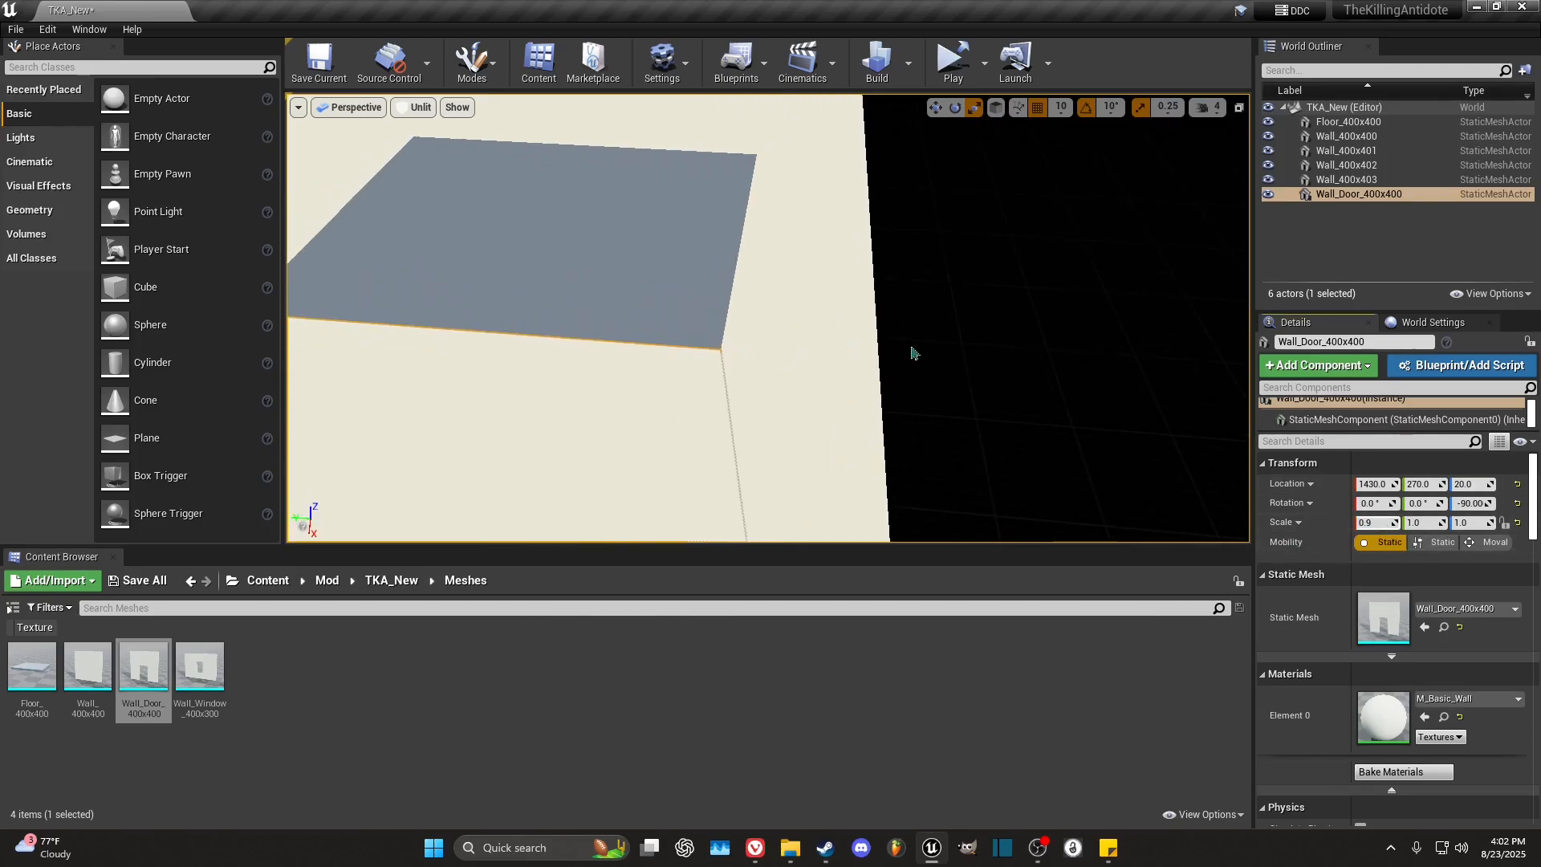
Step: Deselect the door wall and inspect the enclosed room's walls, corners and doorway from several sides
{"action": "left_click", "coordinate": [986, 261]}
{"action": "key", "text": "s"}
{"action": "right_click_drag", "start_coordinate": [986, 261], "coordinate": [955, 281]}
{"action": "left_click", "coordinate": [708, 388]}
{"action": "key", "text": "a"}
{"action": "right_click_drag", "start_coordinate": [709, 389], "coordinate": [771, 395]}
{"action": "left_click", "coordinate": [1033, 282]}
{"action": "right_click_drag", "start_coordinate": [1032, 282], "coordinate": [1025, 282]}
{"action": "key", "text": "s"}
{"action": "right_click_drag", "start_coordinate": [635, 439], "coordinate": [644, 440]}
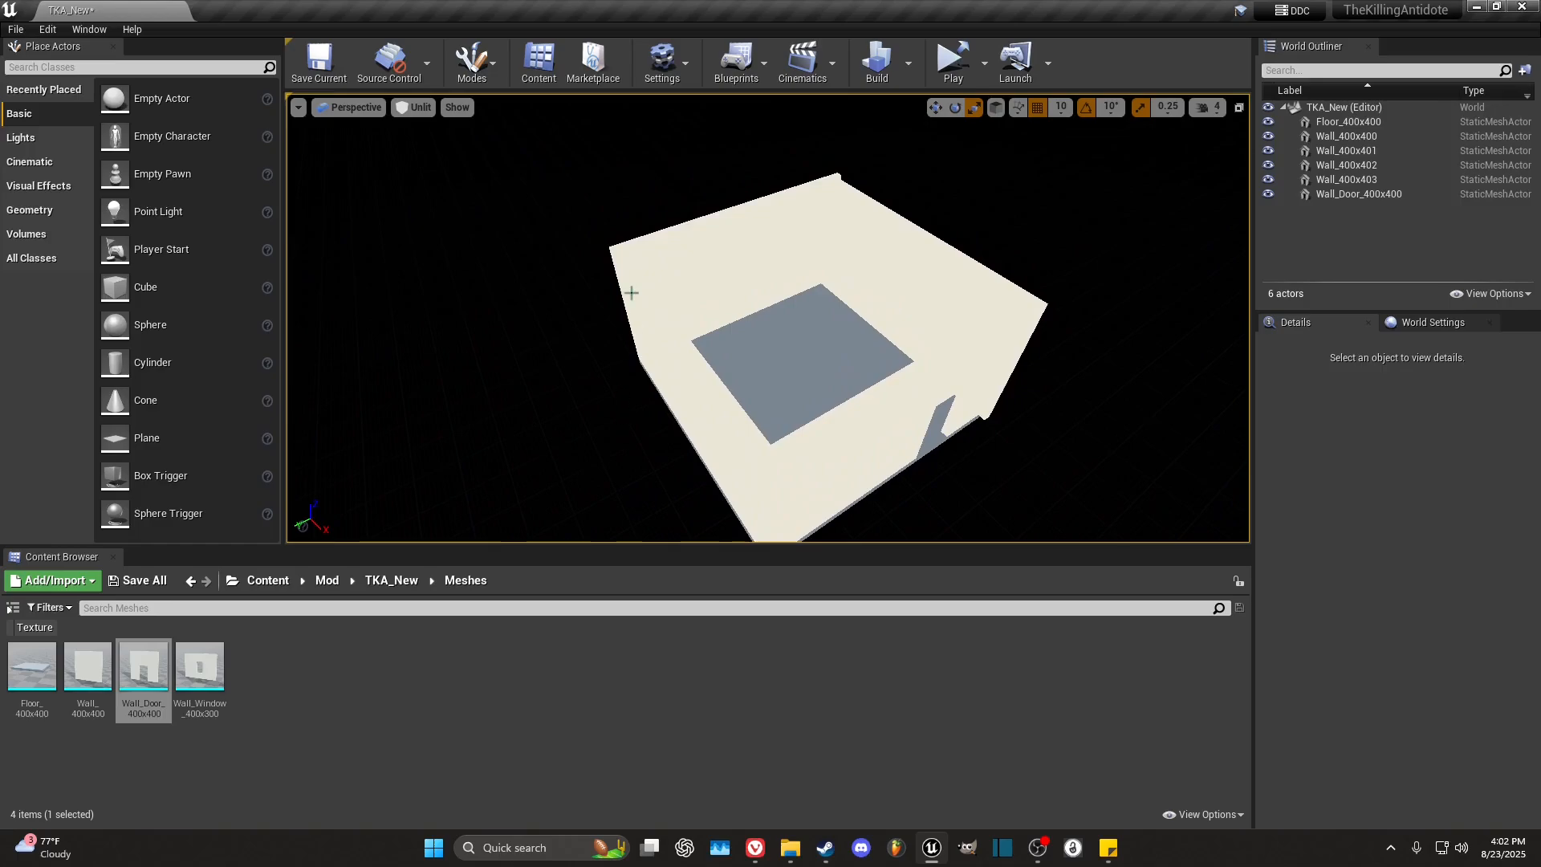
Step: Replace the StarterContent material on the rear wall, Wall_400x401, with M_Basic_Wall from the TKA_New Materials folder
{"action": "left_click", "coordinate": [660, 288]}
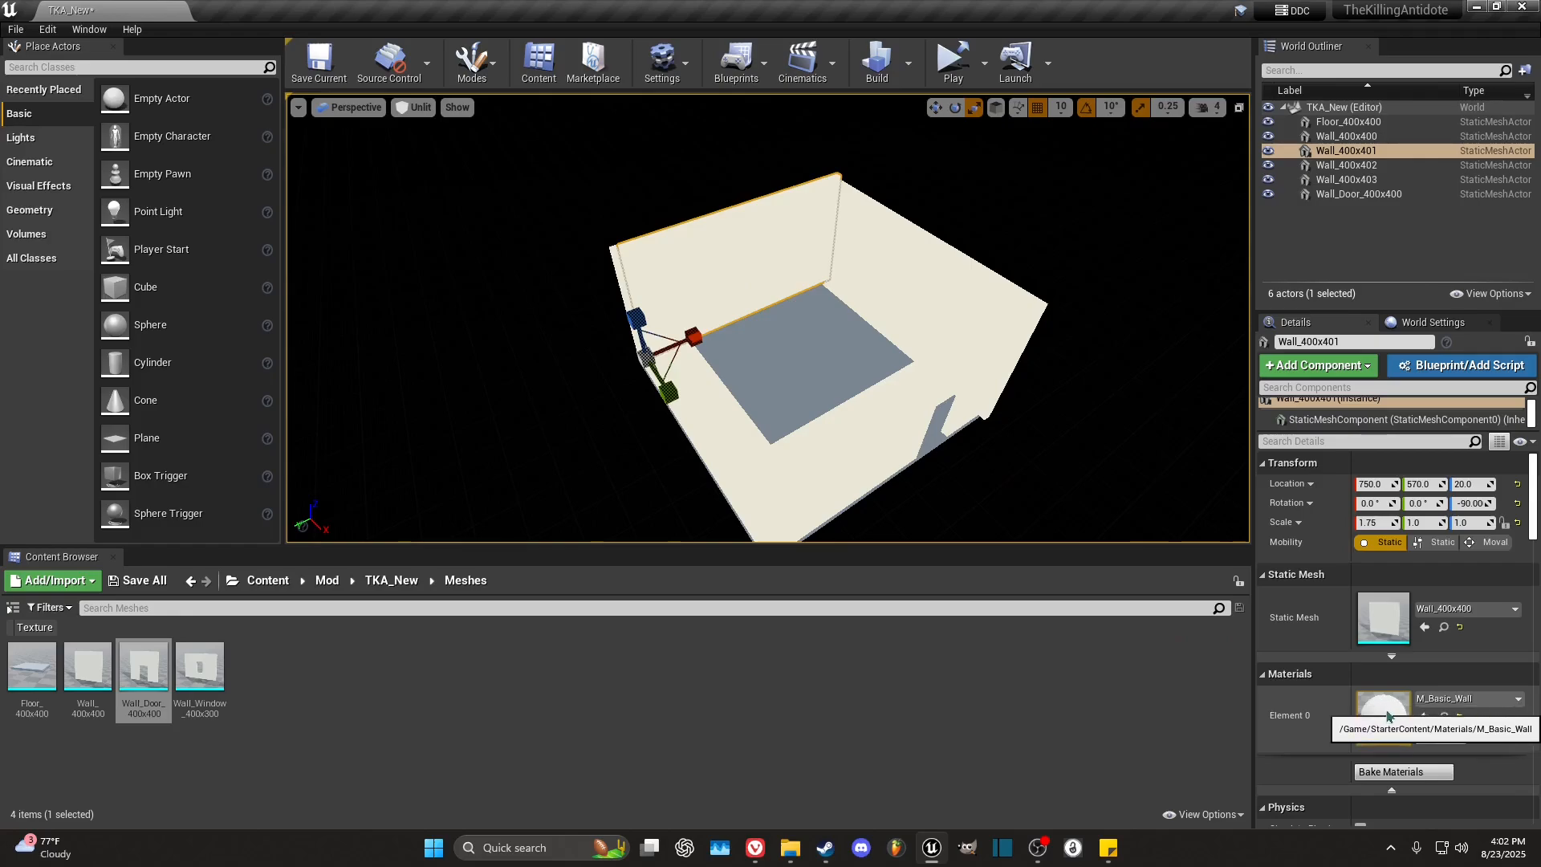
{"action": "left_click", "coordinate": [391, 580]}
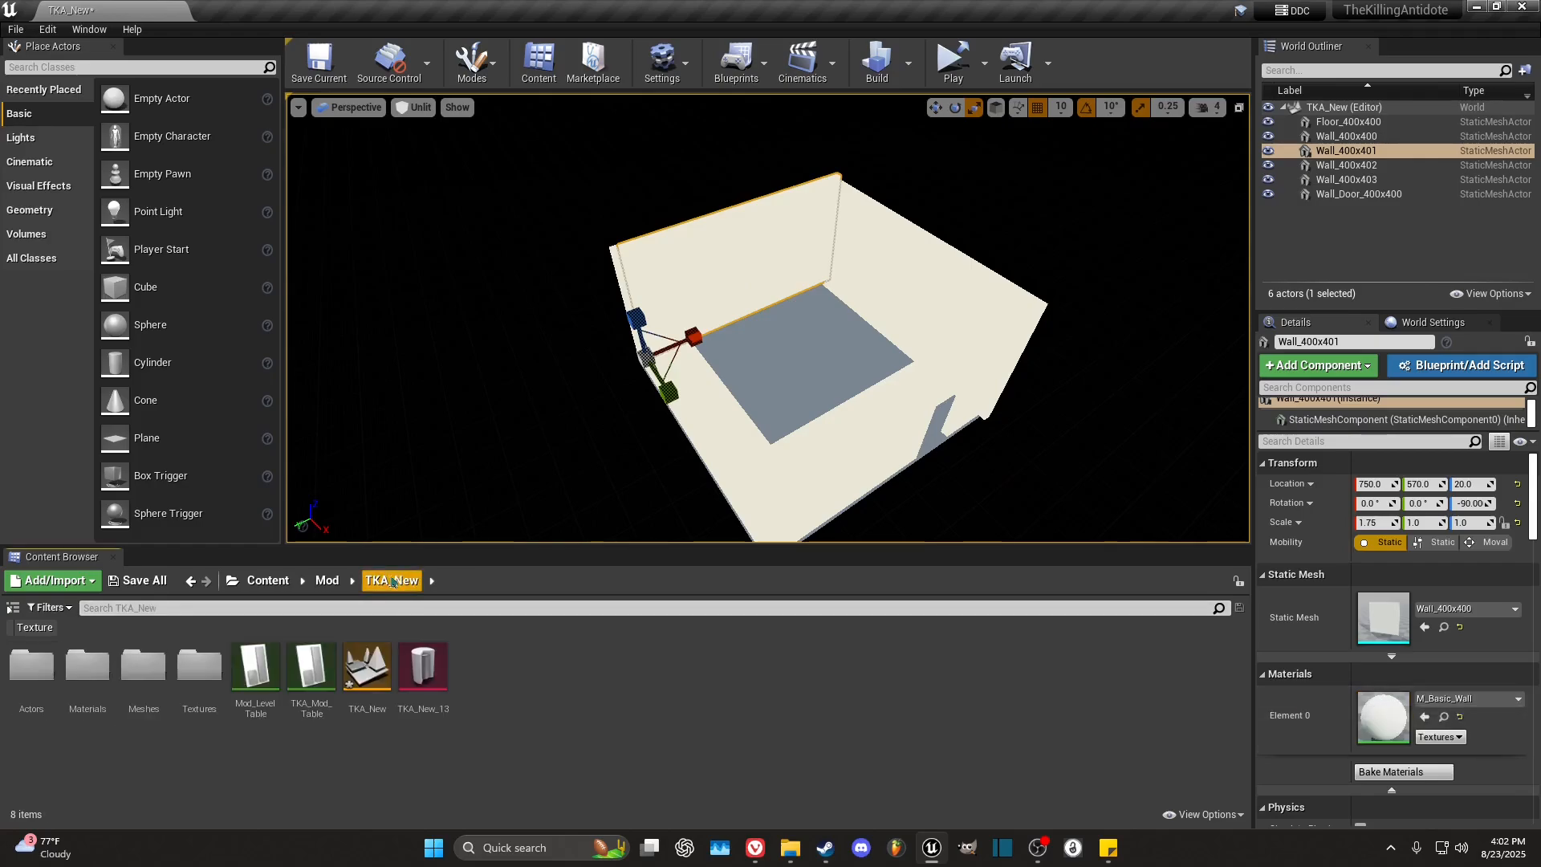
{"action": "double_click", "coordinate": [88, 666]}
{"action": "left_click", "coordinate": [87, 666]}
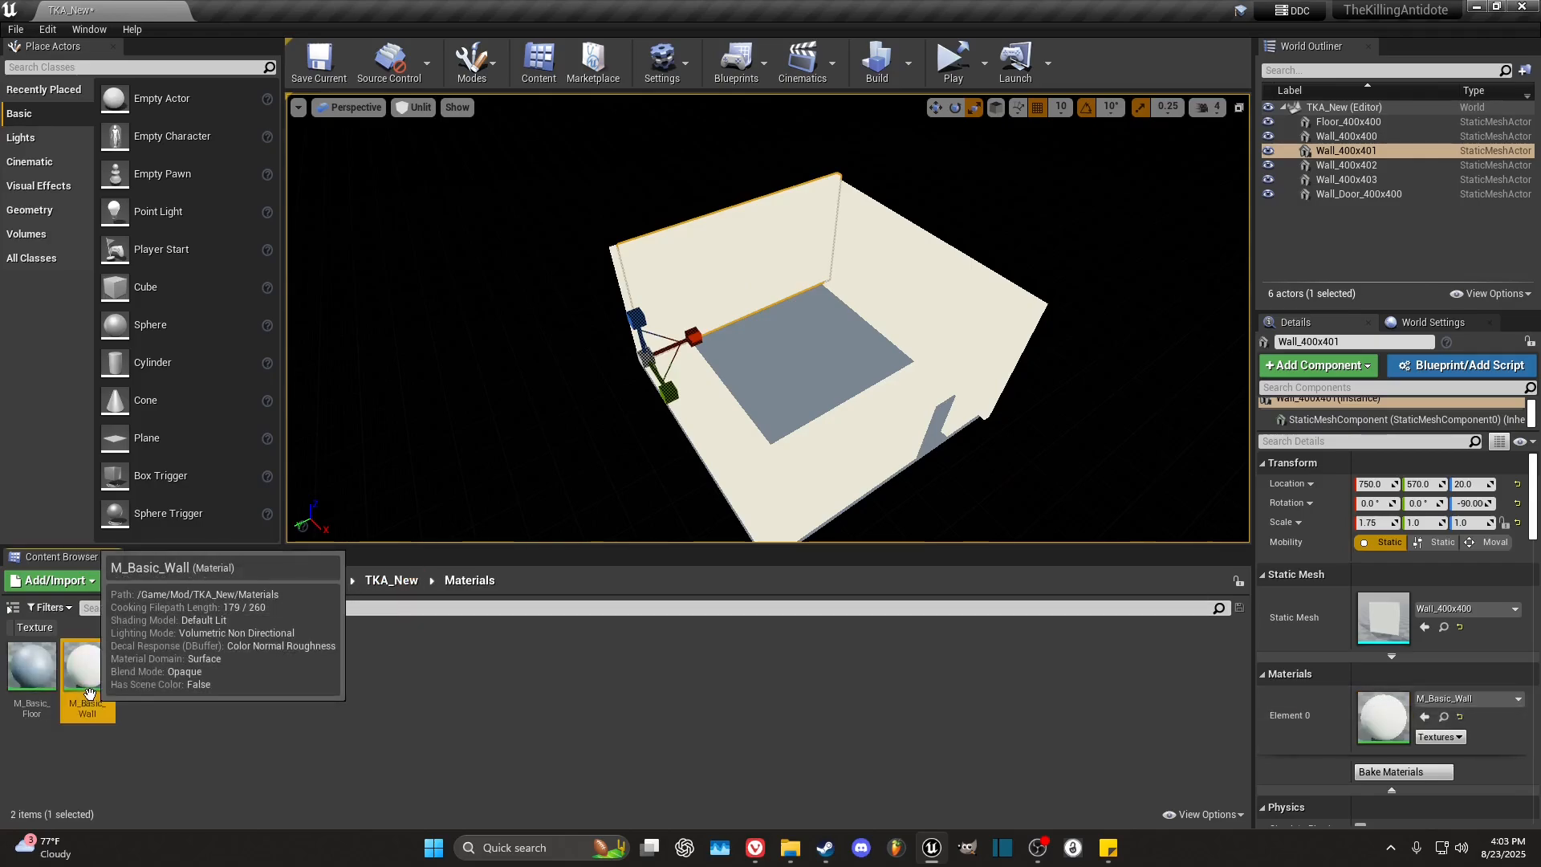
{"action": "left_click", "coordinate": [1426, 718]}
{"action": "key", "text": "f"}
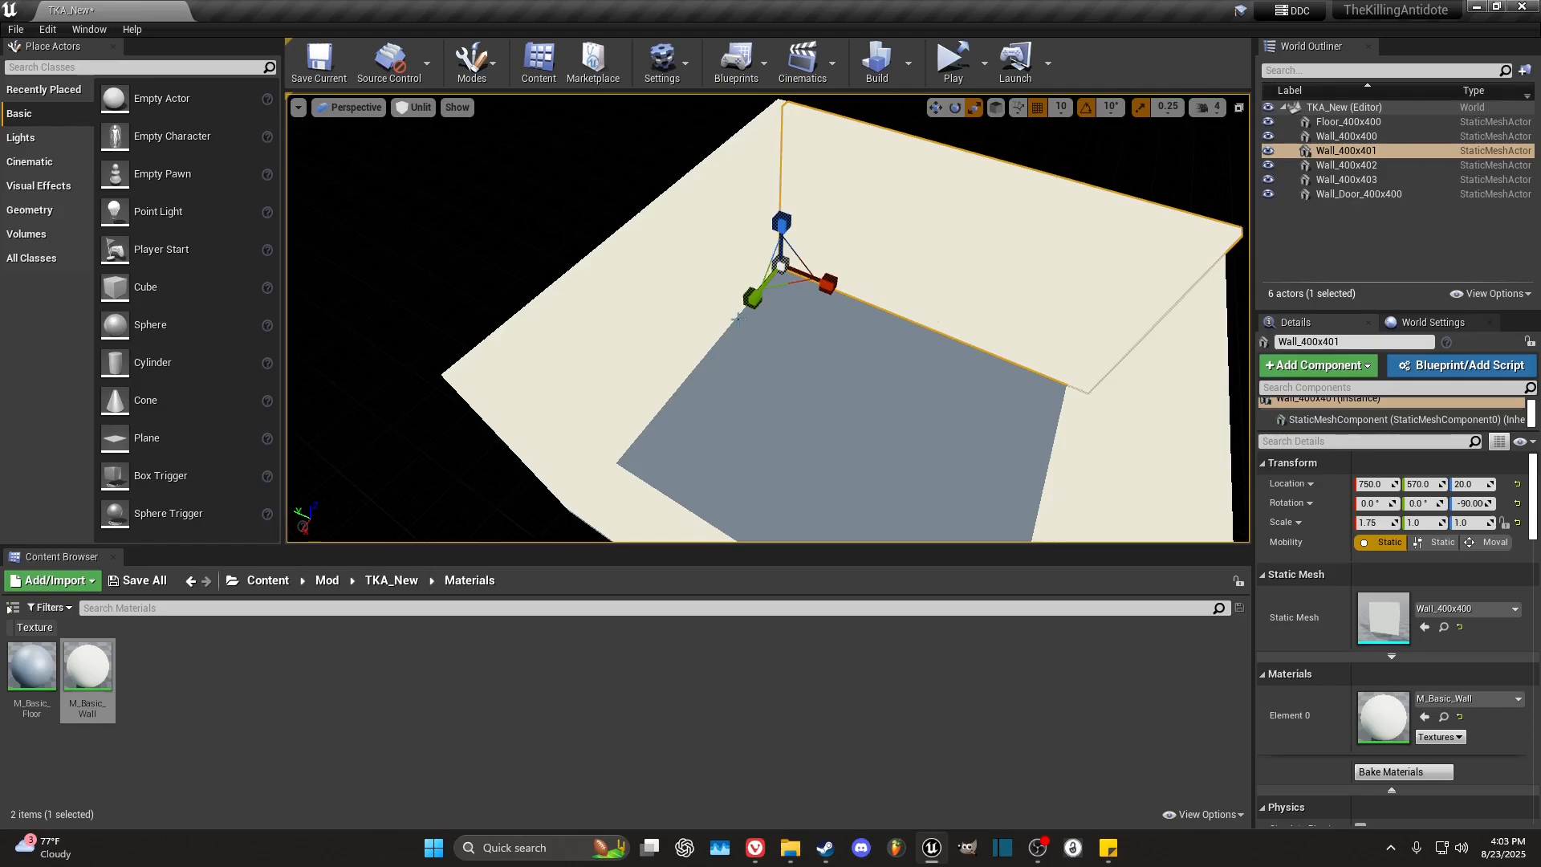
Step: Assign the TKA_New copy of M_Basic_Wall to the two side walls, the door wall and the shortened front wall
{"action": "left_click", "coordinate": [698, 321]}
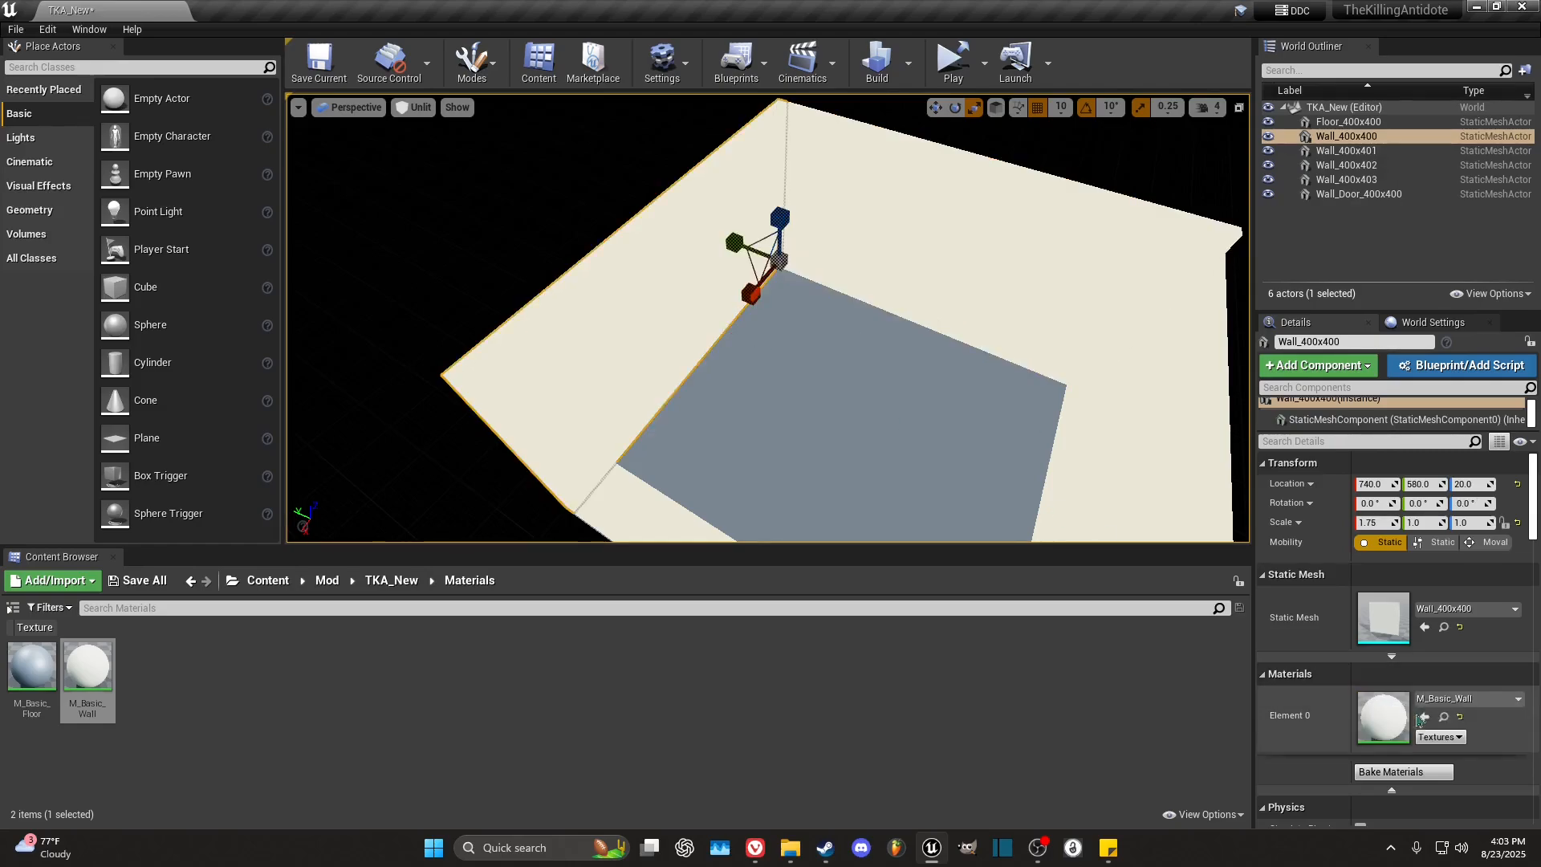
{"action": "left_click", "coordinate": [906, 311]}
{"action": "key", "text": "f"}
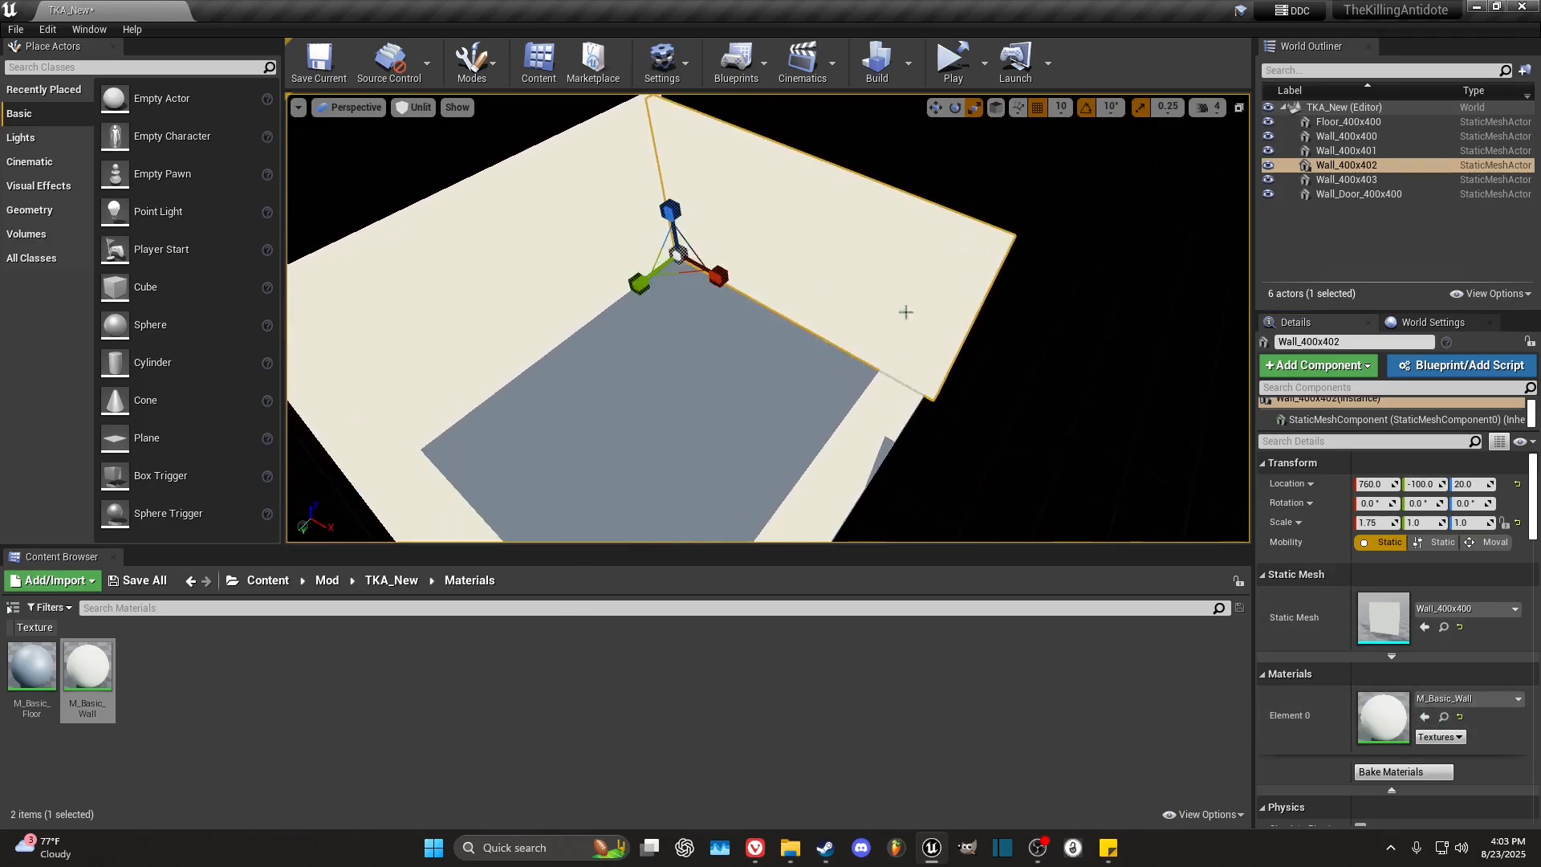
{"action": "right_click_drag", "start_coordinate": [905, 312], "coordinate": [905, 311]}
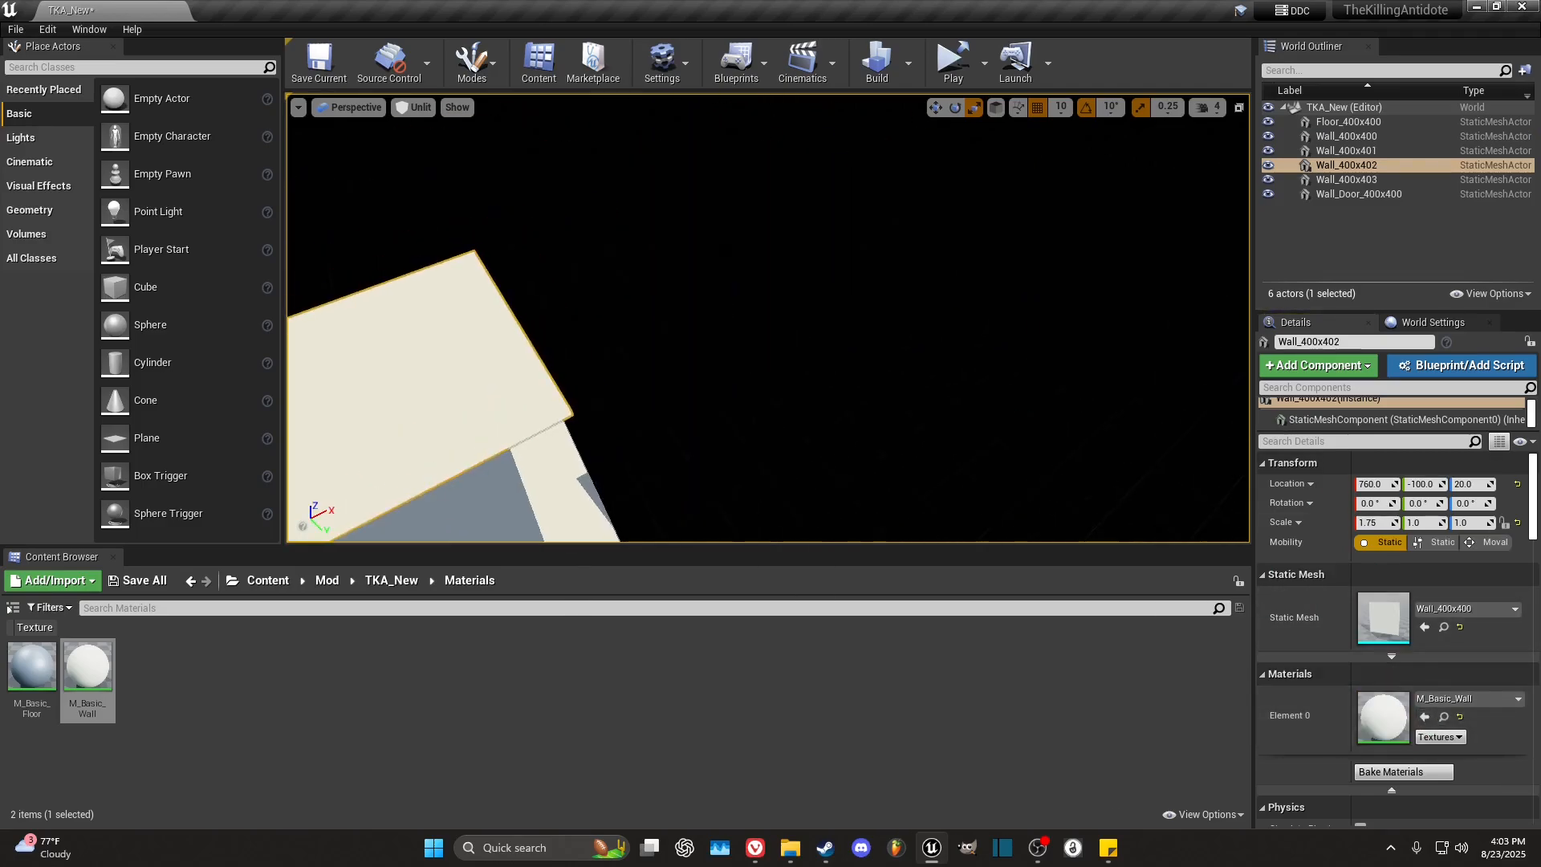
{"action": "right_click_drag", "start_coordinate": [555, 388], "coordinate": [554, 387]}
{"action": "right_click_drag", "start_coordinate": [454, 375], "coordinate": [454, 375]}
{"action": "left_click", "coordinate": [682, 353]}
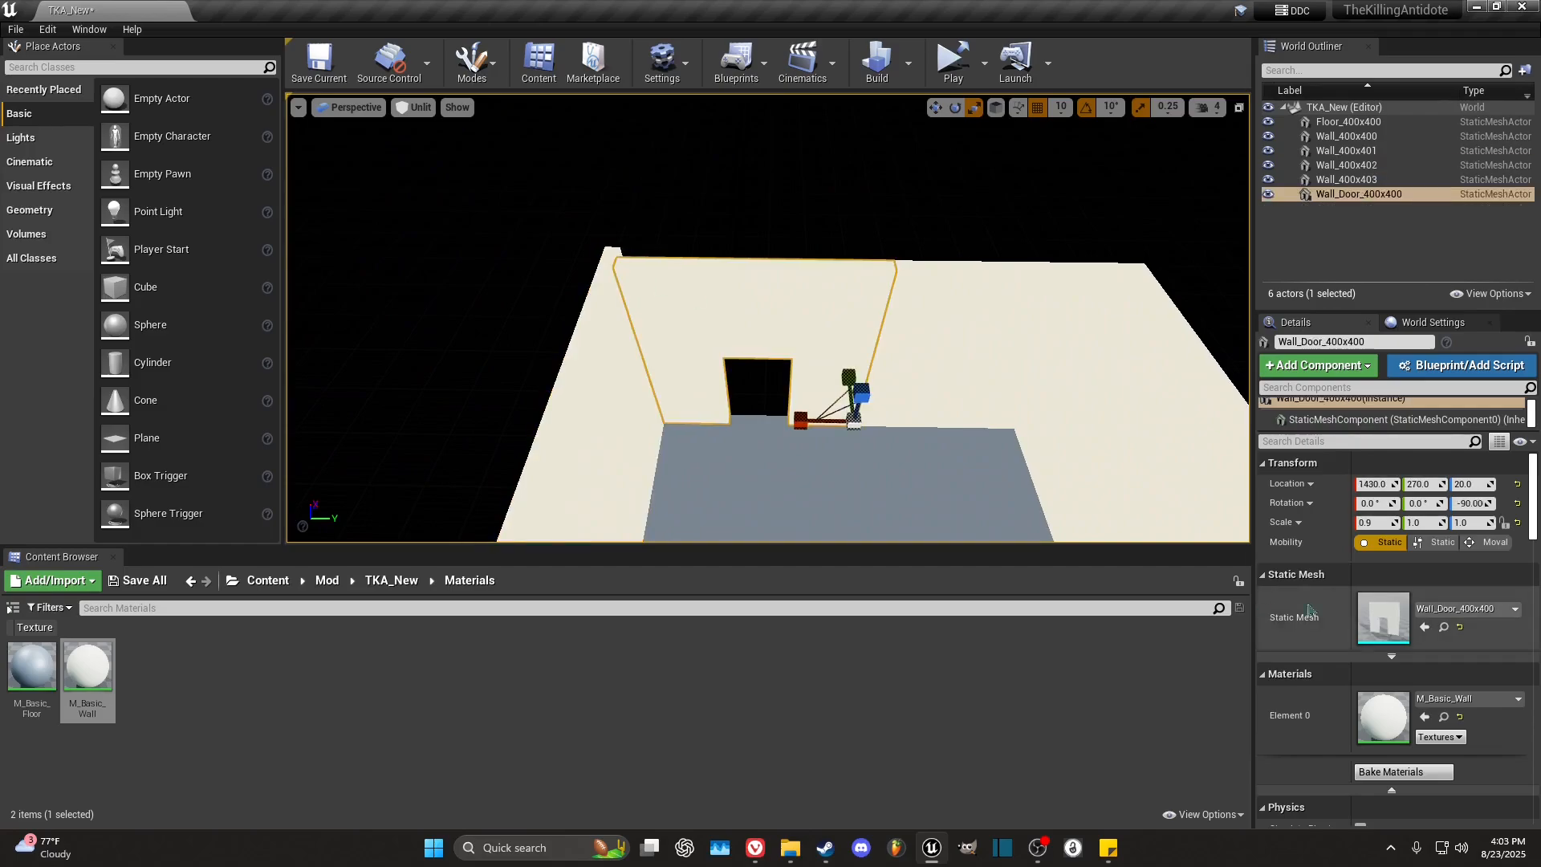
{"action": "left_click", "coordinate": [950, 306]}
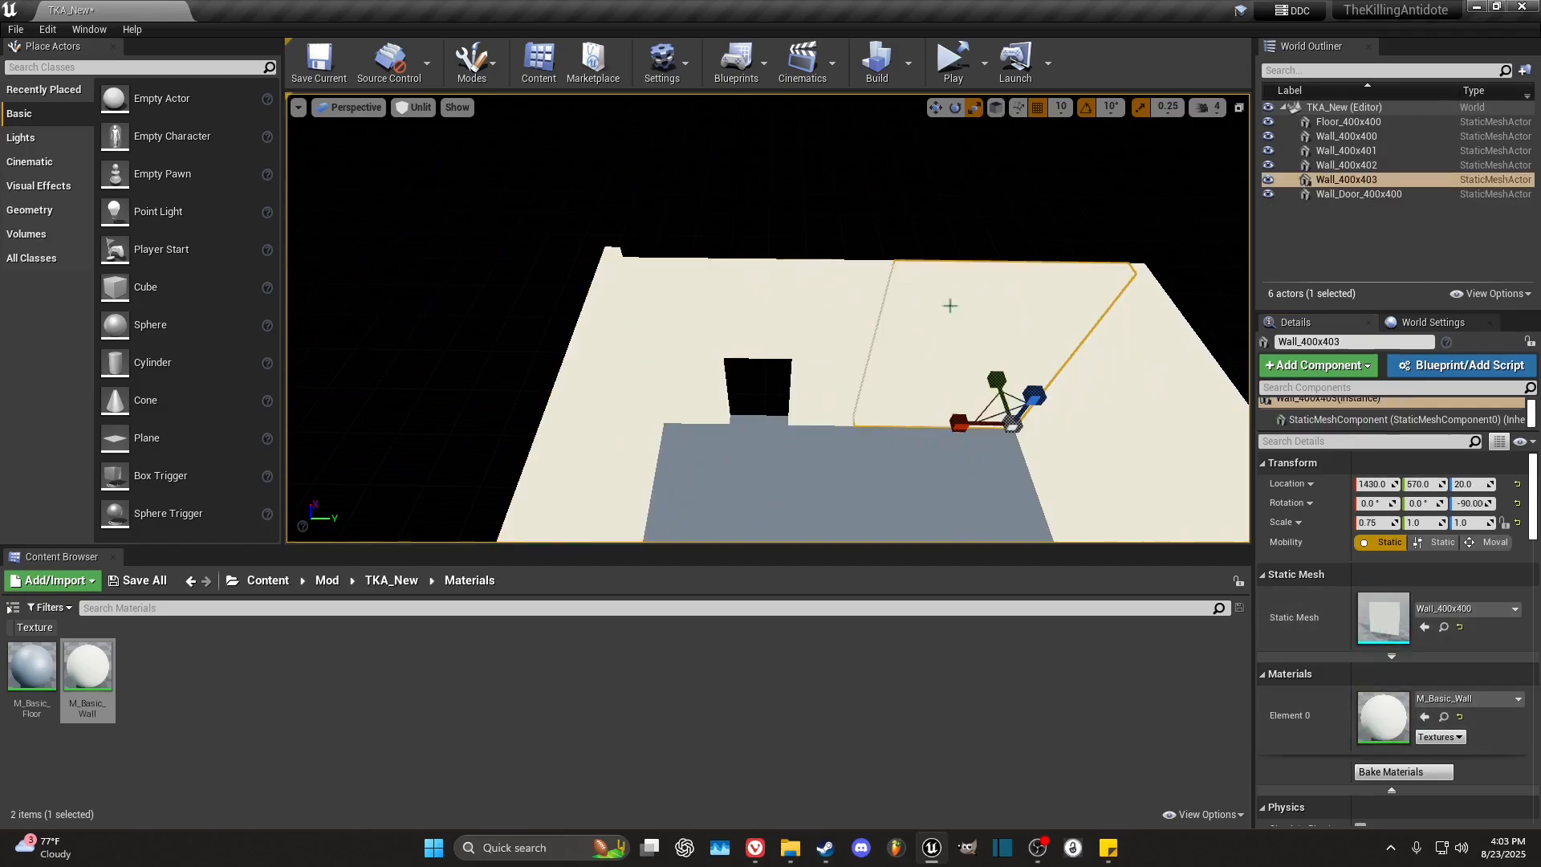
{"action": "left_click", "coordinate": [1425, 717]}
Step: Check the material path on the walls and examine the room from several sides
{"action": "right_click_drag", "start_coordinate": [613, 333], "coordinate": [614, 334]}
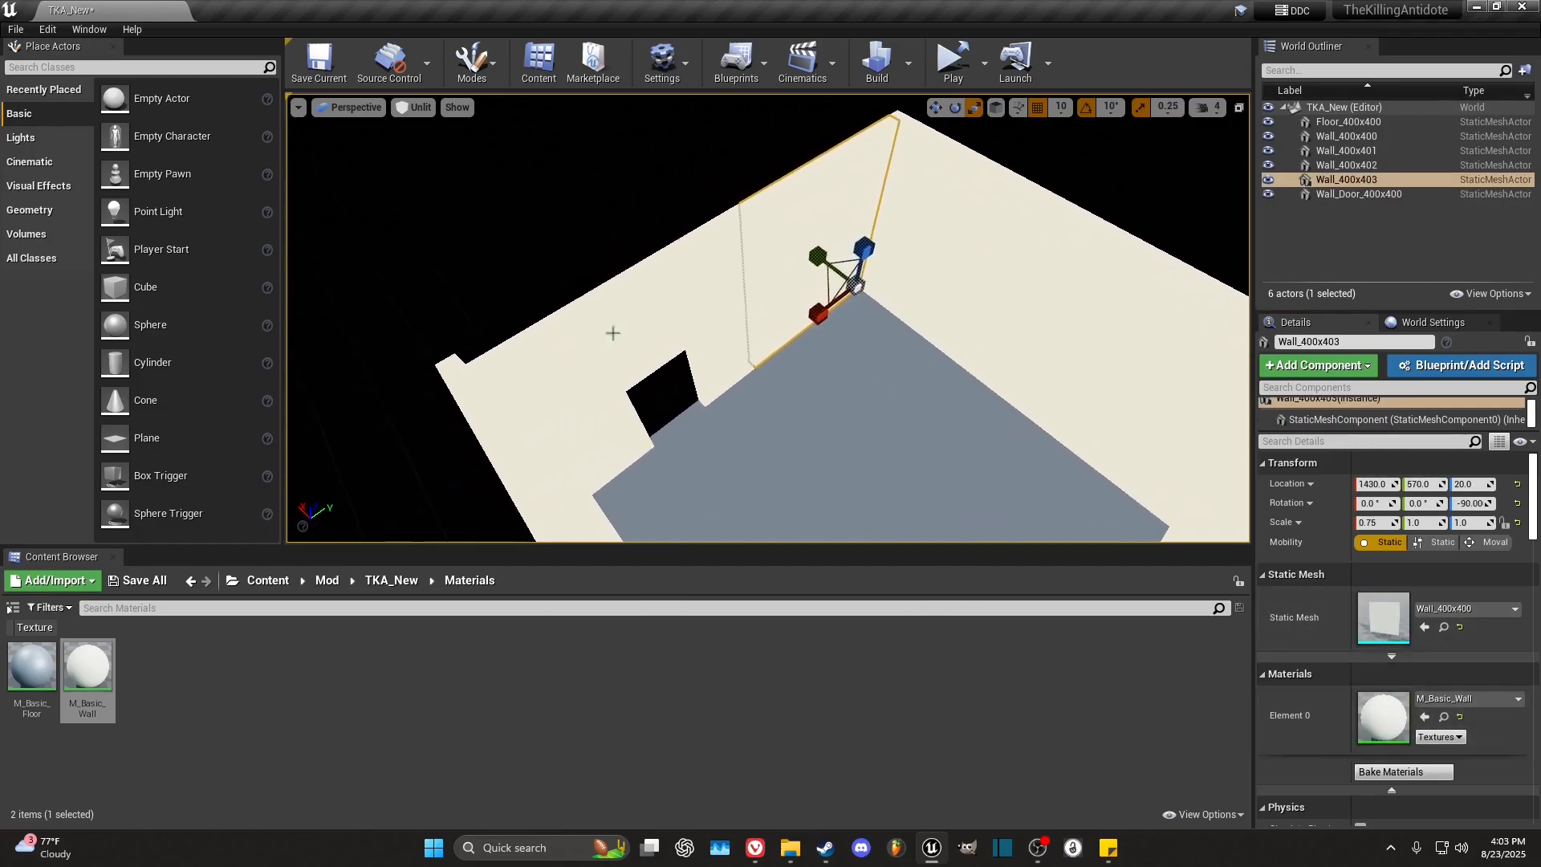
{"action": "left_click", "coordinate": [613, 334]}
{"action": "left_click", "coordinate": [835, 221]}
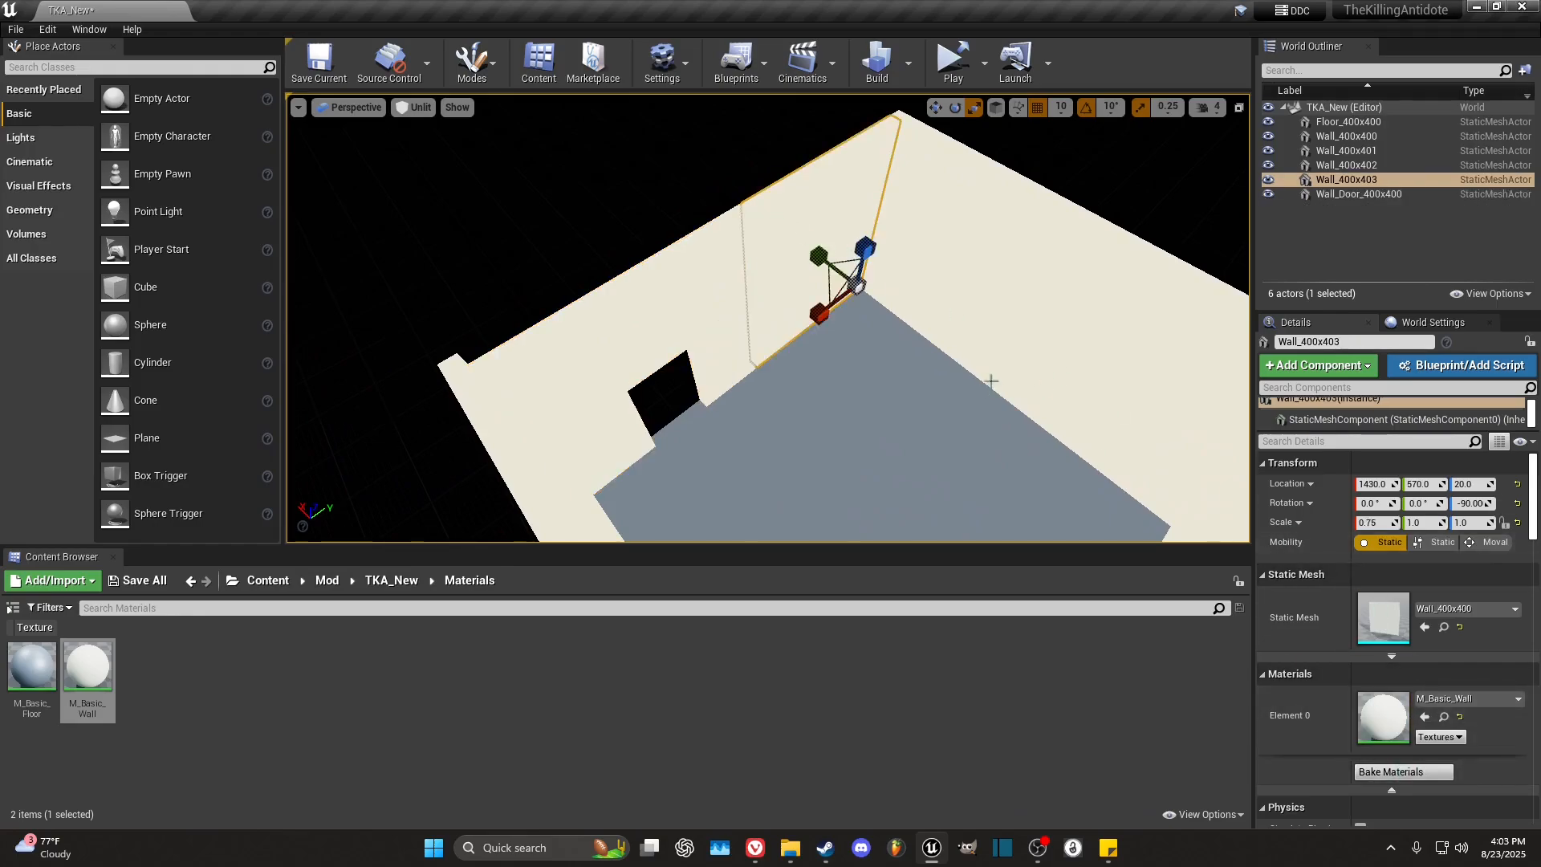
{"action": "left_click", "coordinate": [1005, 346]}
{"action": "right_click_drag", "start_coordinate": [1005, 345], "coordinate": [1005, 345]}
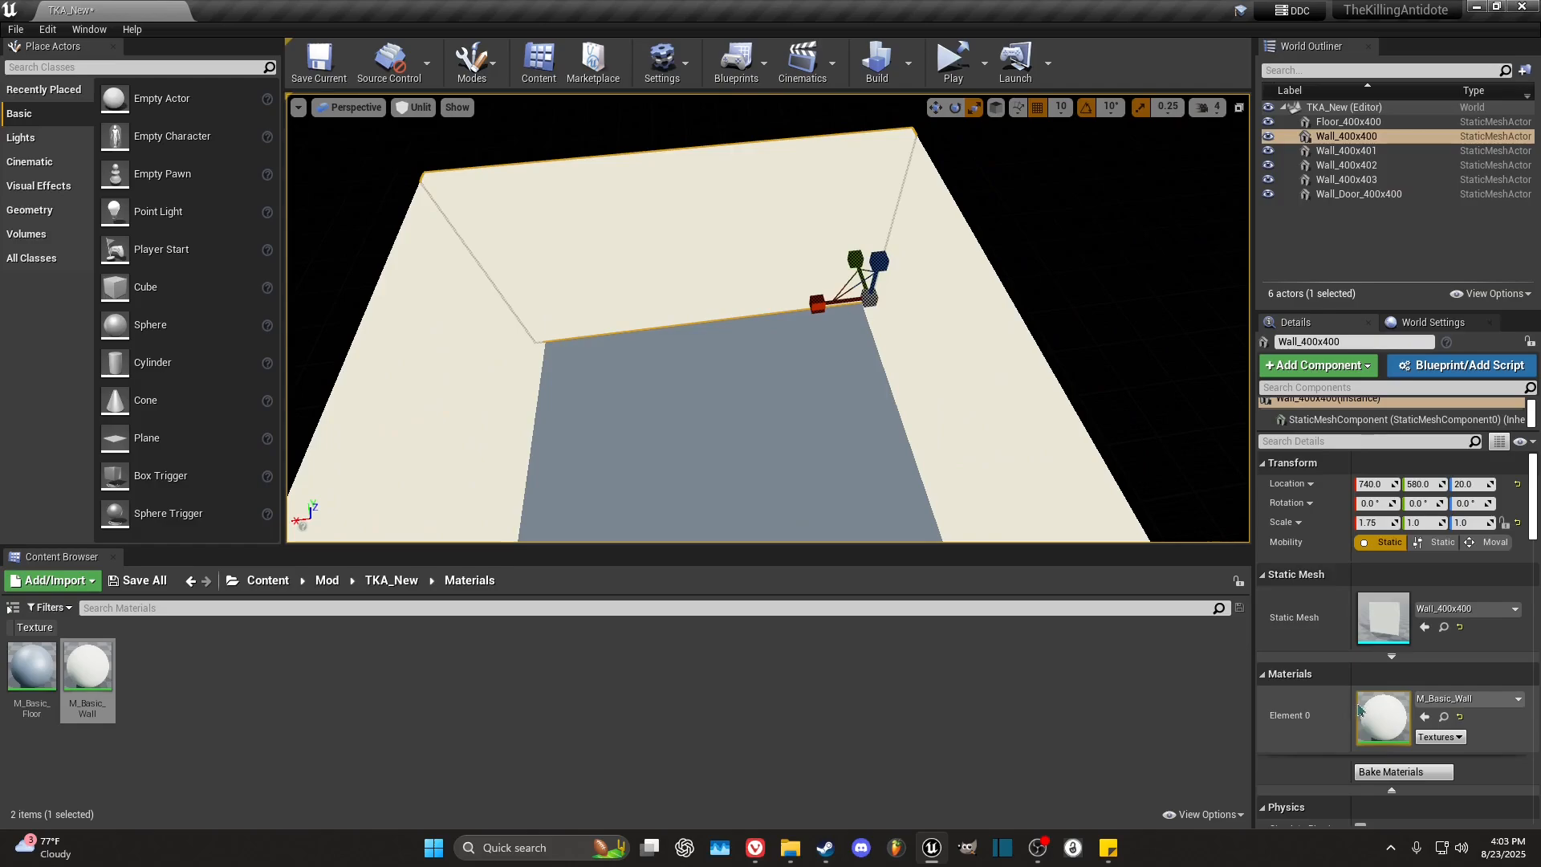
{"action": "left_click", "coordinate": [1022, 404]}
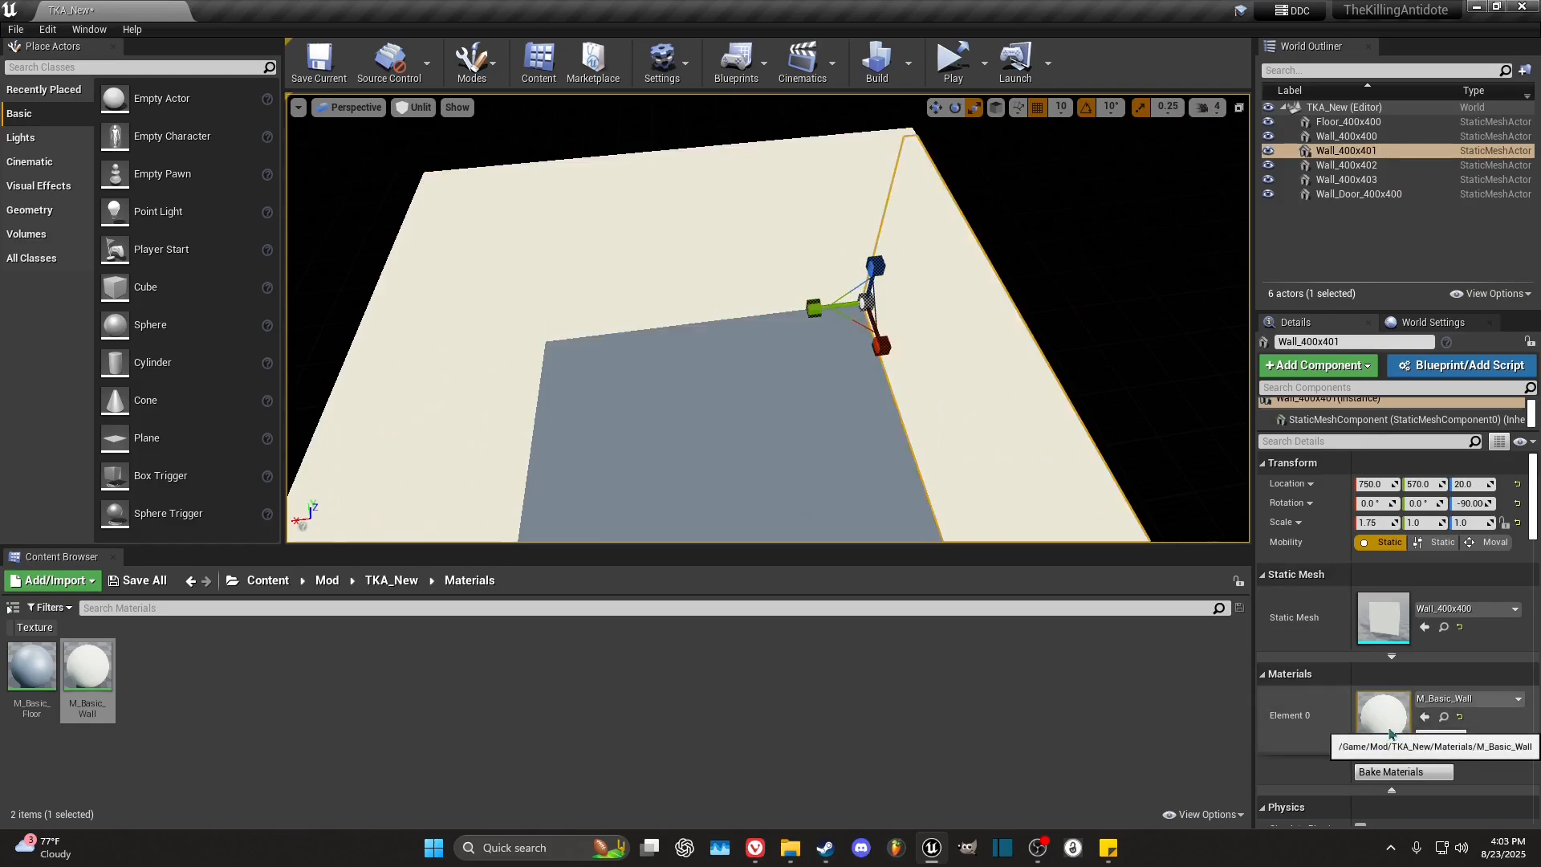
{"action": "right_click_drag", "start_coordinate": [691, 449], "coordinate": [690, 450]}
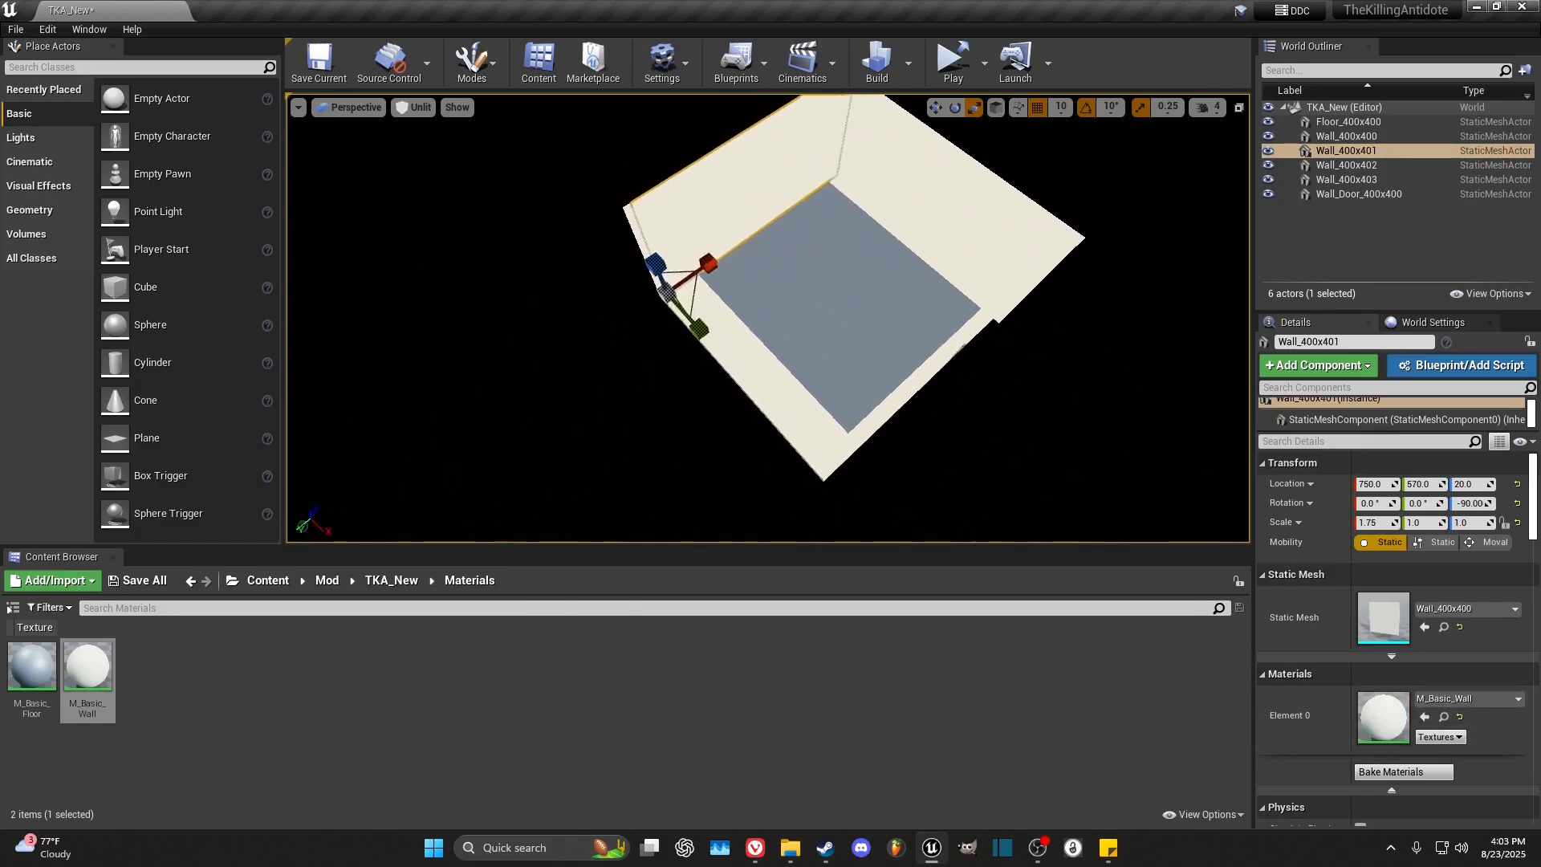
{"action": "right_click_drag", "start_coordinate": [749, 335], "coordinate": [748, 335]}
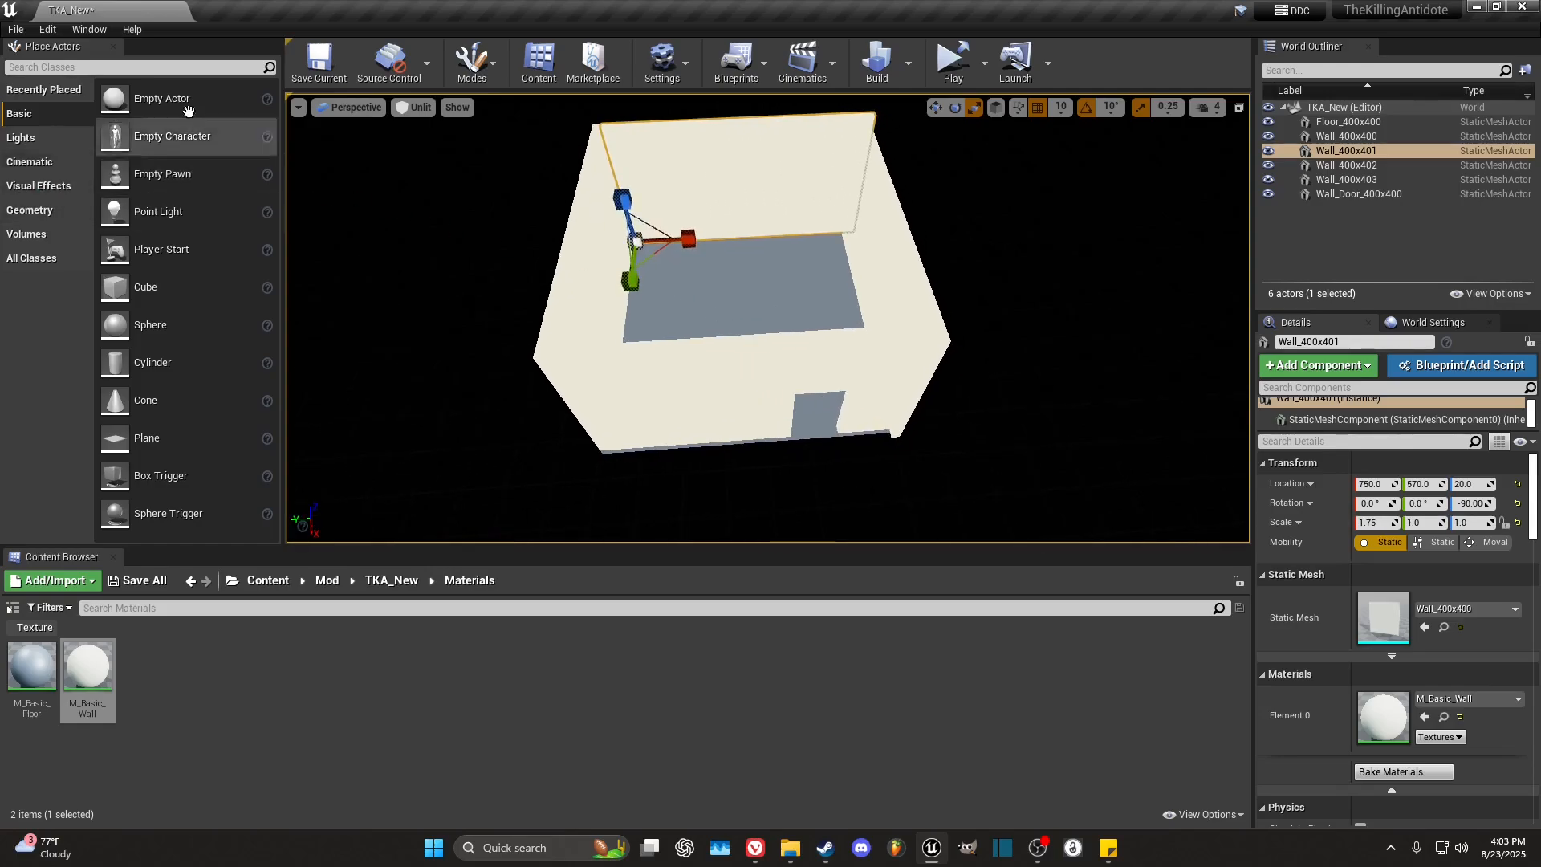
Step: Switch the viewport shading to Lit and clear the wall selection
{"action": "left_click", "coordinate": [415, 107]}
{"action": "left_click", "coordinate": [480, 140]}
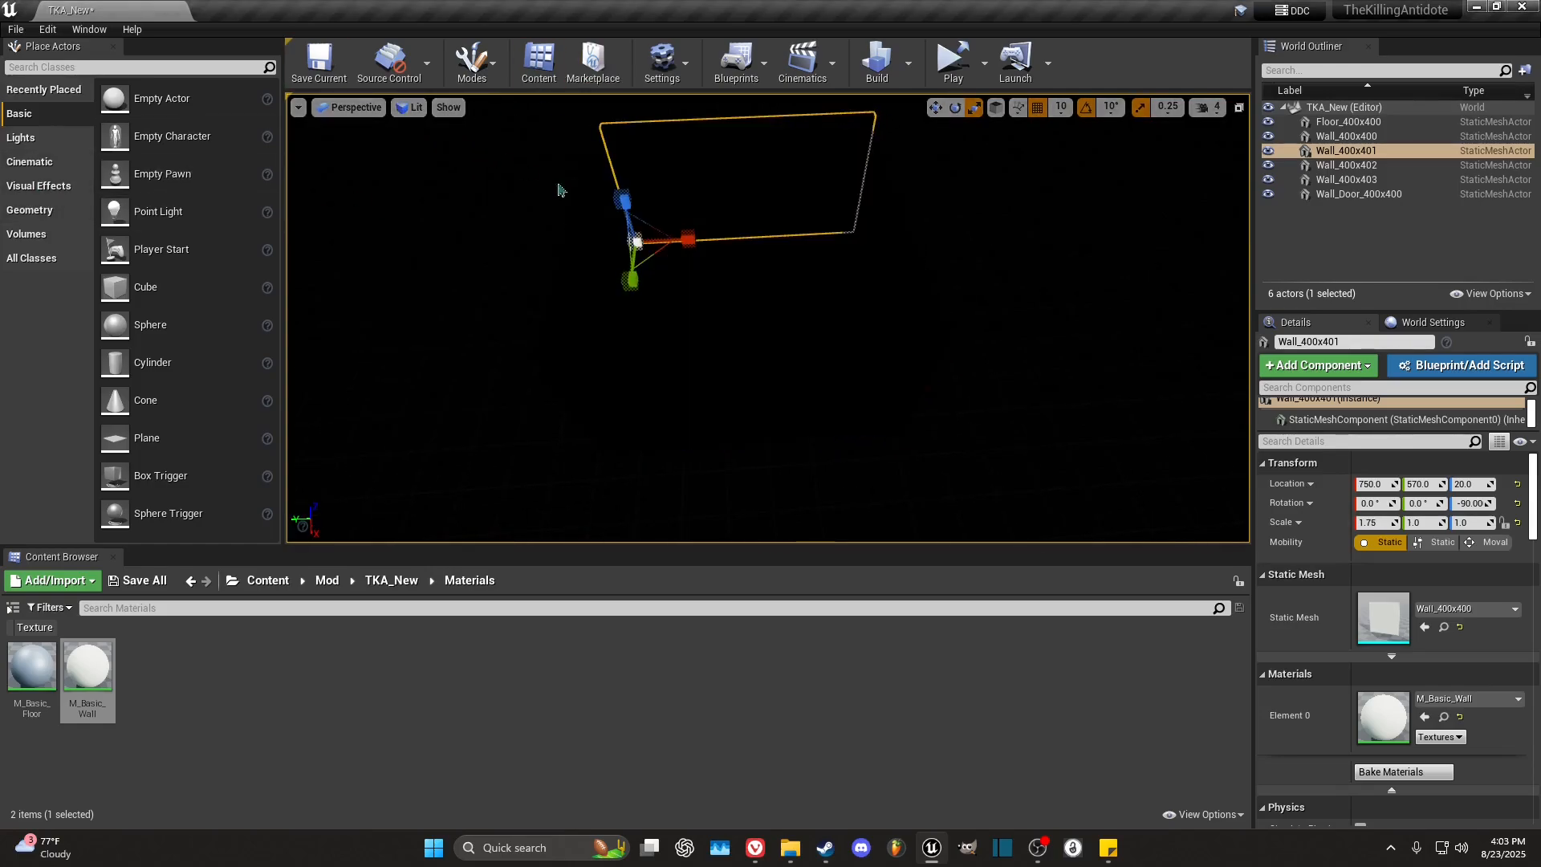
{"action": "left_click", "coordinate": [956, 292]}
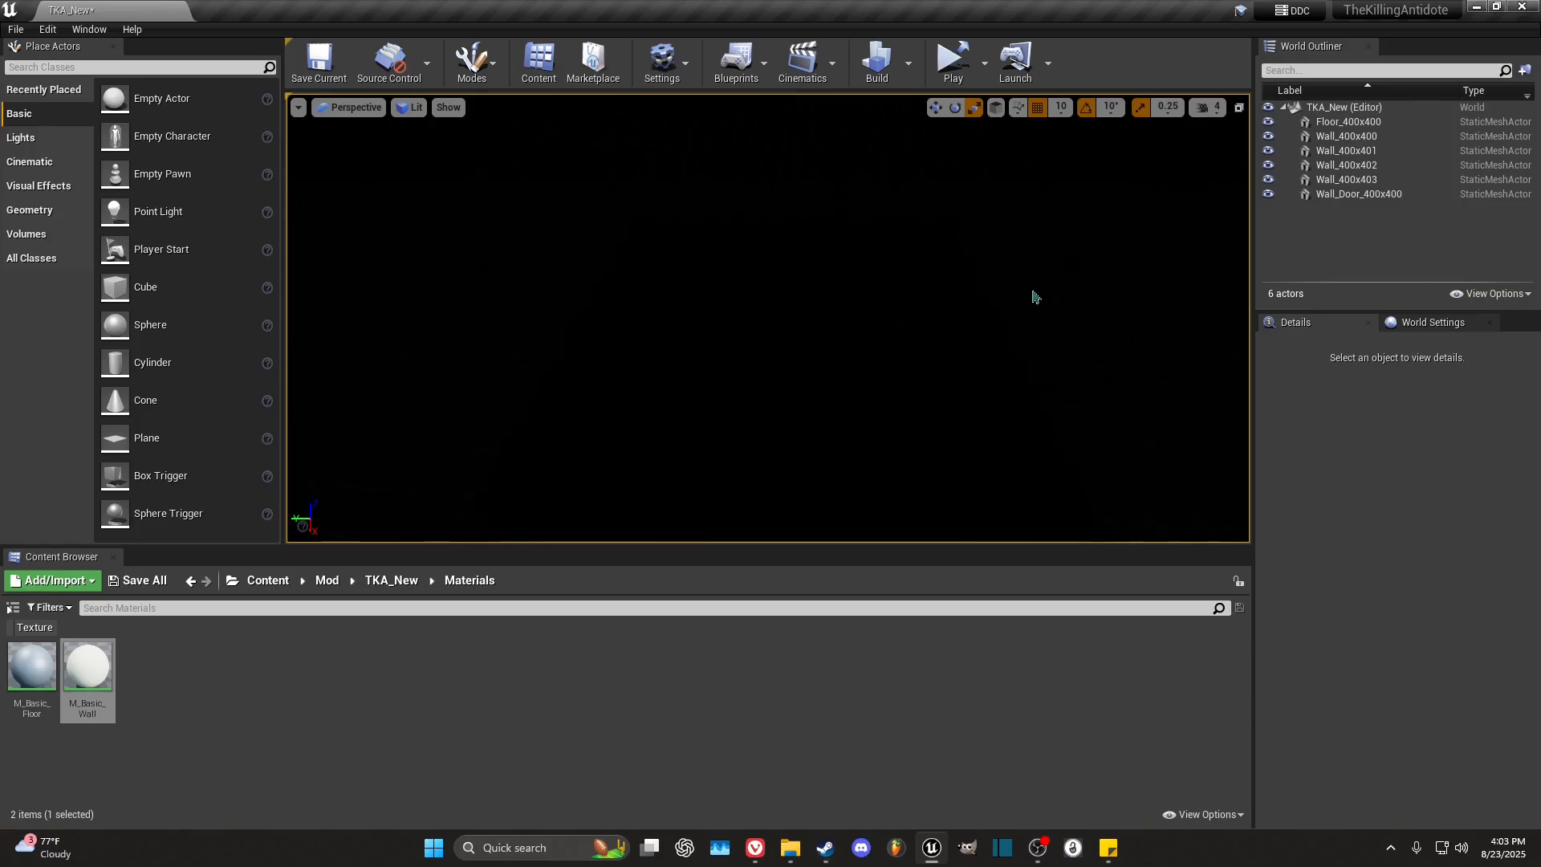
Step: Place a Rect Light in the room at X 980, Y 220, Z 390, with its Y rotation at -90 degrees
{"action": "left_click", "coordinate": [57, 139]}
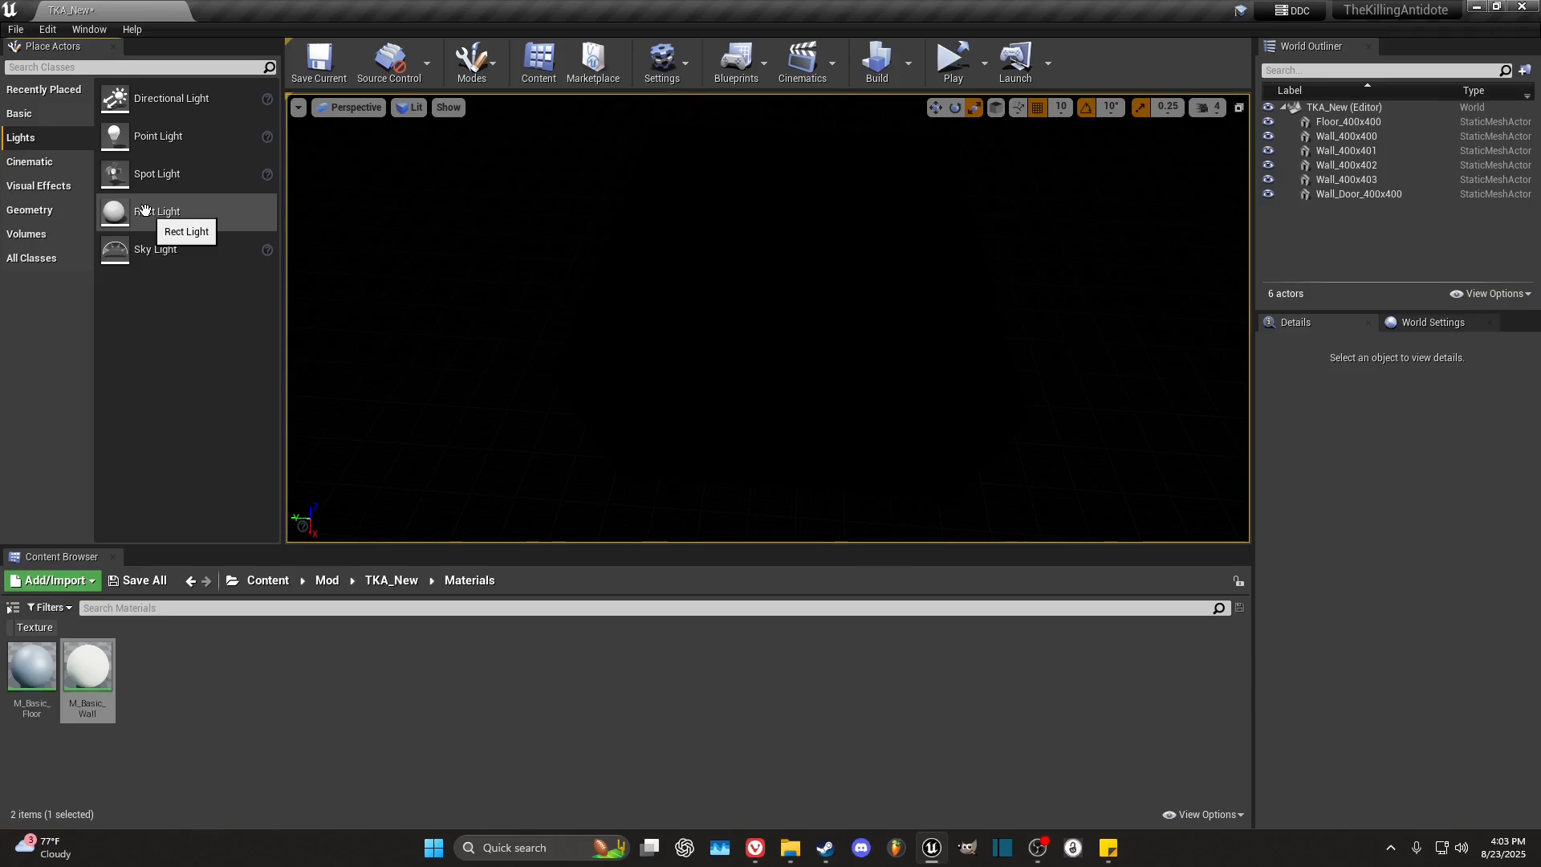
{"action": "left_click_drag", "start_coordinate": [144, 210], "coordinate": [796, 308]}
{"action": "key", "text": "w"}
{"action": "right_click_drag", "start_coordinate": [796, 309], "coordinate": [723, 321]}
{"action": "key", "text": "w"}
{"action": "left_click_drag", "start_coordinate": [825, 352], "coordinate": [848, 172]}
{"action": "key", "text": "e"}
{"action": "right_click_drag", "start_coordinate": [848, 173], "coordinate": [731, 153]}
{"action": "key", "text": "w"}
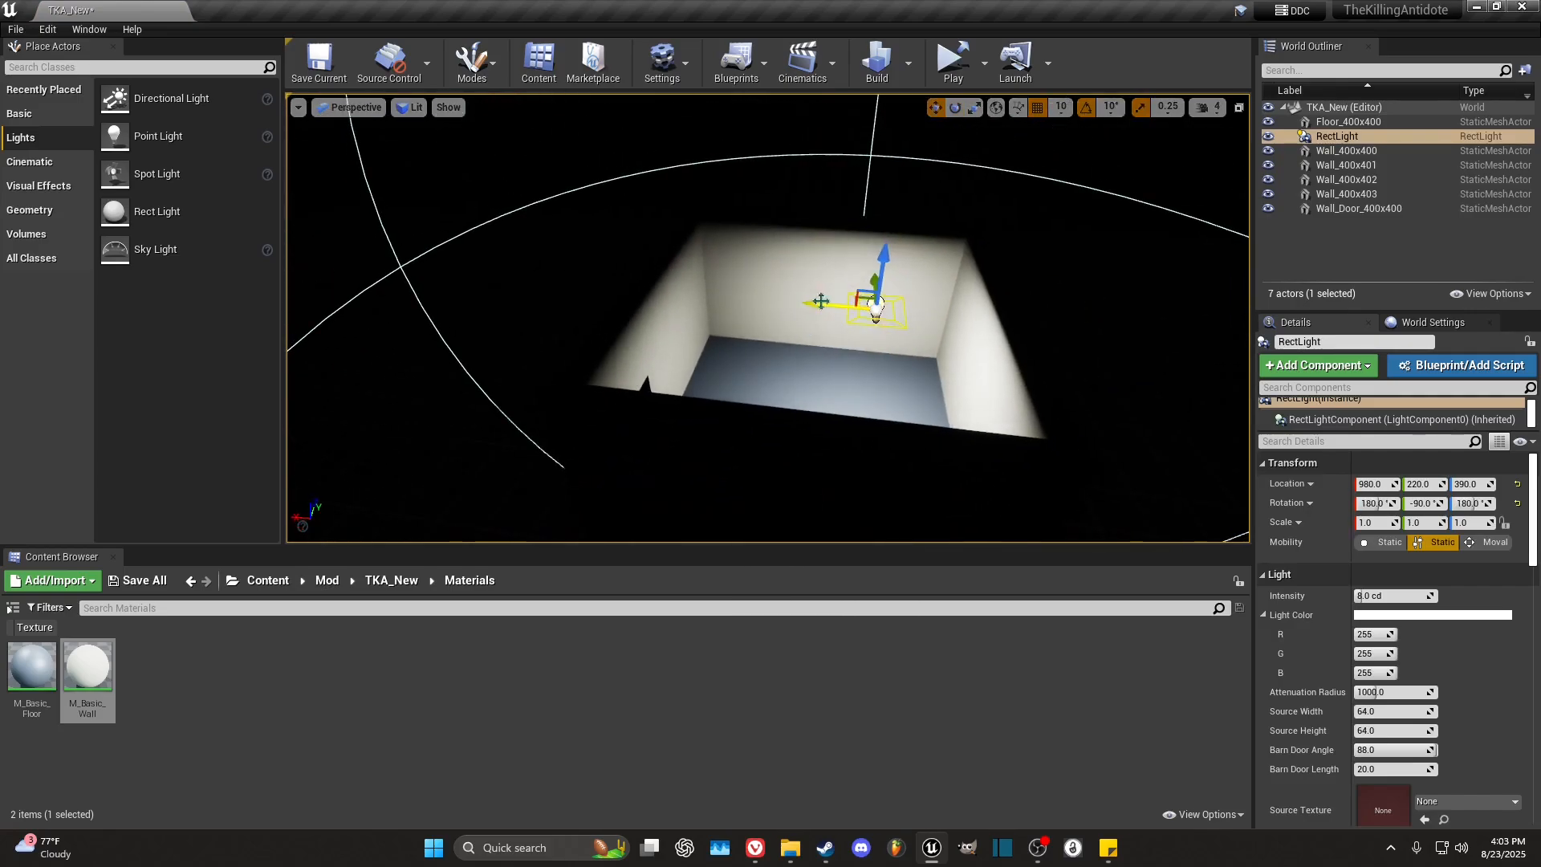
Step: Move the Rect Light to X 1090 and turn it to a rotation of 0, -90, 360 degrees
{"action": "left_click_drag", "start_coordinate": [820, 301], "coordinate": [763, 306]}
{"action": "key", "text": "e"}
{"action": "left_click_drag", "start_coordinate": [876, 232], "coordinate": [1059, 249]}
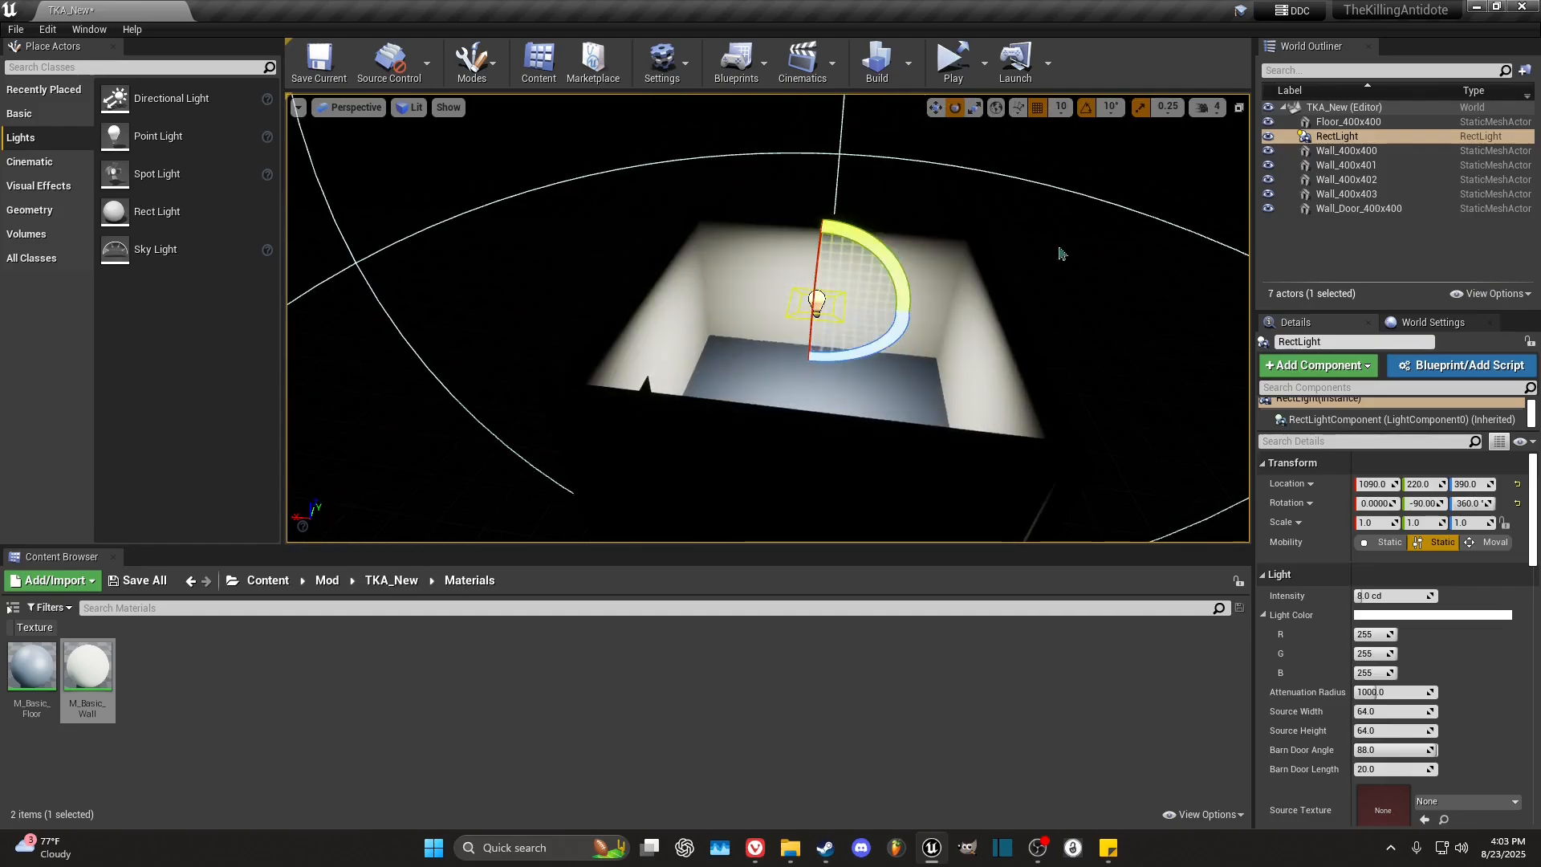
{"action": "key", "text": "d"}
{"action": "mouse_move", "coordinate": [1060, 249]}
{"action": "right_mouse_down"}
{"action": "mouse_move", "coordinate": [827, 254]}
{"action": "mouse_move", "coordinate": [1044, 253]}
{"action": "mouse_move", "coordinate": [1039, 269]}
{"action": "right_mouse_up"}
{"action": "key", "text": "w"}
{"action": "key", "text": "a"}
{"action": "key", "text": "s"}
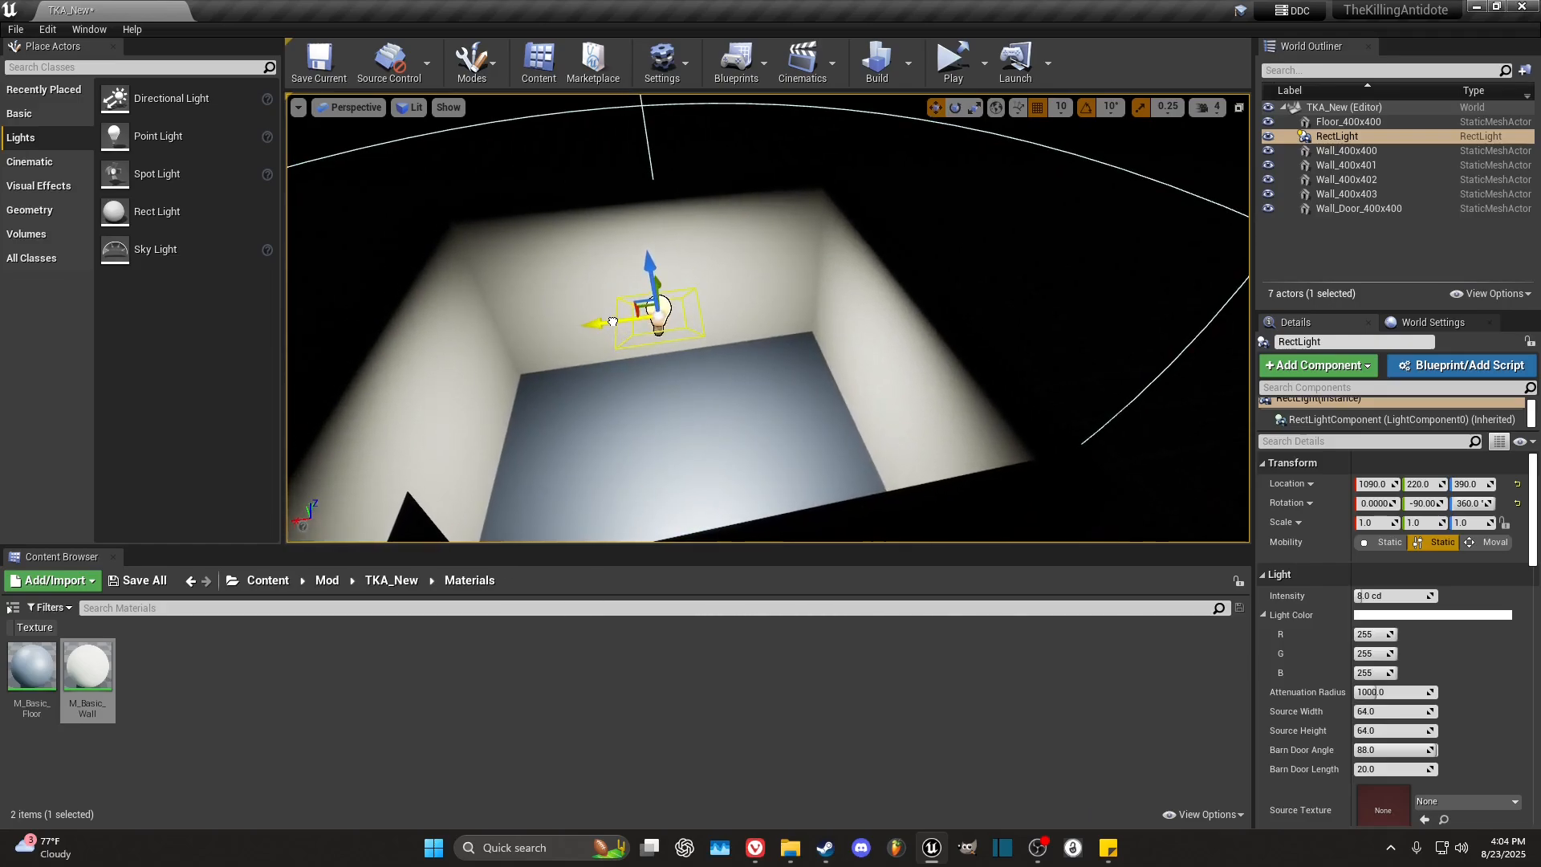
Step: Try shifting the Rect Light to Y 230 and check its position against the walls from several sides
{"action": "right_click_drag", "start_coordinate": [612, 322], "coordinate": [867, 305]}
{"action": "key", "text": "s"}
{"action": "left_click_drag", "start_coordinate": [694, 251], "coordinate": [686, 253]}
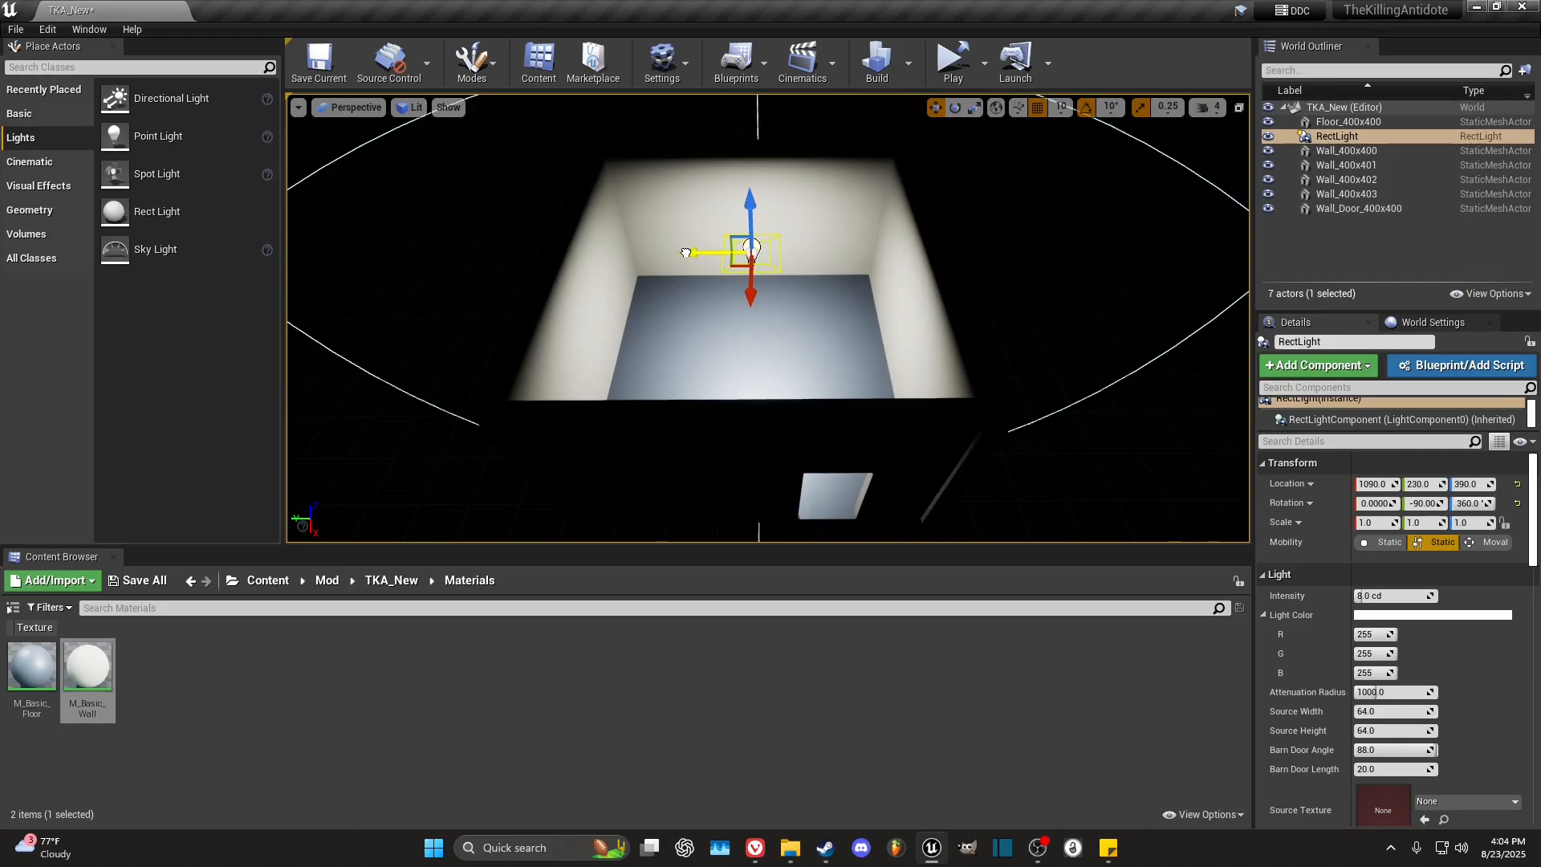
{"action": "left_click", "coordinate": [982, 281]}
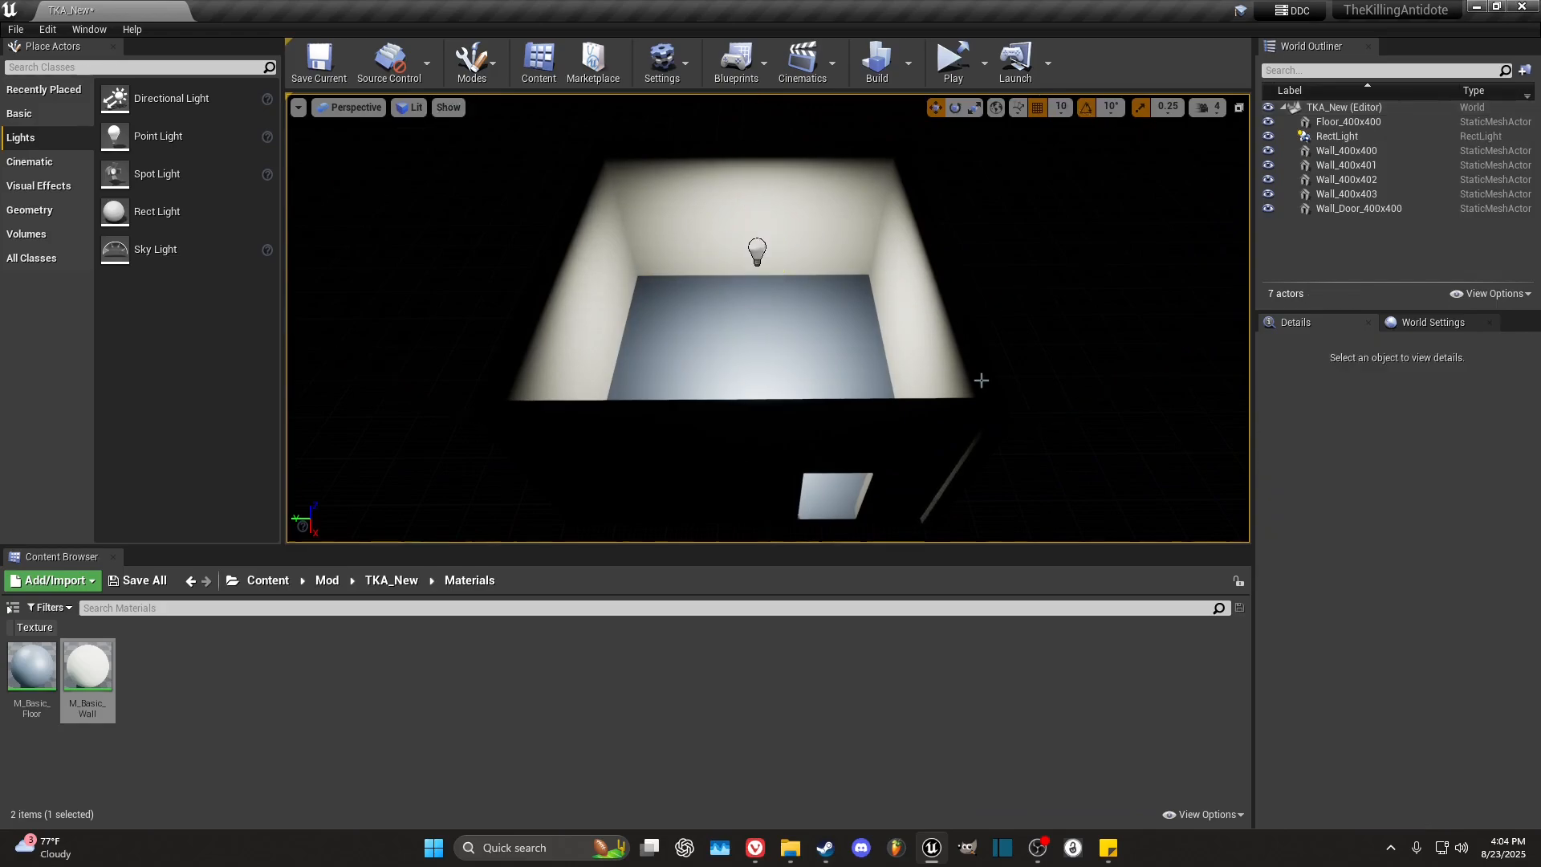
{"action": "left_click", "coordinate": [753, 265]}
{"action": "key", "text": "a"}
{"action": "right_click_drag", "start_coordinate": [1049, 241], "coordinate": [947, 242]}
{"action": "key", "text": "d"}
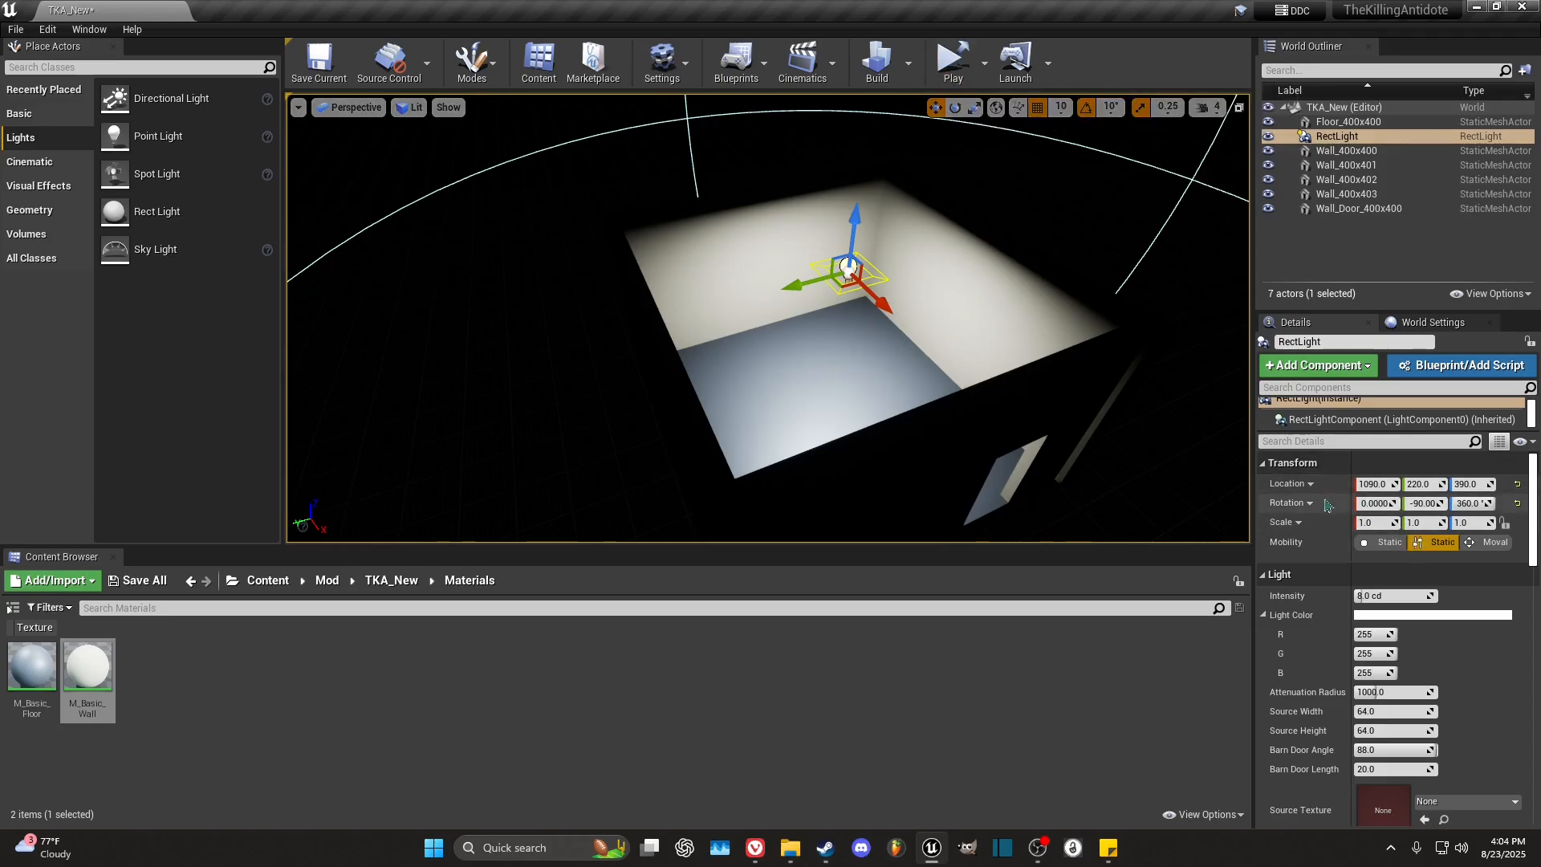
Step: Try the Static and Movable mobility options on the Rect Light, then set it back to Stationary
{"action": "mouse_move", "coordinate": [1325, 548]}
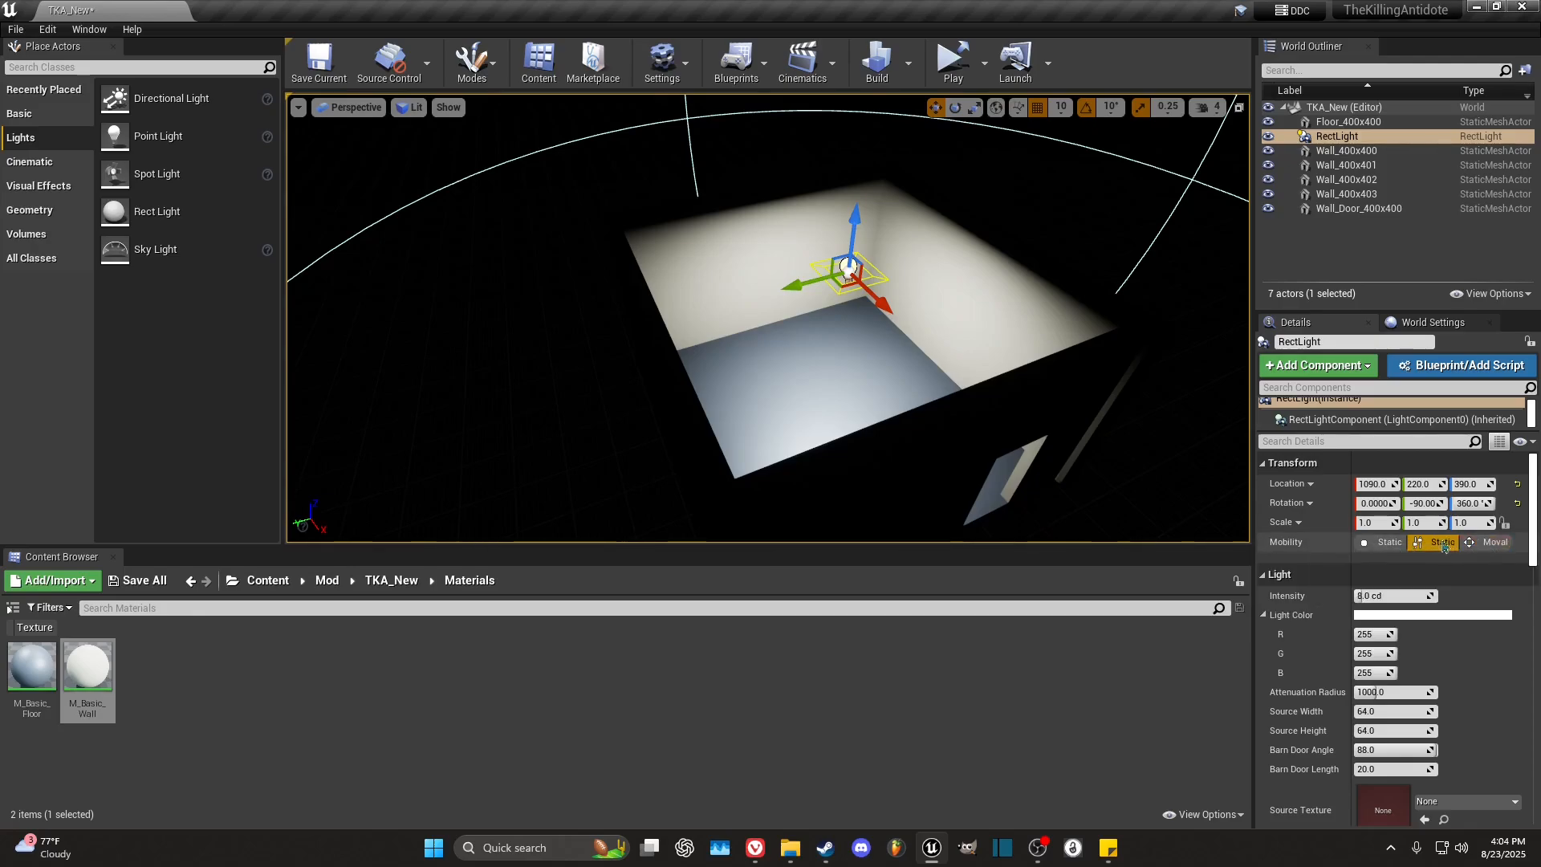
{"action": "left_click", "coordinate": [1388, 544]}
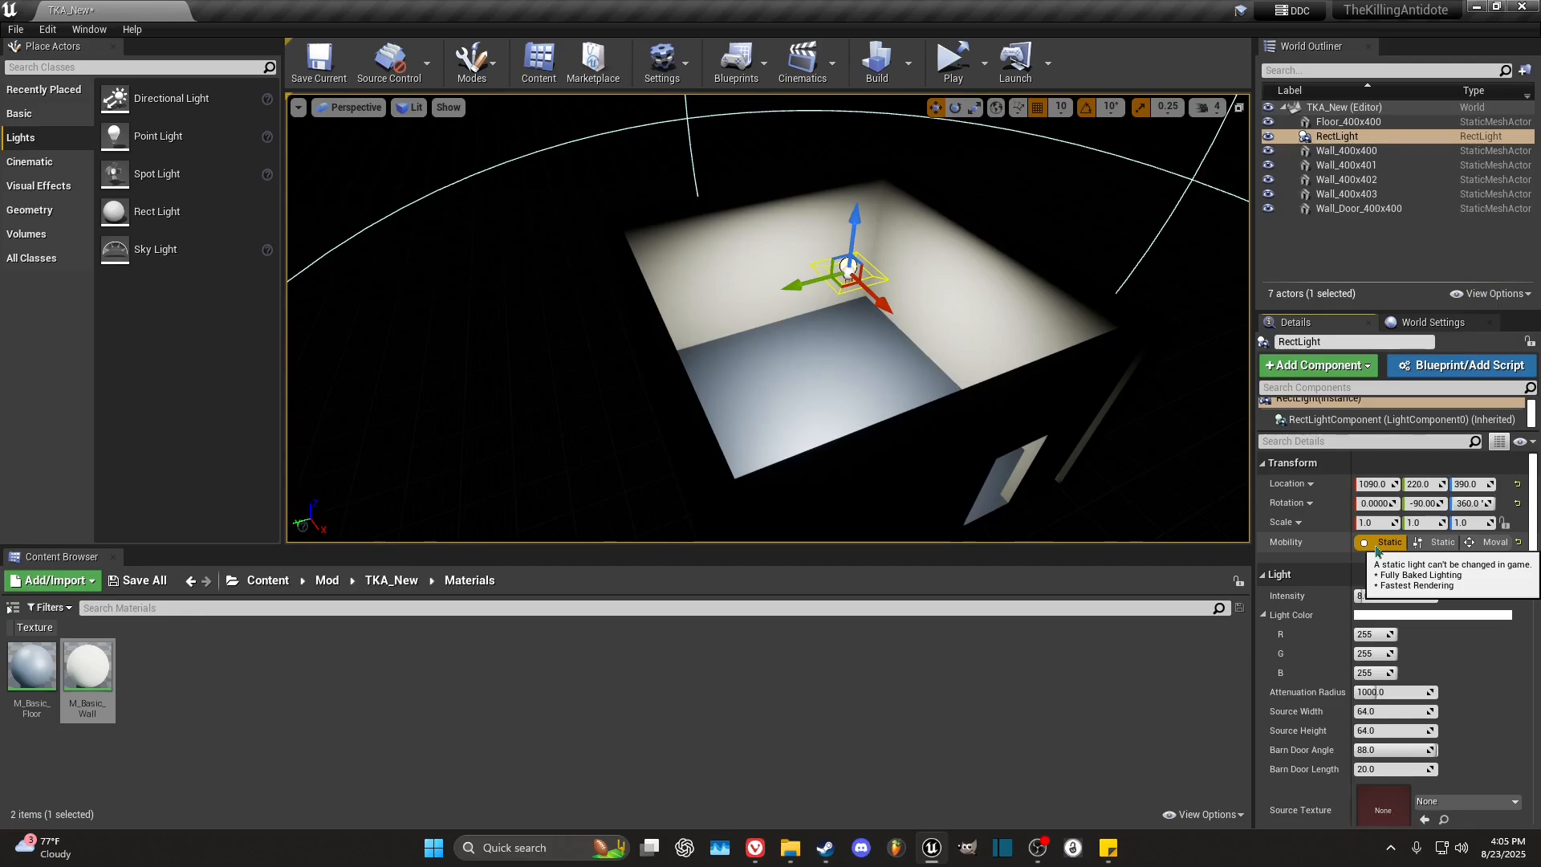
{"action": "left_click", "coordinate": [1427, 549]}
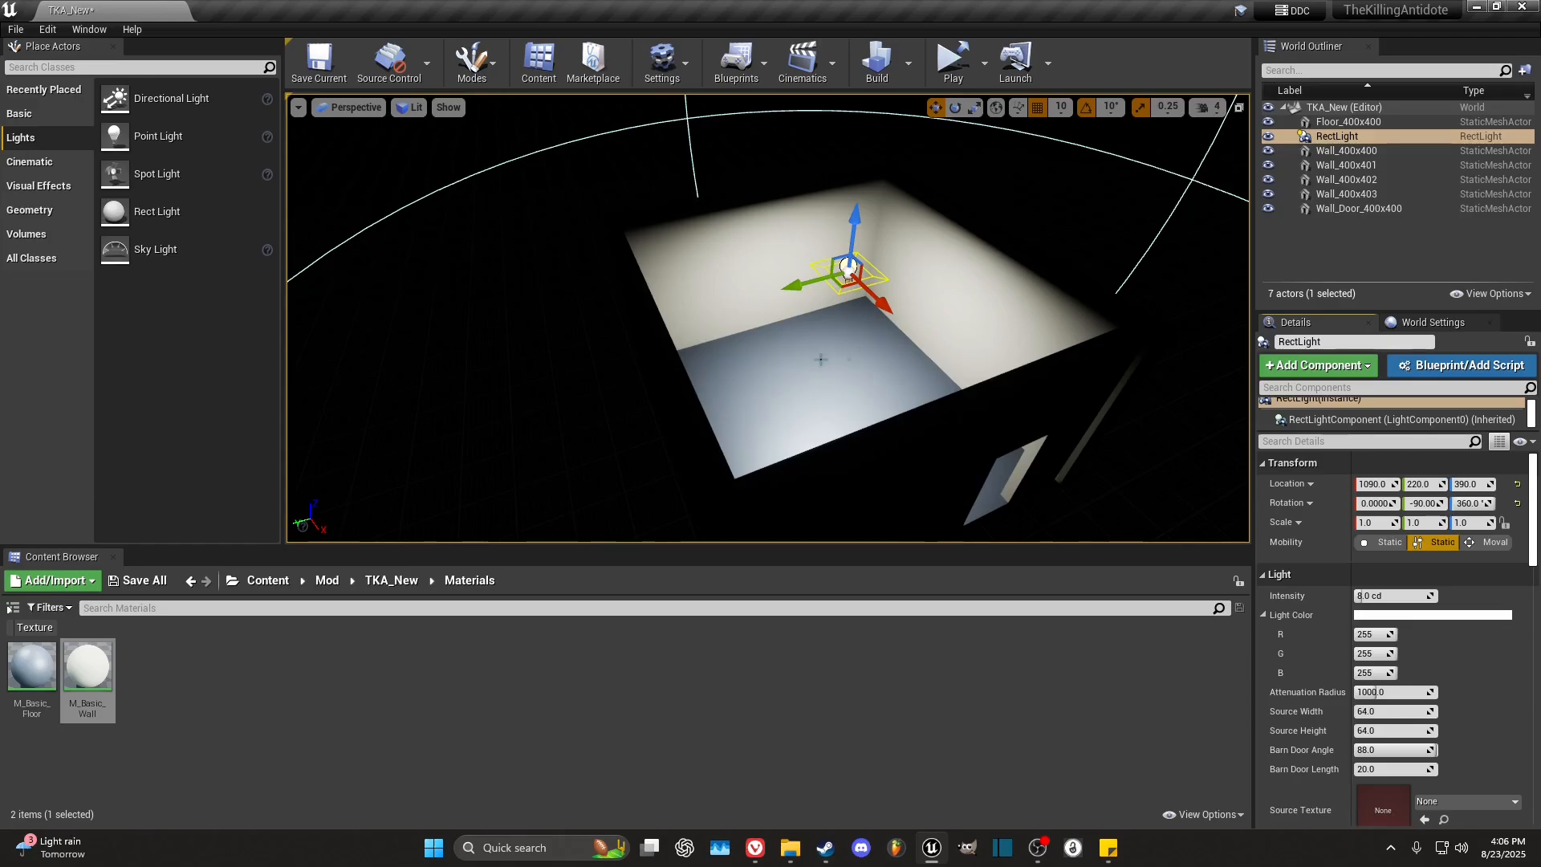
{"action": "left_click", "coordinate": [1470, 544]}
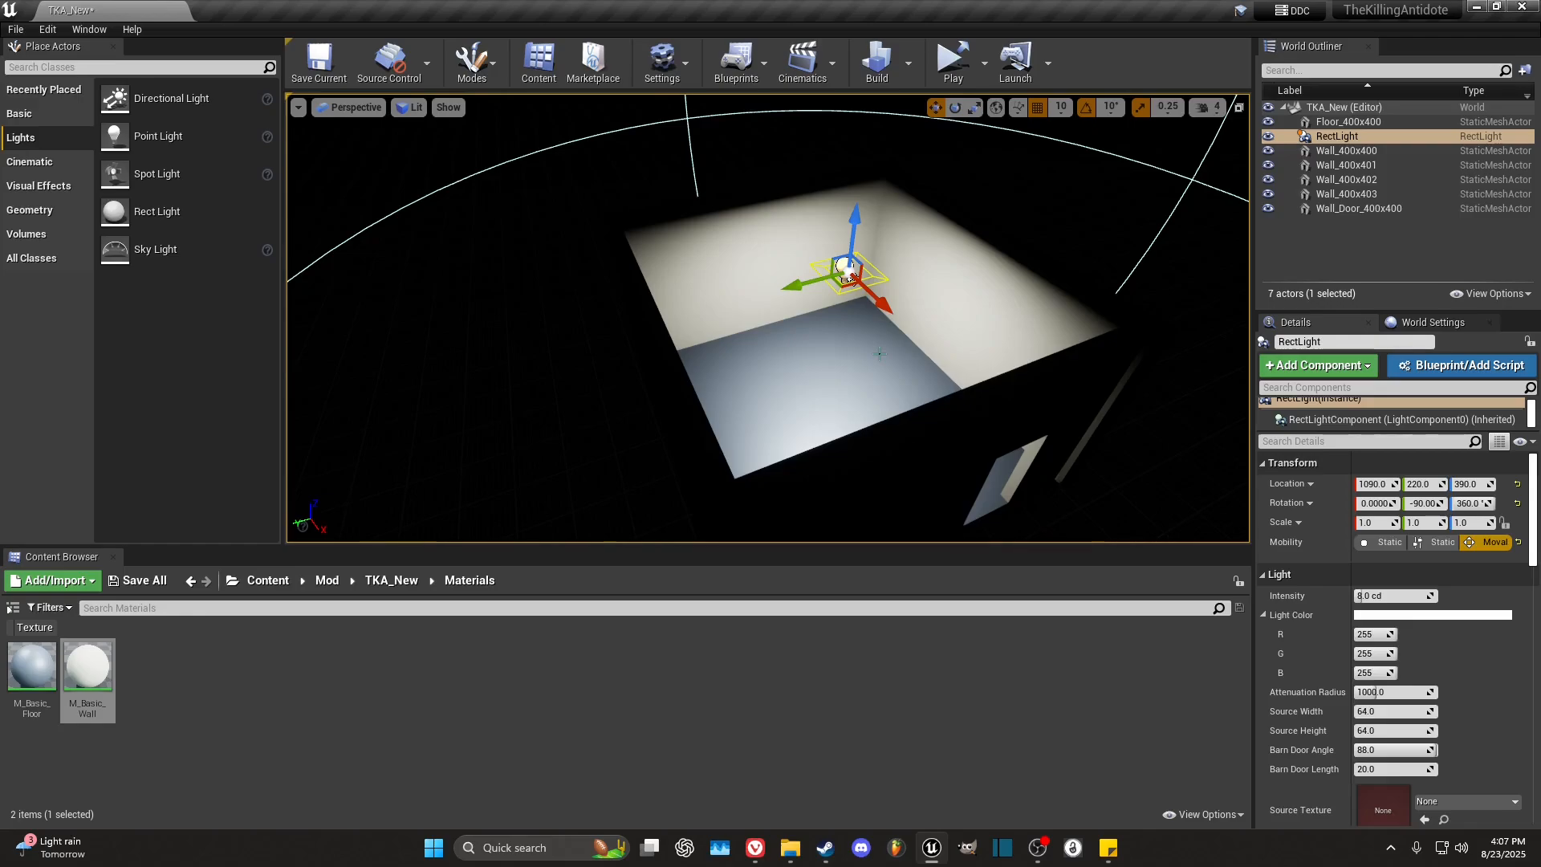
{"action": "left_click", "coordinate": [1437, 542]}
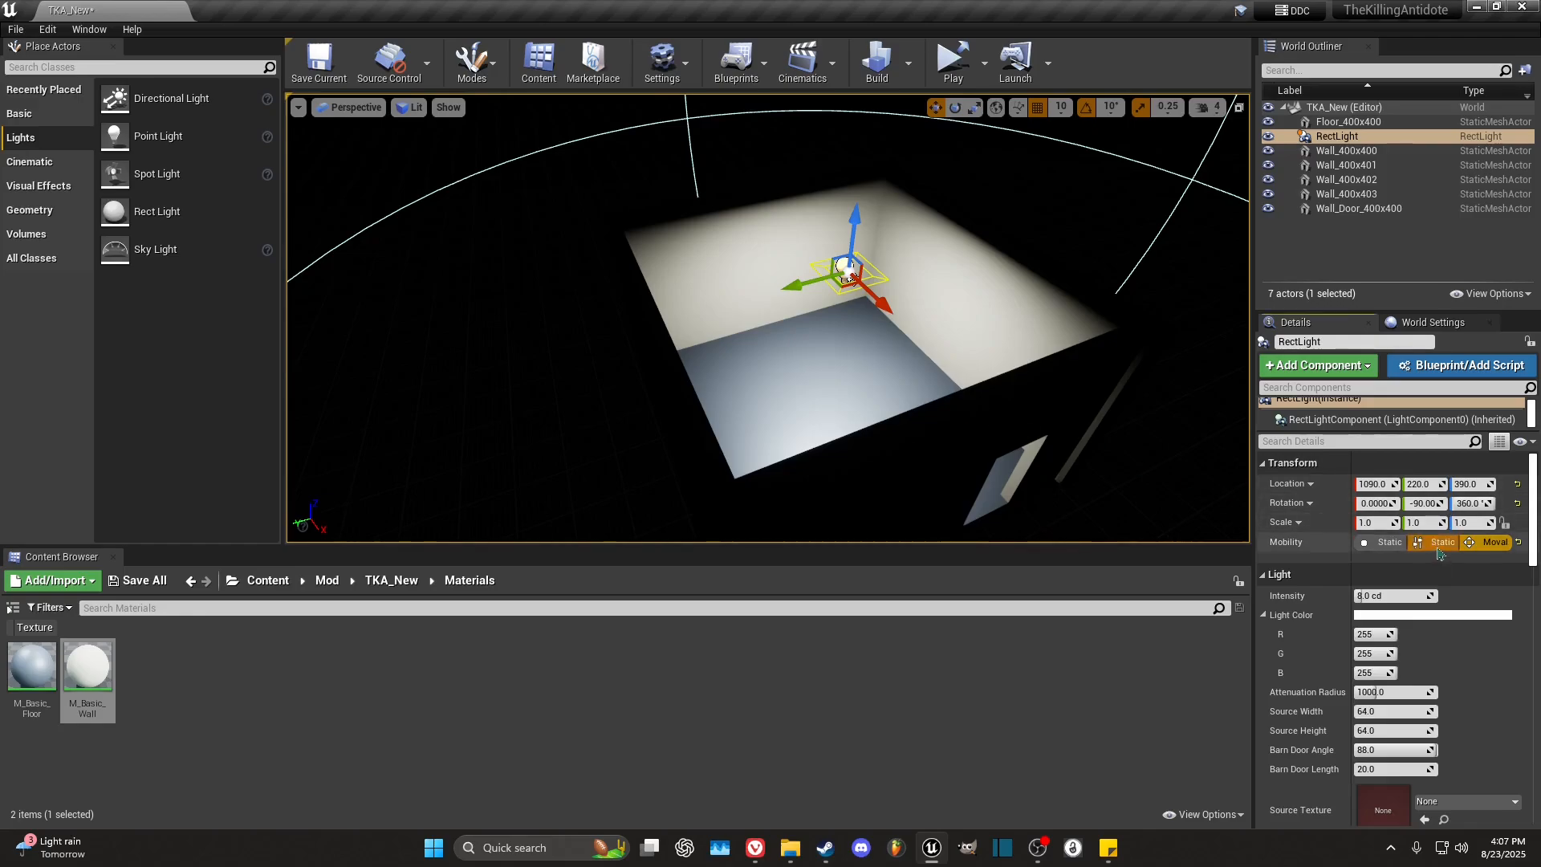
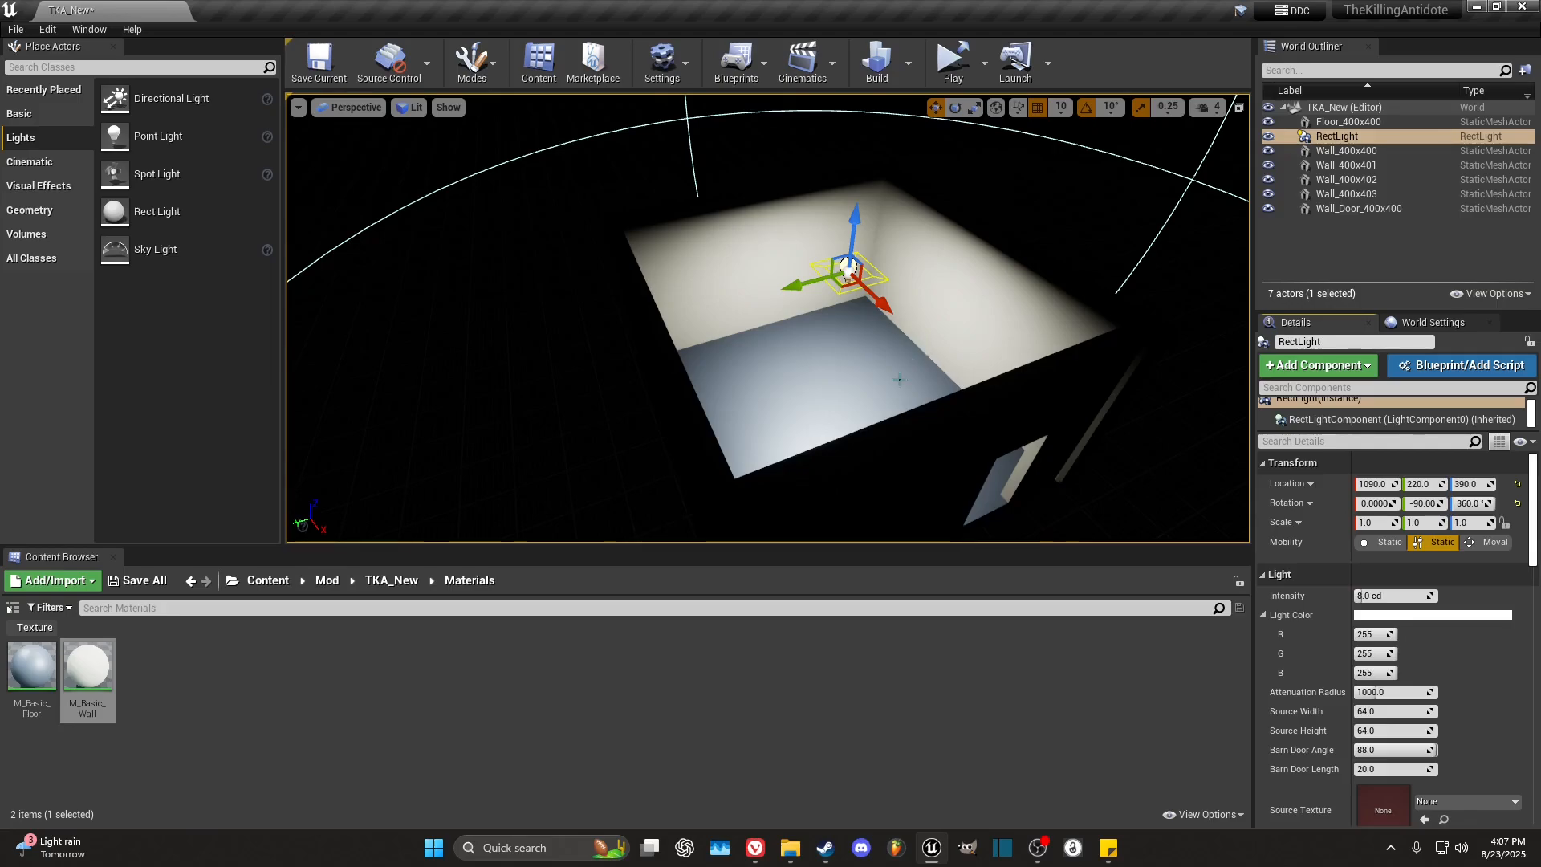
Step: Deselect the Rect Light and examine the lit room and its doorway from outside
{"action": "key", "text": "d"}
{"action": "right_click_drag", "start_coordinate": [769, 321], "coordinate": [618, 321]}
{"action": "key", "text": "s"}
{"action": "right_click_drag", "start_coordinate": [990, 278], "coordinate": [989, 265]}
{"action": "left_click", "coordinate": [989, 279]}
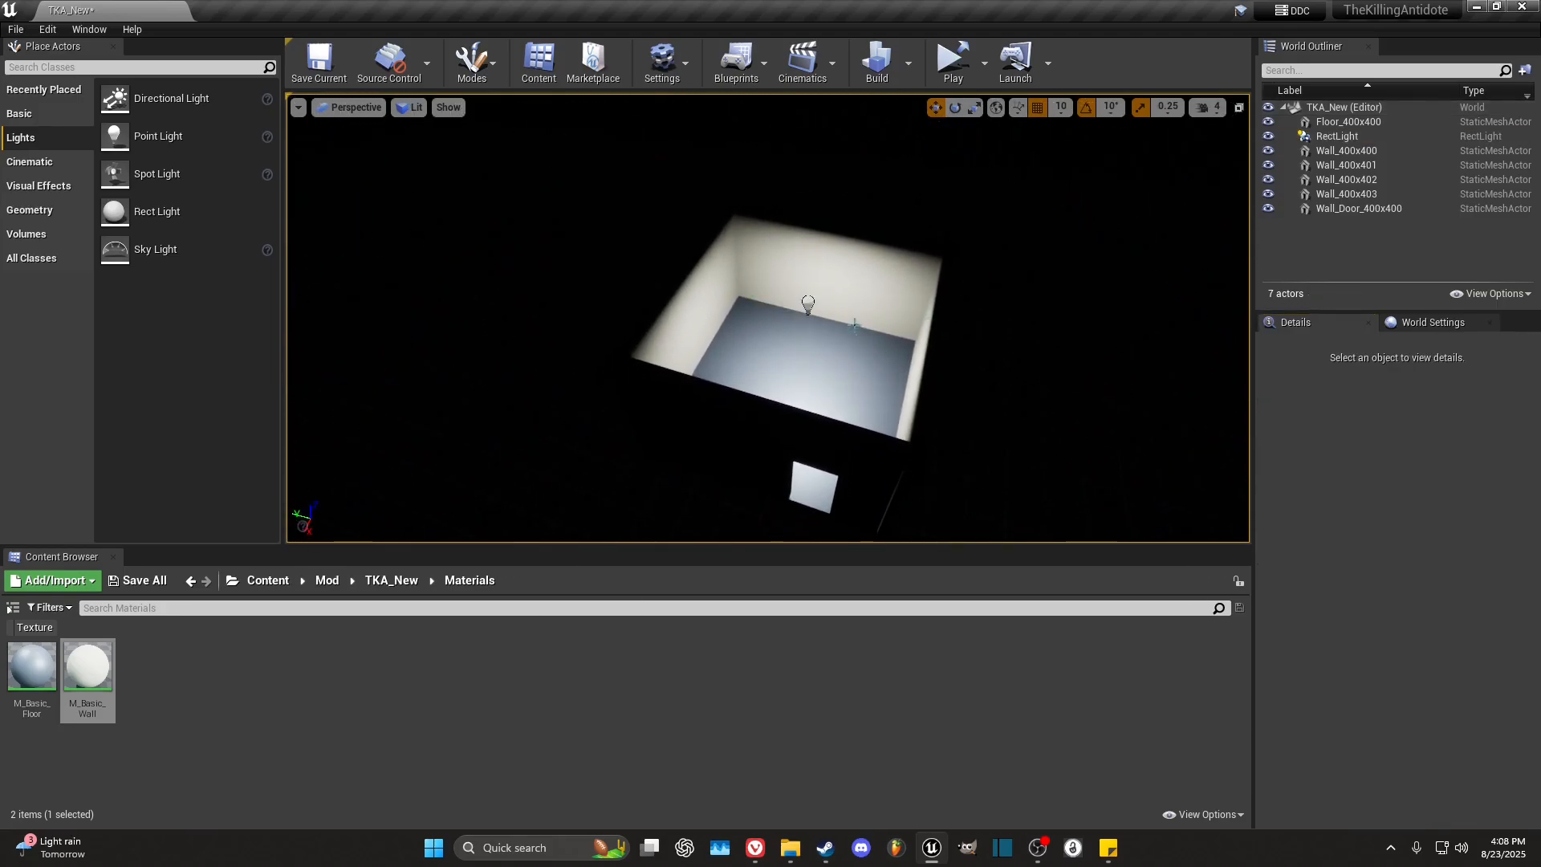
{"action": "right_click_drag", "start_coordinate": [1135, 320], "coordinate": [859, 309]}
{"action": "mouse_move", "coordinate": [640, 281]}
{"action": "right_mouse_down"}
{"action": "mouse_move", "coordinate": [690, 275]}
{"action": "mouse_move", "coordinate": [636, 274]}
{"action": "right_mouse_up"}
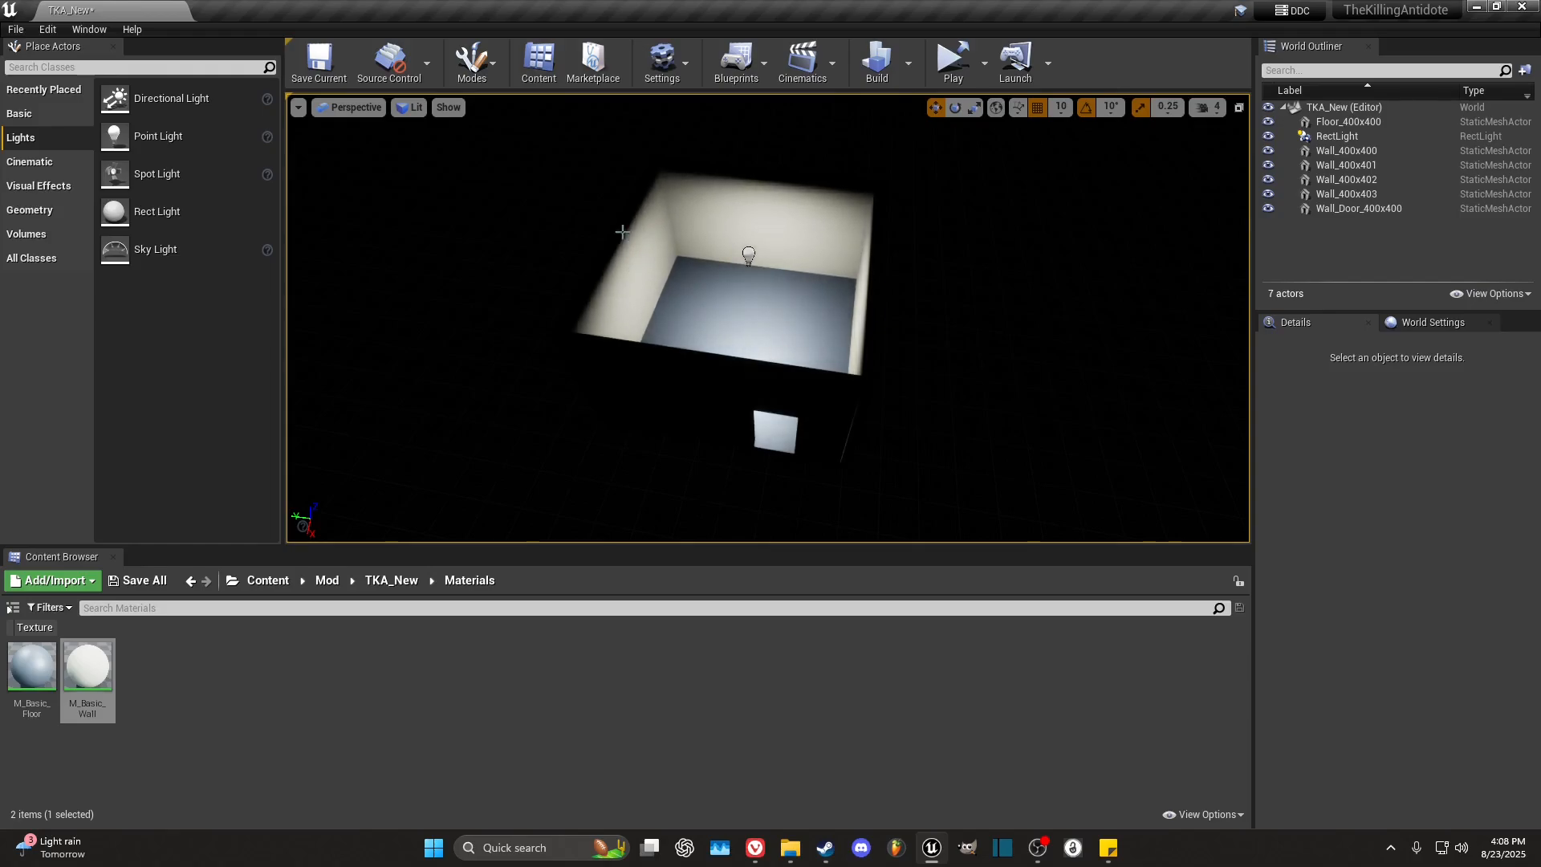
Step: Browse the volume actors available for placement in the level
{"action": "left_click", "coordinate": [46, 212]}
{"action": "left_click", "coordinate": [32, 234]}
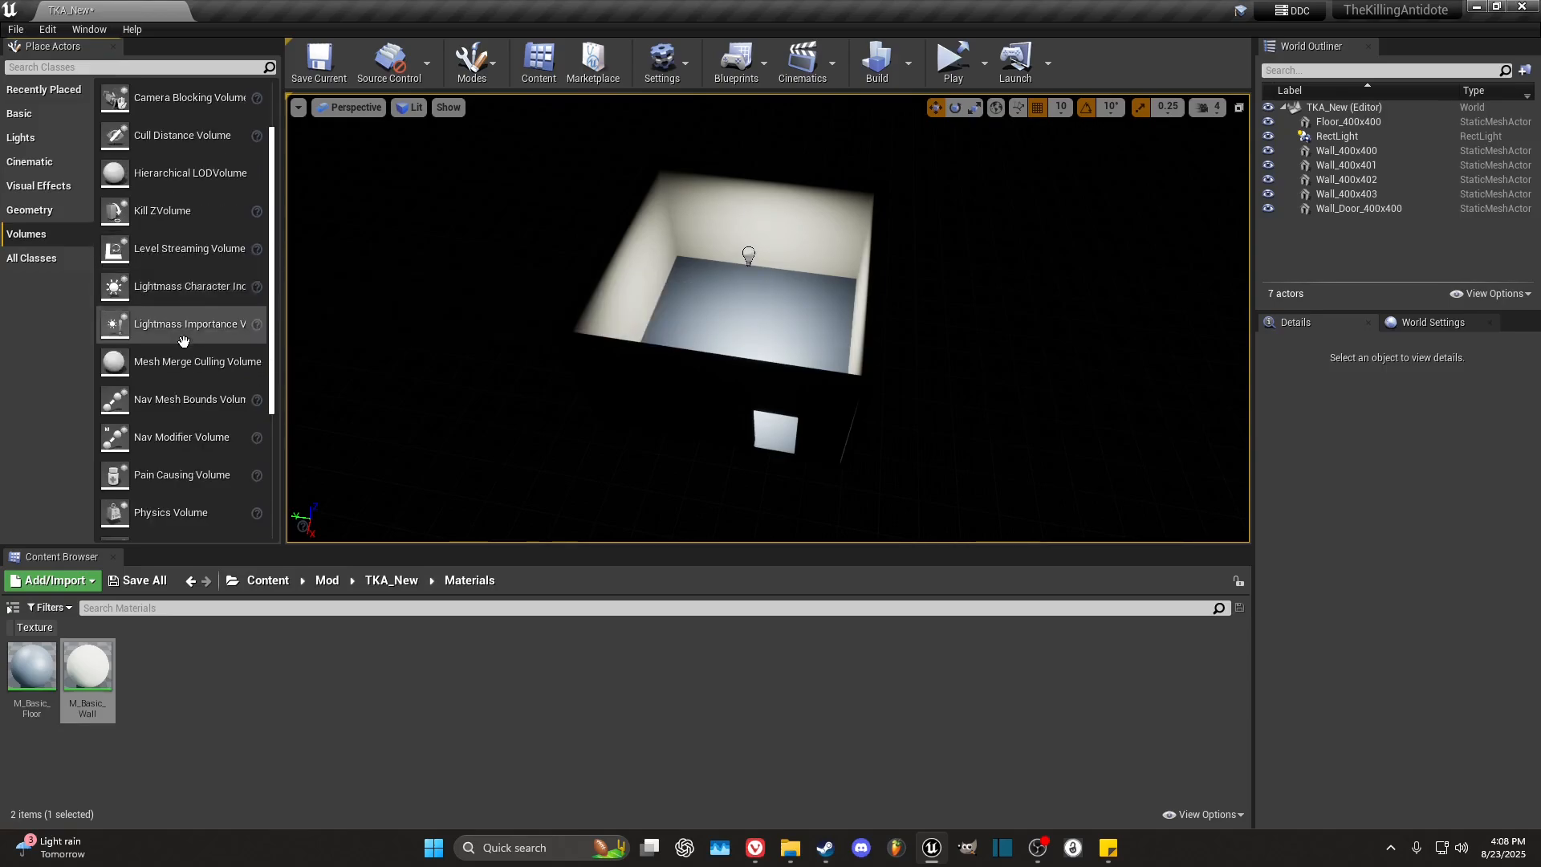
{"action": "scroll", "coordinate": [168, 321], "scroll_direction": "down", "scroll_amount": 5}
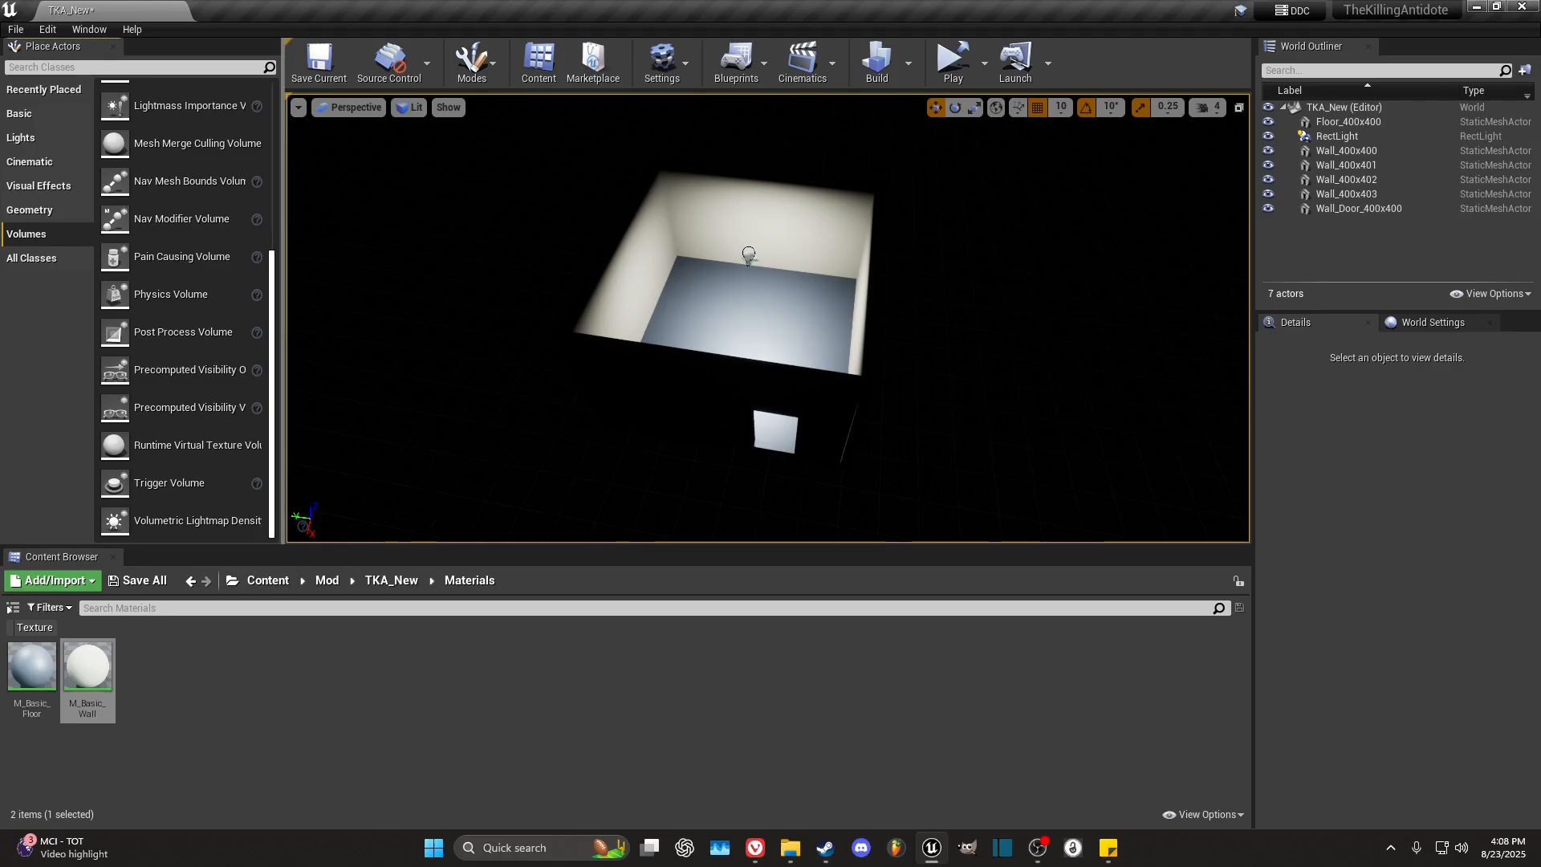
Step: Set the Rect Light's intensity to about 1.71 cd
{"action": "left_click", "coordinate": [750, 254]}
{"action": "mouse_move", "coordinate": [1379, 594]}
{"action": "left_mouse_down"}
{"action": "mouse_move", "coordinate": [1356, 594]}
{"action": "mouse_move", "coordinate": [1380, 595]}
{"action": "left_mouse_up"}
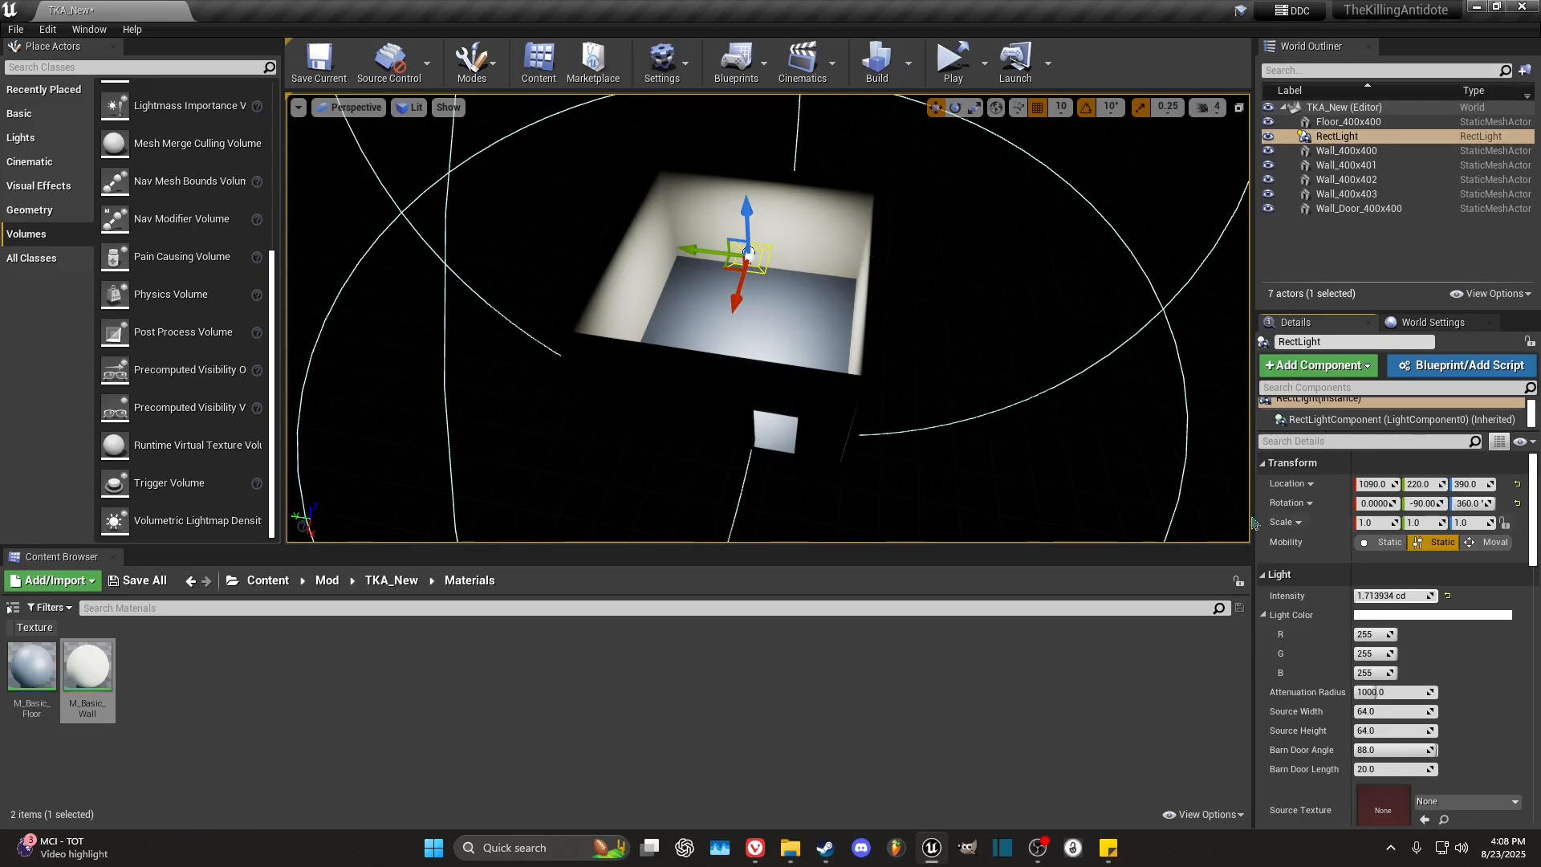
Step: Raise the Rect Light's intensity to about 9.61 cd
{"action": "left_click_drag", "start_coordinate": [1365, 597], "coordinate": [1458, 597]}
{"action": "left_click", "coordinate": [1371, 597]}
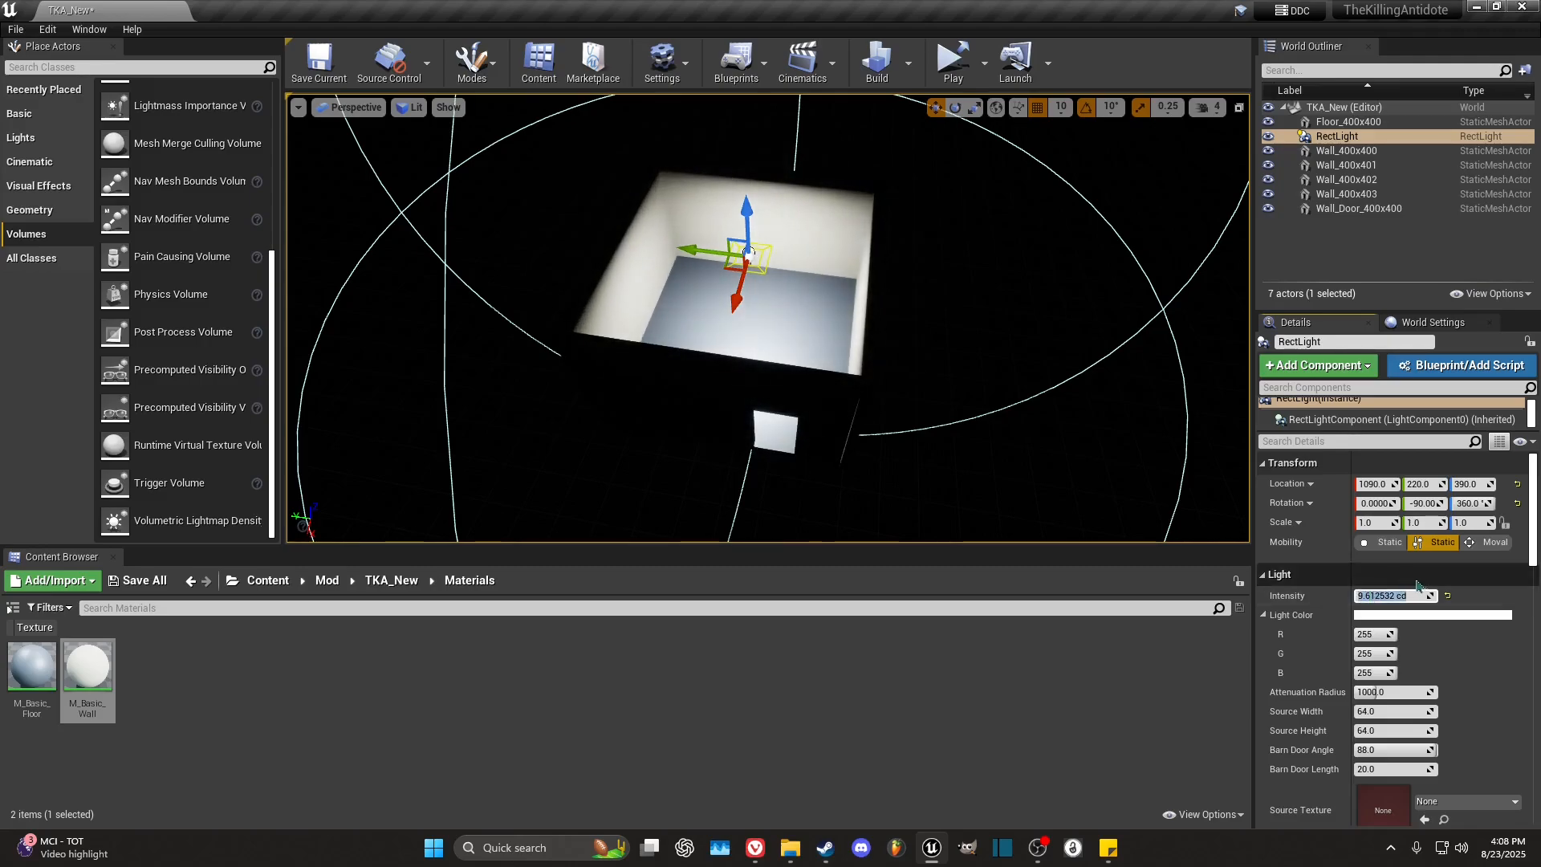
{"action": "key", "text": "Return"}
{"action": "left_click", "coordinate": [1113, 695]}
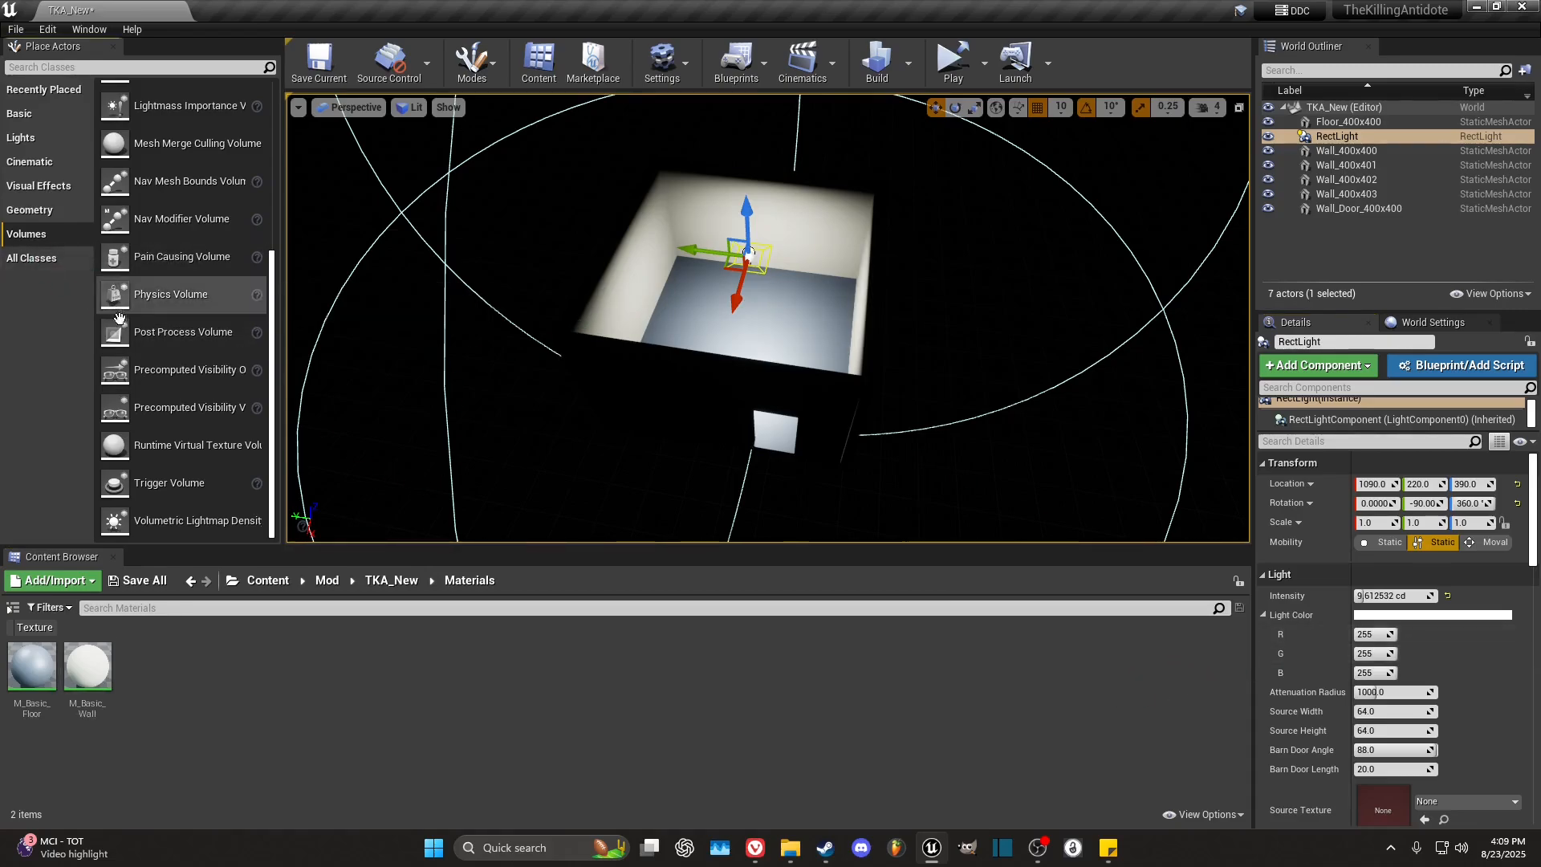
Step: Place a Post Process Volume inside the room and enable its Infinite Extent (Unbound) setting
{"action": "left_click_drag", "start_coordinate": [170, 339], "coordinate": [741, 335]}
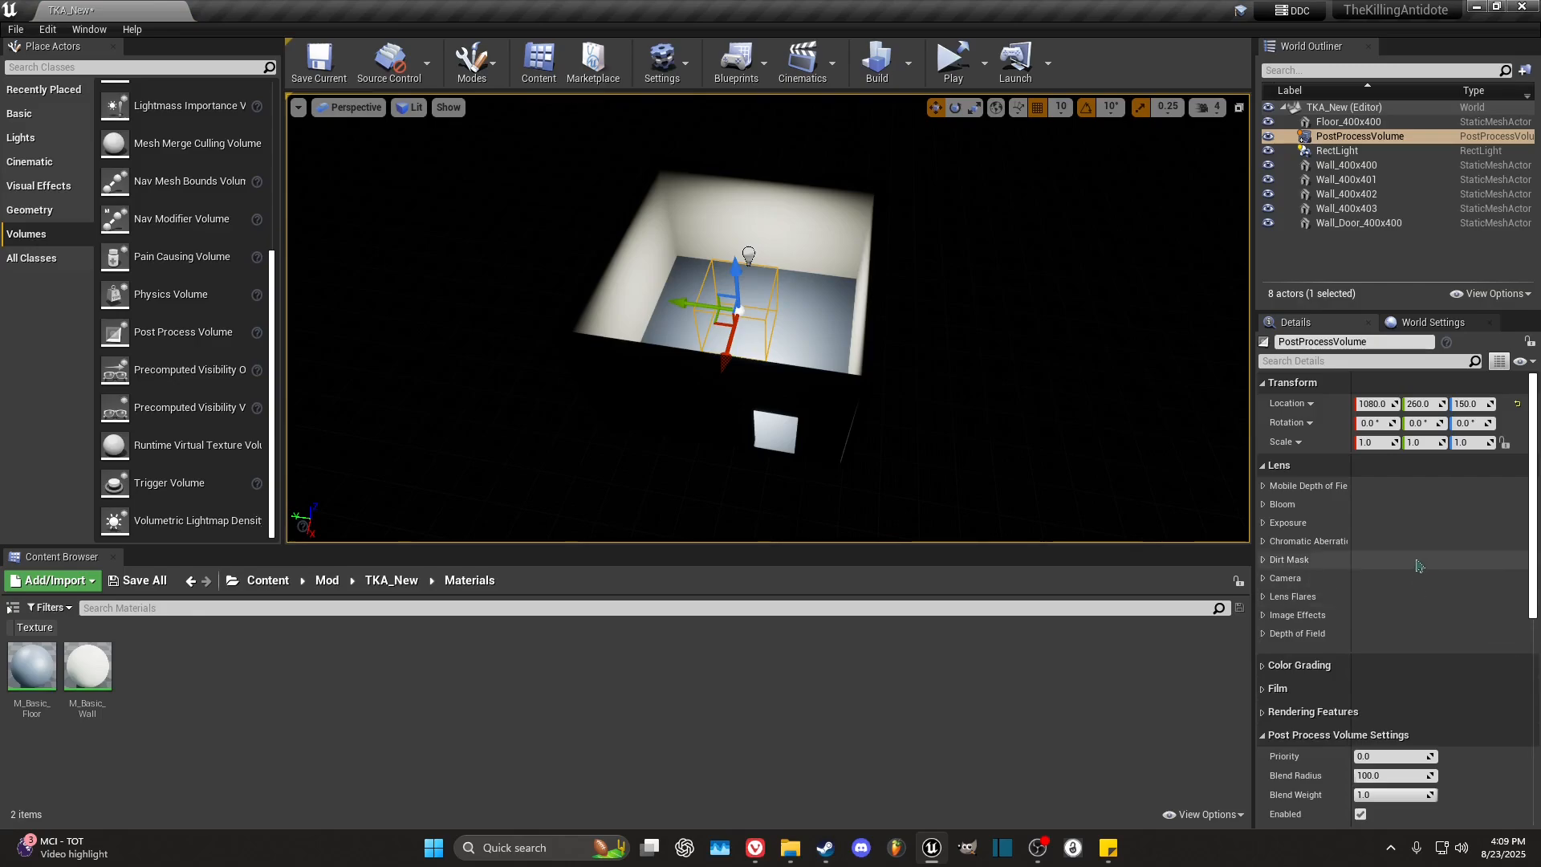
{"action": "scroll", "coordinate": [1407, 535], "scroll_direction": "down", "scroll_amount": 4}
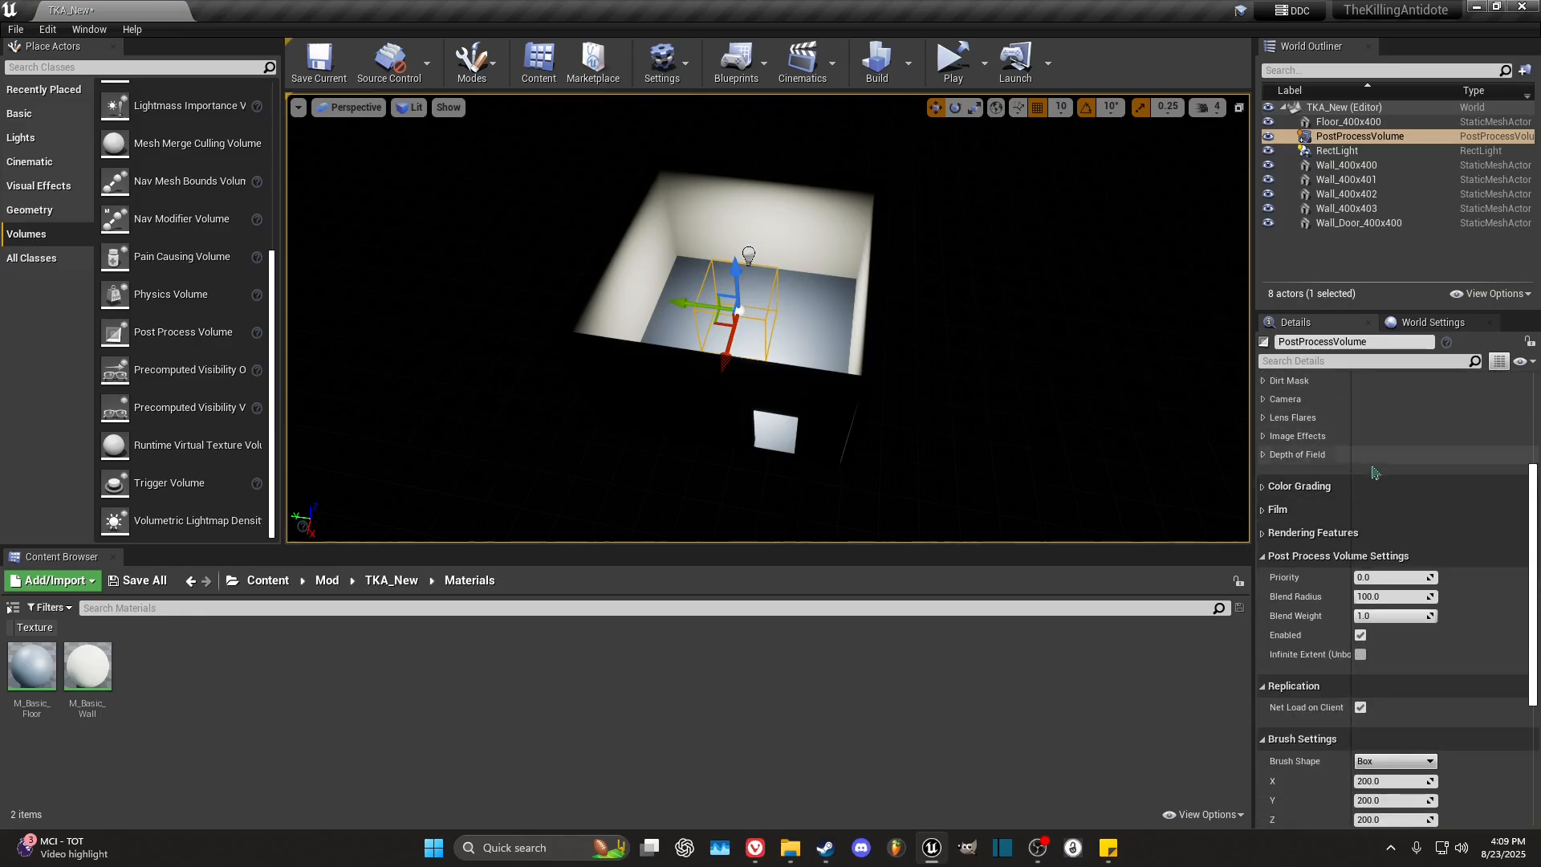
{"action": "scroll", "coordinate": [1407, 535], "scroll_direction": "down", "scroll_amount": 2}
{"action": "left_click", "coordinate": [1339, 138]}
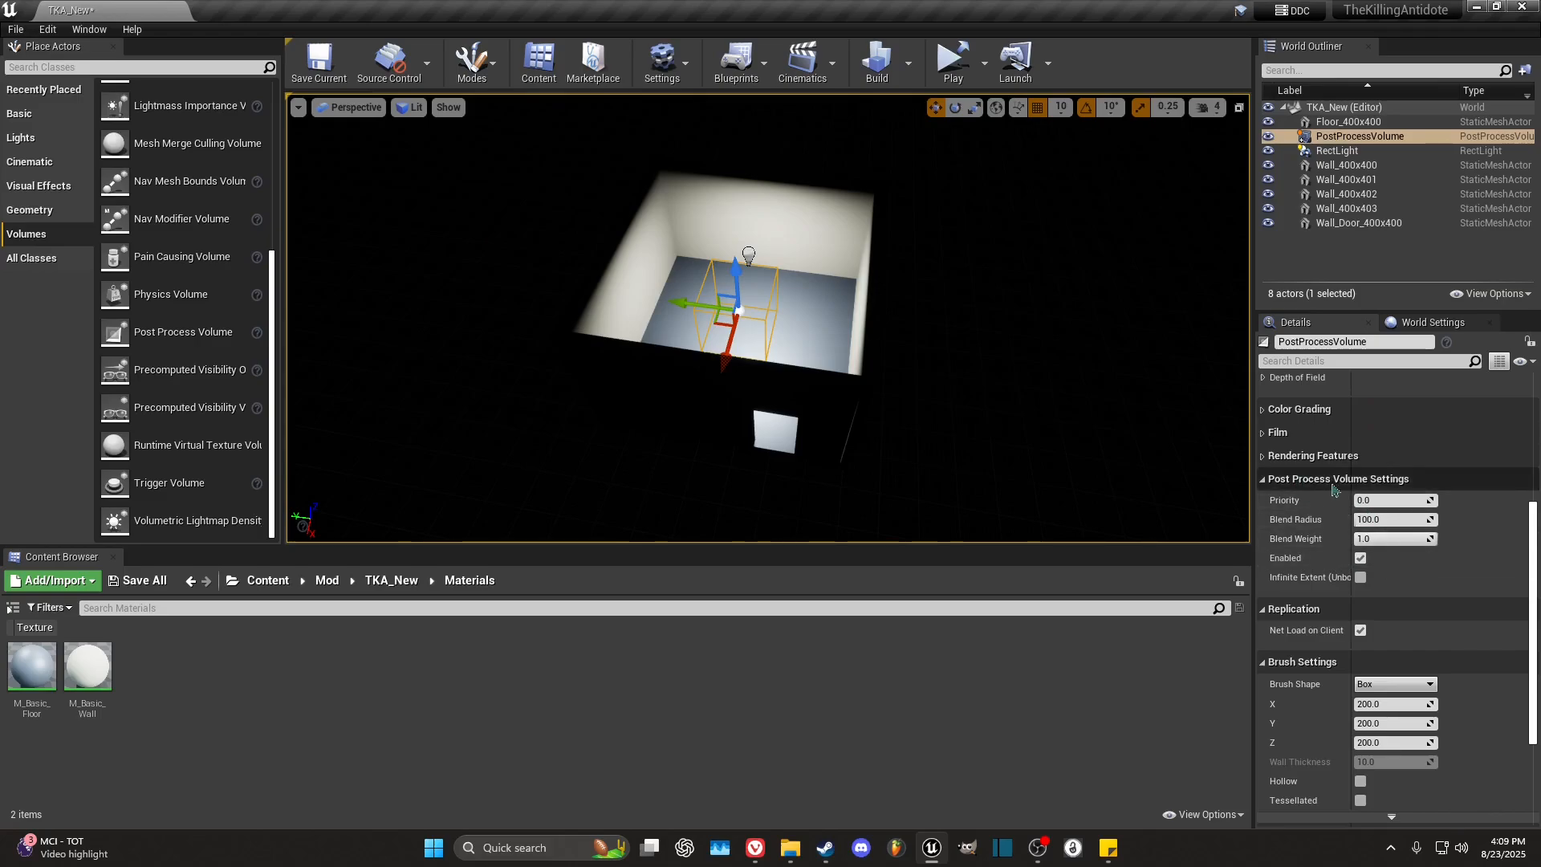
{"action": "left_click", "coordinate": [1360, 578]}
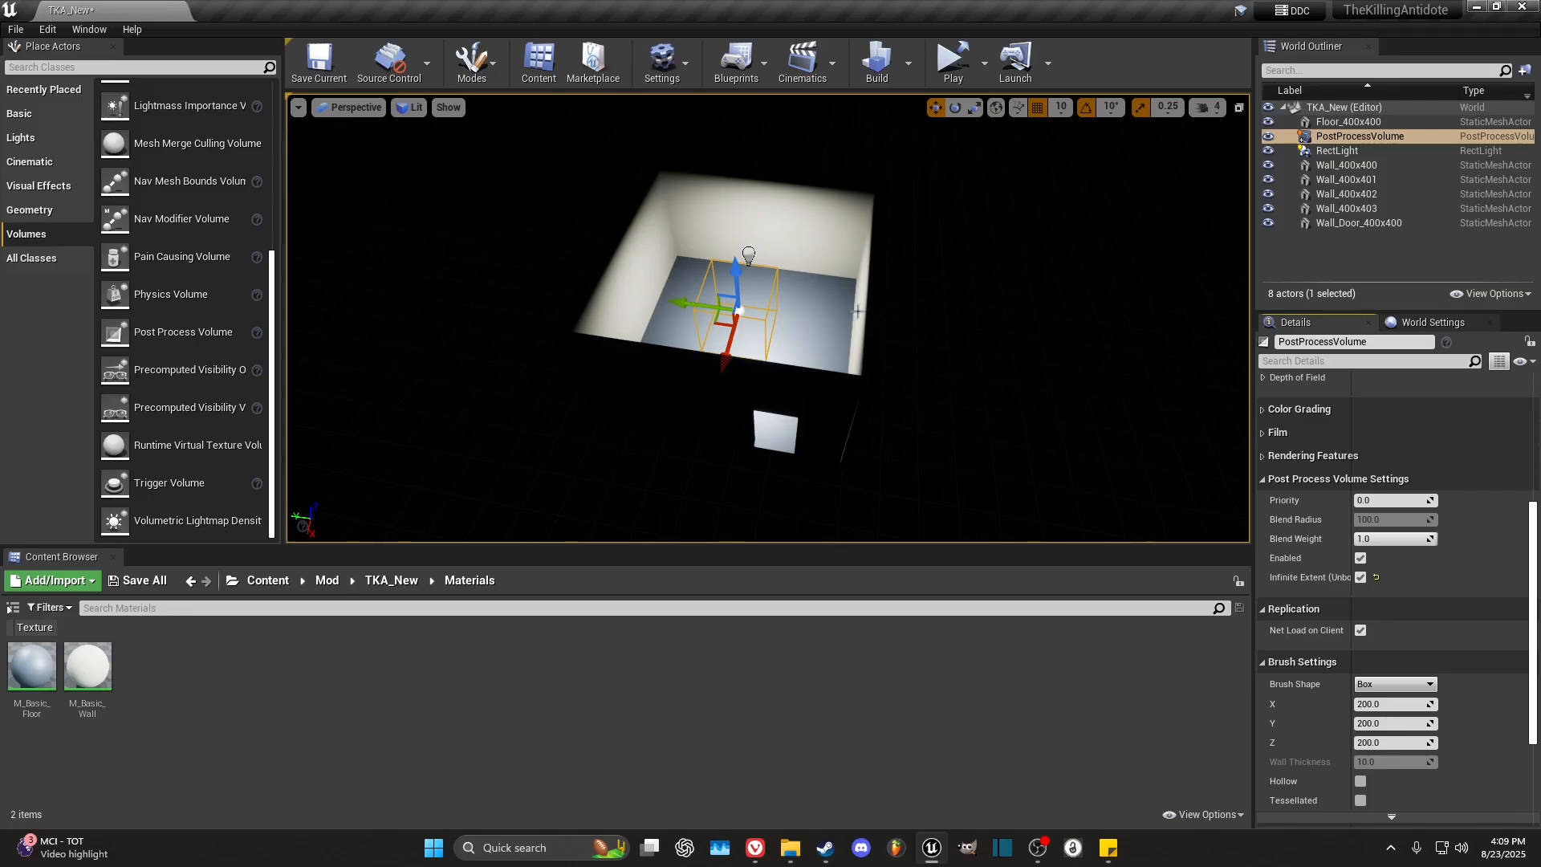
Step: Override the Post Process Volume's exposure with Min Brightness and Max Brightness both set to 1.0
{"action": "scroll", "coordinate": [1388, 410], "scroll_direction": "up", "scroll_amount": 5}
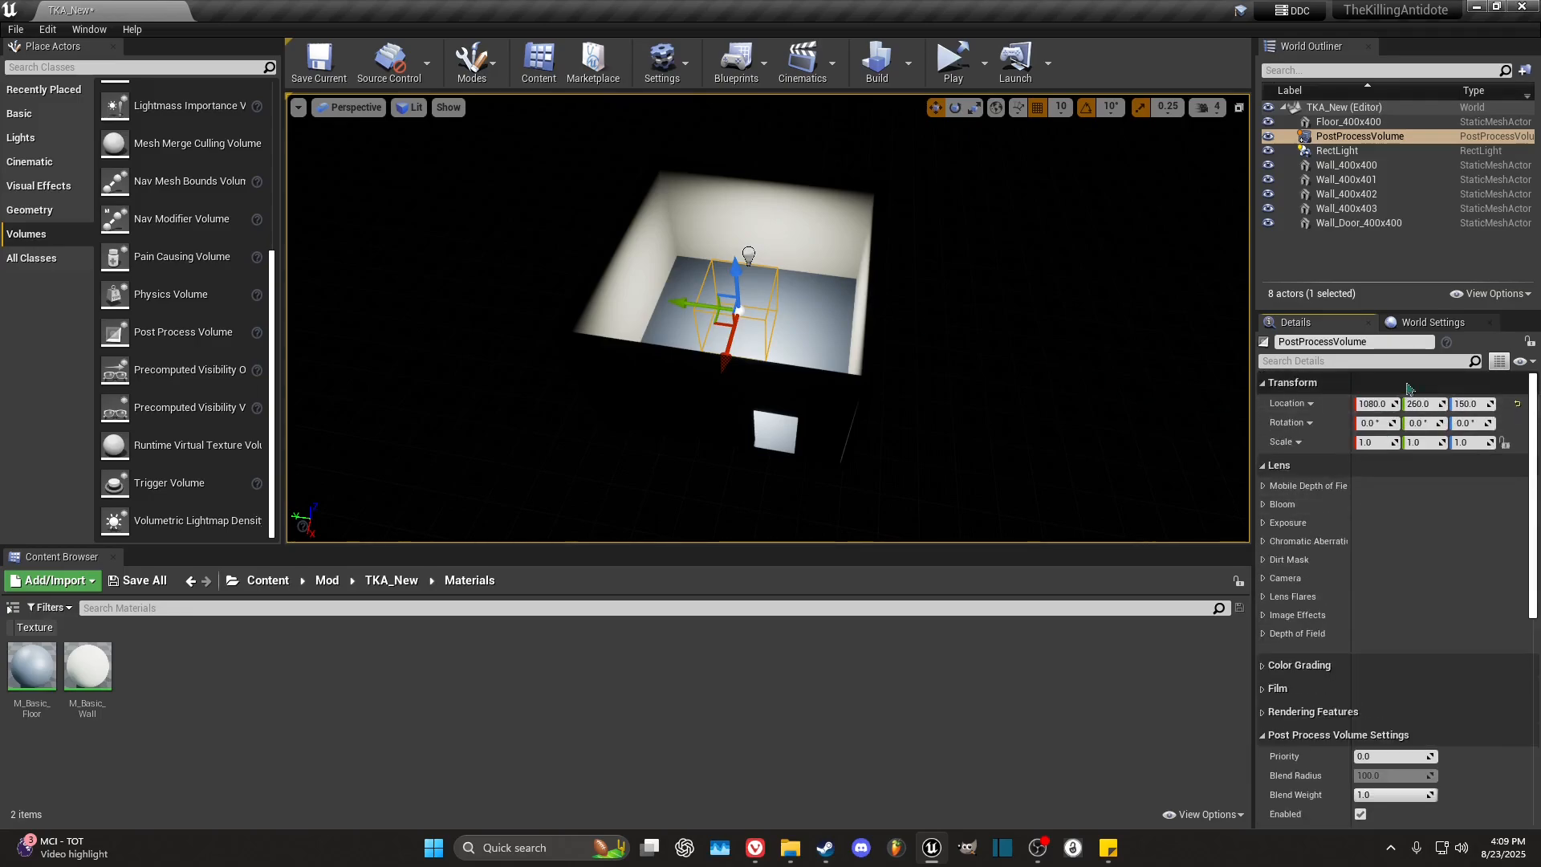
{"action": "left_click", "coordinate": [1264, 524]}
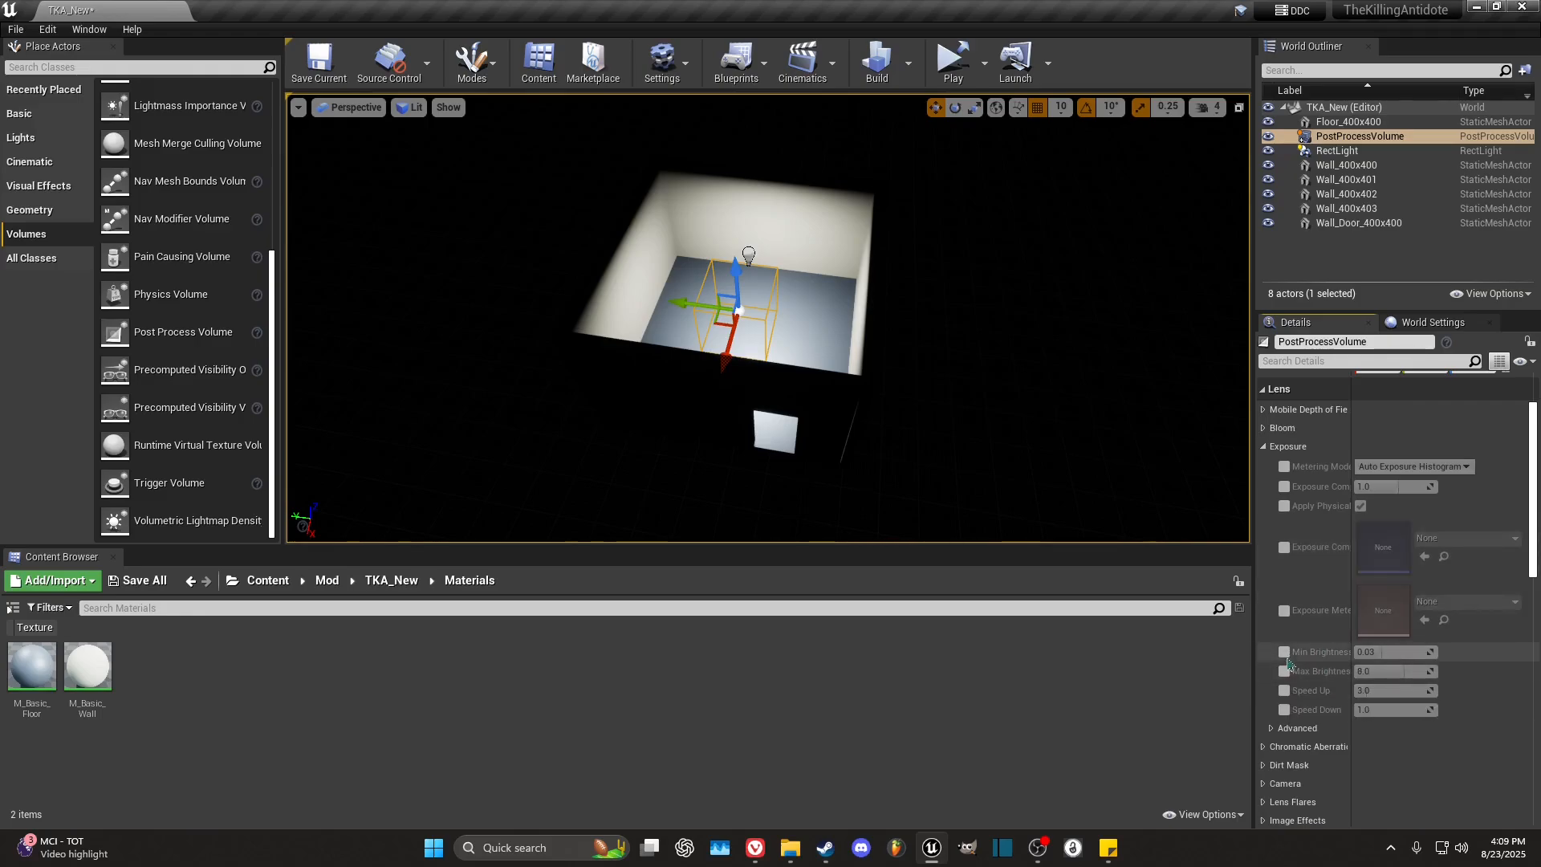
{"action": "left_click", "coordinate": [1286, 653]}
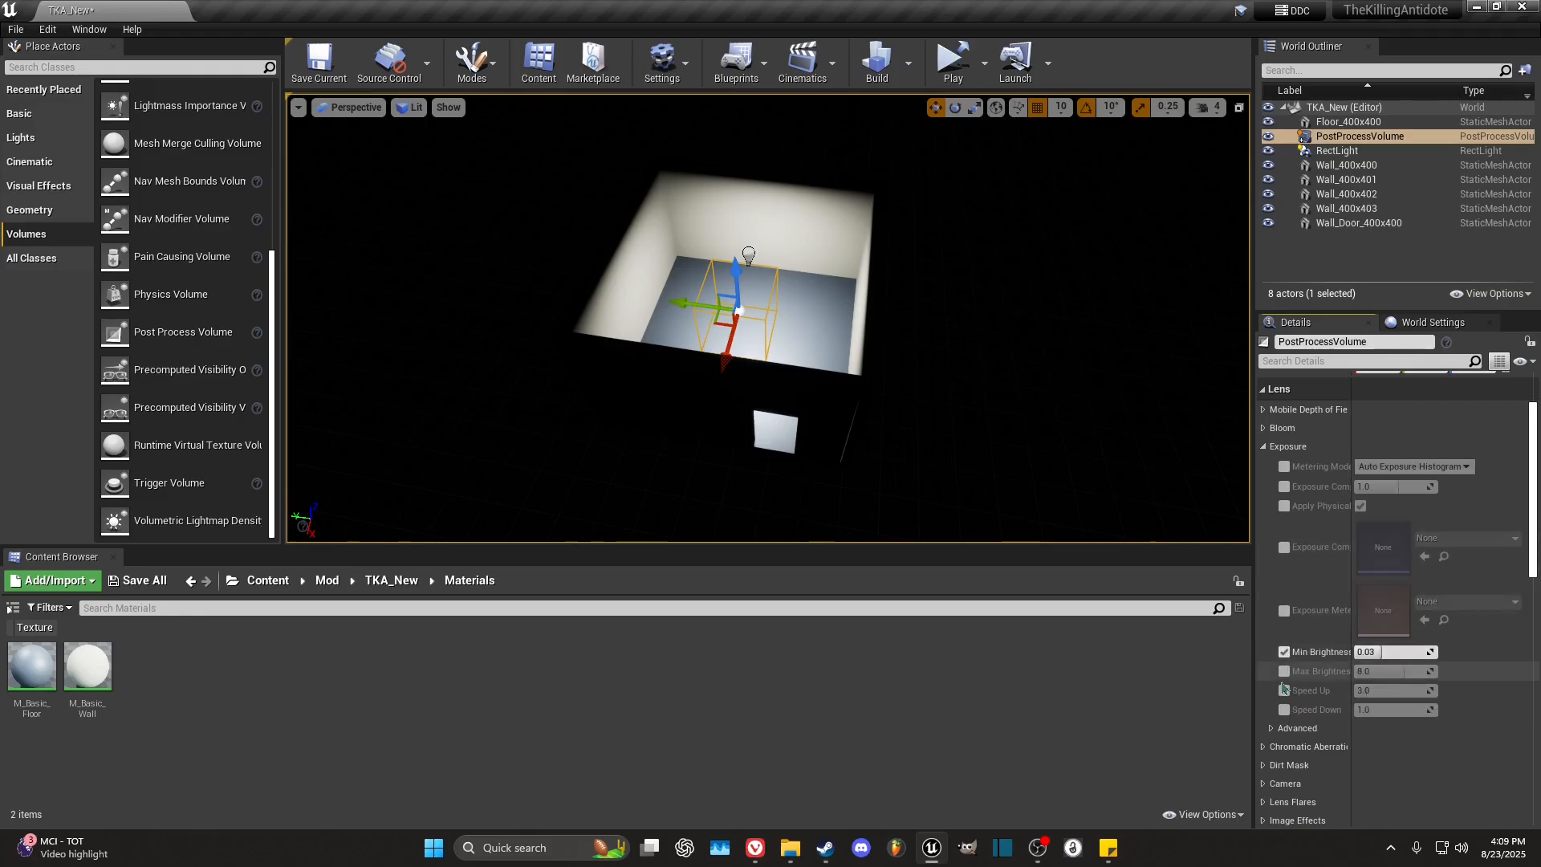
{"action": "left_click", "coordinate": [1392, 652]}
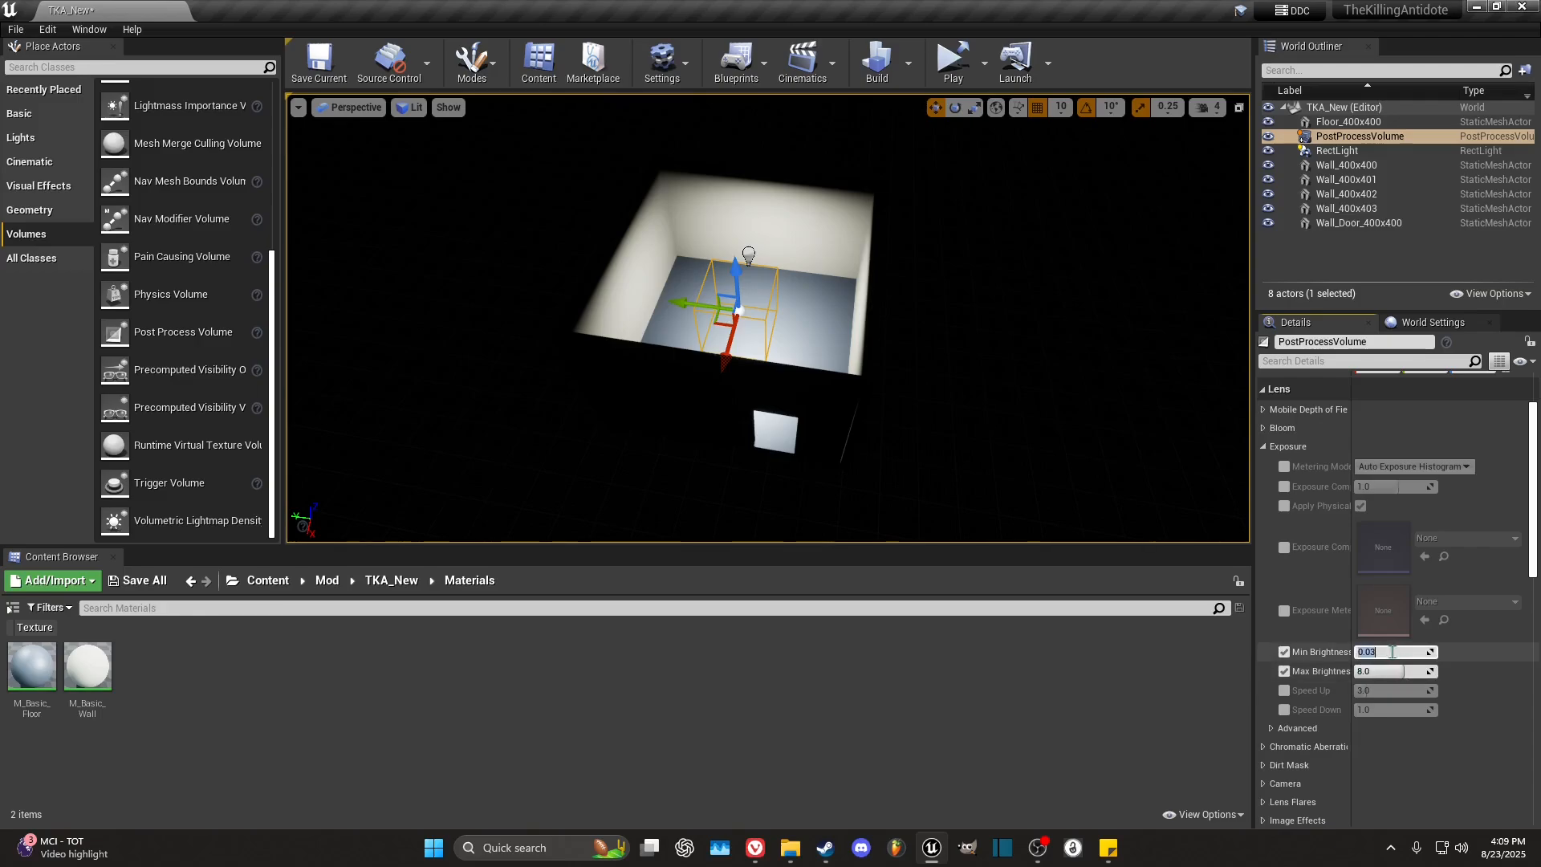
{"action": "type", "text": "1.0"}
{"action": "key", "text": "Return"}
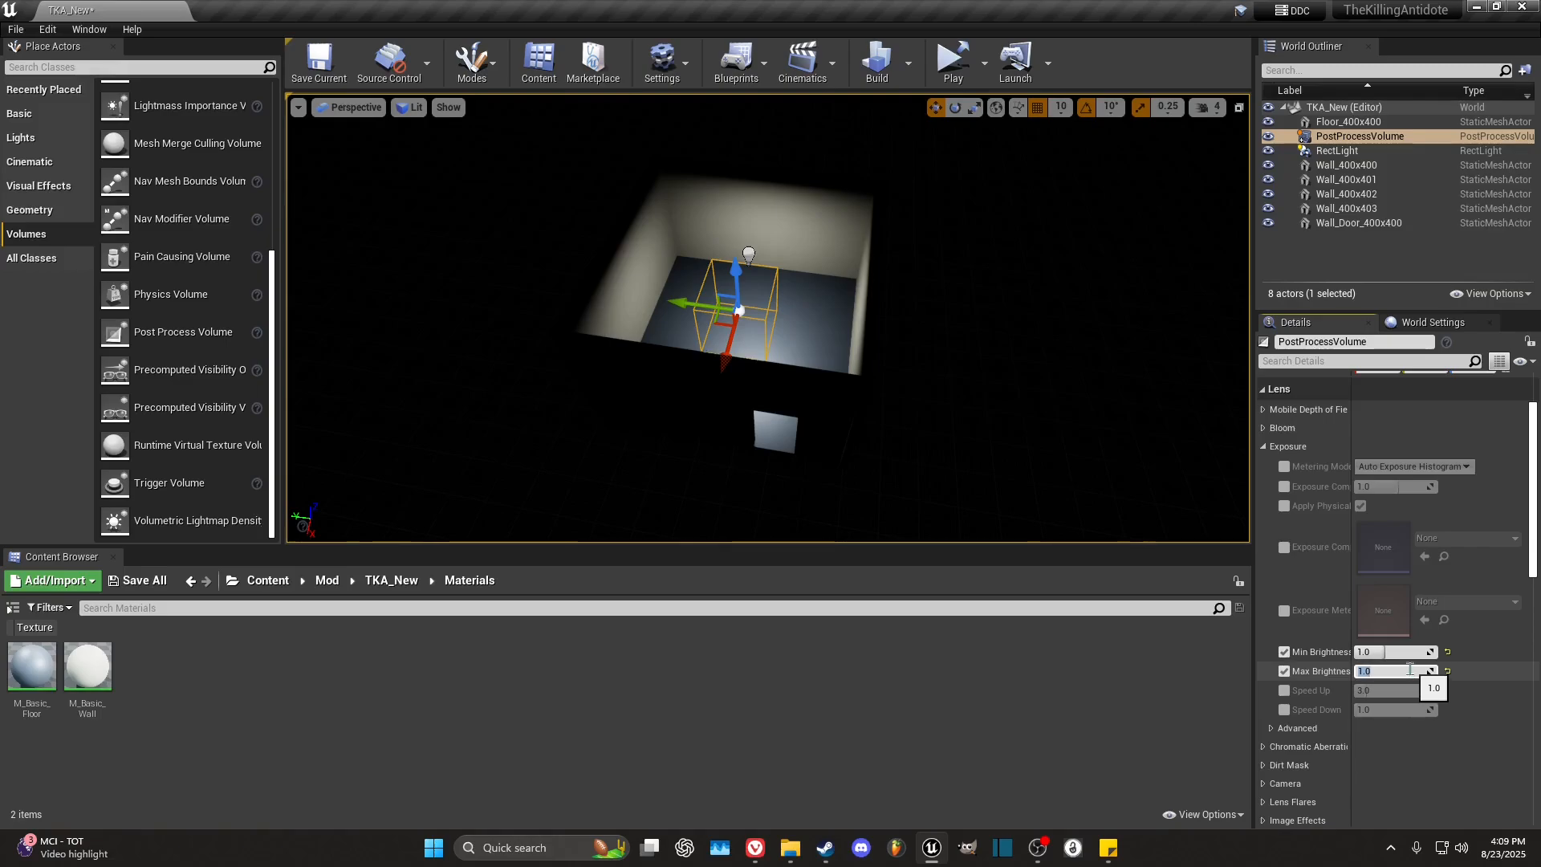
{"action": "scroll", "coordinate": [1380, 544], "scroll_direction": "up", "scroll_amount": 2}
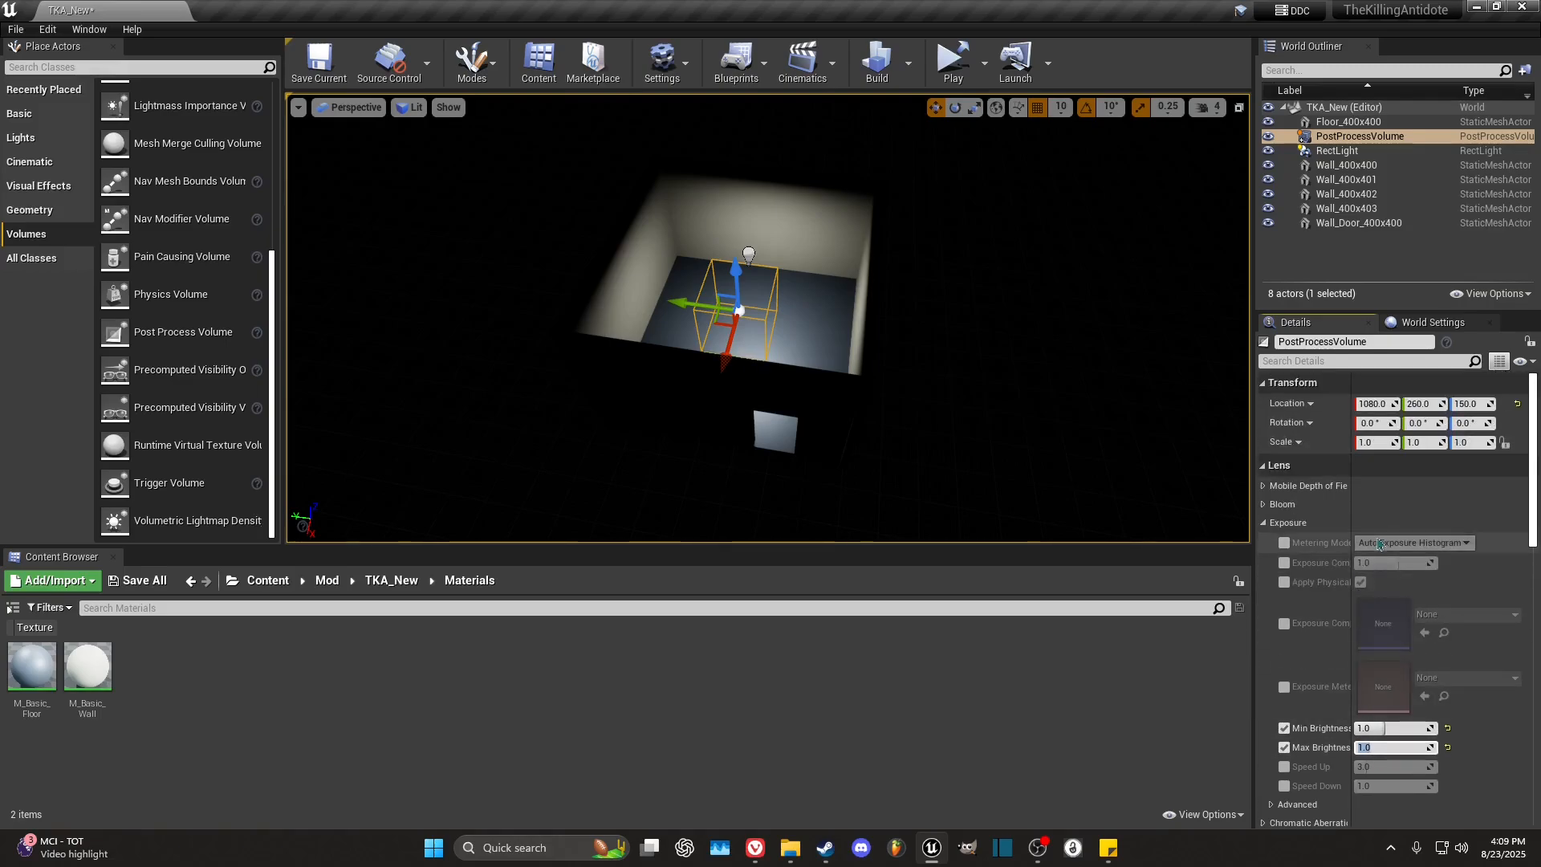
{"action": "left_click", "coordinate": [1285, 523]}
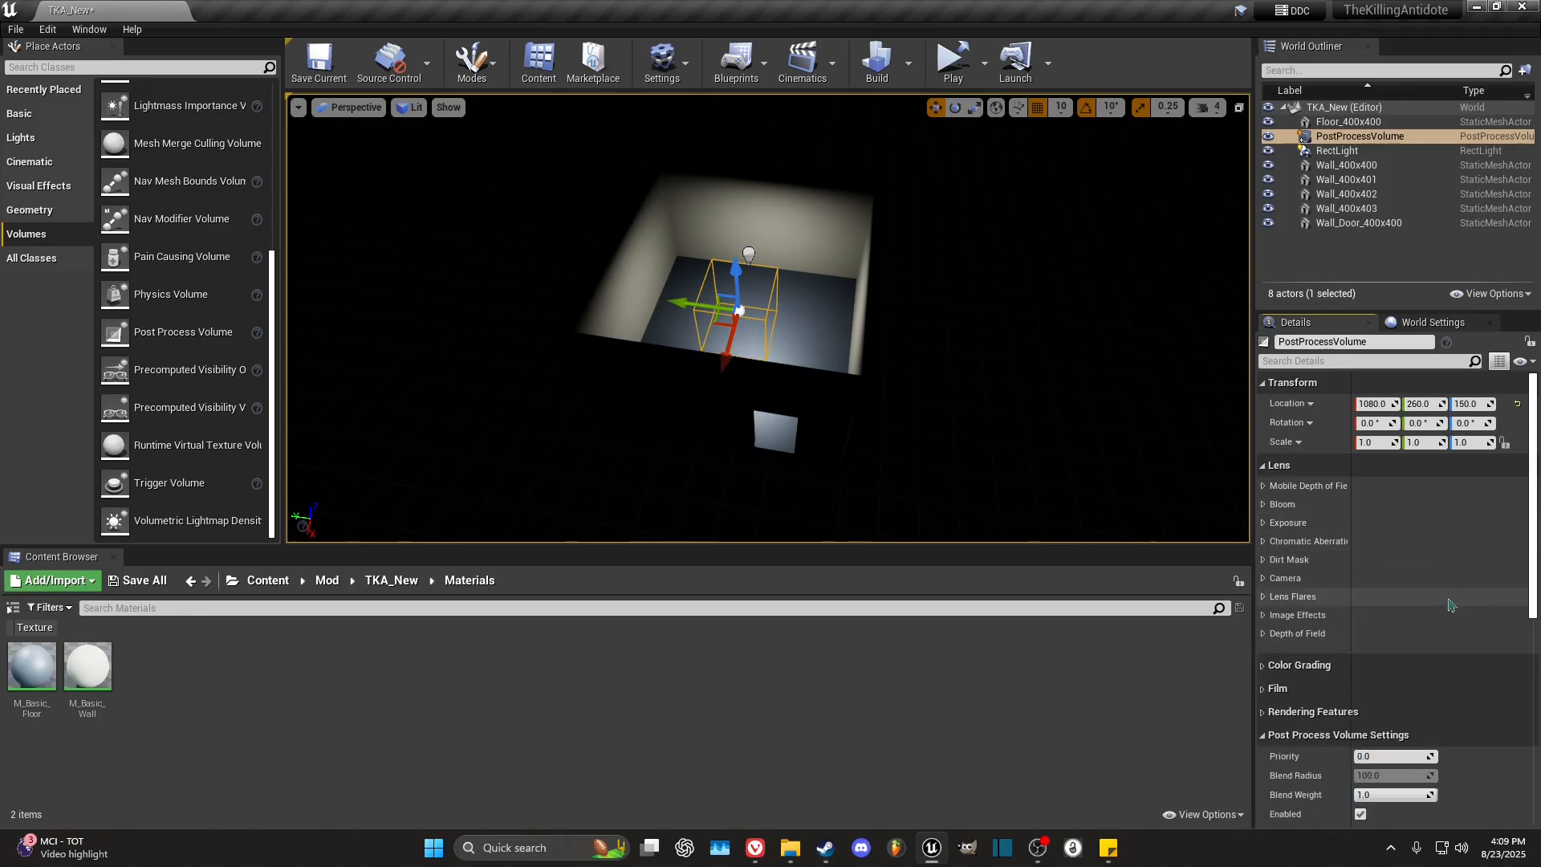
Step: Set the Rect Light's intensity to about 16.89 cd and deselect it
{"action": "left_click", "coordinate": [749, 255]}
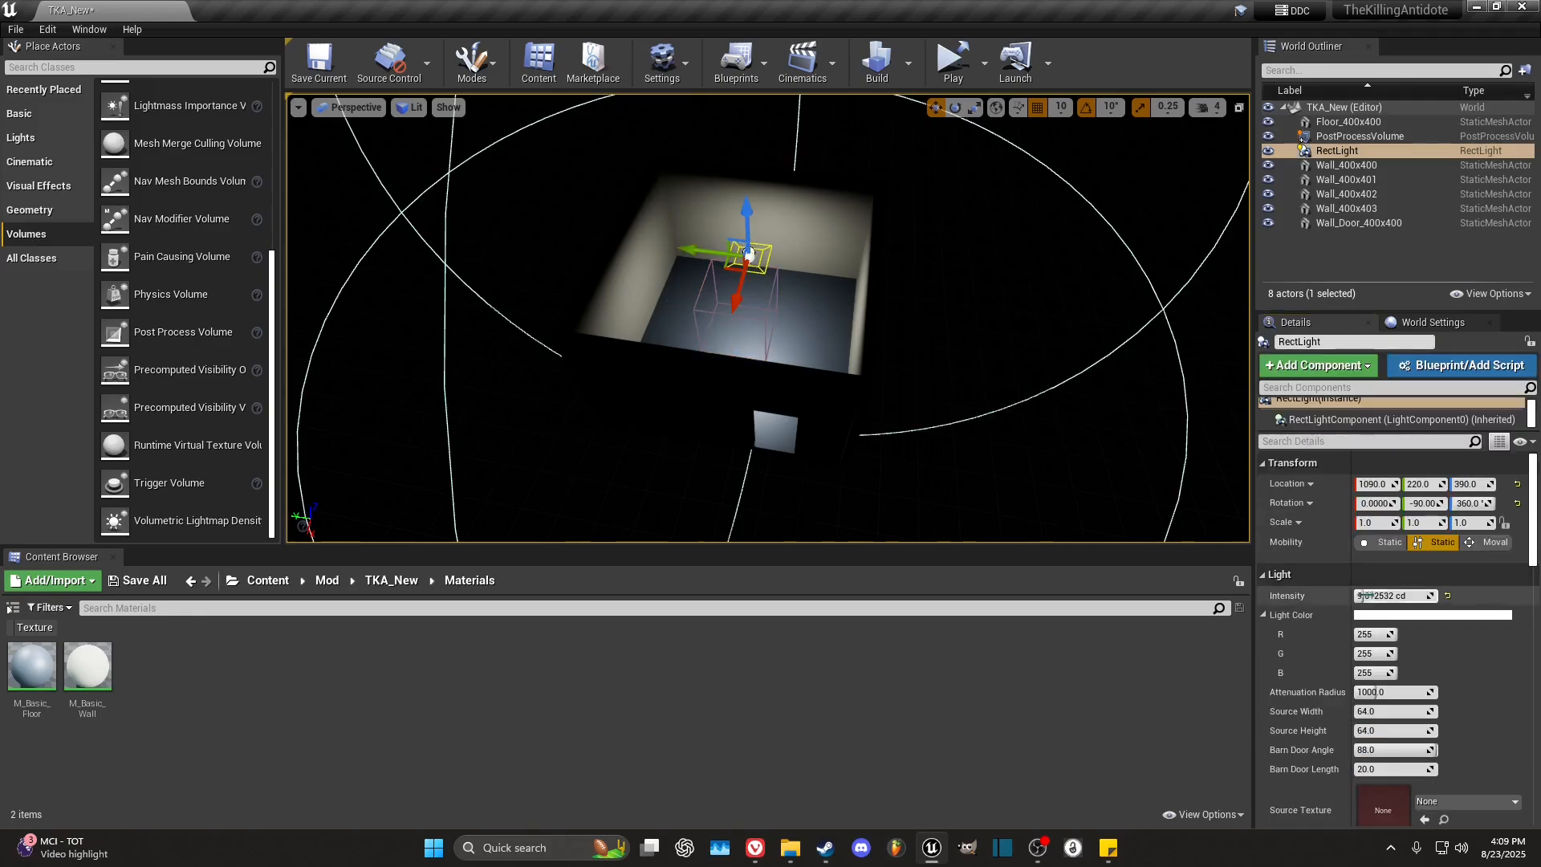
{"action": "left_click_drag", "start_coordinate": [1363, 597], "coordinate": [1412, 597]}
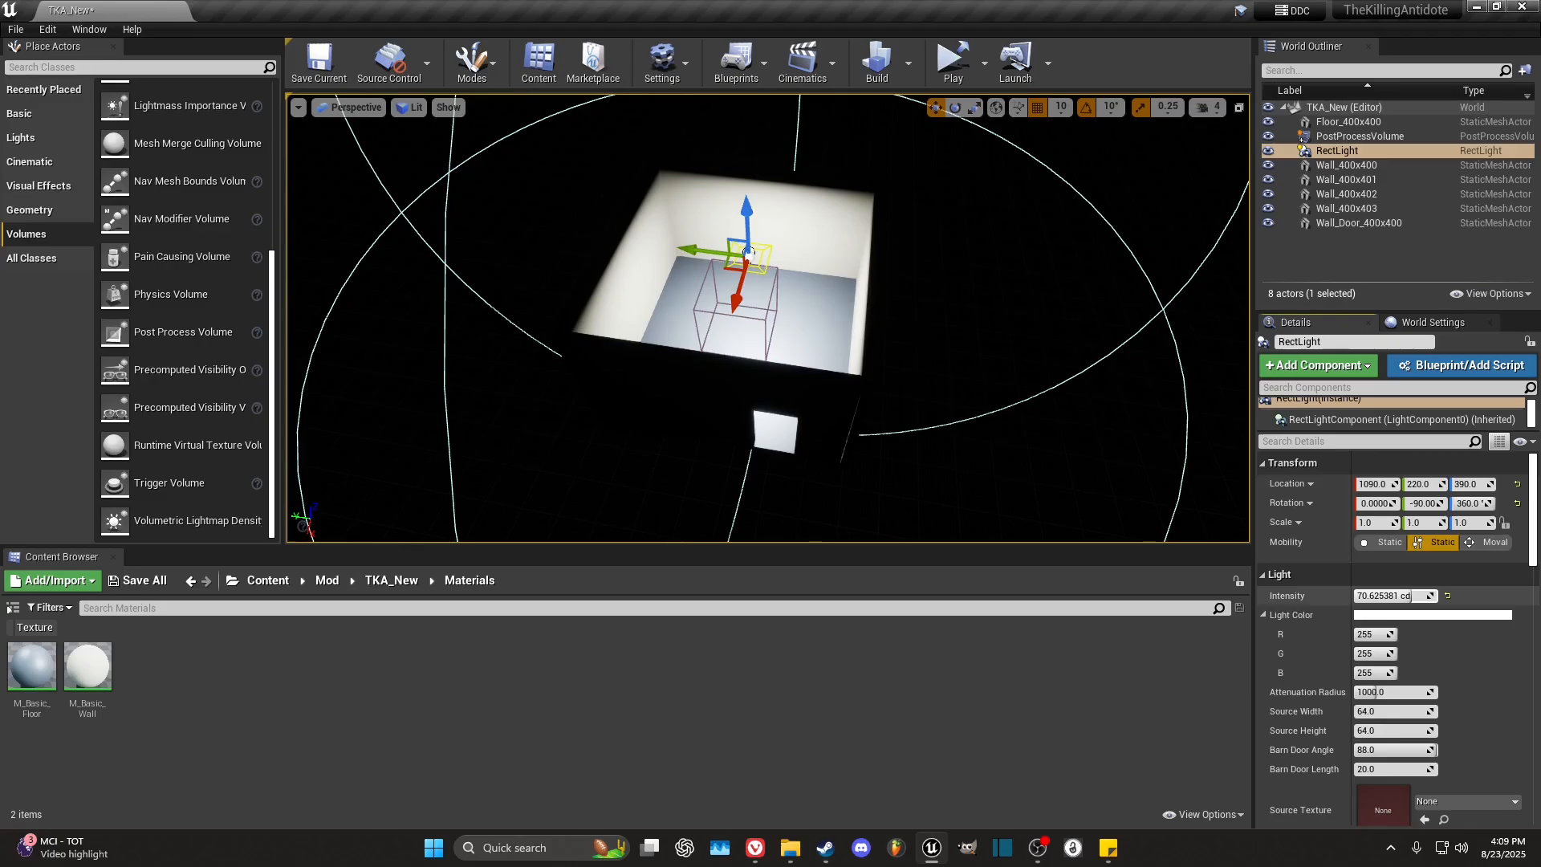
{"action": "right_click_drag", "start_coordinate": [1043, 337], "coordinate": [968, 346]}
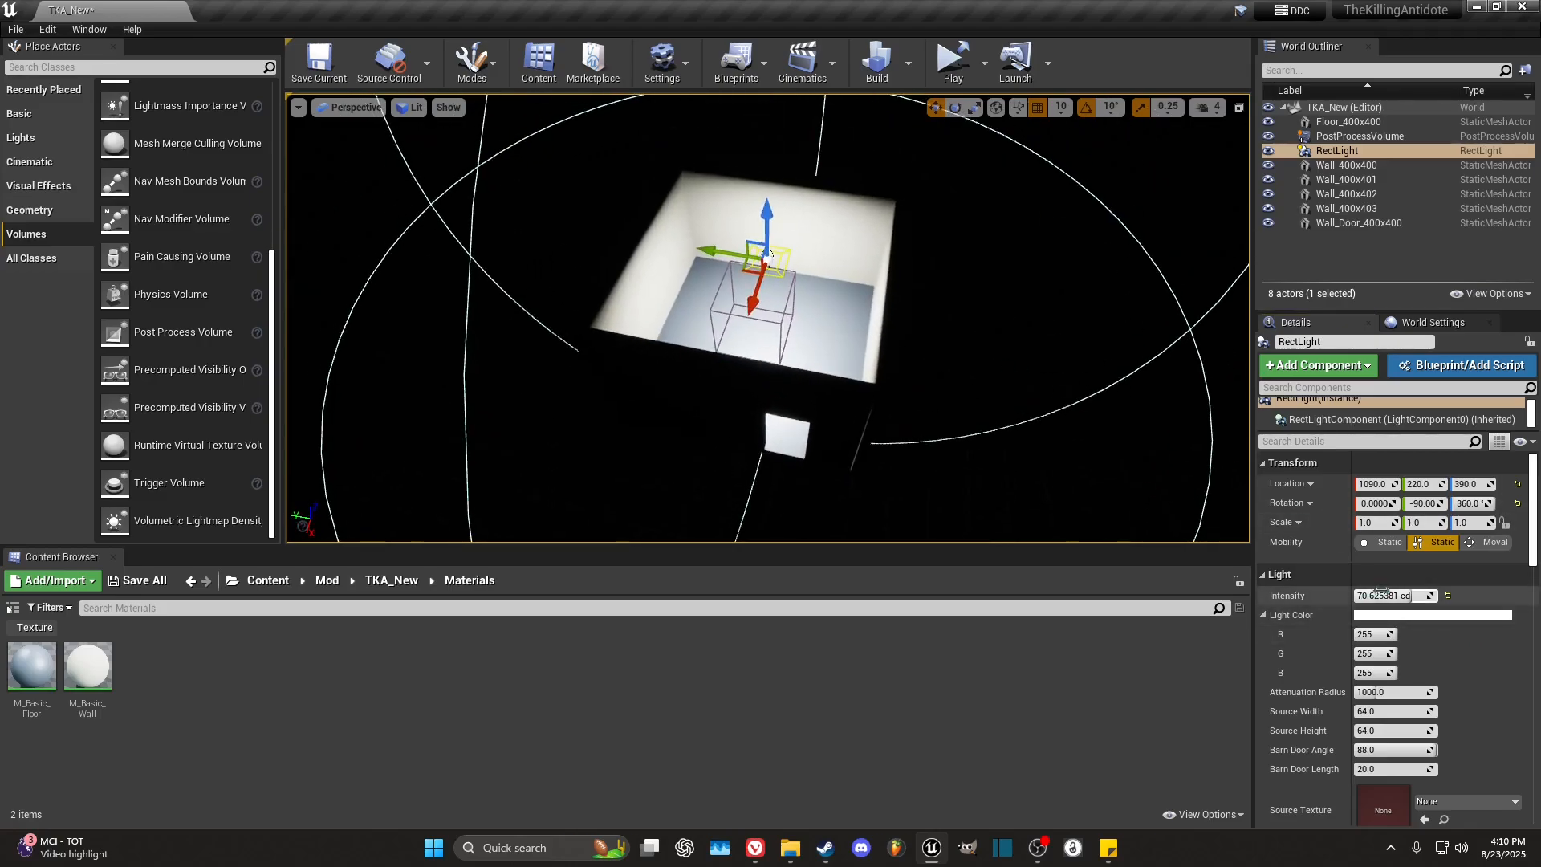
{"action": "mouse_move", "coordinate": [1374, 595]}
{"action": "left_mouse_down"}
{"action": "mouse_move", "coordinate": [1332, 596]}
{"action": "mouse_move", "coordinate": [1372, 596]}
{"action": "left_mouse_up"}
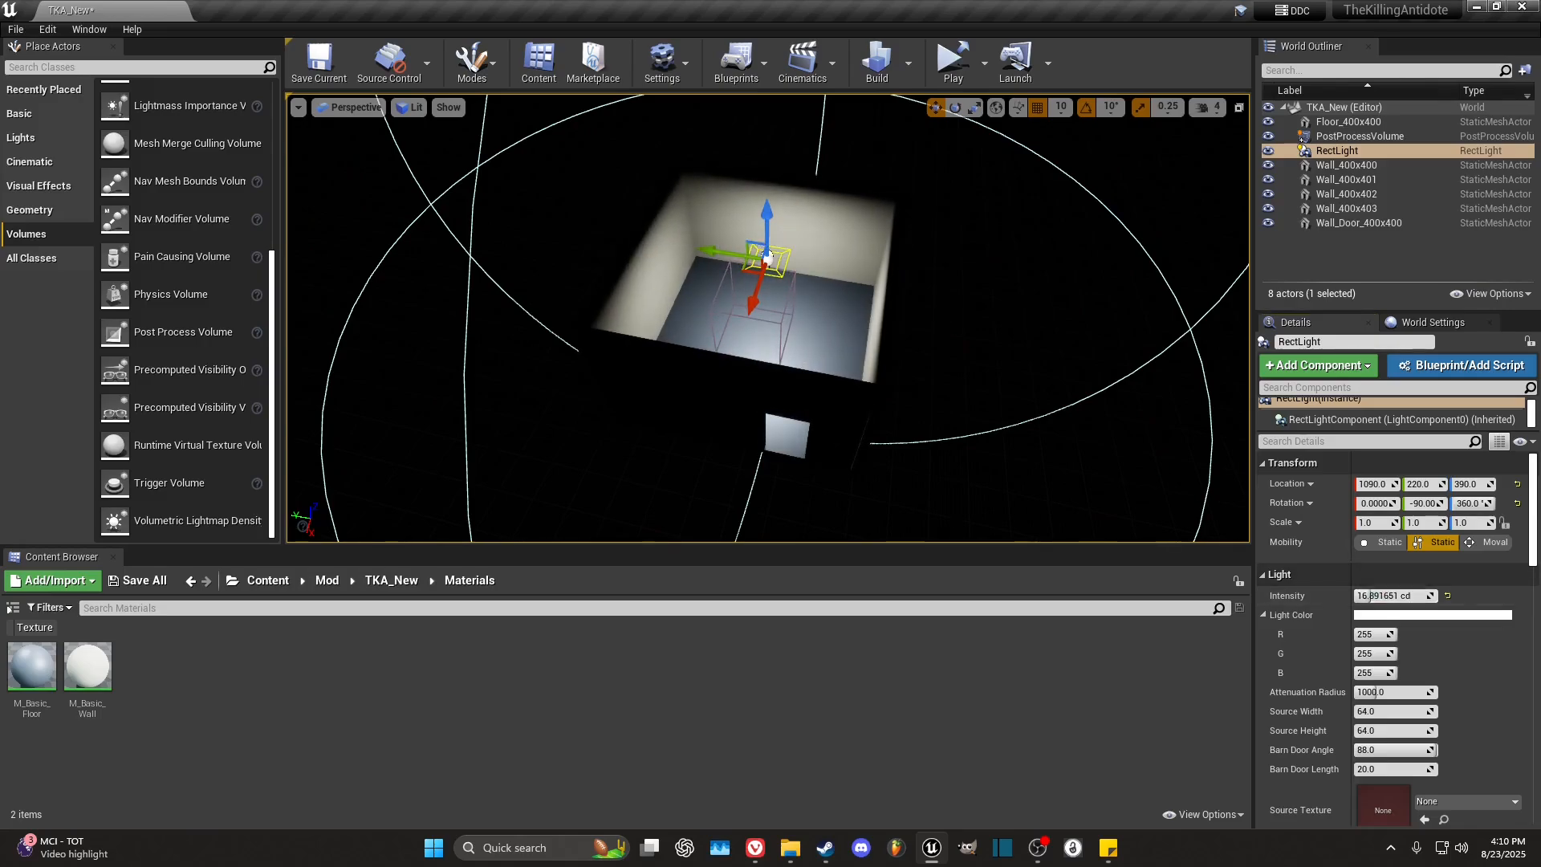
{"action": "left_click", "coordinate": [943, 314]}
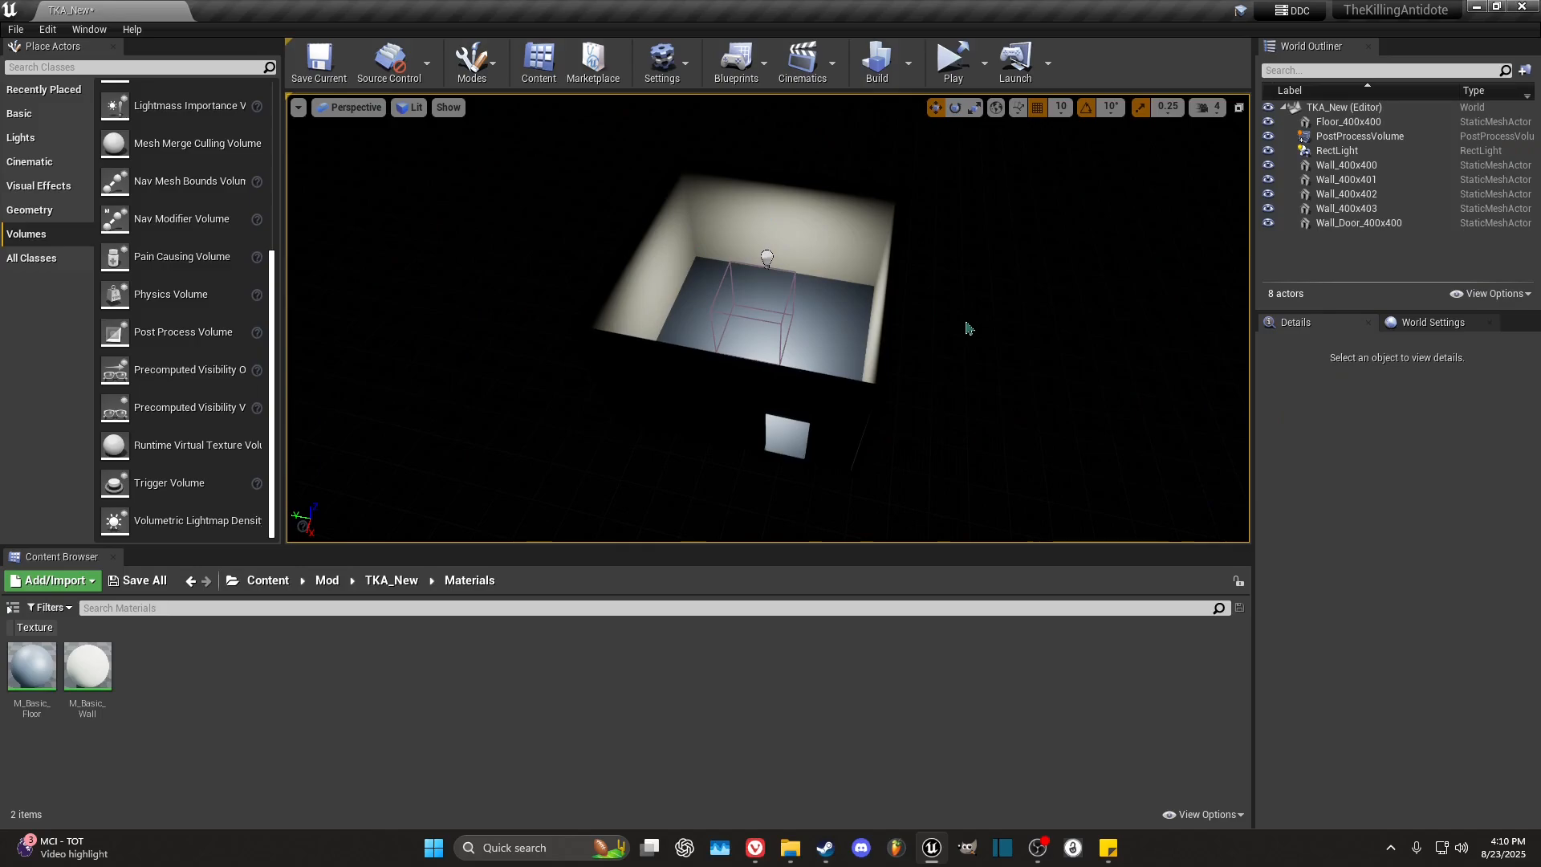
Step: Examine the lit room from outside and inside, and return the asset browser to the Content folder
{"action": "right_click_drag", "start_coordinate": [970, 328], "coordinate": [1148, 338]}
{"action": "key", "text": "a"}
{"action": "left_click", "coordinate": [922, 290]}
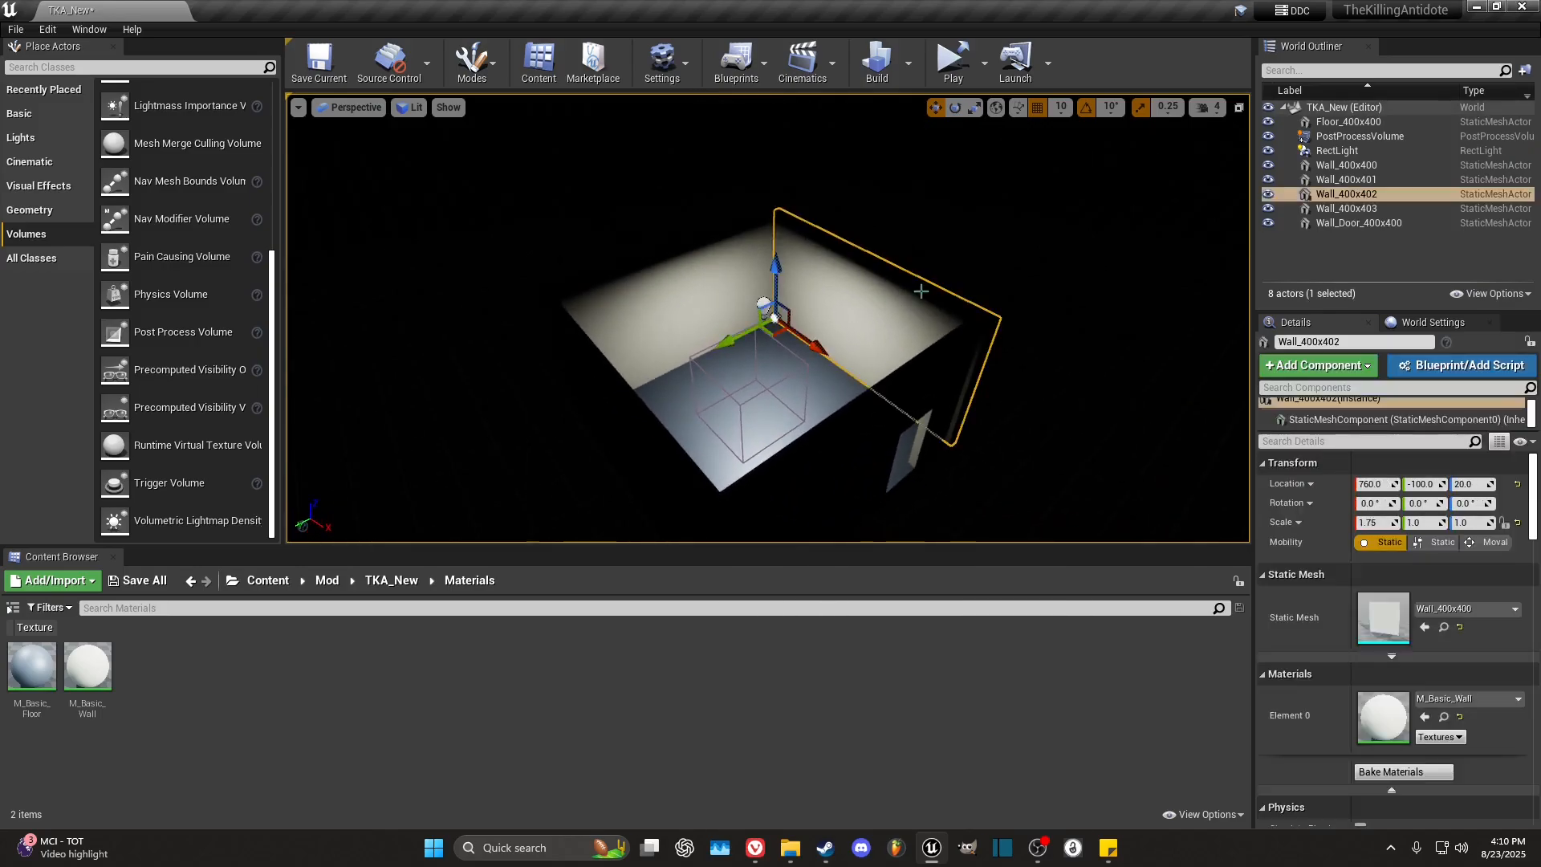
{"action": "left_click", "coordinate": [835, 197]}
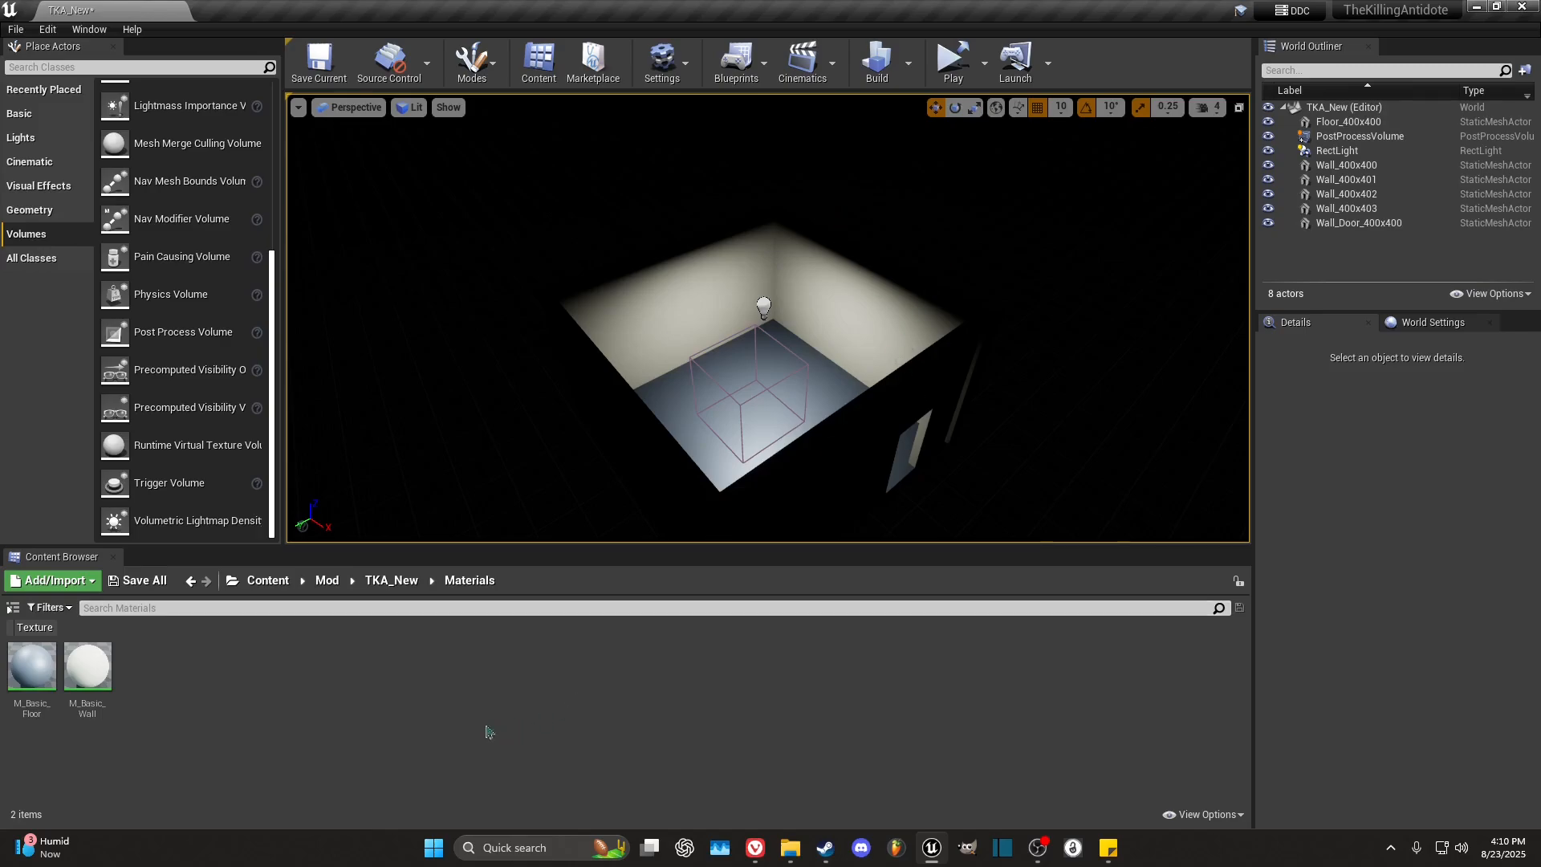
{"action": "left_click", "coordinate": [268, 581]}
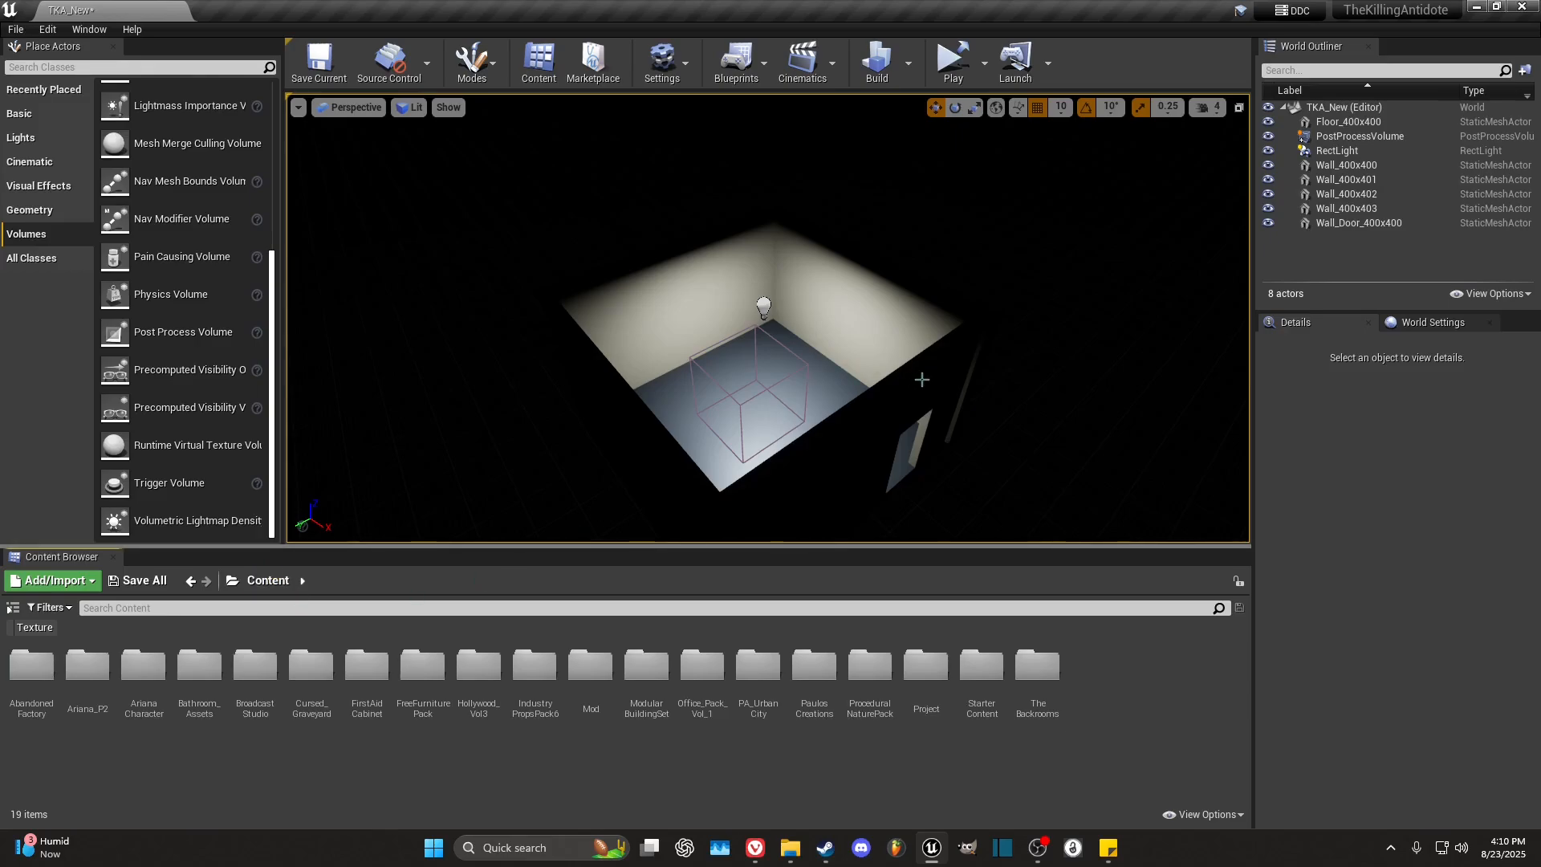
{"action": "key", "text": "w"}
{"action": "right_click_drag", "start_coordinate": [922, 379], "coordinate": [405, 392]}
{"action": "key", "text": "d"}
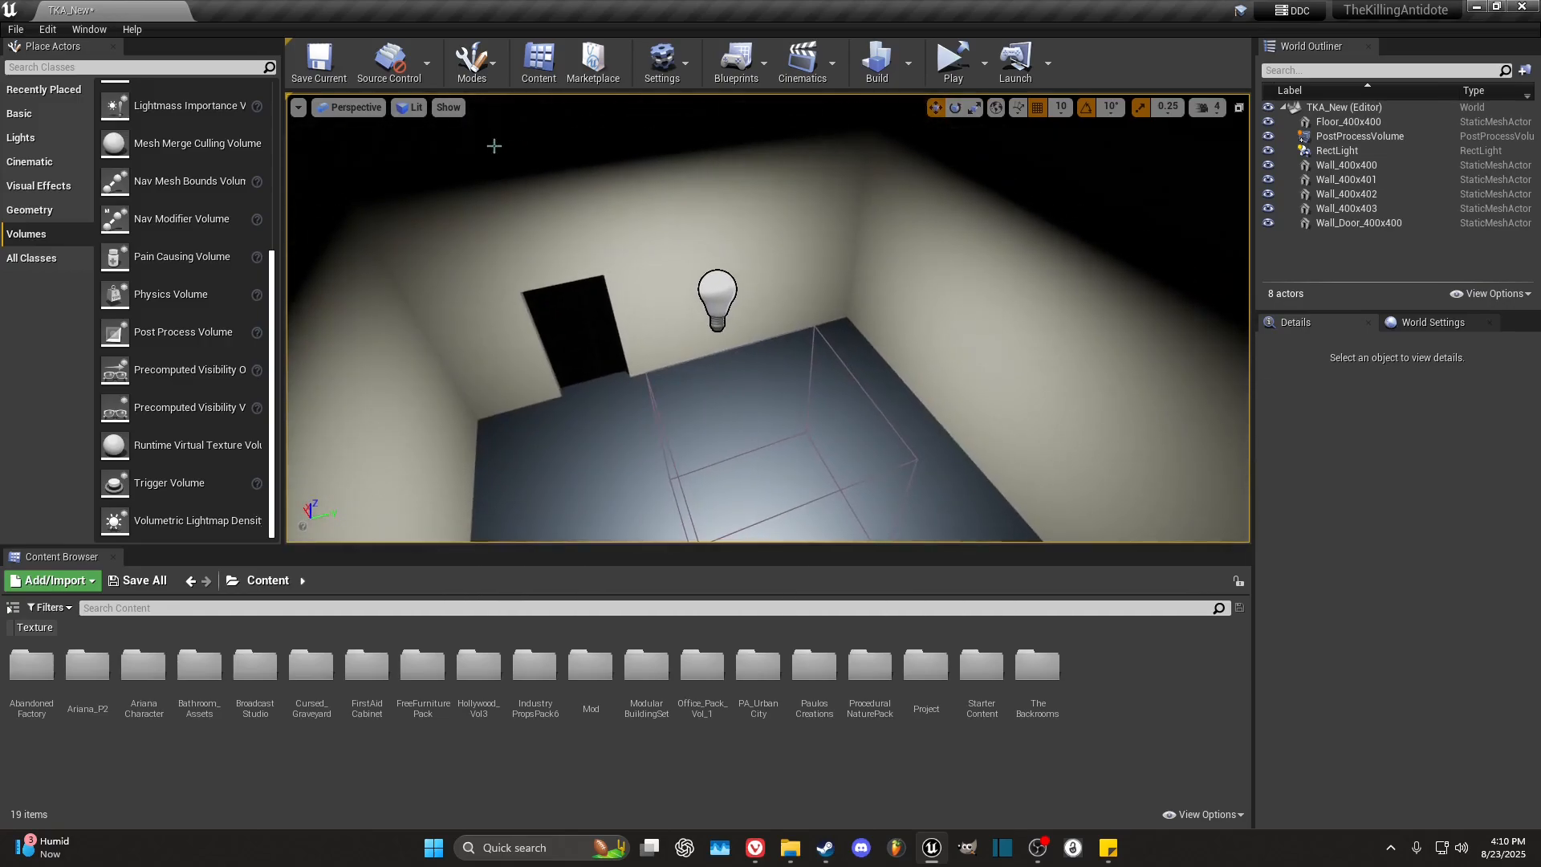
Step: Compare the room in the Unlit and Lit view modes, finishing in Lit
{"action": "left_click", "coordinate": [410, 110]}
{"action": "left_click", "coordinate": [419, 151]}
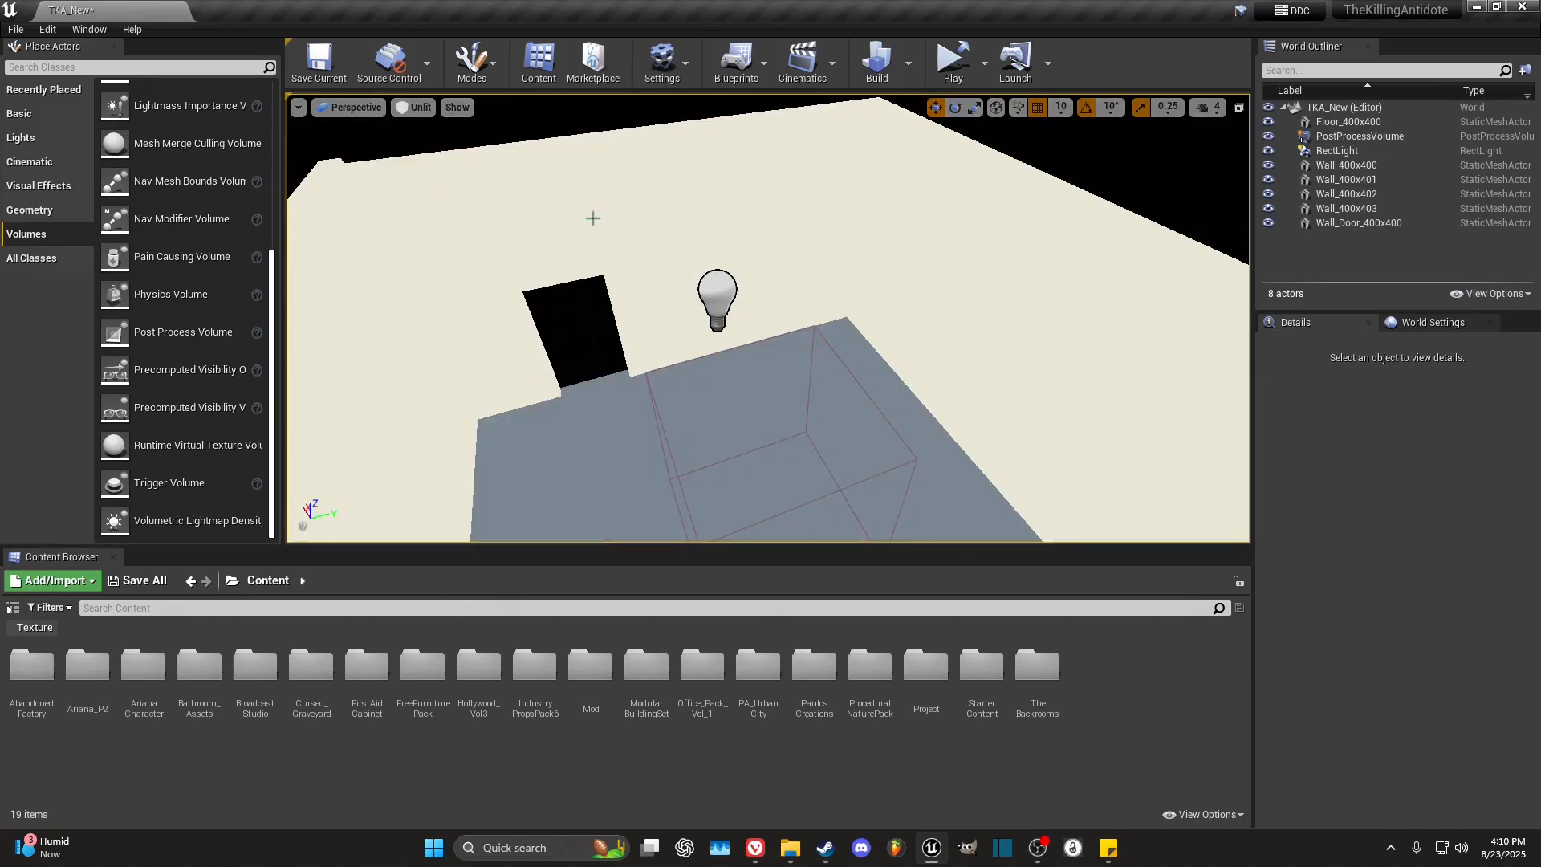
{"action": "left_click", "coordinate": [413, 107]}
{"action": "left_click", "coordinate": [447, 144]}
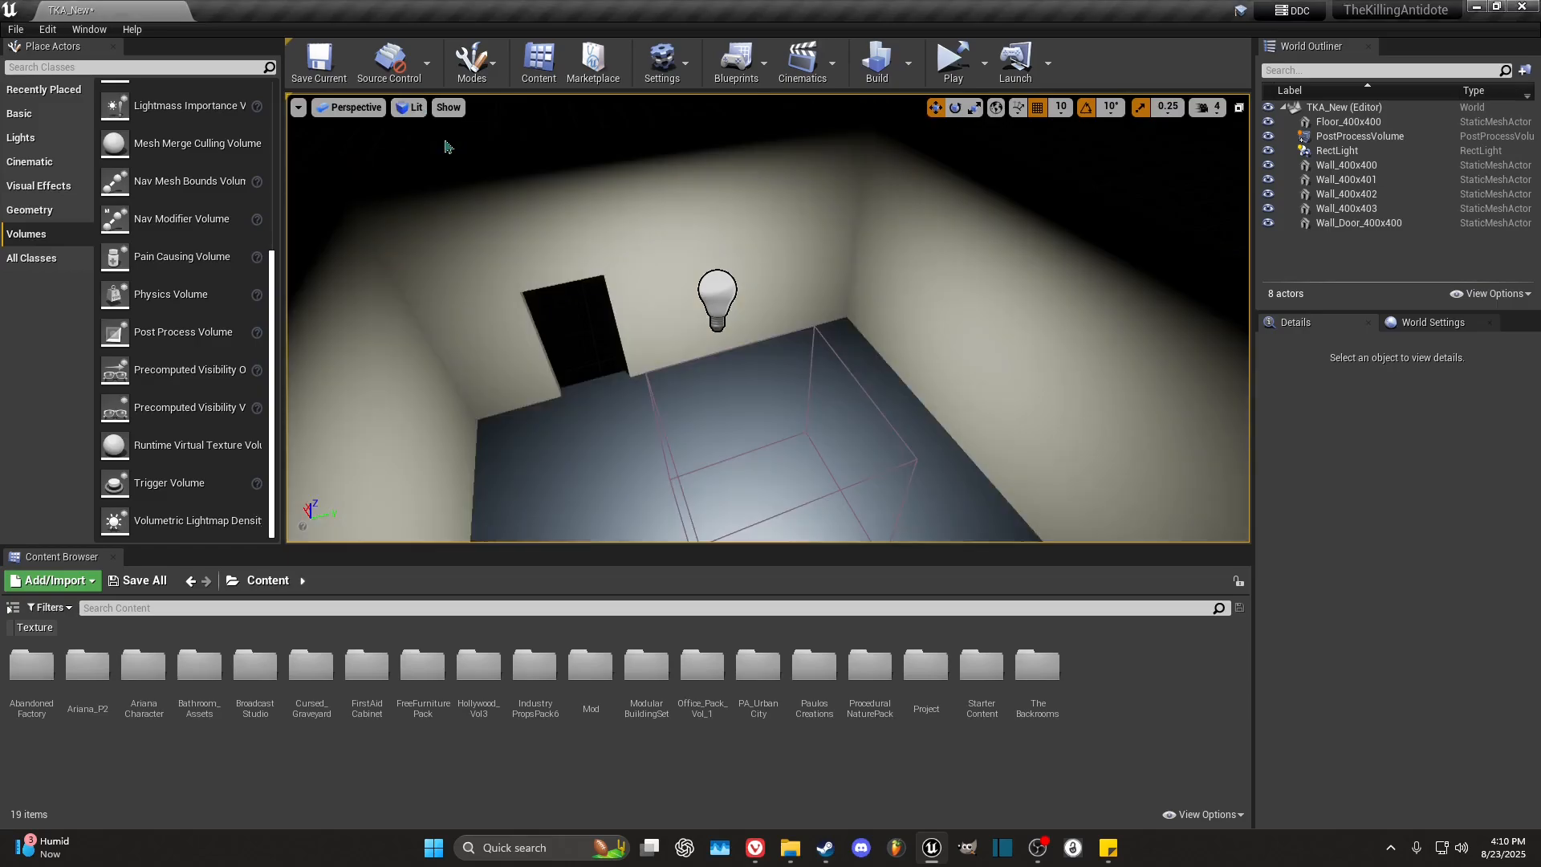
{"action": "left_click", "coordinate": [411, 108]}
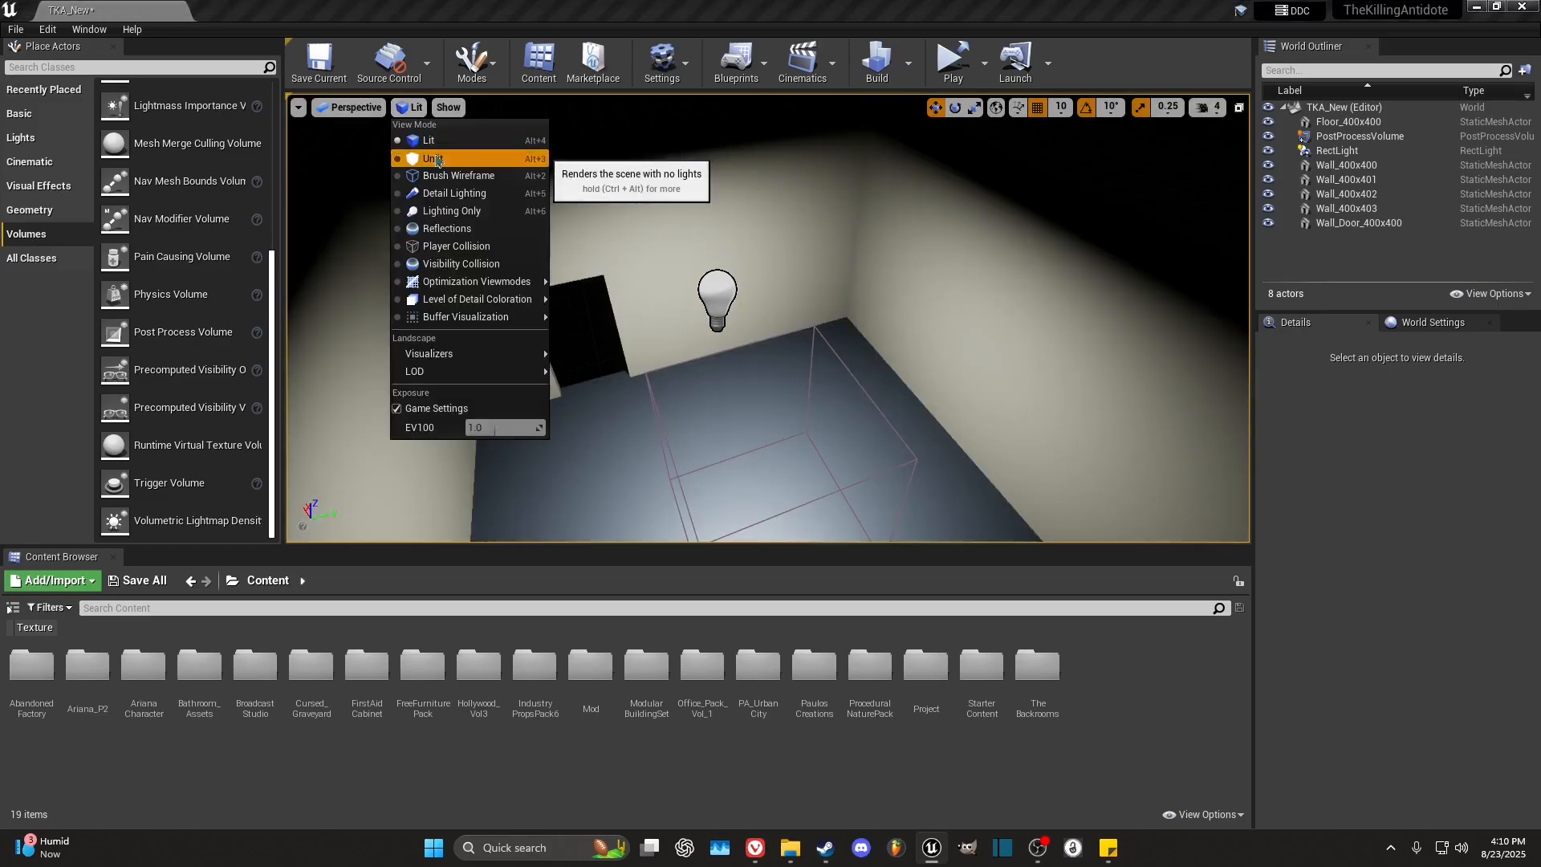
{"action": "left_click", "coordinate": [438, 160]}
{"action": "mouse_move", "coordinate": [623, 244]}
{"action": "right_mouse_down"}
{"action": "mouse_move", "coordinate": [675, 233]}
{"action": "mouse_move", "coordinate": [634, 176]}
{"action": "mouse_move", "coordinate": [654, 273]}
{"action": "mouse_move", "coordinate": [633, 251]}
{"action": "mouse_move", "coordinate": [636, 264]}
{"action": "mouse_move", "coordinate": [738, 261]}
{"action": "mouse_move", "coordinate": [722, 289]}
{"action": "mouse_move", "coordinate": [634, 255]}
{"action": "right_mouse_up"}
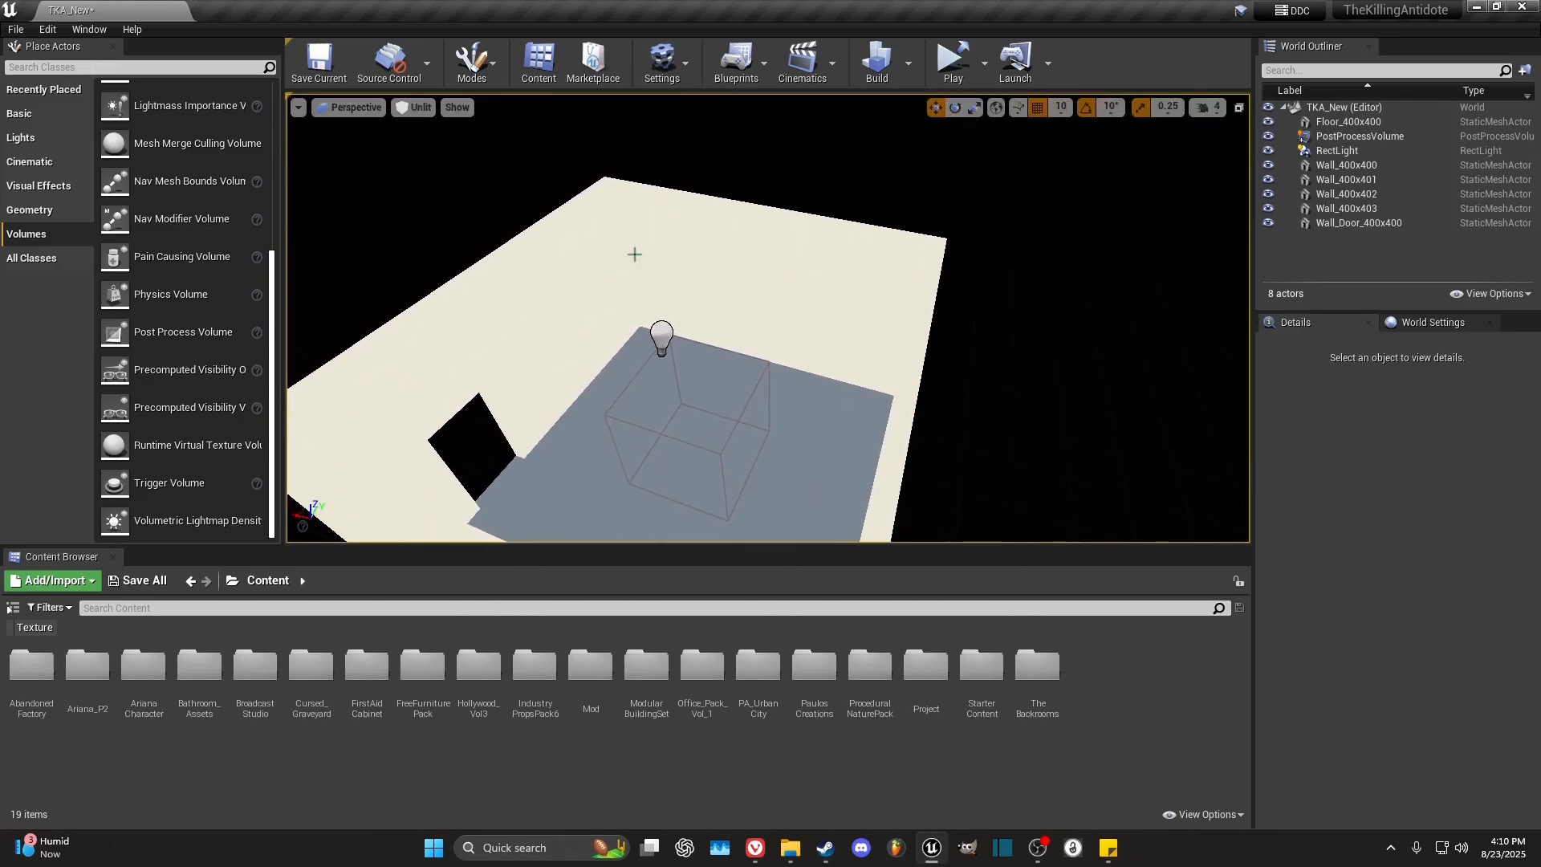
{"action": "left_click", "coordinate": [413, 107]}
{"action": "left_click", "coordinate": [418, 138]}
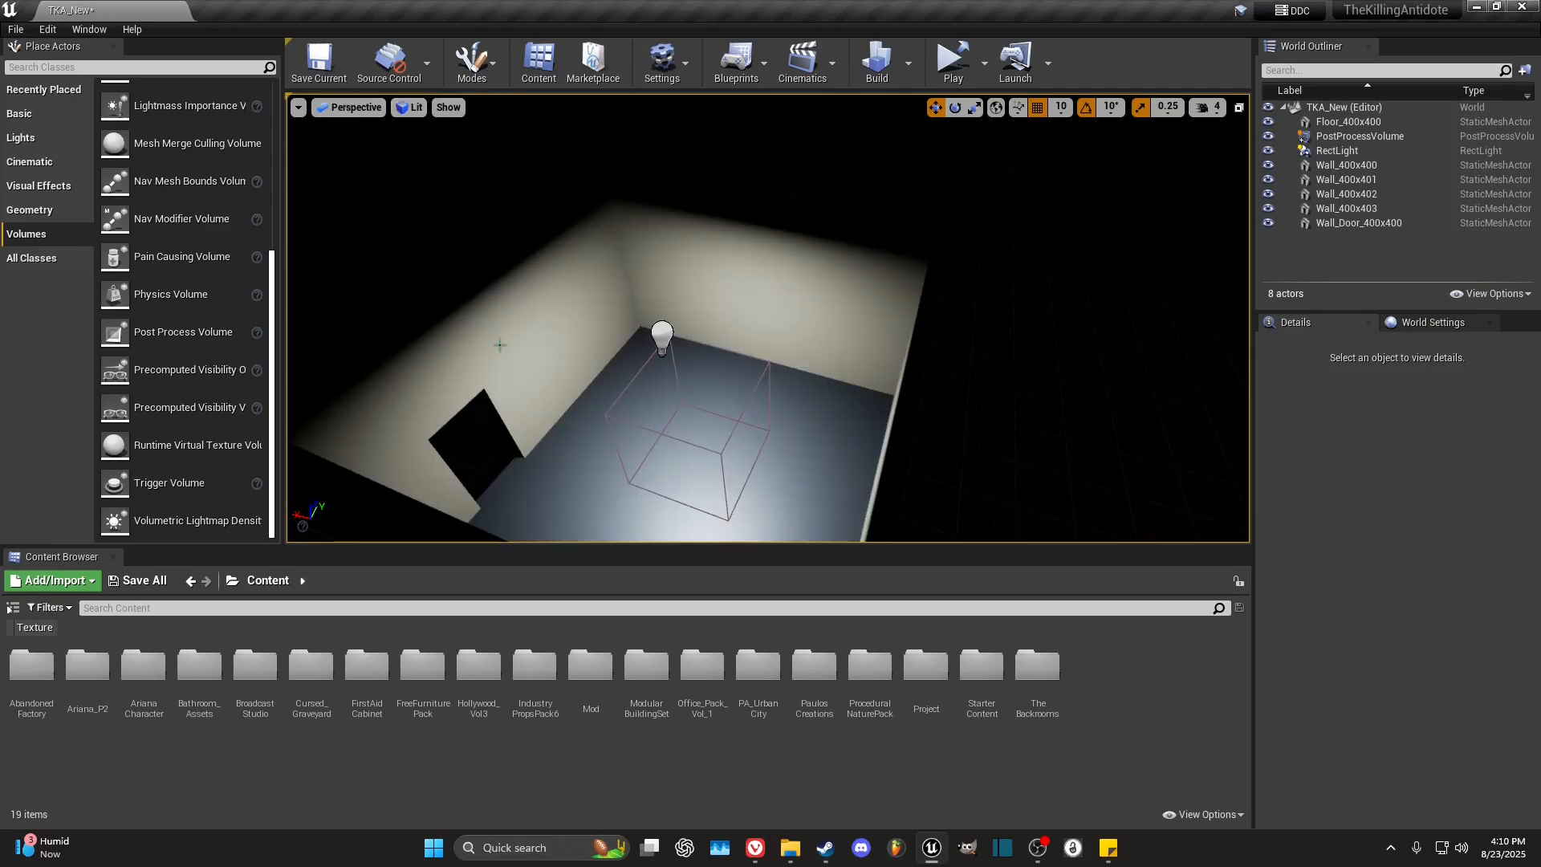
{"action": "right_click_drag", "start_coordinate": [1000, 415], "coordinate": [986, 428]}
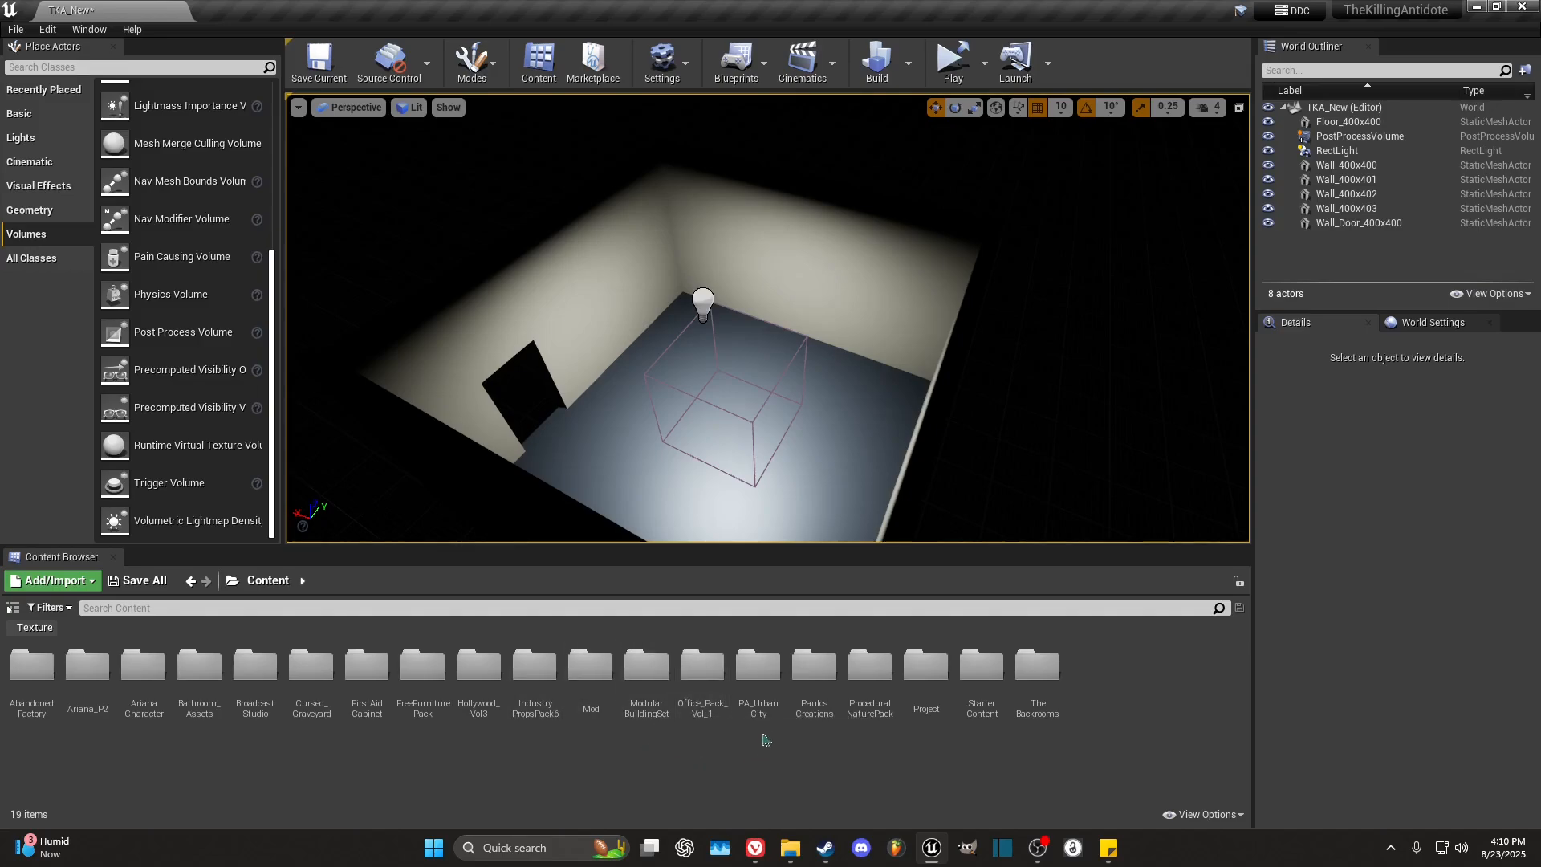
Step: In ModularBuildingSet's Textures folder, select brick_wall_tiling_c_dark_red, brick_wall_tiling_g and brick_wall_tiling_n together, and return to the Content folder
{"action": "double_click", "coordinate": [648, 688]}
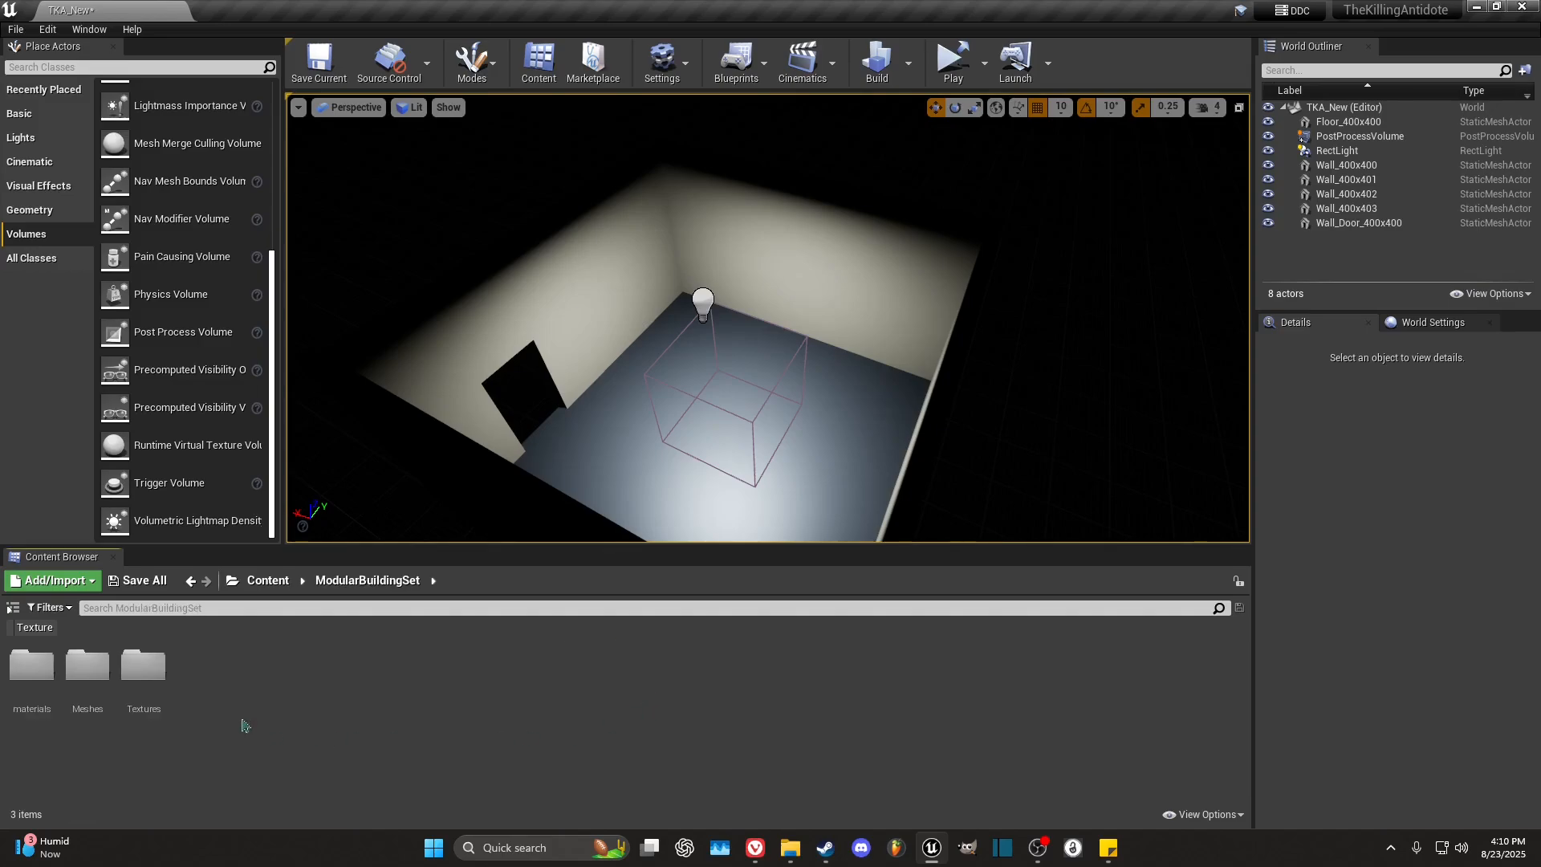
{"action": "double_click", "coordinate": [143, 666]}
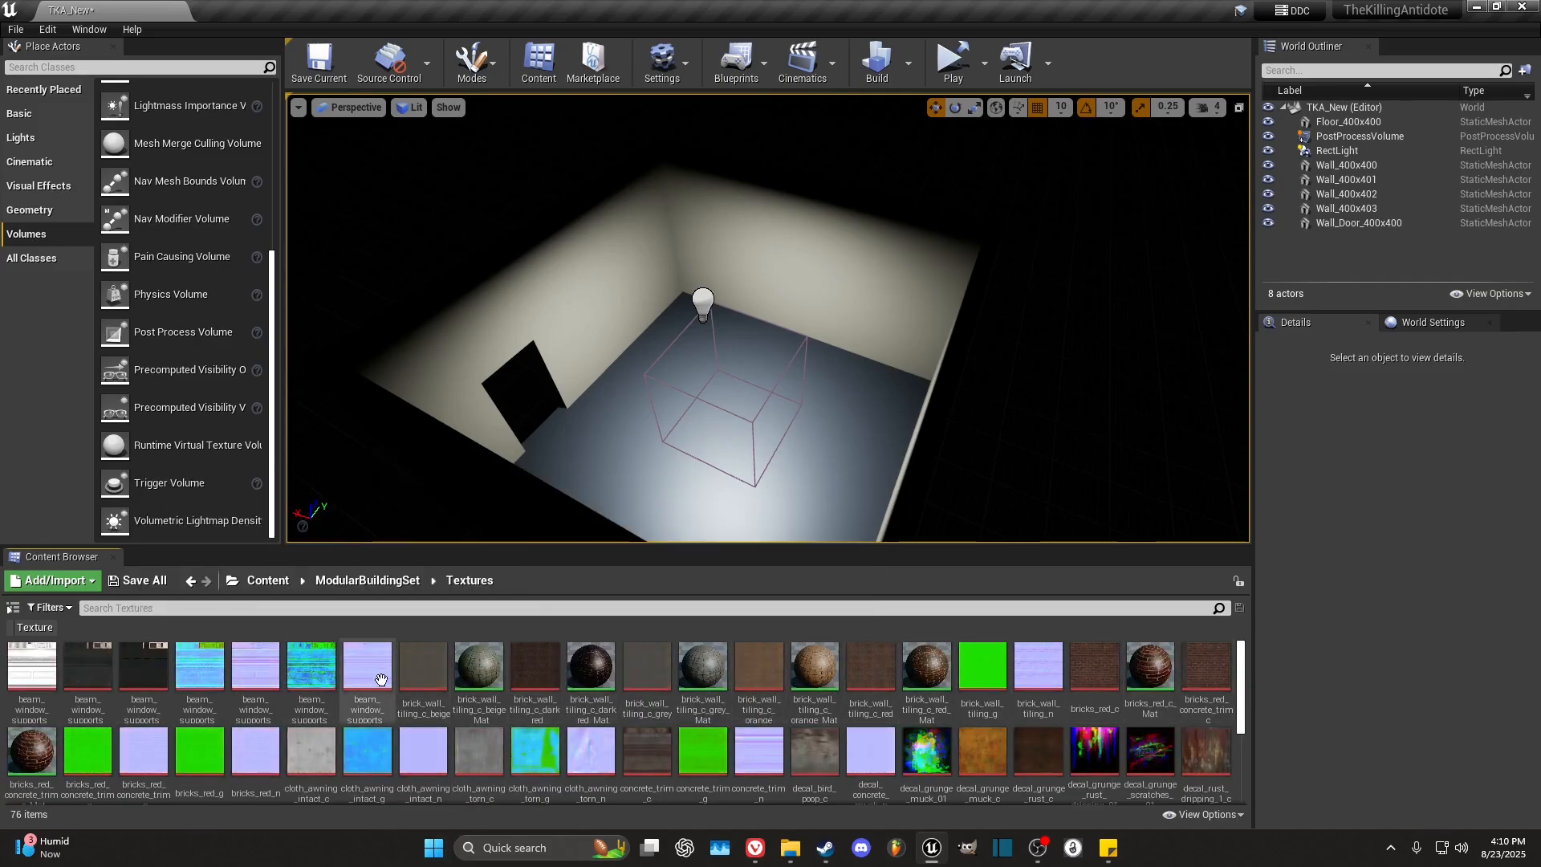
{"action": "left_click", "coordinate": [535, 678]}
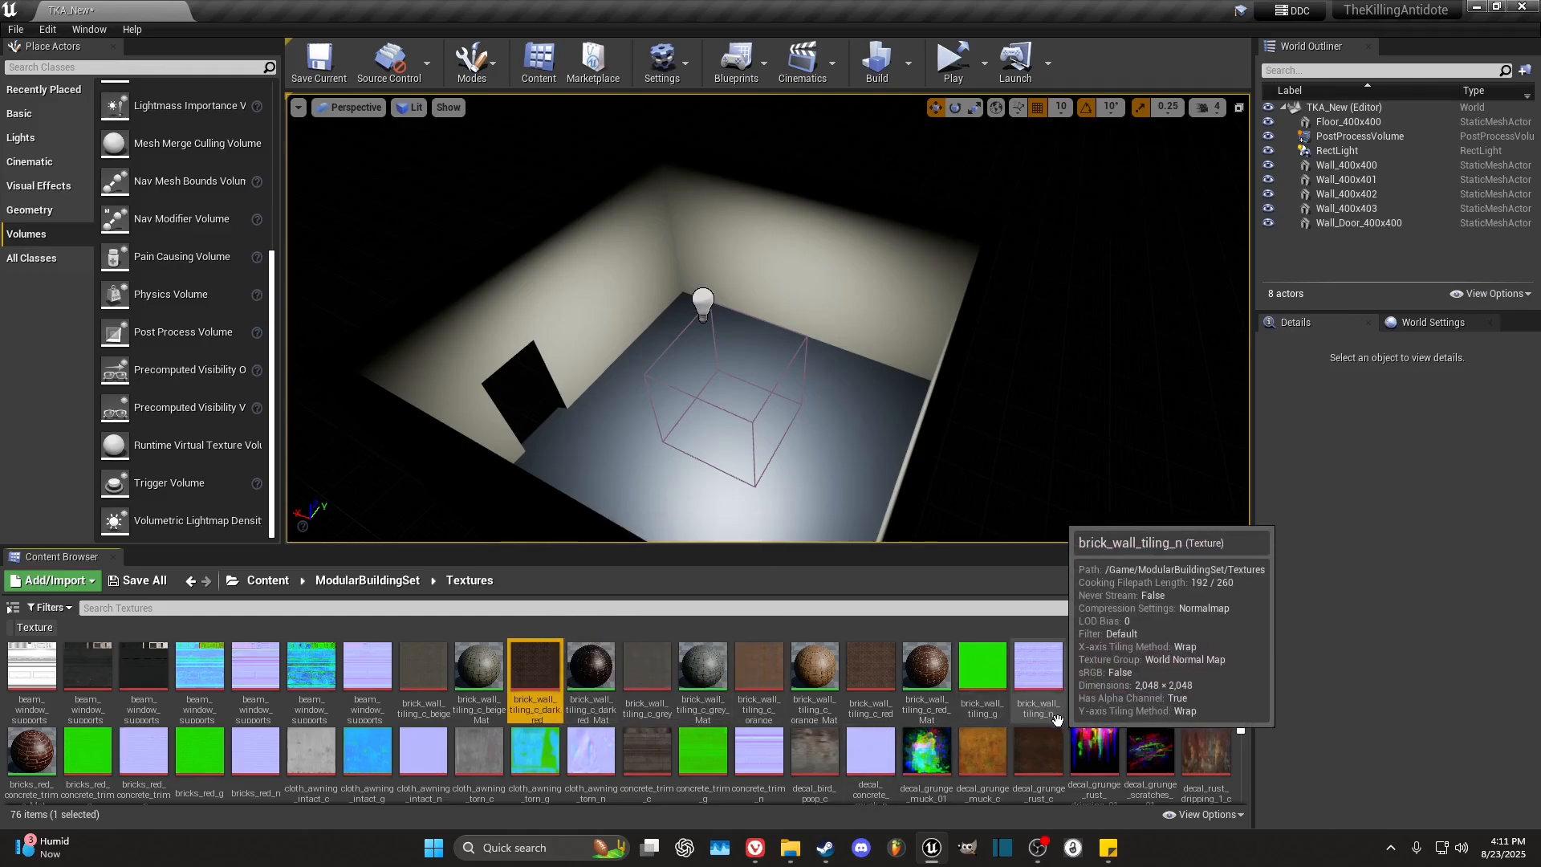
{"action": "left_click", "coordinate": [989, 722]}
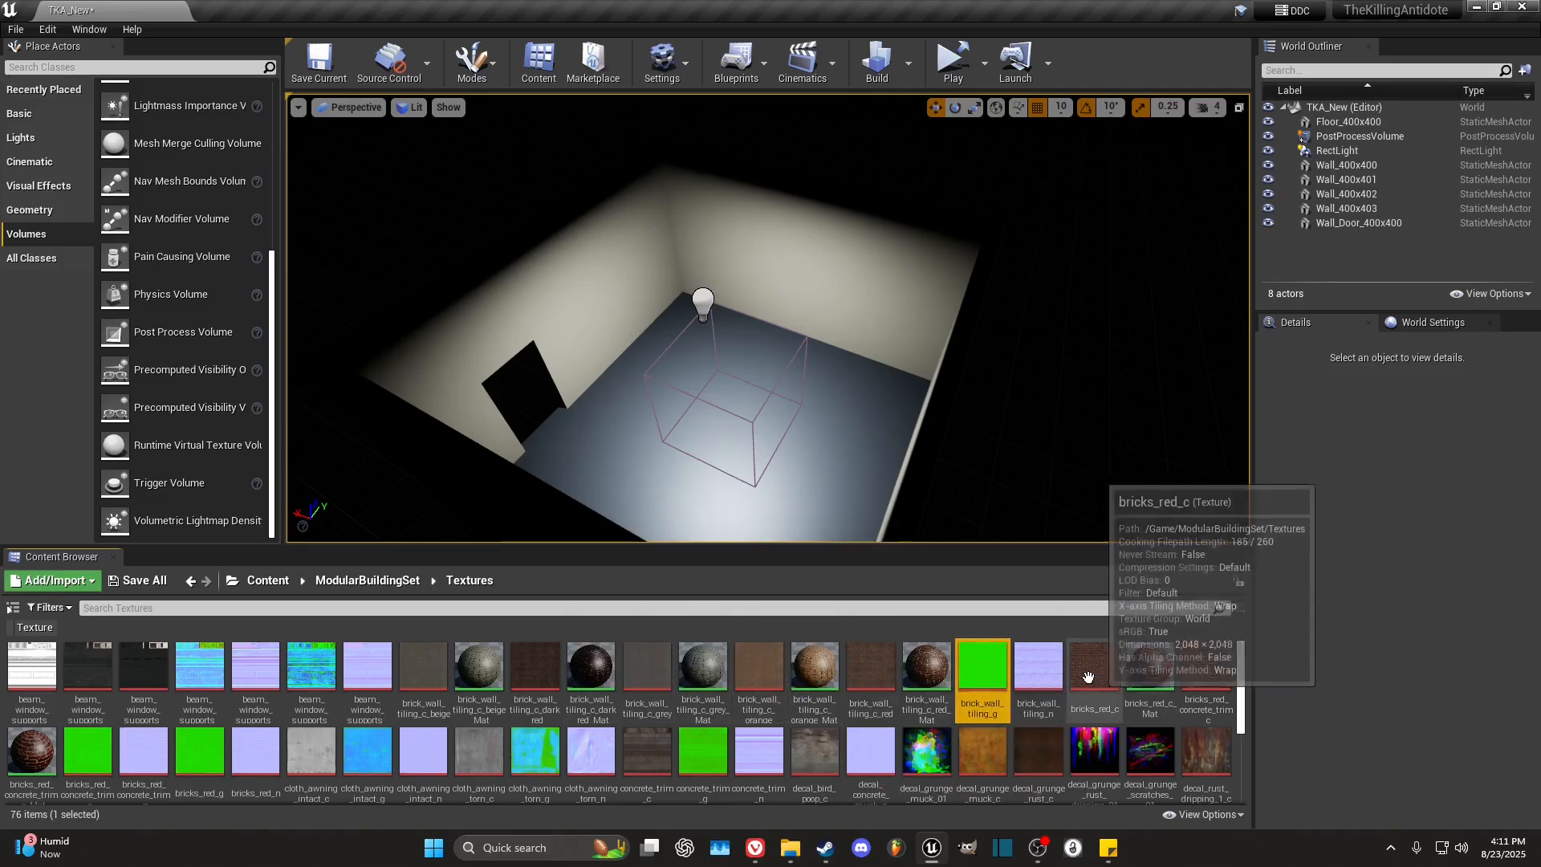
{"action": "left_click", "coordinate": [1039, 676], "text": "shift"}
{"action": "left_click", "coordinate": [540, 670], "text": "shift"}
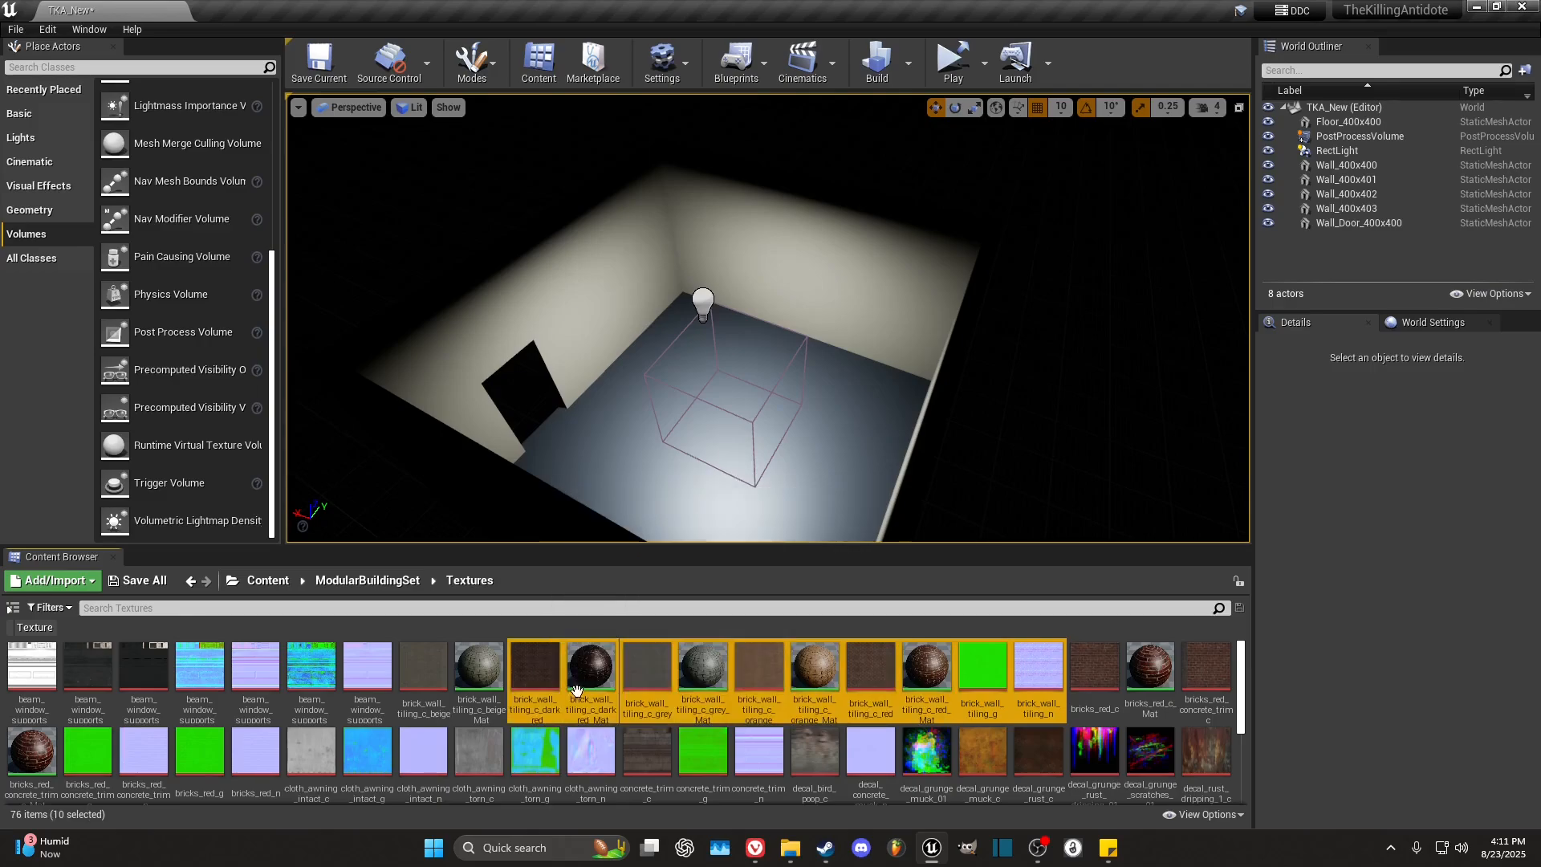
{"action": "left_click", "coordinate": [981, 672]}
{"action": "left_click", "coordinate": [1035, 674], "text": "shift"}
{"action": "left_click", "coordinate": [535, 666], "text": "ctrl"}
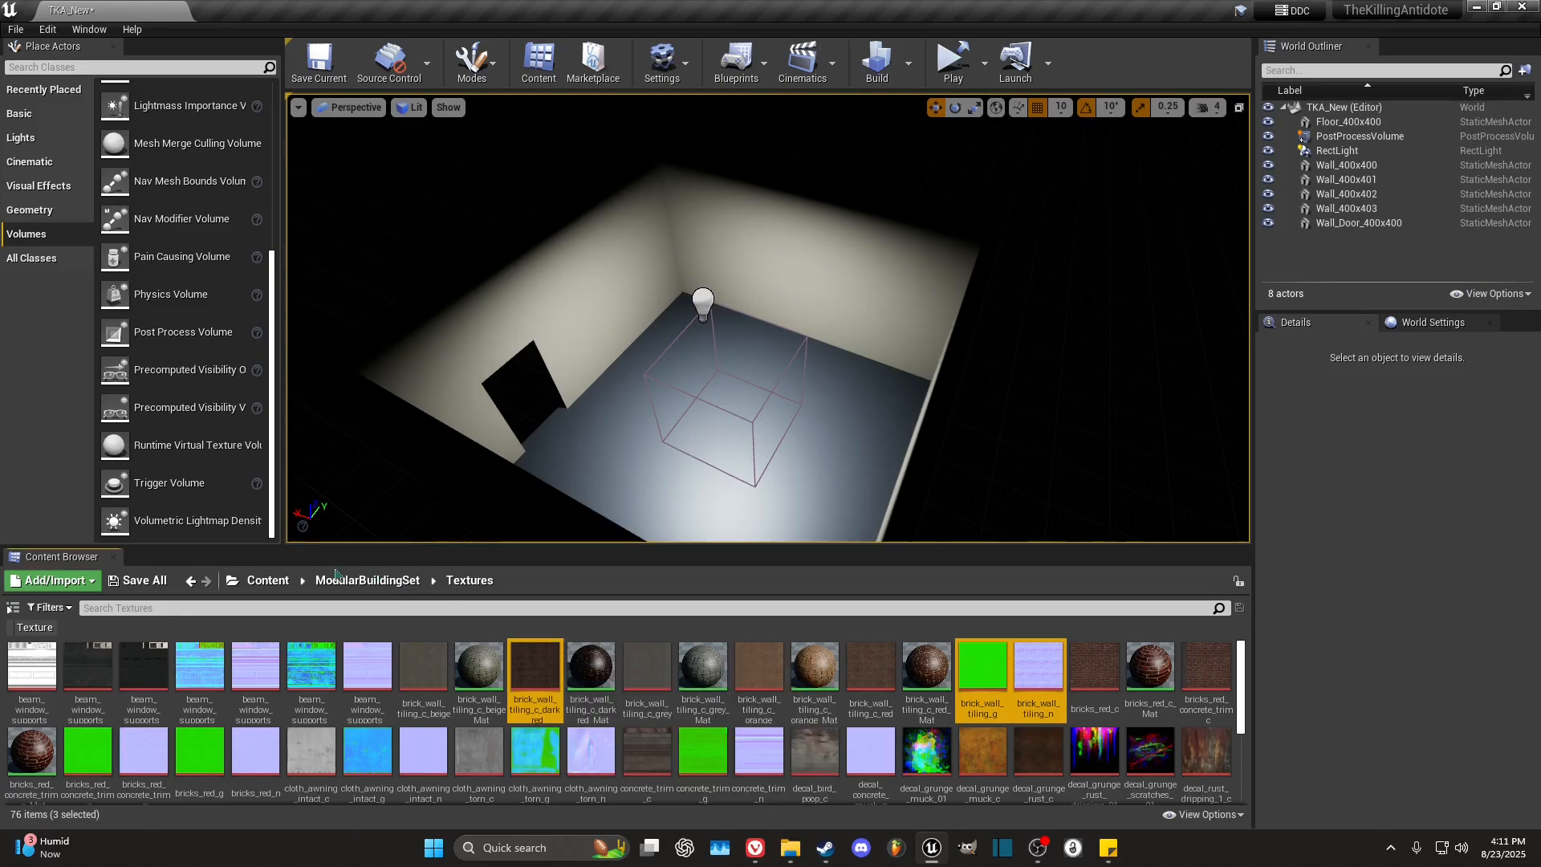
{"action": "left_click", "coordinate": [267, 580]}
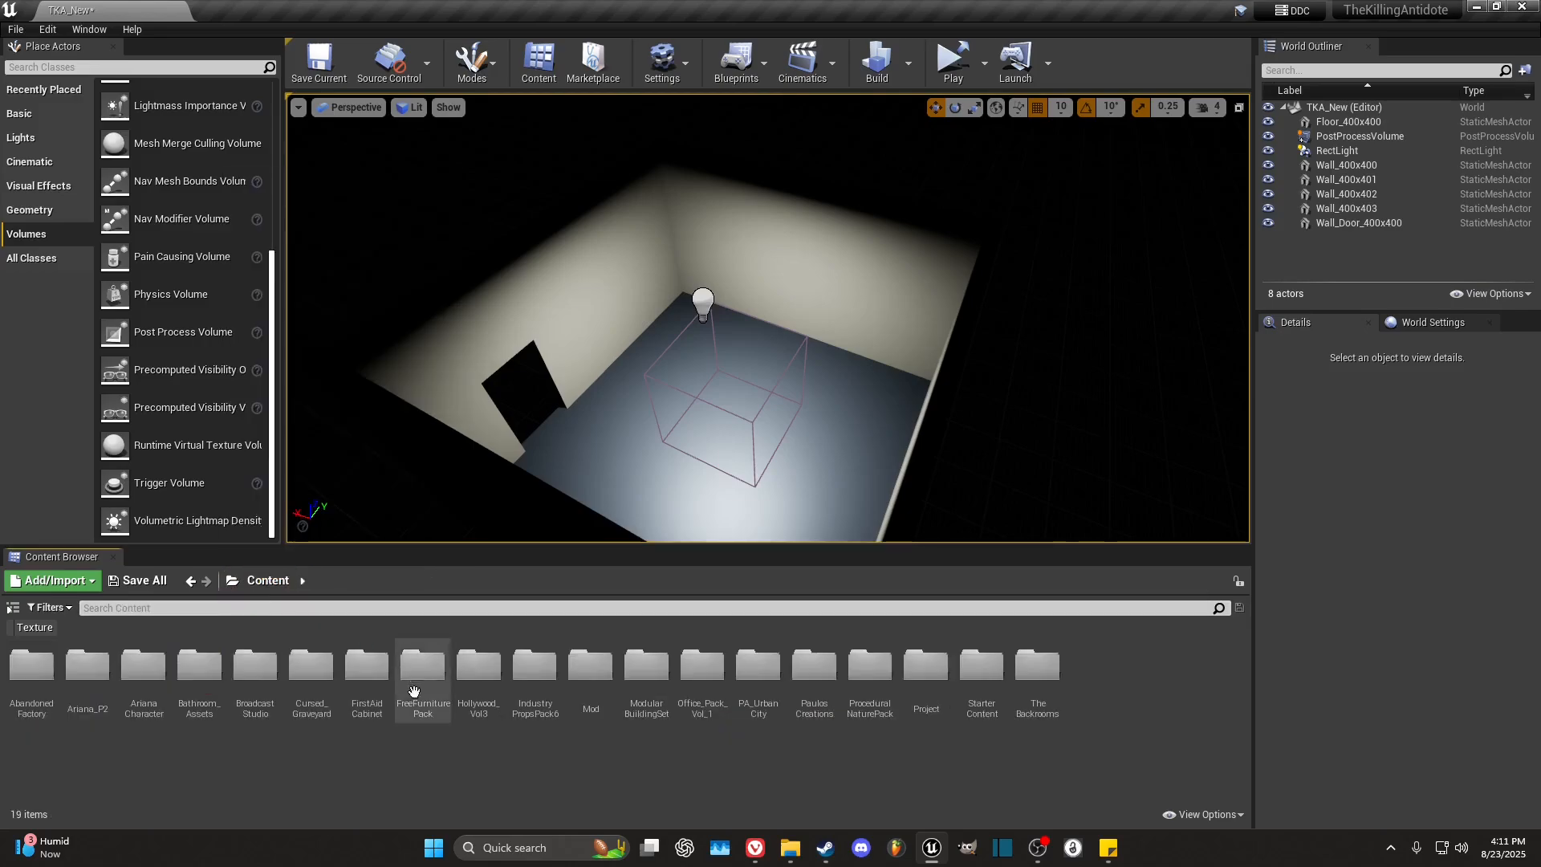
Step: Paste the three copied brick textures into the Textures folder of Mod/TKA_New
{"action": "double_click", "coordinate": [587, 666]}
{"action": "double_click", "coordinate": [257, 674]}
{"action": "double_click", "coordinate": [177, 687]}
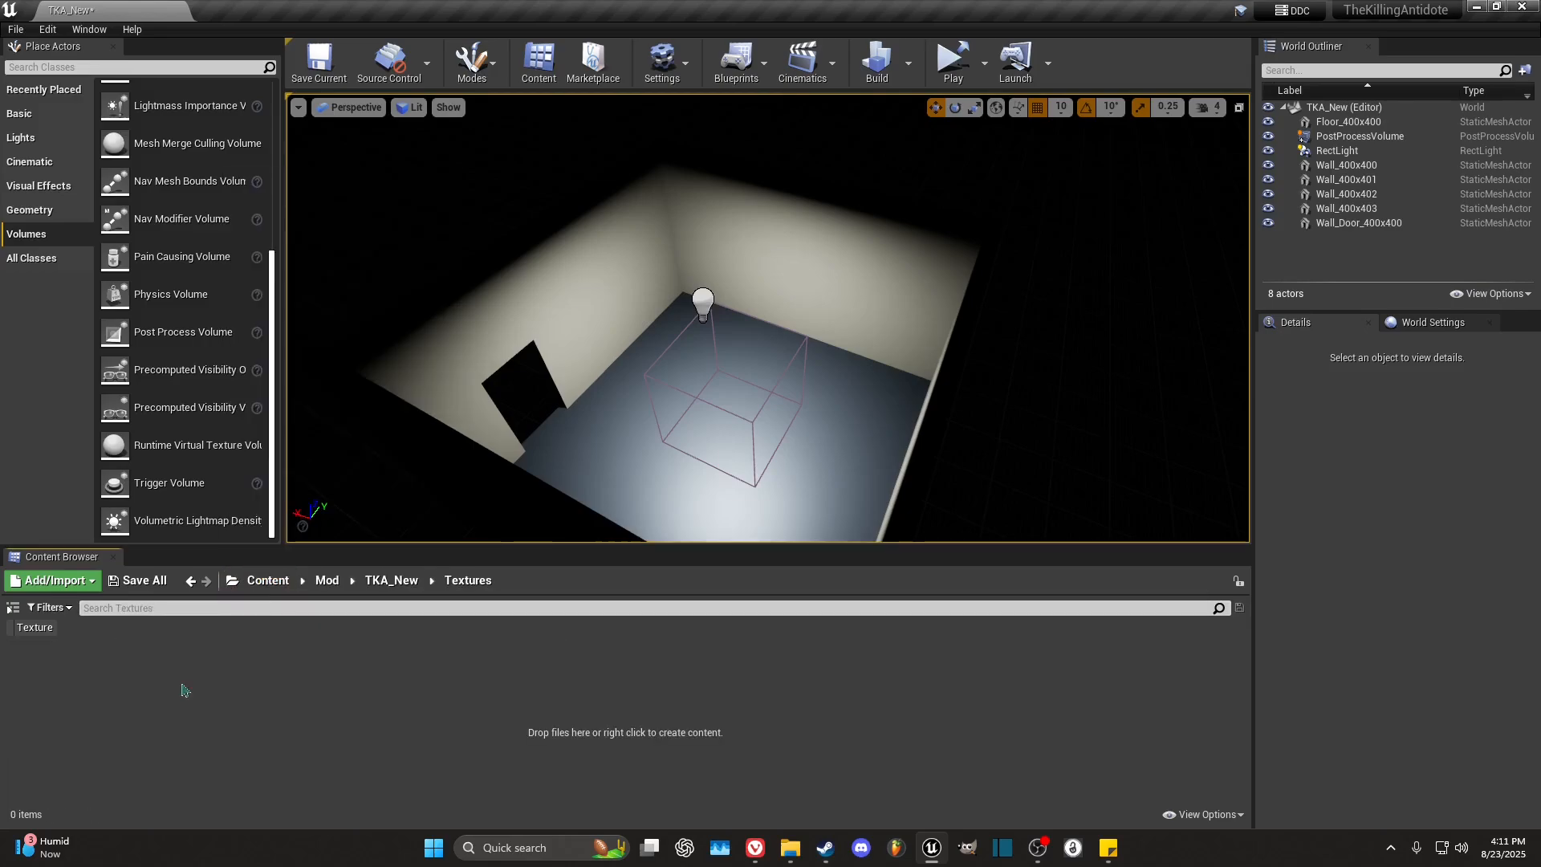
{"action": "key", "text": "ctrl+v"}
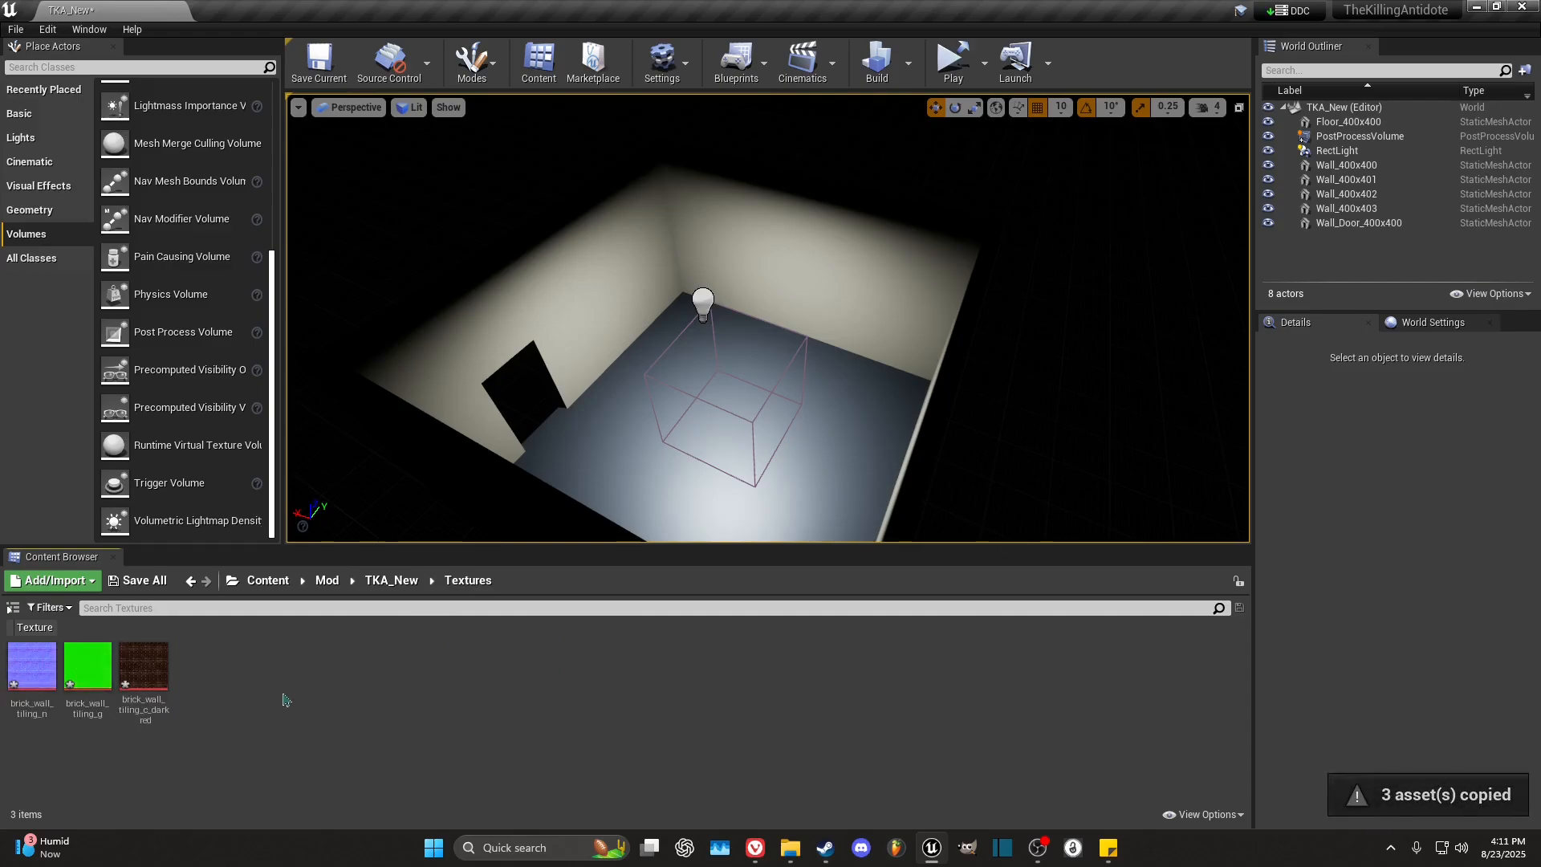
{"action": "right_click_drag", "start_coordinate": [655, 339], "coordinate": [630, 338]}
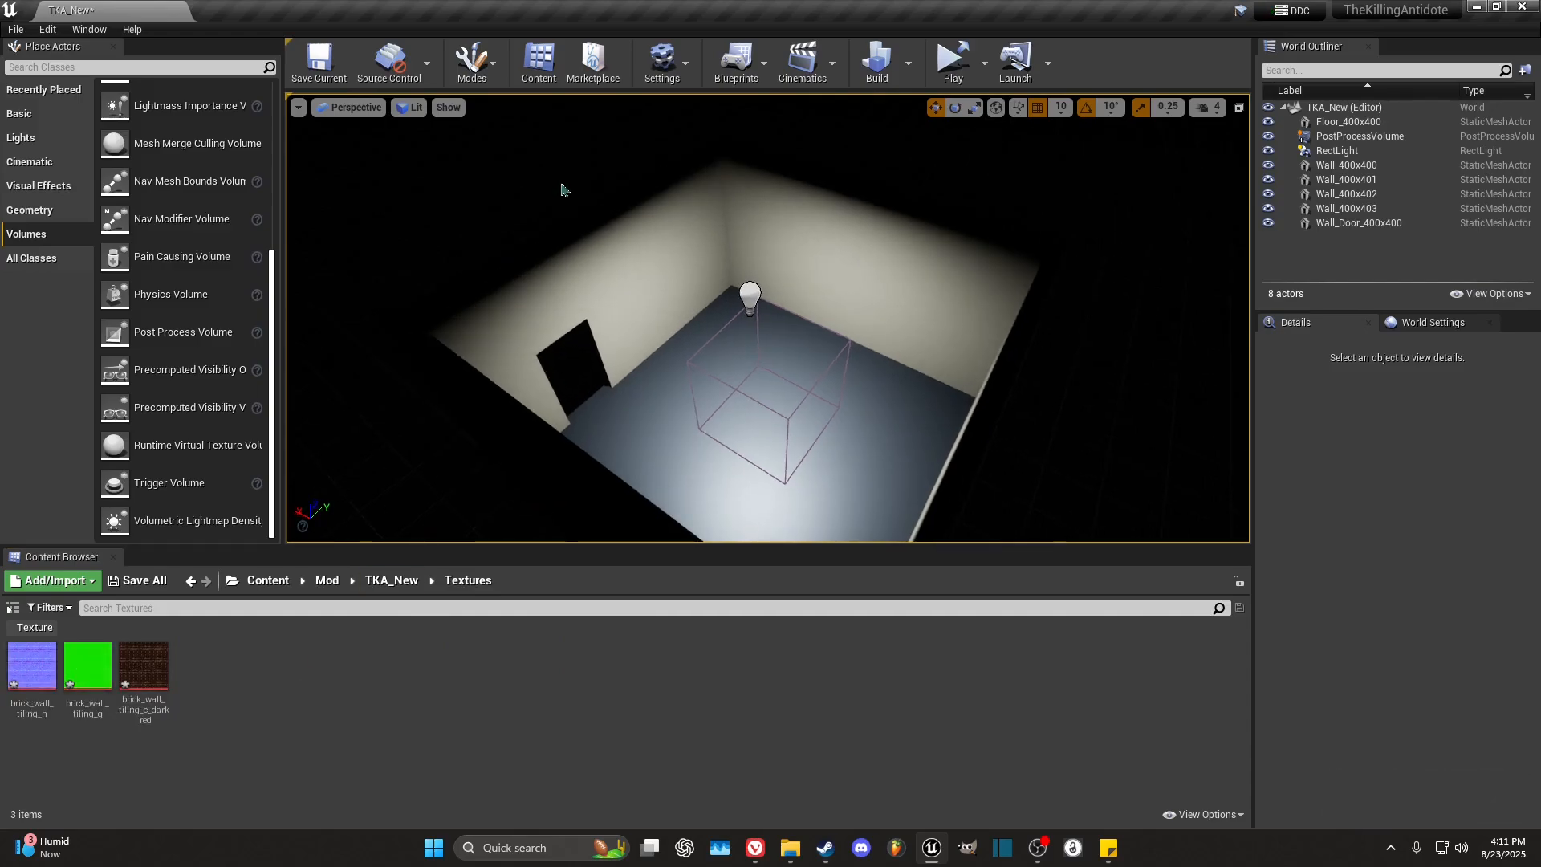
Step: Save all unsaved levels and assets, including the newly copied brick textures
{"action": "left_click", "coordinate": [144, 703]}
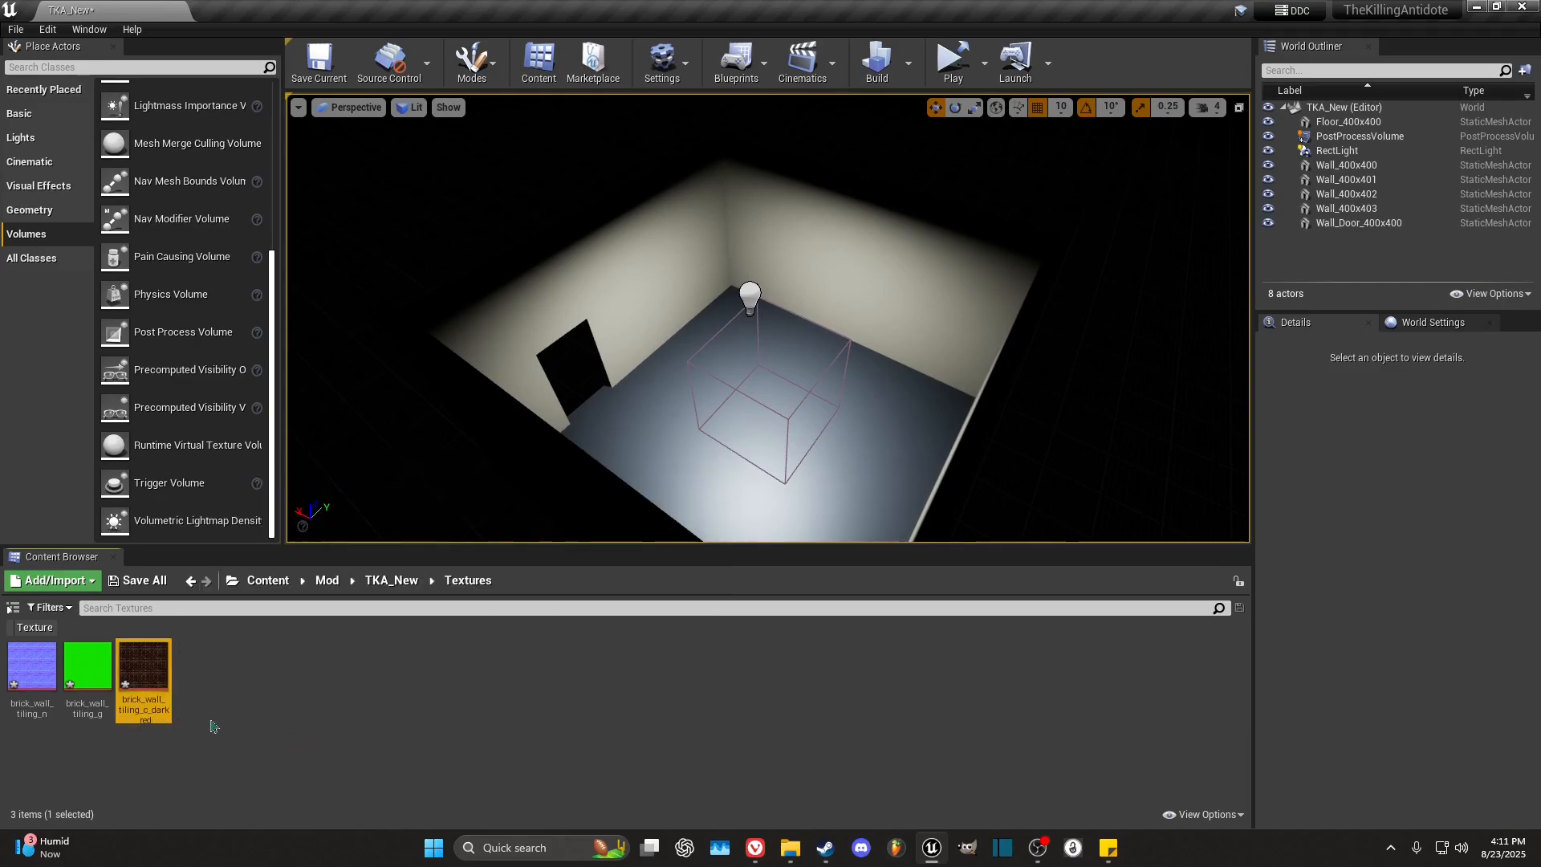
{"action": "left_click", "coordinate": [15, 29]}
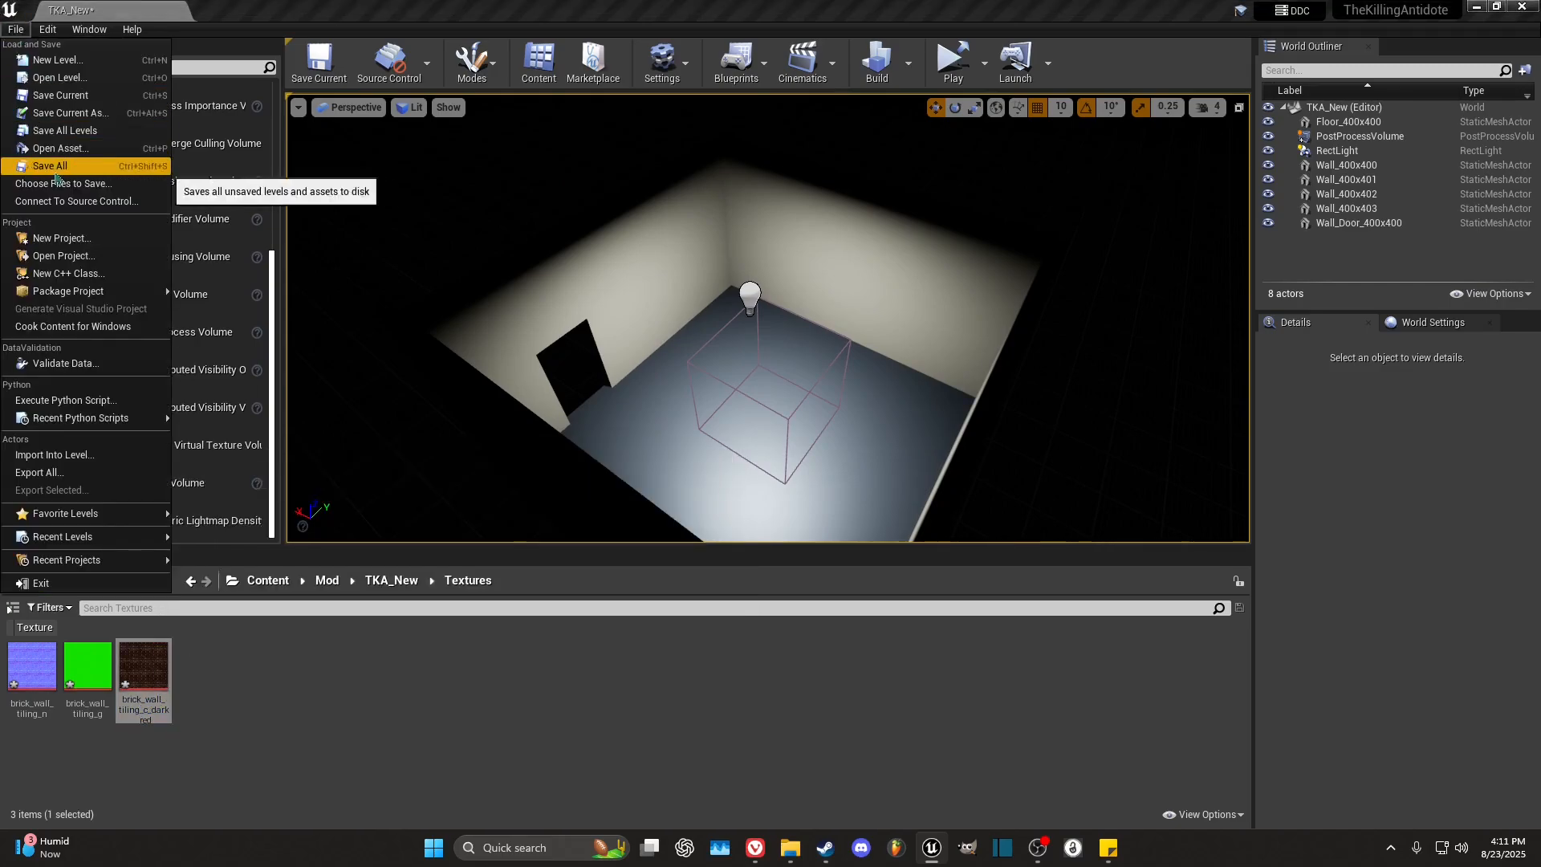
{"action": "left_click", "coordinate": [36, 76]}
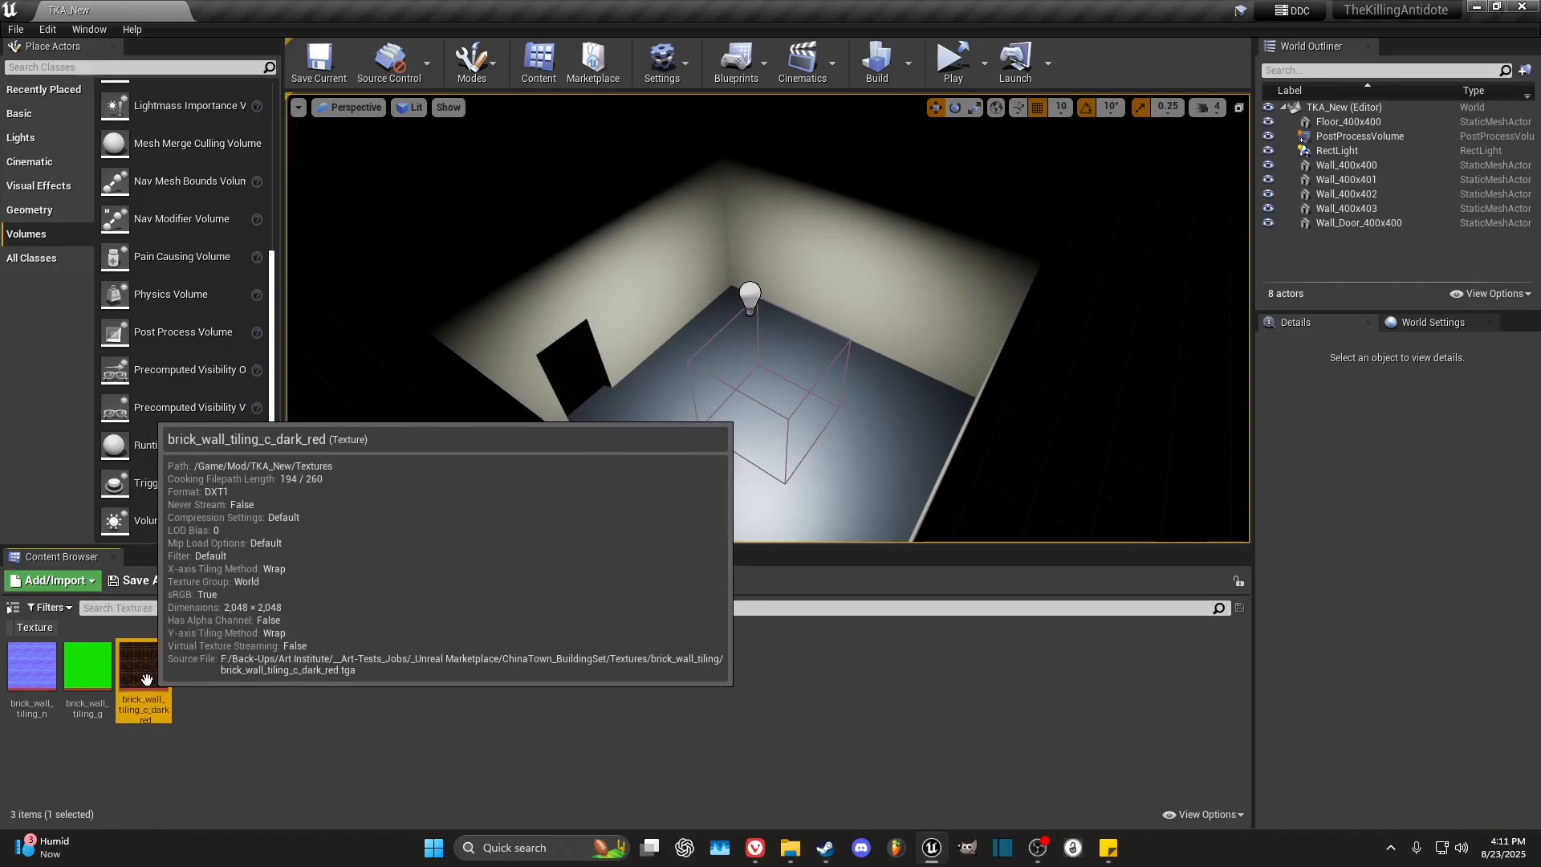
Step: Apply the brick_wall_tiling_c_dark_red texture to the wall section beside the doorway wall, and frame that wall
{"action": "left_click_drag", "start_coordinate": [151, 681], "coordinate": [666, 278]}
{"action": "left_click", "coordinate": [210, 684]}
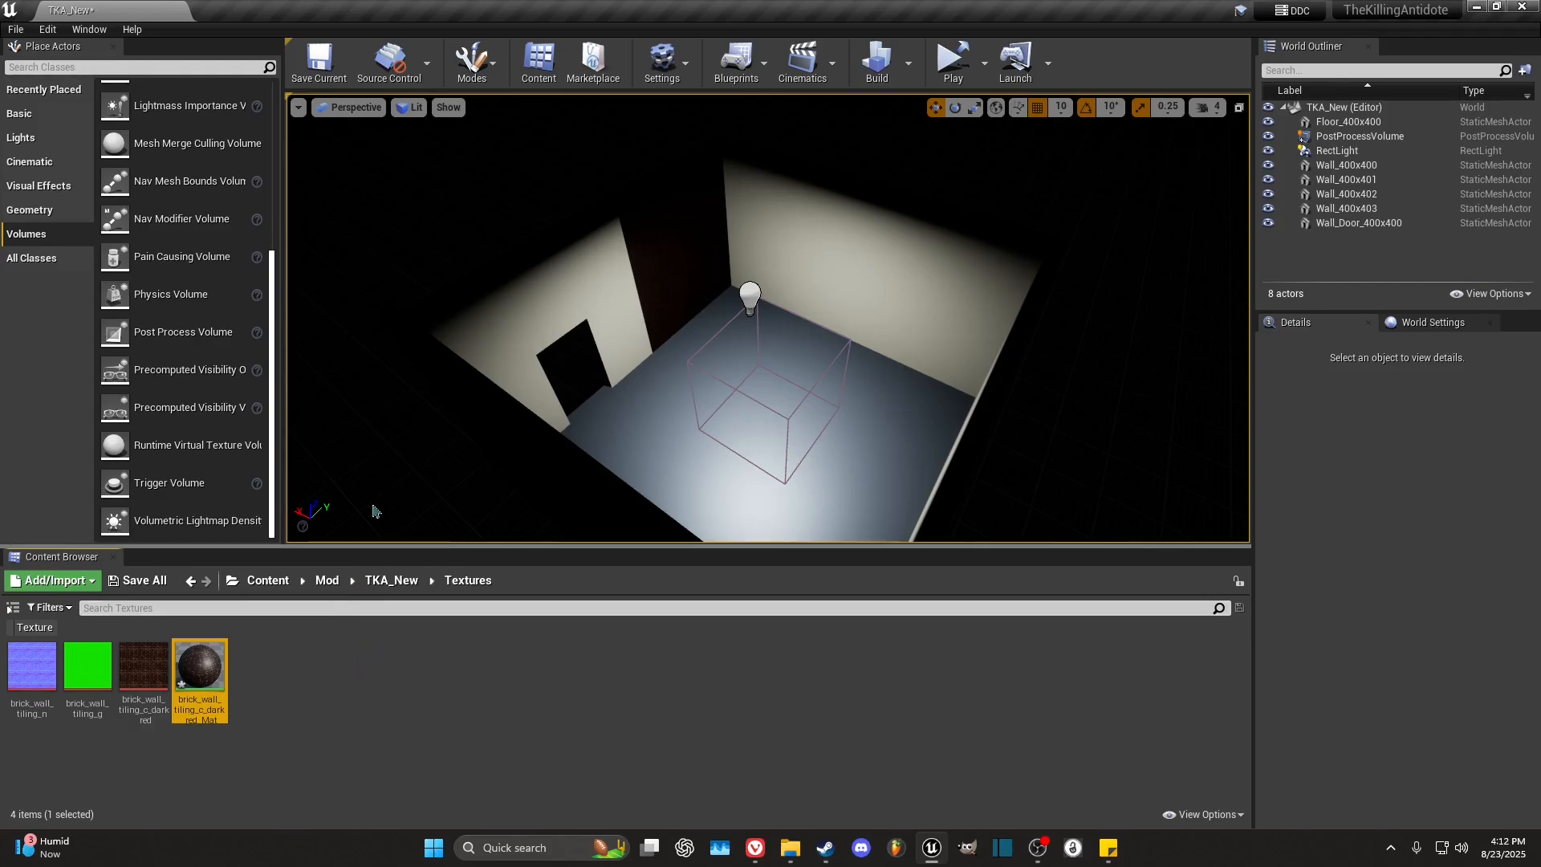
{"action": "left_click", "coordinate": [696, 302]}
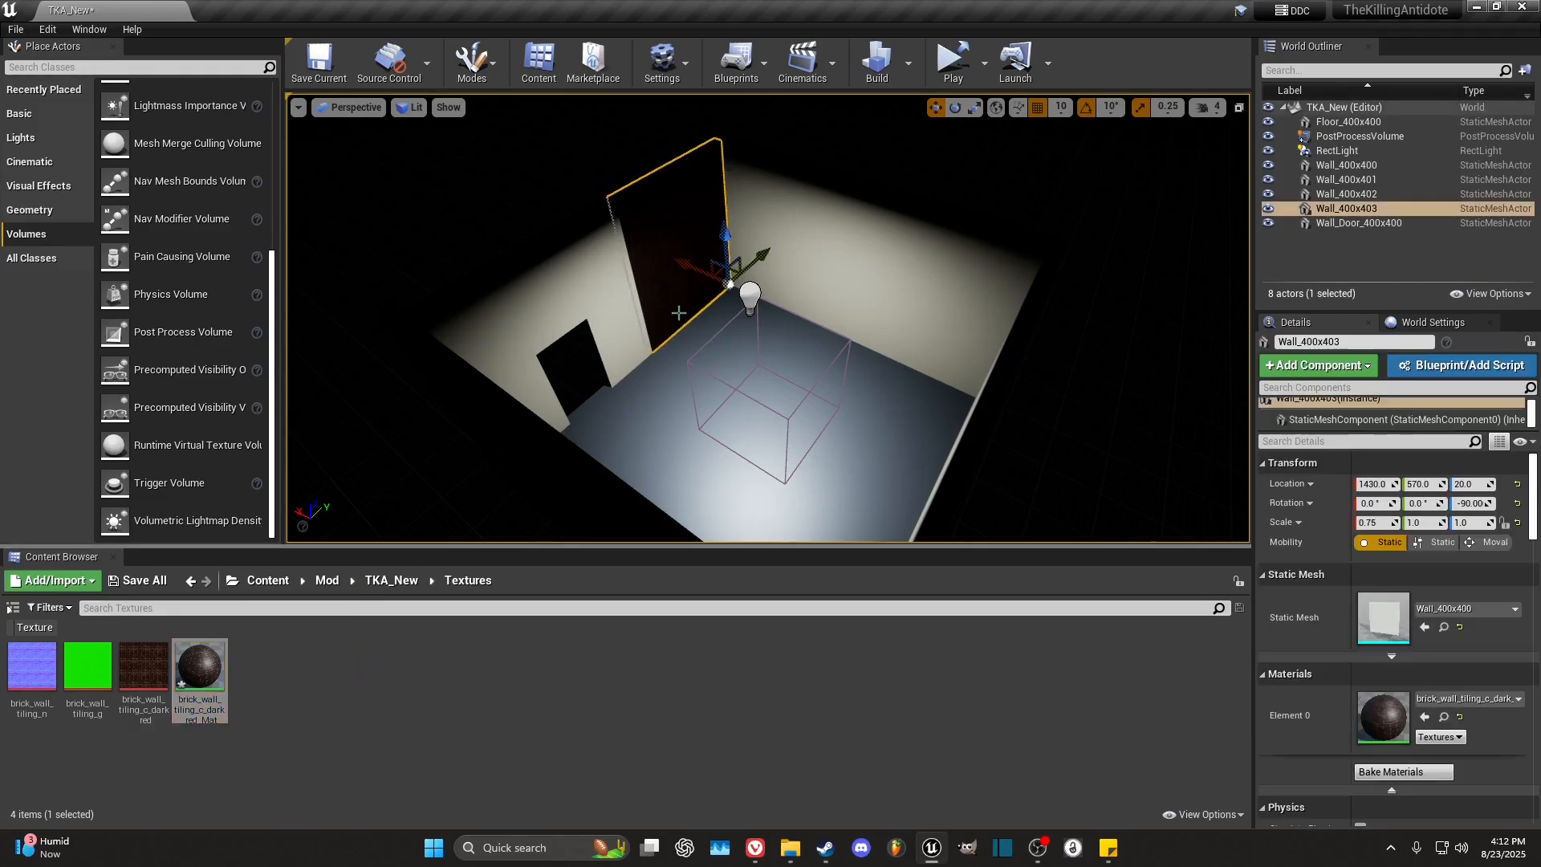
{"action": "key", "text": "f"}
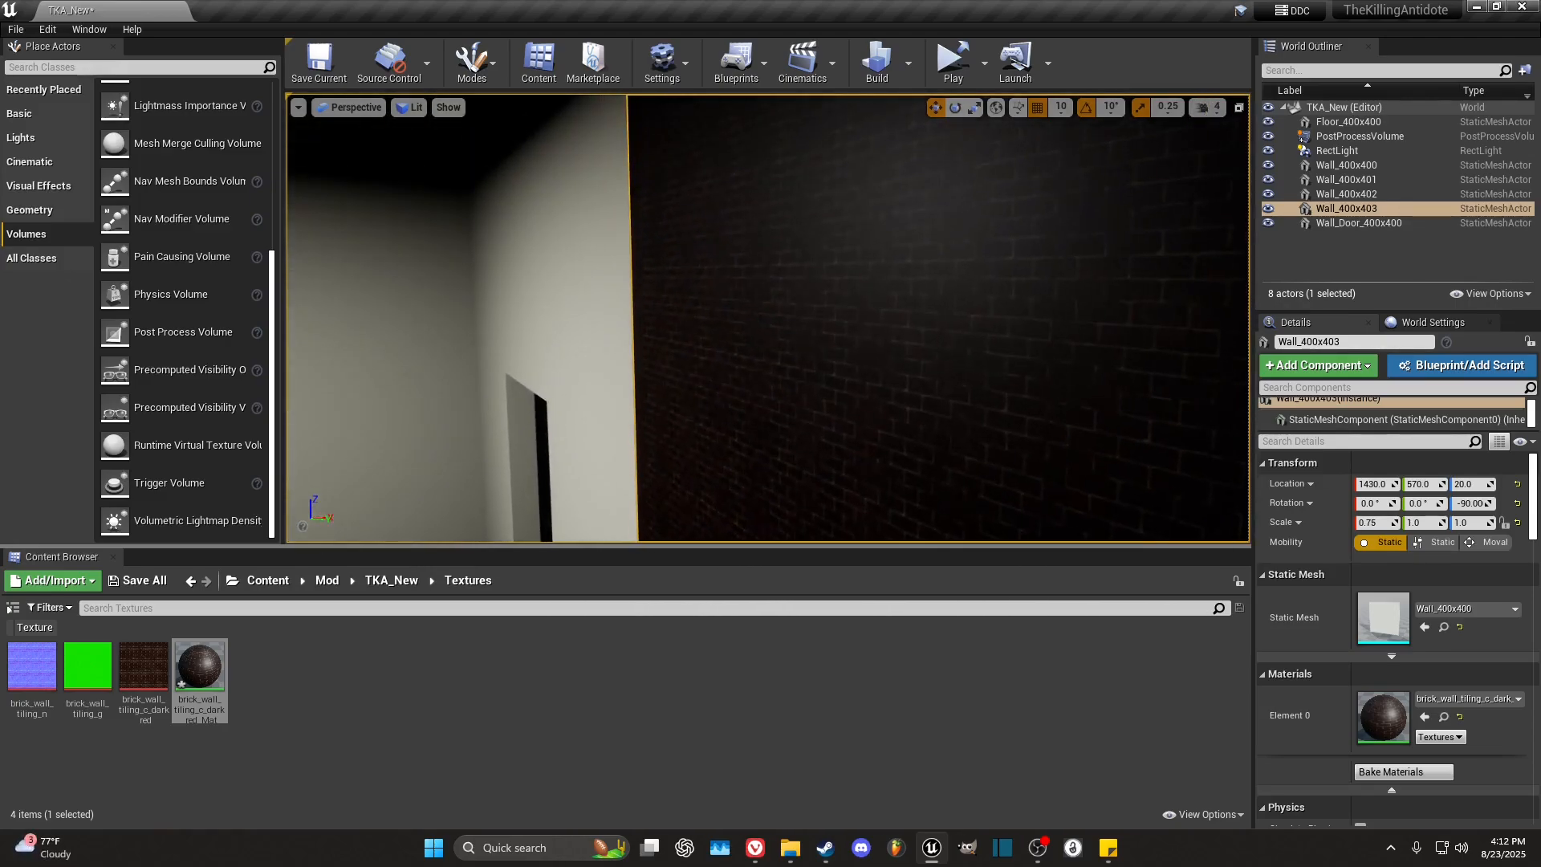
Step: Raise the Rect Light's intensity to about 30.3 cd to brighten the brick wall
{"action": "right_click_drag", "start_coordinate": [783, 311], "coordinate": [637, 315]}
{"action": "left_click", "coordinate": [392, 128]}
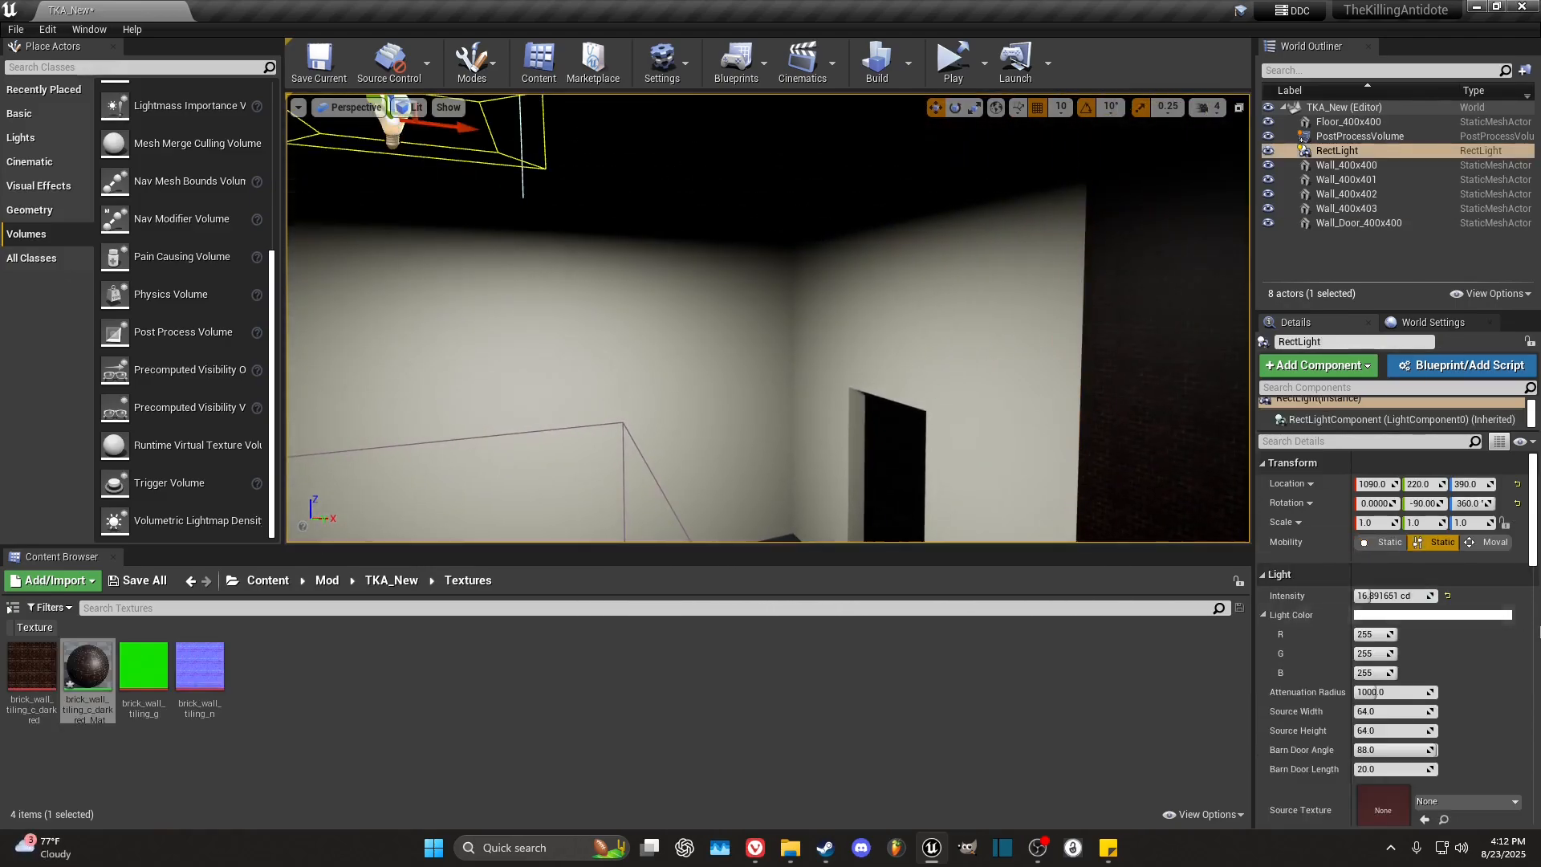
{"action": "left_click_drag", "start_coordinate": [1387, 595], "coordinate": [1421, 595]}
{"action": "right_click_drag", "start_coordinate": [967, 437], "coordinate": [1100, 440]}
{"action": "right_click_drag", "start_coordinate": [978, 289], "coordinate": [922, 293]}
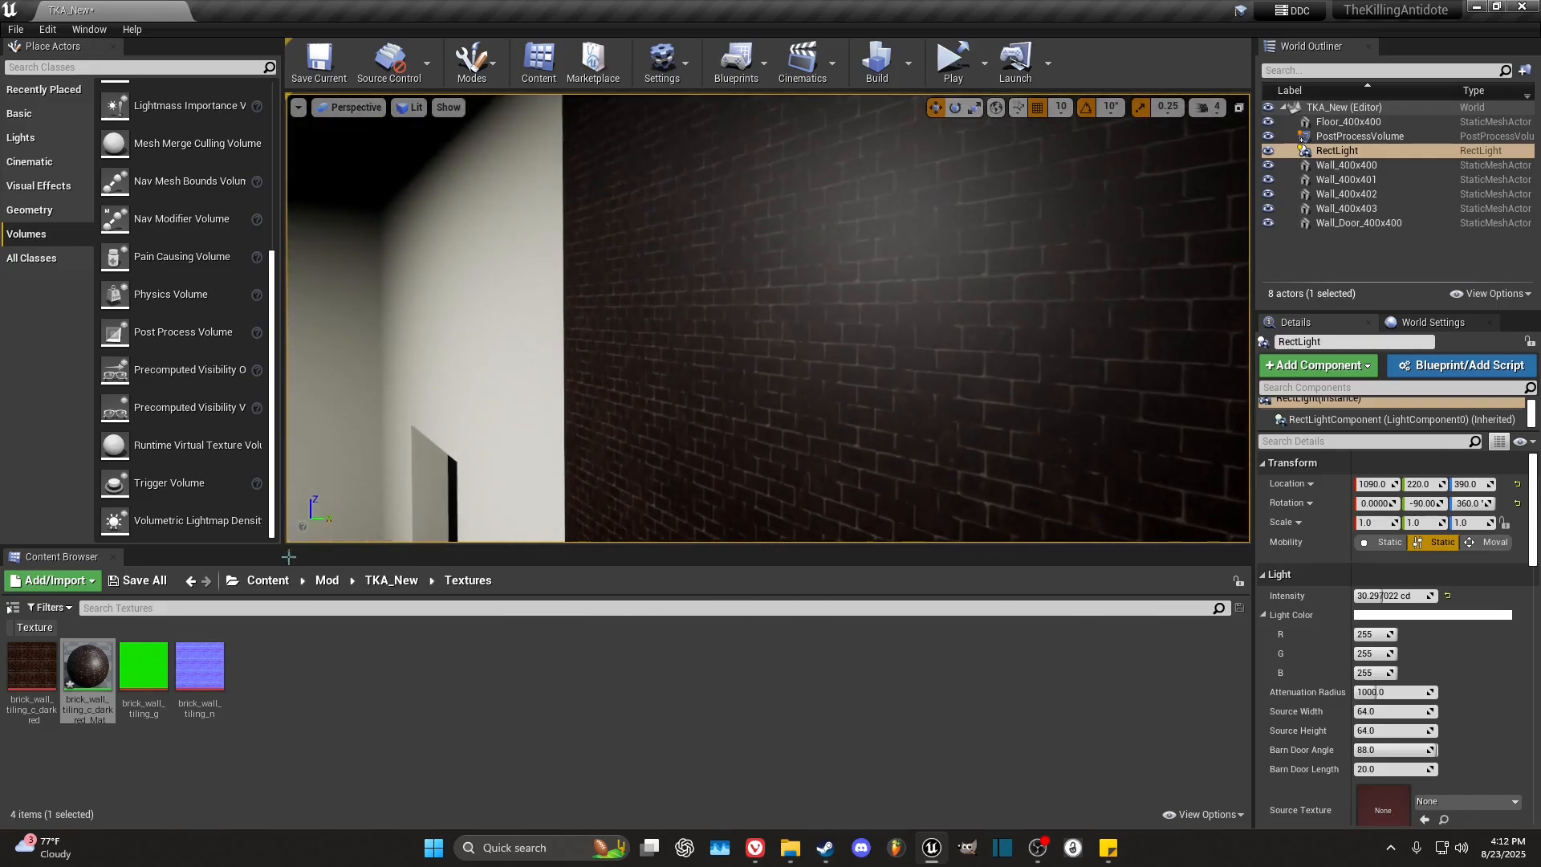
Step: Save all changes to the level and the new brick material
{"action": "left_click", "coordinate": [214, 787]}
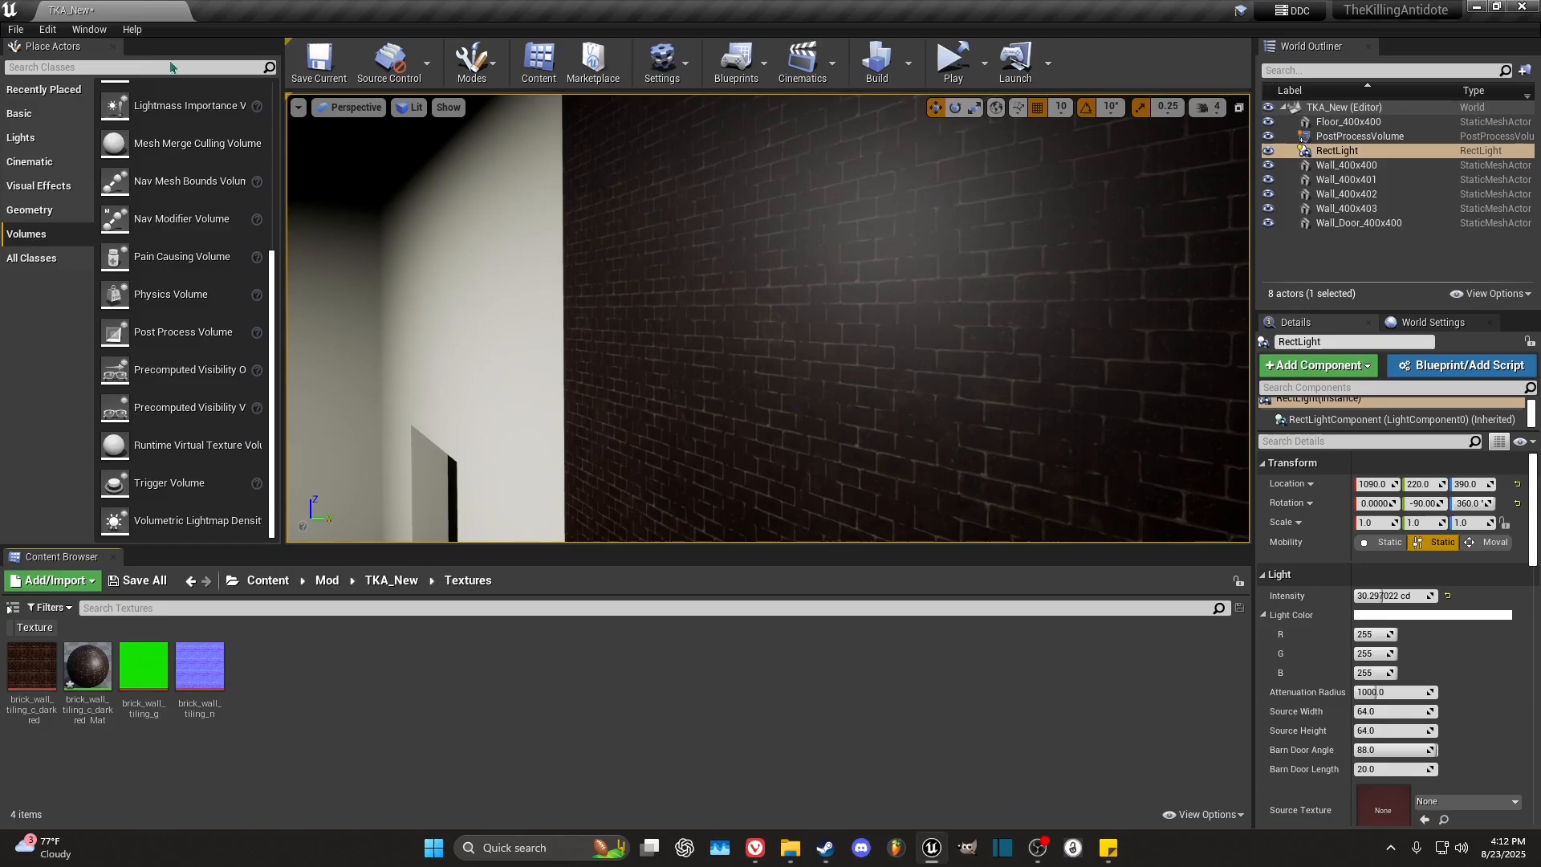
{"action": "left_click", "coordinate": [16, 29]}
{"action": "left_click", "coordinate": [81, 167]}
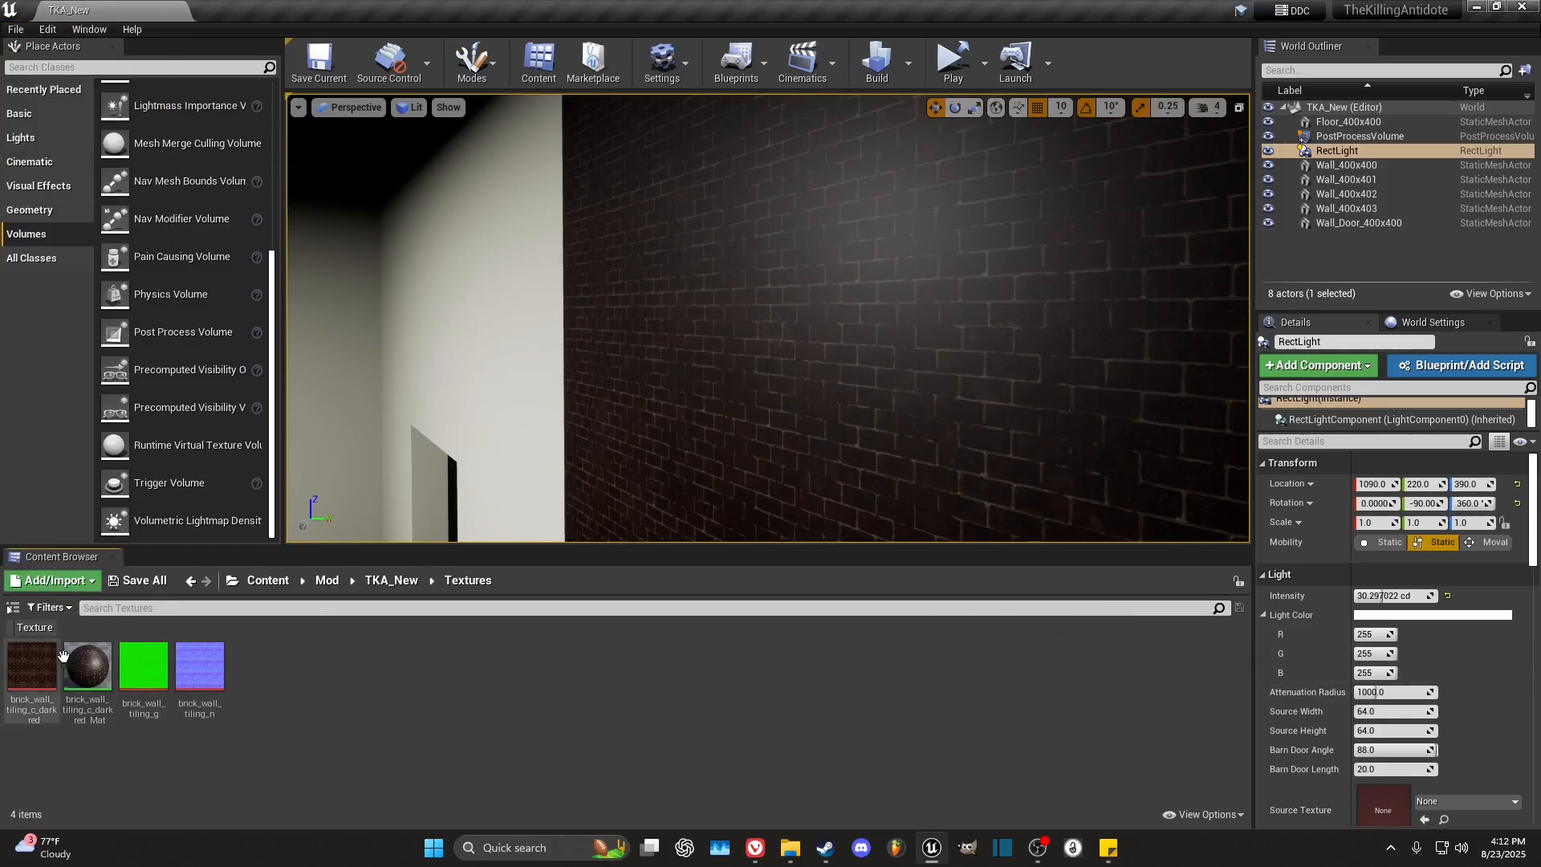
Step: Open the brick wall's material for editing from the wall's material slot, in a smaller window that leaves the texture assets accessible
{"action": "left_click", "coordinate": [87, 666]}
{"action": "left_click", "coordinate": [706, 383]}
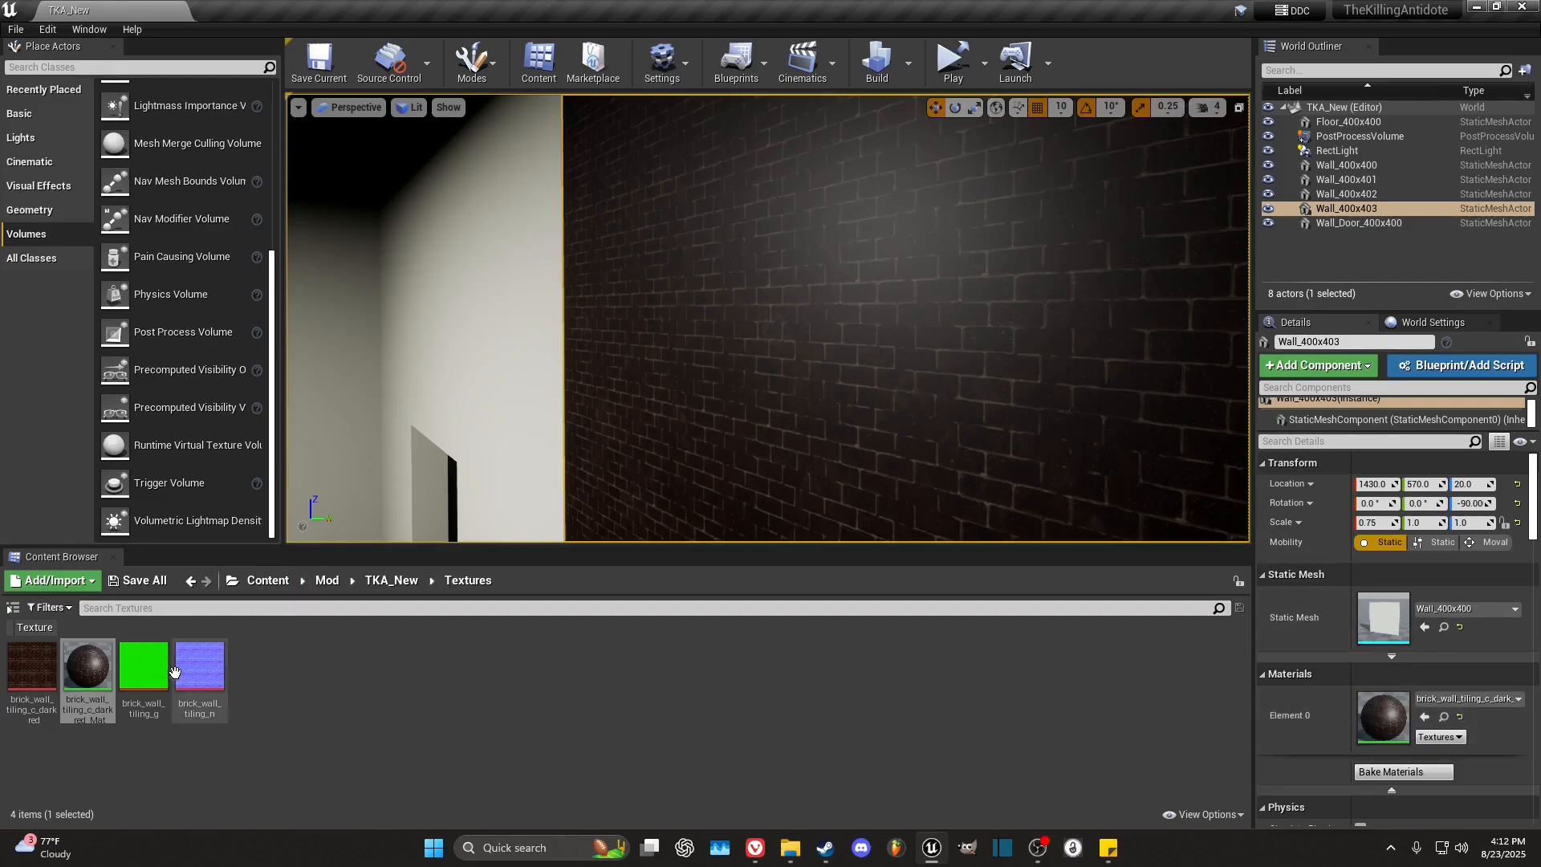
{"action": "double_click", "coordinate": [1388, 728]}
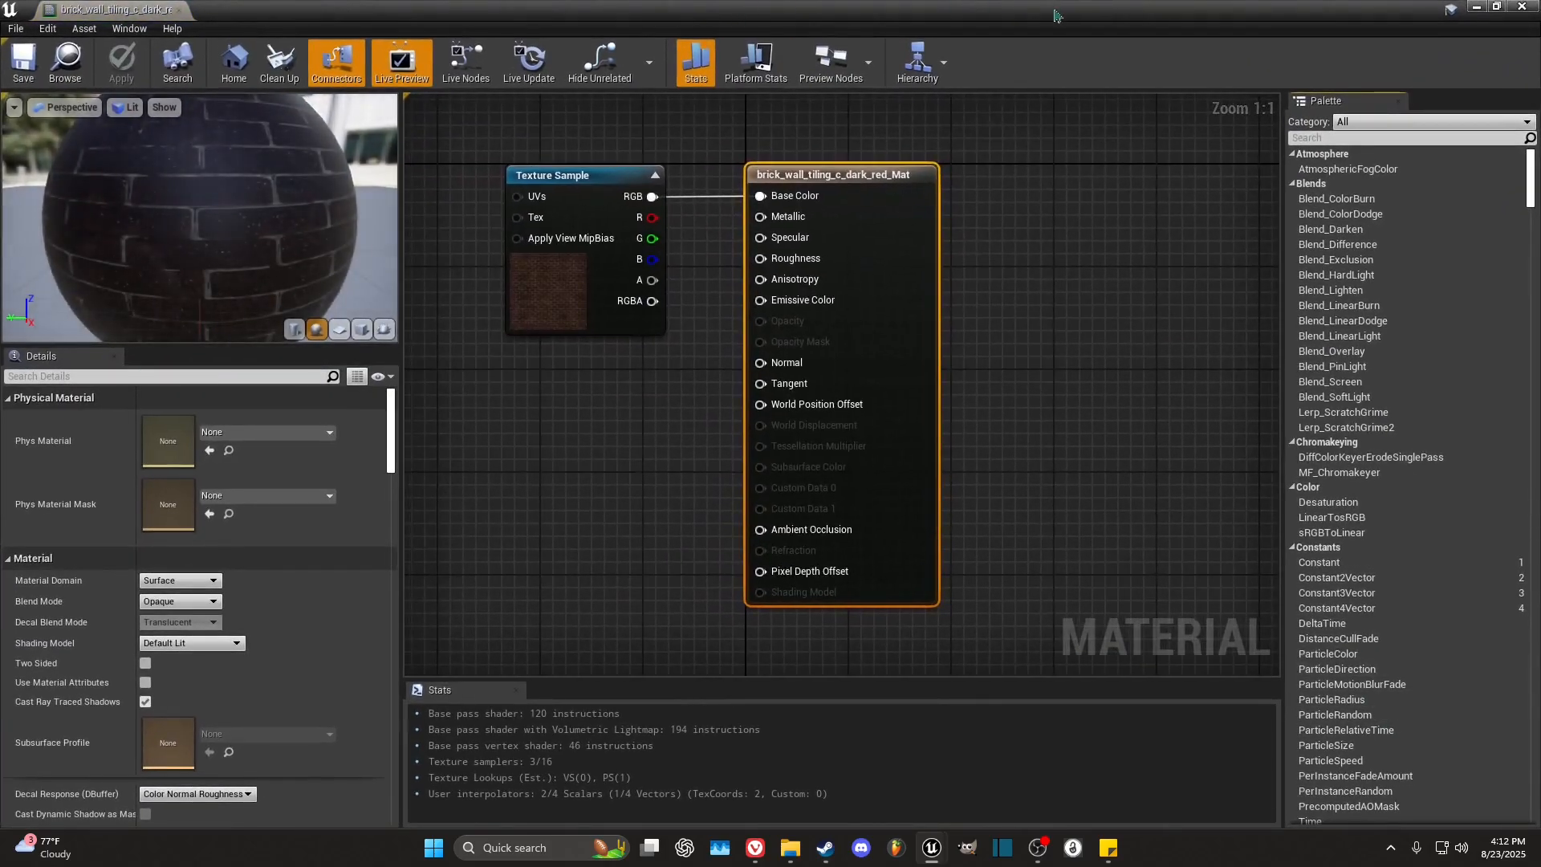
{"action": "double_click", "coordinate": [1056, 16]}
{"action": "mouse_move", "coordinate": [730, 537]}
{"action": "left_mouse_down"}
{"action": "mouse_move", "coordinate": [730, 493]}
{"action": "mouse_move", "coordinate": [729, 527]}
{"action": "left_mouse_up"}
{"action": "left_click_drag", "start_coordinate": [867, 46], "coordinate": [994, 377]}
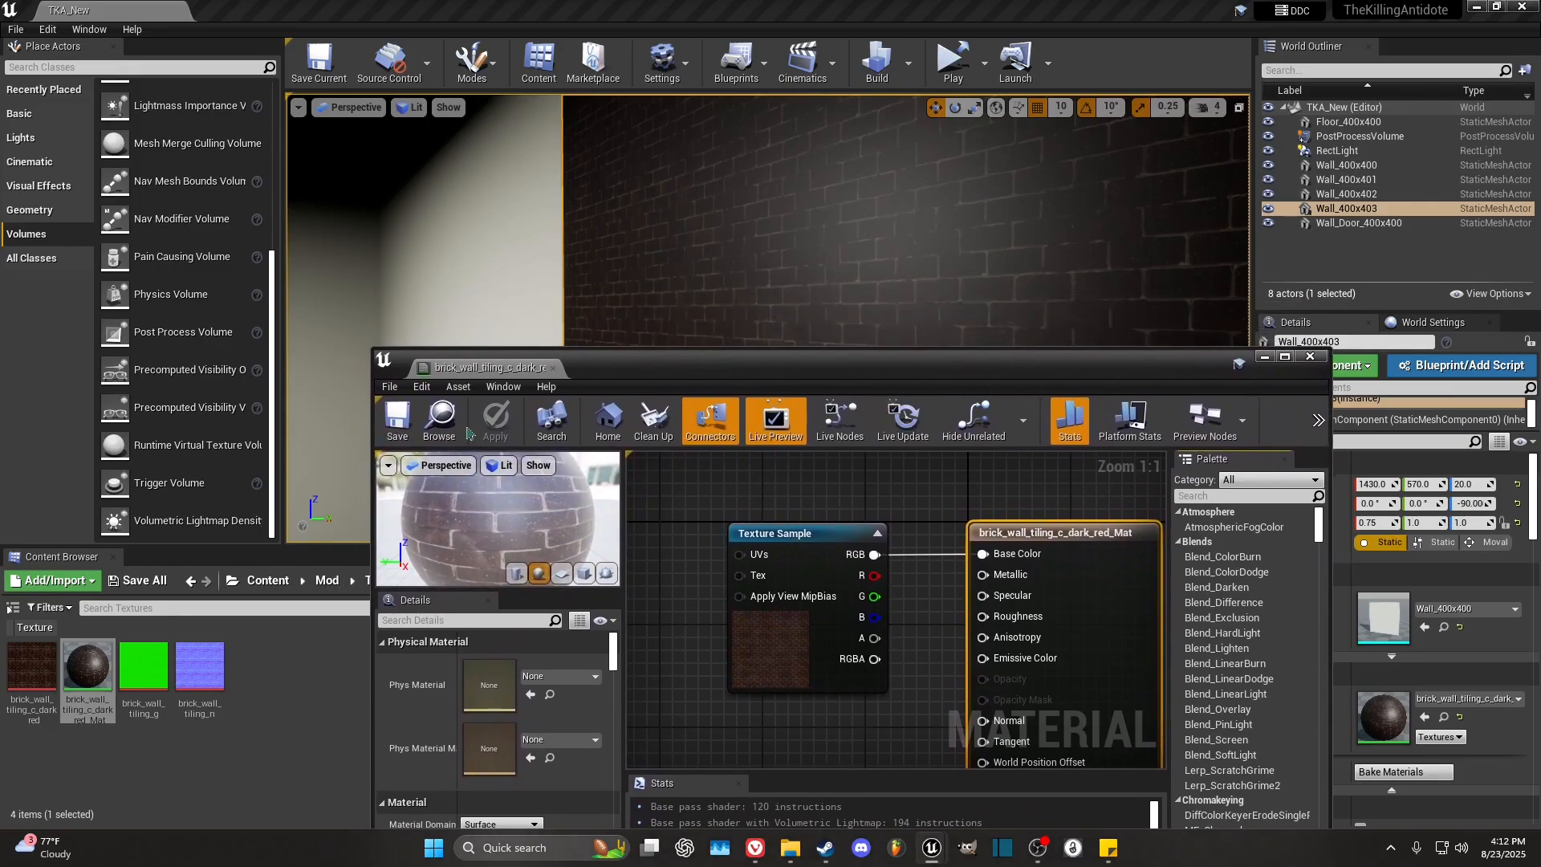
Step: Examine the brick material's preview and its graph, including the Texture Sample node feeding Base Color
{"action": "scroll", "coordinate": [482, 509], "scroll_direction": "up", "scroll_amount": 5}
{"action": "scroll", "coordinate": [482, 509], "scroll_direction": "down", "scroll_amount": 6}
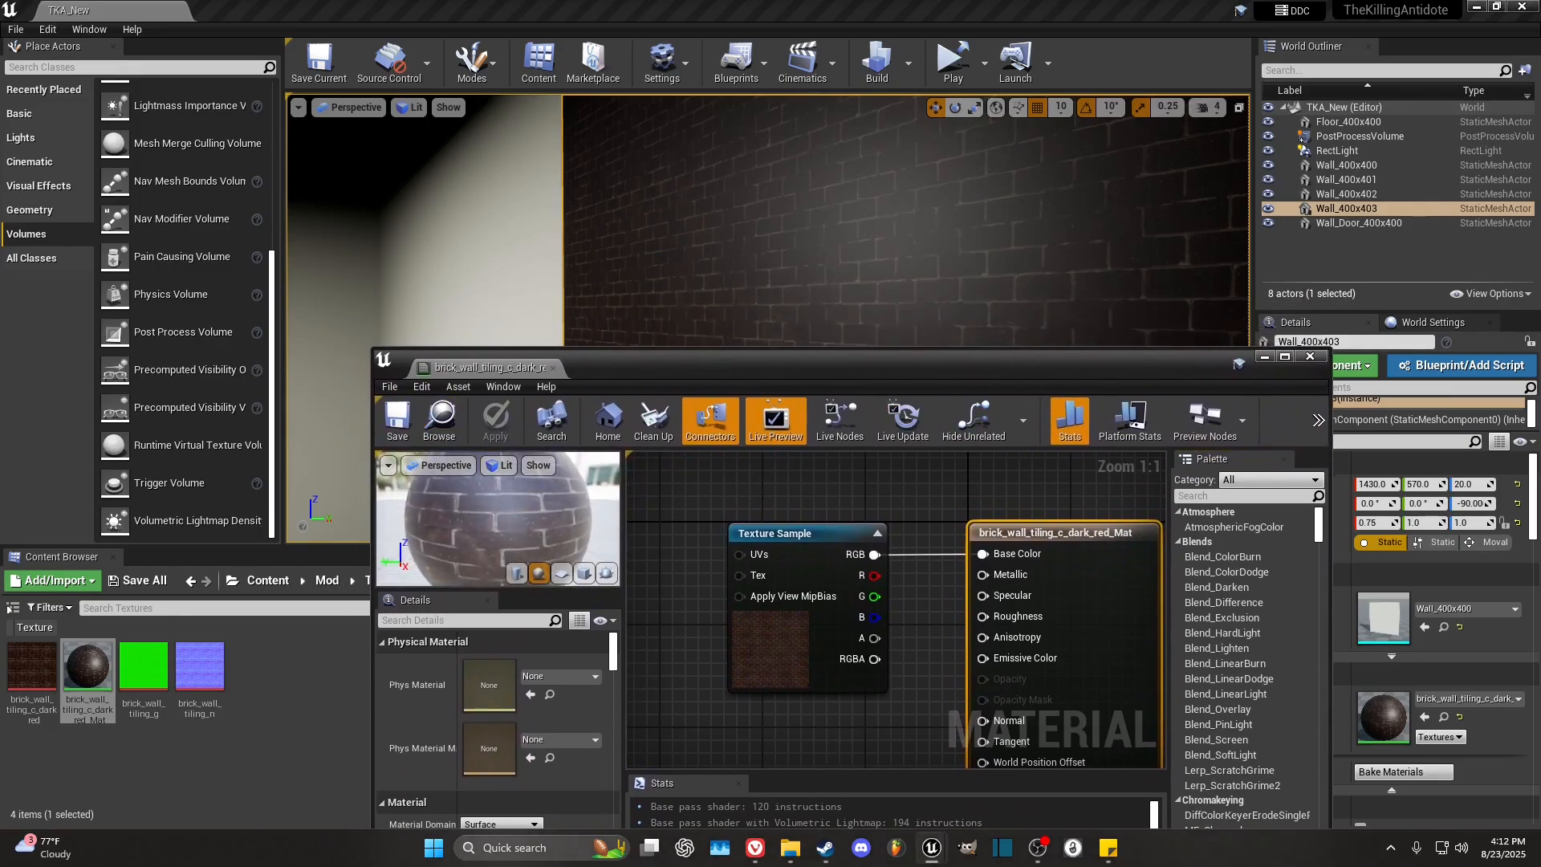
{"action": "scroll", "coordinate": [493, 529], "scroll_direction": "up", "scroll_amount": 5}
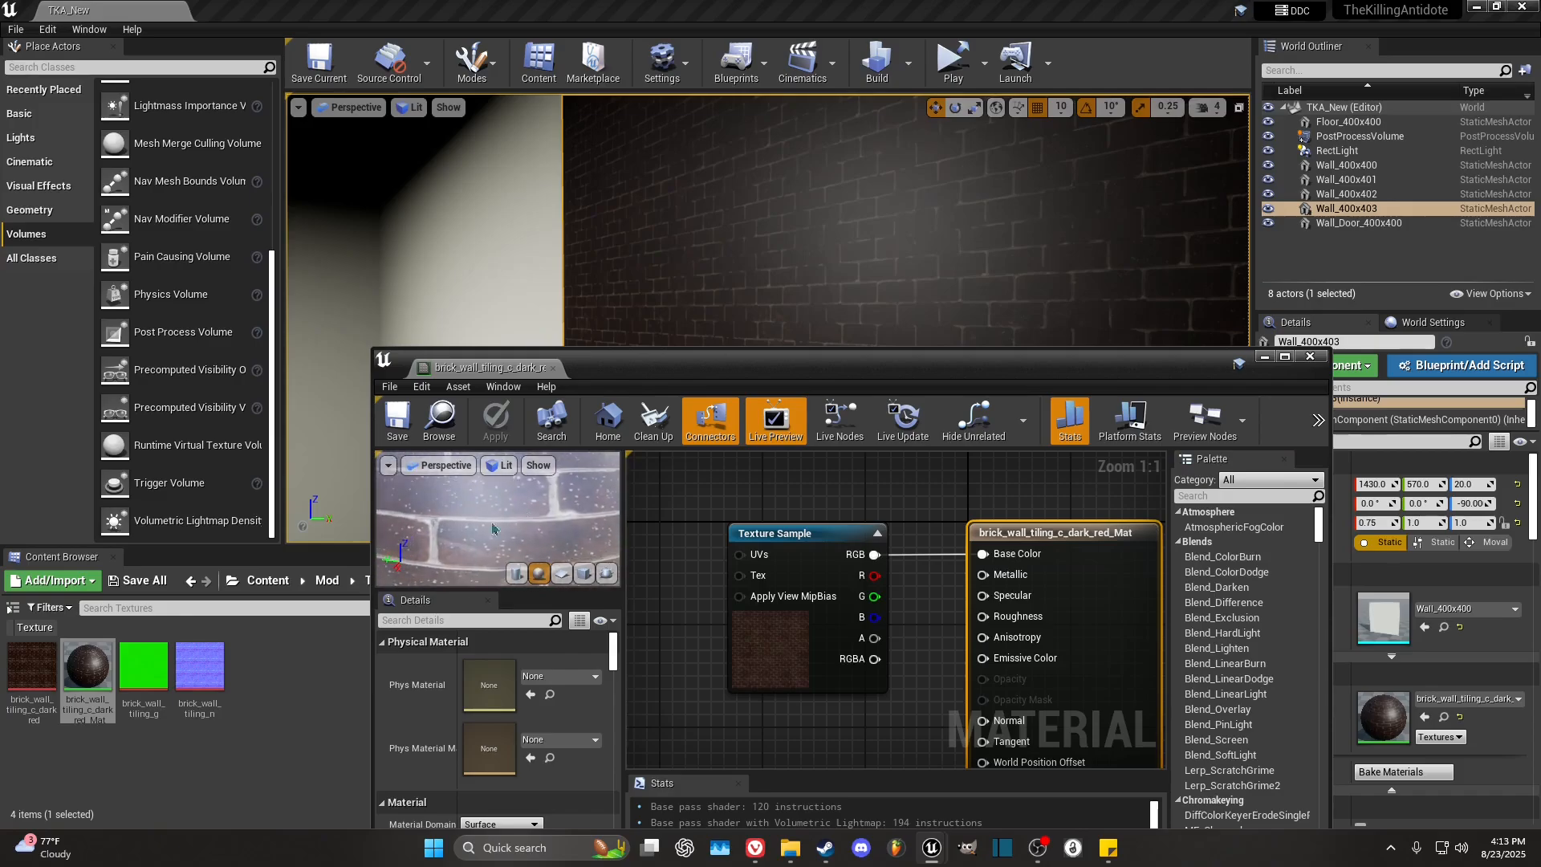
{"action": "scroll", "coordinate": [929, 502], "scroll_direction": "down", "scroll_amount": 4}
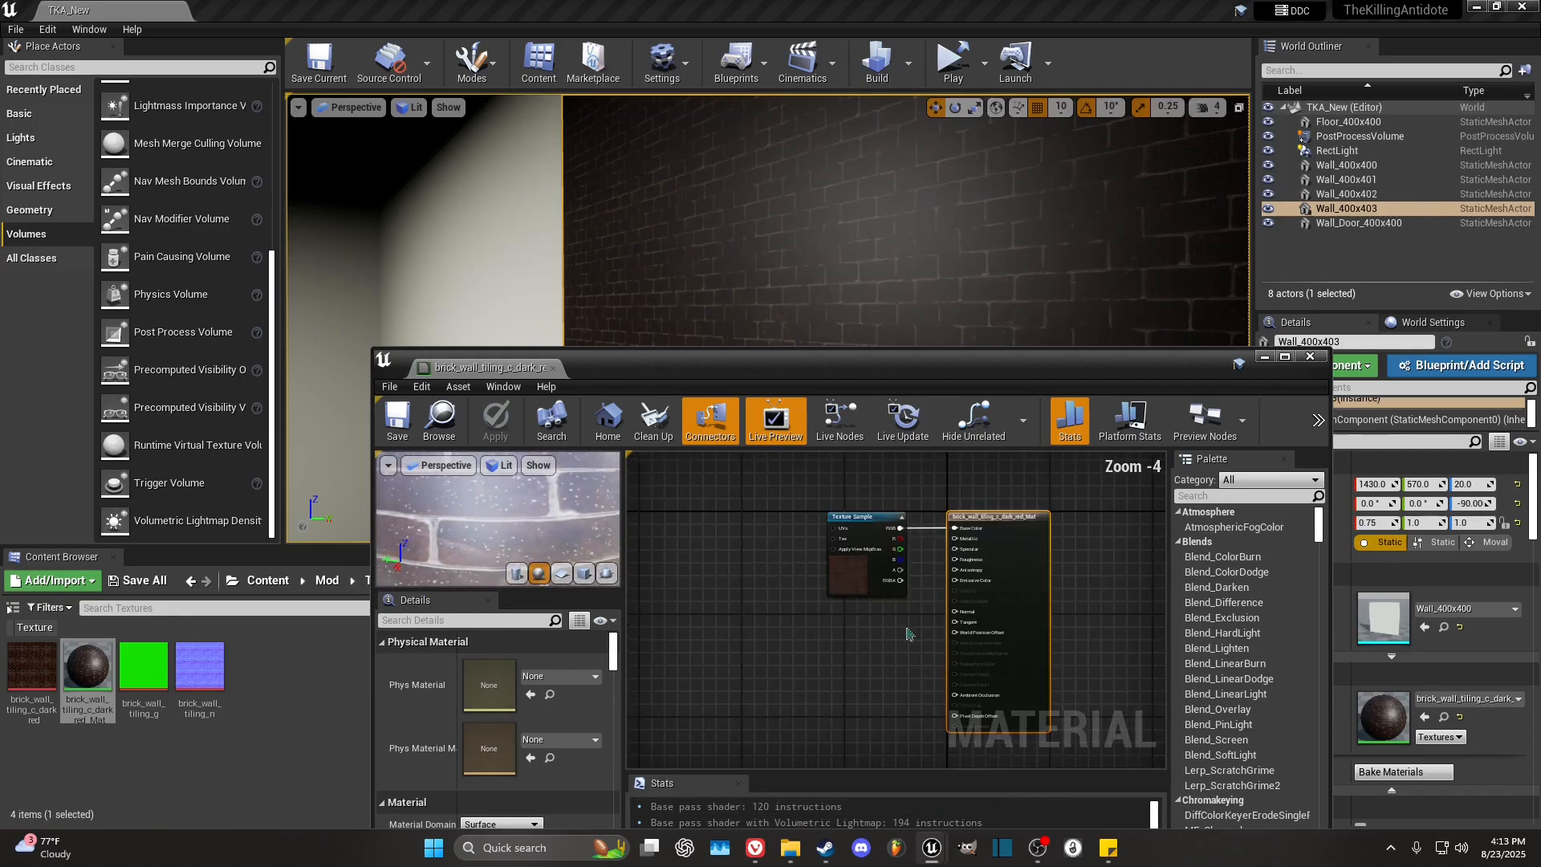
{"action": "right_click_drag", "start_coordinate": [989, 632], "coordinate": [944, 619]}
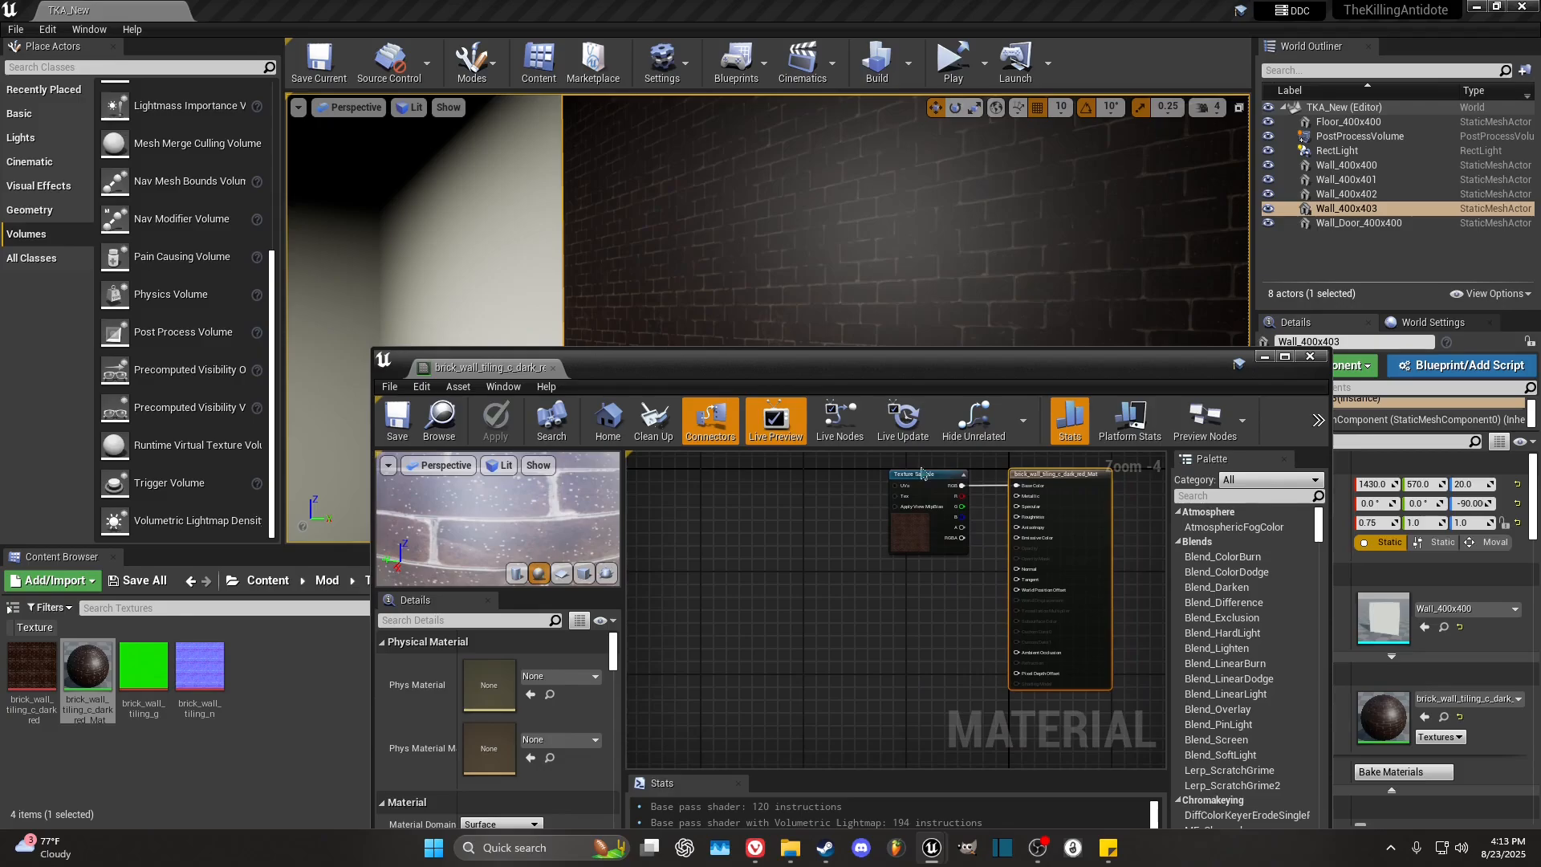
{"action": "left_click", "coordinate": [923, 475]}
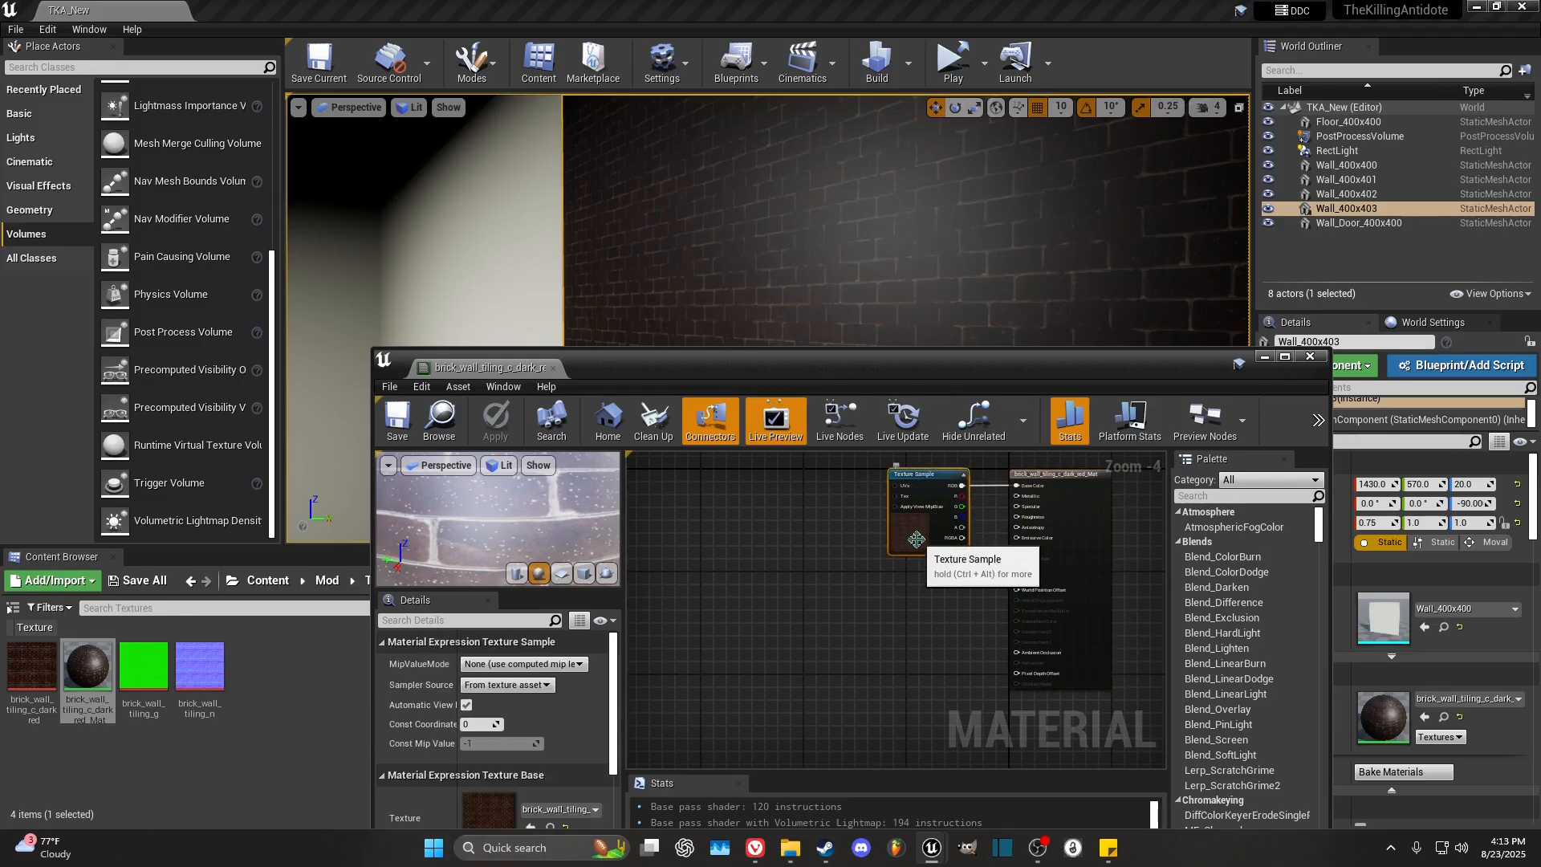
{"action": "scroll", "coordinate": [1055, 484], "scroll_direction": "up", "scroll_amount": 4}
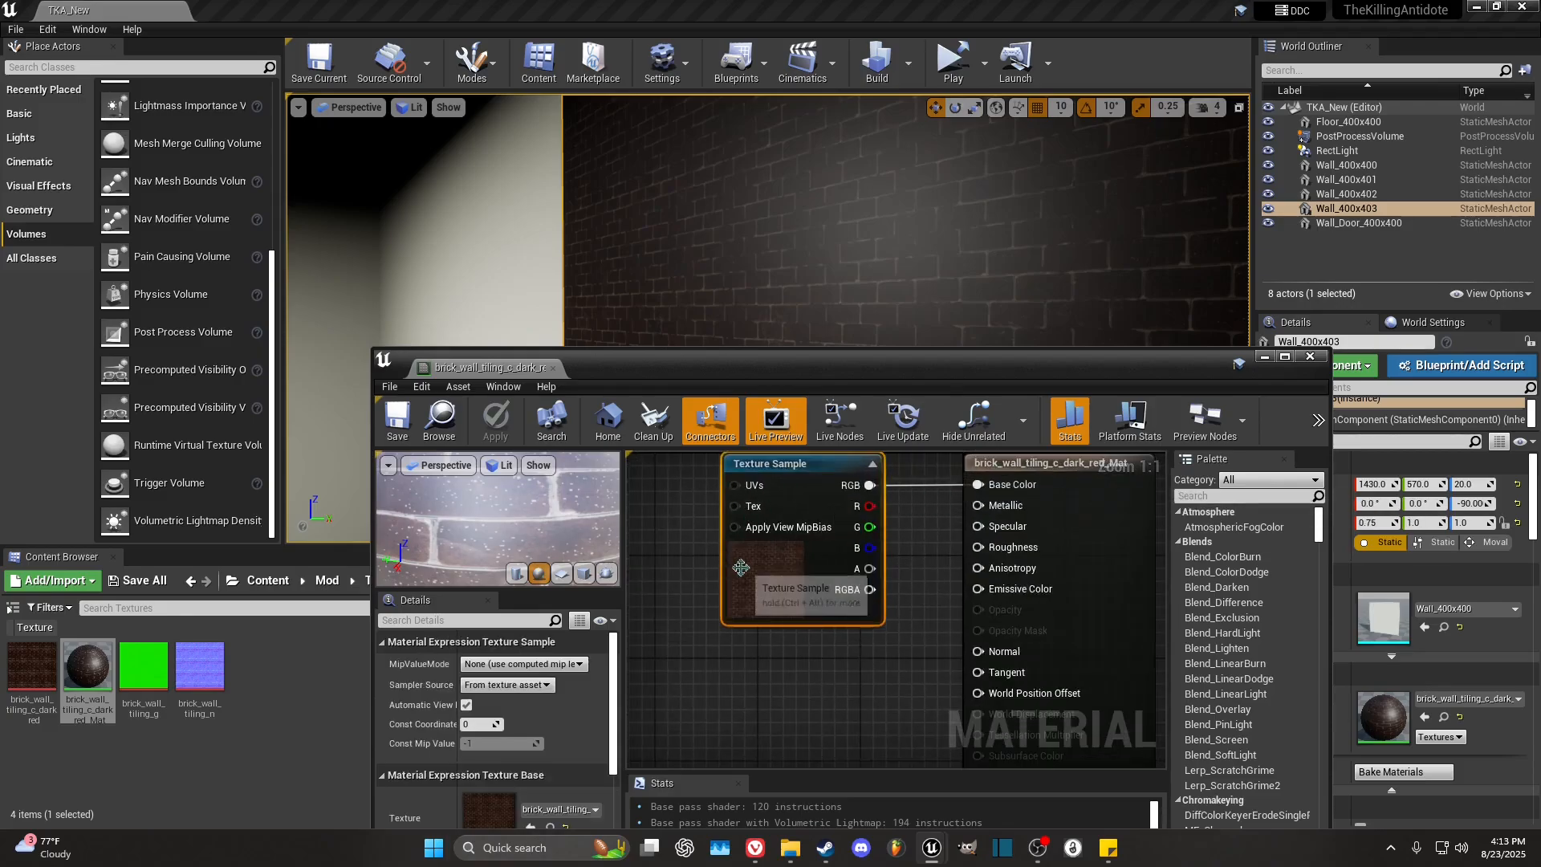
{"action": "scroll", "coordinate": [884, 626], "scroll_direction": "down", "scroll_amount": 6}
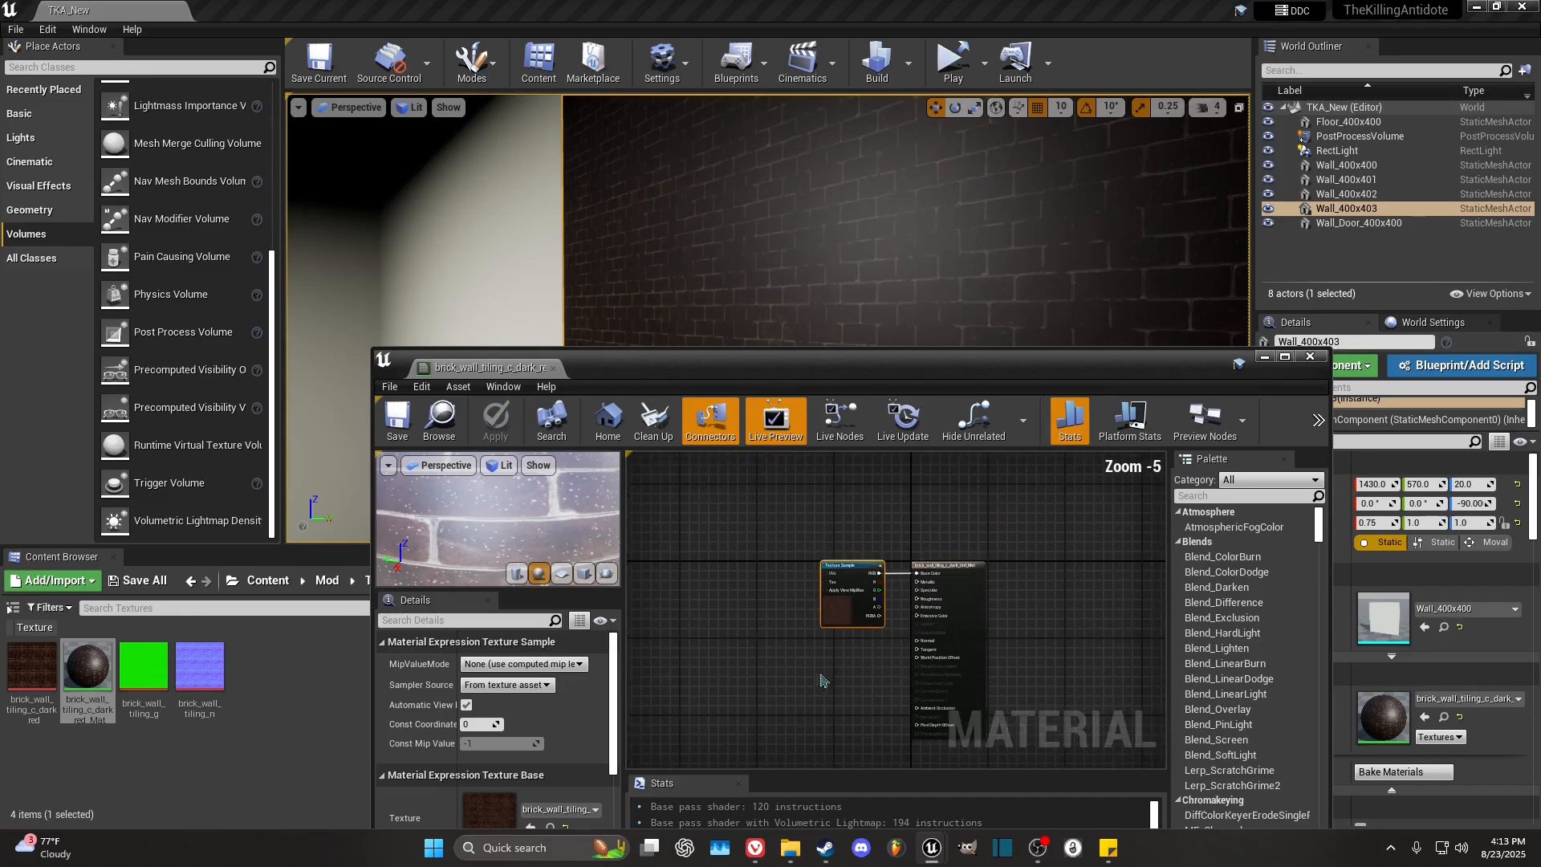
Step: Add brick_wall_tiling_g and brick_wall_tiling_n to the material graph as Texture Sample nodes below the existing one
{"action": "right_click_drag", "start_coordinate": [822, 680], "coordinate": [841, 636]}
{"action": "left_click", "coordinate": [128, 667]}
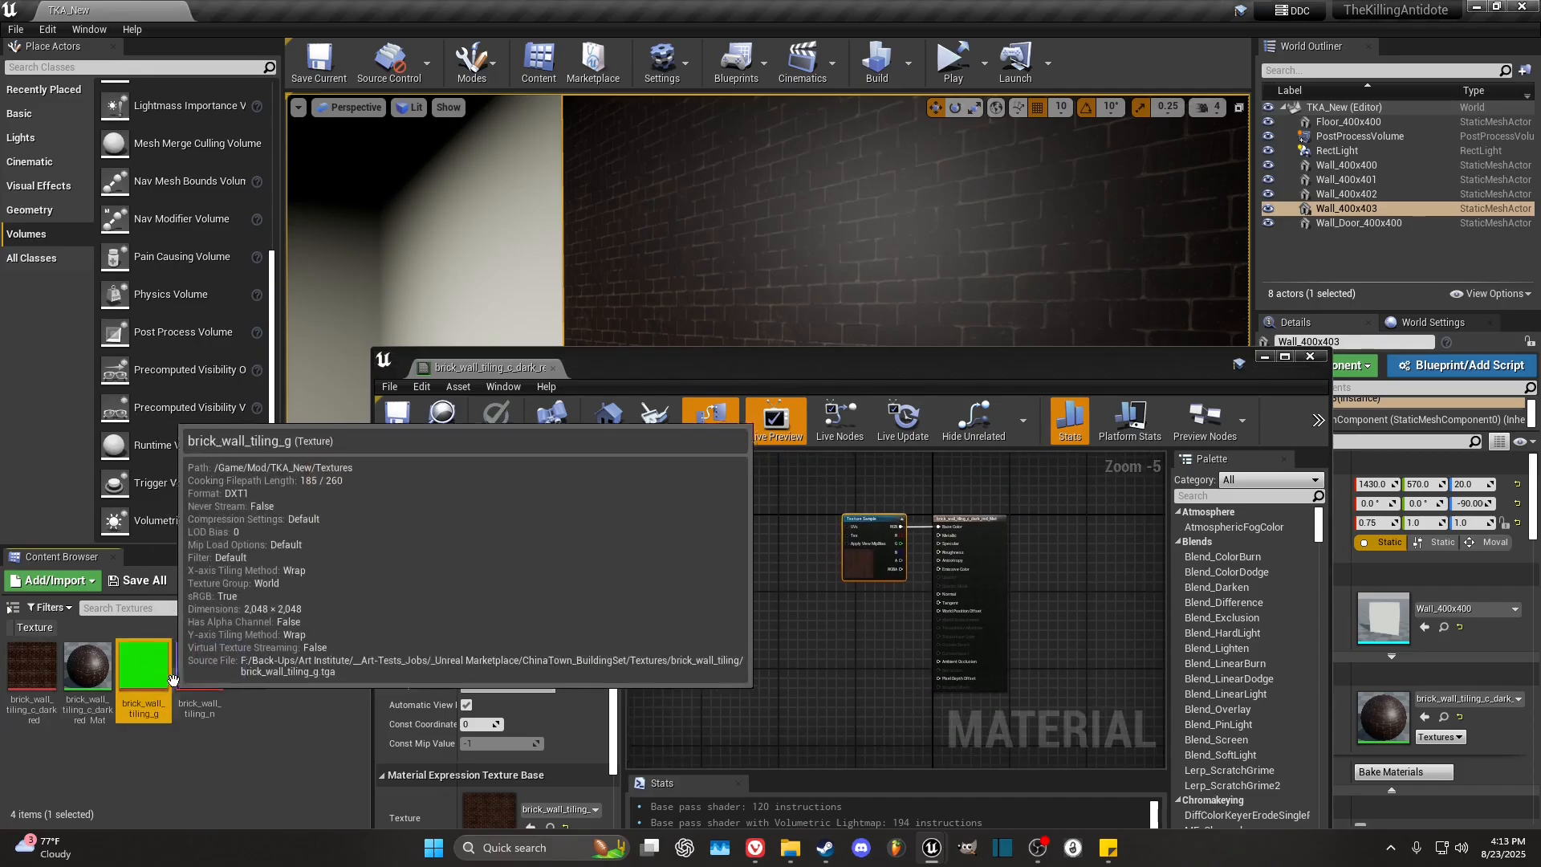
{"action": "left_click", "coordinate": [207, 692], "text": "ctrl"}
{"action": "left_click_drag", "start_coordinate": [207, 692], "coordinate": [862, 683]}
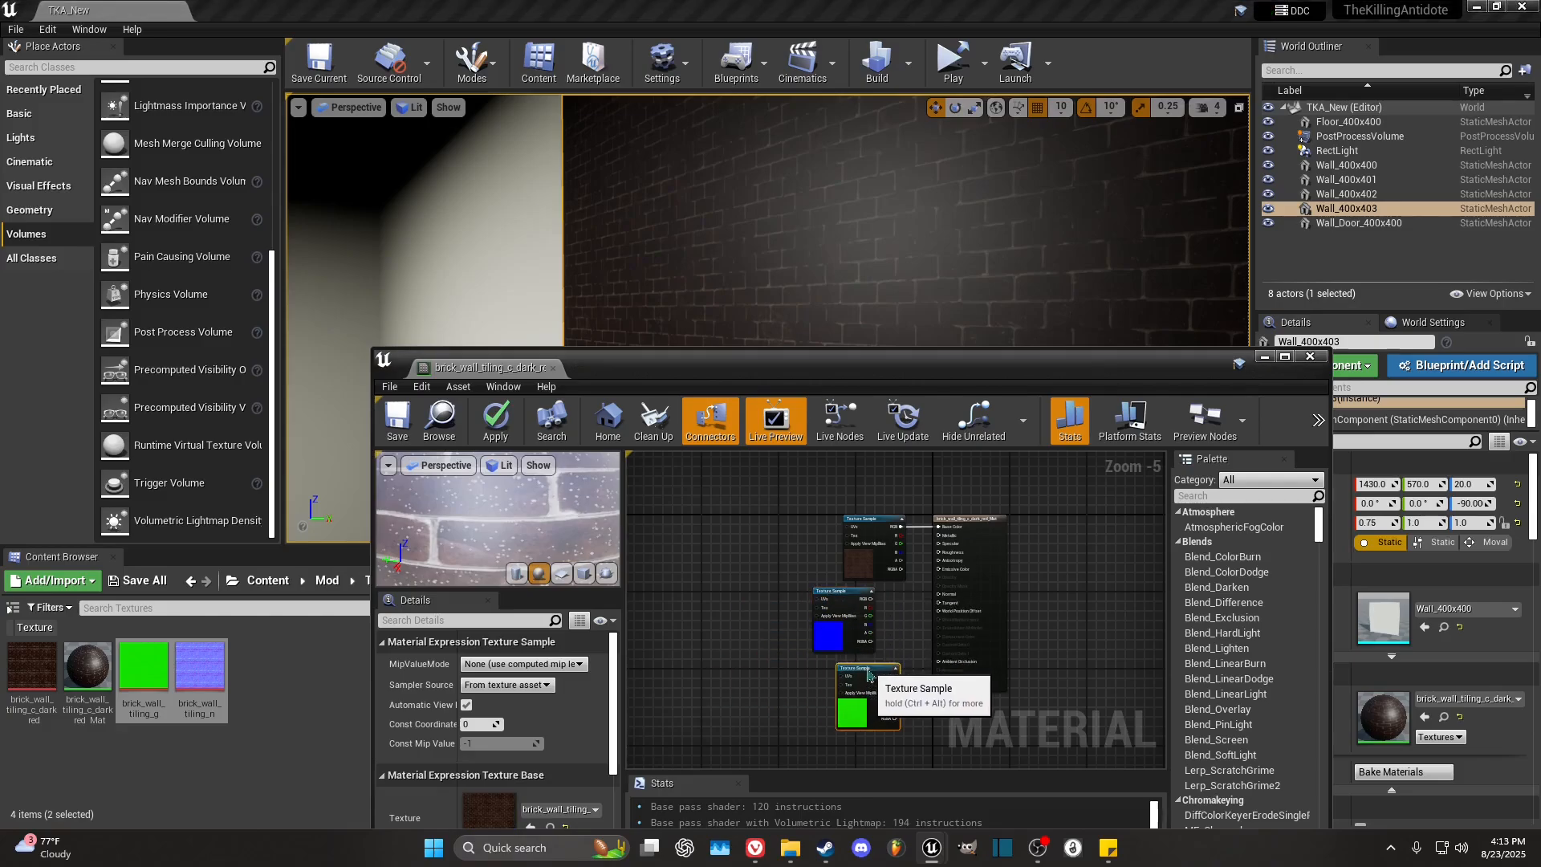
{"action": "scroll", "coordinate": [1080, 662], "scroll_direction": "up", "scroll_amount": 2}
{"action": "right_click_drag", "start_coordinate": [1045, 660], "coordinate": [1144, 650]}
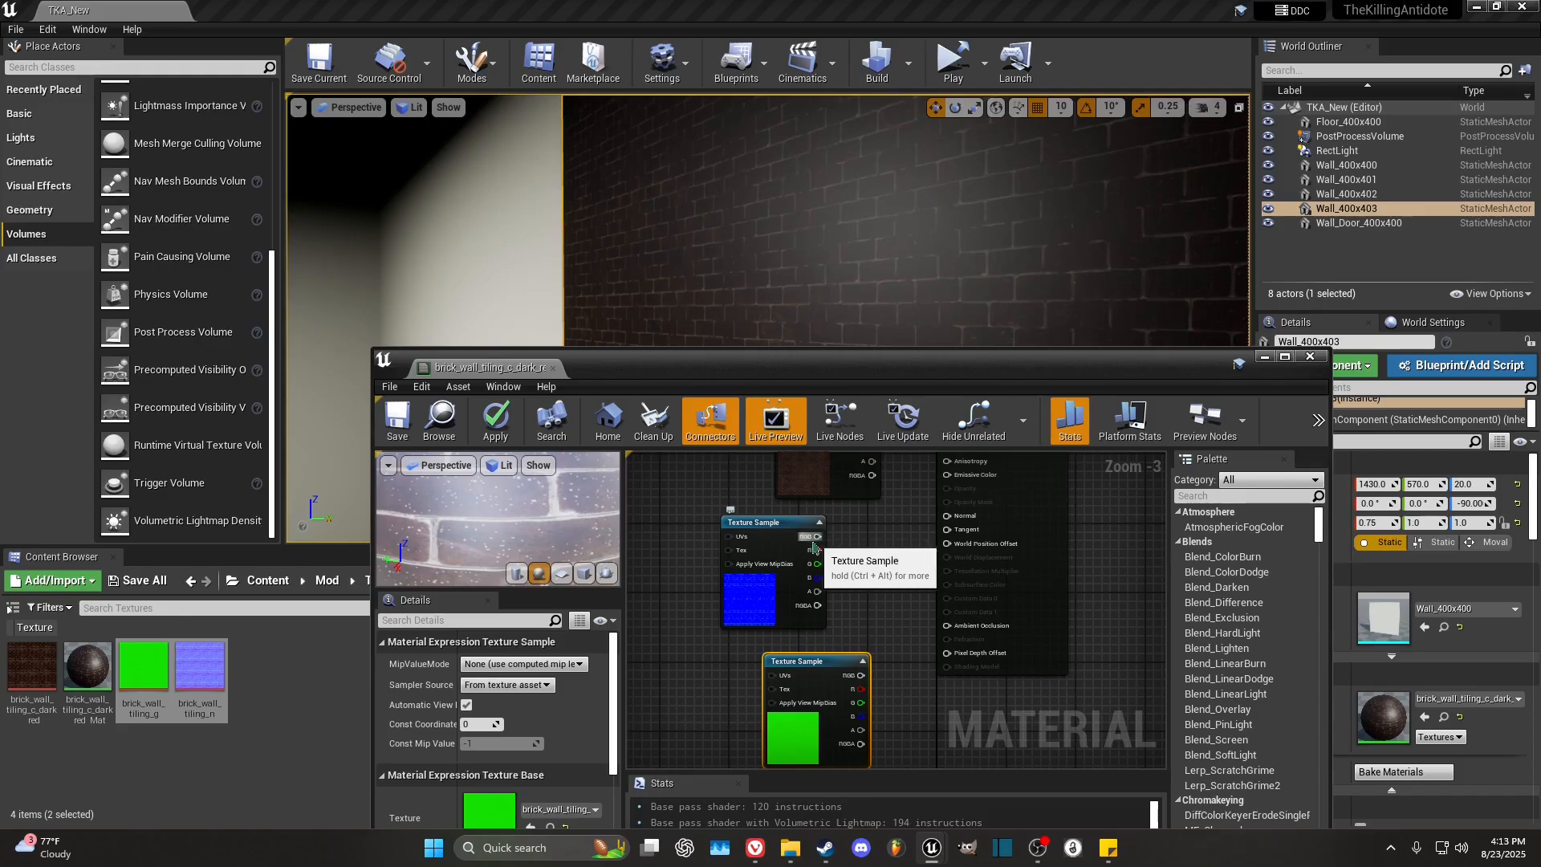
Step: Connect the blue normal-map texture's RGB output to the material's Normal input, and check the bricks in the preview
{"action": "scroll", "coordinate": [815, 544], "scroll_direction": "up", "scroll_amount": 3}
{"action": "left_click_drag", "start_coordinate": [820, 536], "coordinate": [1024, 517]}
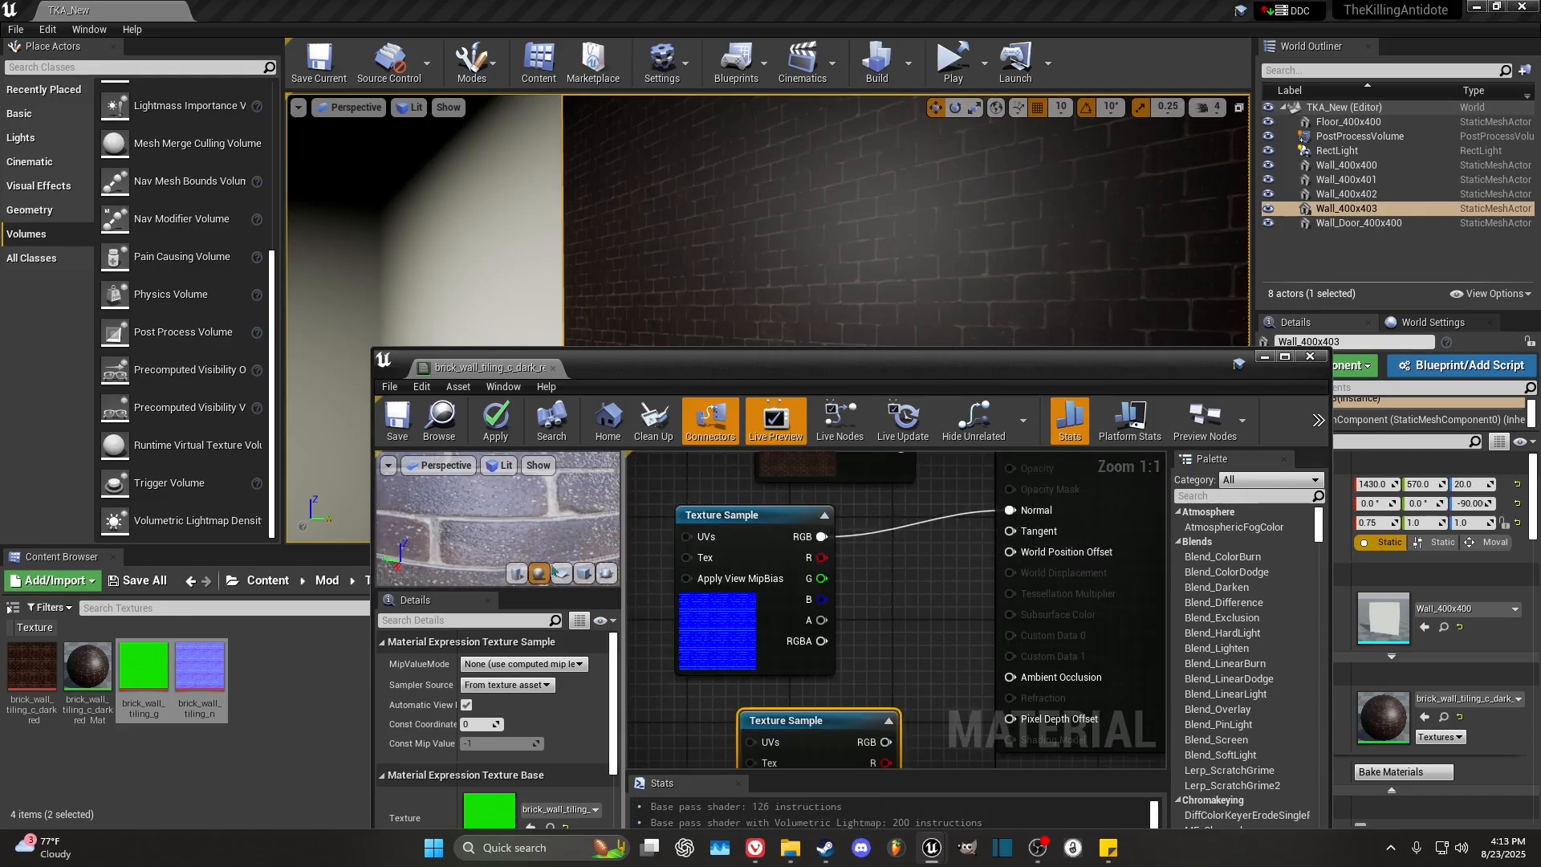
{"action": "scroll", "coordinate": [496, 532], "scroll_direction": "down", "scroll_amount": 6}
{"action": "scroll", "coordinate": [495, 532], "scroll_direction": "up", "scroll_amount": 8}
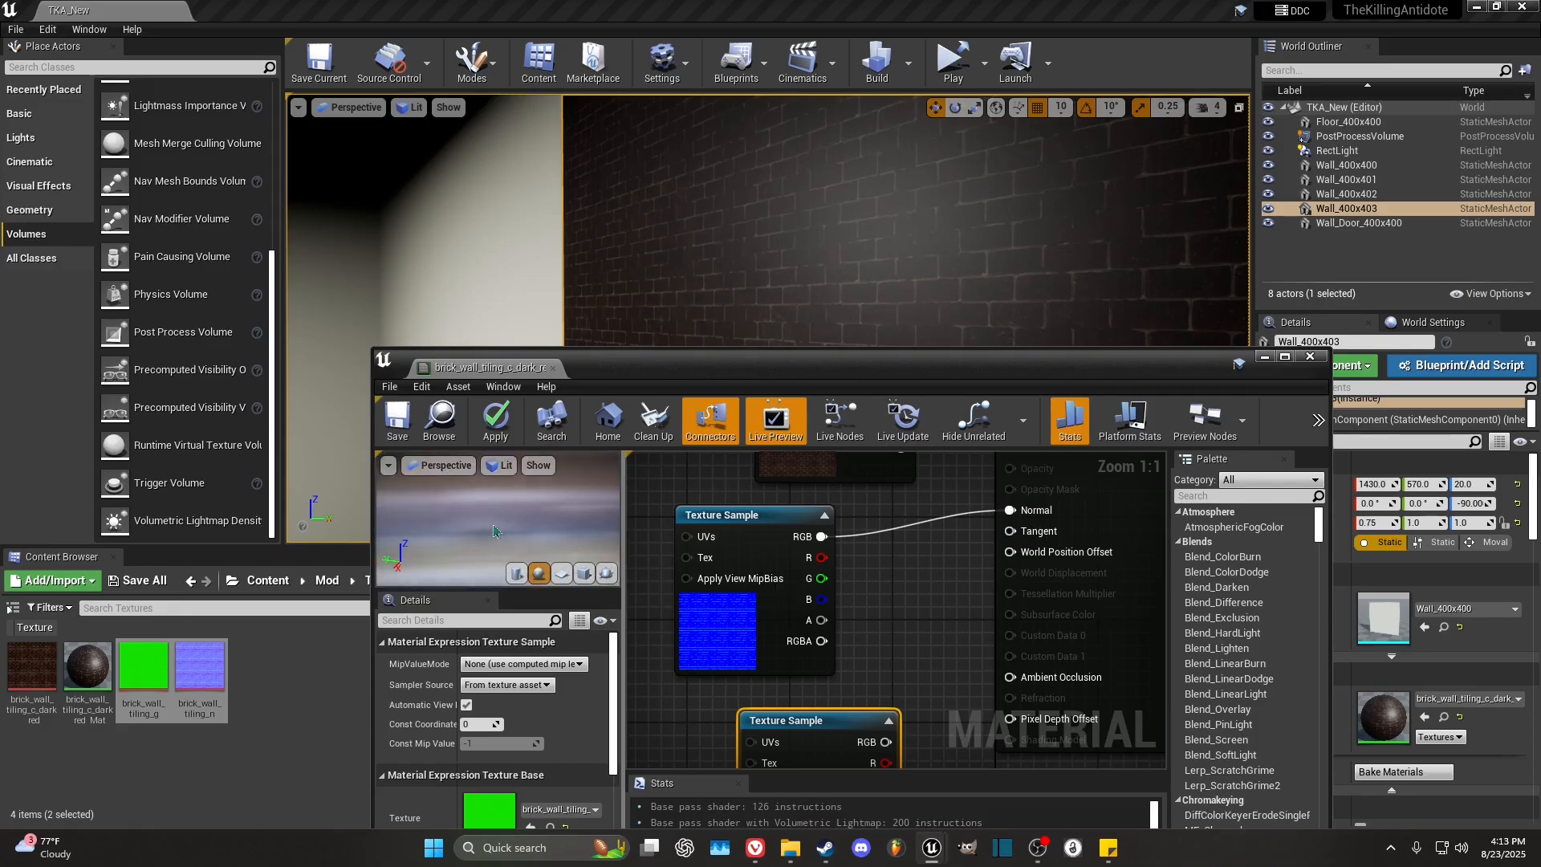
{"action": "scroll", "coordinate": [504, 531], "scroll_direction": "down", "scroll_amount": 3}
{"action": "scroll", "coordinate": [504, 531], "scroll_direction": "up", "scroll_amount": 5}
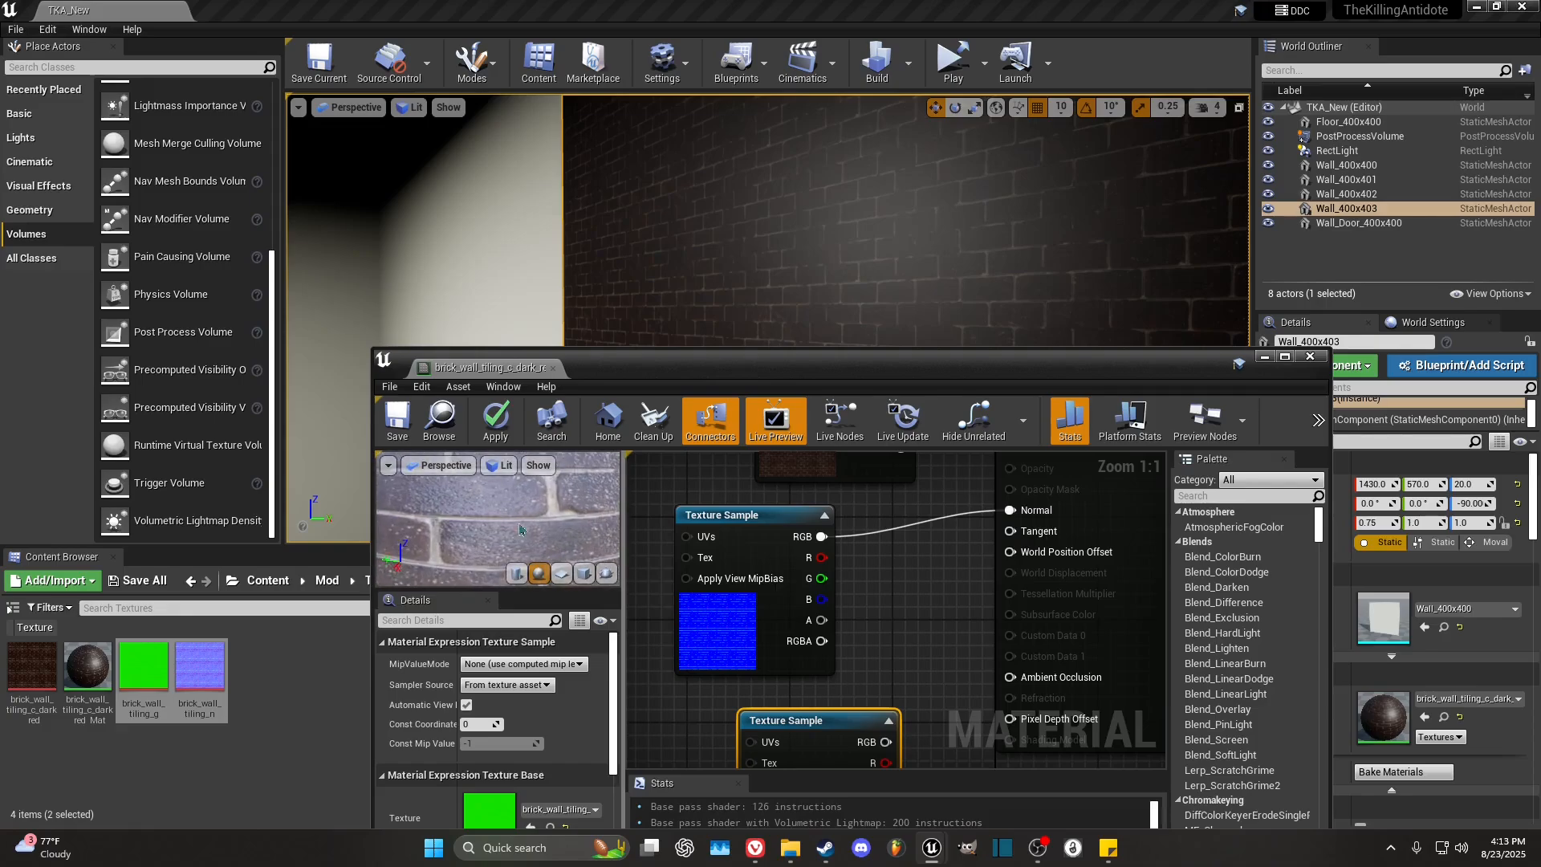
{"action": "mouse_move", "coordinate": [505, 531]}
{"action": "left_mouse_down"}
{"action": "mouse_move", "coordinate": [542, 522]}
{"action": "mouse_move", "coordinate": [530, 528]}
{"action": "left_mouse_up"}
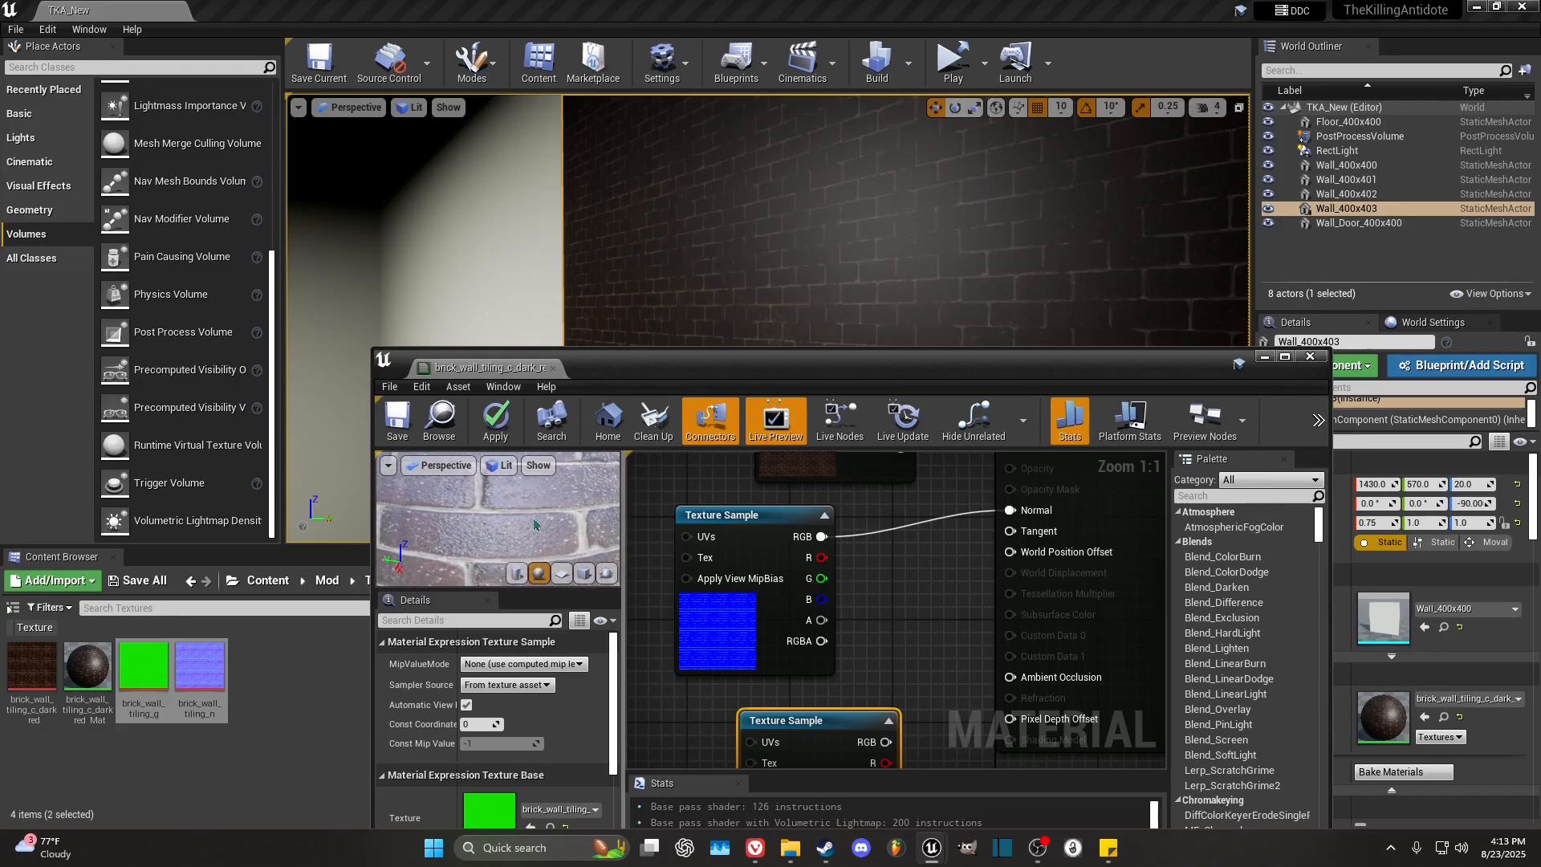
{"action": "scroll", "coordinate": [908, 623], "scroll_direction": "down", "scroll_amount": 1}
Step: Connect the green brick_wall_tiling_g texture's RGB output to the material's Pixel Depth Offset input
{"action": "left_click", "coordinate": [913, 639]}
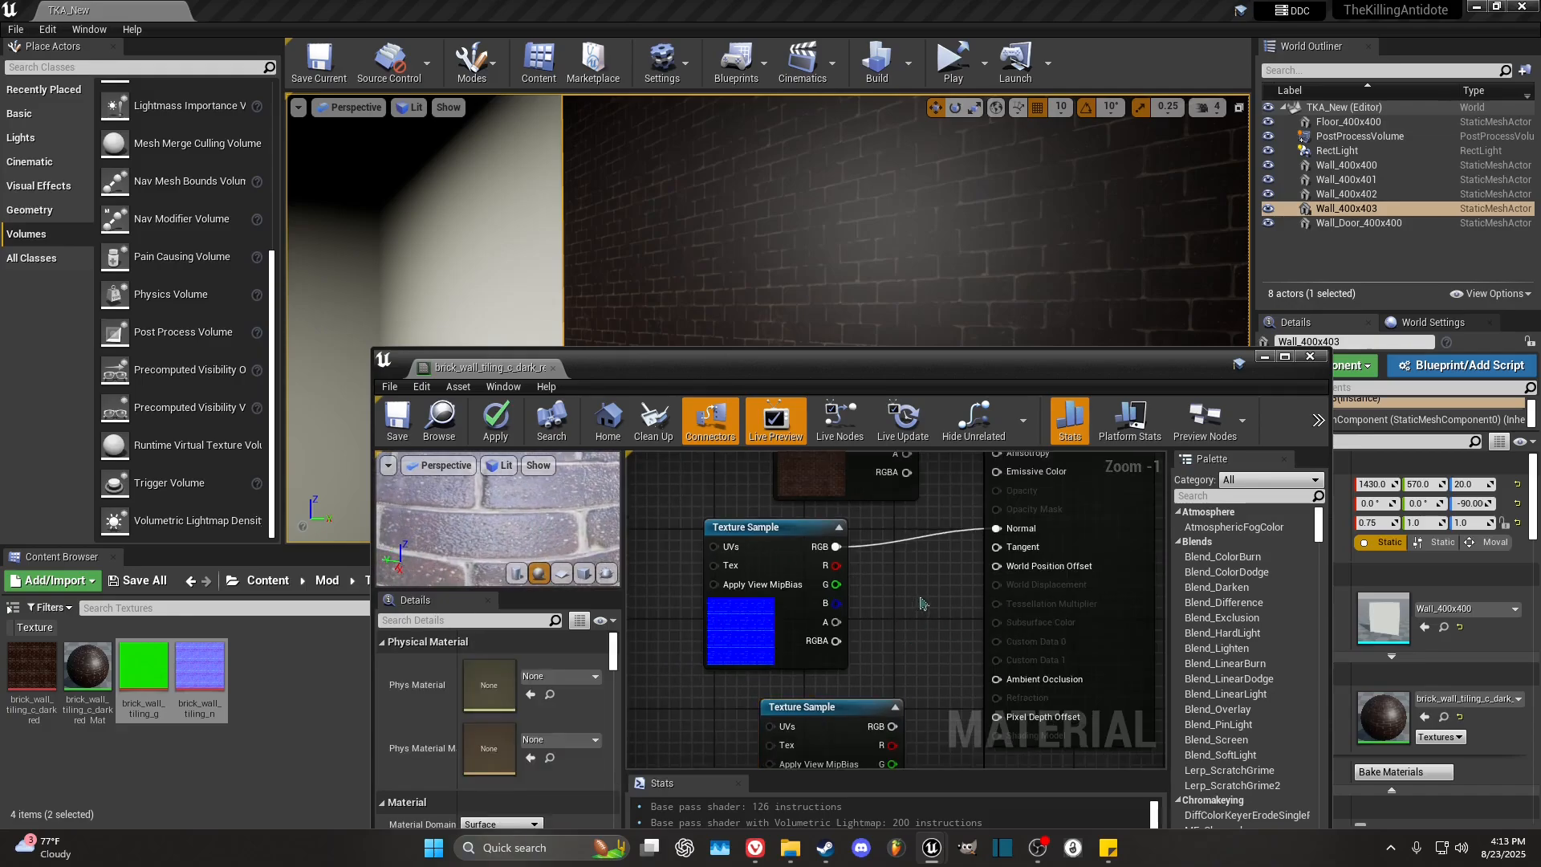
{"action": "right_click_drag", "start_coordinate": [913, 640], "coordinate": [919, 527]}
{"action": "left_click", "coordinate": [864, 601]}
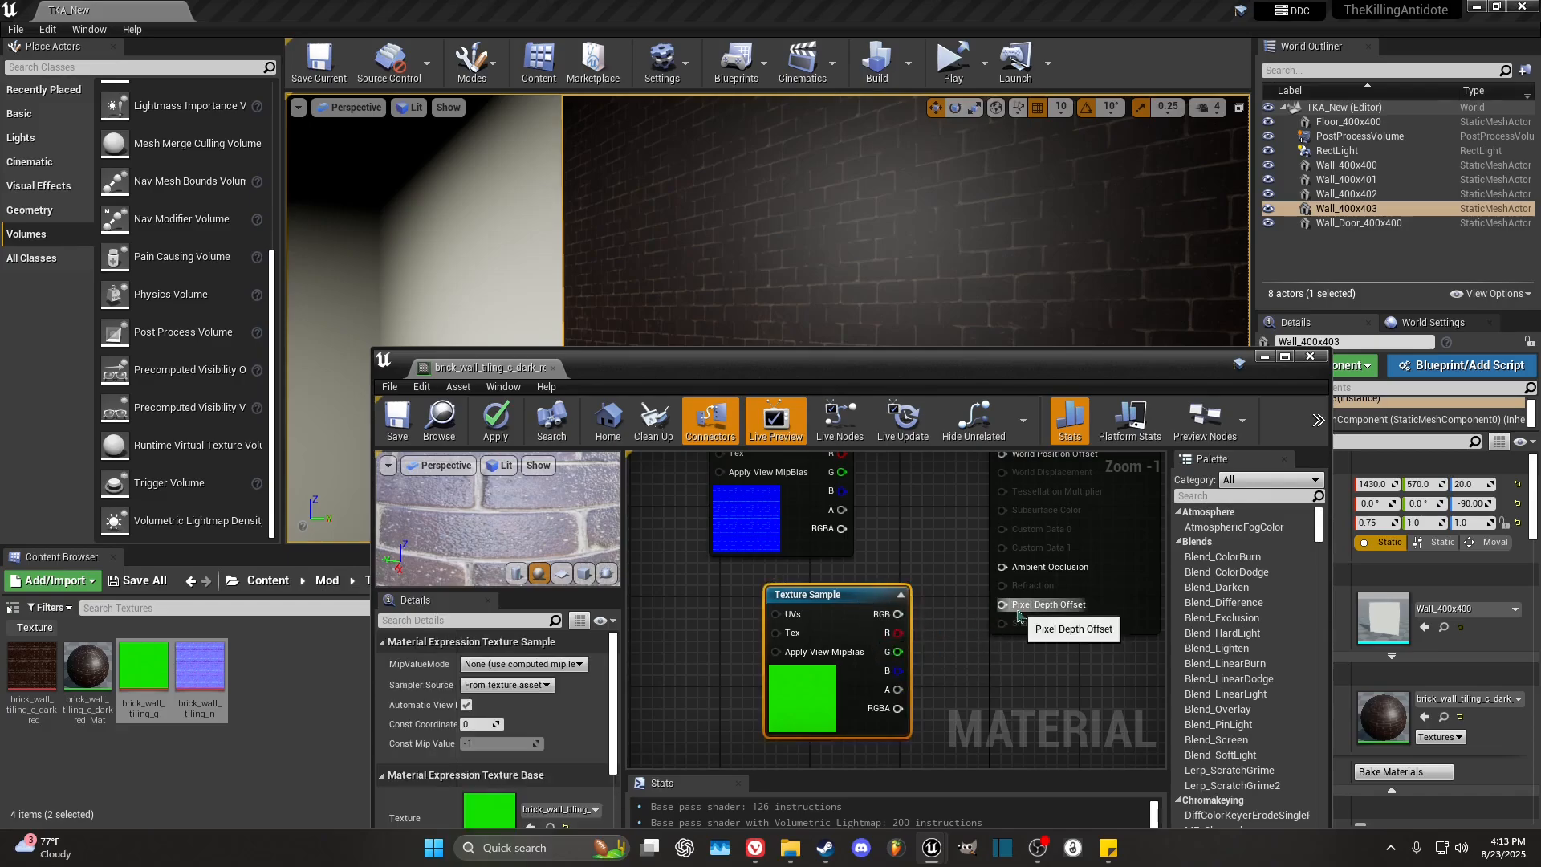
{"action": "scroll", "coordinate": [1018, 615], "scroll_direction": "down", "scroll_amount": 1}
{"action": "right_click_drag", "start_coordinate": [964, 546], "coordinate": [897, 633]}
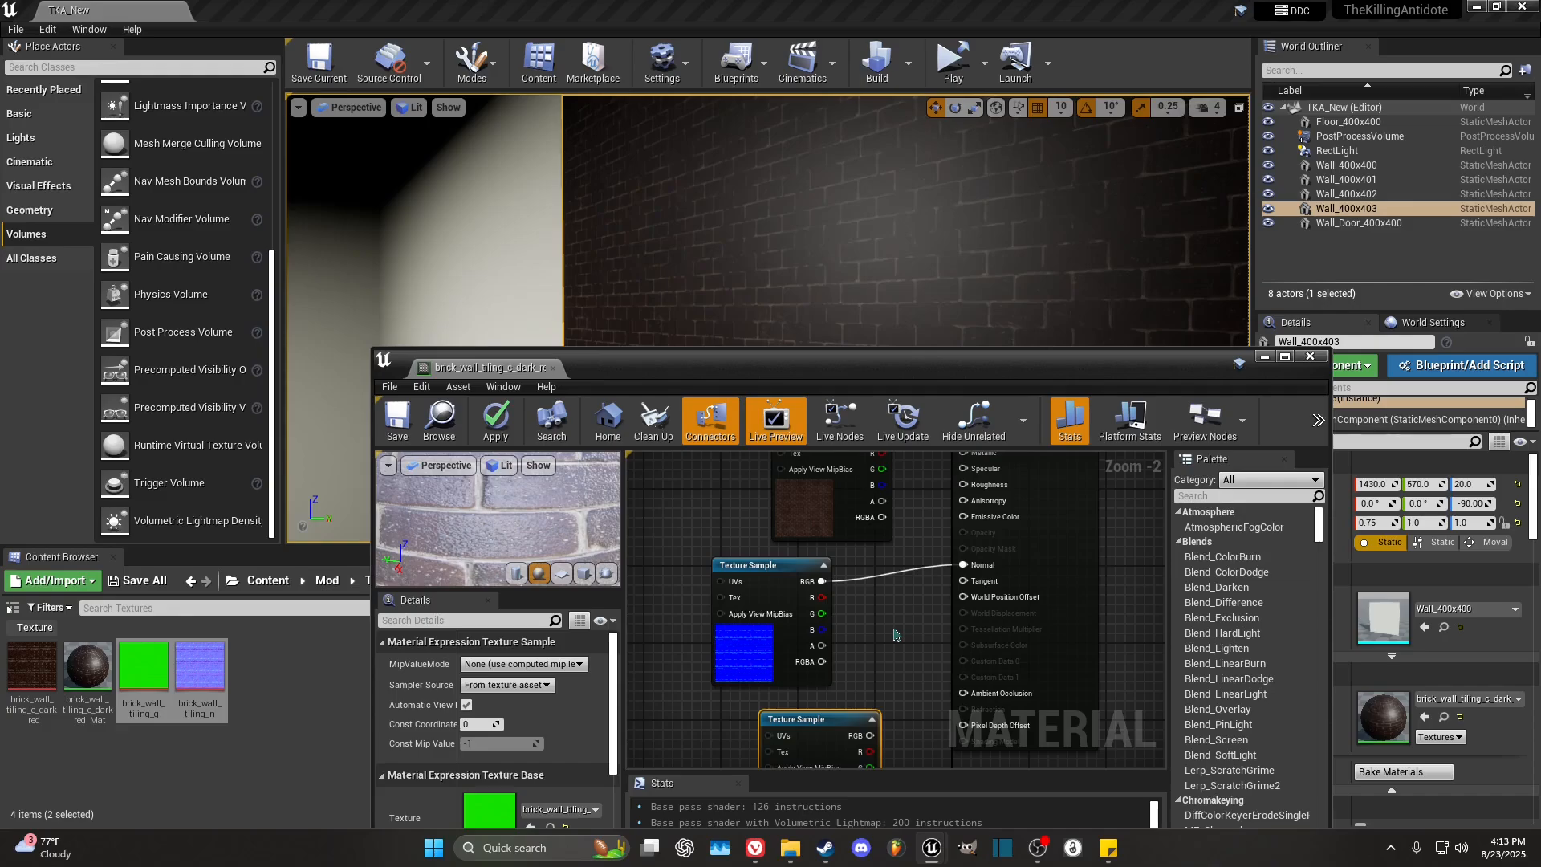
{"action": "right_click_drag", "start_coordinate": [897, 635], "coordinate": [888, 613]}
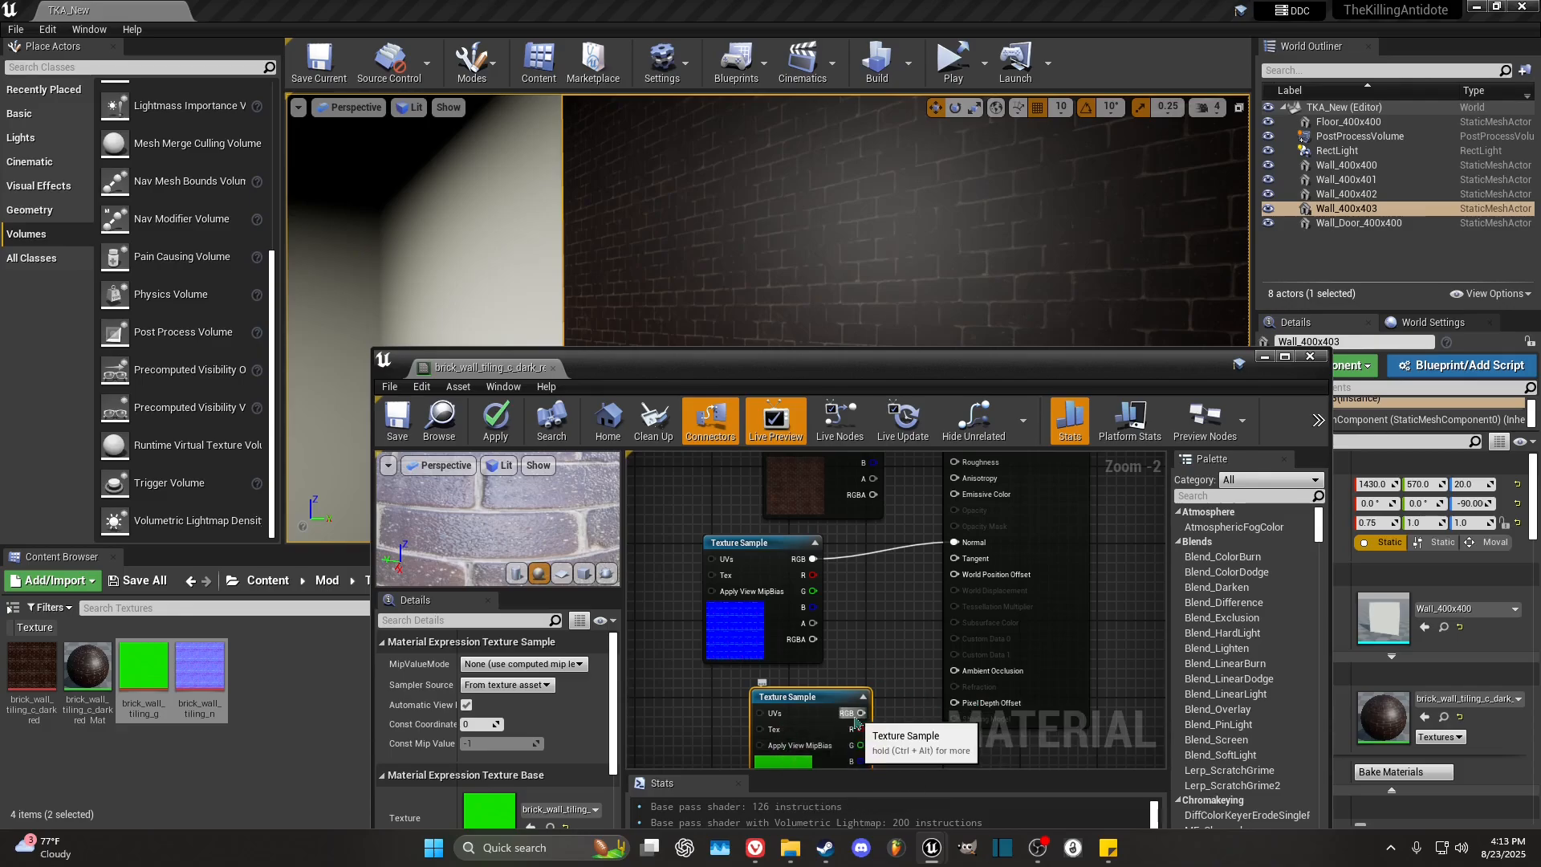
{"action": "left_click_drag", "start_coordinate": [860, 713], "coordinate": [954, 704]}
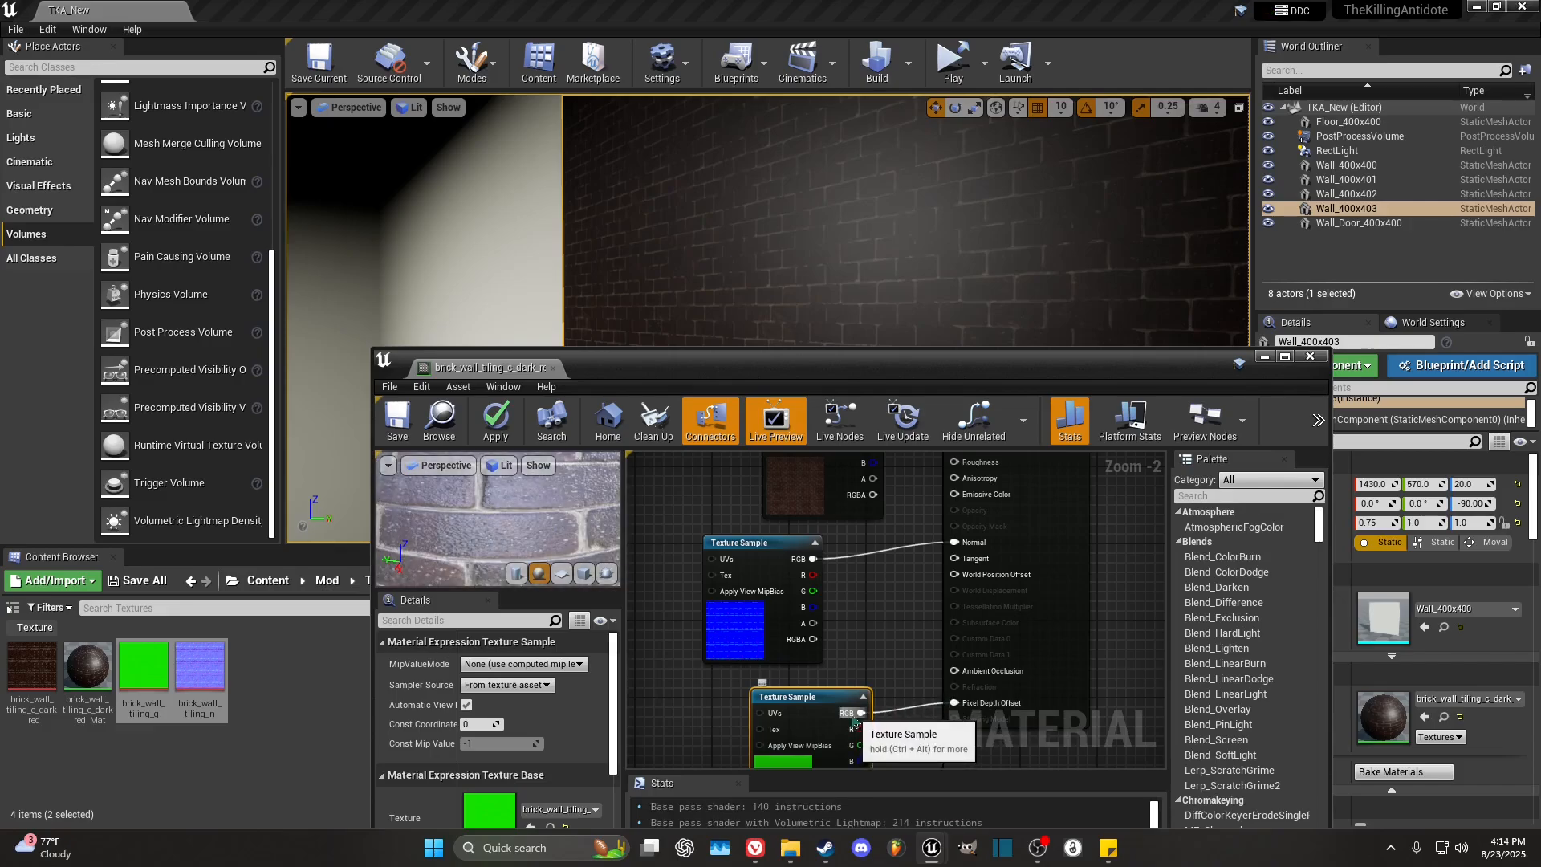
Step: Connect the green texture's RGB output to the material's Roughness input as well, and check the node graph
{"action": "left_click_drag", "start_coordinate": [859, 713], "coordinate": [957, 609]}
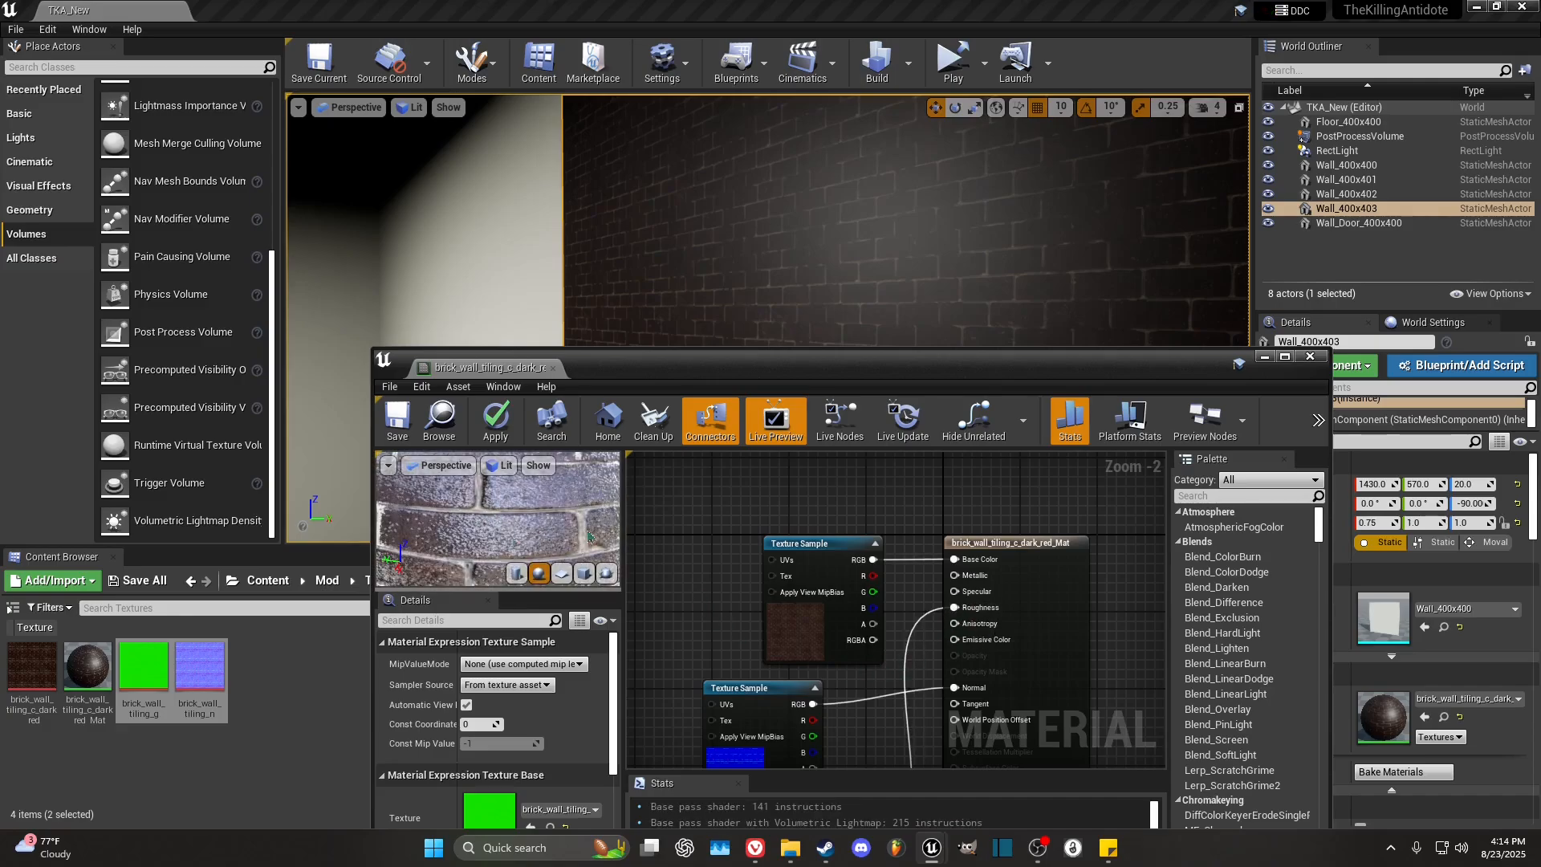
{"action": "scroll", "coordinate": [755, 607], "scroll_direction": "down", "scroll_amount": 4}
{"action": "scroll", "coordinate": [814, 663], "scroll_direction": "up", "scroll_amount": 4}
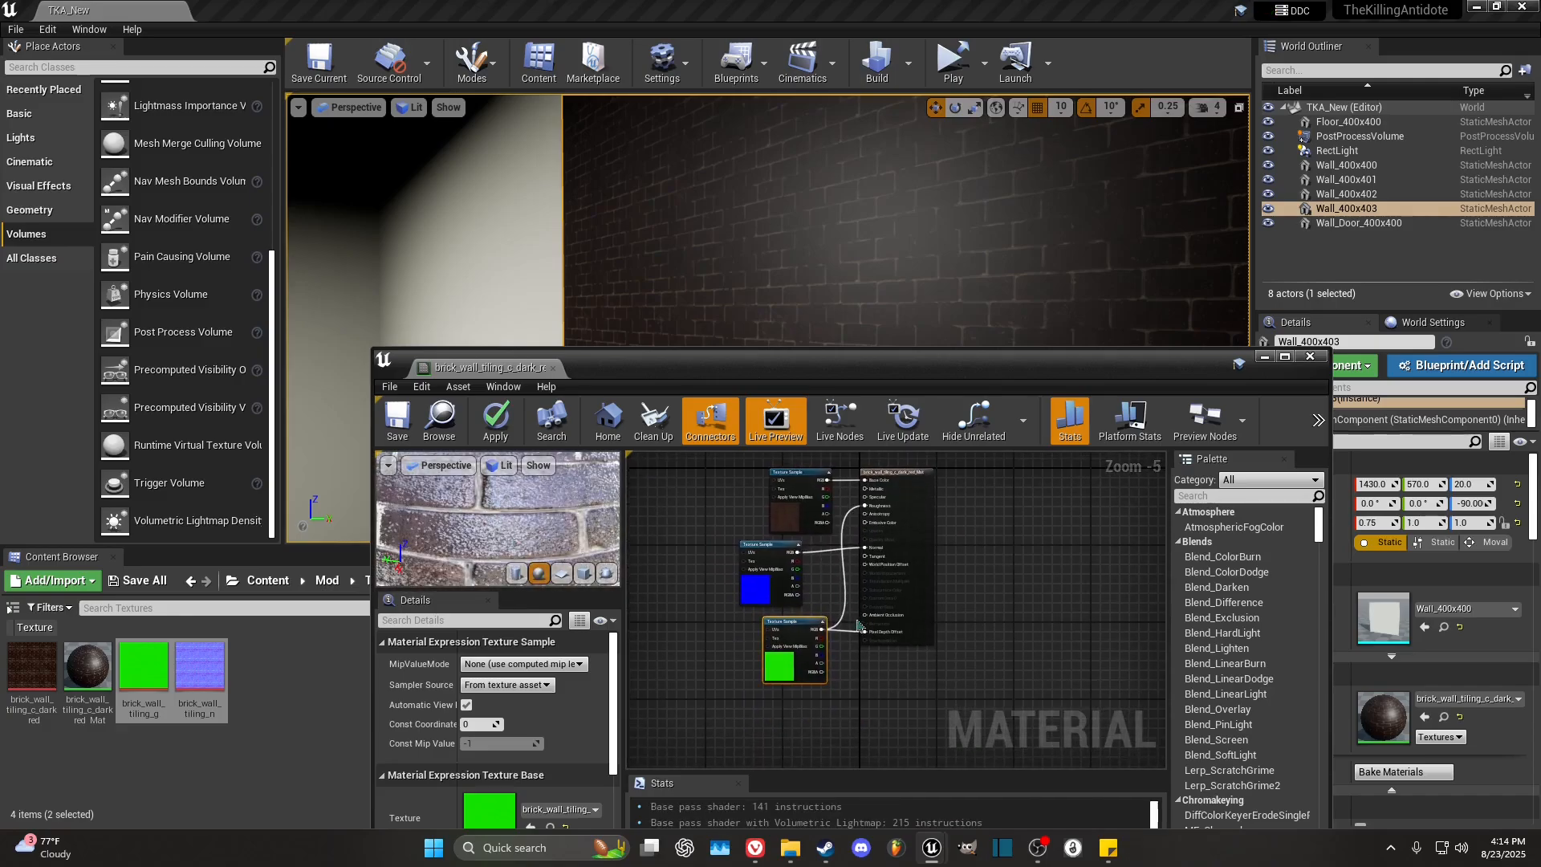
Step: Break all links to the brick material's Pixel Depth Offset input and maximize the material editor window
{"action": "right_click", "coordinate": [915, 615]}
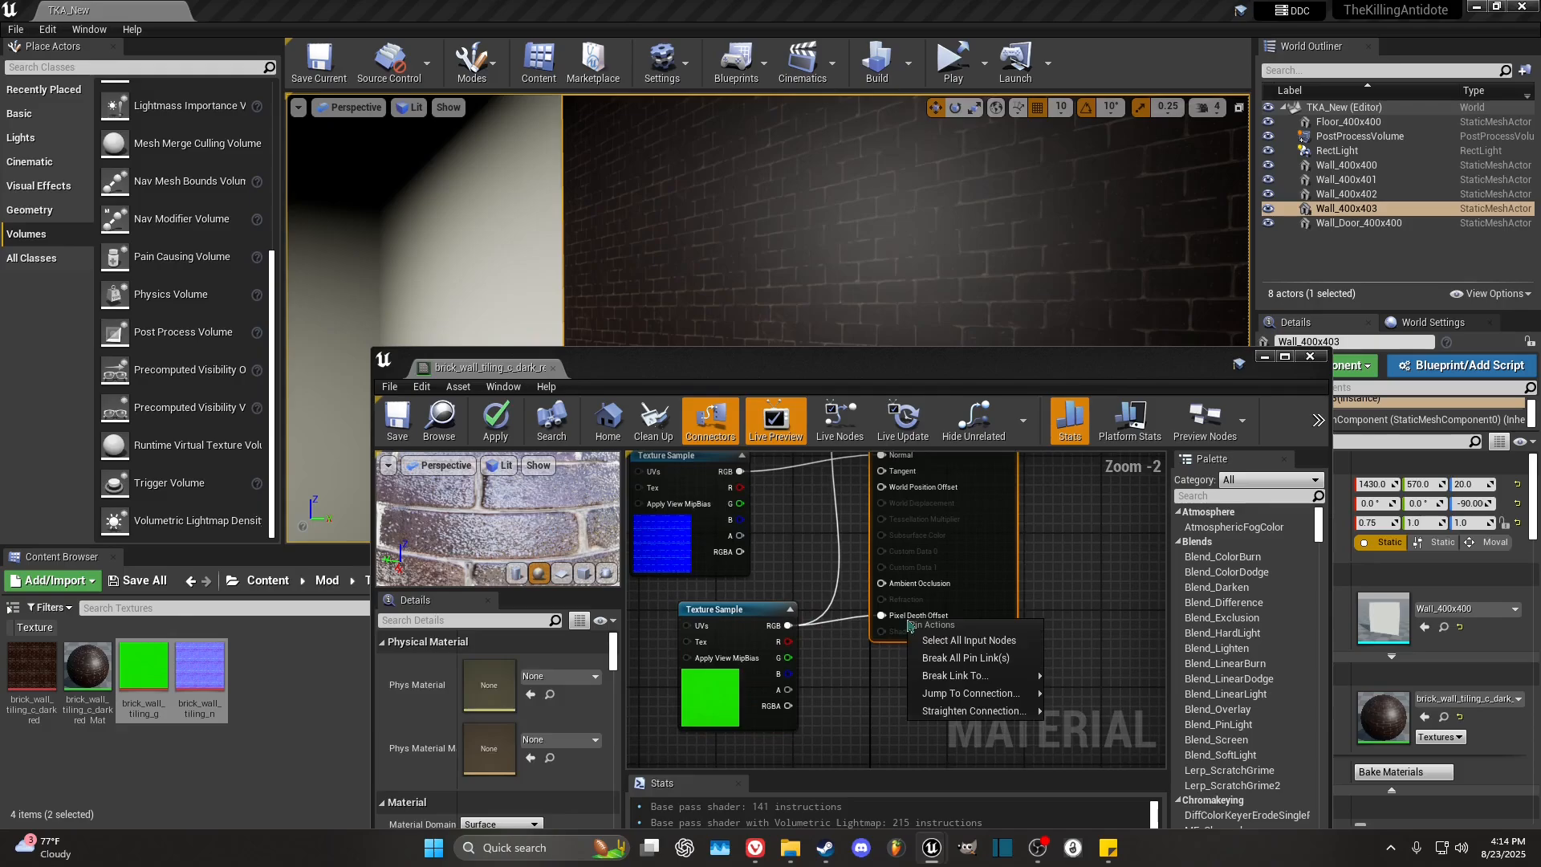
{"action": "left_click", "coordinate": [969, 665]}
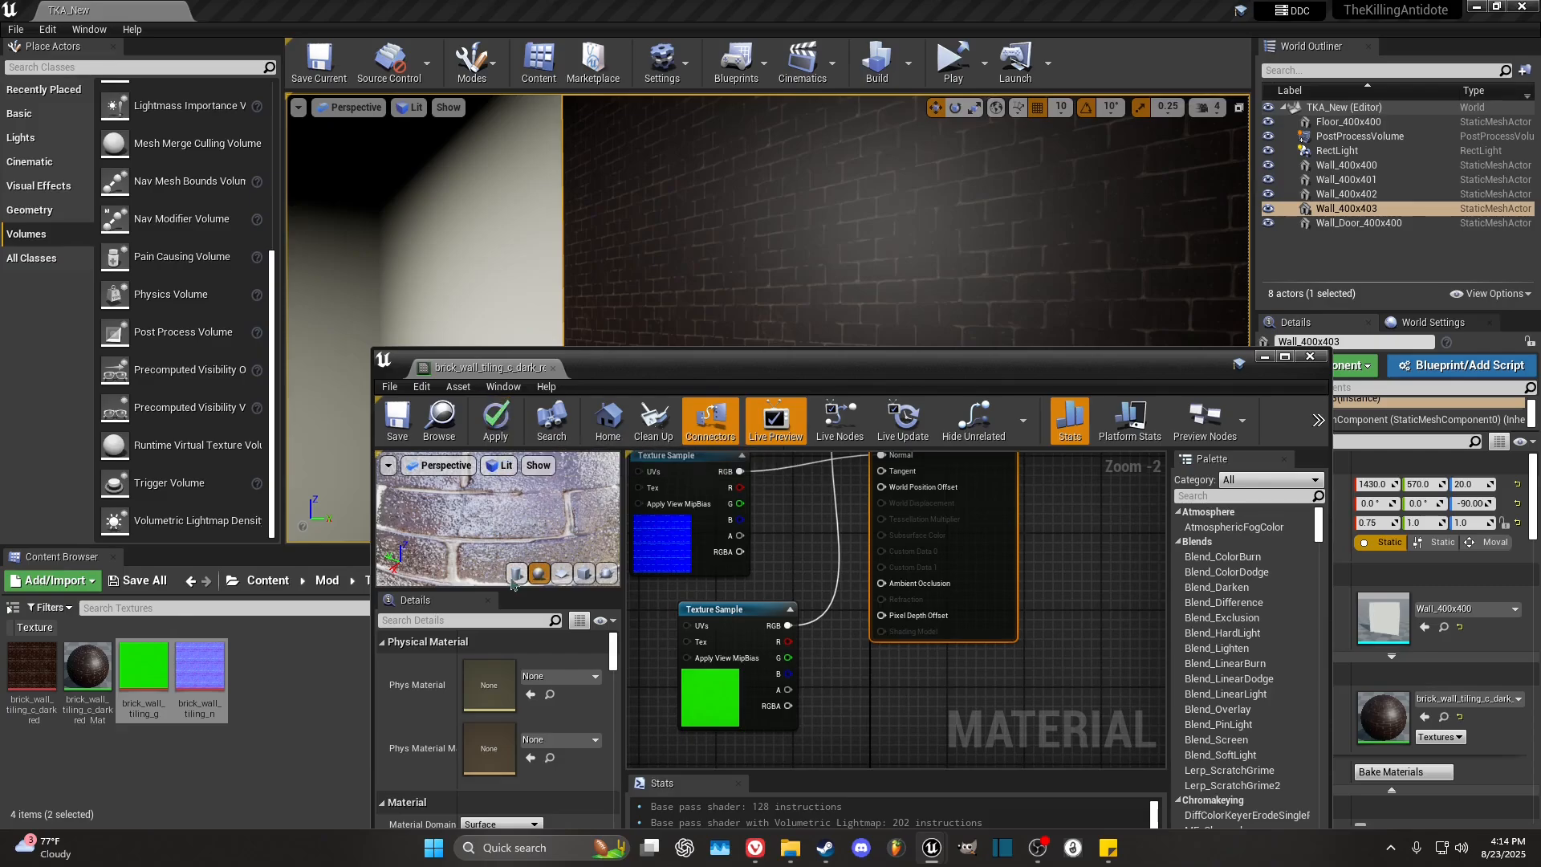
{"action": "left_click_drag", "start_coordinate": [799, 368], "coordinate": [795, 4]}
Step: Assign PM_Concrete as the physical material of the brick wall material
{"action": "scroll", "coordinate": [237, 261], "scroll_direction": "down", "scroll_amount": 6}
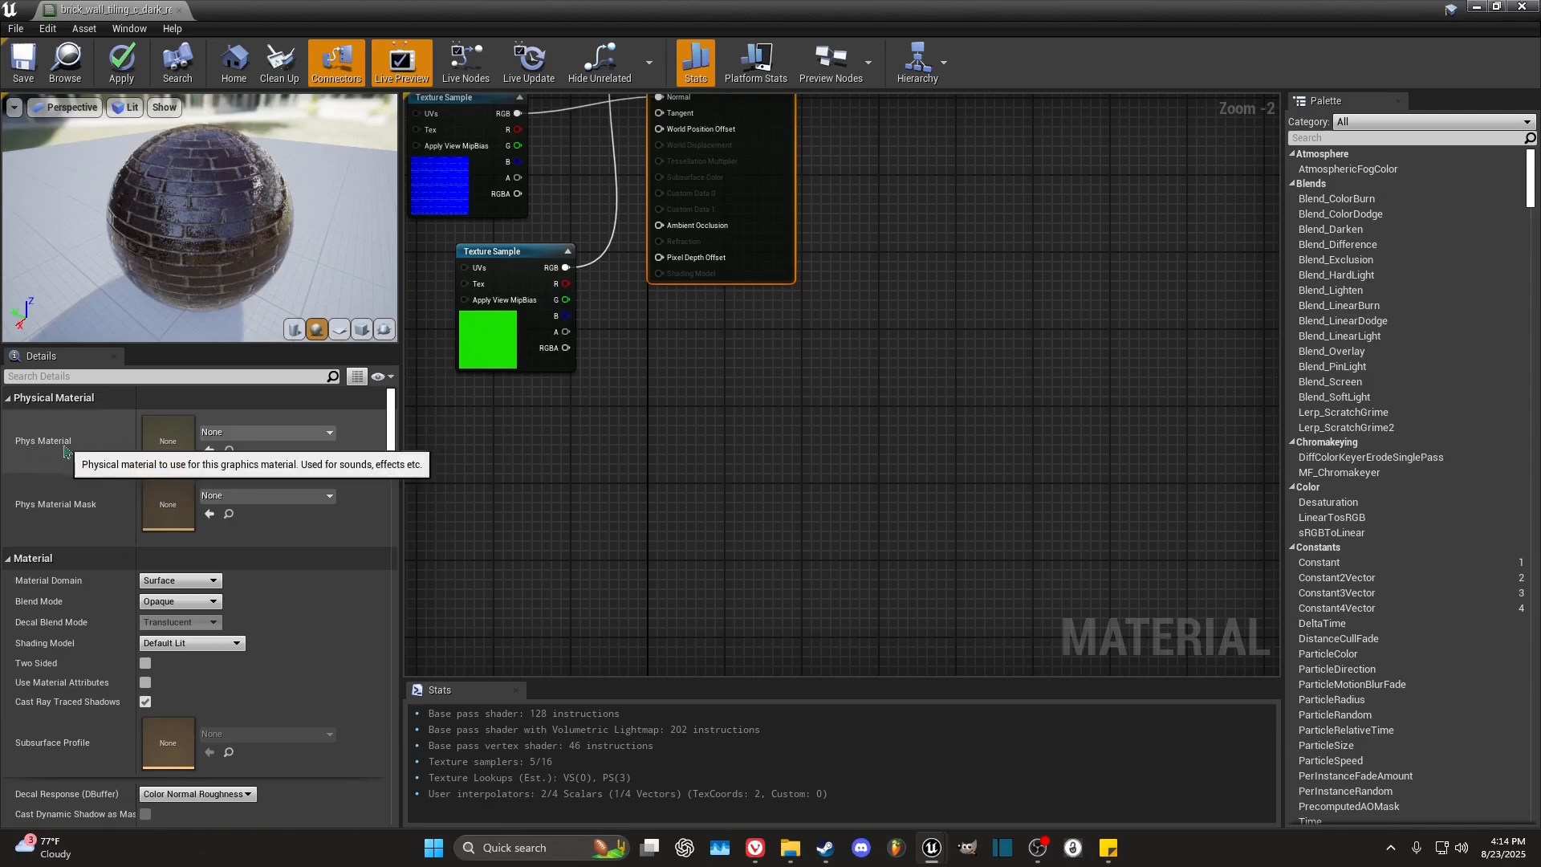
{"action": "scroll", "coordinate": [492, 495], "scroll_direction": "down", "scroll_amount": 1}
{"action": "right_click_drag", "start_coordinate": [492, 497], "coordinate": [608, 606]}
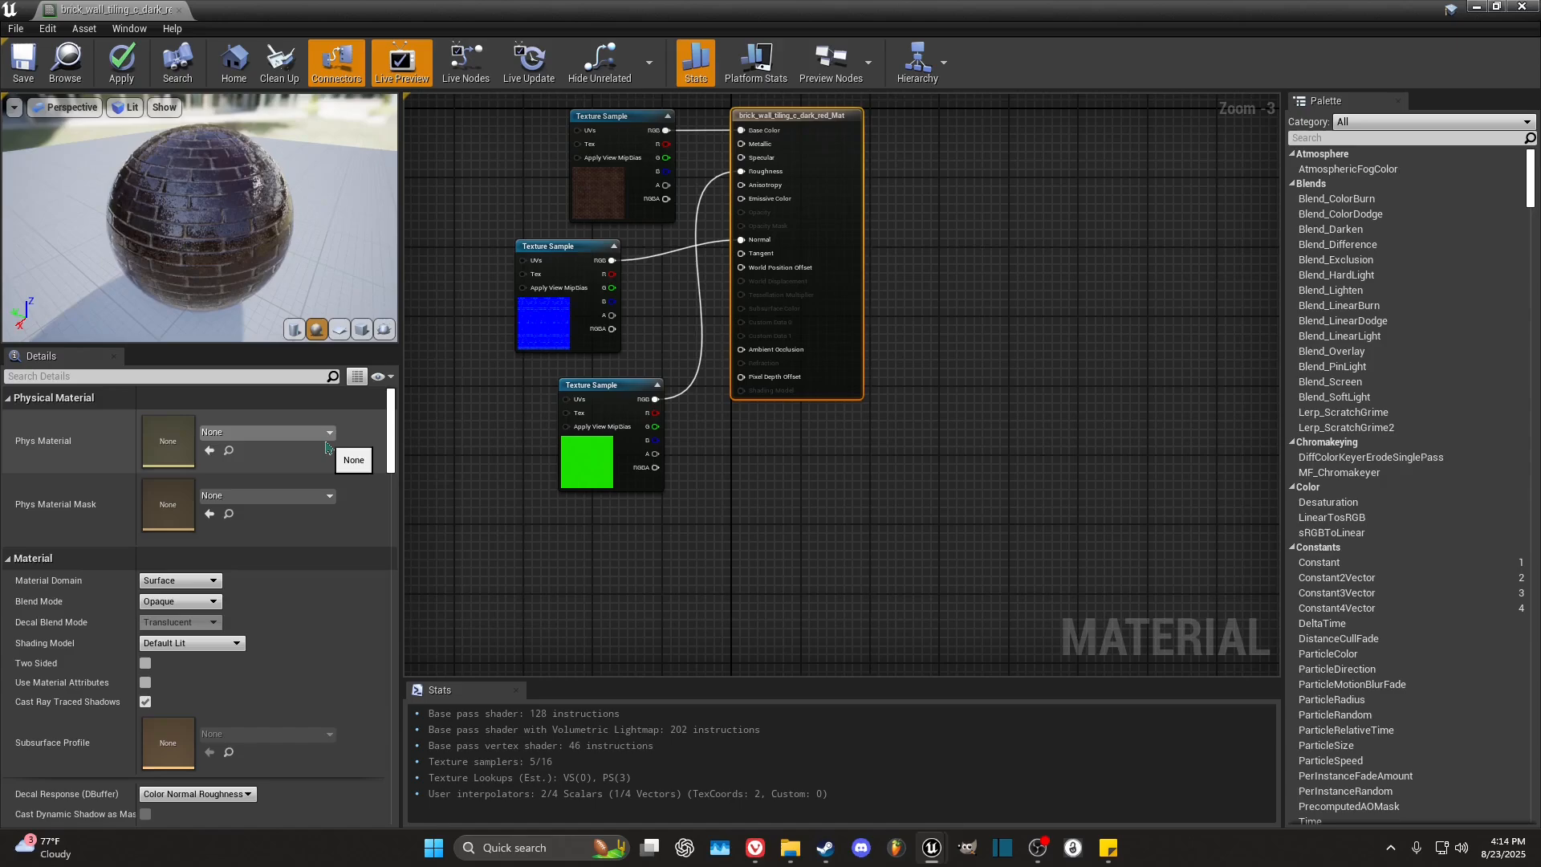
{"action": "left_click", "coordinate": [284, 435]}
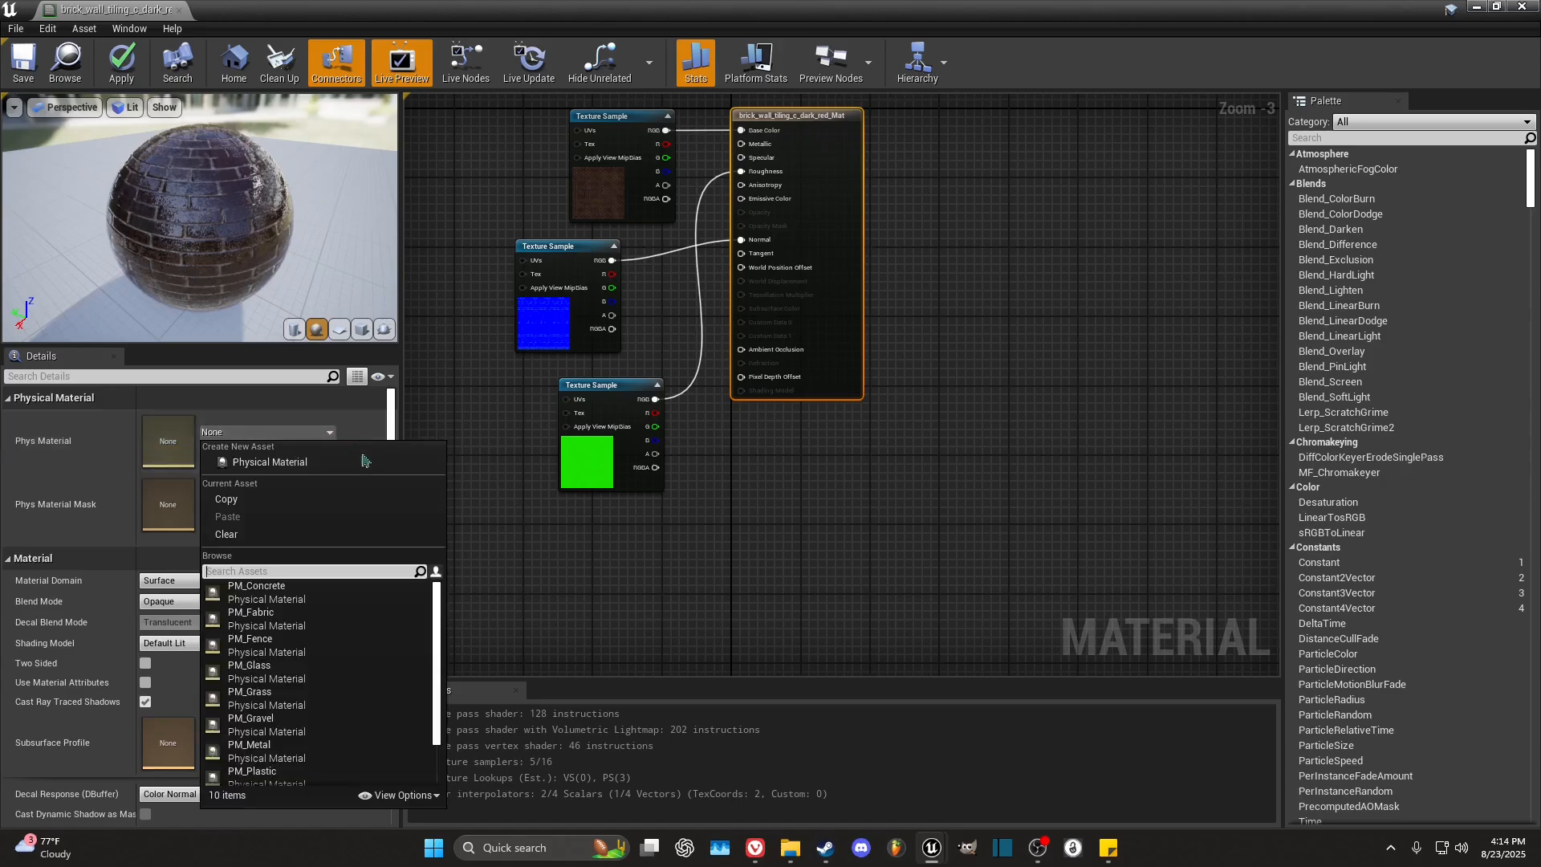
{"action": "scroll", "coordinate": [336, 696], "scroll_direction": "down", "scroll_amount": 1}
{"action": "scroll", "coordinate": [337, 696], "scroll_direction": "up", "scroll_amount": 1}
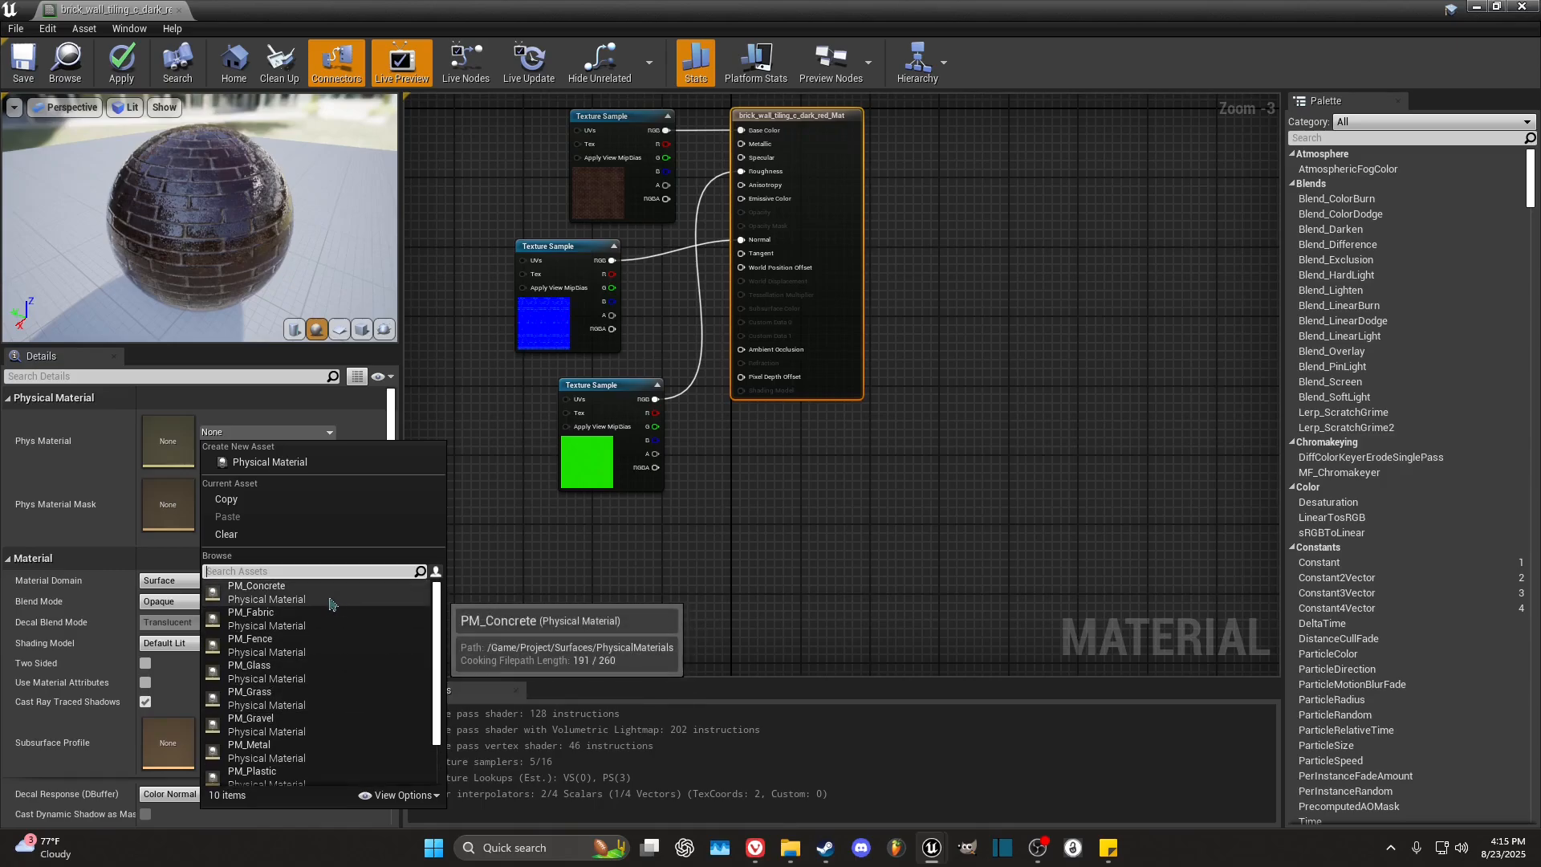
{"action": "left_click", "coordinate": [330, 603]}
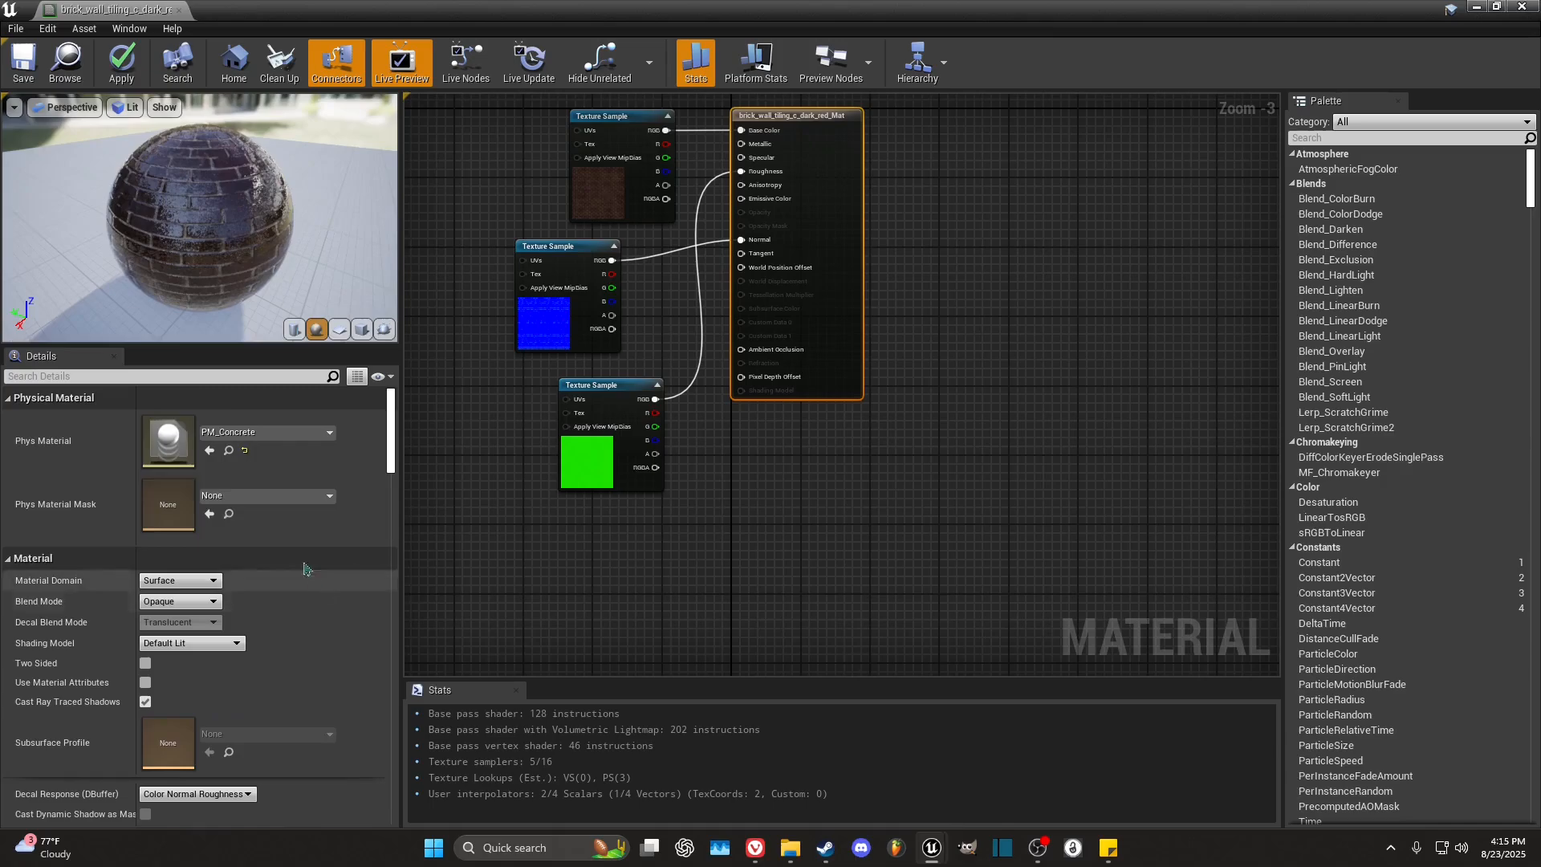
Step: Apply and save the brick material changes, and close the material editor
{"action": "left_click", "coordinate": [113, 71]}
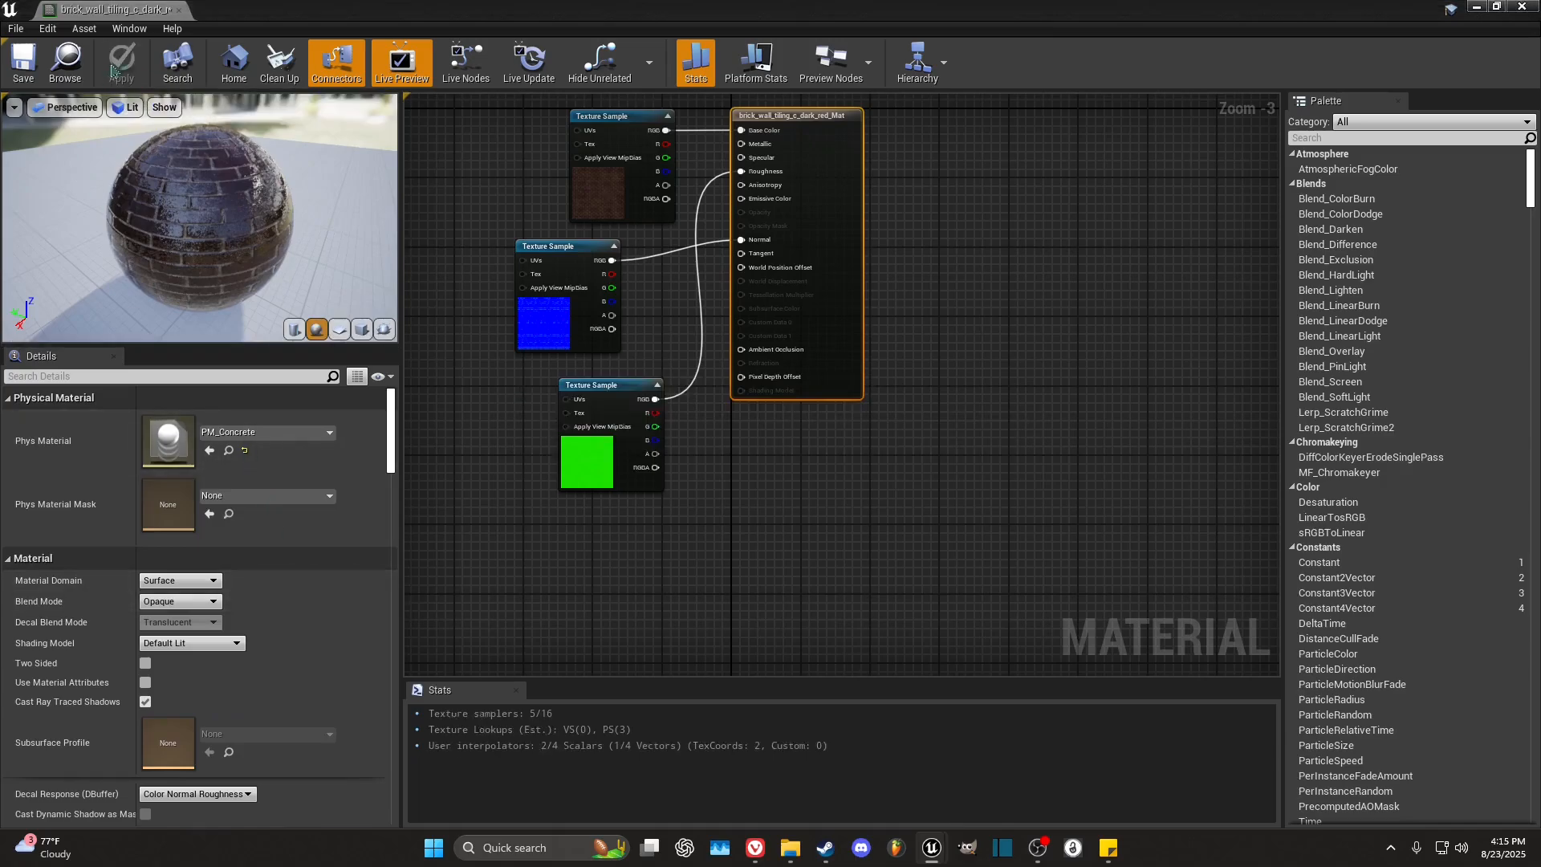
{"action": "left_click", "coordinate": [23, 64]}
{"action": "left_click", "coordinate": [1522, 7]}
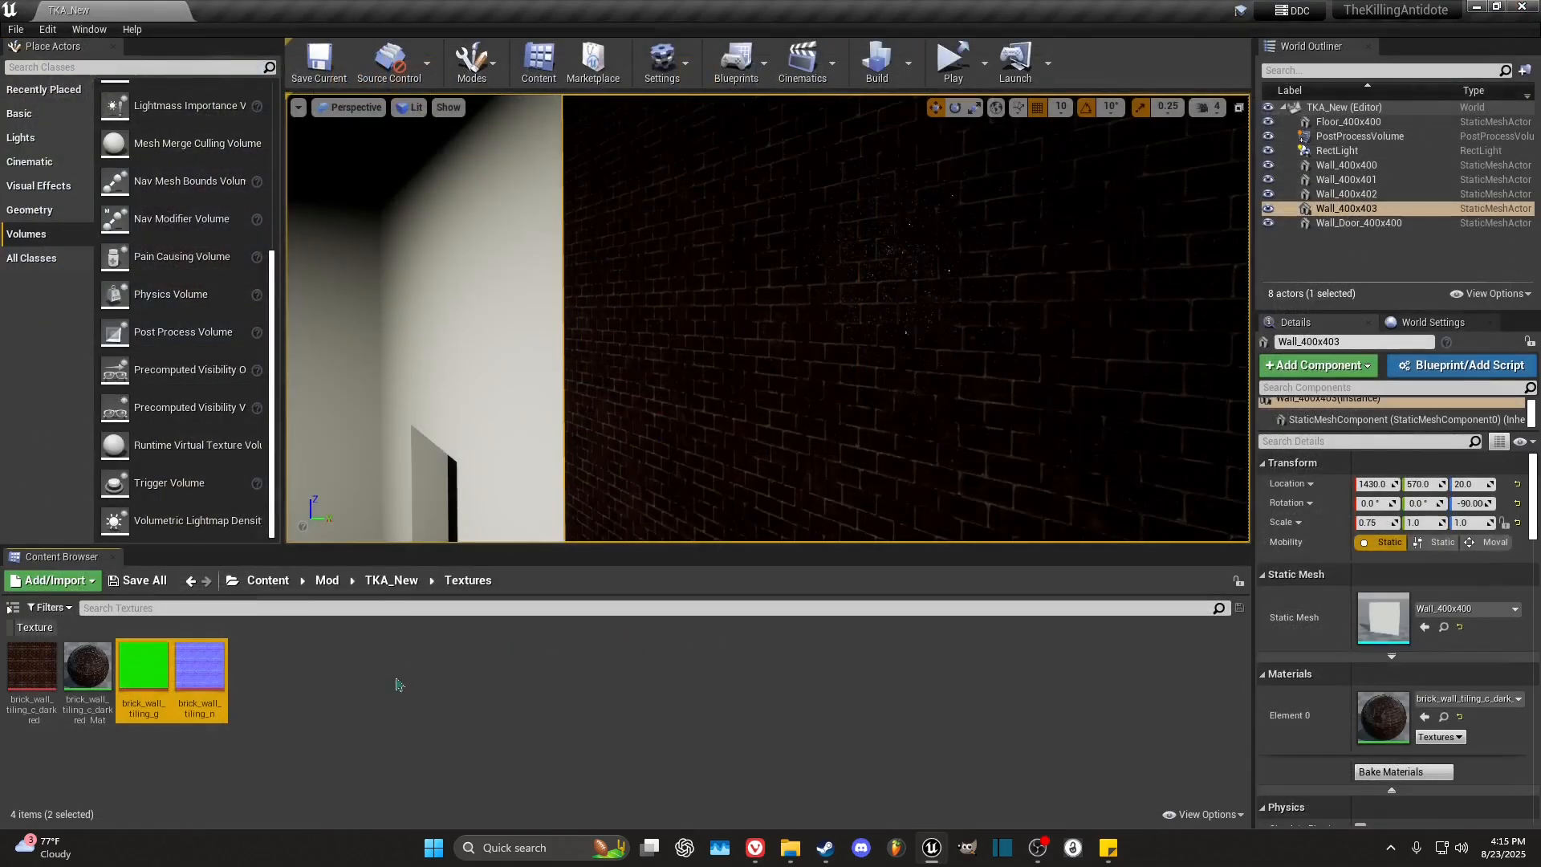
Step: View the physical materials in Content/Project/Surfaces/PhysicalMaterials and return to the Content folder
{"action": "left_click", "coordinate": [267, 580]}
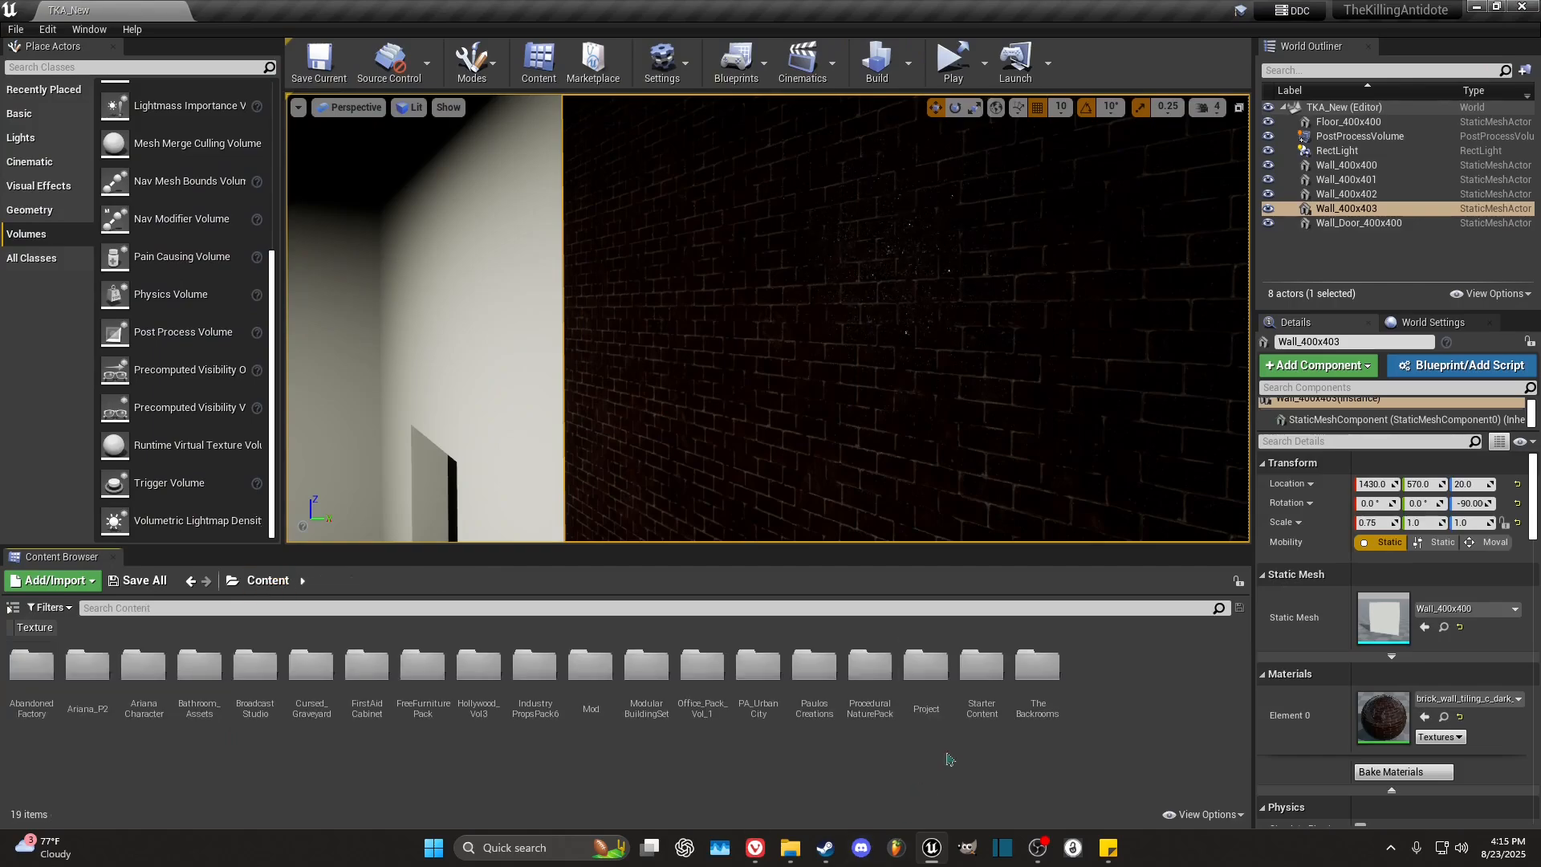
{"action": "double_click", "coordinate": [925, 667]}
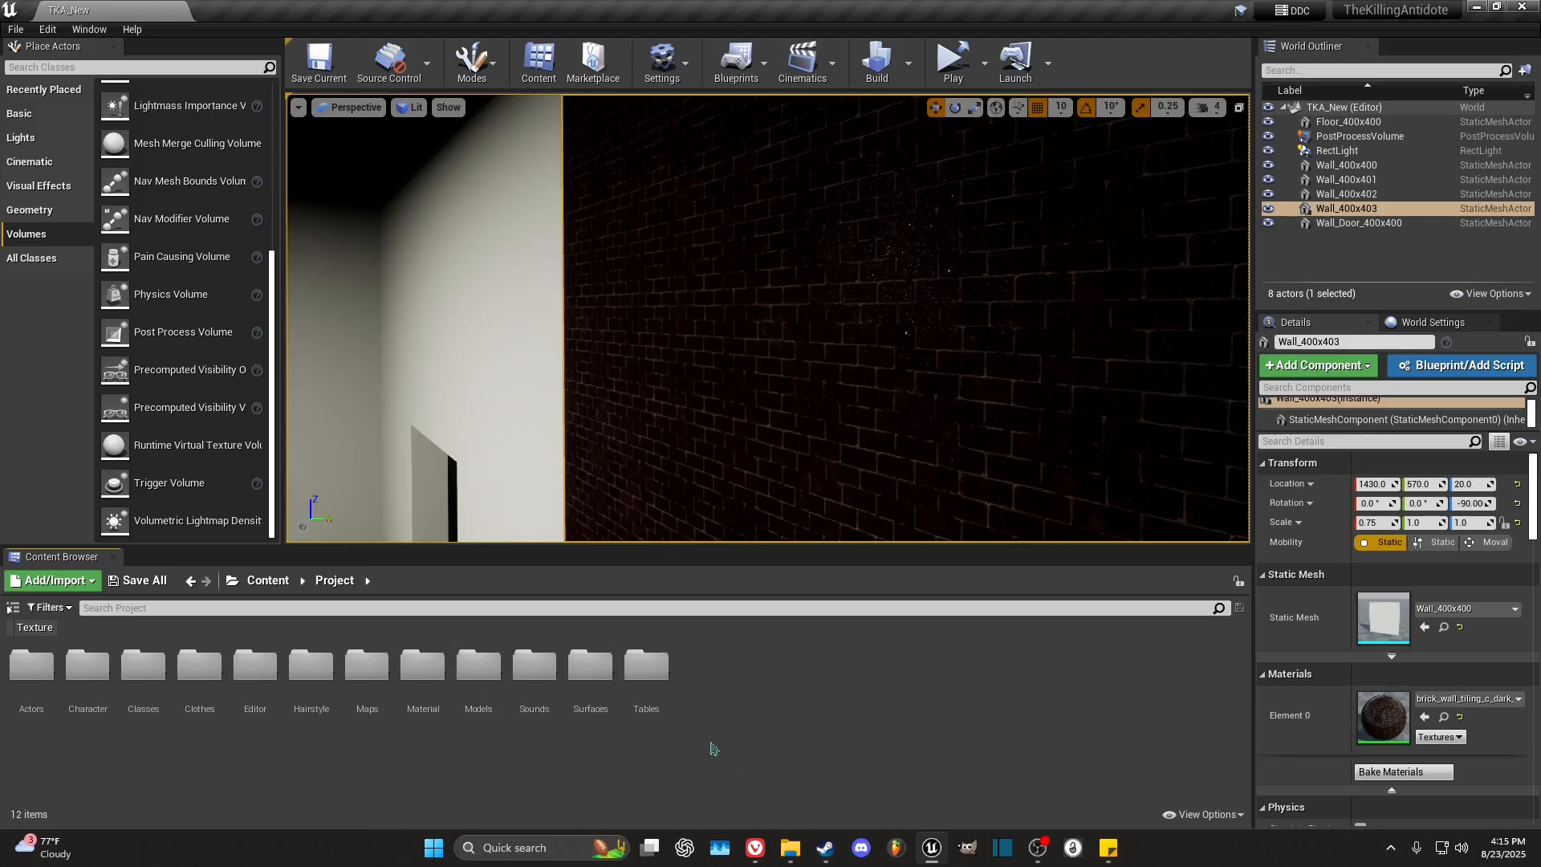
{"action": "double_click", "coordinate": [603, 700]}
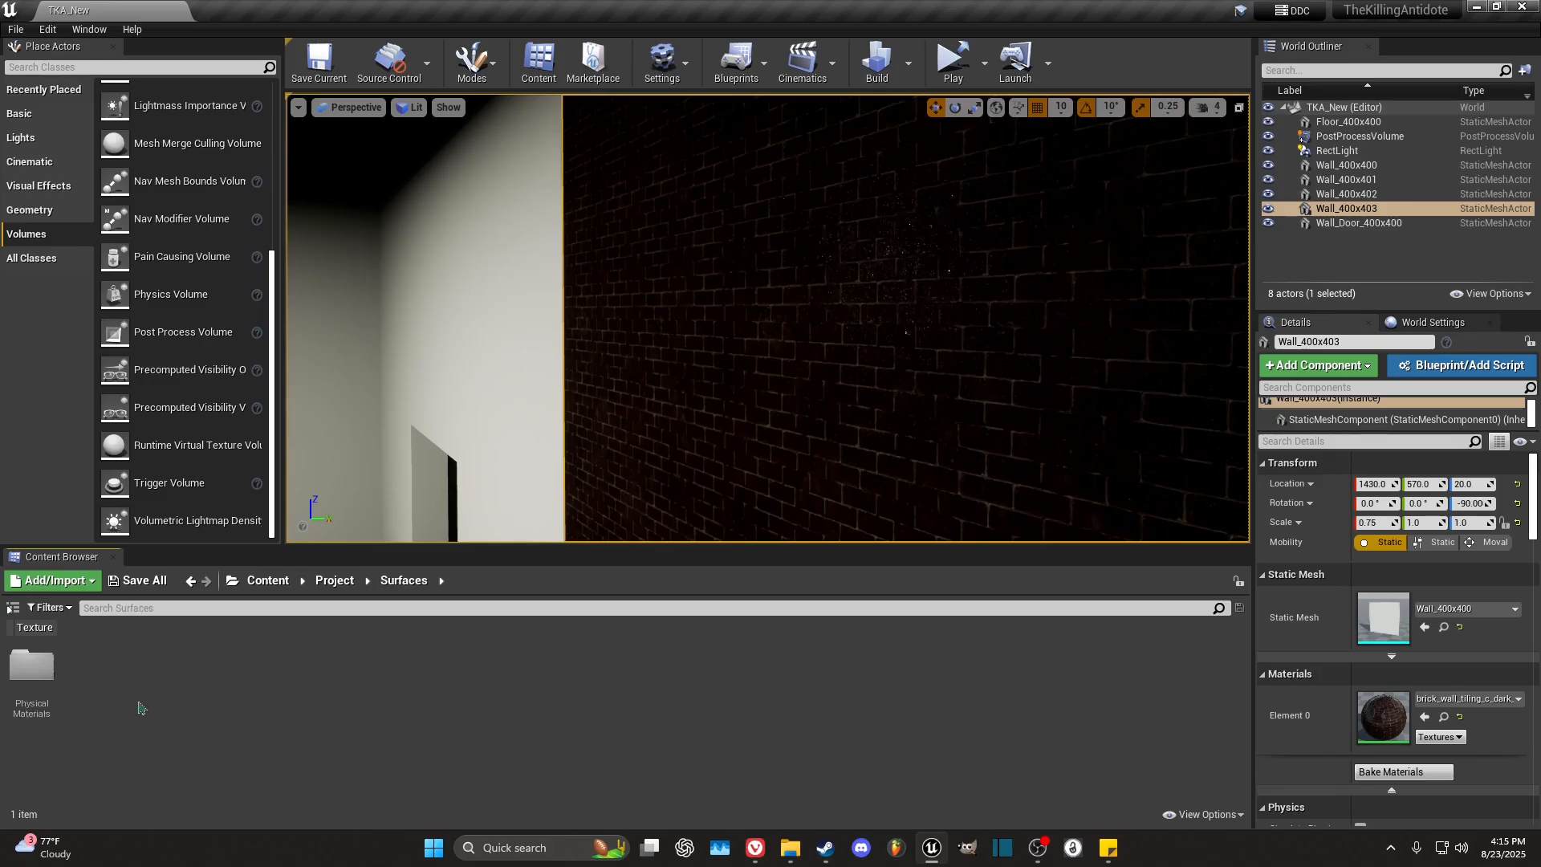
{"action": "double_click", "coordinate": [31, 667]}
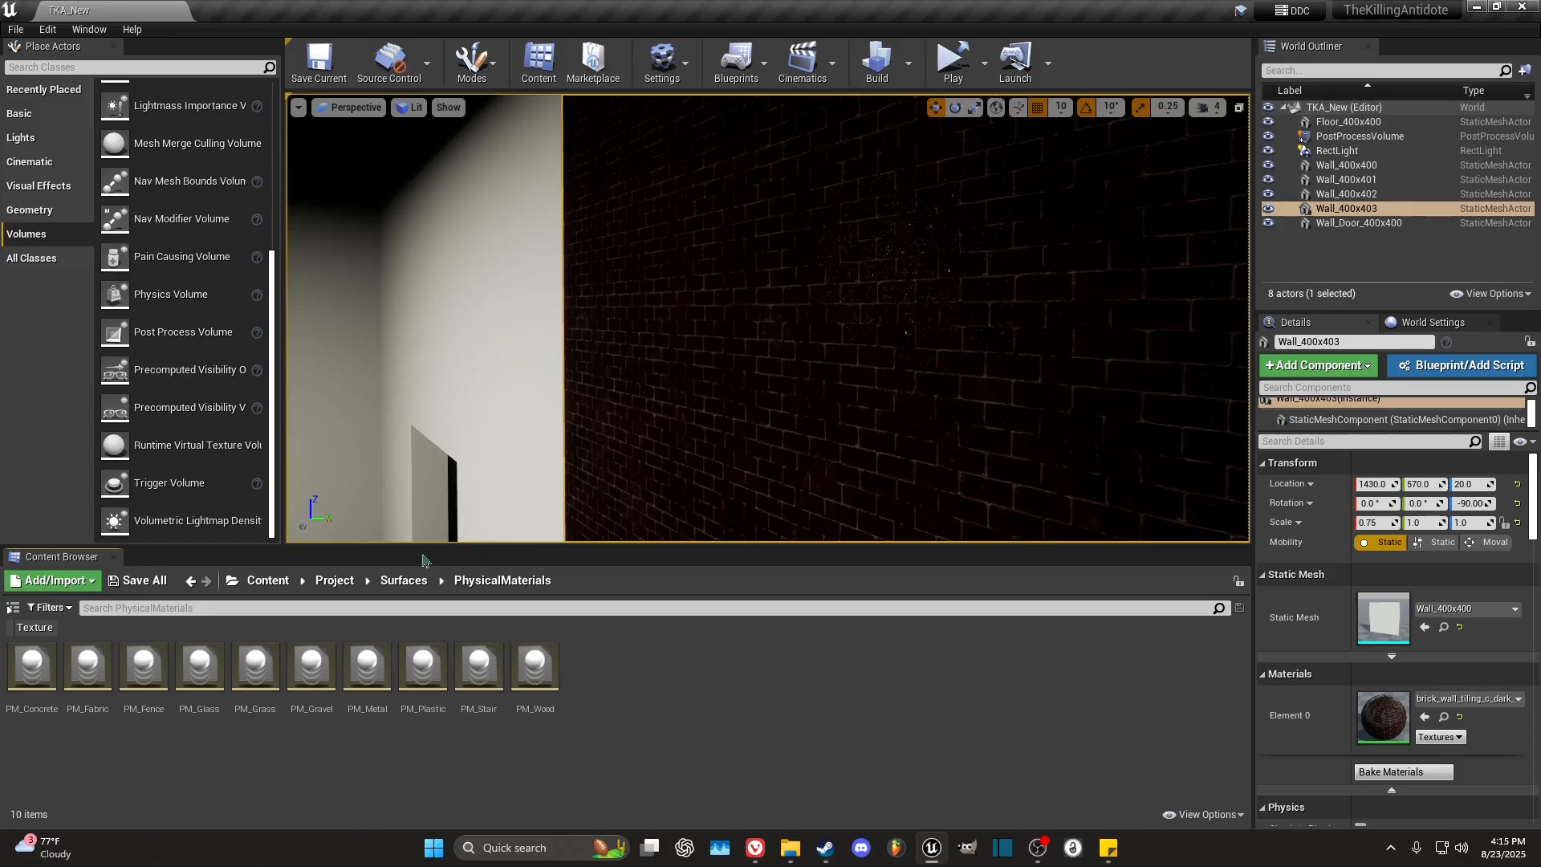
{"action": "left_click", "coordinate": [290, 580]}
Step: Examine the textured brick wall in the viewport up close and from across the room
{"action": "right_click_drag", "start_coordinate": [953, 390], "coordinate": [906, 404]}
{"action": "key", "text": "w"}
{"action": "key", "text": "d"}
{"action": "key", "text": "a"}
{"action": "key", "text": "d"}
{"action": "key", "text": "w"}
{"action": "key", "text": "s"}
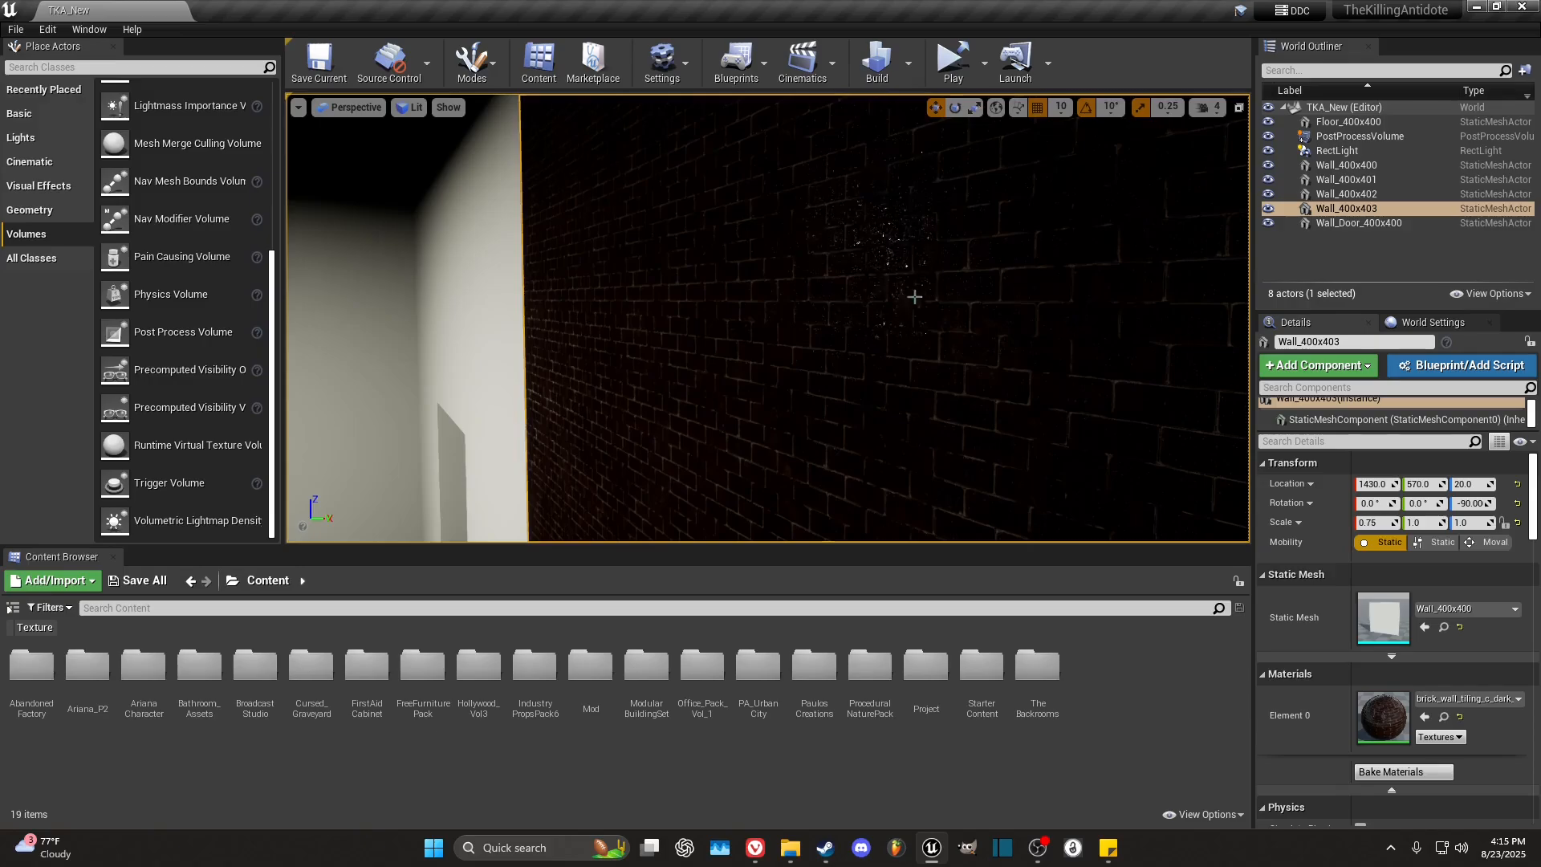
{"action": "mouse_move", "coordinate": [915, 297]}
{"action": "right_mouse_down"}
{"action": "mouse_move", "coordinate": [972, 297]}
{"action": "mouse_move", "coordinate": [880, 298]}
{"action": "mouse_move", "coordinate": [973, 298]}
{"action": "mouse_move", "coordinate": [891, 299]}
{"action": "right_mouse_up"}
{"action": "key", "text": "s"}
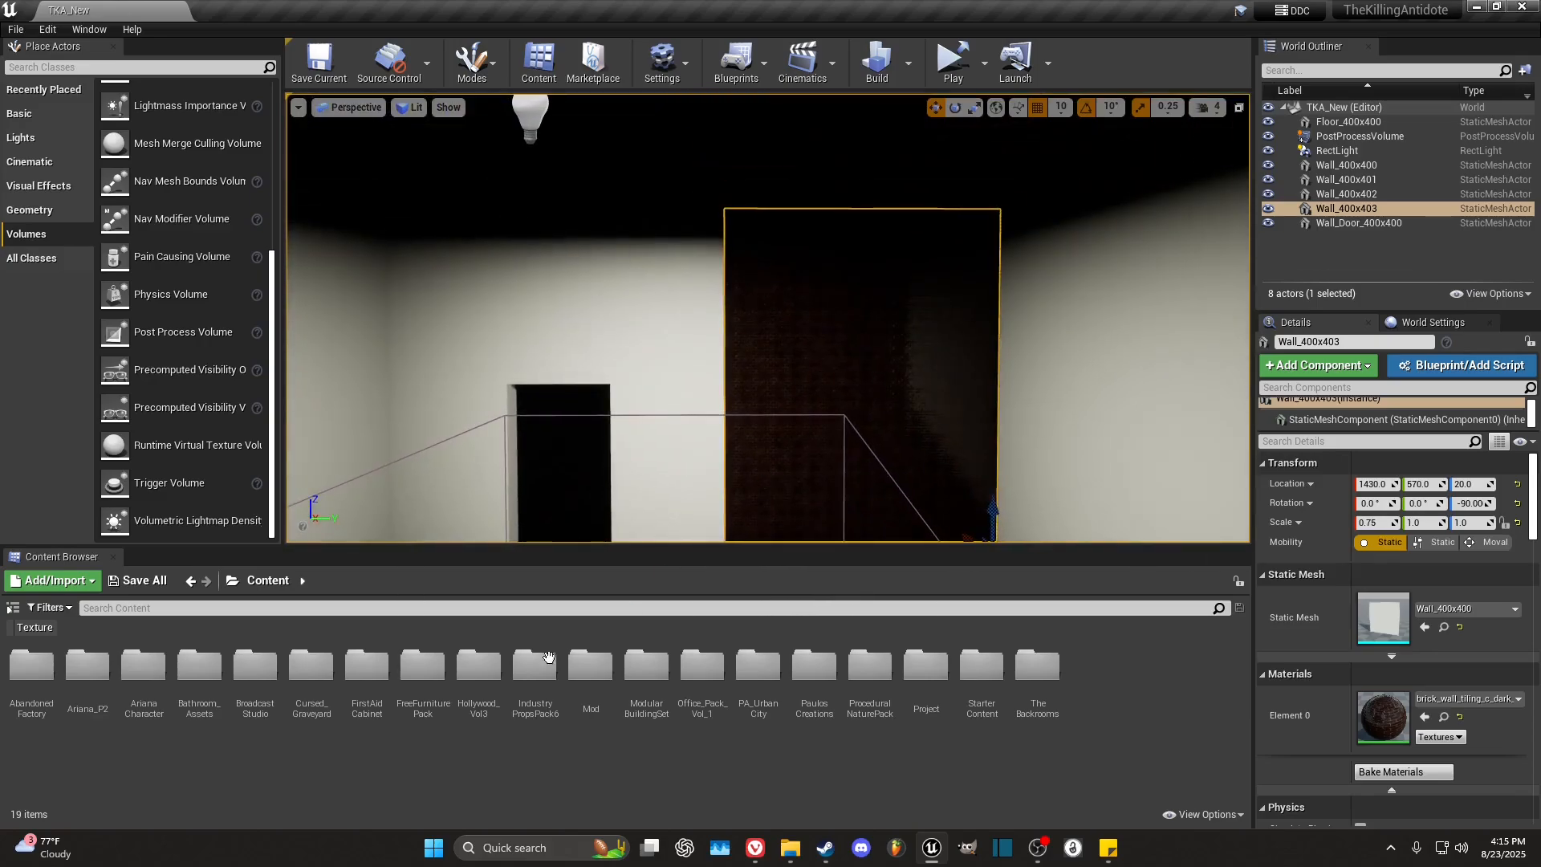
Step: Open the Textures folder of the TKA_New mod in the Content Browser
{"action": "double_click", "coordinate": [591, 666]}
{"action": "left_click", "coordinate": [255, 707]}
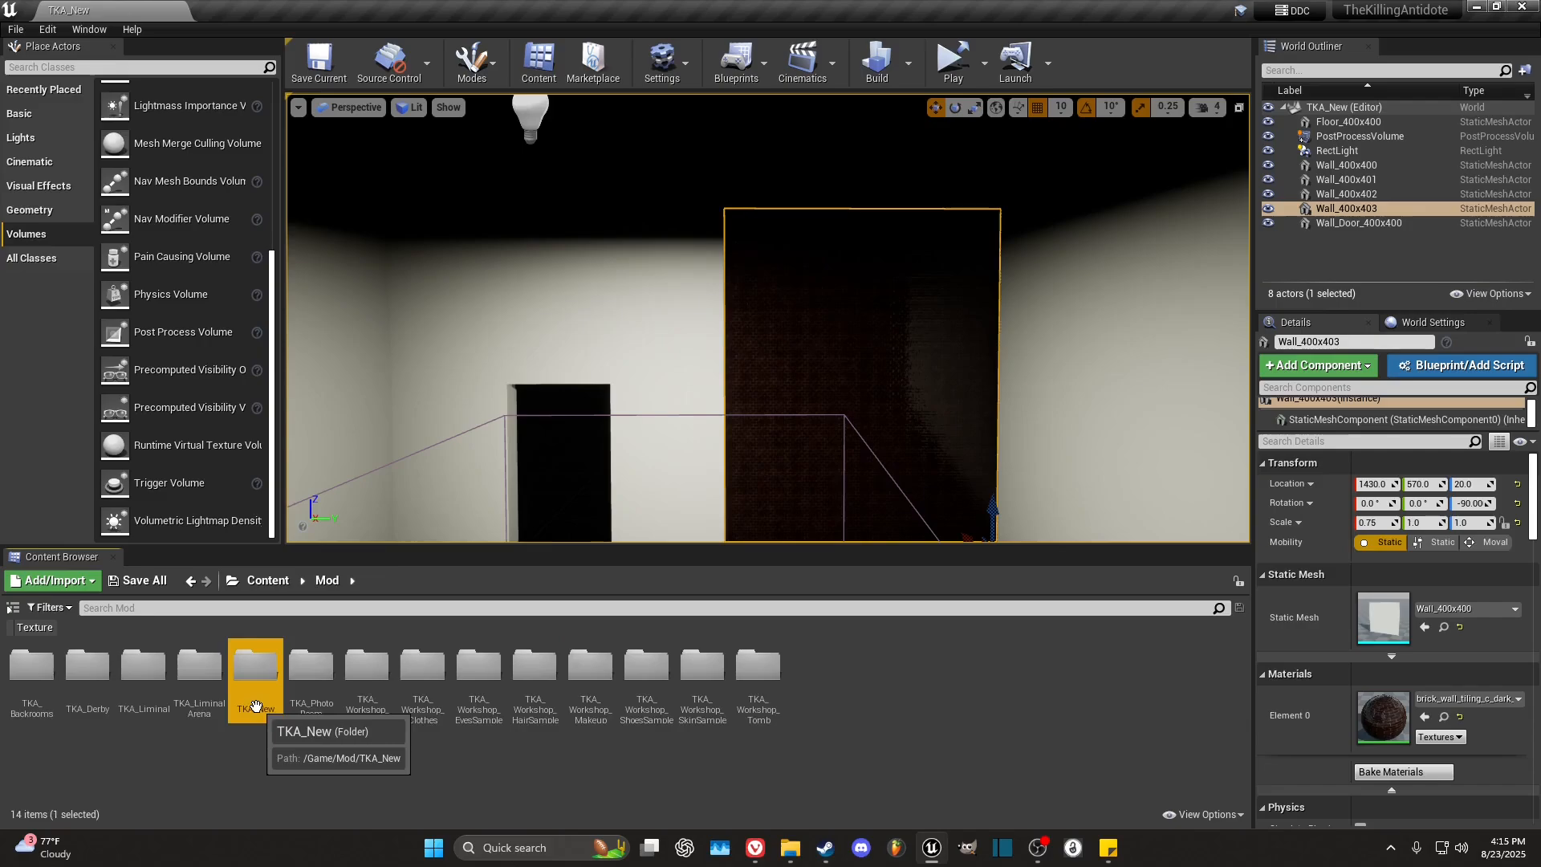
{"action": "double_click", "coordinate": [255, 707]}
{"action": "double_click", "coordinate": [88, 666]}
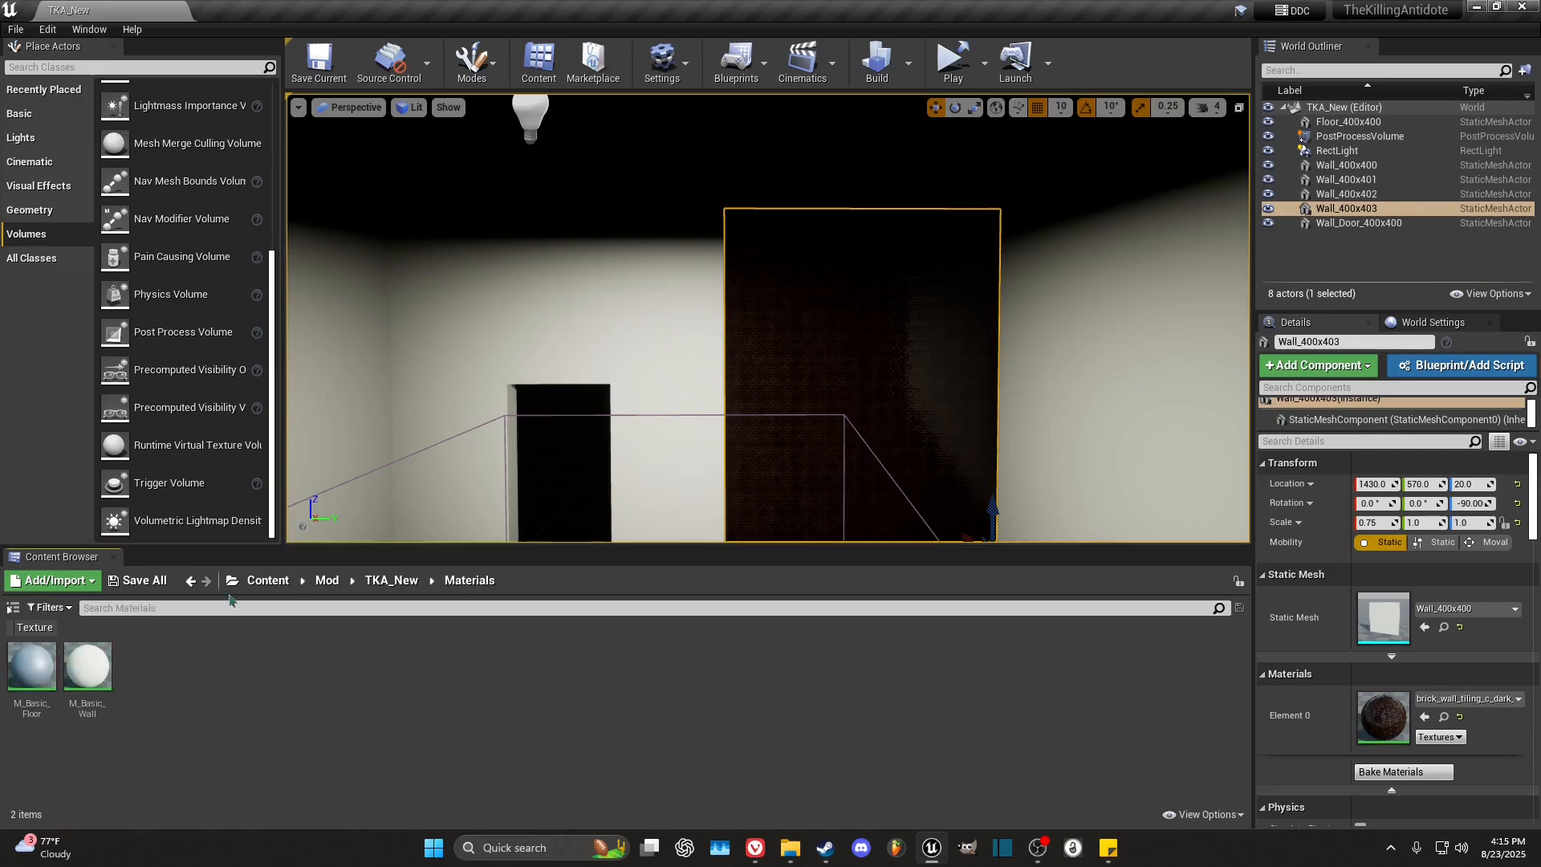
{"action": "left_click", "coordinate": [368, 581]}
{"action": "double_click", "coordinate": [205, 670]}
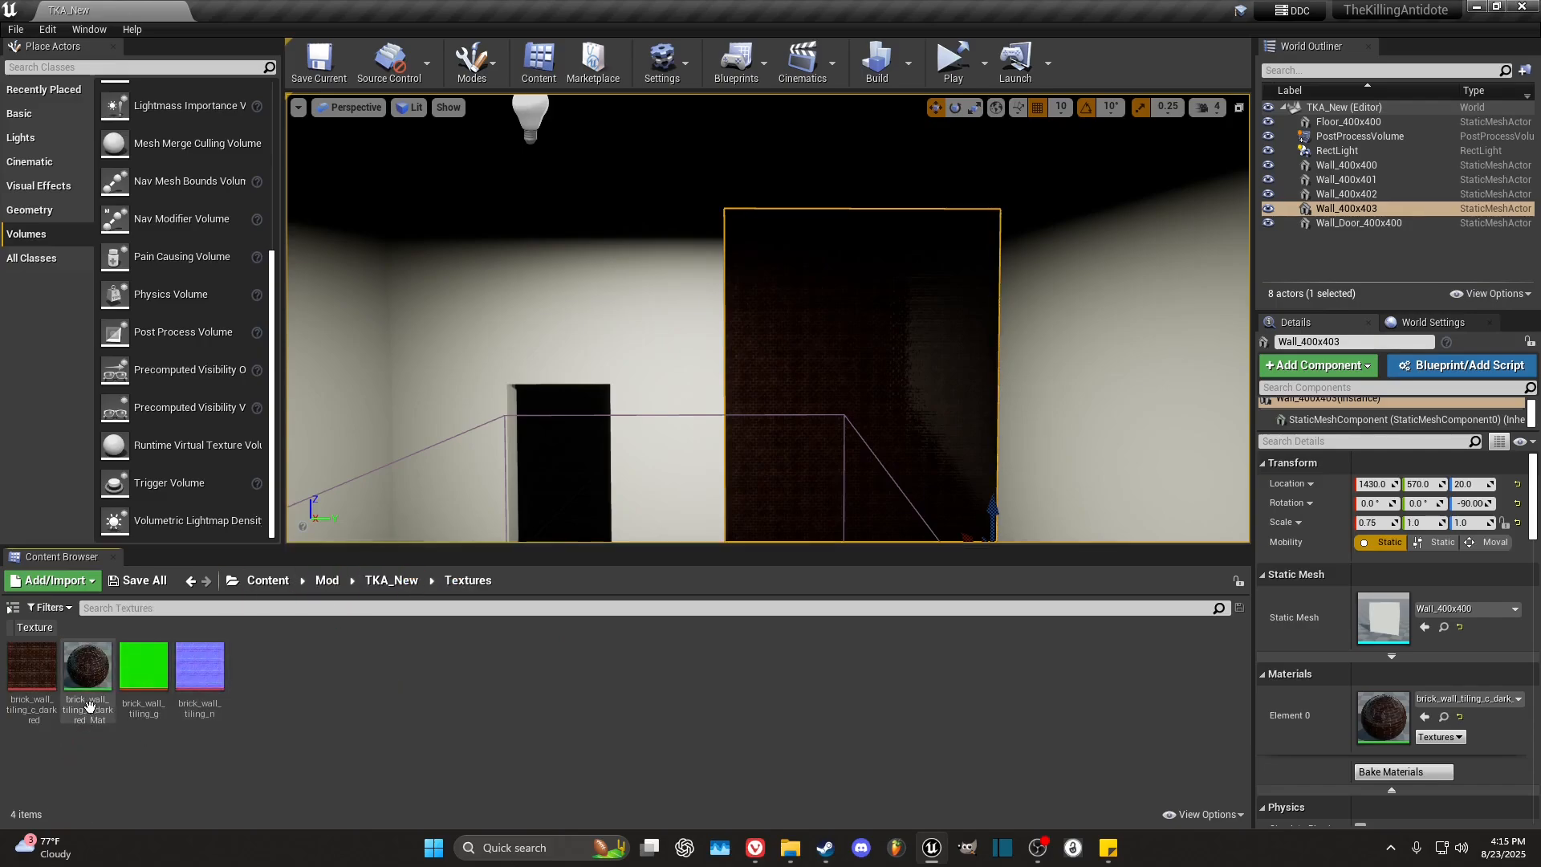
Step: Apply the brick_wall_tiling_c_dark_red_Mat material to the door wall and the remaining plain walls of the room
{"action": "right_click_drag", "start_coordinate": [449, 450], "coordinate": [392, 467]}
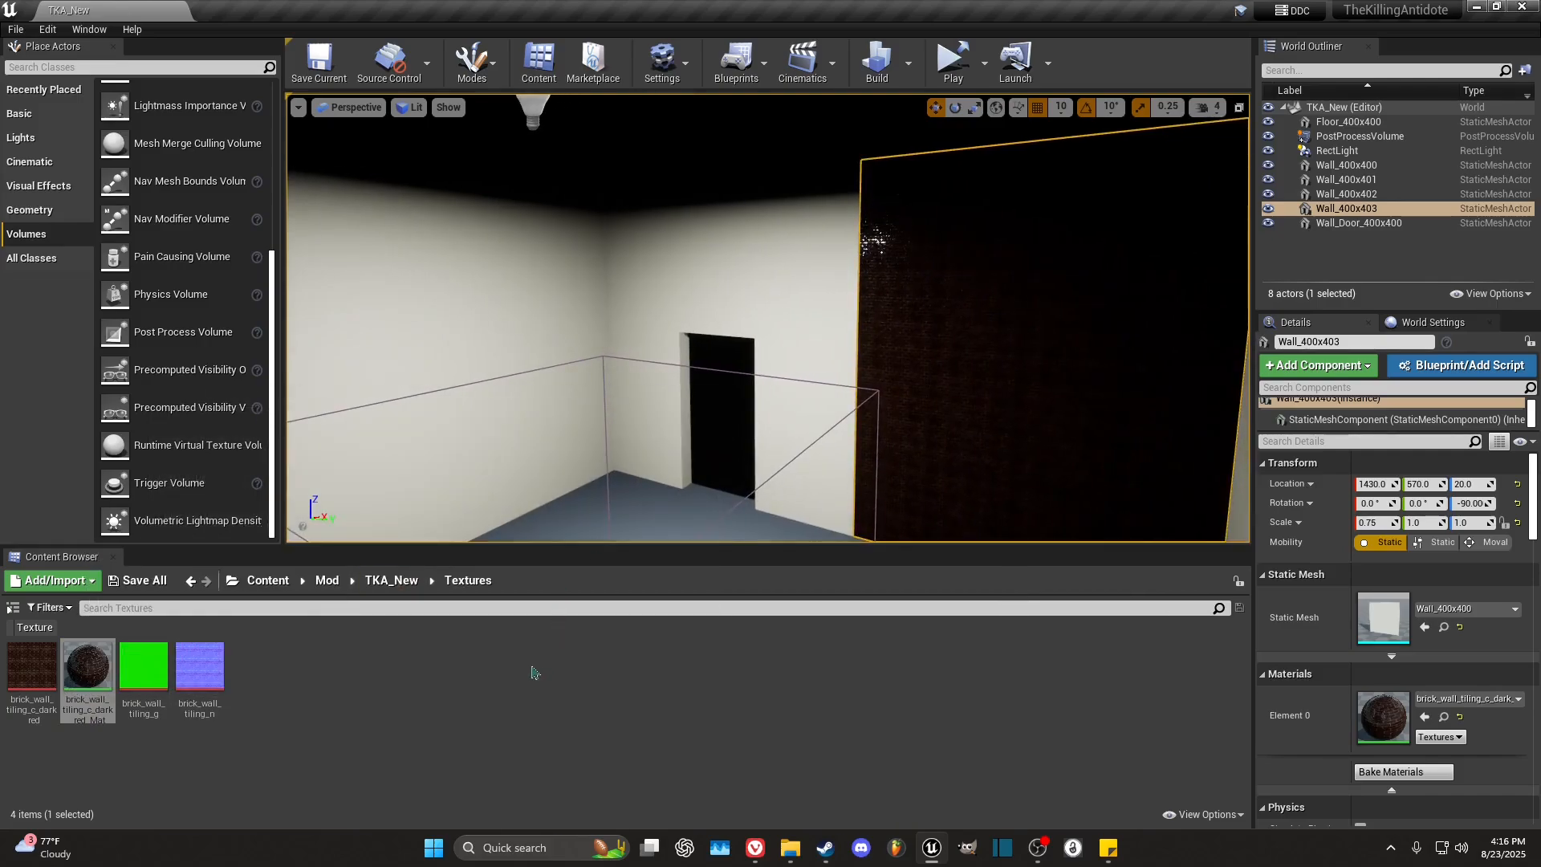
{"action": "left_click_drag", "start_coordinate": [87, 666], "coordinate": [727, 244]}
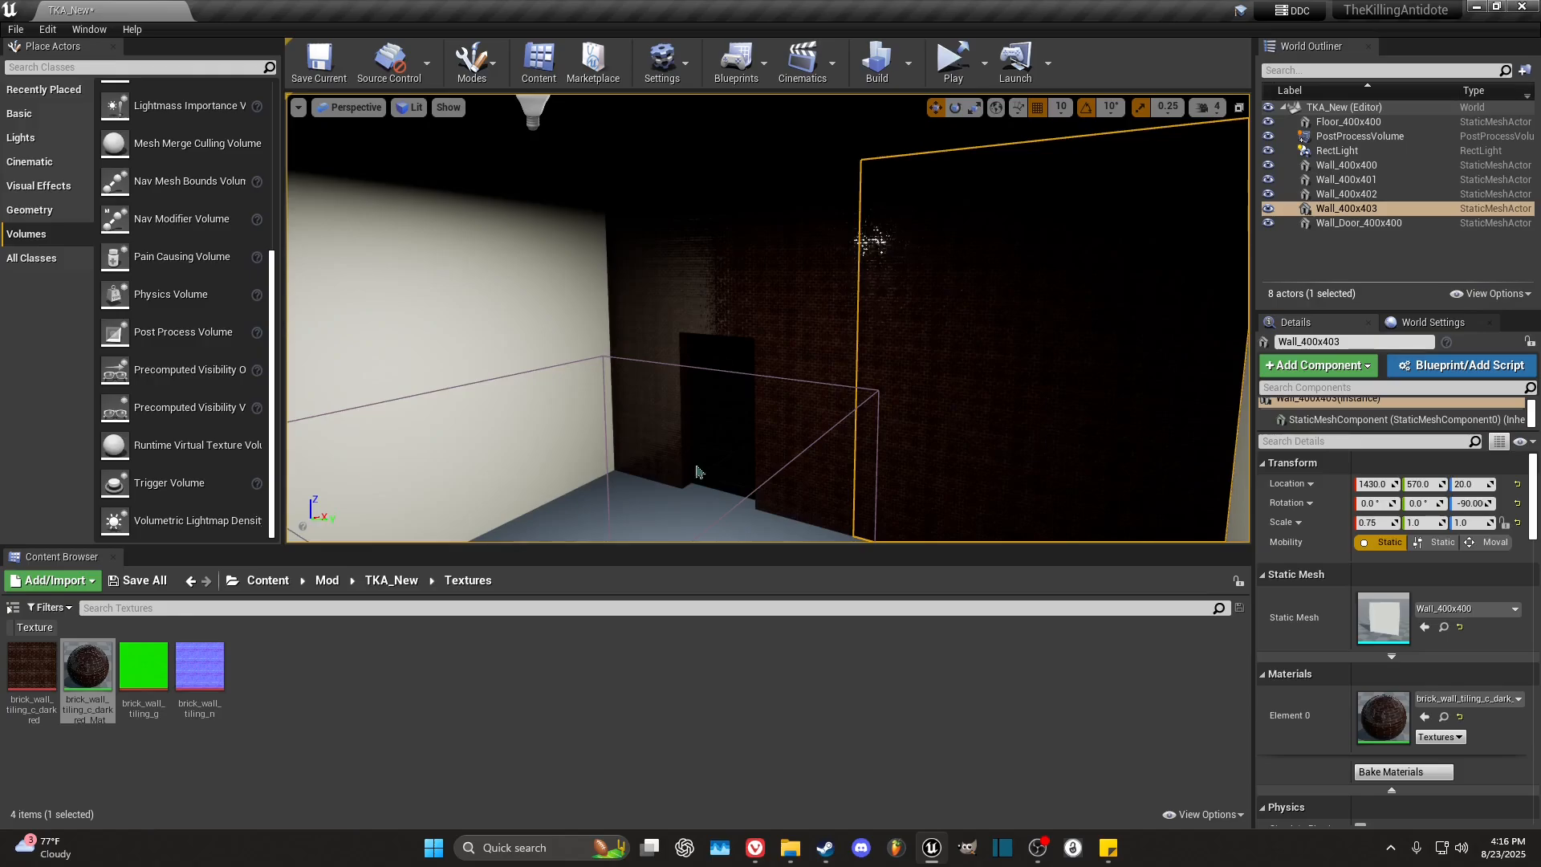
{"action": "right_click_drag", "start_coordinate": [645, 413], "coordinate": [642, 407]}
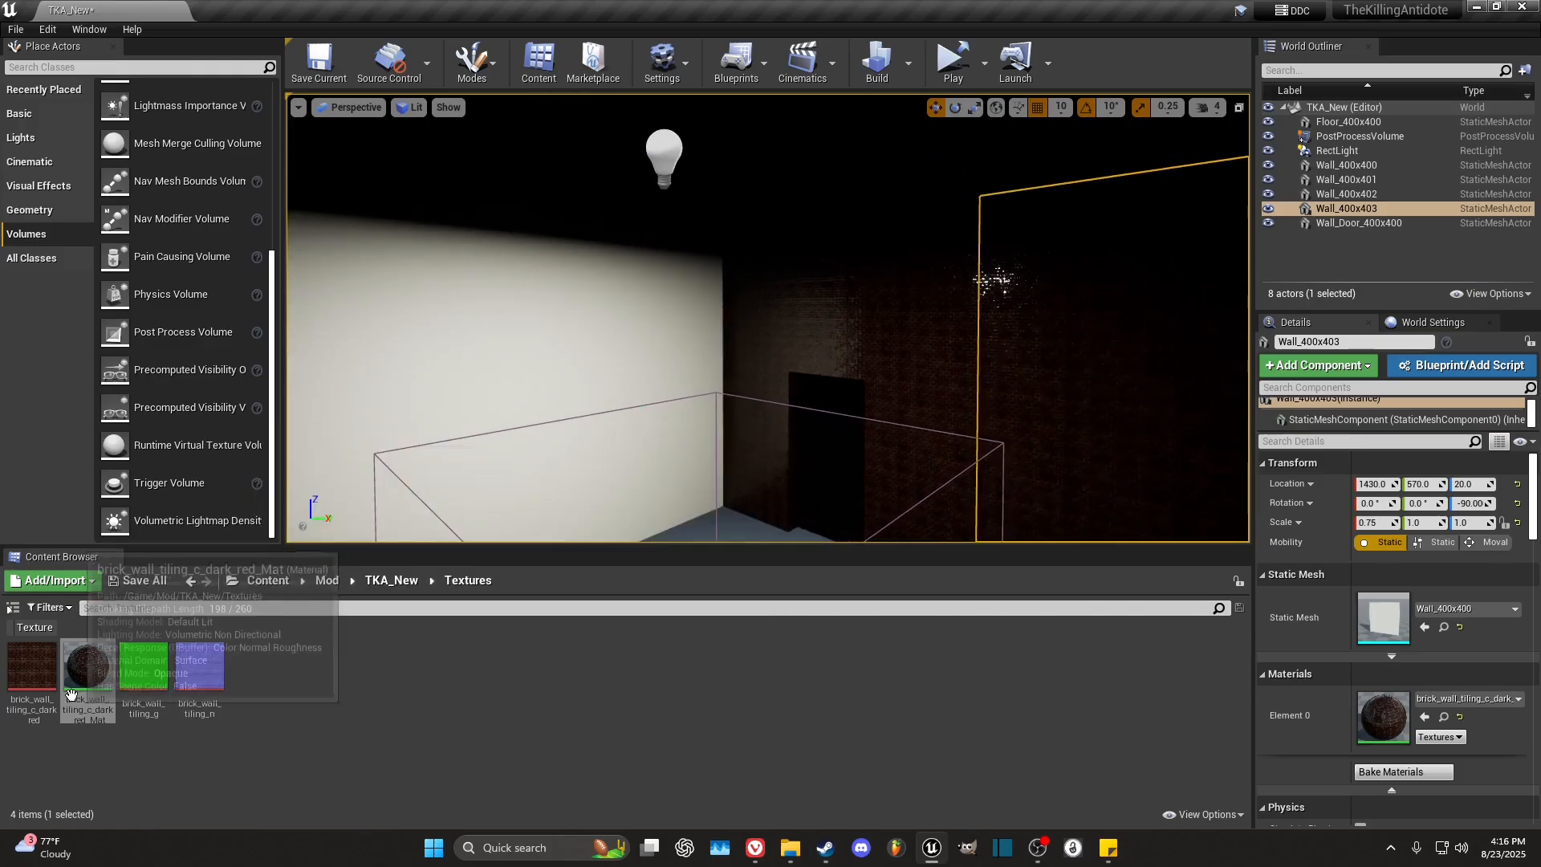
{"action": "left_click_drag", "start_coordinate": [74, 692], "coordinate": [459, 343]}
{"action": "right_click_drag", "start_coordinate": [947, 381], "coordinate": [946, 382]}
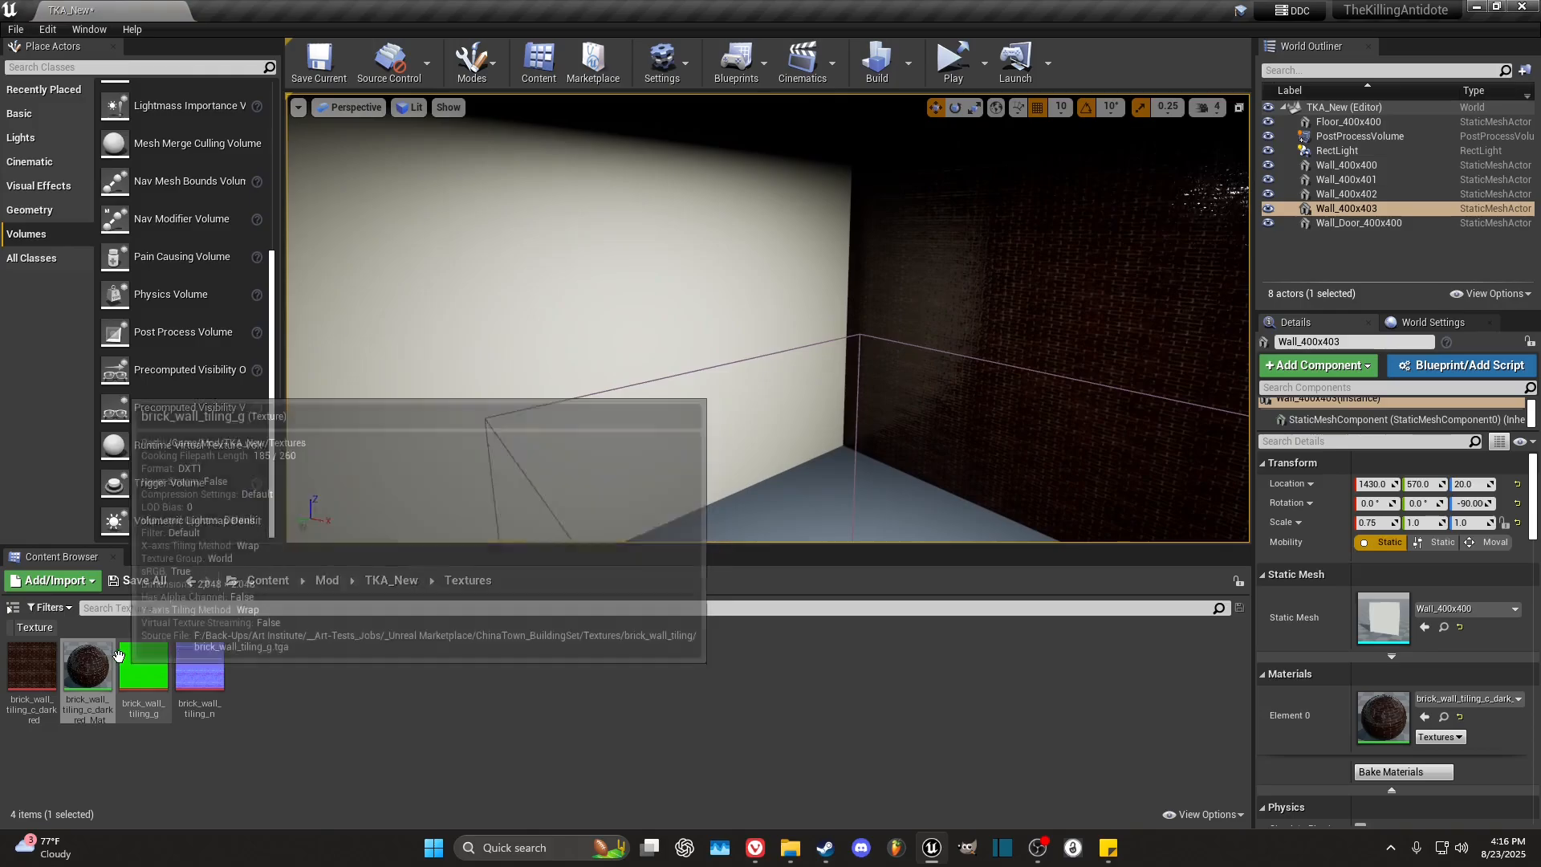
{"action": "left_click_drag", "start_coordinate": [88, 666], "coordinate": [466, 346]}
{"action": "right_click_drag", "start_coordinate": [778, 305], "coordinate": [883, 309]}
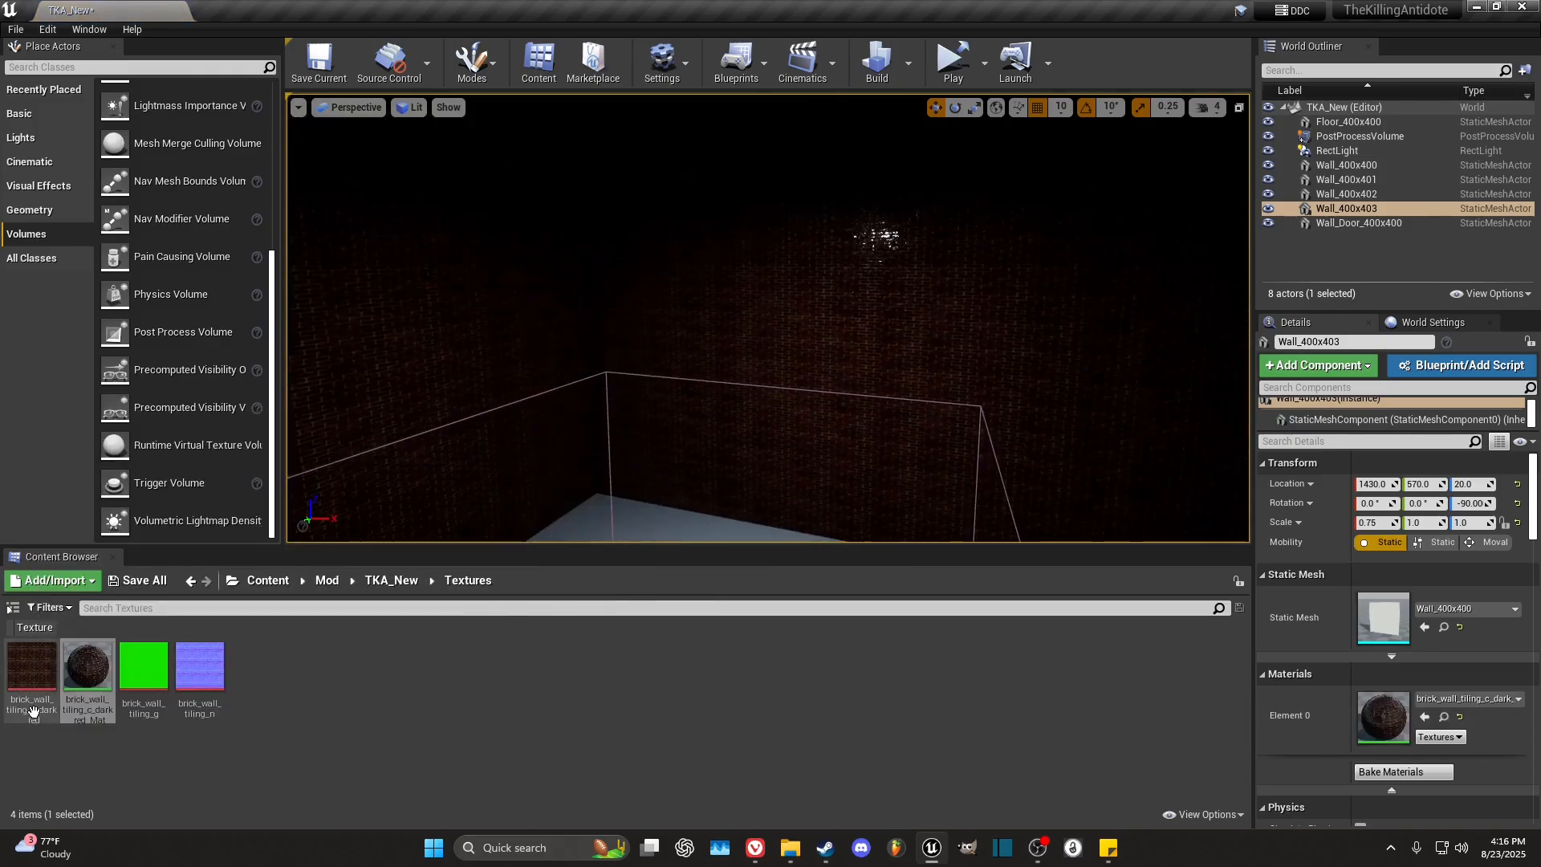
{"action": "key", "text": "f"}
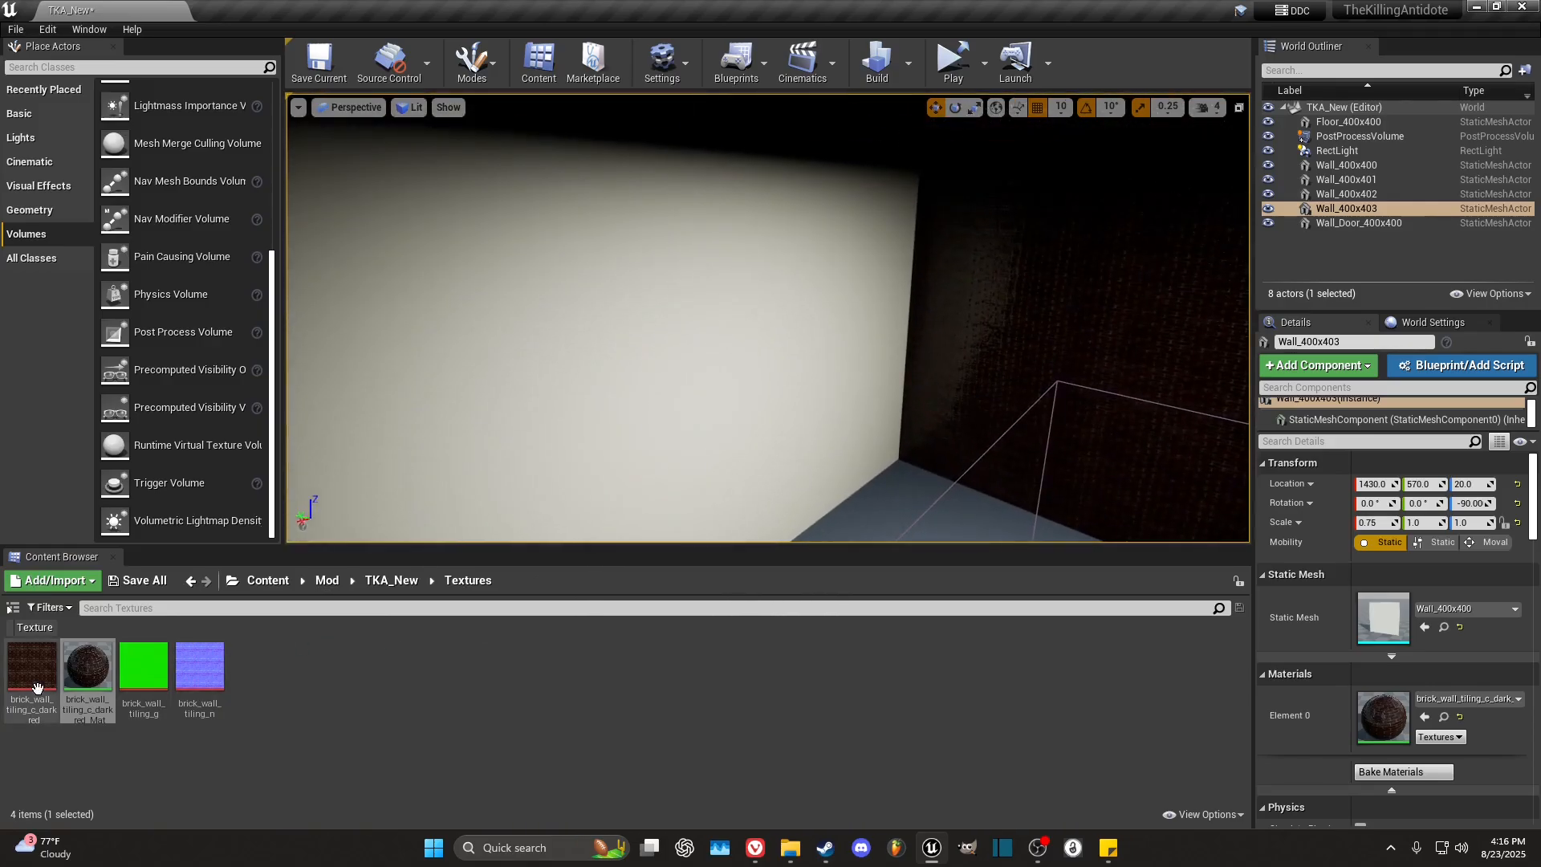
{"action": "left_click_drag", "start_coordinate": [78, 671], "coordinate": [571, 353]}
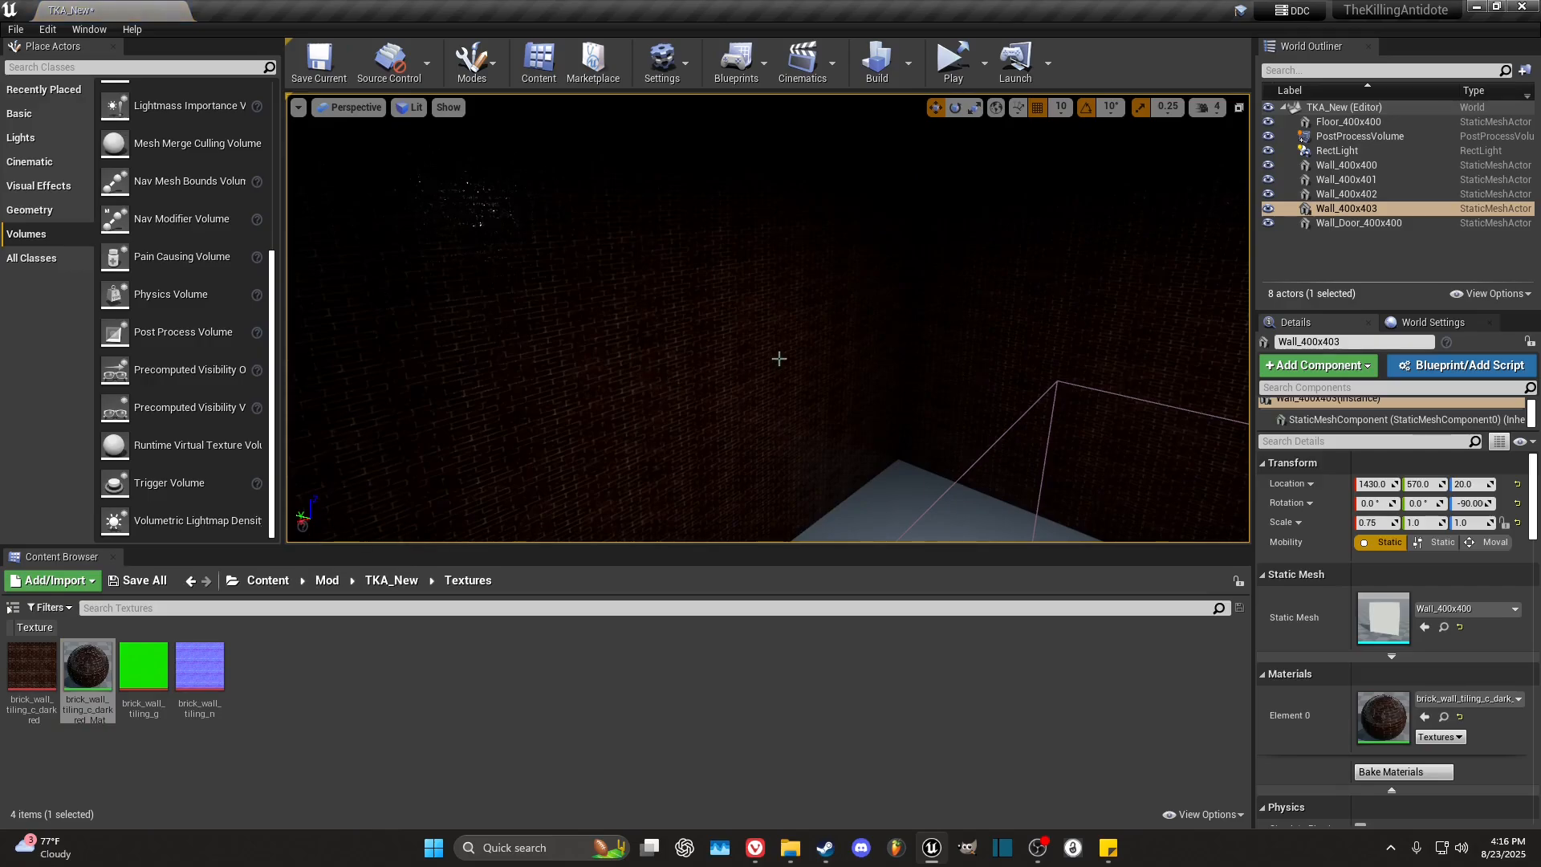
{"action": "right_click_drag", "start_coordinate": [779, 359], "coordinate": [782, 381]}
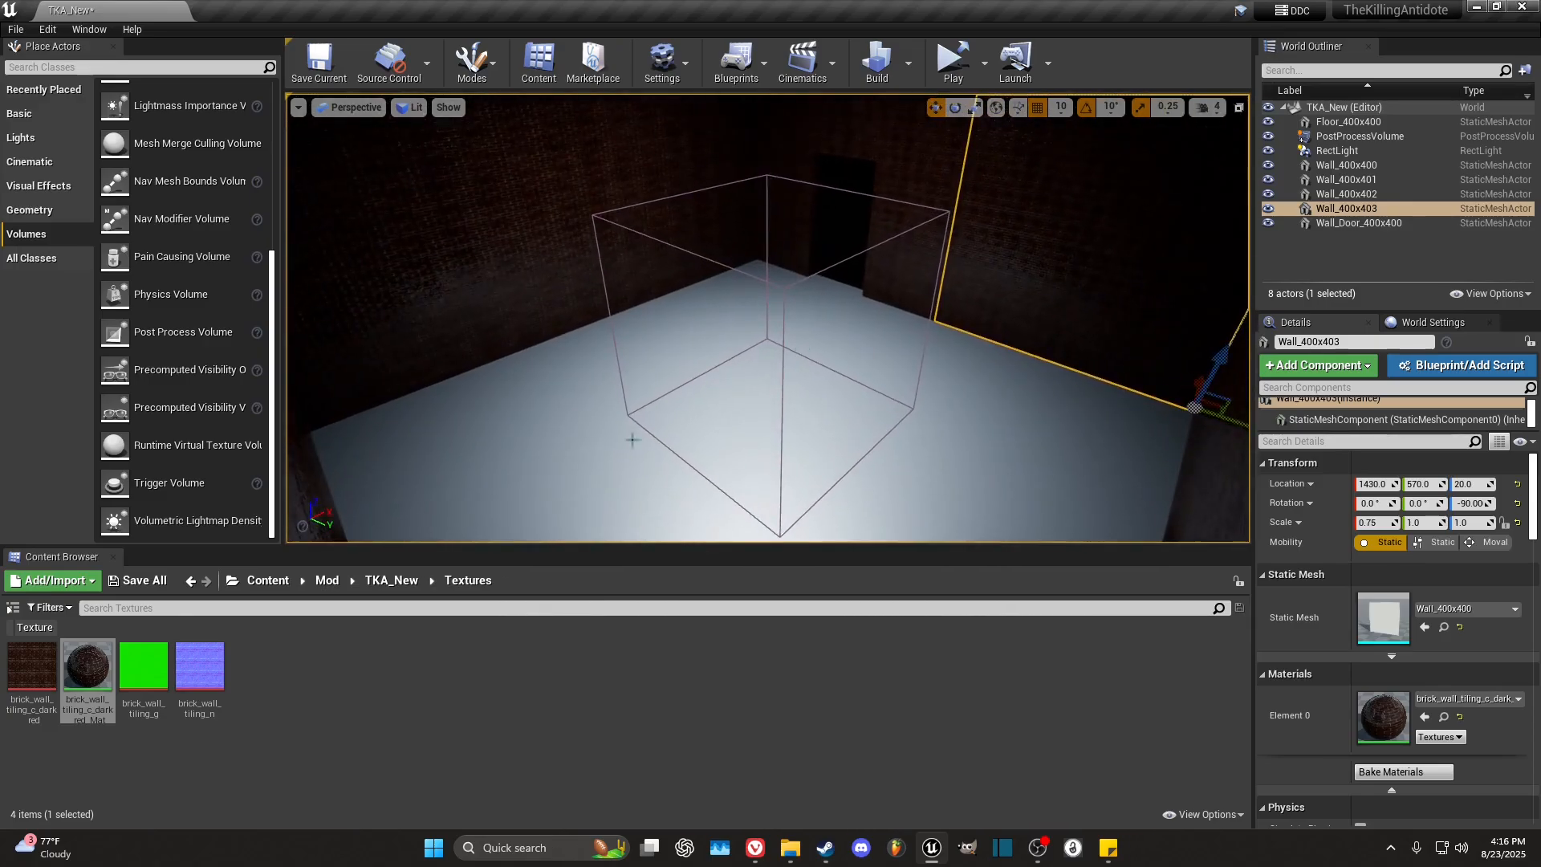
Step: Open the Wood_2 texture folder in Content/Office_Pack_Vol_1/Textures
{"action": "left_click", "coordinate": [393, 581]}
{"action": "left_click", "coordinate": [327, 580]}
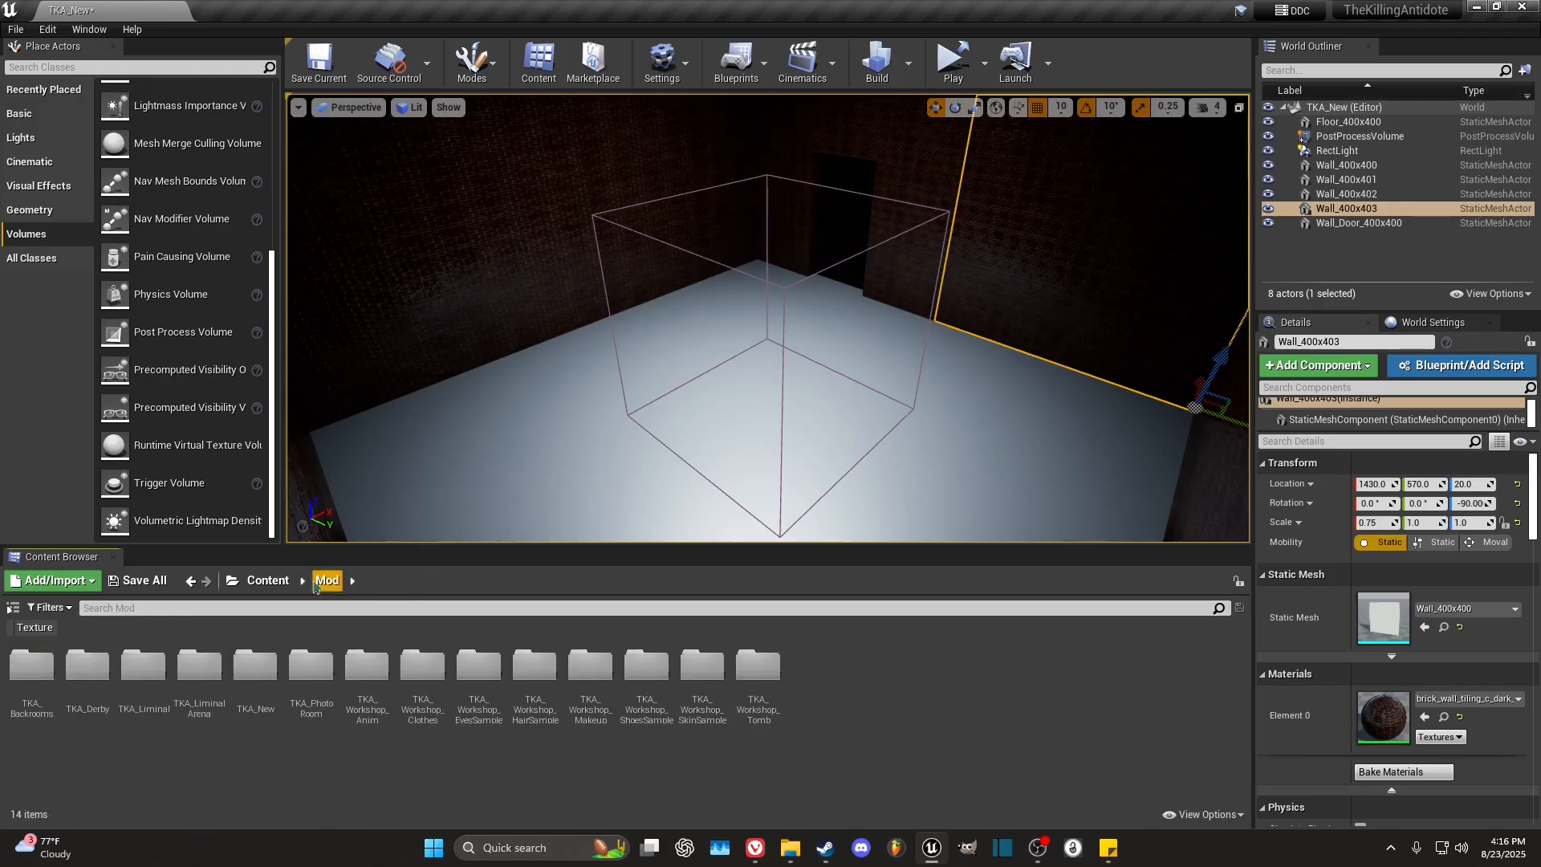
{"action": "left_click", "coordinate": [267, 580]}
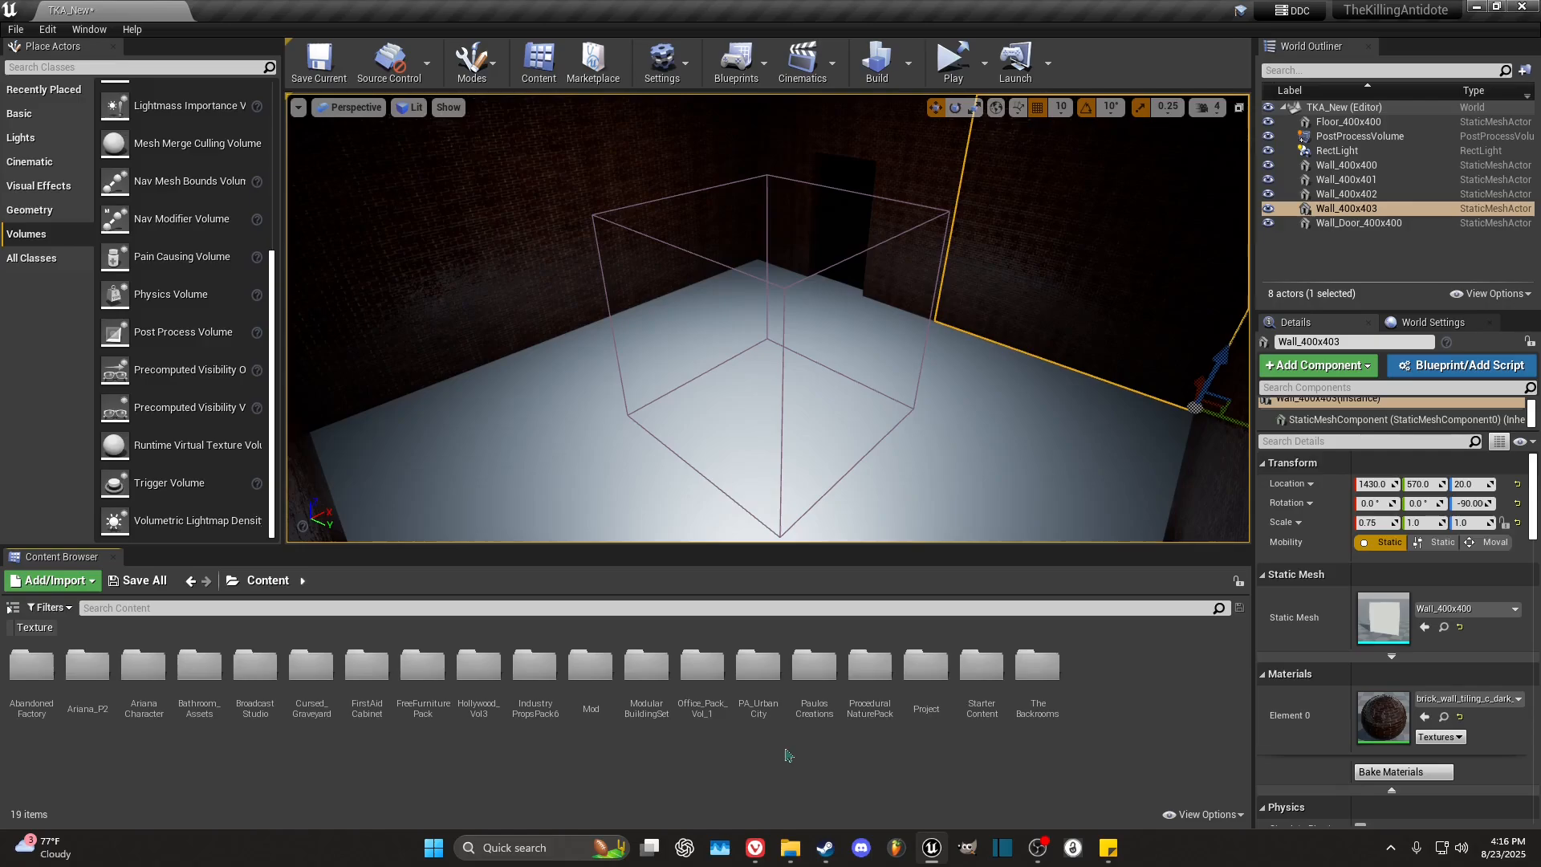
{"action": "left_click", "coordinate": [703, 705]}
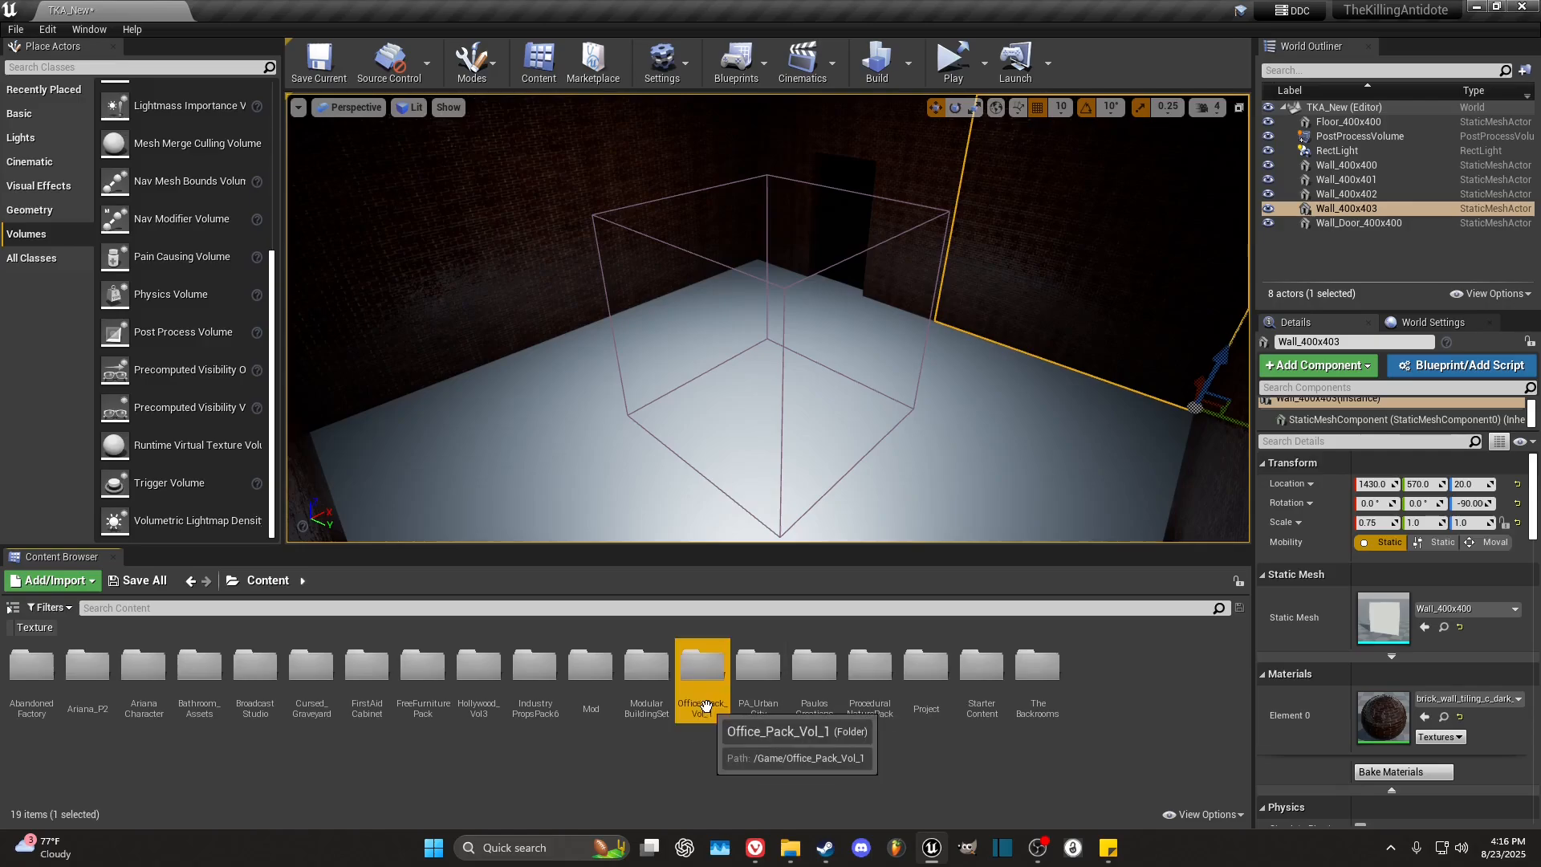
{"action": "double_click", "coordinate": [703, 705]}
{"action": "double_click", "coordinate": [255, 667]}
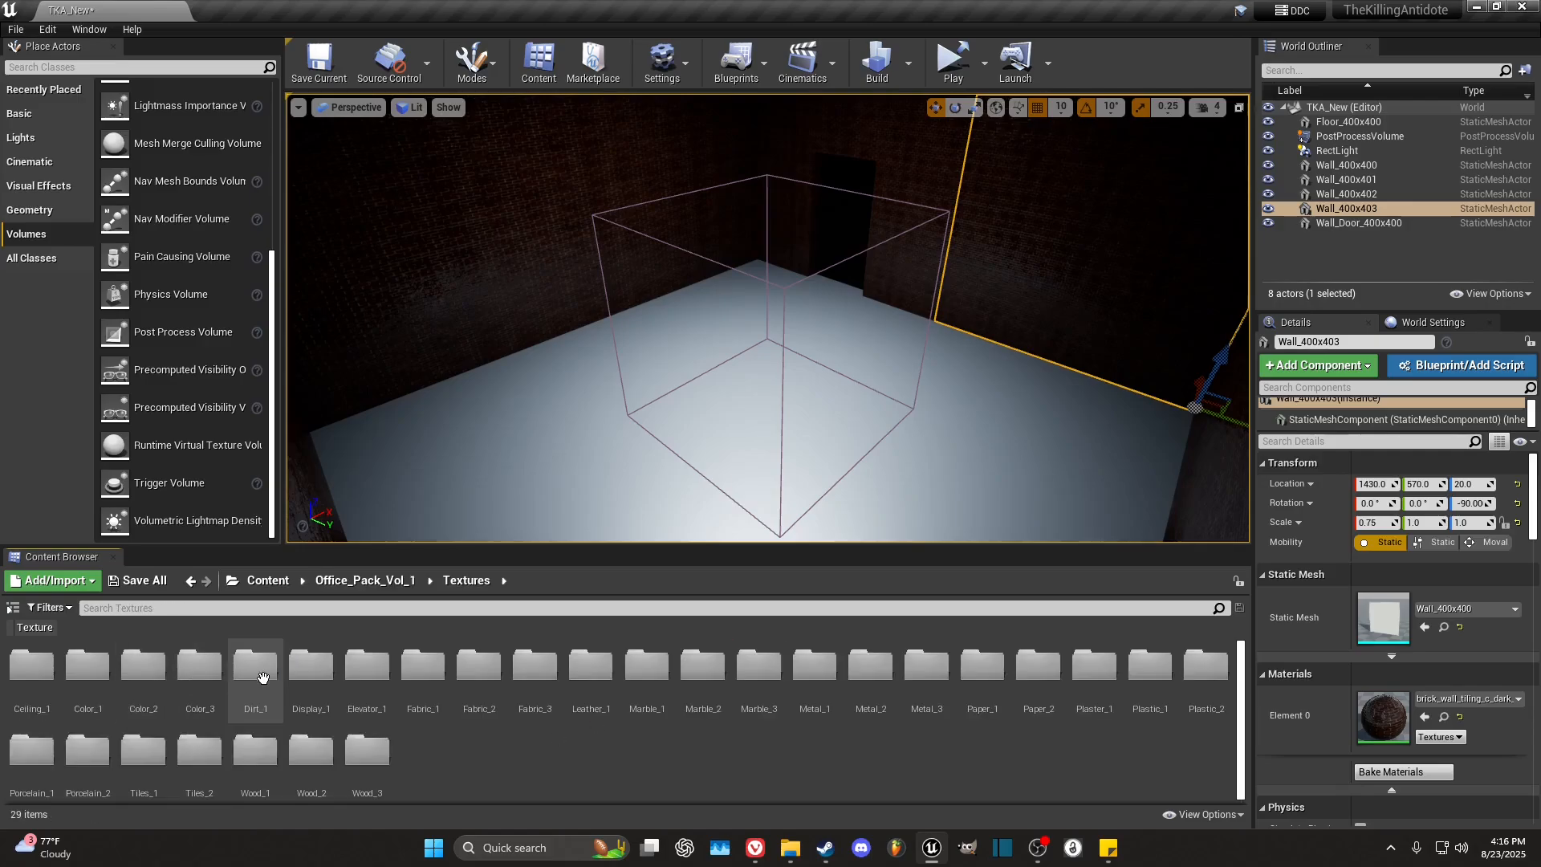
{"action": "double_click", "coordinate": [321, 769]}
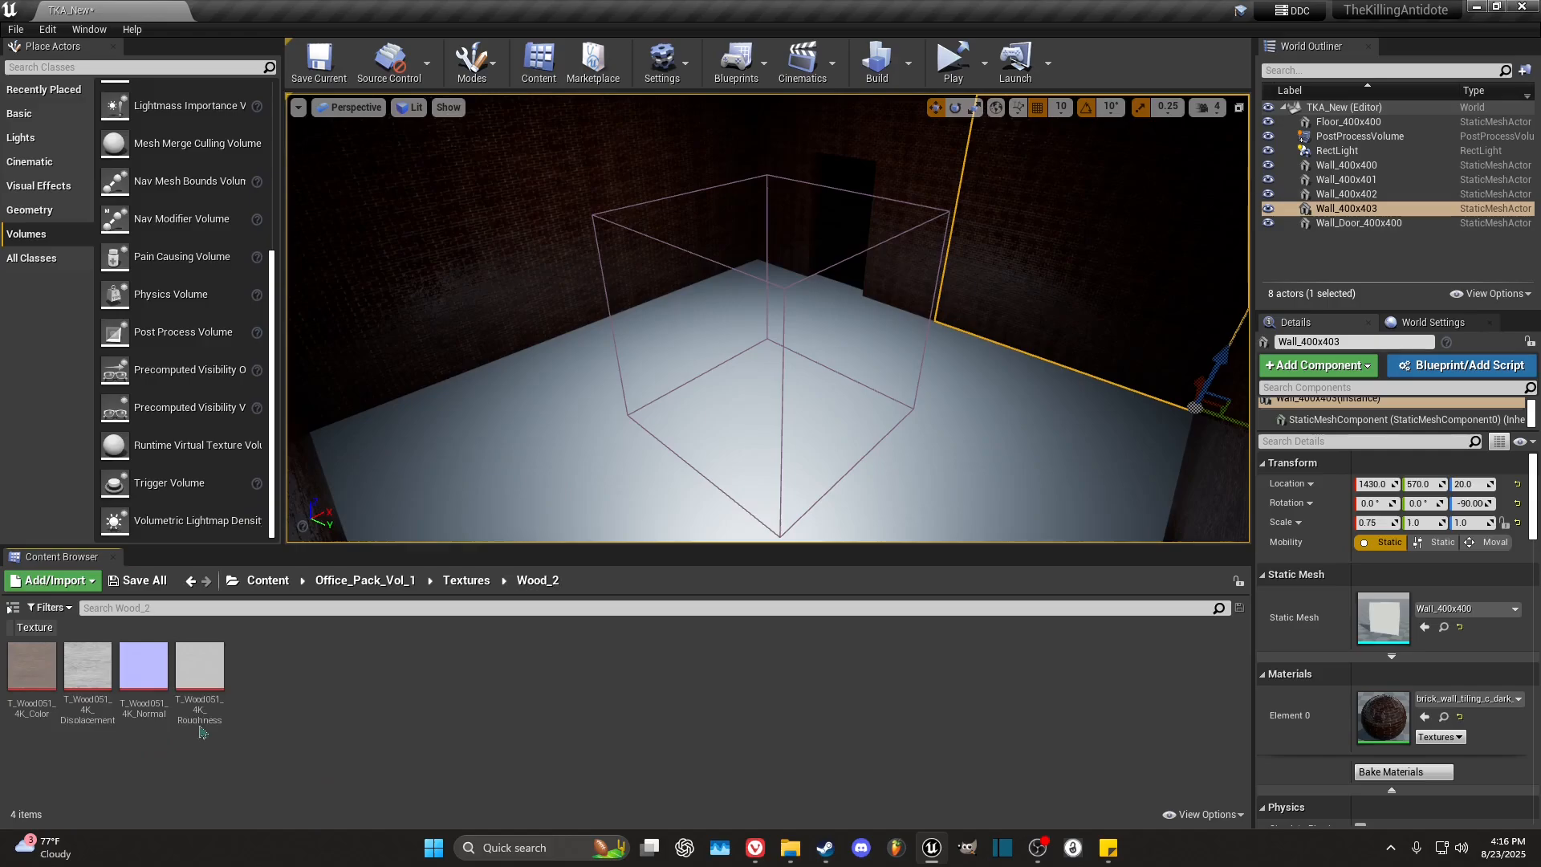
Step: Select the four T_Wood051_4K textures, including Color, Displacement, Normal and Roughness, and return to the Content folder
{"action": "mouse_move", "coordinate": [89, 711]}
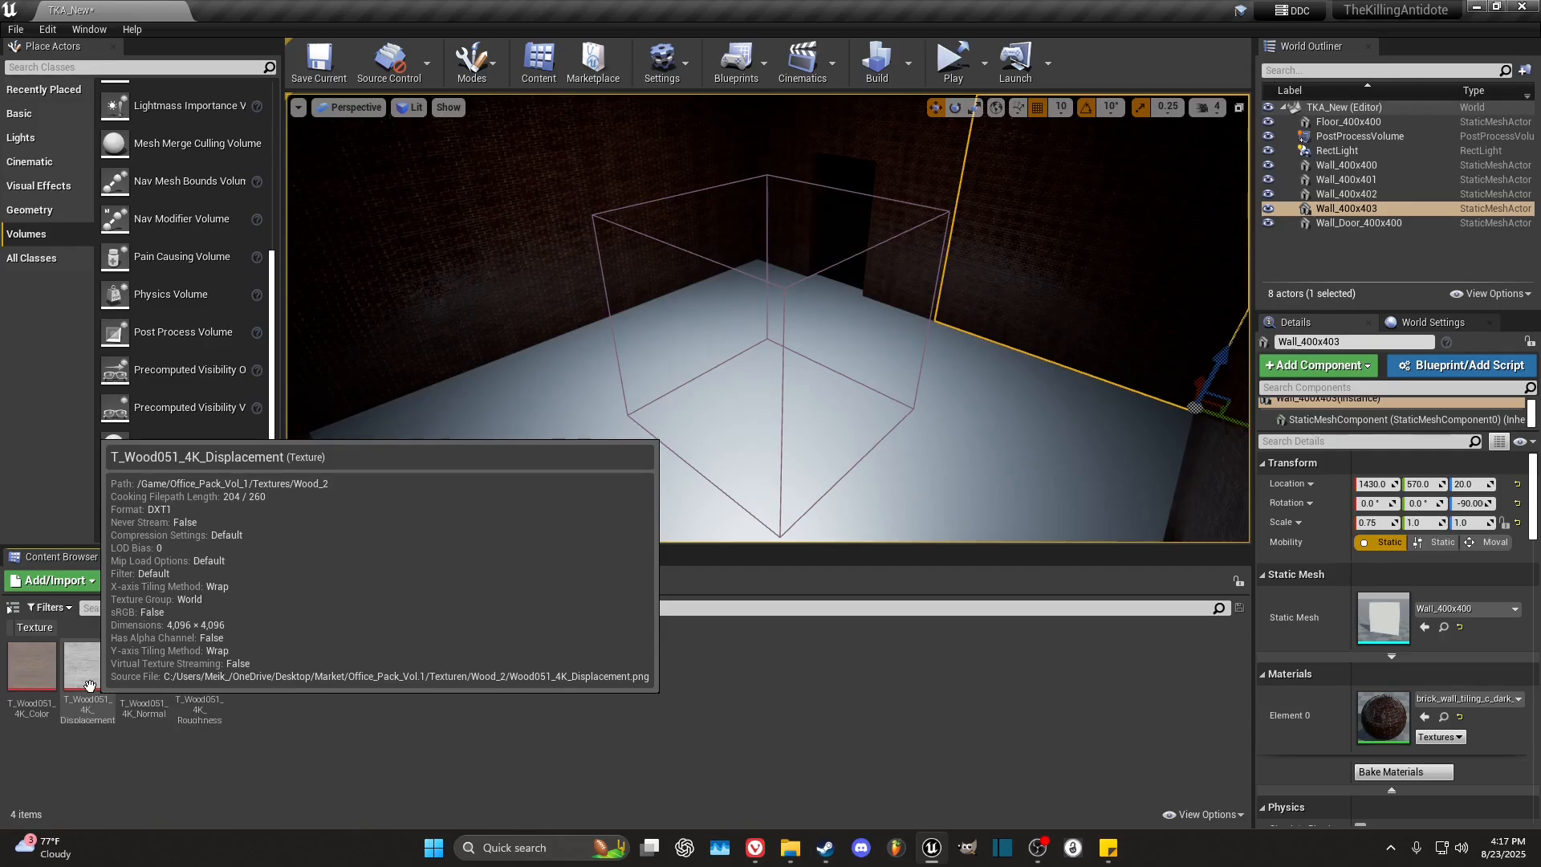
{"action": "left_click", "coordinate": [32, 670]}
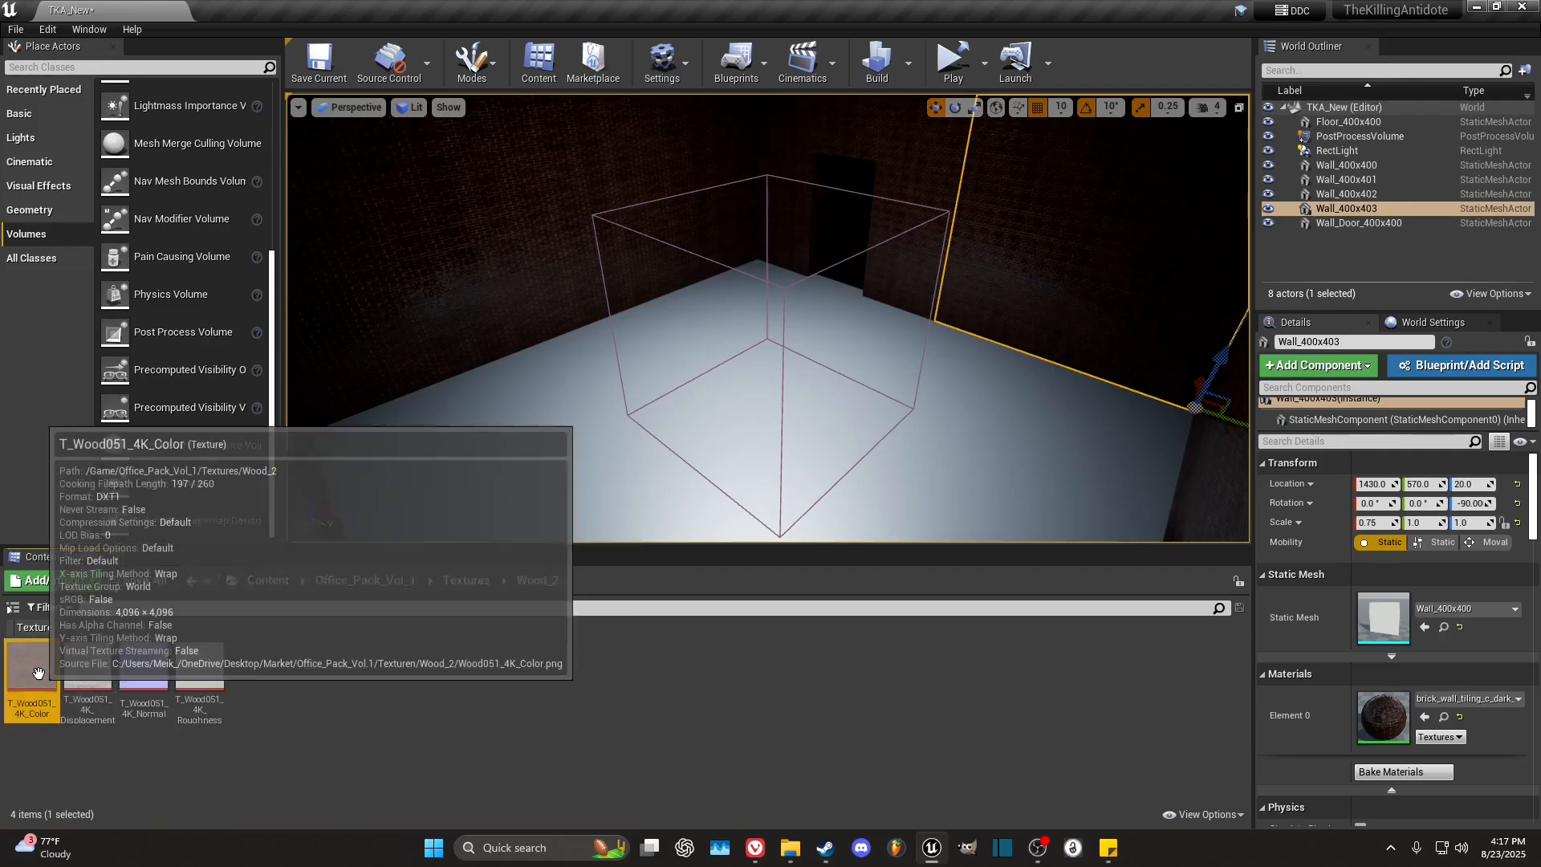
{"action": "left_click", "coordinate": [221, 696], "text": "shift"}
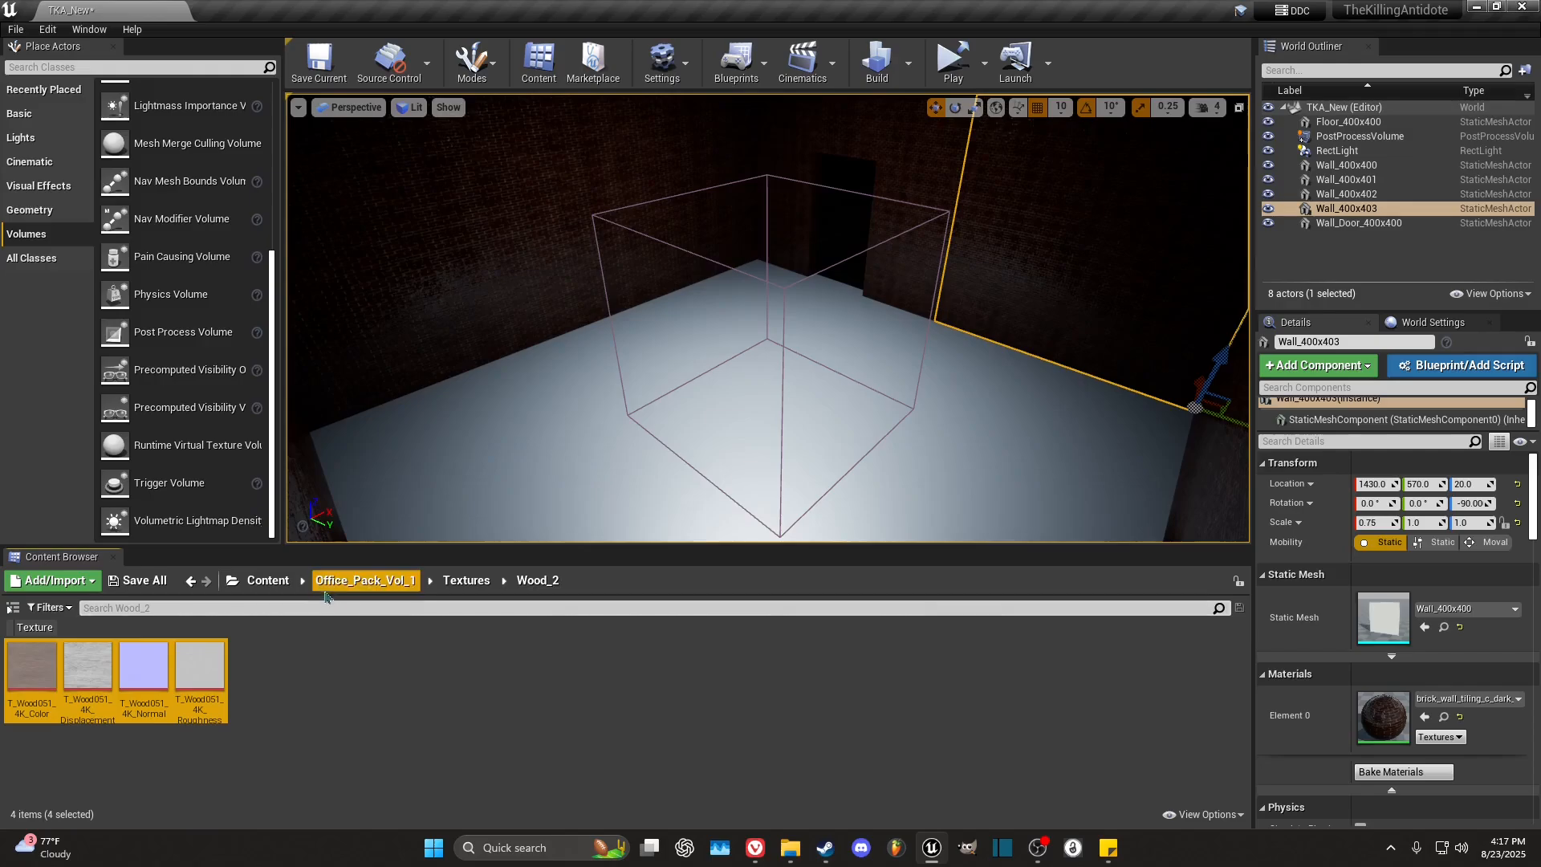
{"action": "left_click", "coordinate": [268, 581]}
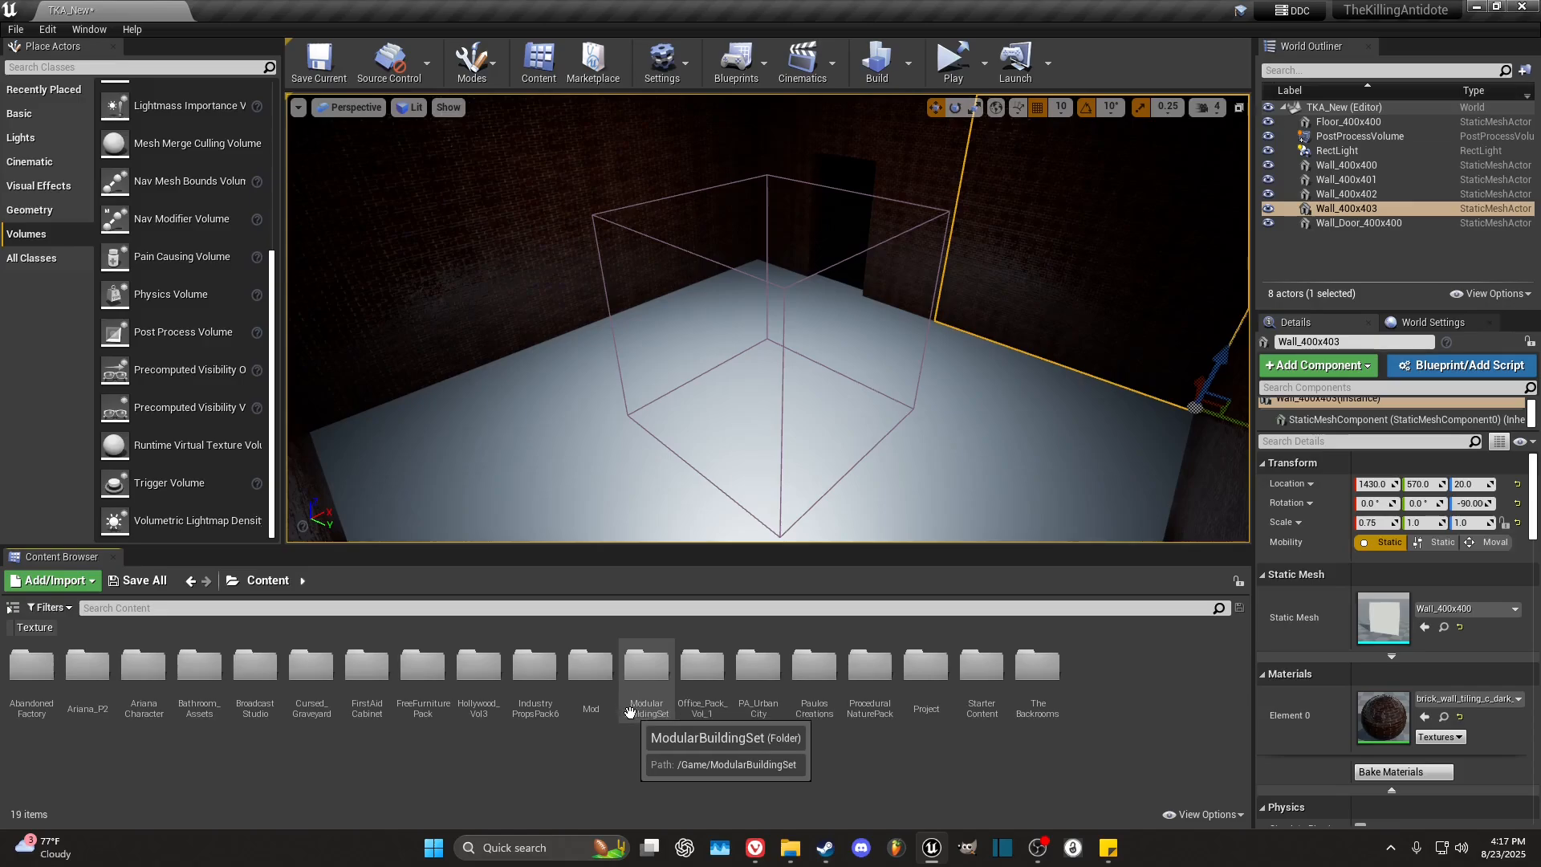
Step: Copy the four T_Wood051_4K textures into the TKA_New mod's Textures folder and save all assets
{"action": "double_click", "coordinate": [592, 698]}
{"action": "double_click", "coordinate": [238, 704]}
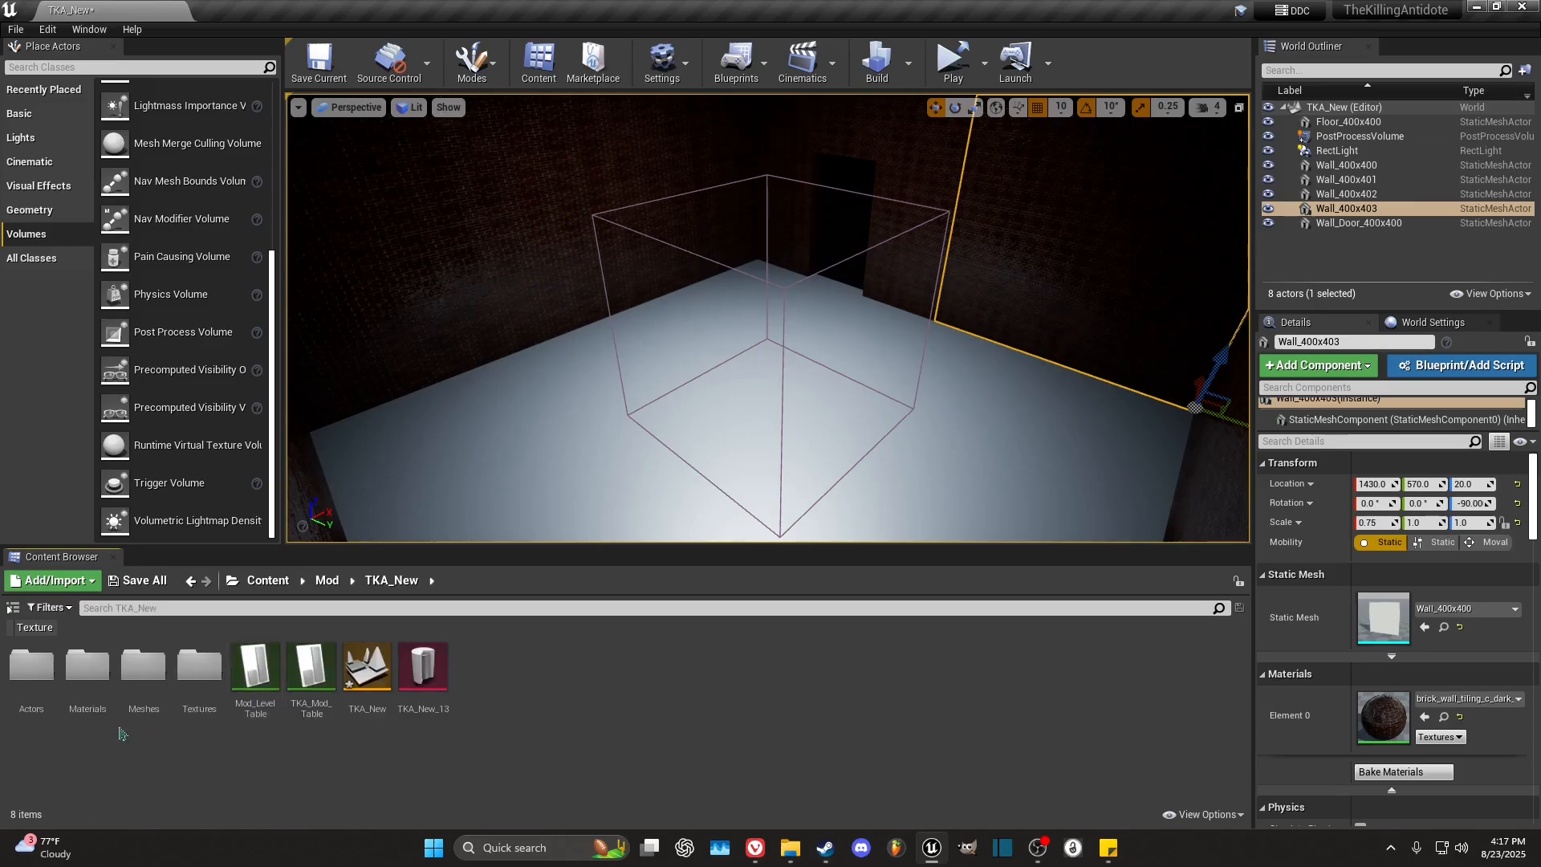
{"action": "double_click", "coordinate": [217, 683]}
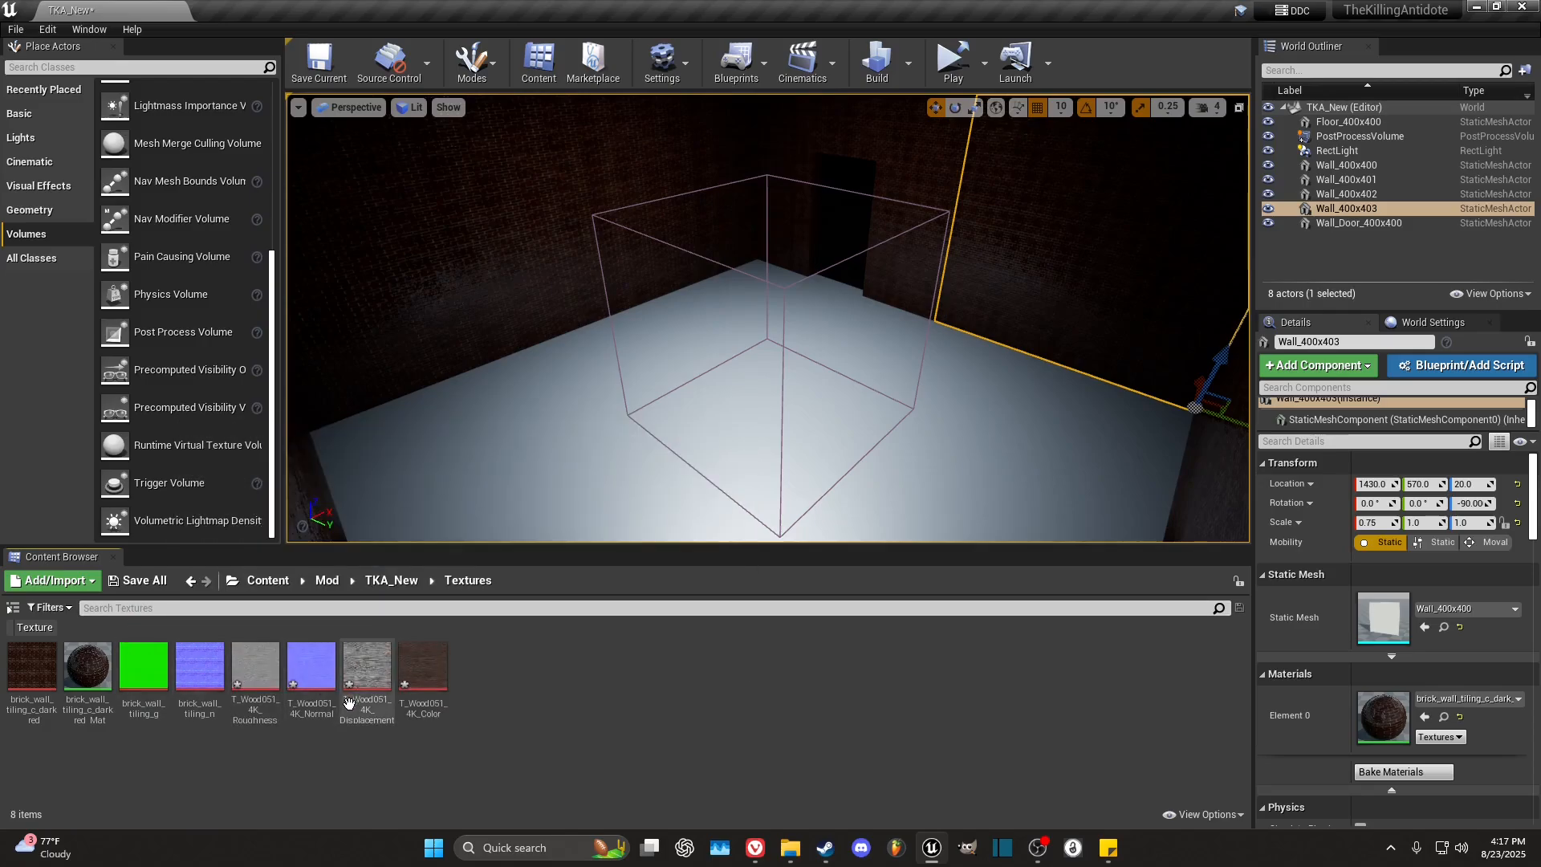
{"action": "left_click", "coordinate": [19, 32]}
{"action": "left_click", "coordinate": [50, 165]}
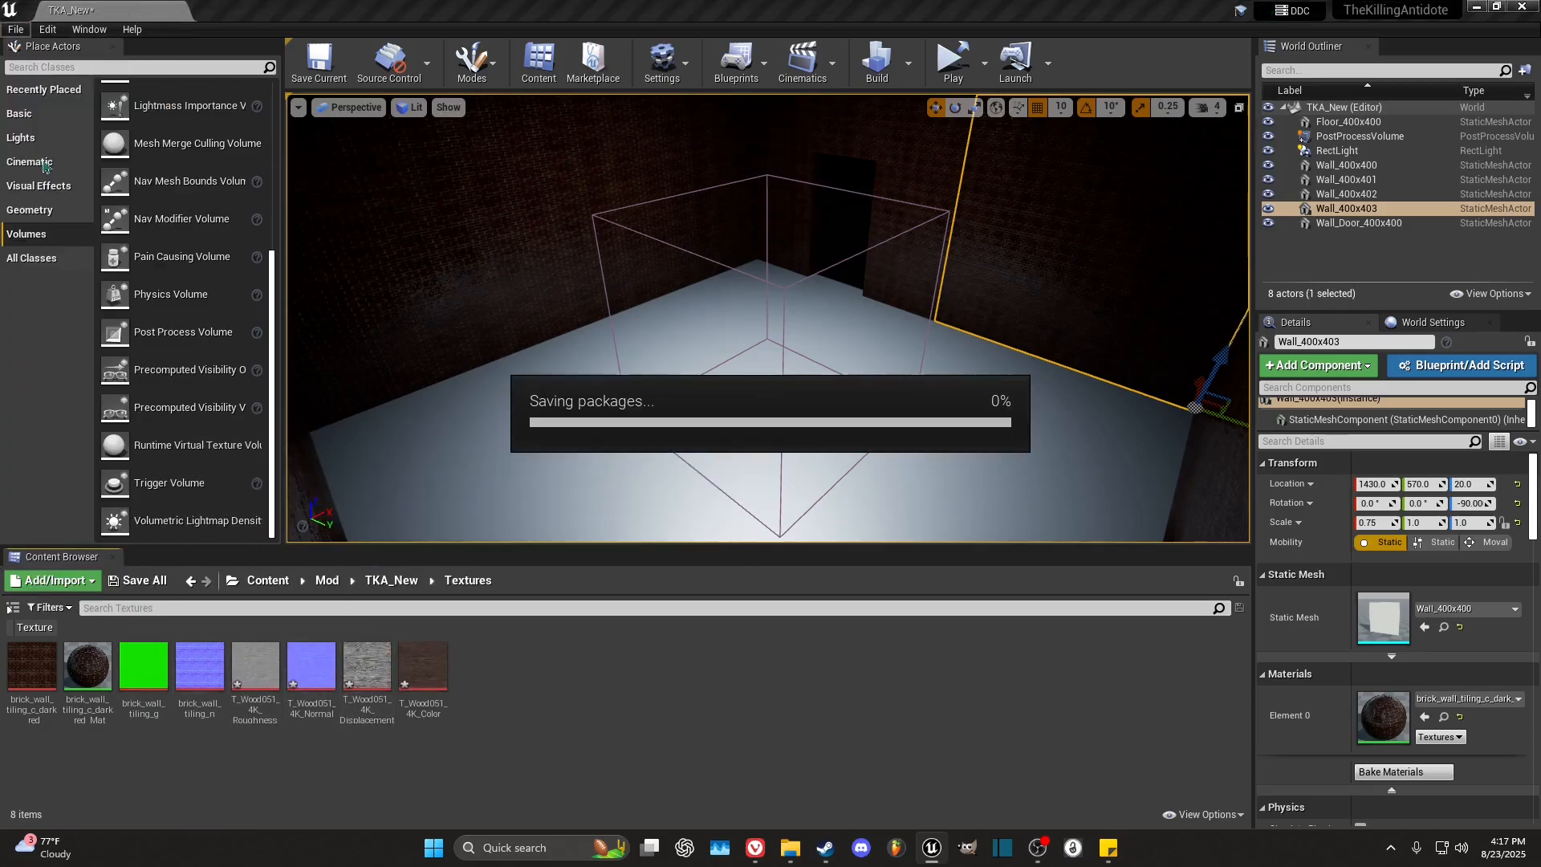
Step: Apply the T_Wood051_4K_Color texture to the room's floor and select the floor
{"action": "right_click_drag", "start_coordinate": [581, 449], "coordinate": [581, 514]}
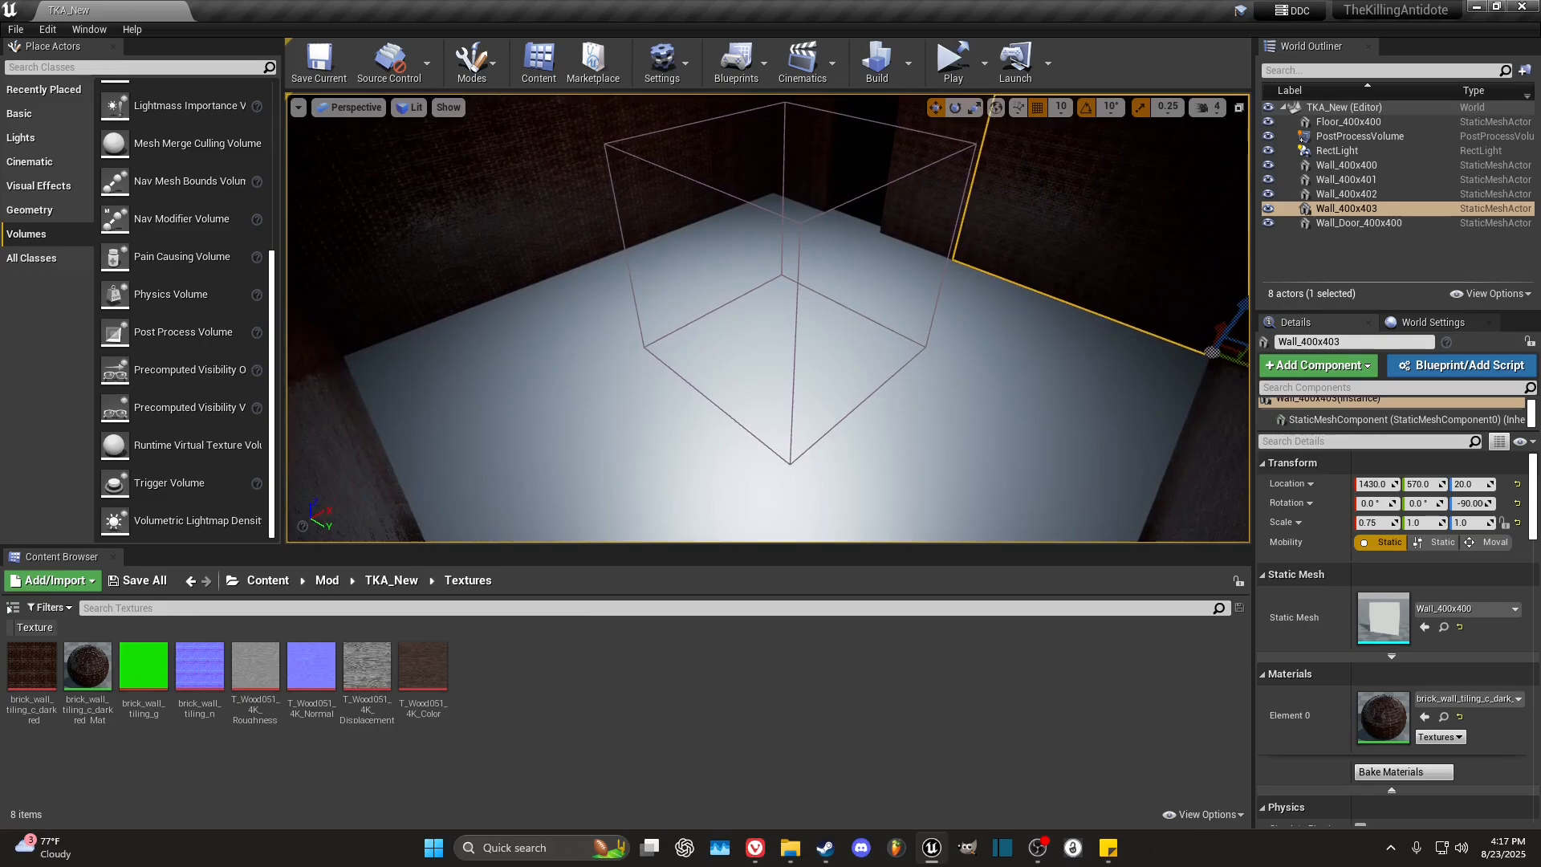
{"action": "left_click", "coordinate": [425, 674]}
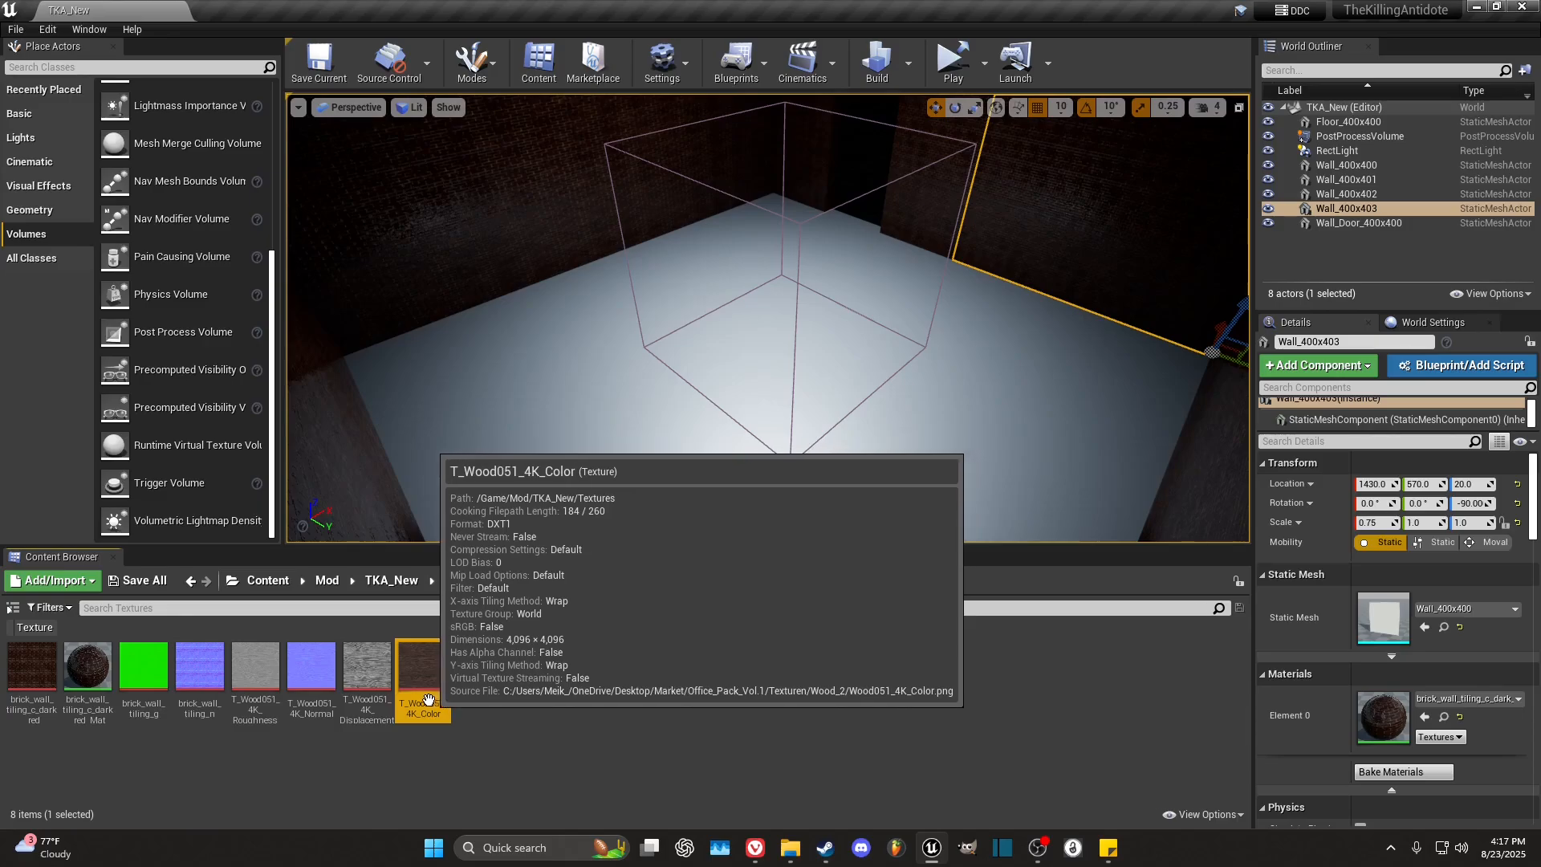
{"action": "left_click_drag", "start_coordinate": [431, 697], "coordinate": [706, 470]}
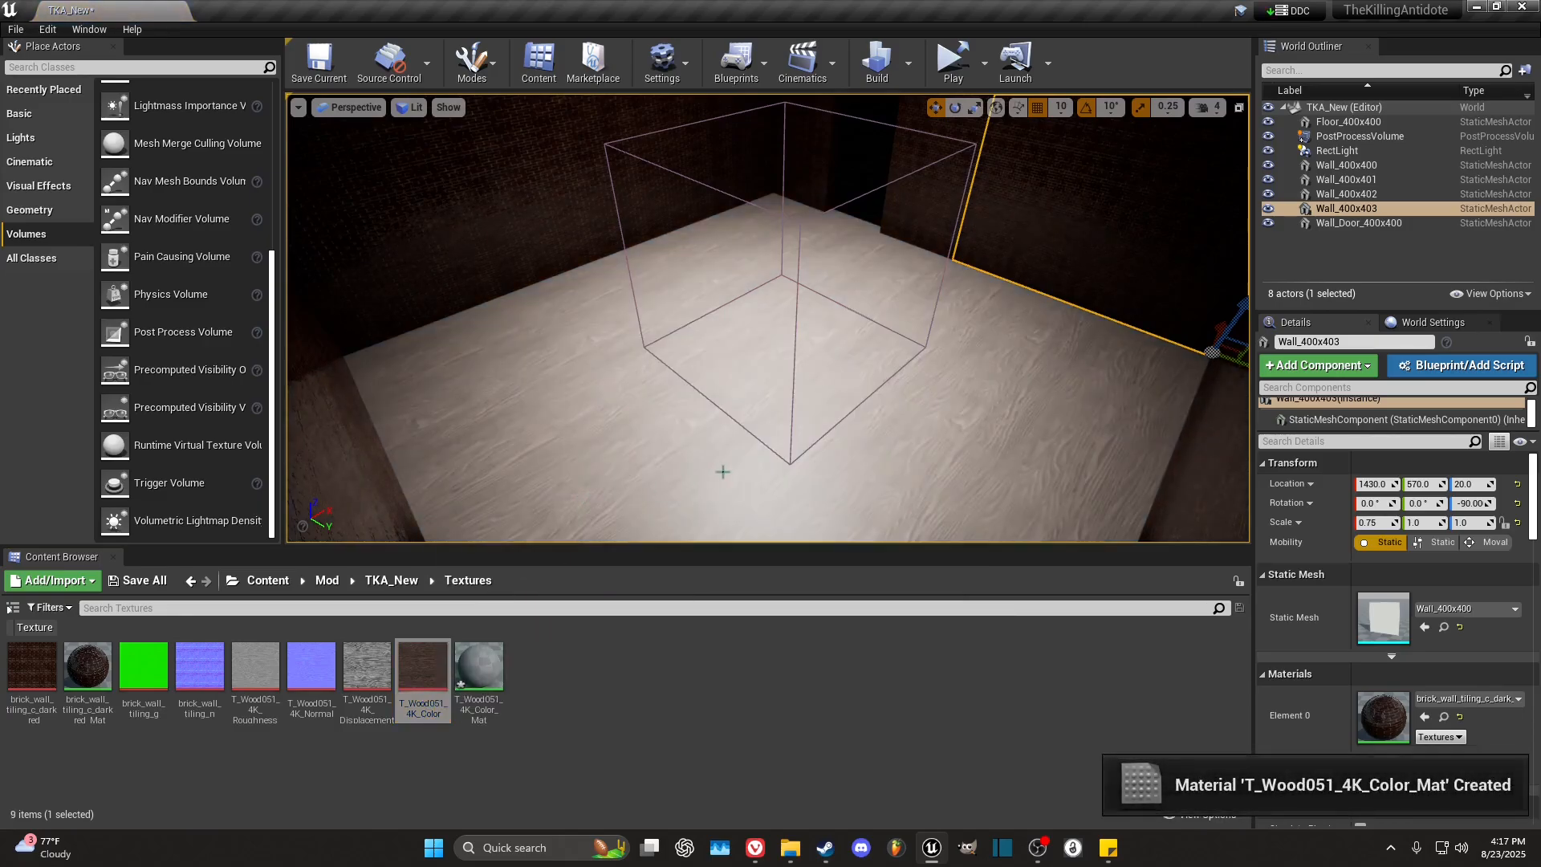
{"action": "left_click", "coordinate": [731, 468]}
{"action": "right_click_drag", "start_coordinate": [733, 469], "coordinate": [715, 513]}
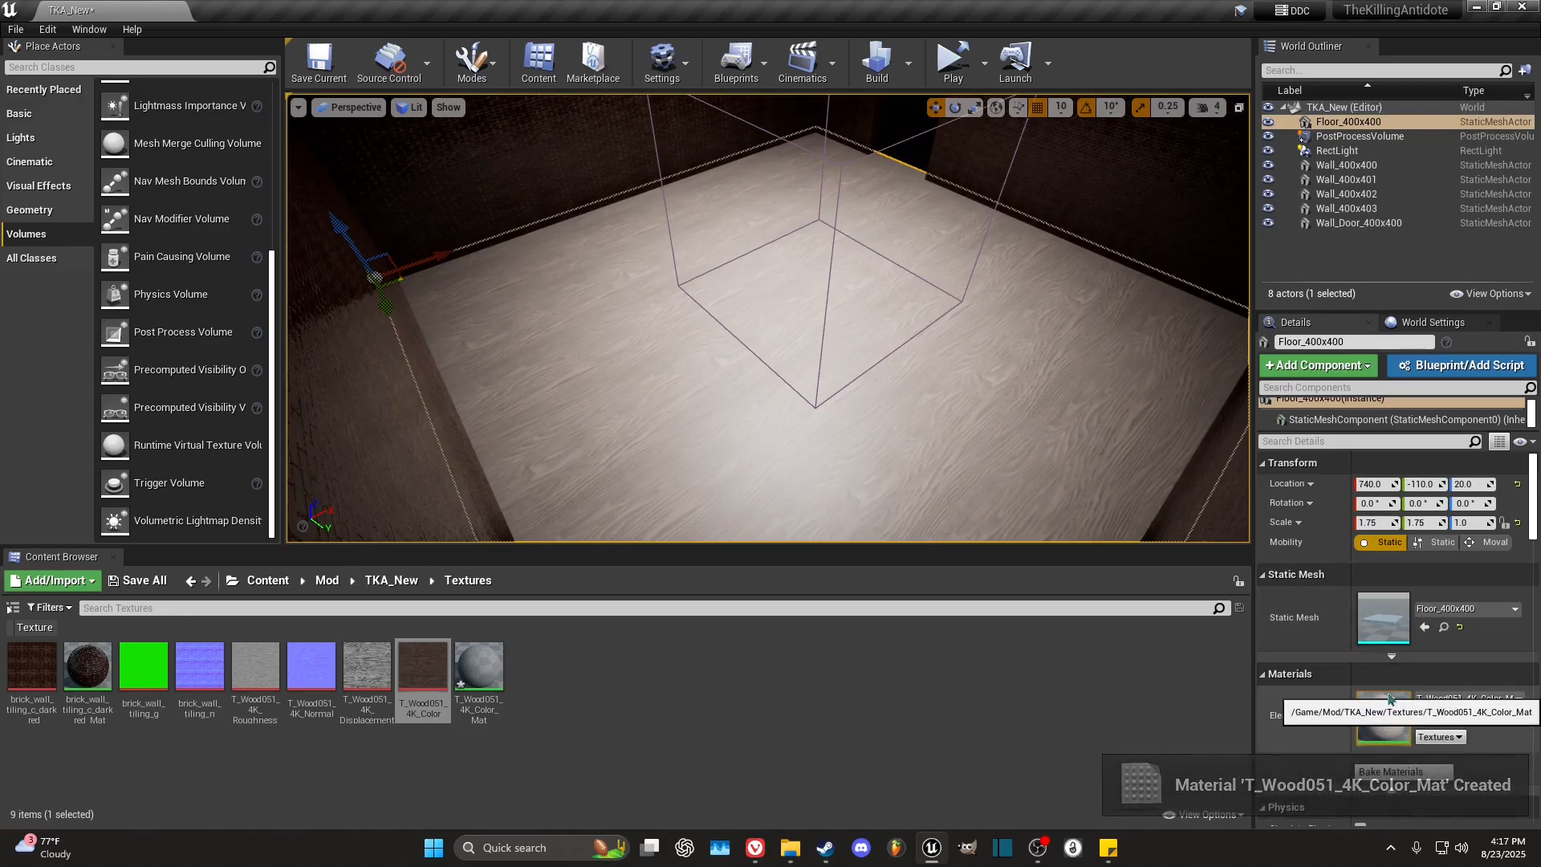
Step: Open the floor's T_Wood051_4K_Color_Mat material for editing and keep the mod's textures accessible beside its graph
{"action": "left_click", "coordinate": [458, 686]}
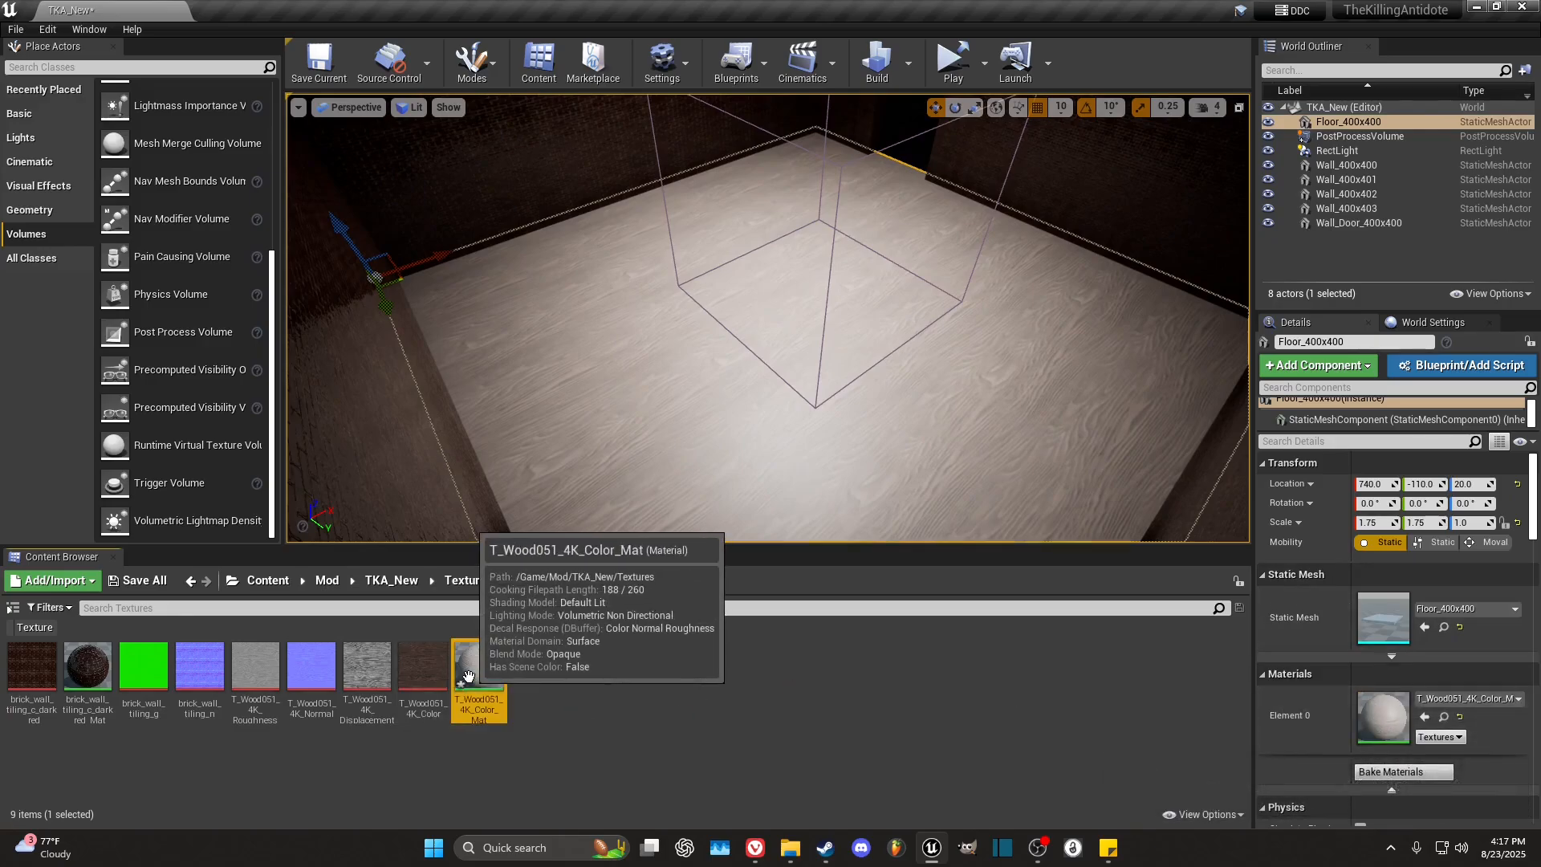
{"action": "double_click", "coordinate": [1371, 707]}
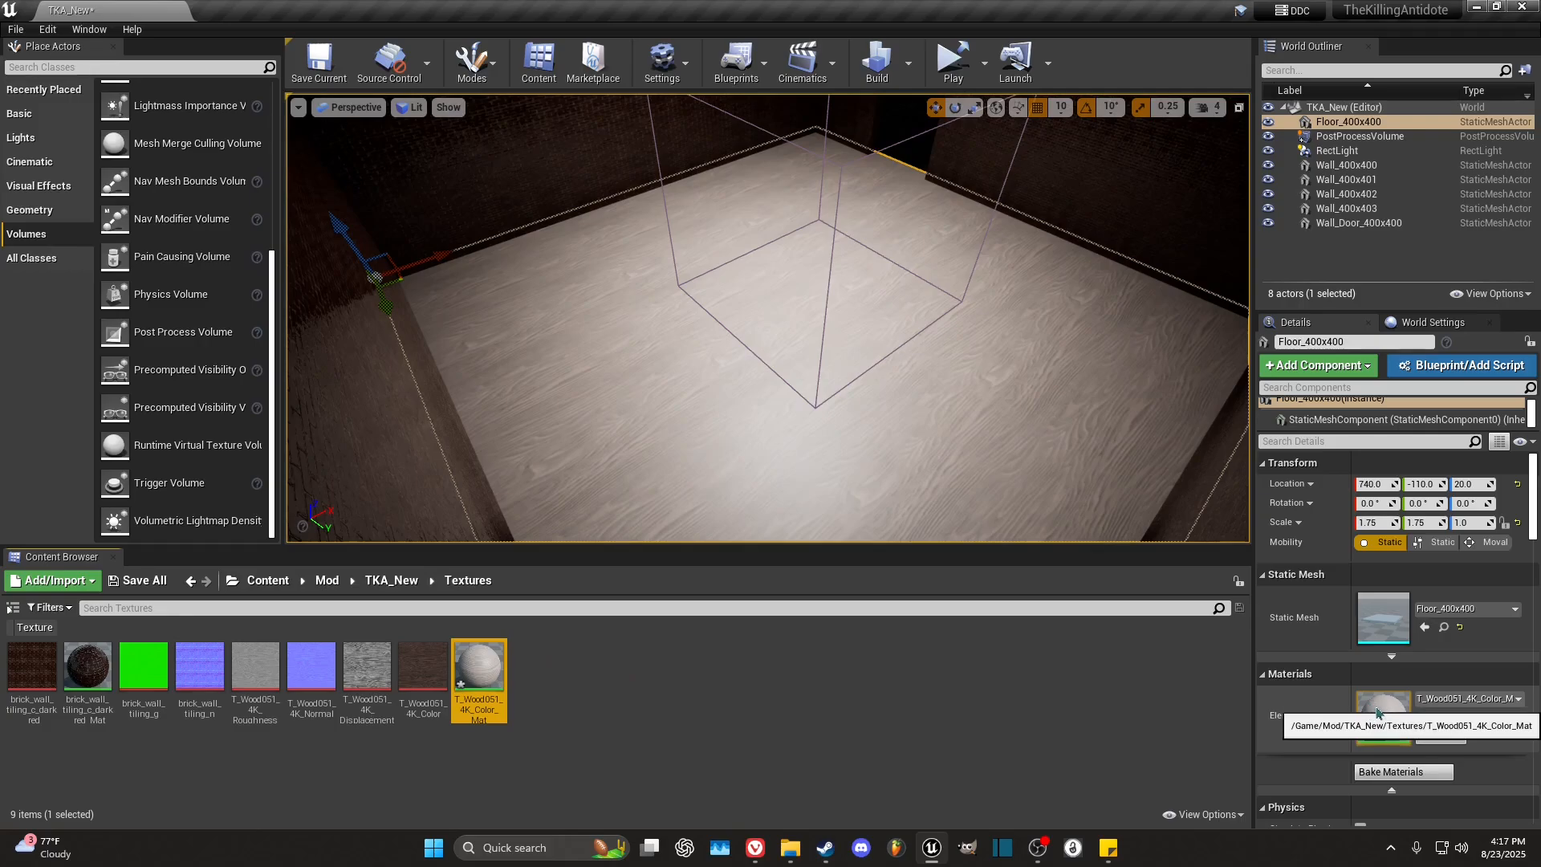
{"action": "left_click_drag", "start_coordinate": [947, 13], "coordinate": [733, 63]}
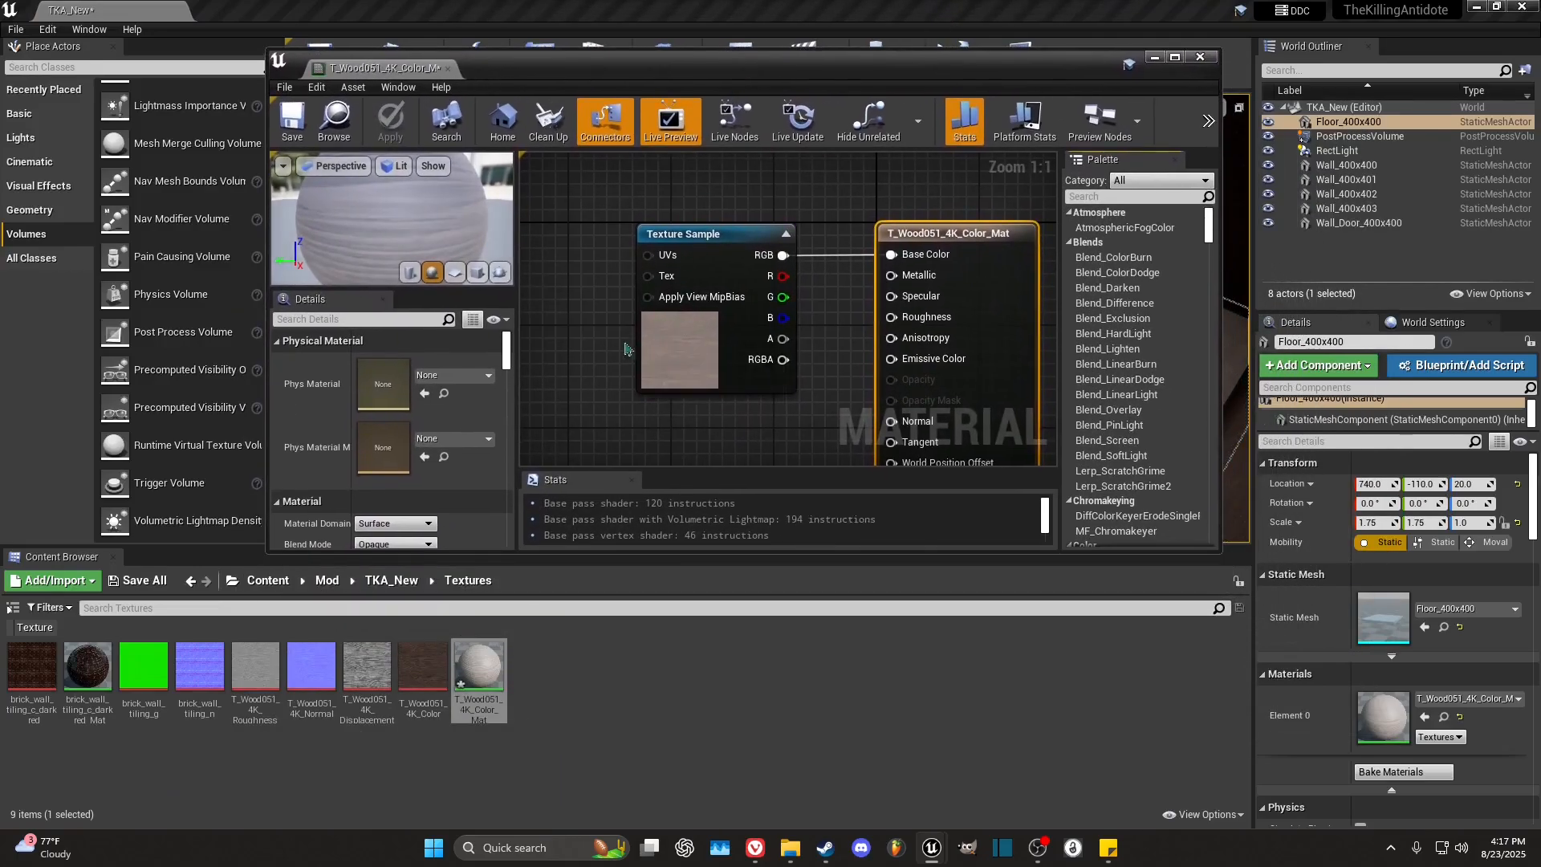
Step: Add the T_Wood051_4K Roughness, Normal and Displacement textures to the material graph and set the Normal sample apart from the others
{"action": "scroll", "coordinate": [729, 289], "scroll_direction": "down", "scroll_amount": 4}
{"action": "right_click_drag", "start_coordinate": [729, 289], "coordinate": [756, 260]}
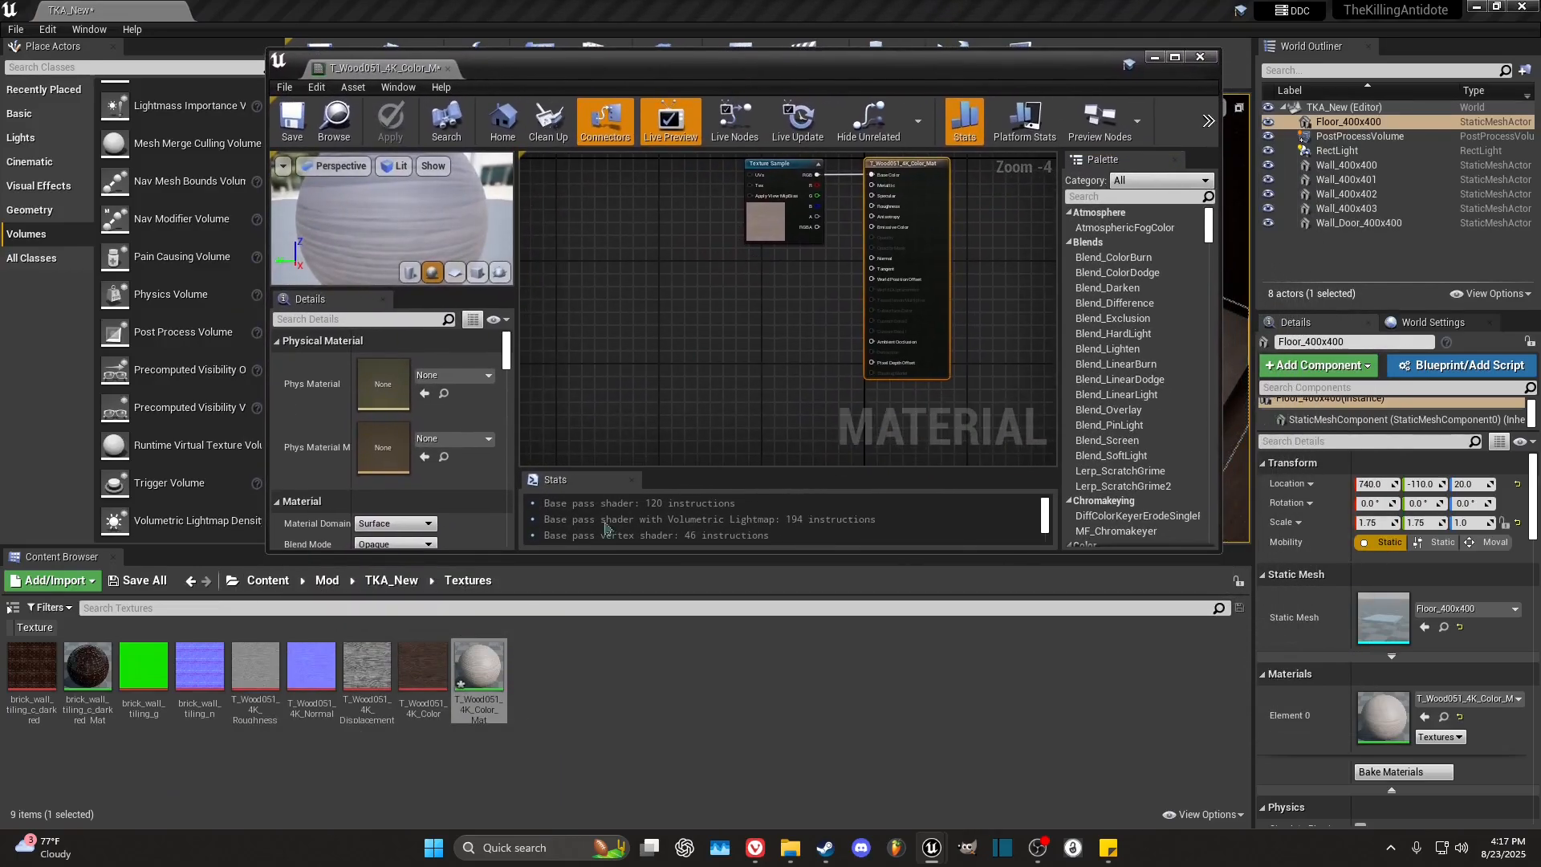
{"action": "left_click", "coordinate": [377, 713]}
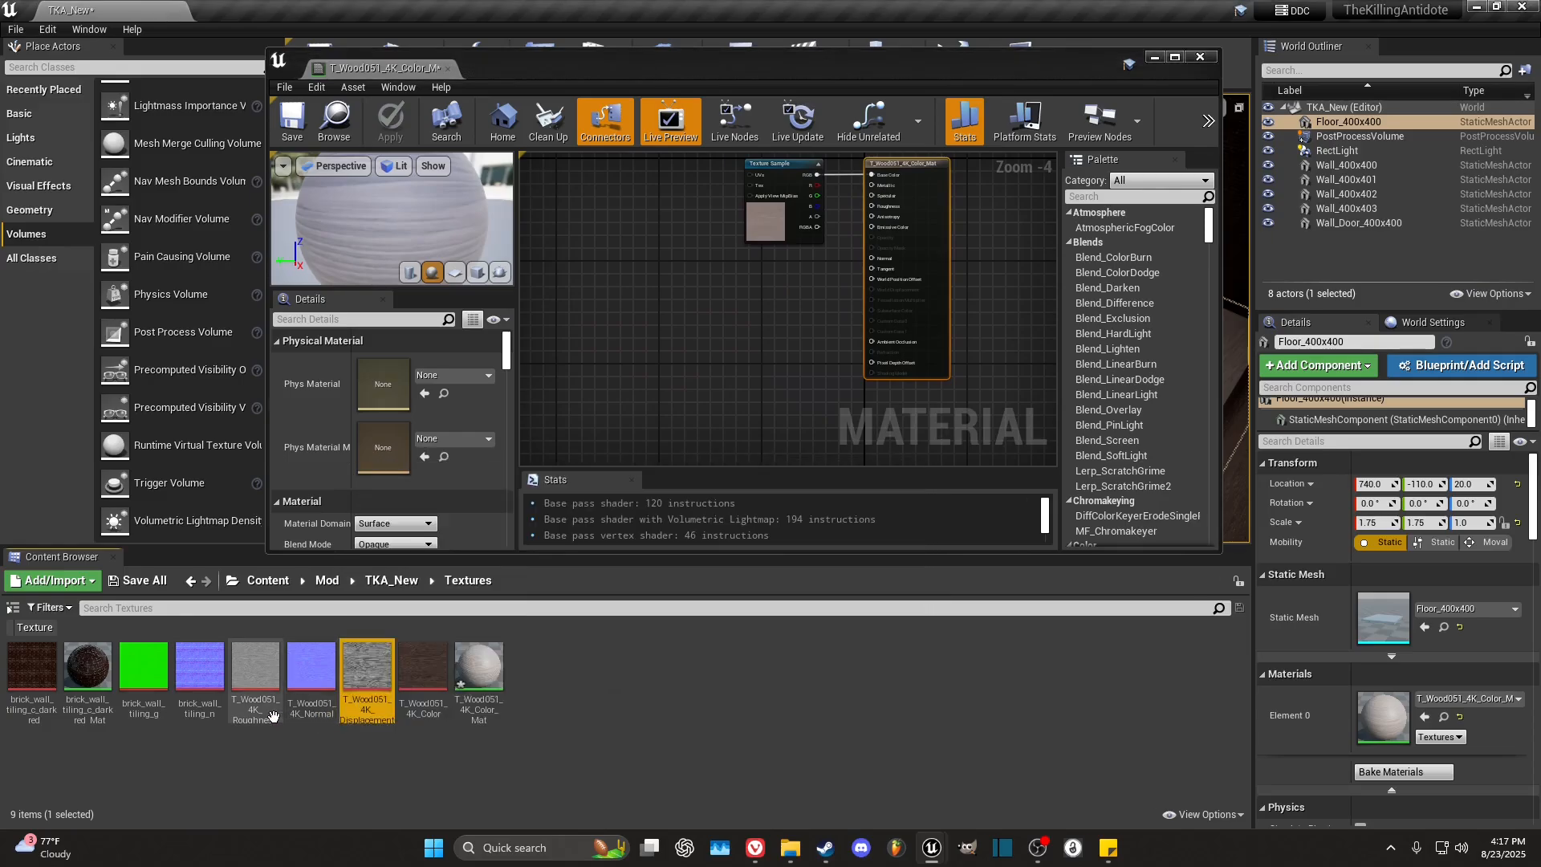
{"action": "left_click", "coordinate": [257, 690], "text": "shift"}
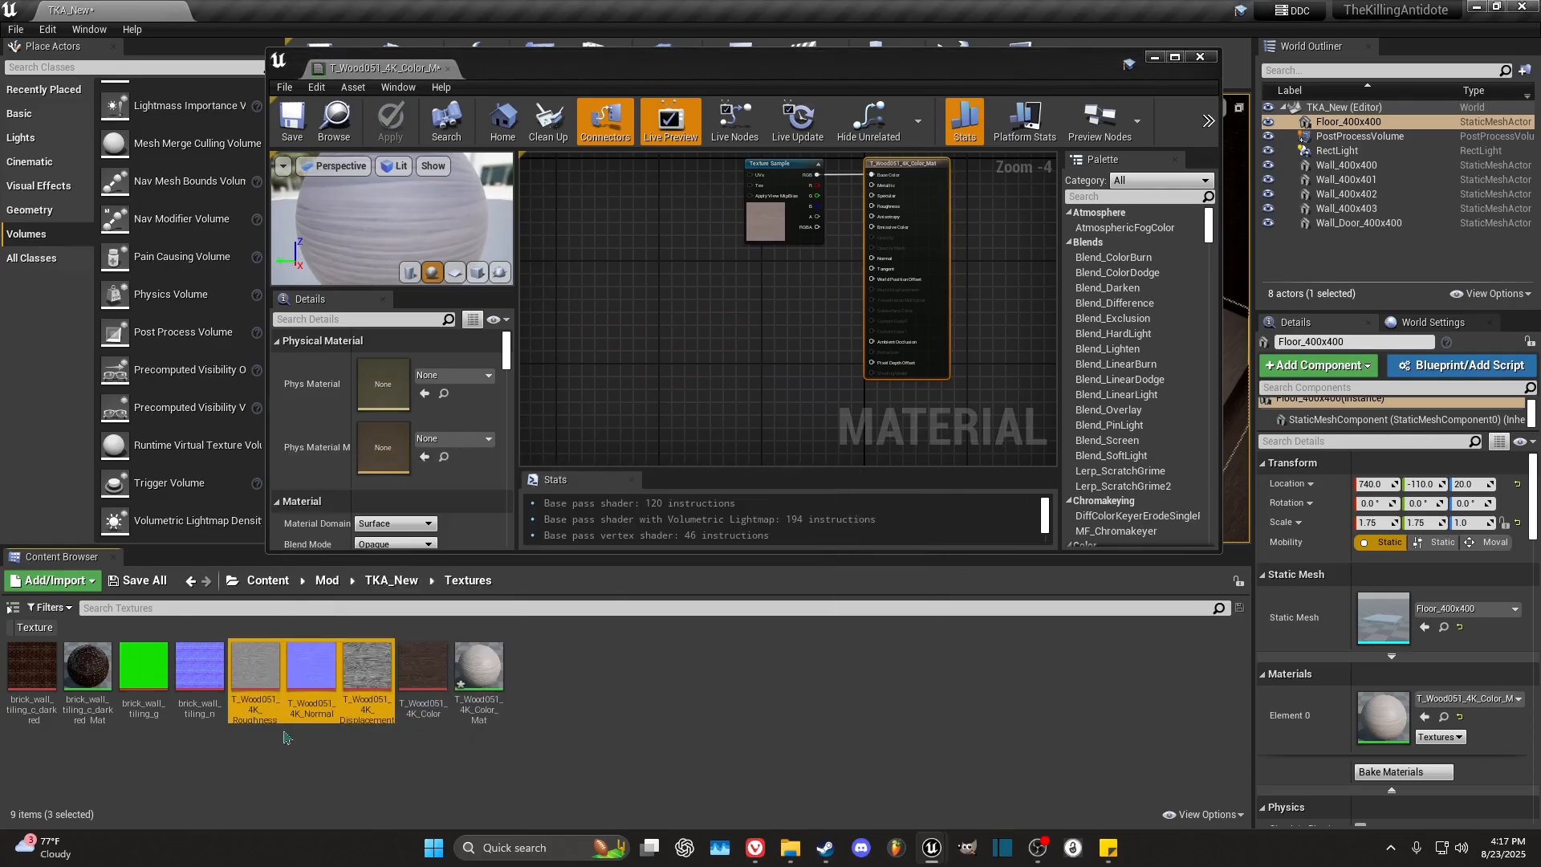
{"action": "left_click_drag", "start_coordinate": [372, 683], "coordinate": [684, 238]}
{"action": "left_click_drag", "start_coordinate": [712, 328], "coordinate": [763, 397]}
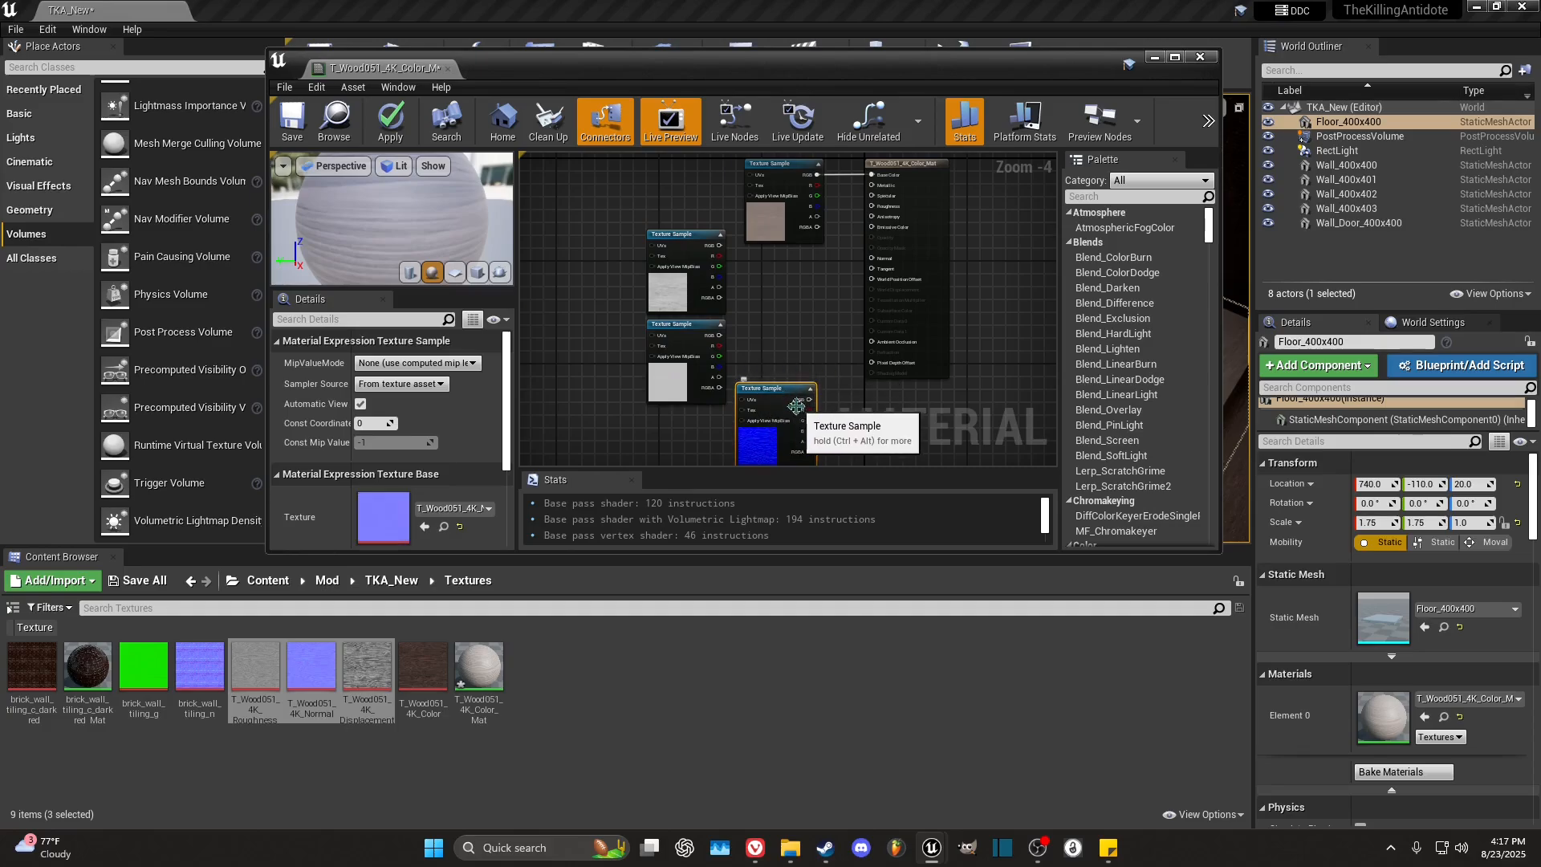
Step: Connect the Normal texture's RGB output to the material's Normal input and the Displacement texture's RGB output to Pixel Depth Offset
{"action": "scroll", "coordinate": [805, 407], "scroll_direction": "up", "scroll_amount": 1}
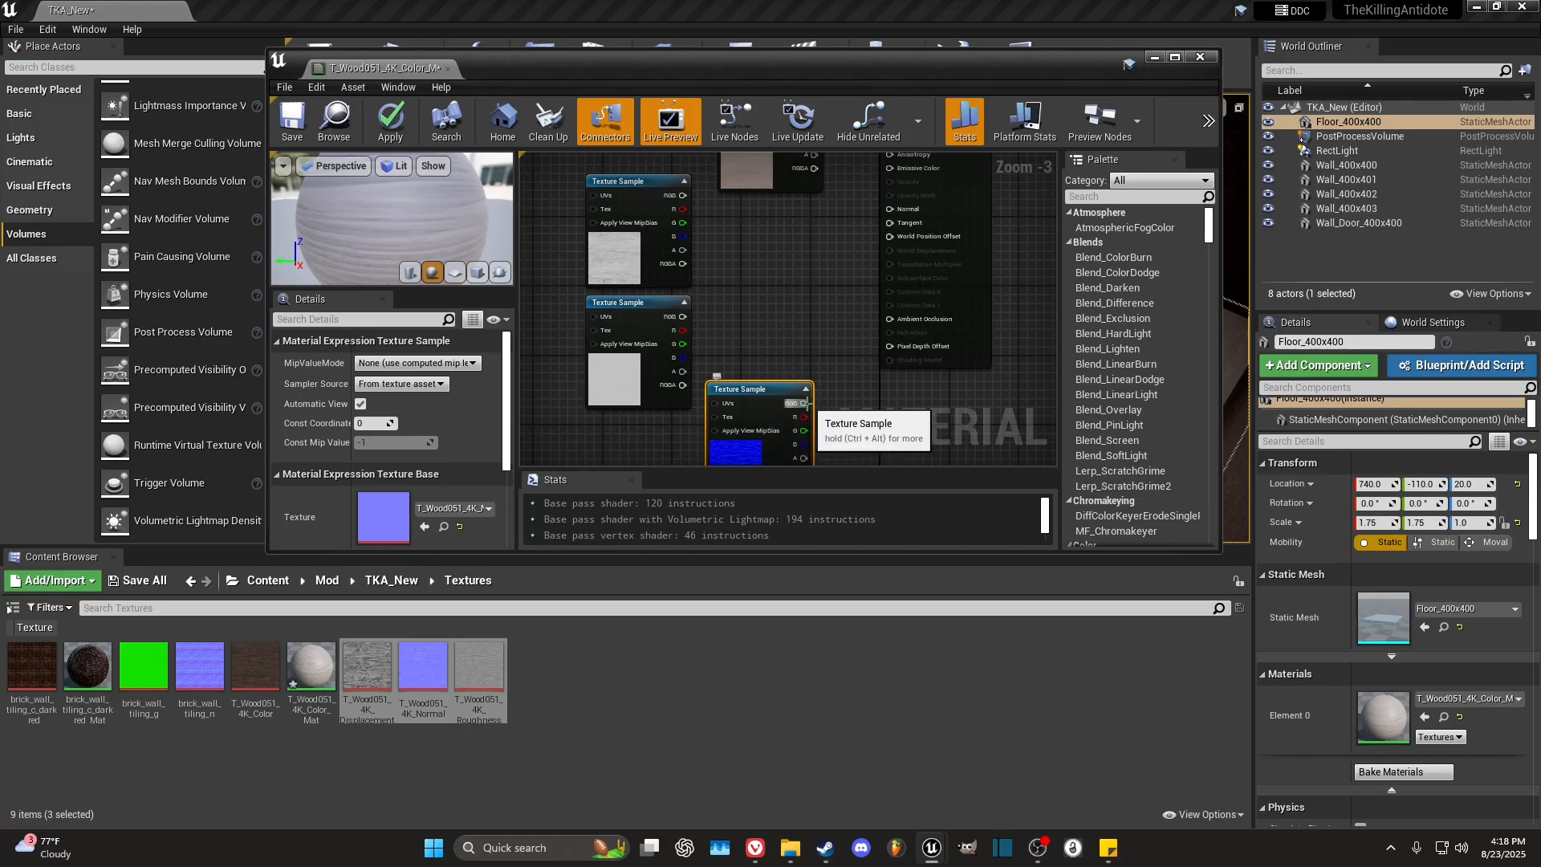
{"action": "left_click_drag", "start_coordinate": [805, 403], "coordinate": [890, 209]}
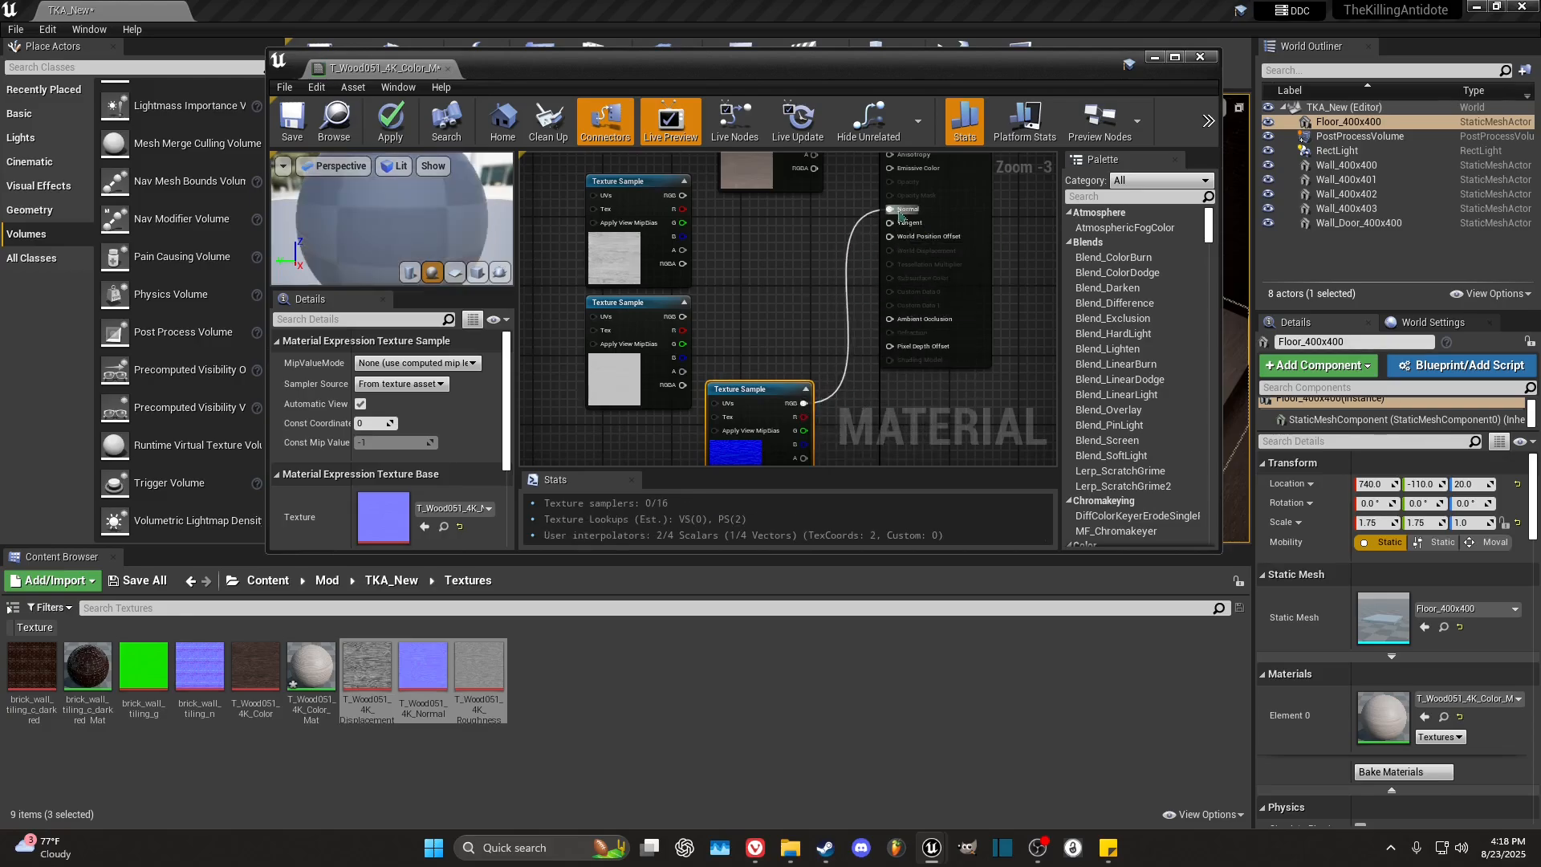
{"action": "left_click", "coordinate": [638, 264]}
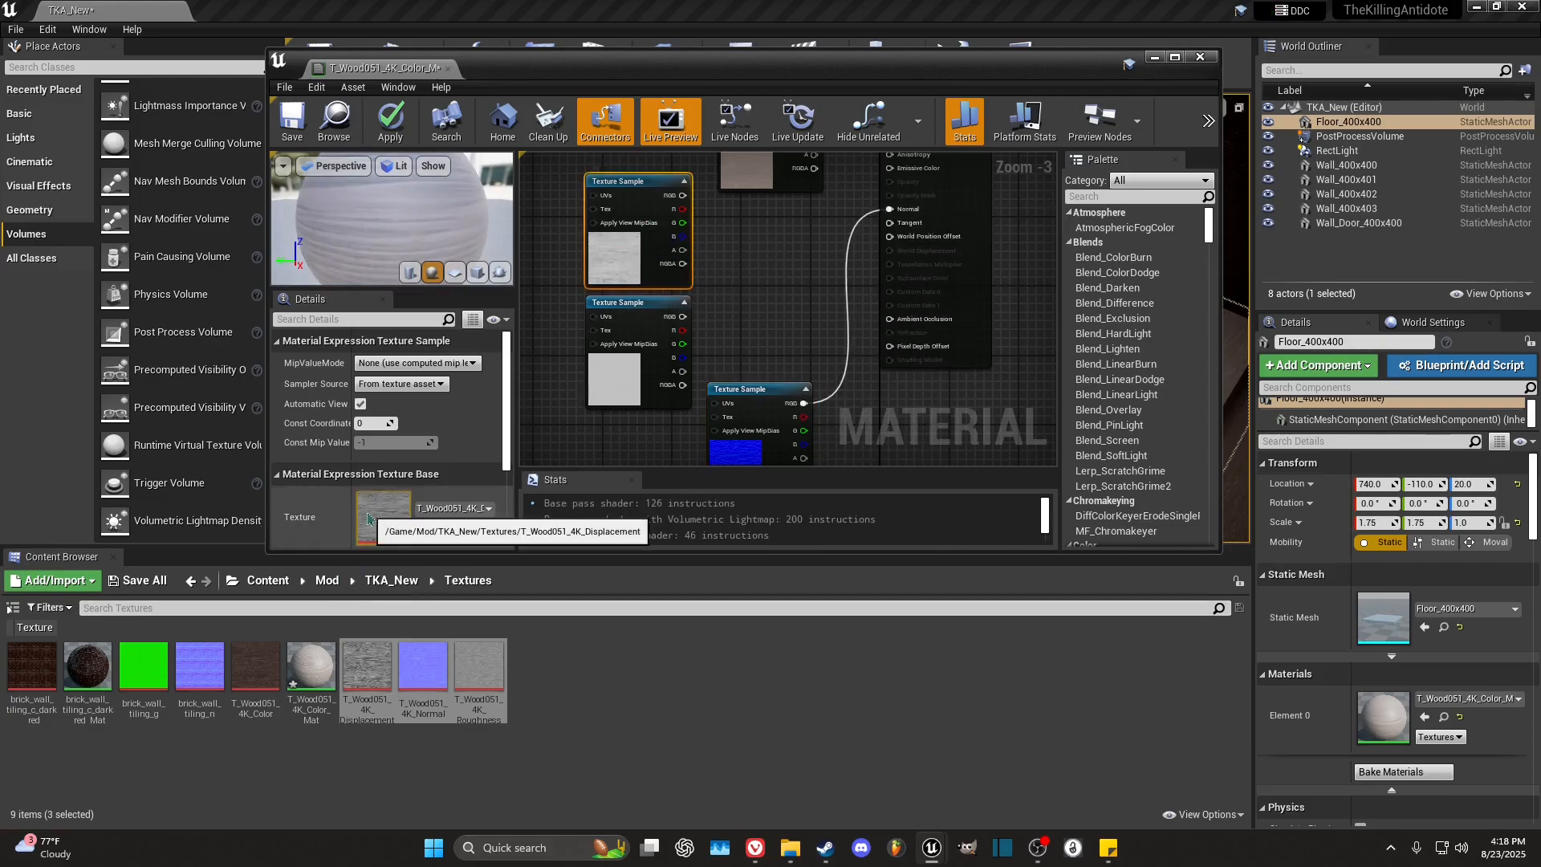
{"action": "left_click_drag", "start_coordinate": [682, 195], "coordinate": [889, 346]}
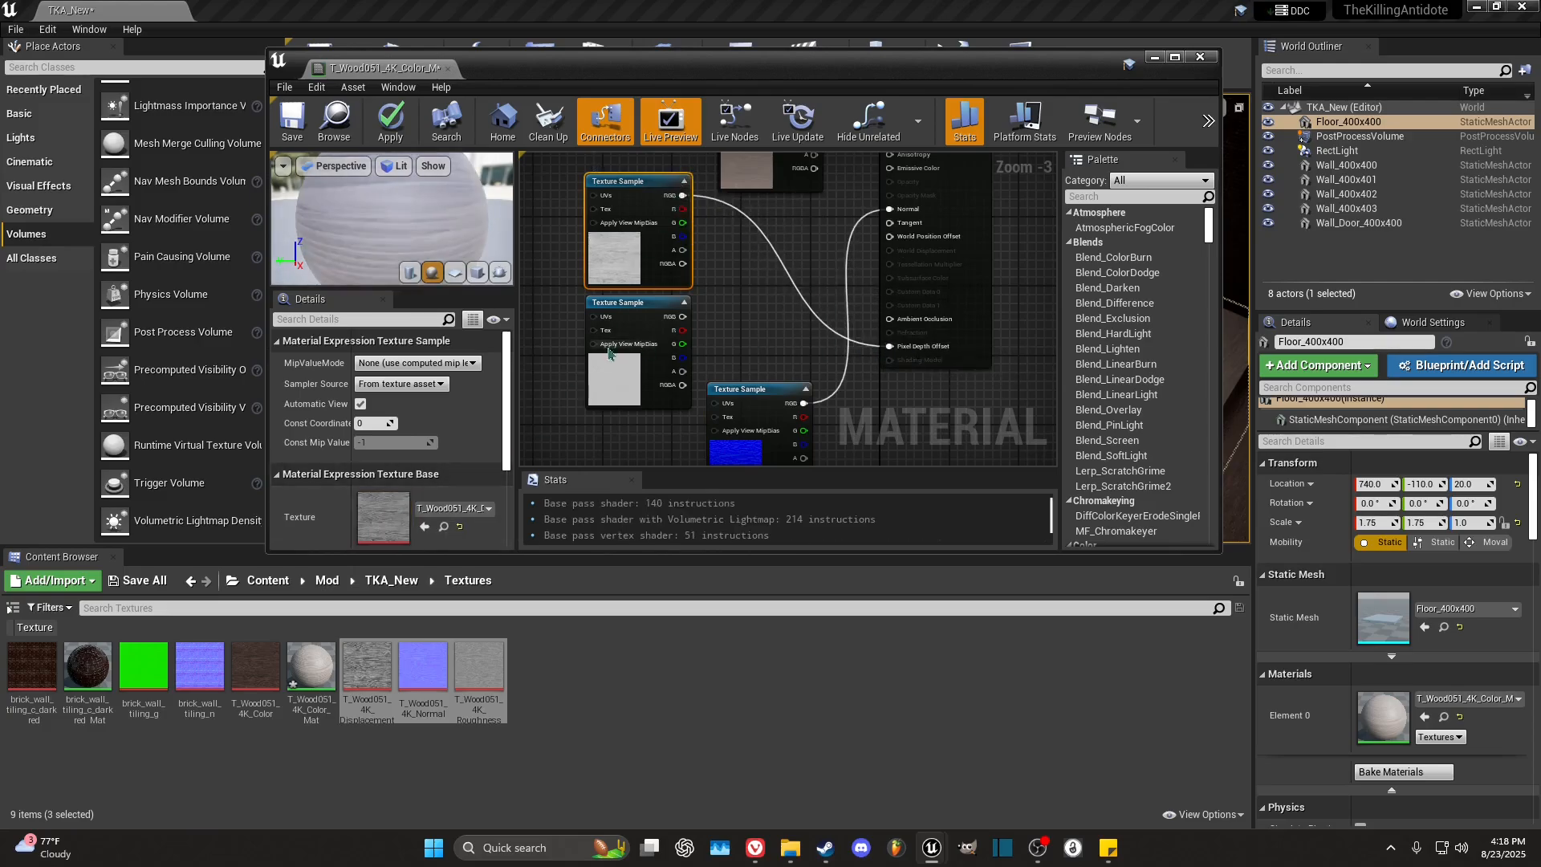
Step: Connect the Roughness texture's RGB output to the material's Roughness input and inspect the material preview
{"action": "left_click", "coordinate": [610, 357]}
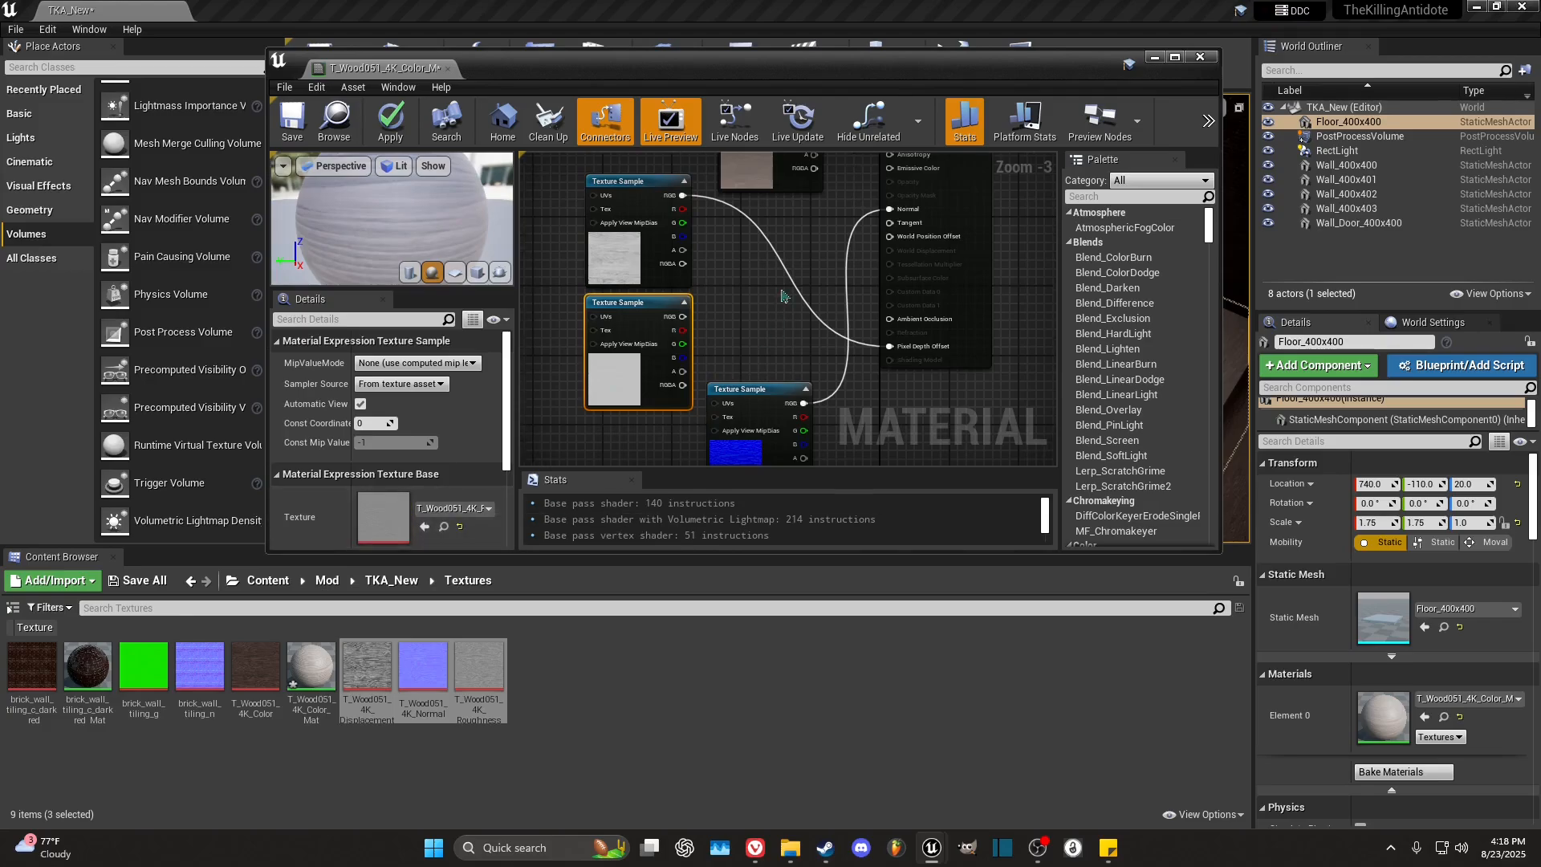
{"action": "right_click_drag", "start_coordinate": [784, 296], "coordinate": [777, 365]}
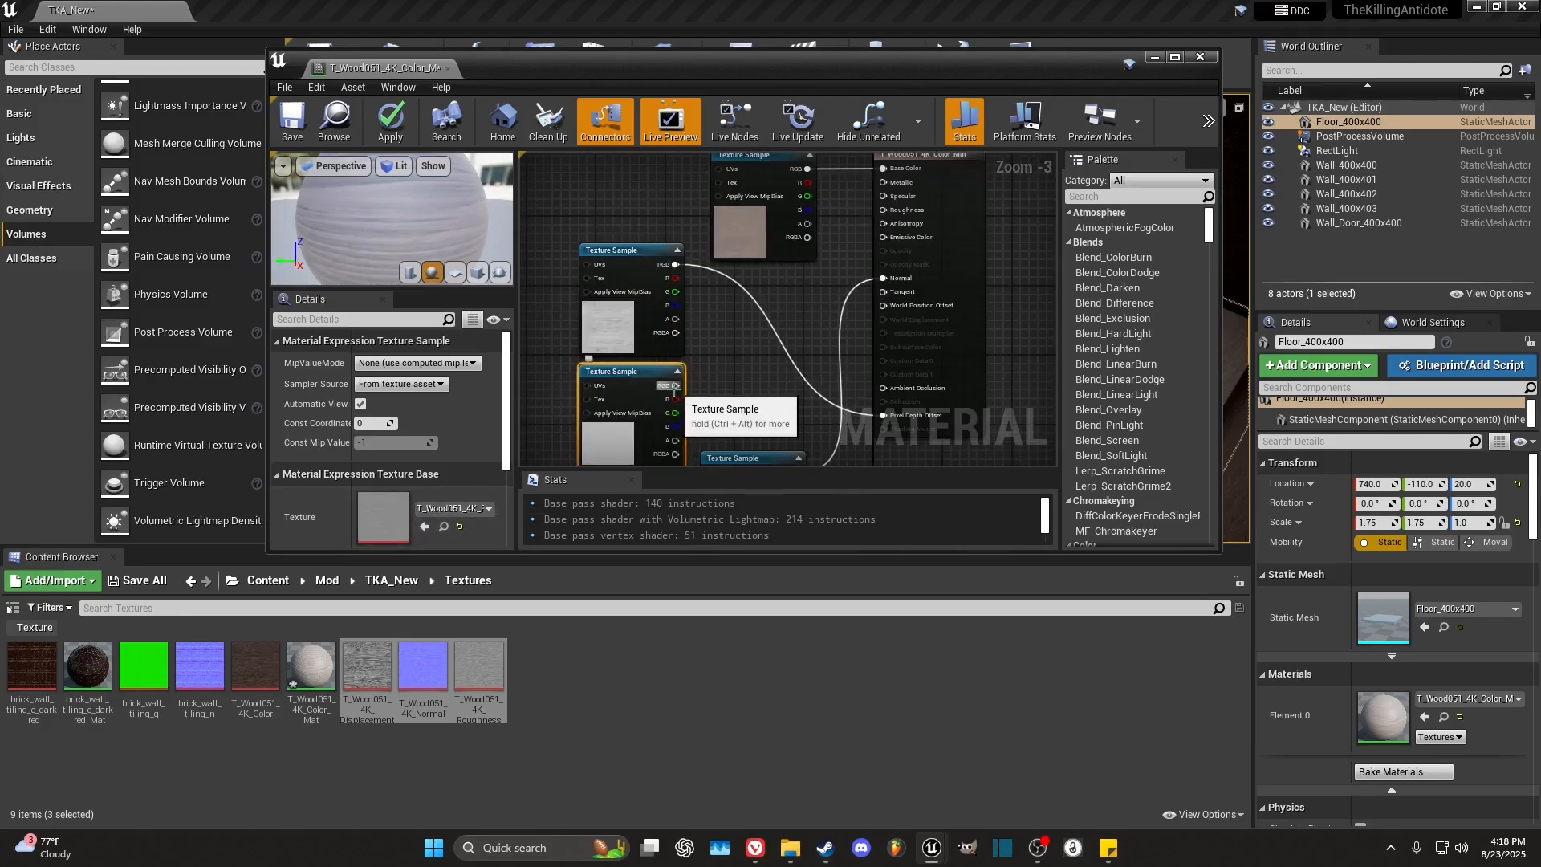
{"action": "left_click_drag", "start_coordinate": [675, 386], "coordinate": [893, 211]}
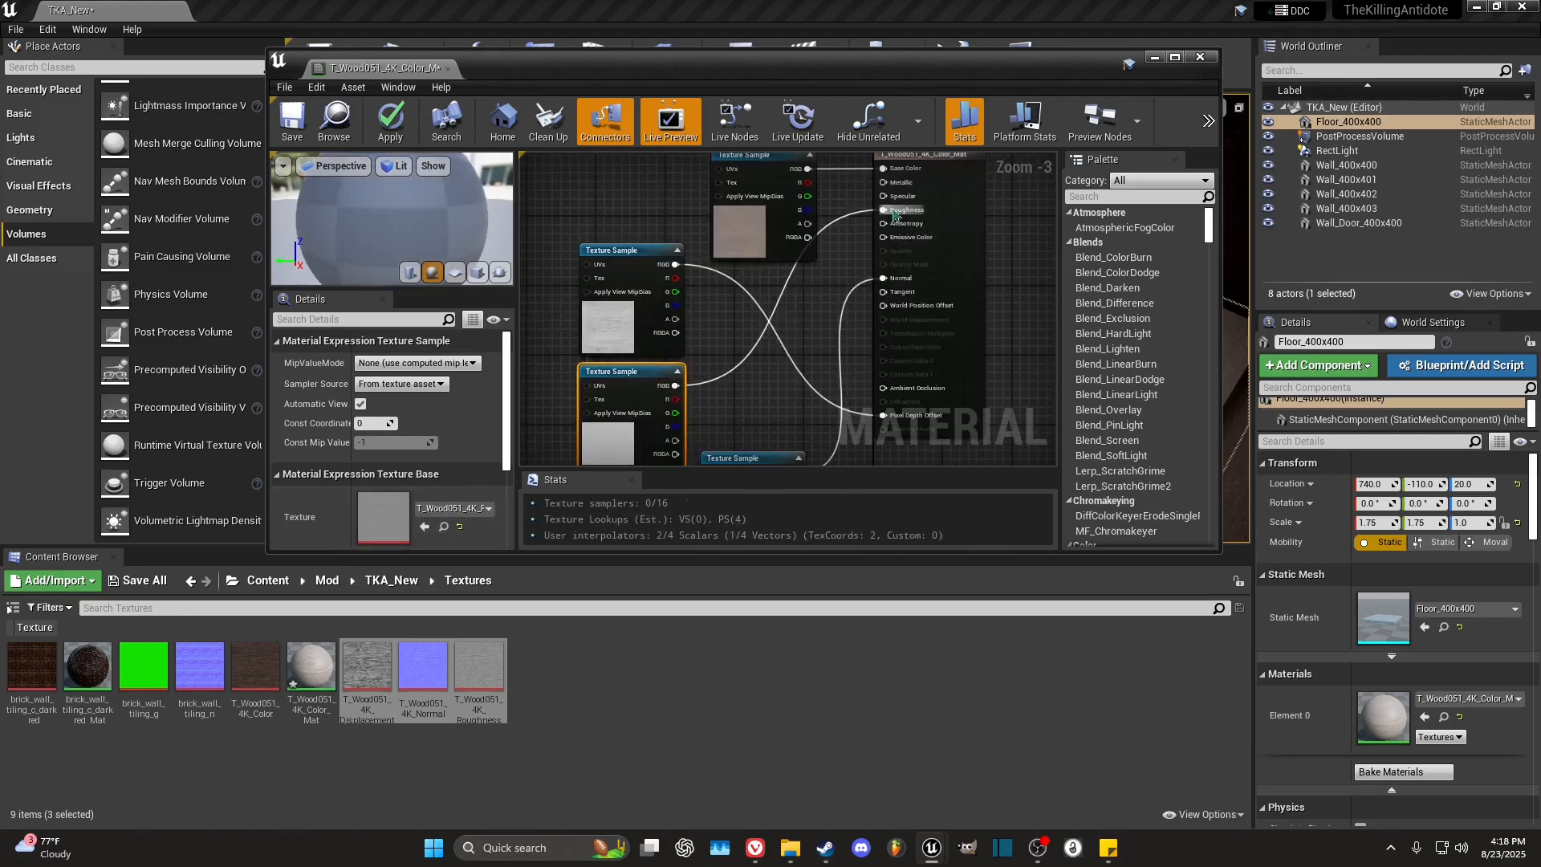
{"action": "mouse_move", "coordinate": [412, 221]}
{"action": "left_mouse_down"}
{"action": "mouse_move", "coordinate": [425, 233]}
{"action": "mouse_move", "coordinate": [407, 219]}
{"action": "left_mouse_up"}
{"action": "scroll", "coordinate": [408, 217], "scroll_direction": "down", "scroll_amount": 5}
{"action": "scroll", "coordinate": [408, 217], "scroll_direction": "up", "scroll_amount": 5}
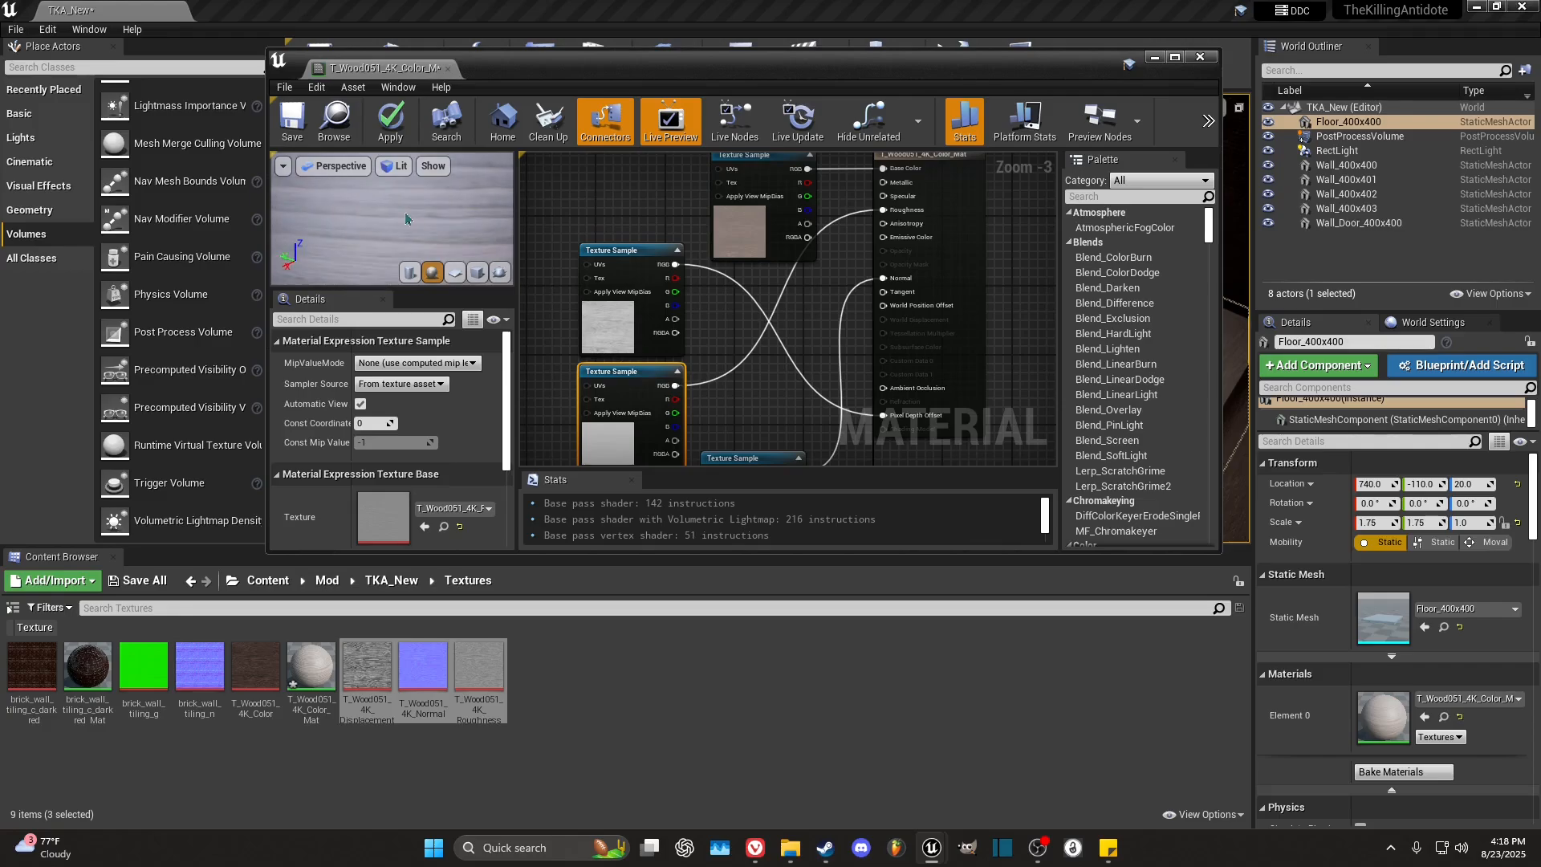
Step: Set the wood material's Phys Material to PM_Wood
{"action": "left_click", "coordinate": [551, 305]}
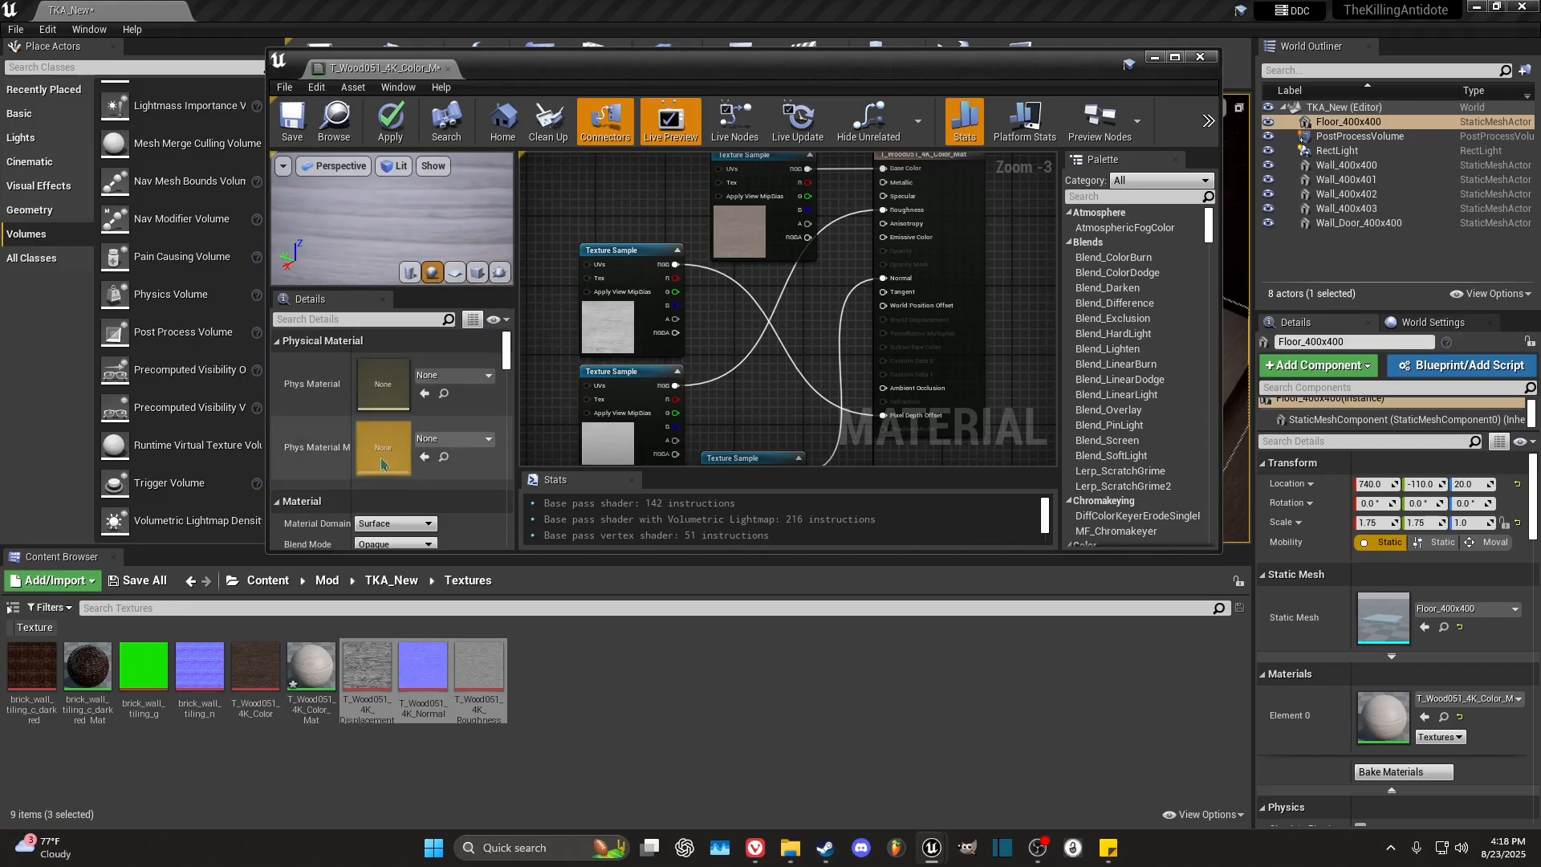
{"action": "double_click", "coordinate": [674, 67]}
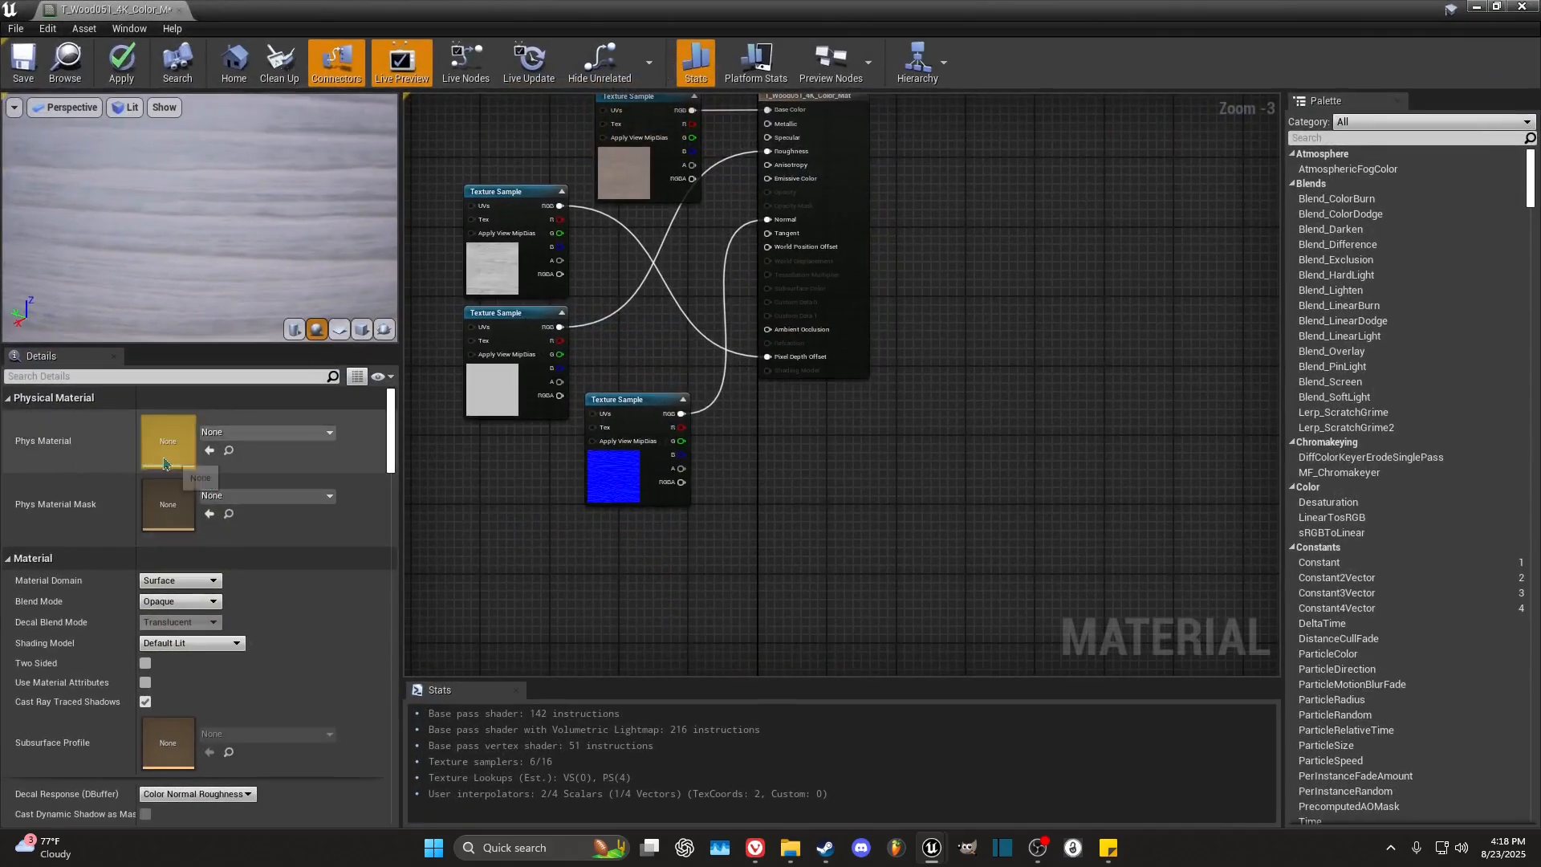
{"action": "left_click", "coordinate": [242, 432]}
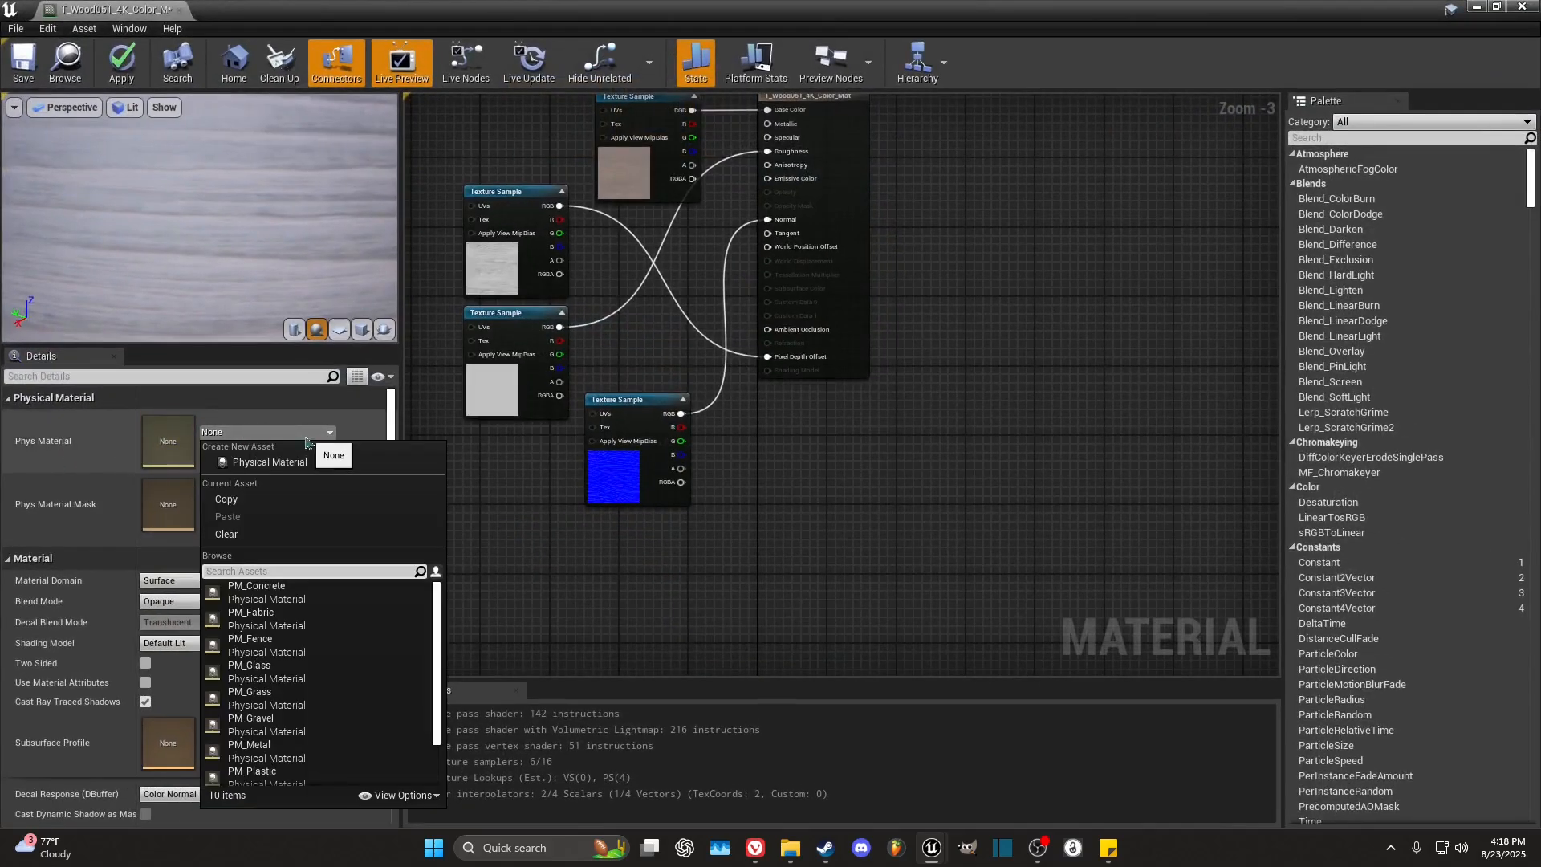
{"action": "scroll", "coordinate": [287, 709], "scroll_direction": "down", "scroll_amount": 3}
{"action": "left_click", "coordinate": [259, 780]}
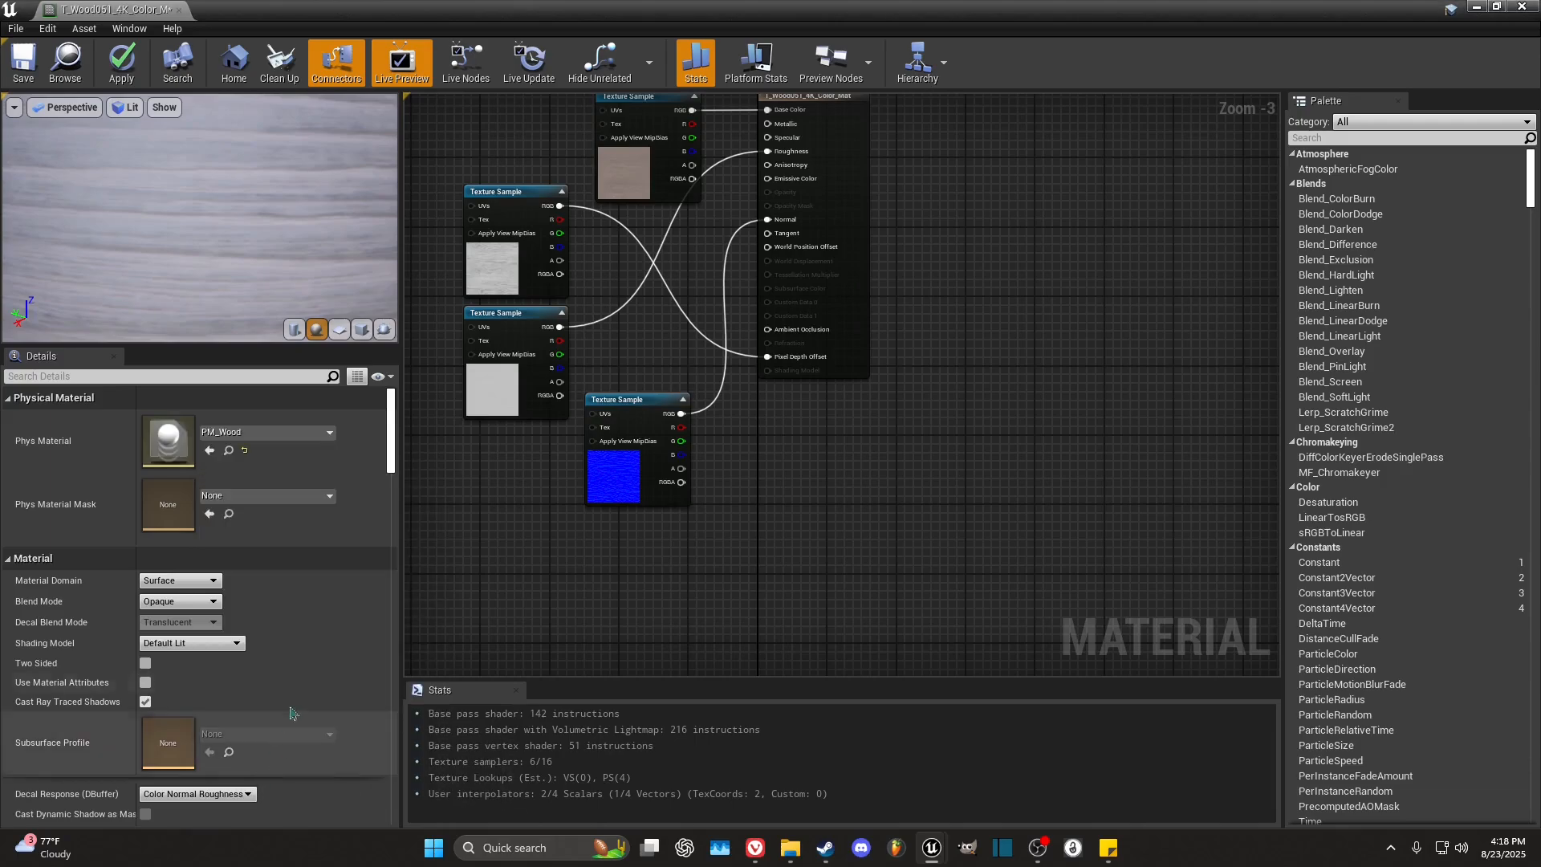
Step: Apply and save the wood material's changes, and close the material editor
{"action": "left_click", "coordinate": [121, 62]}
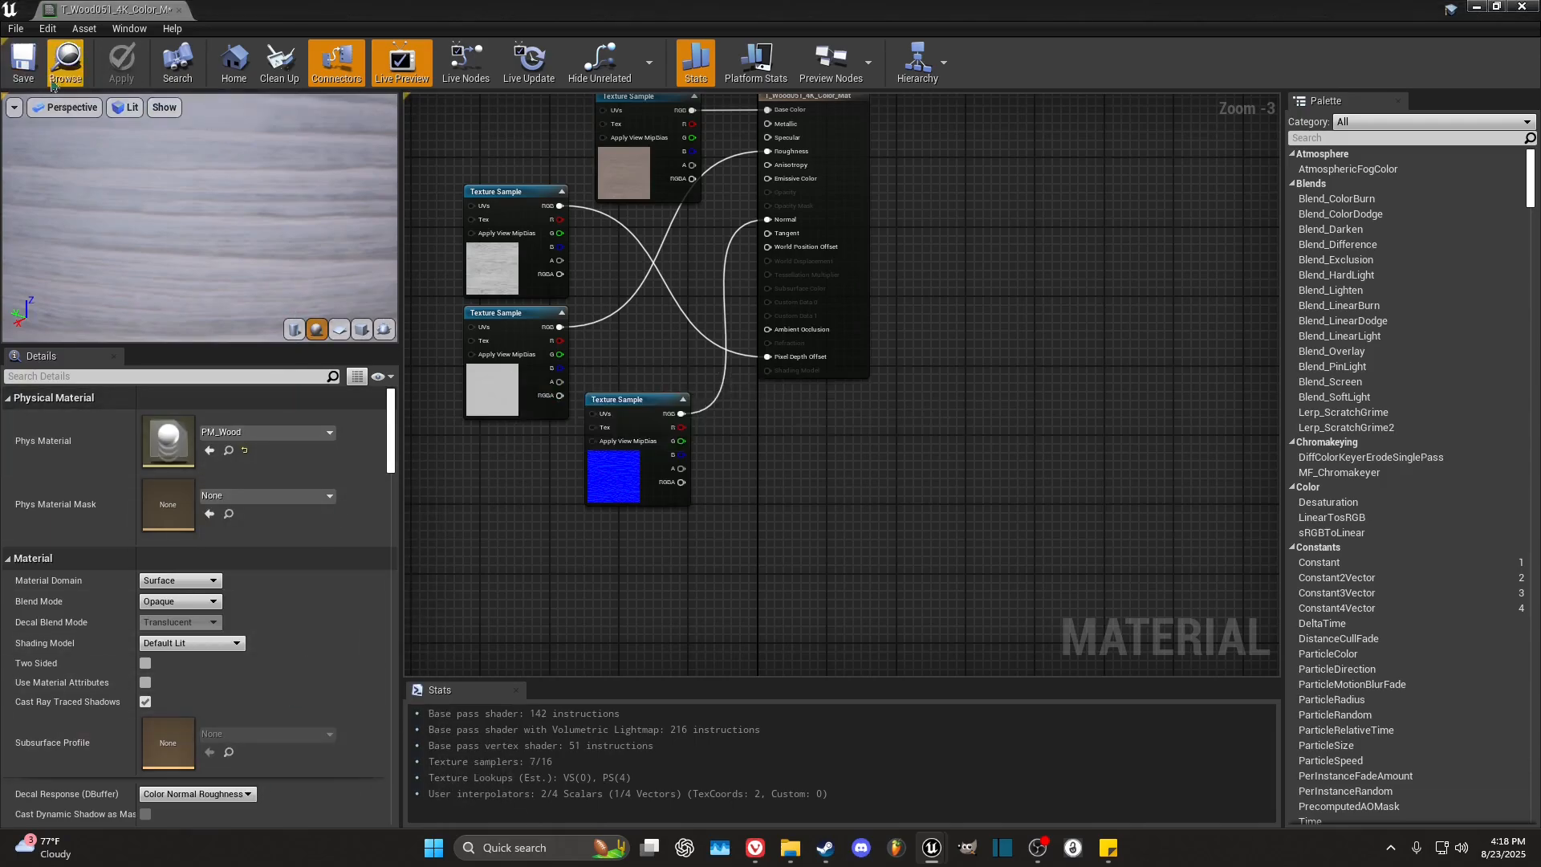
{"action": "left_click", "coordinate": [22, 84]}
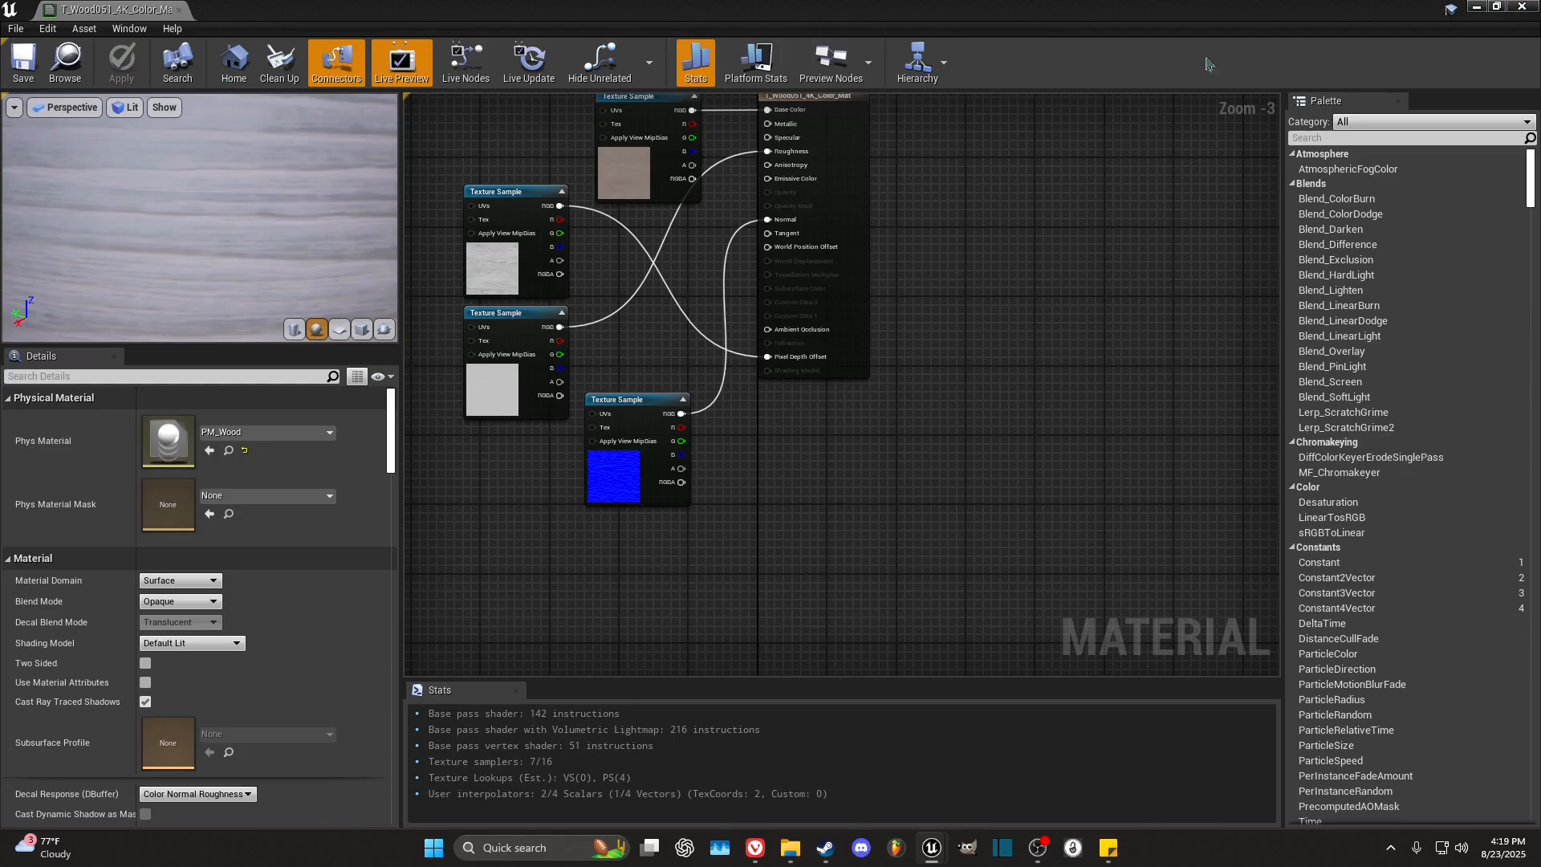
{"action": "left_click", "coordinate": [1522, 7]}
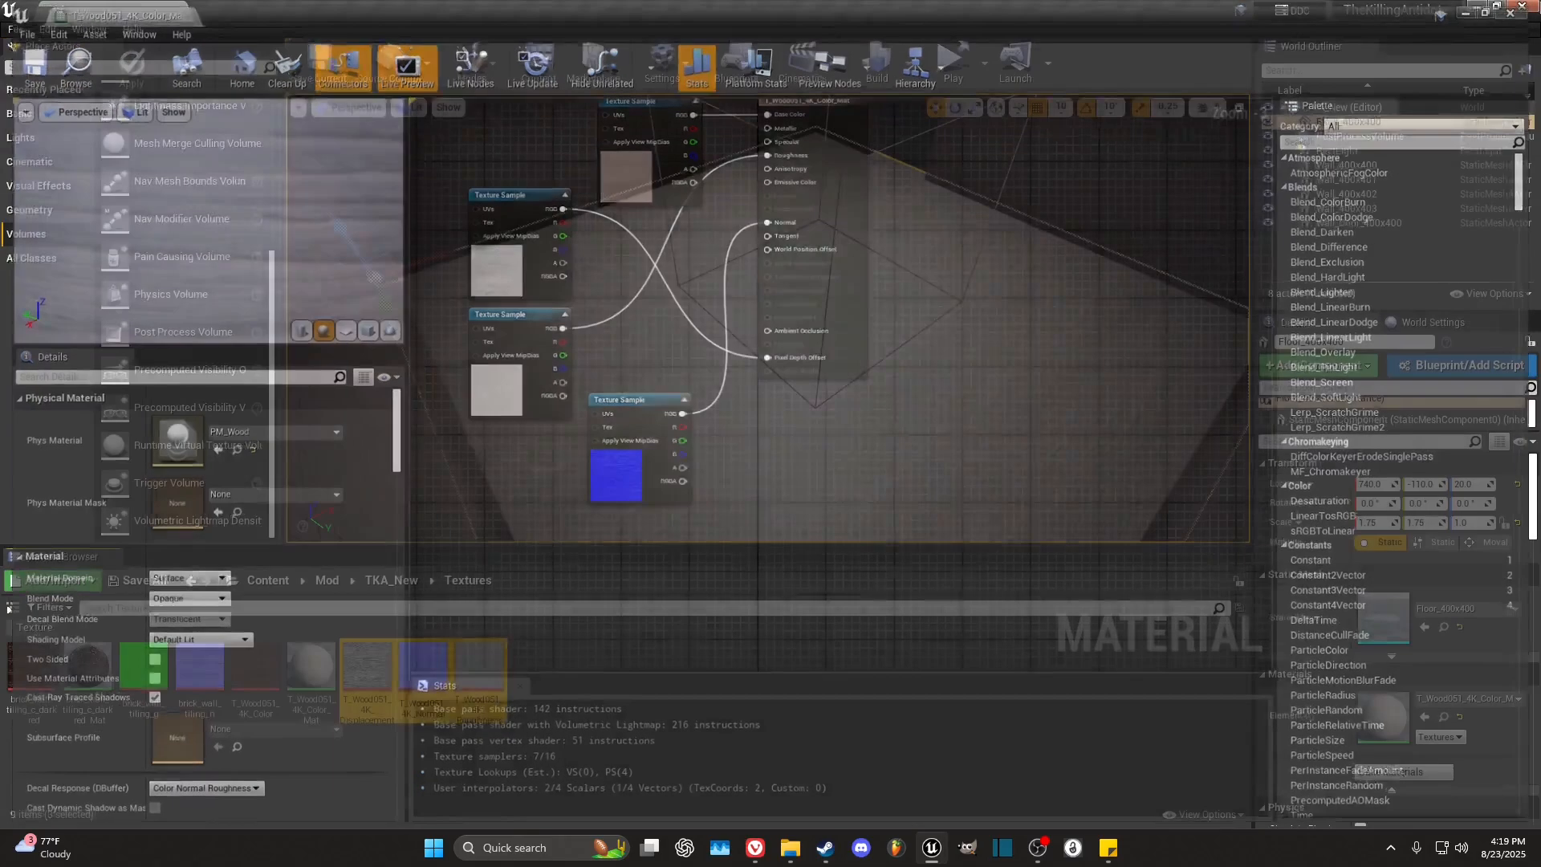
Step: Examine the wood floor and brick walls of the room from different angles and from above
{"action": "key", "text": "s"}
{"action": "right_click_drag", "start_coordinate": [768, 319], "coordinate": [562, 330]}
{"action": "key", "text": "d"}
{"action": "mouse_move", "coordinate": [993, 280]}
{"action": "right_mouse_down"}
{"action": "mouse_move", "coordinate": [867, 281]}
{"action": "mouse_move", "coordinate": [1052, 269]}
{"action": "mouse_move", "coordinate": [993, 280]}
{"action": "right_mouse_up"}
{"action": "key", "text": "a"}
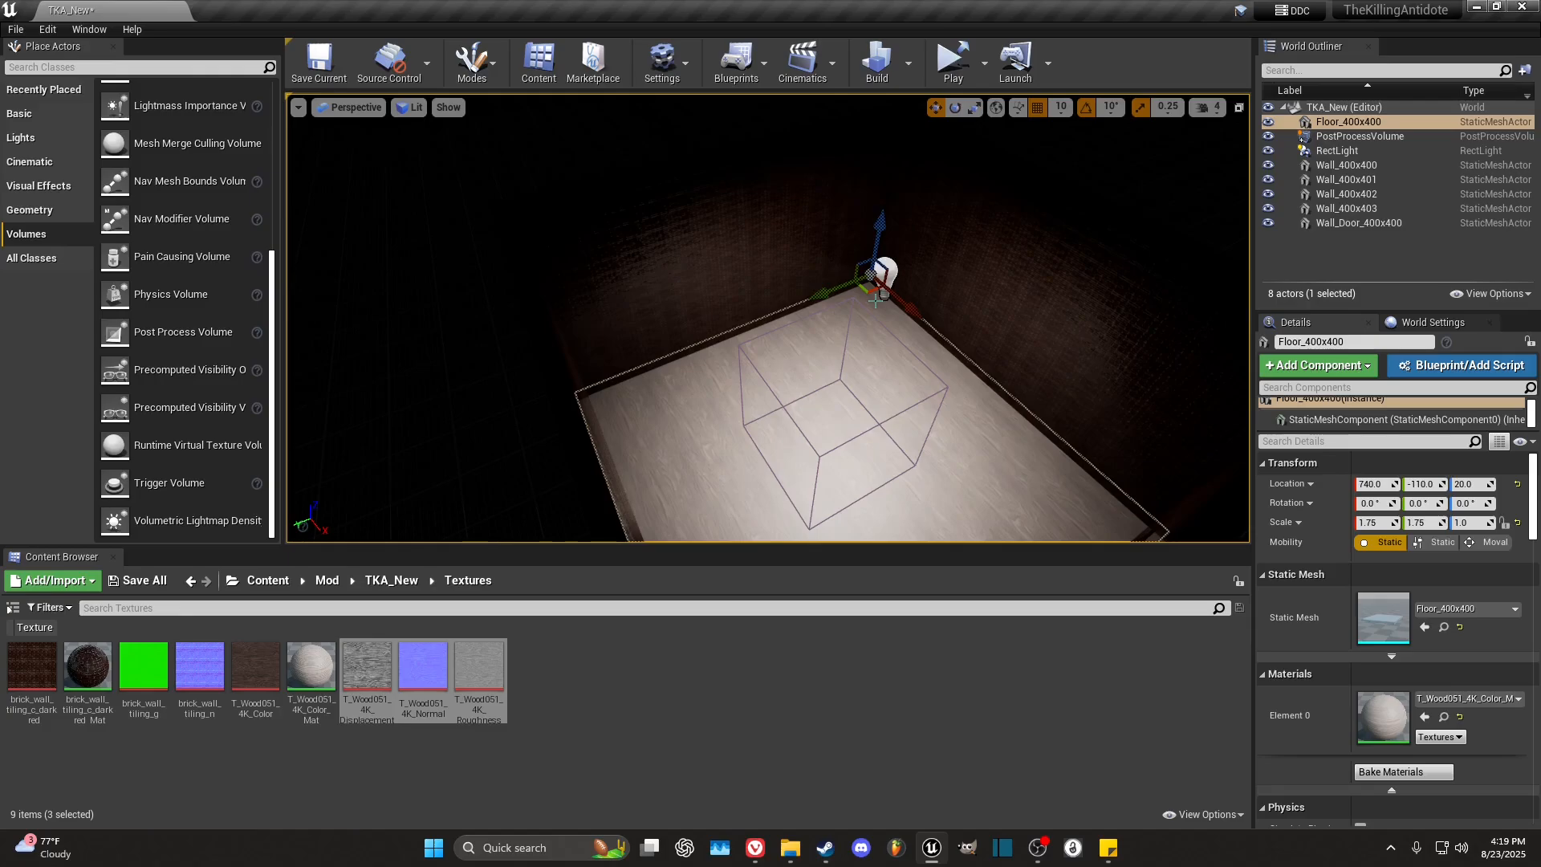
{"action": "right_click_drag", "start_coordinate": [834, 391], "coordinate": [746, 393]}
{"action": "key", "text": "a"}
{"action": "key", "text": "d"}
{"action": "key", "text": "s"}
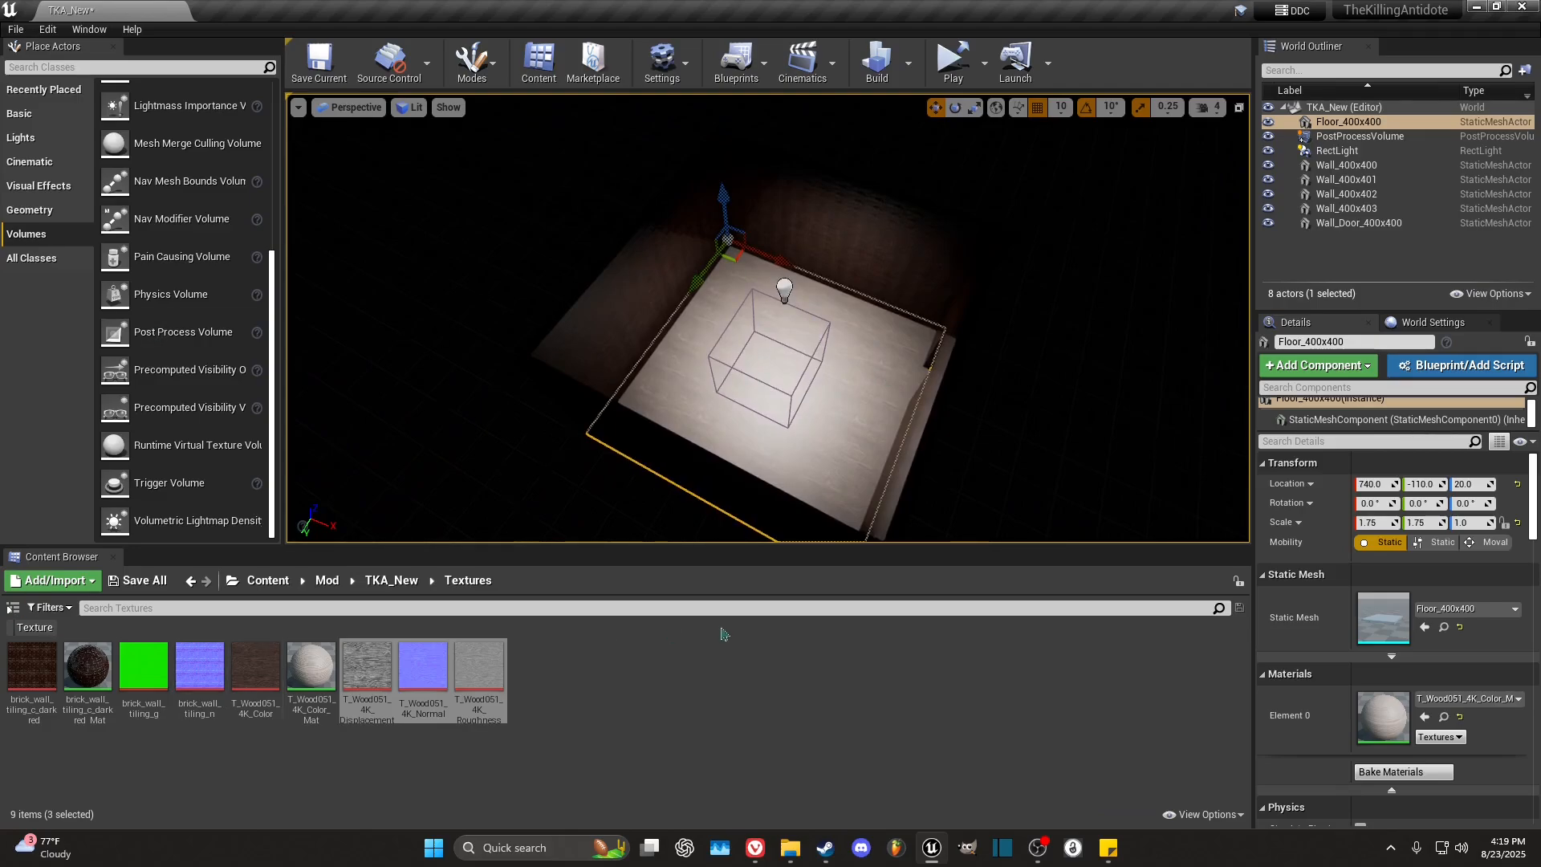
Step: Open the Actors folder in Content/Project
{"action": "left_click", "coordinate": [393, 580]}
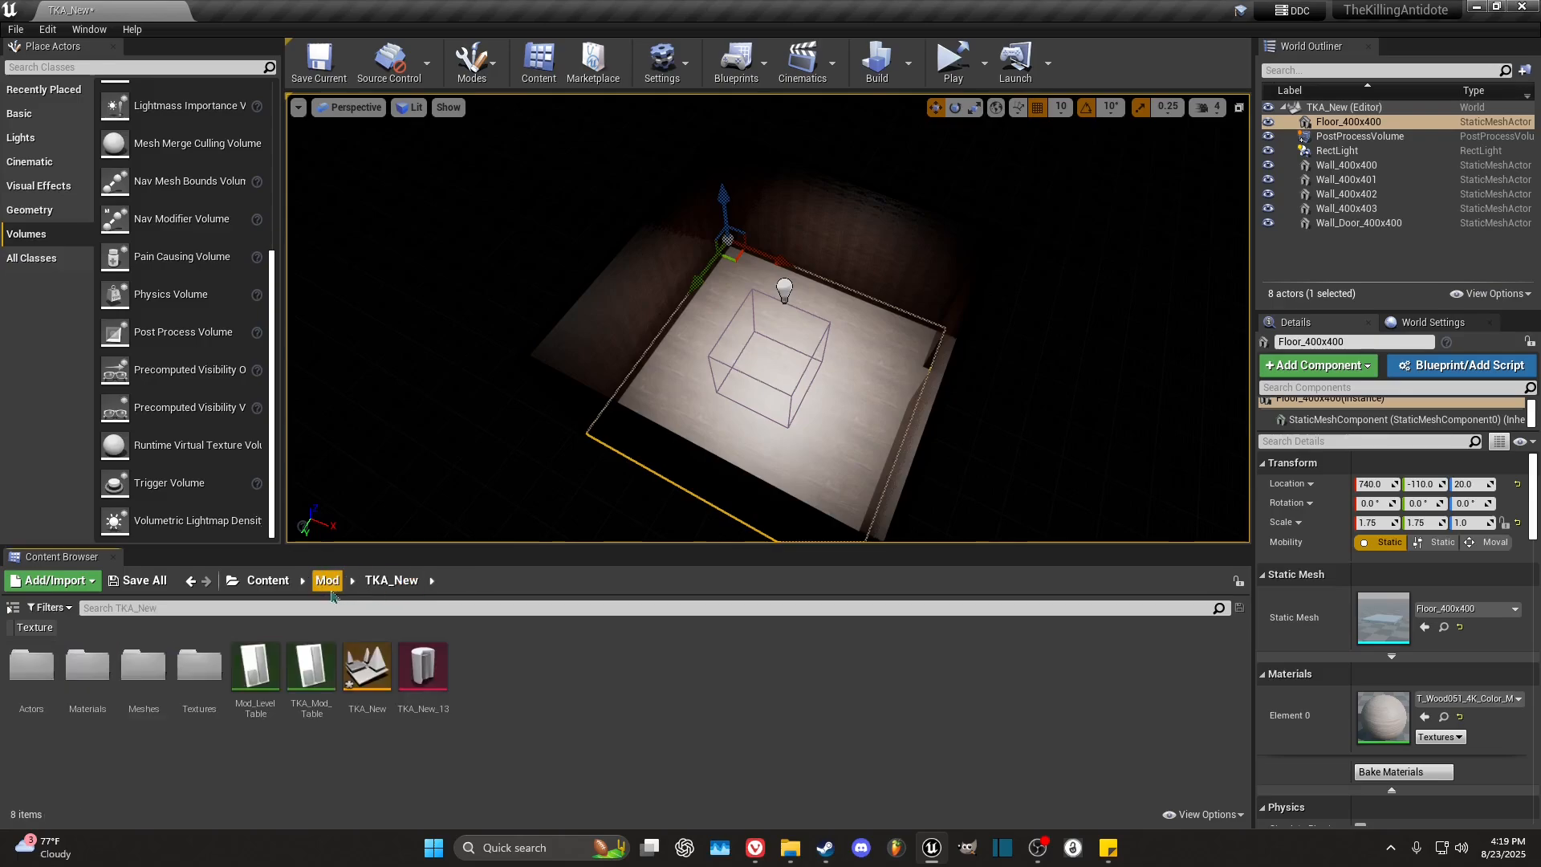
{"action": "left_click", "coordinate": [268, 580]}
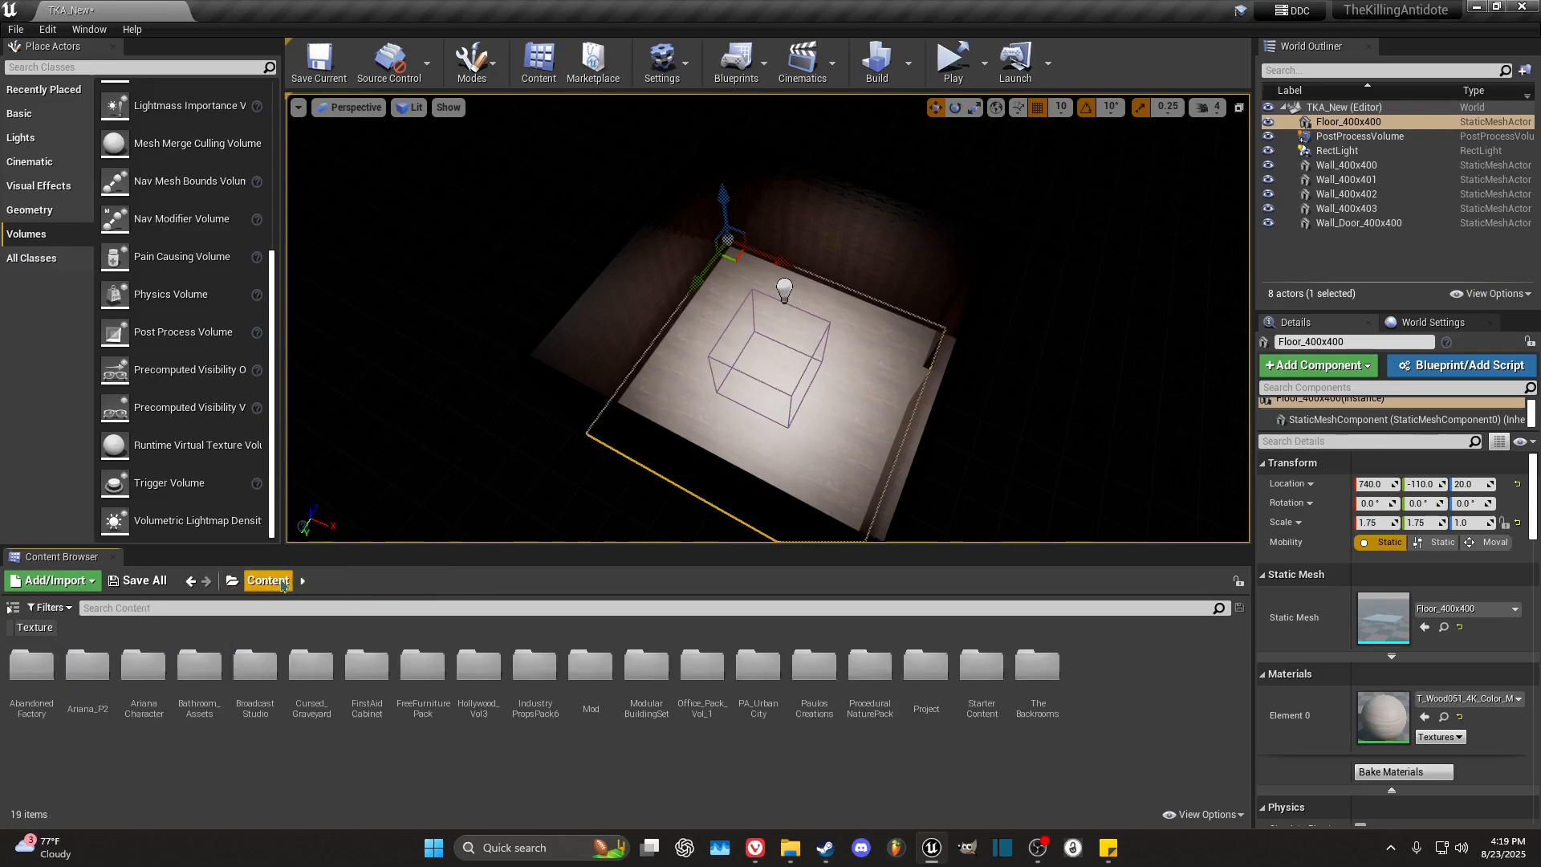
{"action": "left_click", "coordinate": [921, 695]}
{"action": "double_click", "coordinate": [921, 696]}
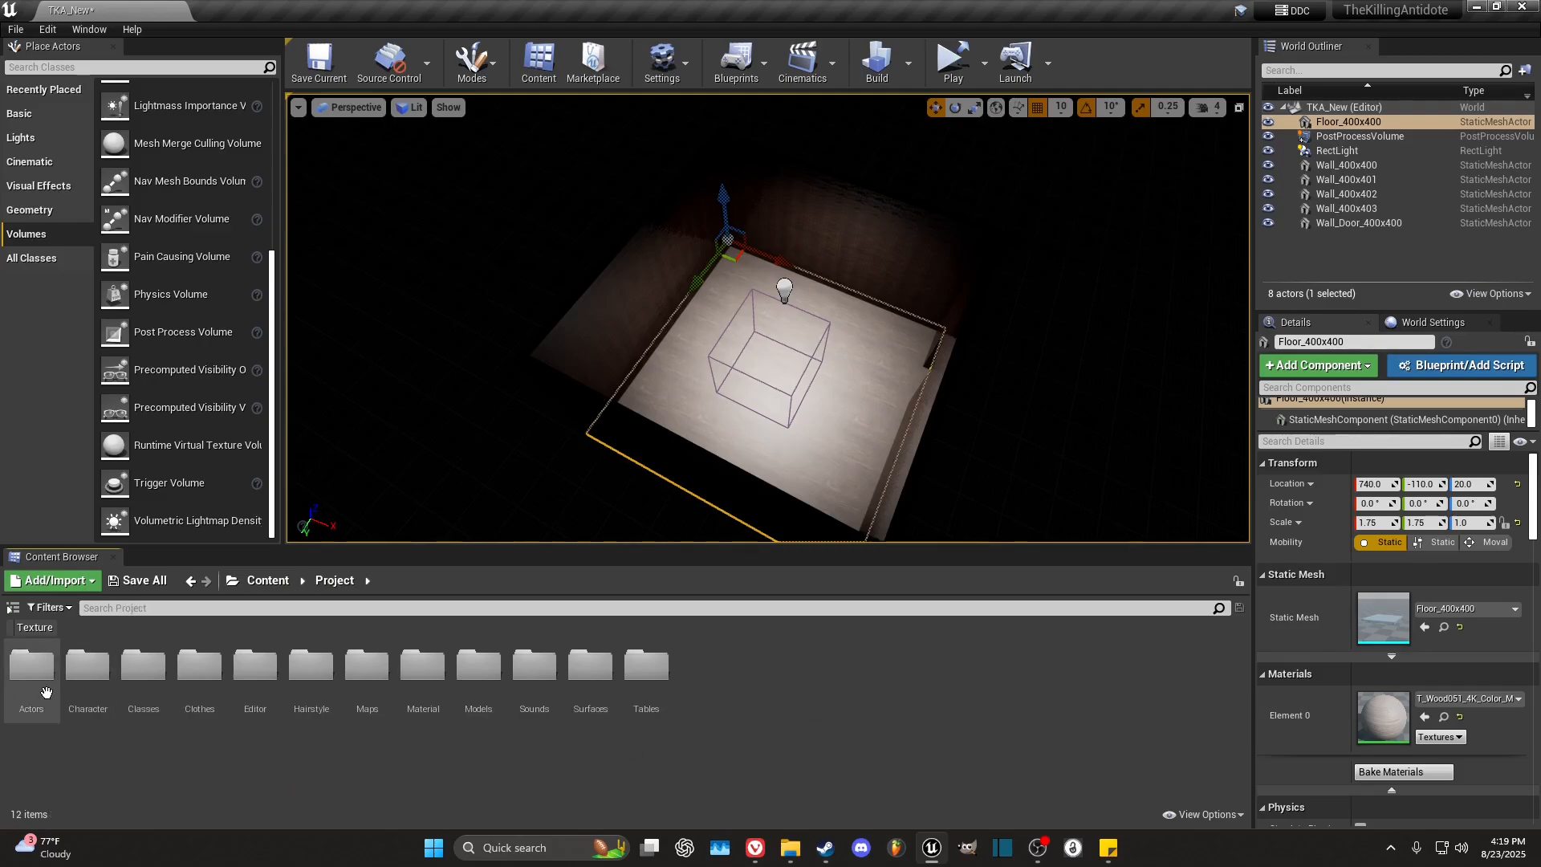
{"action": "double_click", "coordinate": [31, 666]}
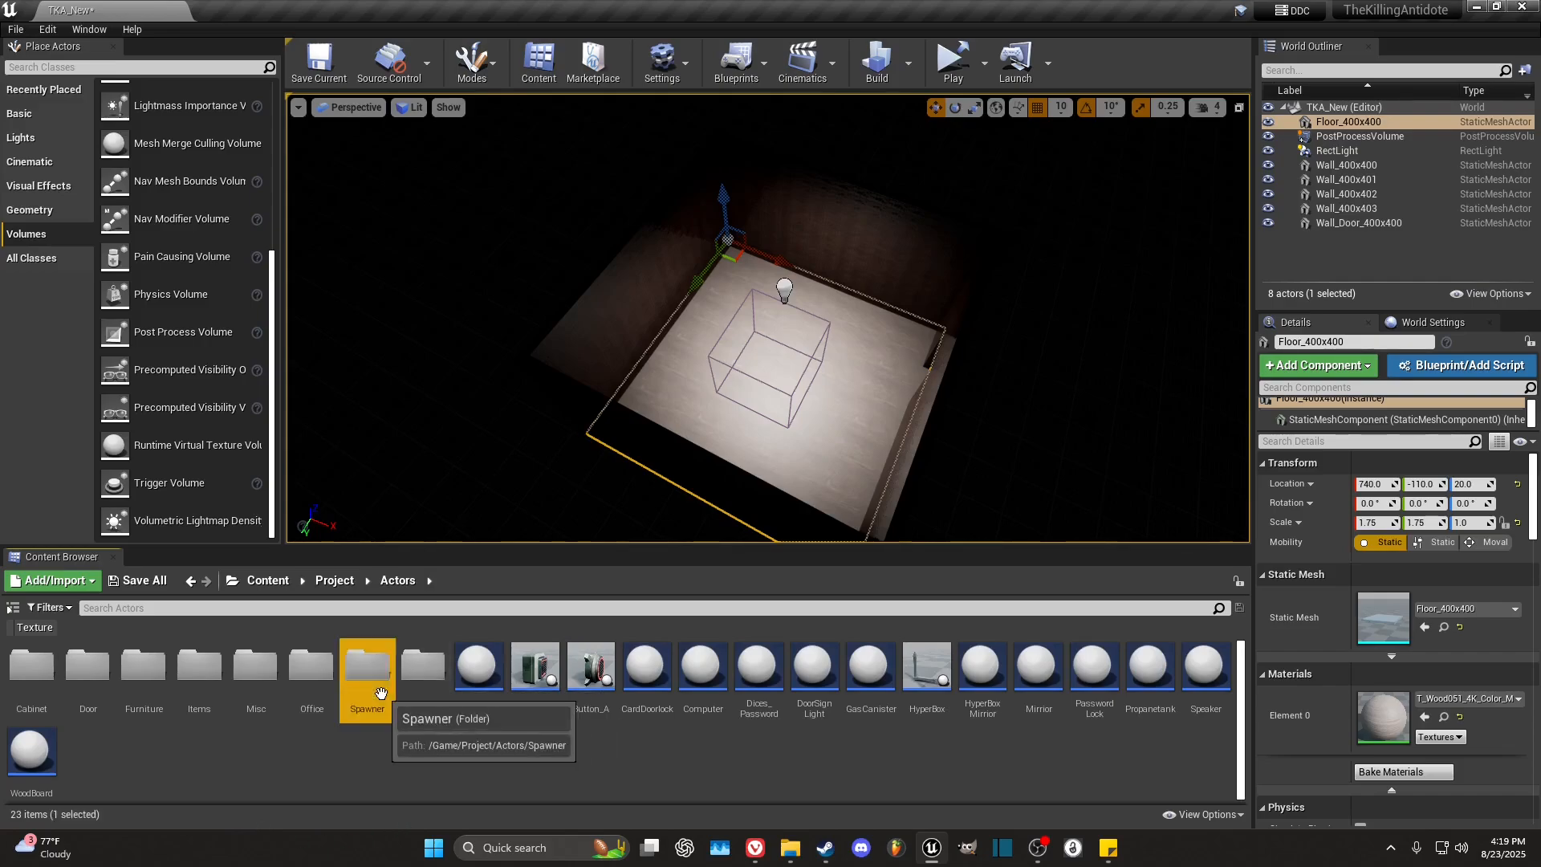
Step: Open the Spawner folder and examine its ItemSpawner, ZombieBatchSpawner and ZombieSpawner assets
{"action": "double_click", "coordinate": [367, 667]}
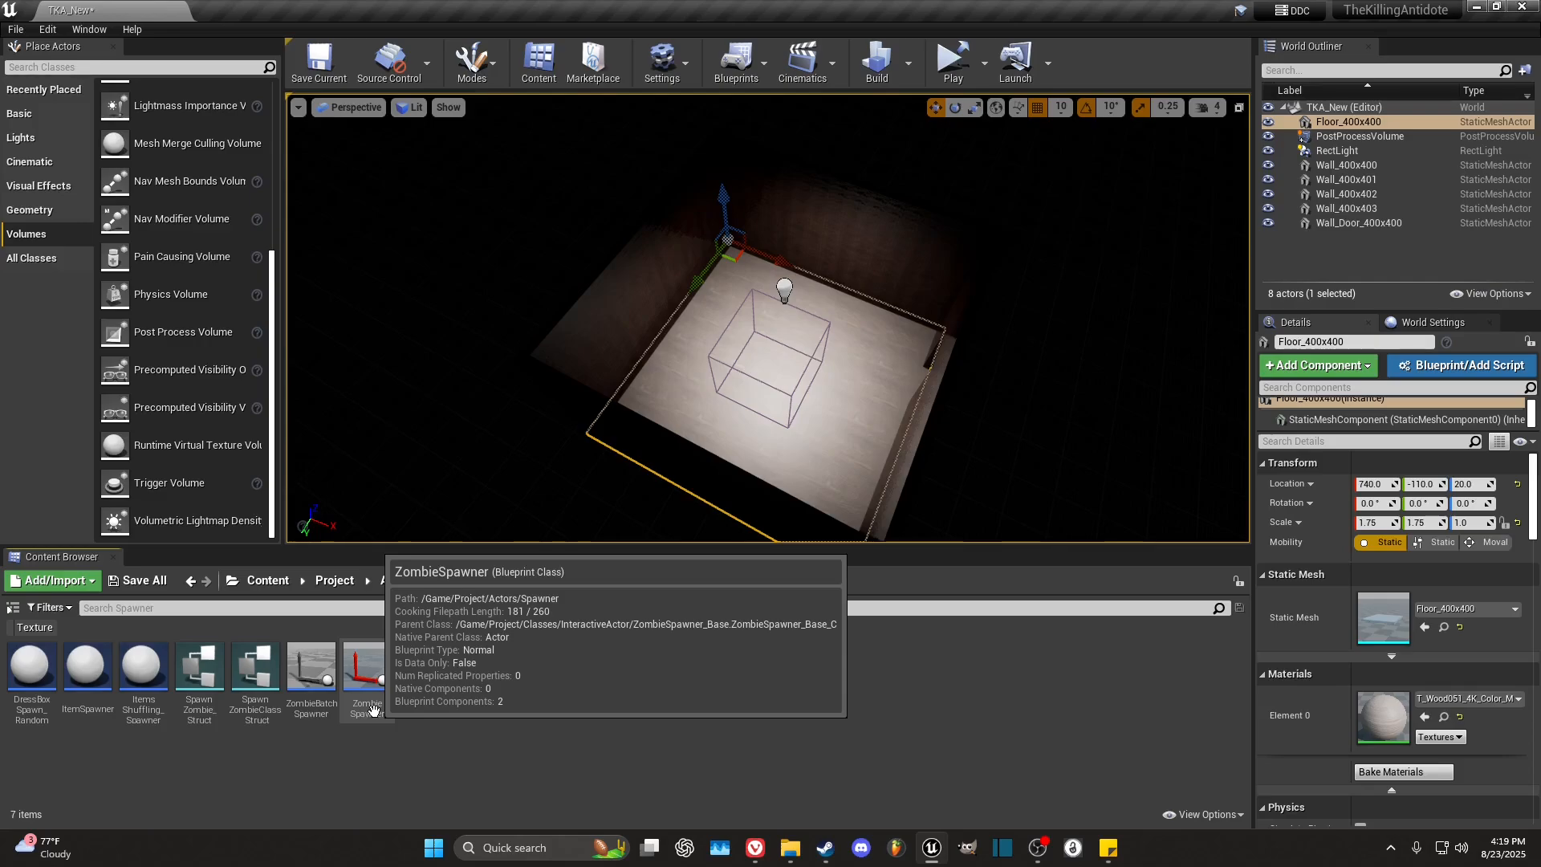
{"action": "left_click", "coordinate": [369, 682]}
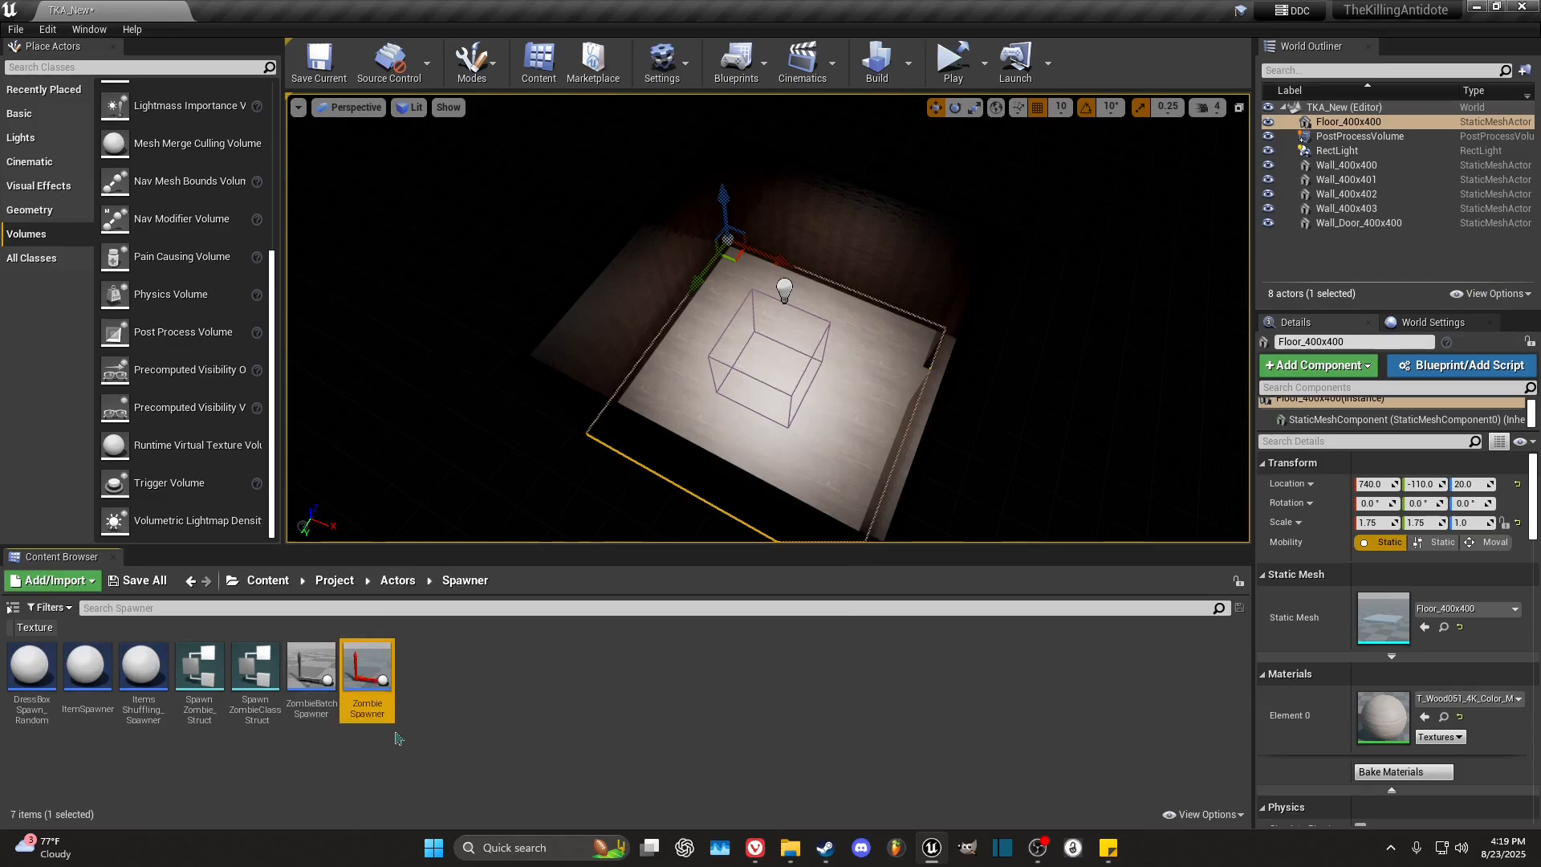
{"action": "left_click", "coordinate": [325, 707], "text": "ctrl"}
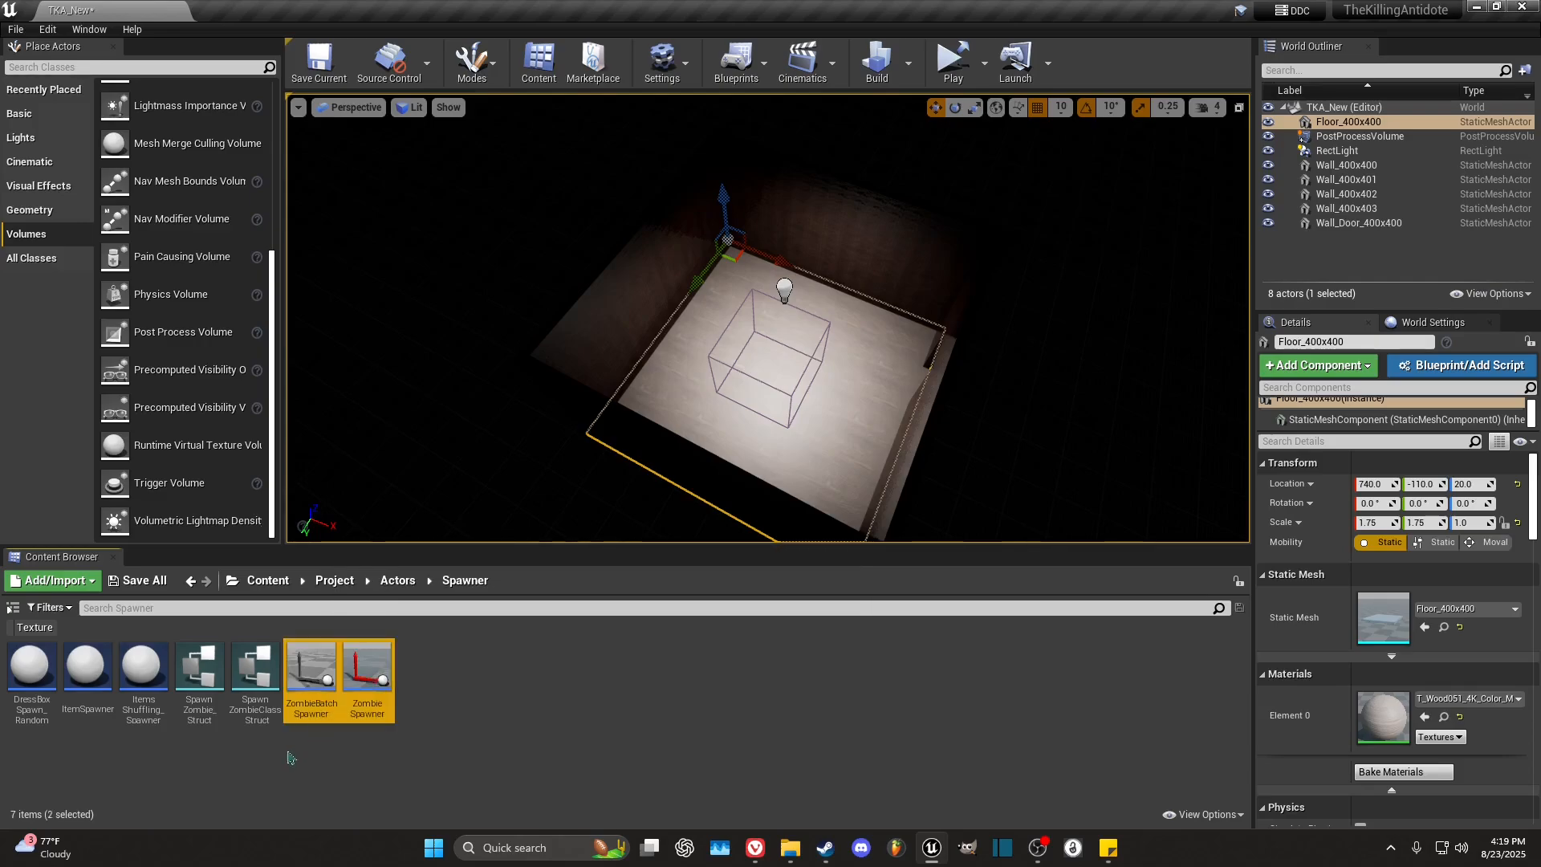
{"action": "left_click", "coordinate": [83, 727], "text": "ctrl"}
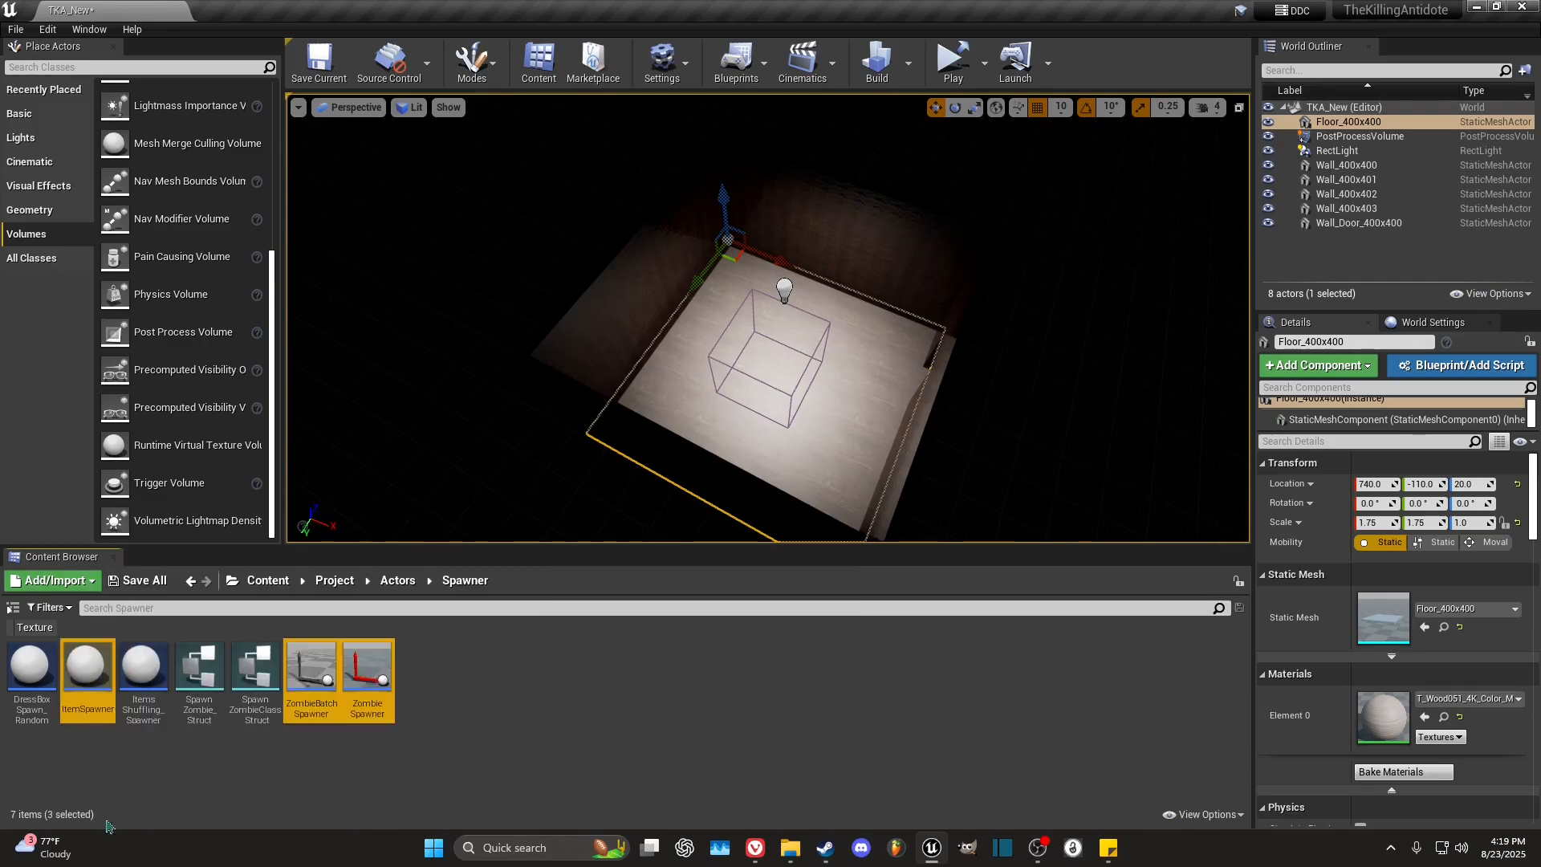
{"action": "left_click", "coordinate": [584, 737]}
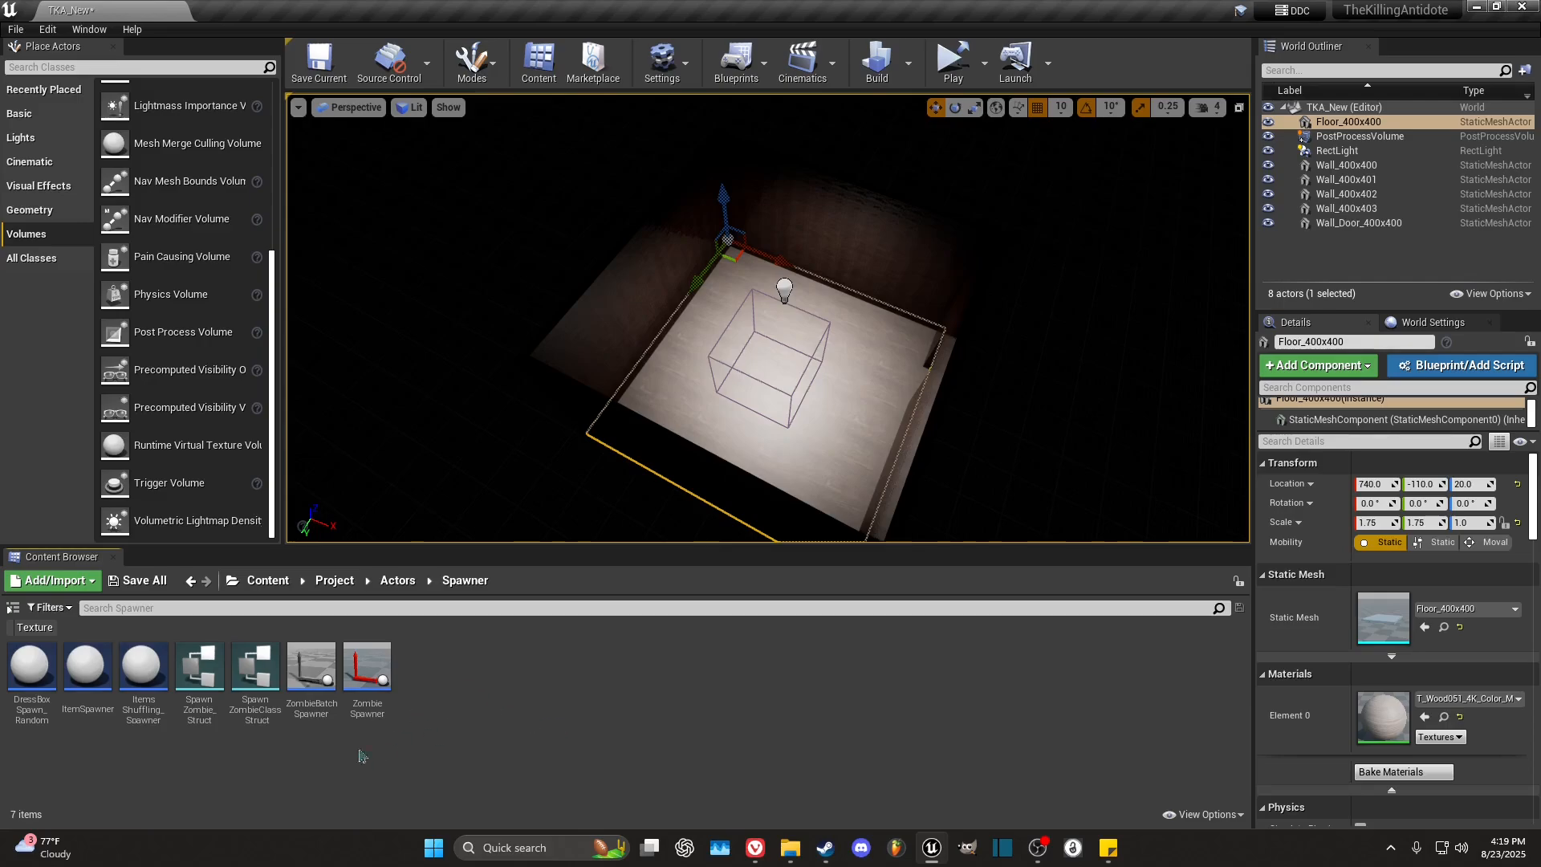
{"action": "left_click", "coordinate": [352, 717]}
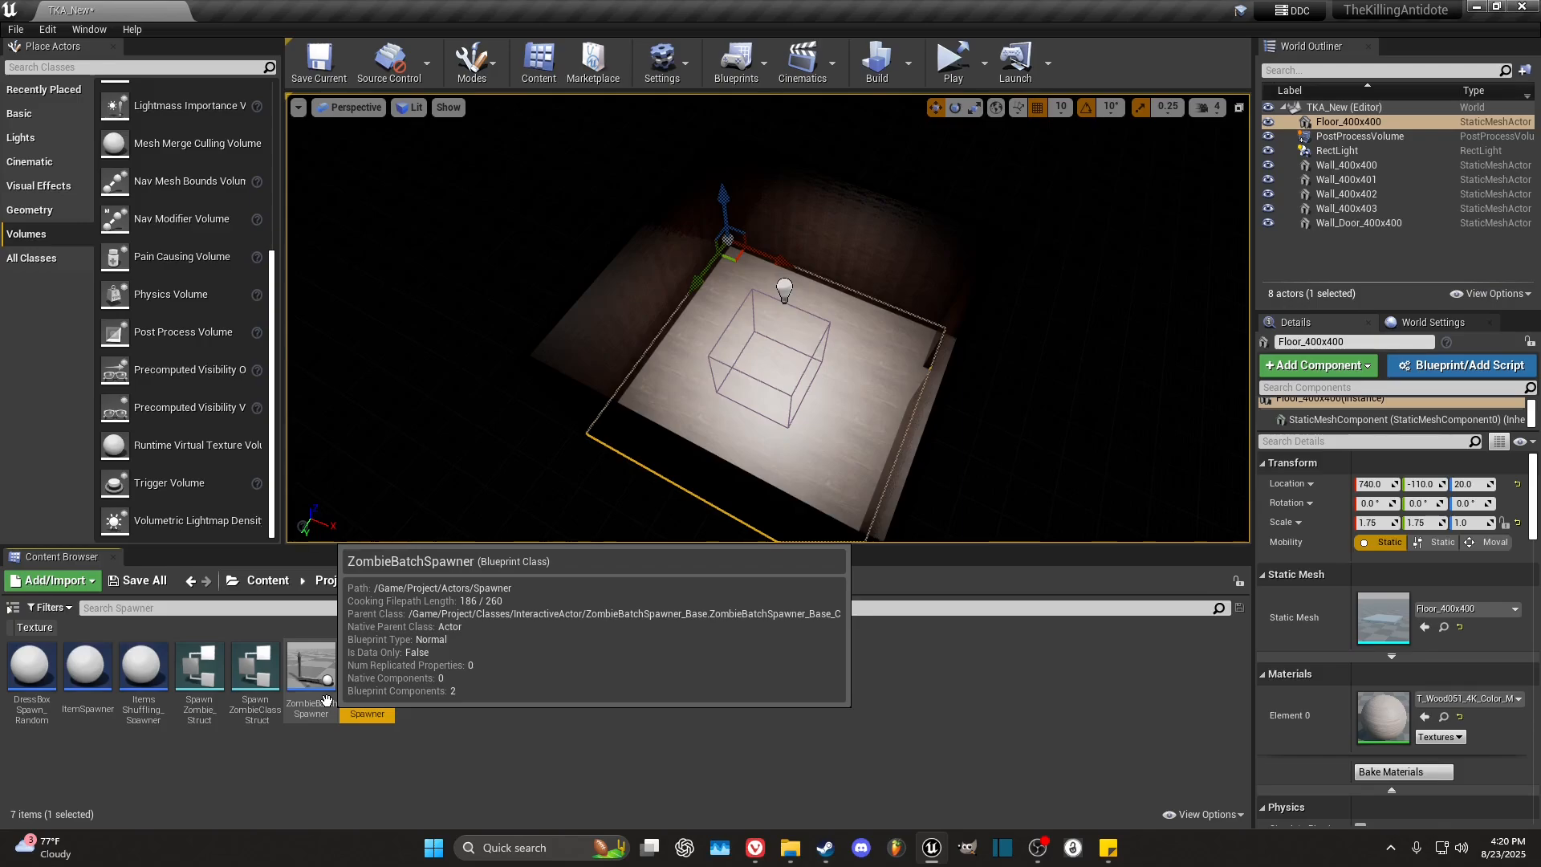
{"action": "left_click", "coordinate": [298, 668]}
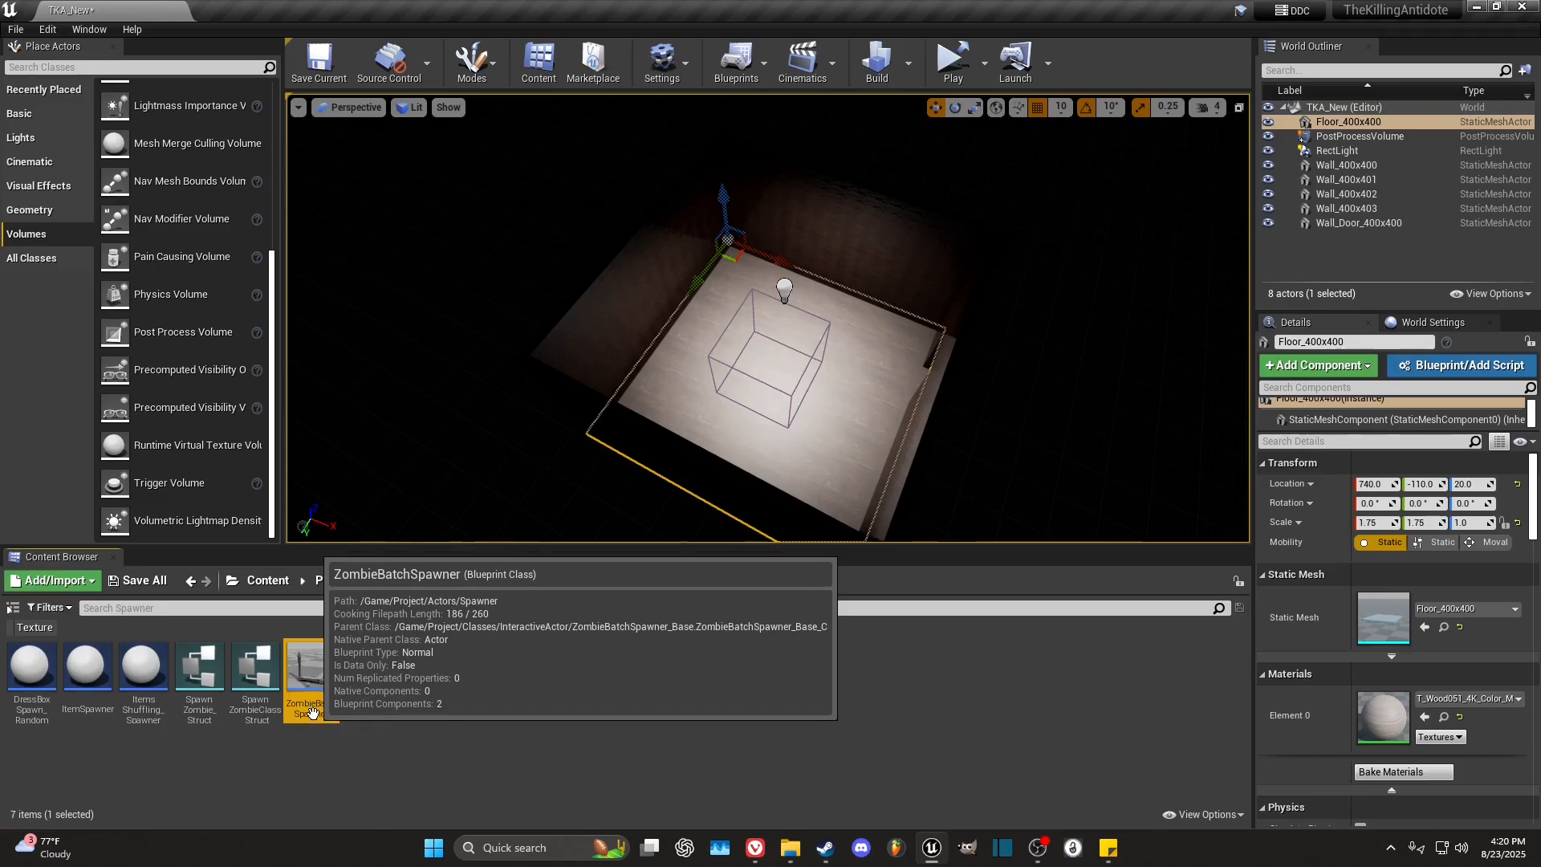
{"action": "left_click", "coordinate": [381, 758]}
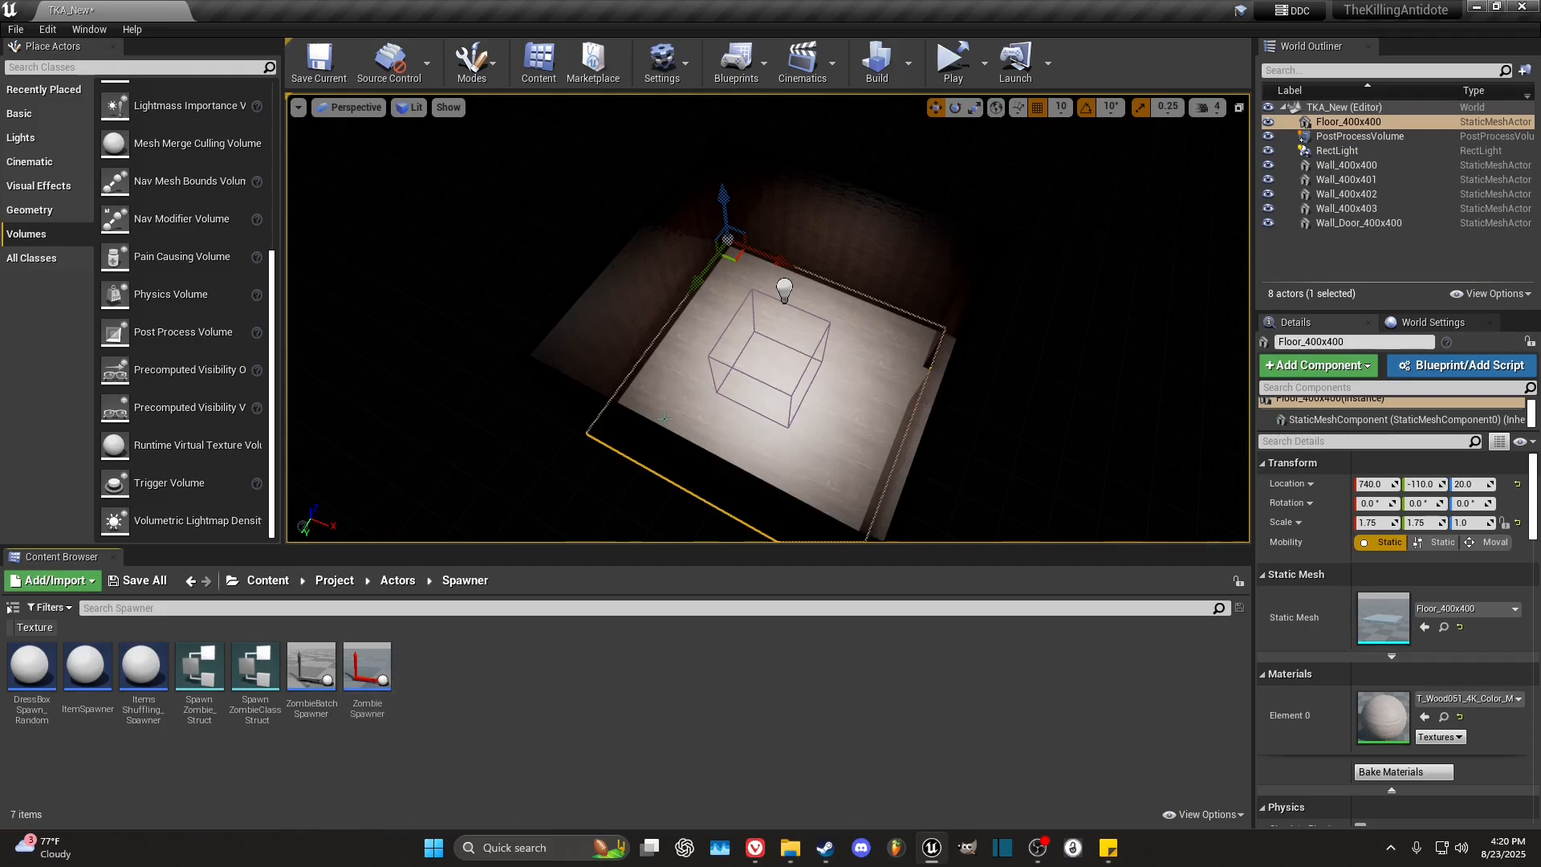
Step: Place a ZombieSpawner on the room's floor in the corner near the door opening
{"action": "right_click_drag", "start_coordinate": [803, 379], "coordinate": [865, 391]}
{"action": "left_click", "coordinate": [367, 670]}
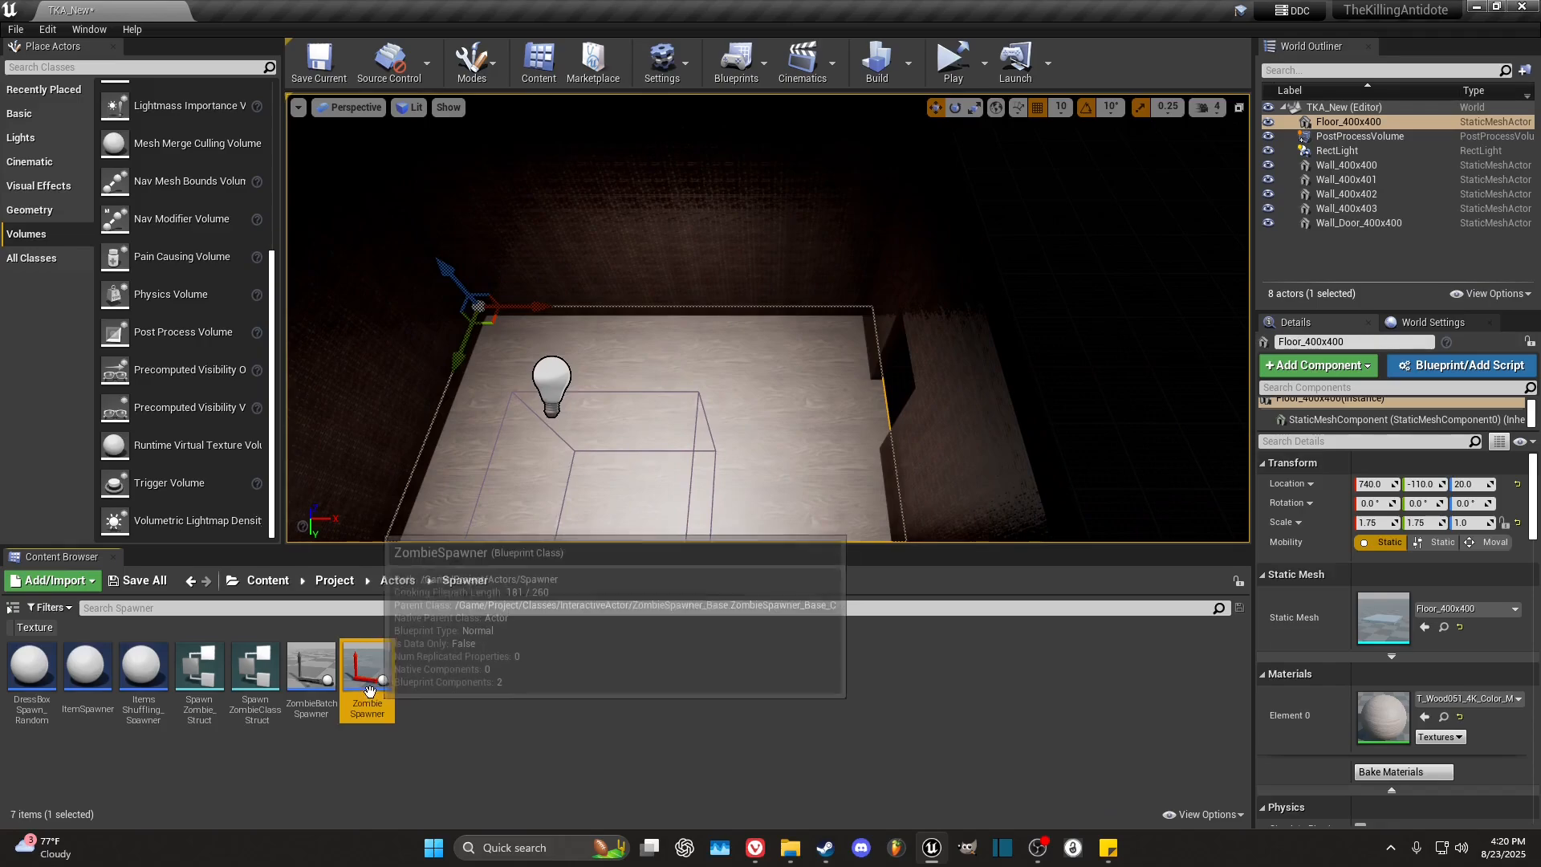
{"action": "left_click_drag", "start_coordinate": [367, 670], "coordinate": [822, 349]}
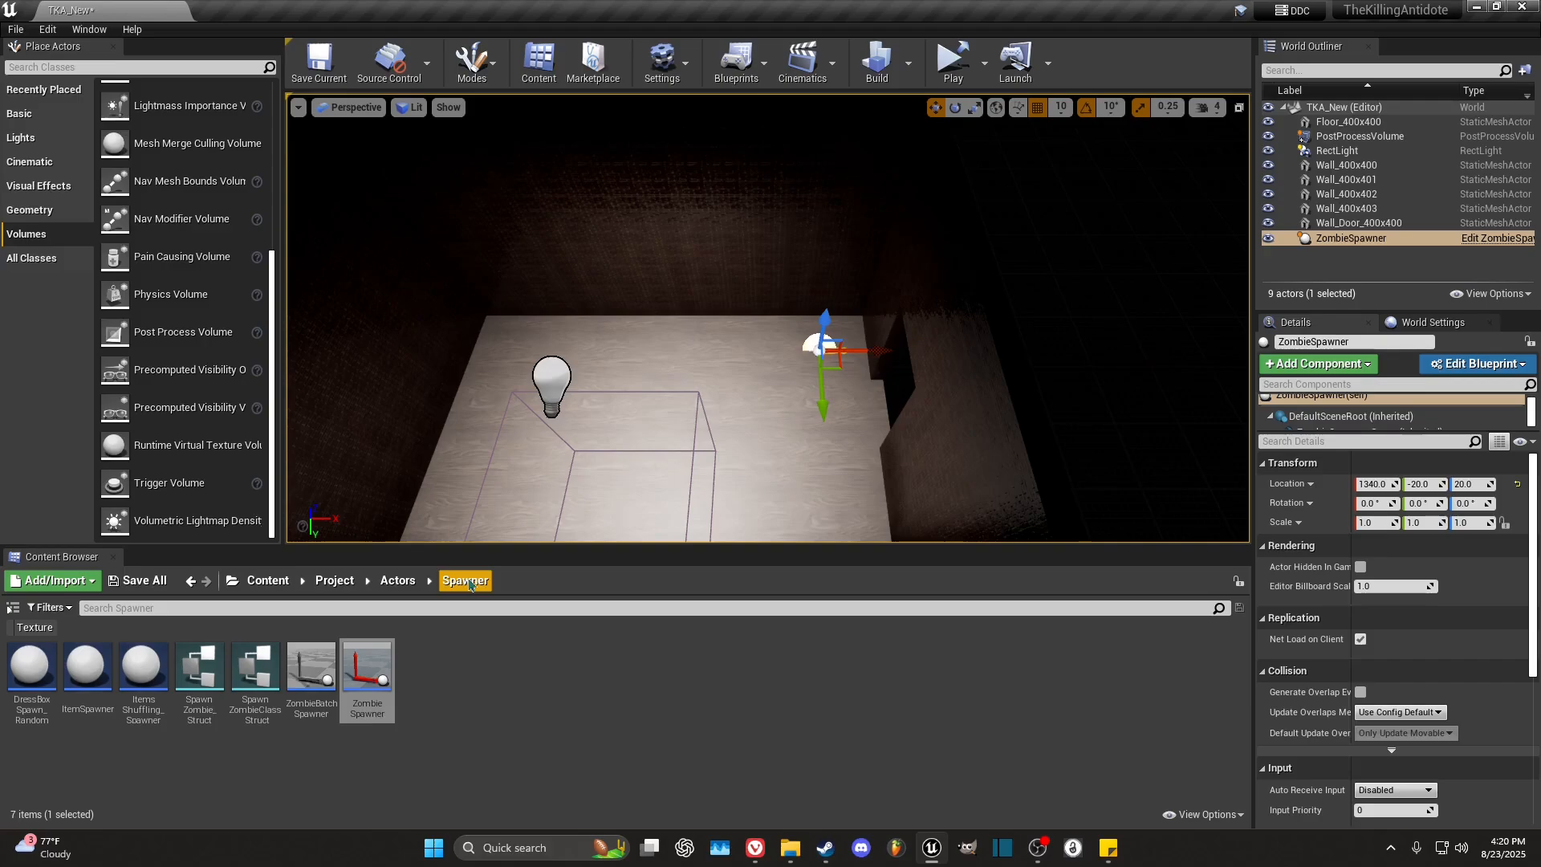
Step: Rotate the ZombieSpawner to about 140 degrees around Z so that it faces into the room
{"action": "right_click_drag", "start_coordinate": [642, 434], "coordinate": [698, 437]}
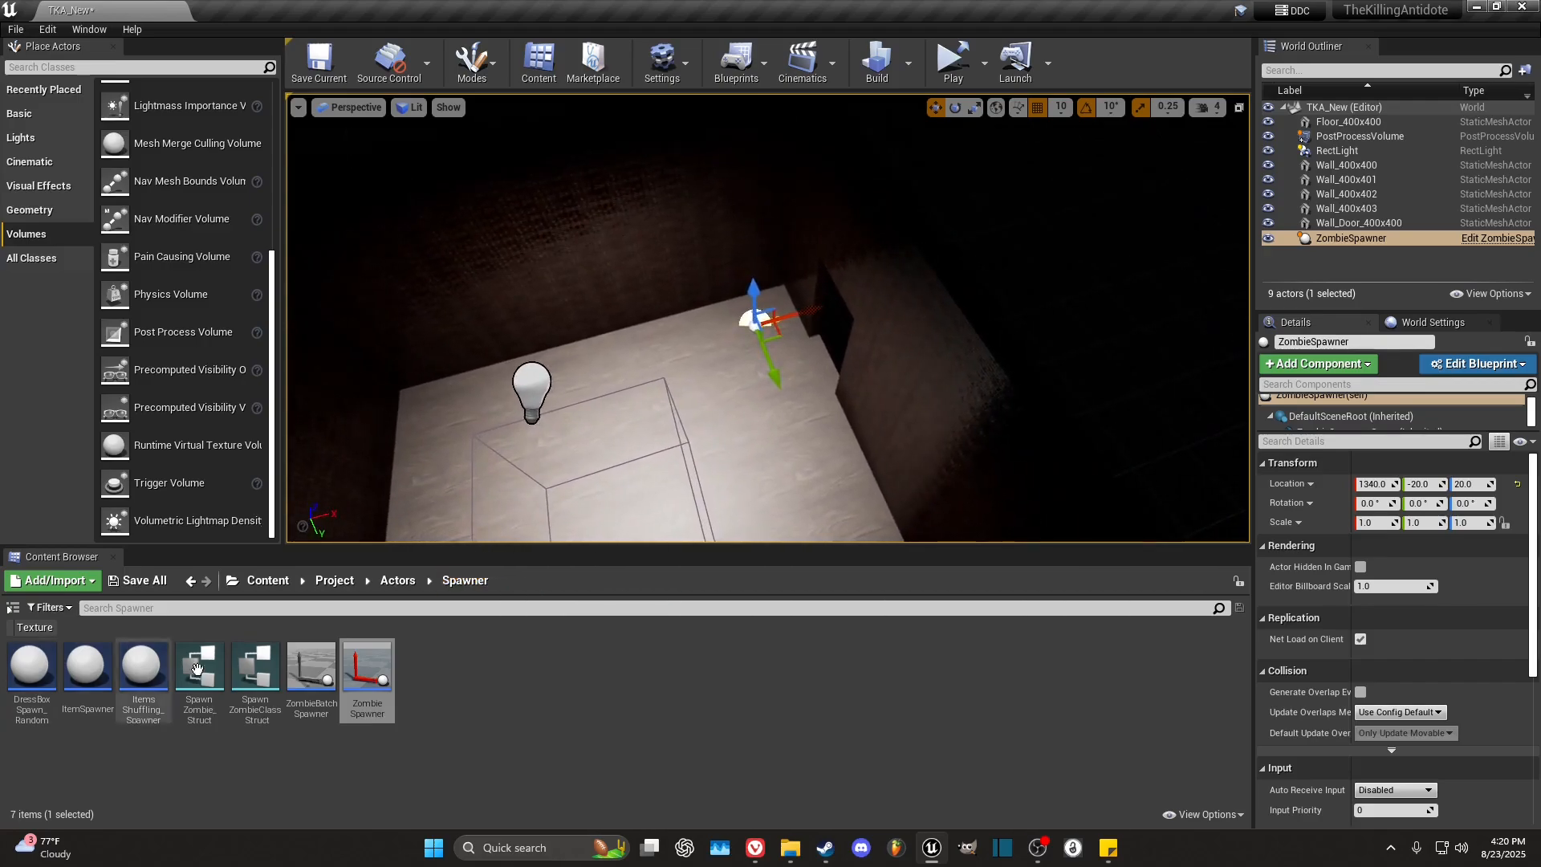
{"action": "left_click", "coordinate": [329, 675]}
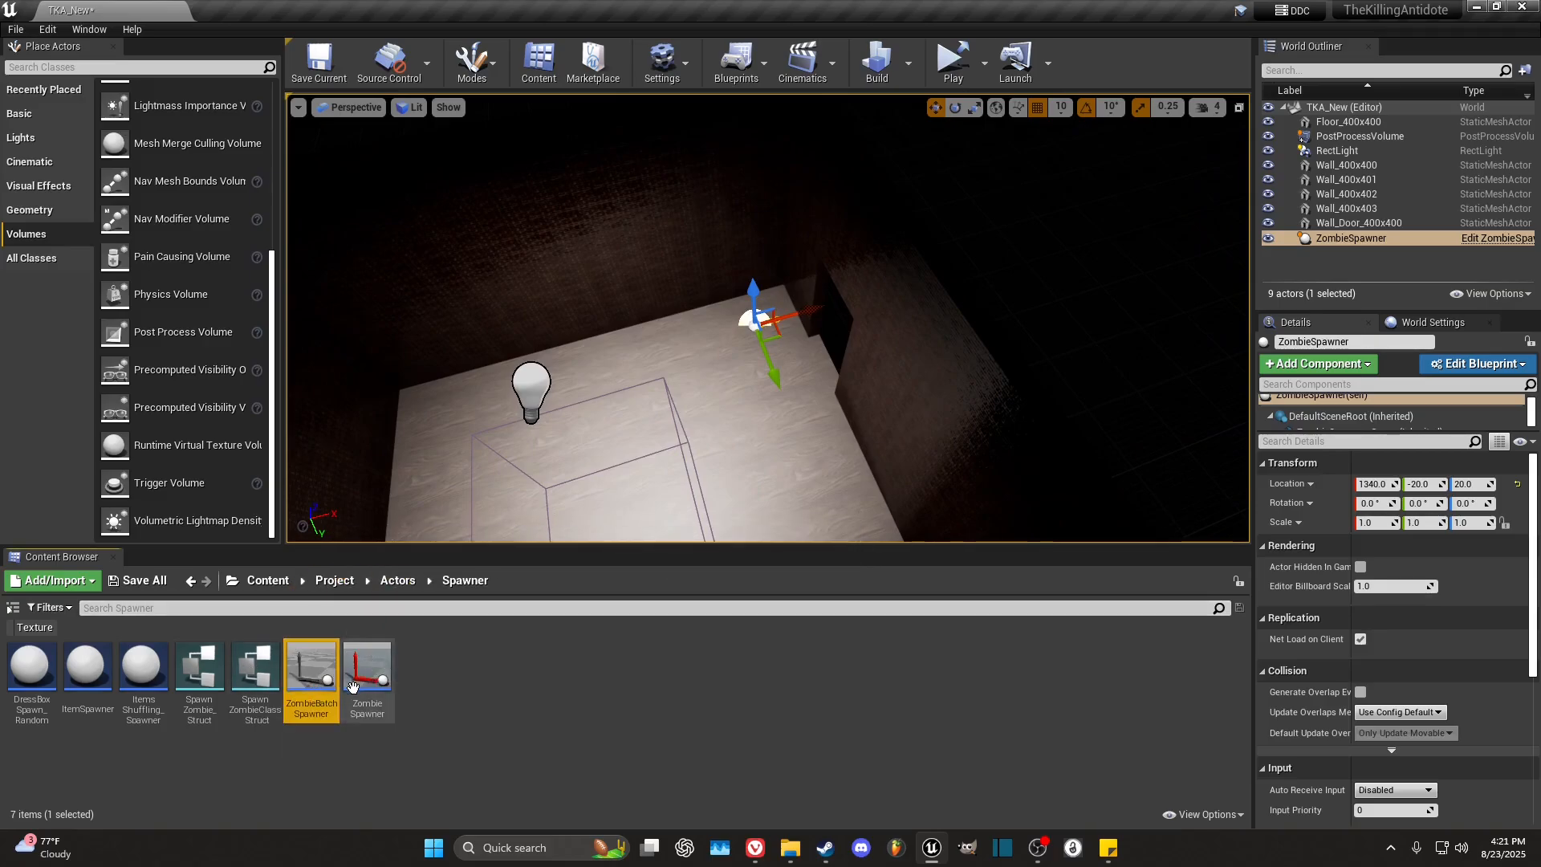
{"action": "left_click", "coordinate": [354, 687]}
{"action": "right_click_drag", "start_coordinate": [801, 408], "coordinate": [802, 407]}
{"action": "key", "text": "w"}
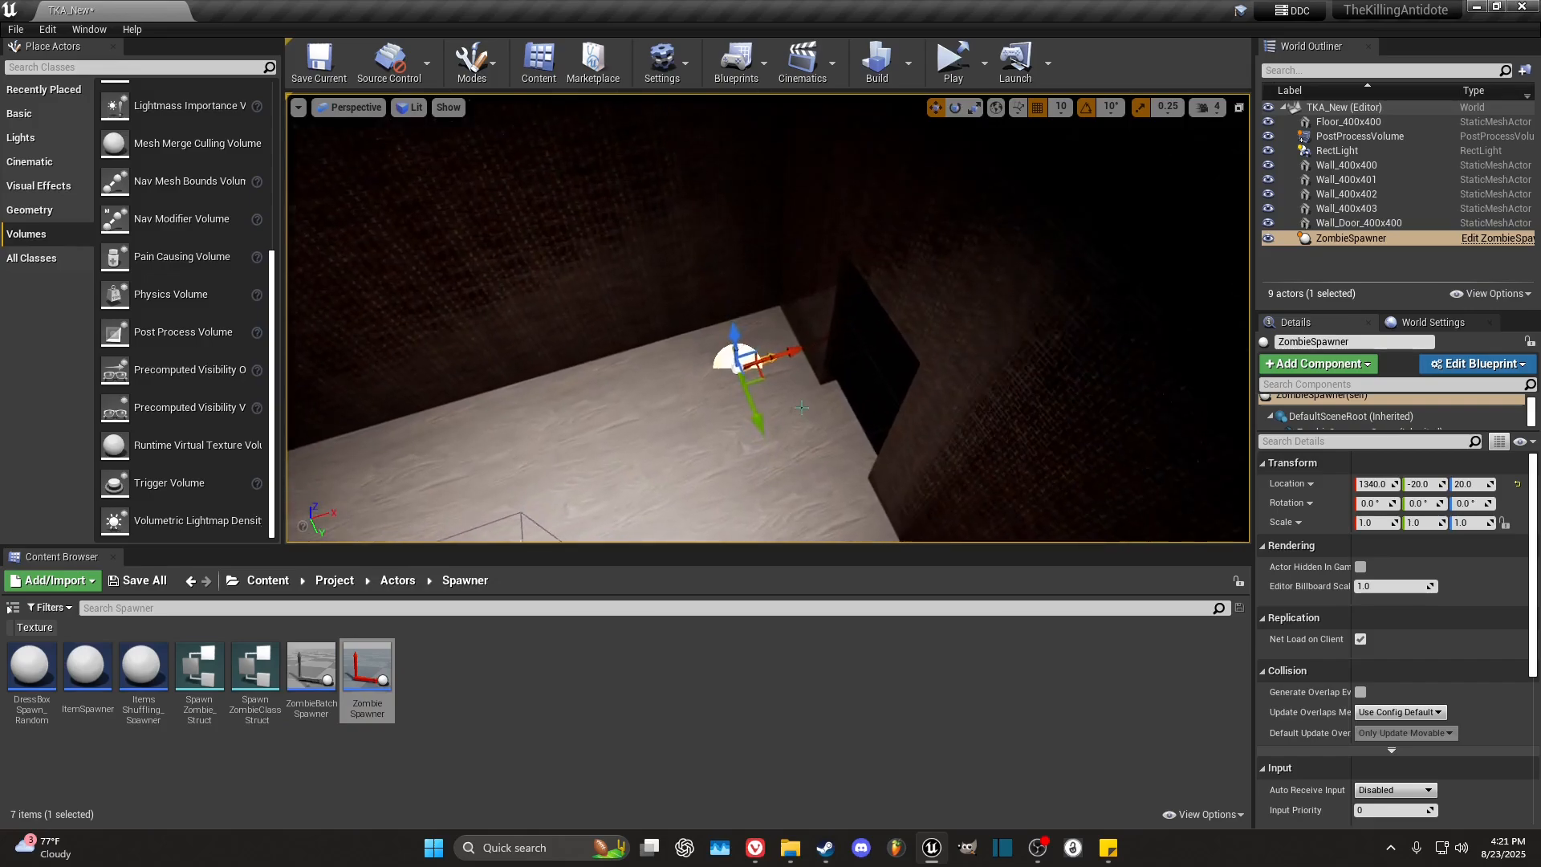
{"action": "key", "text": "e"}
{"action": "left_click_drag", "start_coordinate": [739, 448], "coordinate": [681, 451]}
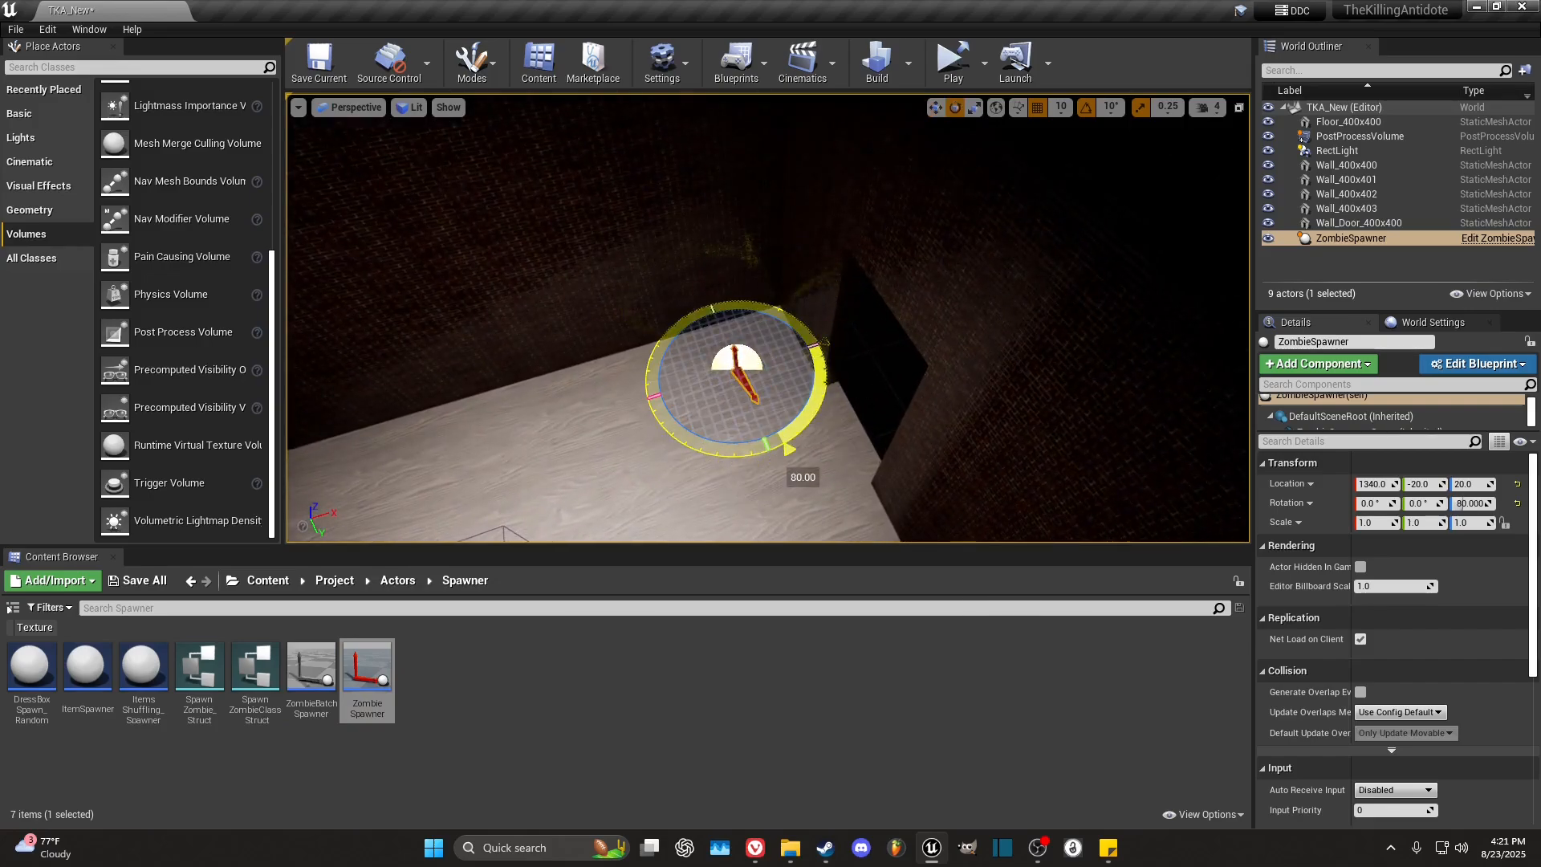
{"action": "left_click_drag", "start_coordinate": [789, 450], "coordinate": [678, 451]}
{"action": "key", "text": "s"}
{"action": "mouse_move", "coordinate": [734, 447]}
{"action": "right_mouse_down"}
{"action": "mouse_move", "coordinate": [683, 447]}
{"action": "mouse_move", "coordinate": [732, 478]}
{"action": "right_mouse_up"}
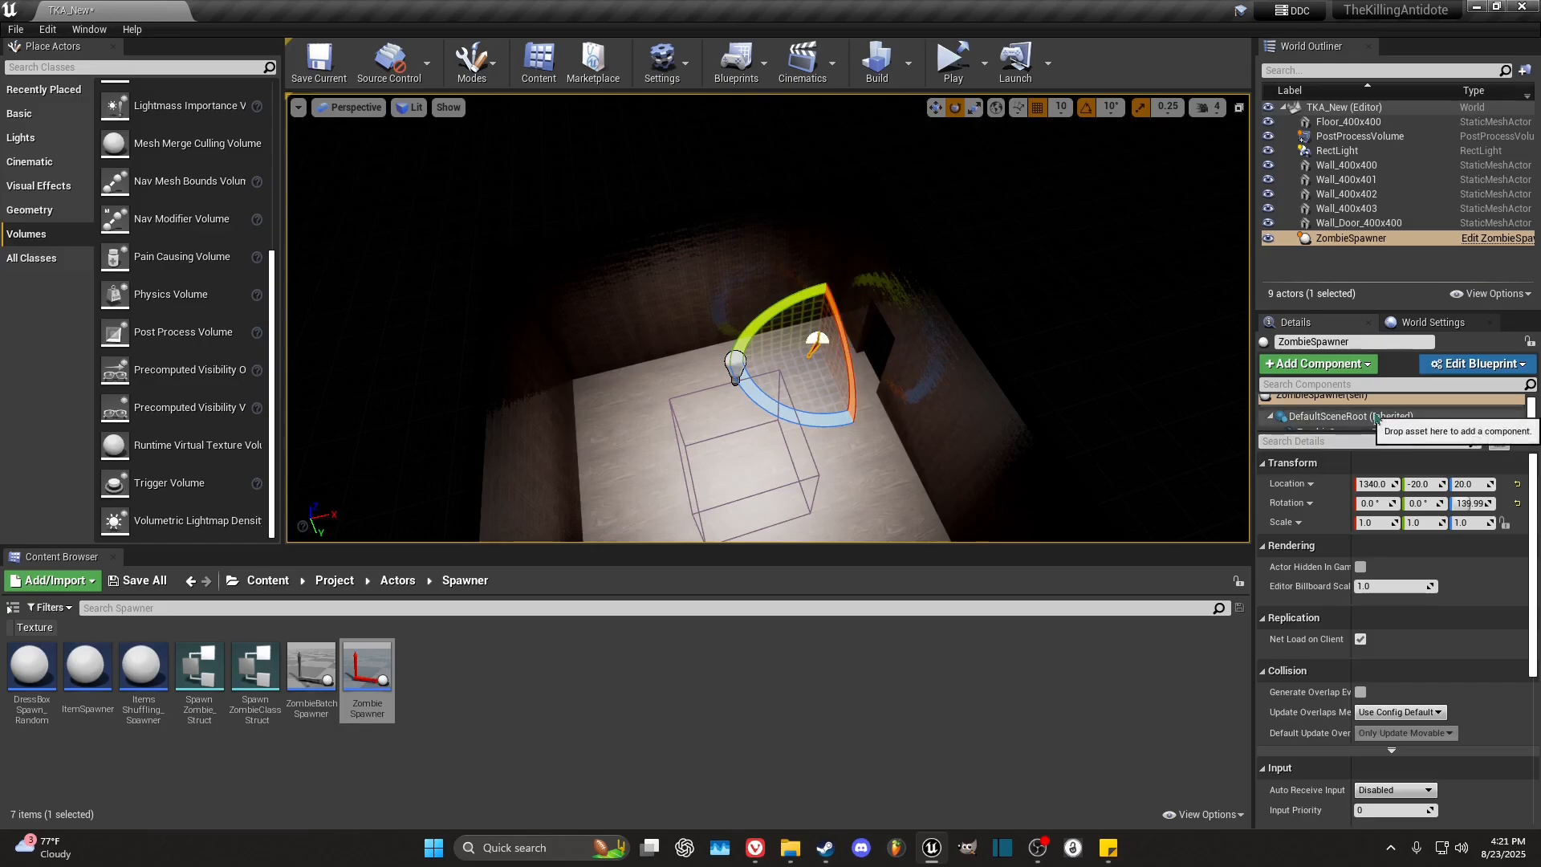
Step: Select the spawner's ZombieSpawner_Comp component and bring its Attributes settings into view
{"action": "left_click_drag", "start_coordinate": [1350, 433], "coordinate": [1351, 472]}
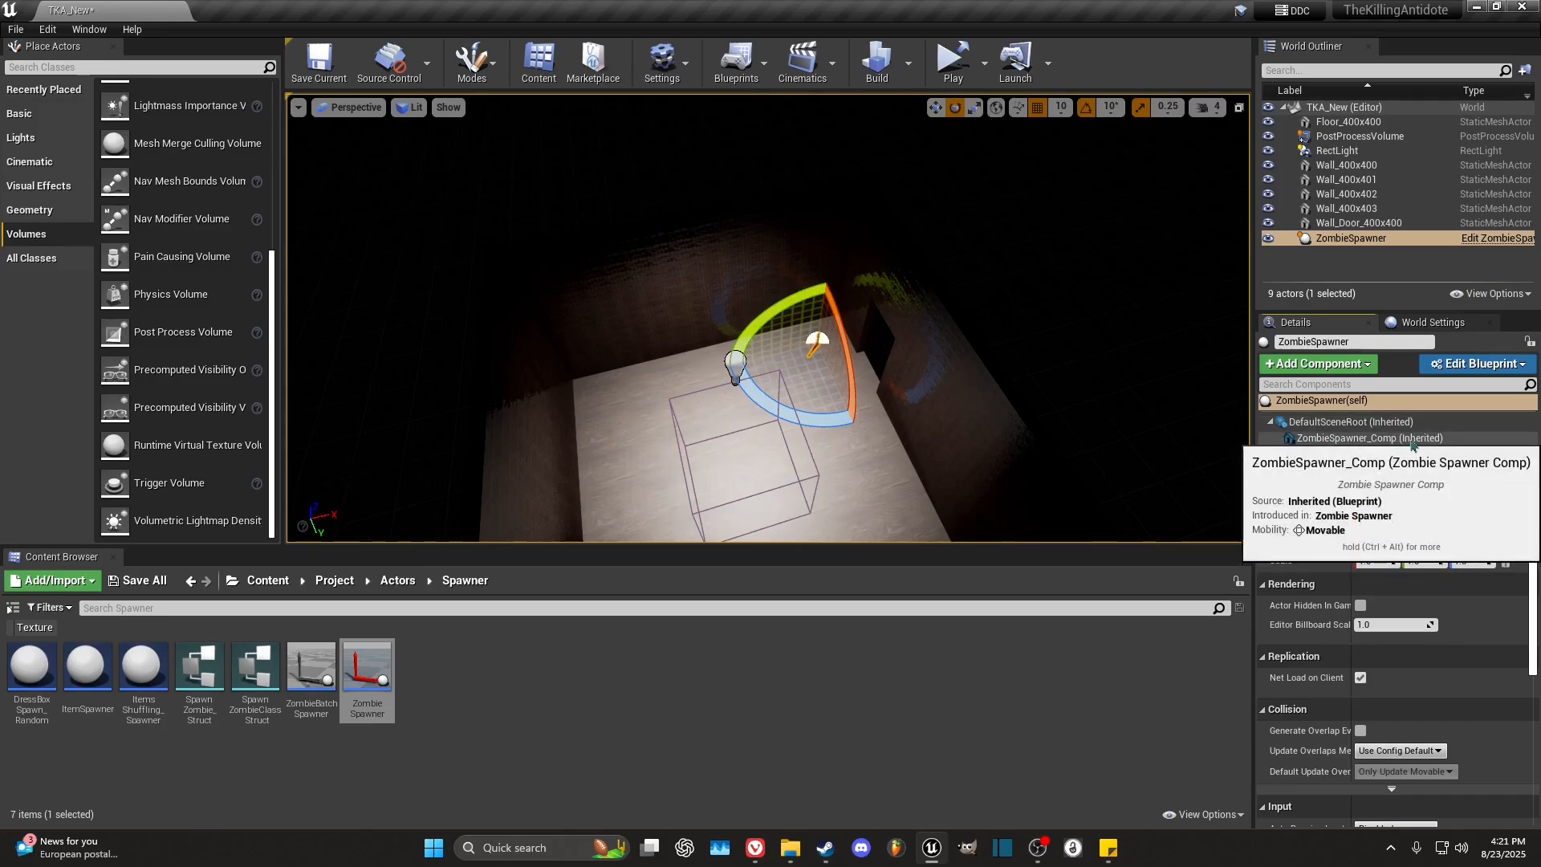
{"action": "left_click", "coordinate": [1359, 449]}
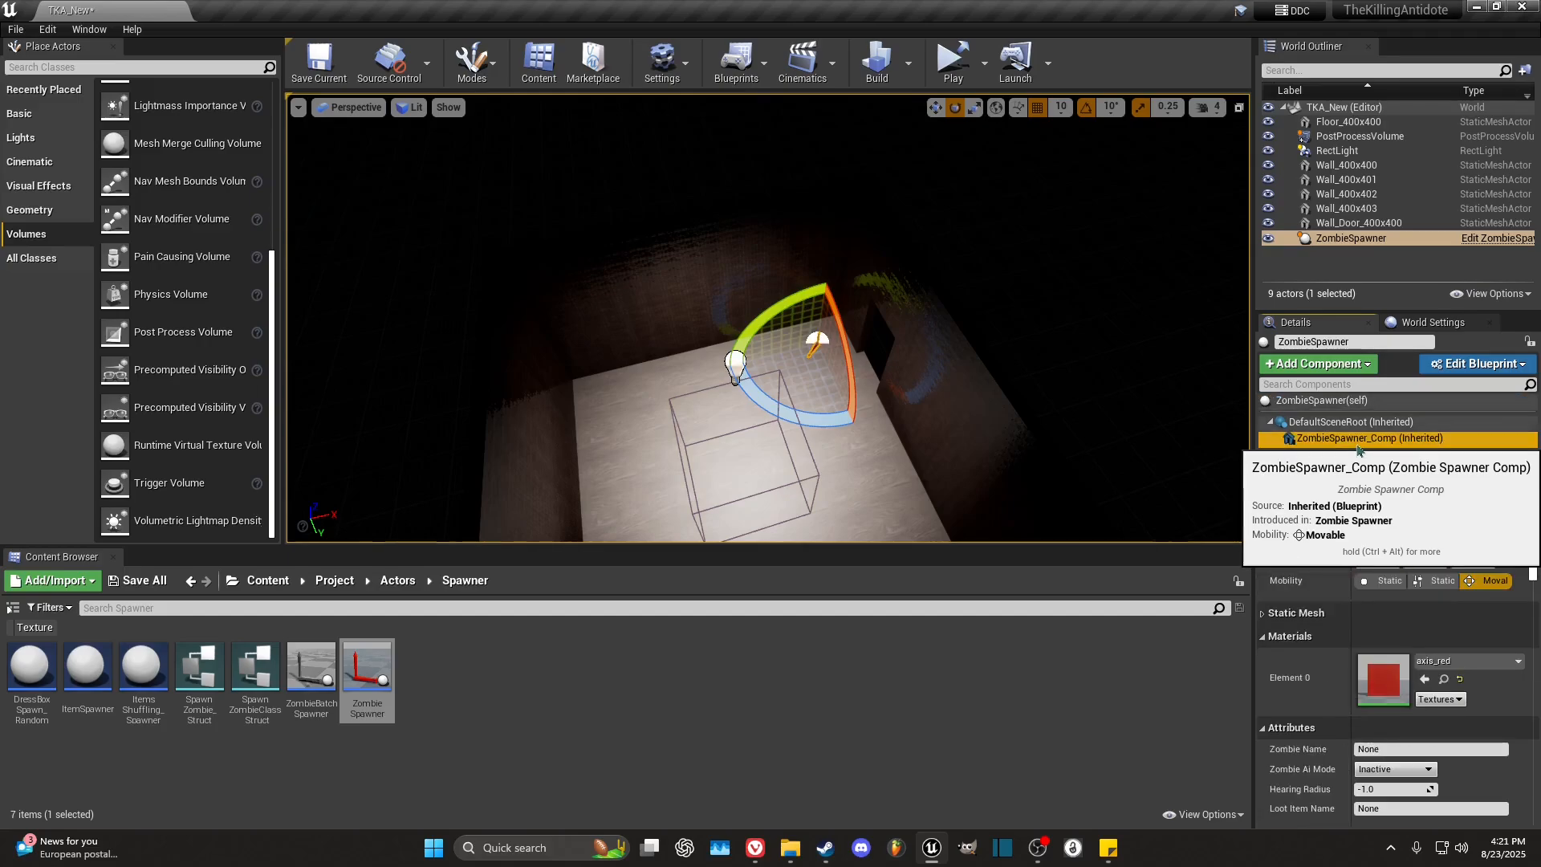
{"action": "scroll", "coordinate": [1319, 653], "scroll_direction": "down", "scroll_amount": 3}
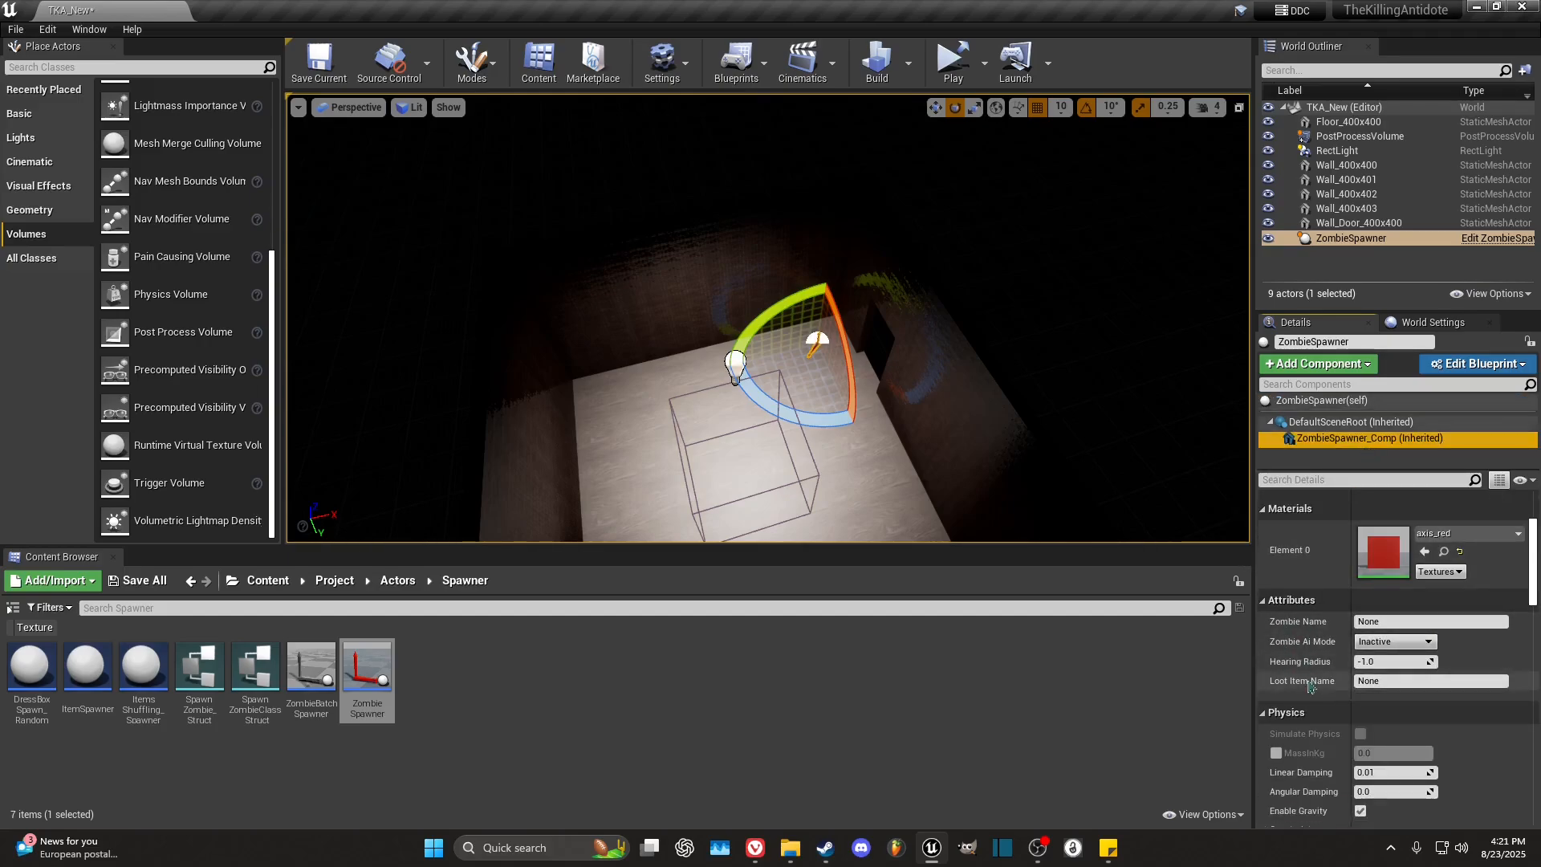
{"action": "scroll", "coordinate": [1318, 653], "scroll_direction": "down", "scroll_amount": 1}
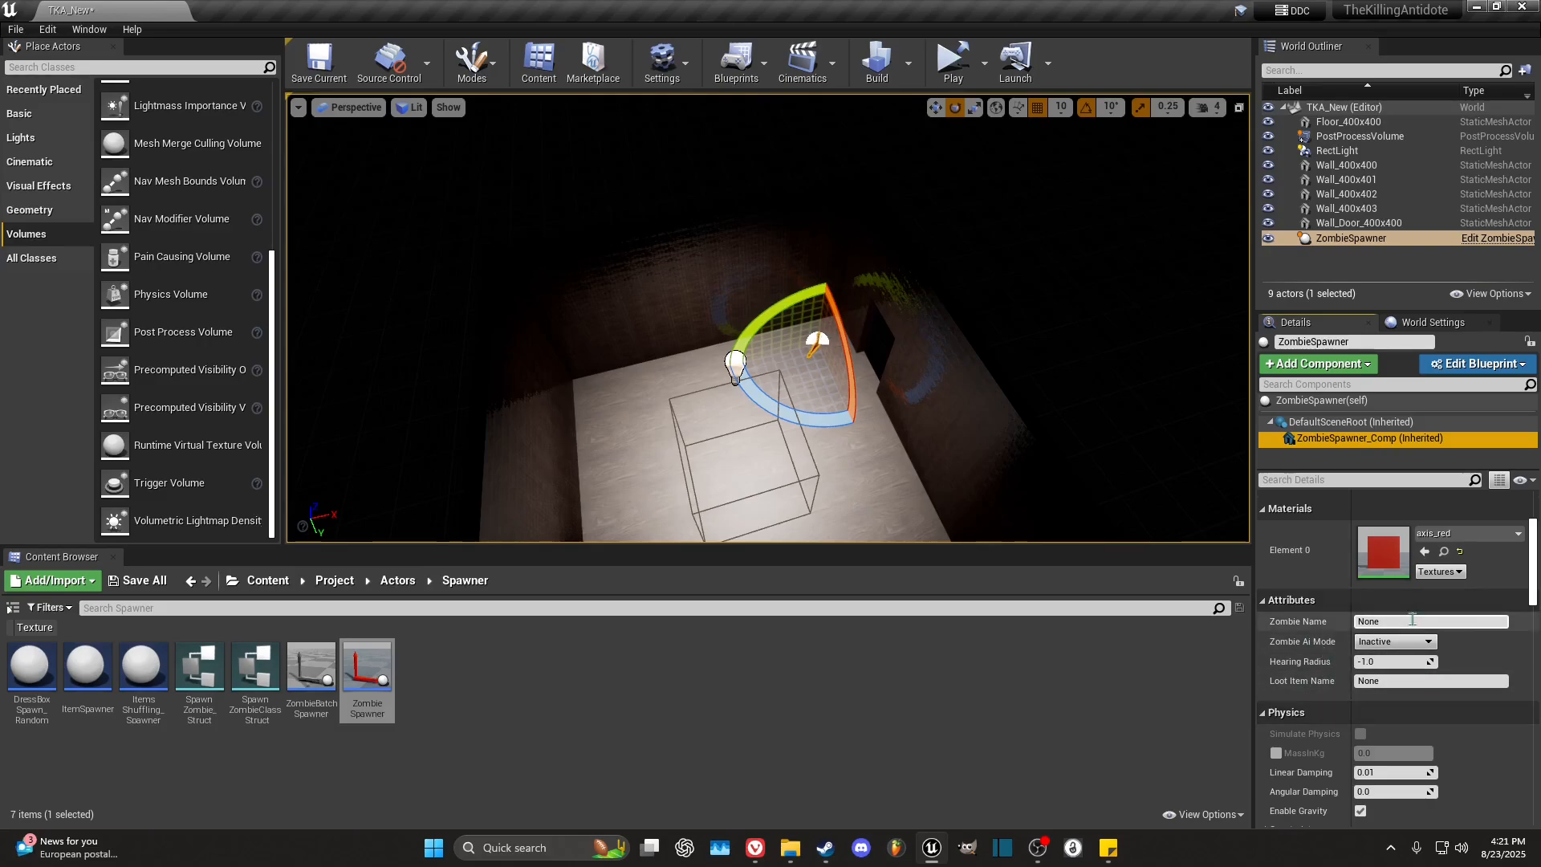
Step: Try alternative Zombie Name entries for the spawner component, such as Zombie_01_R, and clear them
{"action": "key", "text": "BackSpace"}
{"action": "key", "text": "BackSpace"}
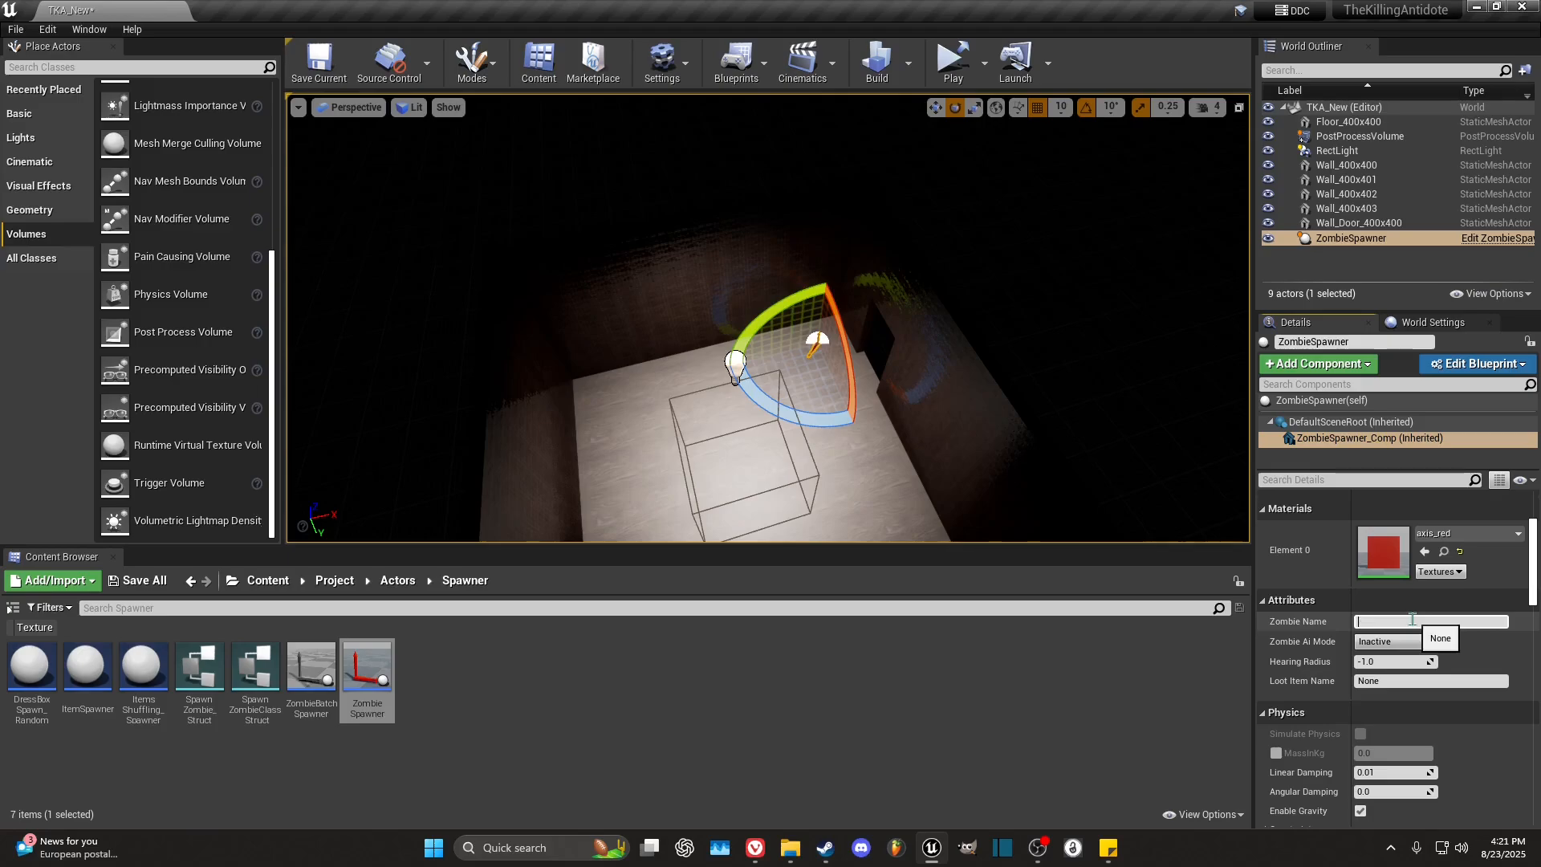
{"action": "type", "text": "Zombie_01_R"}
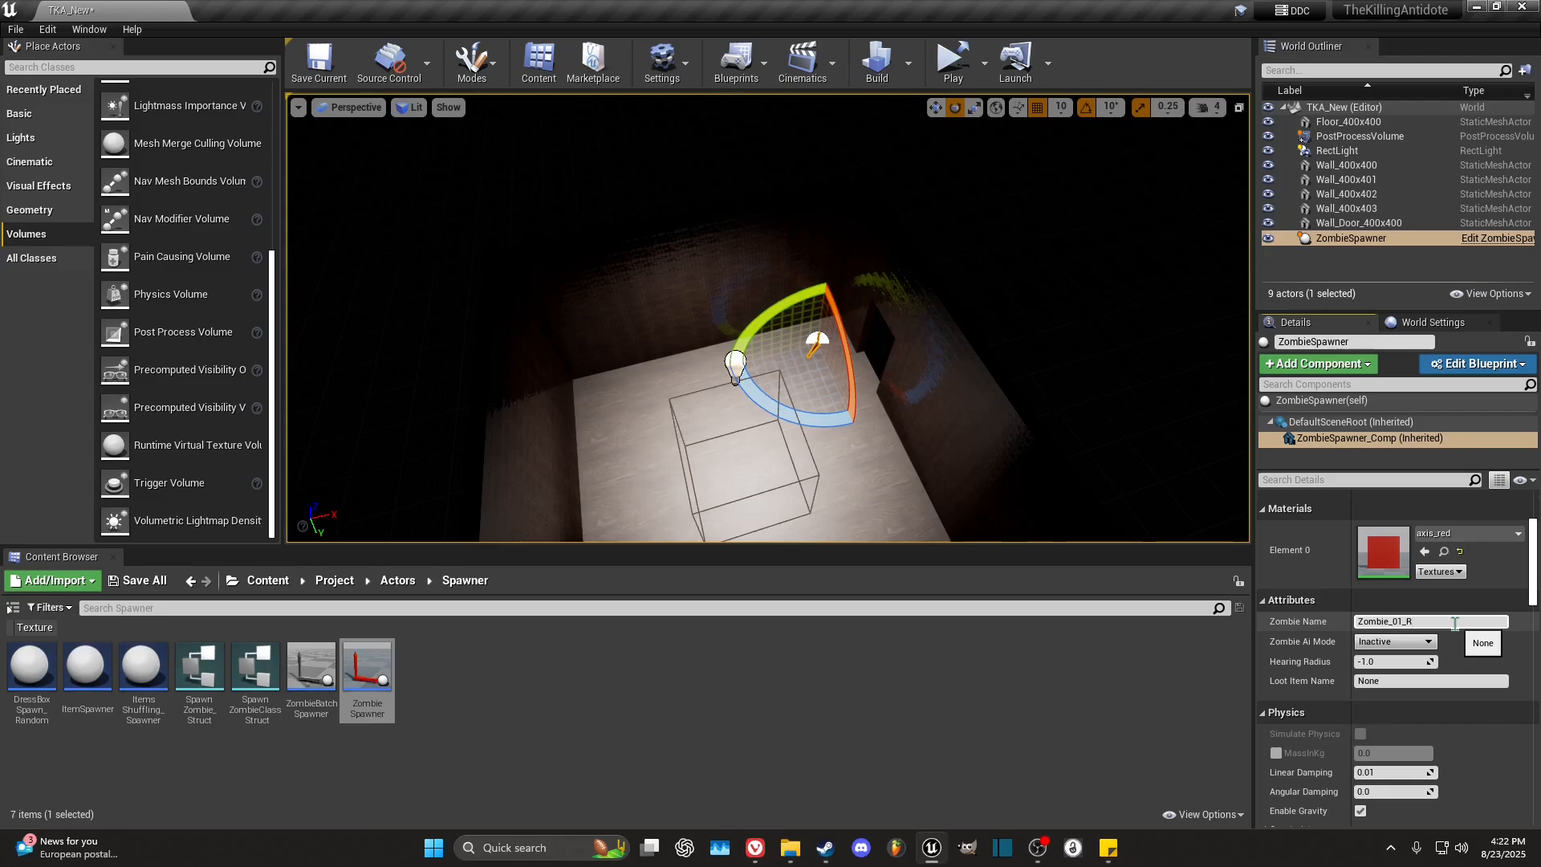
{"action": "type", "text": "dBlue"}
{"action": "key", "text": "BackSpace"}
{"action": "key", "text": "BackSpace"}
{"action": "key", "text": "BackSpace"}
{"action": "key", "text": "BackSpace"}
{"action": "key", "text": "BackSpace"}
{"action": "key", "text": "BackSpace"}
{"action": "key", "text": "BackSpace"}
{"action": "key", "text": "BackSpace"}
{"action": "key", "text": "BackSpace"}
{"action": "type", "text": "SquirterBlue"}
{"action": "key", "text": "BackSpace"}
{"action": "key", "text": "BackSpace"}
{"action": "key", "text": "BackSpace"}
{"action": "key", "text": "BackSpace"}
{"action": "key", "text": "BackSpace"}
{"action": "key", "text": "BackSpace"}
Step: Set the spawner component's Zombie Name to Zombie_01 and its Zombie Ai Mode to Active
{"action": "type", "text": "Z"}
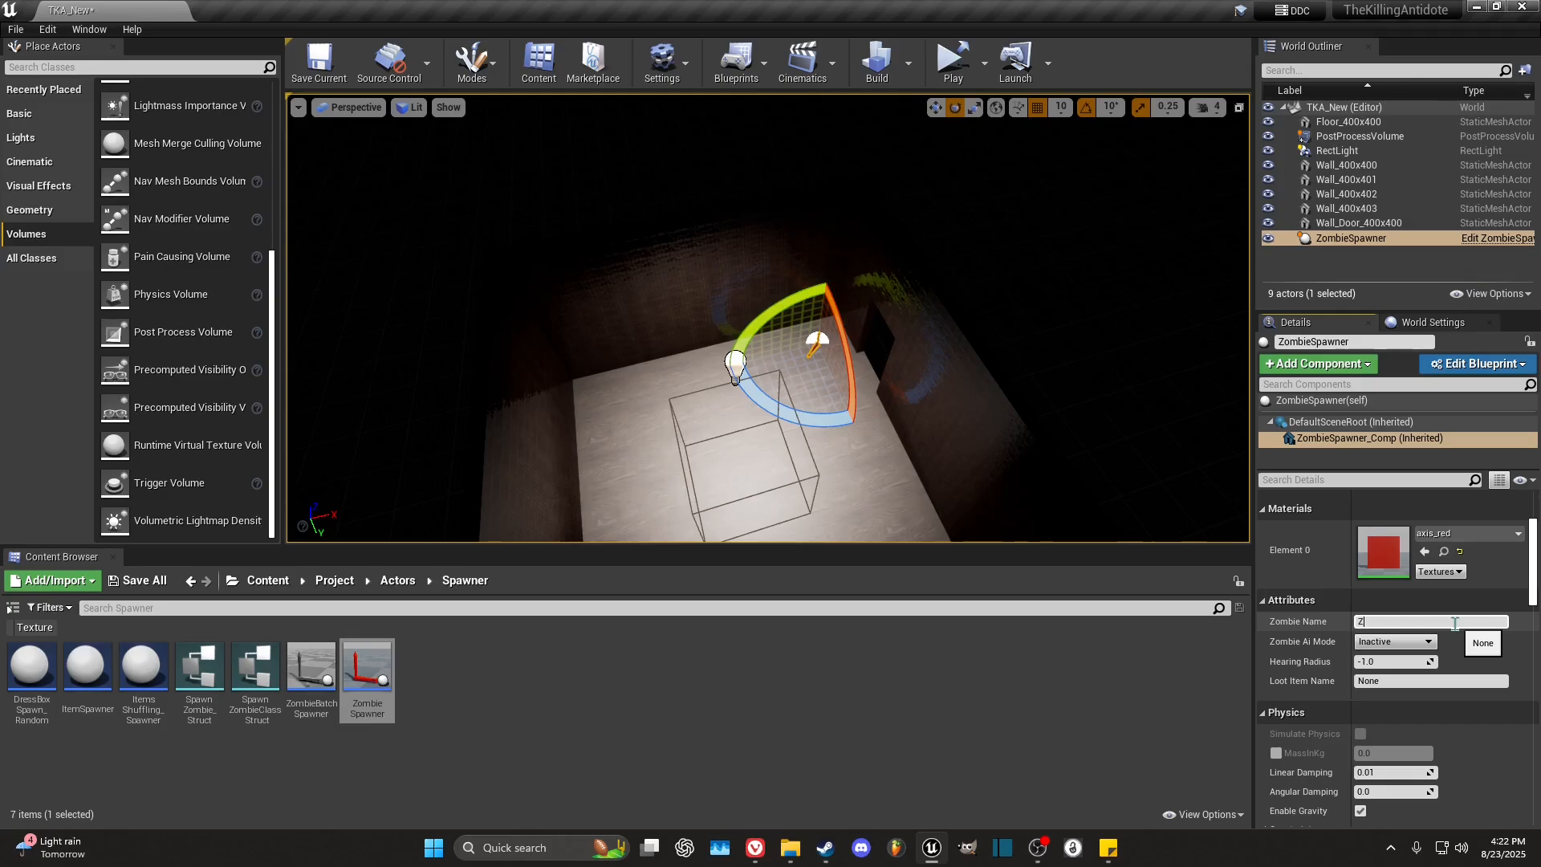
{"action": "type", "text": "ombie_01"}
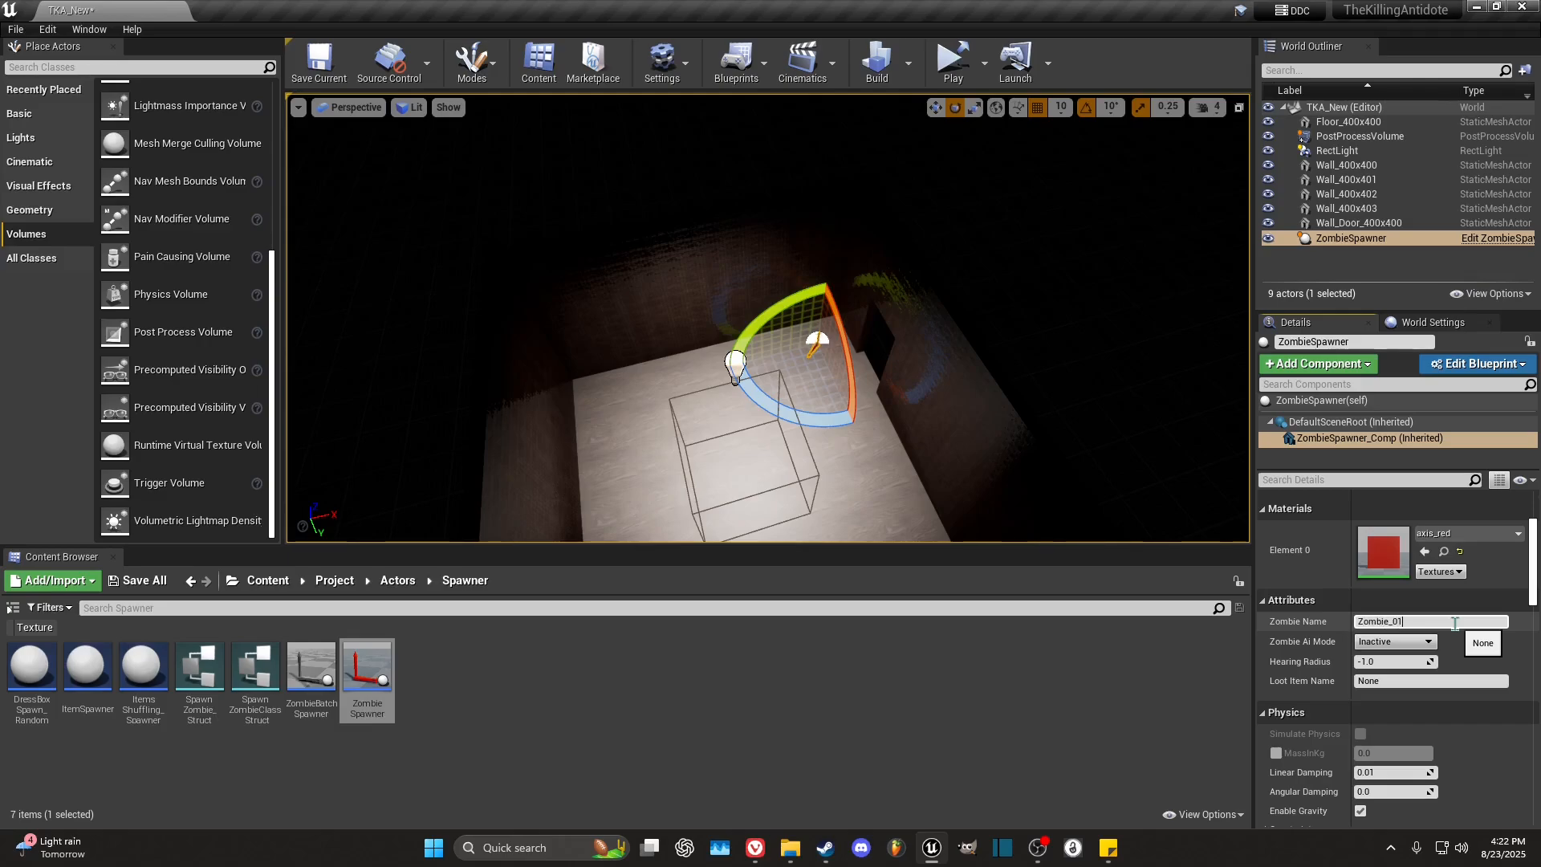
{"action": "left_click", "coordinate": [1405, 641]}
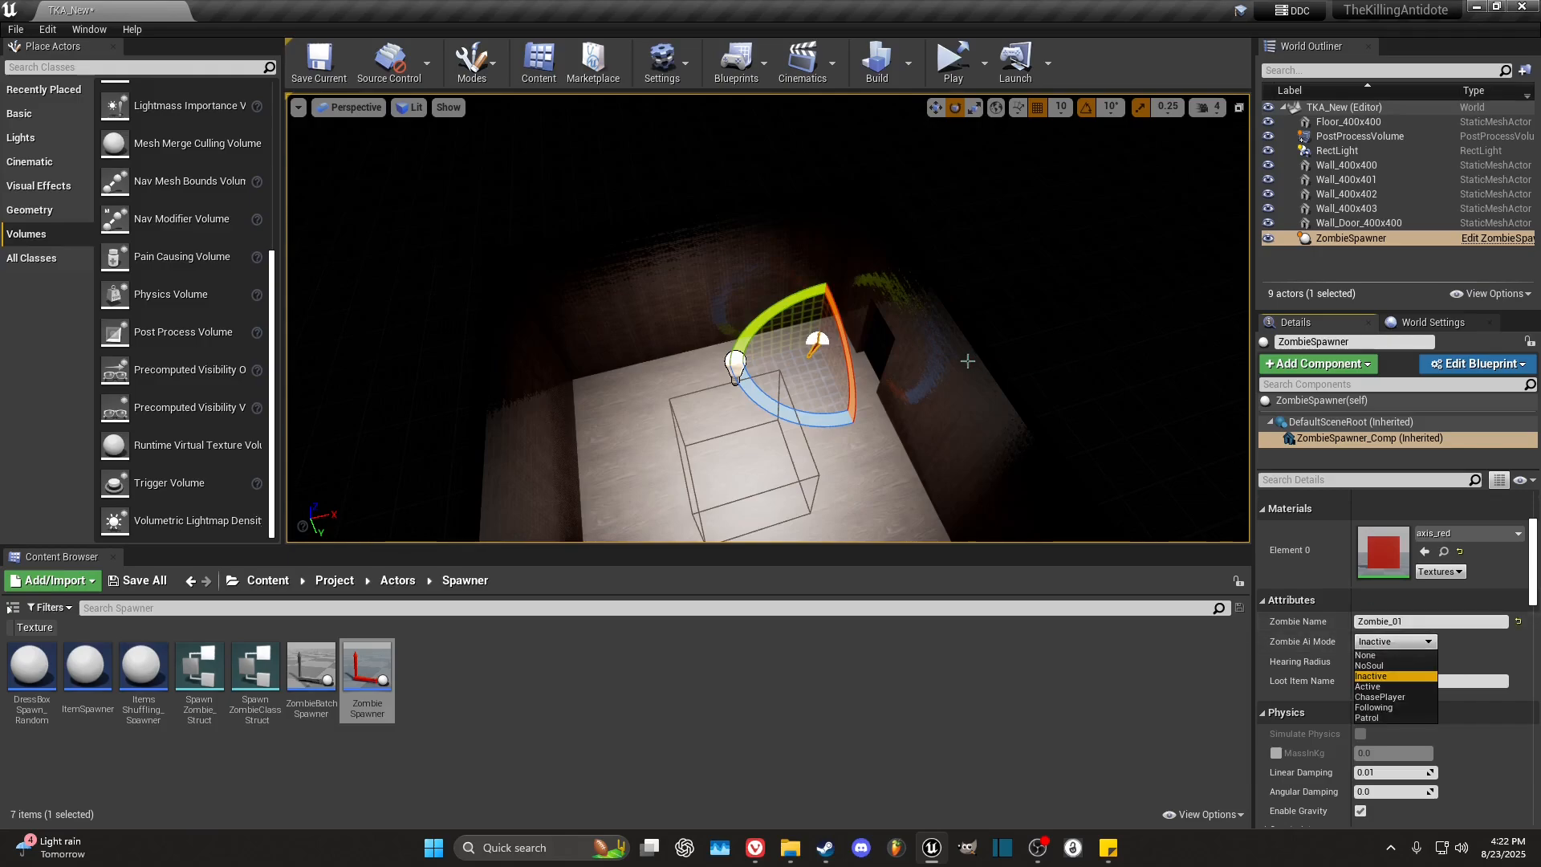
{"action": "right_click_drag", "start_coordinate": [968, 362], "coordinate": [890, 375]}
{"action": "left_click", "coordinate": [1397, 641]}
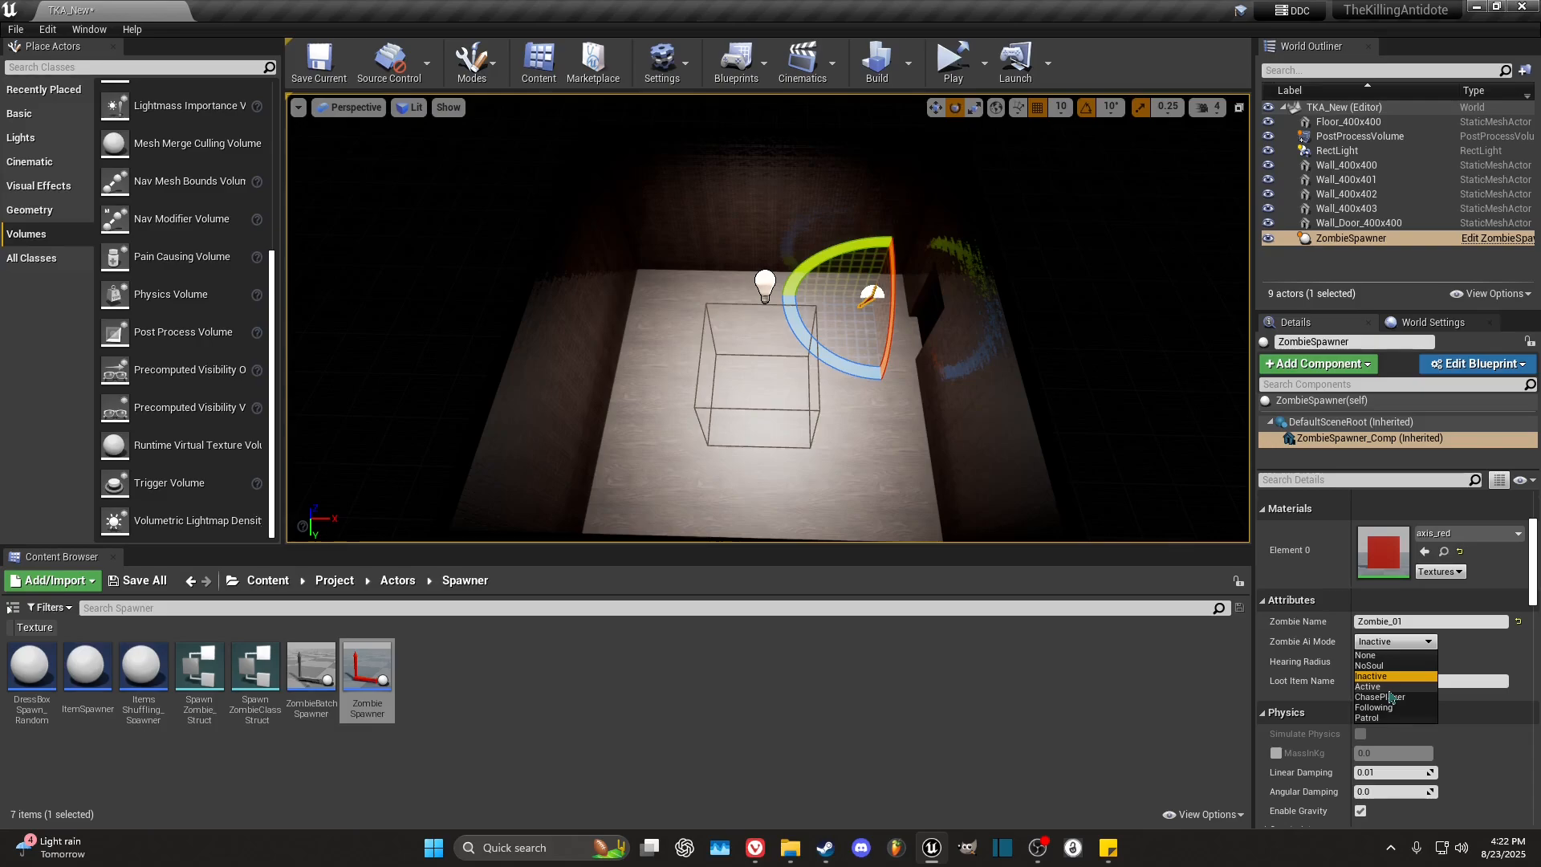
{"action": "left_click", "coordinate": [1372, 687]}
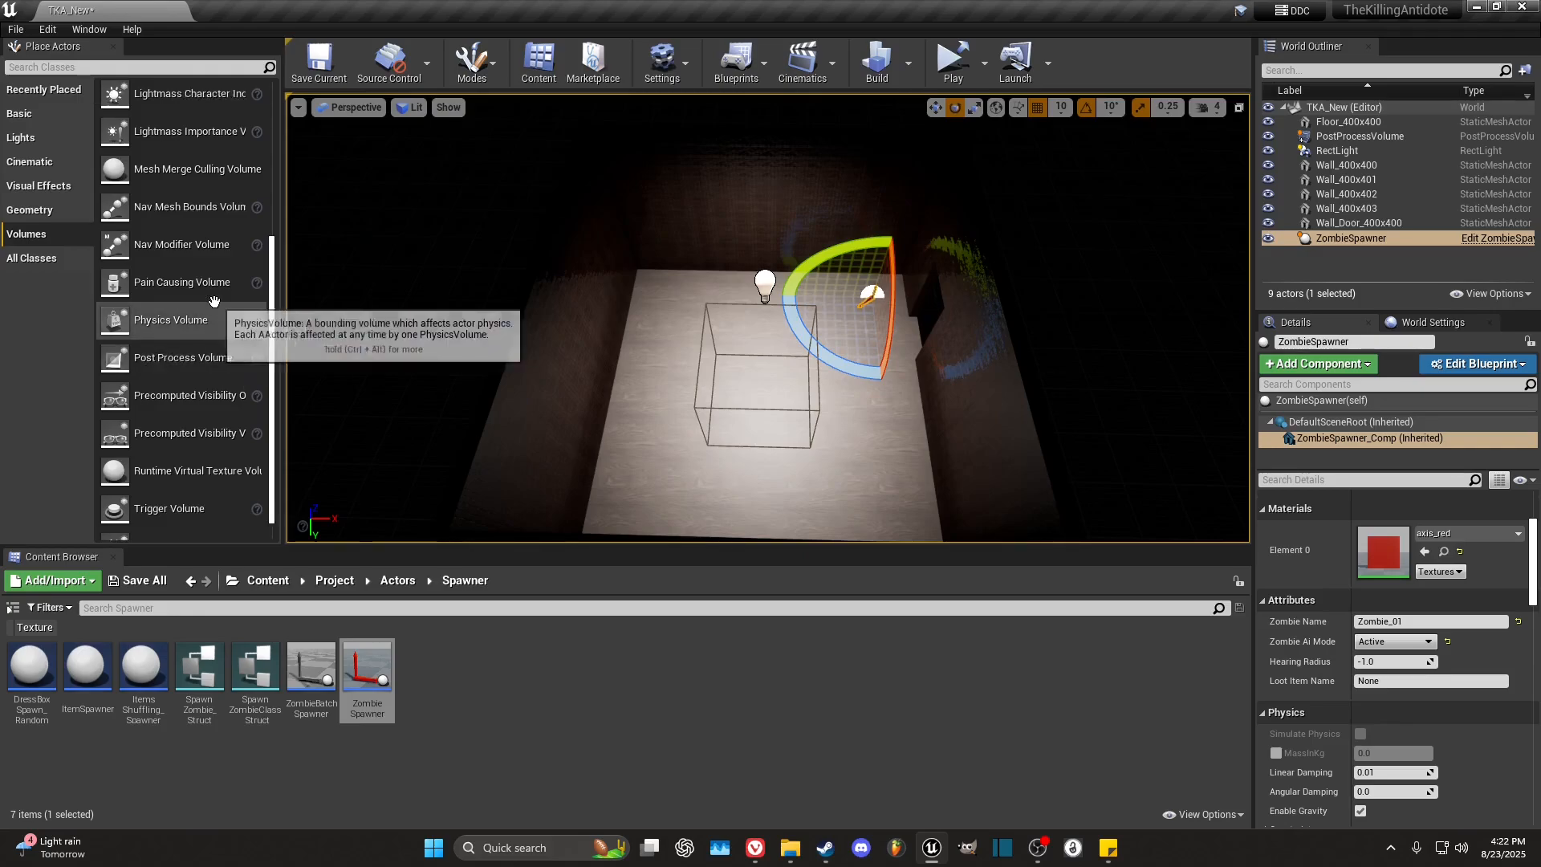
Step: Raise the PostProcessVolume high above the room's floor, out of the way of the working area
{"action": "scroll", "coordinate": [214, 302], "scroll_direction": "up", "scroll_amount": 2}
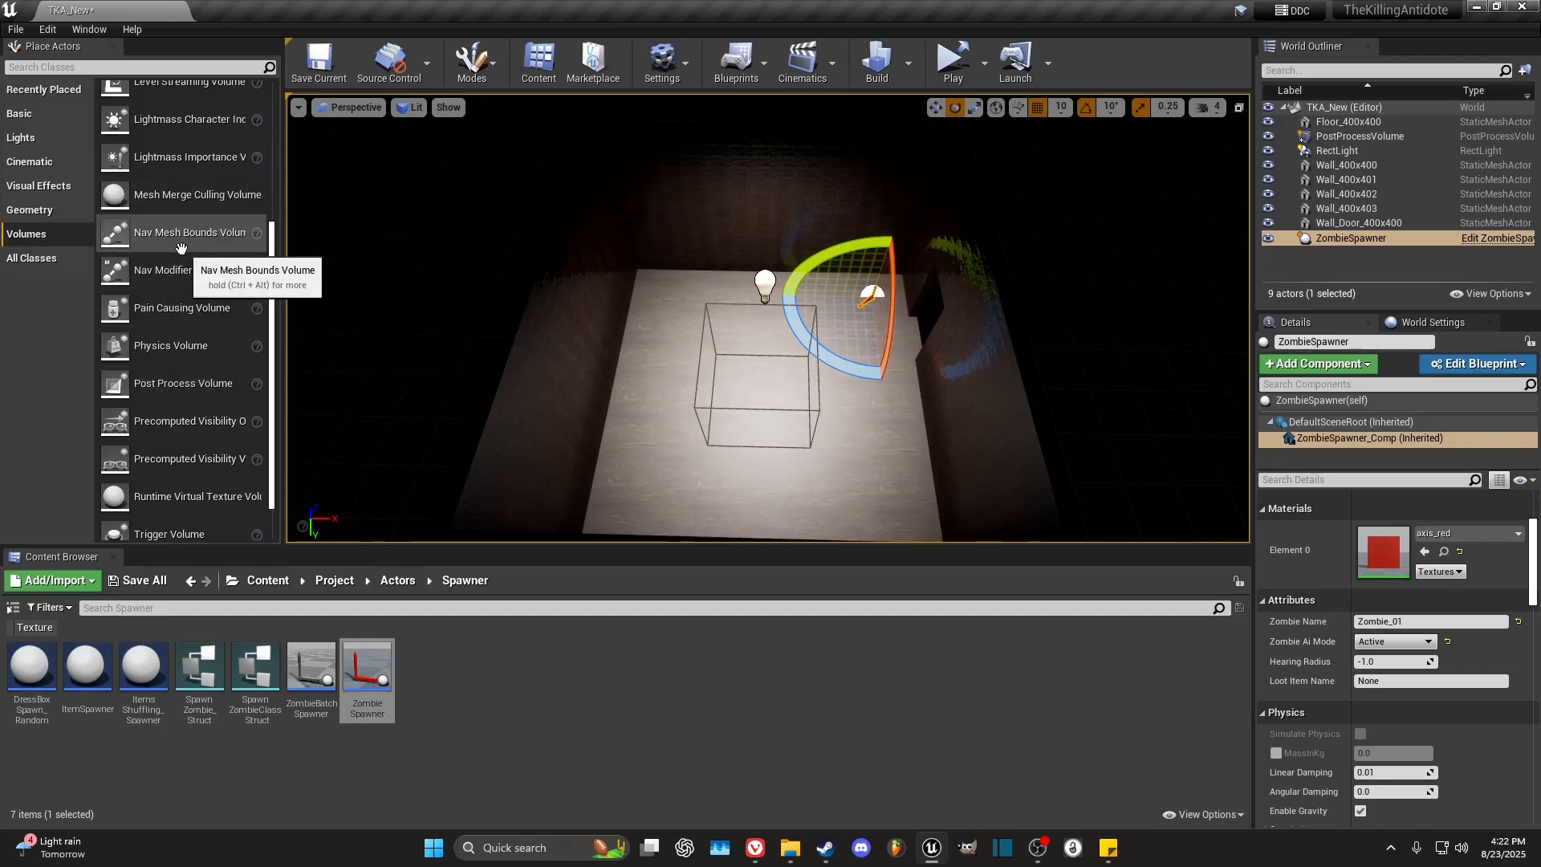
{"action": "left_click", "coordinate": [717, 318]}
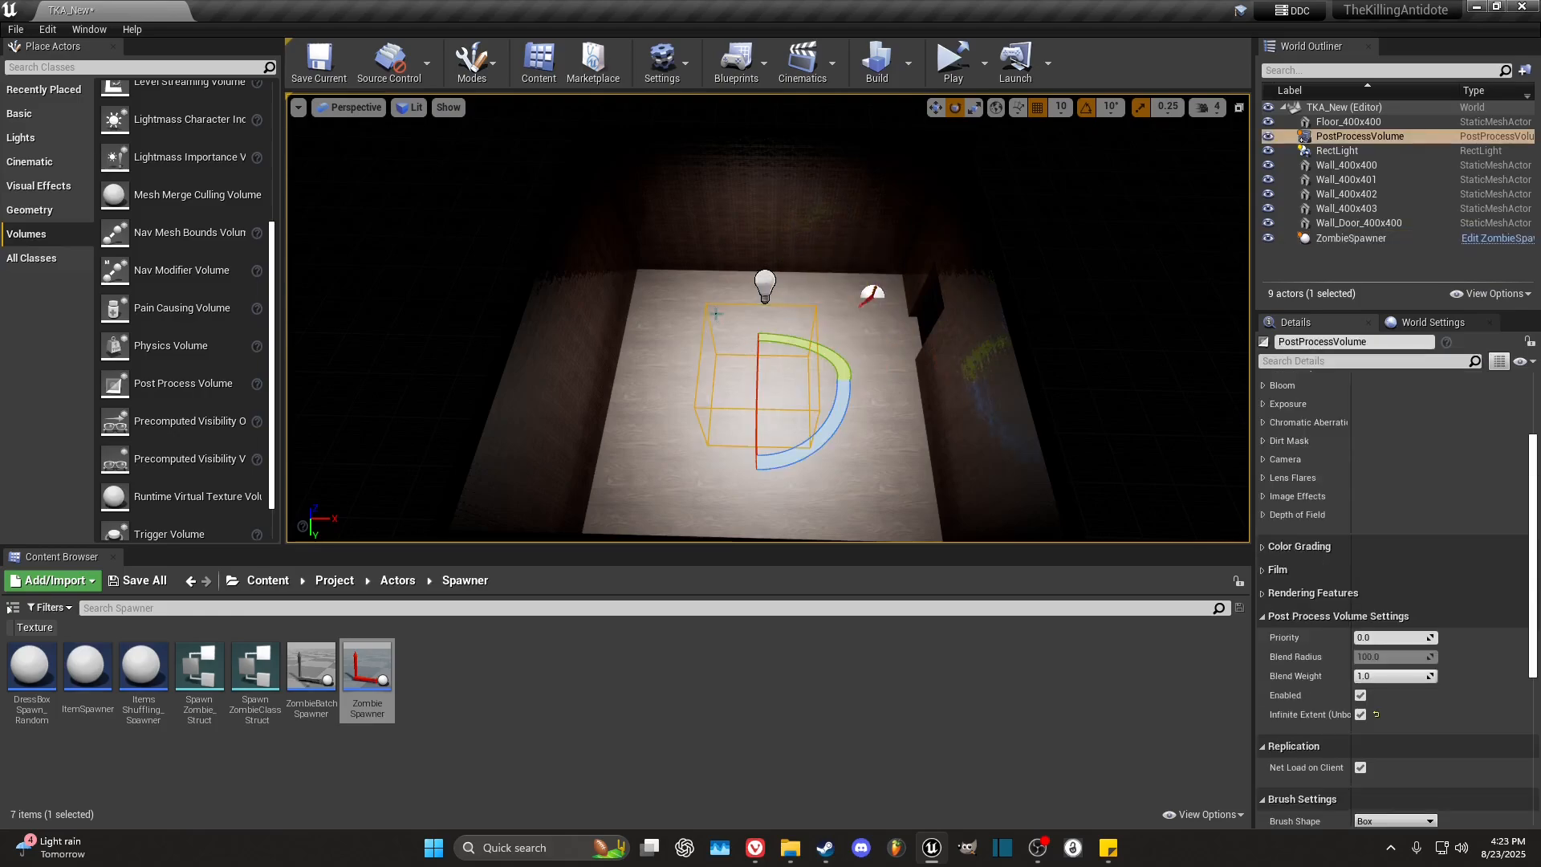
{"action": "key", "text": "w"}
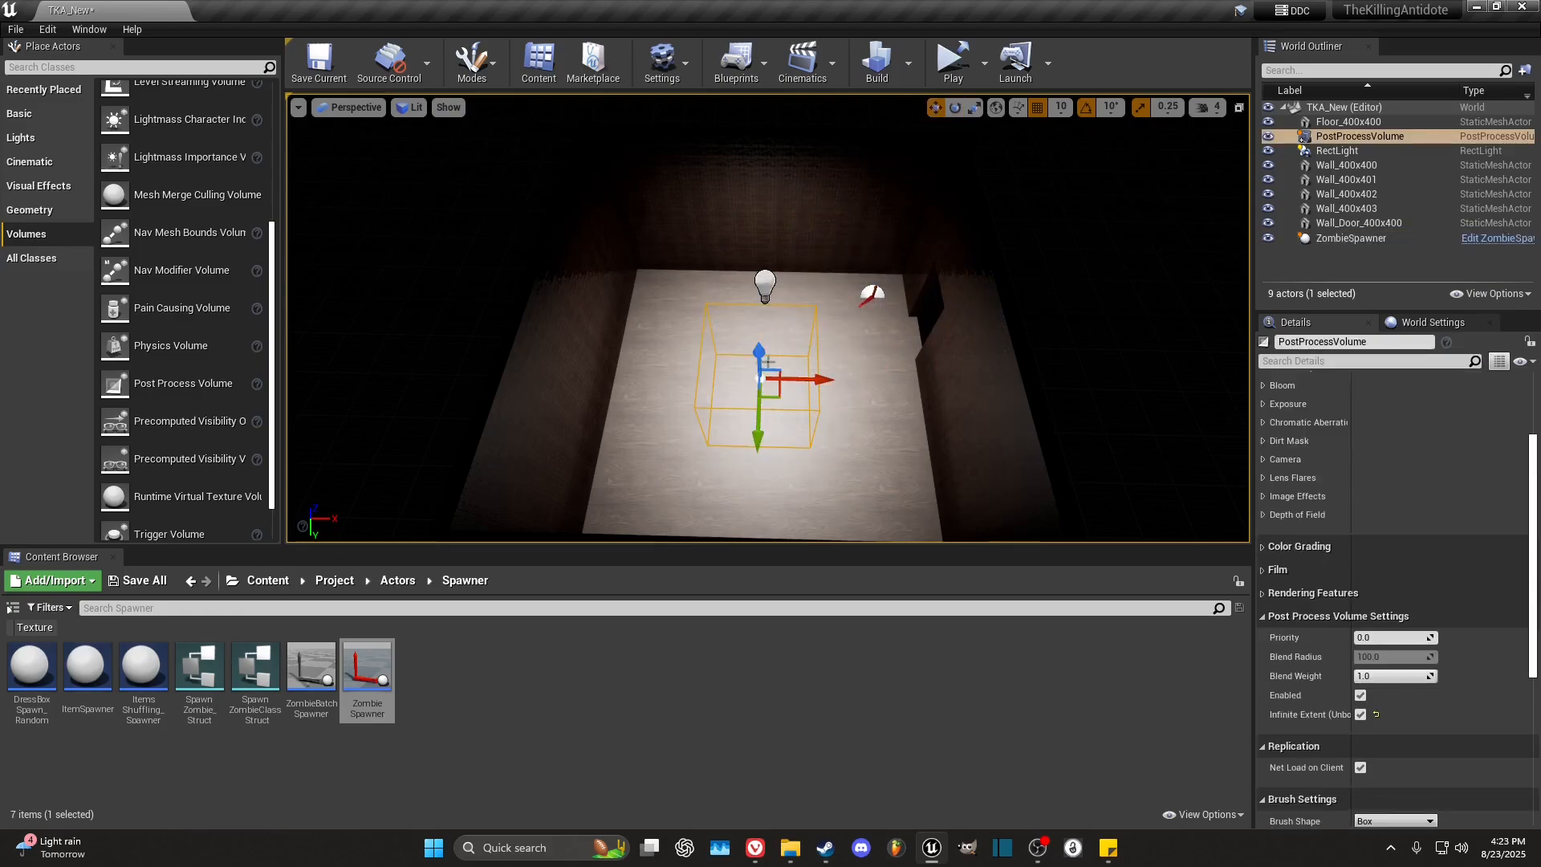
{"action": "left_click_drag", "start_coordinate": [763, 353], "coordinate": [787, 95]}
{"action": "right_click_drag", "start_coordinate": [781, 277], "coordinate": [682, 249]}
{"action": "key", "text": "d"}
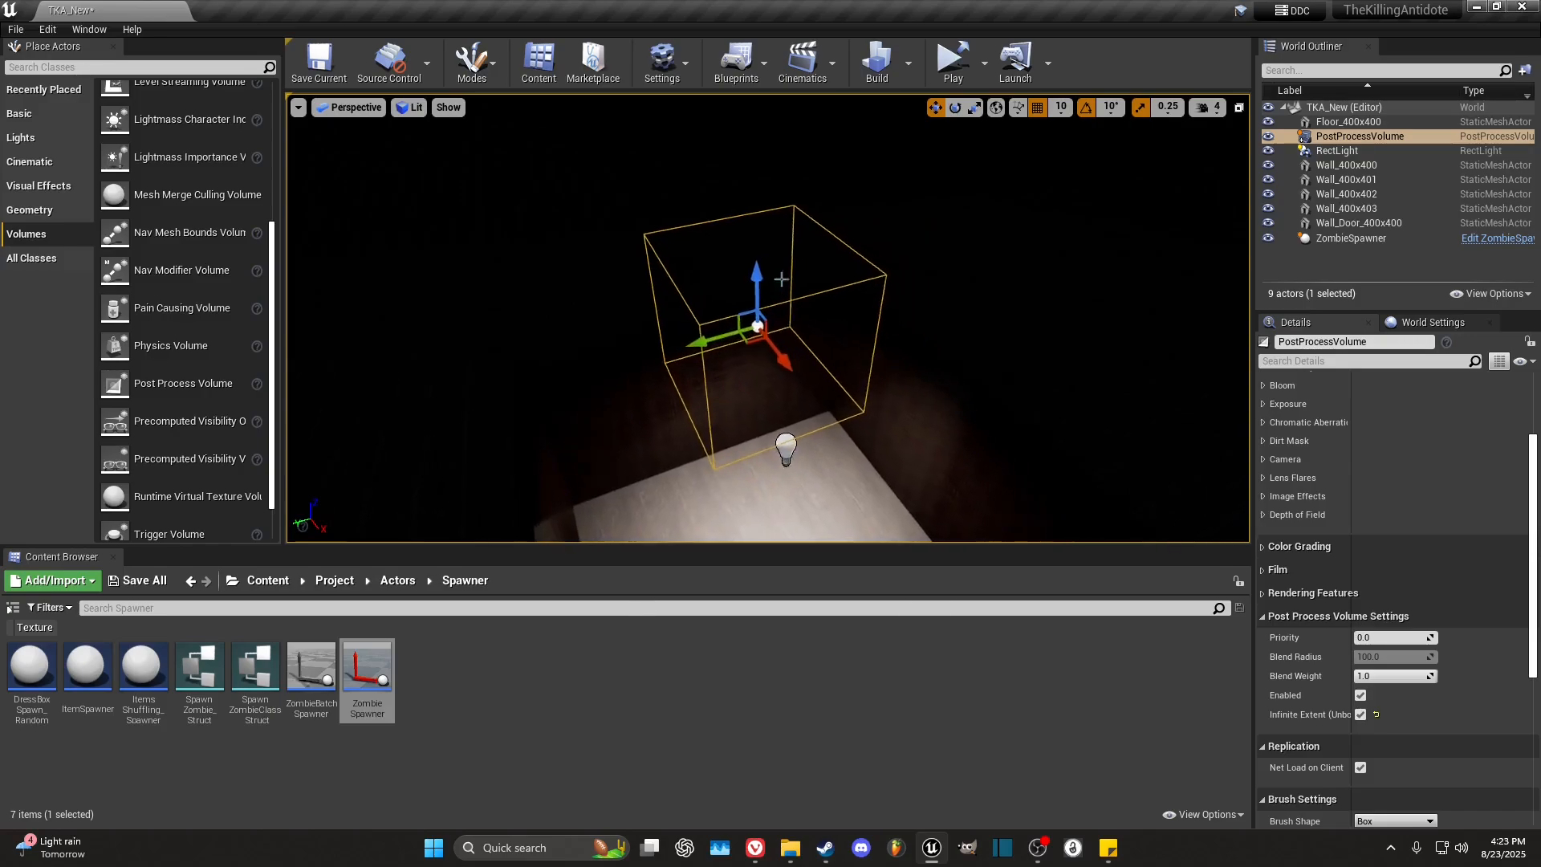
{"action": "left_click_drag", "start_coordinate": [763, 279], "coordinate": [763, 152]}
{"action": "key", "text": "a"}
{"action": "right_click_drag", "start_coordinate": [778, 275], "coordinate": [952, 281]}
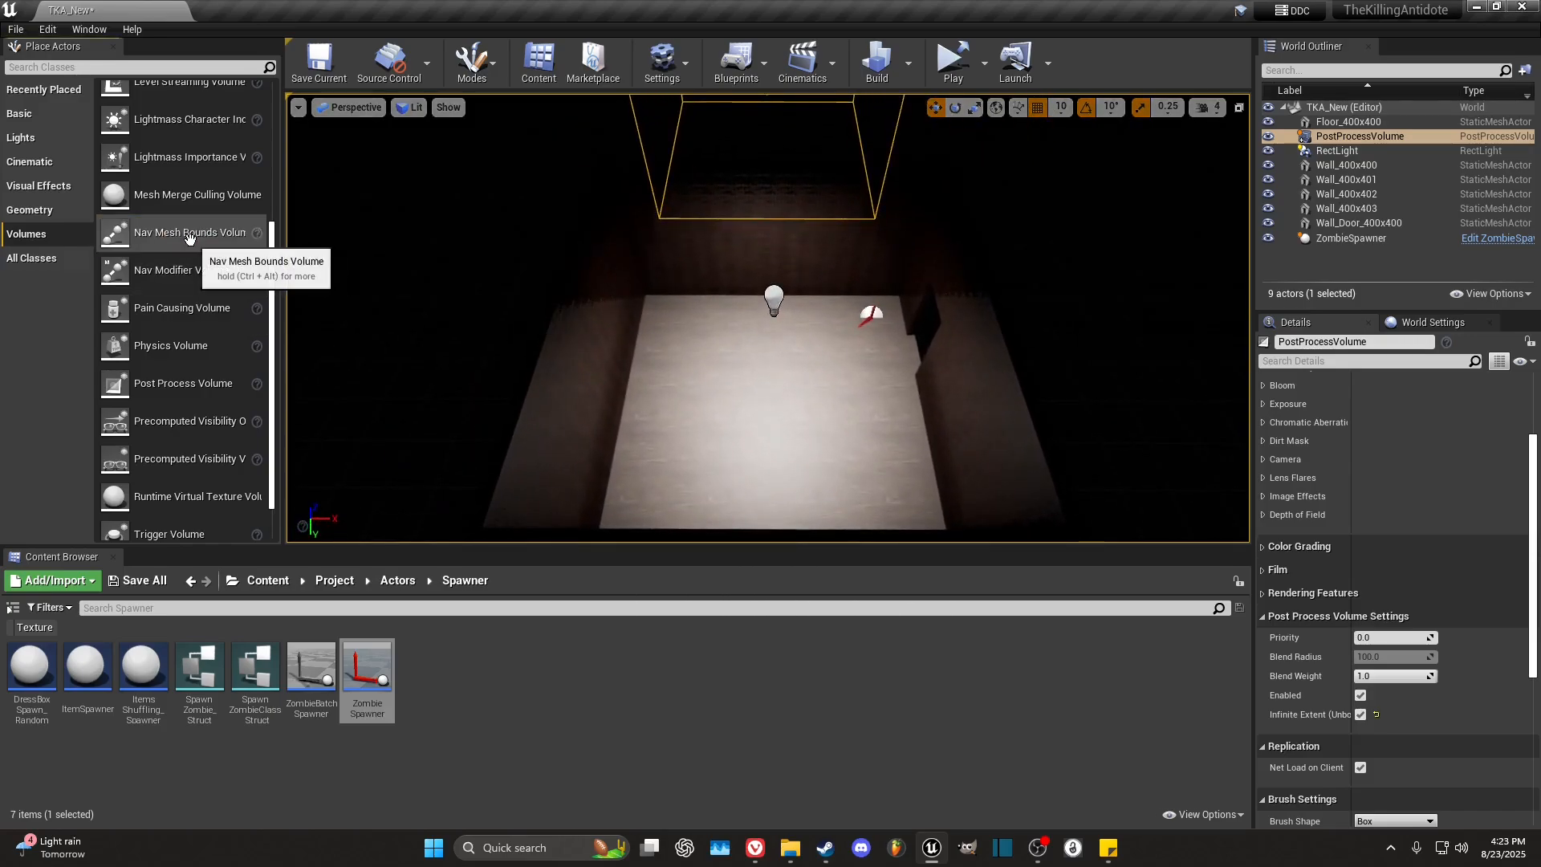
Step: Add a Nav Mesh Bounds Volume in the middle of the room and lower it to overlap the floor
{"action": "left_click_drag", "start_coordinate": [190, 237], "coordinate": [765, 391]}
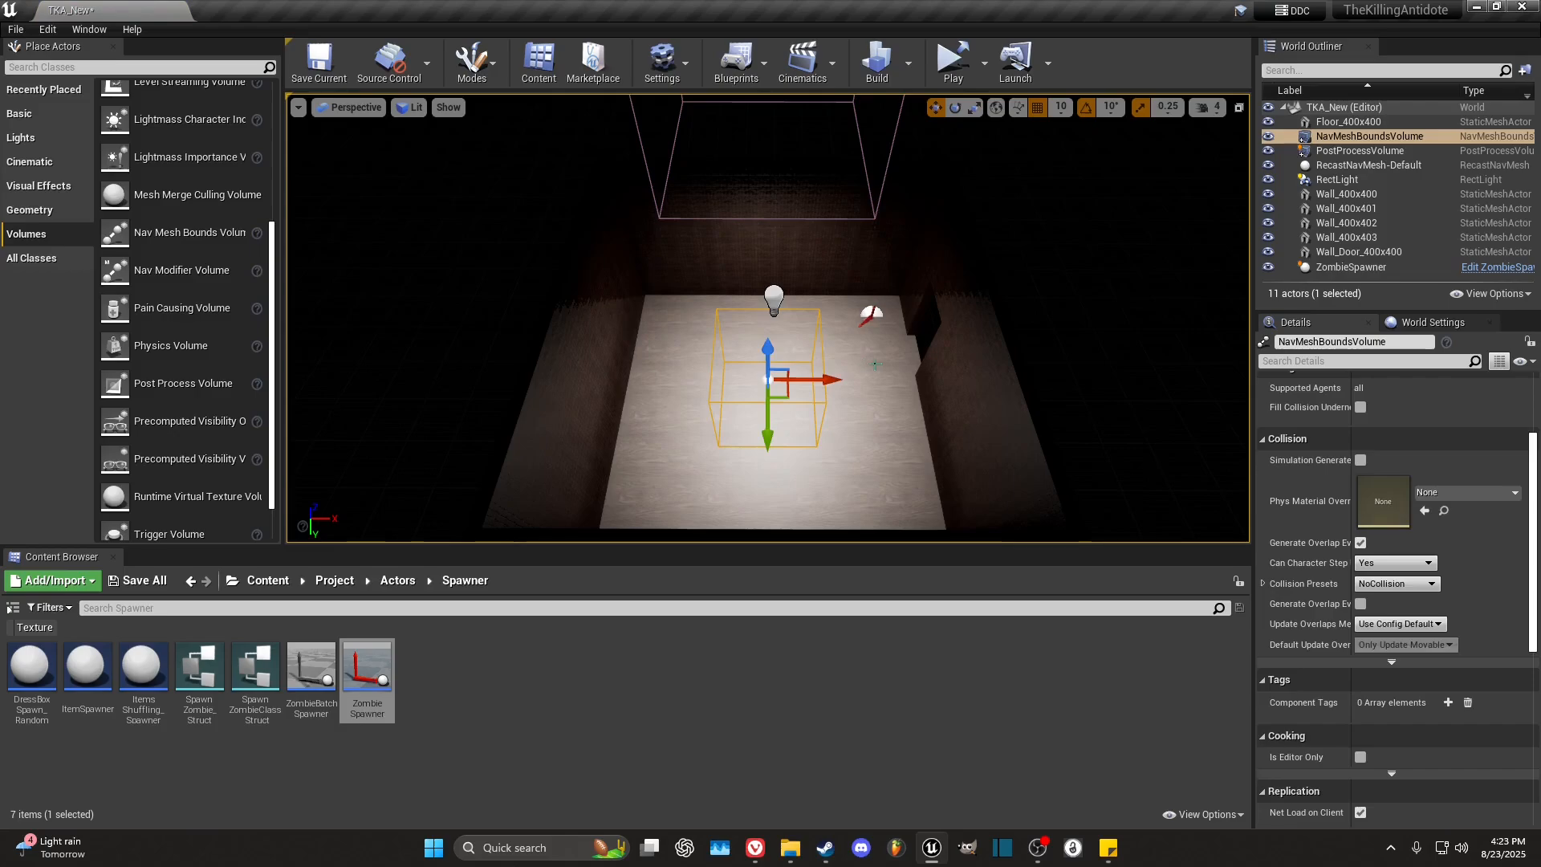
{"action": "left_click", "coordinate": [794, 411]}
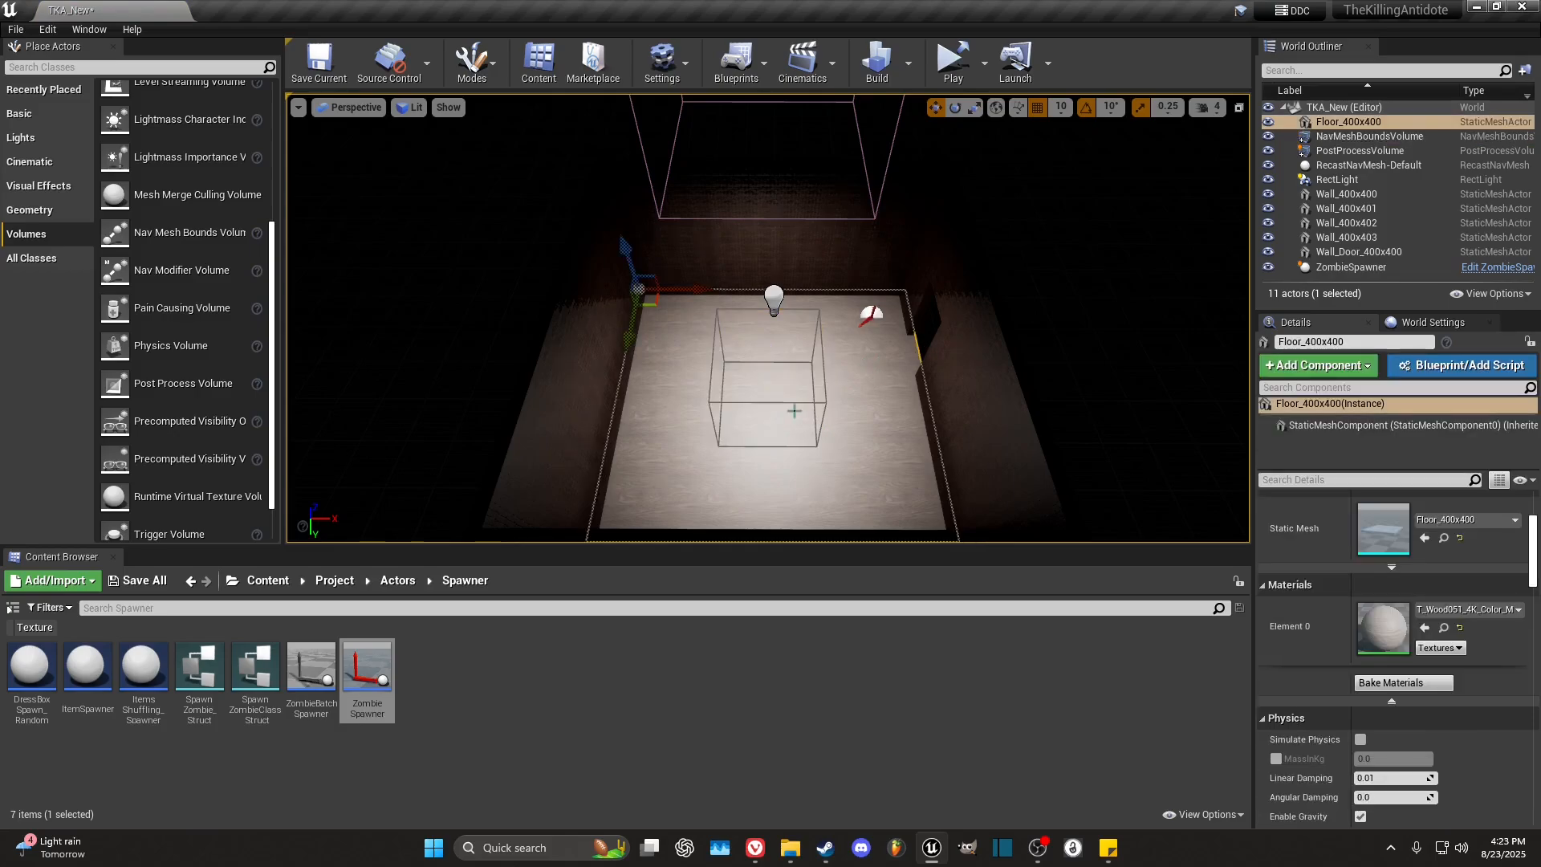
{"action": "left_click", "coordinate": [792, 401]}
{"action": "right_click_drag", "start_coordinate": [864, 414], "coordinate": [777, 327]}
{"action": "left_click_drag", "start_coordinate": [816, 256], "coordinate": [815, 309]}
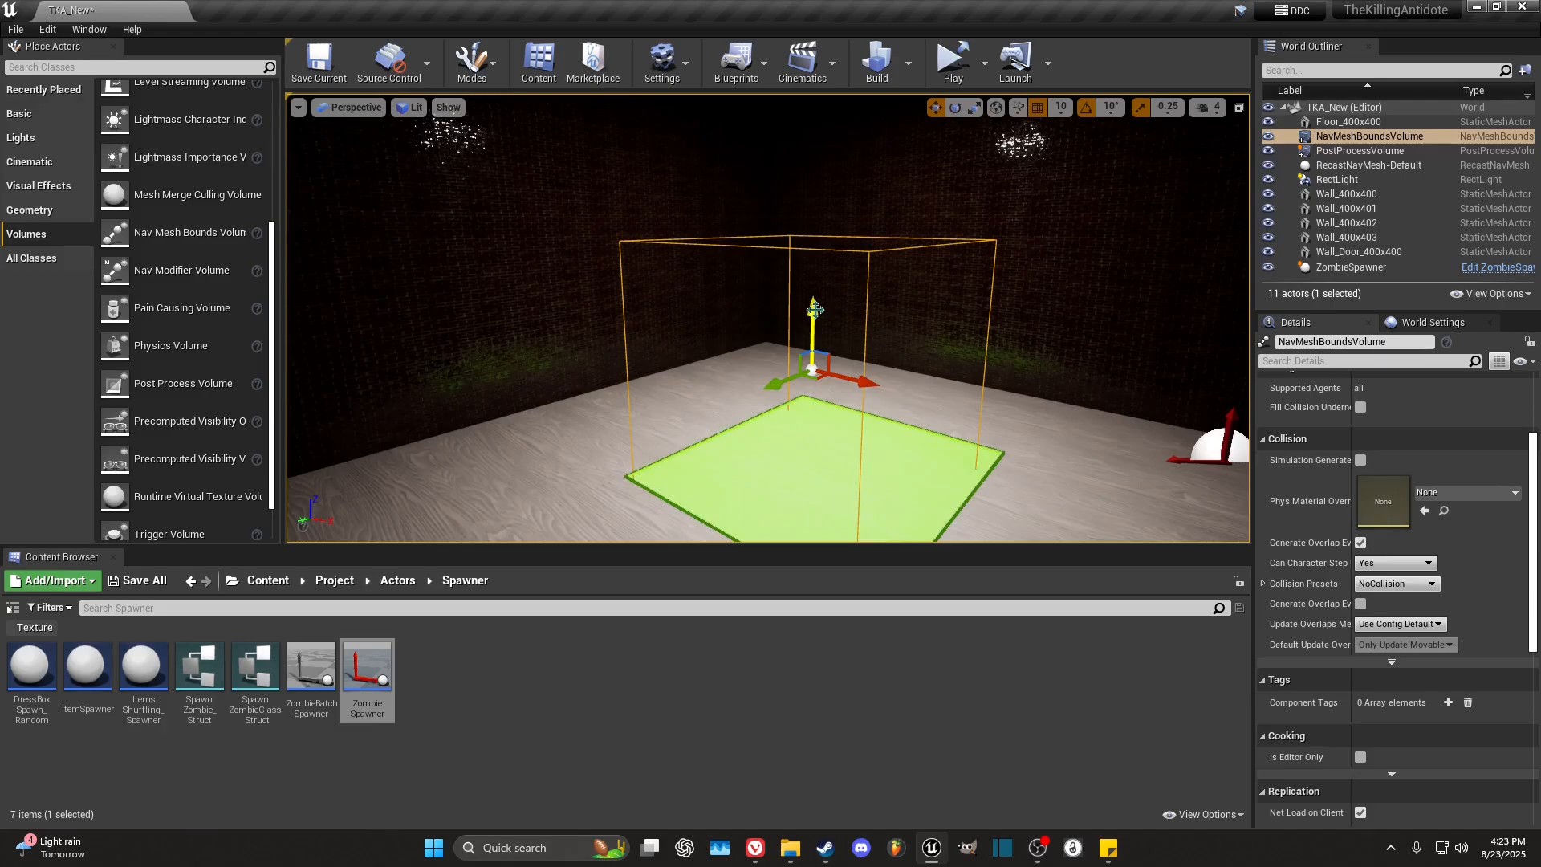
Step: Scale and reposition the NavMeshBoundsVolume horizontally so the green navigable area covers most of the room's floor
{"action": "mouse_move", "coordinate": [815, 310]}
{"action": "right_mouse_down"}
{"action": "mouse_move", "coordinate": [863, 325]}
{"action": "mouse_move", "coordinate": [843, 377]}
{"action": "mouse_move", "coordinate": [891, 394]}
{"action": "mouse_move", "coordinate": [826, 385]}
{"action": "mouse_move", "coordinate": [791, 315]}
{"action": "mouse_move", "coordinate": [831, 312]}
{"action": "right_mouse_up"}
{"action": "key", "text": "r"}
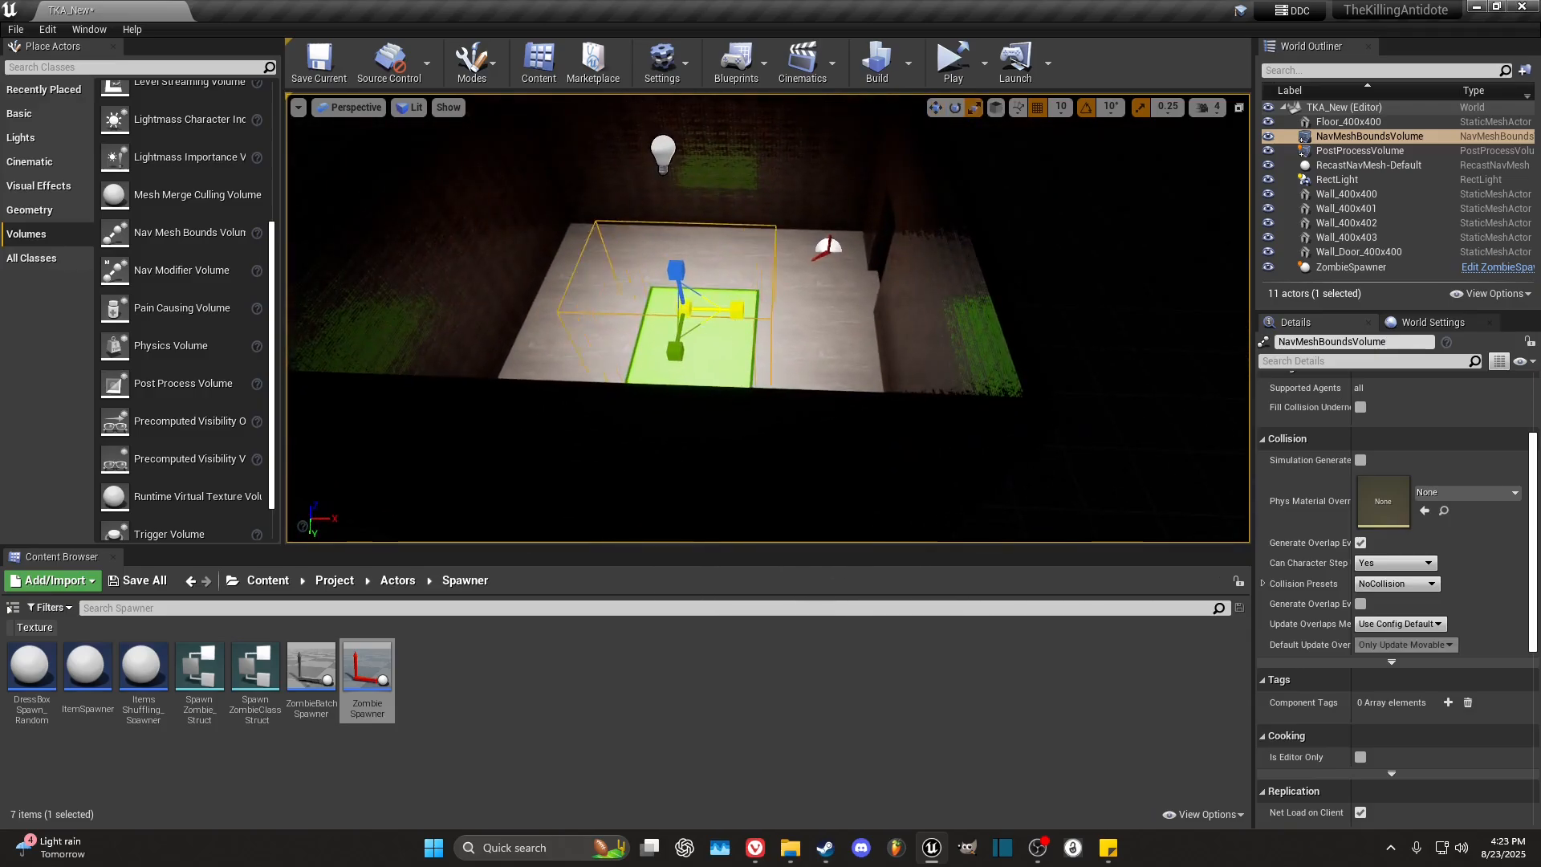
{"action": "left_click_drag", "start_coordinate": [740, 312], "coordinate": [803, 312]}
{"action": "mouse_move", "coordinate": [743, 313]}
{"action": "right_mouse_down"}
{"action": "mouse_move", "coordinate": [514, 309]}
{"action": "mouse_move", "coordinate": [762, 321]}
{"action": "mouse_move", "coordinate": [739, 310]}
{"action": "right_mouse_up"}
{"action": "key", "text": "s"}
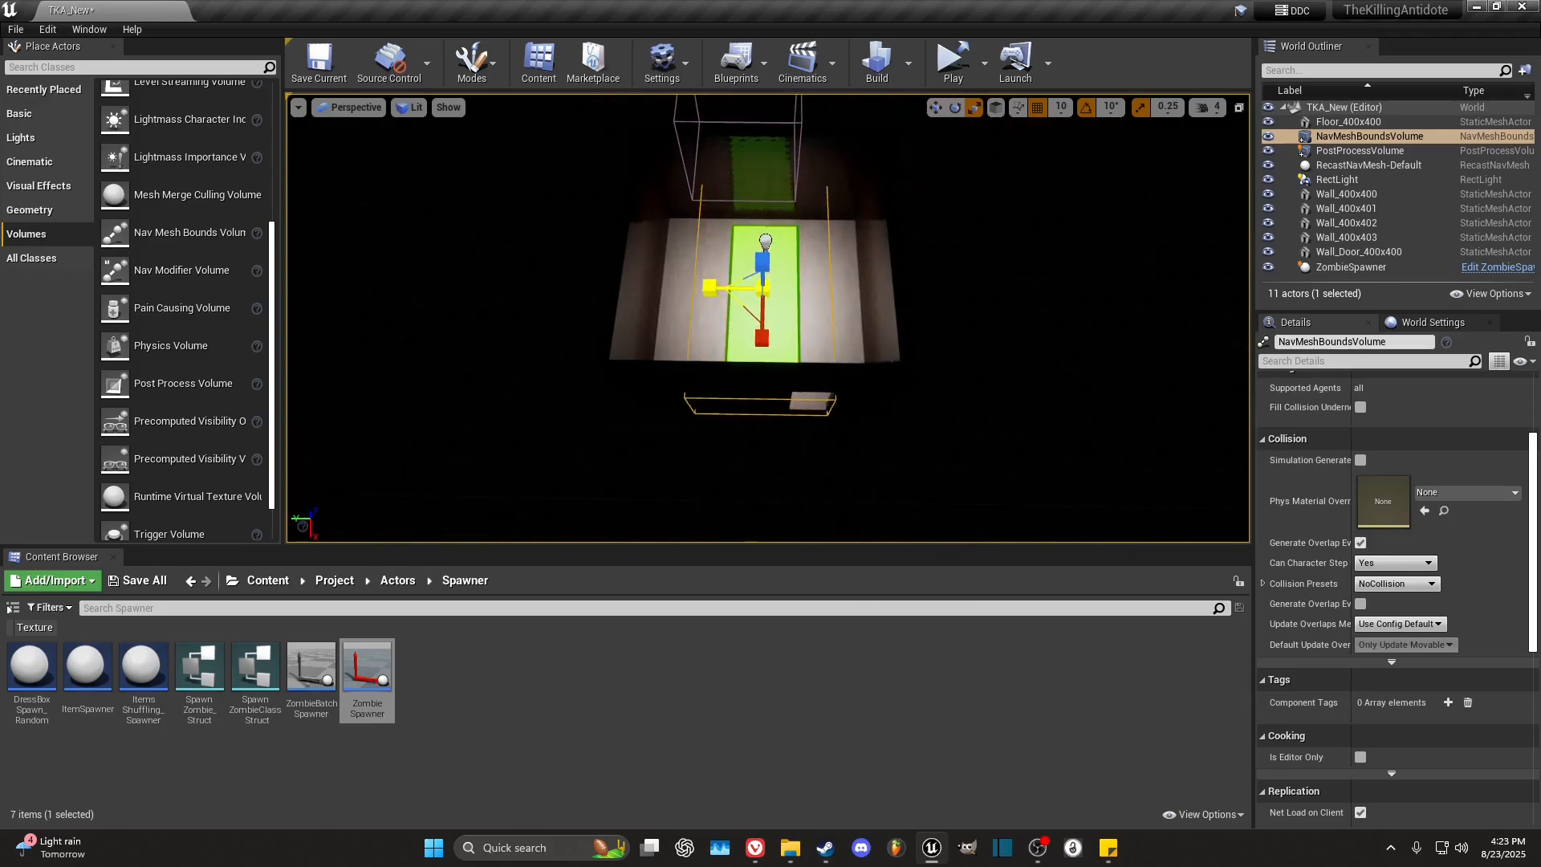
{"action": "left_click_drag", "start_coordinate": [710, 288], "coordinate": [722, 286]}
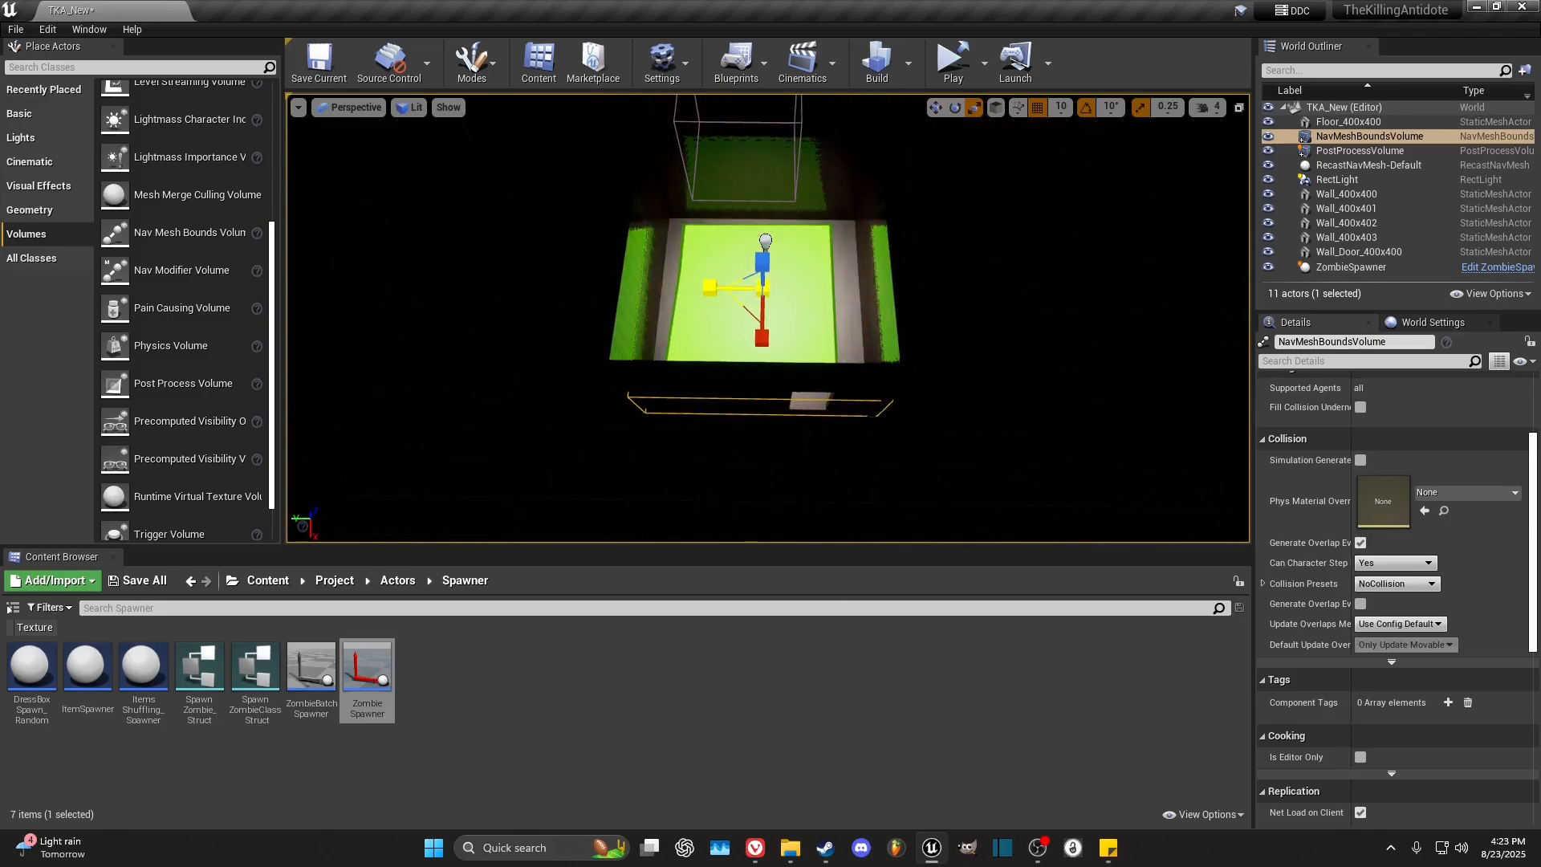
{"action": "key", "text": "w"}
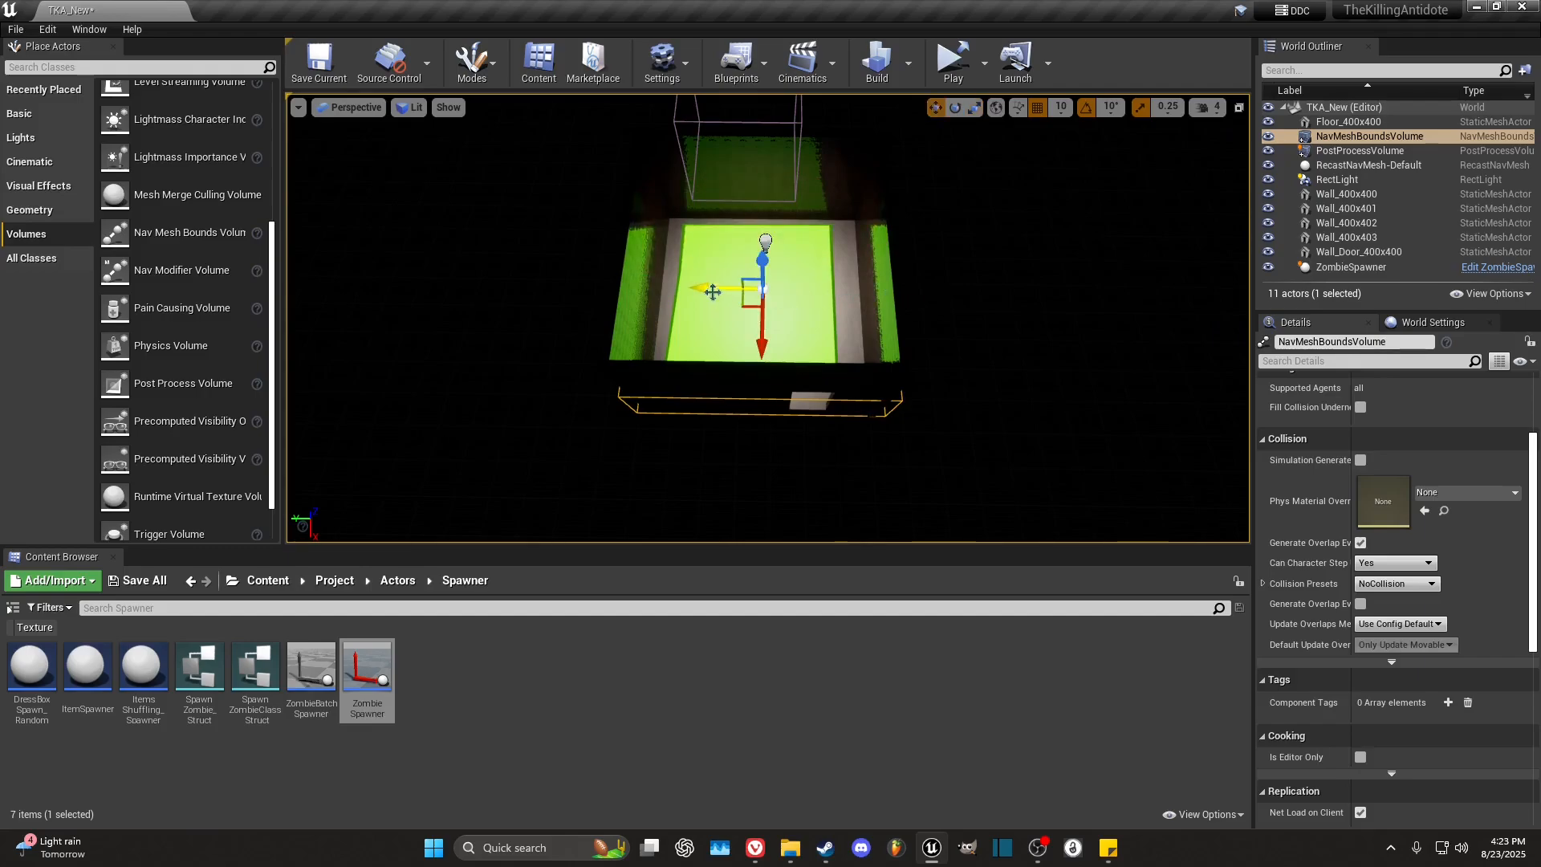
{"action": "left_click_drag", "start_coordinate": [722, 290], "coordinate": [706, 290]}
{"action": "right_click_drag", "start_coordinate": [706, 291], "coordinate": [1096, 285]}
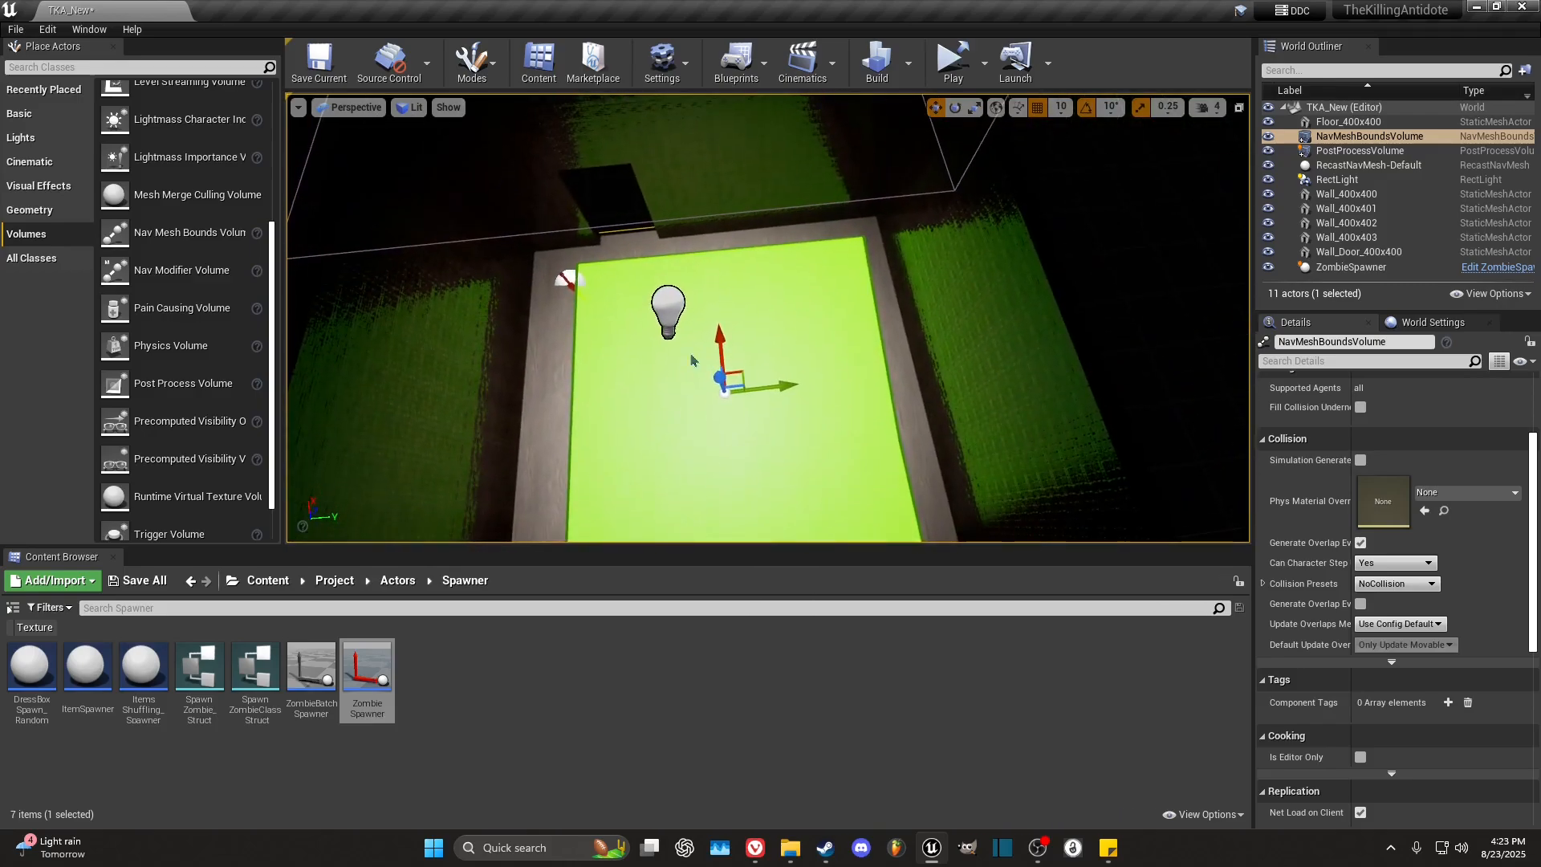
{"action": "right_click_drag", "start_coordinate": [684, 352], "coordinate": [385, 344]}
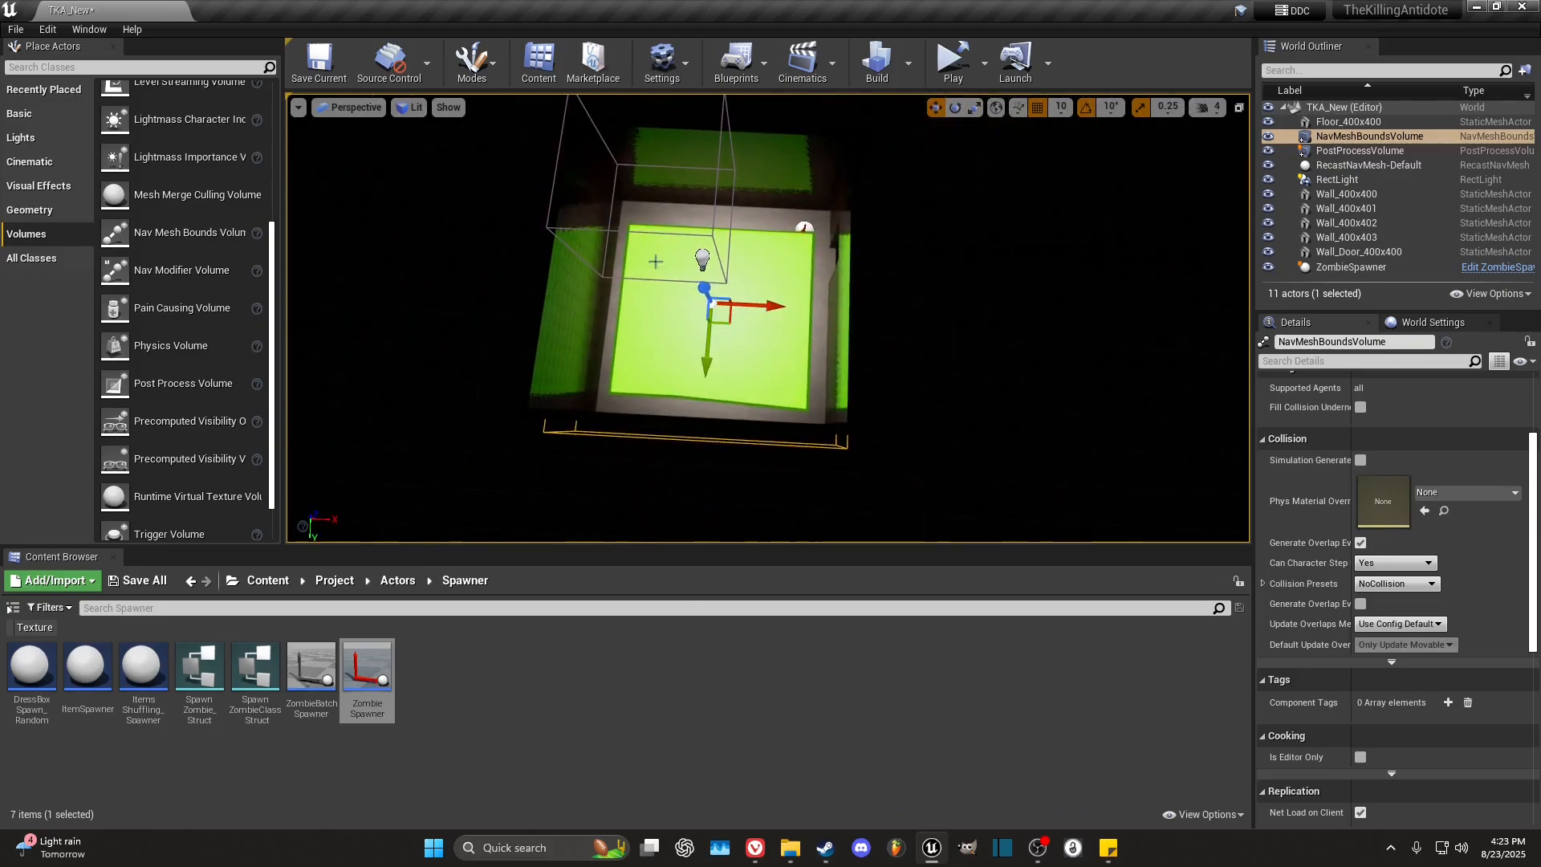
Step: Shift the ZombieSpawner slightly further into the room so it sits over the navigable floor area
{"action": "left_click", "coordinate": [804, 229]}
{"action": "key", "text": "f"}
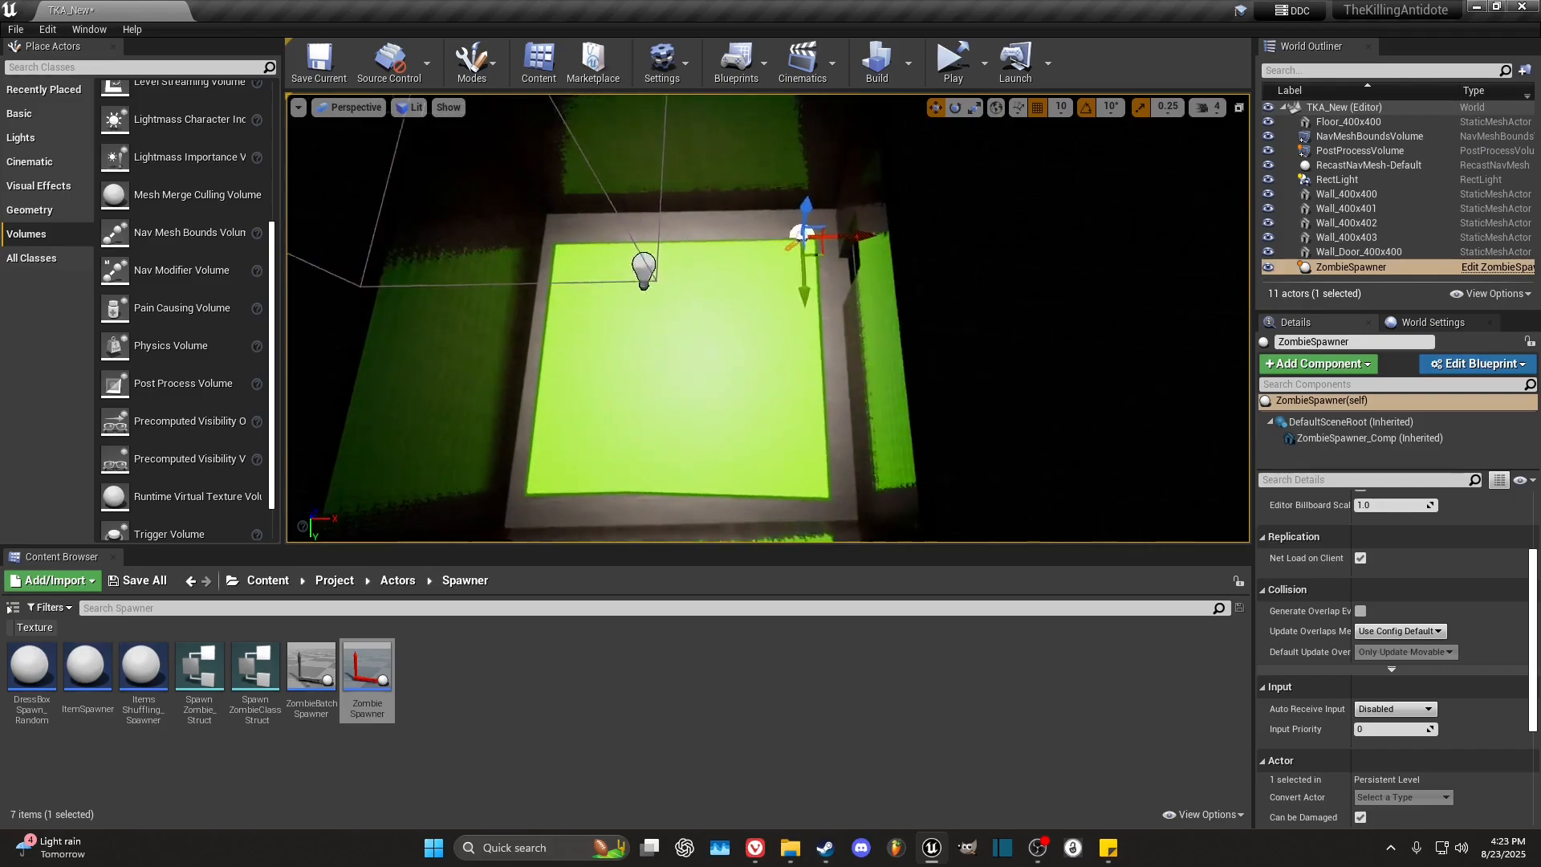
{"action": "left_click_drag", "start_coordinate": [808, 275], "coordinate": [807, 292]}
{"action": "right_click_drag", "start_coordinate": [807, 291], "coordinate": [684, 269]}
{"action": "left_click", "coordinate": [836, 297]}
{"action": "right_click_drag", "start_coordinate": [890, 274], "coordinate": [806, 287]}
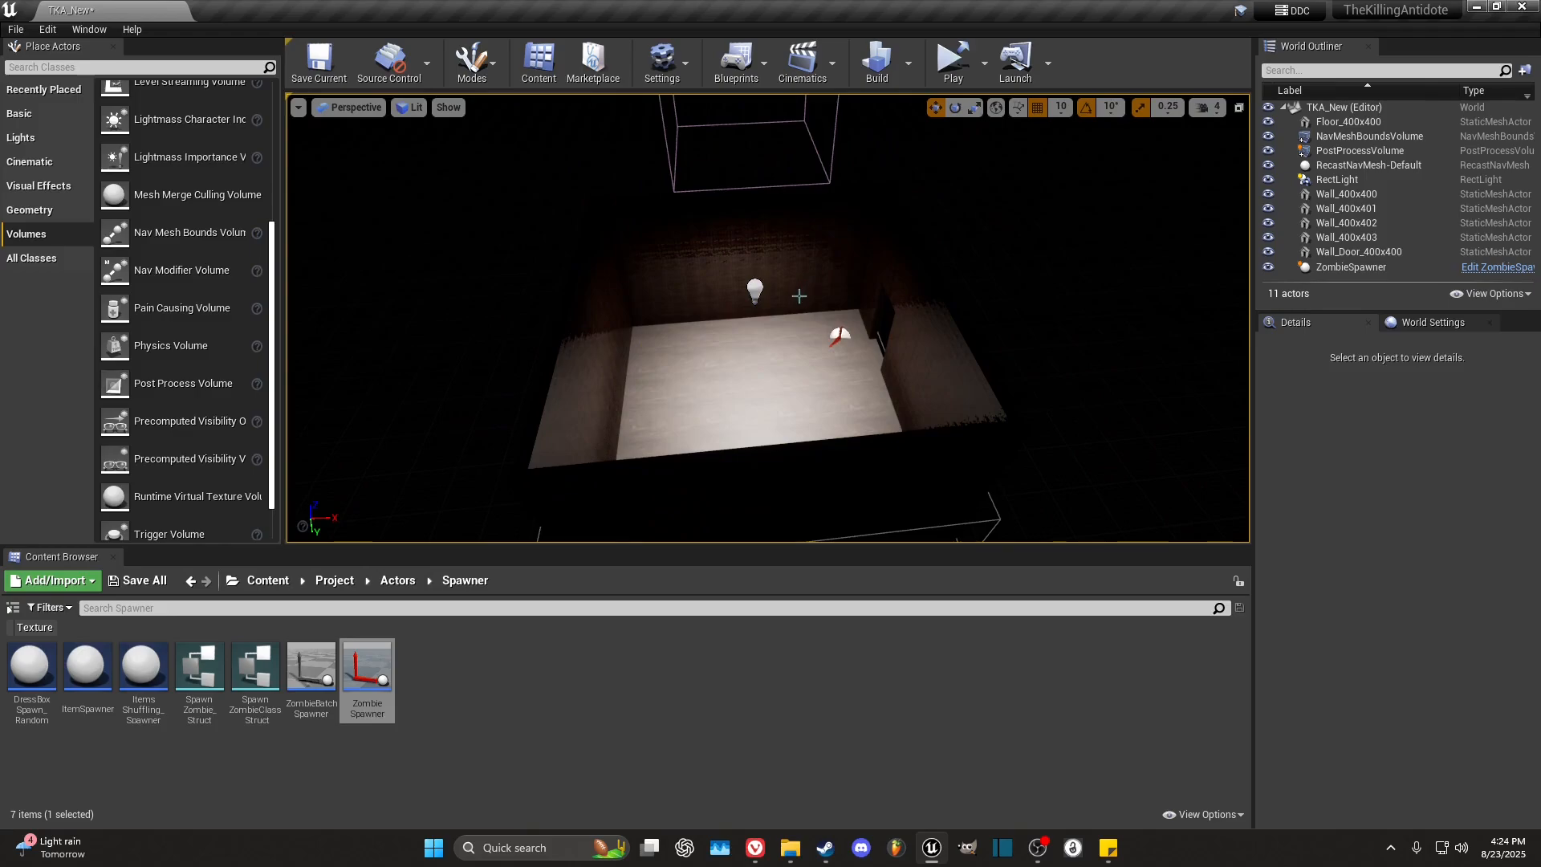
Step: Place an ItemSpawner from the Spawner folder on the floor in the corner near the doorway
{"action": "key", "text": "w"}
{"action": "right_click_drag", "start_coordinate": [776, 393], "coordinate": [777, 338]}
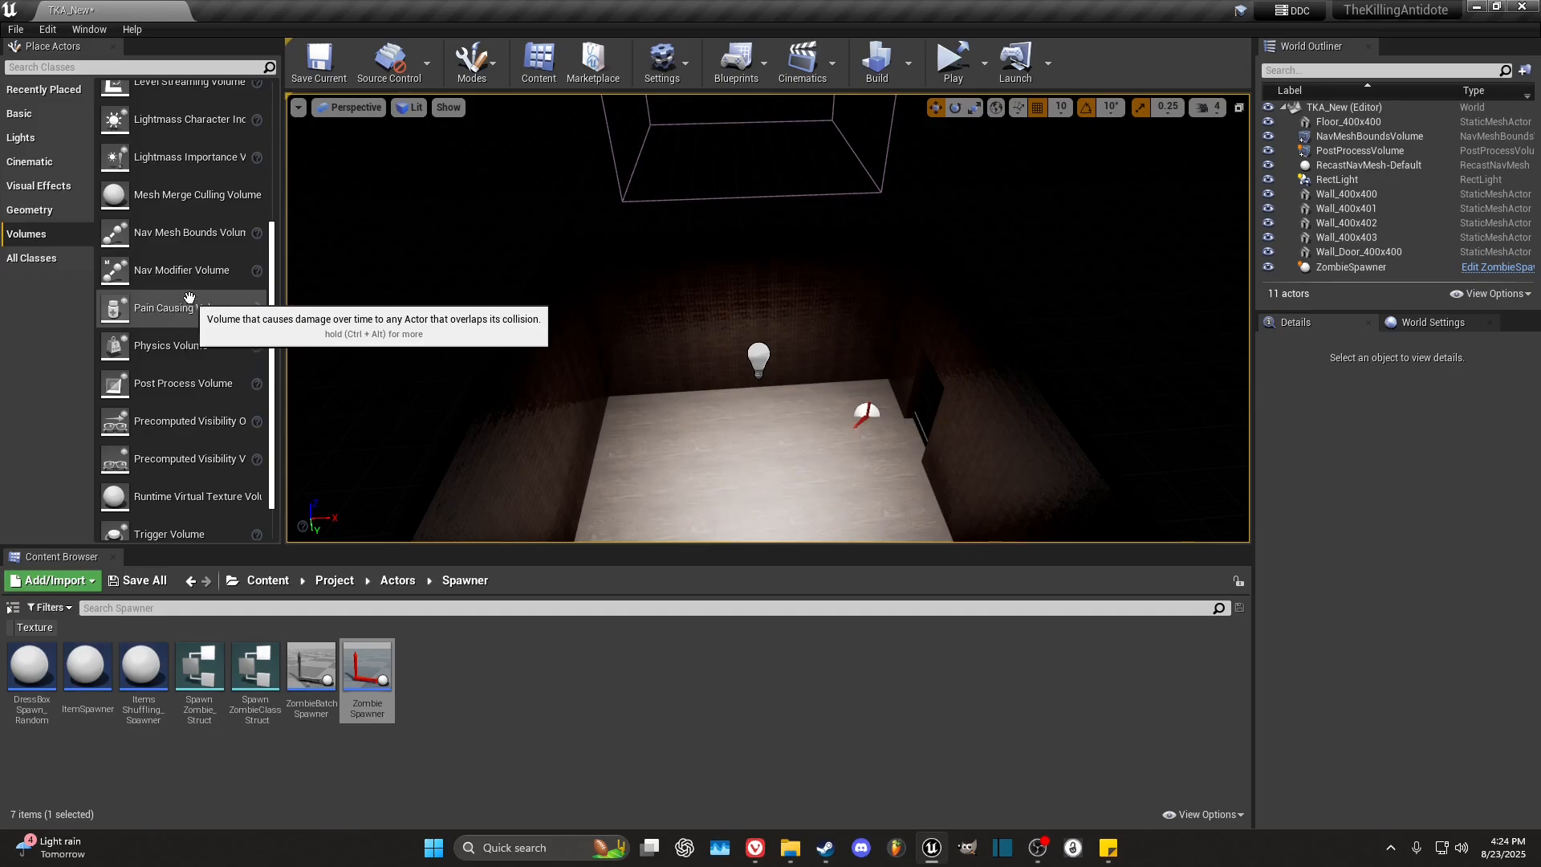
{"action": "right_click_drag", "start_coordinate": [679, 332], "coordinate": [657, 346]}
{"action": "key", "text": "s"}
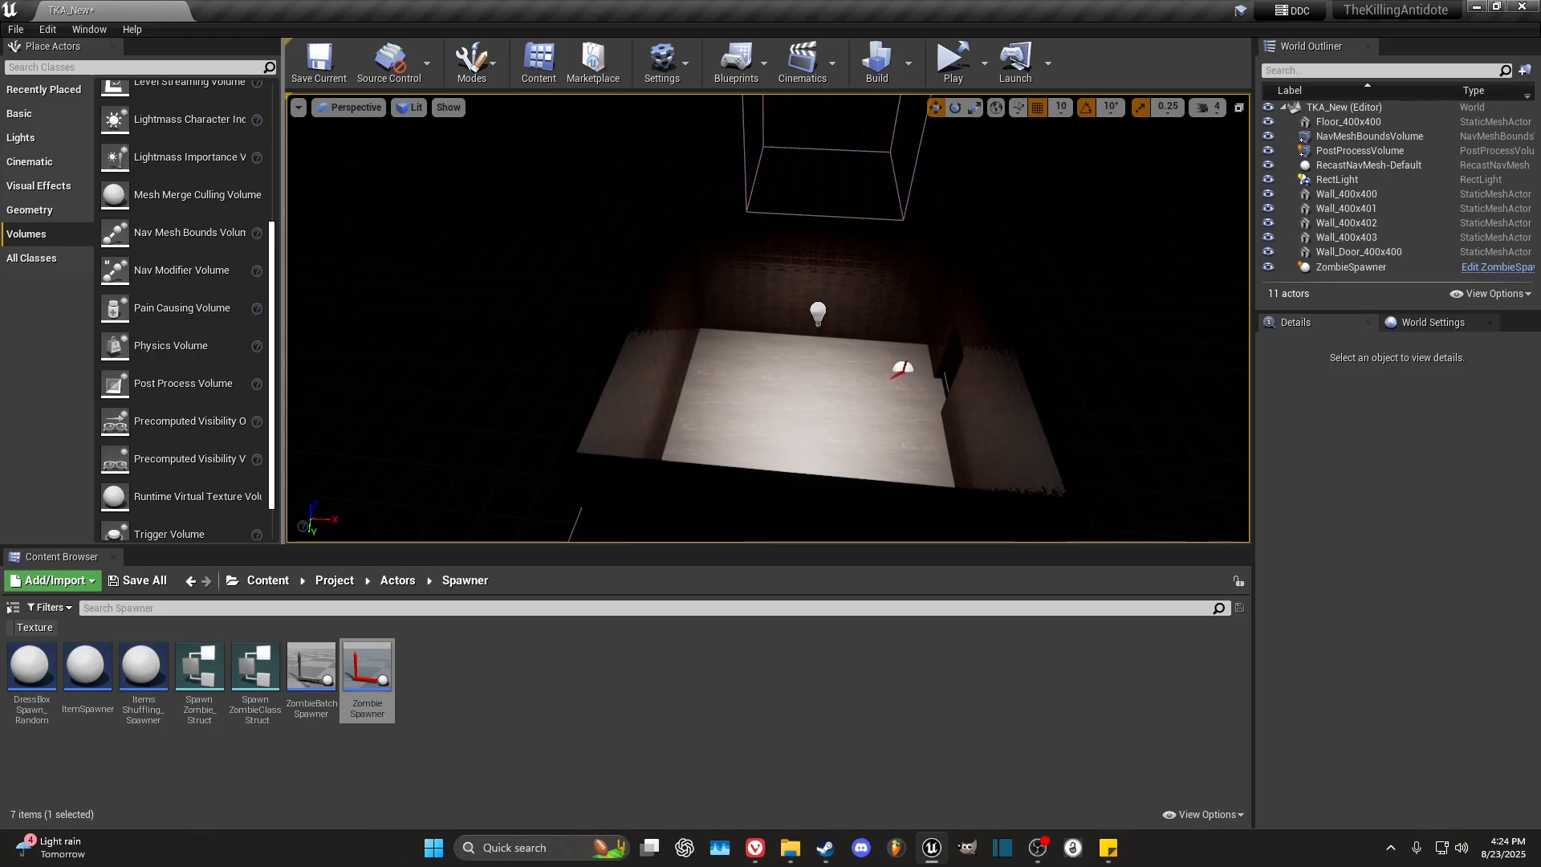
{"action": "left_click", "coordinate": [774, 337]}
{"action": "key", "text": "f"}
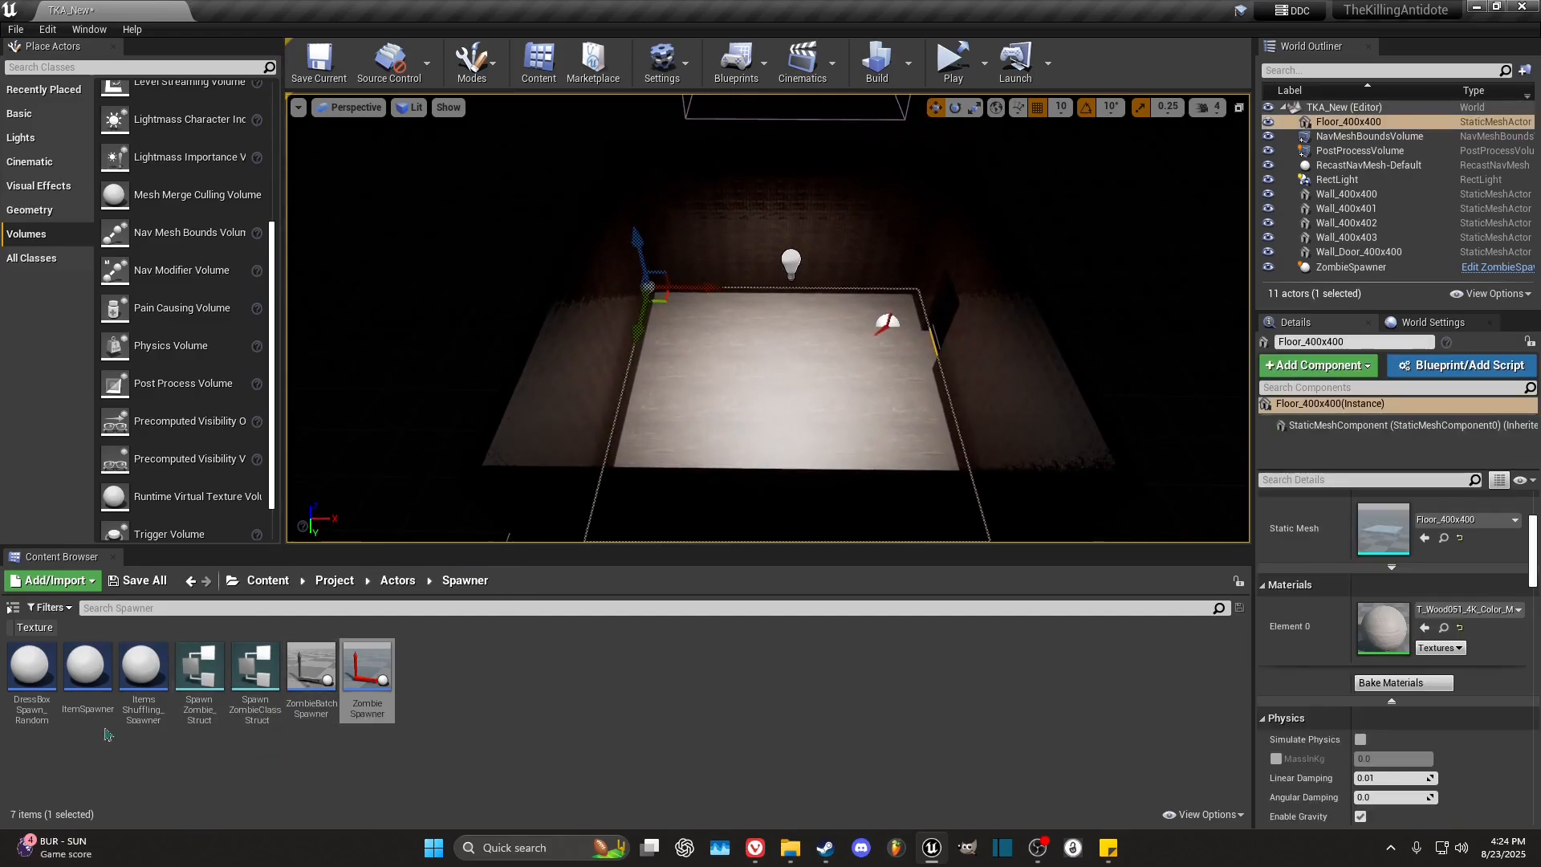
{"action": "right_click_drag", "start_coordinate": [722, 346], "coordinate": [1124, 402]}
{"action": "key", "text": "w"}
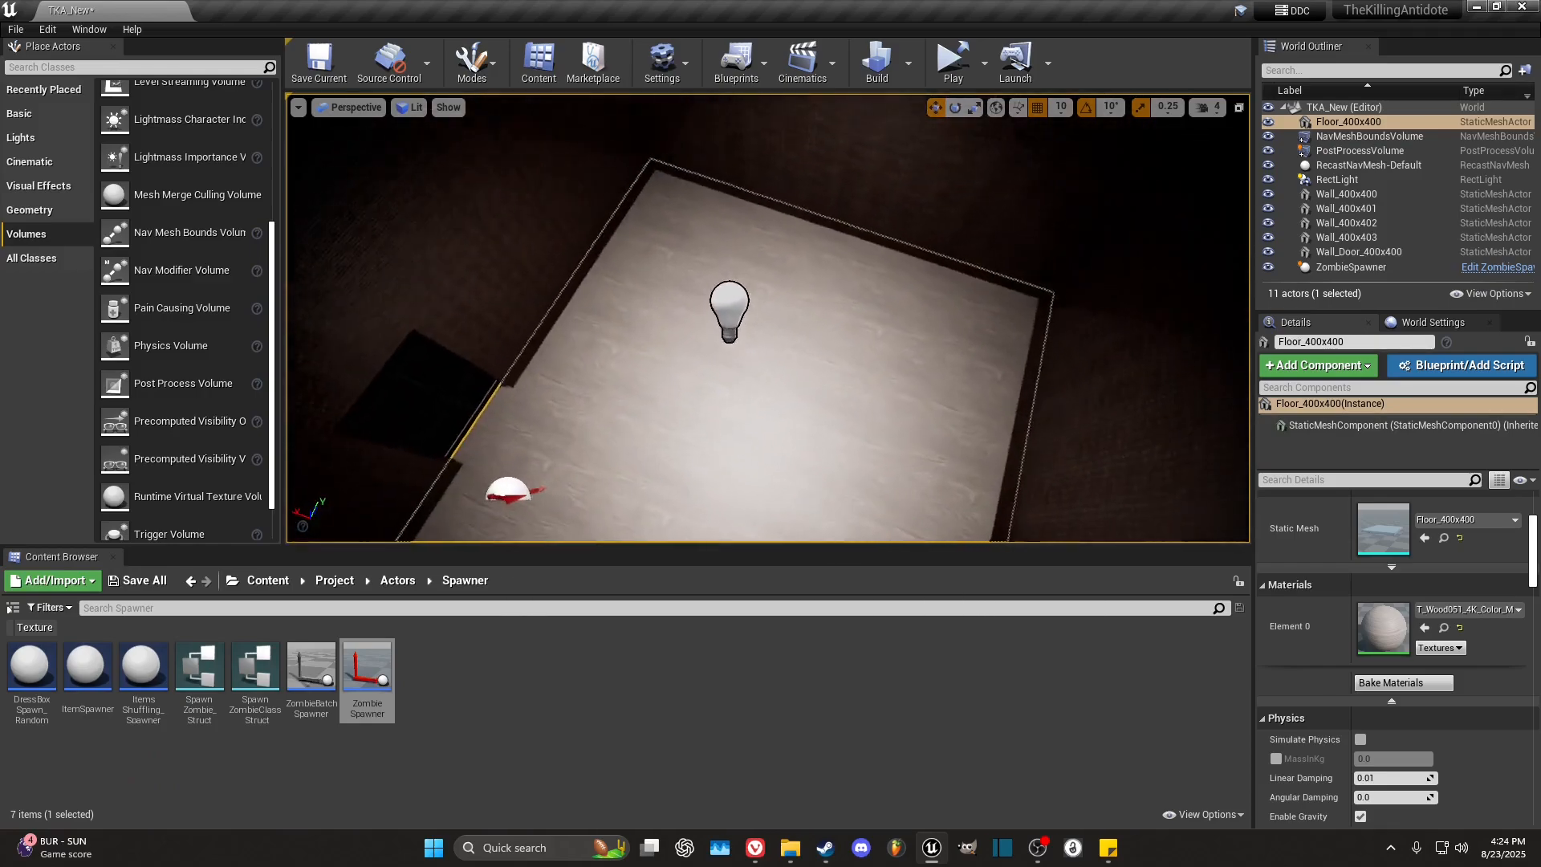
{"action": "right_click_drag", "start_coordinate": [812, 323], "coordinate": [859, 309]}
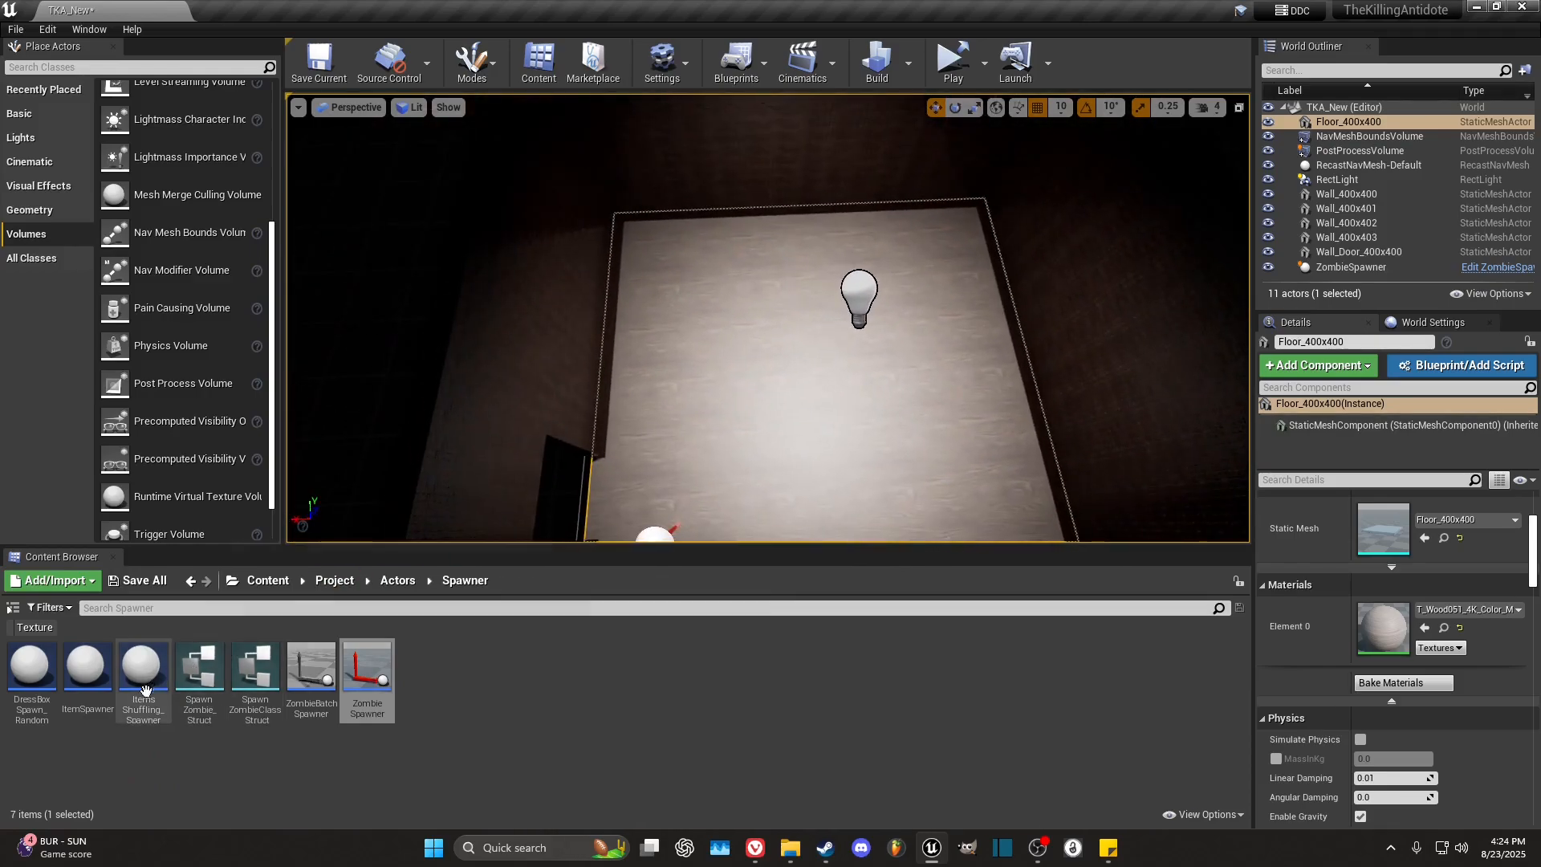
{"action": "left_click", "coordinate": [93, 705]}
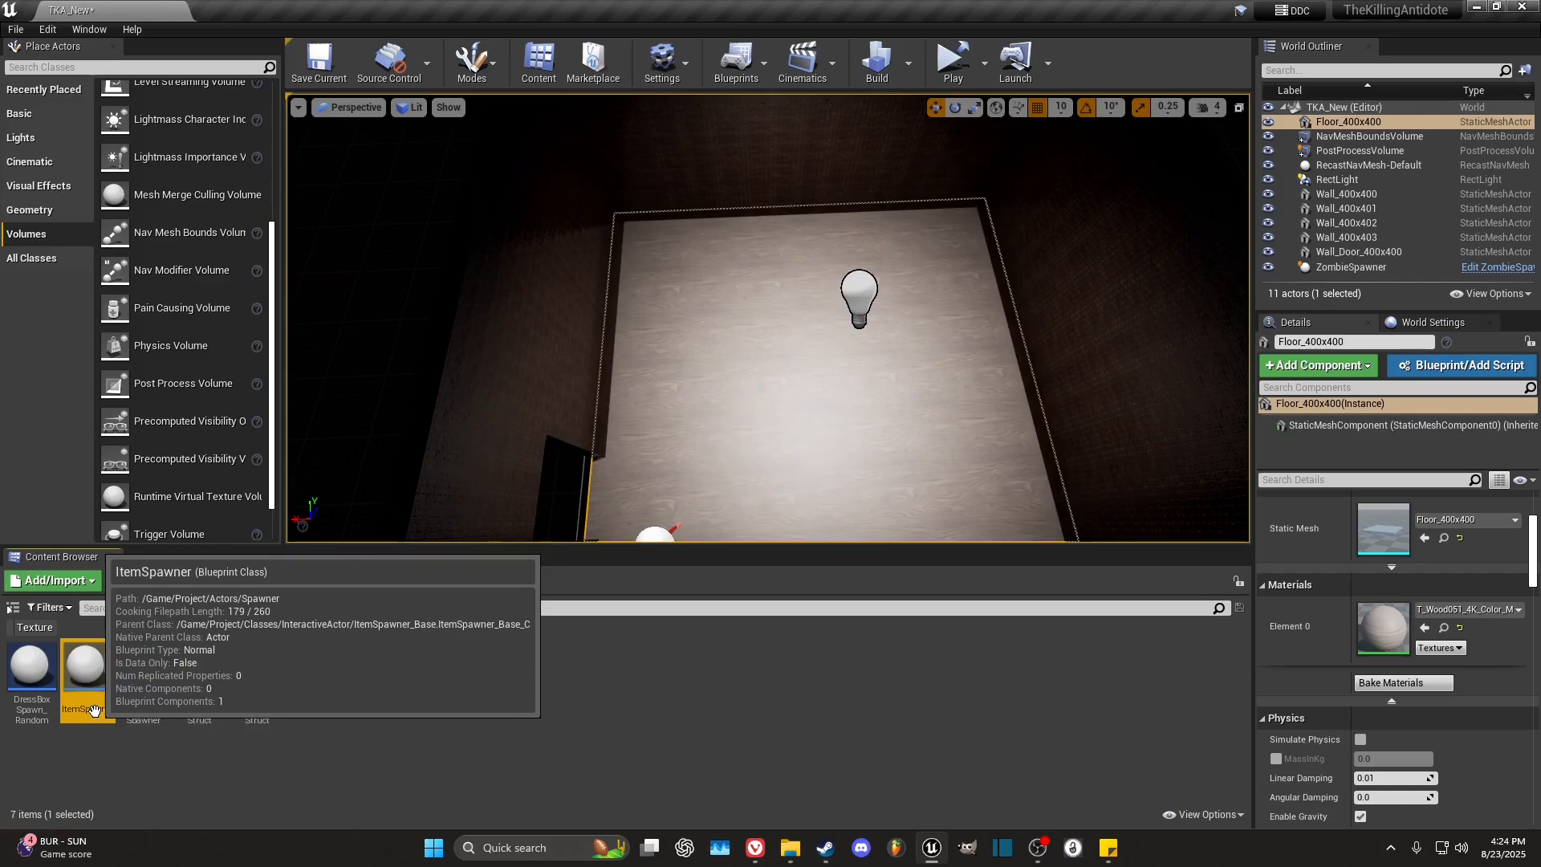
{"action": "left_click_drag", "start_coordinate": [92, 707], "coordinate": [673, 265]}
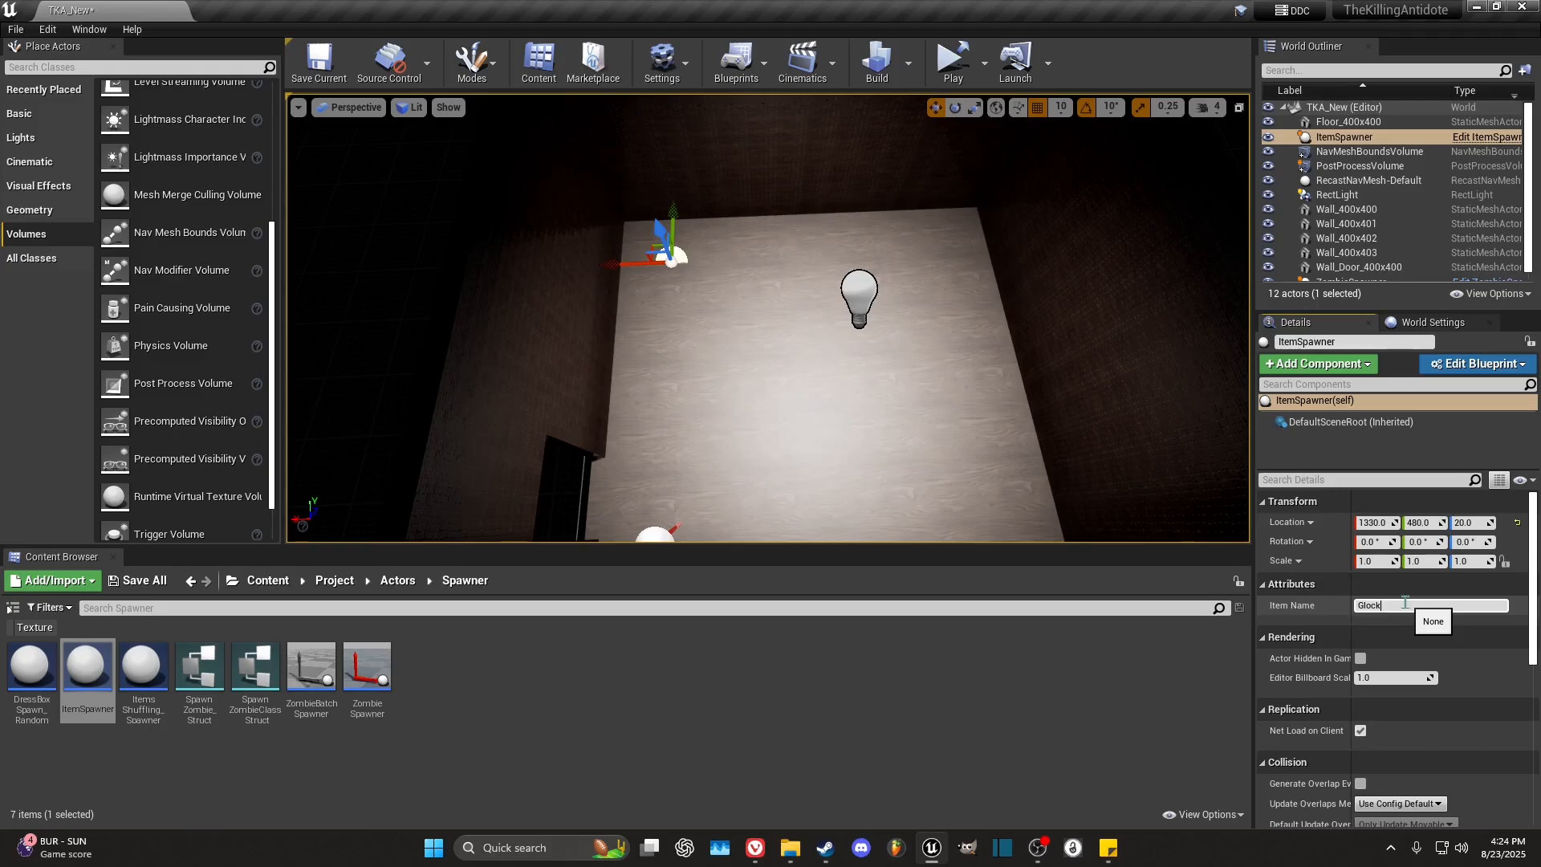
{"action": "key", "text": "Return"}
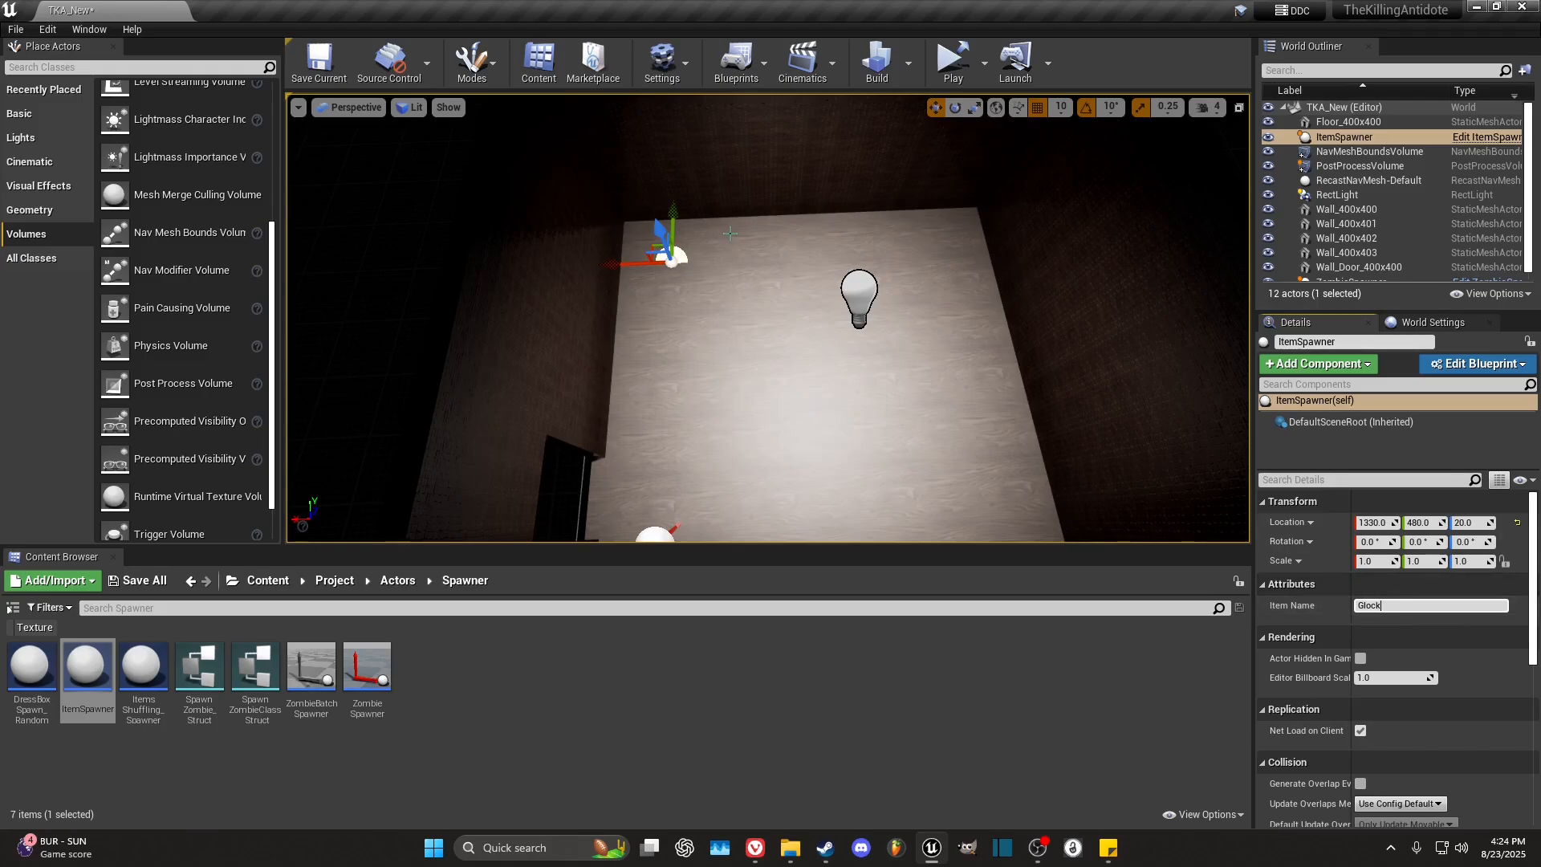
{"action": "key", "text": "ctrl+v"}
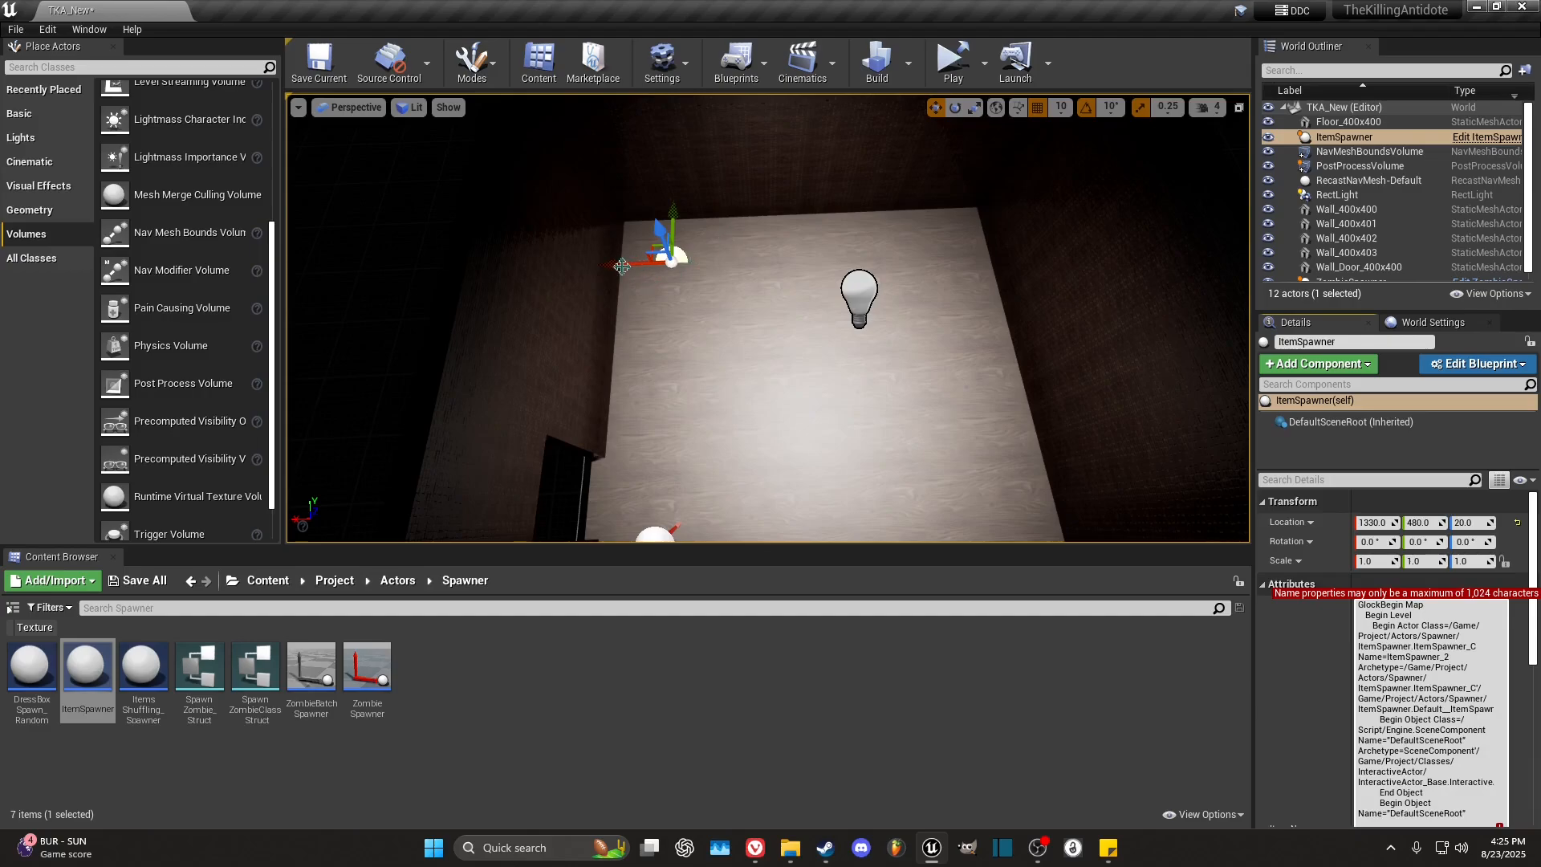
{"action": "left_click", "coordinate": [1349, 652]}
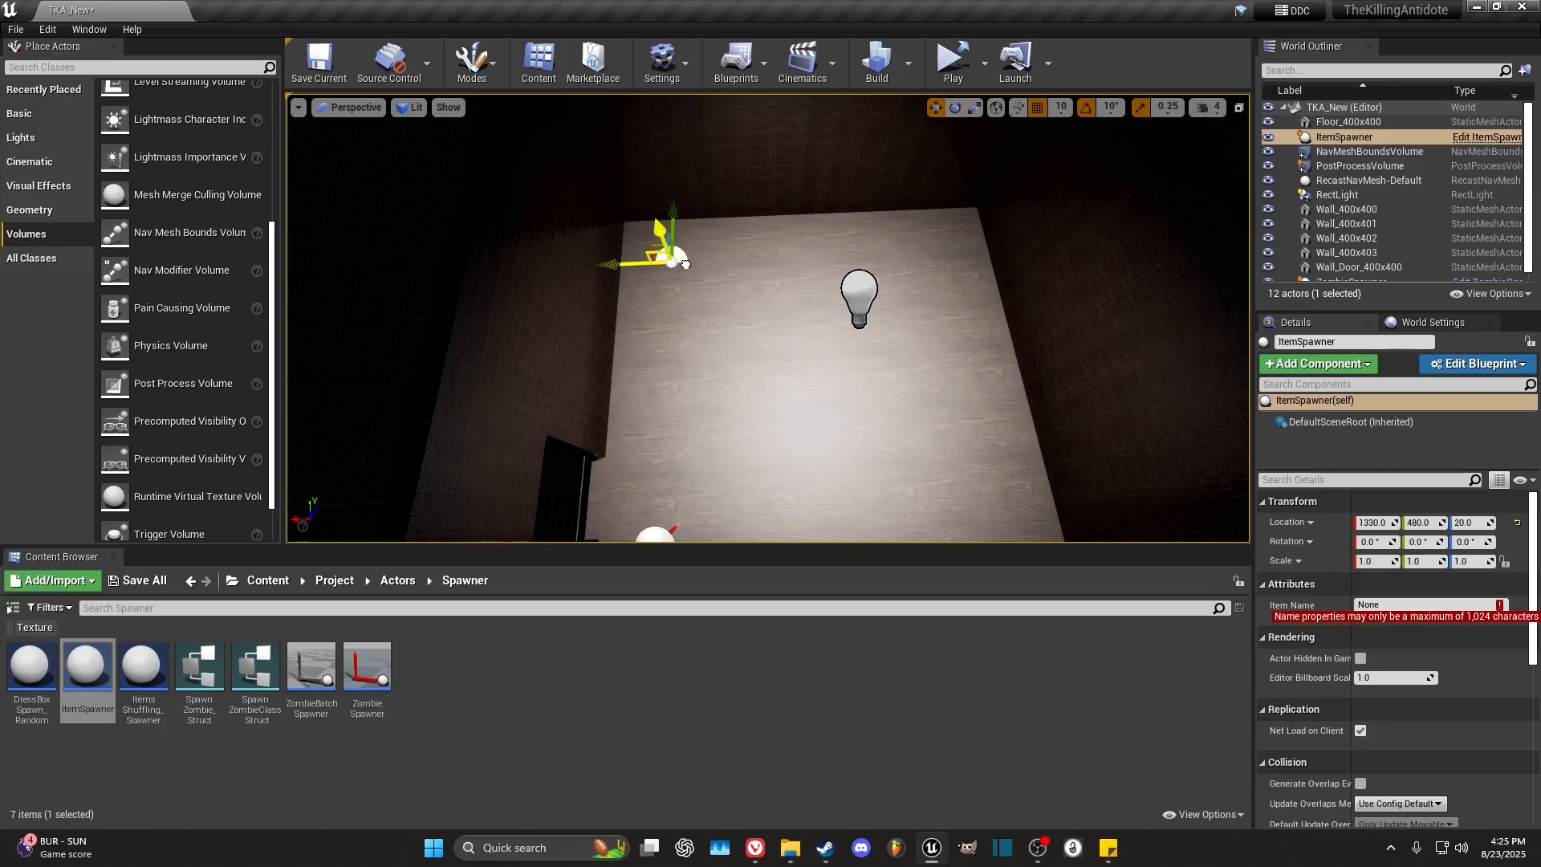
Step: Nudge the ItemSpawner to X 1320 and set its Item Name to Glock
{"action": "left_click", "coordinate": [654, 254]}
{"action": "left_click", "coordinate": [673, 255]}
{"action": "mouse_move", "coordinate": [611, 265]}
{"action": "left_mouse_down"}
{"action": "mouse_move", "coordinate": [656, 263]}
{"action": "mouse_move", "coordinate": [618, 264]}
{"action": "left_mouse_up"}
{"action": "left_click", "coordinate": [1396, 606]}
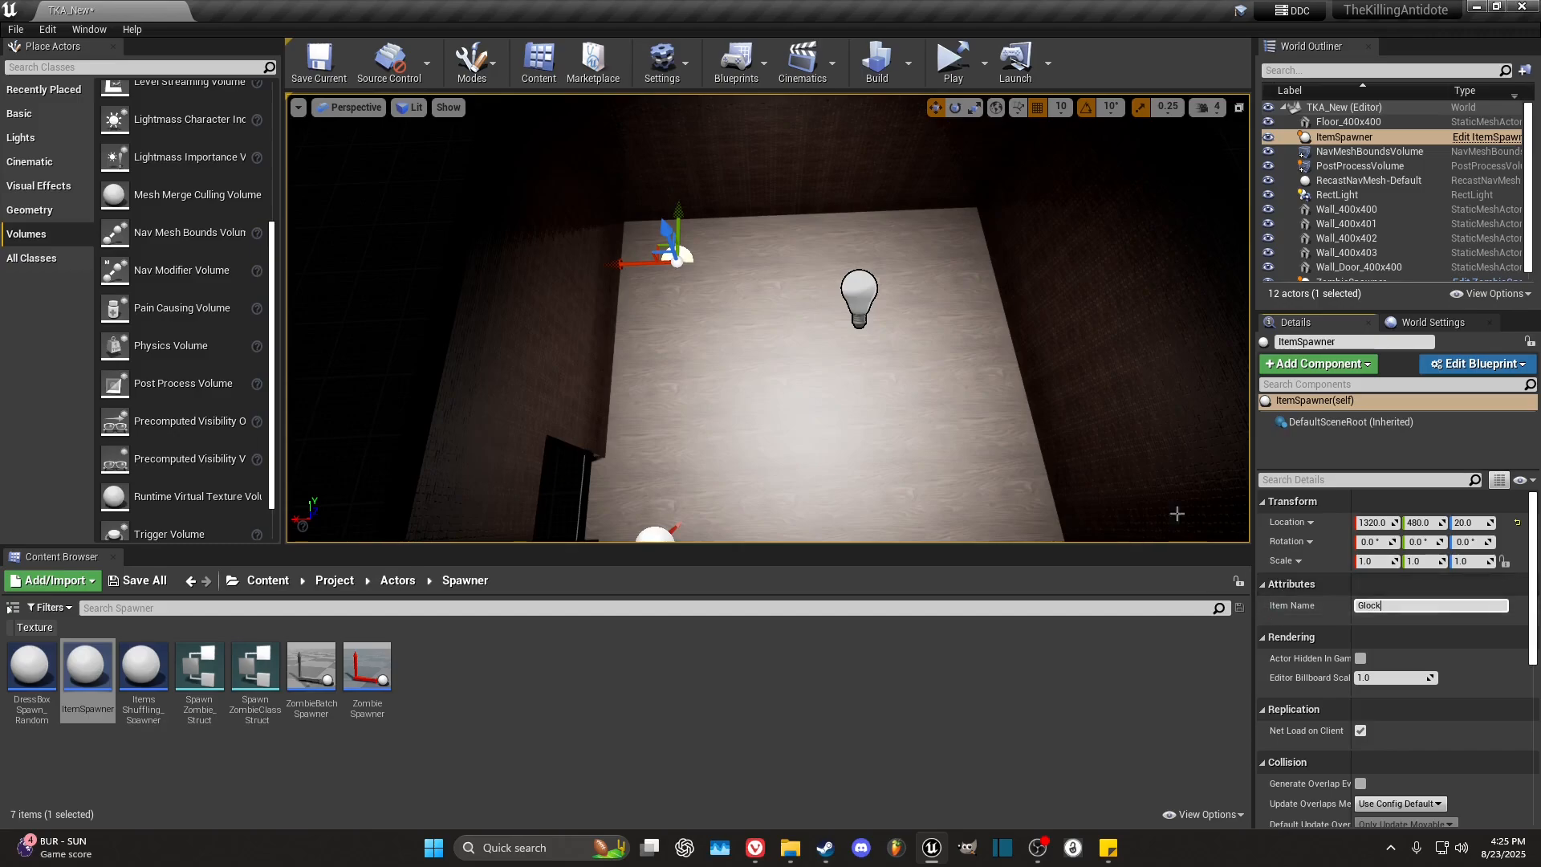
{"action": "left_click", "coordinate": [857, 404]}
Step: Duplicate the Glock item spawner beside the original along X and set the copy's Item Name to GlockAmmo
{"action": "left_click", "coordinate": [681, 256]}
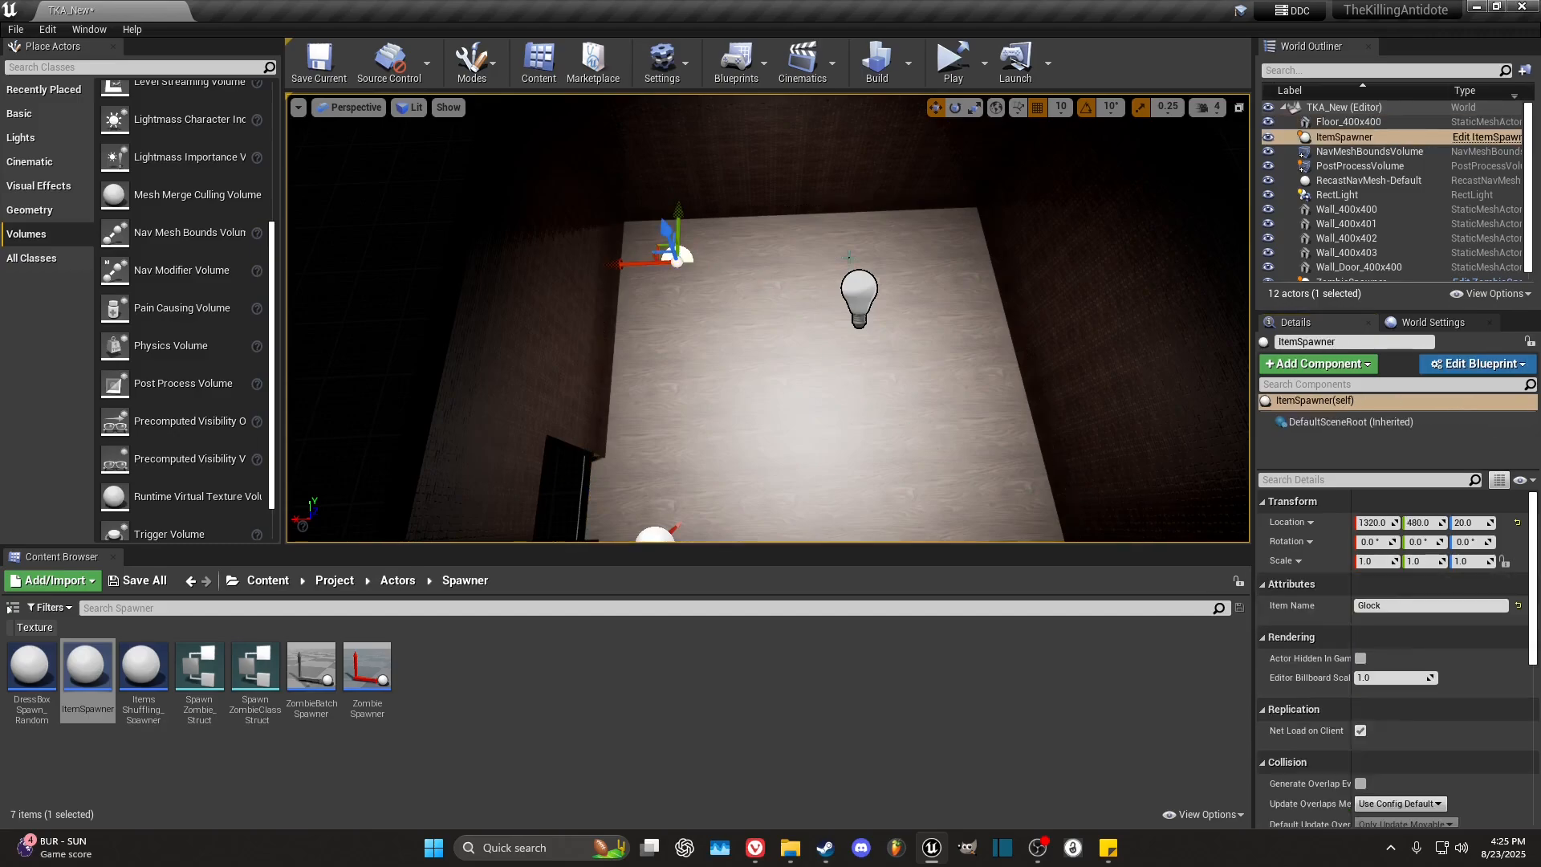
{"action": "key", "text": "ctrl+w"}
{"action": "left_click_drag", "start_coordinate": [633, 264], "coordinate": [683, 263]}
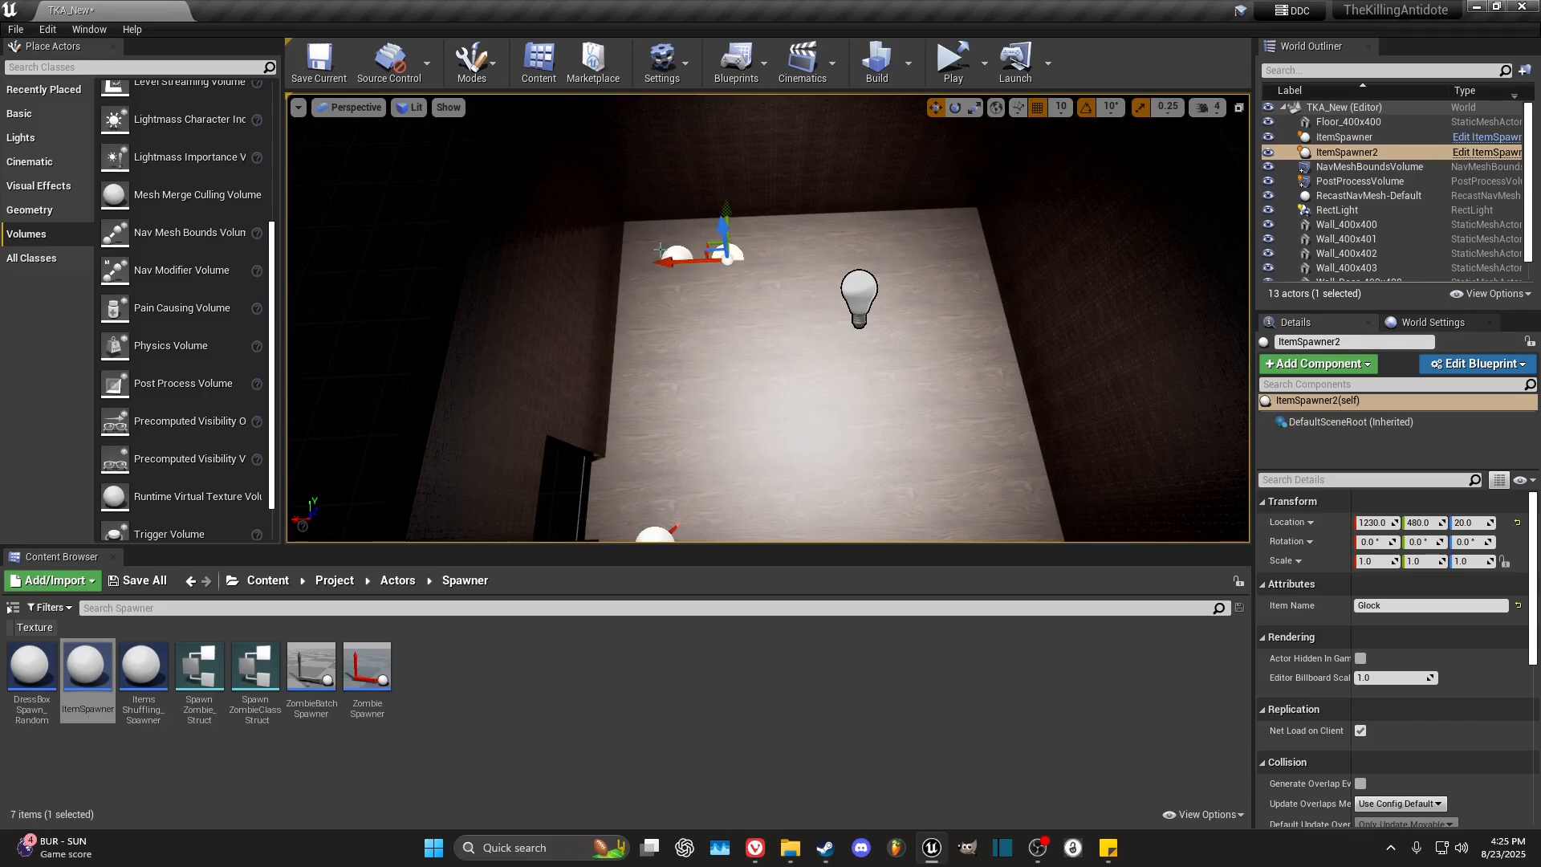
{"action": "left_click", "coordinate": [1438, 607]}
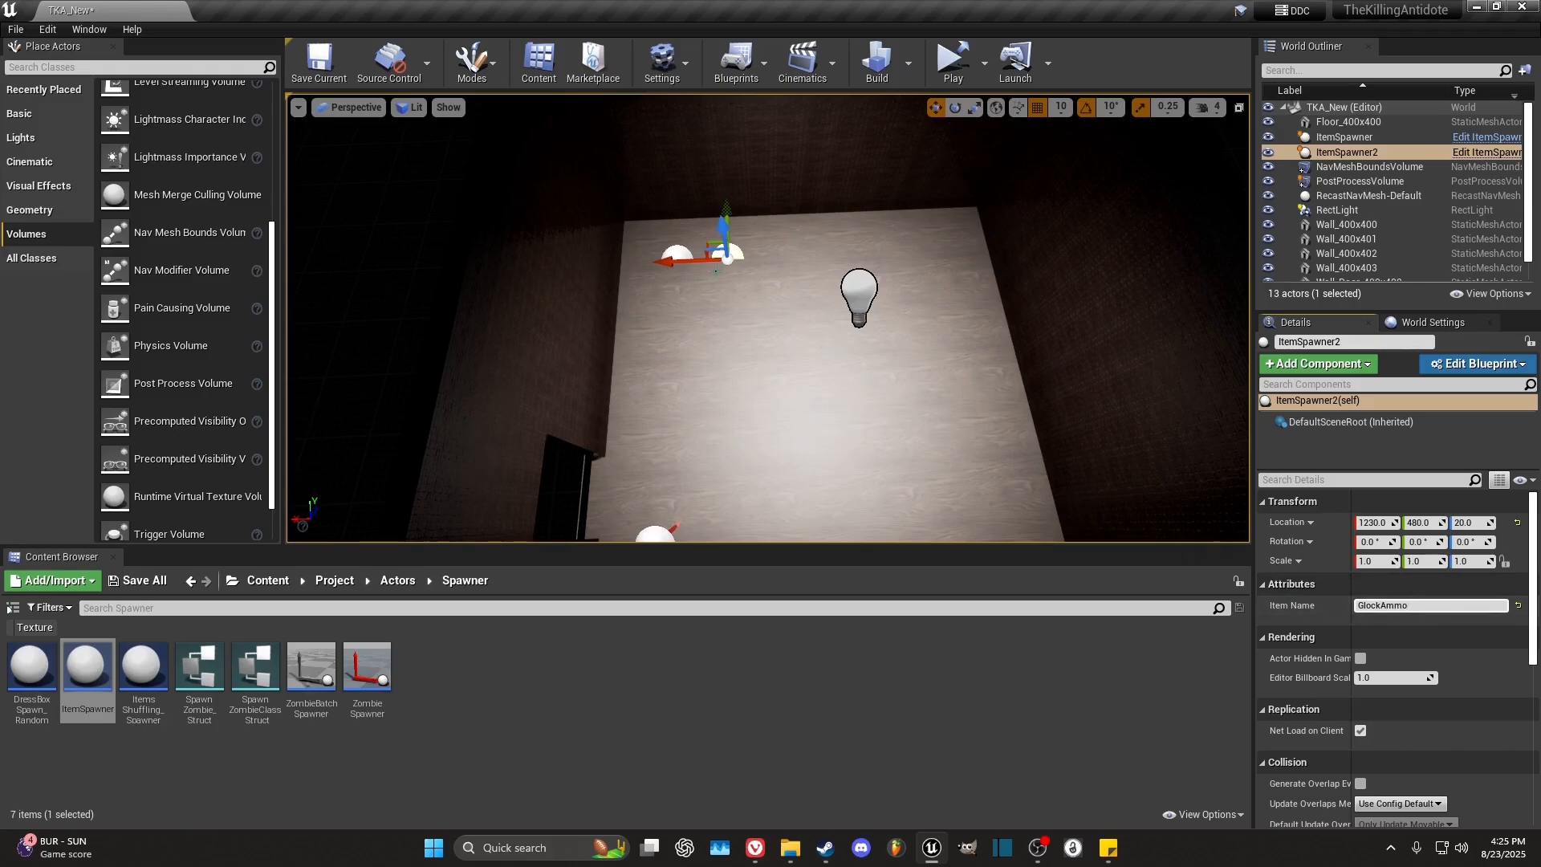
{"action": "left_click_drag", "start_coordinate": [692, 260], "coordinate": [681, 259]}
{"action": "key", "text": "w"}
{"action": "right_click_drag", "start_coordinate": [861, 354], "coordinate": [781, 161]}
{"action": "left_click", "coordinate": [842, 265]}
{"action": "key", "text": "s"}
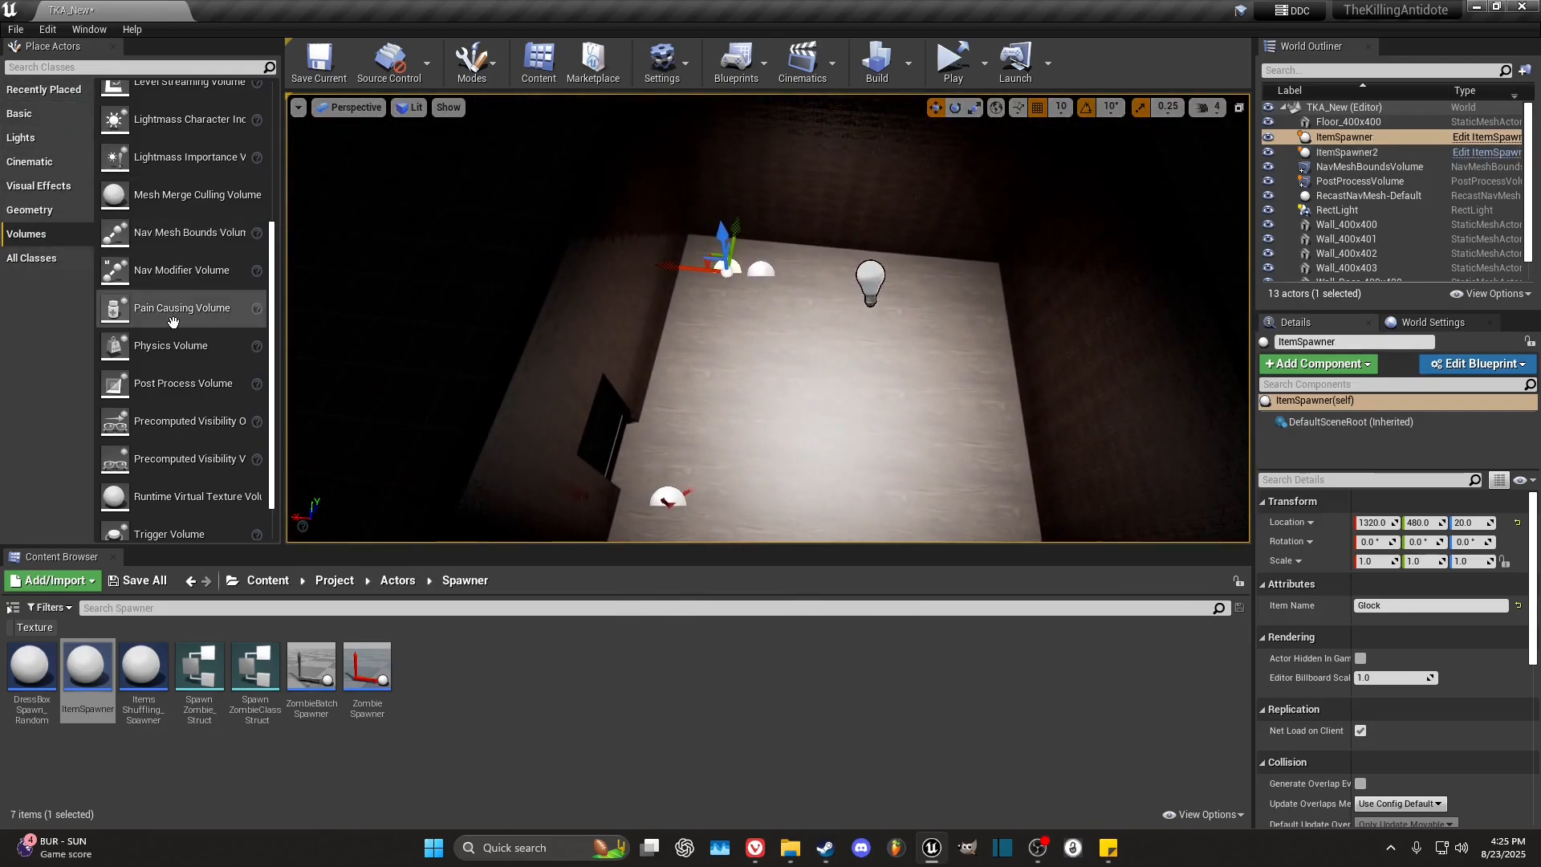
Step: Add a Player Start on the floor near the far corner, along the same wall as the item spawners
{"action": "scroll", "coordinate": [177, 309], "scroll_direction": "up", "scroll_amount": 3}
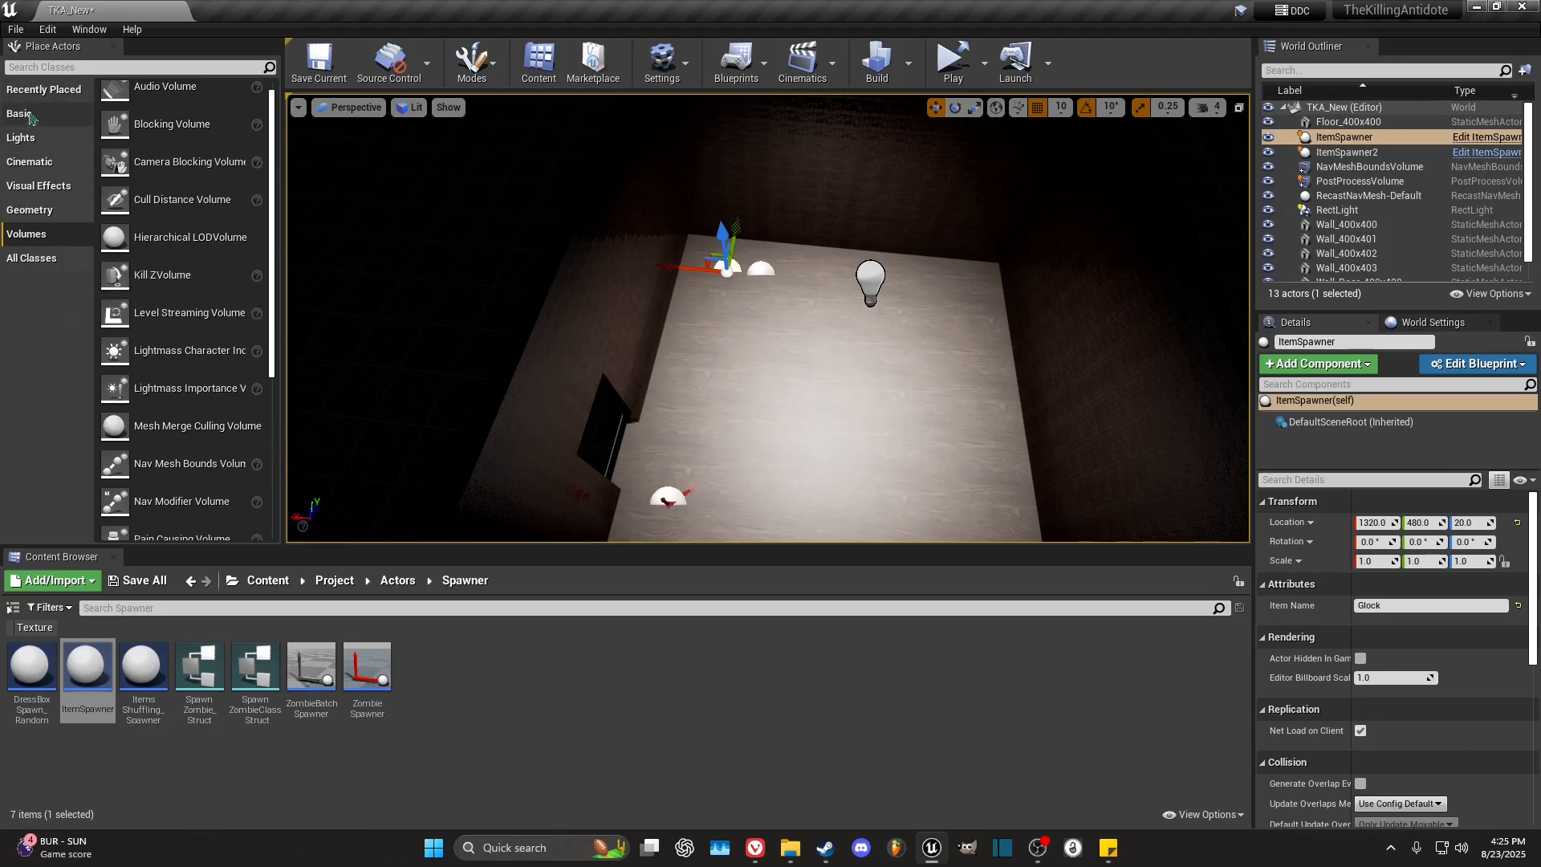
{"action": "left_click", "coordinate": [36, 90]}
{"action": "left_click", "coordinate": [24, 113]}
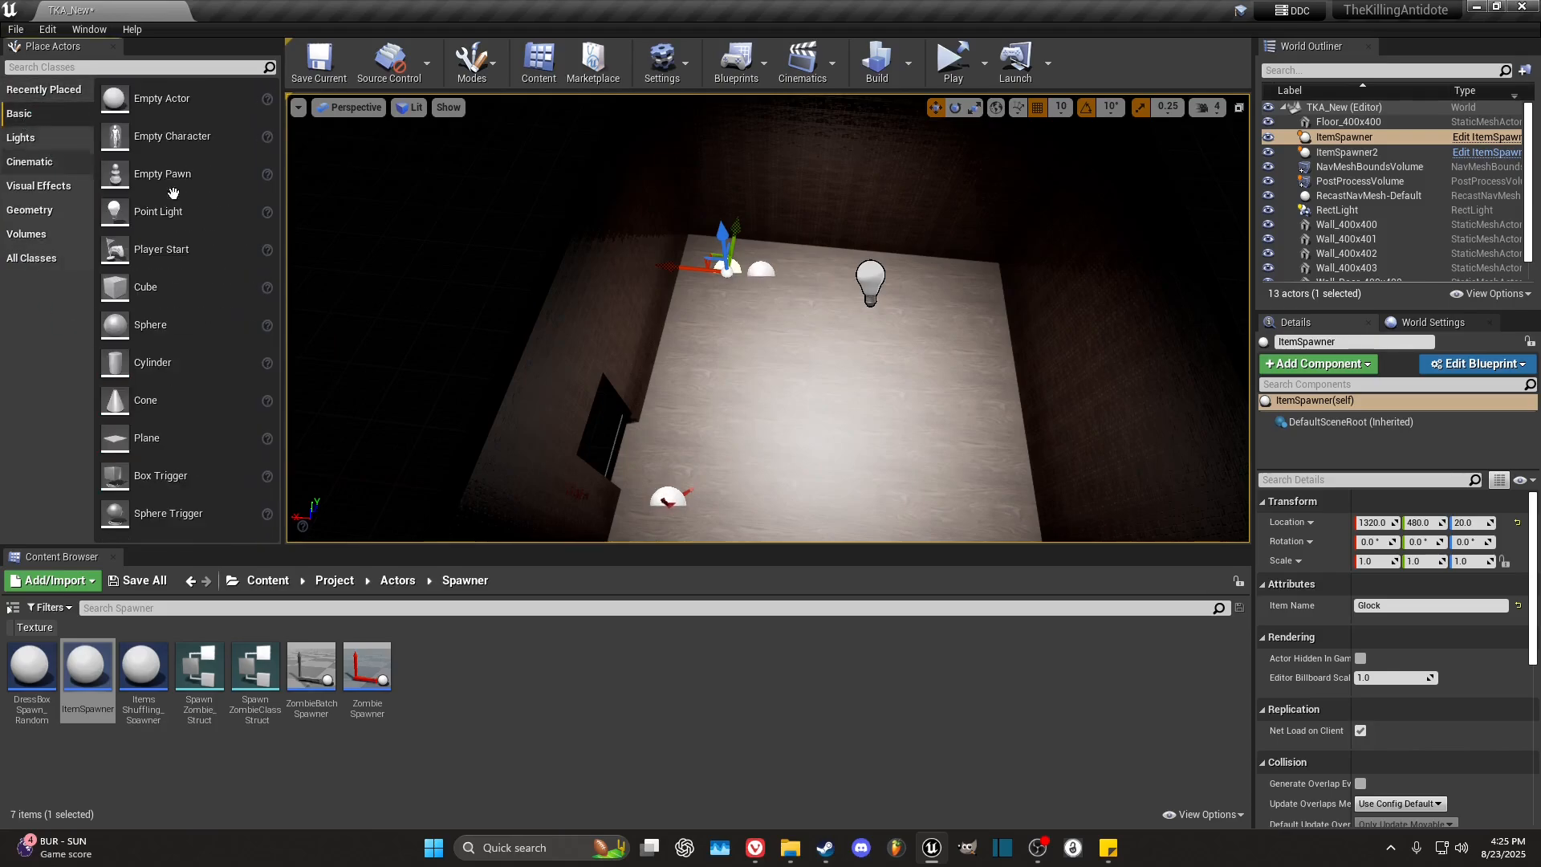
{"action": "right_click_drag", "start_coordinate": [767, 273], "coordinate": [899, 277]}
{"action": "key", "text": "a"}
{"action": "key", "text": "w"}
{"action": "right_click_drag", "start_coordinate": [716, 234], "coordinate": [692, 253]}
{"action": "key", "text": "s"}
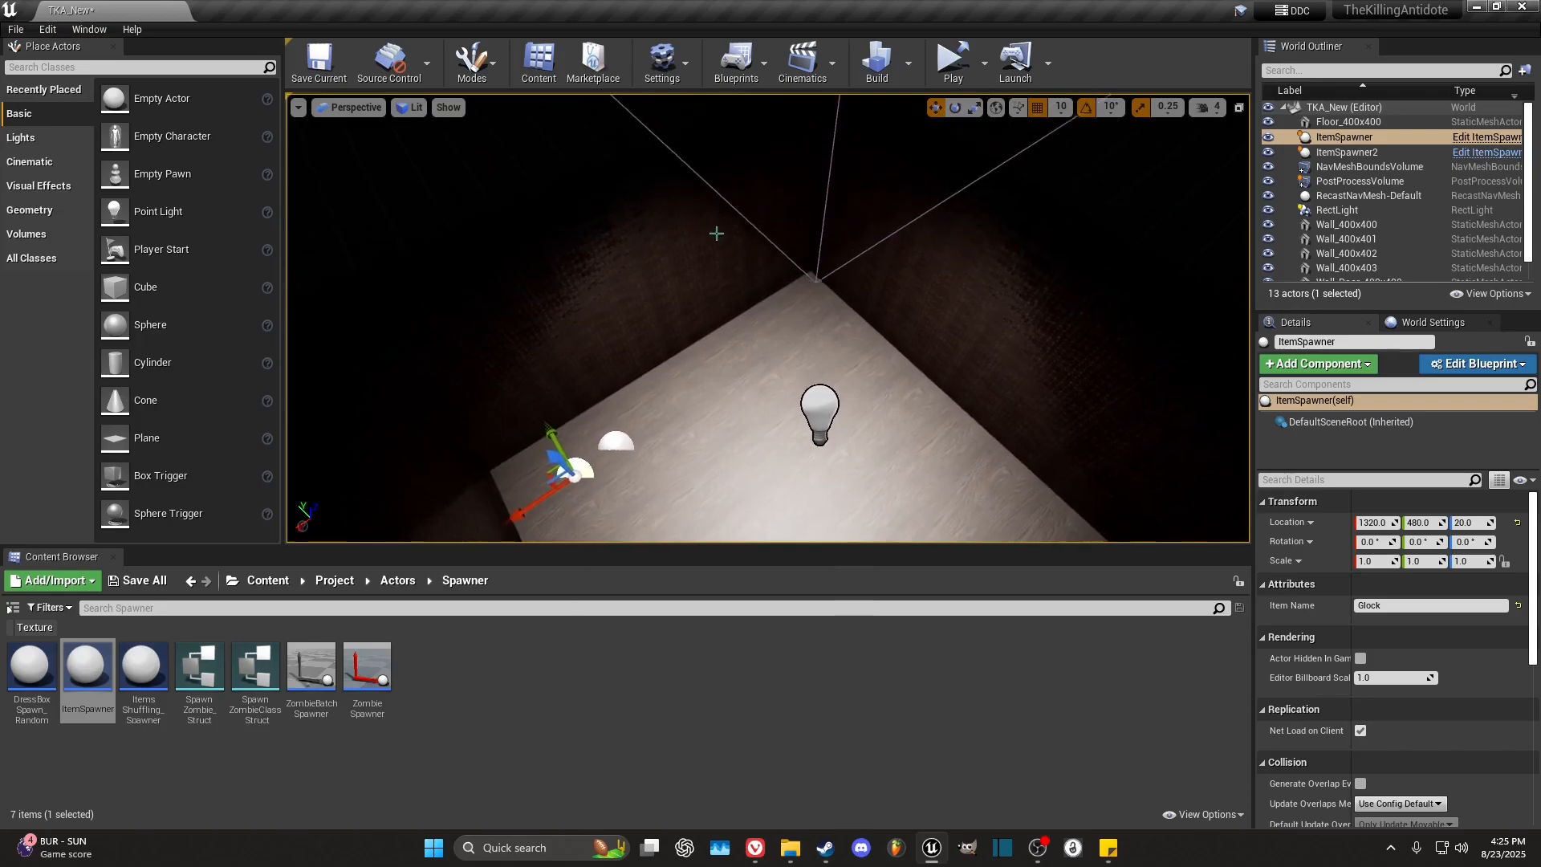
{"action": "key", "text": "d"}
{"action": "right_click_drag", "start_coordinate": [443, 308], "coordinate": [321, 282]}
{"action": "key", "text": "w"}
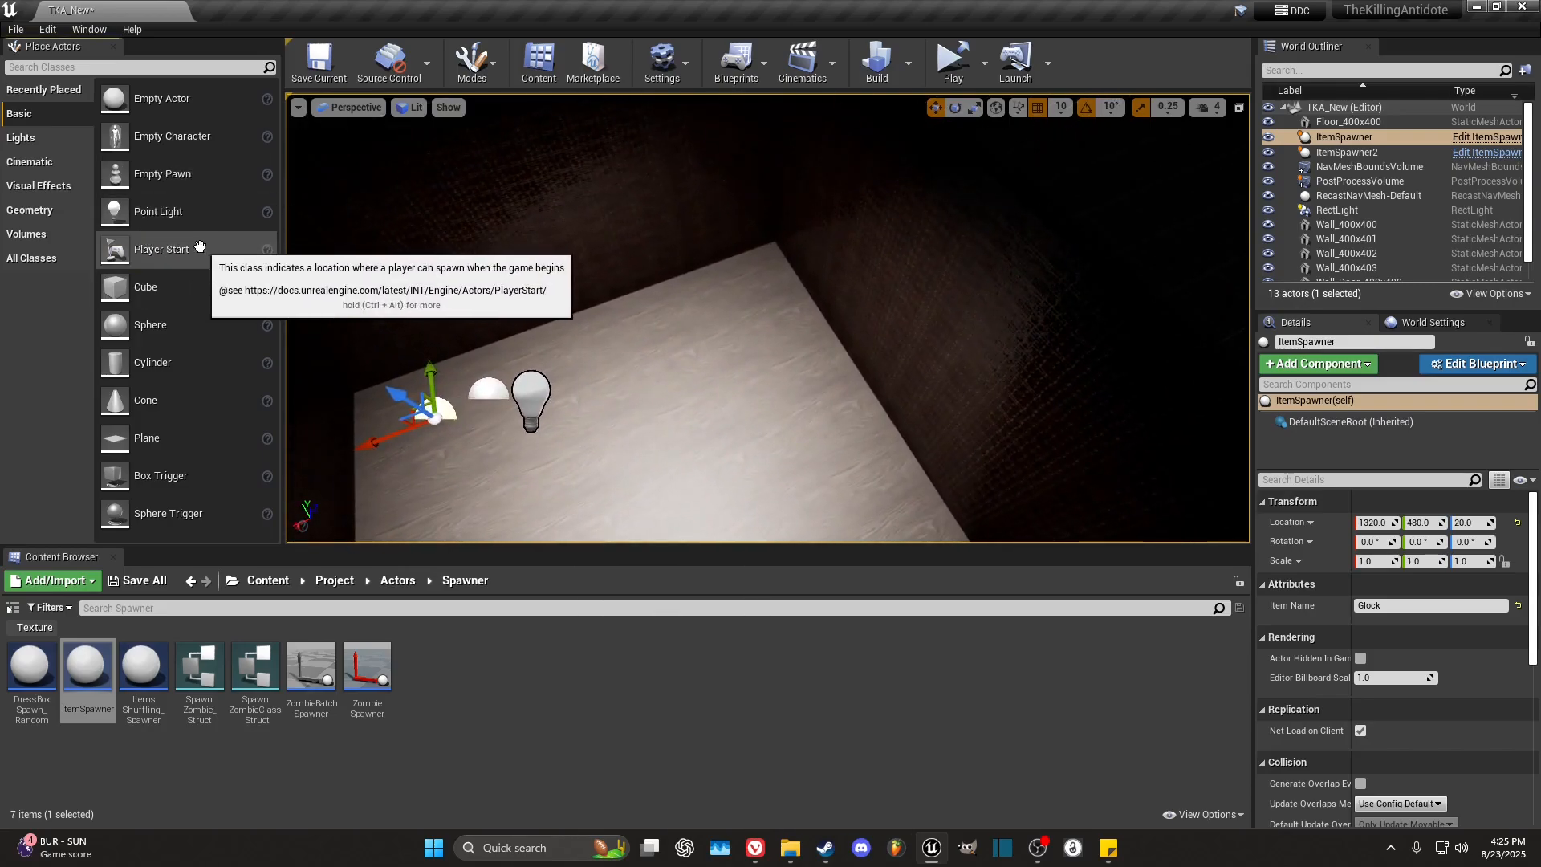
{"action": "left_click_drag", "start_coordinate": [201, 249], "coordinate": [748, 355]}
Step: Rotate the Player Start to -40° about Z so it faces into the room
{"action": "key", "text": "e"}
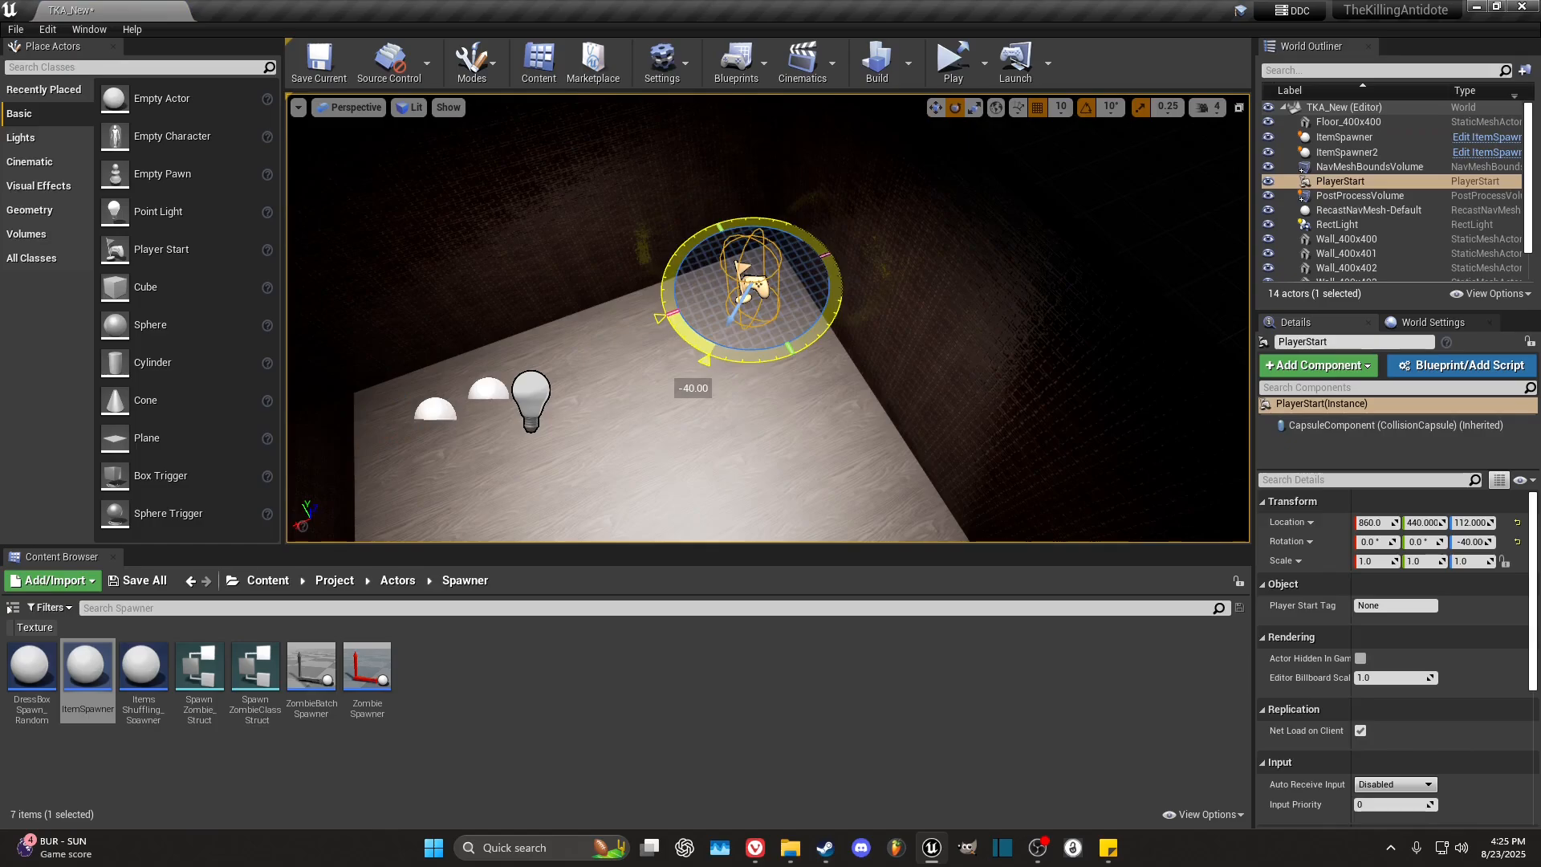
{"action": "right_click_drag", "start_coordinate": [748, 356], "coordinate": [943, 365]}
{"action": "key", "text": "w"}
{"action": "key", "text": "w"}
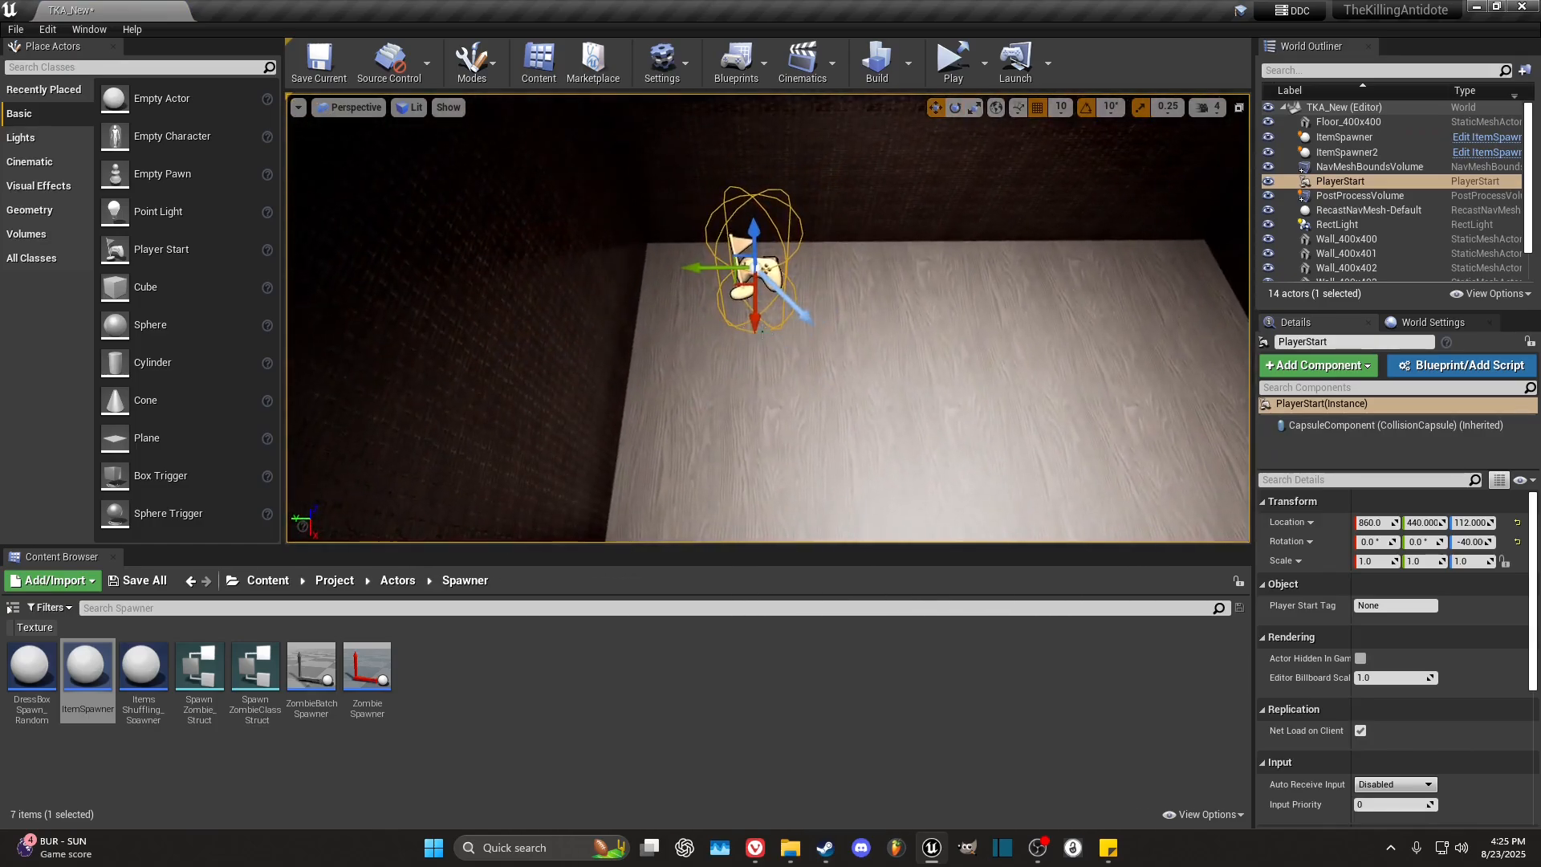
Step: Move the Player Start closer into the room's corner, at X 850 and Y 480
{"action": "left_click_drag", "start_coordinate": [725, 268], "coordinate": [677, 268]}
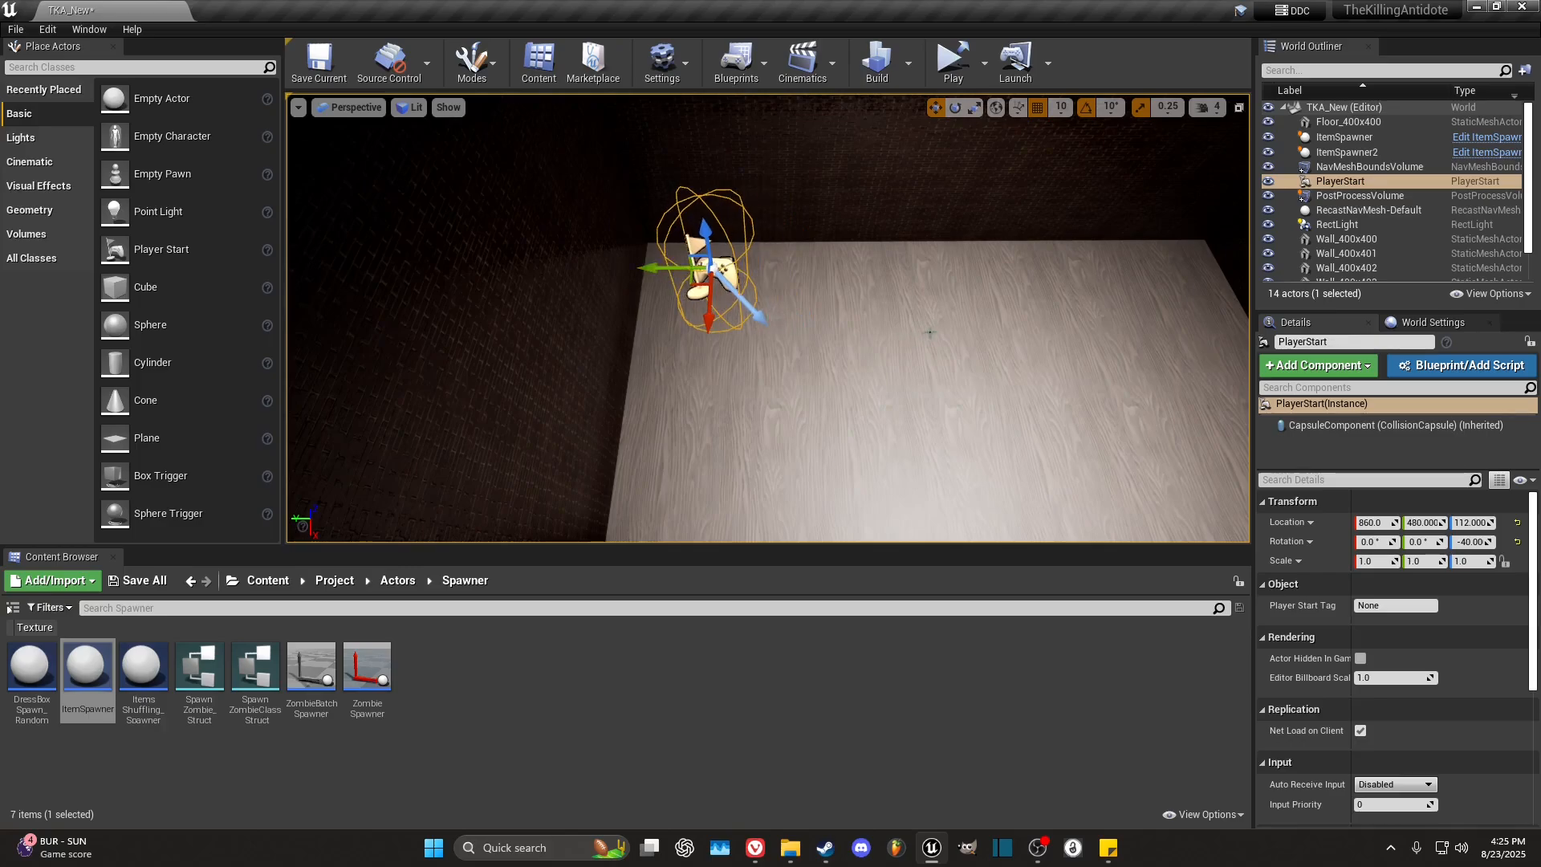
{"action": "right_click_drag", "start_coordinate": [930, 332], "coordinate": [683, 329]}
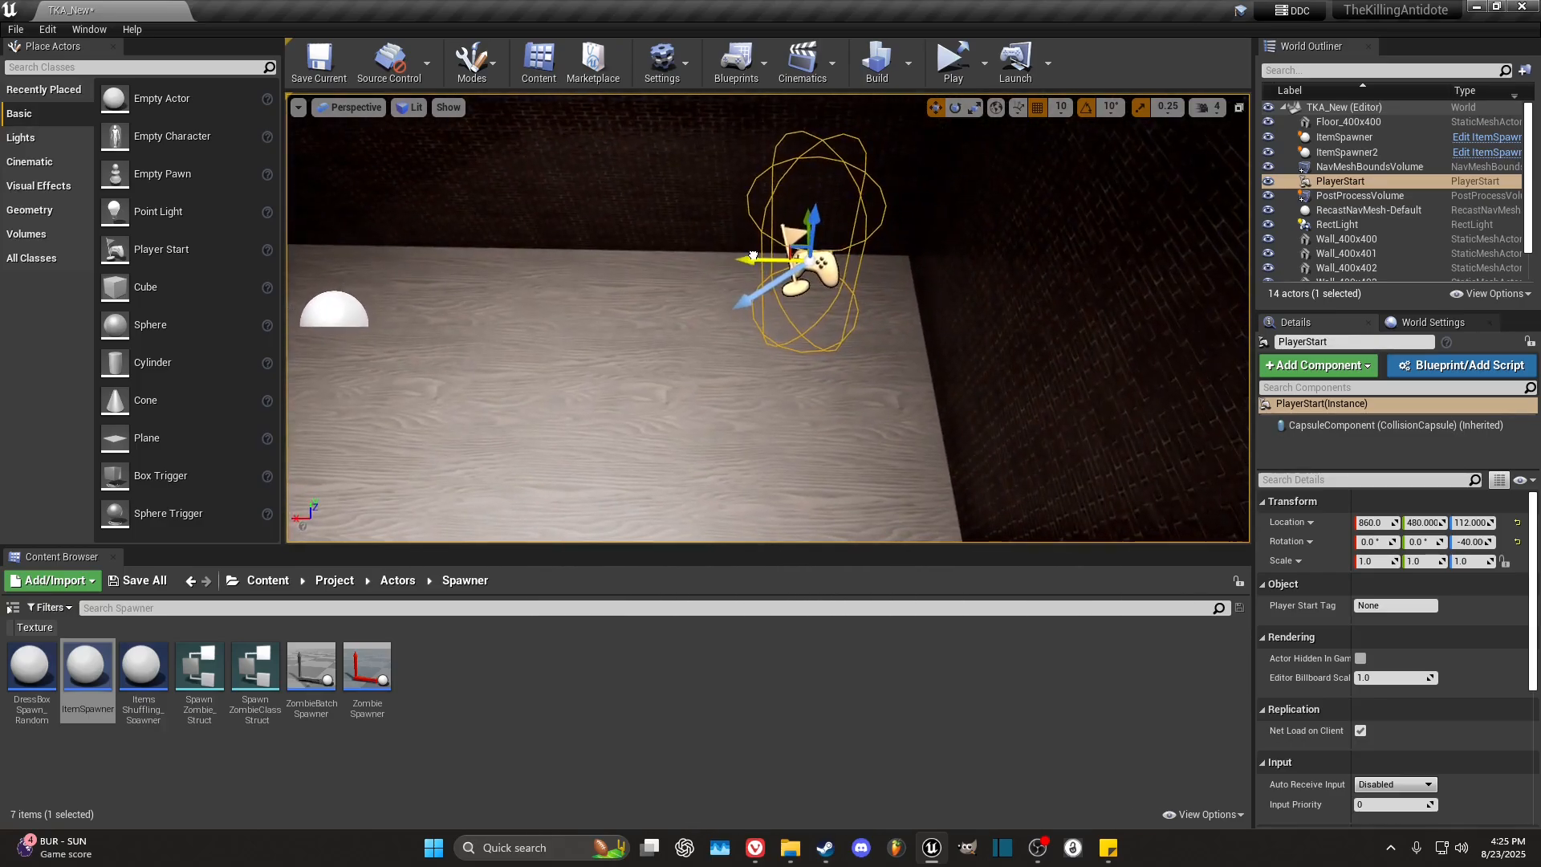
{"action": "left_click_drag", "start_coordinate": [753, 256], "coordinate": [767, 257]}
{"action": "mouse_move", "coordinate": [767, 257]}
{"action": "right_mouse_down"}
{"action": "mouse_move", "coordinate": [834, 265]}
{"action": "mouse_move", "coordinate": [767, 257]}
{"action": "right_mouse_up"}
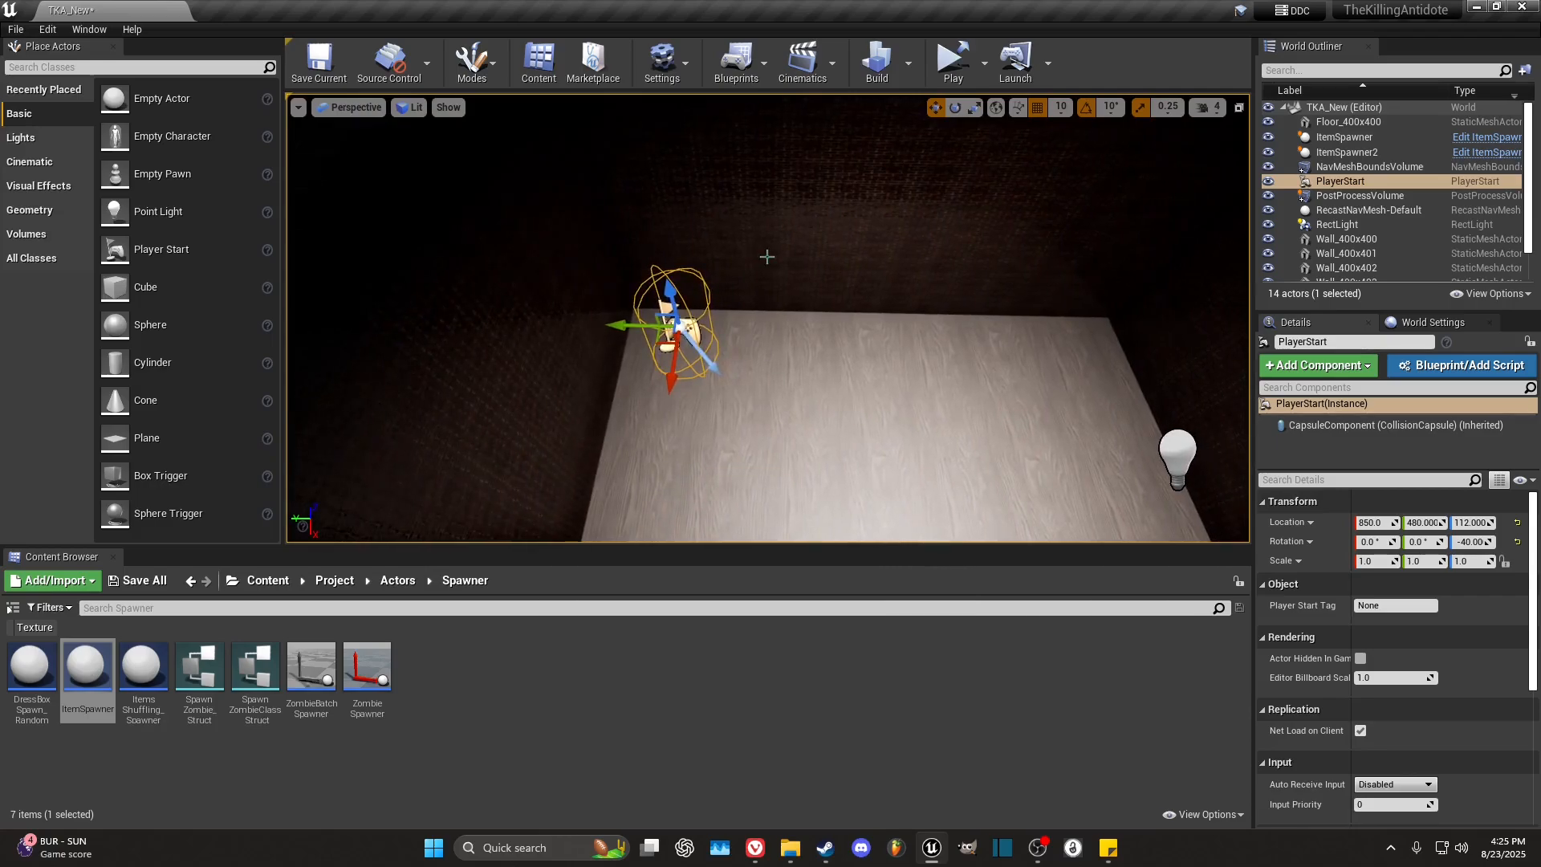
Step: Place a TradingMachine_Refresh actor from the project's Actors/Misc folder on the floor along the wall opposite the item spawners
{"action": "right_click_drag", "start_coordinate": [754, 308], "coordinate": [839, 343]}
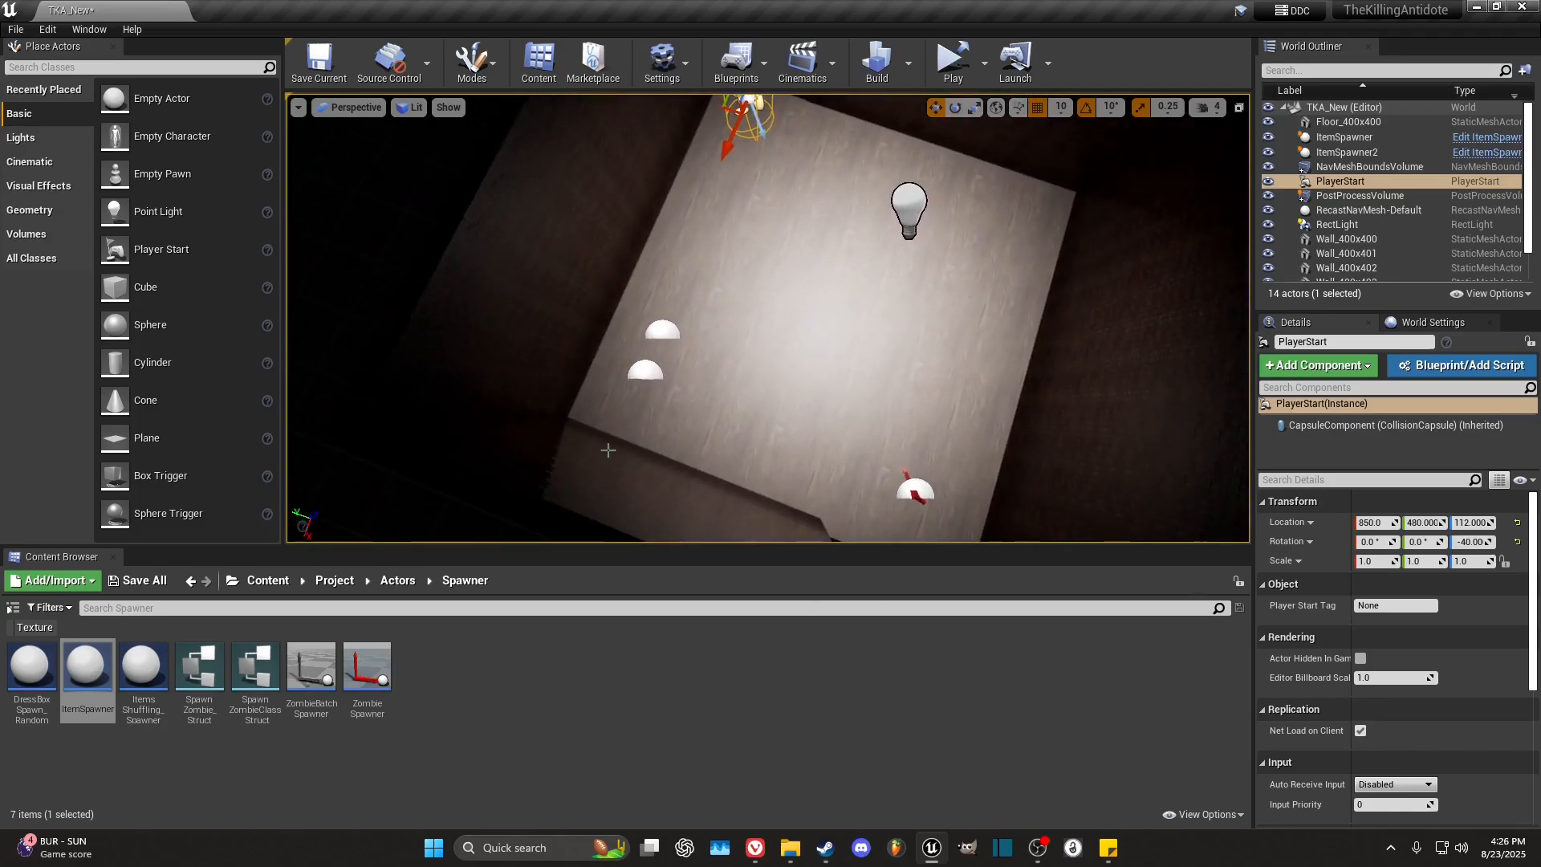
{"action": "left_click", "coordinate": [330, 582]}
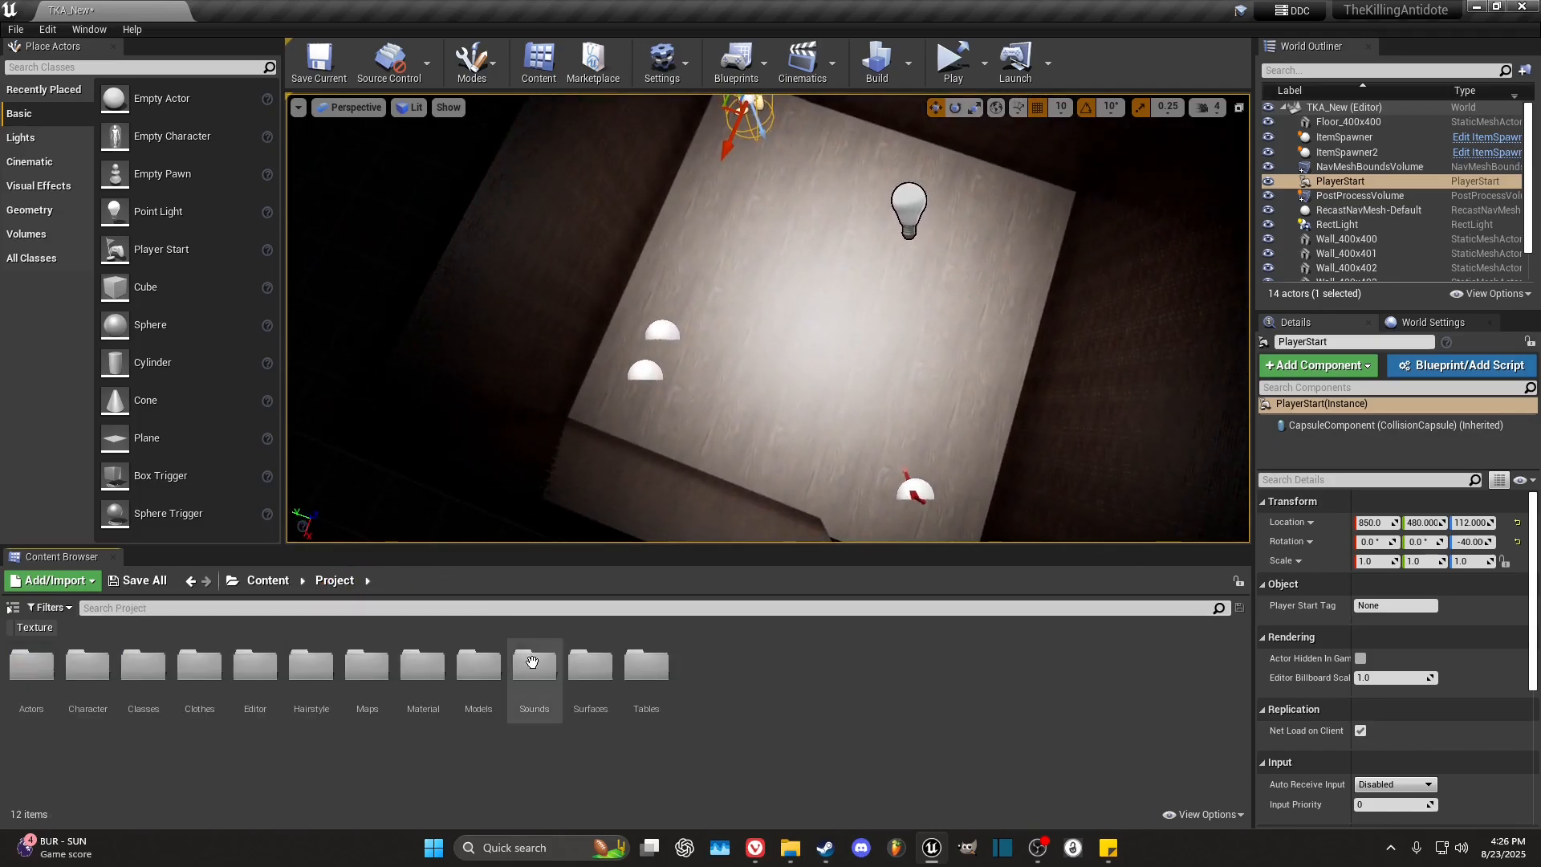
{"action": "double_click", "coordinate": [31, 667]}
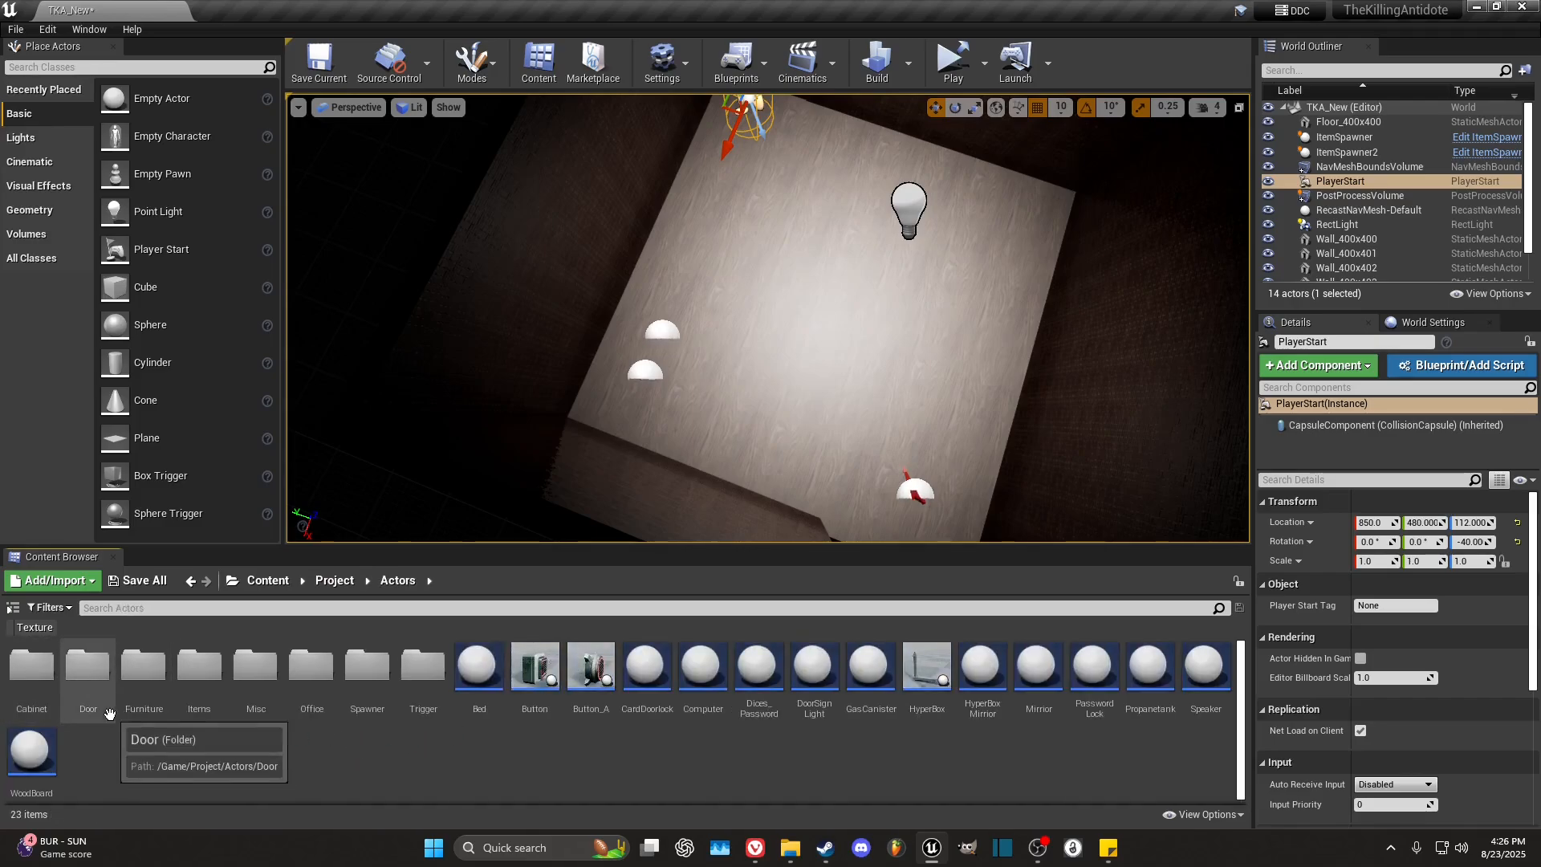
{"action": "double_click", "coordinate": [143, 683]}
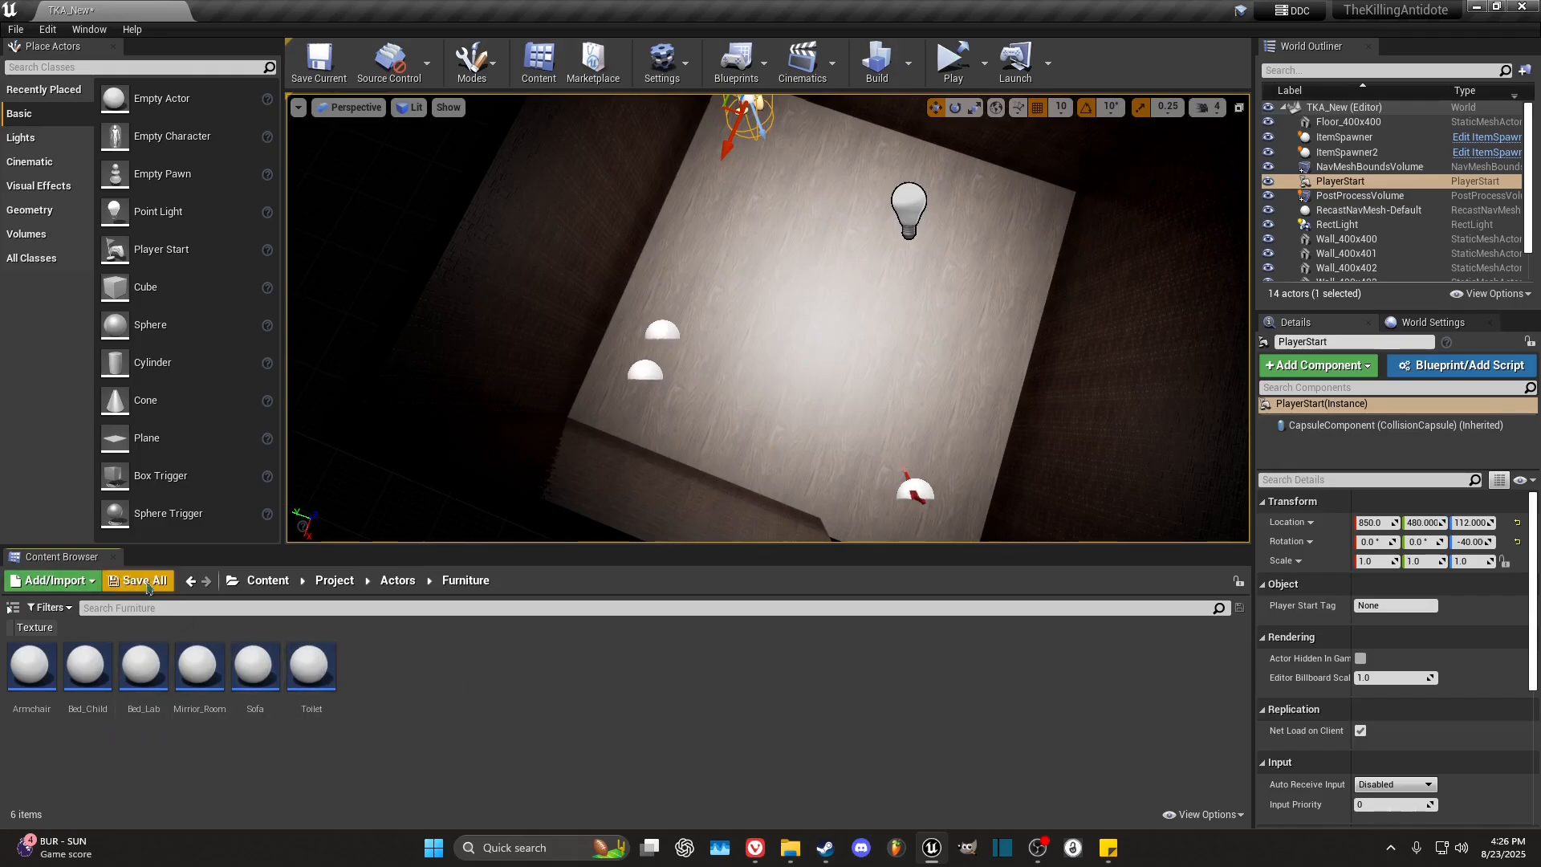
{"action": "left_click", "coordinate": [397, 580]}
{"action": "double_click", "coordinate": [254, 682]}
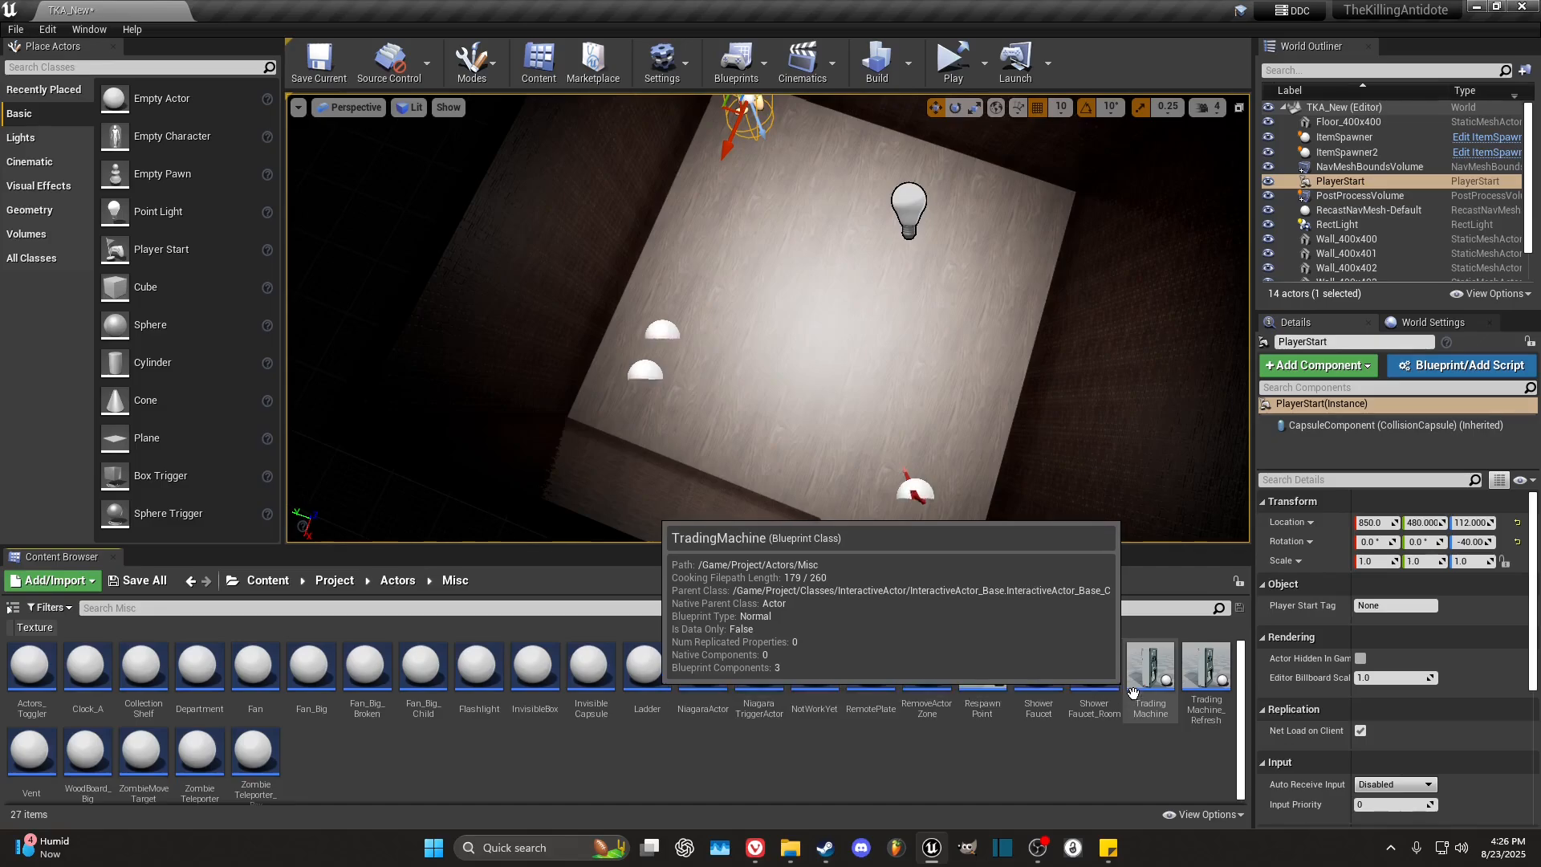
{"action": "left_click", "coordinate": [1208, 698]}
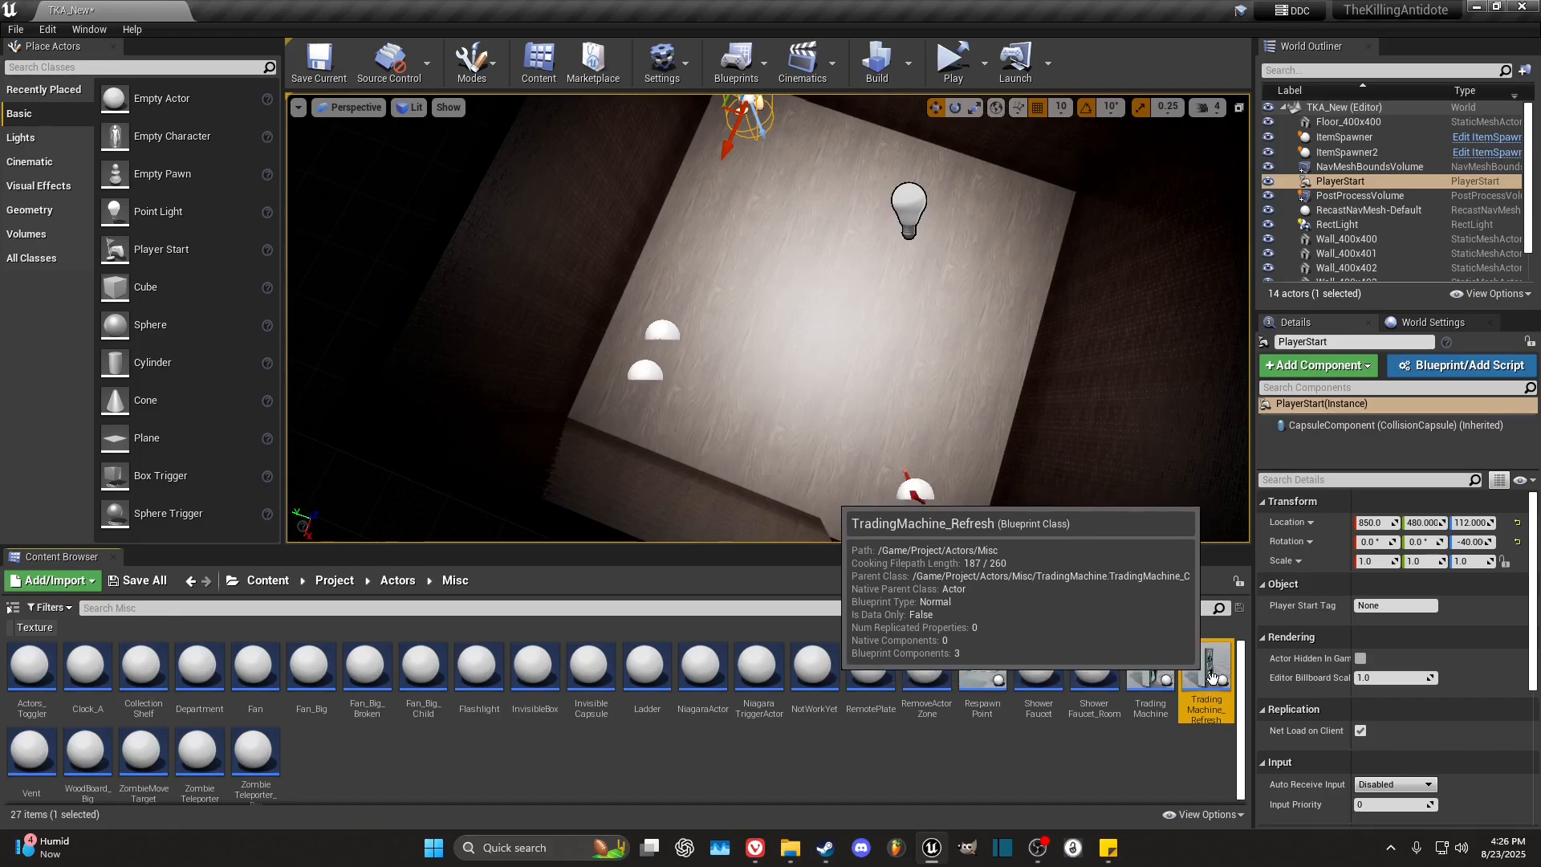
{"action": "left_click_drag", "start_coordinate": [1224, 666], "coordinate": [961, 262]}
Step: Rotate the trading machine 90° about Z so it faces the room and move it back to the wall at Y -80
{"action": "key", "text": "e"}
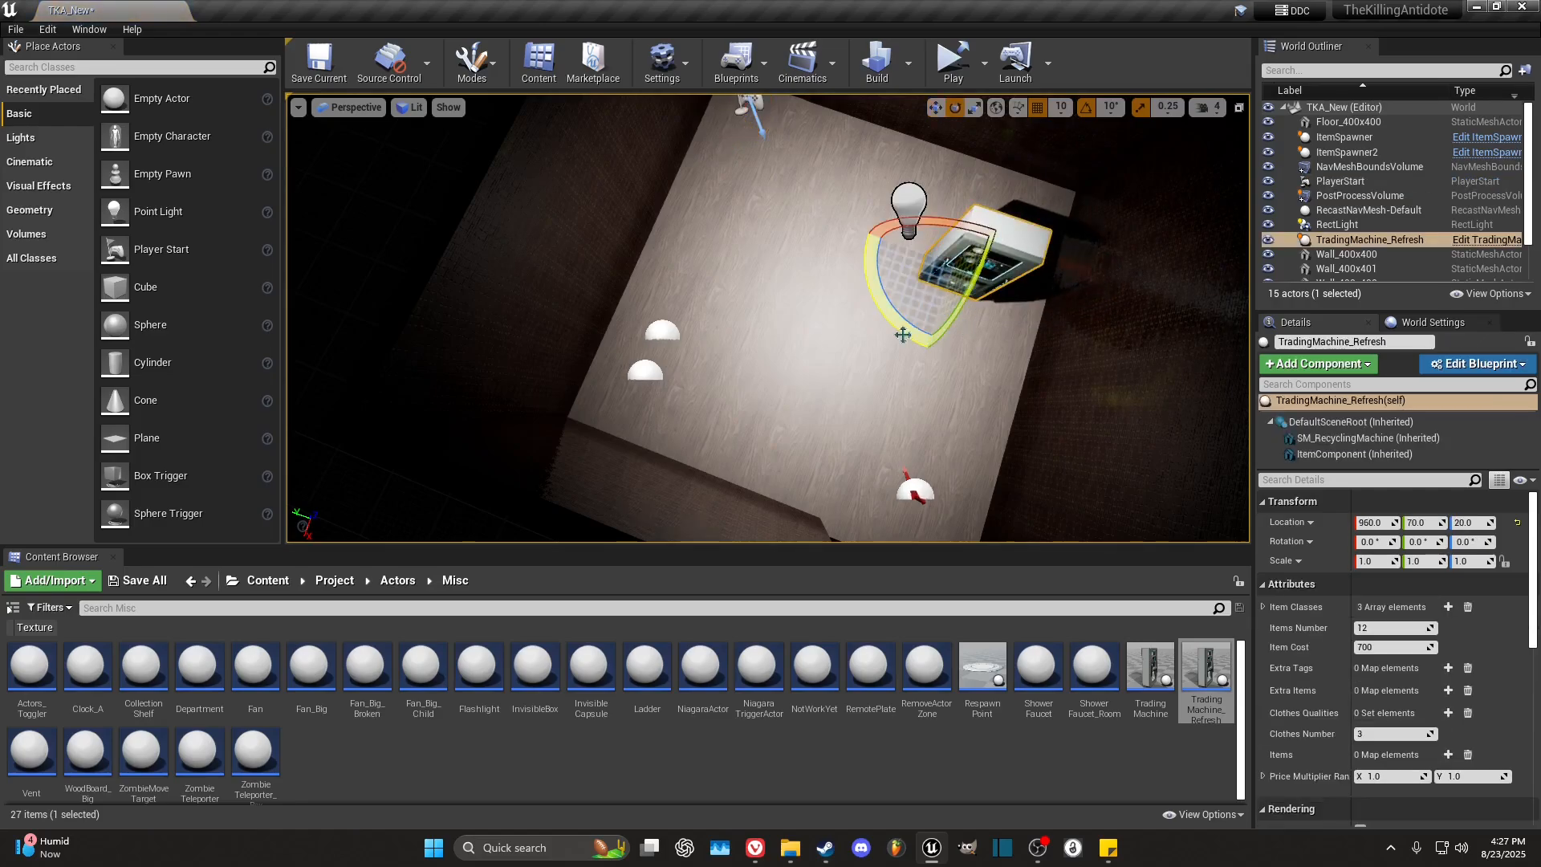
{"action": "left_click_drag", "start_coordinate": [902, 334], "coordinate": [1003, 254]}
{"action": "key", "text": "w"}
{"action": "right_click_drag", "start_coordinate": [1002, 254], "coordinate": [1100, 241]}
{"action": "right_click_drag", "start_coordinate": [754, 379], "coordinate": [811, 386]}
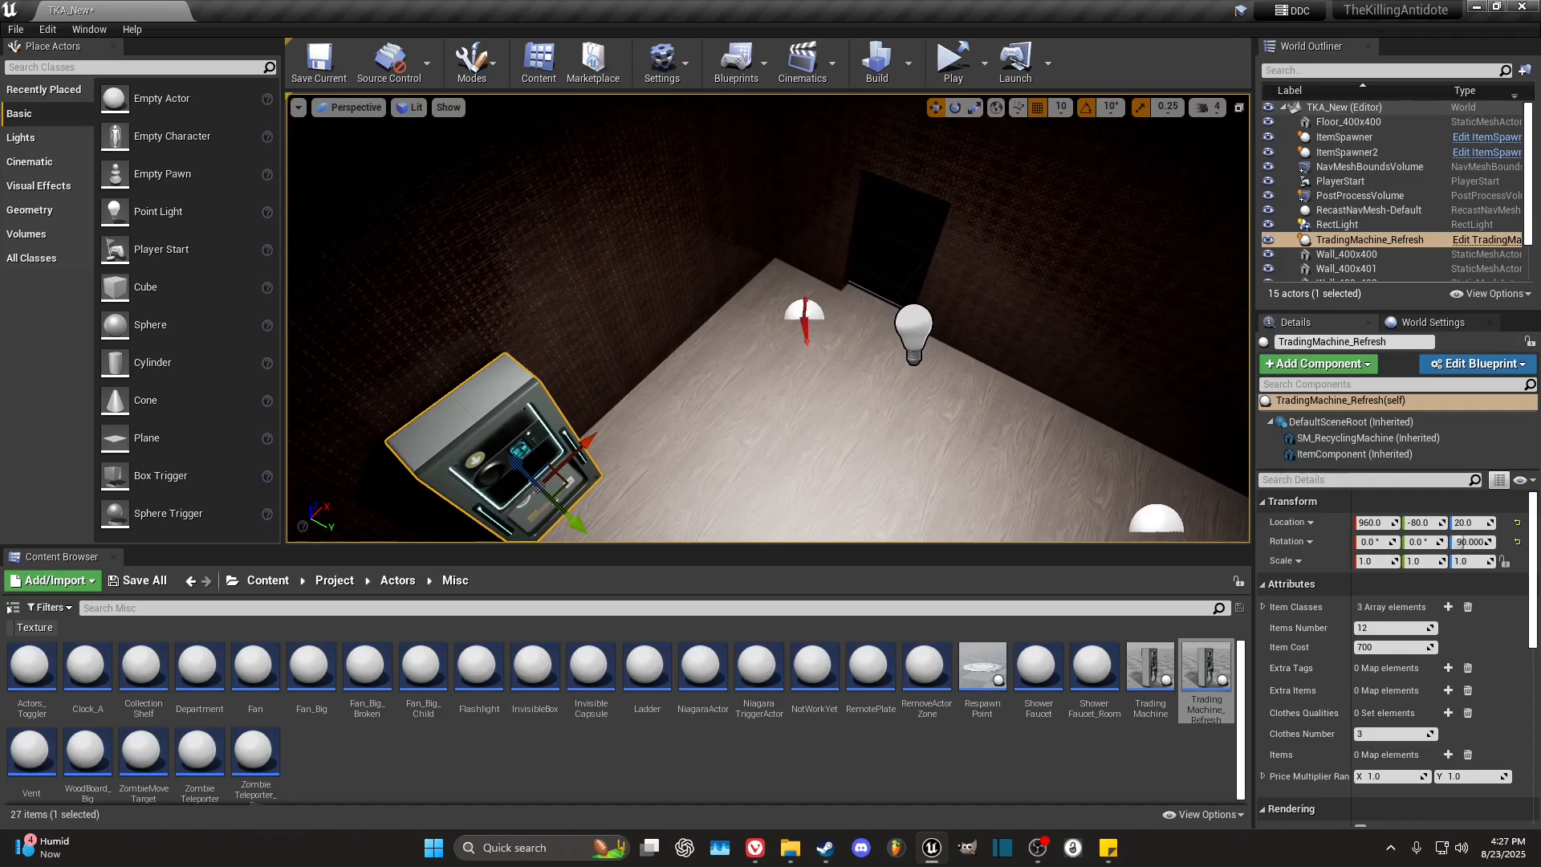
Step: Set the Loot Item Name of the zombie spawner's ZombieSpawner_Comp component to Money and save all changes
{"action": "left_click", "coordinate": [805, 313]}
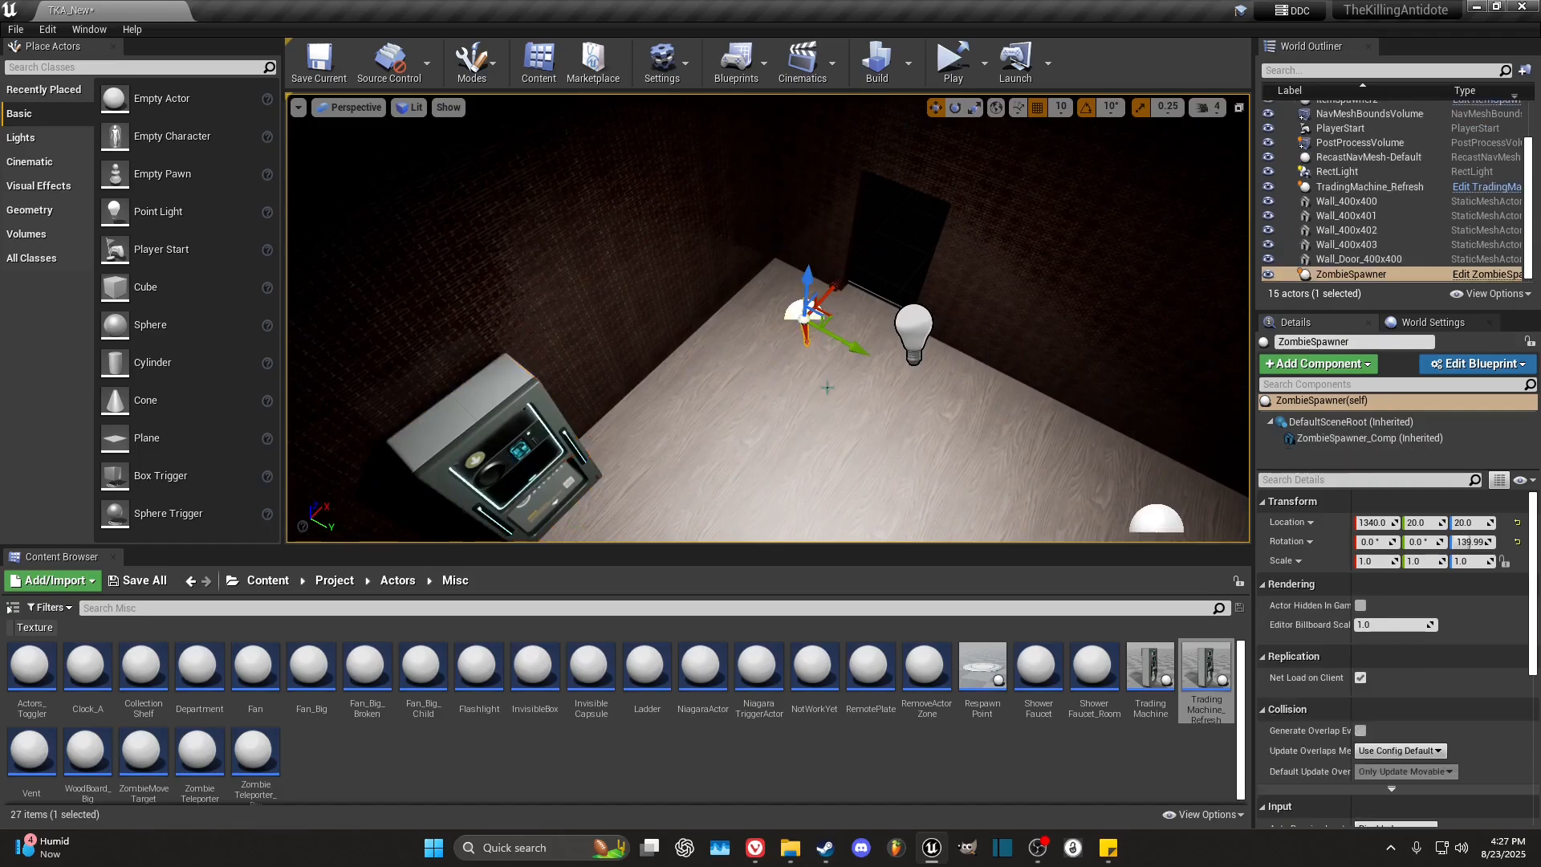
{"action": "left_click", "coordinate": [1356, 439]}
{"action": "scroll", "coordinate": [1323, 516], "scroll_direction": "down", "scroll_amount": 3}
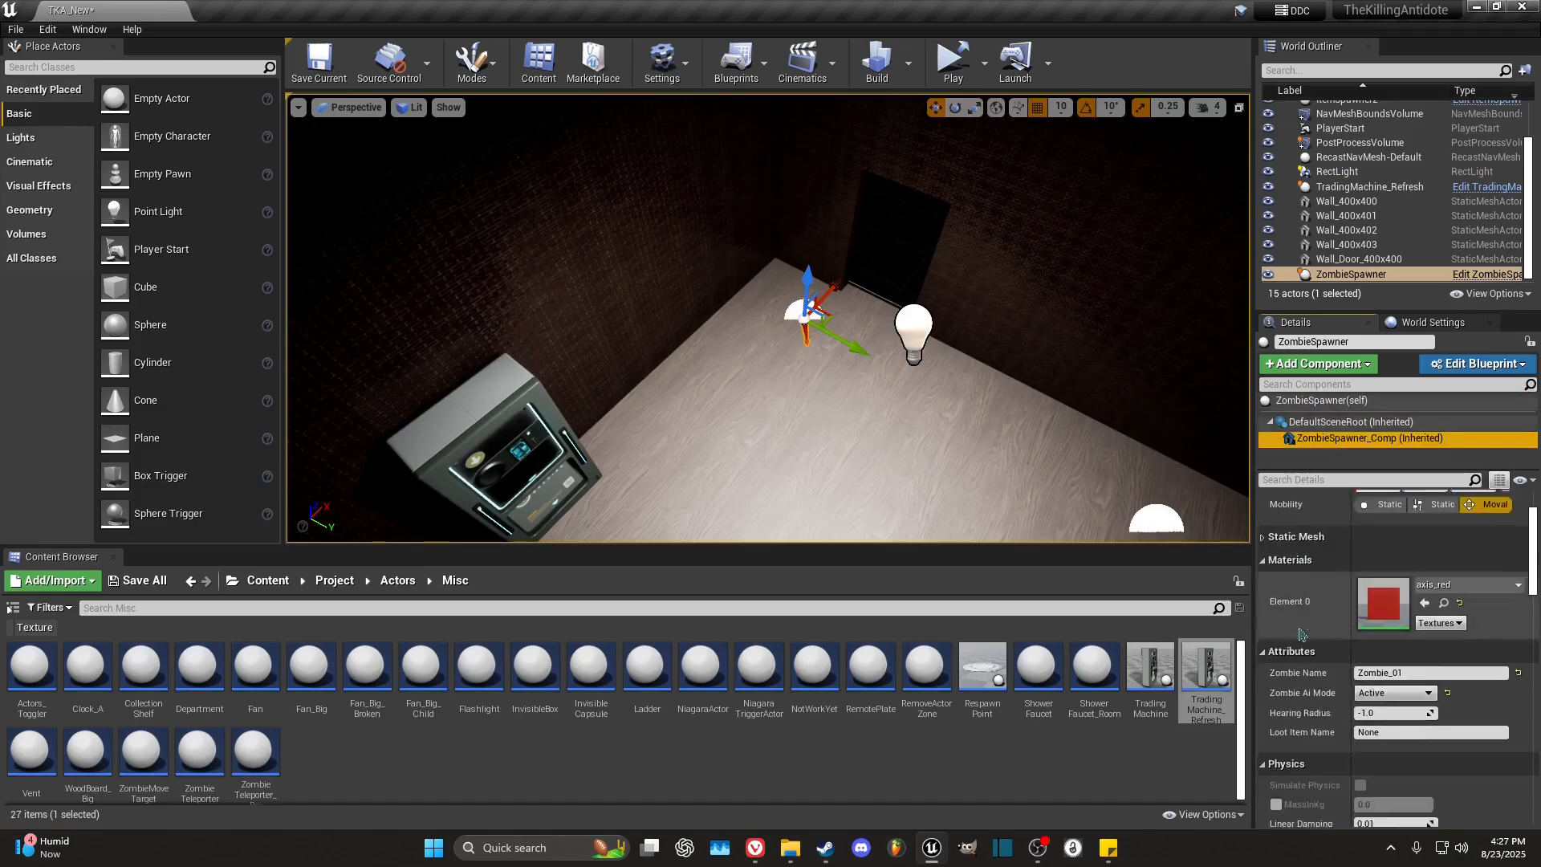
{"action": "left_click", "coordinate": [1389, 681]}
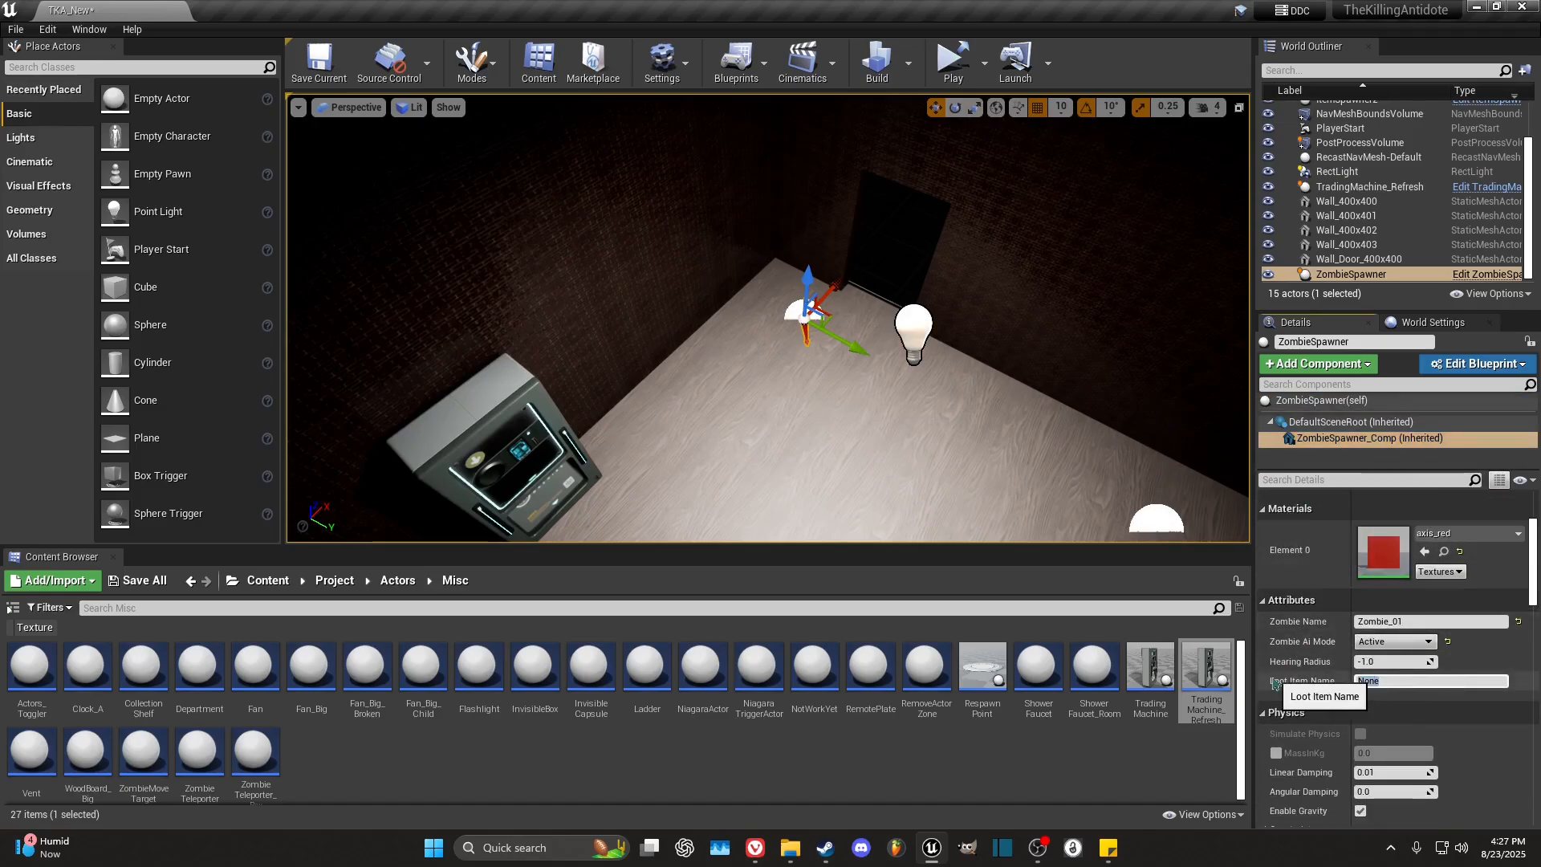
{"action": "type", "text": "M"}
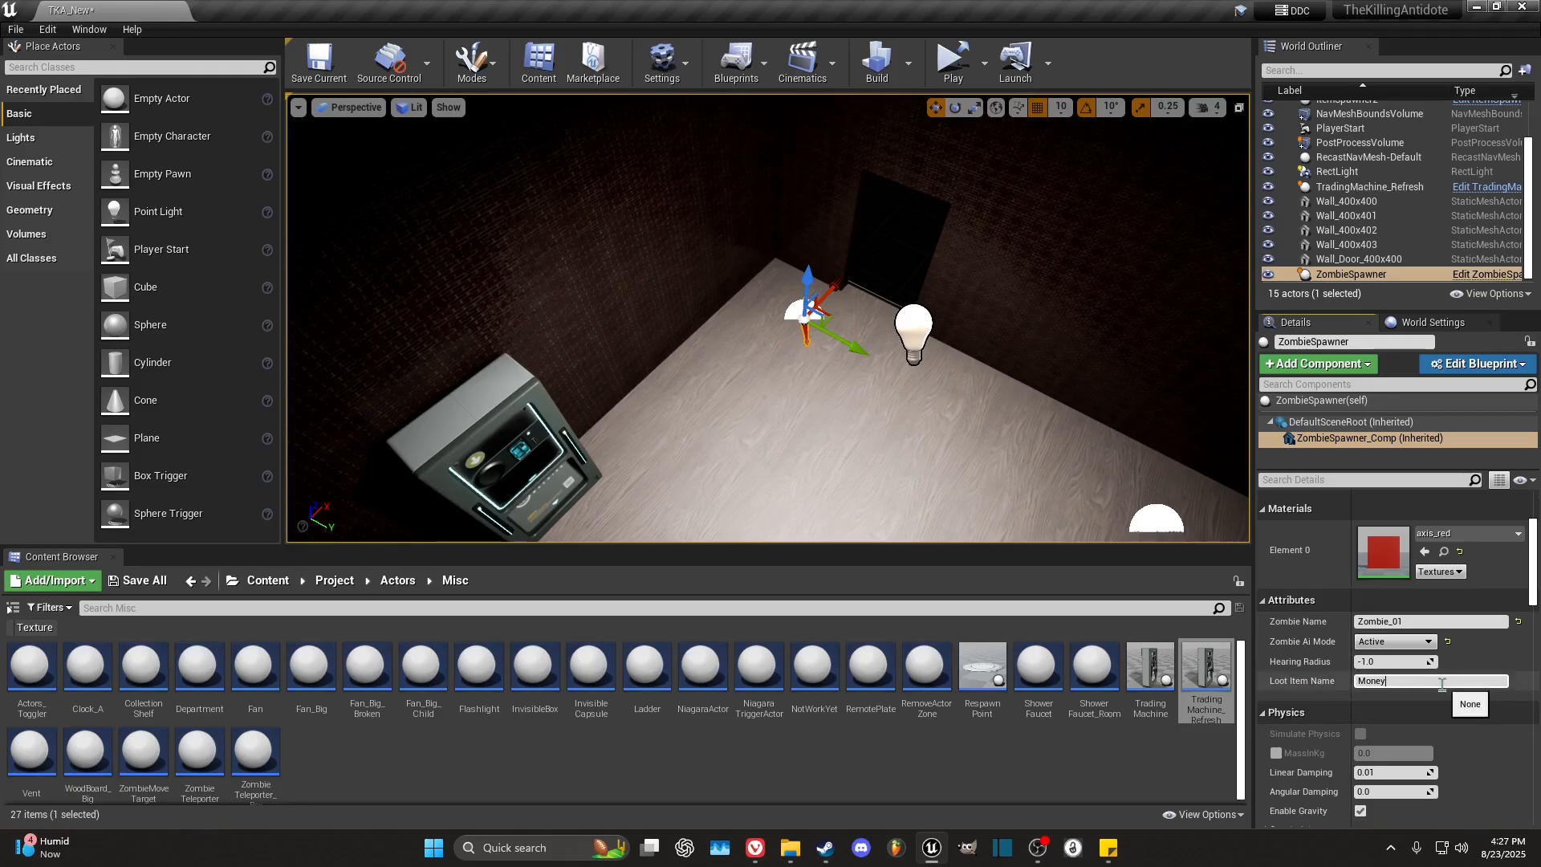
{"action": "left_click", "coordinate": [757, 214]}
{"action": "left_click", "coordinate": [15, 29]}
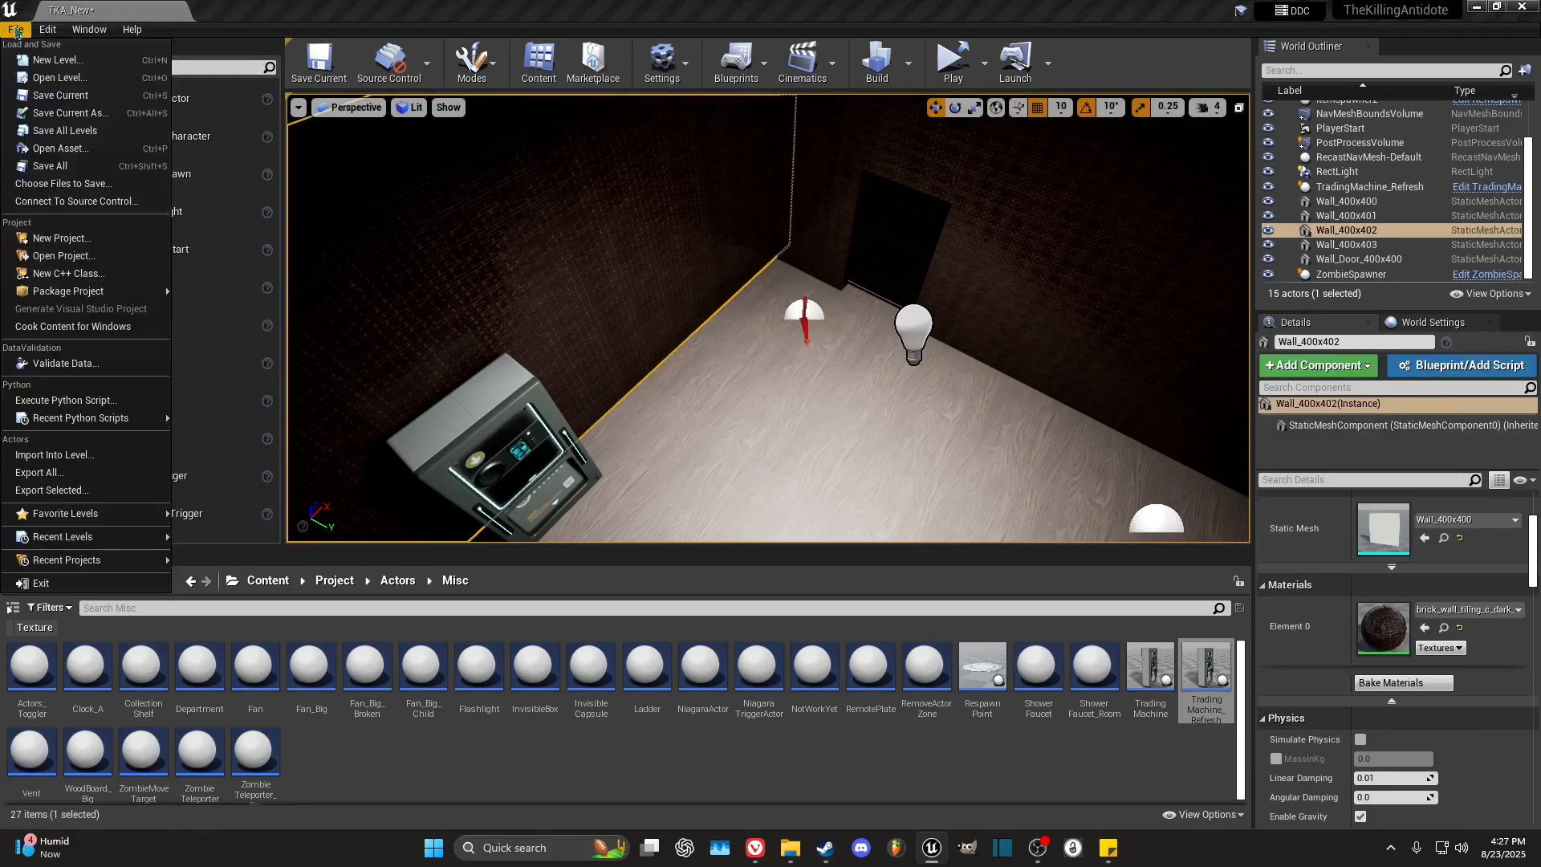
{"action": "left_click", "coordinate": [48, 167]}
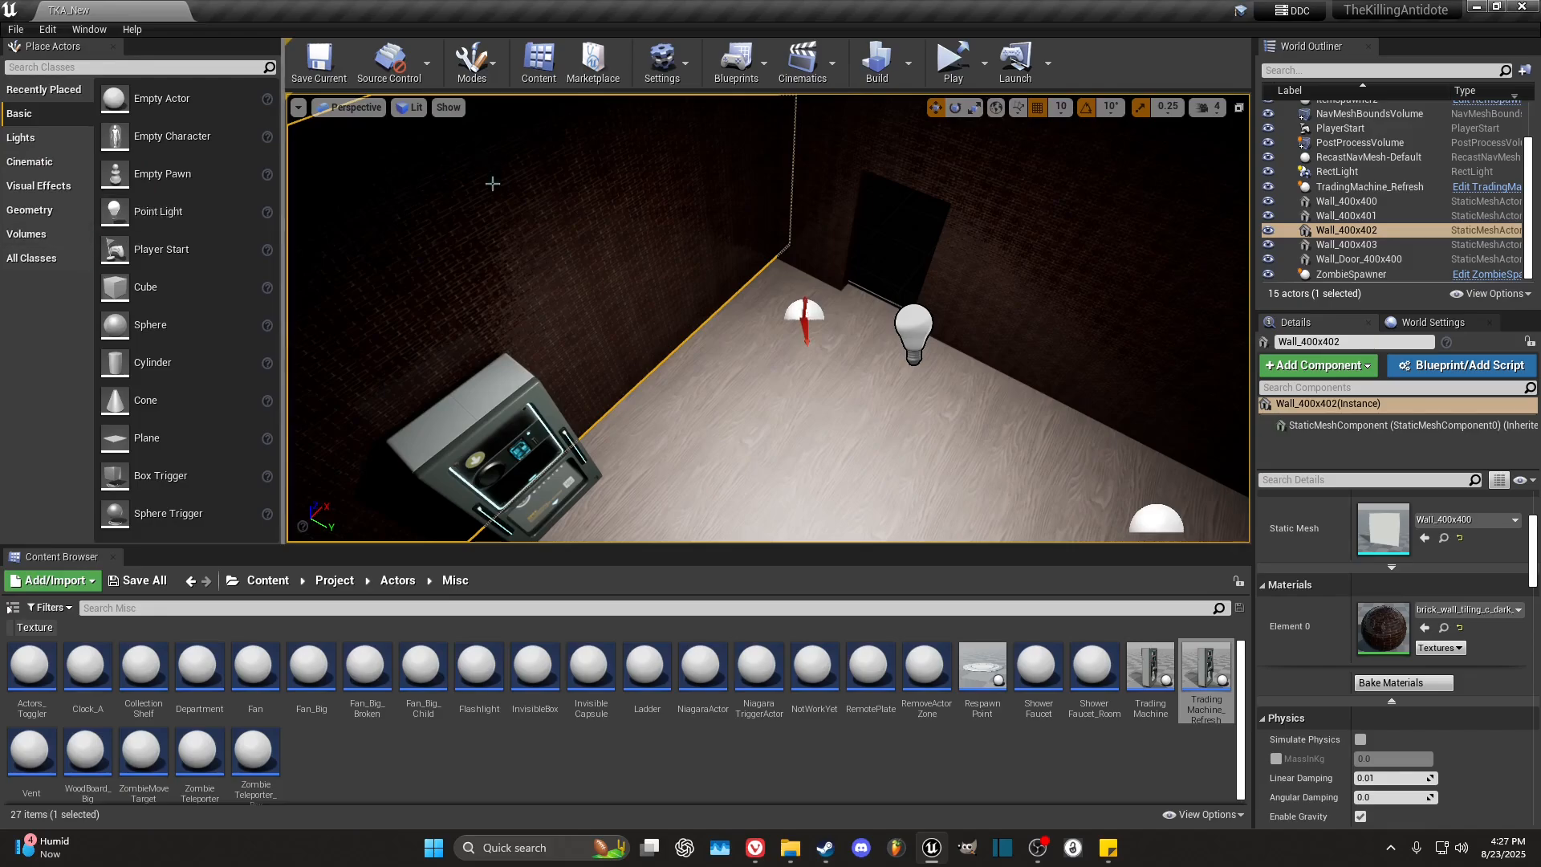
Step: Display the navigation mesh and inspect its coverage of the room from outside
{"action": "key", "text": "f"}
{"action": "key", "text": "s"}
{"action": "right_click_drag", "start_coordinate": [768, 318], "coordinate": [883, 331]}
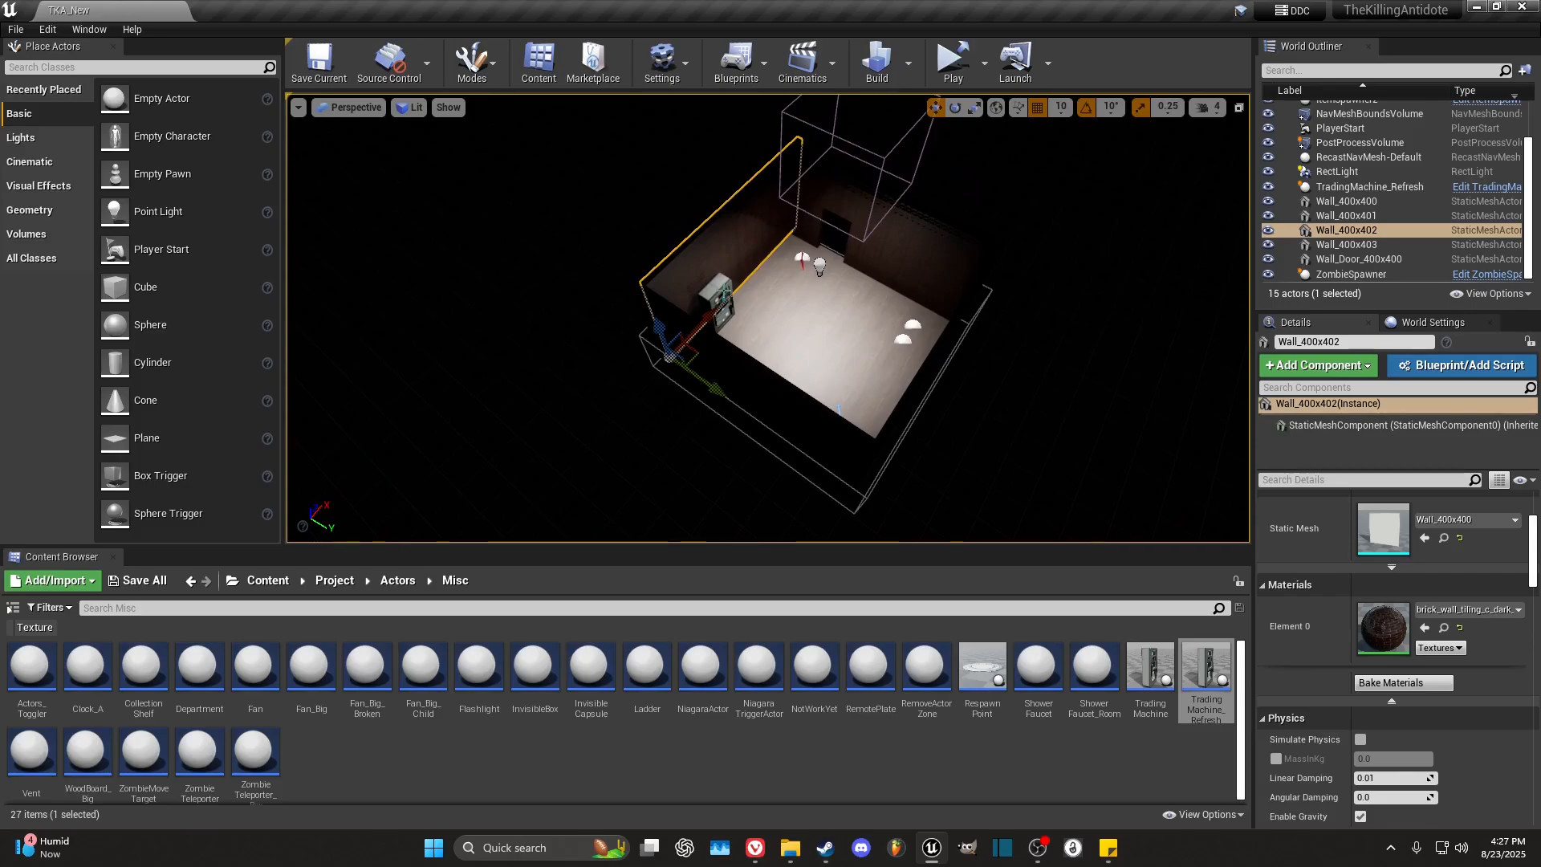
{"action": "left_click", "coordinate": [1084, 358]}
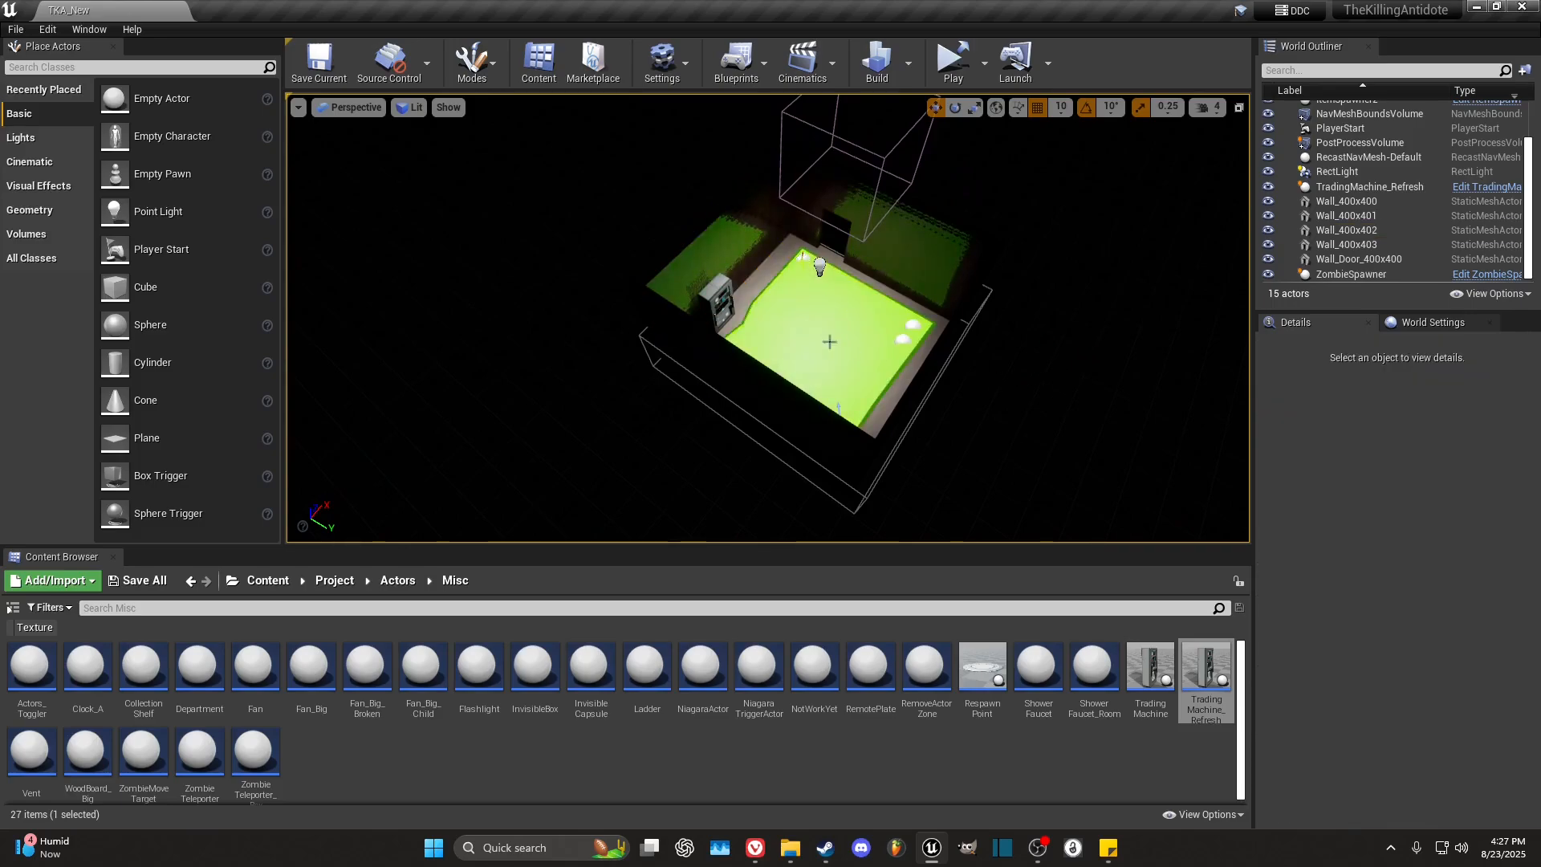
{"action": "key", "text": "d"}
{"action": "right_click_drag", "start_coordinate": [1058, 341], "coordinate": [811, 341]}
{"action": "key", "text": "d"}
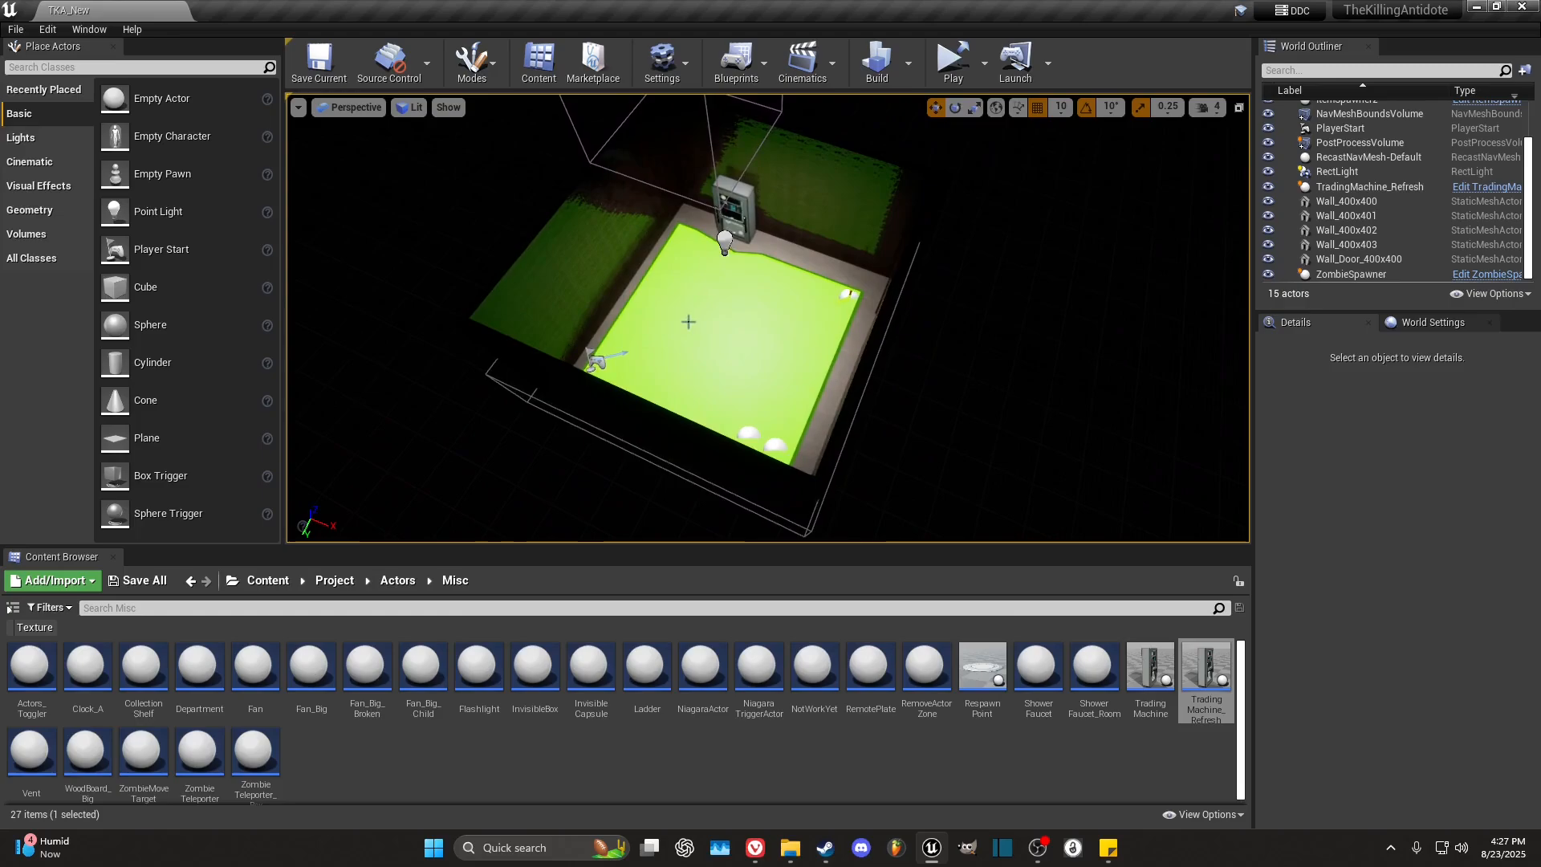
{"action": "right_click_drag", "start_coordinate": [704, 326], "coordinate": [711, 299]}
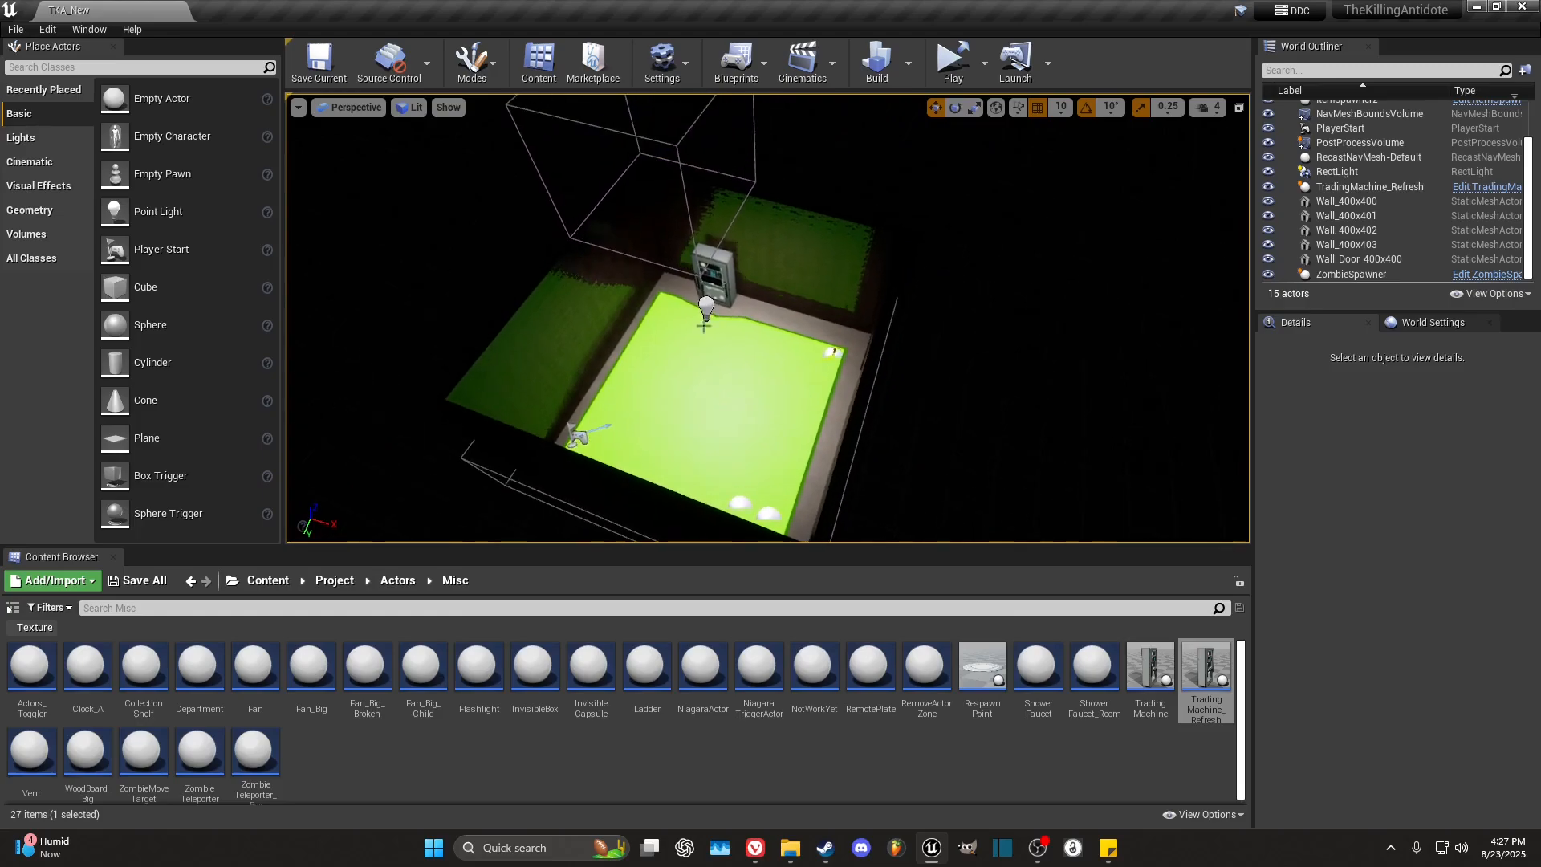
Step: Review the placed post process volume, player start, both item spawners and the light around the room
{"action": "left_click", "coordinate": [674, 146]}
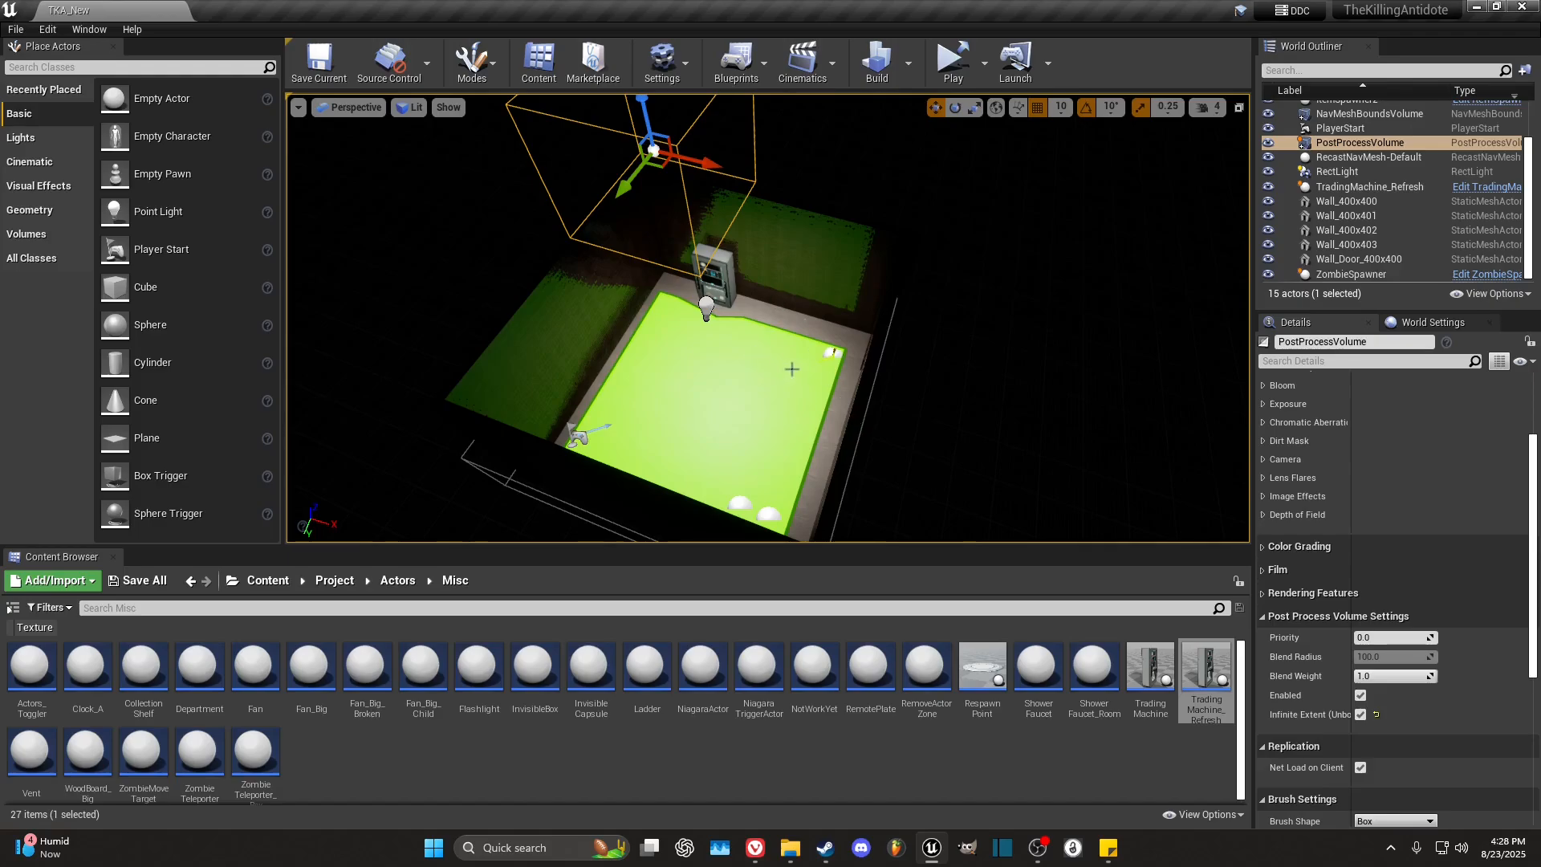
{"action": "right_click_drag", "start_coordinate": [791, 368], "coordinate": [594, 365]}
{"action": "left_click", "coordinate": [751, 260]}
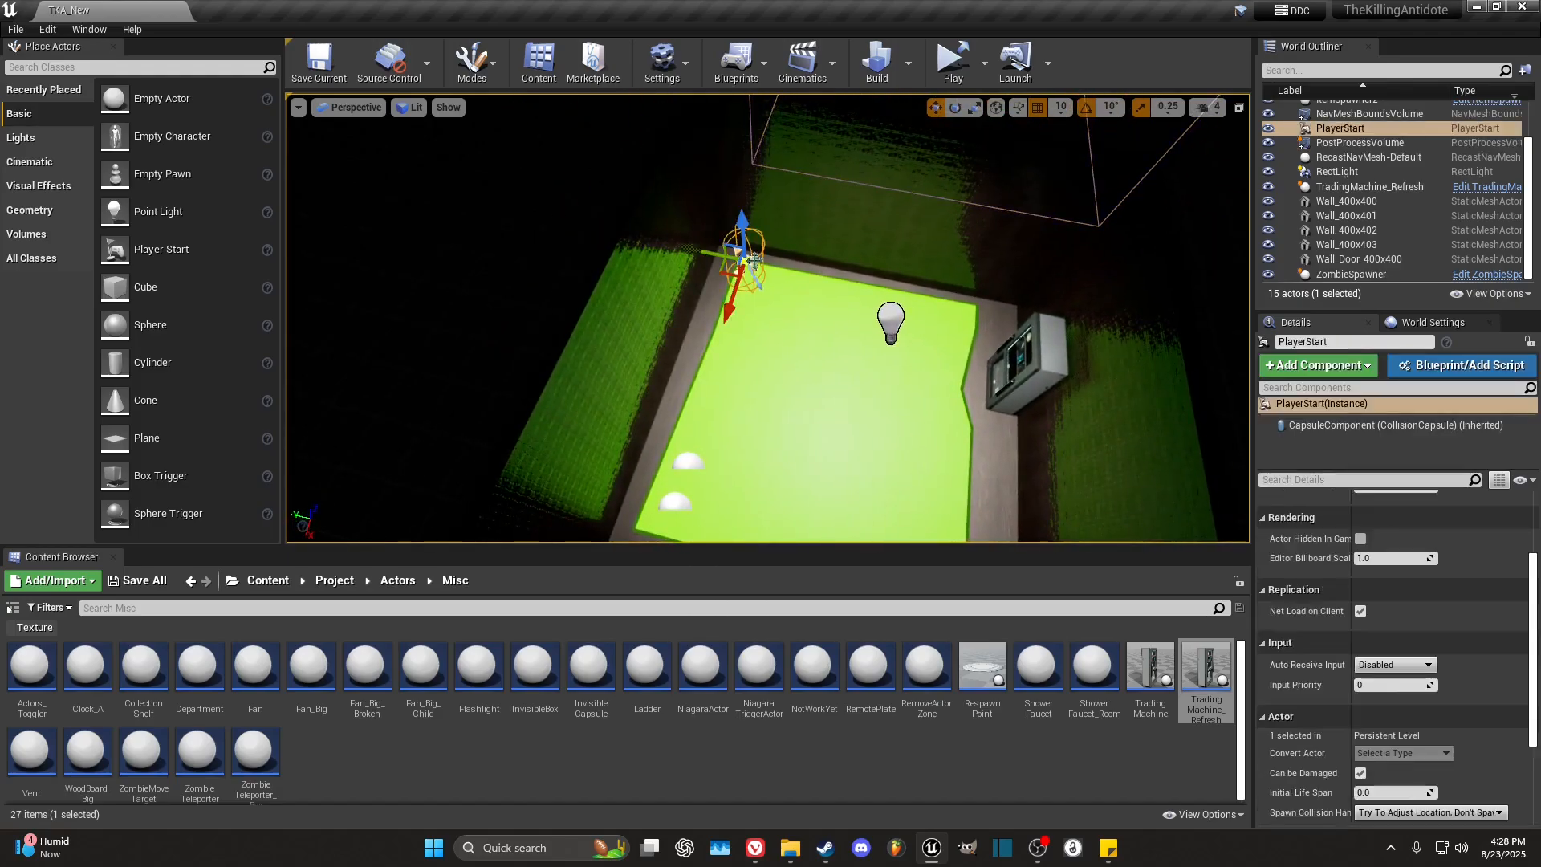
{"action": "right_click_drag", "start_coordinate": [913, 279], "coordinate": [795, 375]}
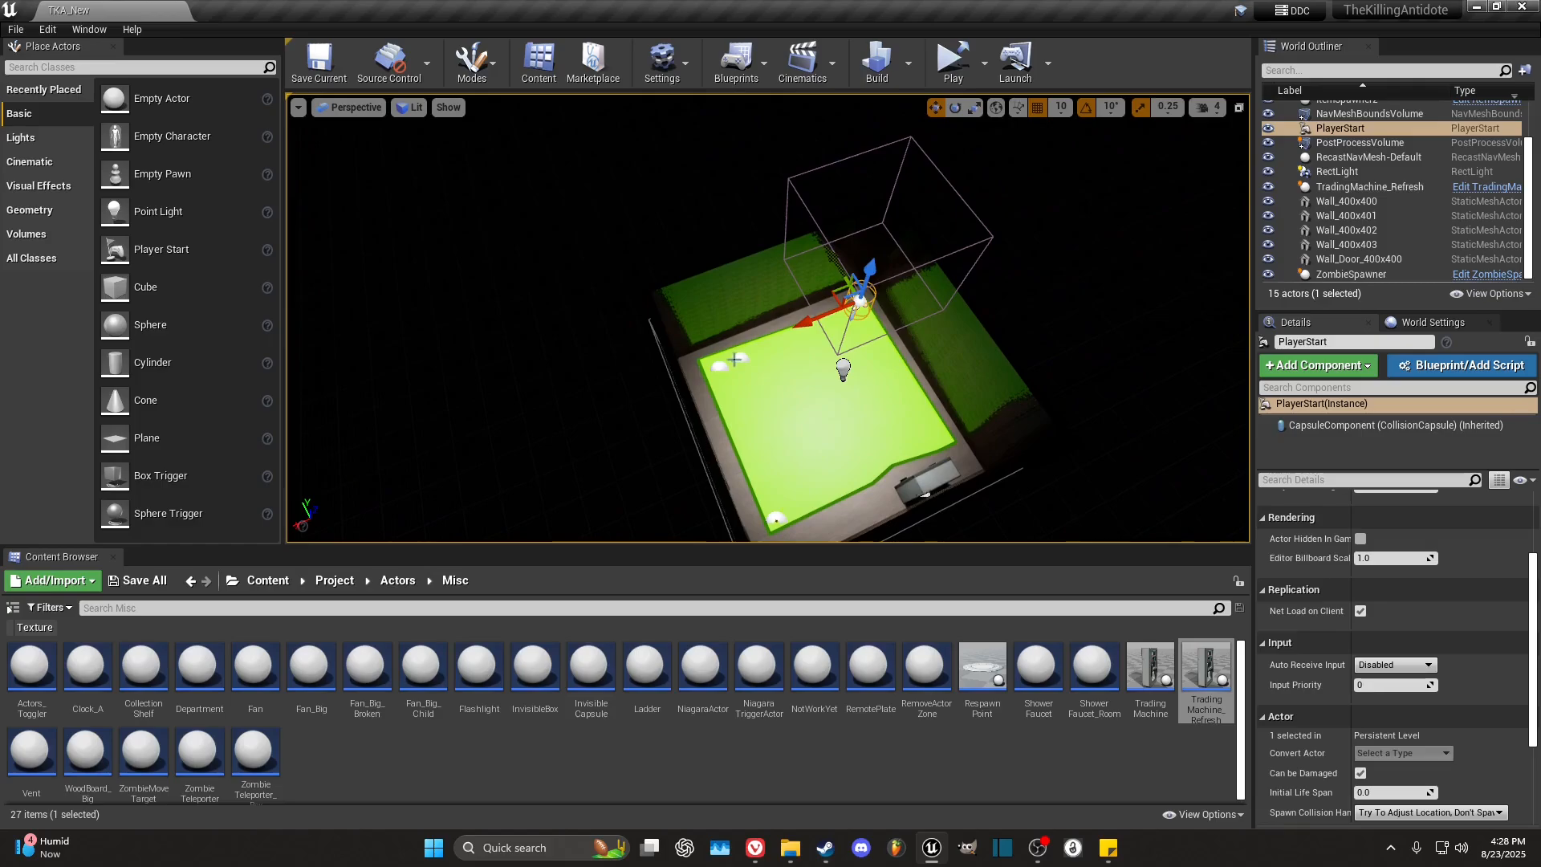
{"action": "left_click", "coordinate": [740, 358]}
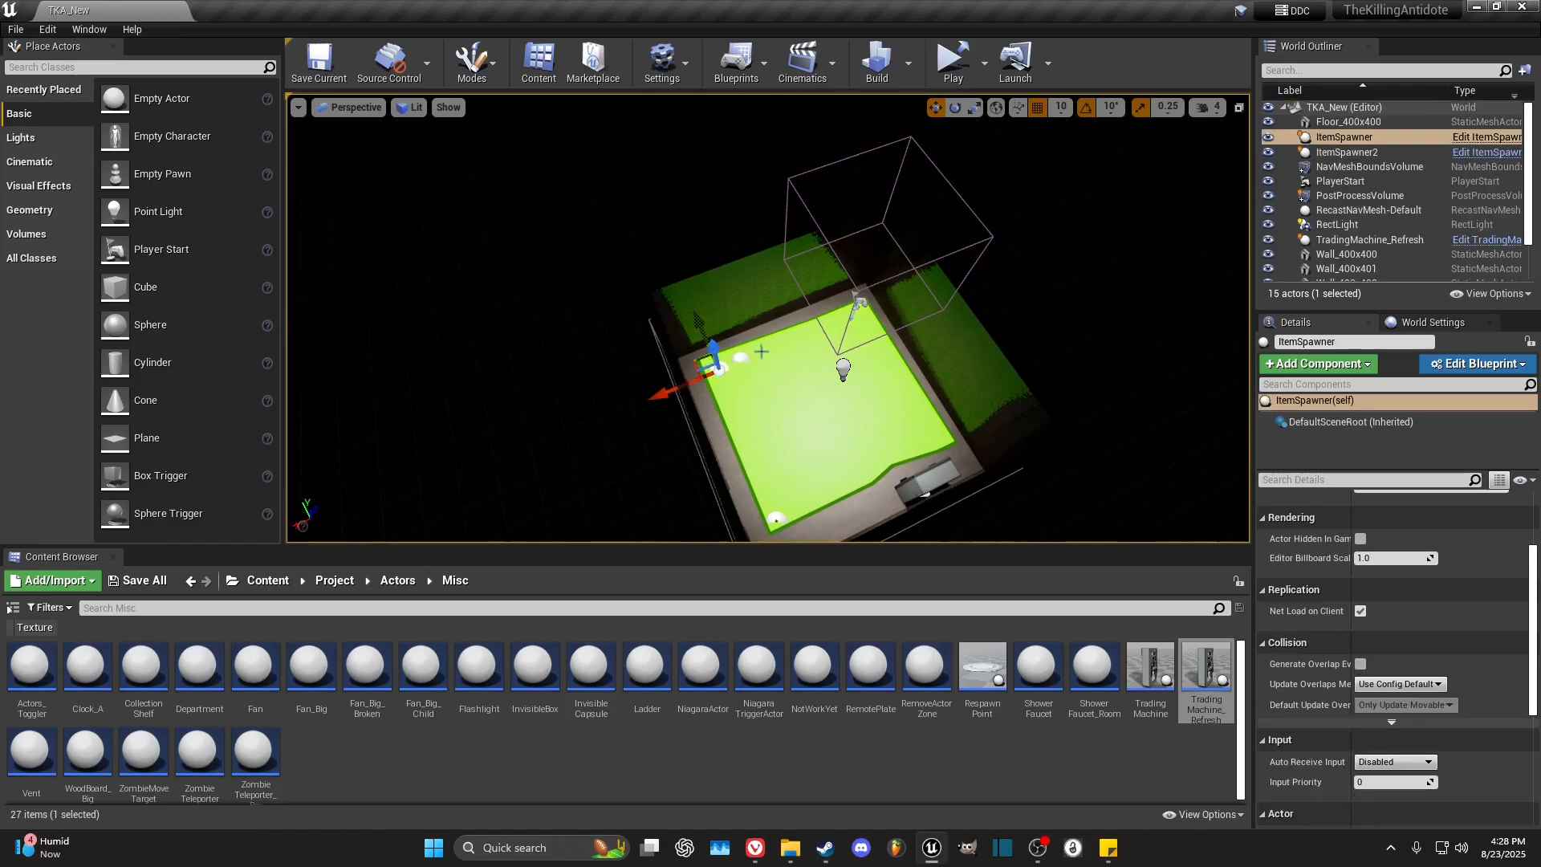
{"action": "left_click", "coordinate": [740, 358]}
{"action": "right_click_drag", "start_coordinate": [740, 358], "coordinate": [879, 345]}
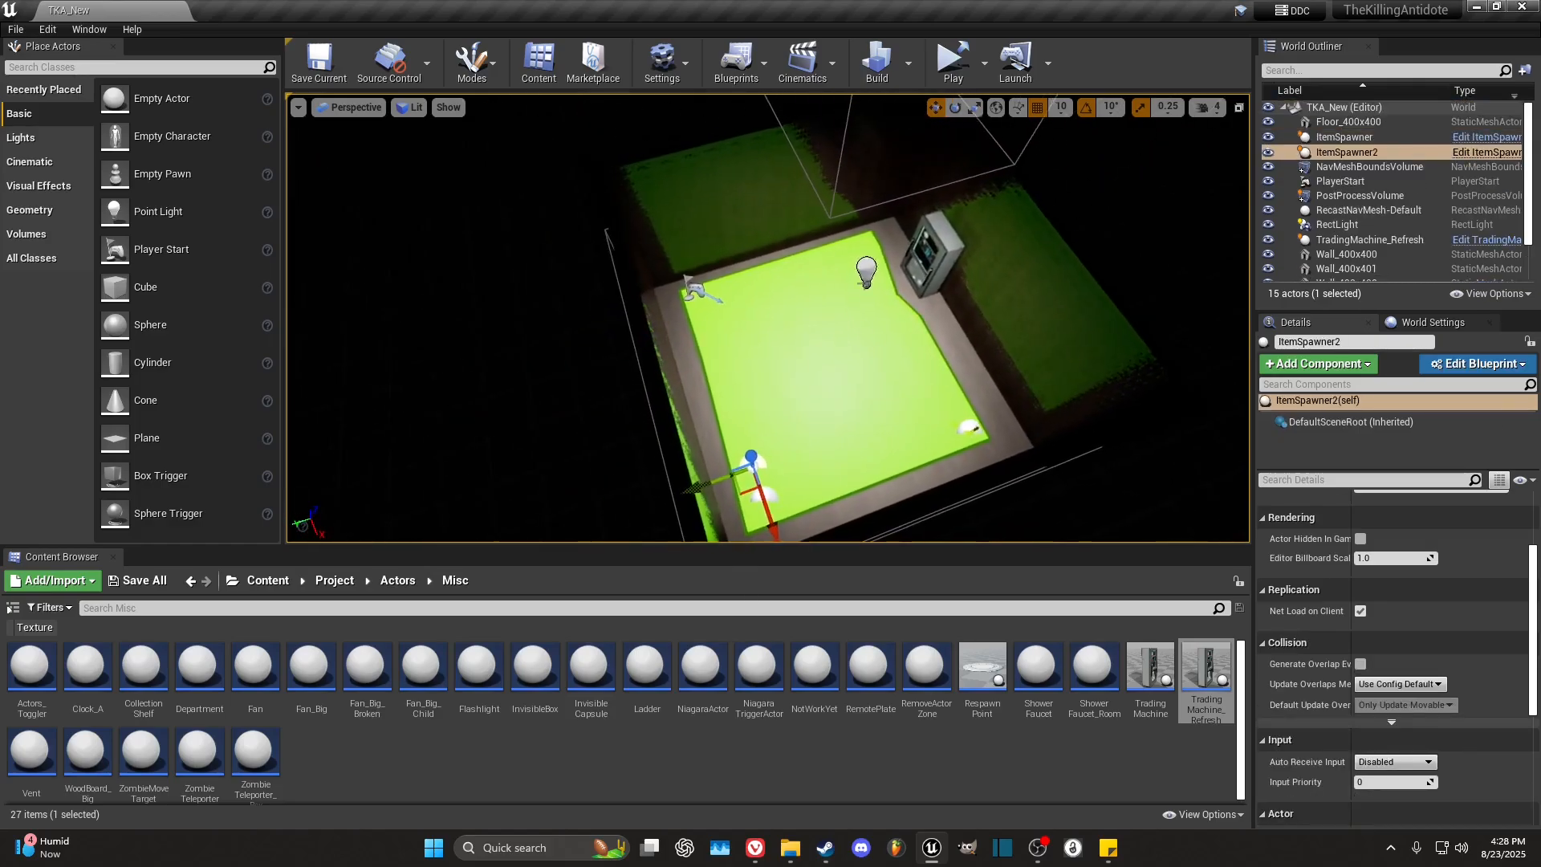
{"action": "left_click", "coordinate": [870, 271]}
{"action": "right_click_drag", "start_coordinate": [773, 411], "coordinate": [744, 424]}
{"action": "left_click", "coordinate": [741, 424]}
{"action": "mouse_move", "coordinate": [847, 425]}
{"action": "right_mouse_down"}
{"action": "mouse_move", "coordinate": [932, 409]}
{"action": "mouse_move", "coordinate": [835, 426]}
{"action": "mouse_move", "coordinate": [867, 422]}
{"action": "right_mouse_up"}
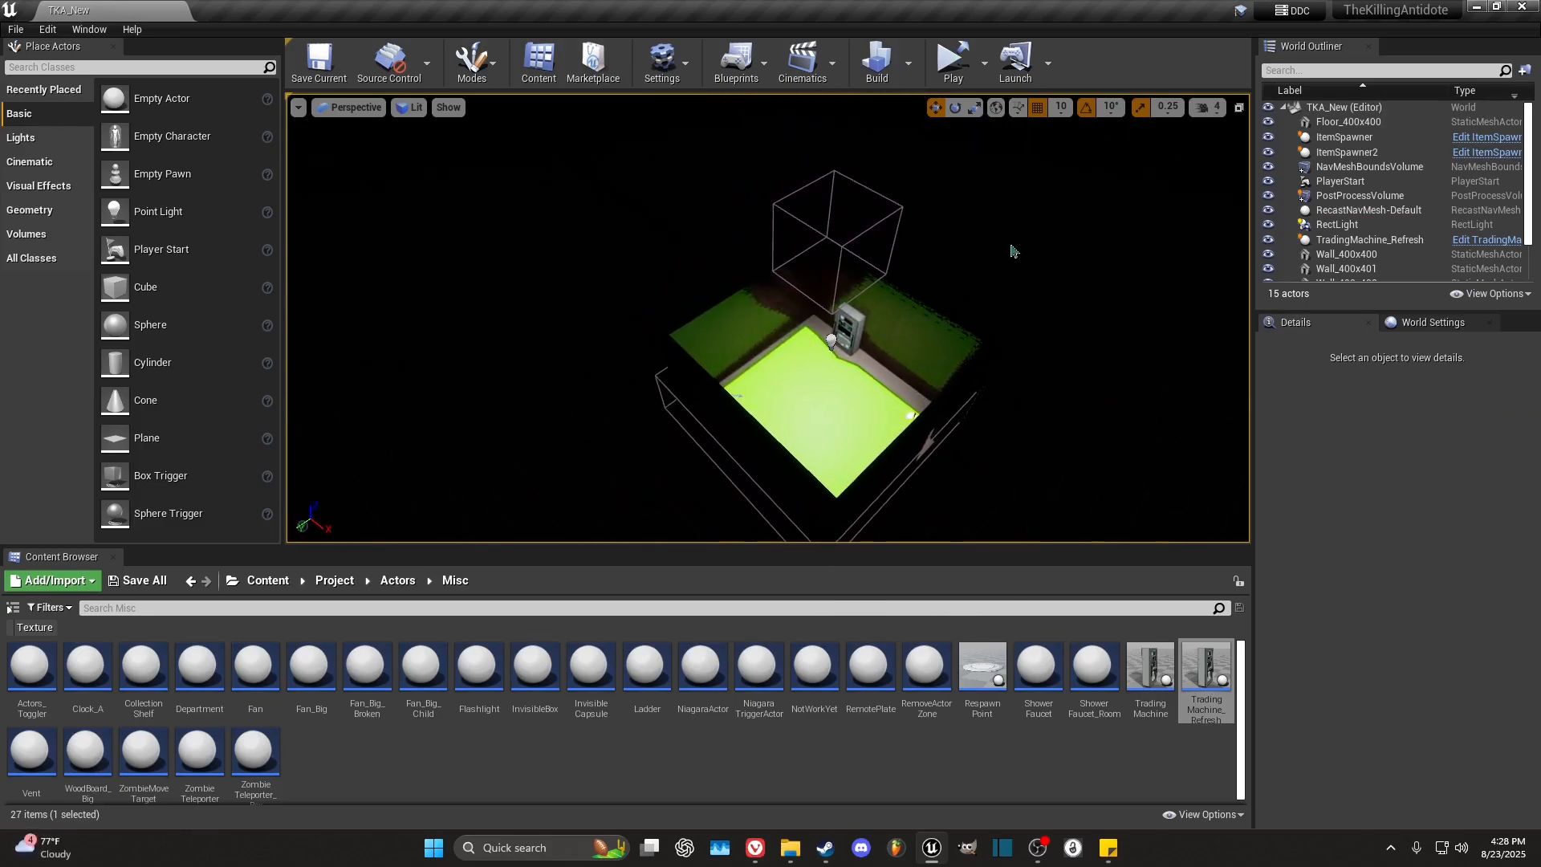
Step: Check the Chunk ID of the TKA_New_13 asset label in the Mod/TKA_New folder, then save and close the label
{"action": "left_click", "coordinate": [334, 580]}
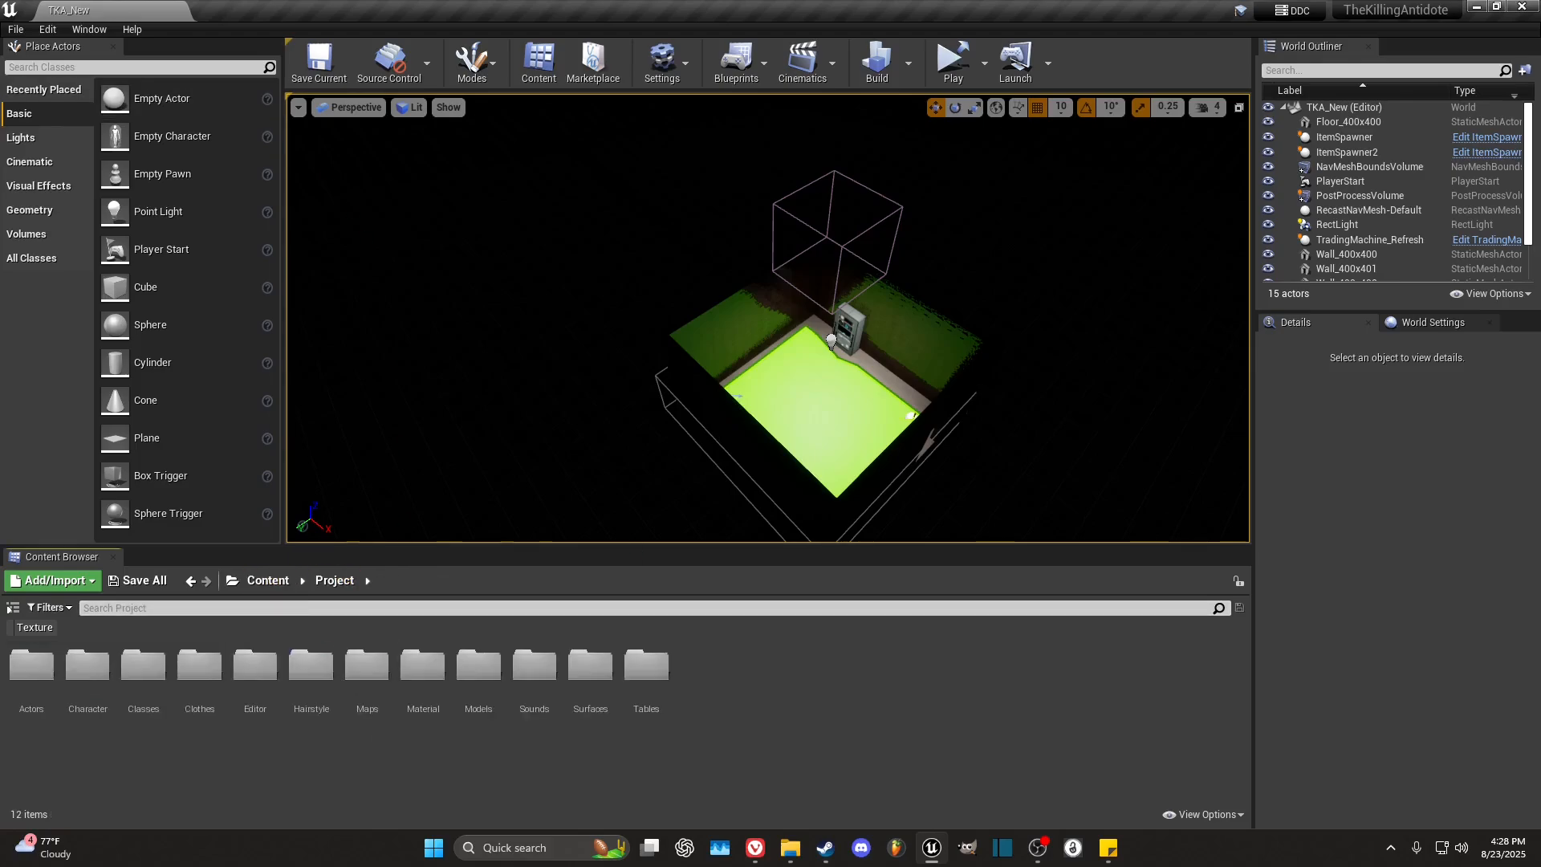
{"action": "left_click", "coordinate": [16, 29]}
{"action": "left_click", "coordinate": [267, 579]}
{"action": "double_click", "coordinate": [590, 671]}
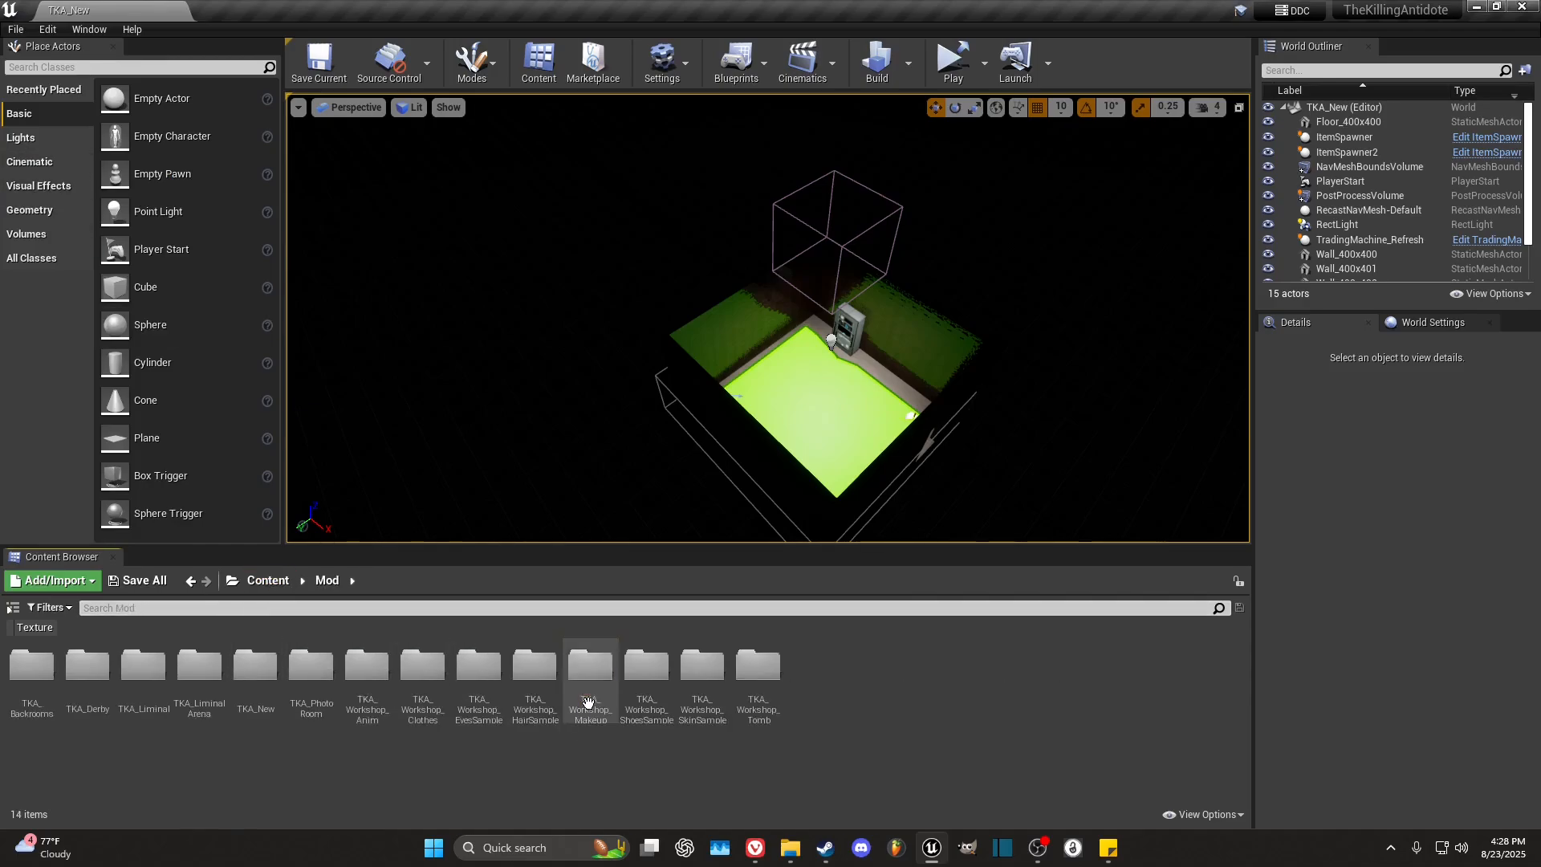
{"action": "double_click", "coordinate": [273, 683]}
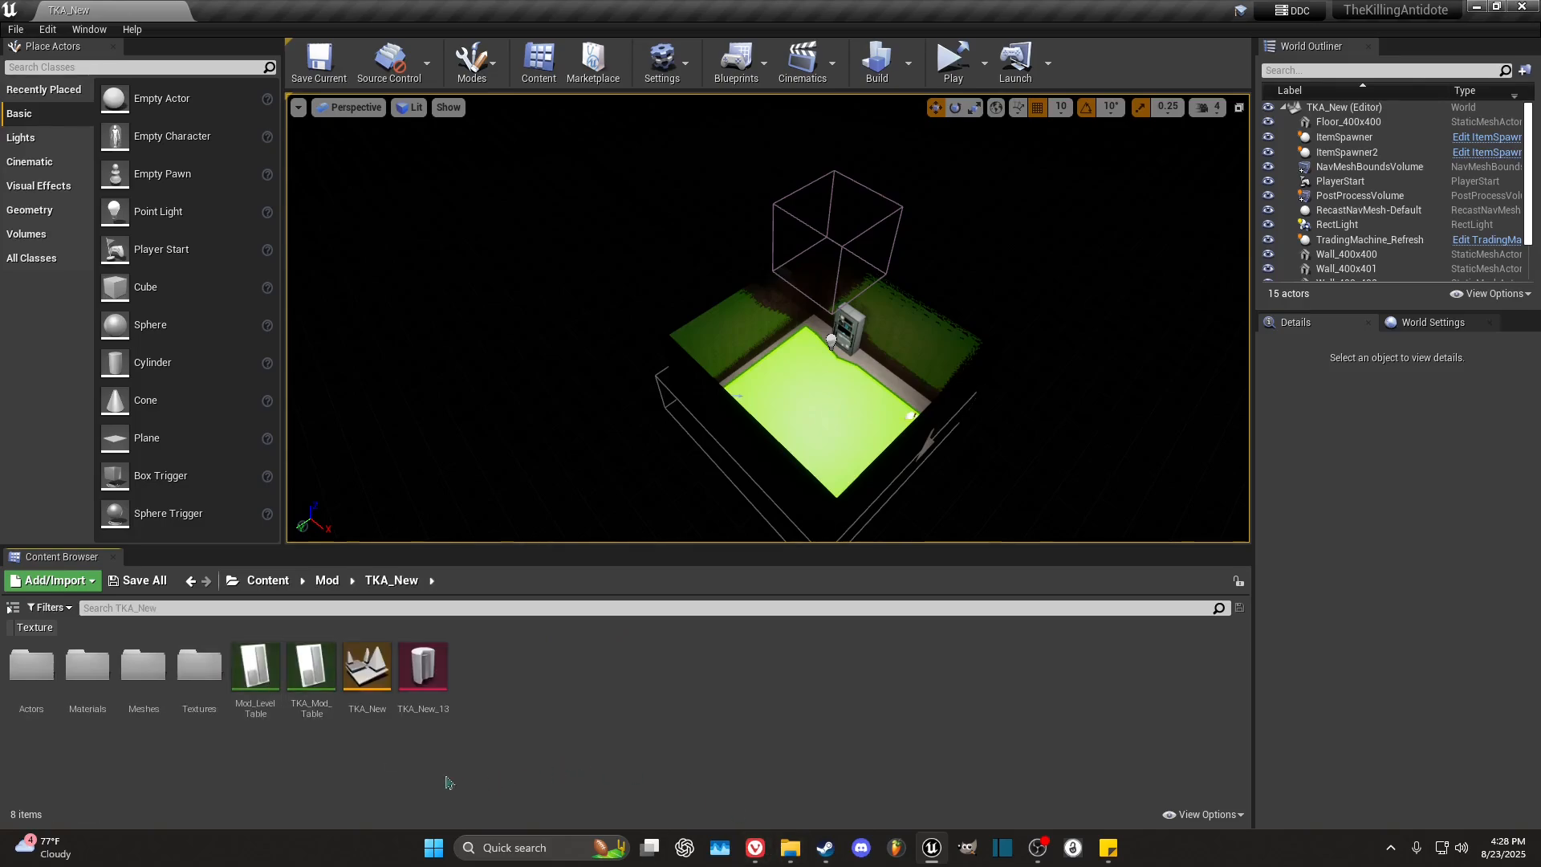
{"action": "double_click", "coordinate": [421, 698]}
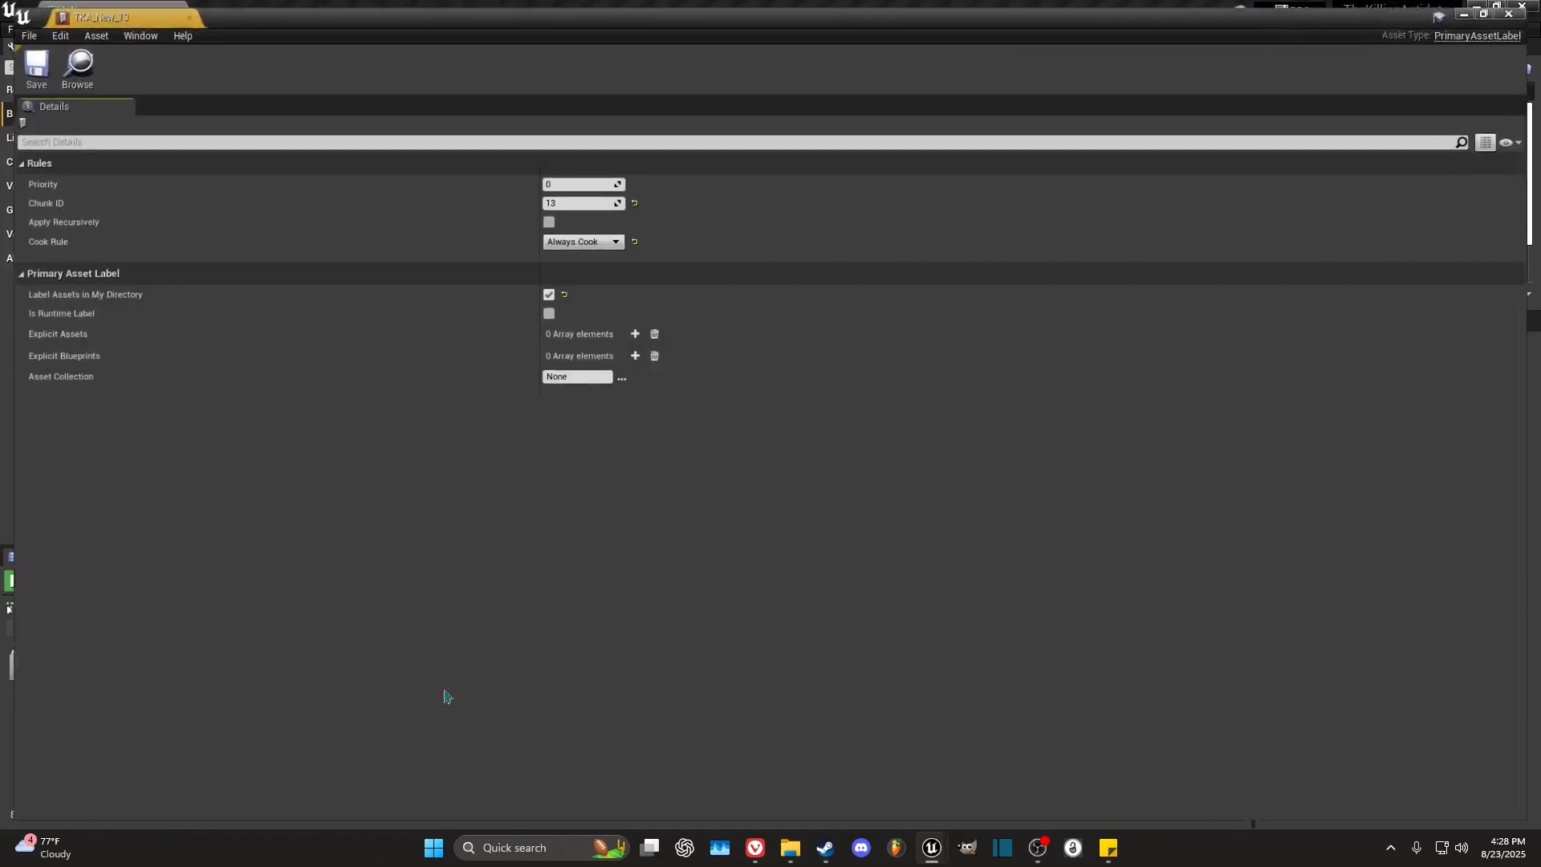
{"action": "left_click", "coordinate": [571, 201]}
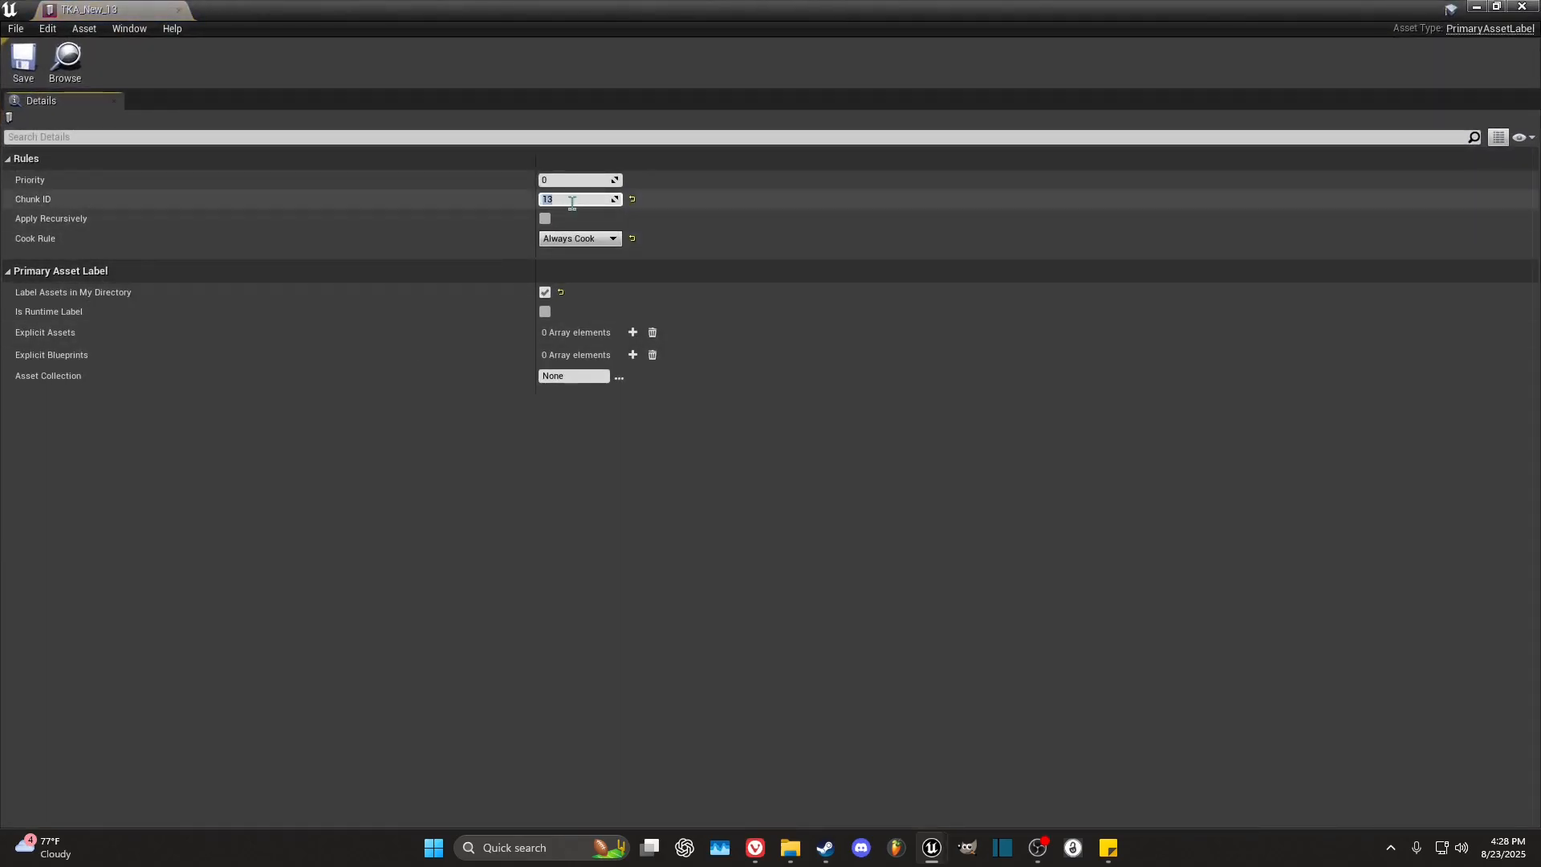
{"action": "left_click", "coordinate": [27, 65]}
{"action": "left_click", "coordinate": [1523, 6]}
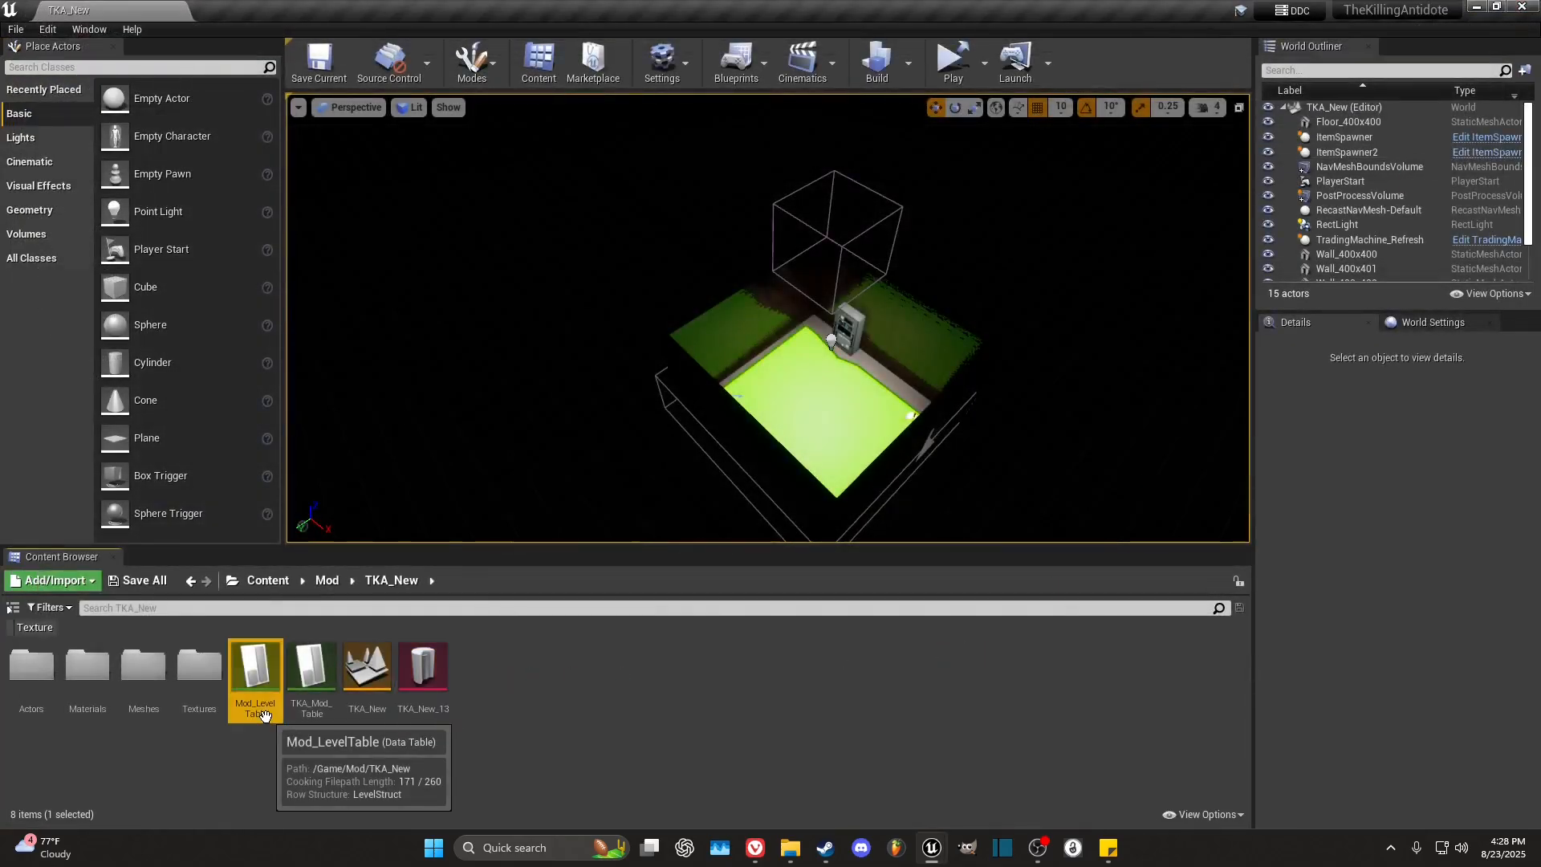
Step: Review the TKA_New row in Mod_LevelTable, checking its caption, content and Path against the level's name, and close the table
{"action": "double_click", "coordinate": [256, 670]}
{"action": "left_click", "coordinate": [389, 379]}
{"action": "left_click", "coordinate": [58, 161]}
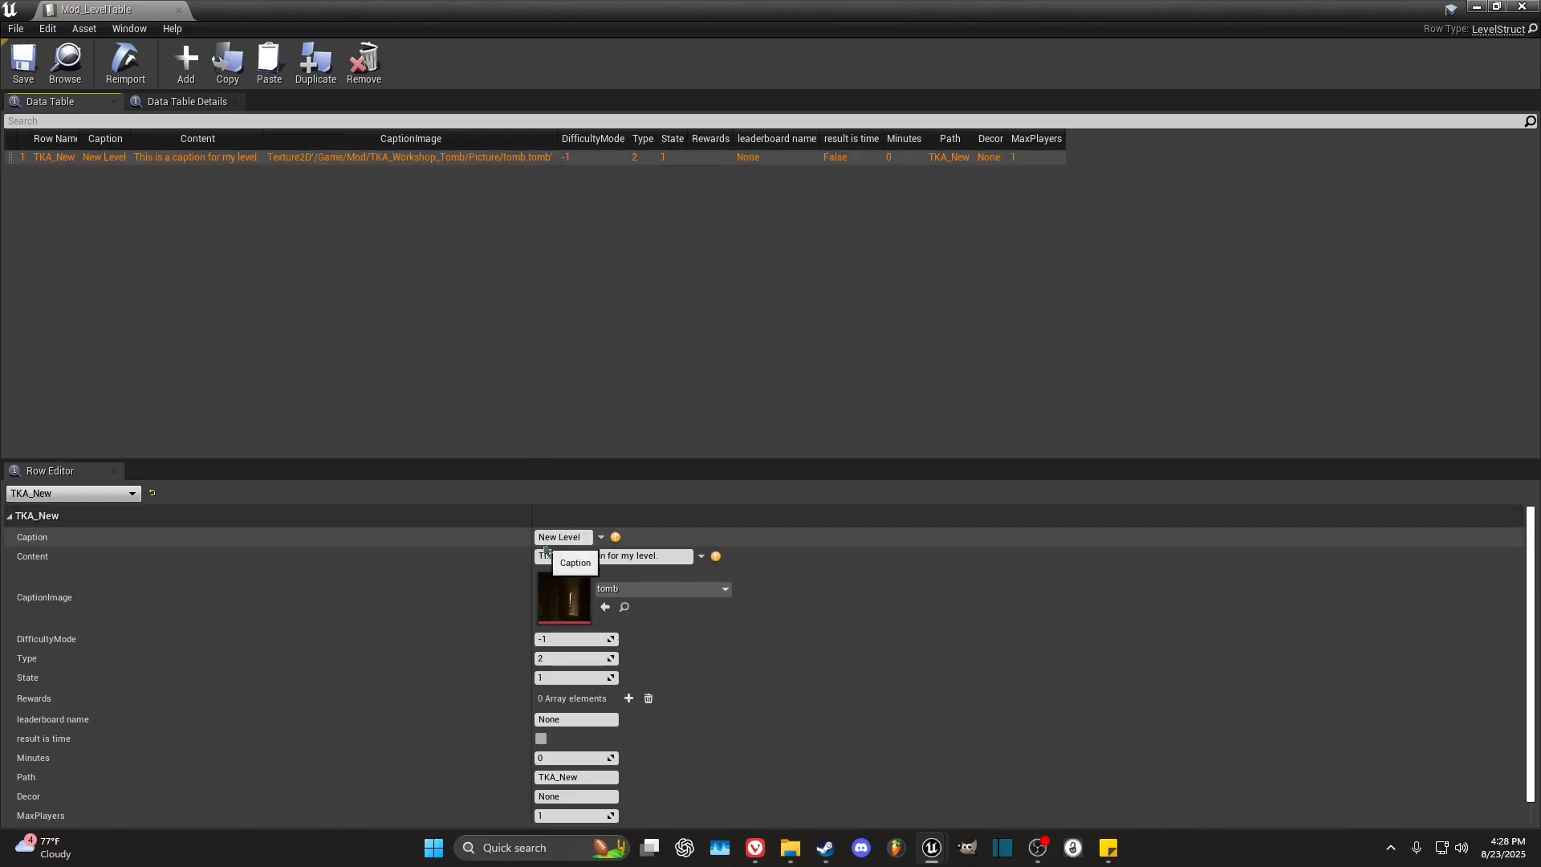
{"action": "scroll", "coordinate": [435, 683], "scroll_direction": "down", "scroll_amount": 1}
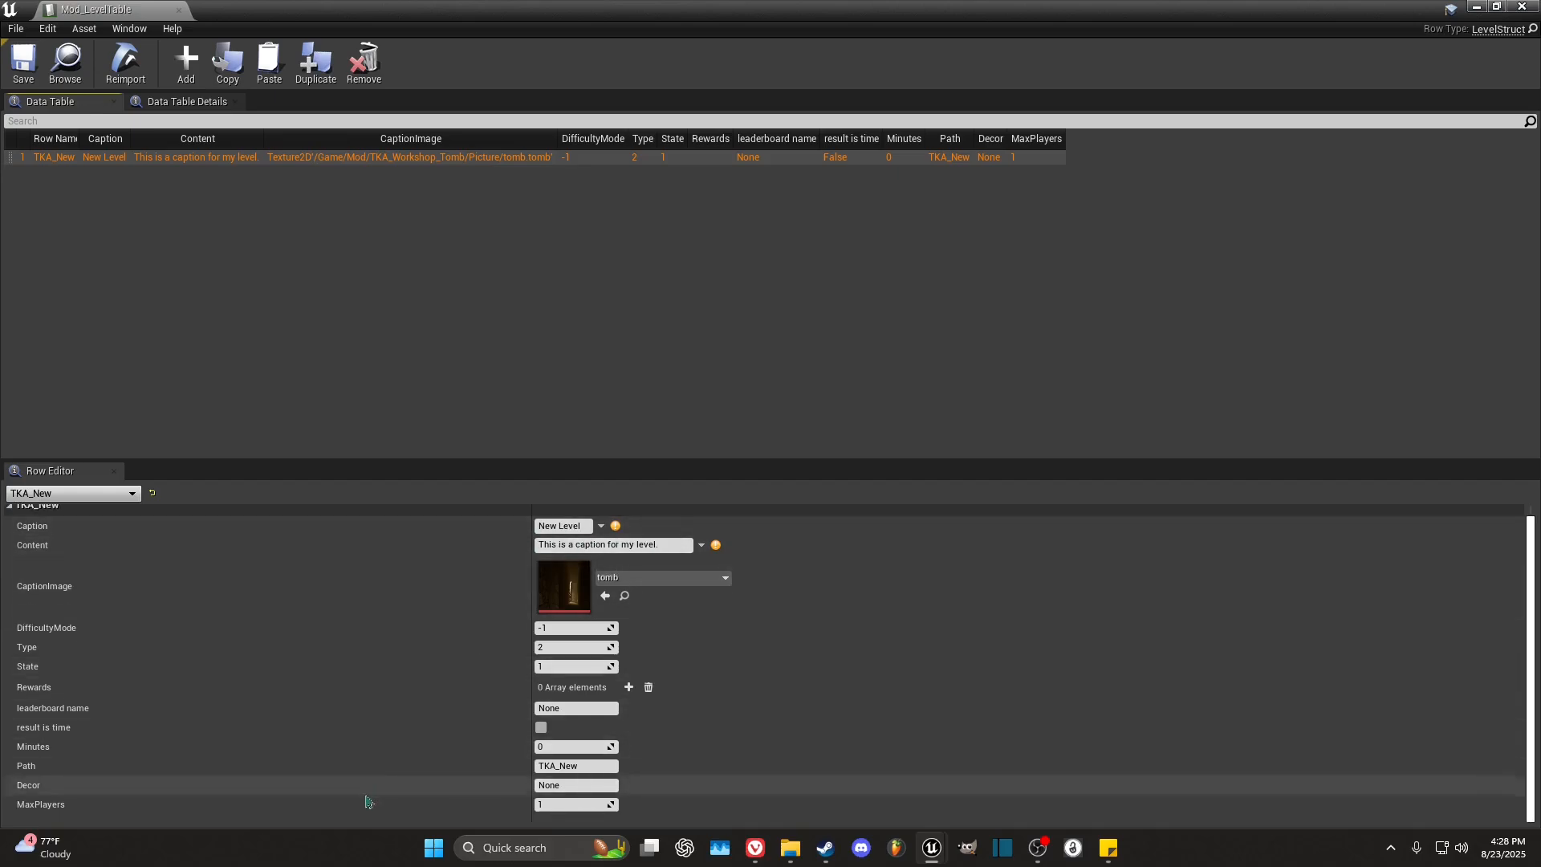
{"action": "left_click", "coordinate": [606, 767]}
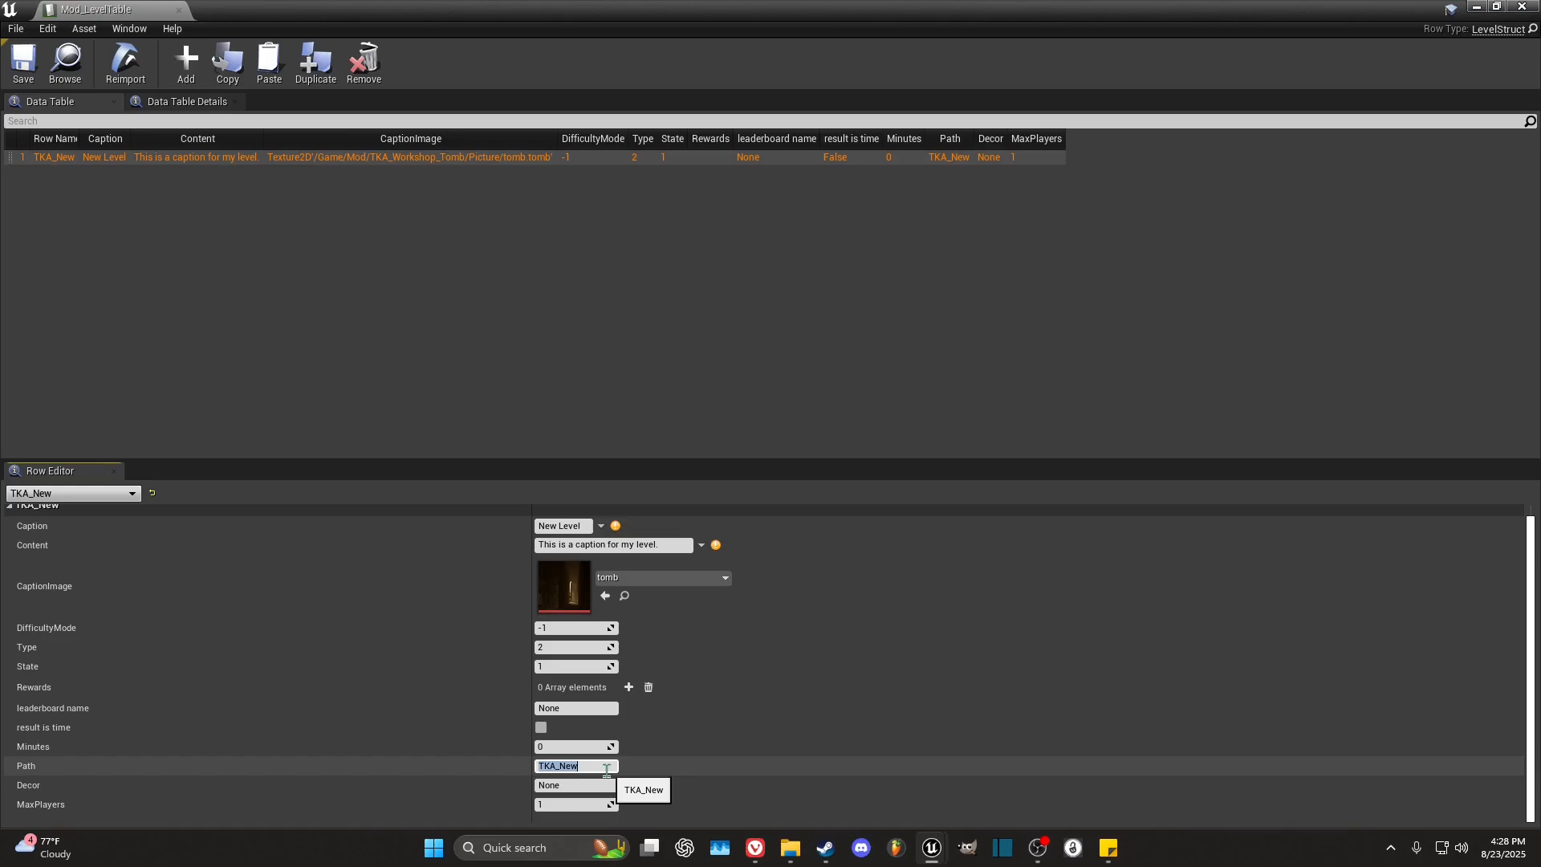
{"action": "left_click", "coordinate": [606, 767]}
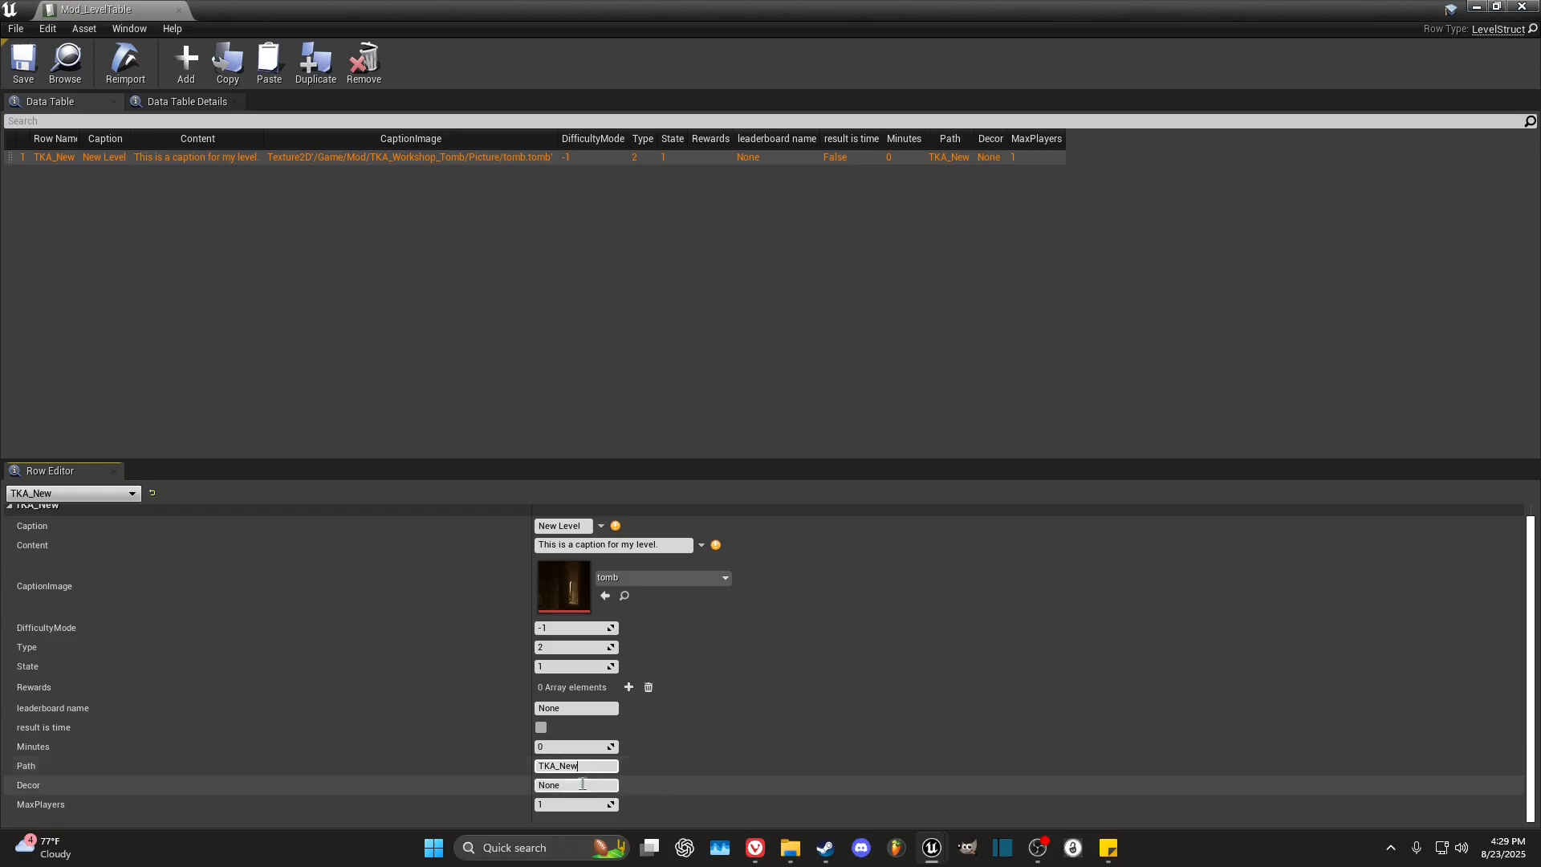
{"action": "left_click", "coordinate": [1523, 7]}
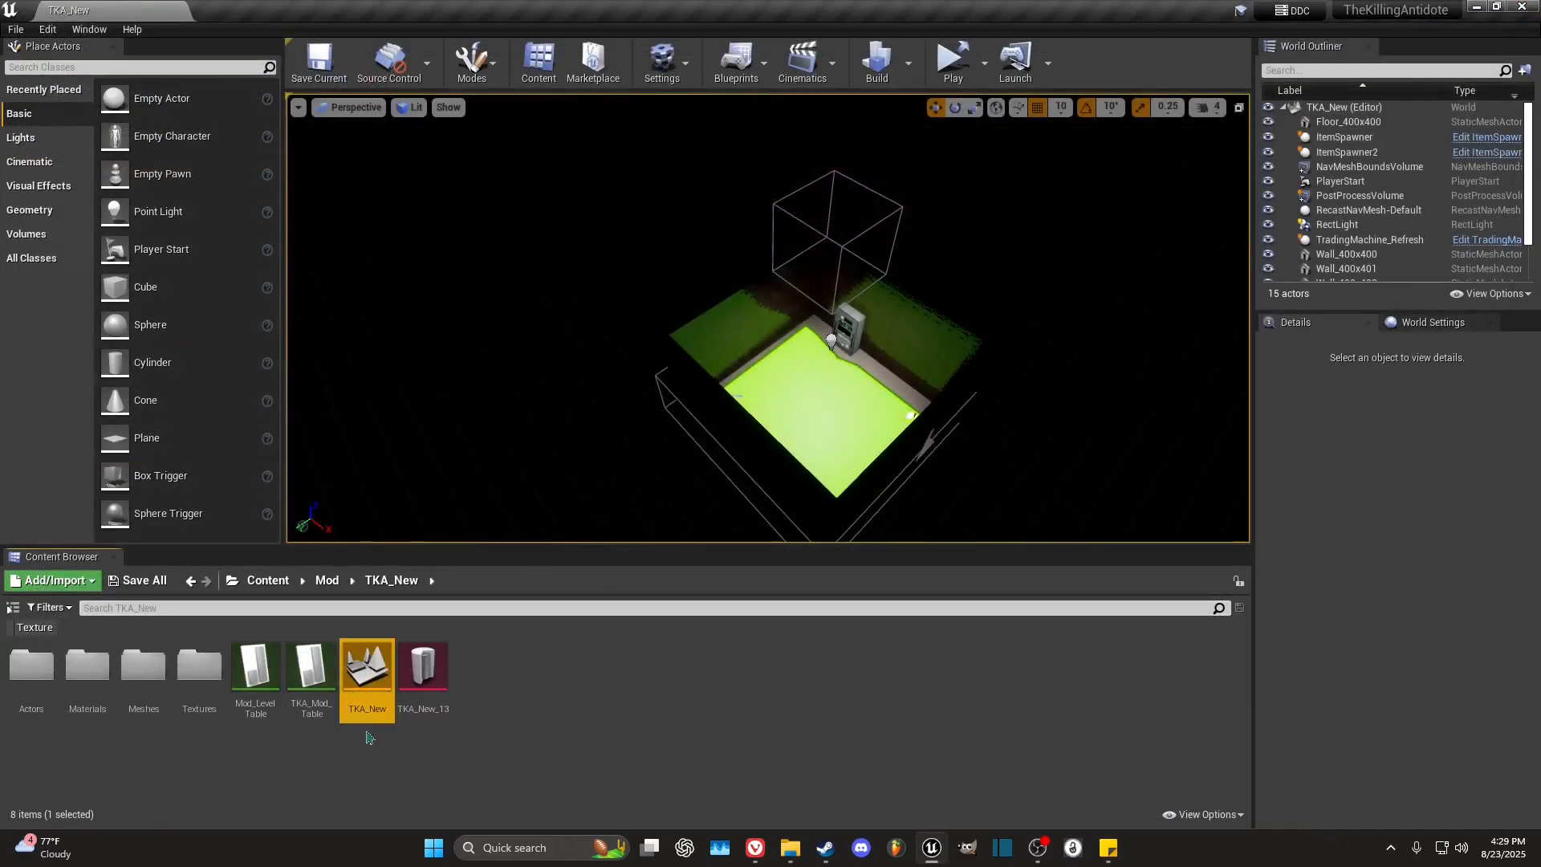
Step: Check the Path of the TKA_New row in Mod_LevelTable, then save and close the table
{"action": "double_click", "coordinate": [256, 665]}
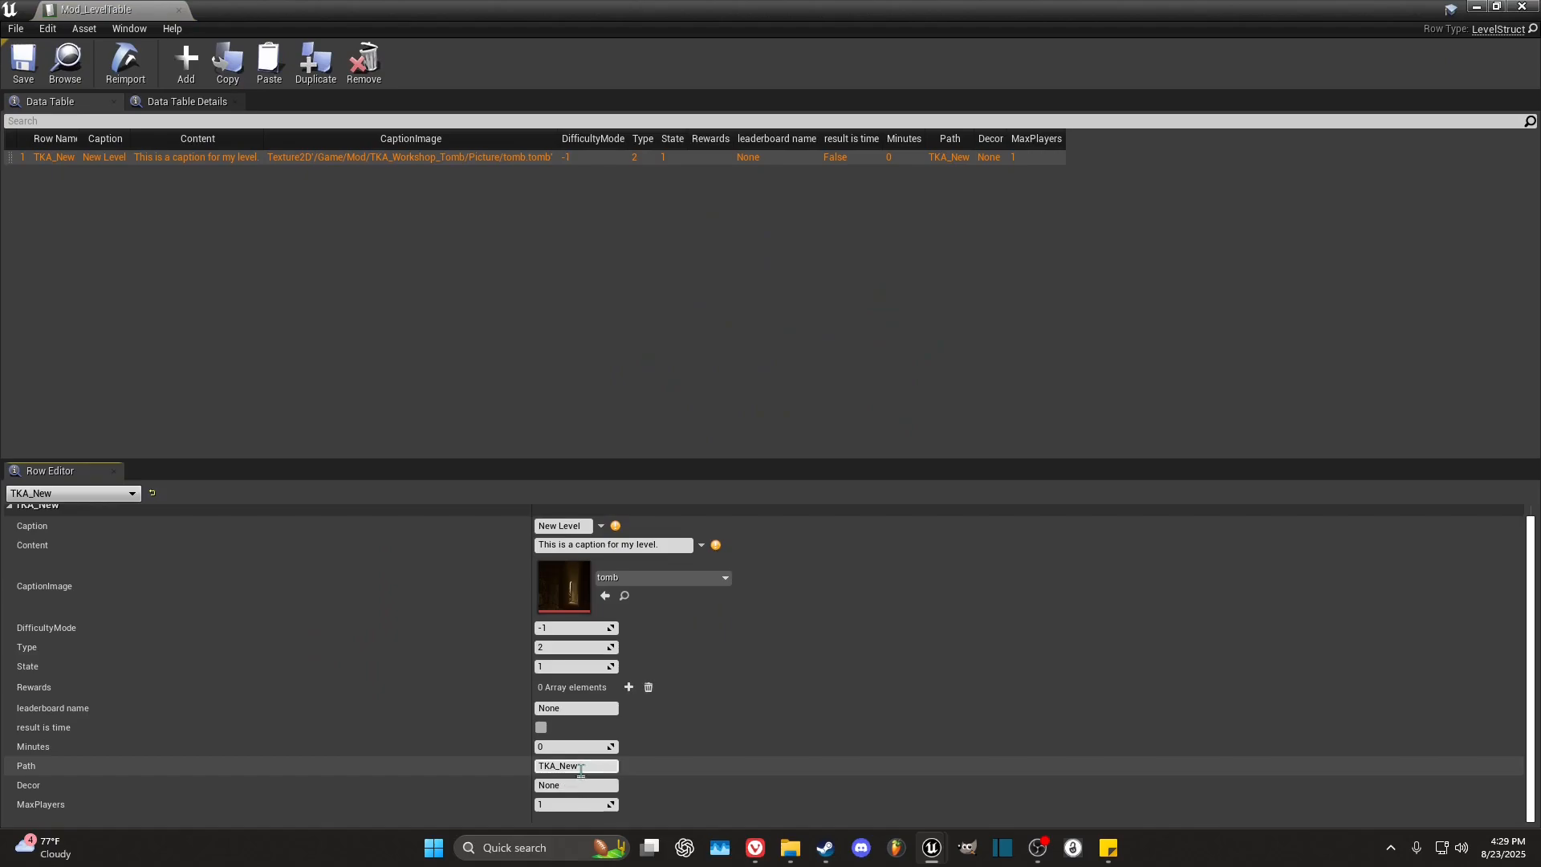
{"action": "left_click", "coordinate": [579, 766]}
{"action": "scroll", "coordinate": [643, 610], "scroll_direction": "up", "scroll_amount": 1}
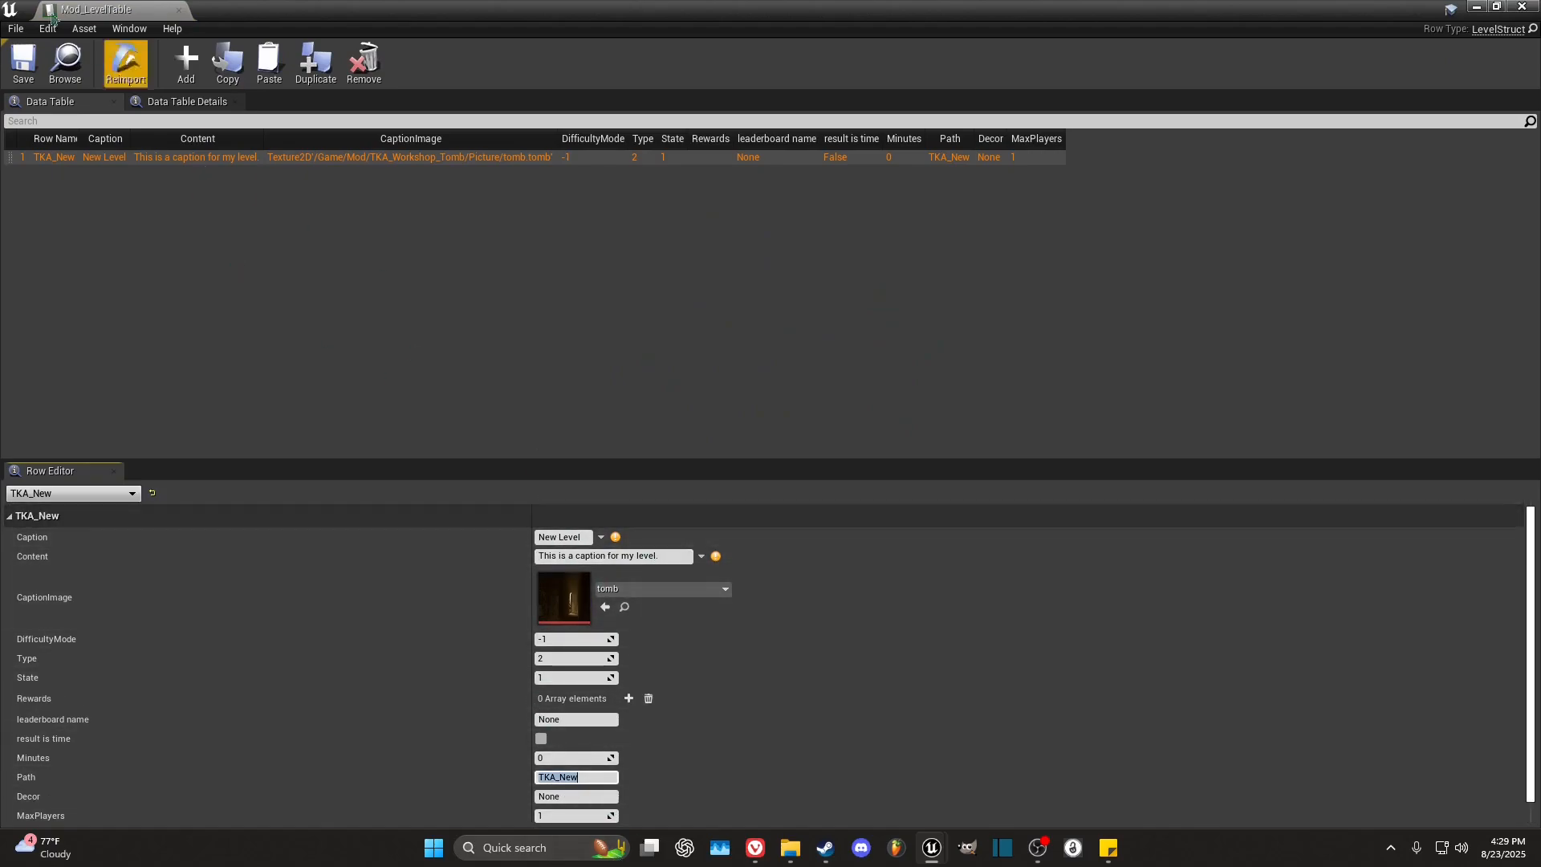
{"action": "left_click", "coordinate": [23, 64]}
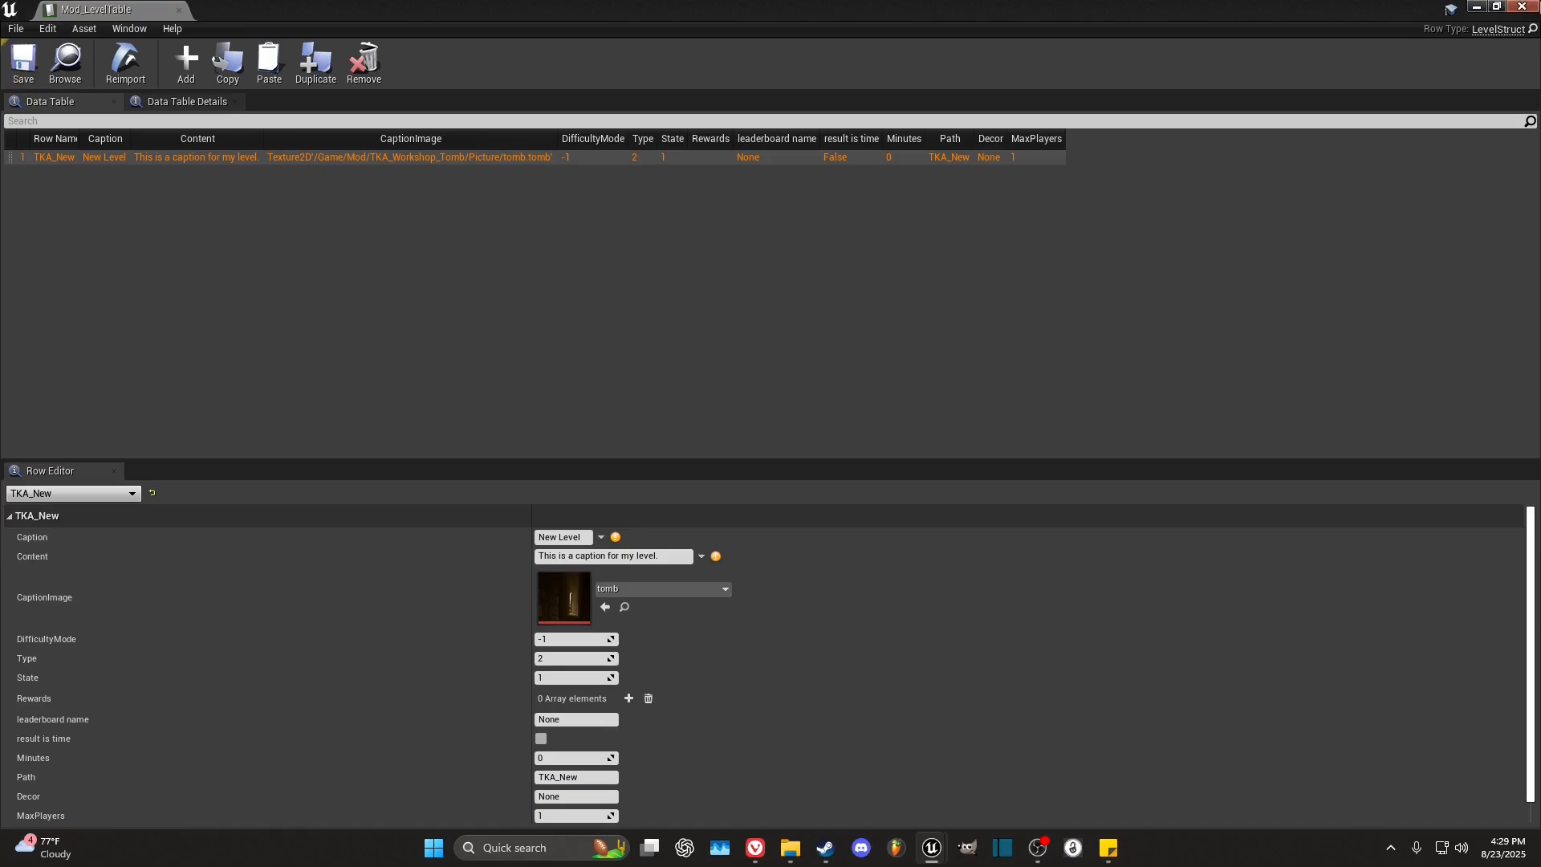
{"action": "left_click", "coordinate": [1523, 6]}
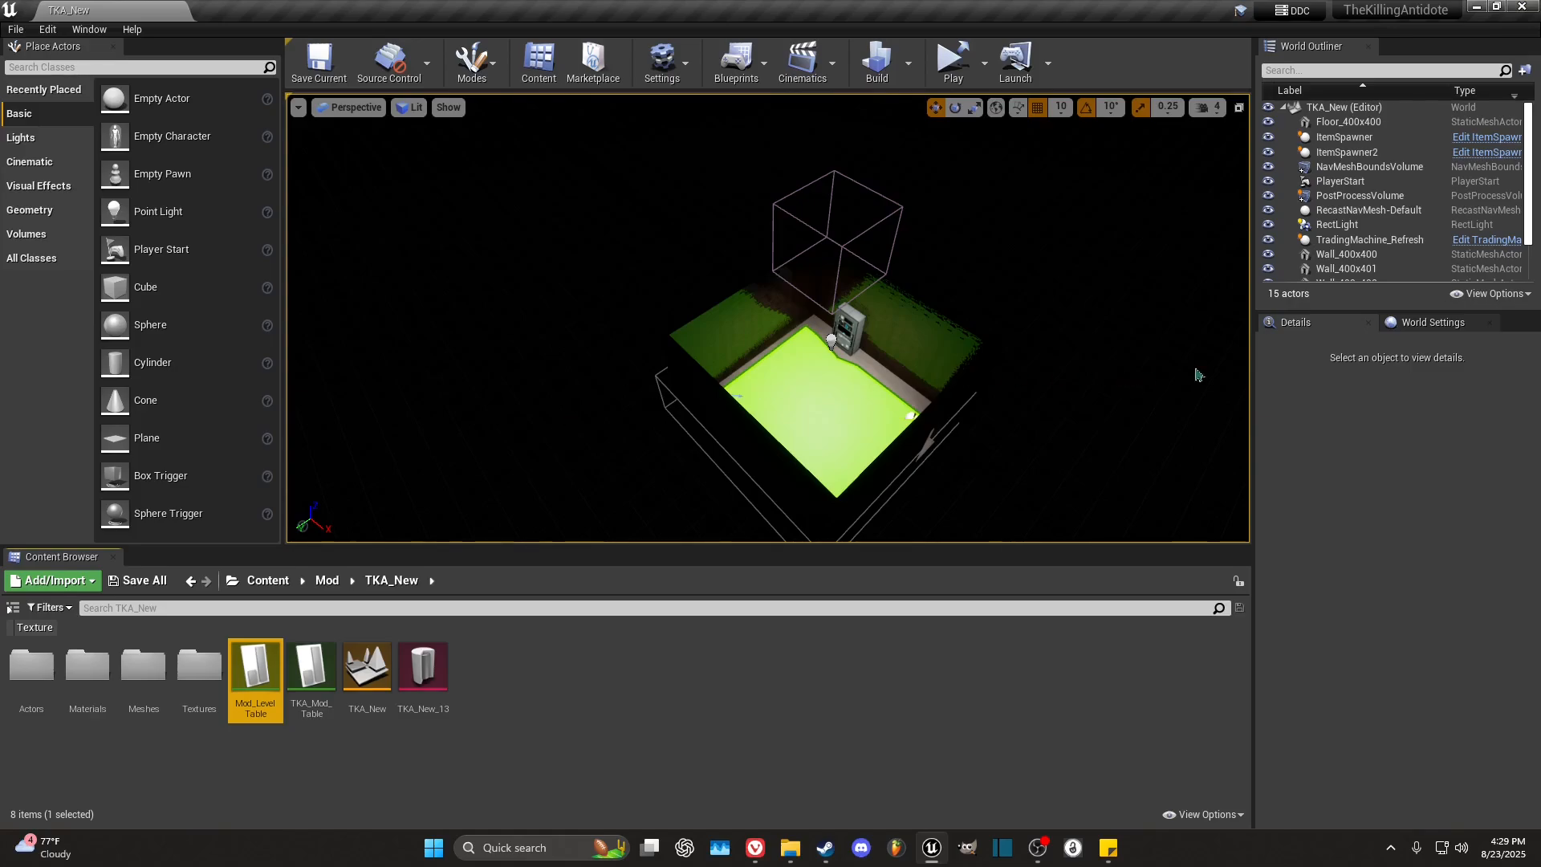
Step: Check the GameMode Override in the level's World Settings, keeping Time_GameMode_Challenge
{"action": "left_click", "coordinate": [1391, 325]}
{"action": "left_click", "coordinate": [1405, 442]}
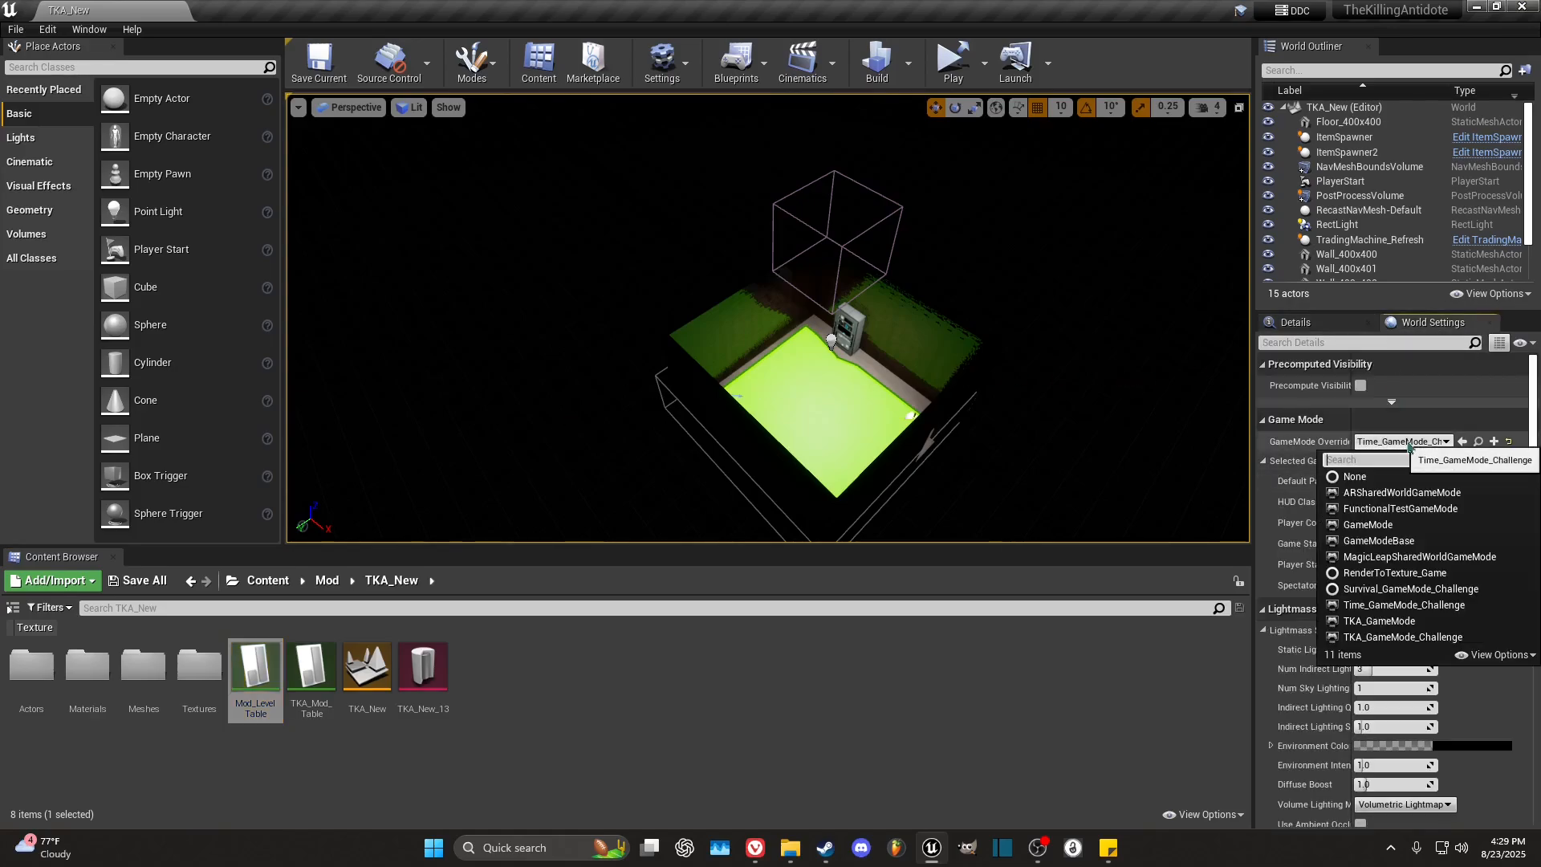
{"action": "left_click", "coordinate": [1408, 443]}
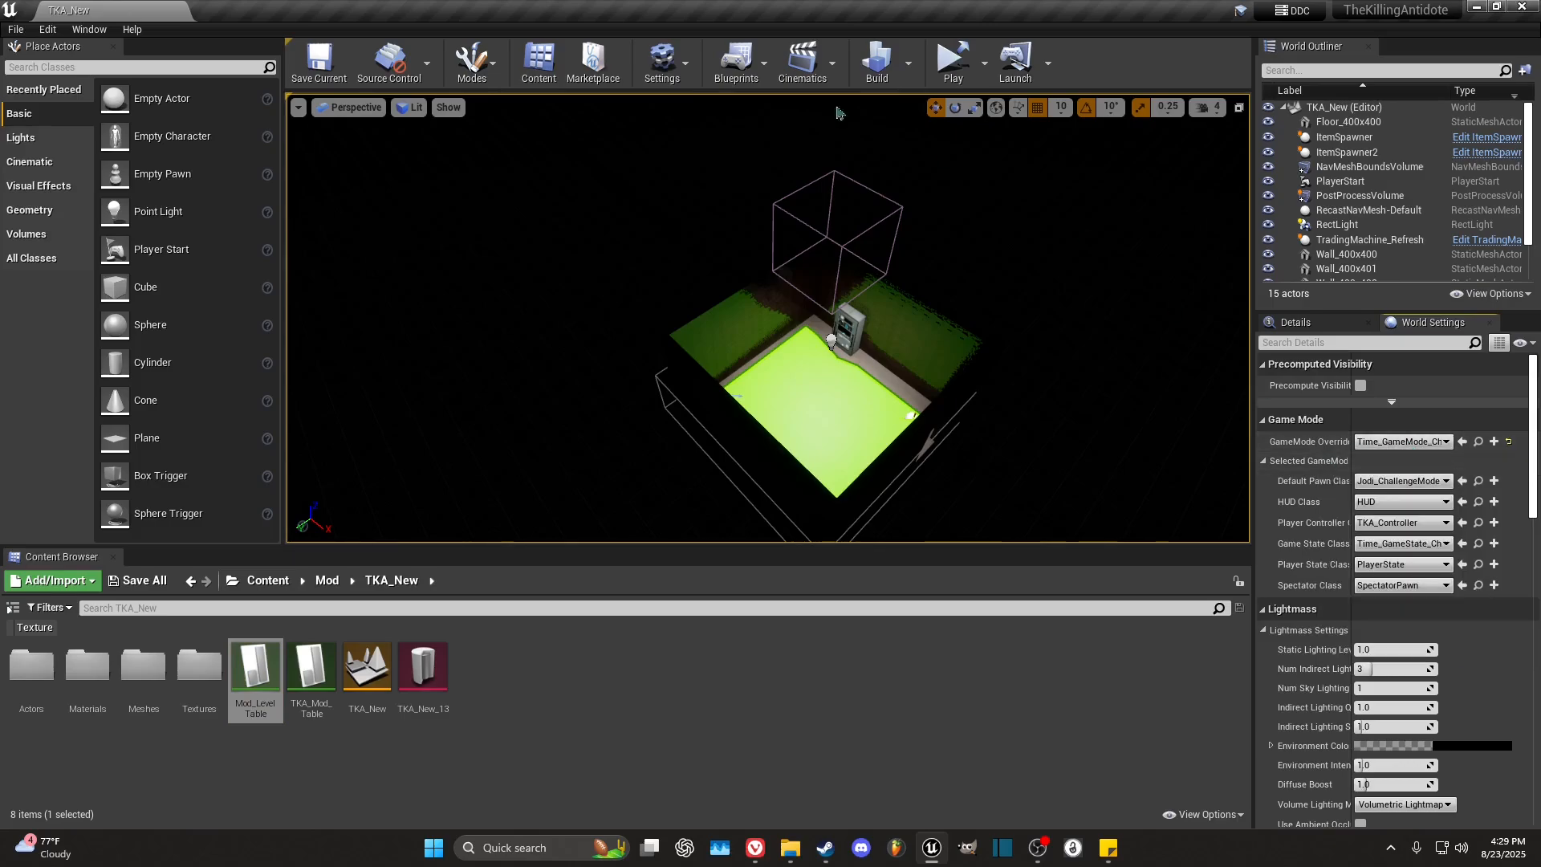
Step: Build the TKA_New level, close the map check log, and save all changes
{"action": "left_click", "coordinate": [17, 30]}
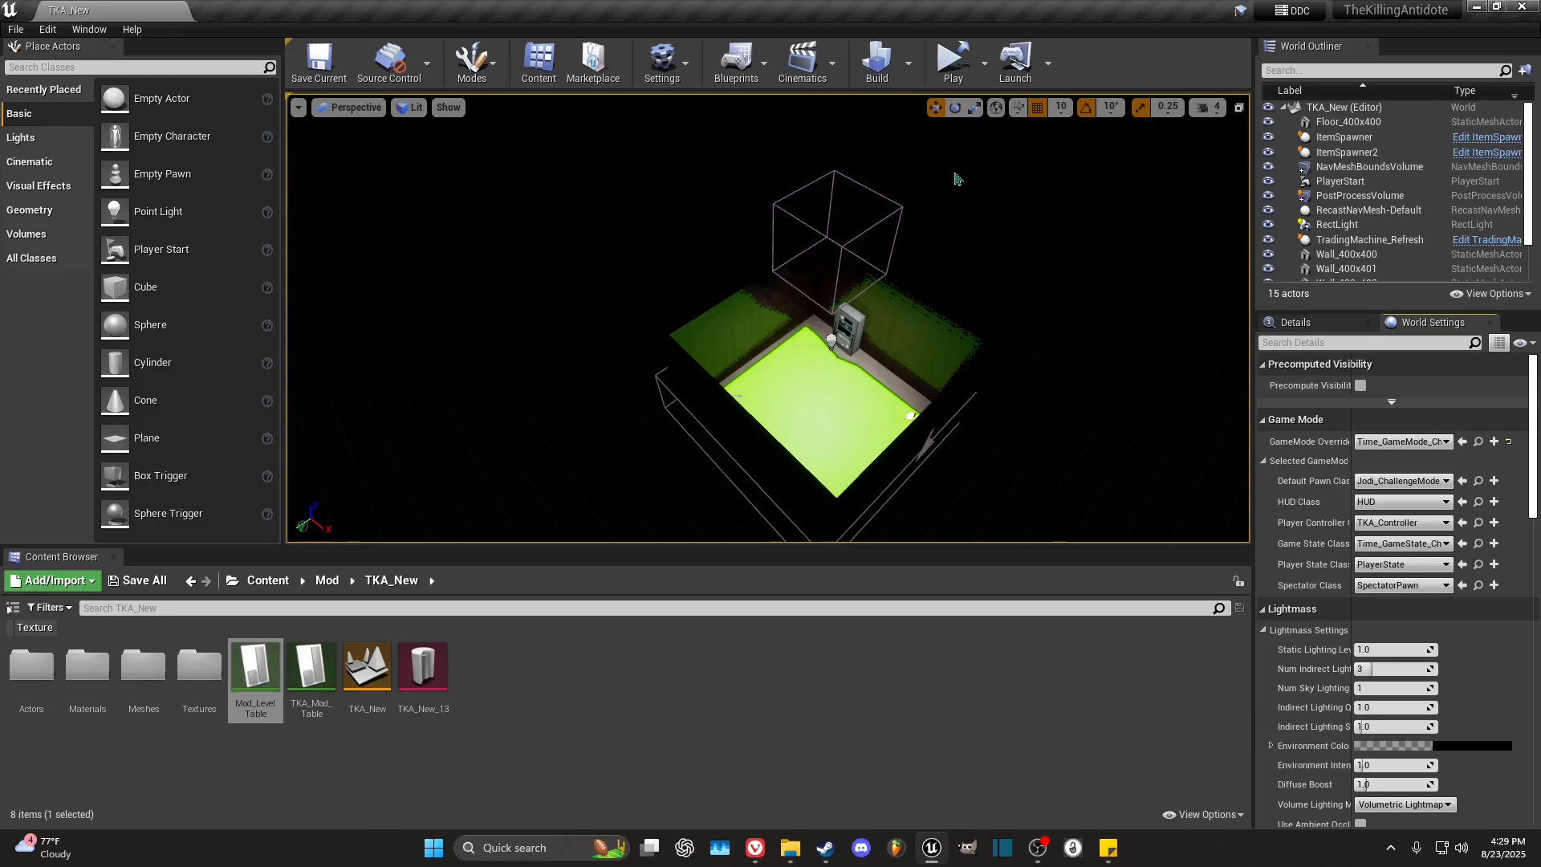
{"action": "left_click", "coordinate": [878, 68]}
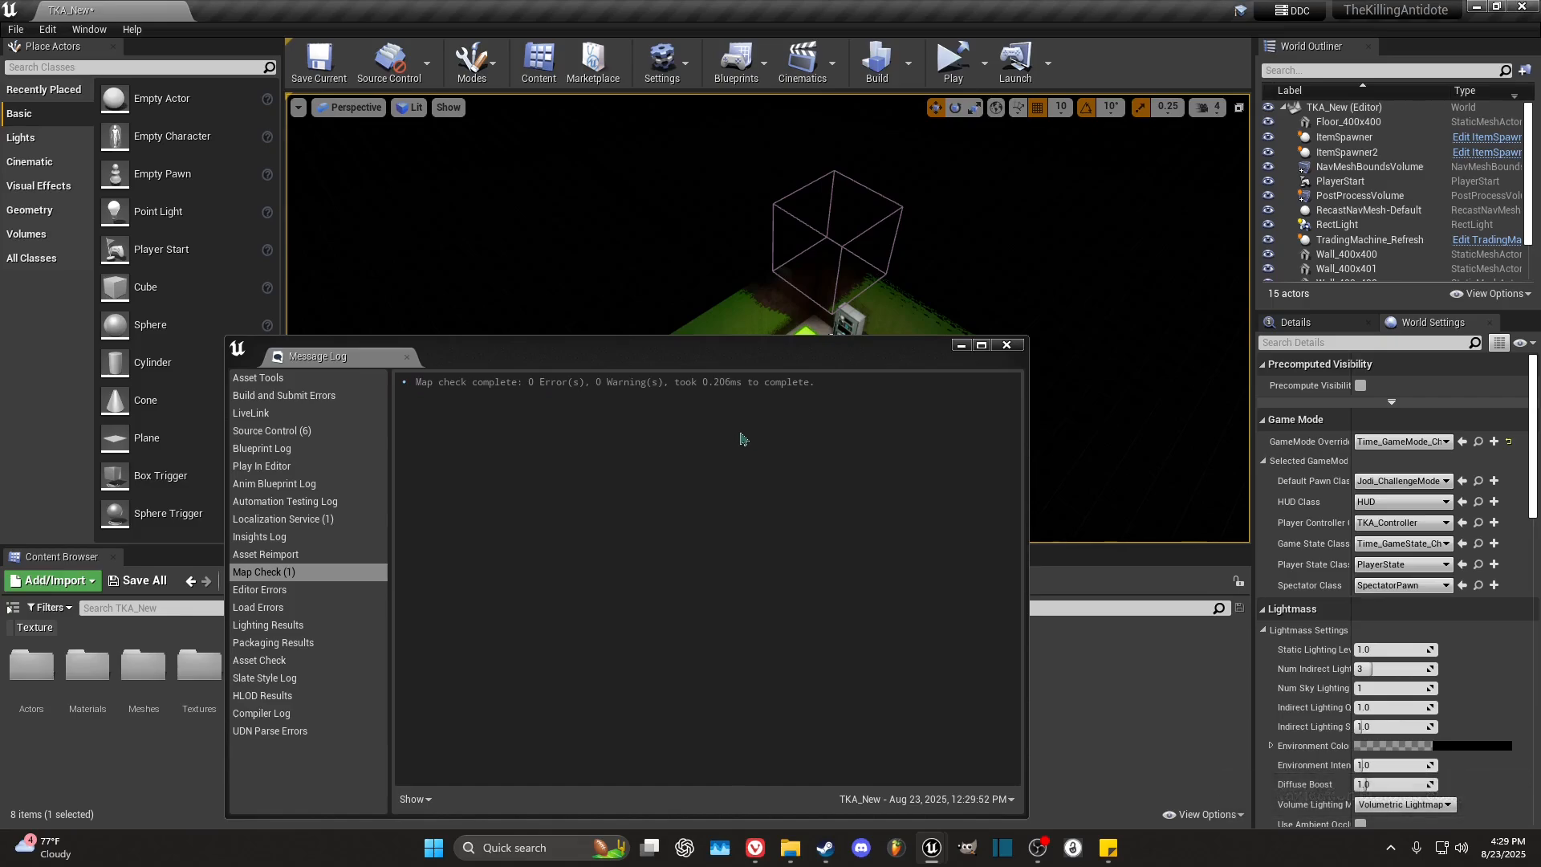
{"action": "left_click", "coordinate": [1007, 344]}
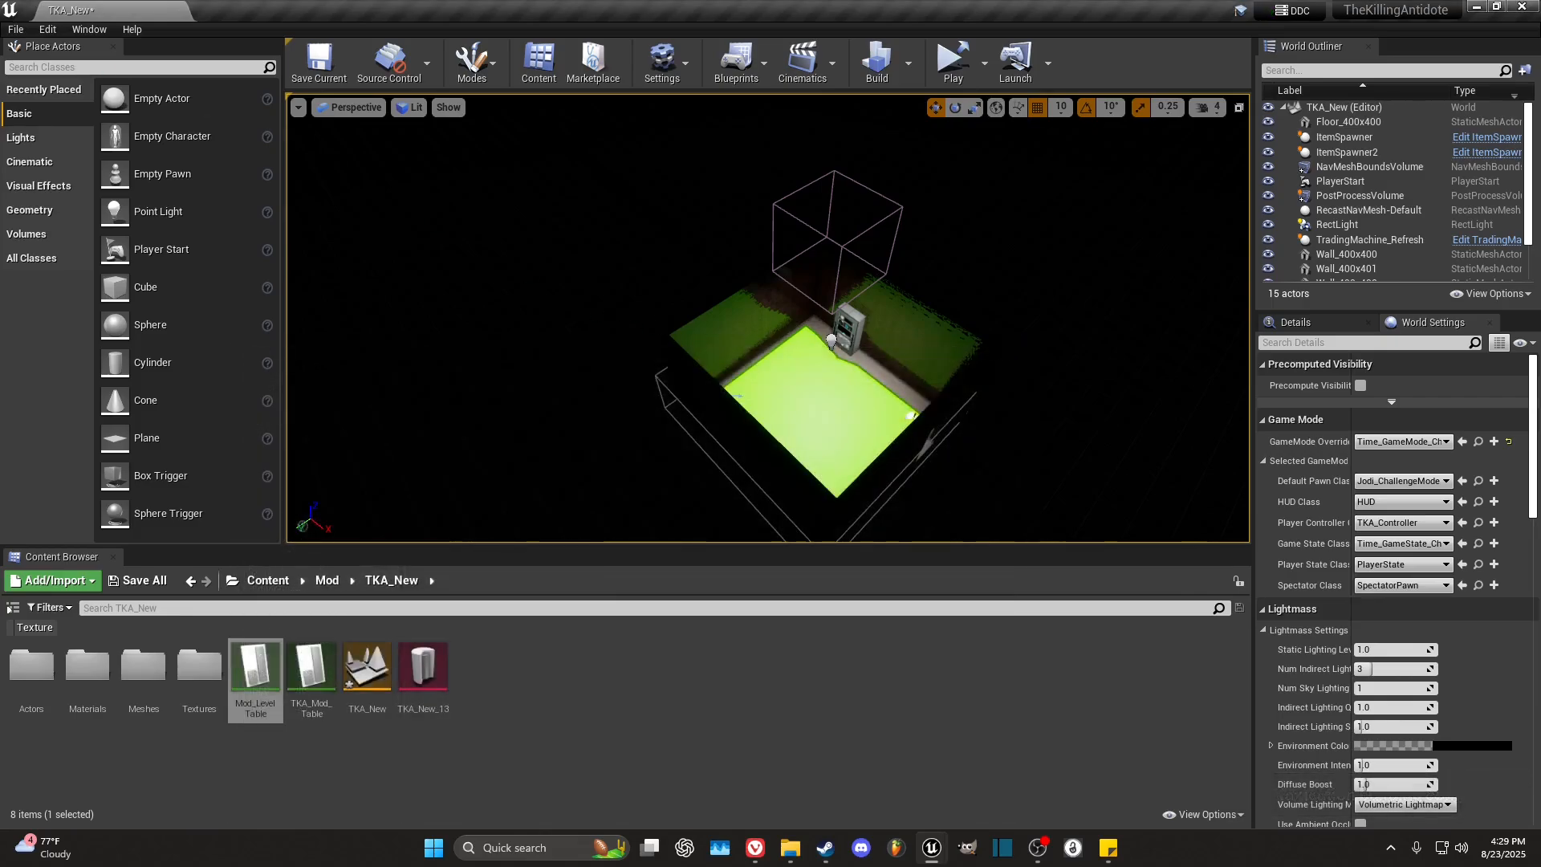
{"action": "left_click", "coordinate": [16, 28]}
{"action": "left_click", "coordinate": [65, 169]}
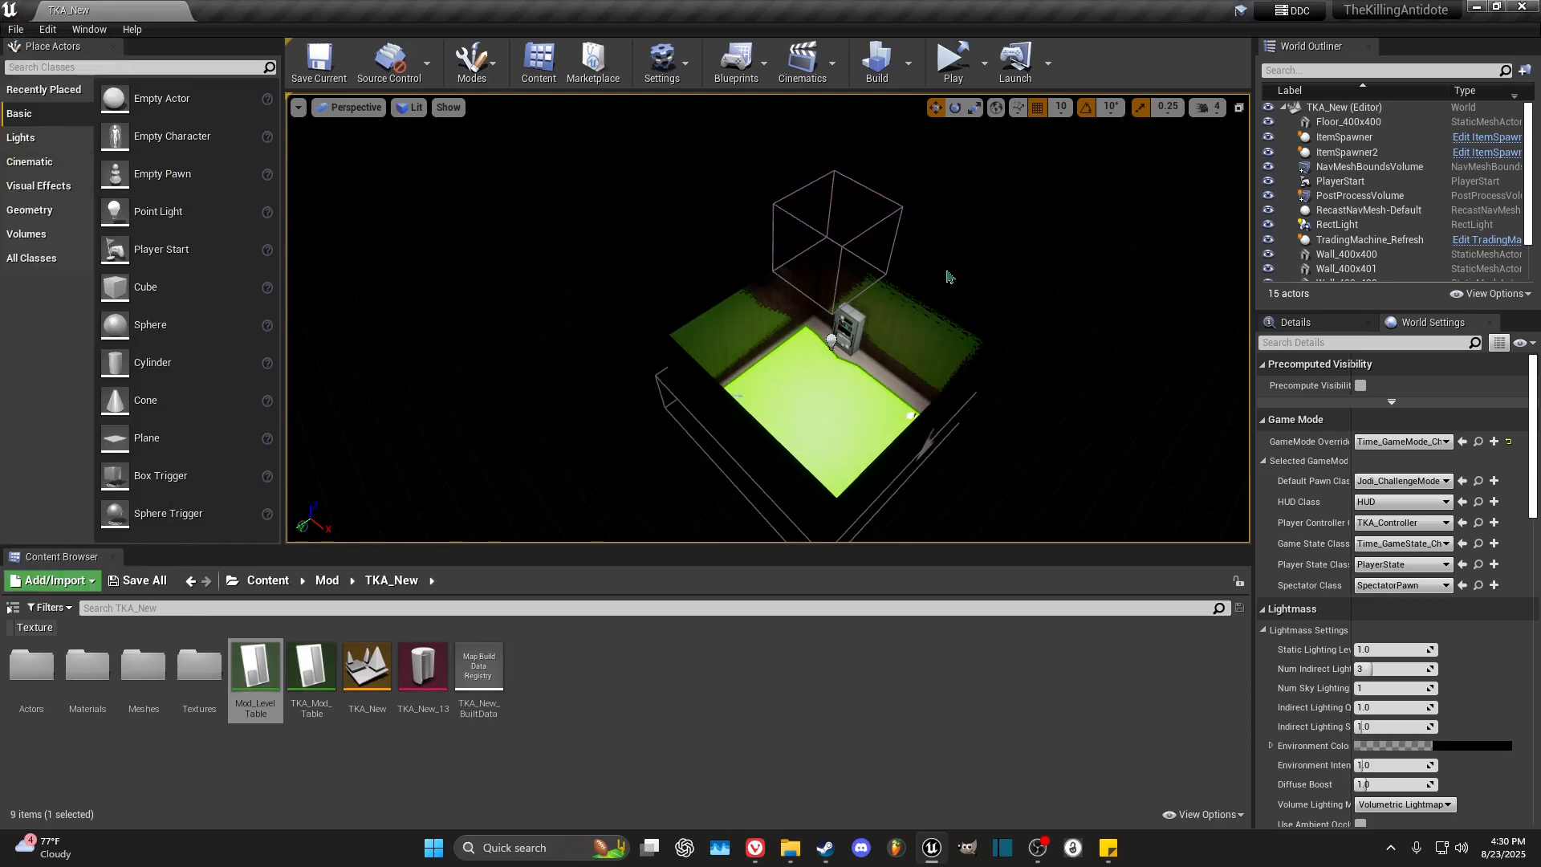
Step: Switch the viewport to game view and inspect the room's walls and doorway from inside
{"action": "mouse_move", "coordinate": [915, 278]}
{"action": "right_mouse_down"}
{"action": "mouse_move", "coordinate": [959, 275]}
{"action": "mouse_move", "coordinate": [919, 277]}
{"action": "mouse_move", "coordinate": [1020, 201]}
{"action": "mouse_move", "coordinate": [963, 171]}
{"action": "mouse_move", "coordinate": [823, 173]}
{"action": "mouse_move", "coordinate": [923, 175]}
{"action": "mouse_move", "coordinate": [919, 285]}
{"action": "right_mouse_up"}
{"action": "key", "text": "g"}
{"action": "key", "text": "w"}
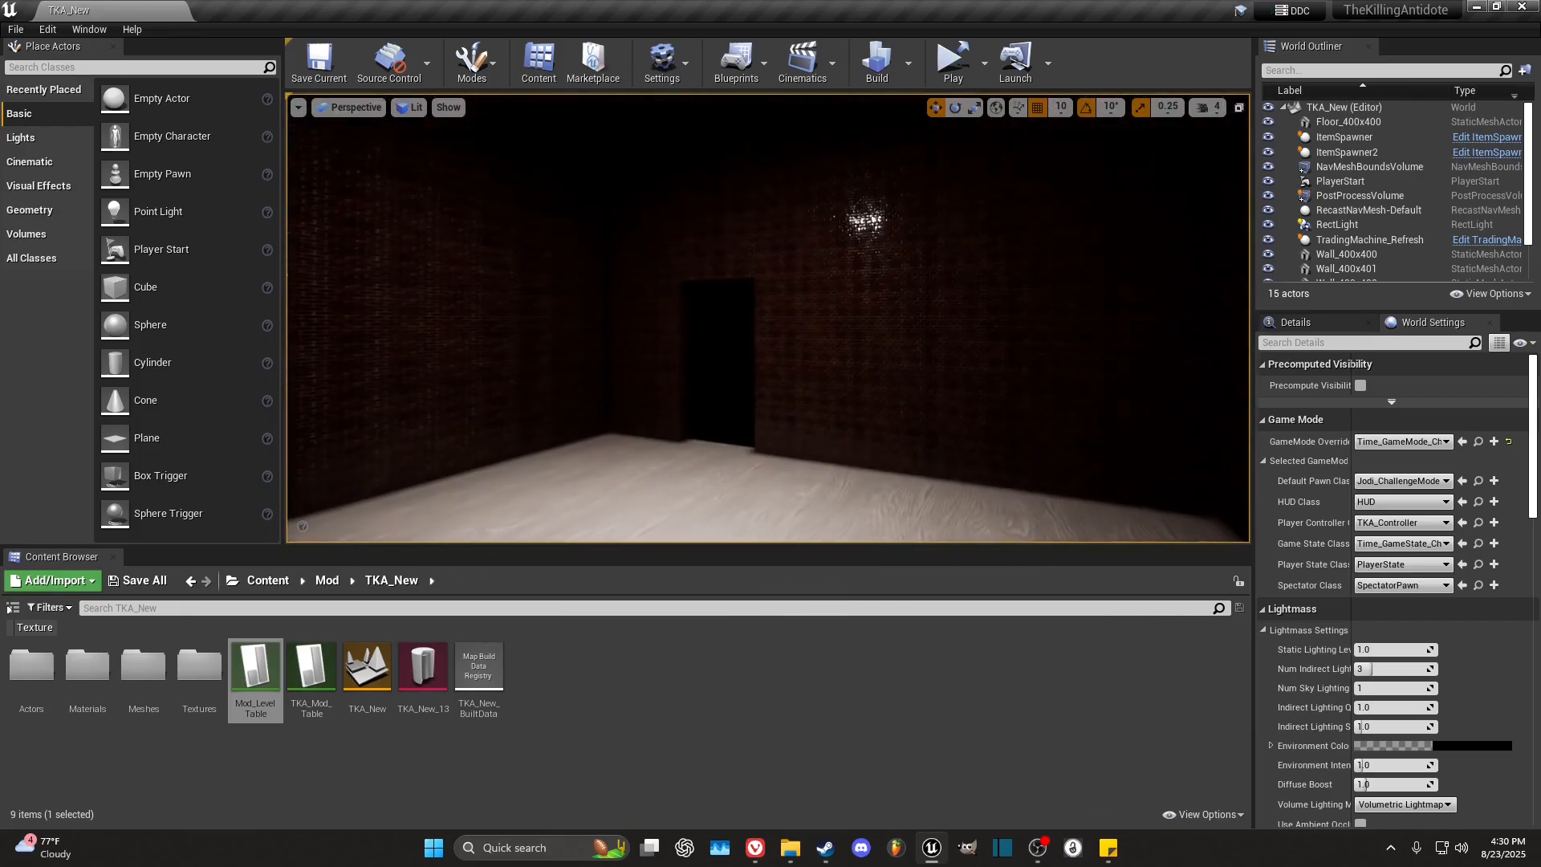
Step: Start packaging the project for Windows (64-bit) and browse to Documents/Unreal Projects/TheKillingAntidote_Ani_and_Hair for the output
{"action": "left_click", "coordinate": [15, 29]}
{"action": "mouse_move", "coordinate": [24, 296]}
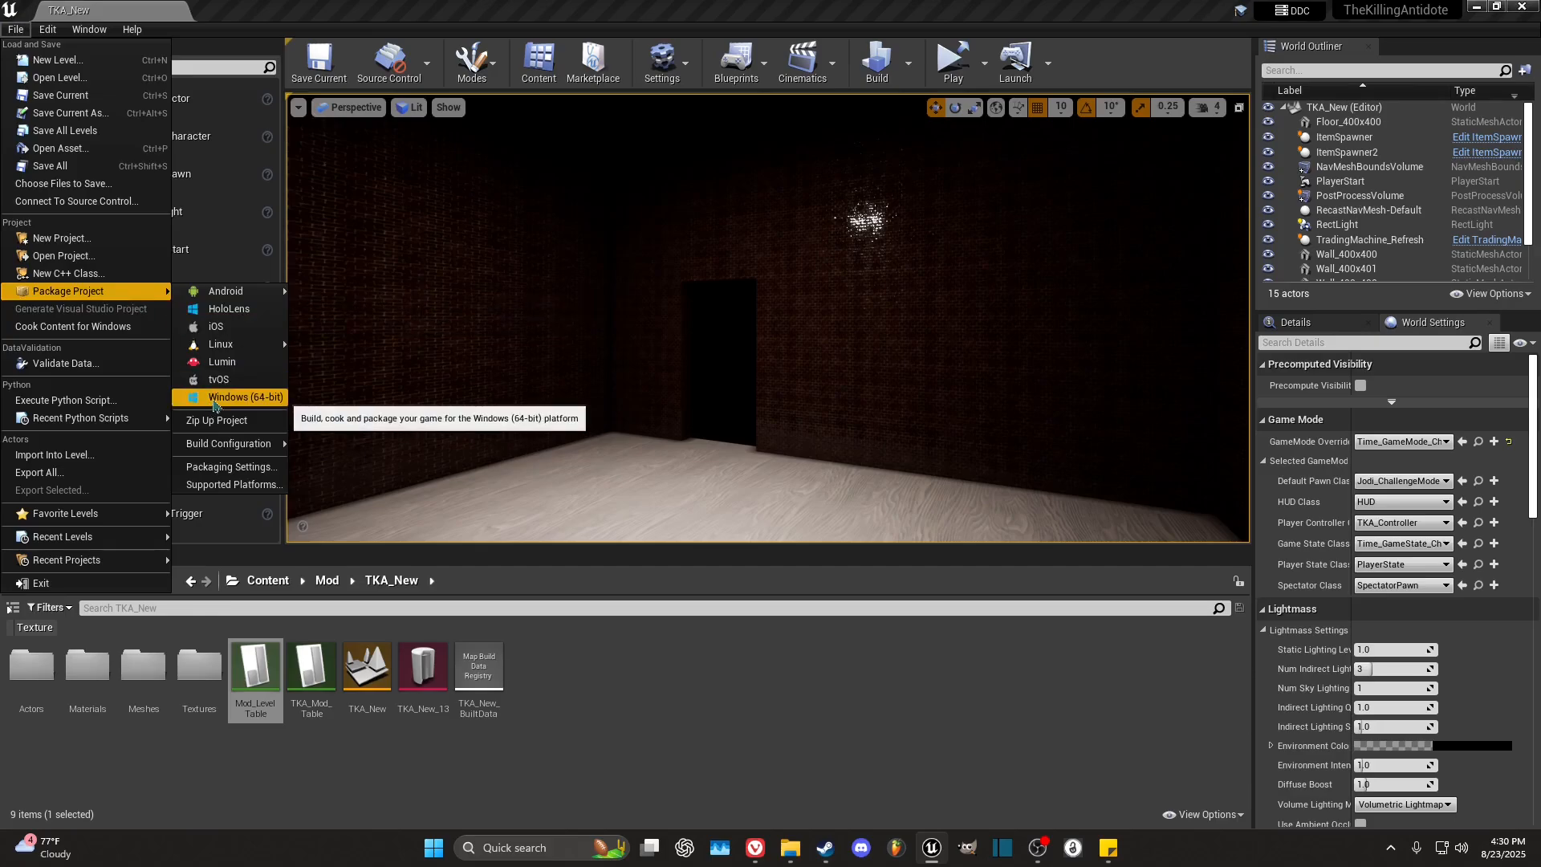
{"action": "left_click", "coordinate": [215, 398]}
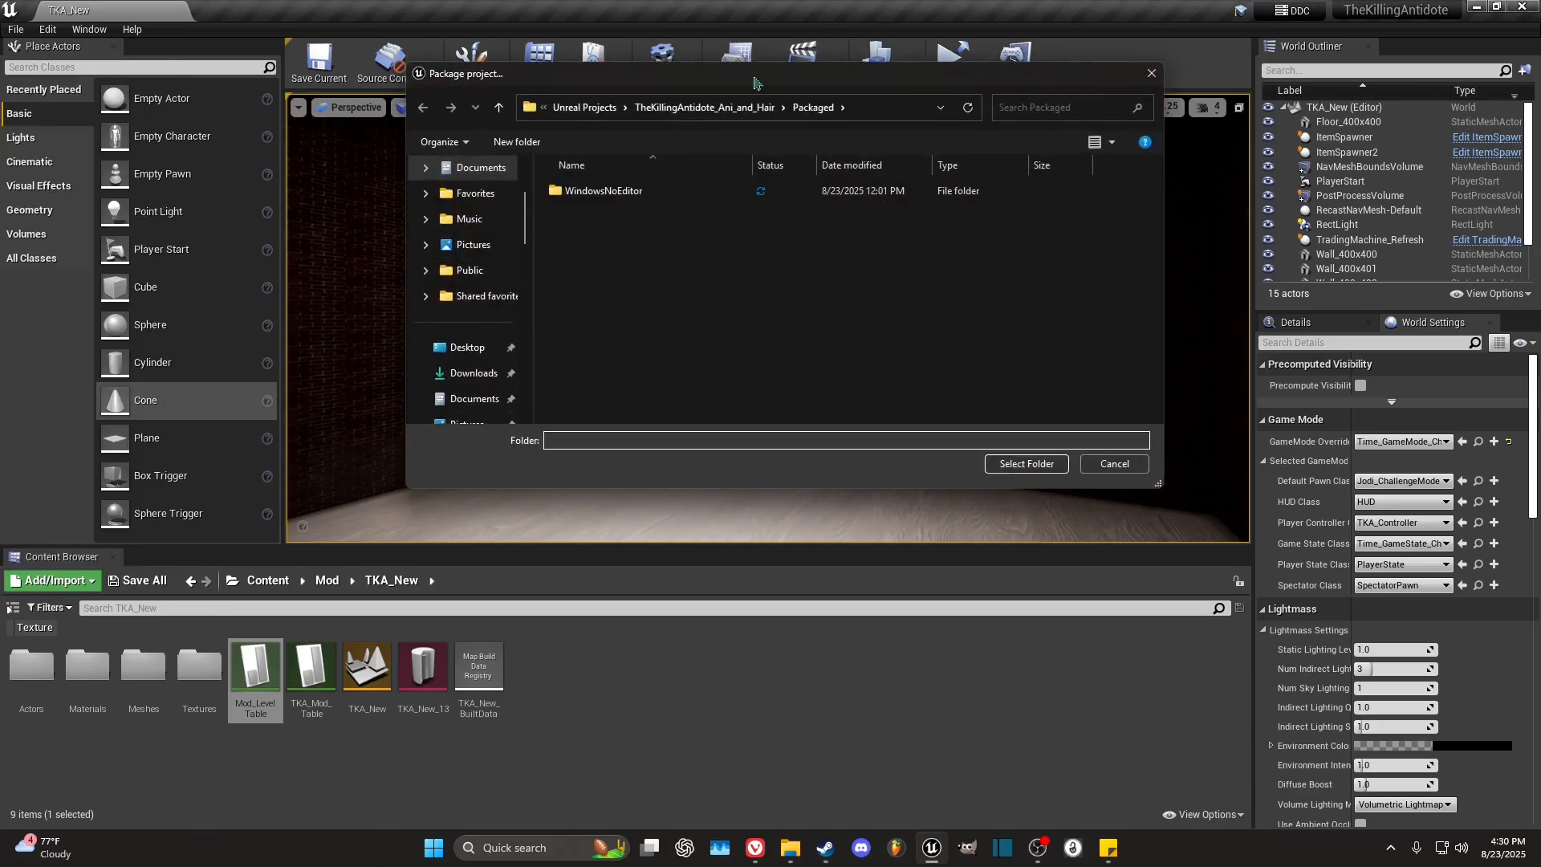
{"action": "left_click_drag", "start_coordinate": [754, 81], "coordinate": [829, 189]}
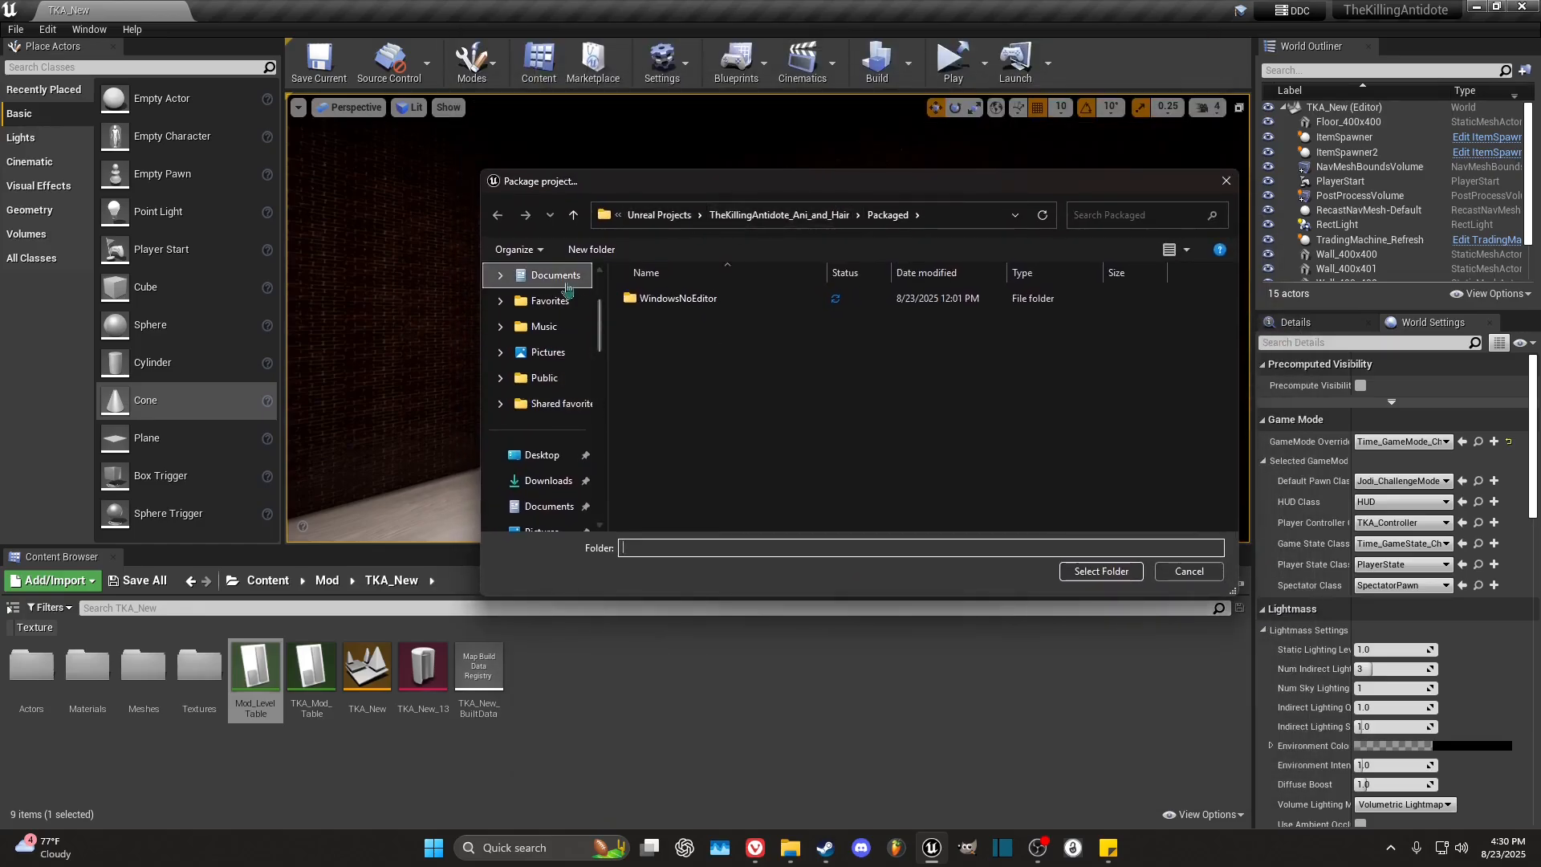
{"action": "left_click", "coordinate": [540, 281]}
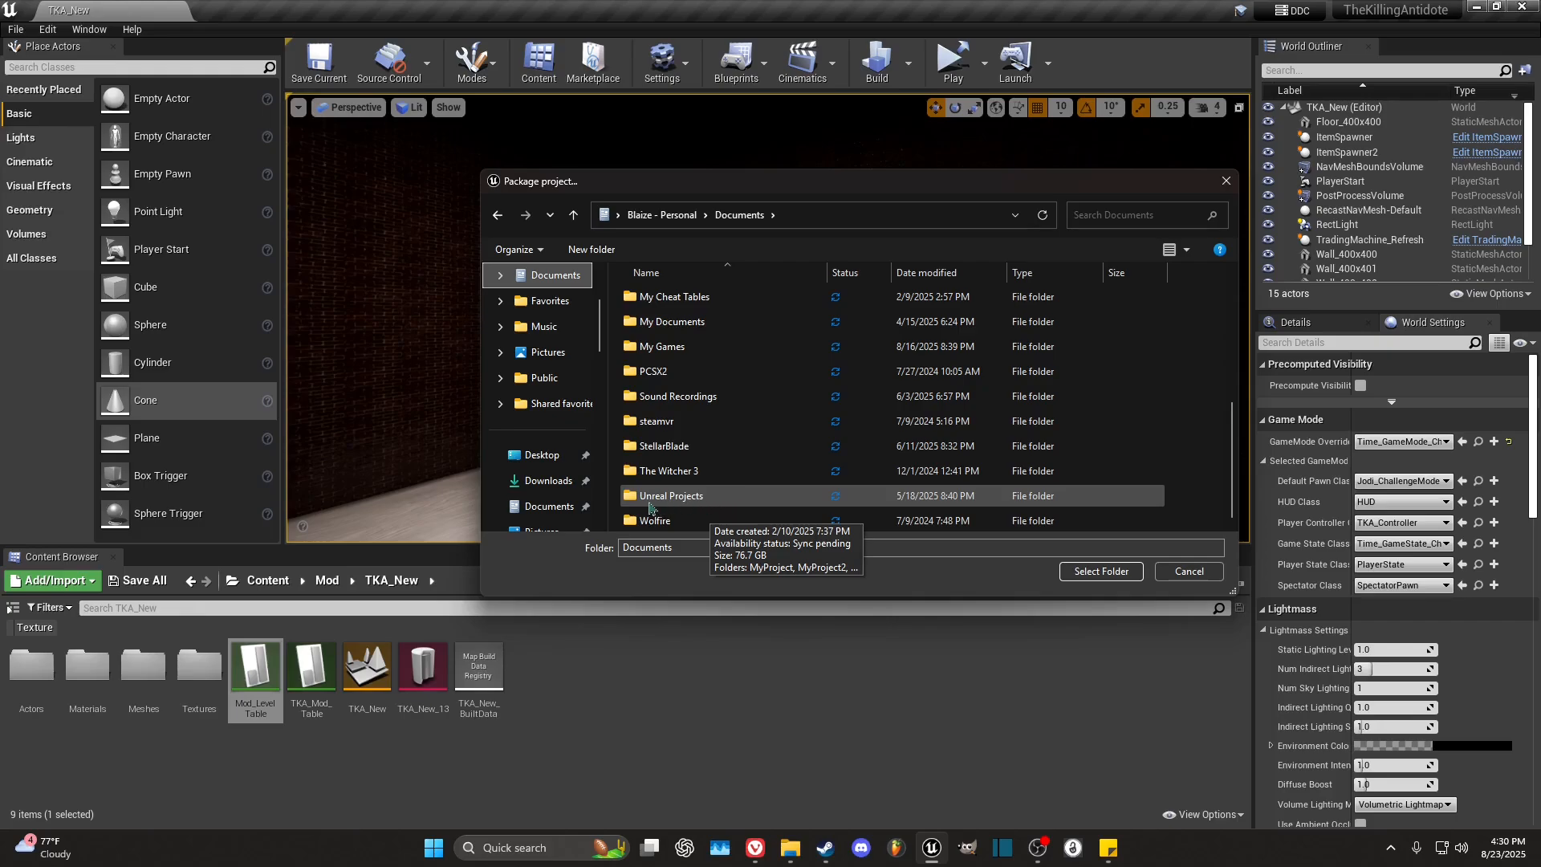
{"action": "double_click", "coordinate": [709, 496]}
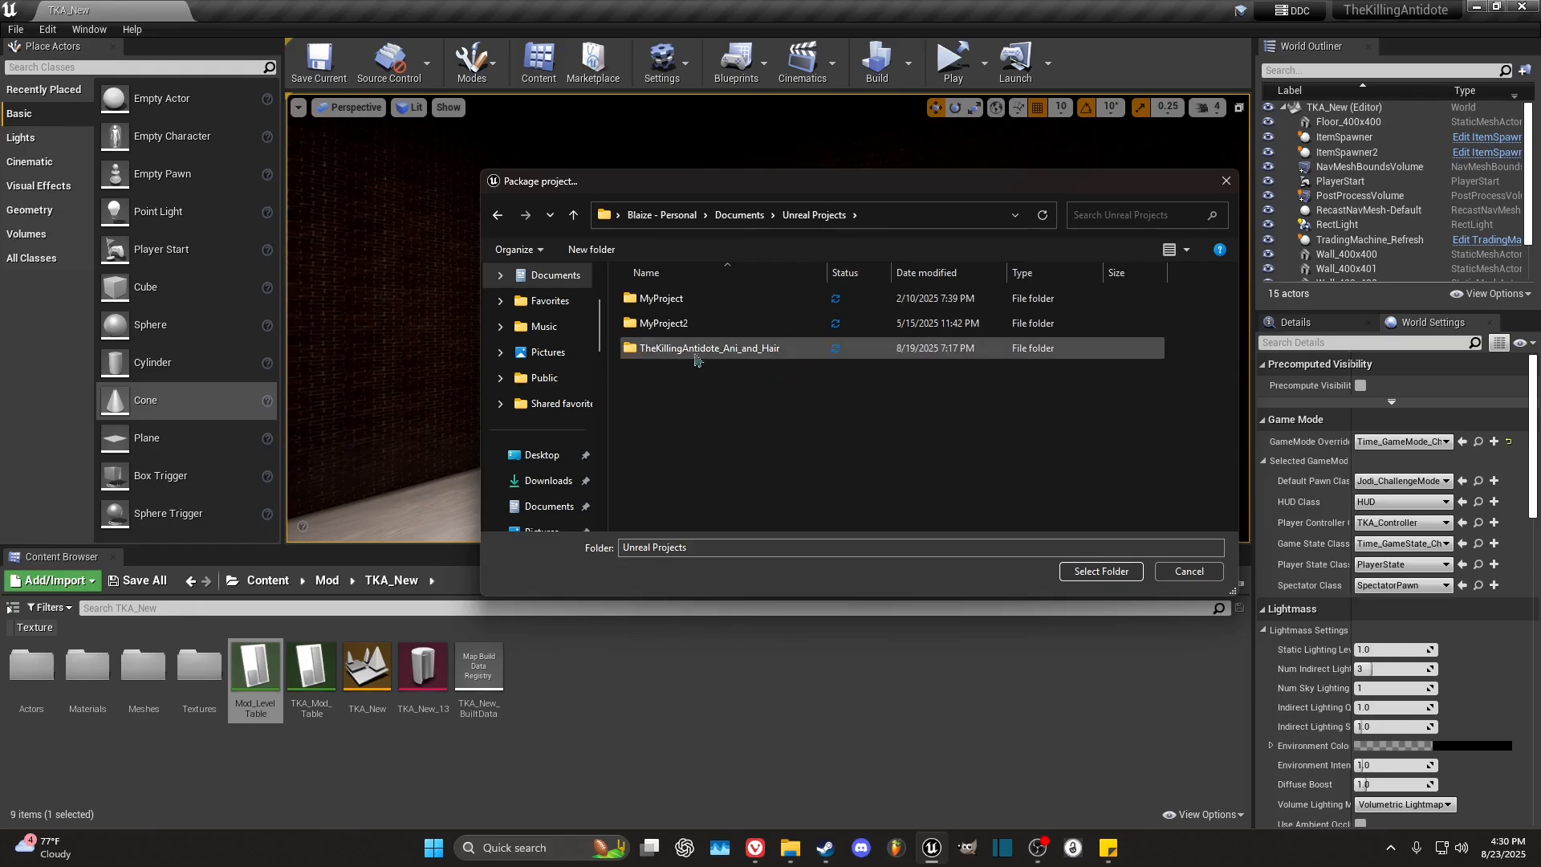
{"action": "double_click", "coordinate": [794, 353]}
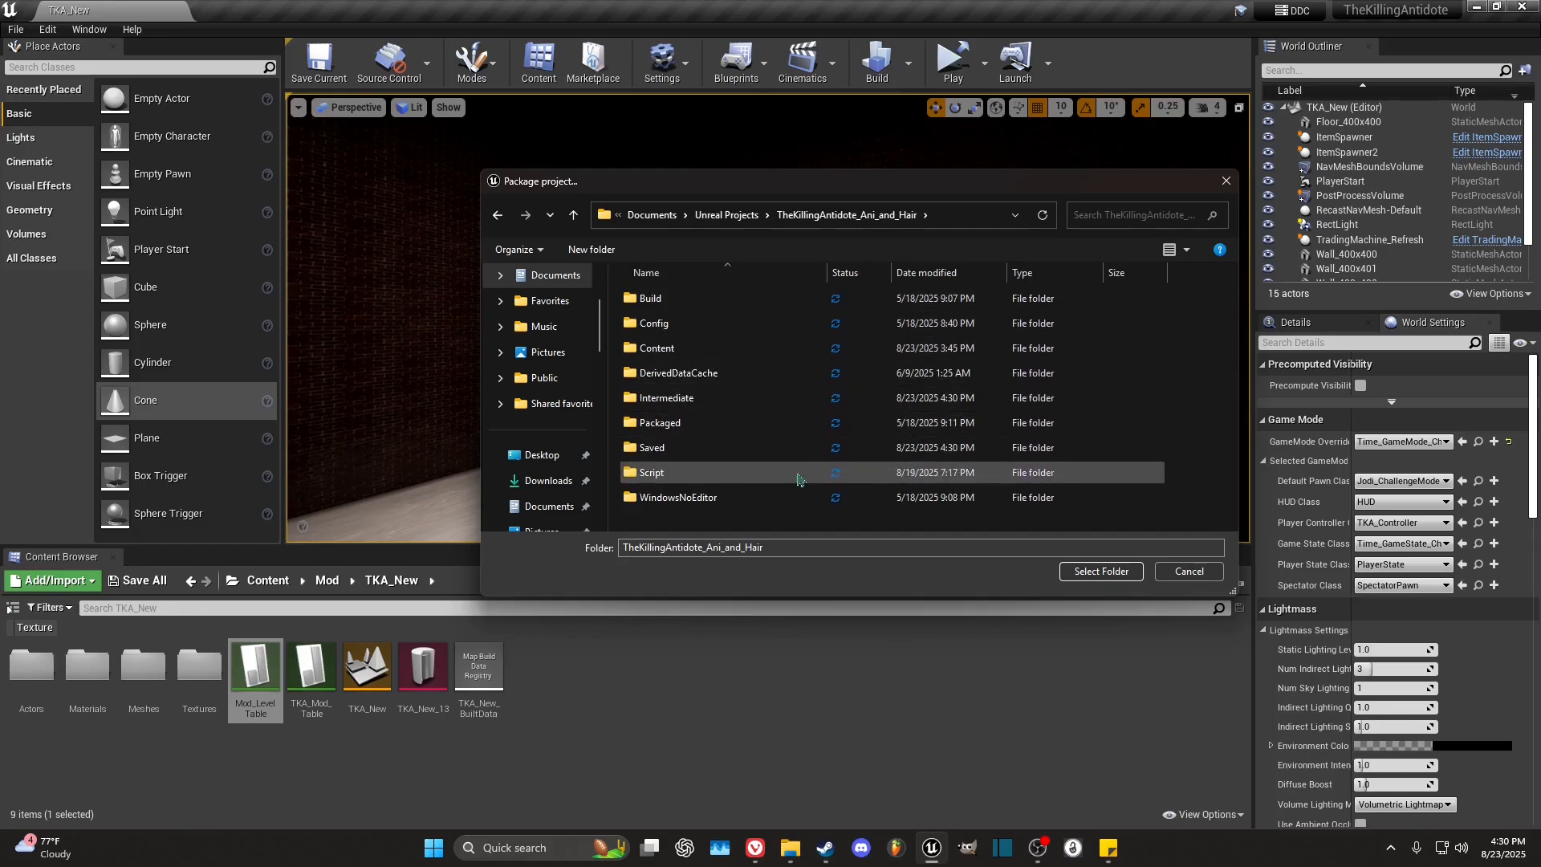
Step: Choose the project's Packaged folder as the output destination and run the packaging
{"action": "left_click", "coordinate": [706, 434]}
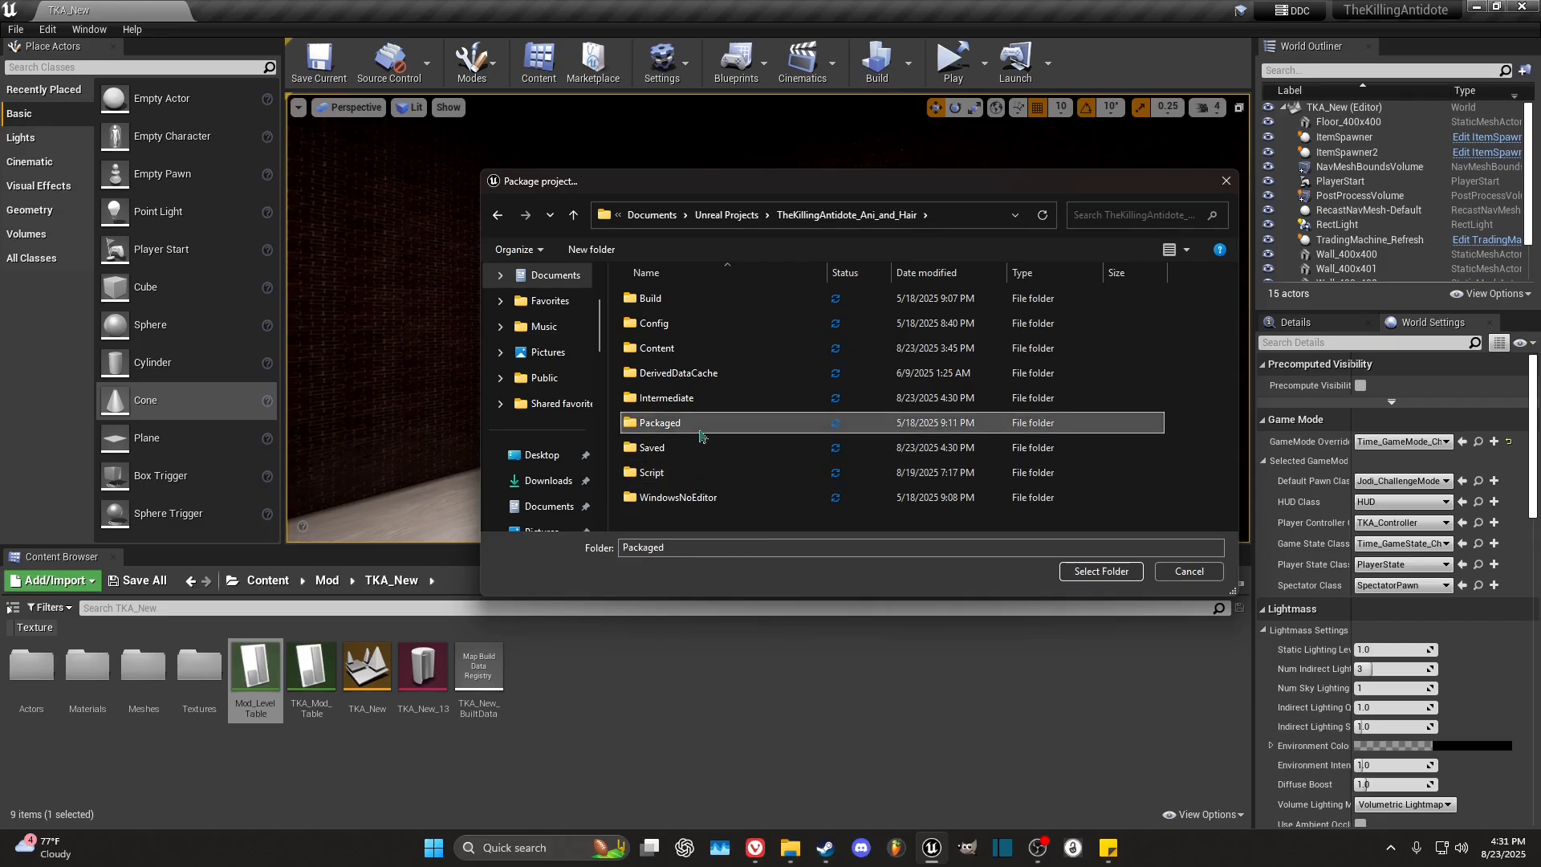
{"action": "double_click", "coordinate": [750, 433]}
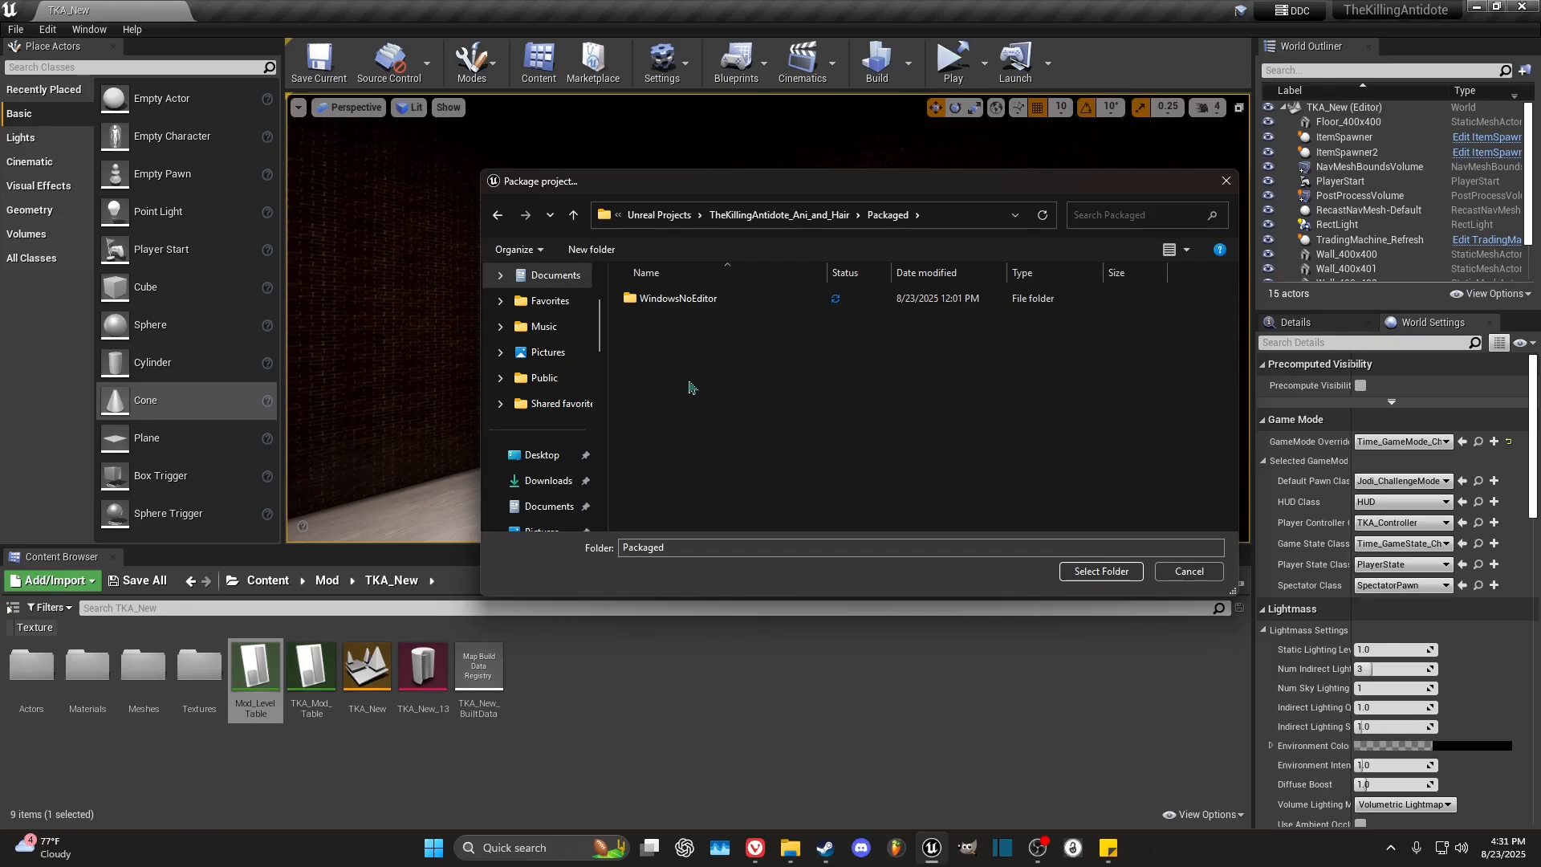
{"action": "left_click", "coordinate": [497, 215]}
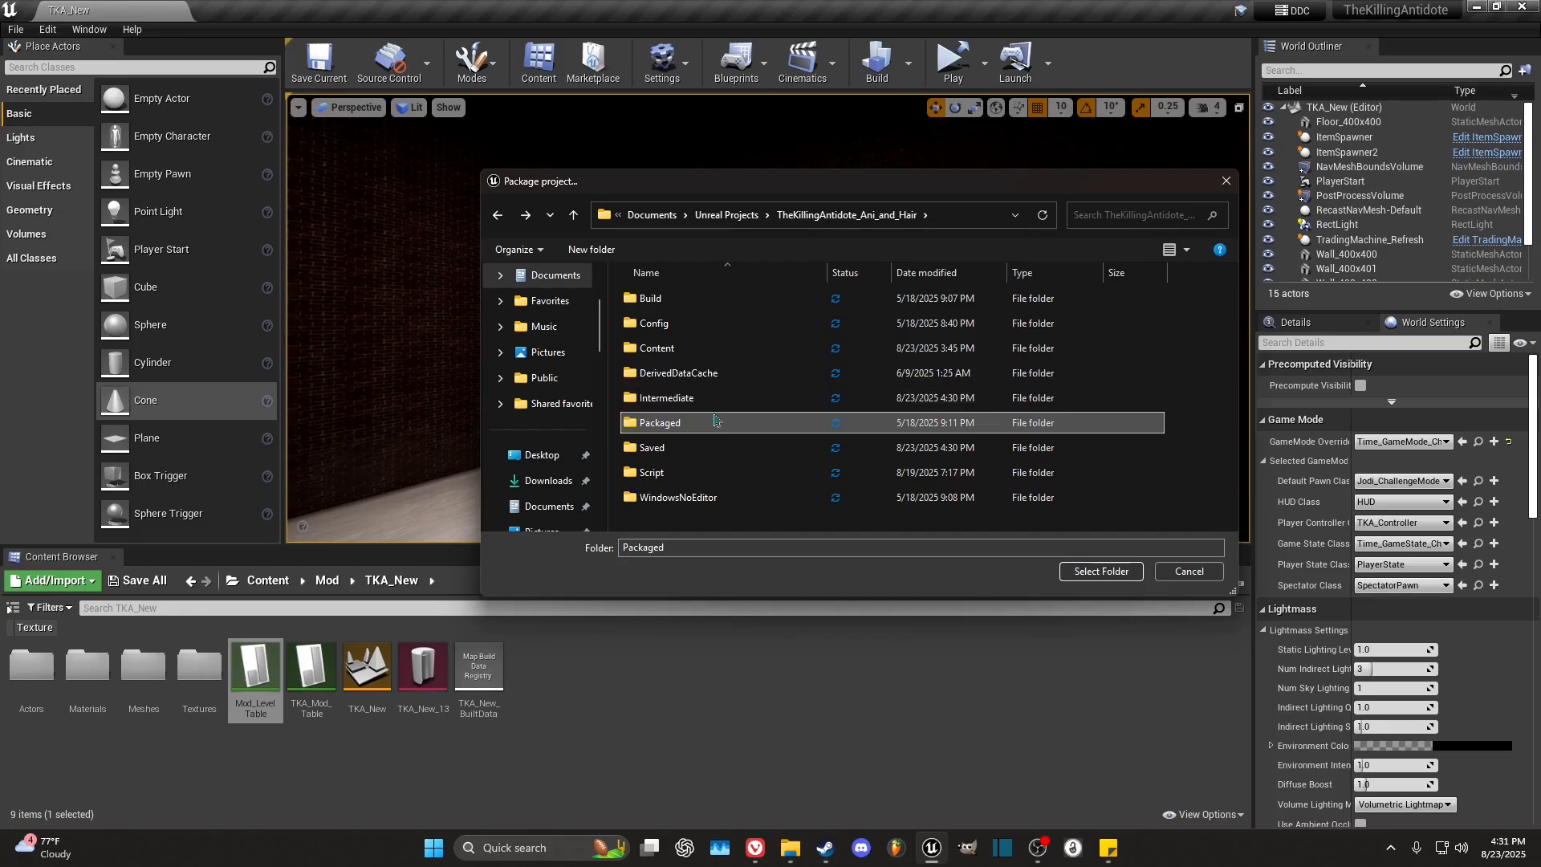
{"action": "left_click", "coordinate": [708, 446]}
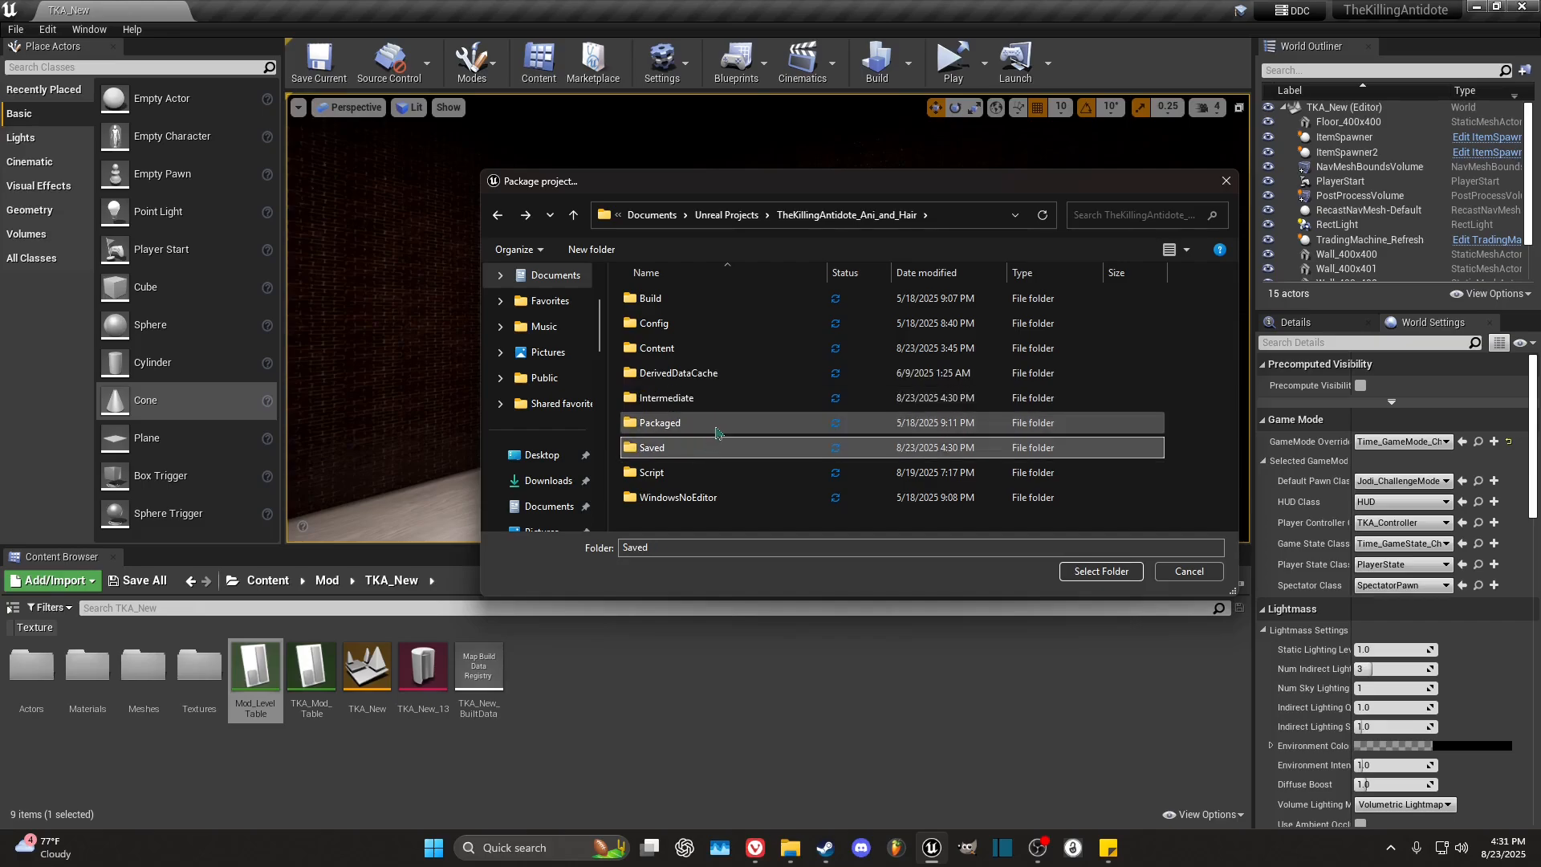
{"action": "left_click", "coordinate": [717, 432]}
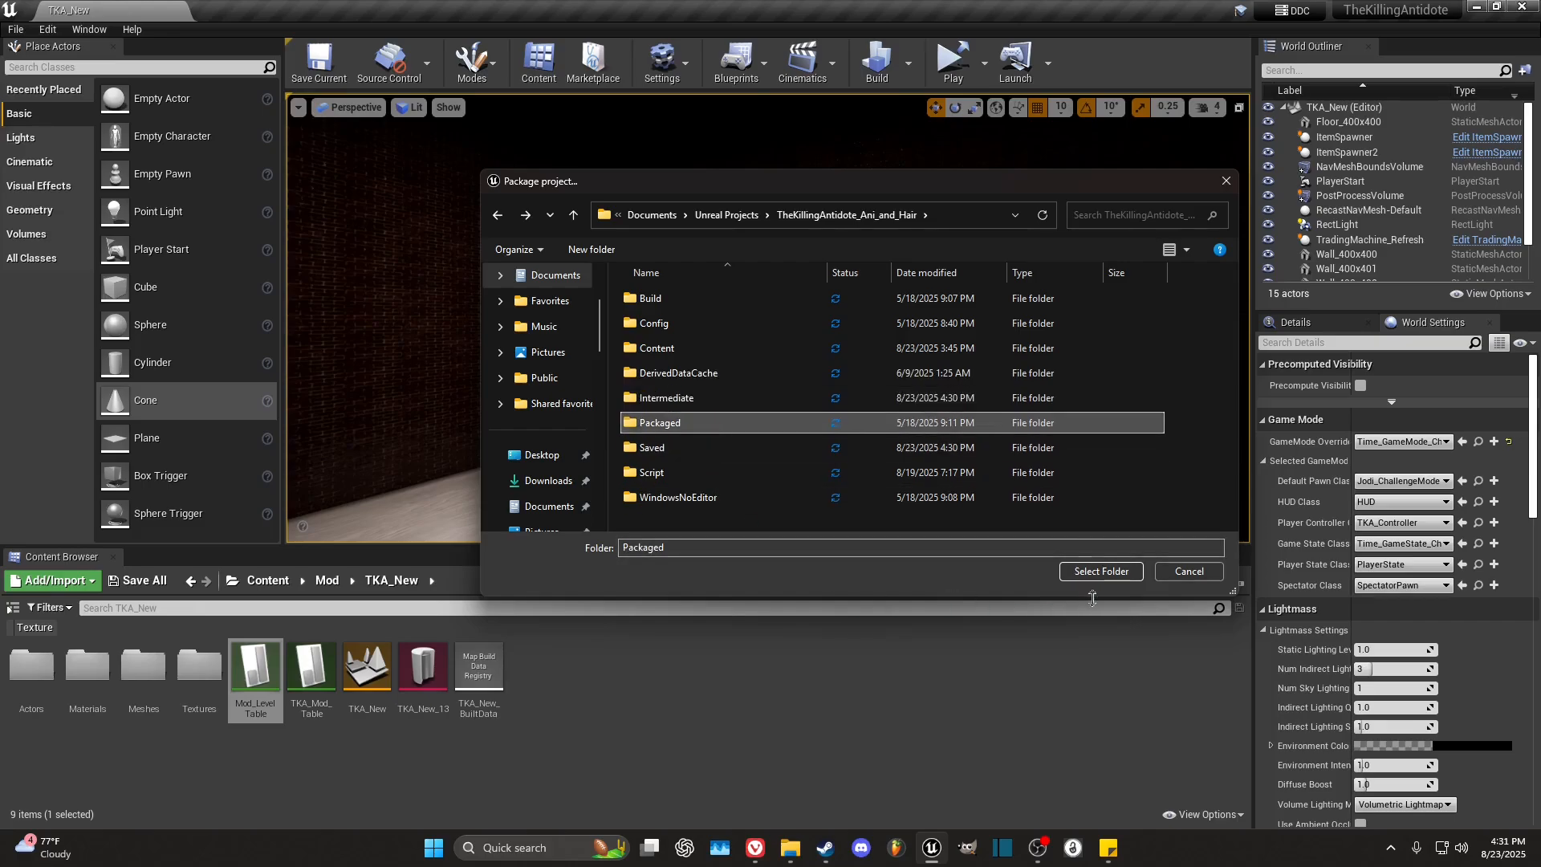
{"action": "left_click", "coordinate": [1101, 571]}
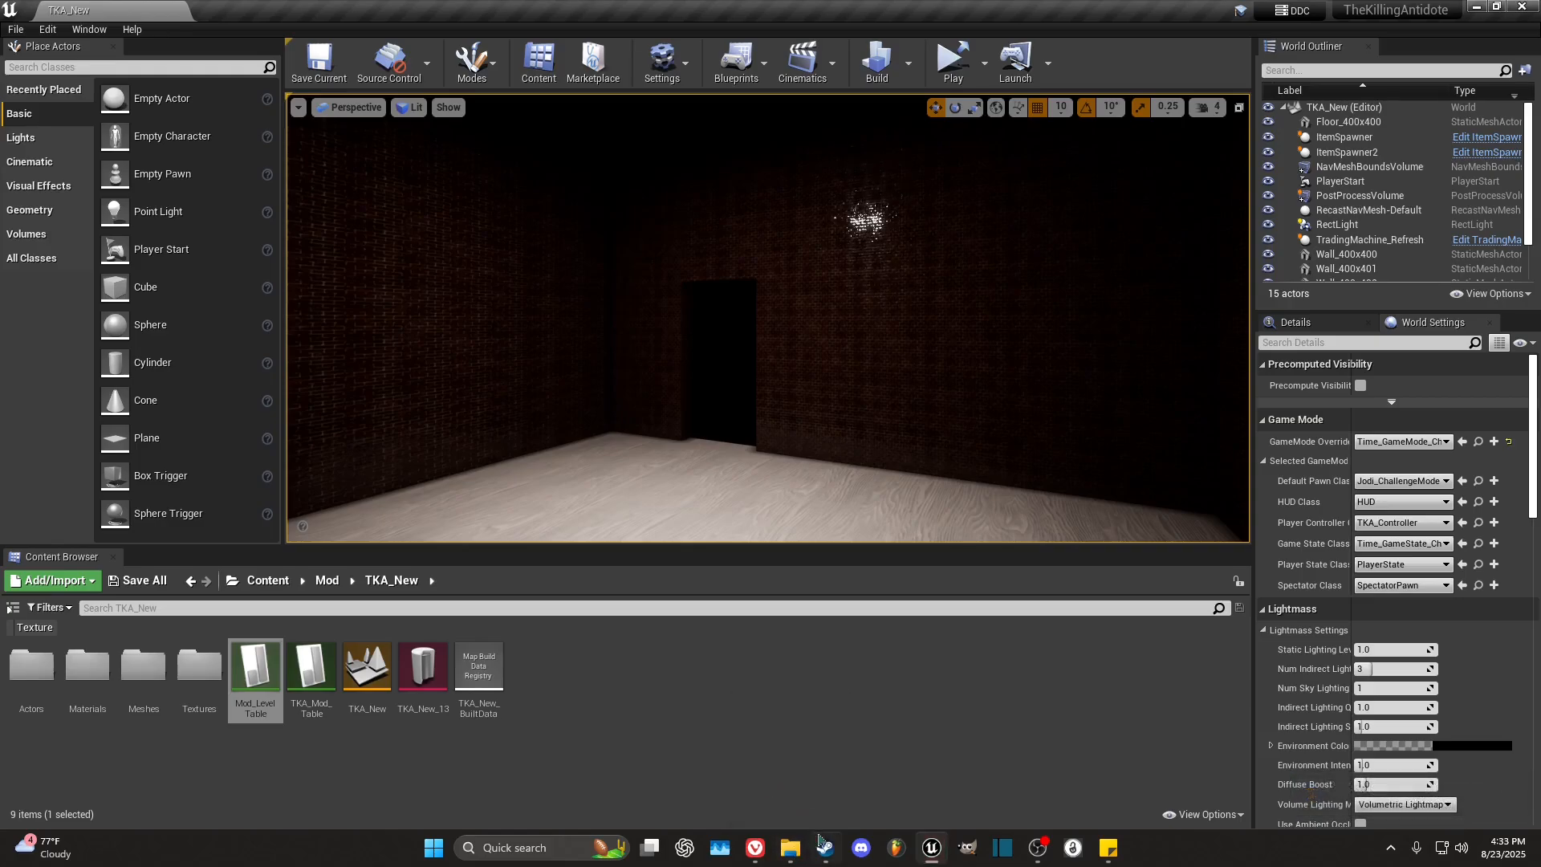
Step: Switch to File Explorer and delete the old TKA_New.pak from the game's ~mods folder
{"action": "mouse_move", "coordinate": [790, 839]}
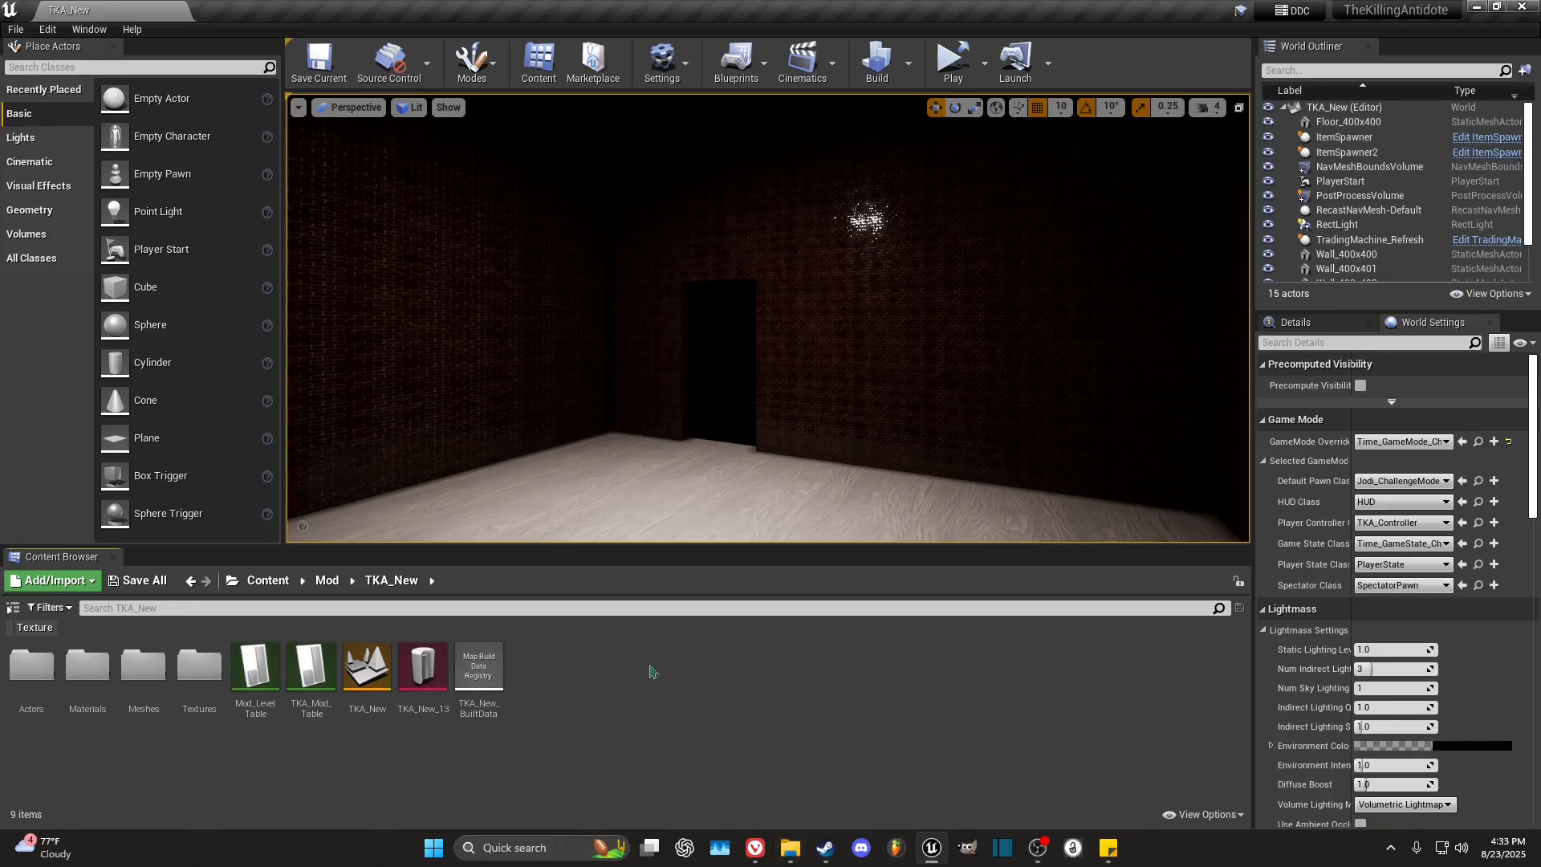
{"action": "left_click", "coordinate": [791, 848]}
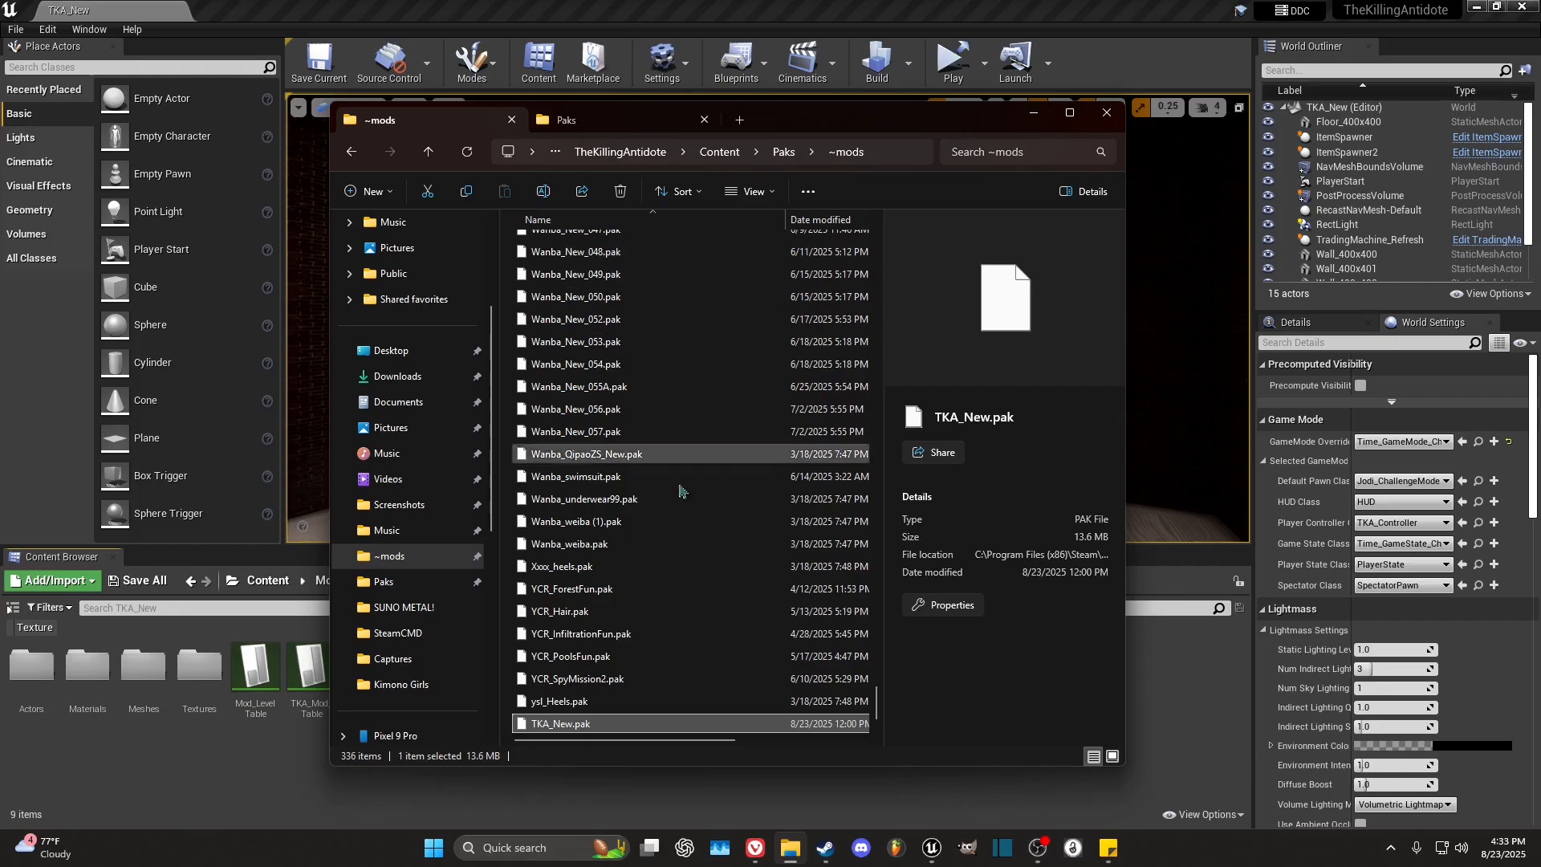
{"action": "left_click", "coordinate": [578, 701]}
{"action": "left_click", "coordinate": [598, 725]}
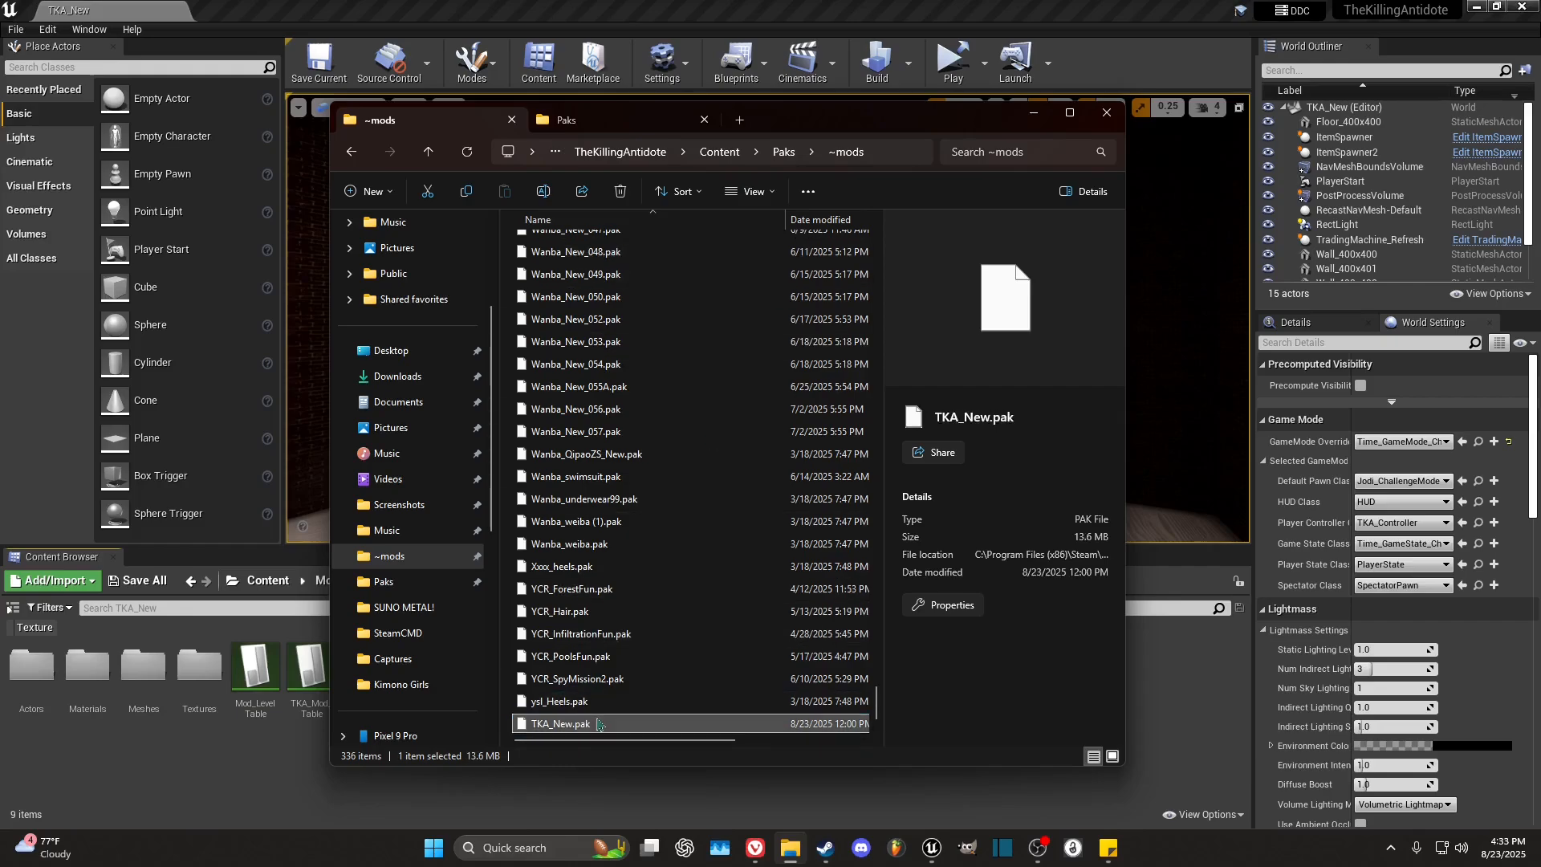
{"action": "key", "text": "Delete"}
Step: Browse from the project's Packaged folder through WindowsNoEditor/TheKillingAntidote/Content/Paks and select pakchunk13-WindowsNoEditor.pak
{"action": "left_click", "coordinate": [598, 119]}
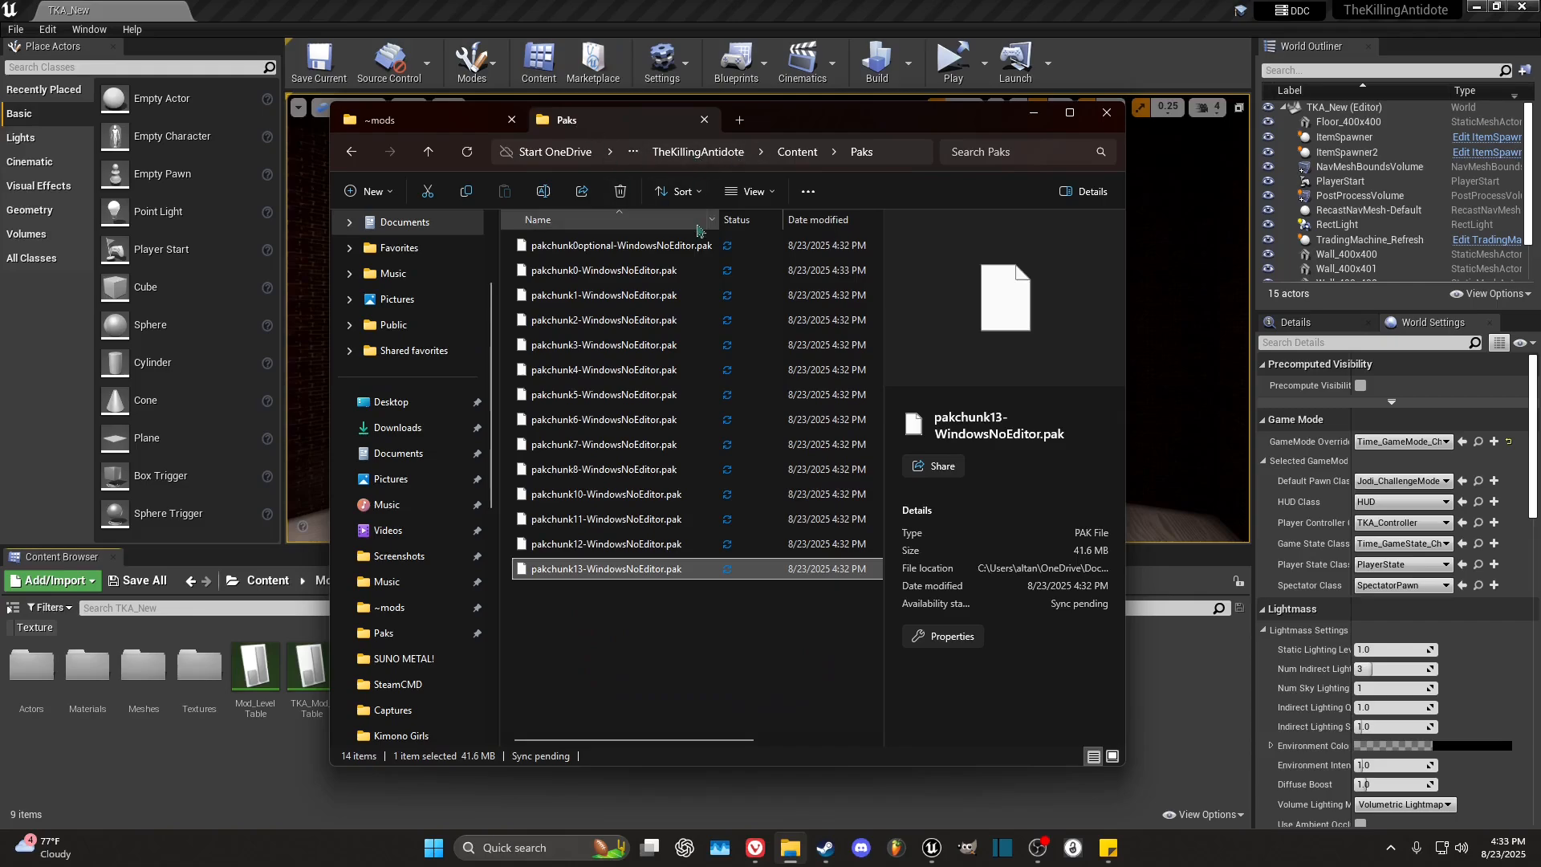
{"action": "left_click", "coordinate": [431, 225]}
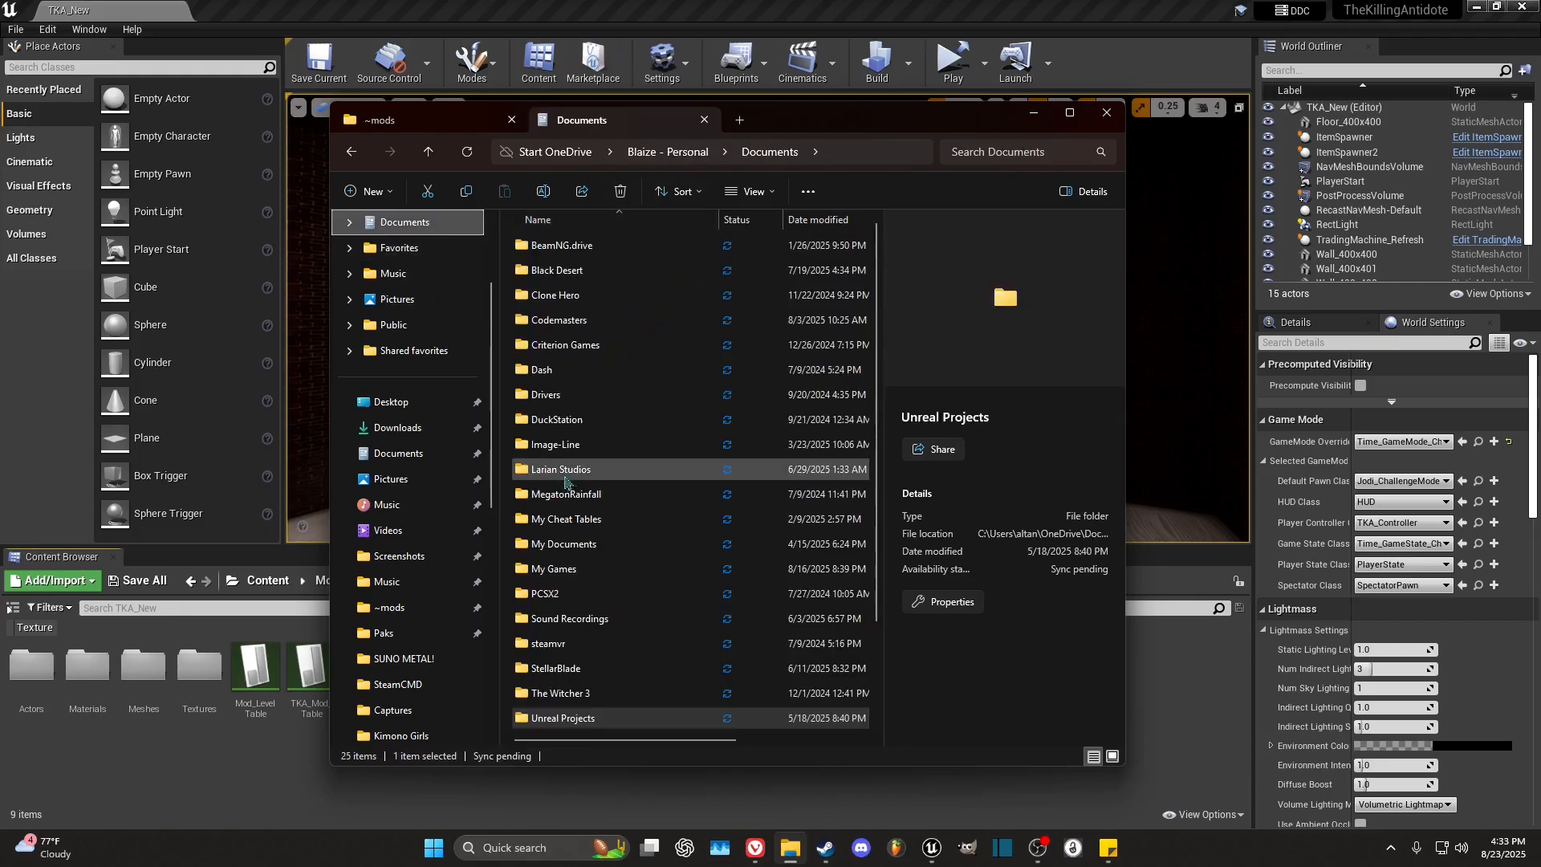
{"action": "double_click", "coordinate": [573, 720]}
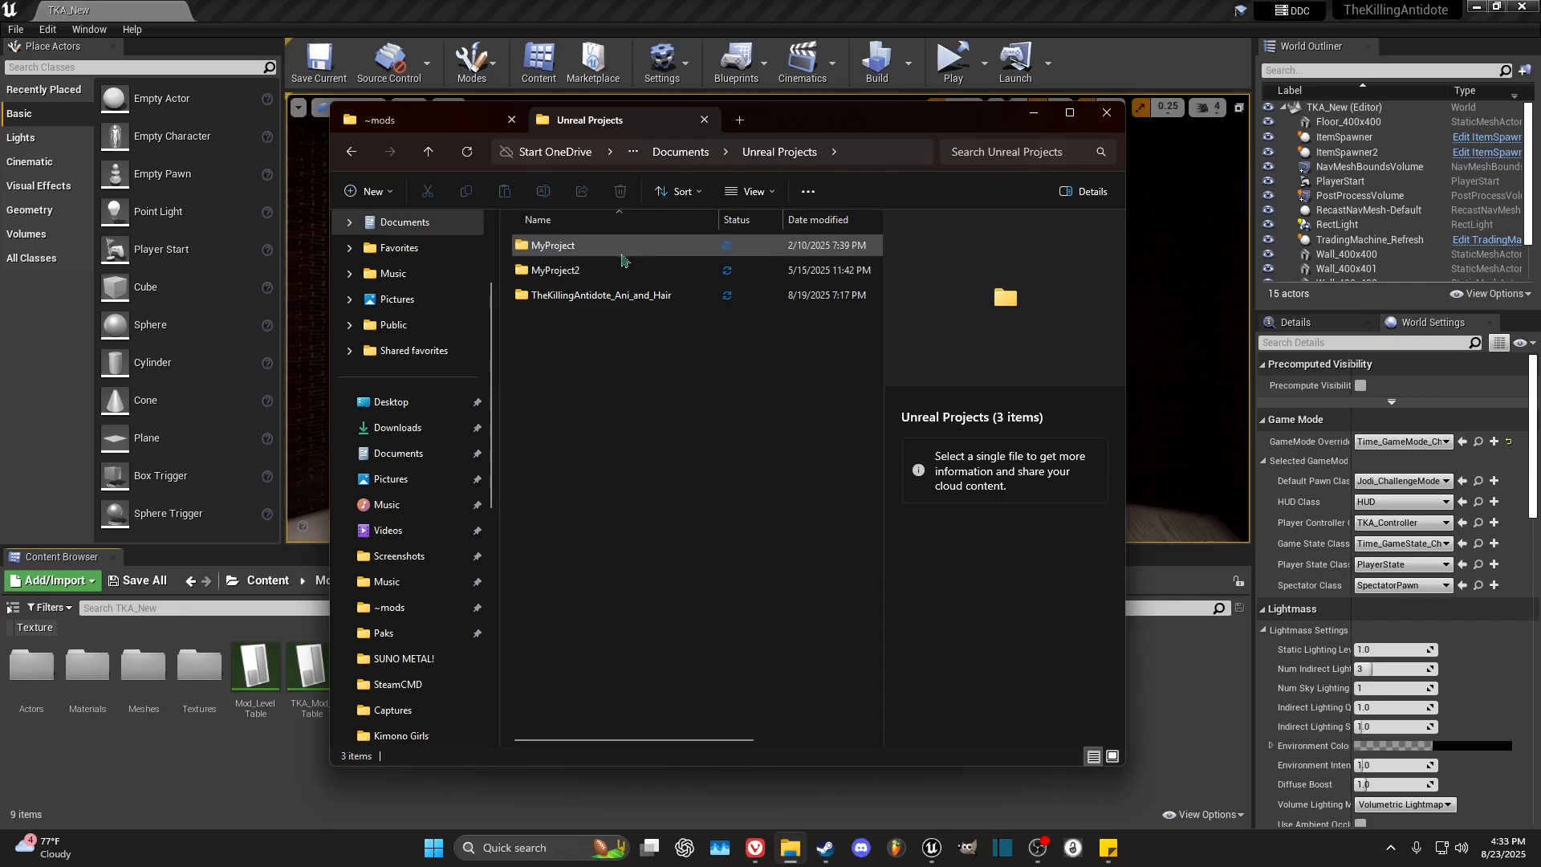
{"action": "double_click", "coordinate": [584, 297]}
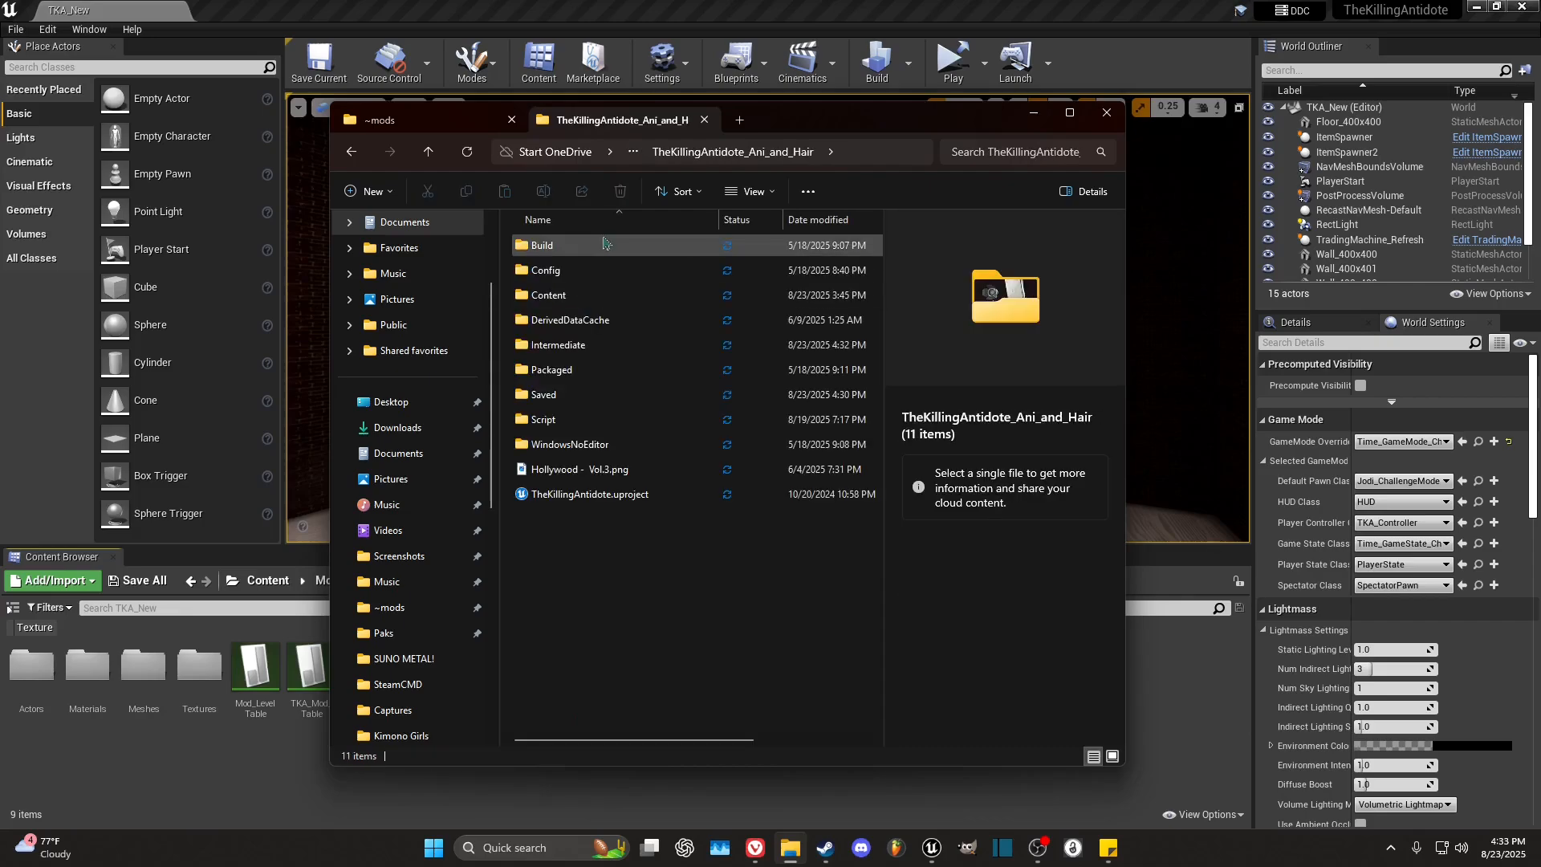
{"action": "double_click", "coordinate": [566, 374]}
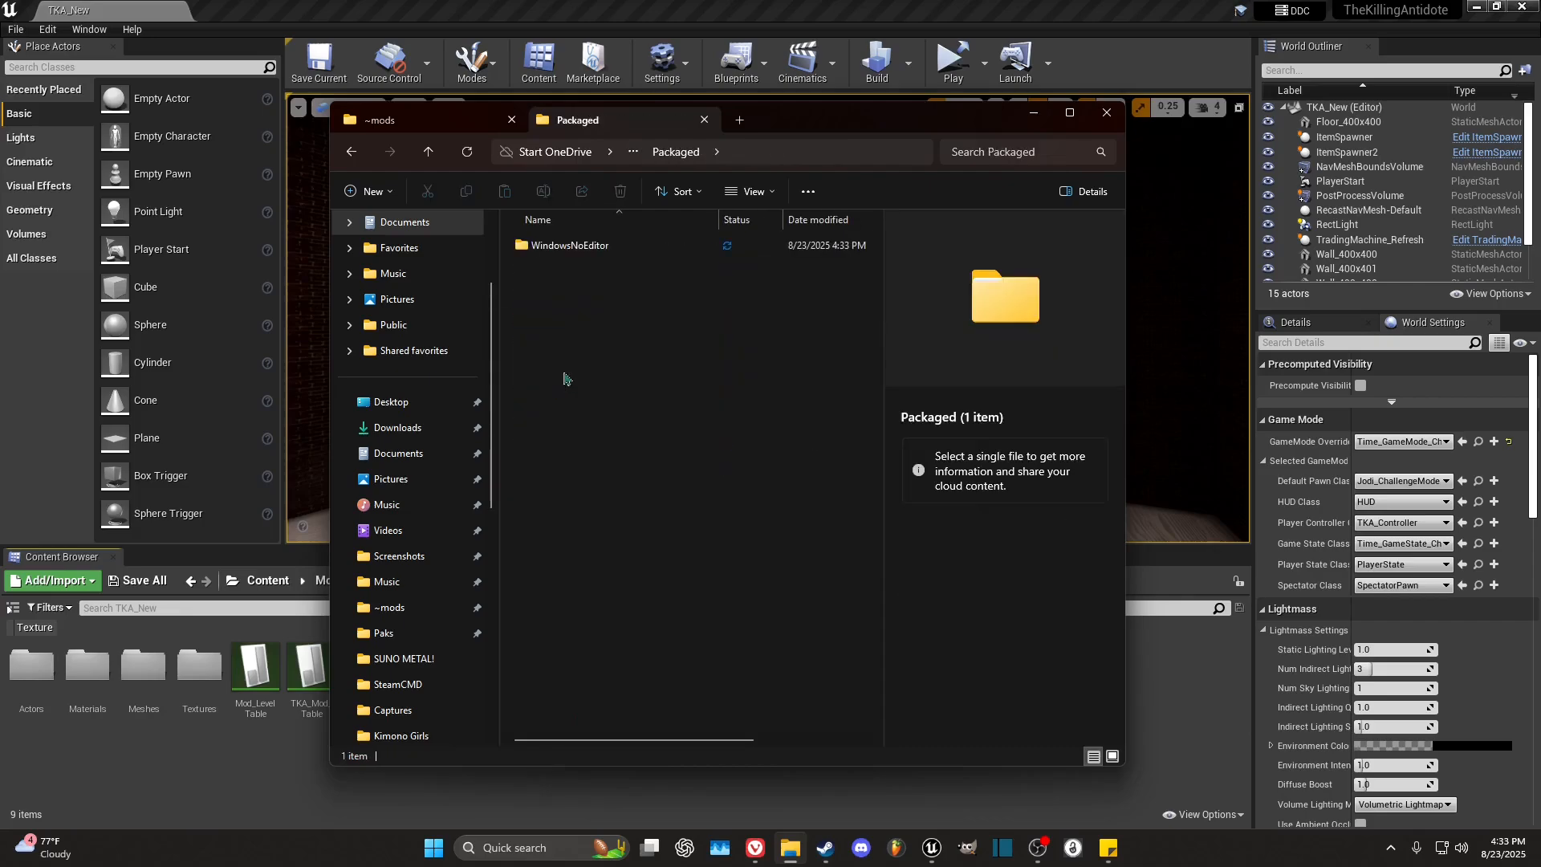
{"action": "double_click", "coordinate": [572, 248]}
{"action": "left_click", "coordinate": [574, 273]}
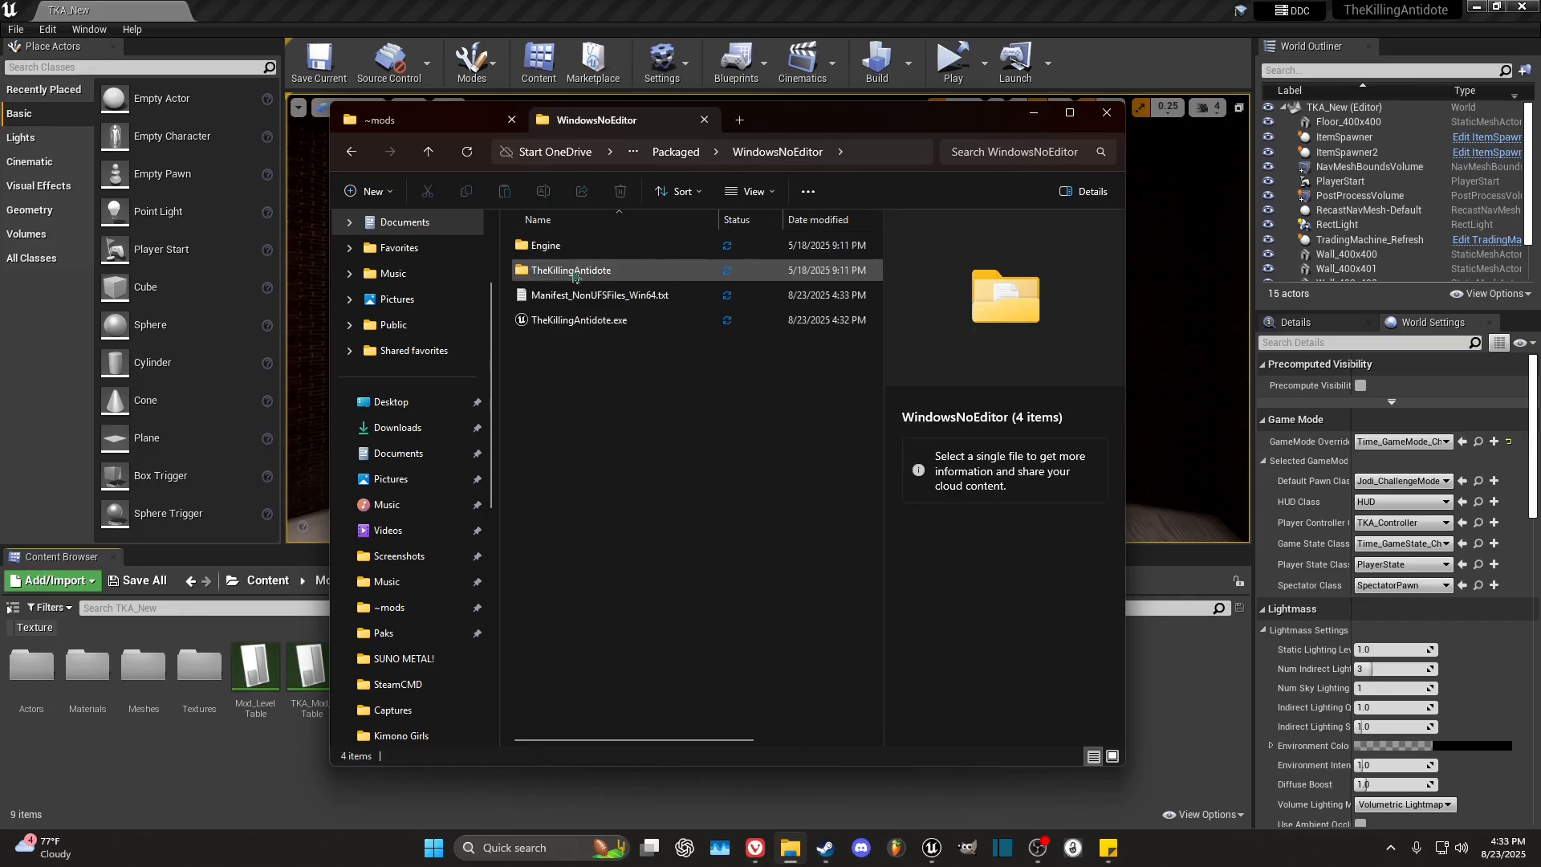
{"action": "double_click", "coordinate": [575, 272]}
{"action": "double_click", "coordinate": [575, 247]}
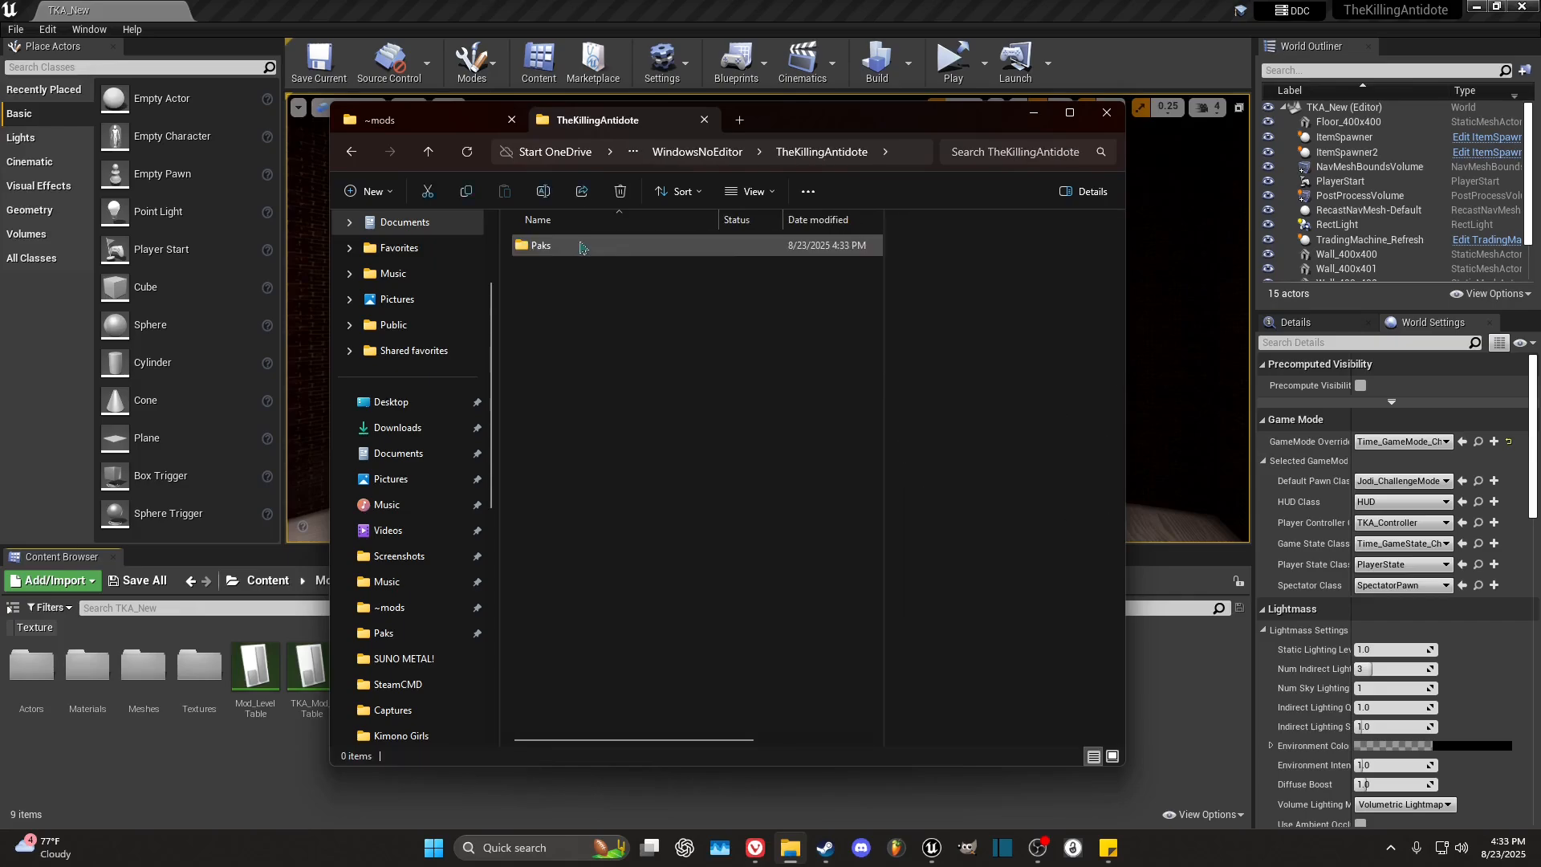
{"action": "double_click", "coordinate": [576, 252]}
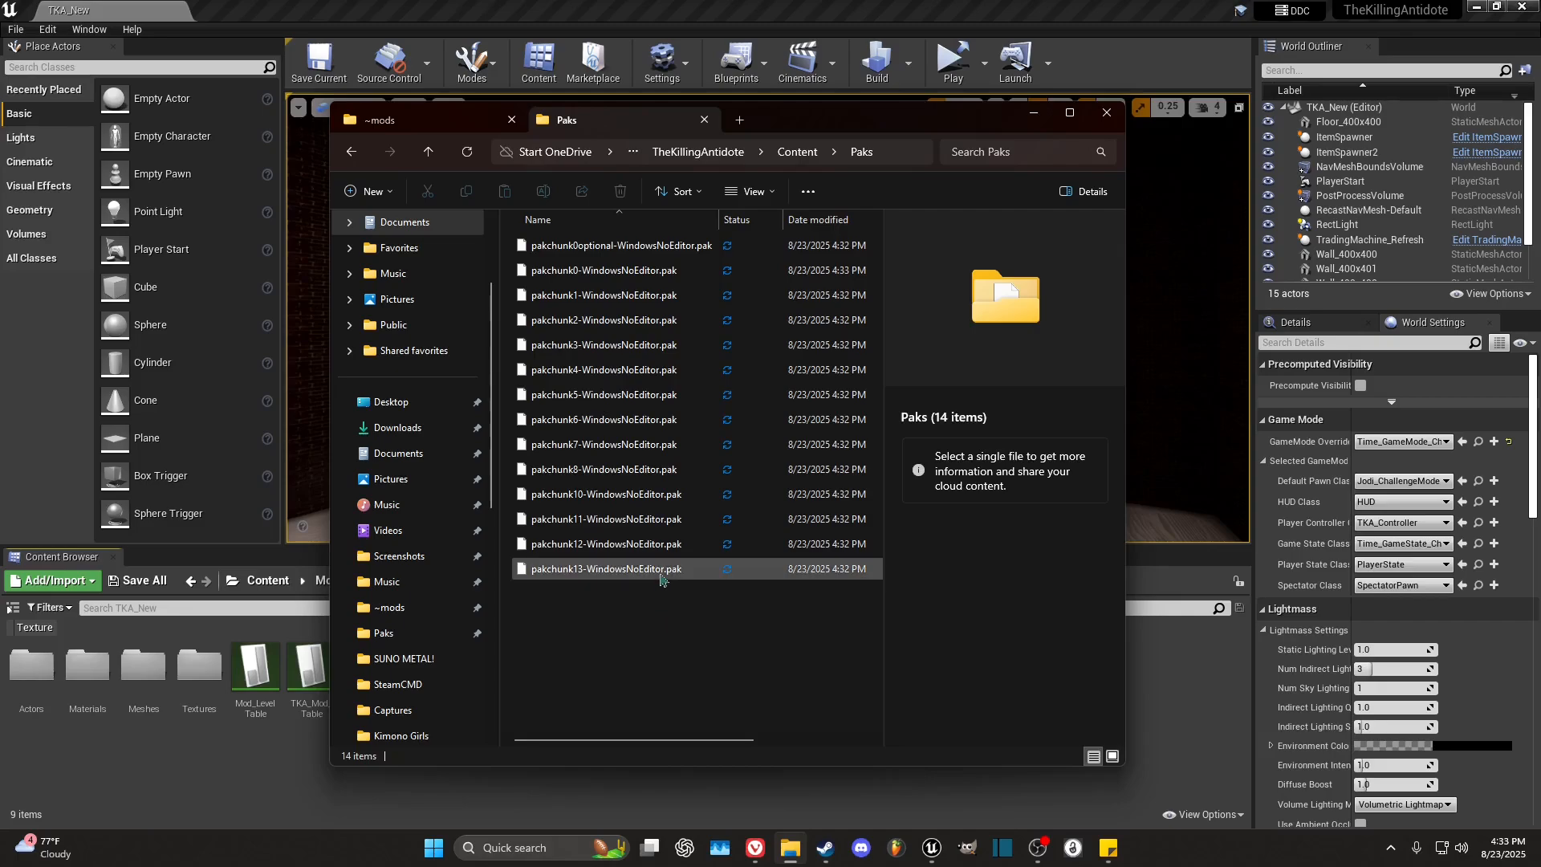
{"action": "left_click", "coordinate": [584, 575]}
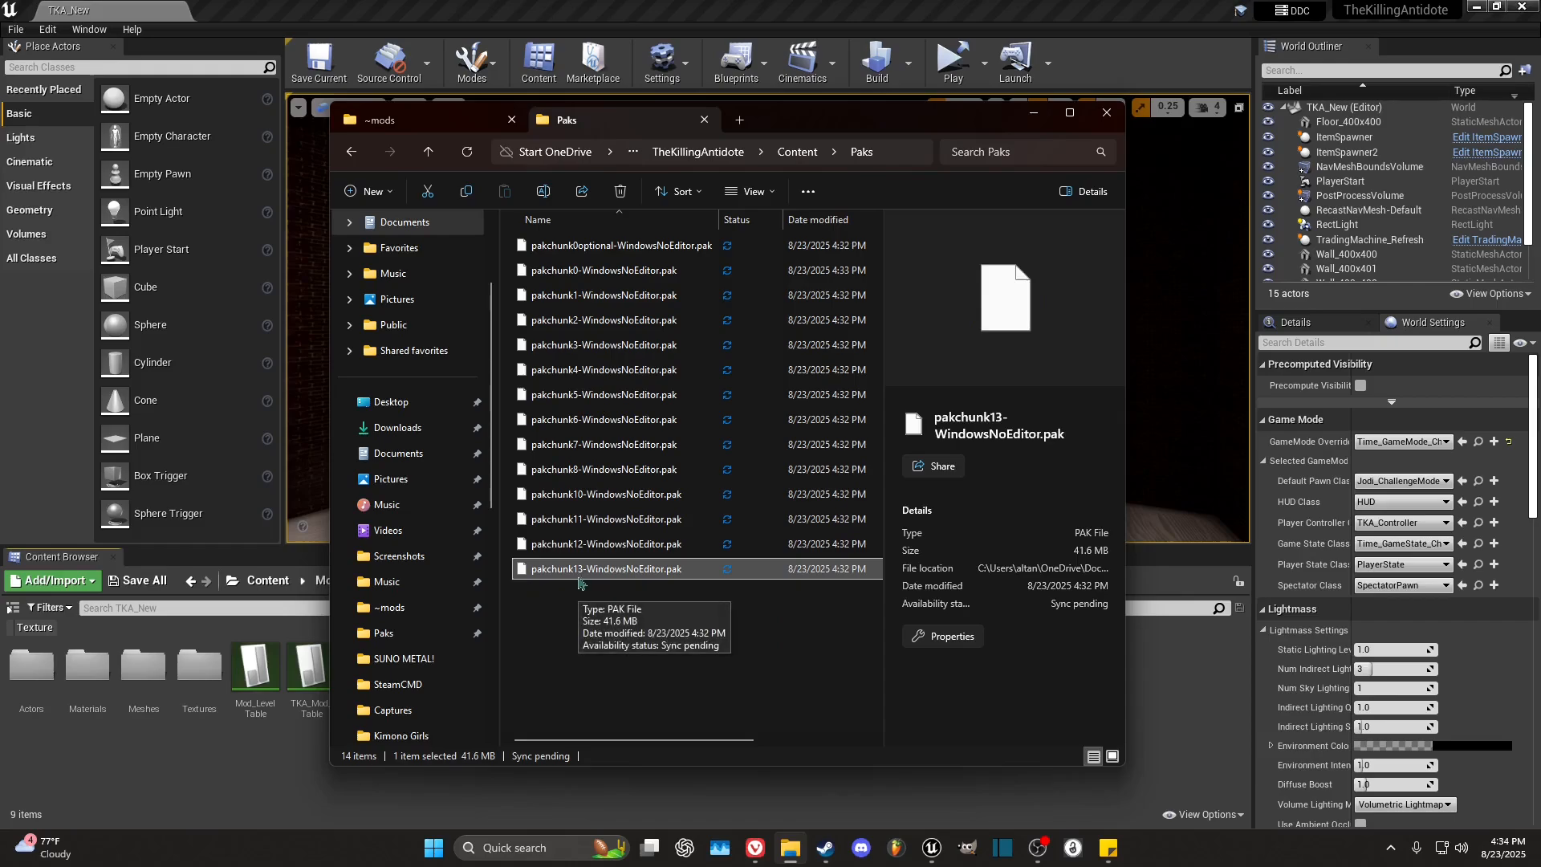
Step: Move pakchunk13-WindowsNoEditor.pak from the Paks folder into the ~mods folder and rename it TKA_New.pak
{"action": "left_click_drag", "start_coordinate": [767, 121], "coordinate": [971, 118]}
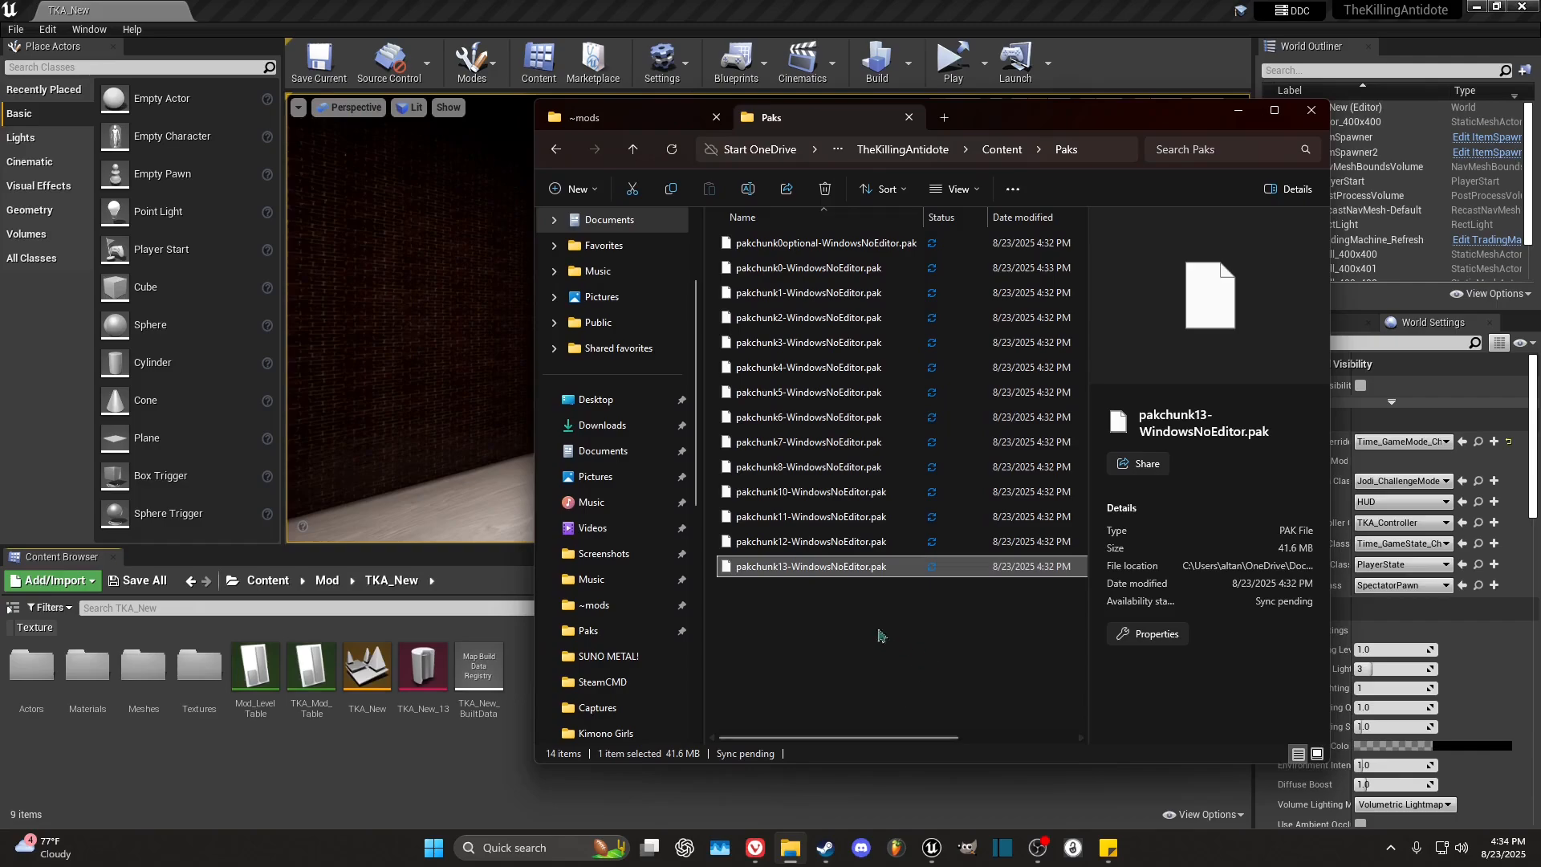
{"action": "left_click_drag", "start_coordinate": [823, 573], "coordinate": [931, 562]}
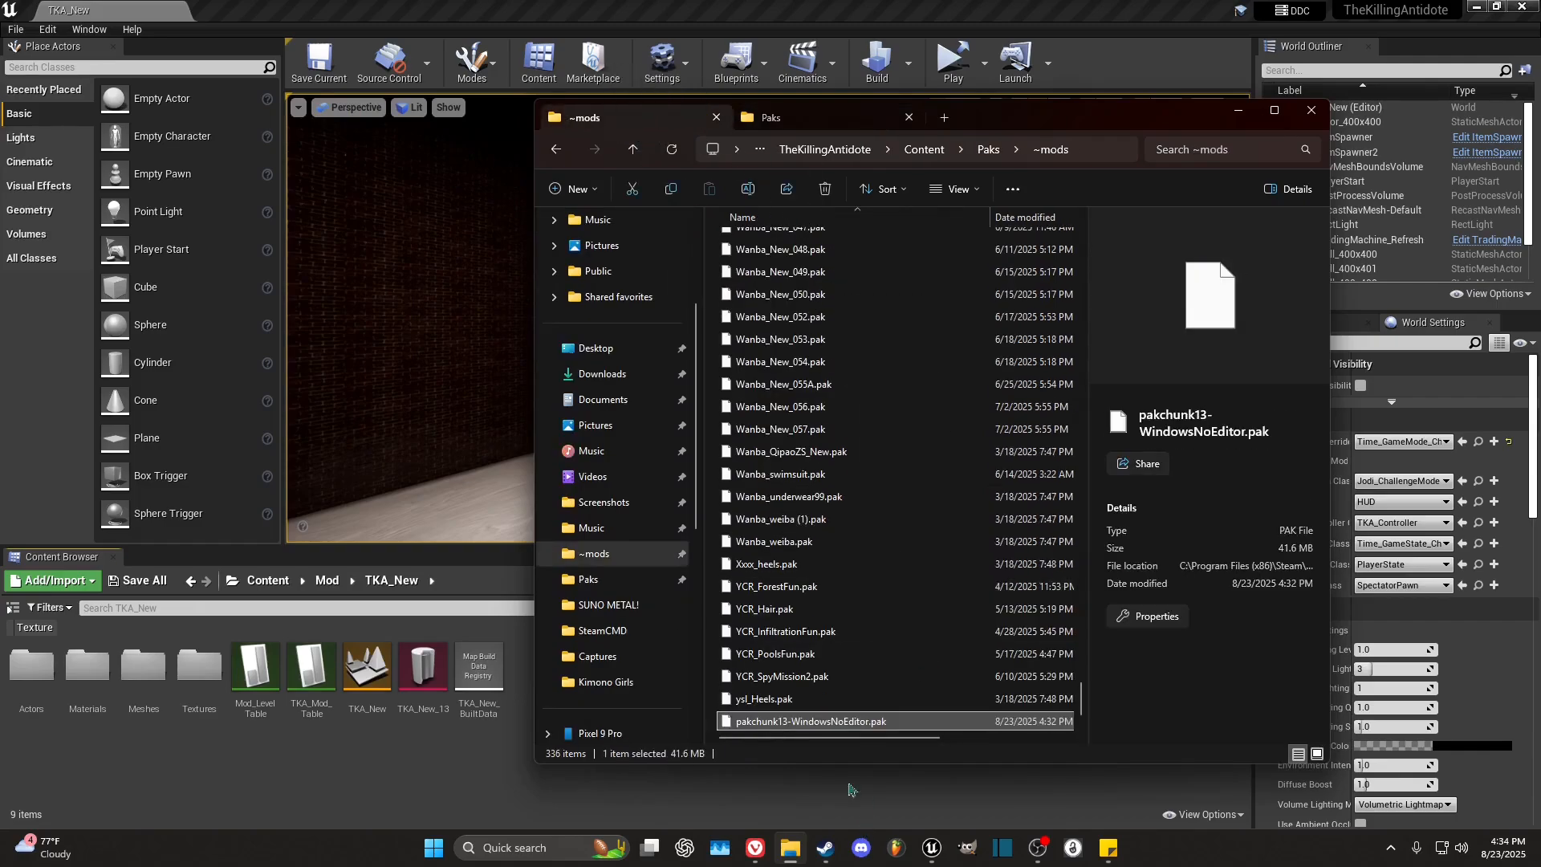
{"action": "right_click", "coordinate": [853, 729]}
{"action": "left_click", "coordinate": [989, 758]}
{"action": "type", "text": "TKA_New"}
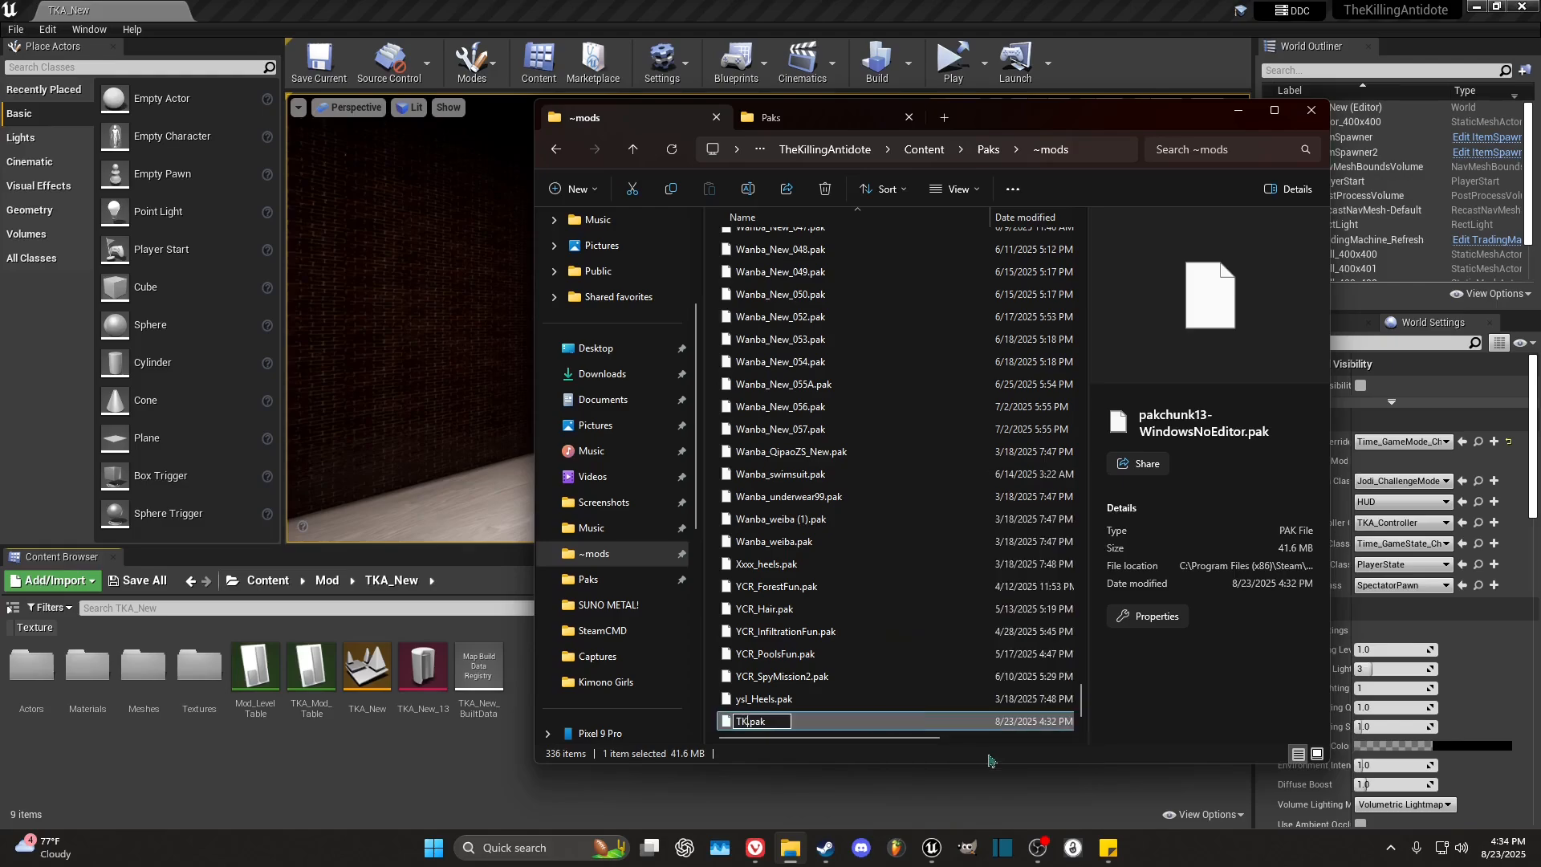
{"action": "key", "text": "Return"}
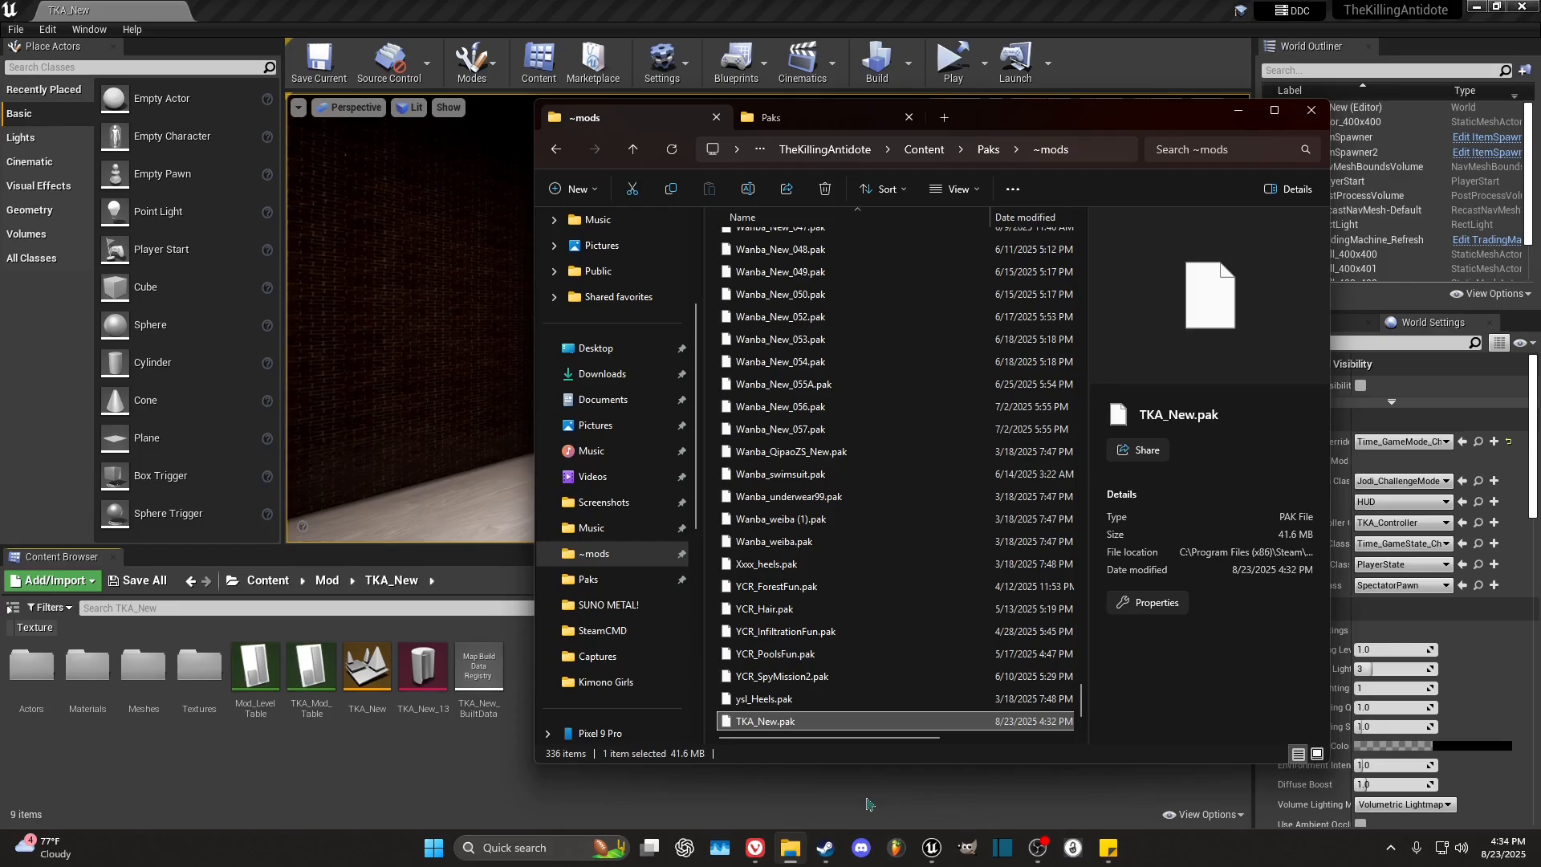
Step: Switch to Steam and test the custom map in The Killing Antidote by walking to the spawned pistol and picking it up
{"action": "left_click", "coordinate": [839, 771]}
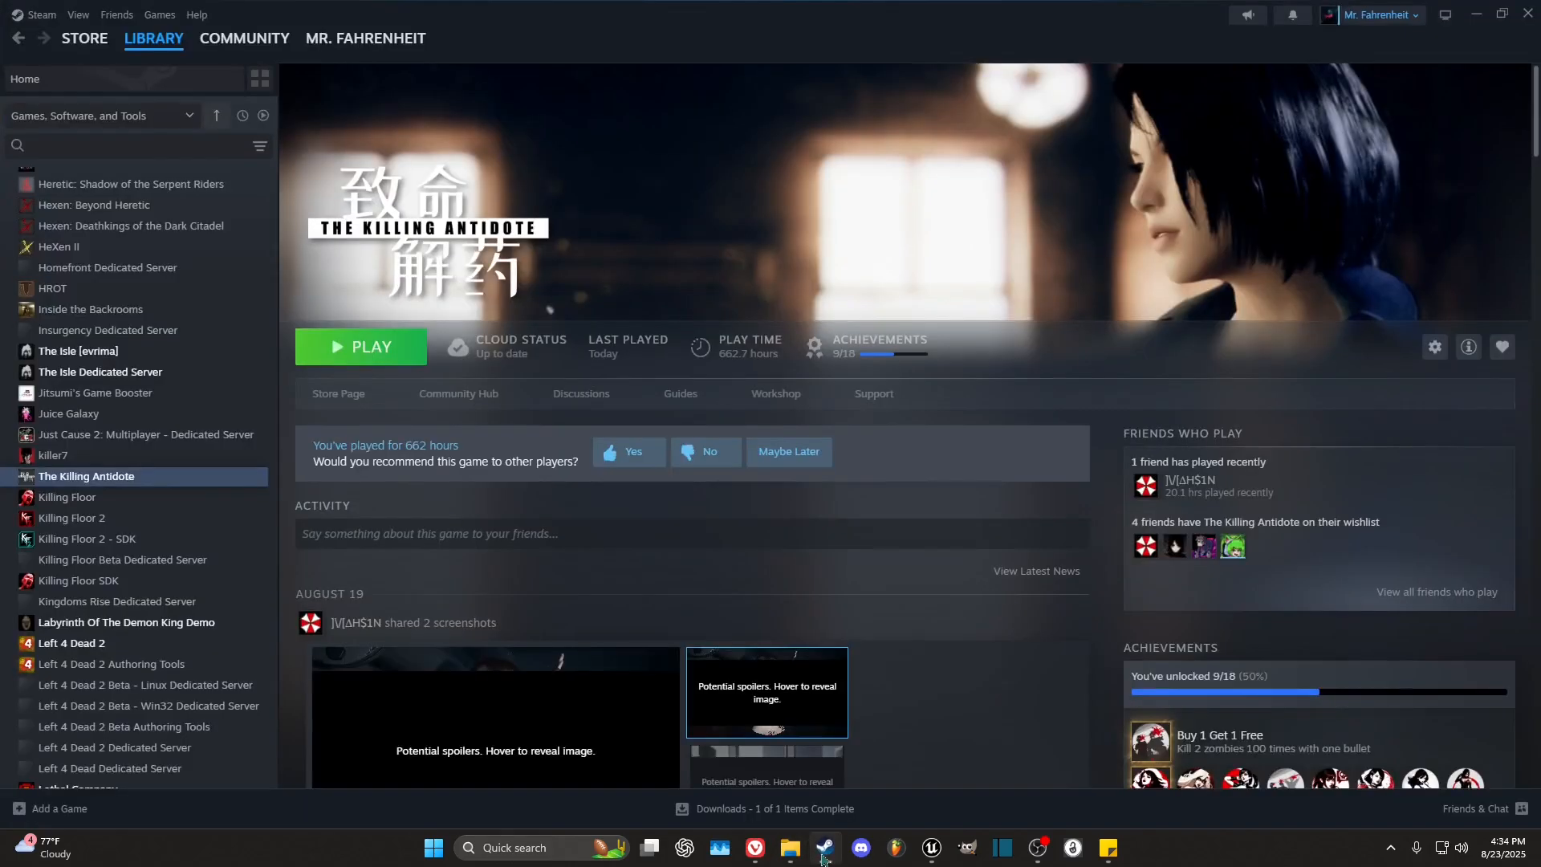
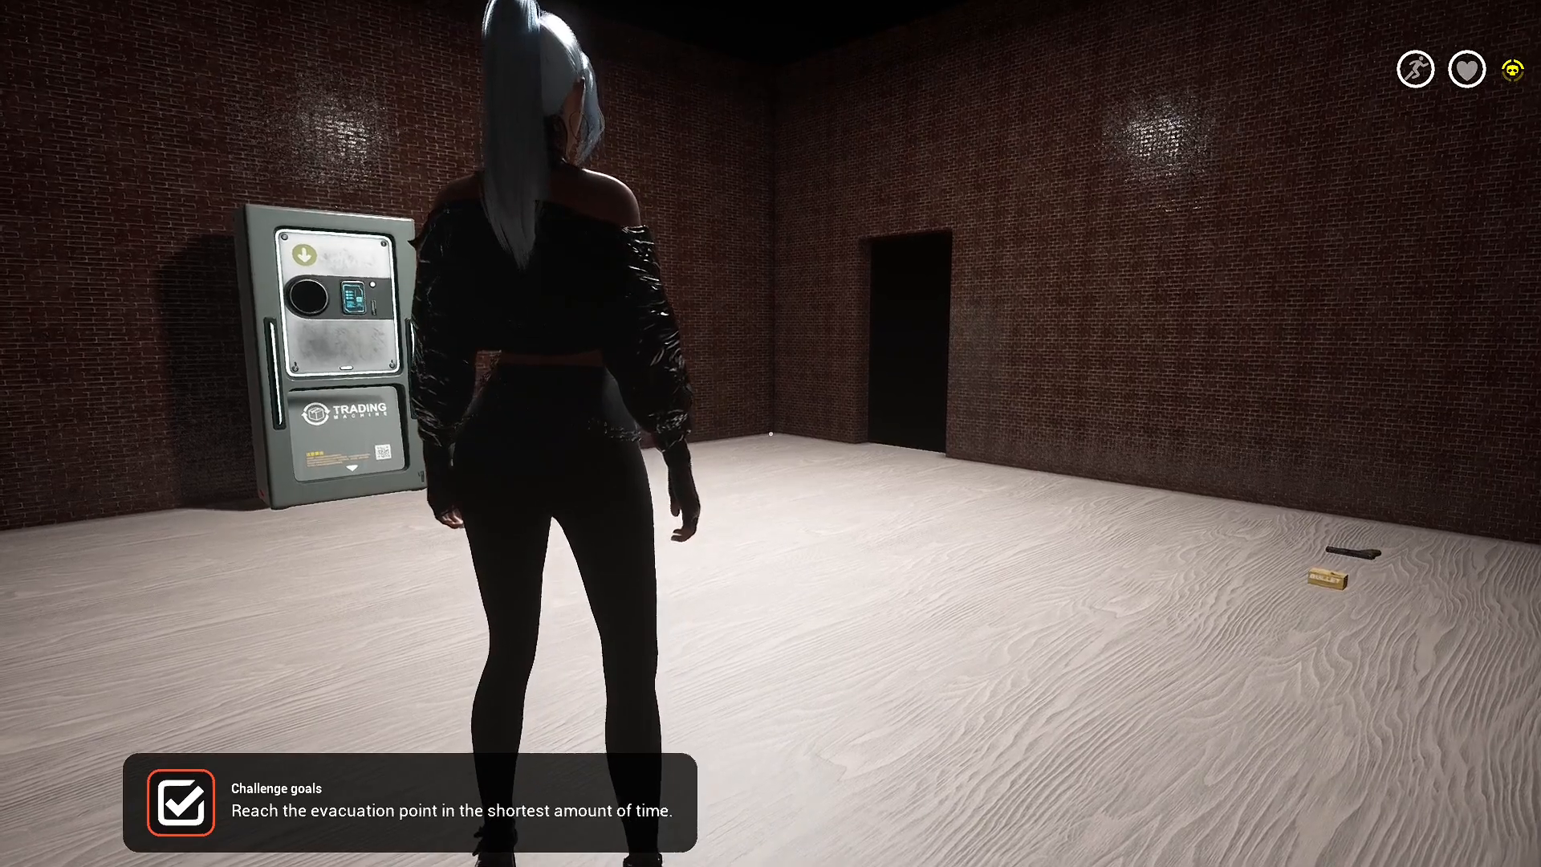
{"action": "key", "text": "w"}
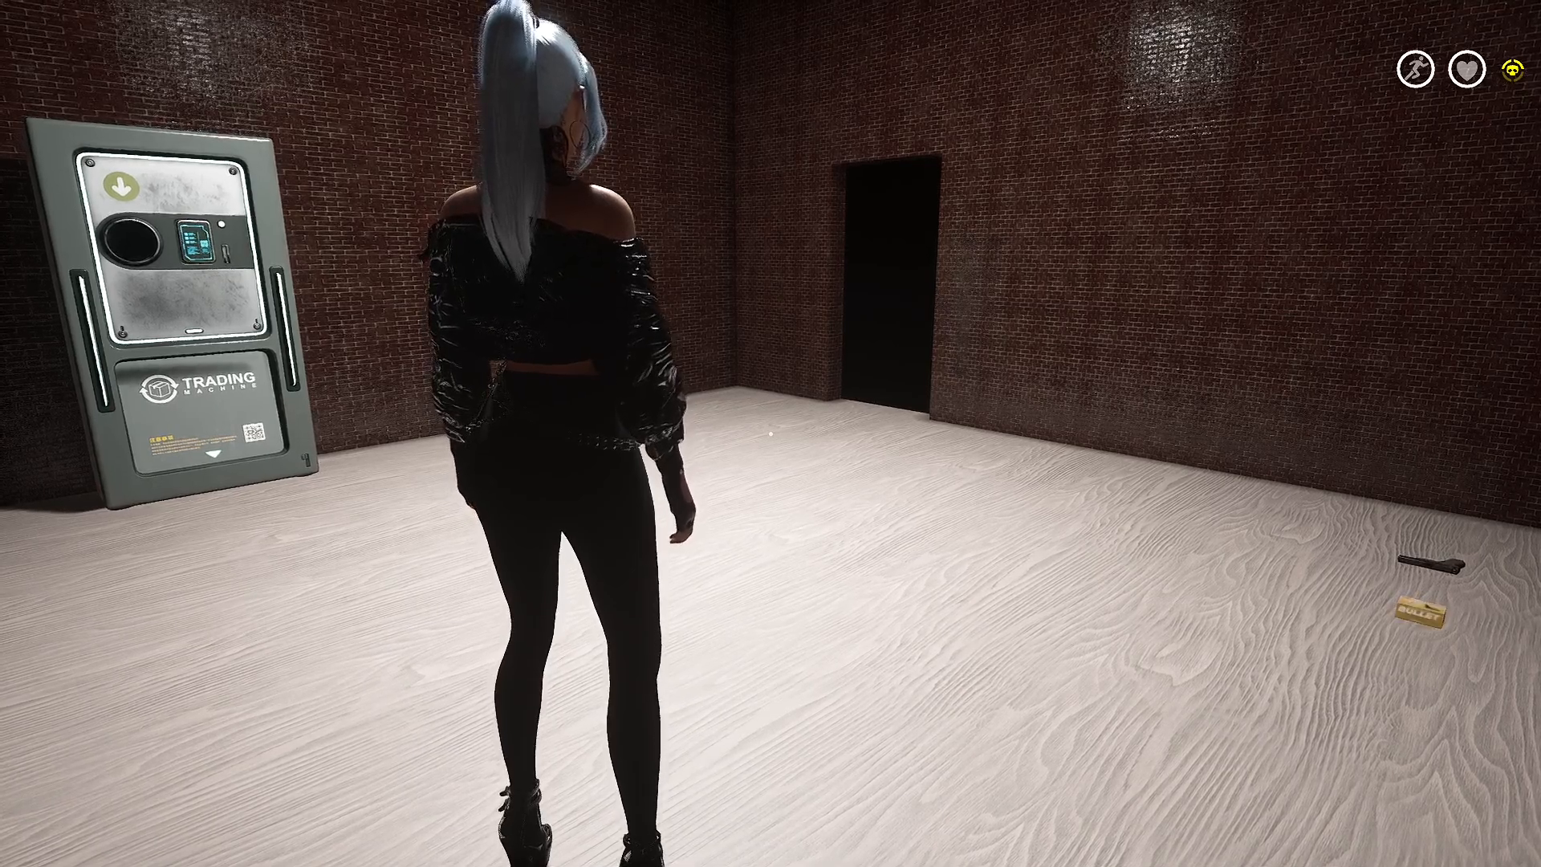
{"action": "key", "text": "w"}
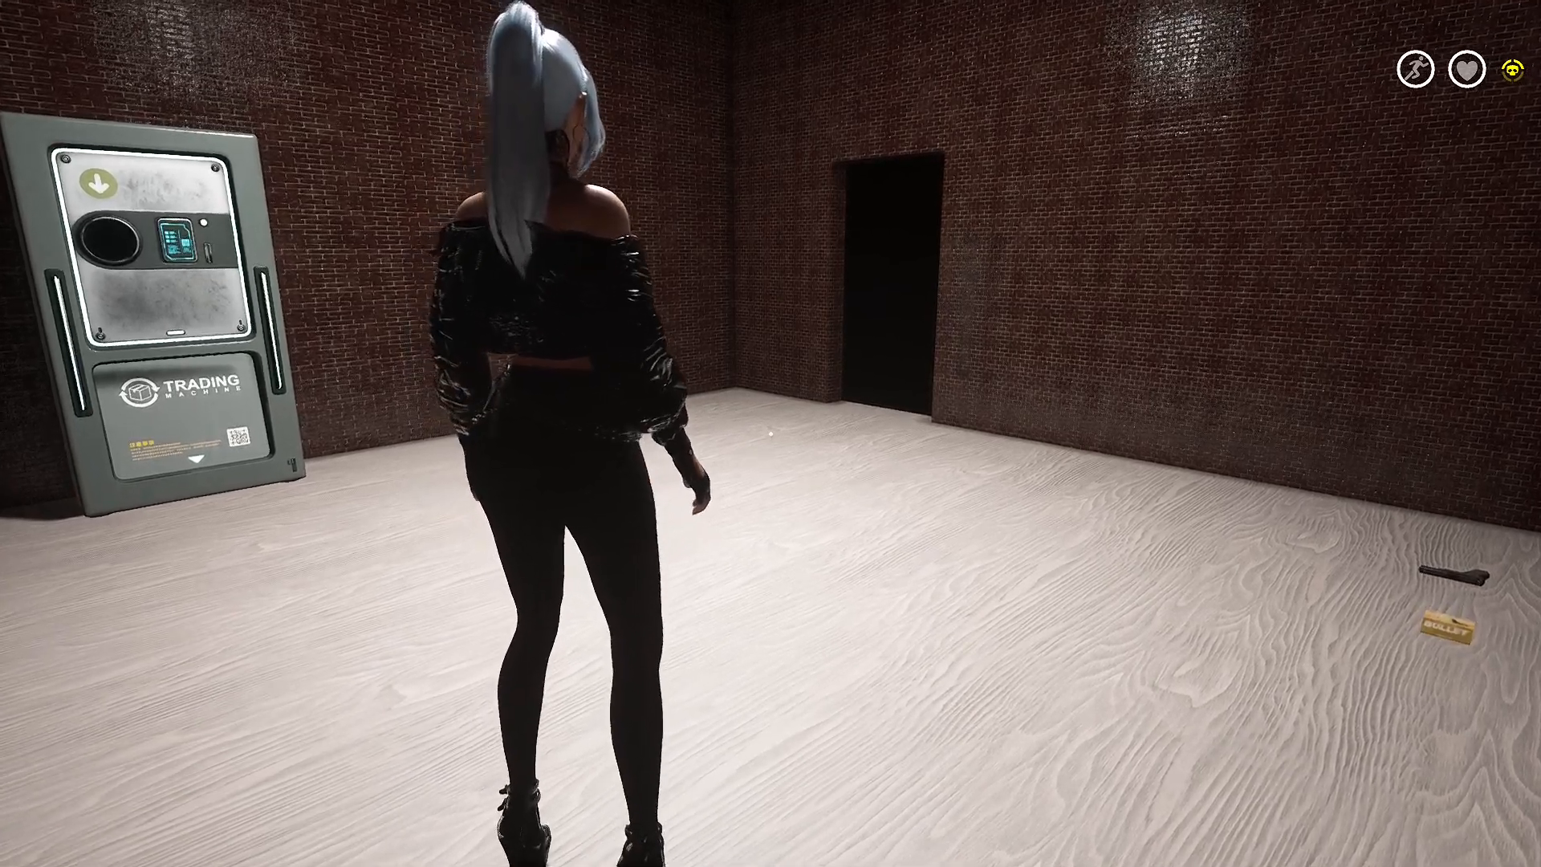
{"action": "key", "text": "w"}
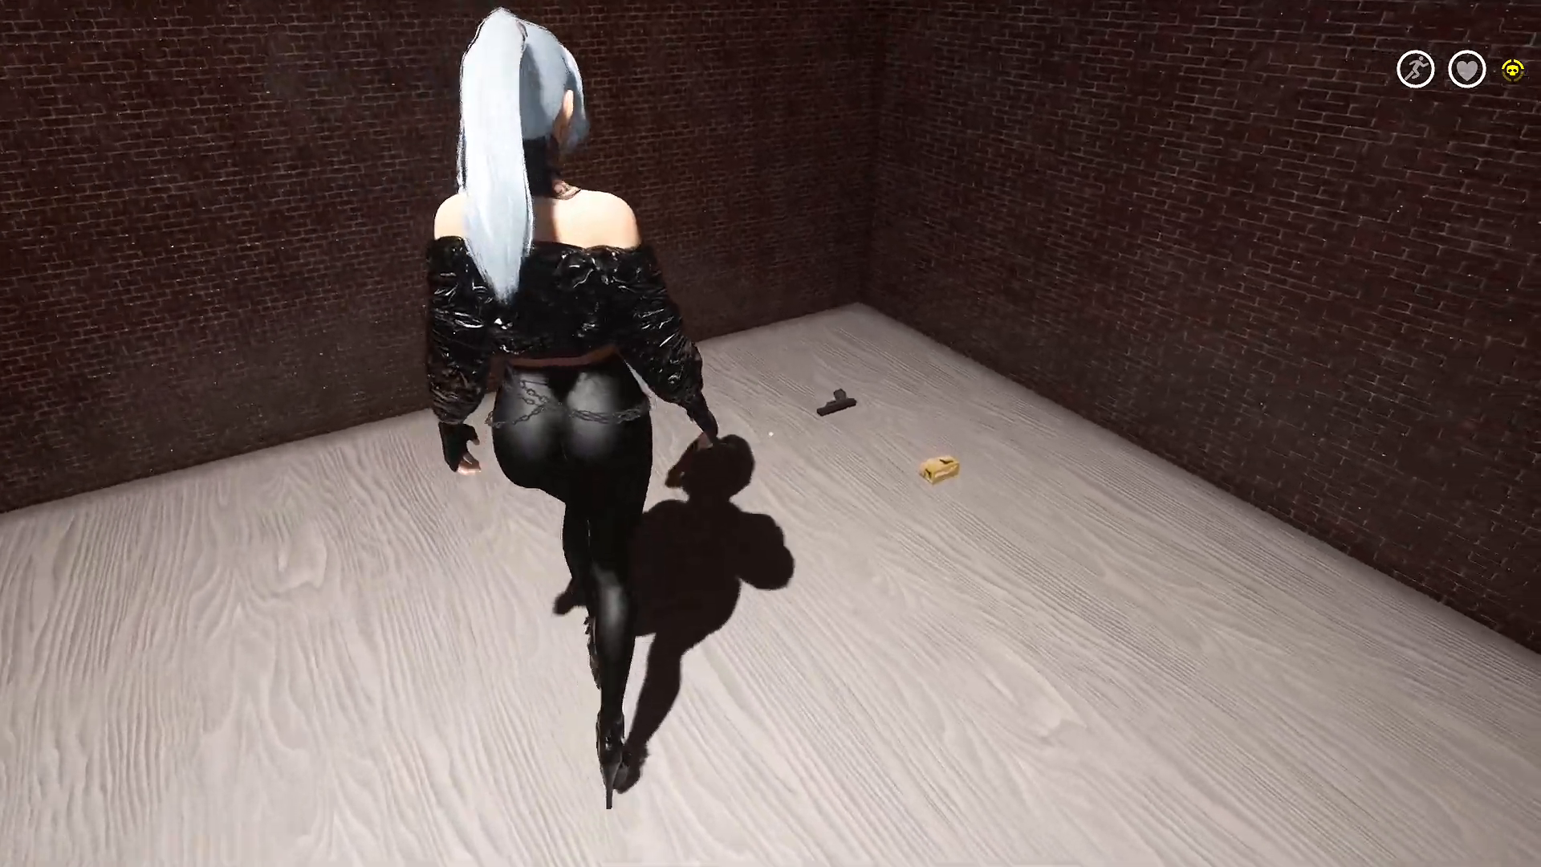
{"action": "key", "text": "e"}
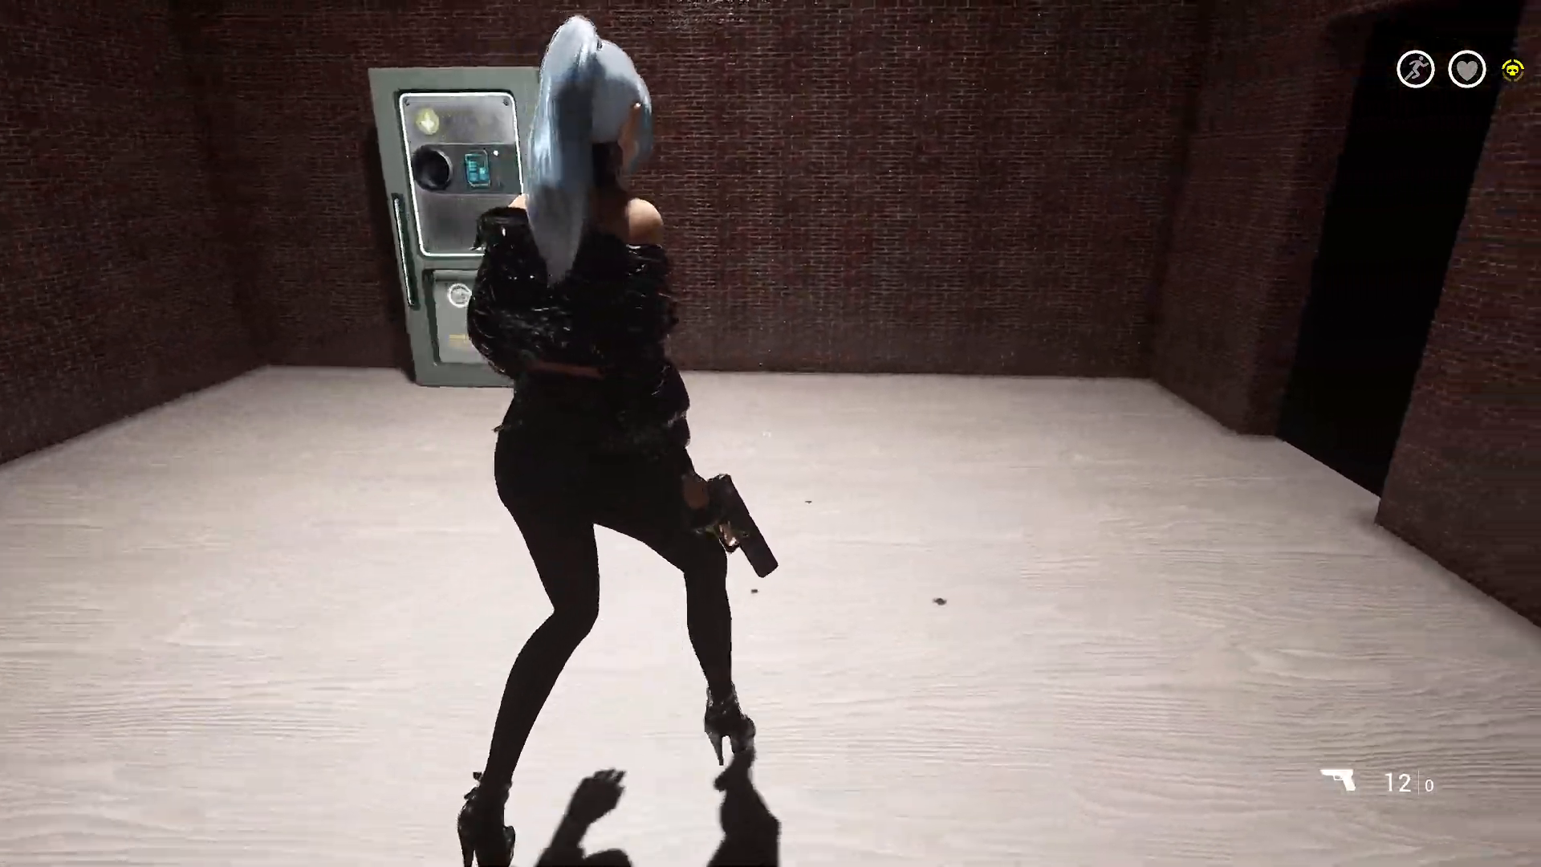
Step: Walk to the trading machine, open its product list, try the $50 refresh, and close the Vending Machine window
{"action": "key", "text": "w"}
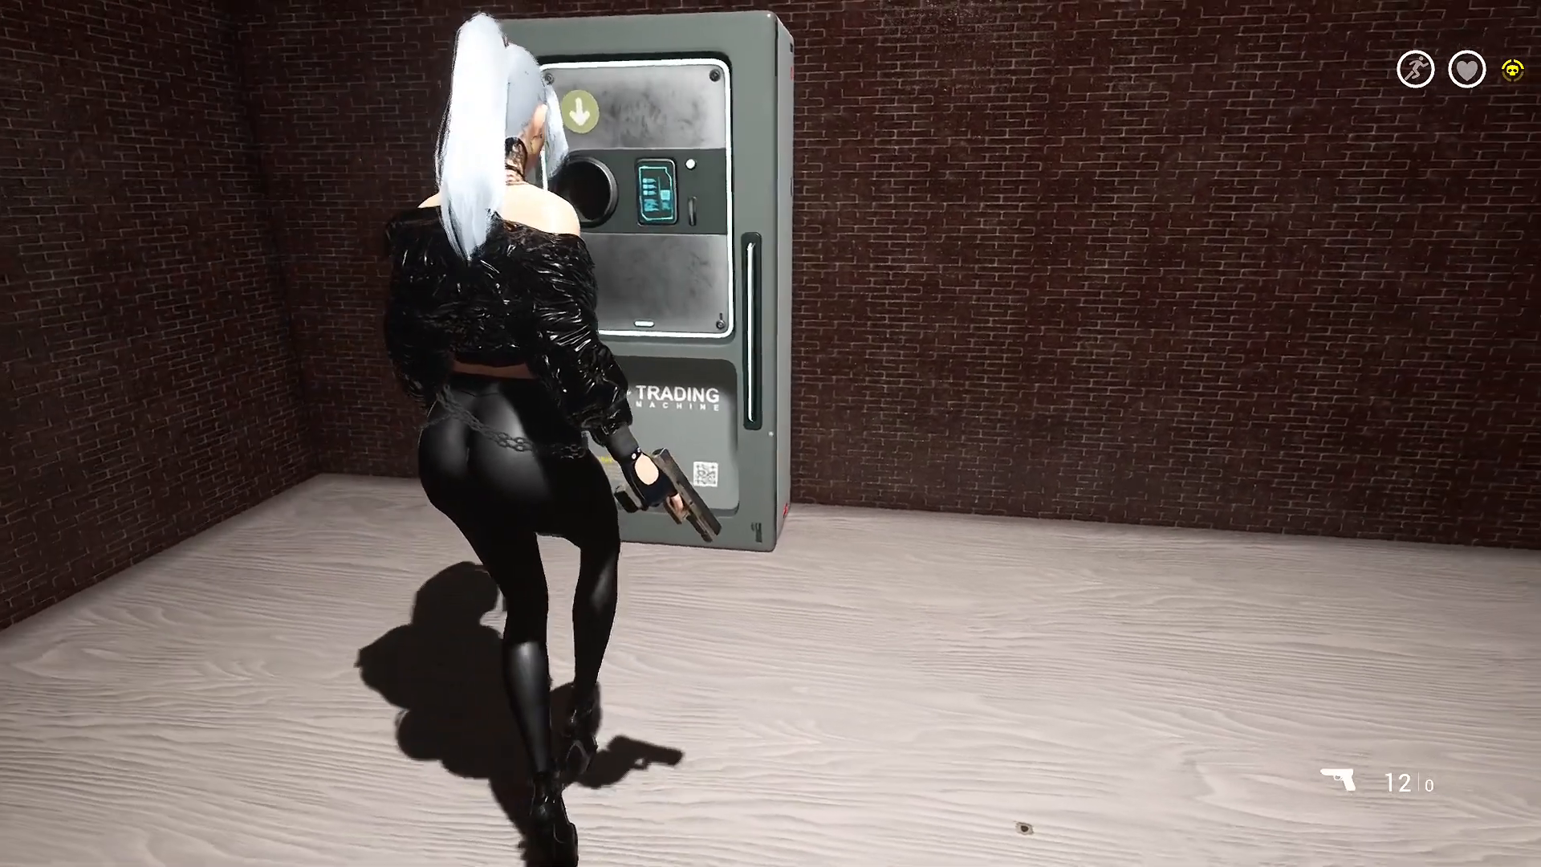
{"action": "key", "text": "e"}
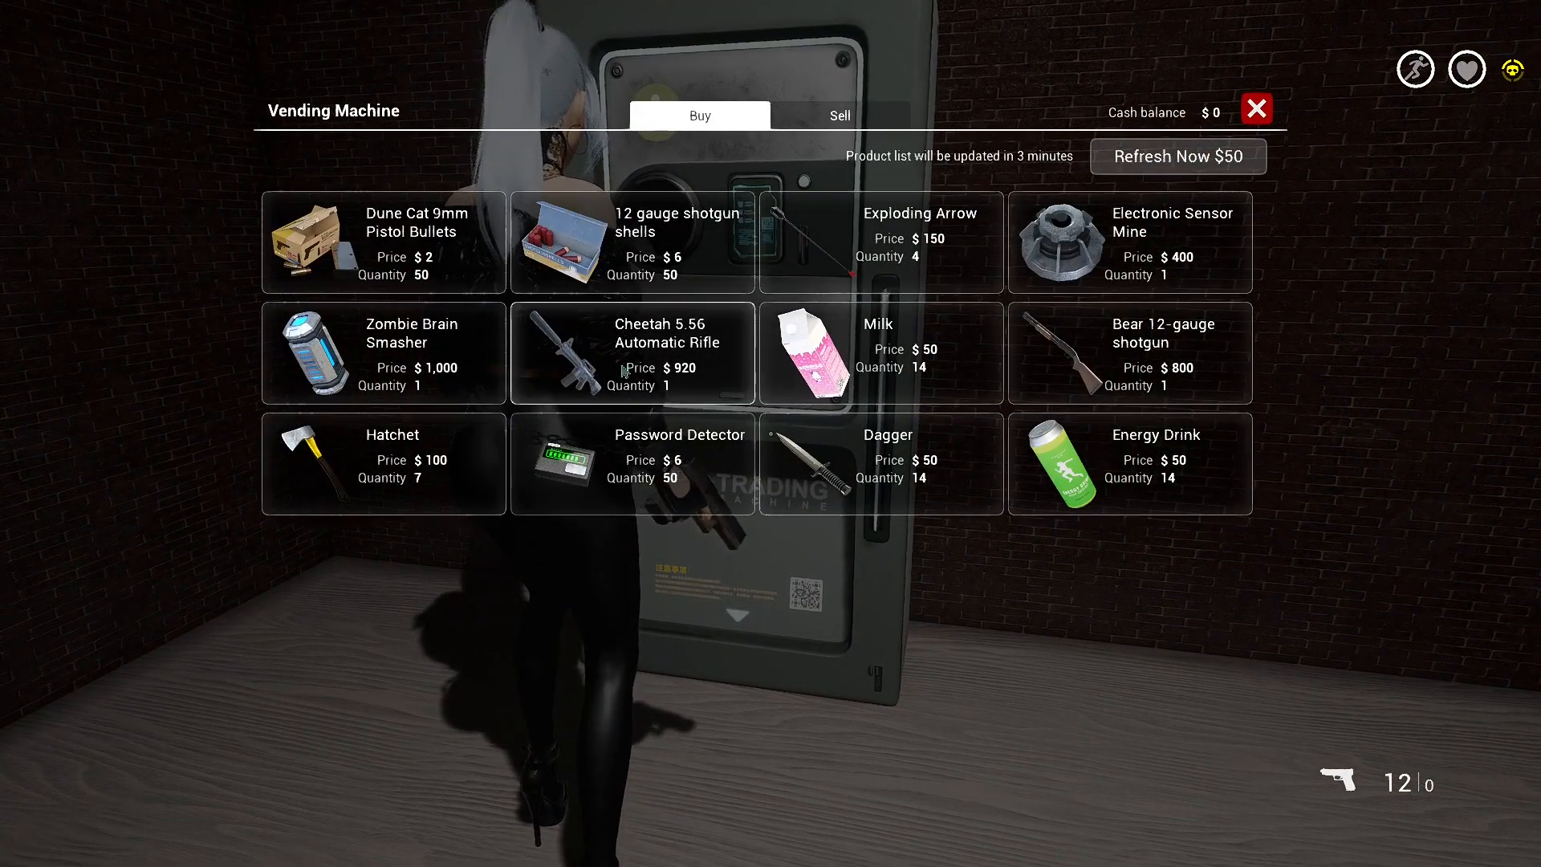
{"action": "left_click", "coordinate": [1179, 156]}
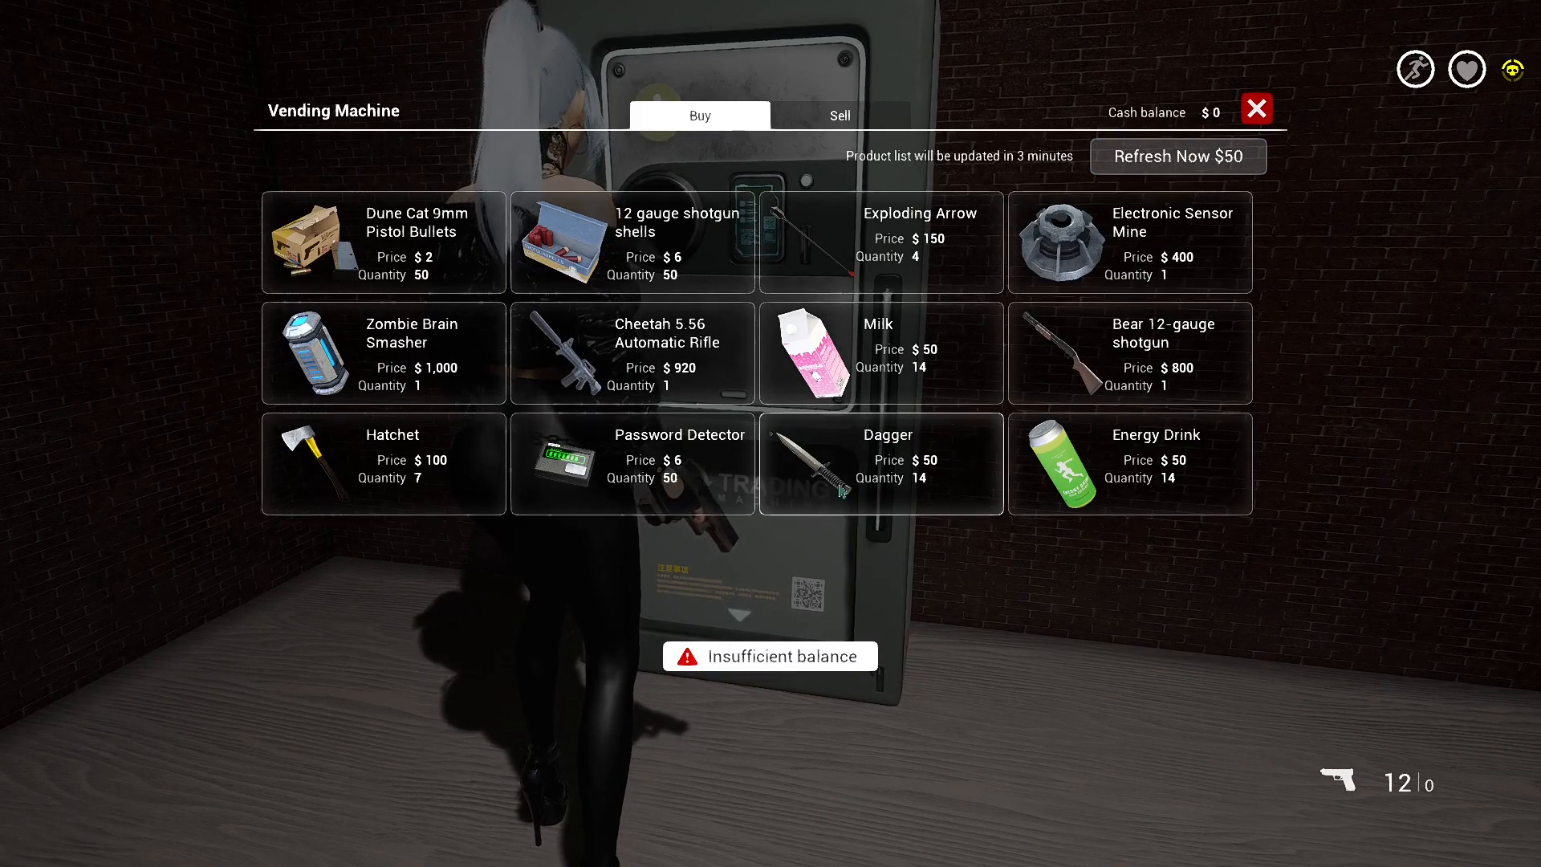
{"action": "left_click", "coordinate": [1256, 109]}
Step: Walk the character around the brick room to inspect the doorway, walls and lighting in-game
{"action": "key", "text": "w"}
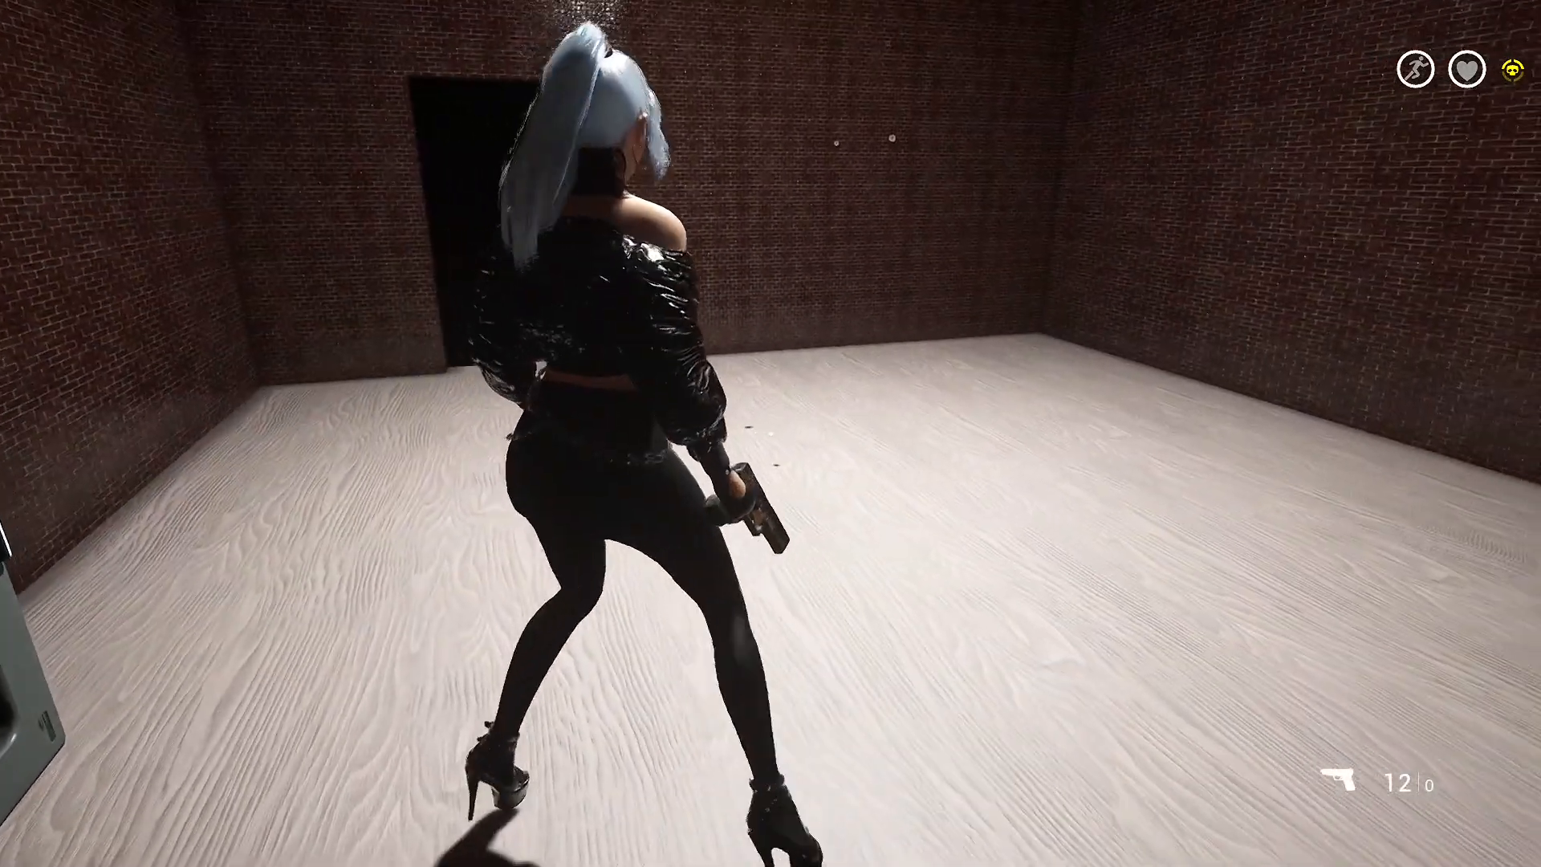
{"action": "key", "text": "a"}
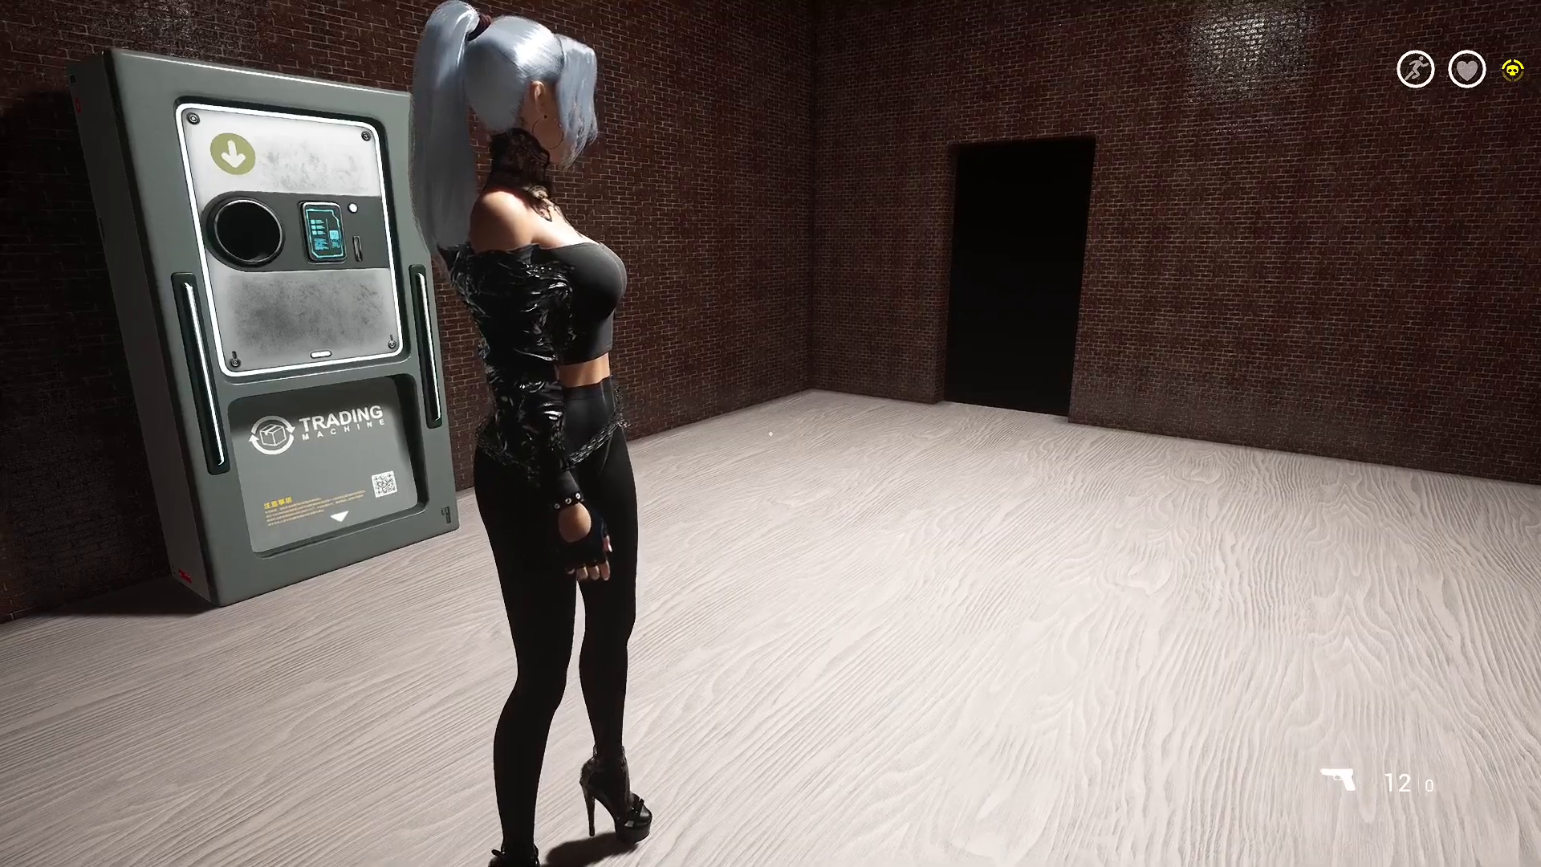
{"action": "key", "text": "w"}
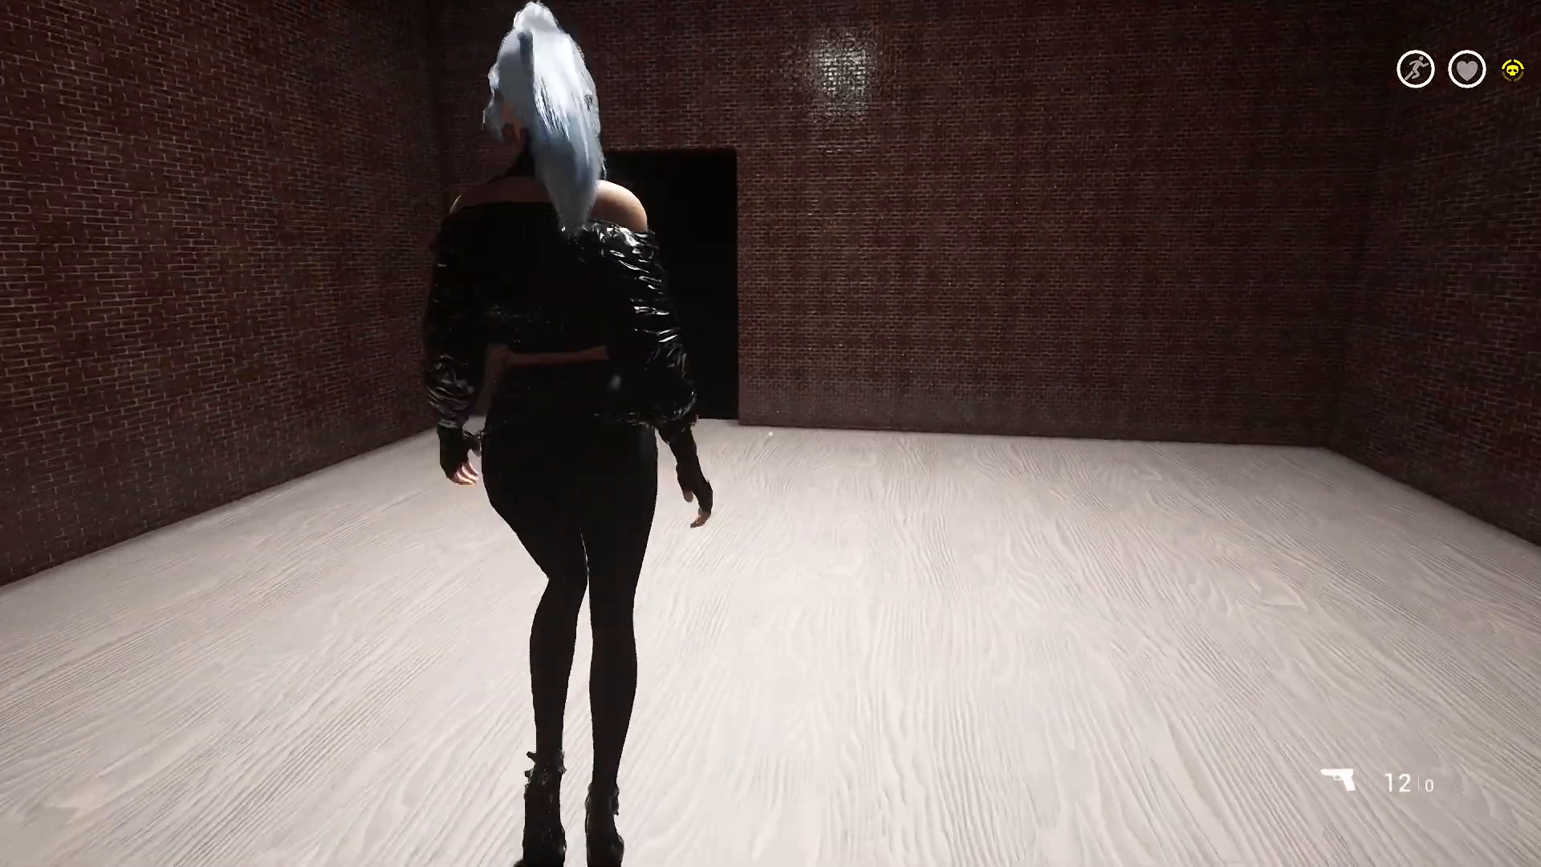
{"action": "key", "text": "w"}
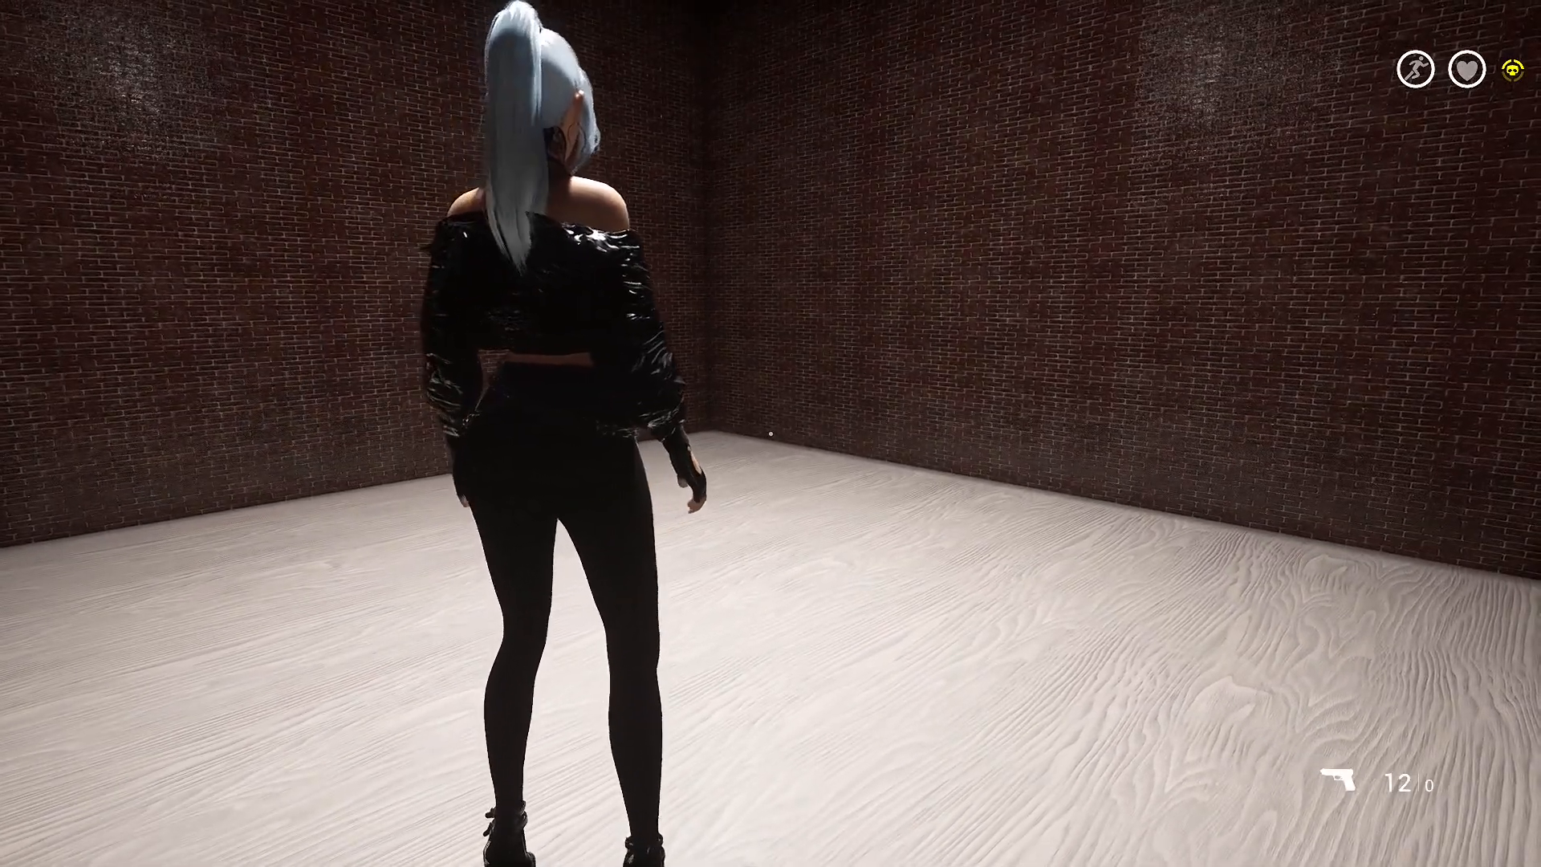
Step: Close the running game and switch back to the Unreal Editor
{"action": "key", "text": "alt+Tab"}
{"action": "mouse_move", "coordinate": [401, 299]}
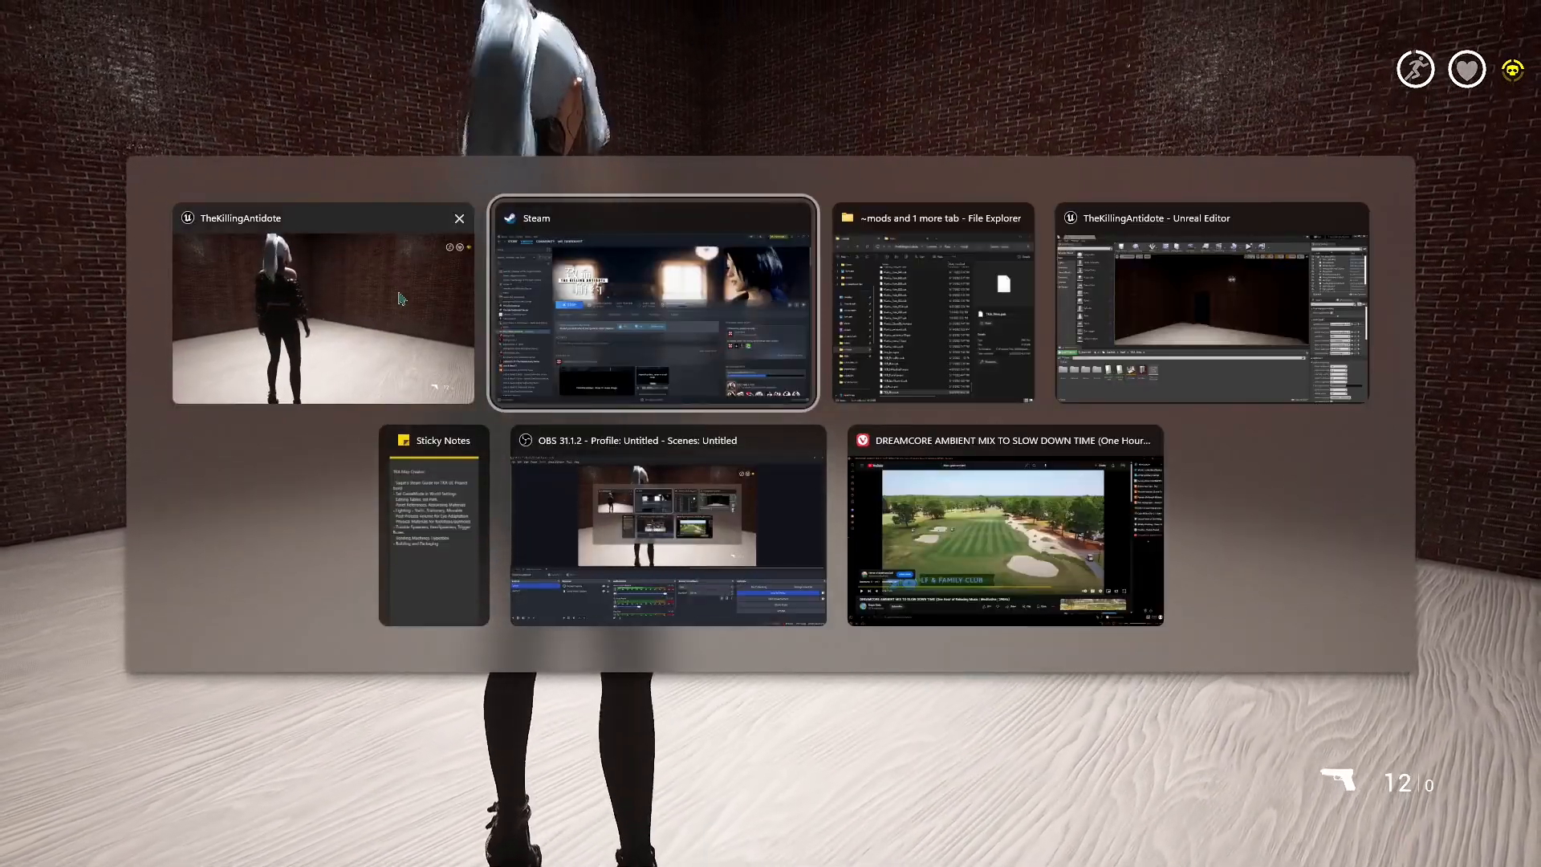
{"action": "left_click", "coordinate": [458, 217]}
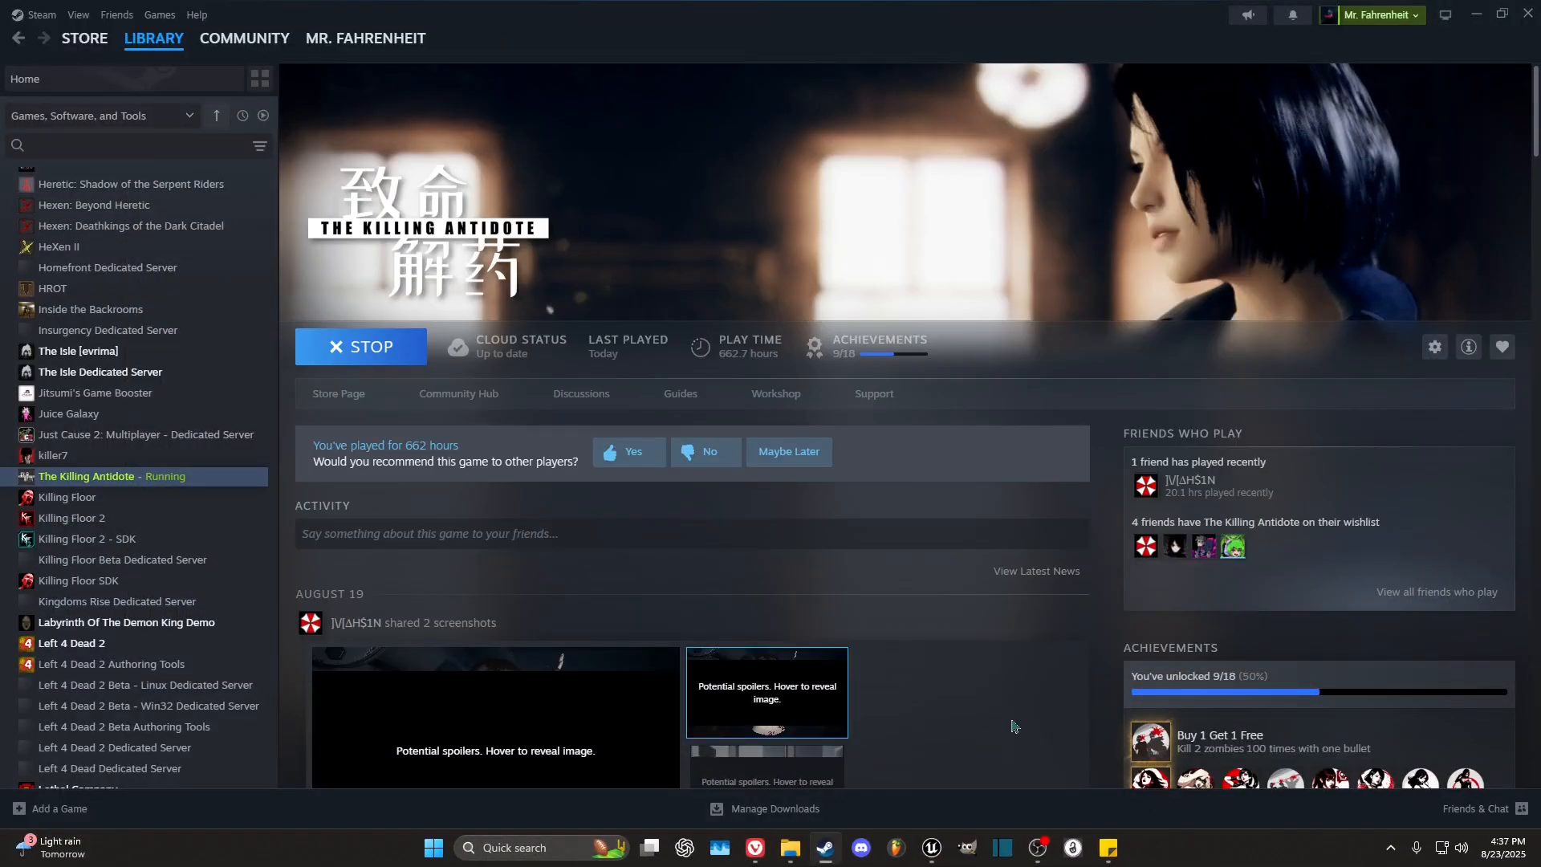
{"action": "left_click", "coordinate": [931, 848]}
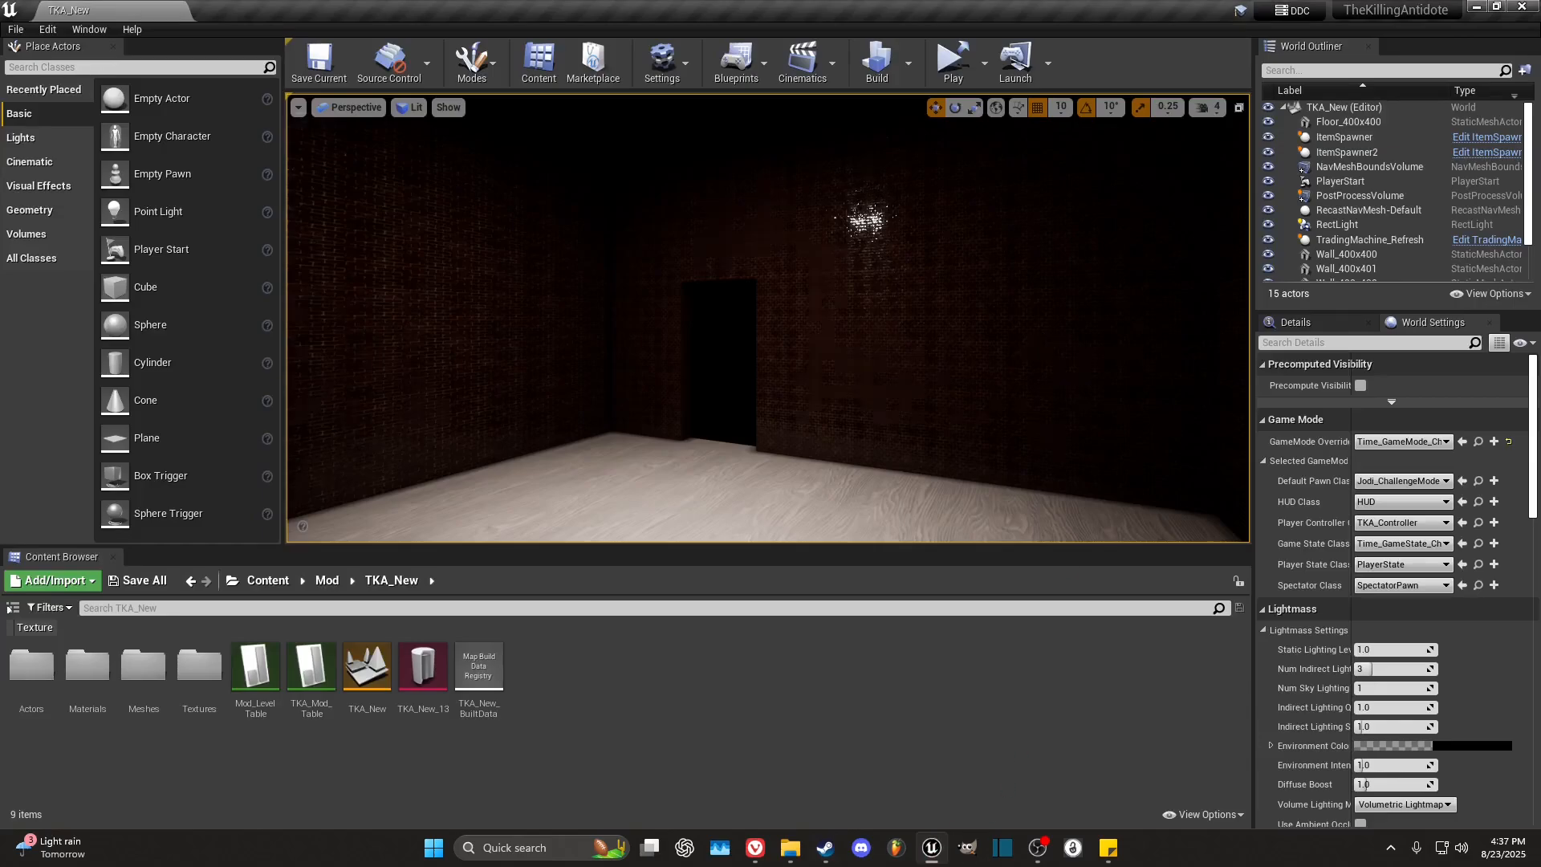
Step: Set the viewport to Unlit and display the navigation mesh over the room's floor
{"action": "left_click", "coordinate": [411, 107]}
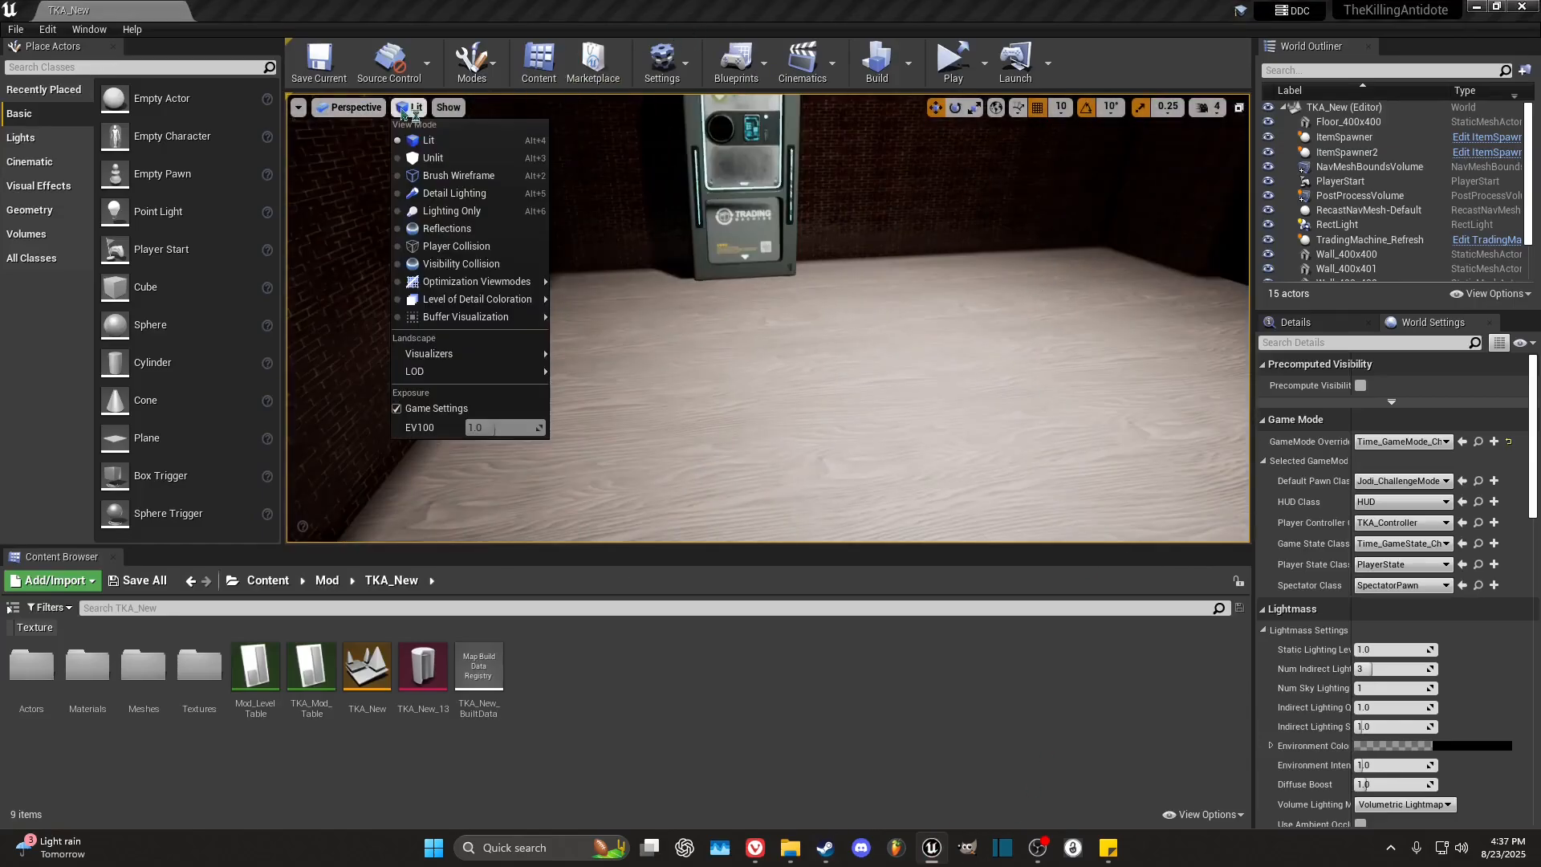
{"action": "left_click", "coordinate": [414, 160]}
{"action": "key", "text": "s"}
{"action": "right_click_drag", "start_coordinate": [727, 206], "coordinate": [839, 261]}
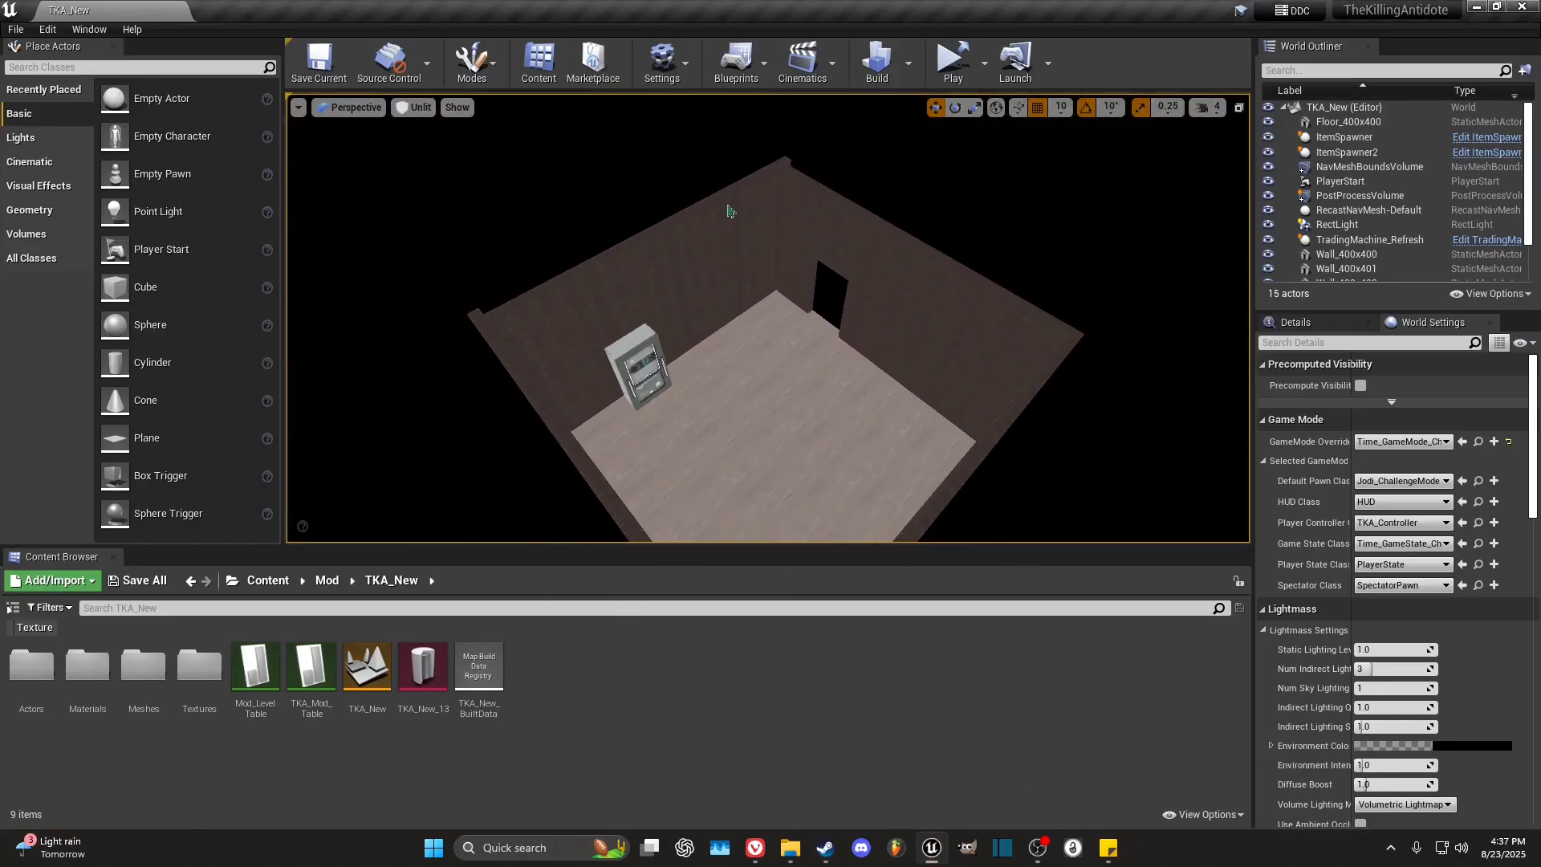
{"action": "key", "text": "p"}
{"action": "right_click_drag", "start_coordinate": [690, 178], "coordinate": [705, 195]}
Step: Return the viewport to Lit shading and view the room's interior from above
{"action": "left_click", "coordinate": [414, 107]}
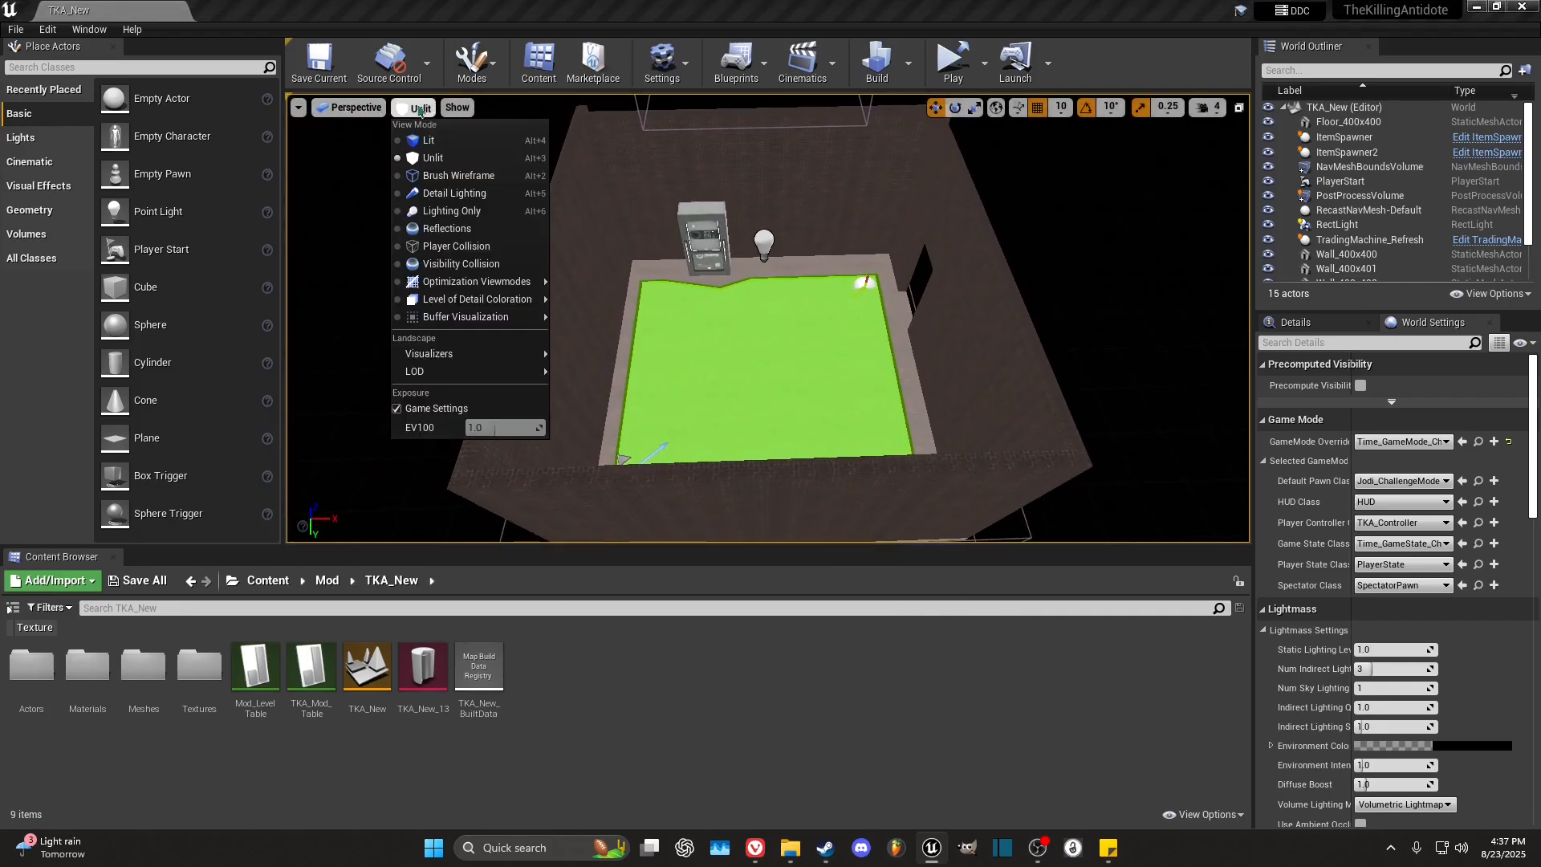
{"action": "left_click", "coordinate": [437, 150]}
{"action": "right_click_drag", "start_coordinate": [746, 226], "coordinate": [740, 232]}
{"action": "right_click_drag", "start_coordinate": [753, 365], "coordinate": [753, 351]}
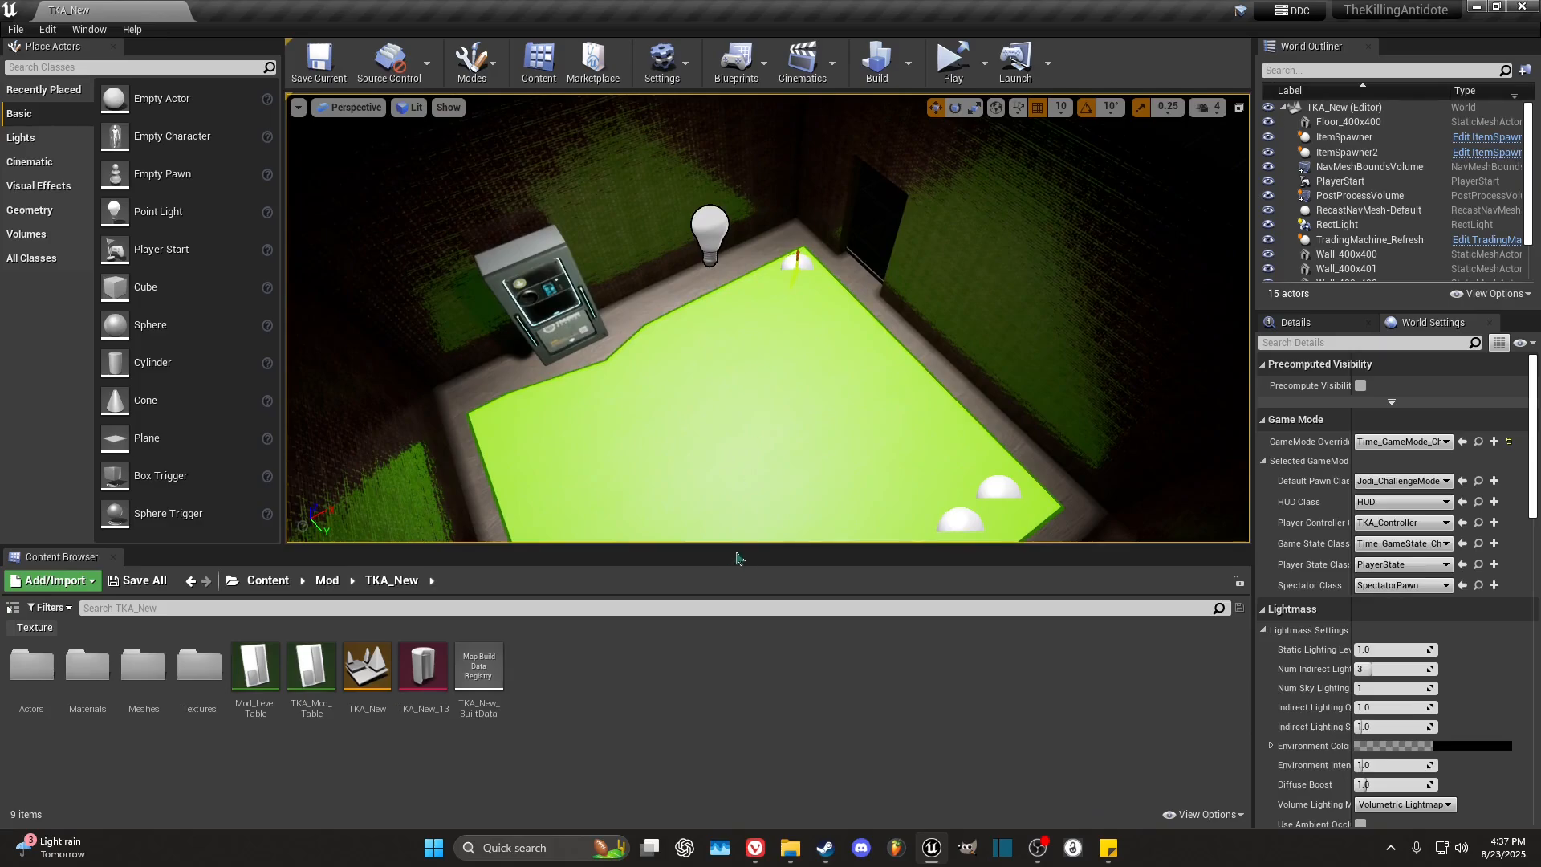
Step: Browse to Content/Project/Actors/Trigger and select the GameTriggerBox blueprint
{"action": "left_click", "coordinate": [267, 580]}
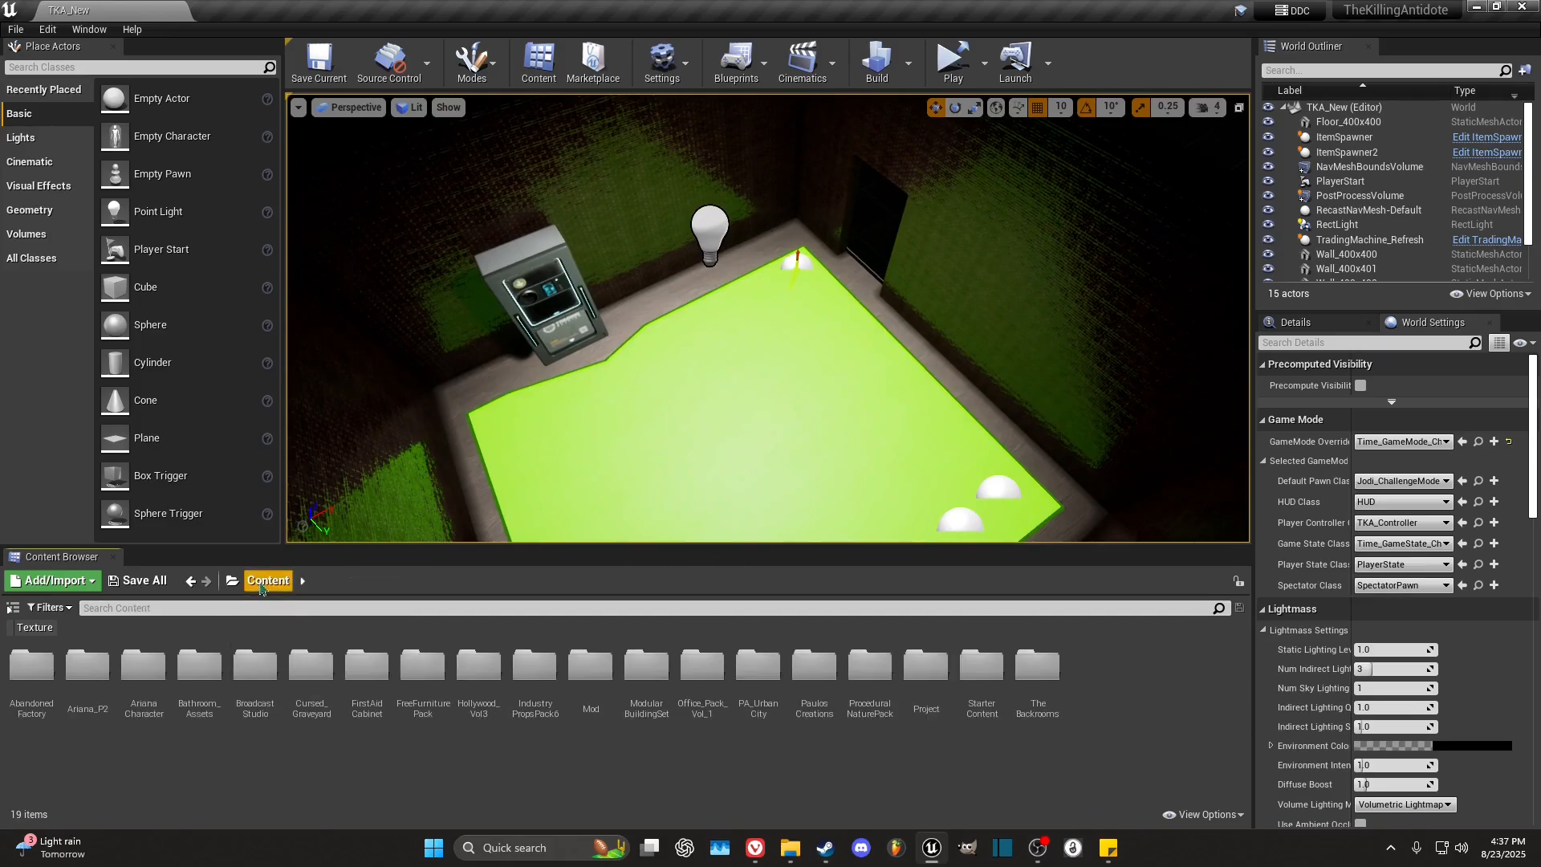
{"action": "double_click", "coordinate": [931, 703]}
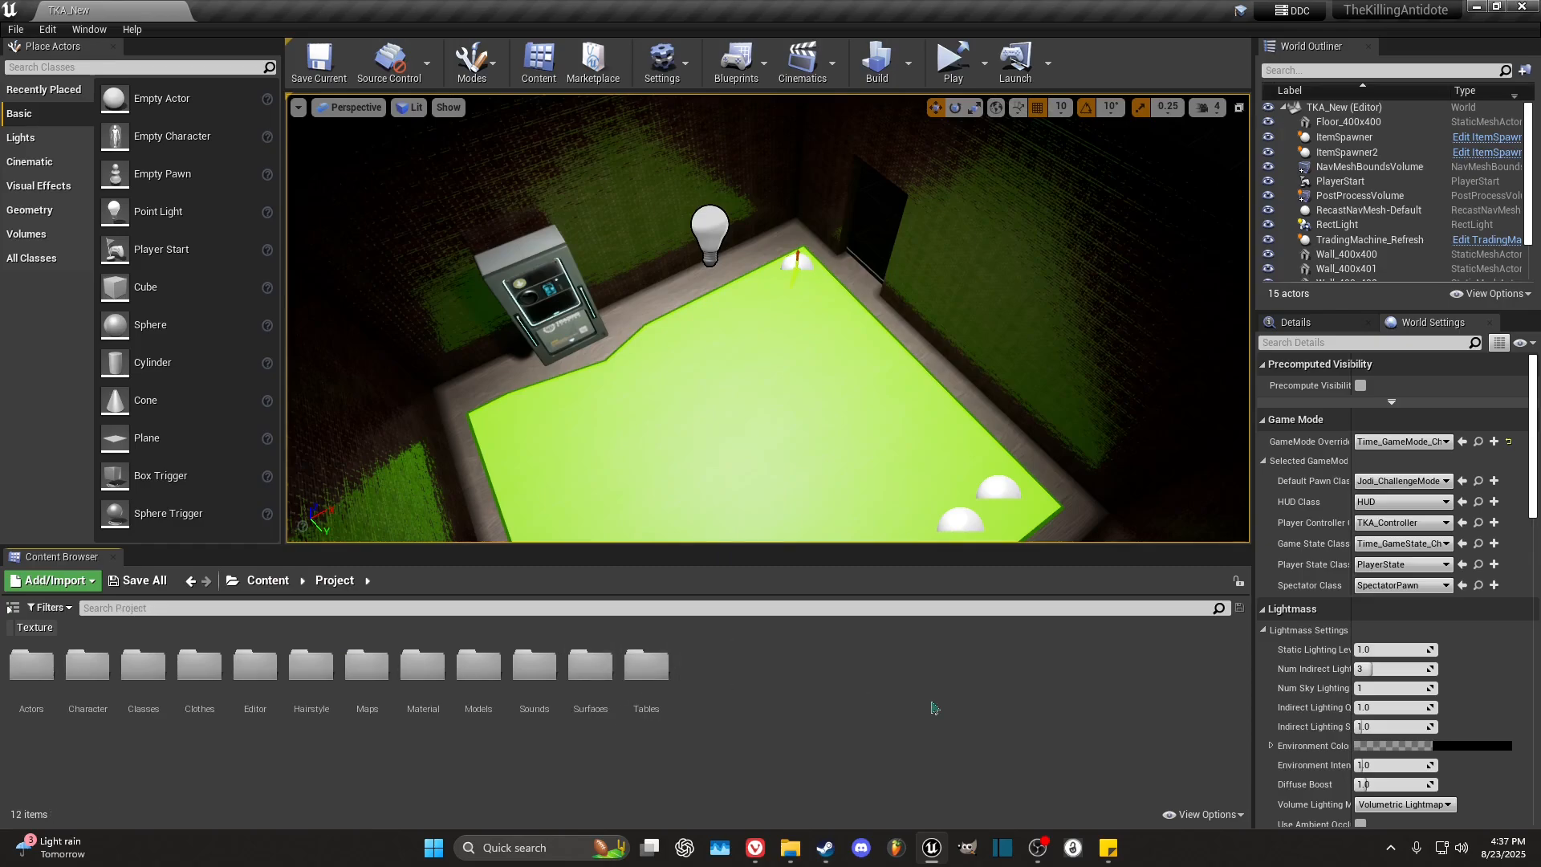
{"action": "double_click", "coordinate": [37, 686]}
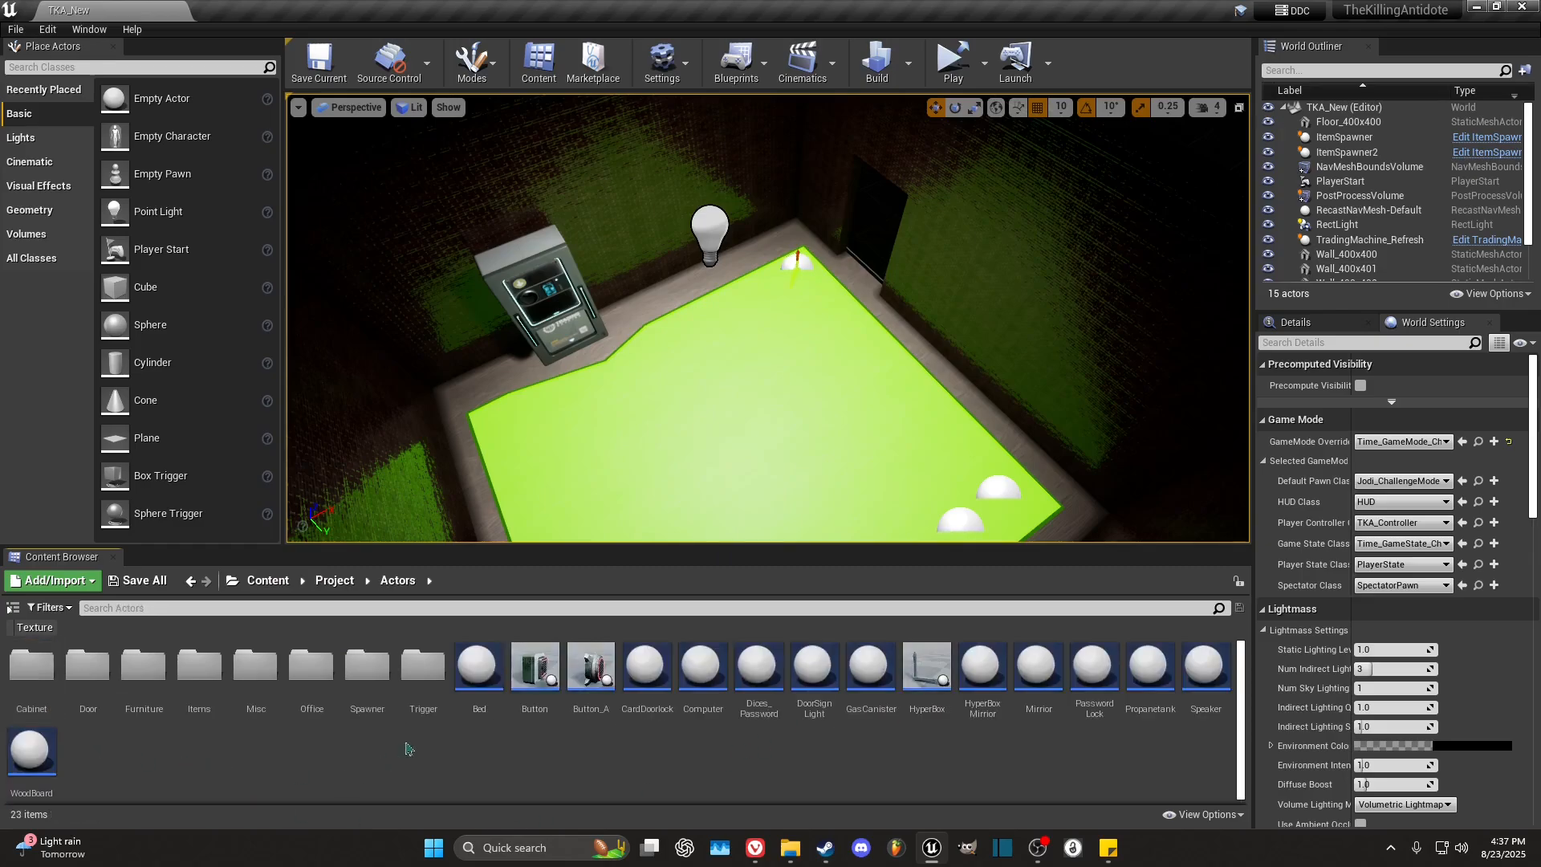
{"action": "double_click", "coordinate": [423, 675]}
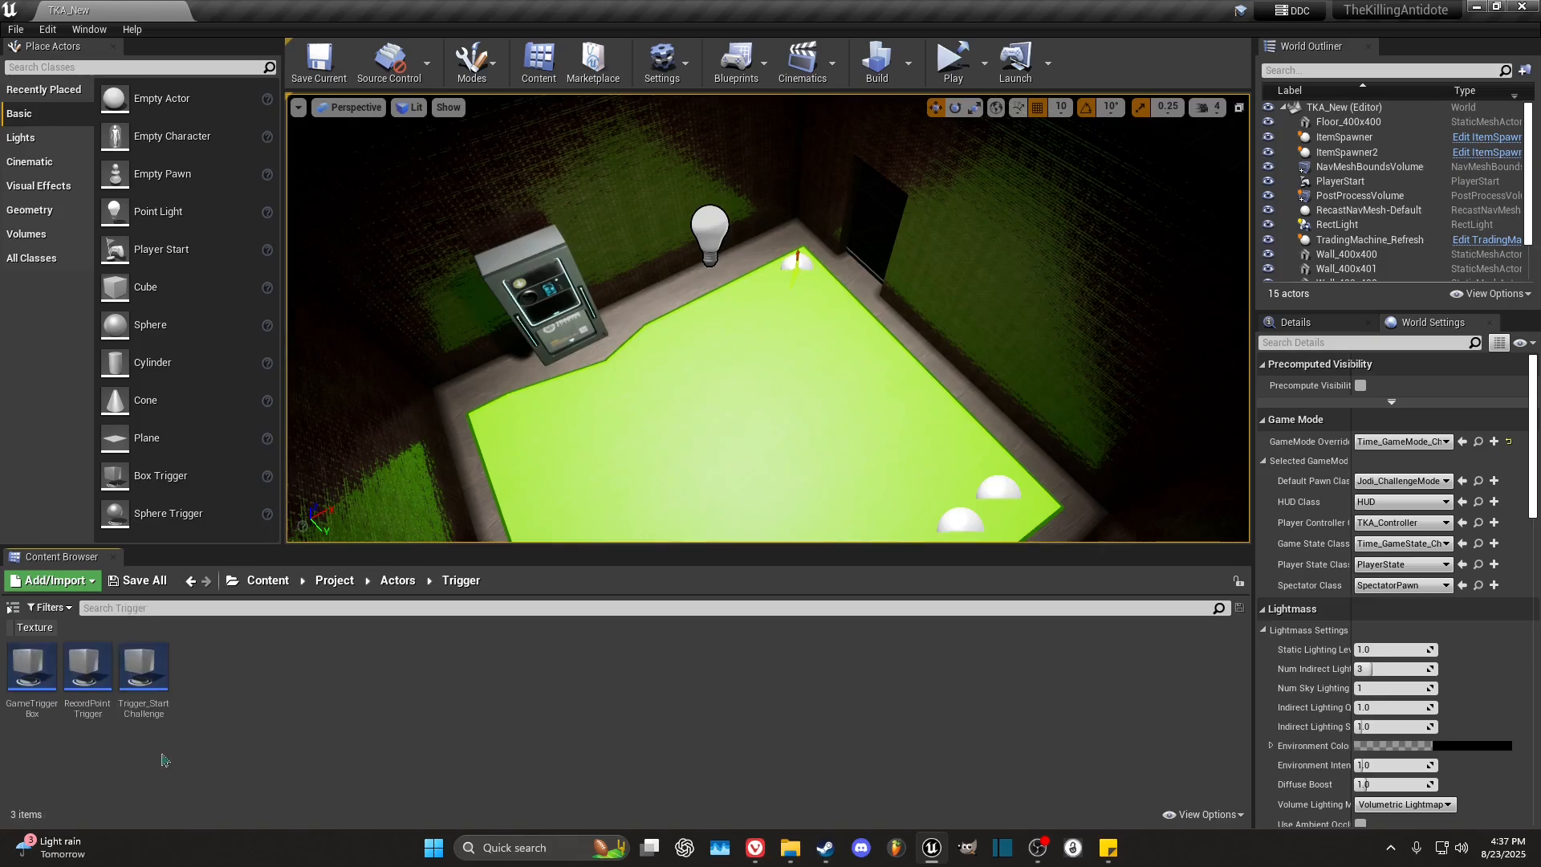
{"action": "left_click", "coordinate": [32, 715]}
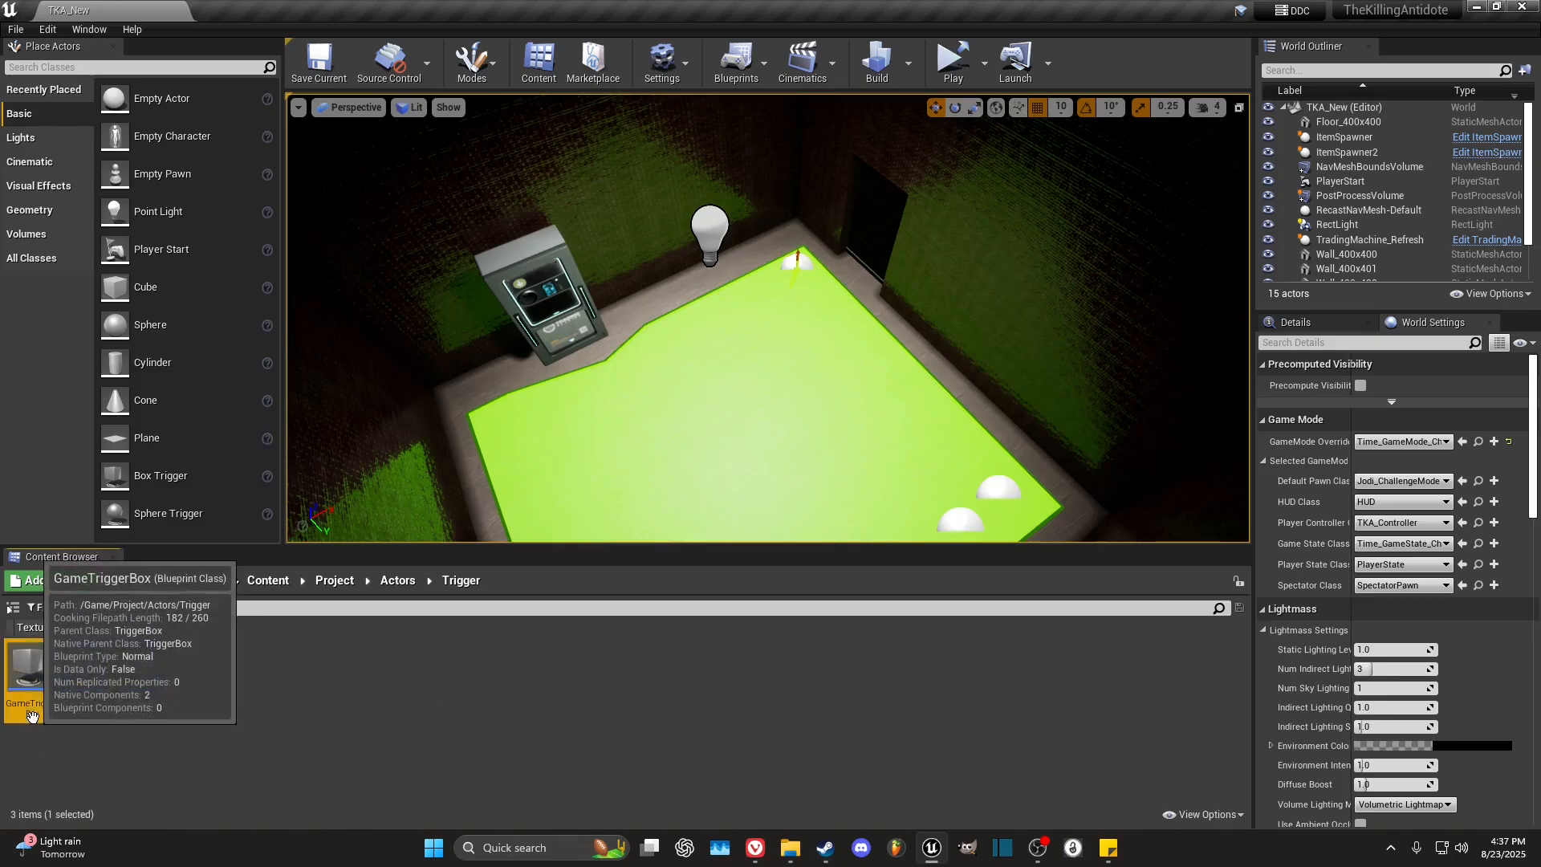
Step: Place a GameTriggerBox in the level and move it beside the wall between the player start and the trading machine
{"action": "left_click_drag", "start_coordinate": [32, 714], "coordinate": [889, 414]}
{"action": "right_click_drag", "start_coordinate": [892, 417], "coordinate": [866, 437]}
{"action": "left_click_drag", "start_coordinate": [809, 347], "coordinate": [761, 349]}
{"action": "left_click_drag", "start_coordinate": [704, 415], "coordinate": [699, 324]}
{"action": "left_click_drag", "start_coordinate": [760, 275], "coordinate": [564, 293]}
{"action": "left_click_drag", "start_coordinate": [501, 338], "coordinate": [496, 369]}
{"action": "key", "text": "d"}
{"action": "right_click_drag", "start_coordinate": [757, 380], "coordinate": [756, 379]}
{"action": "key", "text": "w"}
{"action": "left_click_drag", "start_coordinate": [734, 387], "coordinate": [734, 355]}
{"action": "key", "text": "s"}
{"action": "mouse_move", "coordinate": [839, 367]}
{"action": "right_mouse_down"}
{"action": "mouse_move", "coordinate": [863, 381]}
{"action": "mouse_move", "coordinate": [843, 378]}
{"action": "right_mouse_up"}
Step: Scale the GameTriggerBox to a box extent of about 40 × 56.25 × 120
{"action": "key", "text": "r"}
{"action": "left_click_drag", "start_coordinate": [699, 303], "coordinate": [699, 265]}
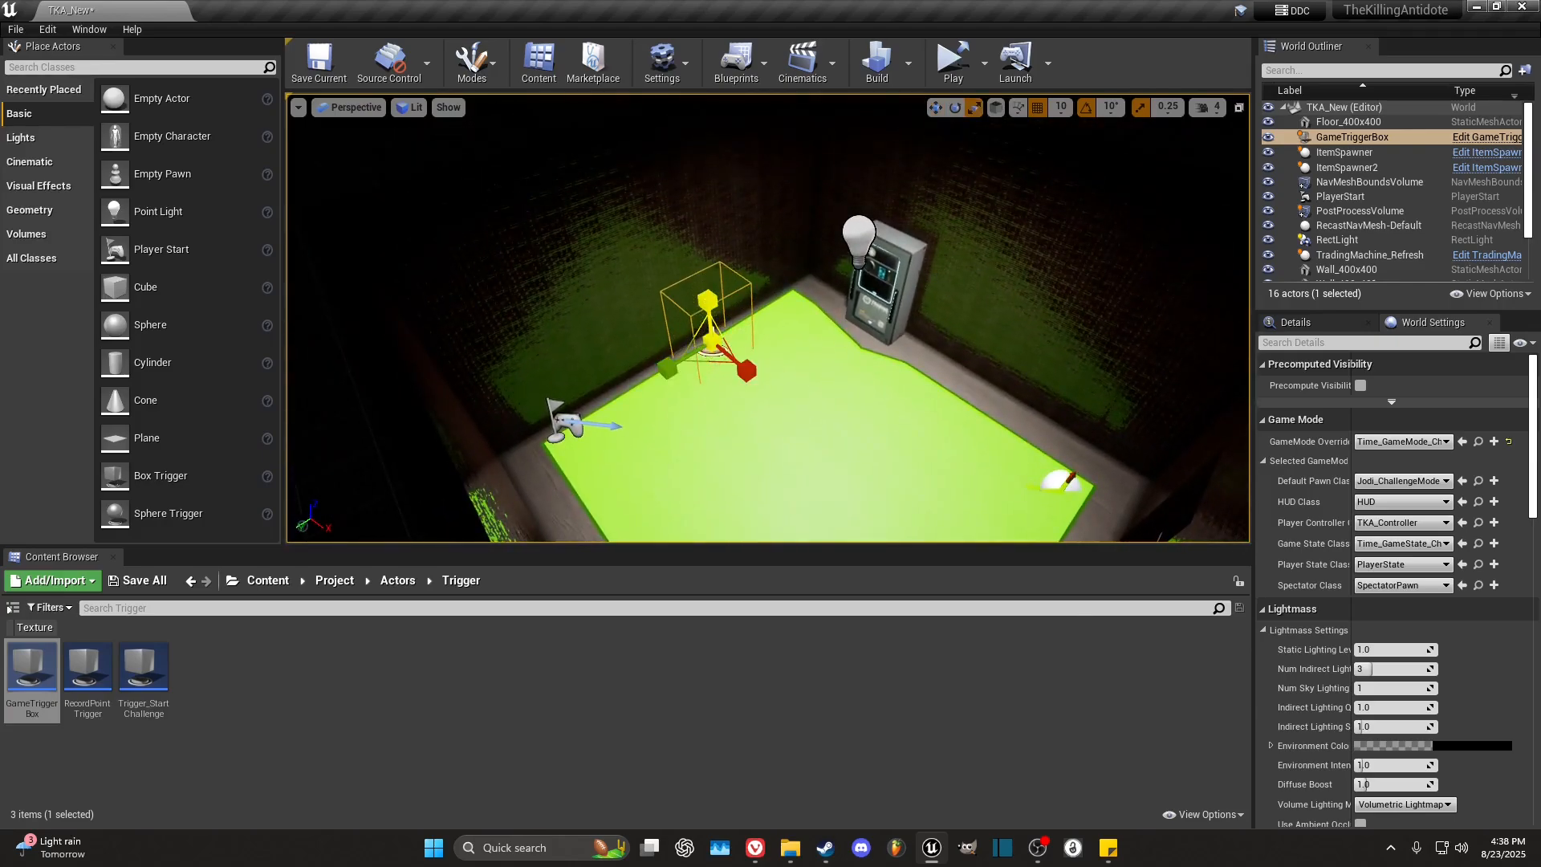
{"action": "mouse_move", "coordinate": [660, 377]}
{"action": "left_mouse_down"}
{"action": "mouse_move", "coordinate": [677, 367]}
{"action": "mouse_move", "coordinate": [663, 374]}
{"action": "left_mouse_up"}
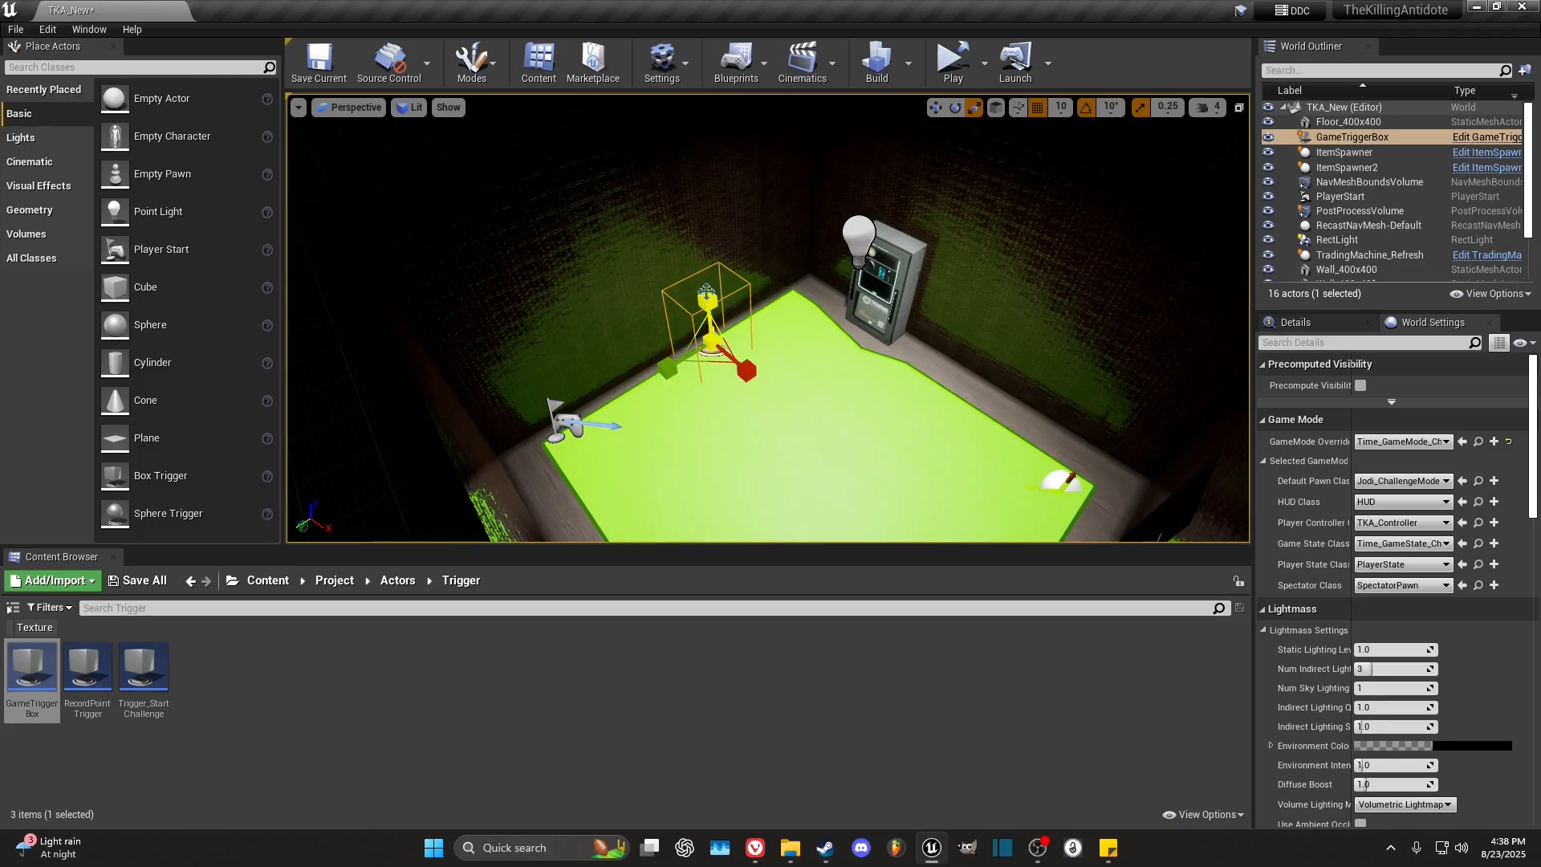
Step: Add an Activate Actors element to the GameTriggerBox and assign the ZombieSpawner to it
{"action": "left_click", "coordinate": [1054, 480]}
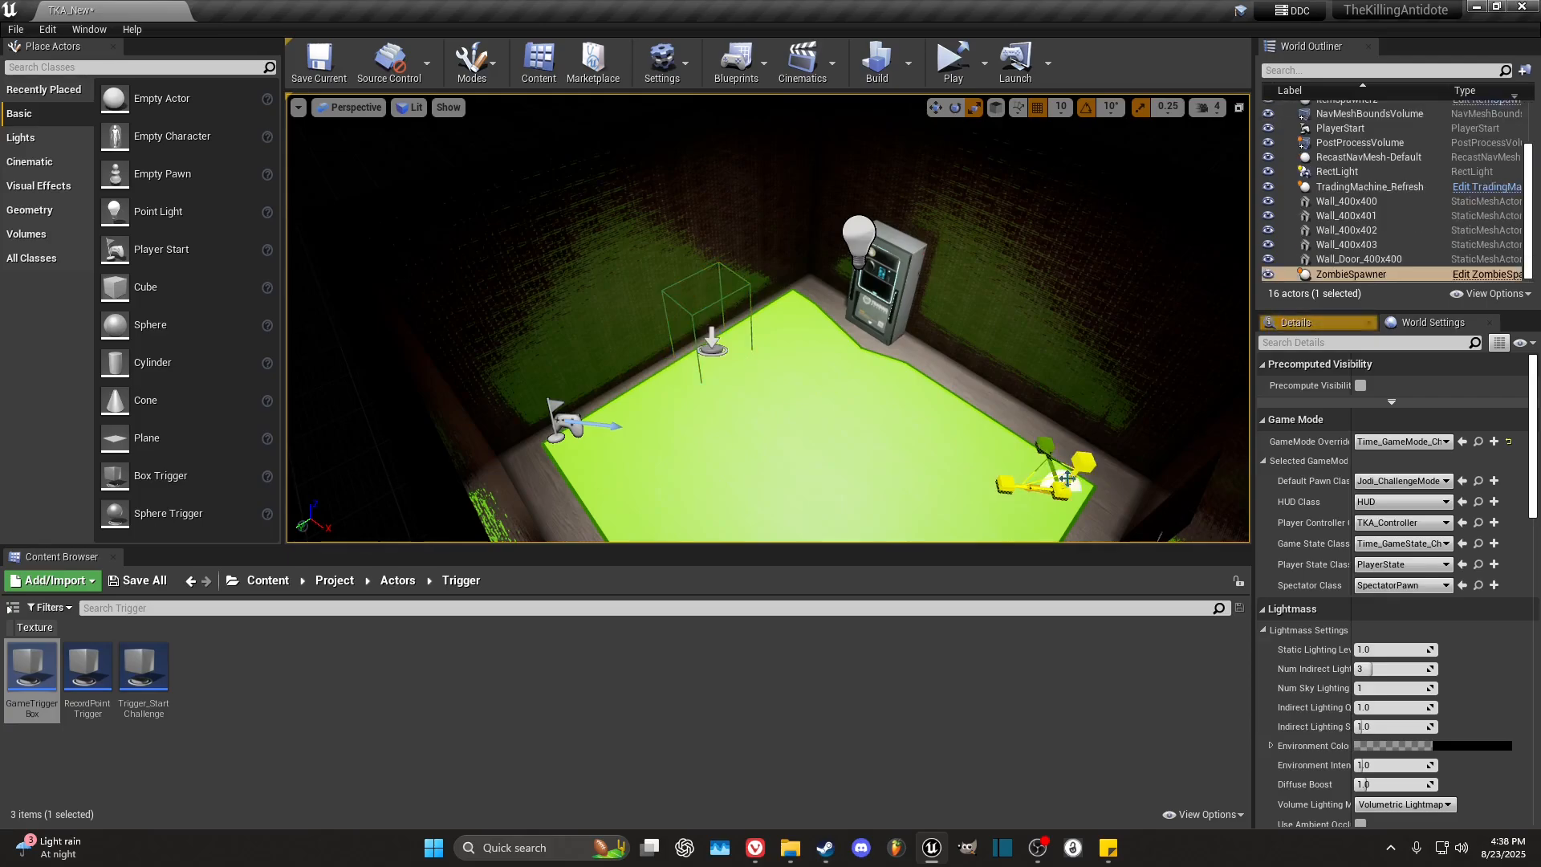
{"action": "left_click", "coordinate": [705, 352]}
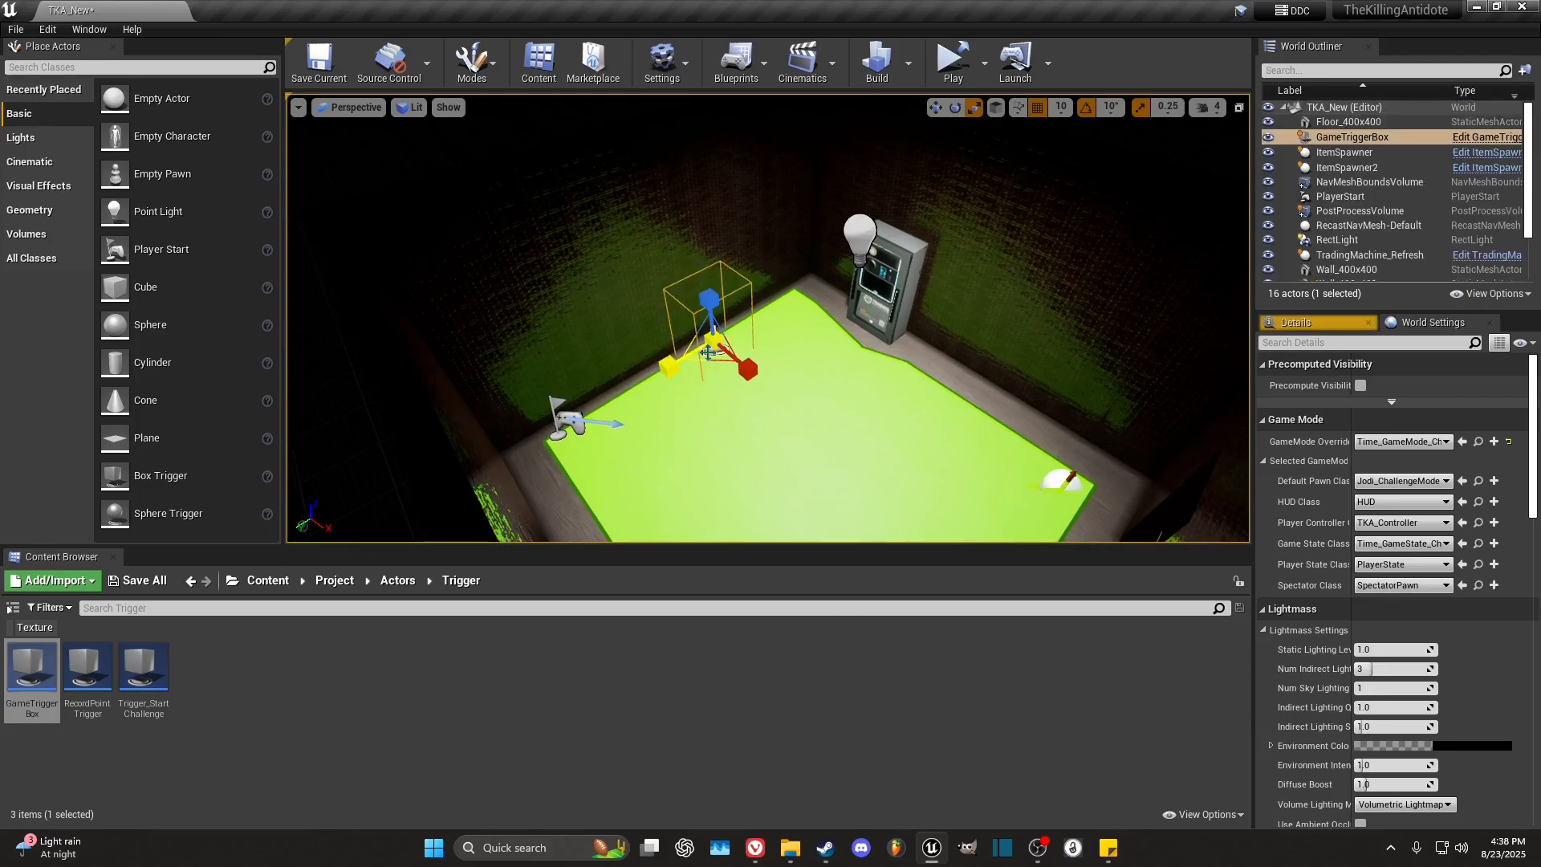
{"action": "left_click", "coordinate": [1313, 329]}
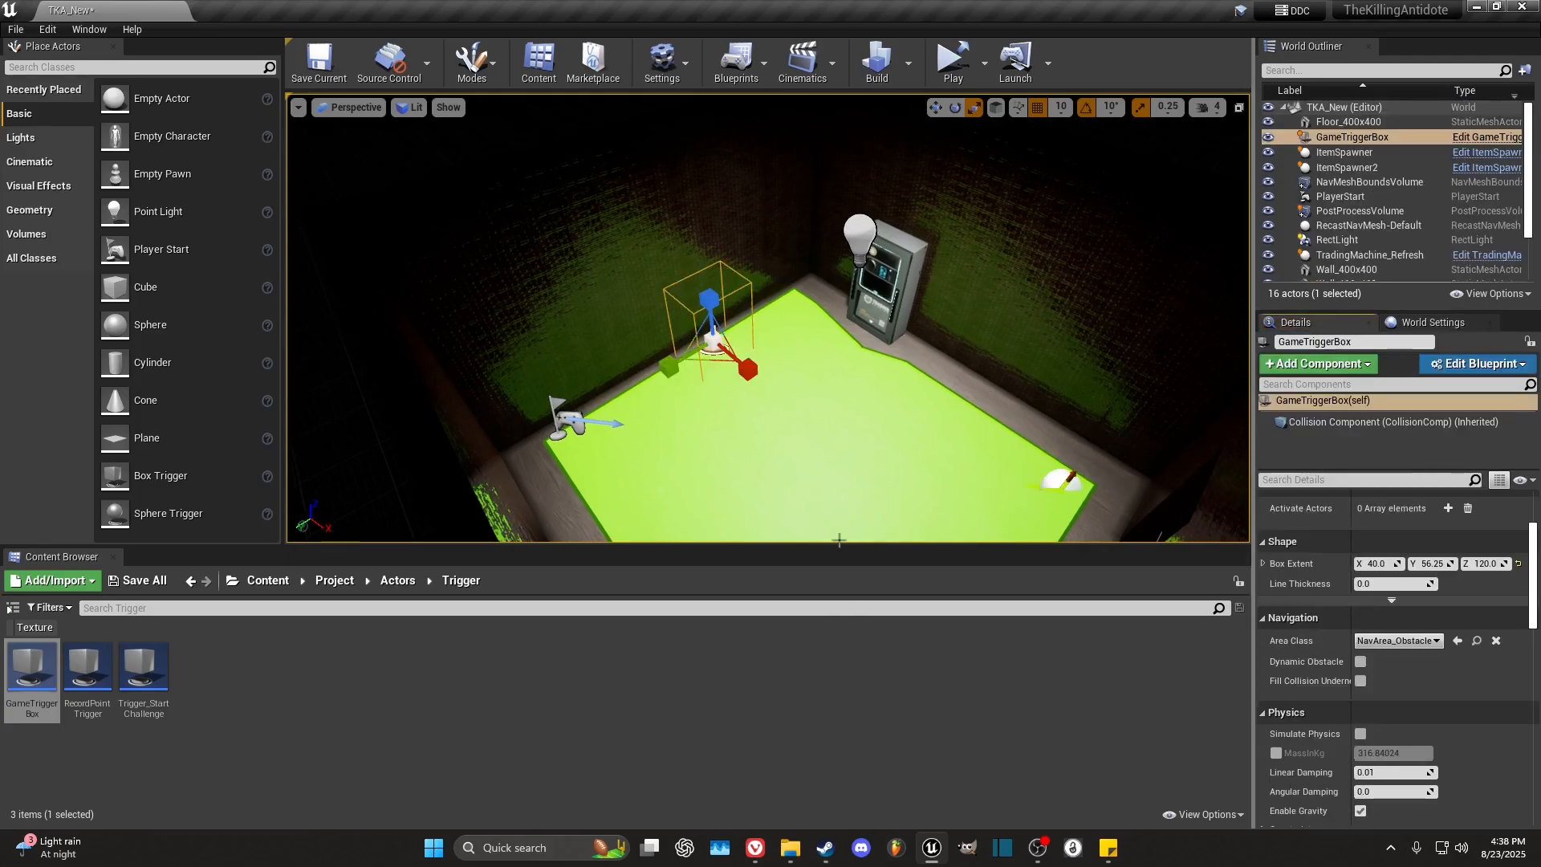
{"action": "scroll", "coordinate": [1317, 567], "scroll_direction": "down", "scroll_amount": 5}
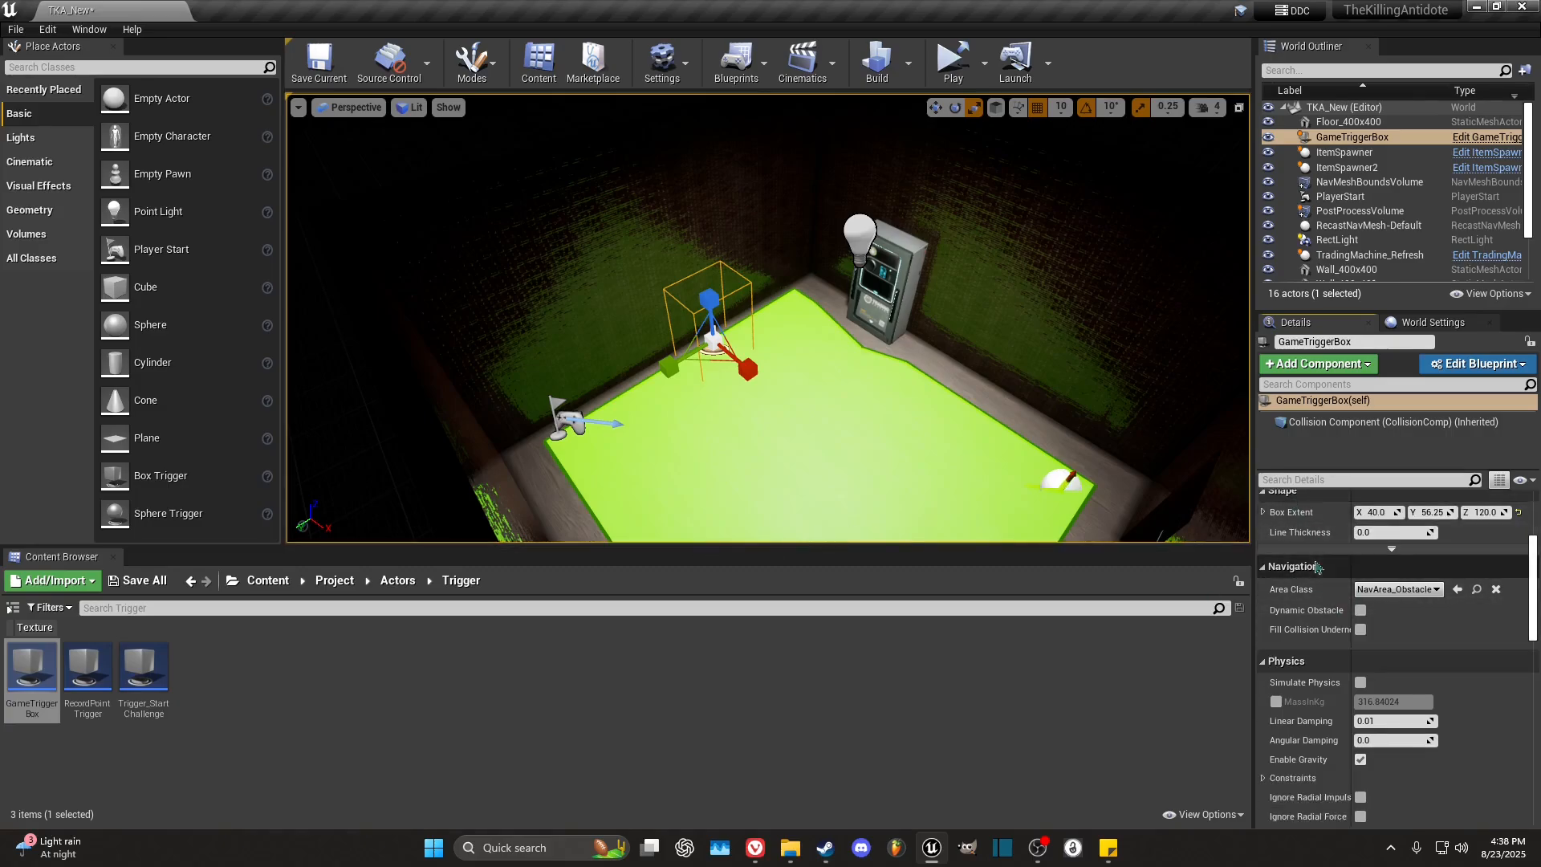
{"action": "scroll", "coordinate": [1317, 567], "scroll_direction": "down", "scroll_amount": 8}
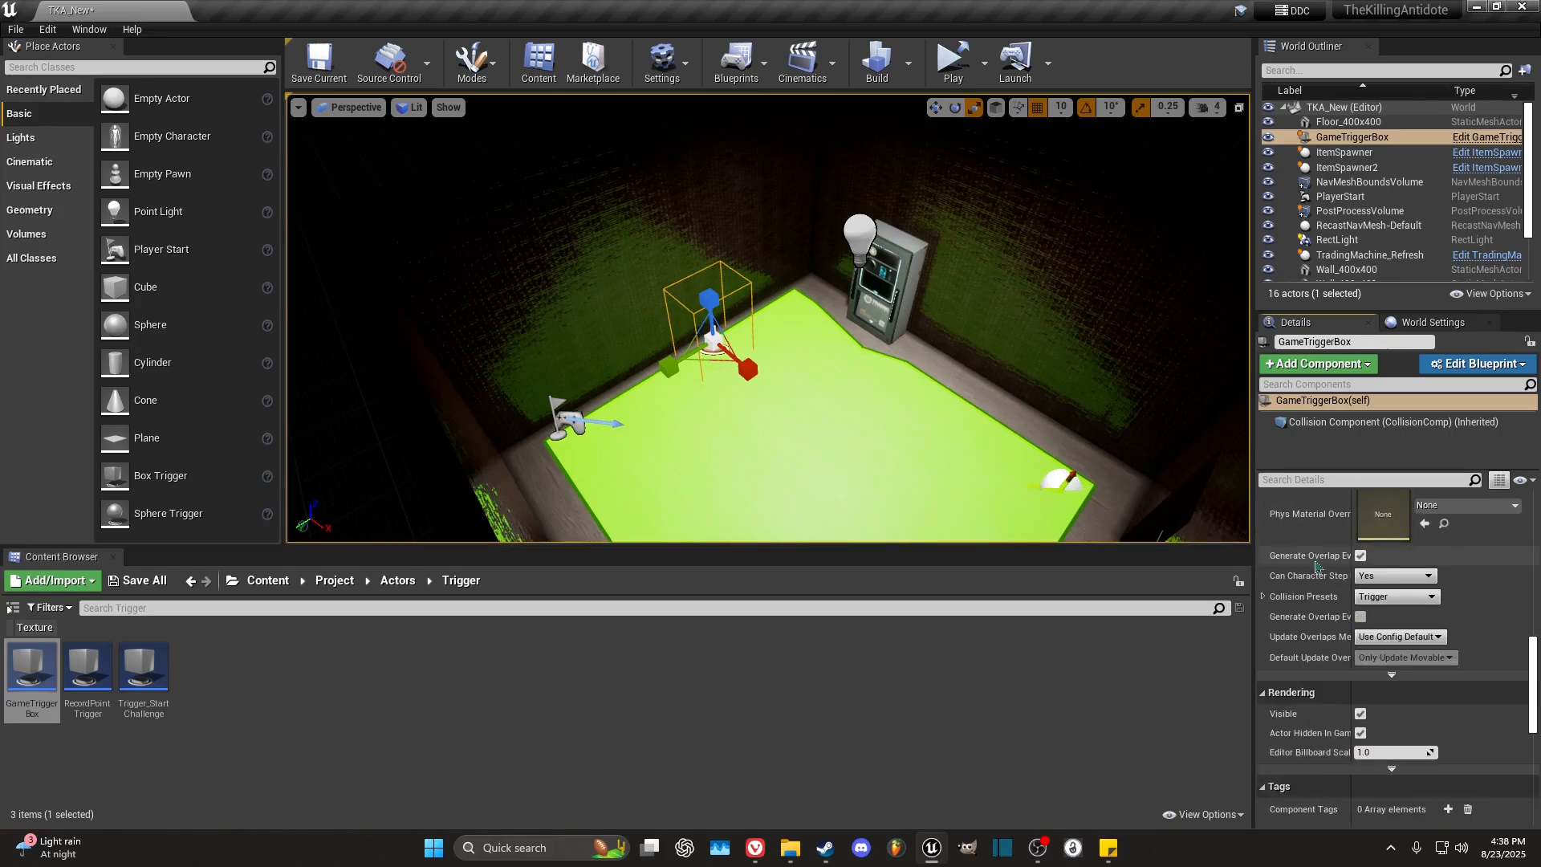
{"action": "scroll", "coordinate": [1316, 567], "scroll_direction": "up", "scroll_amount": 10}
{"action": "scroll", "coordinate": [1323, 571], "scroll_direction": "up", "scroll_amount": 5}
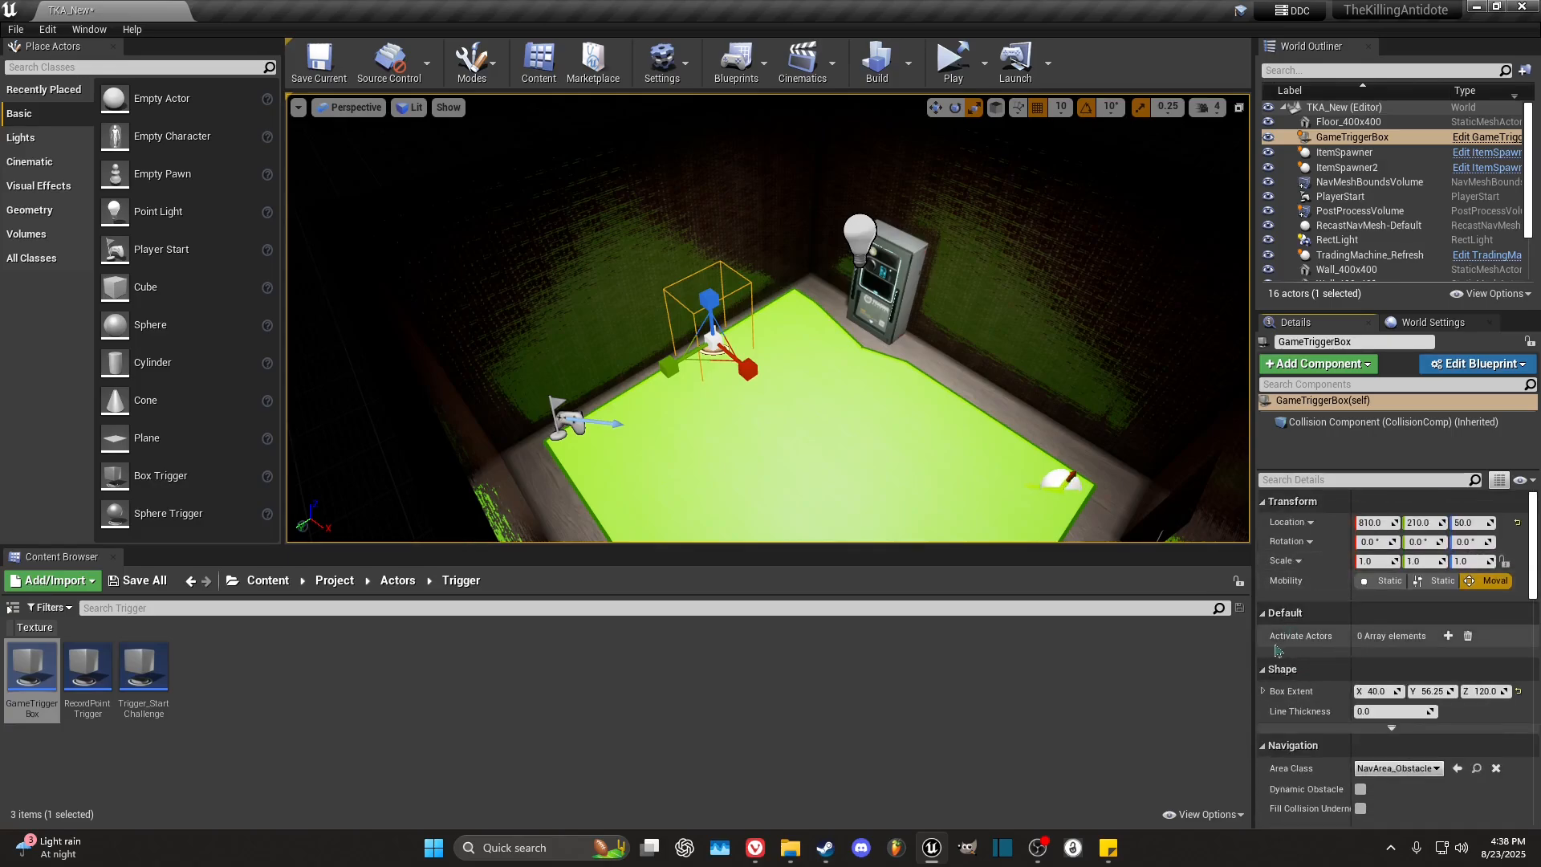
{"action": "left_click", "coordinate": [1448, 635]}
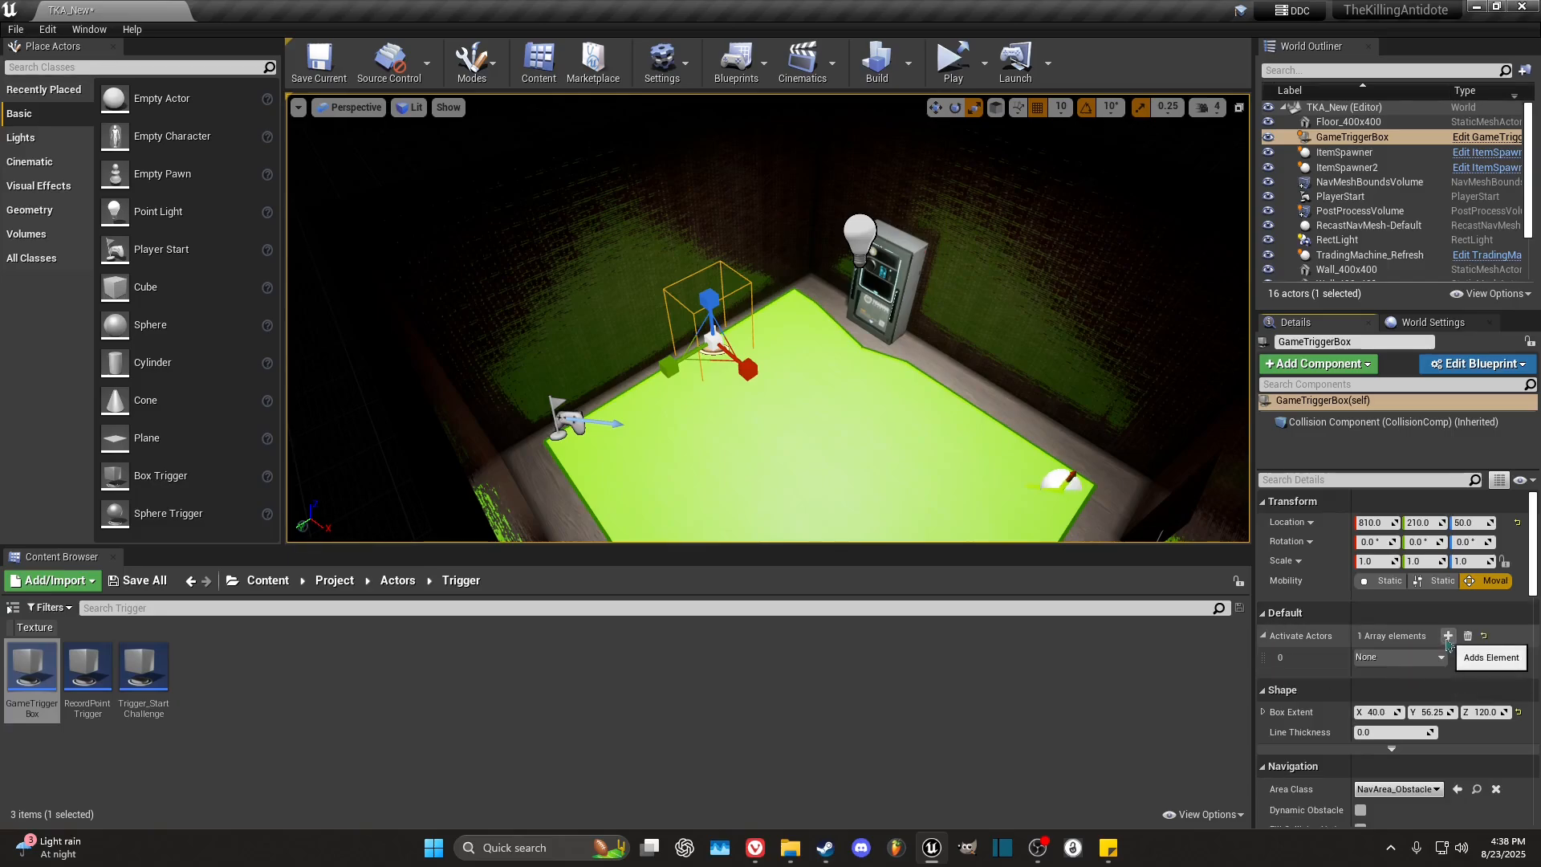
{"action": "left_click", "coordinate": [1403, 658]}
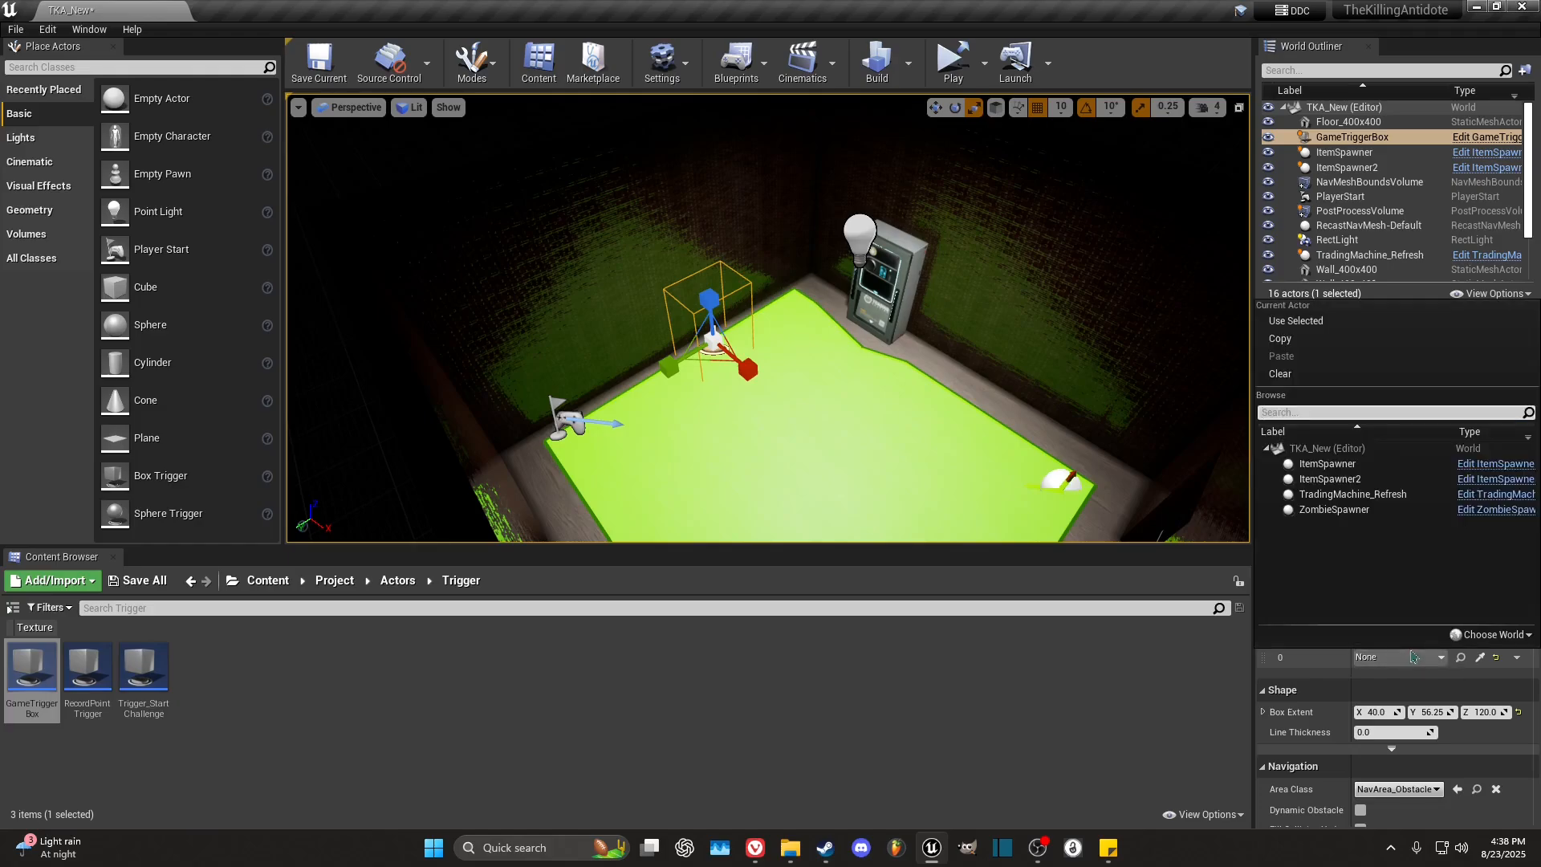
{"action": "left_click", "coordinate": [1334, 509]}
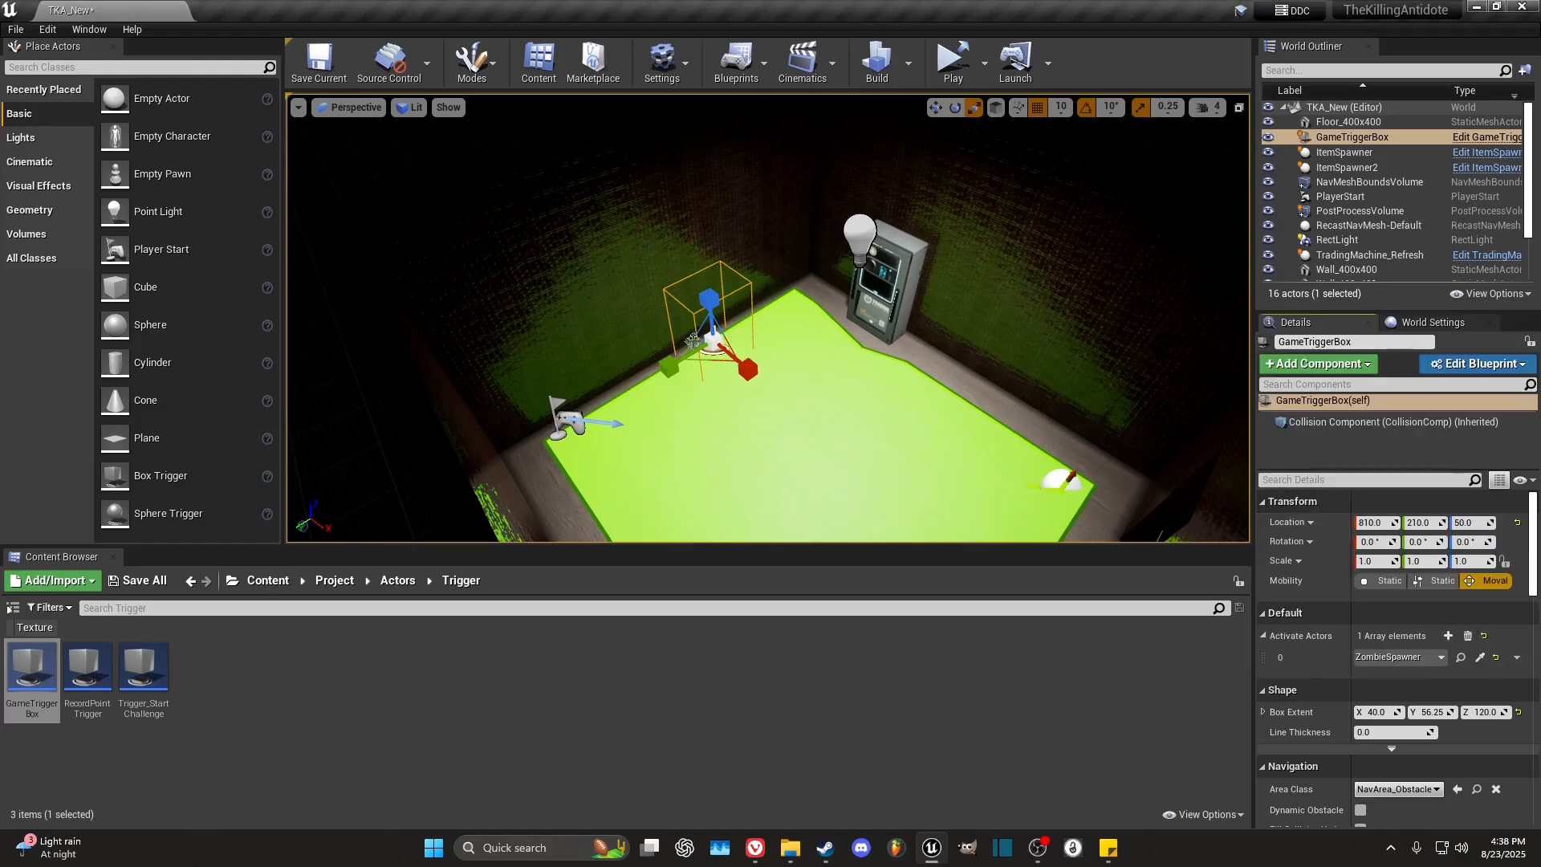
Step: Select the ZombieSpawner's ZombieSpawner_Comp component to check its zombie attributes, and save the level
{"action": "right_click_drag", "start_coordinate": [906, 398], "coordinate": [986, 397]}
{"action": "left_click", "coordinate": [906, 369]}
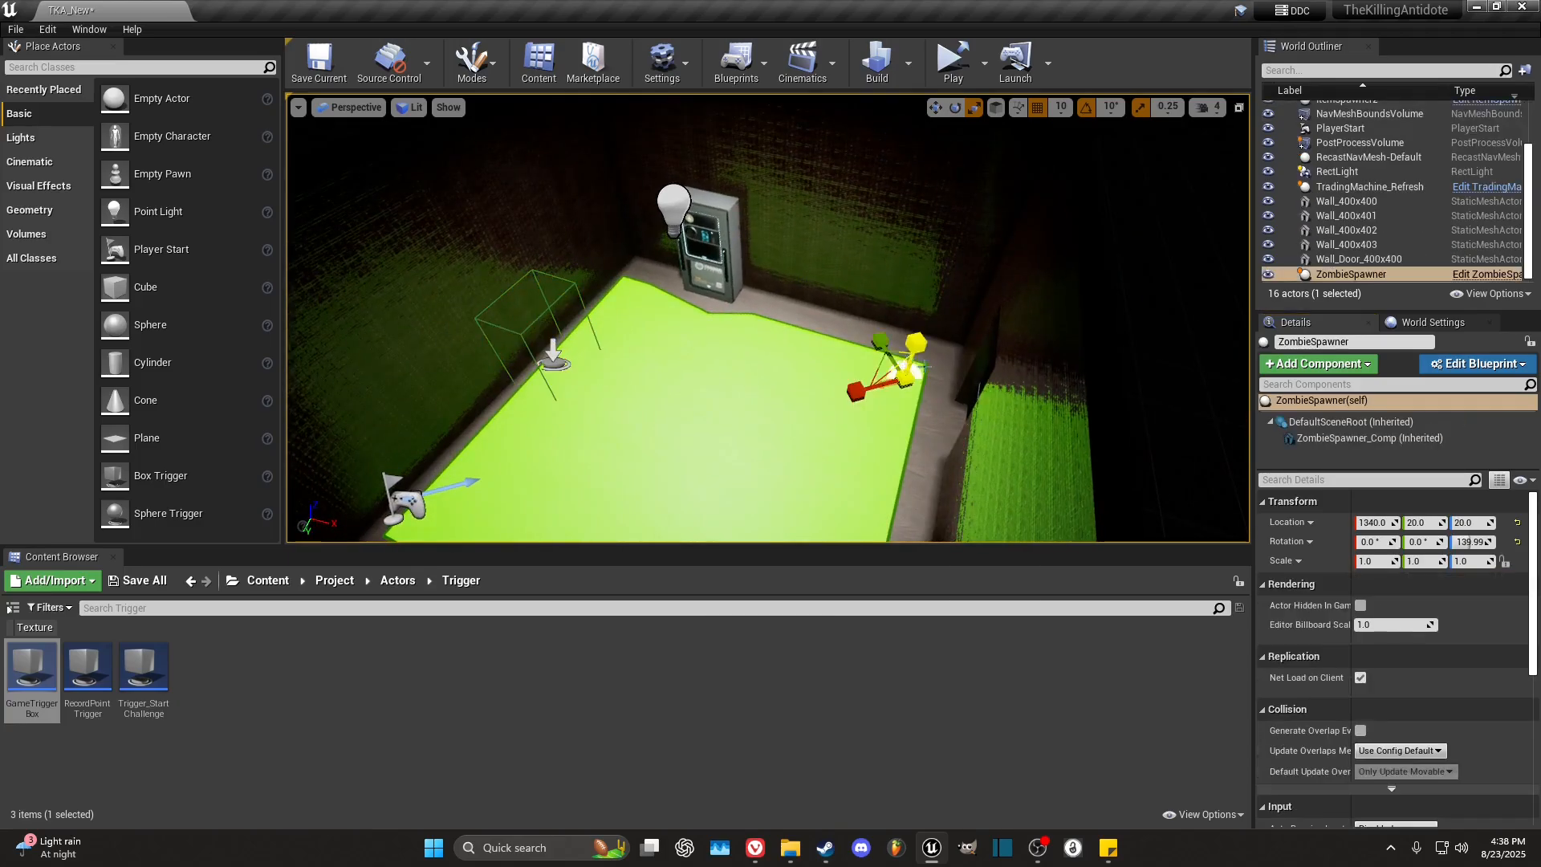
{"action": "left_click", "coordinate": [1365, 439]}
{"action": "scroll", "coordinate": [1407, 708], "scroll_direction": "down", "scroll_amount": 3}
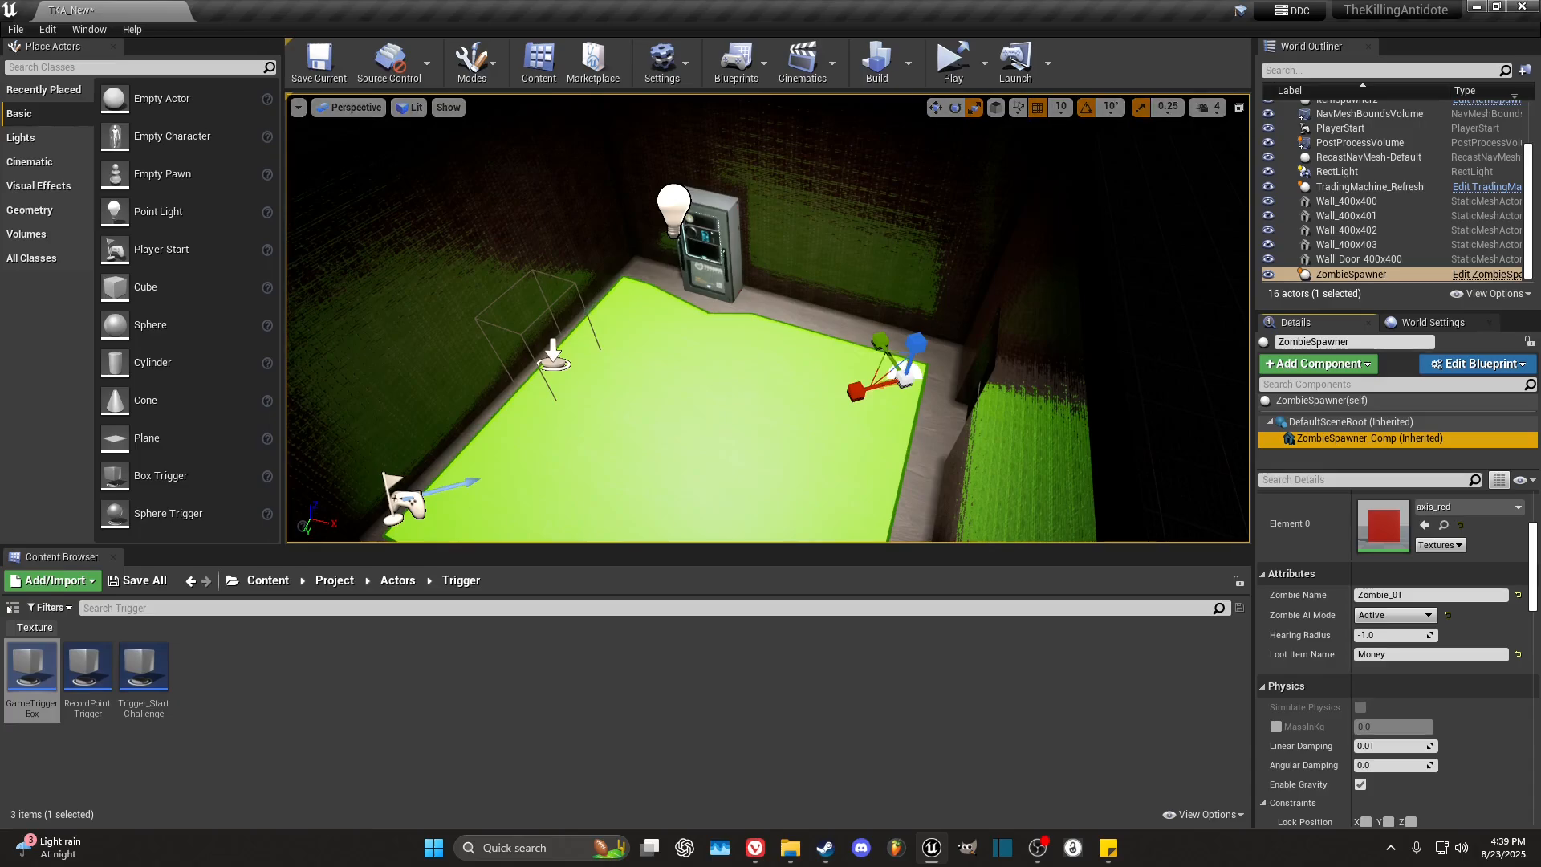
{"action": "left_click", "coordinate": [37, 164]}
Step: Switch to File Explorer and delete the old TKA_New.pak from the game's ~mods folder
{"action": "left_click", "coordinate": [791, 847]}
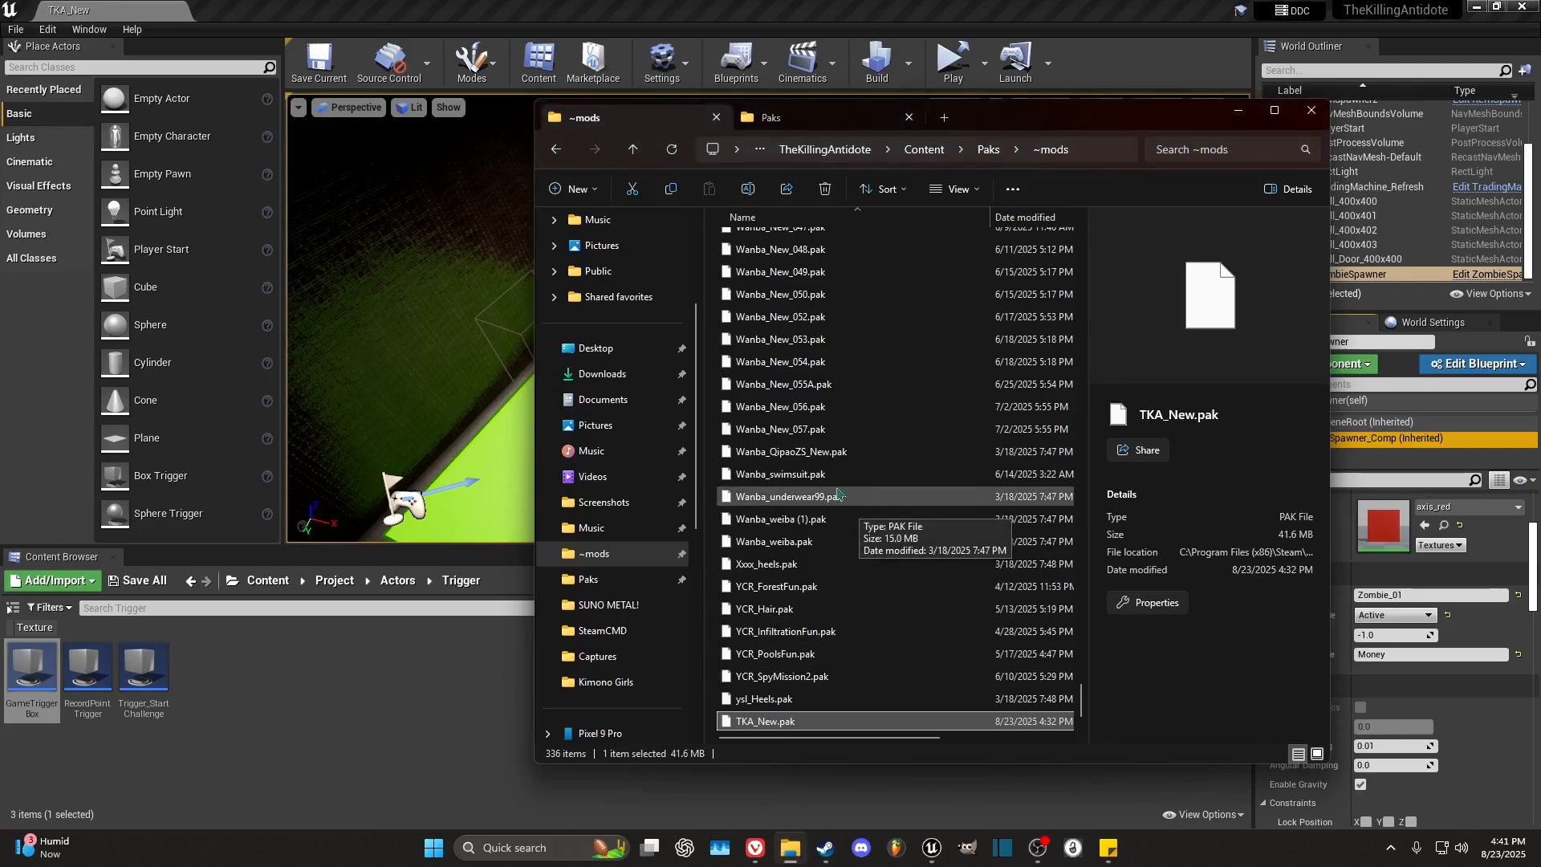
{"action": "left_click_drag", "start_coordinate": [996, 119], "coordinate": [785, 122]}
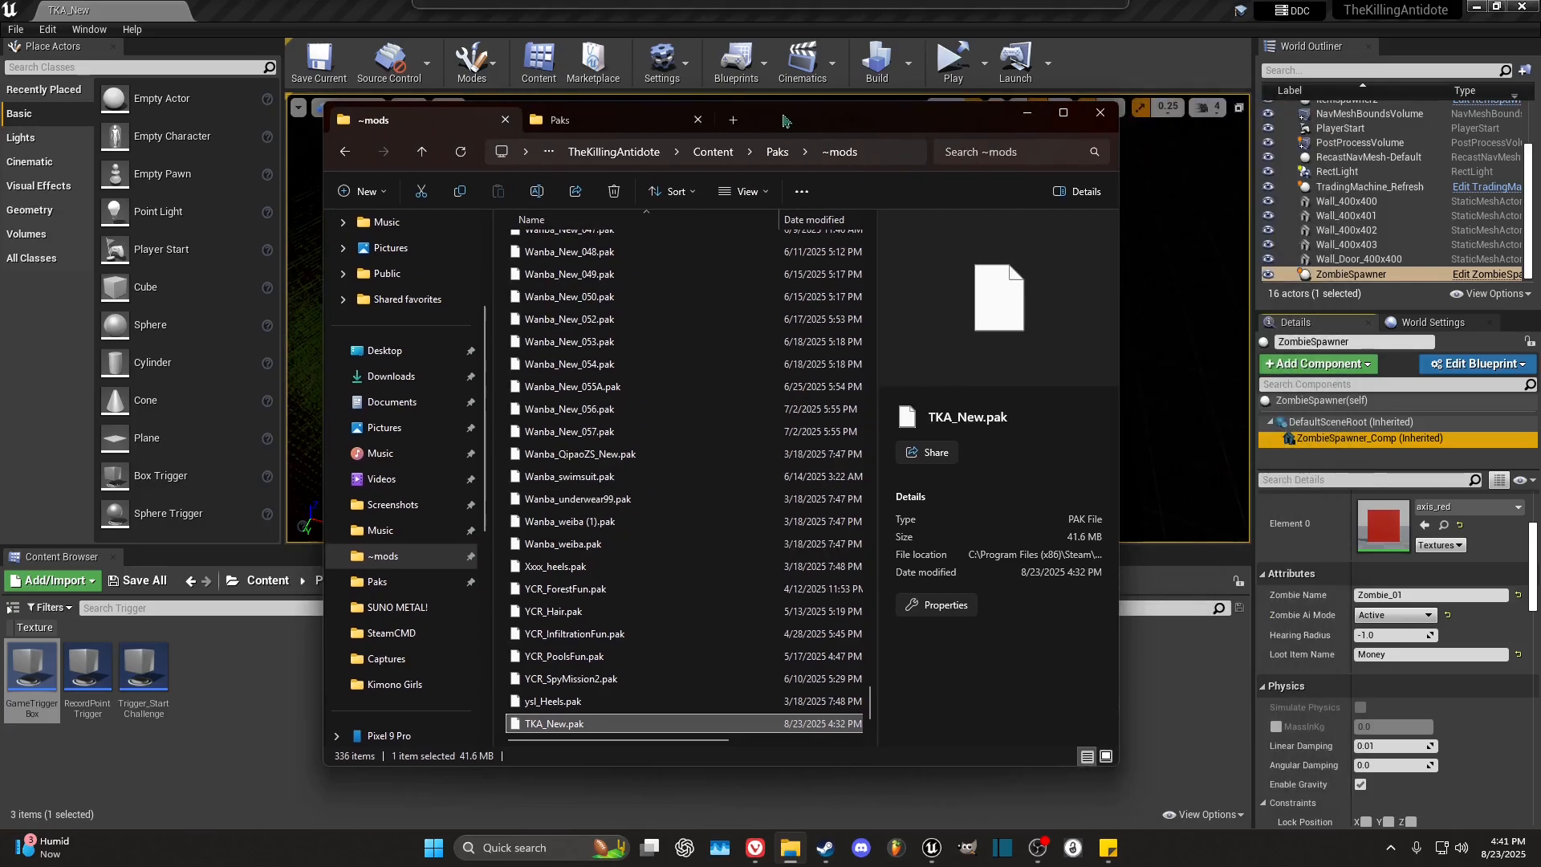
{"action": "left_click", "coordinate": [612, 710]}
{"action": "left_click", "coordinate": [609, 725]}
{"action": "key", "text": "Delete"}
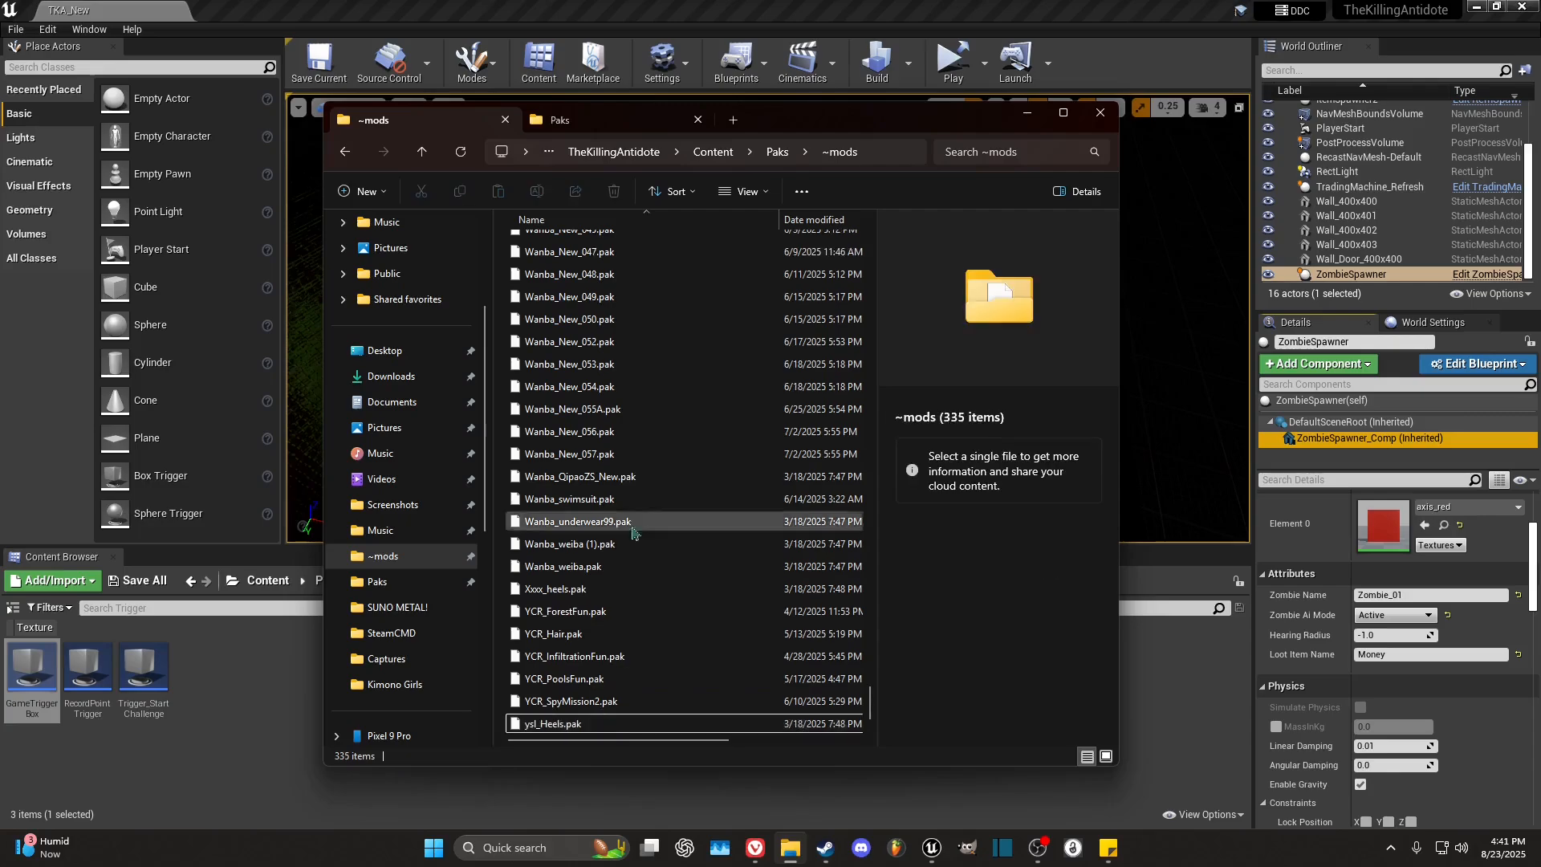
Step: Move pakchunk13-WindowsNoEditor.pak from the packaged build's Paks folder into the ~mods folder
{"action": "left_click", "coordinate": [571, 120]}
{"action": "left_click", "coordinate": [750, 598]}
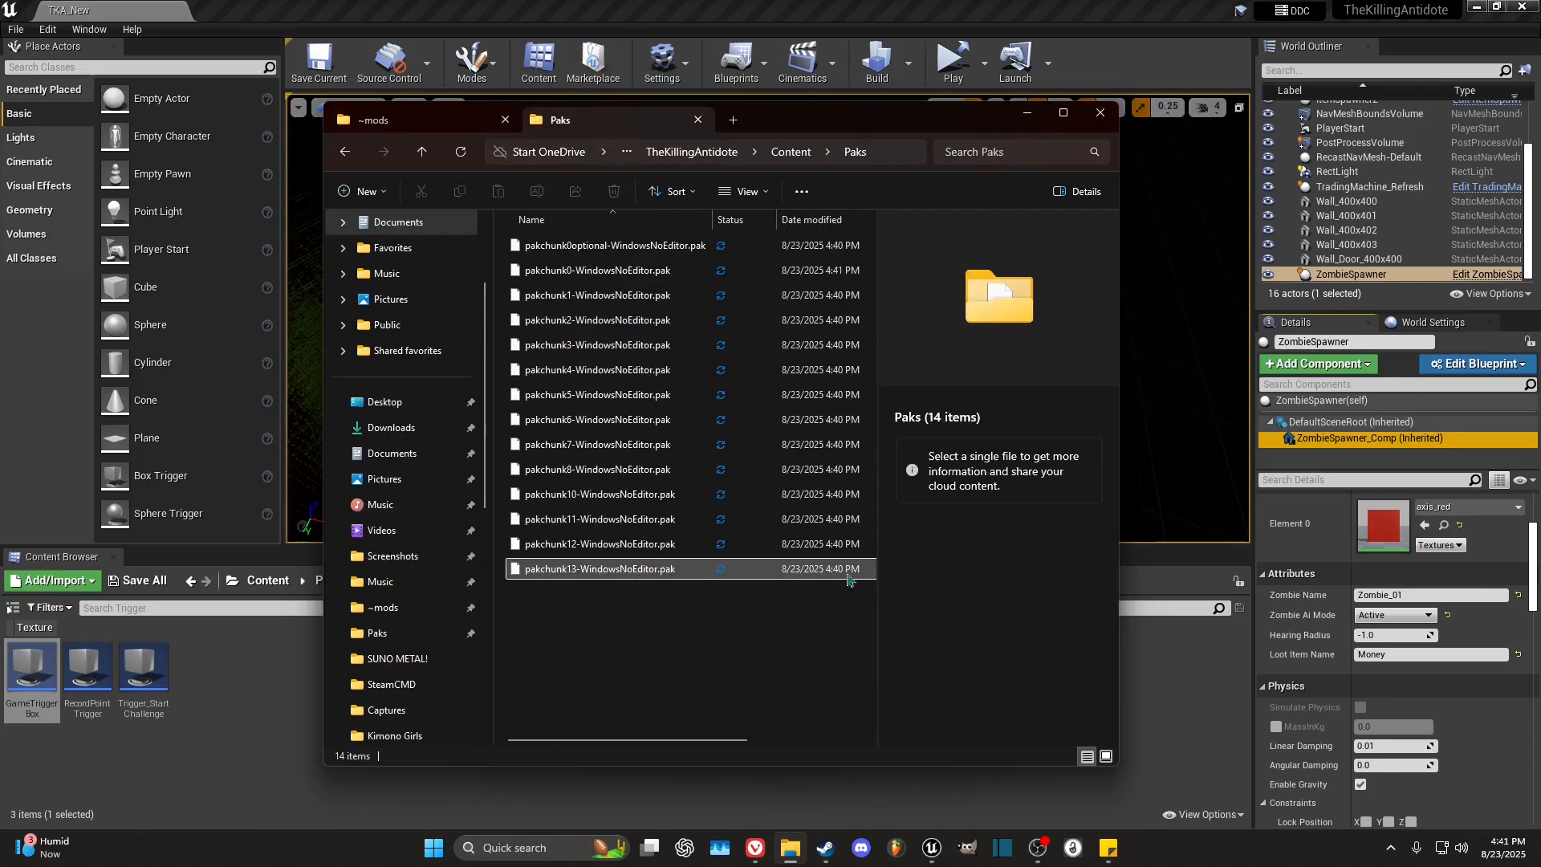
{"action": "left_click", "coordinate": [574, 578]}
{"action": "left_click_drag", "start_coordinate": [574, 579], "coordinate": [627, 731]}
Step: Rename pakchunk13-WindowsNoEditor.pak in the ~mods folder as TKA_New.pak
{"action": "right_click", "coordinate": [627, 730]}
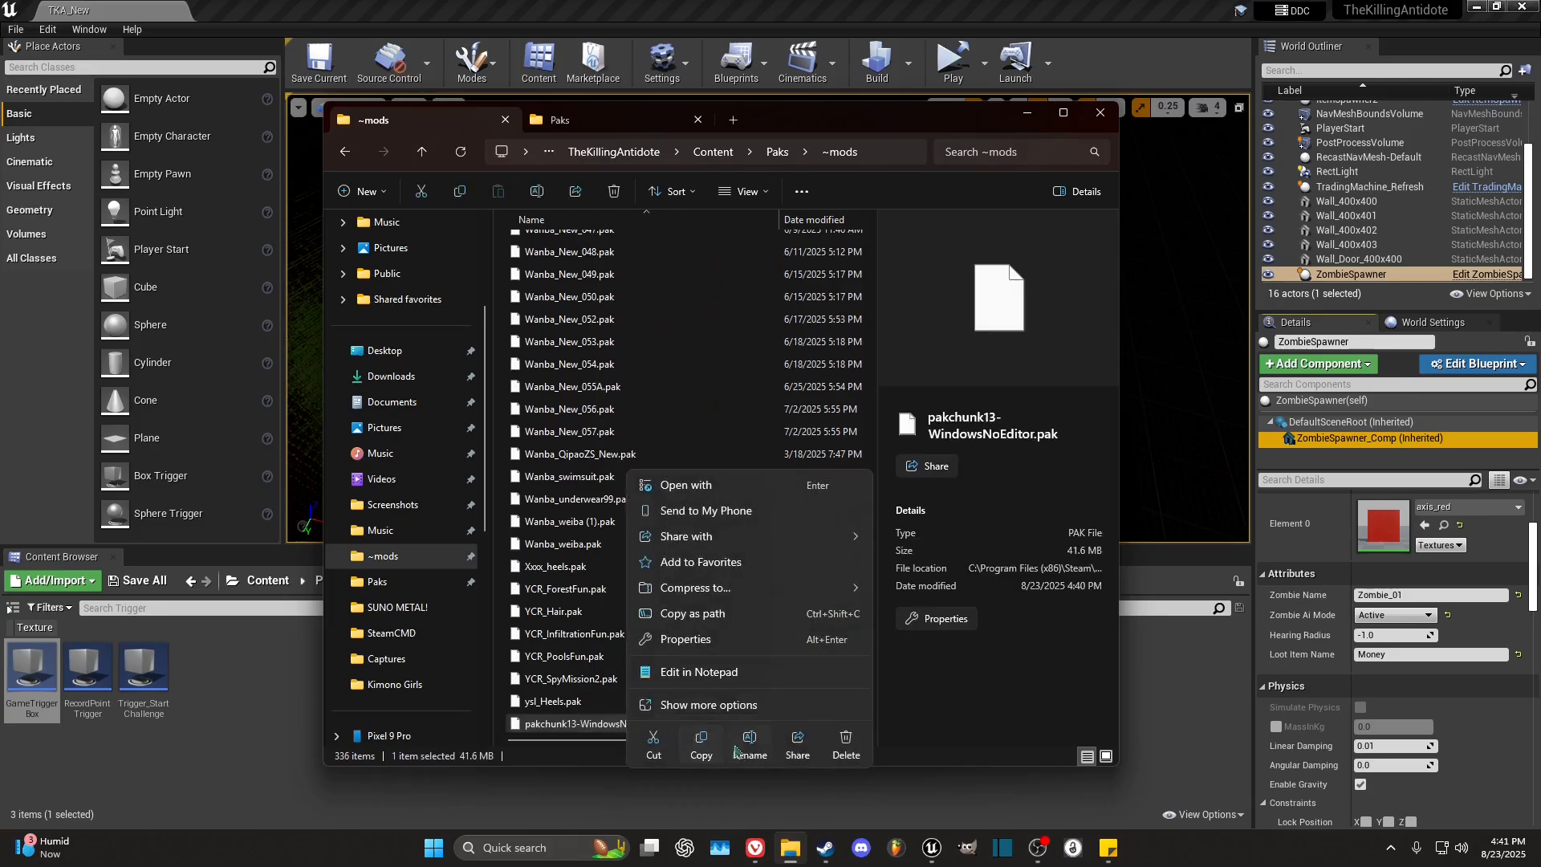
{"action": "left_click", "coordinate": [742, 751]}
{"action": "type", "text": "TKA_New"}
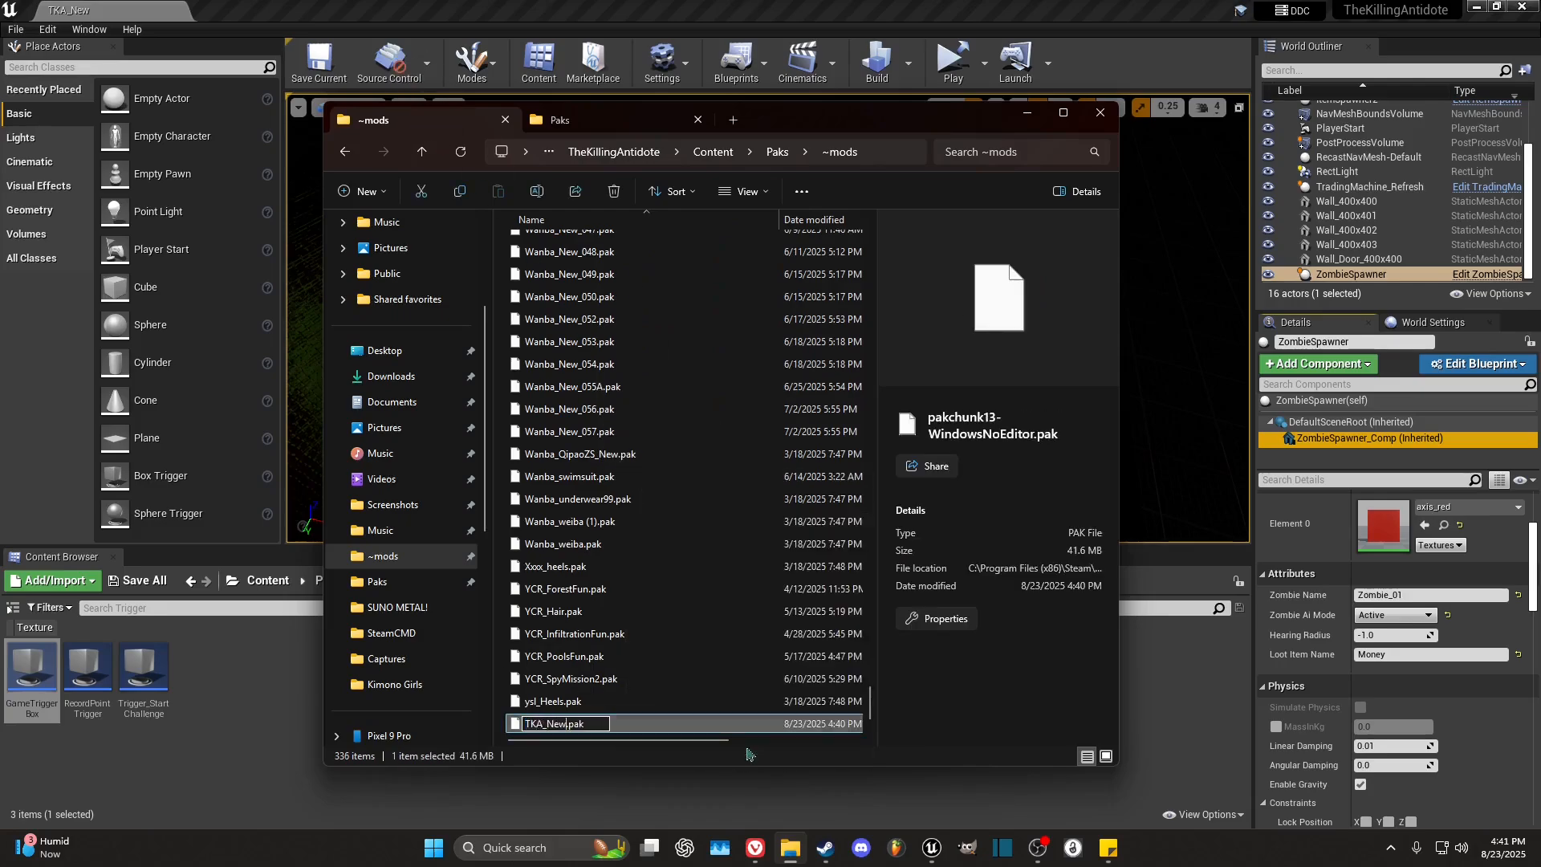
{"action": "key", "text": "Return"}
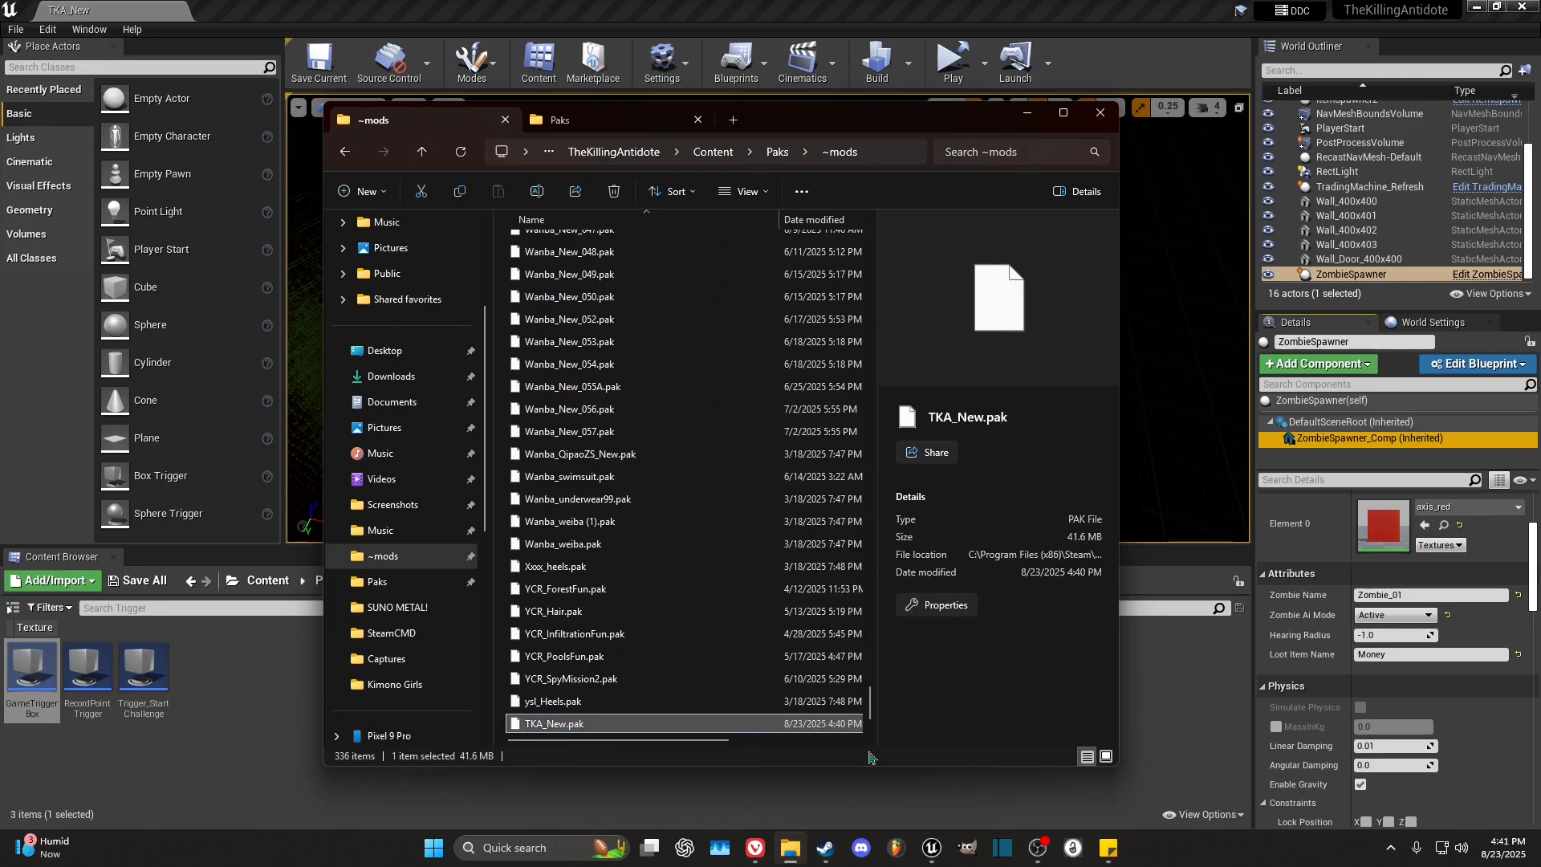
Step: Launch The Killing Antidote from Steam and start the New Level map from the mods in Additional Modes
{"action": "left_click", "coordinate": [825, 847]}
{"action": "left_click", "coordinate": [402, 353]}
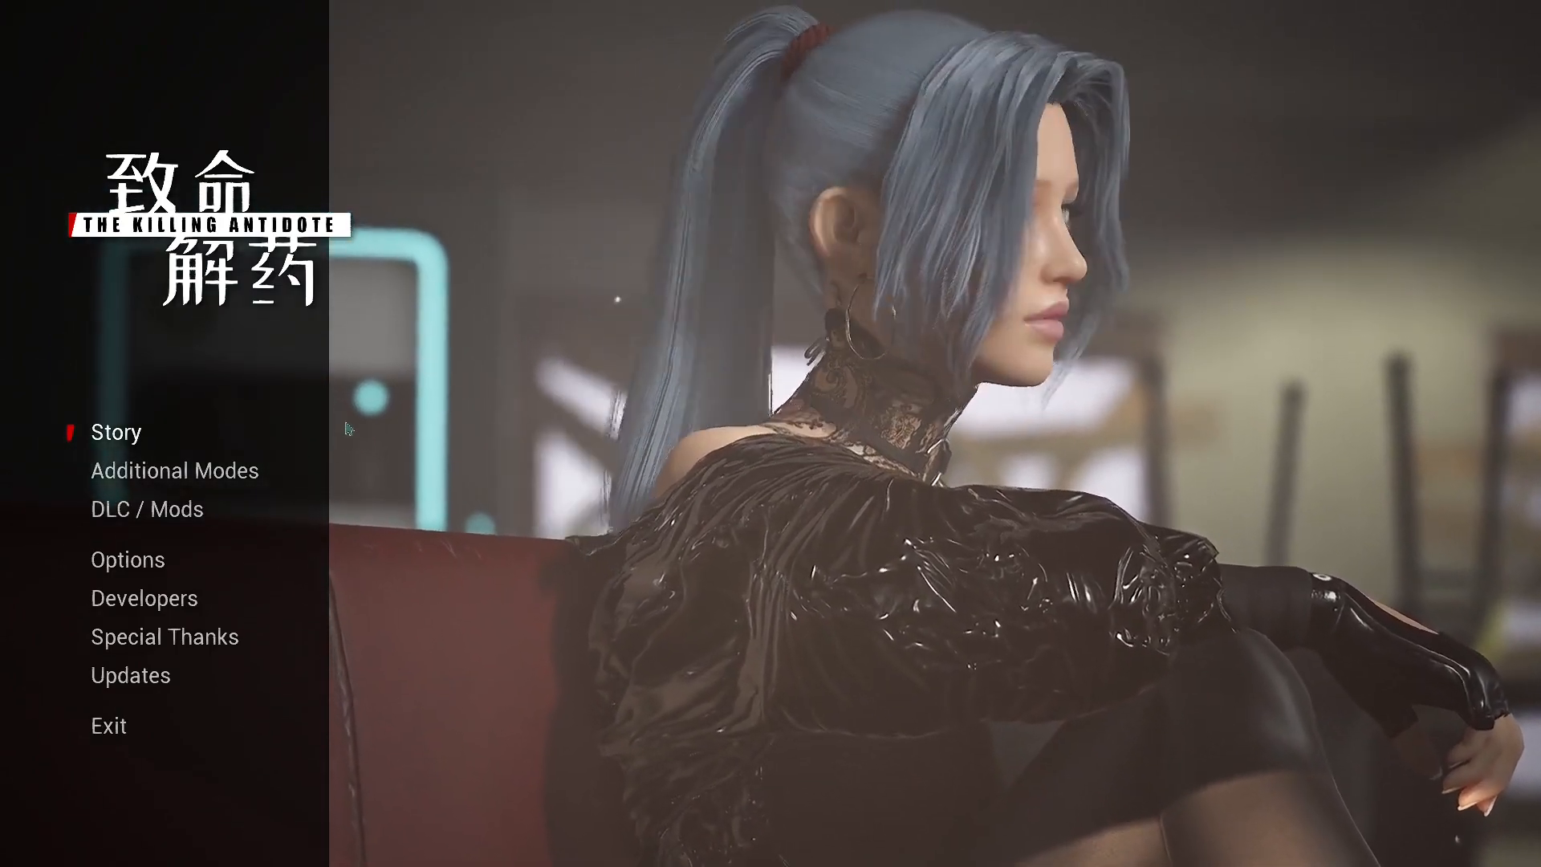
{"action": "left_click", "coordinate": [252, 478]}
{"action": "left_click", "coordinate": [572, 179]}
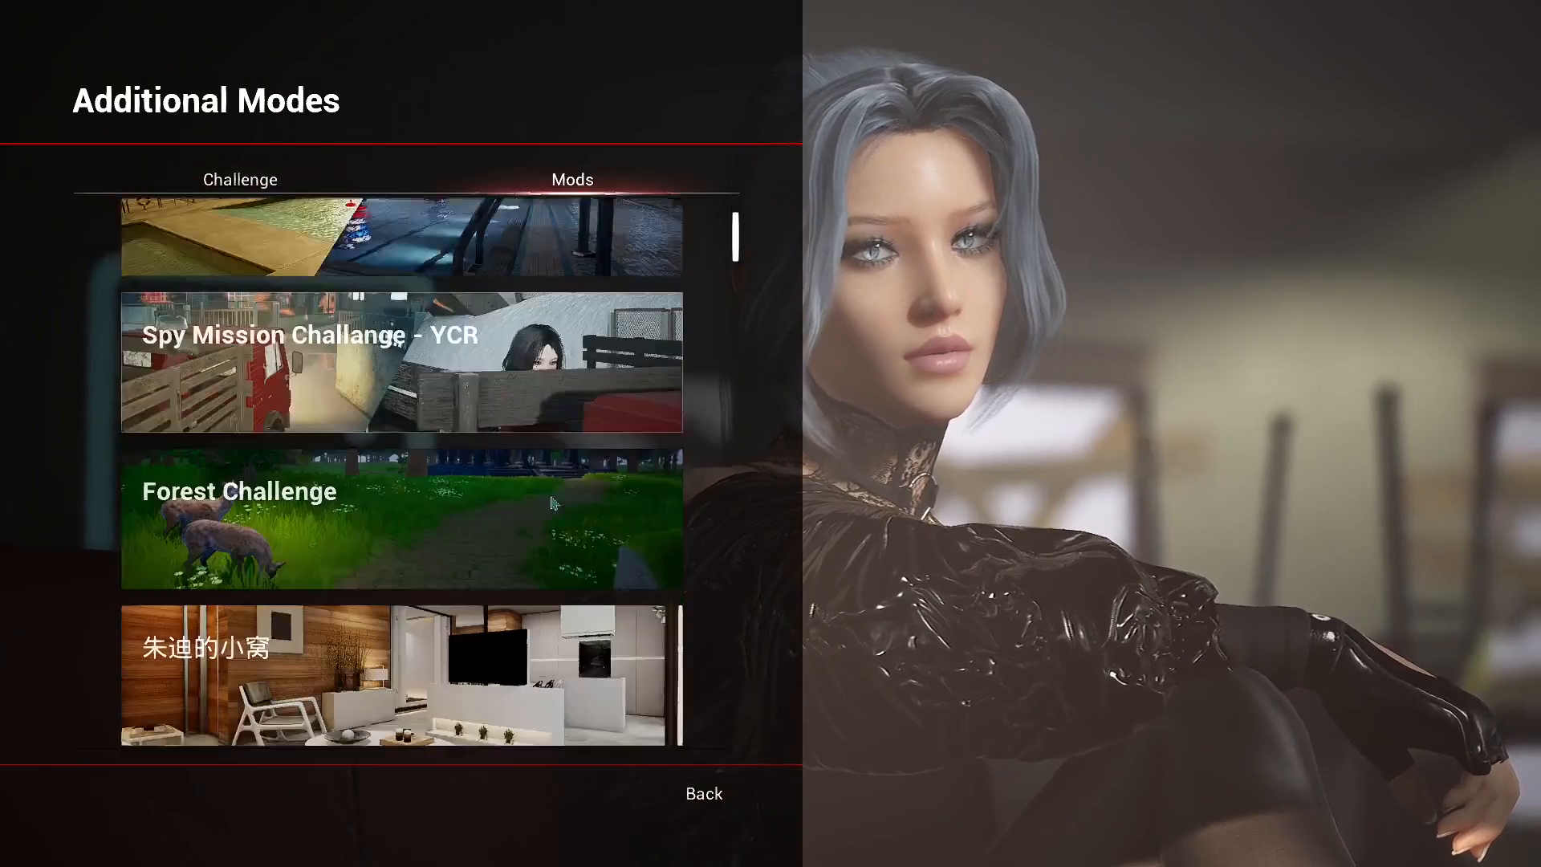
{"action": "scroll", "coordinate": [552, 502], "scroll_direction": "down", "scroll_amount": 5}
{"action": "scroll", "coordinate": [552, 502], "scroll_direction": "down", "scroll_amount": 10}
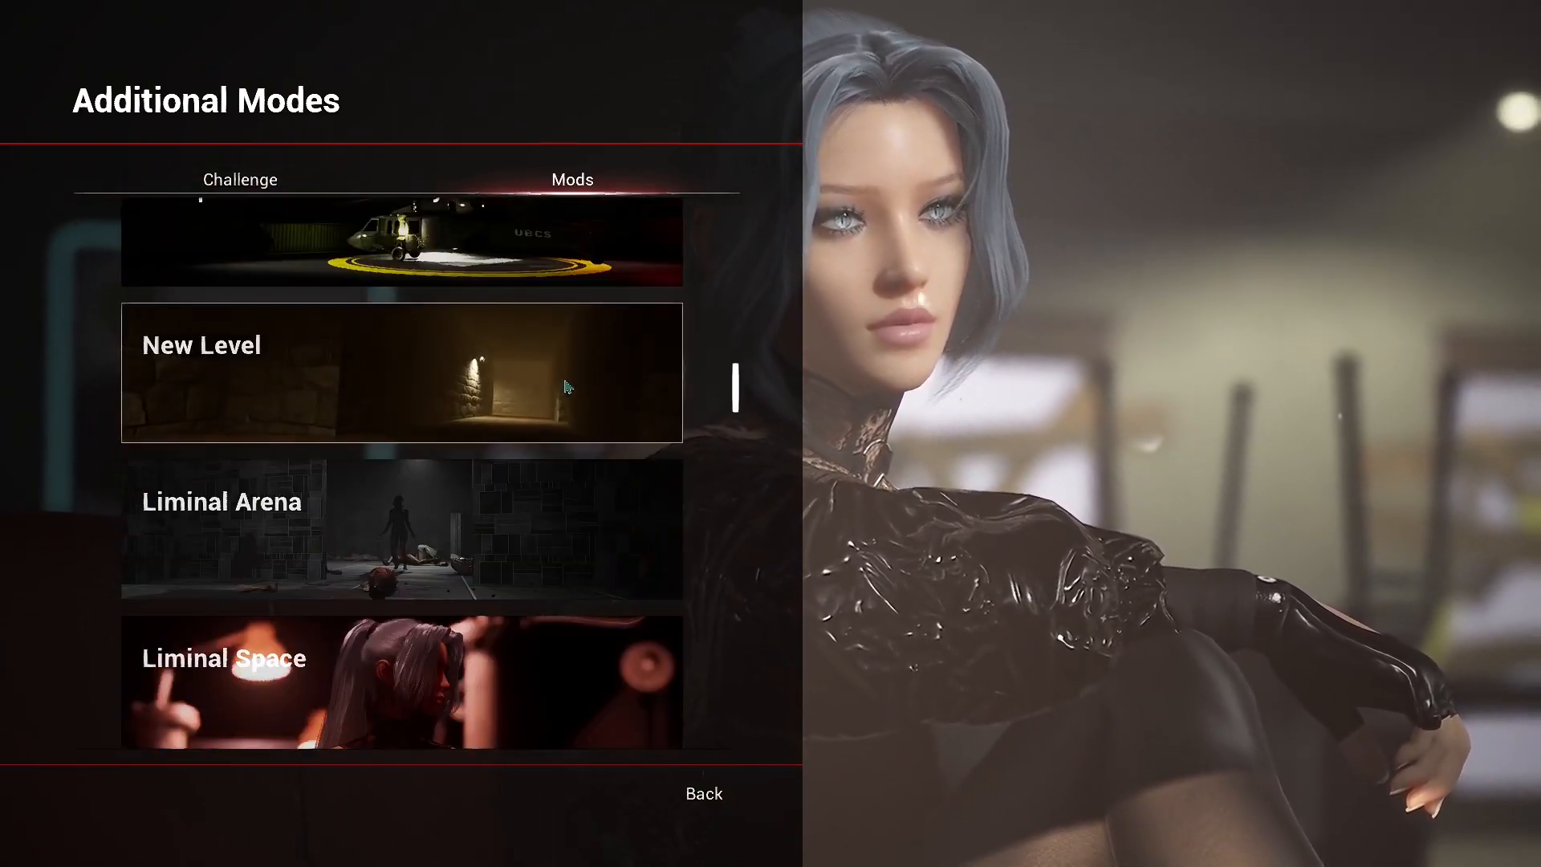
{"action": "left_click", "coordinate": [455, 414]}
{"action": "left_click", "coordinate": [739, 444]}
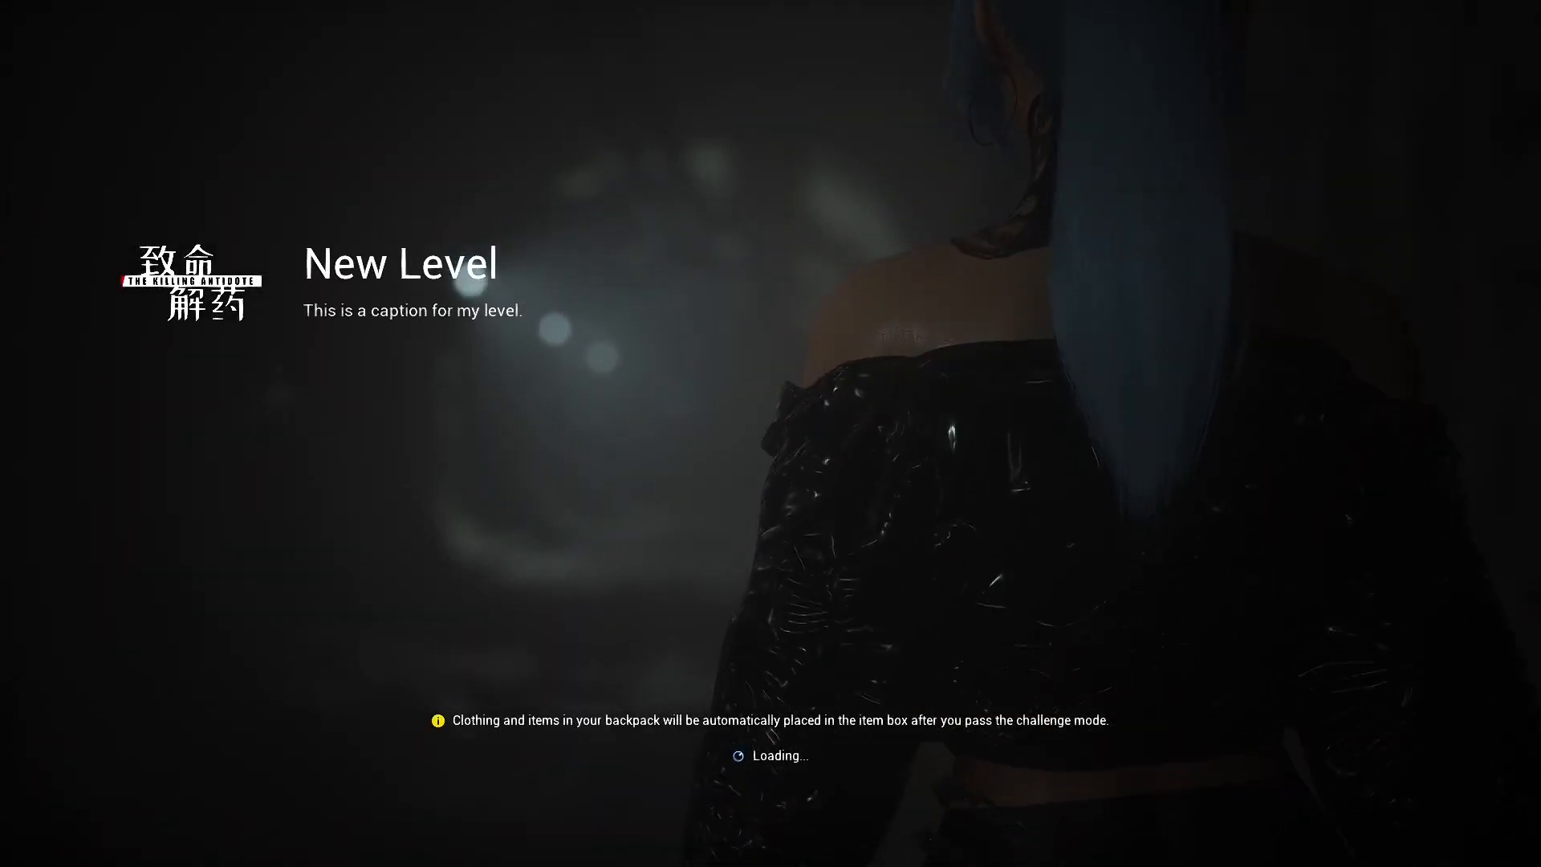
Step: Playtest the room on foot with the pistol to check the triggered zombie spawn, and reload the weapon
{"action": "key", "text": "space"}
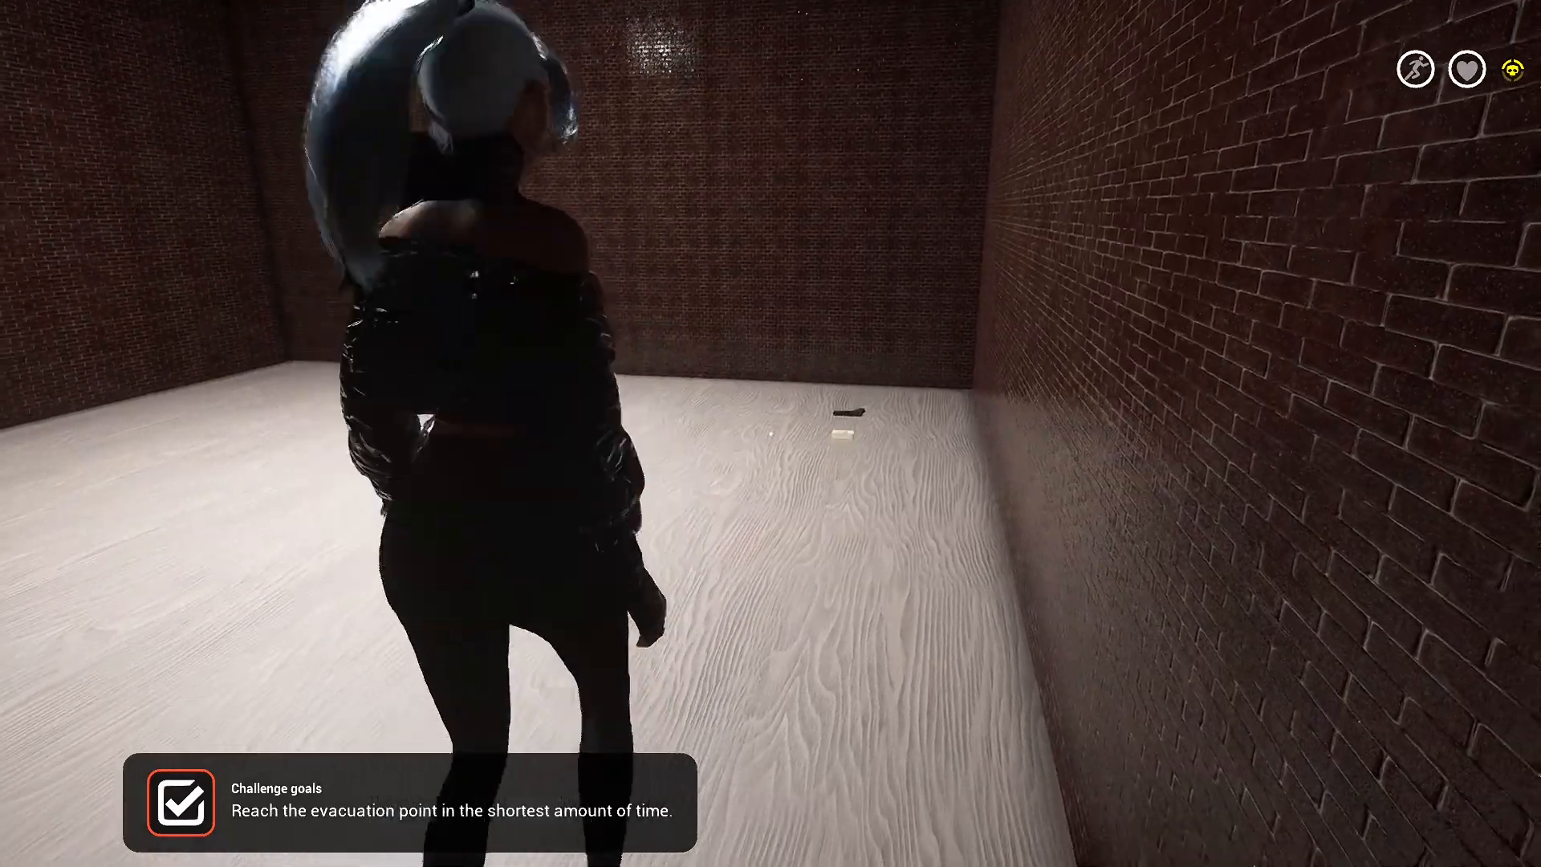
{"action": "key", "text": "w"}
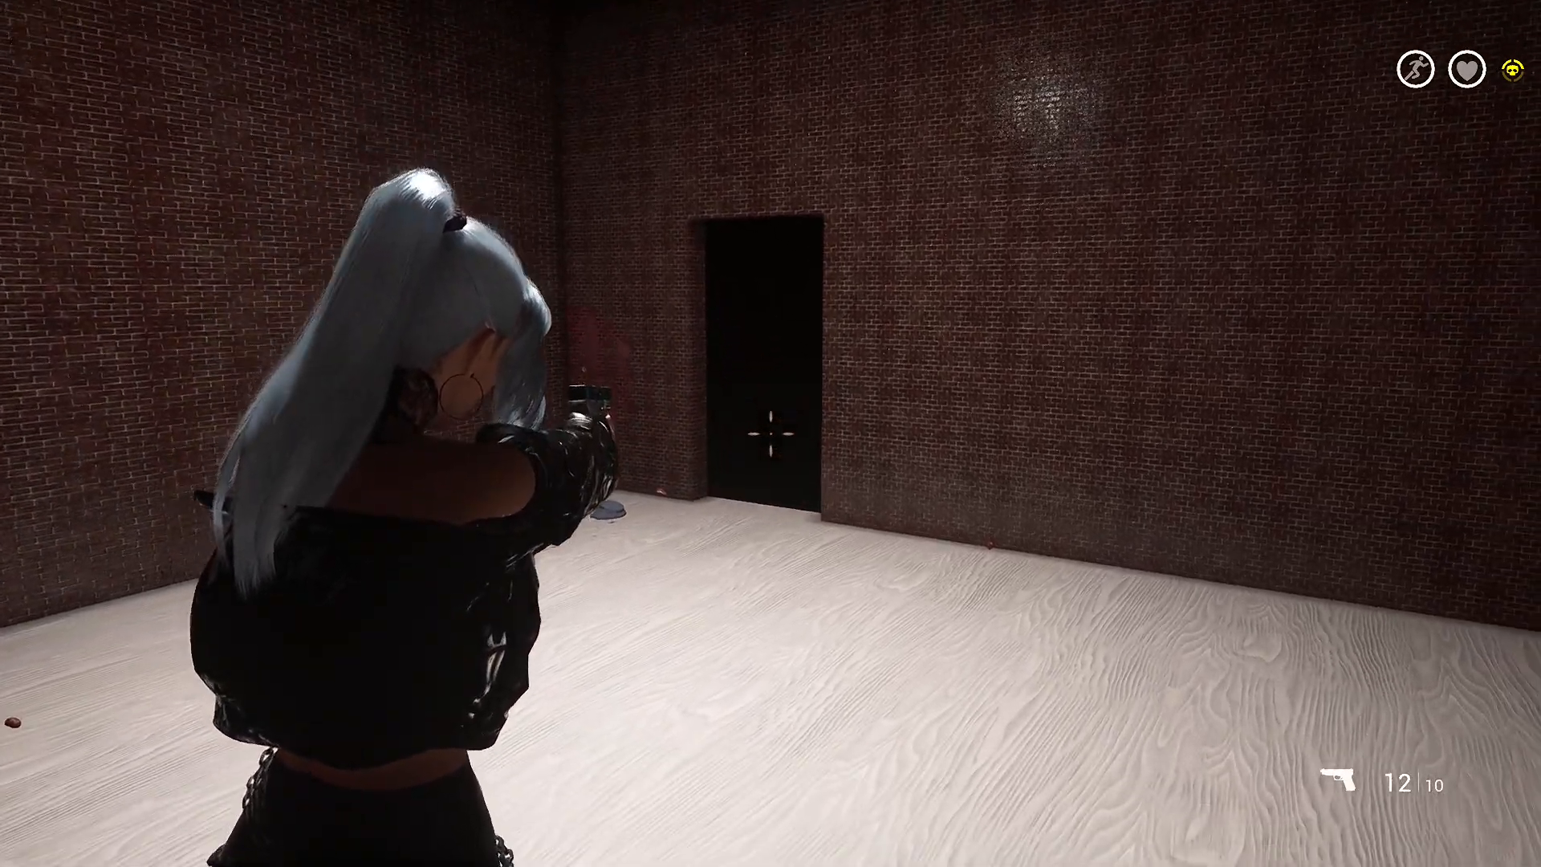
{"action": "key", "text": "r"}
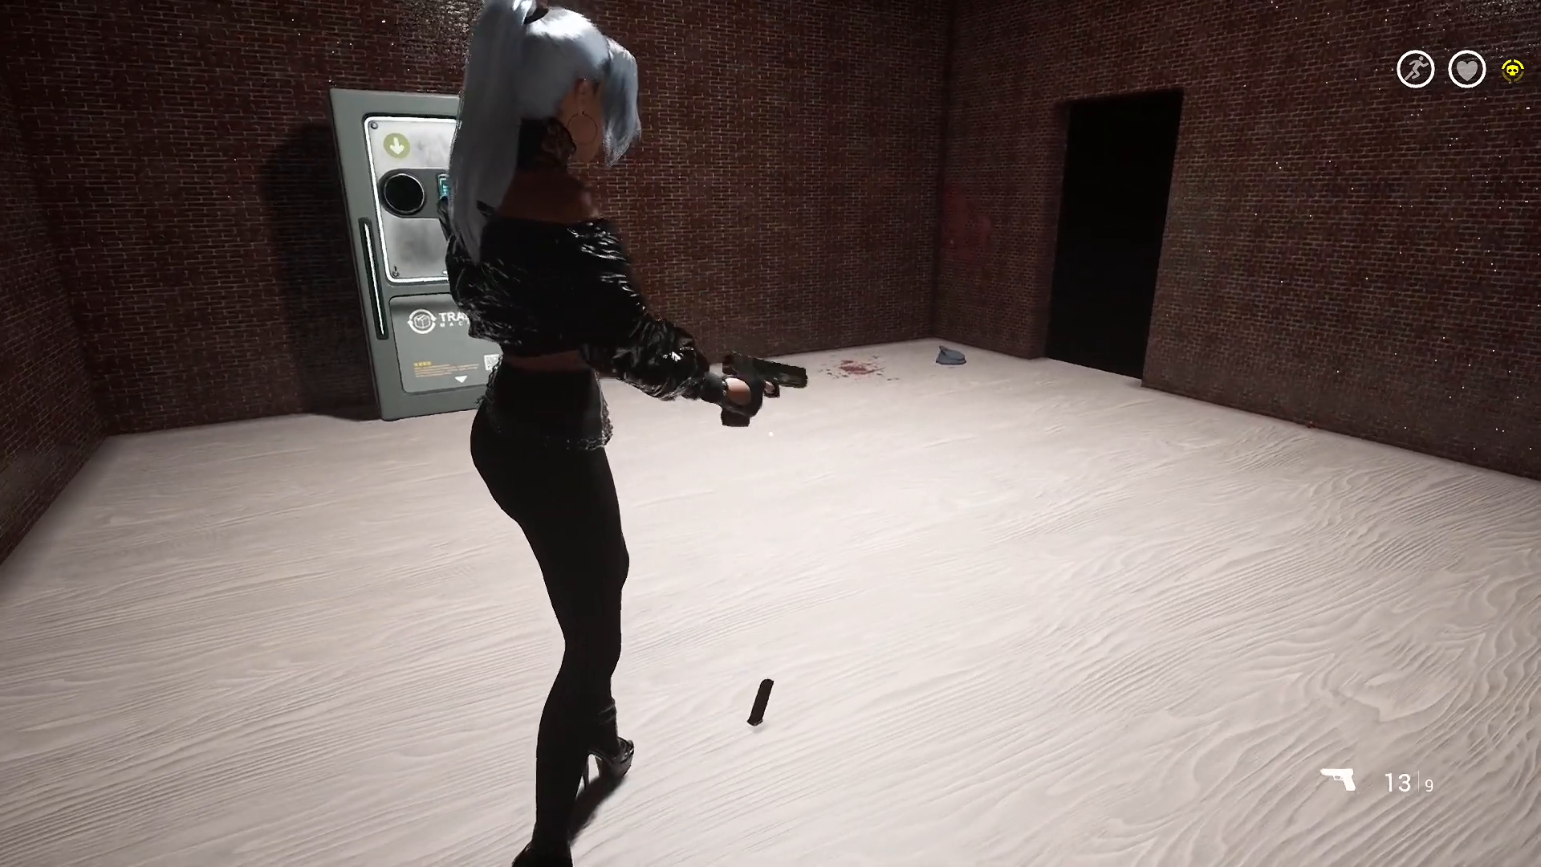
Step: Switch back to the Unreal Editor and raise the ZombieSpawner above the floor in the corner beside the doorway
{"action": "key", "text": "alt+Tab"}
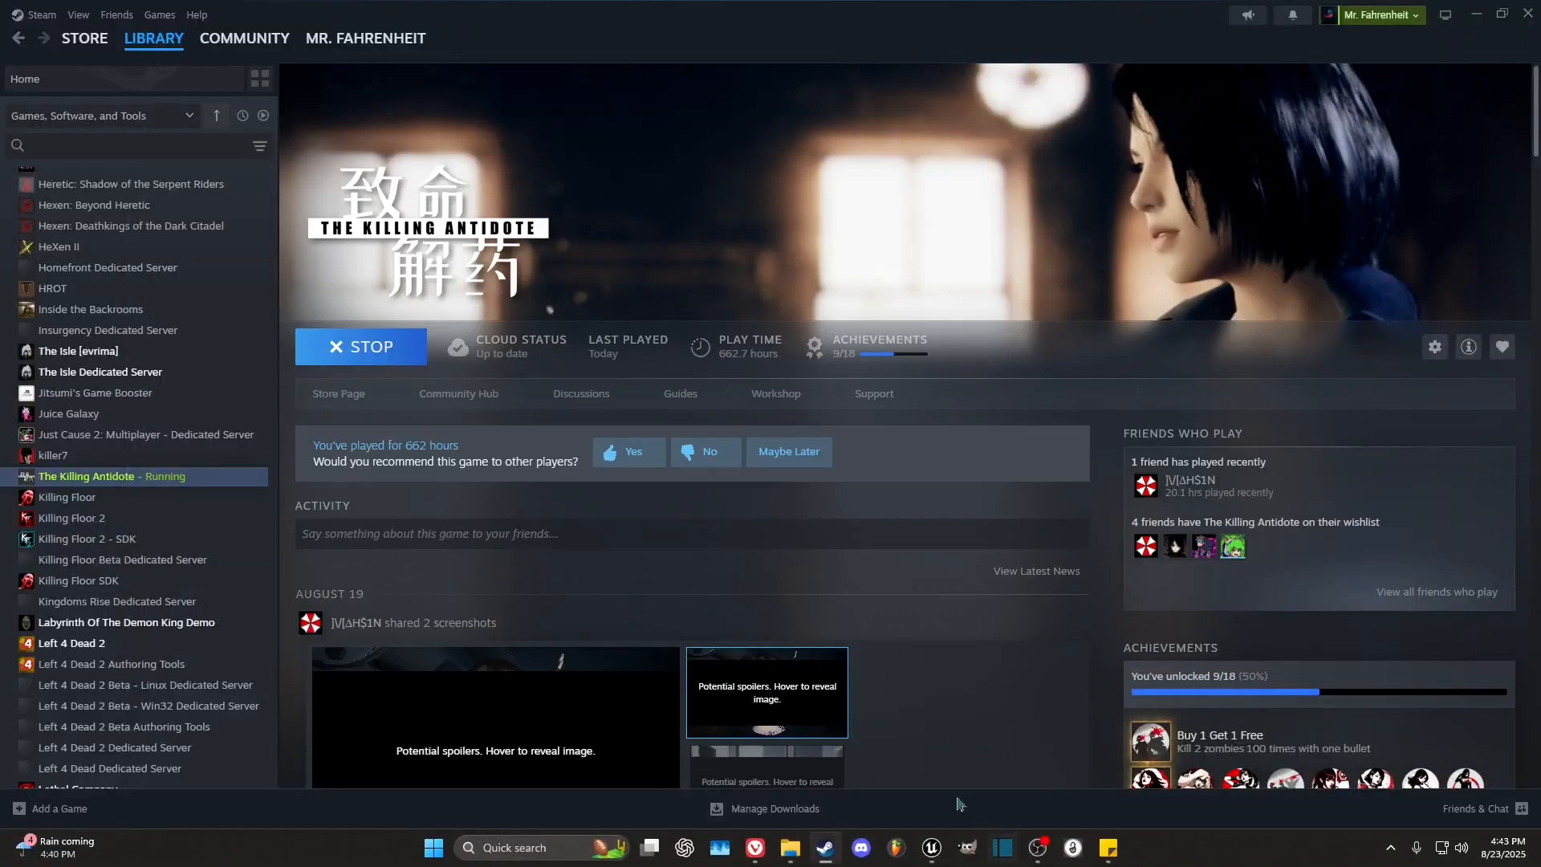
{"action": "left_click", "coordinate": [929, 848]}
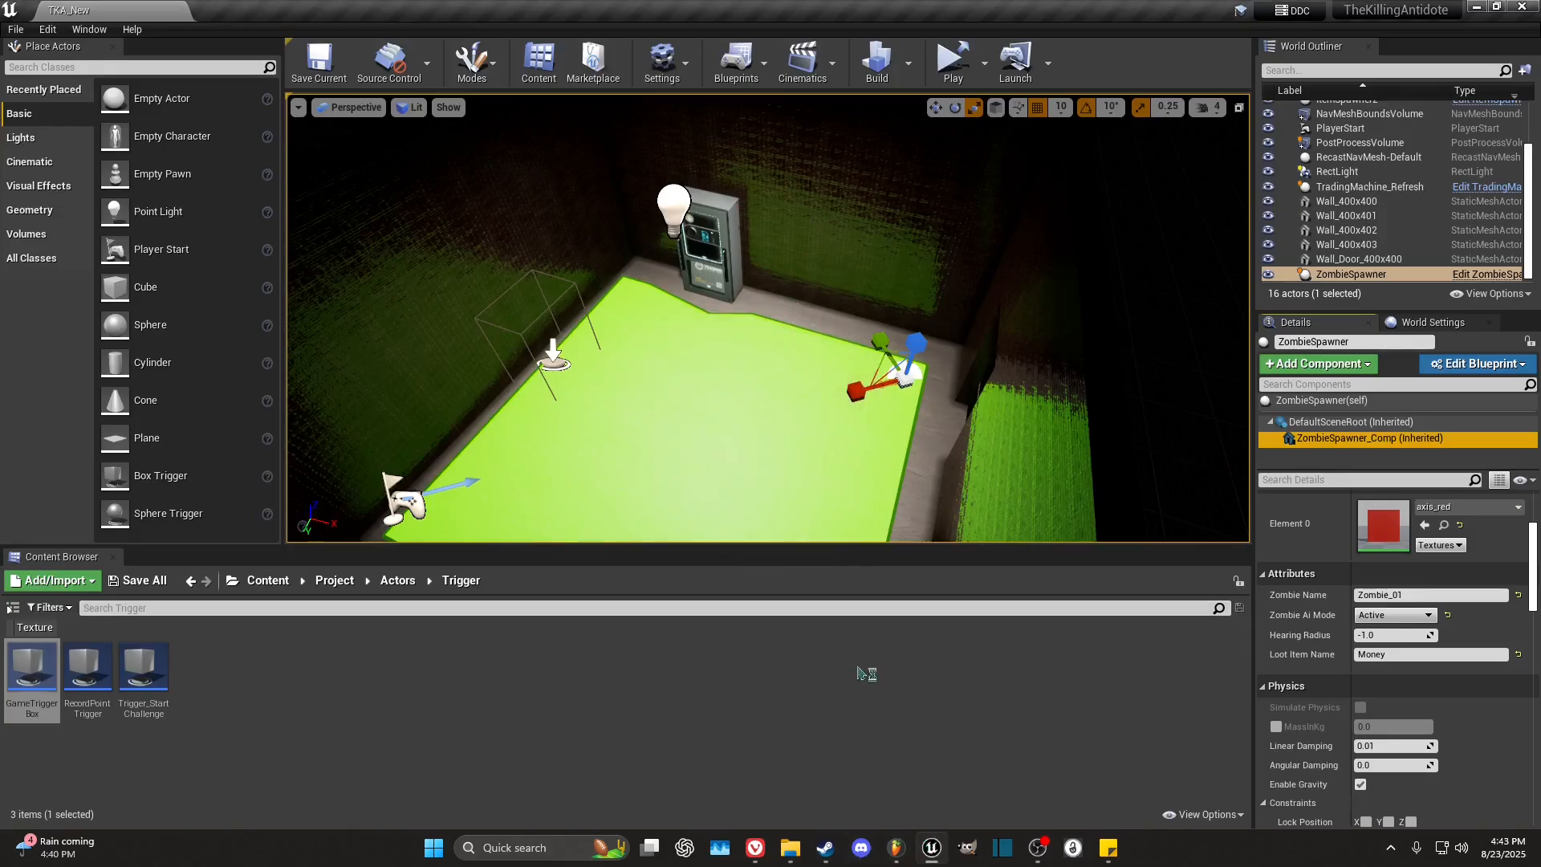
{"action": "right_click", "coordinate": [898, 848]}
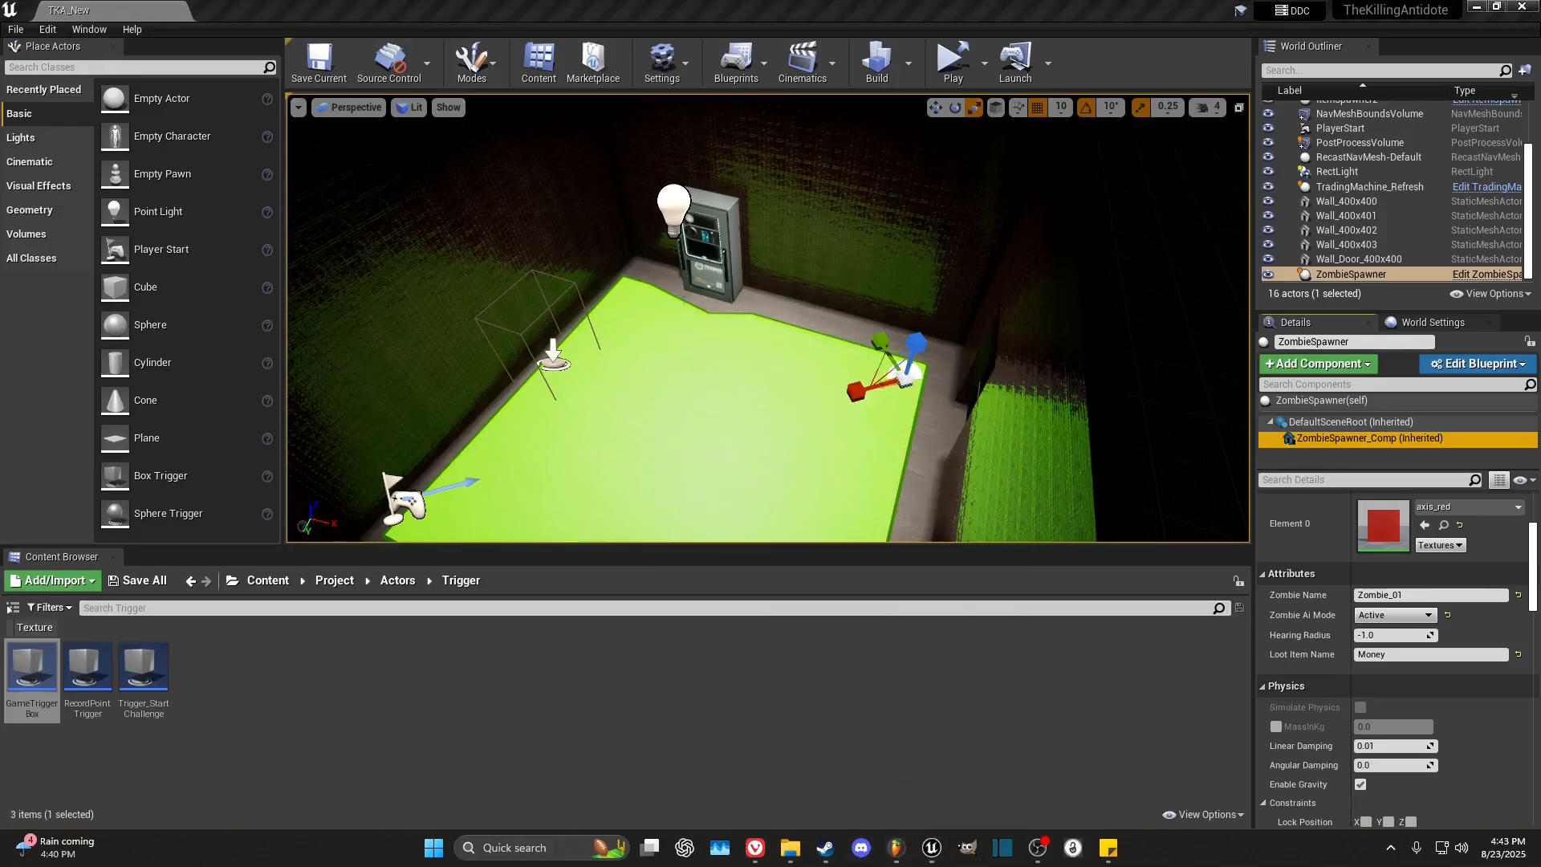
{"action": "right_click_drag", "start_coordinate": [765, 315], "coordinate": [765, 257]}
{"action": "key", "text": "w"}
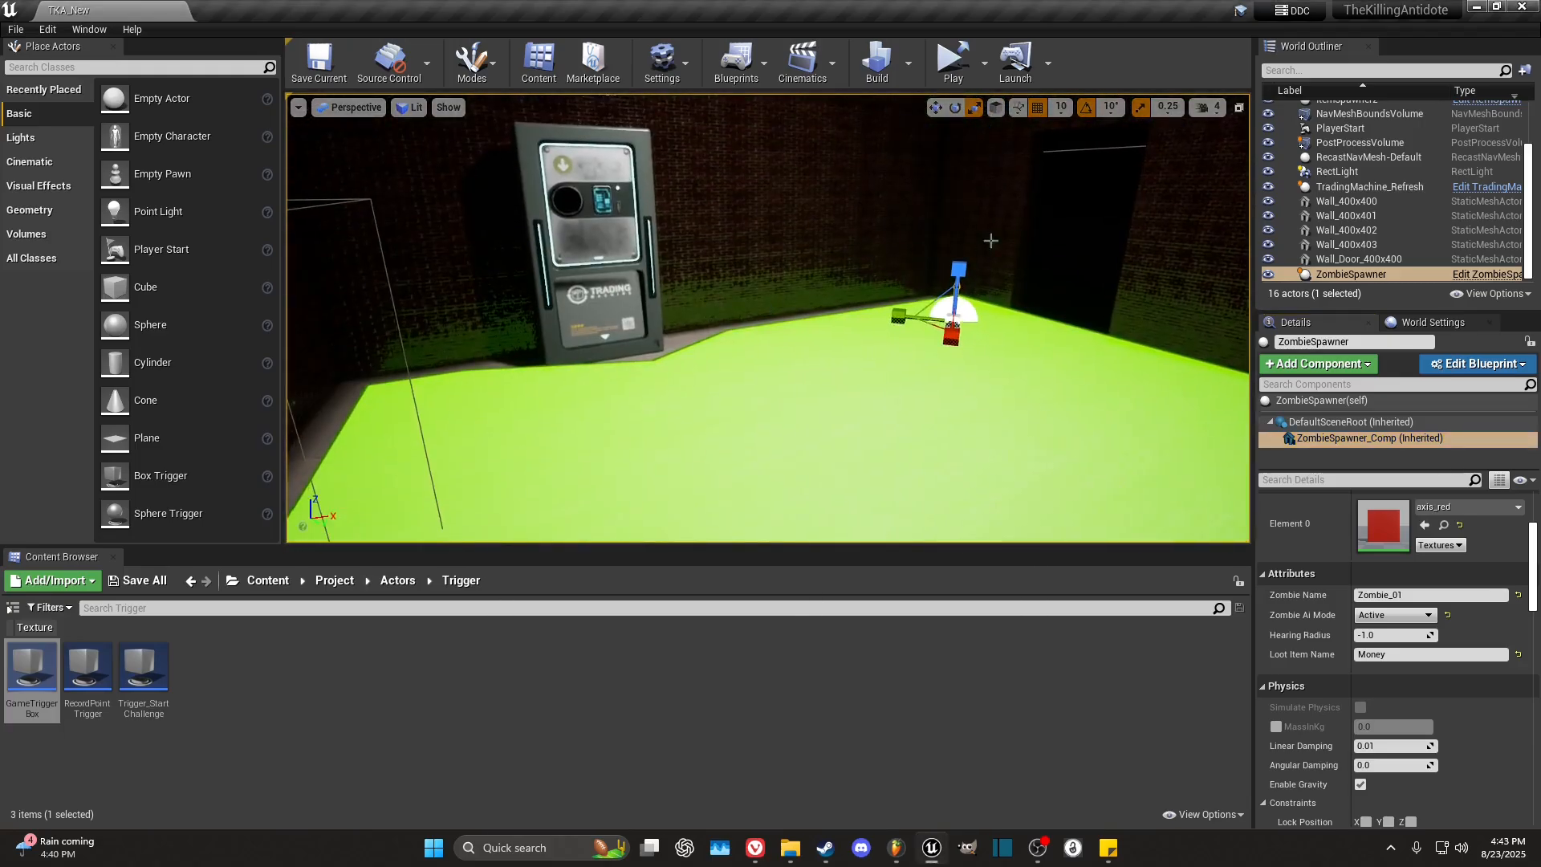
{"action": "right_click_drag", "start_coordinate": [1054, 232], "coordinate": [1048, 232]}
{"action": "left_click", "coordinate": [1051, 233]}
{"action": "left_click", "coordinate": [962, 288]}
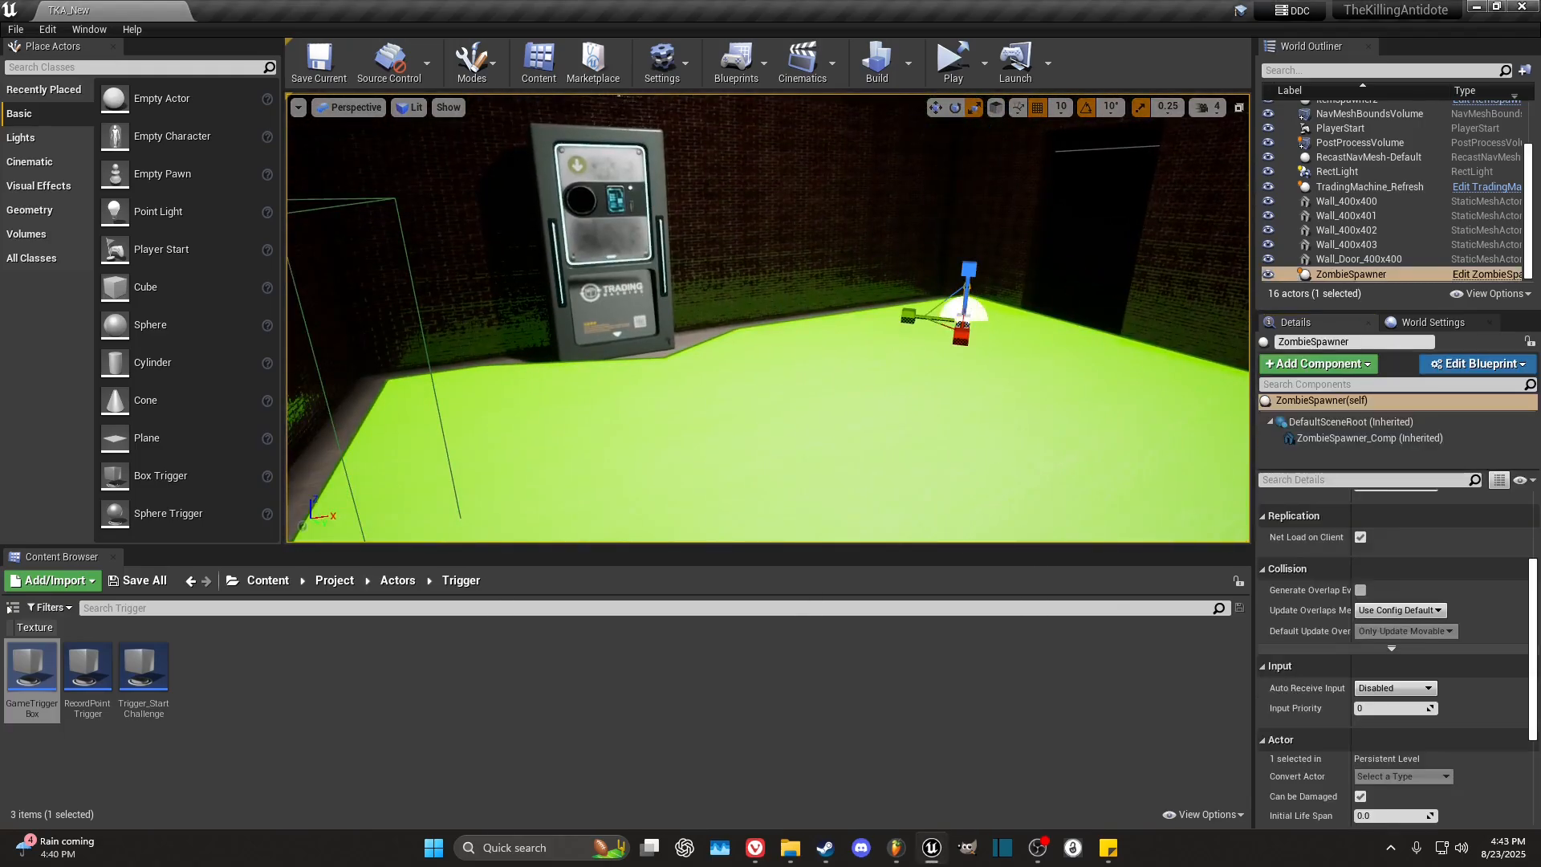
{"action": "key", "text": "f"}
{"action": "right_click_drag", "start_coordinate": [977, 317], "coordinate": [967, 217]}
{"action": "key", "text": "w"}
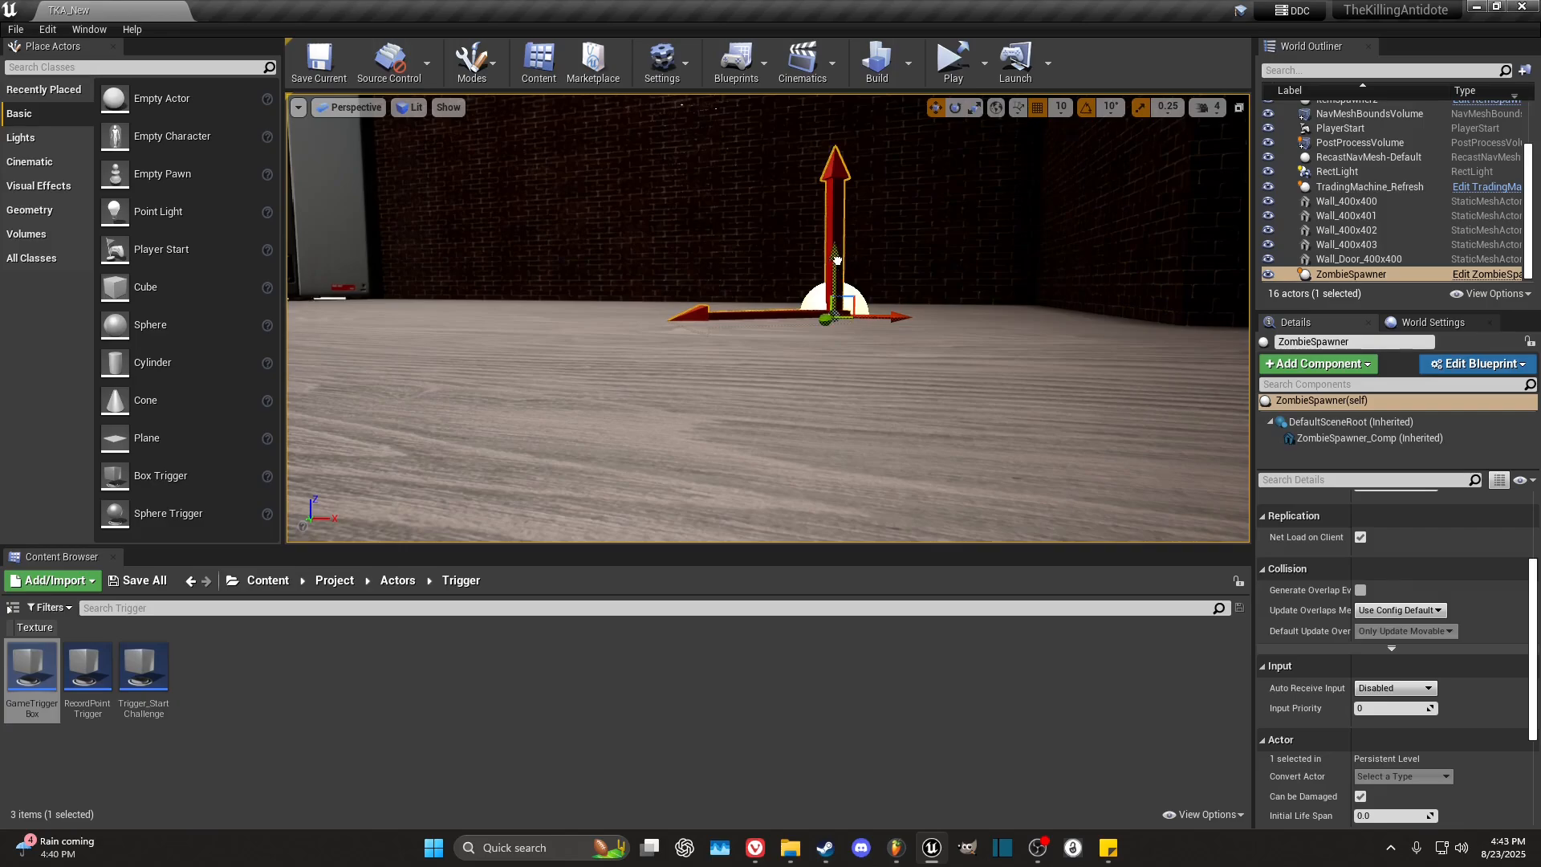
{"action": "left_click_drag", "start_coordinate": [836, 260], "coordinate": [857, 76]}
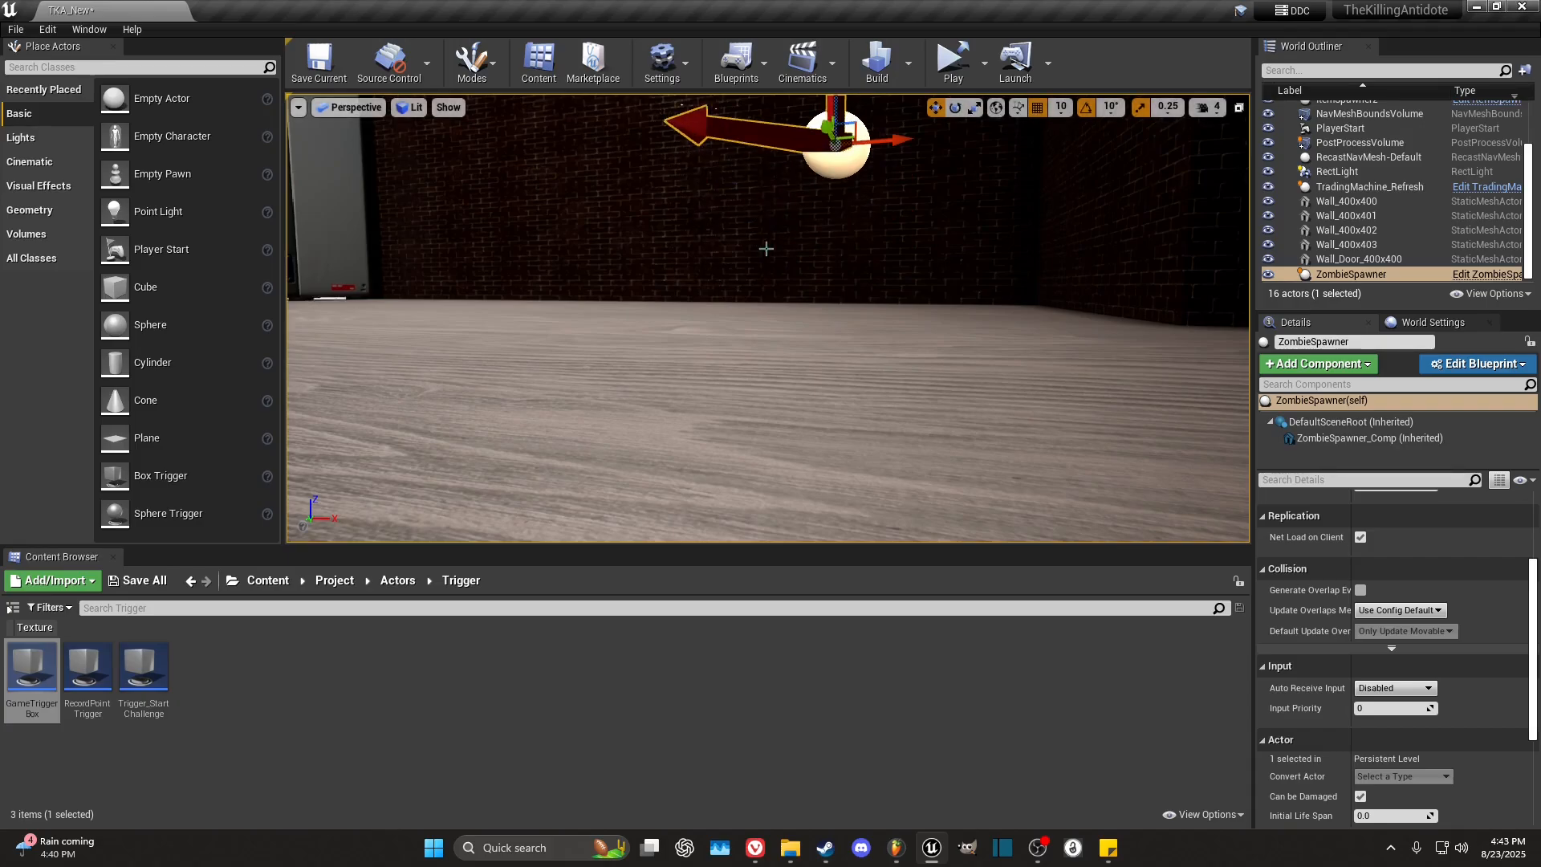
Step: Duplicate the ZombieSpawner toward the trading machine and duplicate the GameTriggerBox toward the middle of the room
{"action": "right_click_drag", "start_coordinate": [760, 260], "coordinate": [851, 261]}
{"action": "key", "text": "s"}
{"action": "key", "text": "w"}
{"action": "key", "text": "a"}
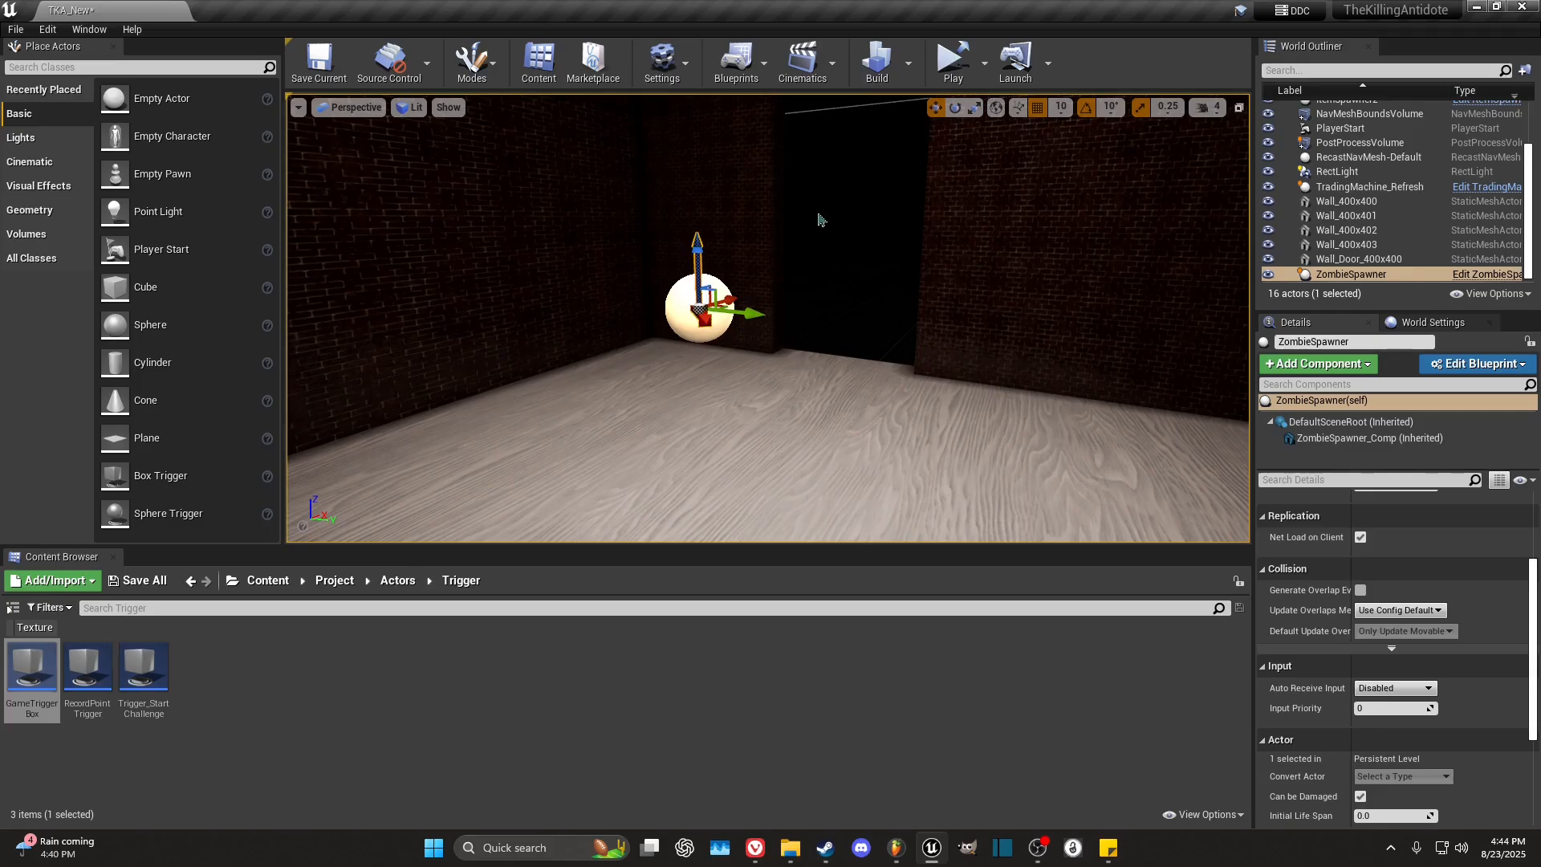
{"action": "right_click_drag", "start_coordinate": [798, 265], "coordinate": [779, 318]}
{"action": "key", "text": "s"}
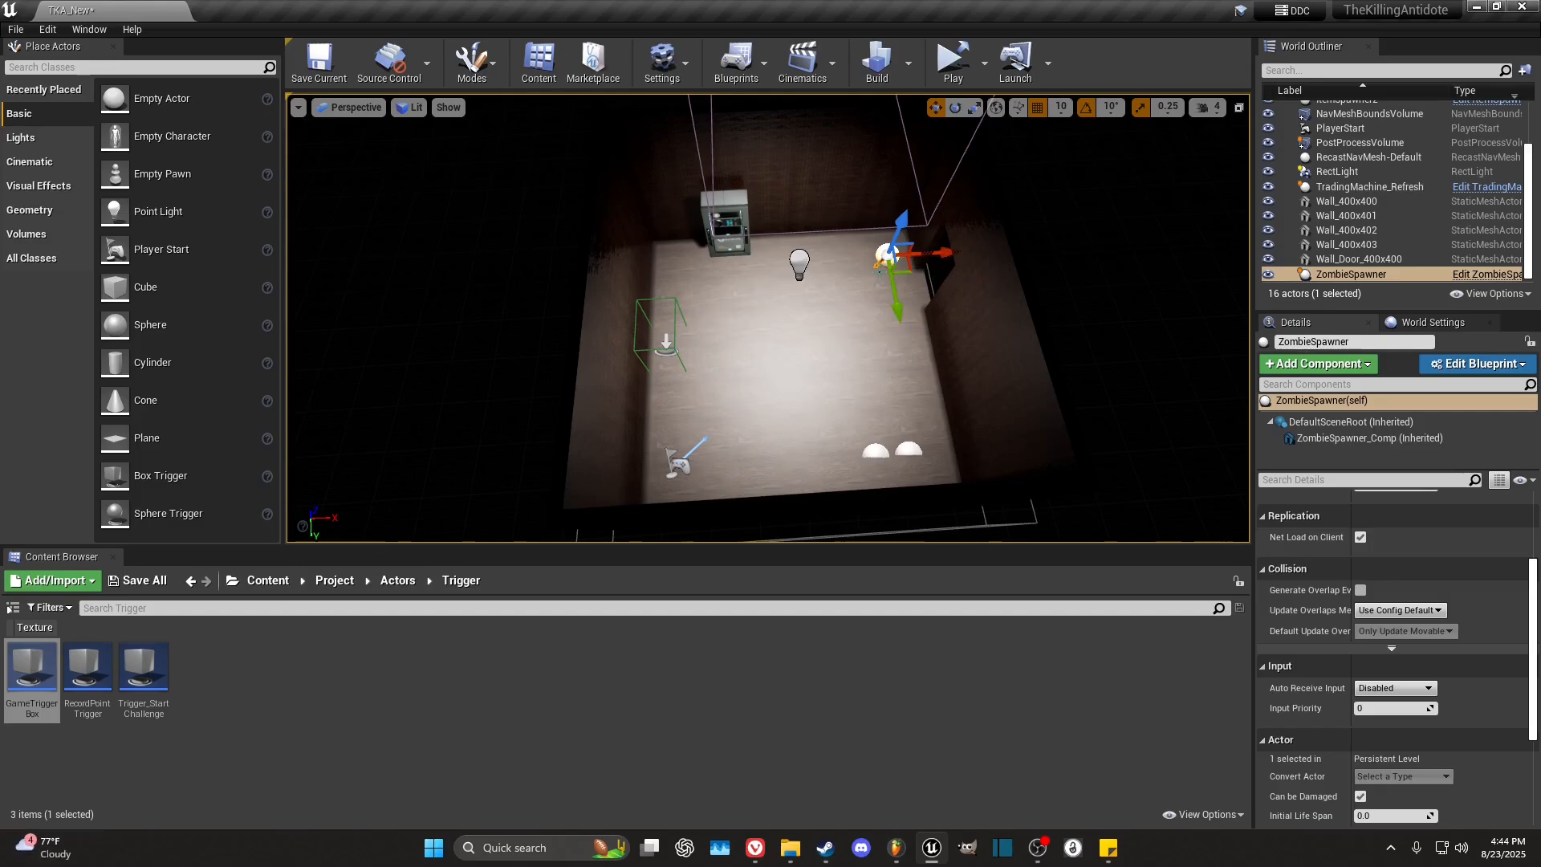
{"action": "left_click_drag", "start_coordinate": [944, 254], "coordinate": [905, 252], "text": "alt"}
{"action": "left_click", "coordinate": [668, 342]}
{"action": "left_click_drag", "start_coordinate": [670, 343], "coordinate": [756, 341], "text": "alt"}
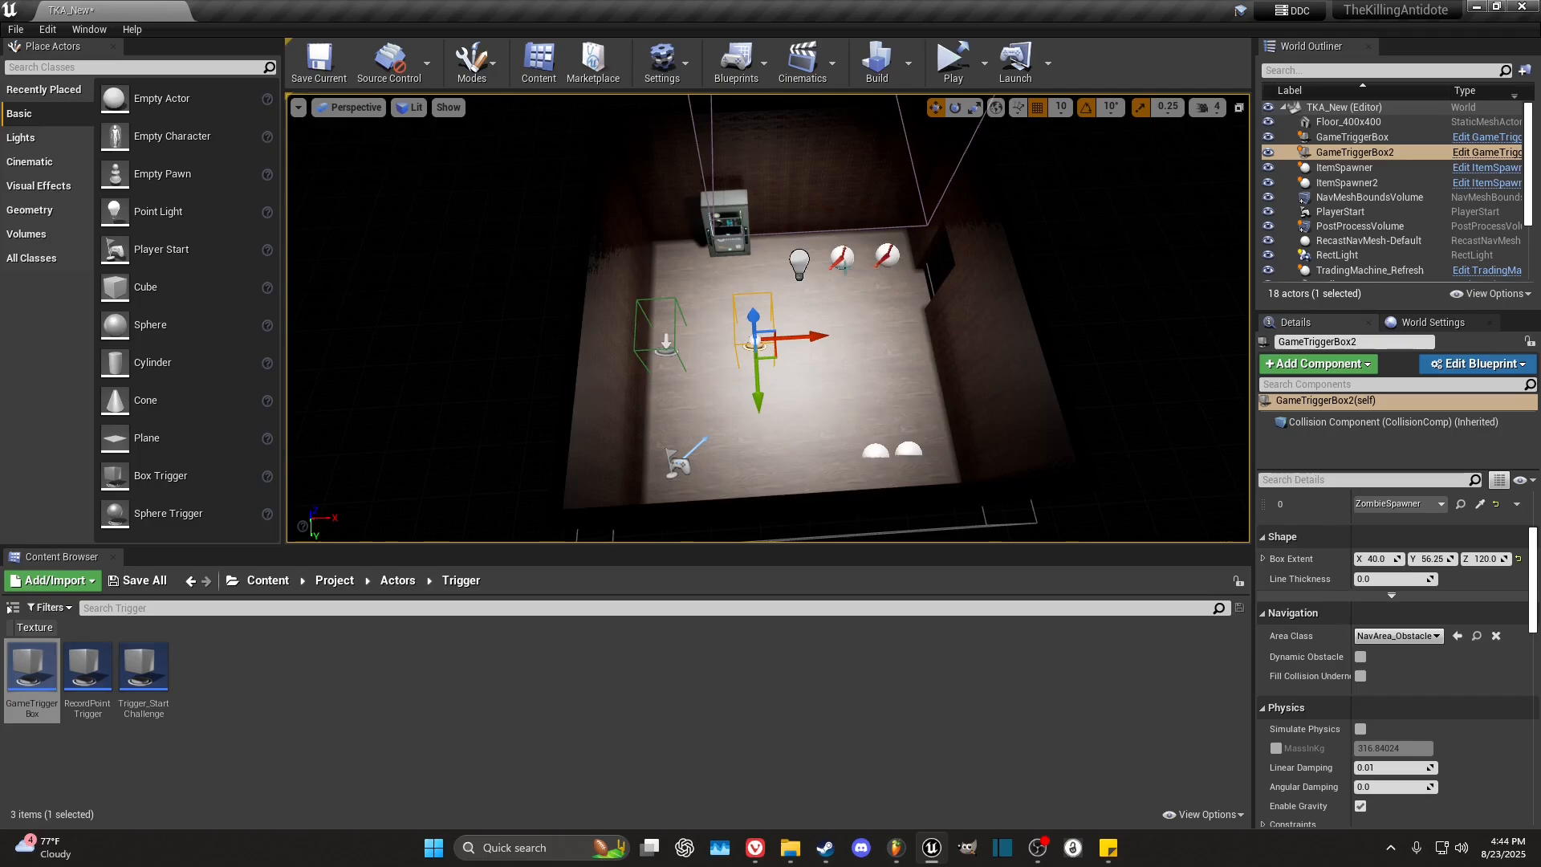
Step: Browse the Spawner assets in the Actors folder and inspect the ZombieSpawners placed beside the doorway
{"action": "left_click", "coordinate": [397, 580]}
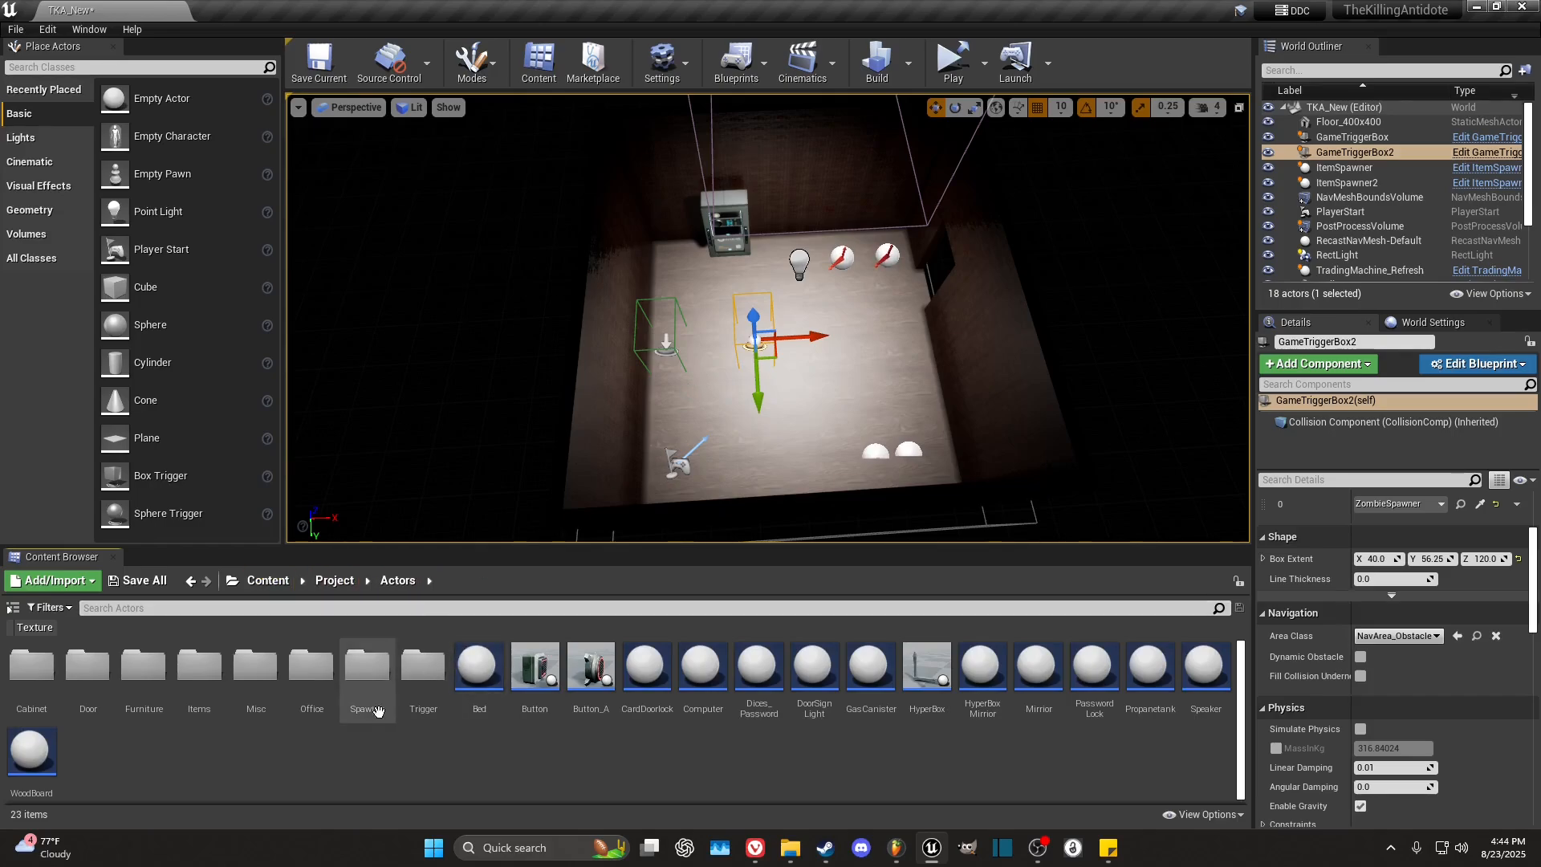
{"action": "double_click", "coordinate": [366, 666]}
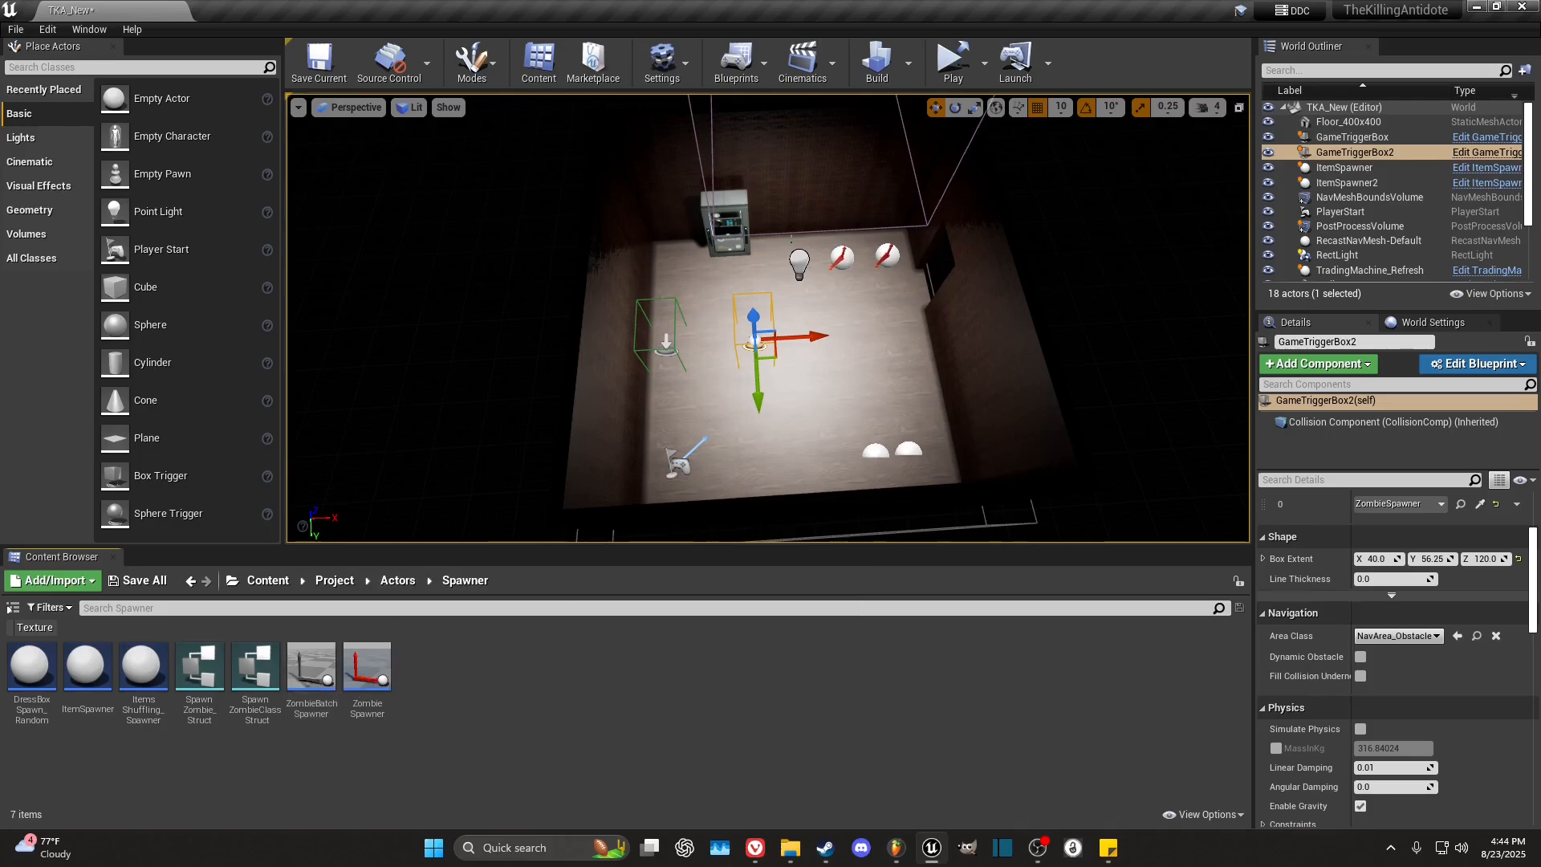
{"action": "left_click", "coordinate": [842, 257]}
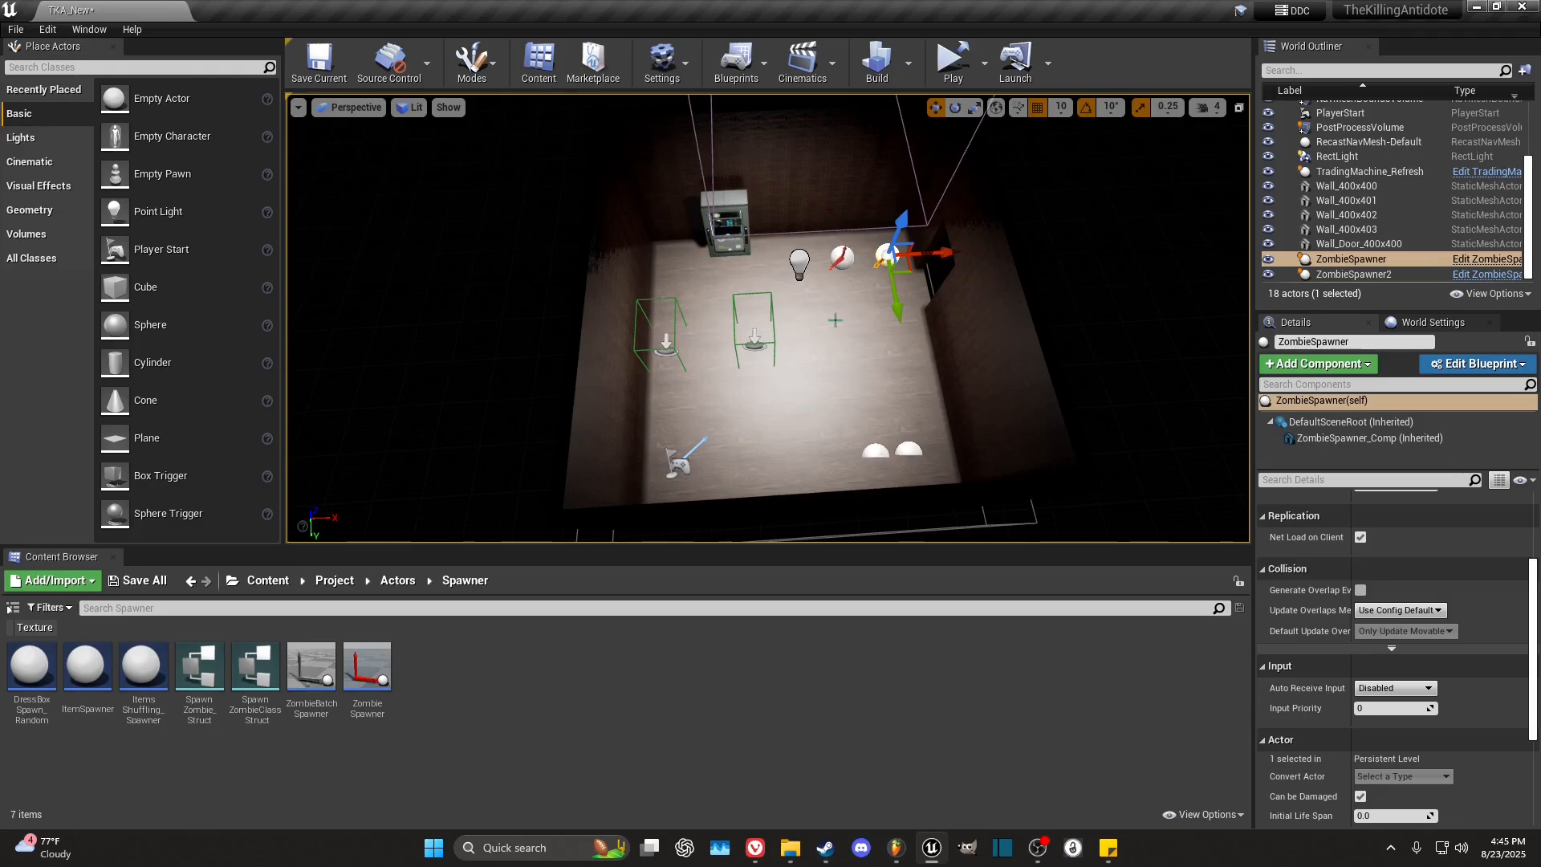
{"action": "left_click", "coordinate": [929, 332]}
{"action": "left_click", "coordinate": [1010, 318]}
{"action": "left_click", "coordinate": [874, 396]}
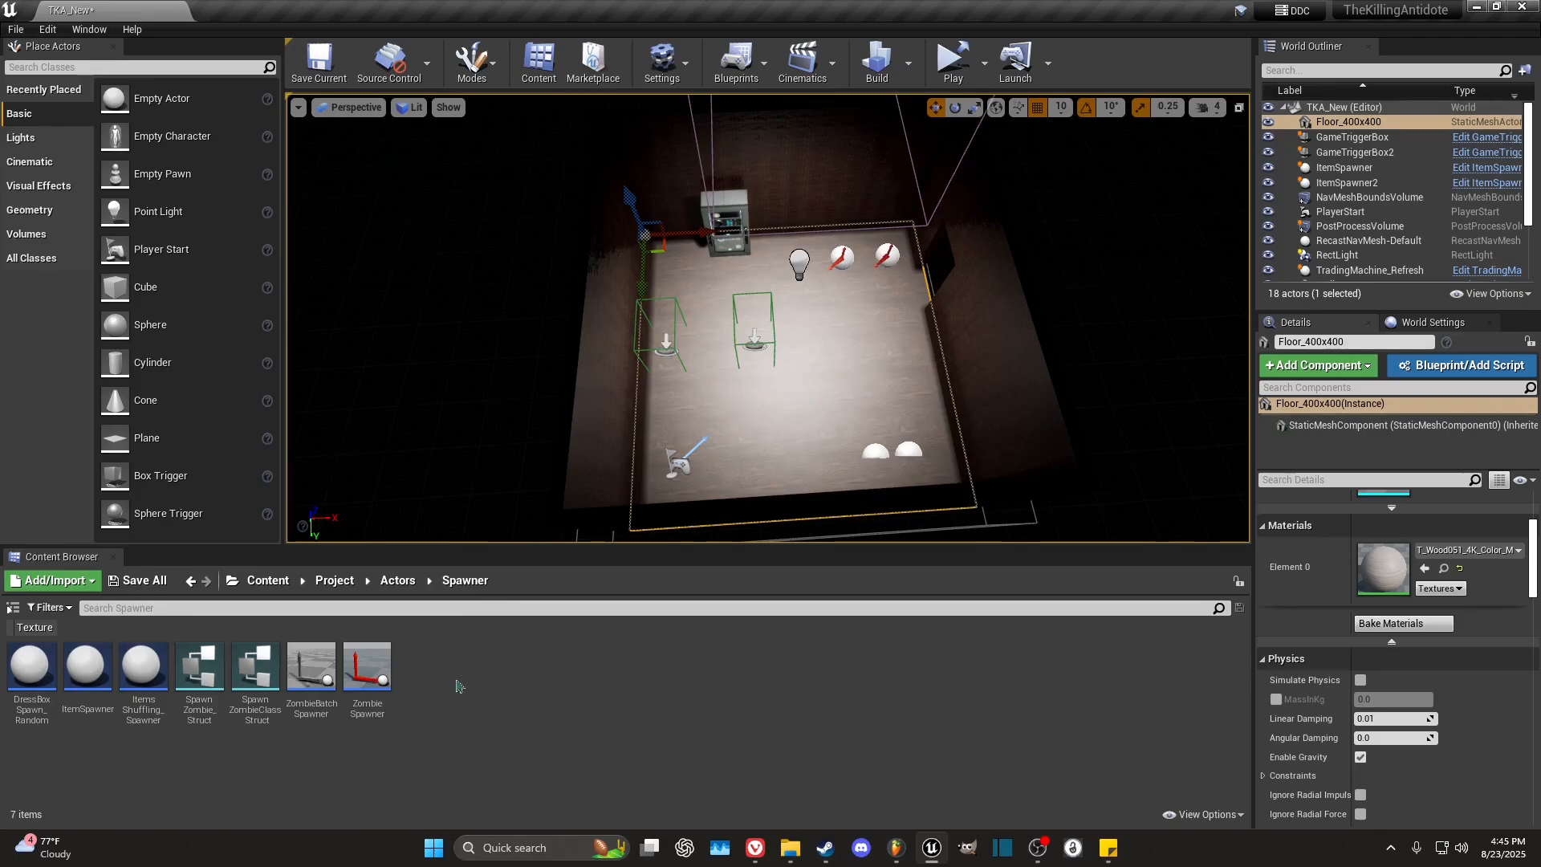
Step: Add a HyperBox from the Project Actors folder and position it on the room's floor near the player start, in line with the item spawners
{"action": "left_click", "coordinate": [366, 584]}
{"action": "left_click", "coordinate": [383, 599]}
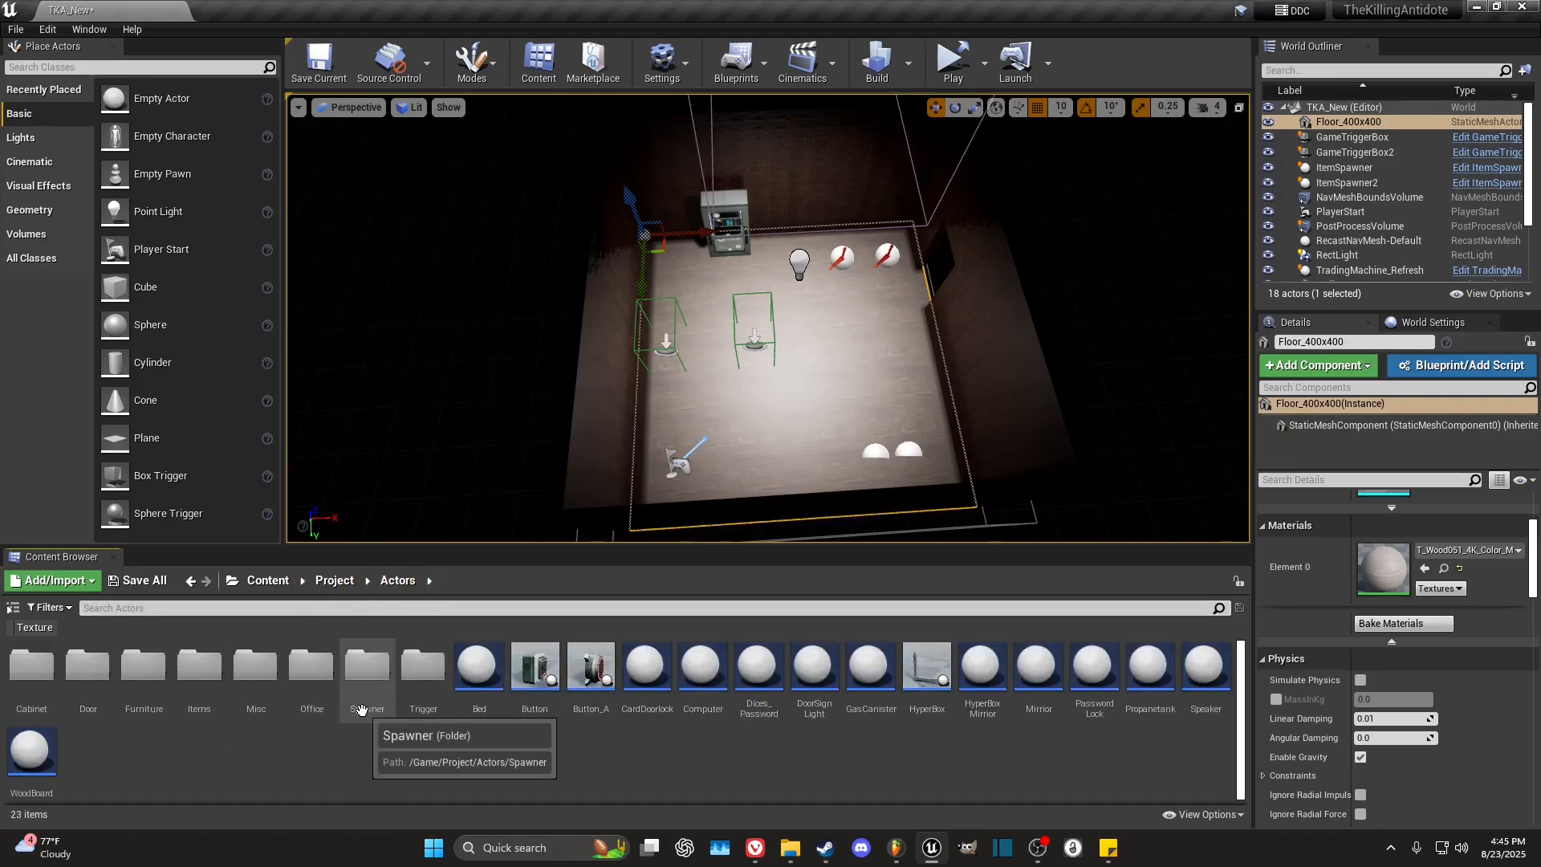
{"action": "left_click", "coordinate": [928, 663]}
{"action": "left_click_drag", "start_coordinate": [928, 661], "coordinate": [578, 346]}
{"action": "key", "text": "f"}
{"action": "key", "text": "f"}
{"action": "scroll", "coordinate": [791, 377], "scroll_direction": "down", "scroll_amount": 3}
{"action": "left_click_drag", "start_coordinate": [791, 377], "coordinate": [755, 353], "text": "alt"}
{"action": "right_click_drag", "start_coordinate": [825, 361], "coordinate": [827, 341]}
{"action": "mouse_move", "coordinate": [873, 286]}
{"action": "left_mouse_down"}
{"action": "mouse_move", "coordinate": [873, 259]}
{"action": "mouse_move", "coordinate": [872, 289]}
{"action": "left_mouse_up"}
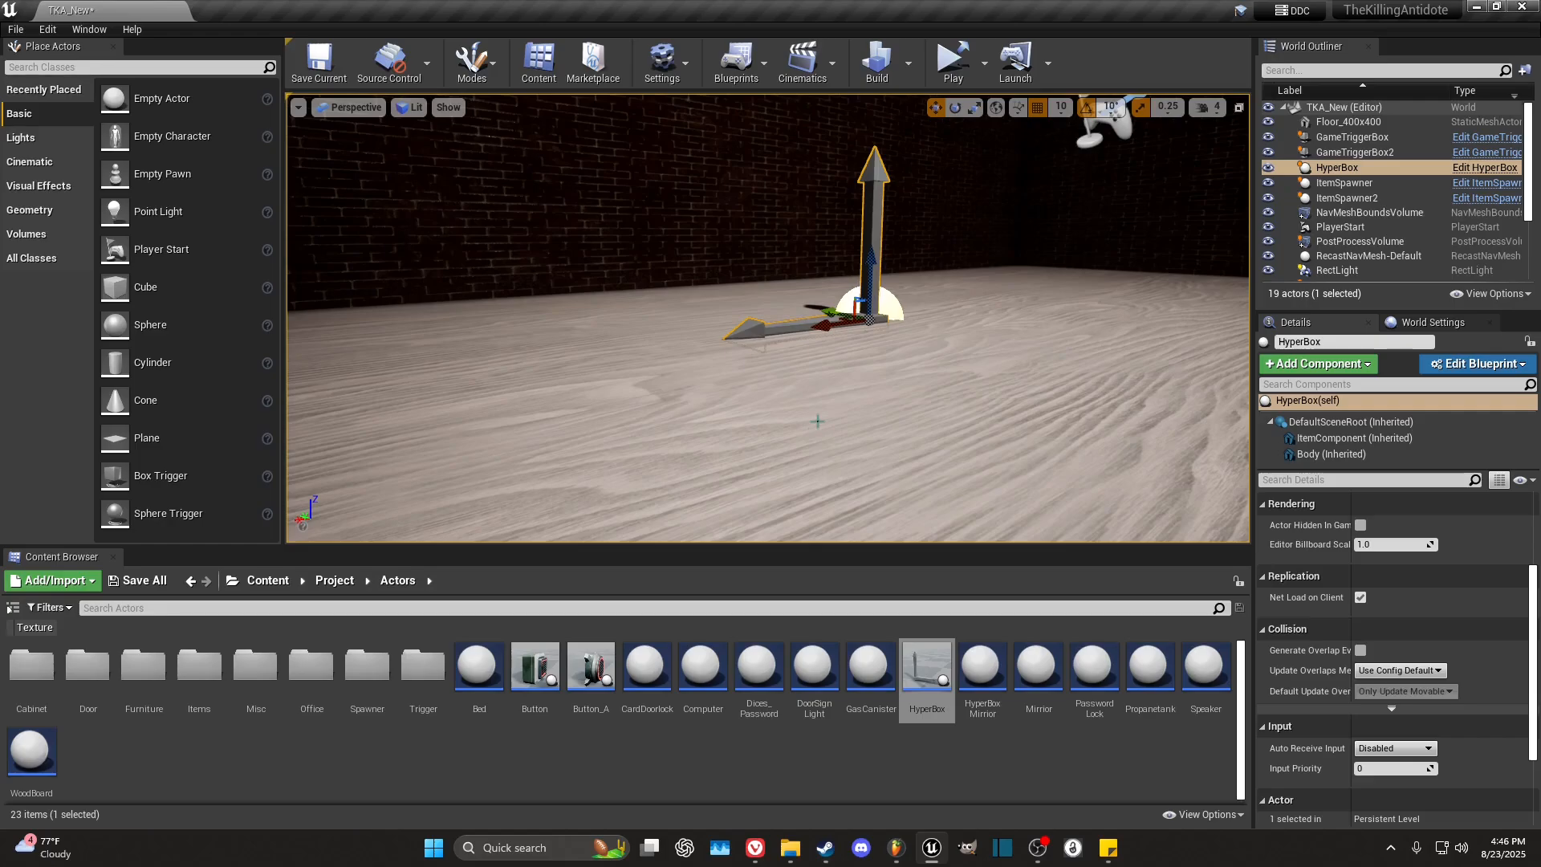
{"action": "key", "text": "s"}
{"action": "right_click_drag", "start_coordinate": [817, 420], "coordinate": [942, 387]}
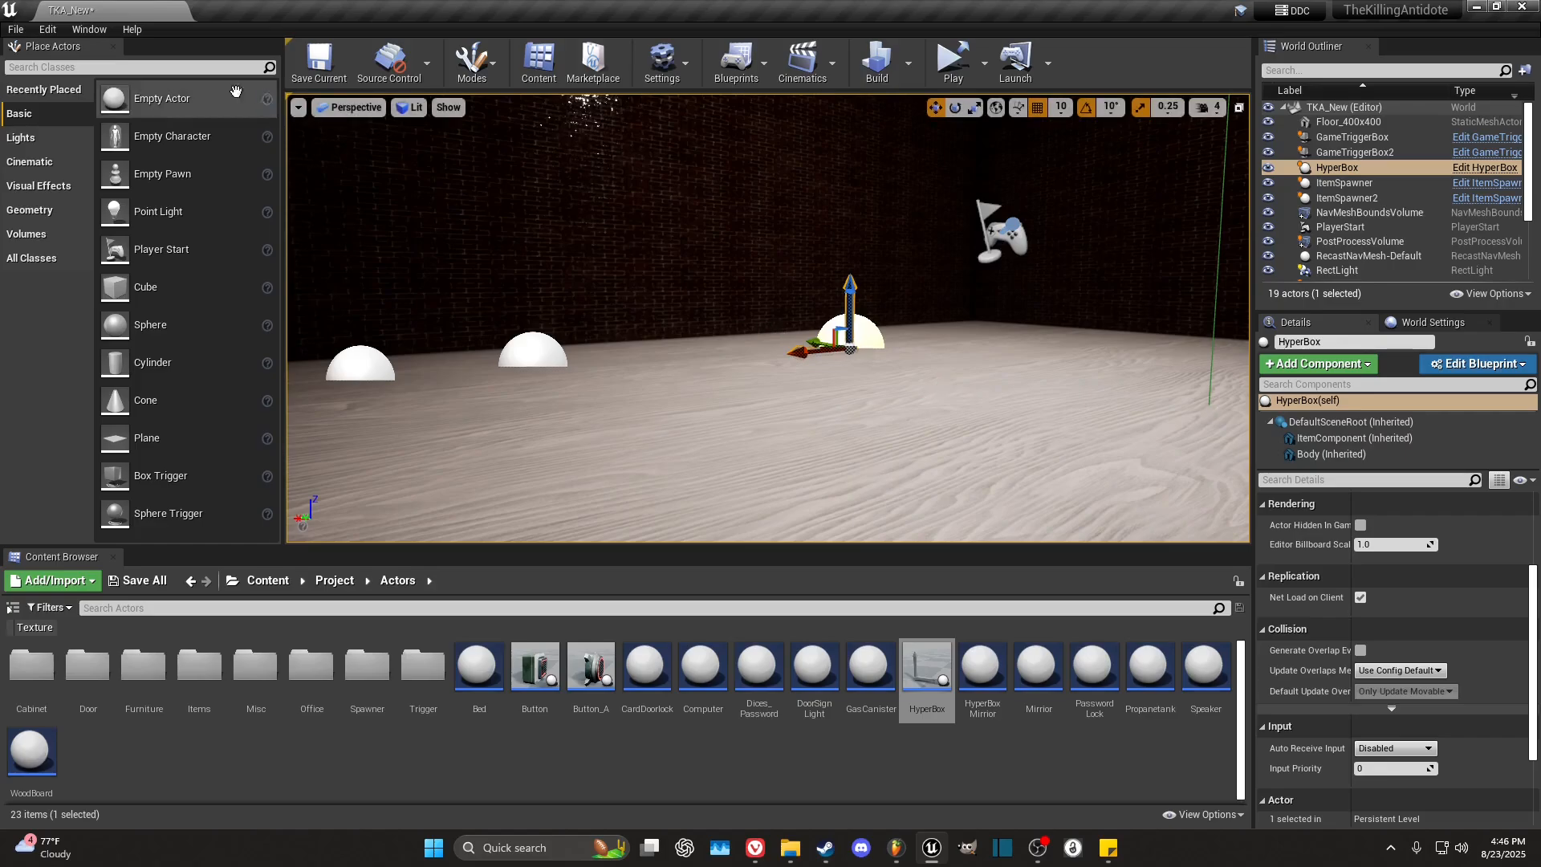
Step: Save the current TKA_New level and select the brick wall behind the HyperBox
{"action": "left_click", "coordinate": [15, 29]}
{"action": "left_click", "coordinate": [62, 166]}
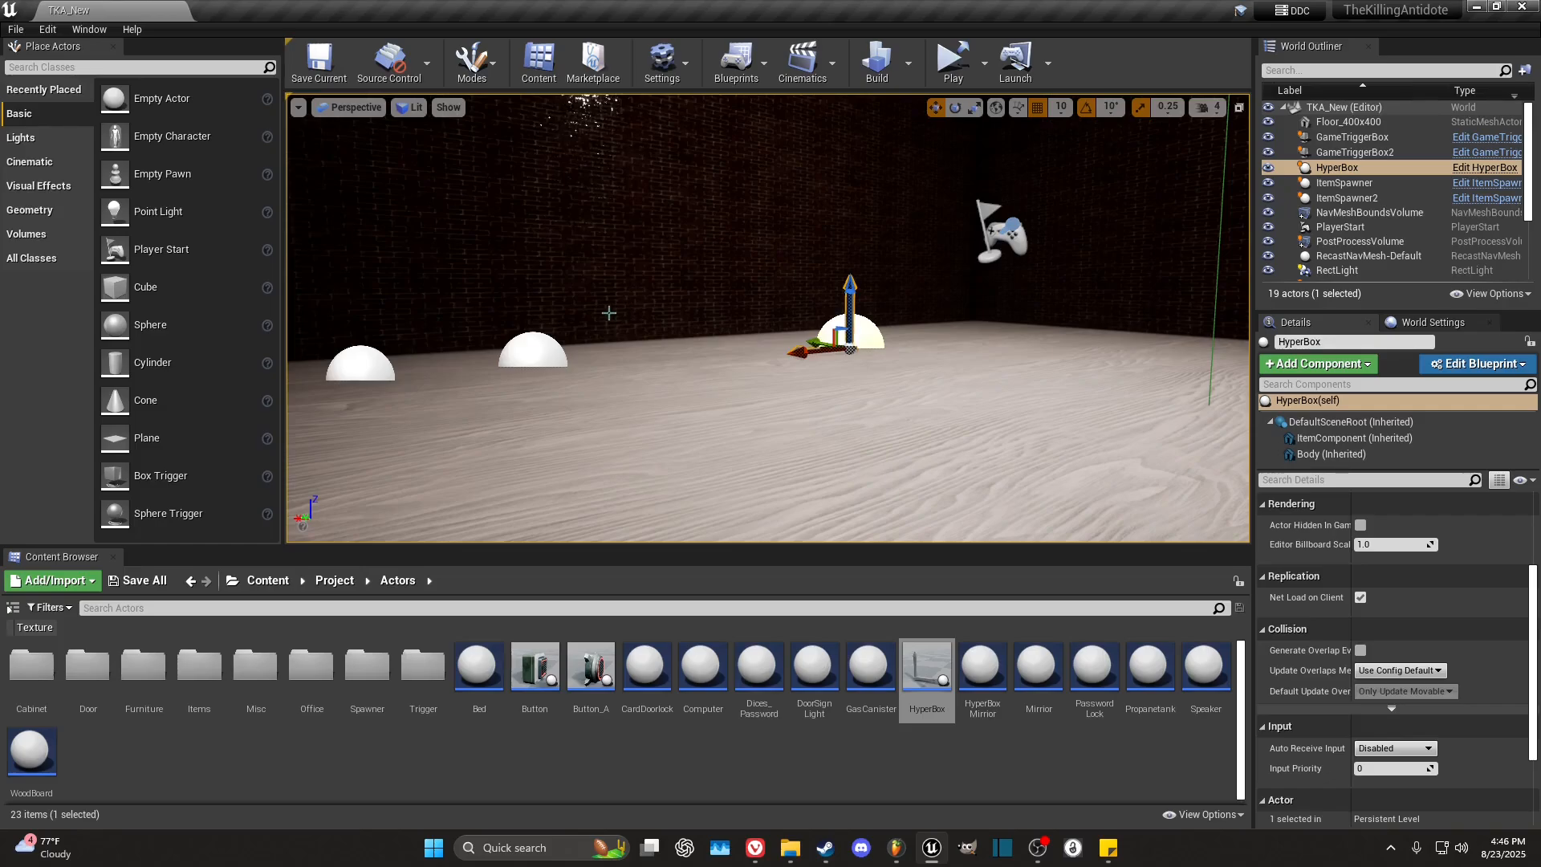
{"action": "left_click", "coordinate": [618, 255]}
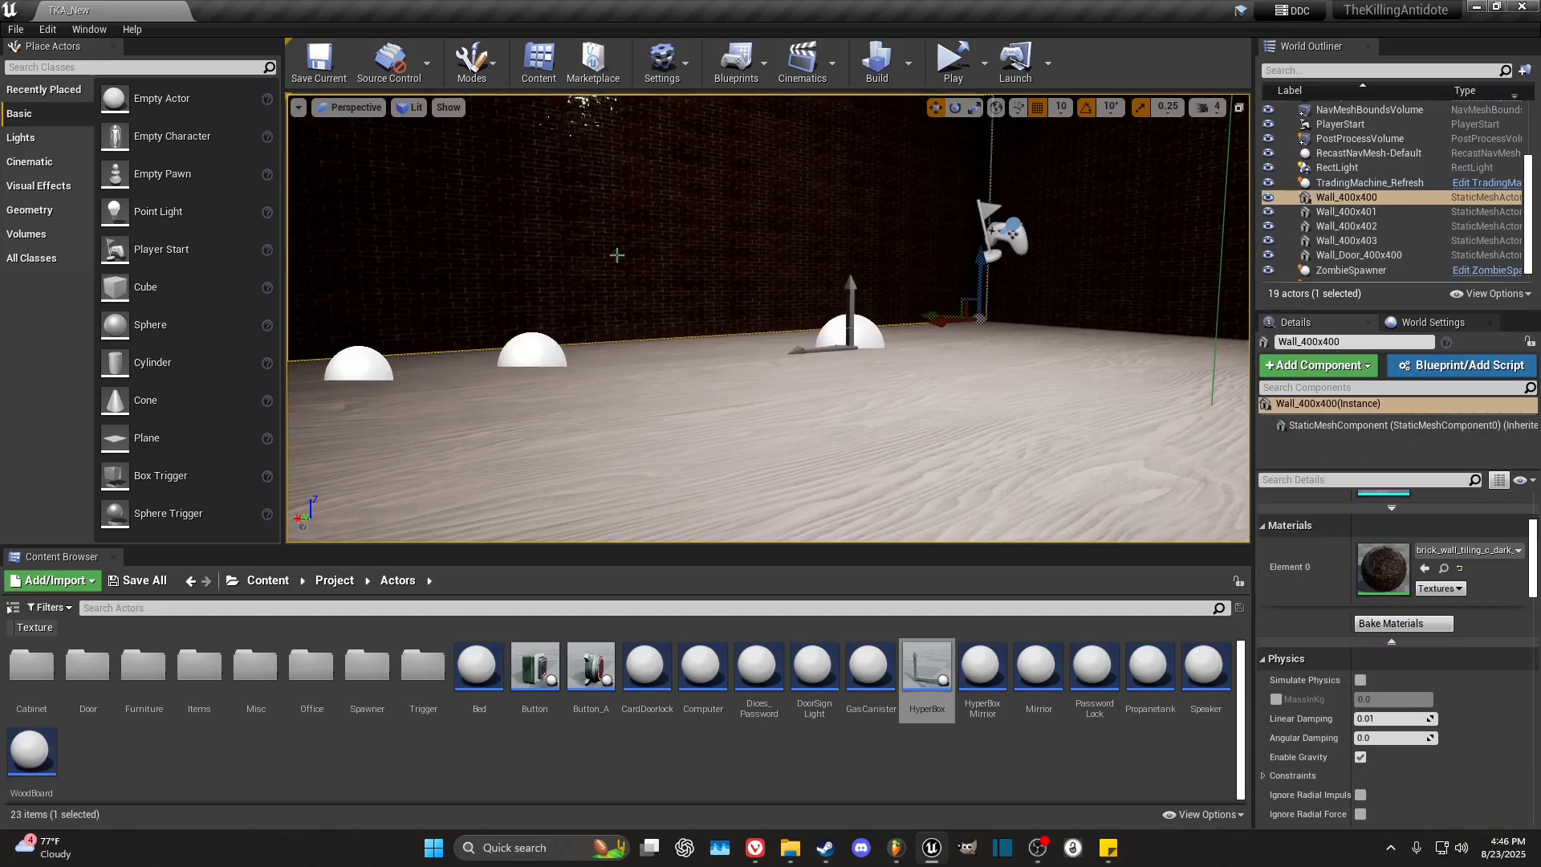